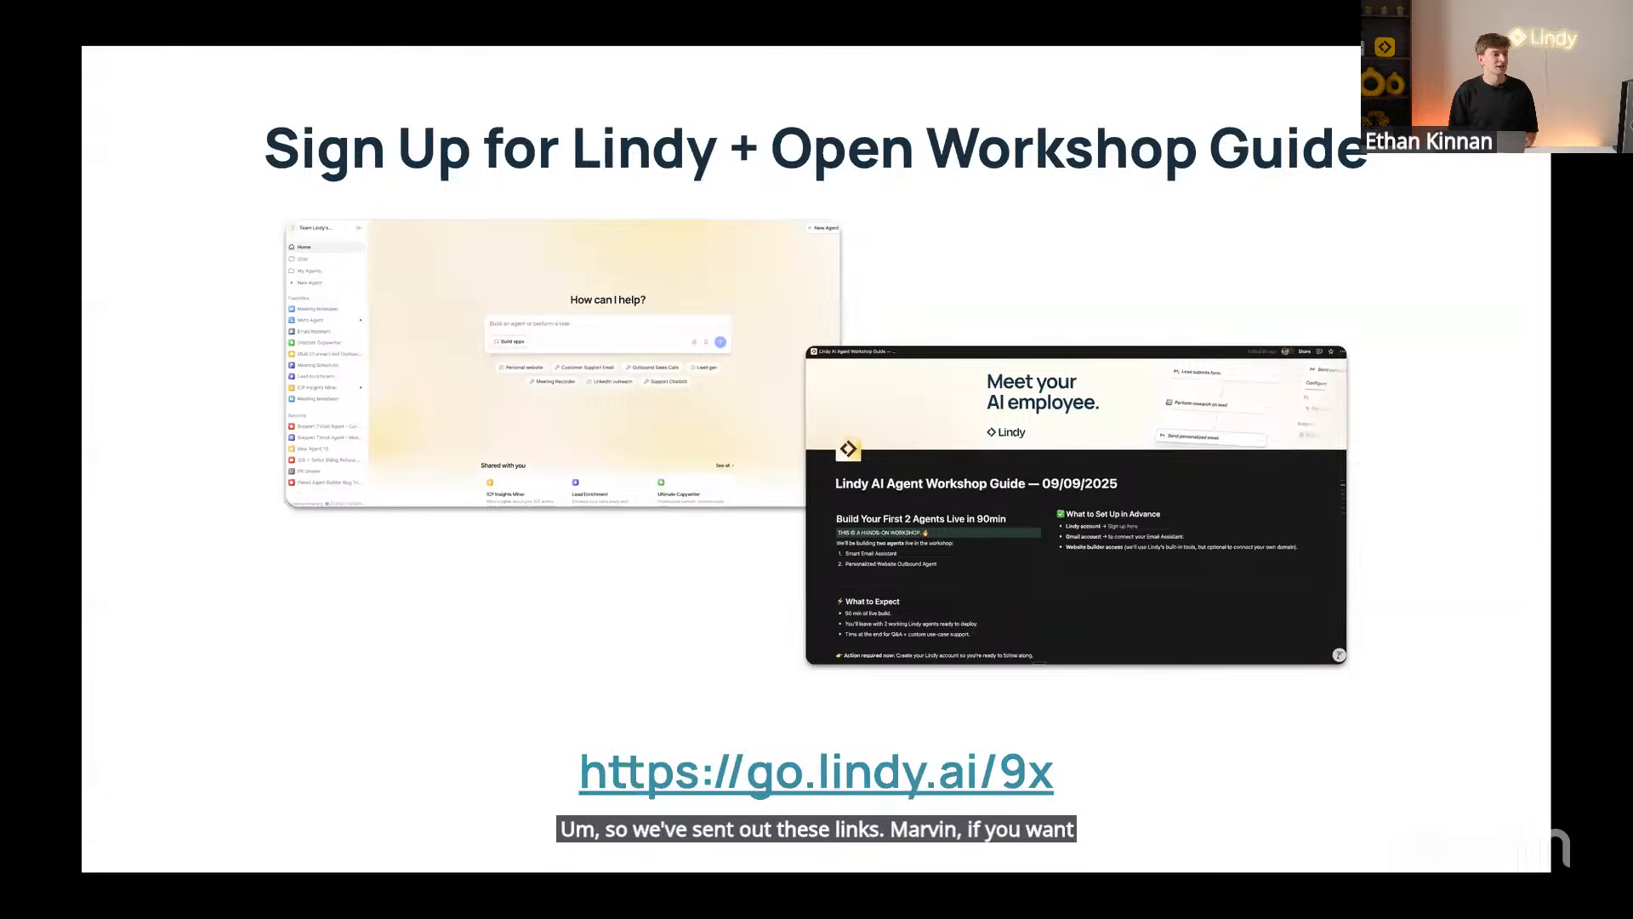
Exit the workshop slideshow back to the Google Slides editor
key(Escape)
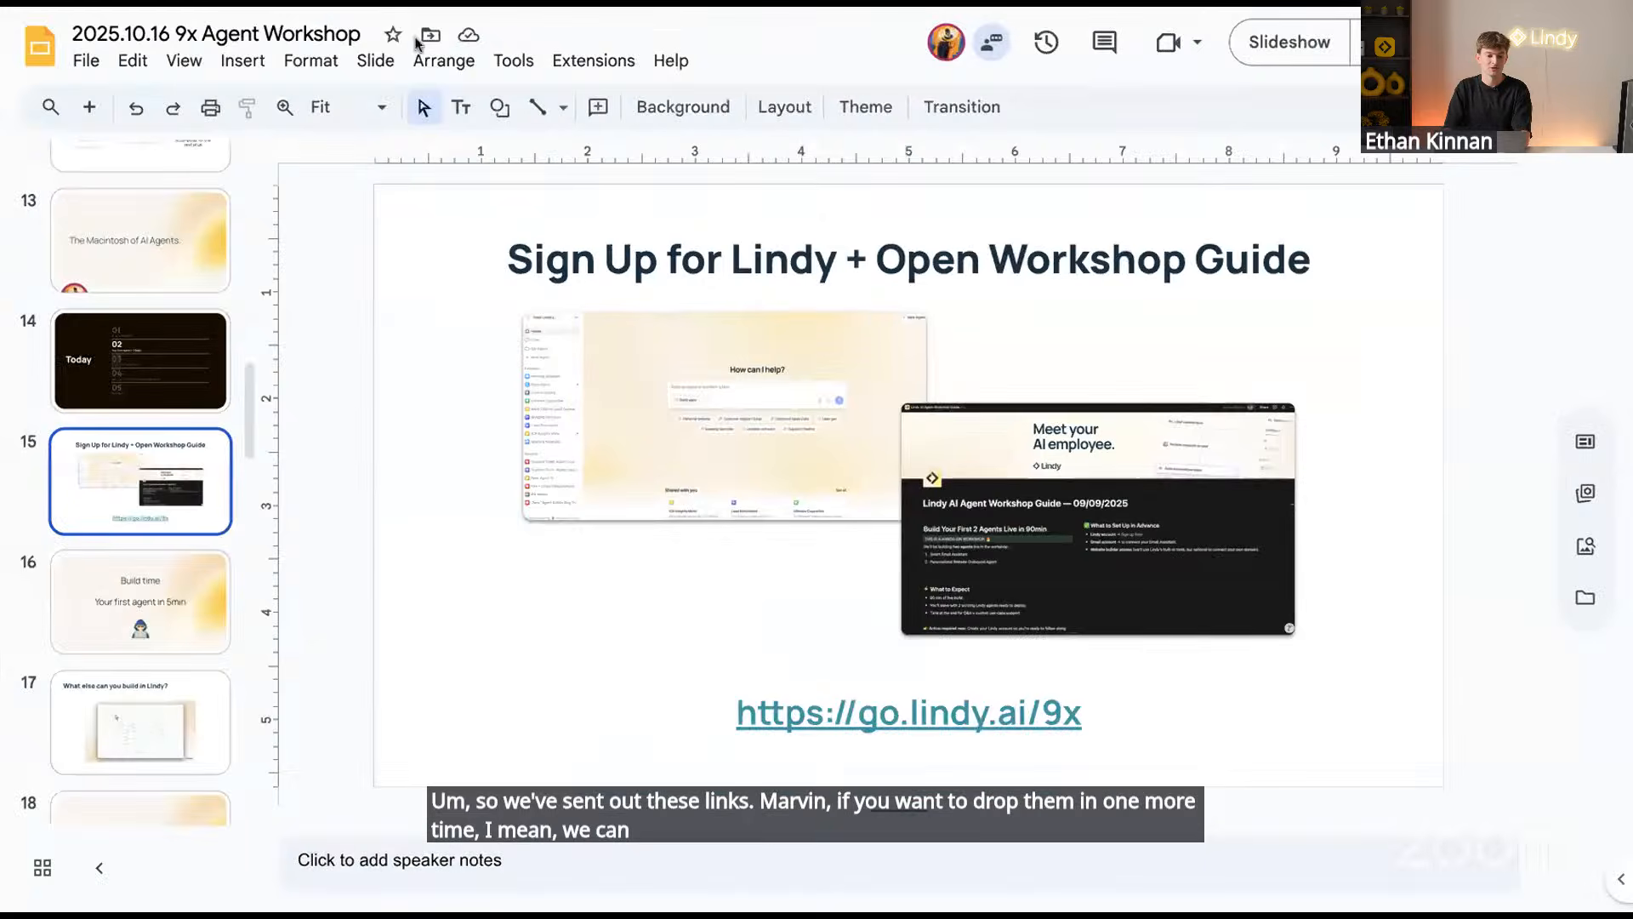
Skim the Notion guide's Email Assistant prompts, then return to Lindy's Email Assistant tasks
click(332, 3)
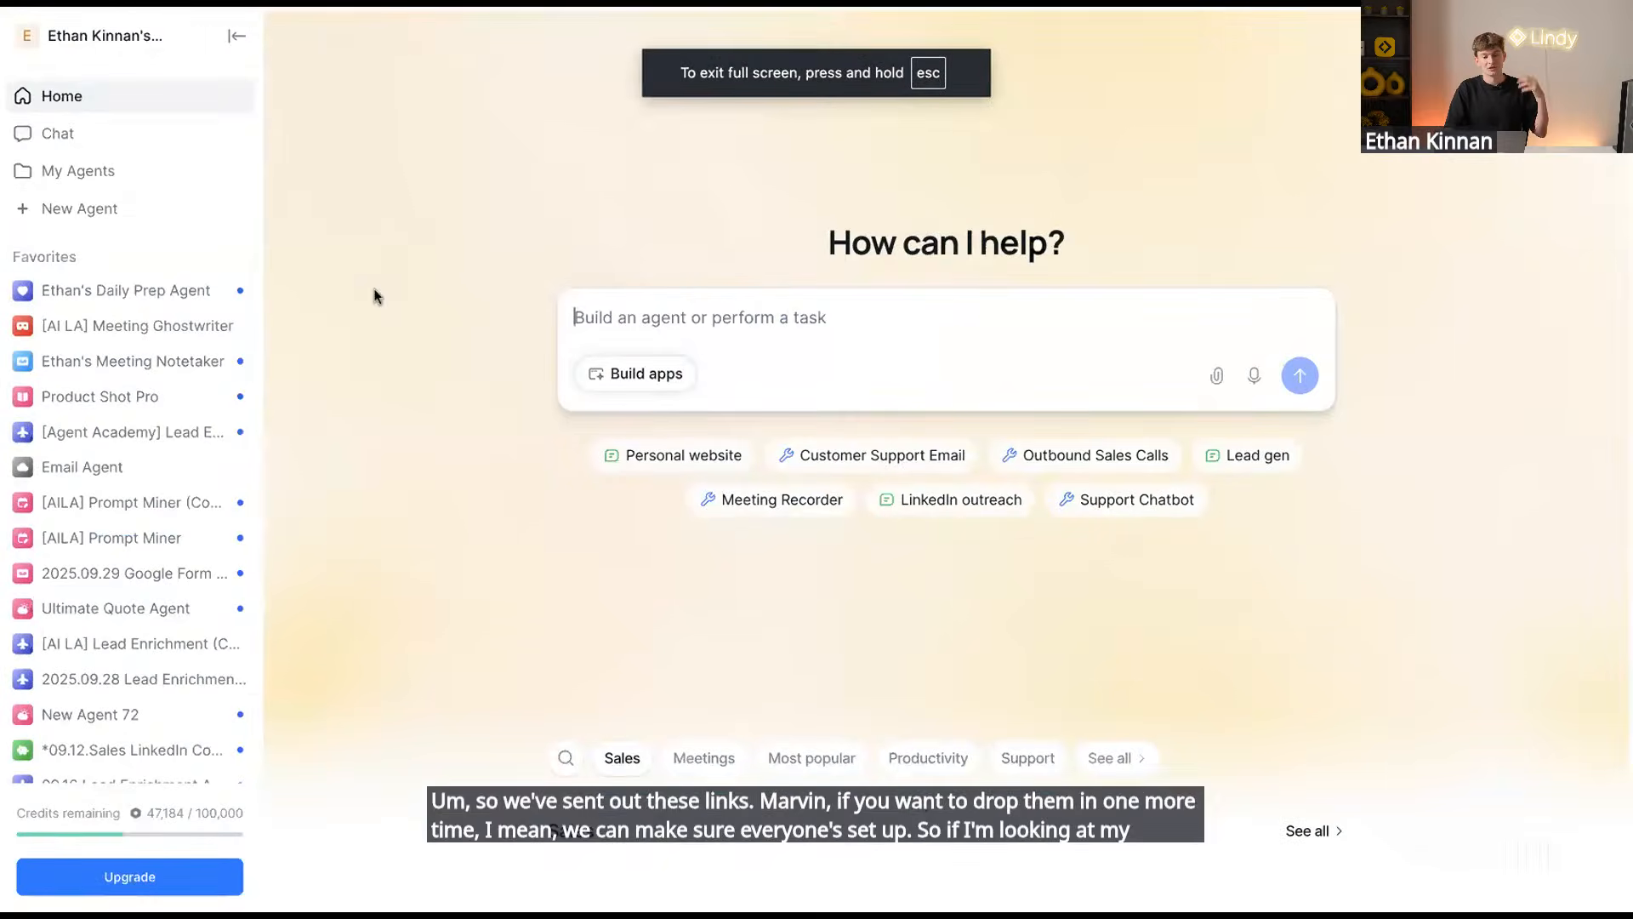
key(ctrl+Tab)
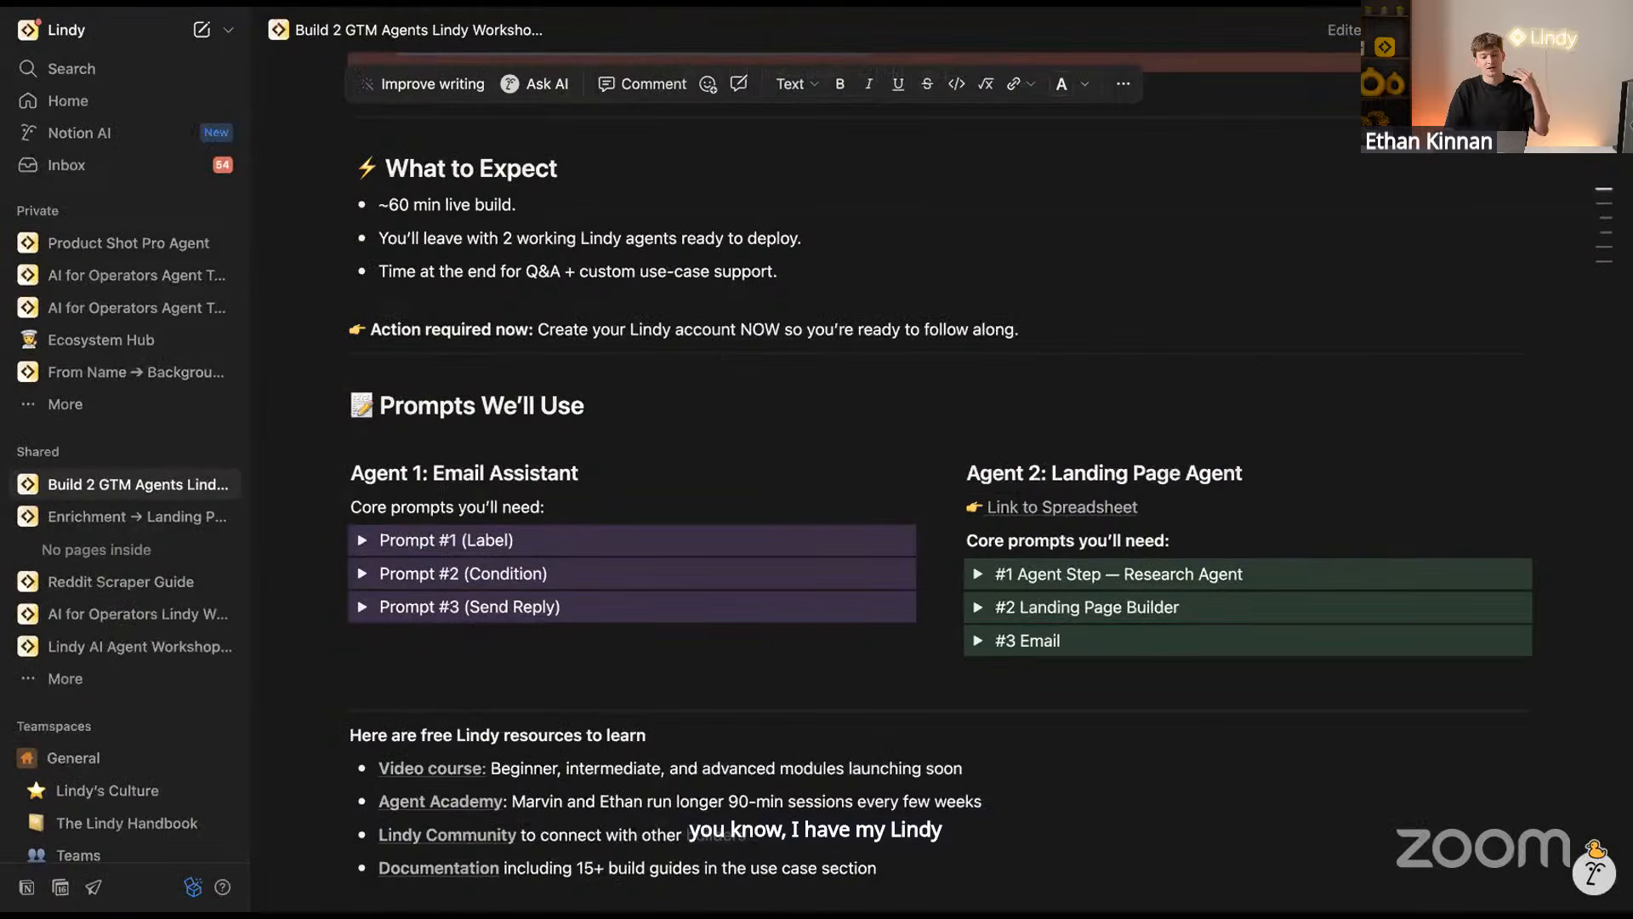
scroll(565, 393, up, 6)
scroll(566, 393, down, 3)
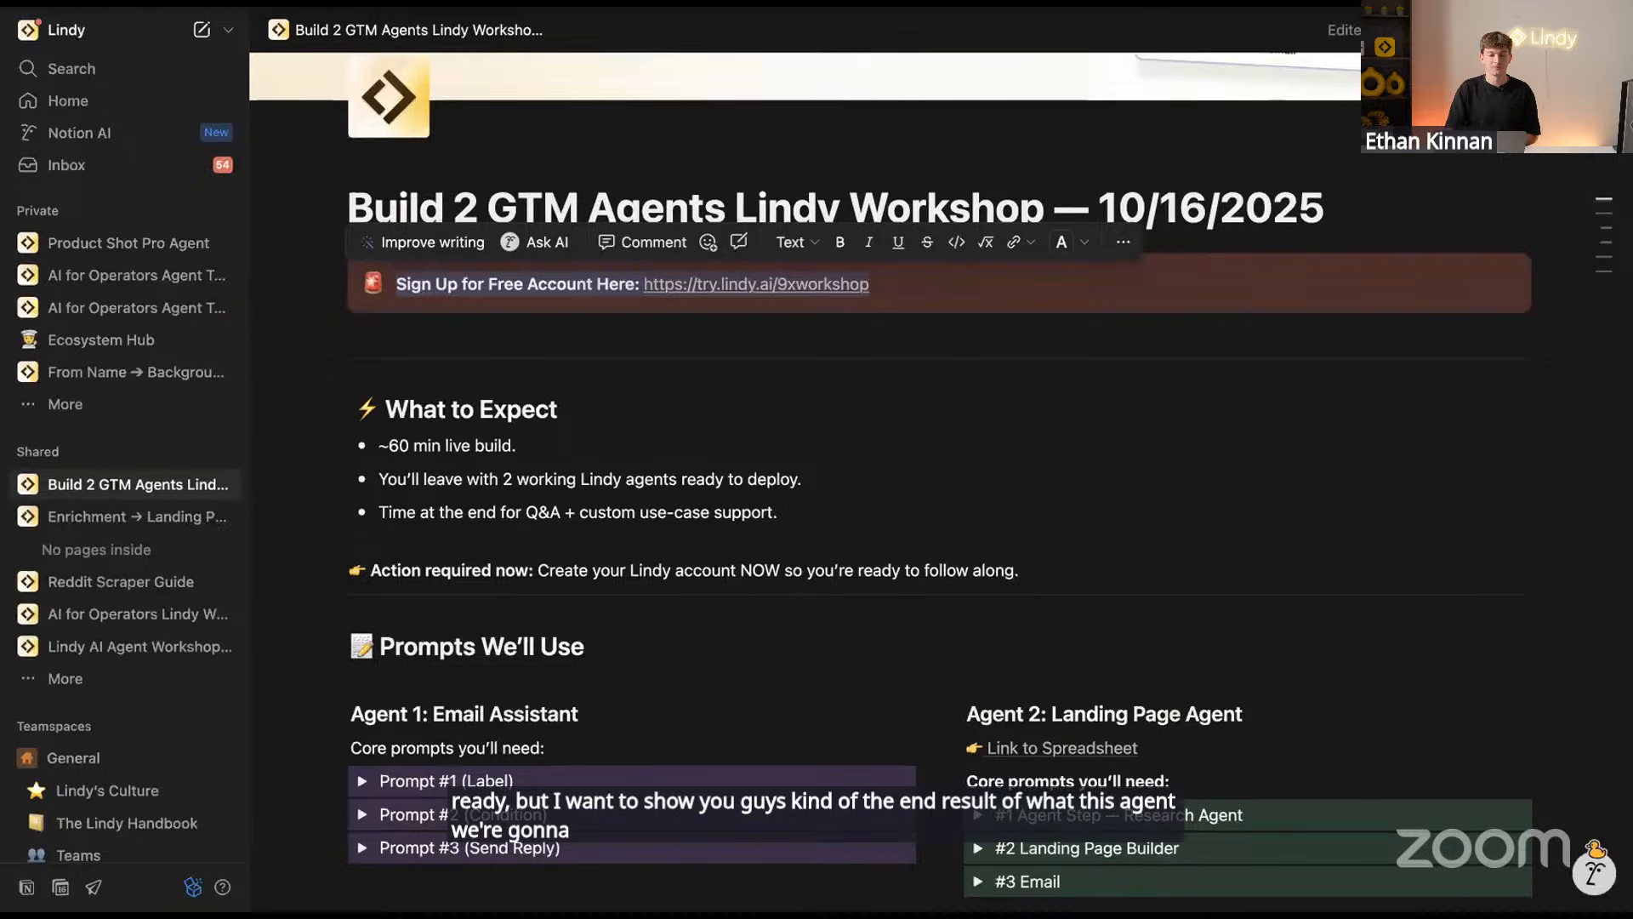
key(ctrl+Tab)
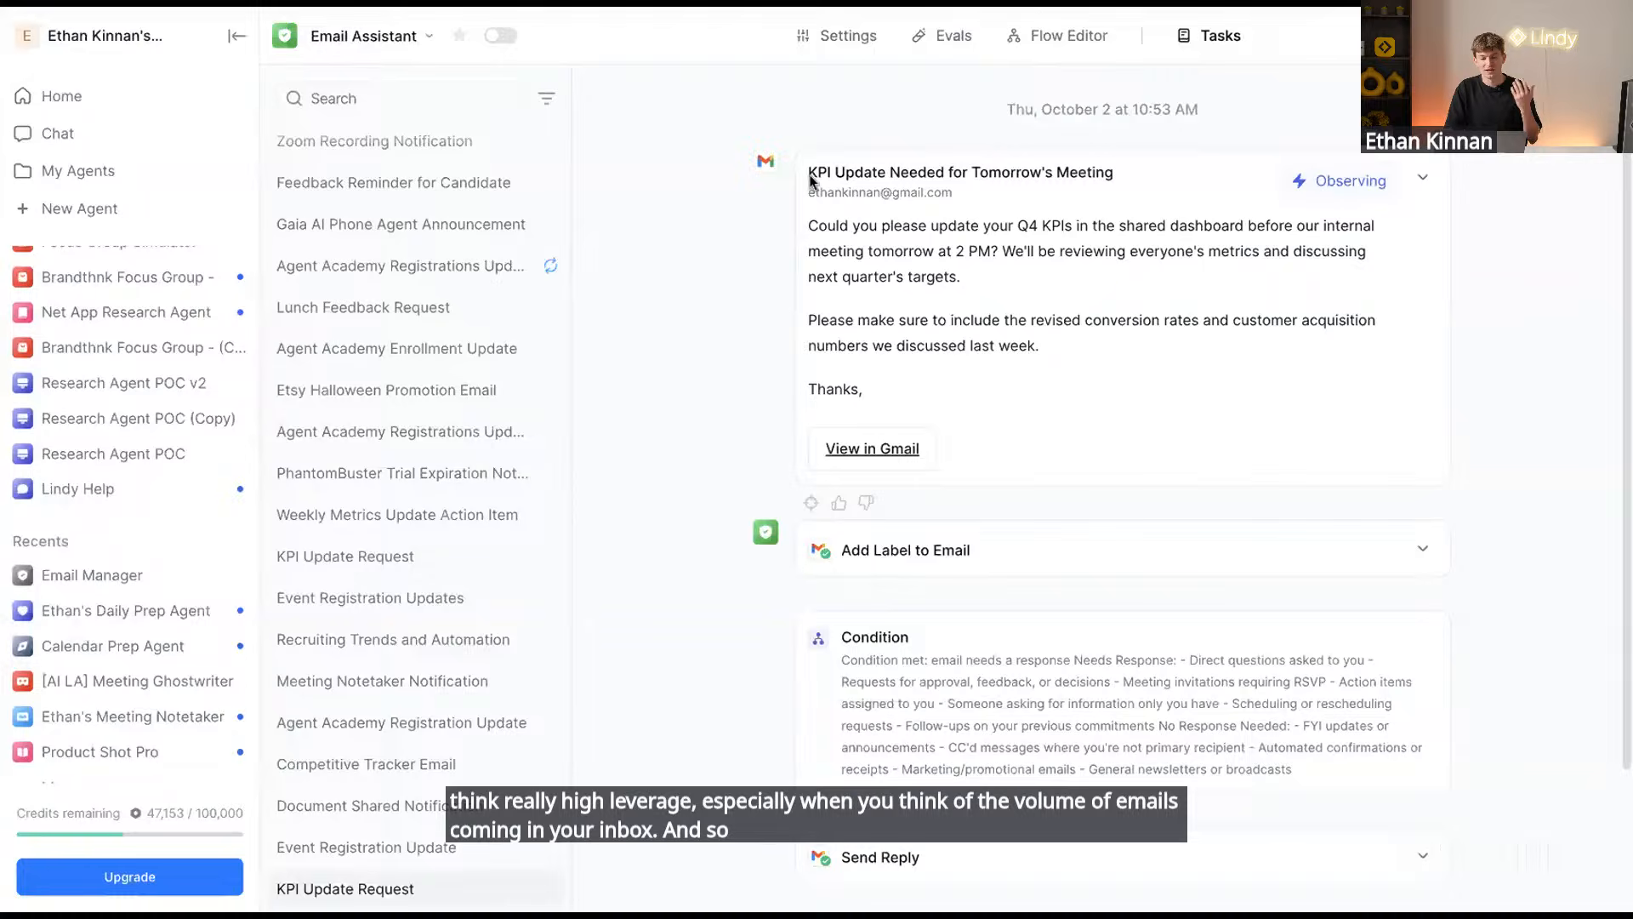
Highlight the KPI email's subject, first paragraph and conversion/acquisition numbers request
drag(809, 173, 917, 175)
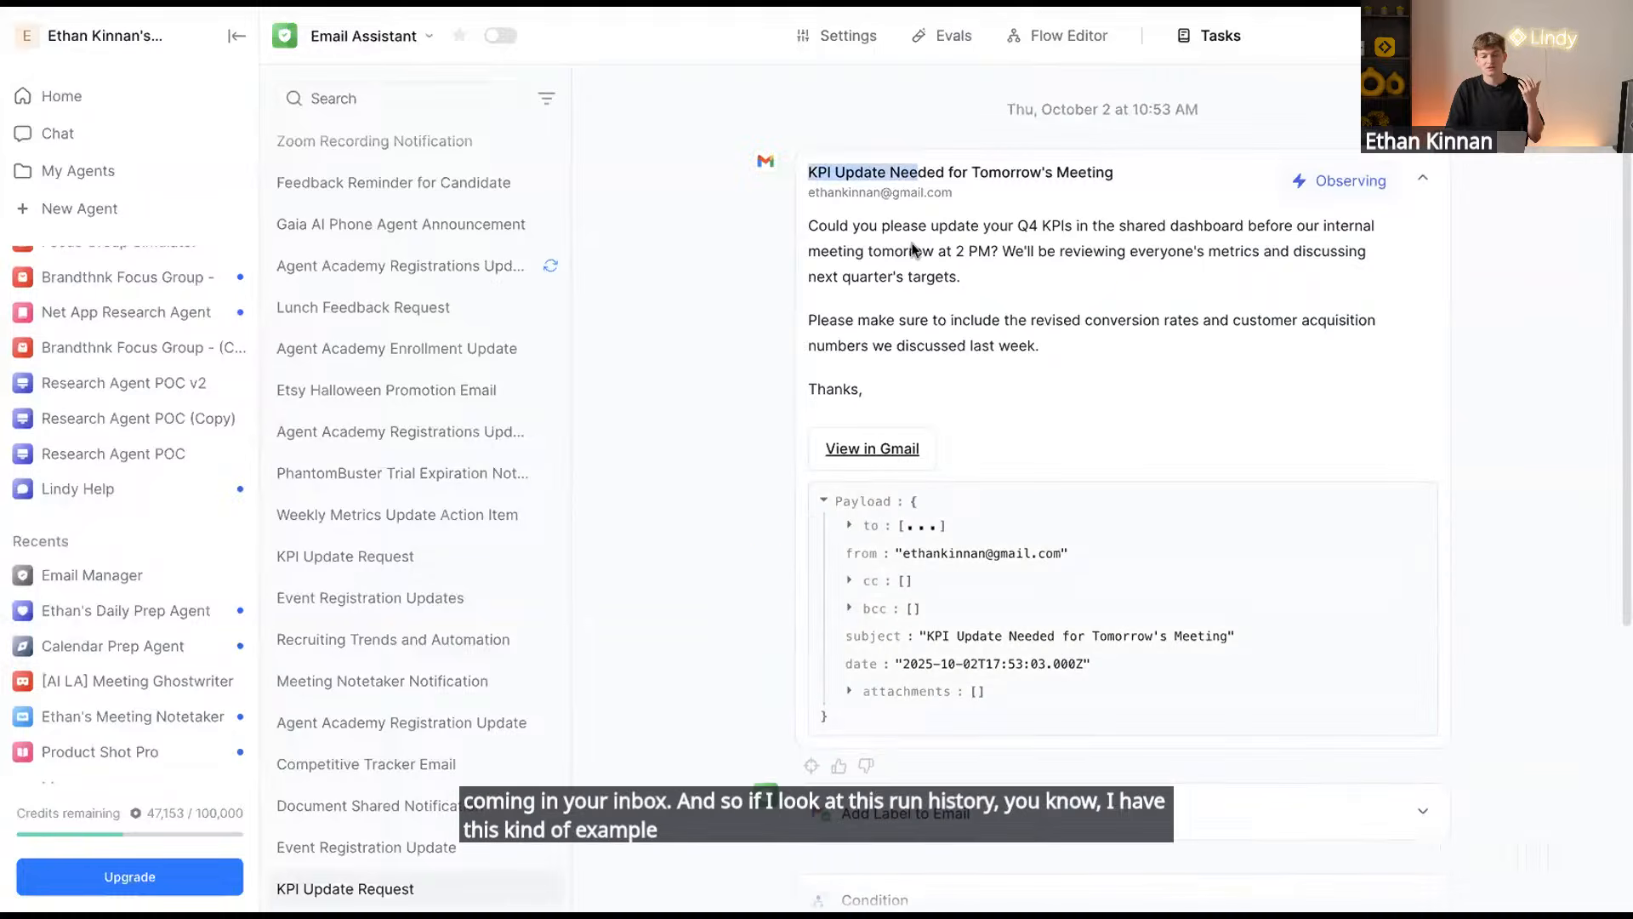
drag(809, 227, 1059, 283)
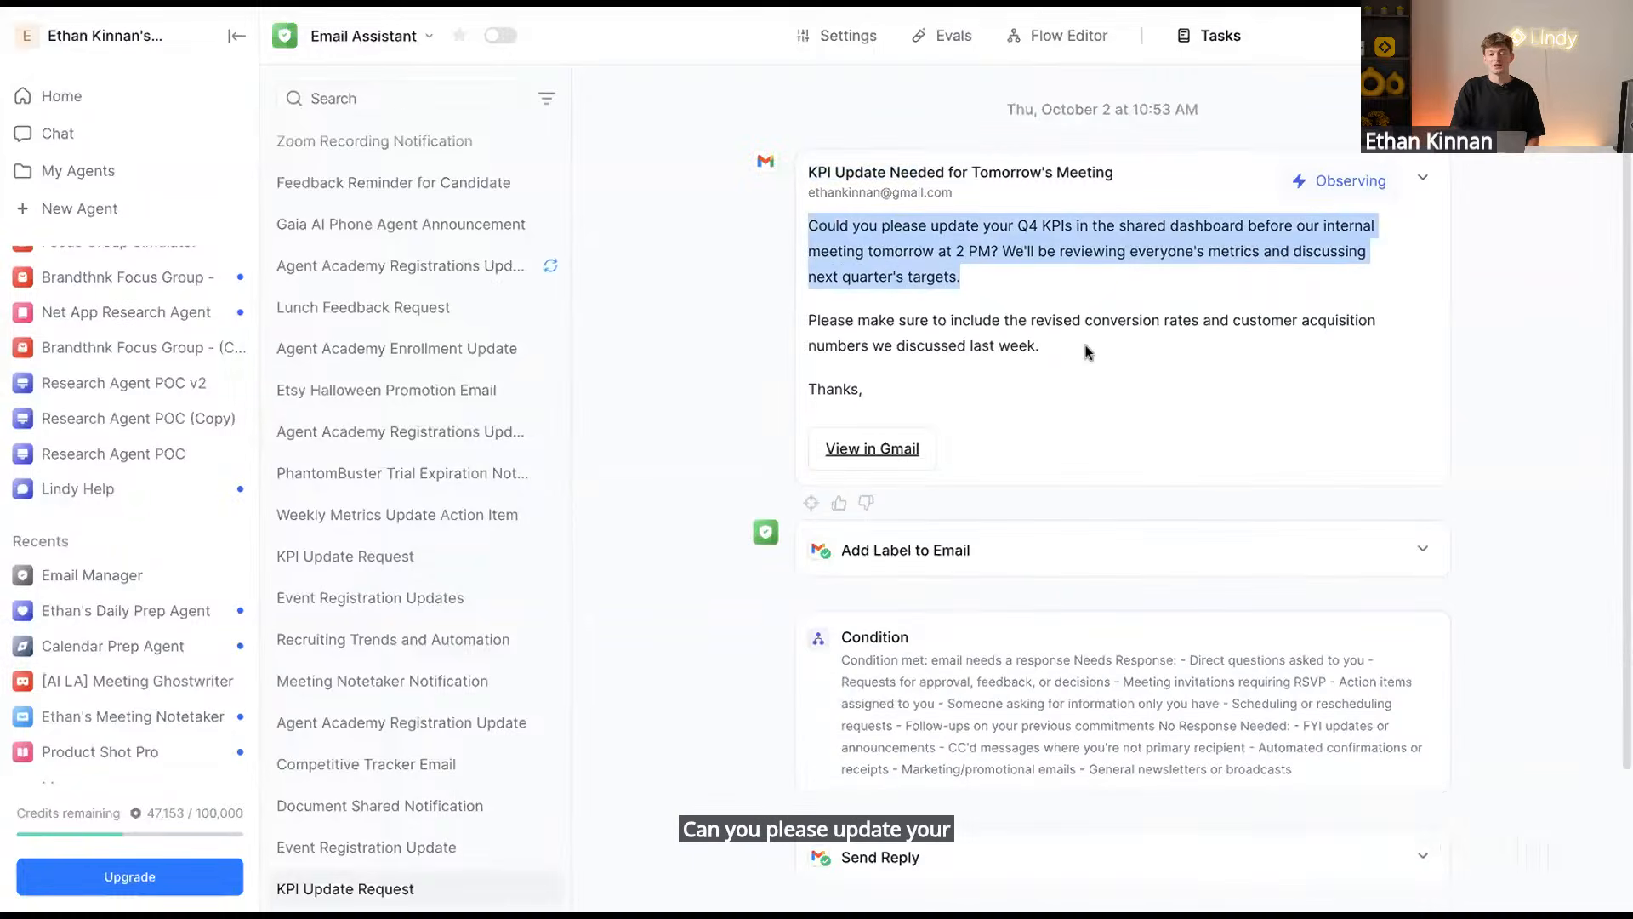
drag(1087, 351, 791, 275)
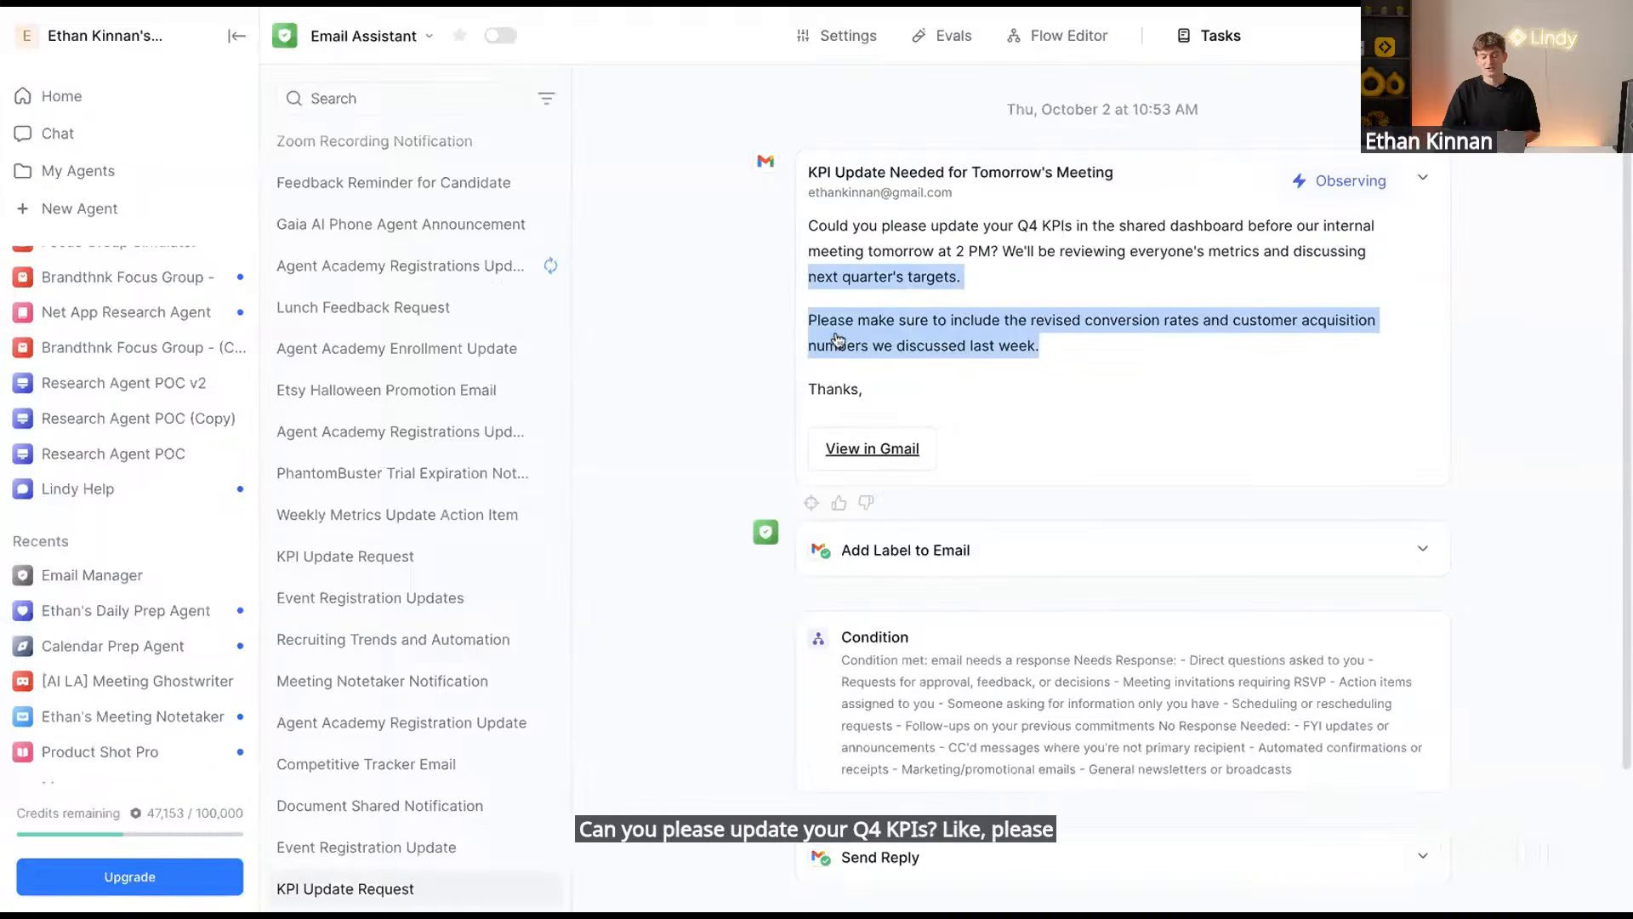
Expand the Add Label to Email step to show the ACTION label applied
scroll(984, 477, down, 2)
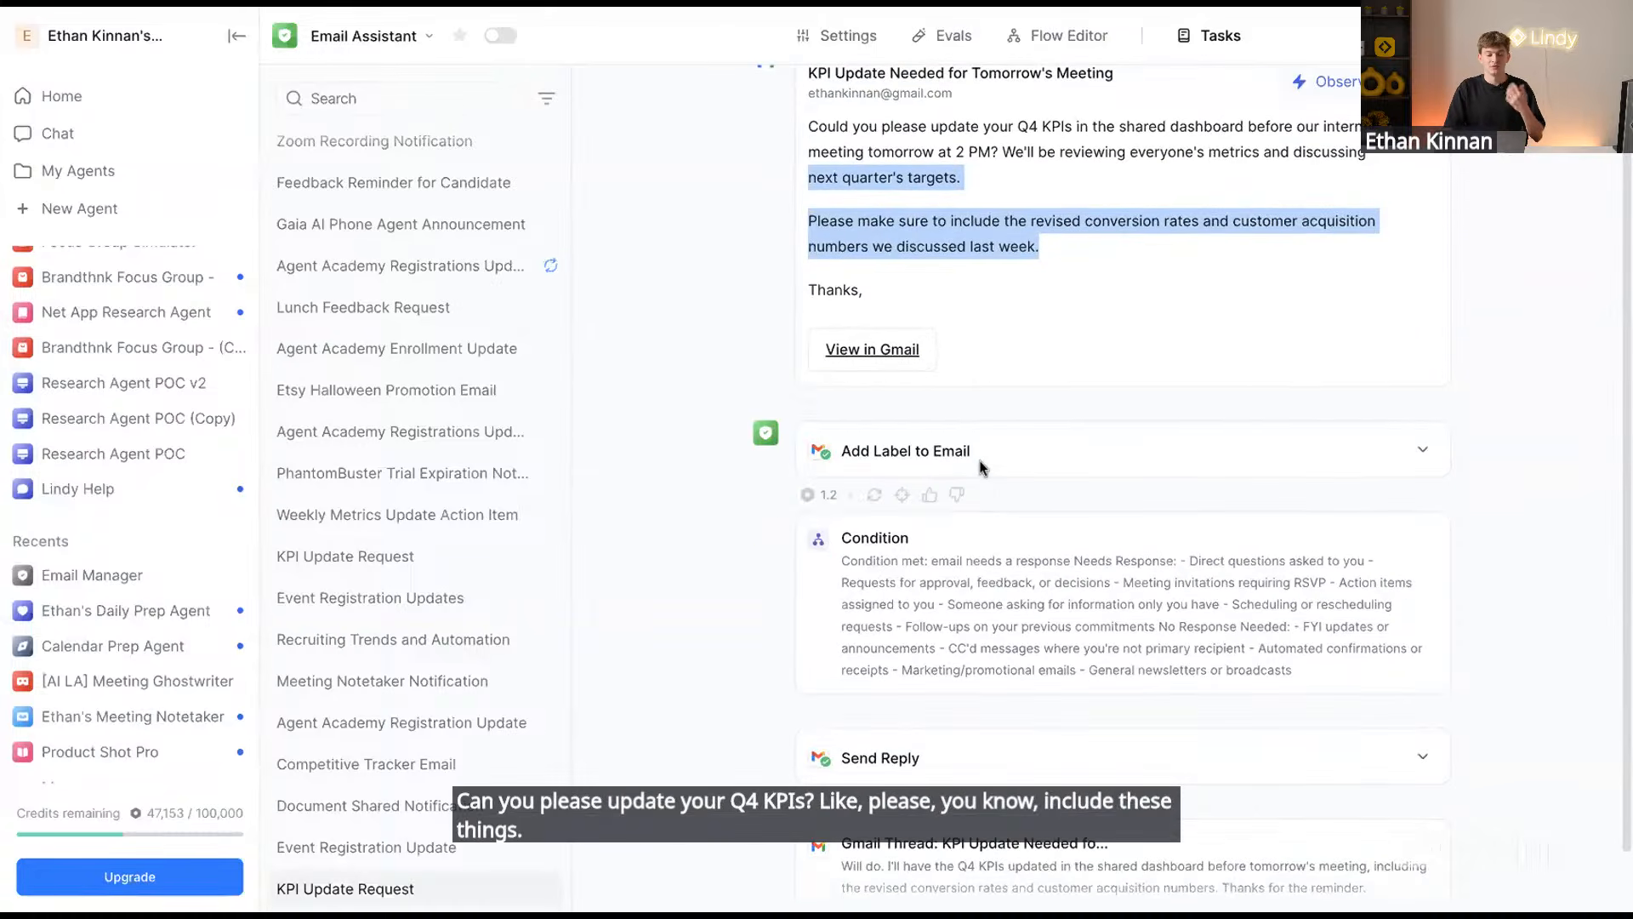
click(1092, 462)
scroll(1095, 461, down, 4)
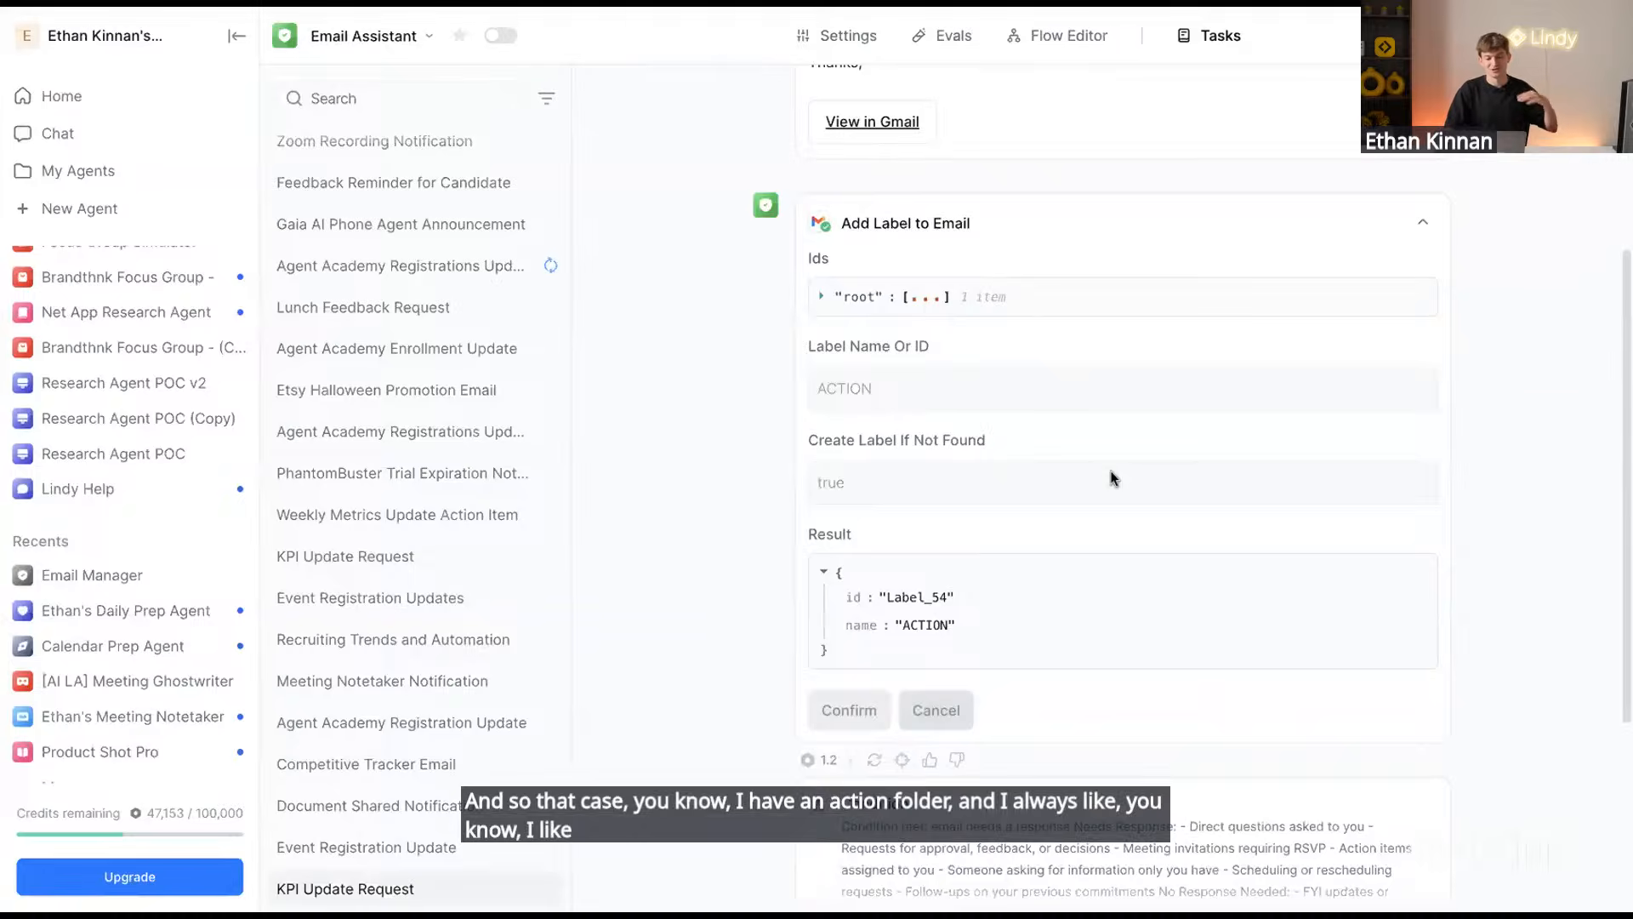
scroll(1111, 474, down, 4)
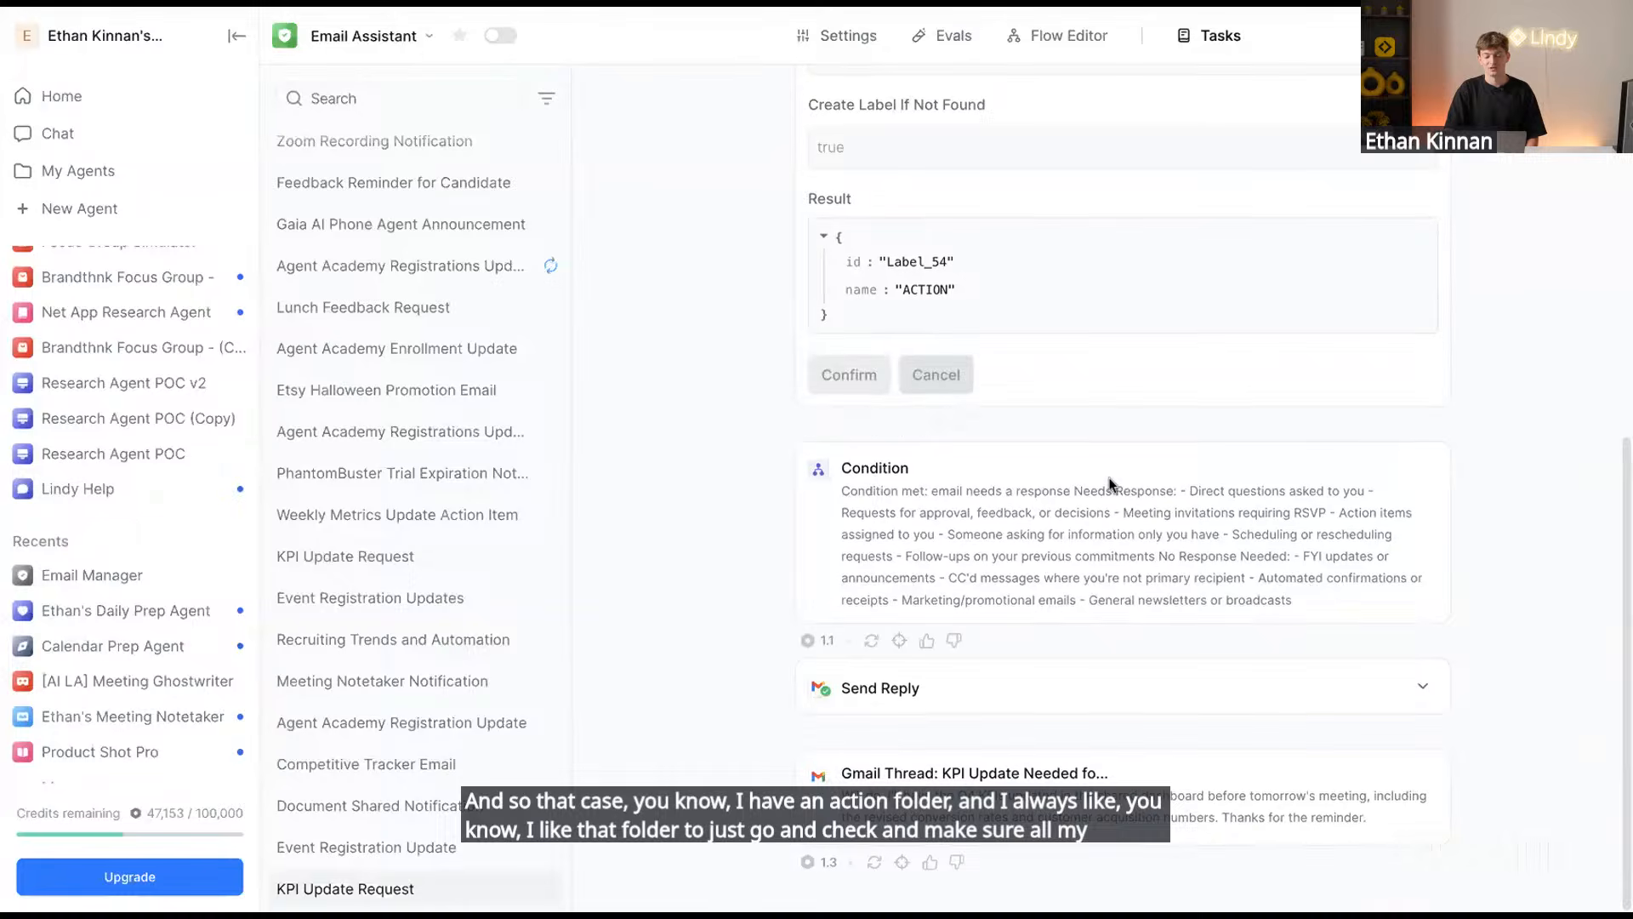
scroll(973, 321, up, 3)
scroll(972, 321, up, 5)
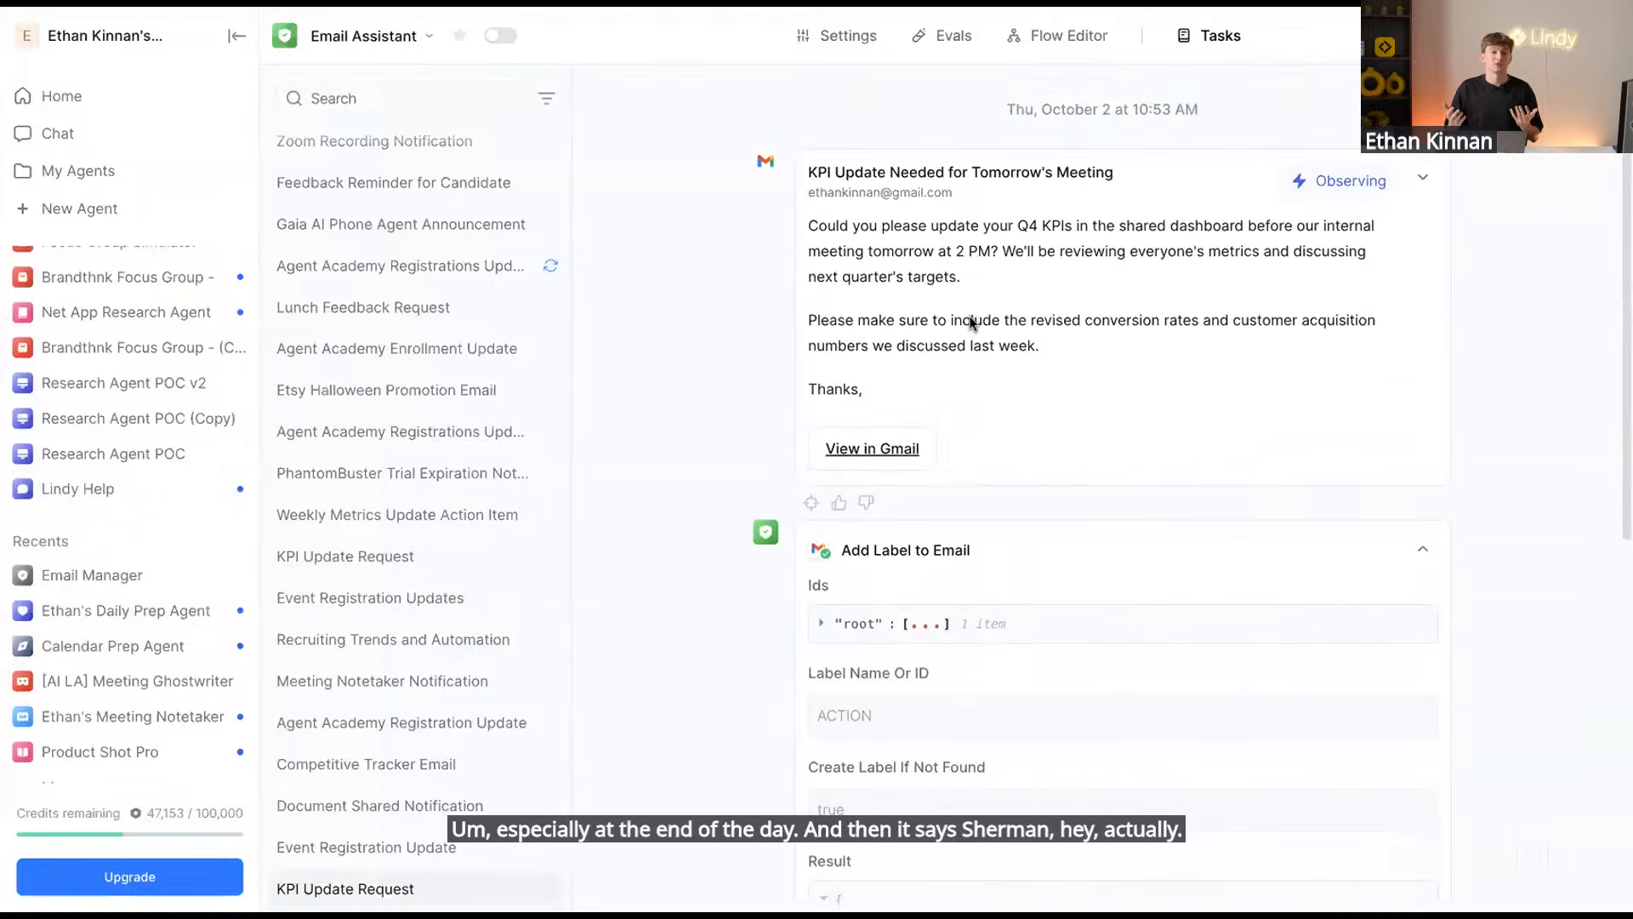
scroll(989, 437, down, 8)
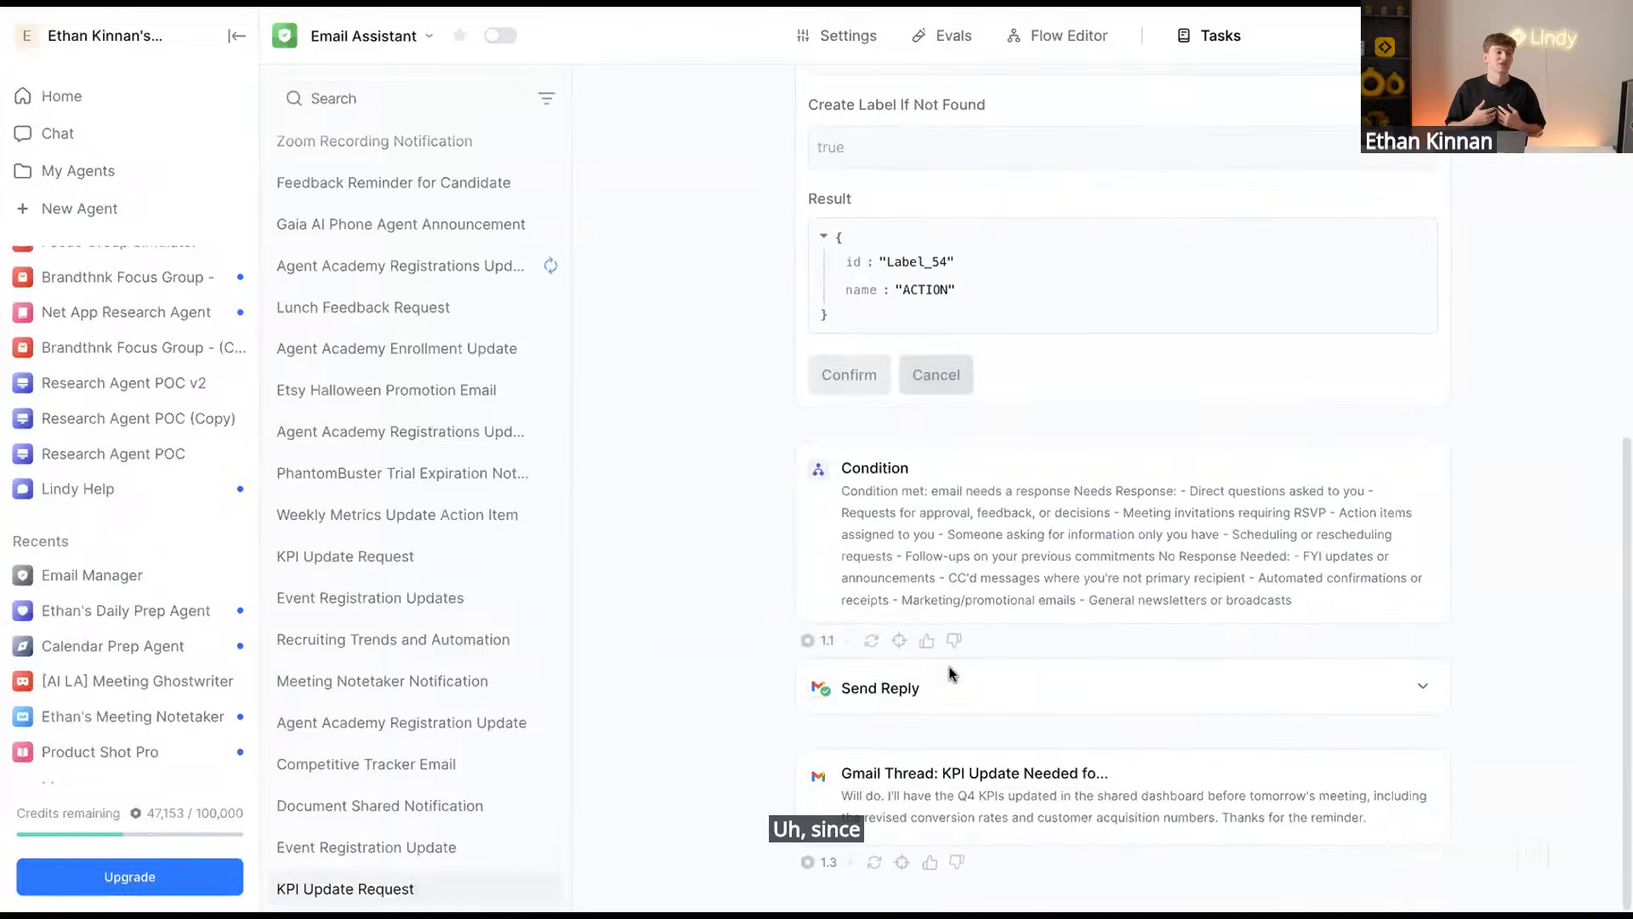
Expand the Send Reply step, highlight the full drafted reply, then go to the Flow Editor
click(949, 677)
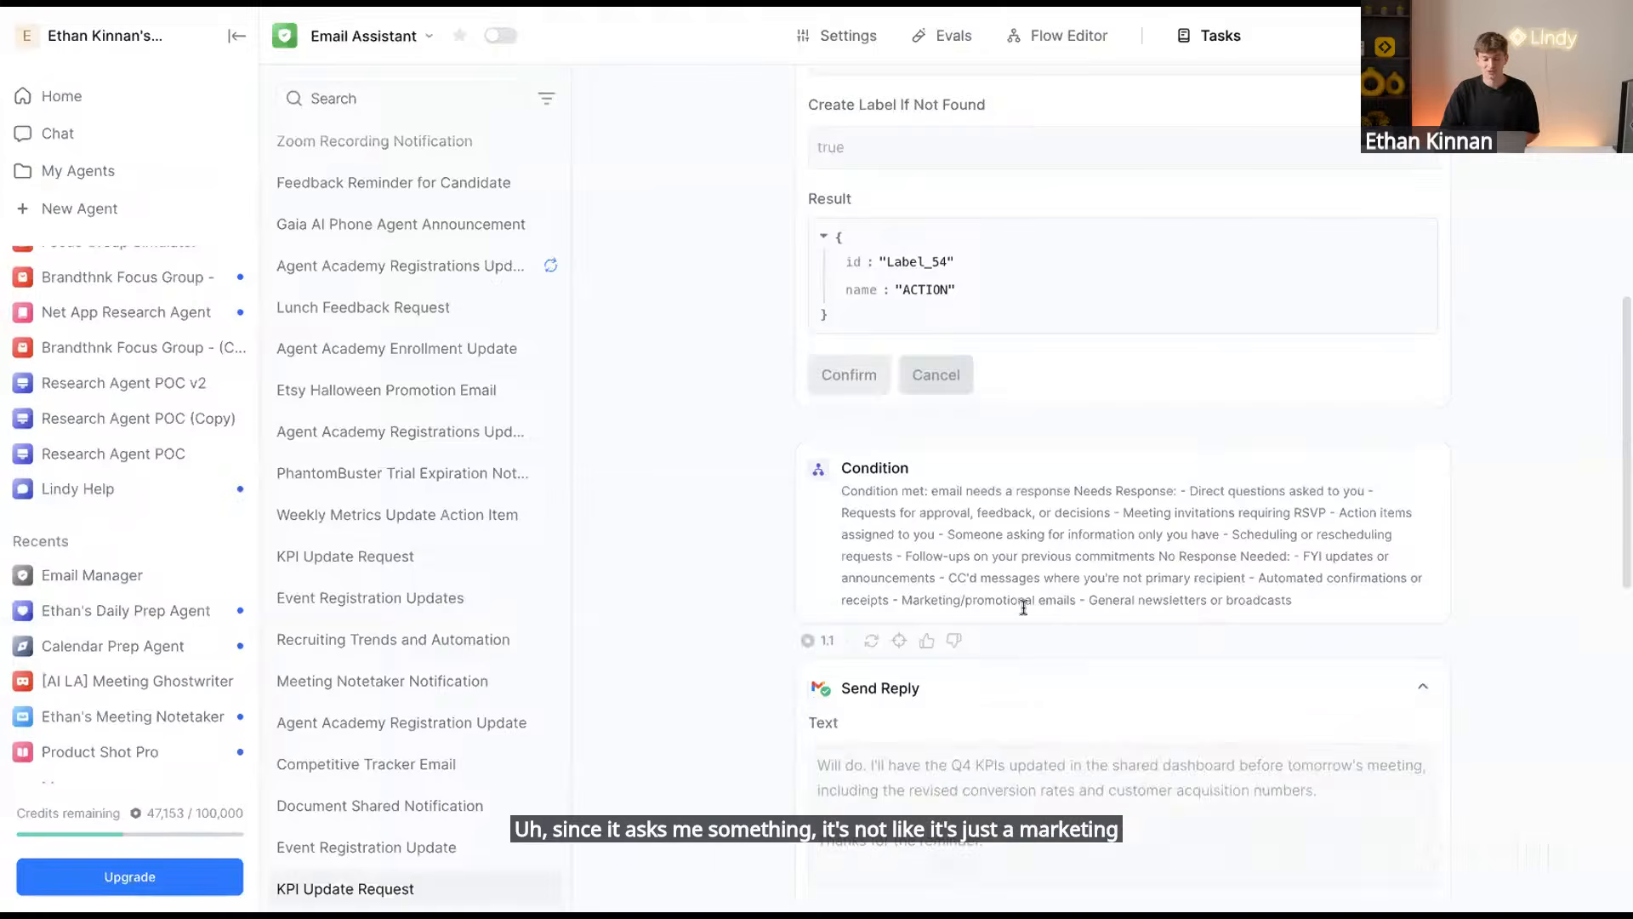
scroll(1024, 607, down, 5)
scroll(1012, 511, down, 1)
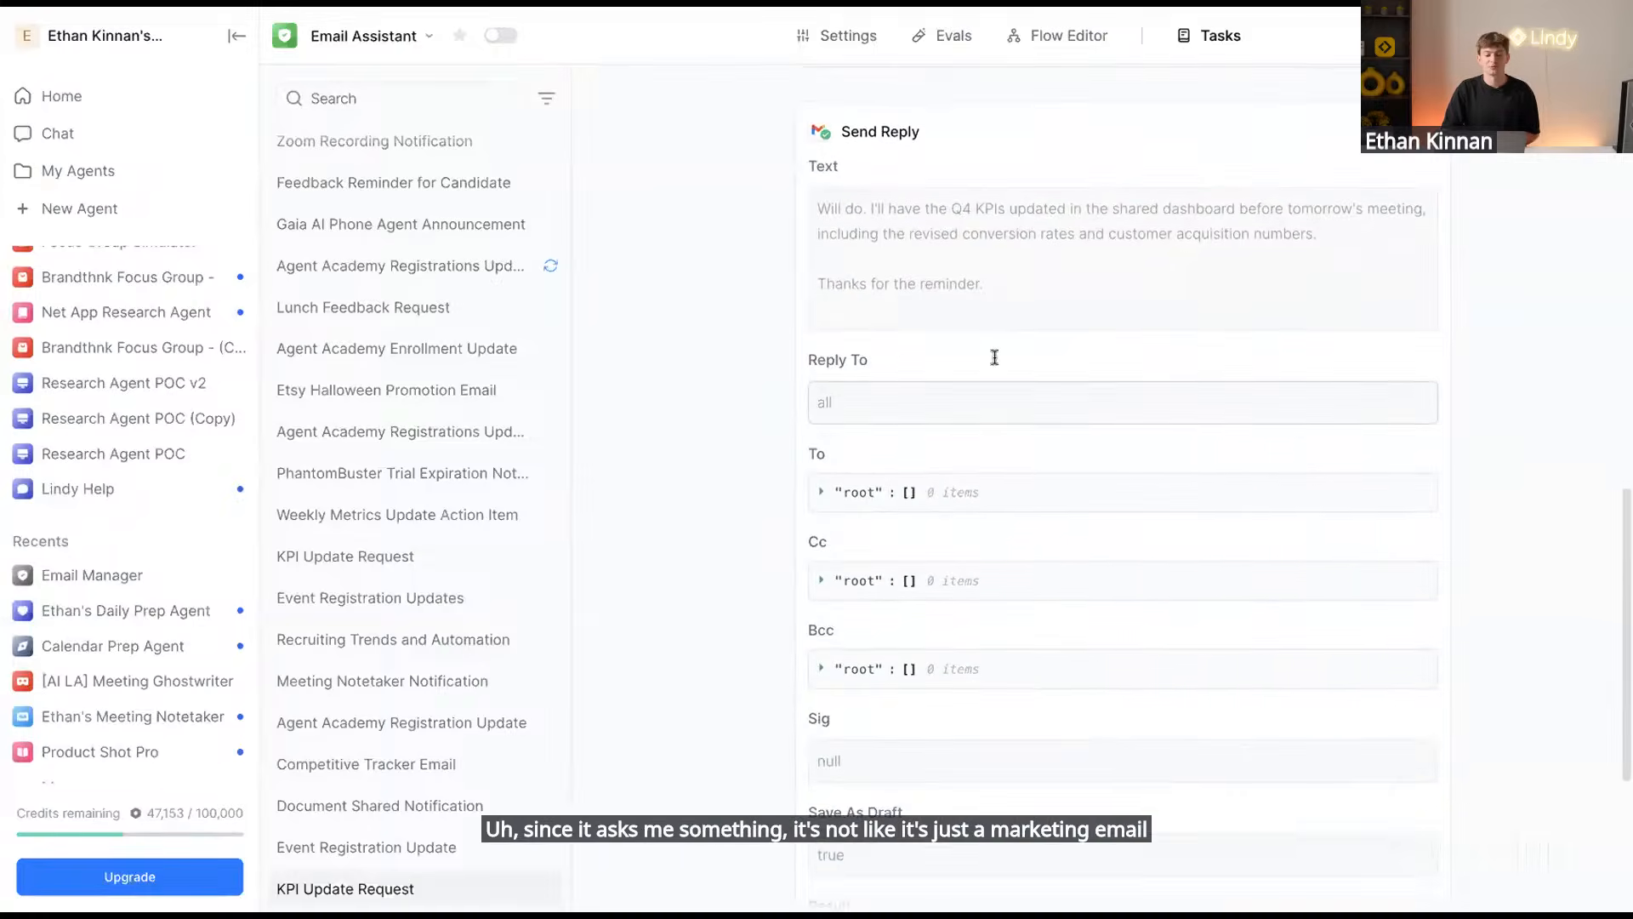
click(819, 208)
drag(819, 209, 1015, 289)
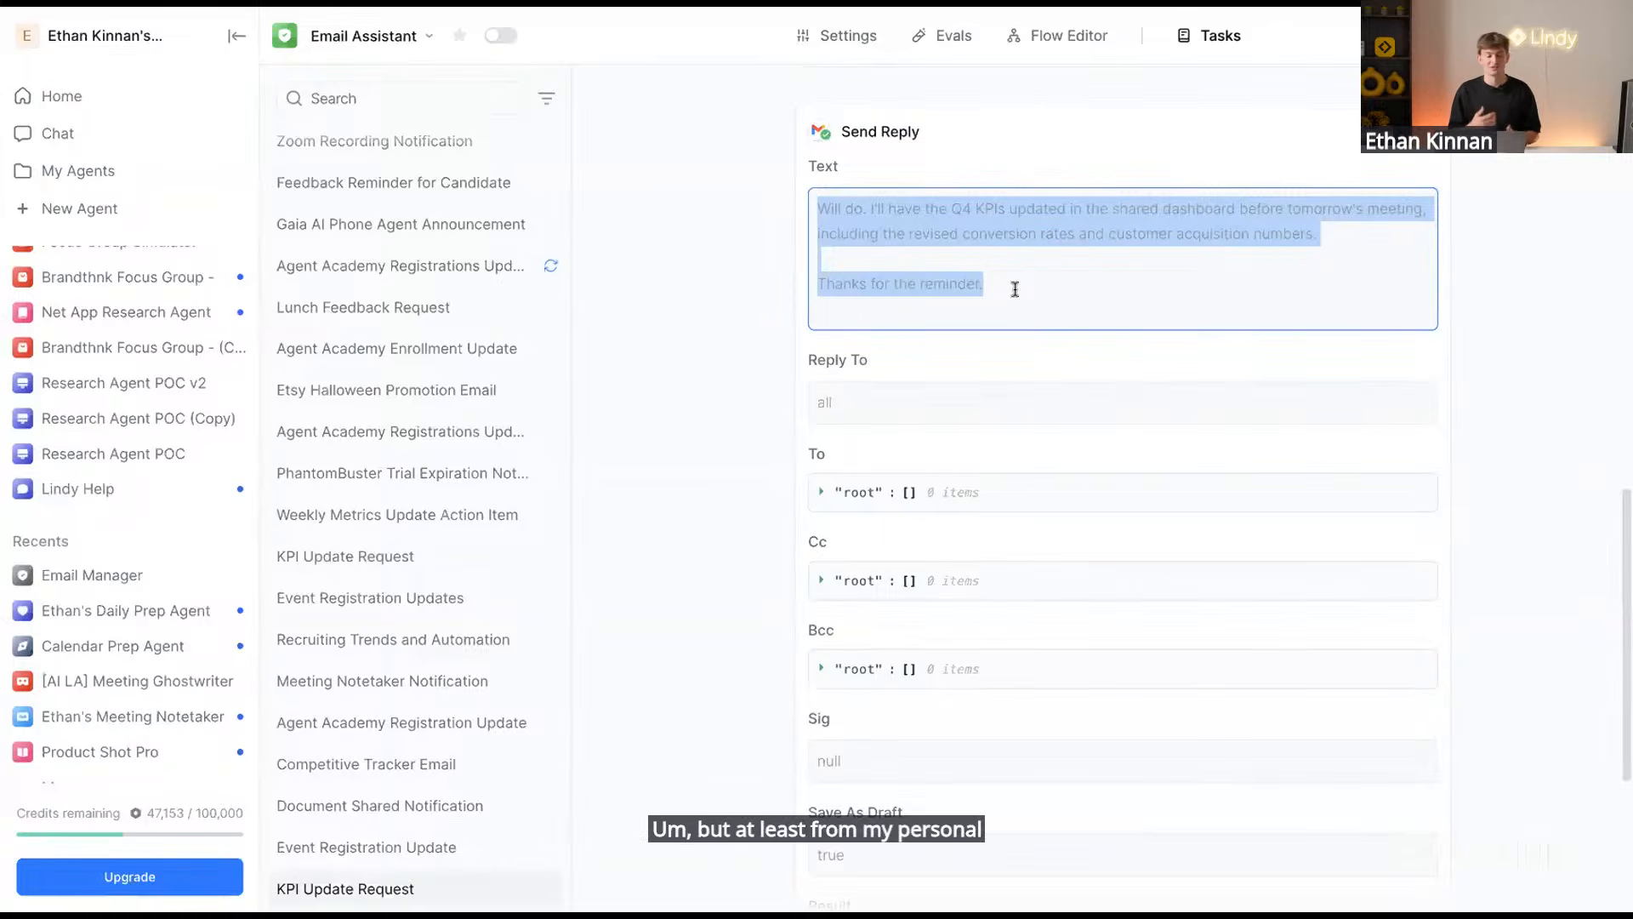
click(1069, 35)
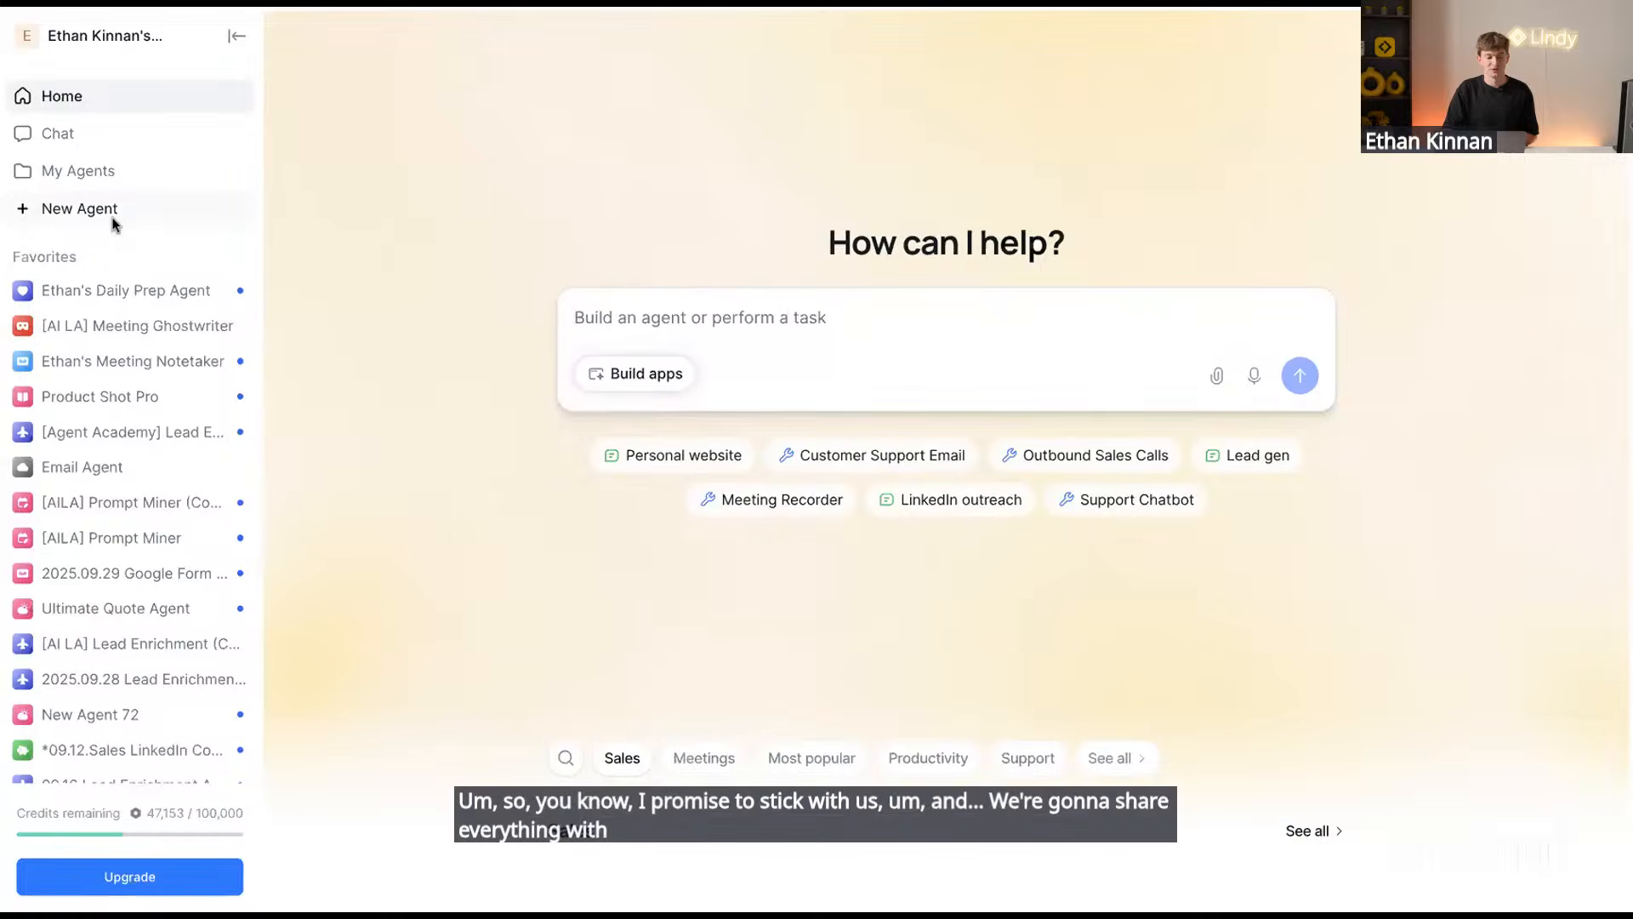
Create 'New Agent 89' from scratch through the New Agent dialog
scroll(113, 224, down, 10)
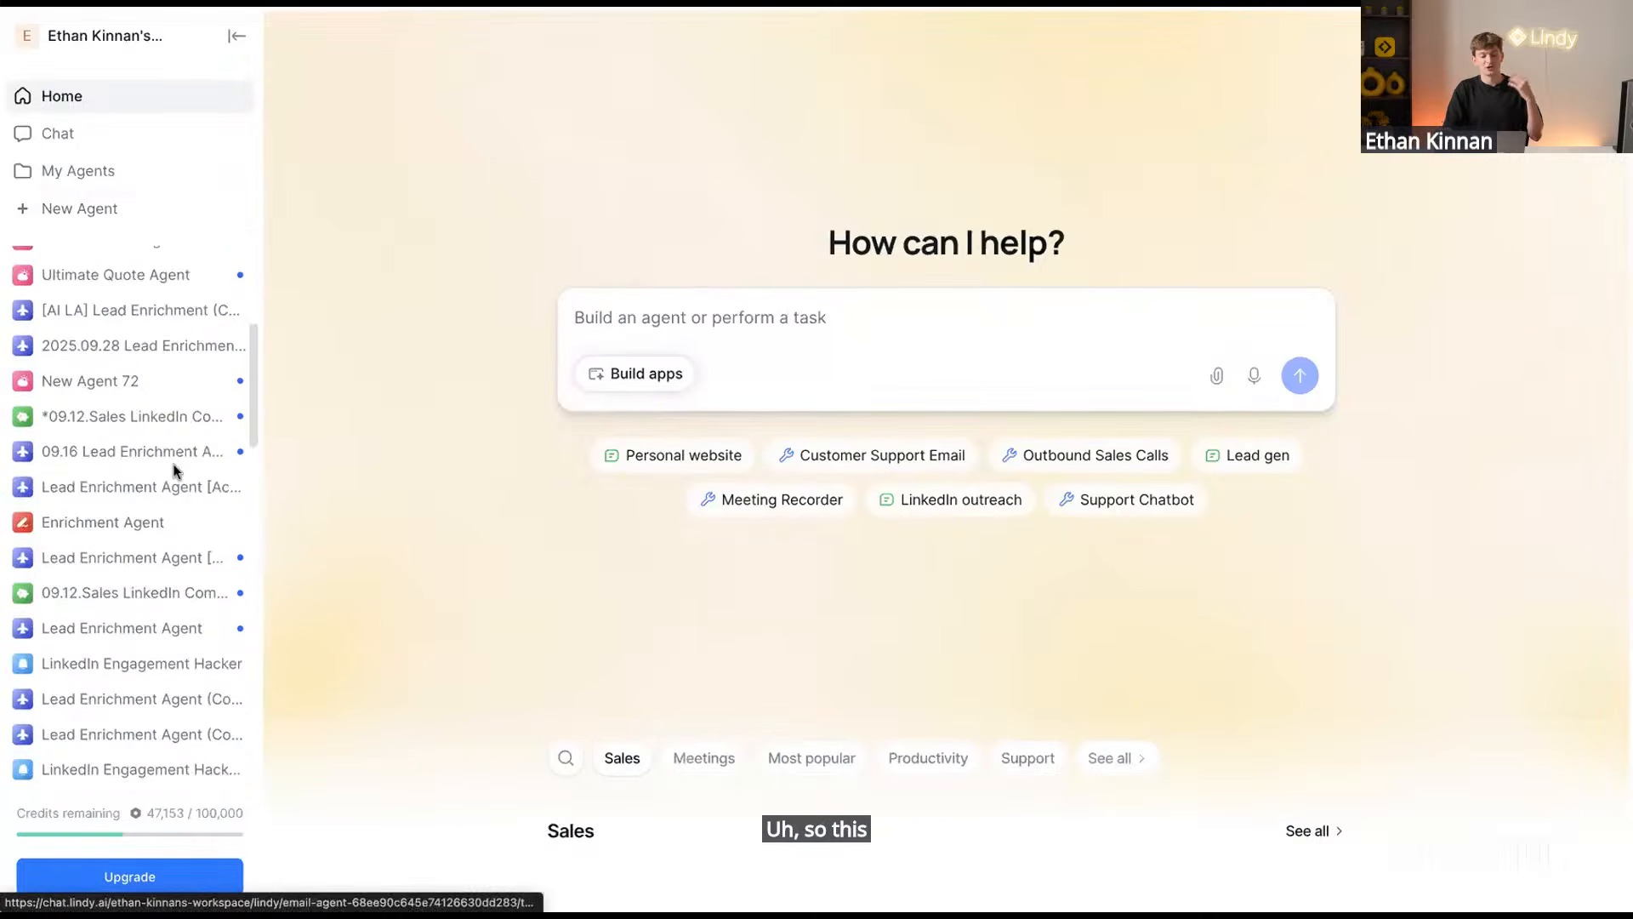
scroll(173, 468, up, 10)
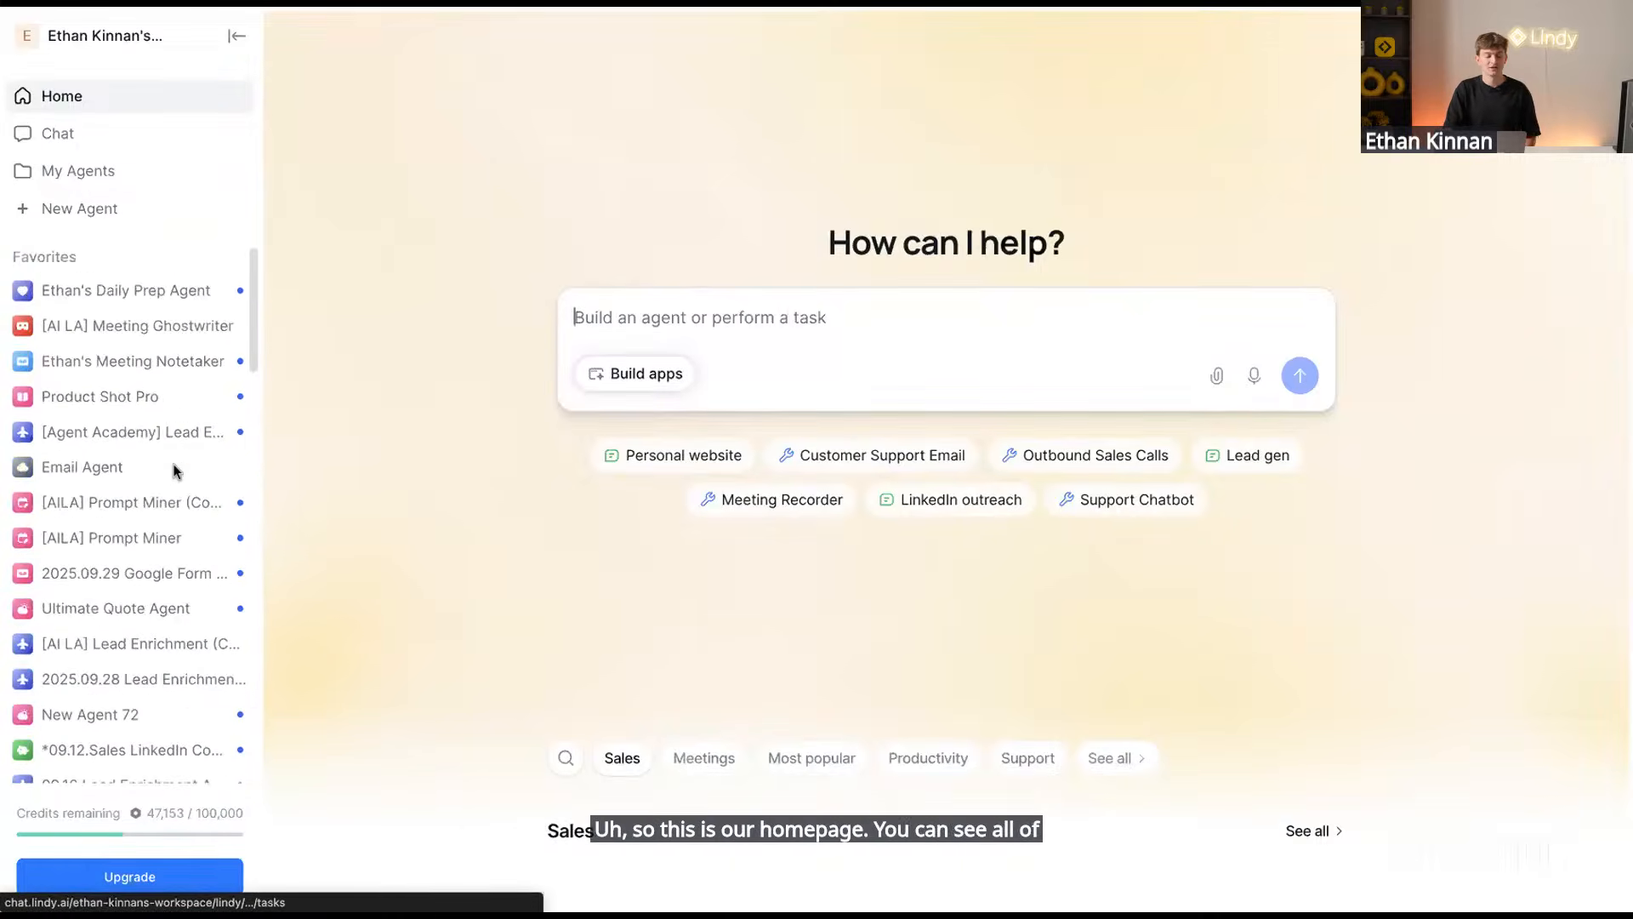
click(131, 212)
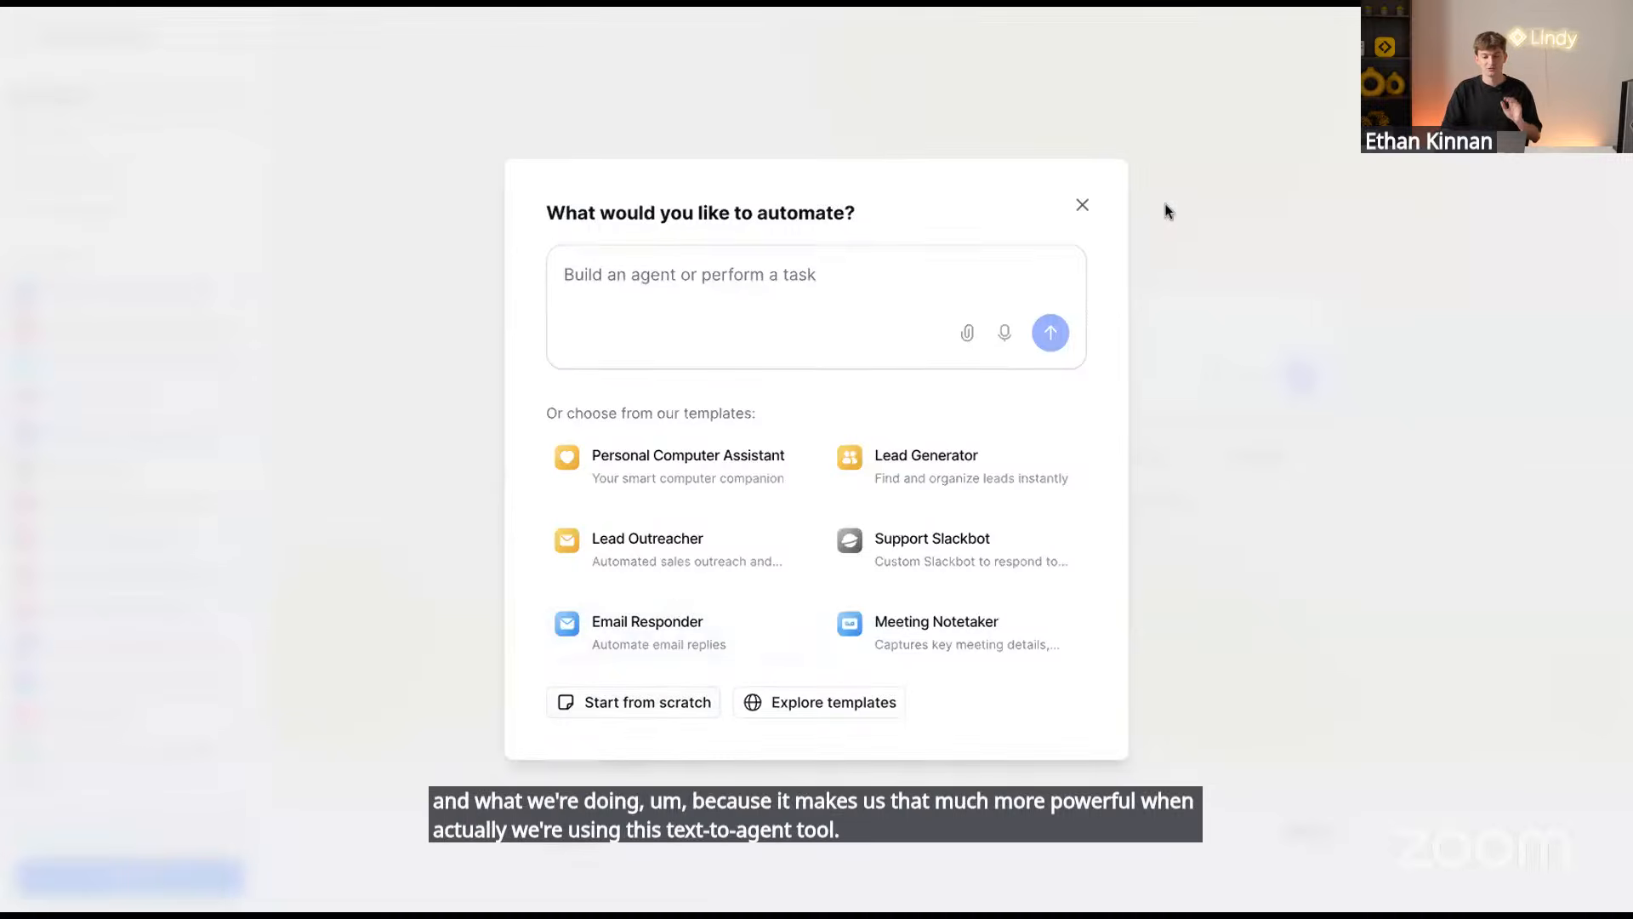
click(1082, 206)
click(232, 217)
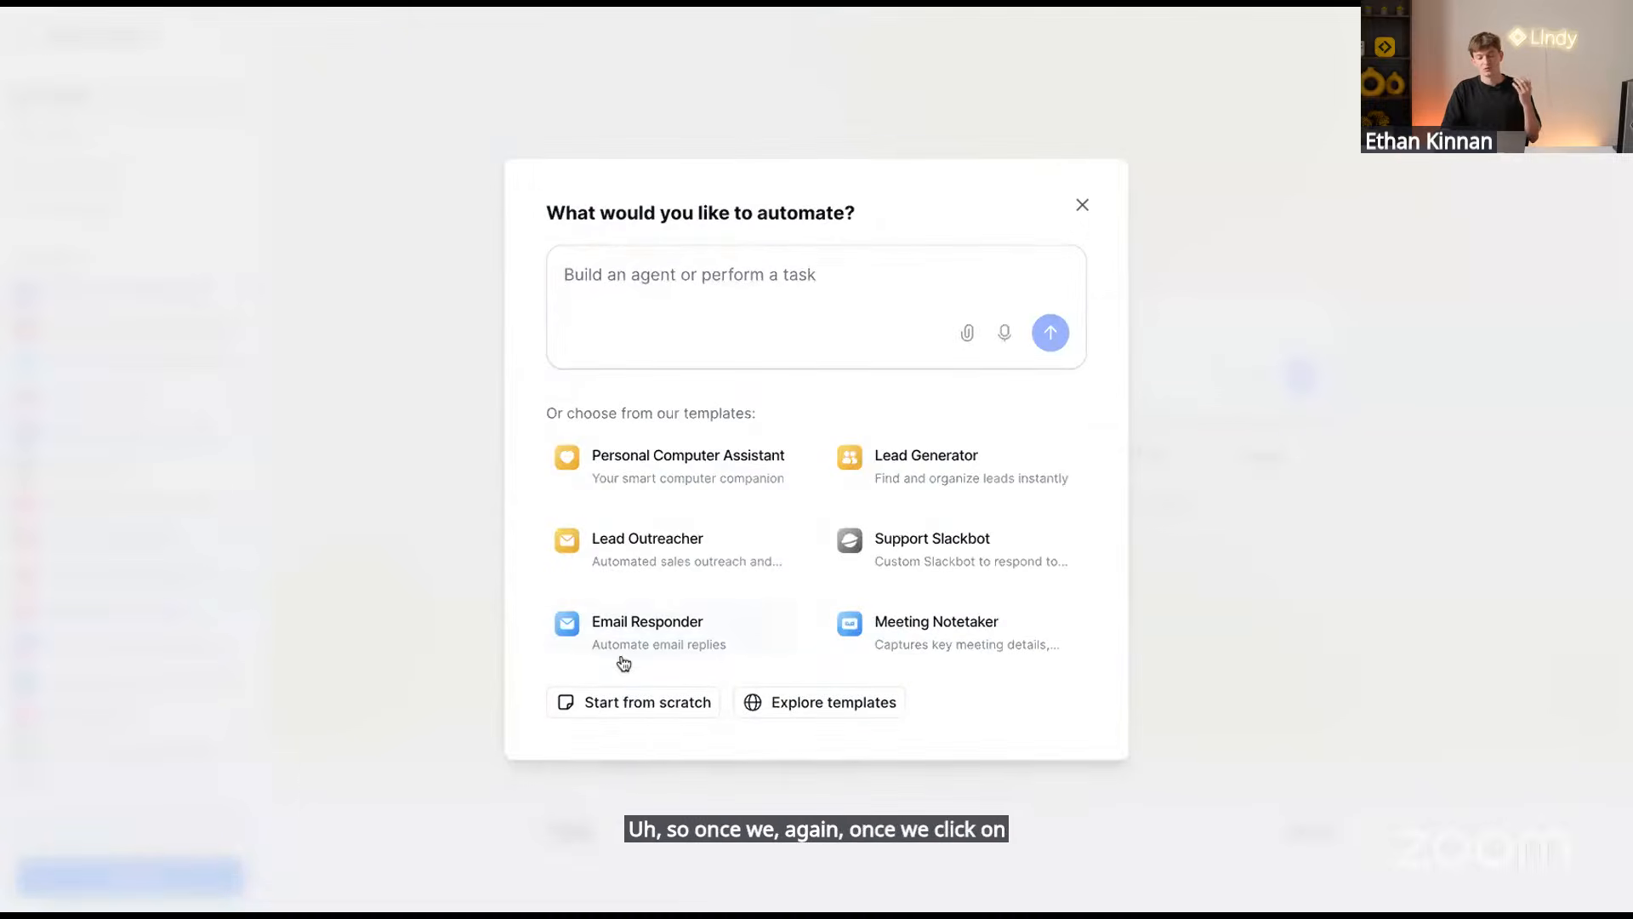
click(622, 711)
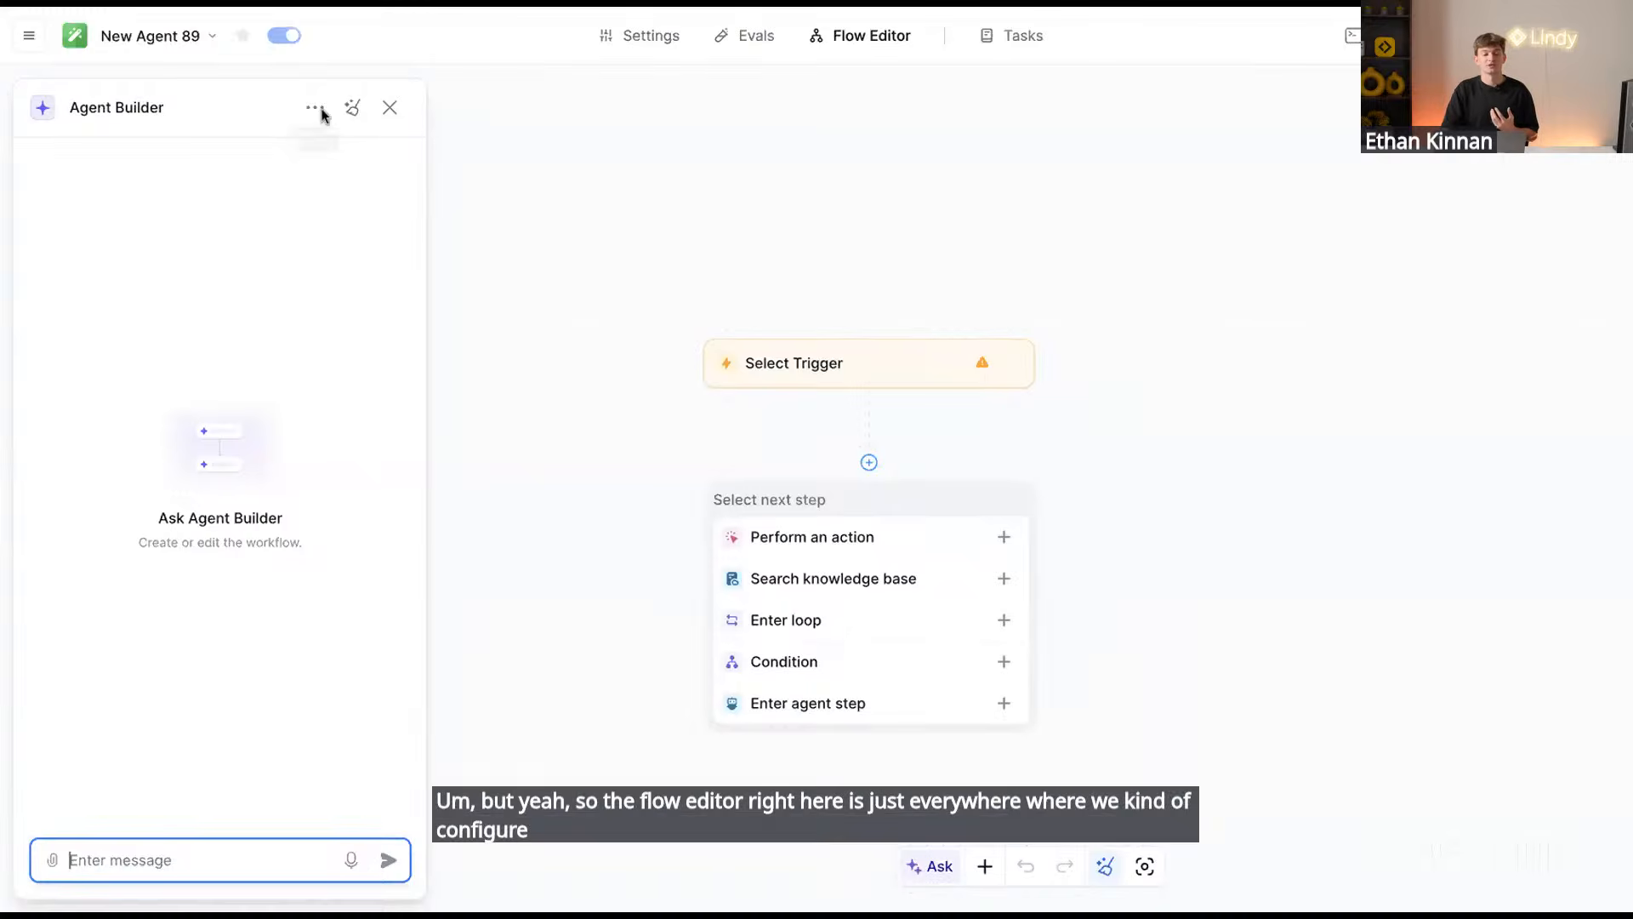
Close the Agent Builder panel and rename the agent to 'Email Assistant'
click(390, 108)
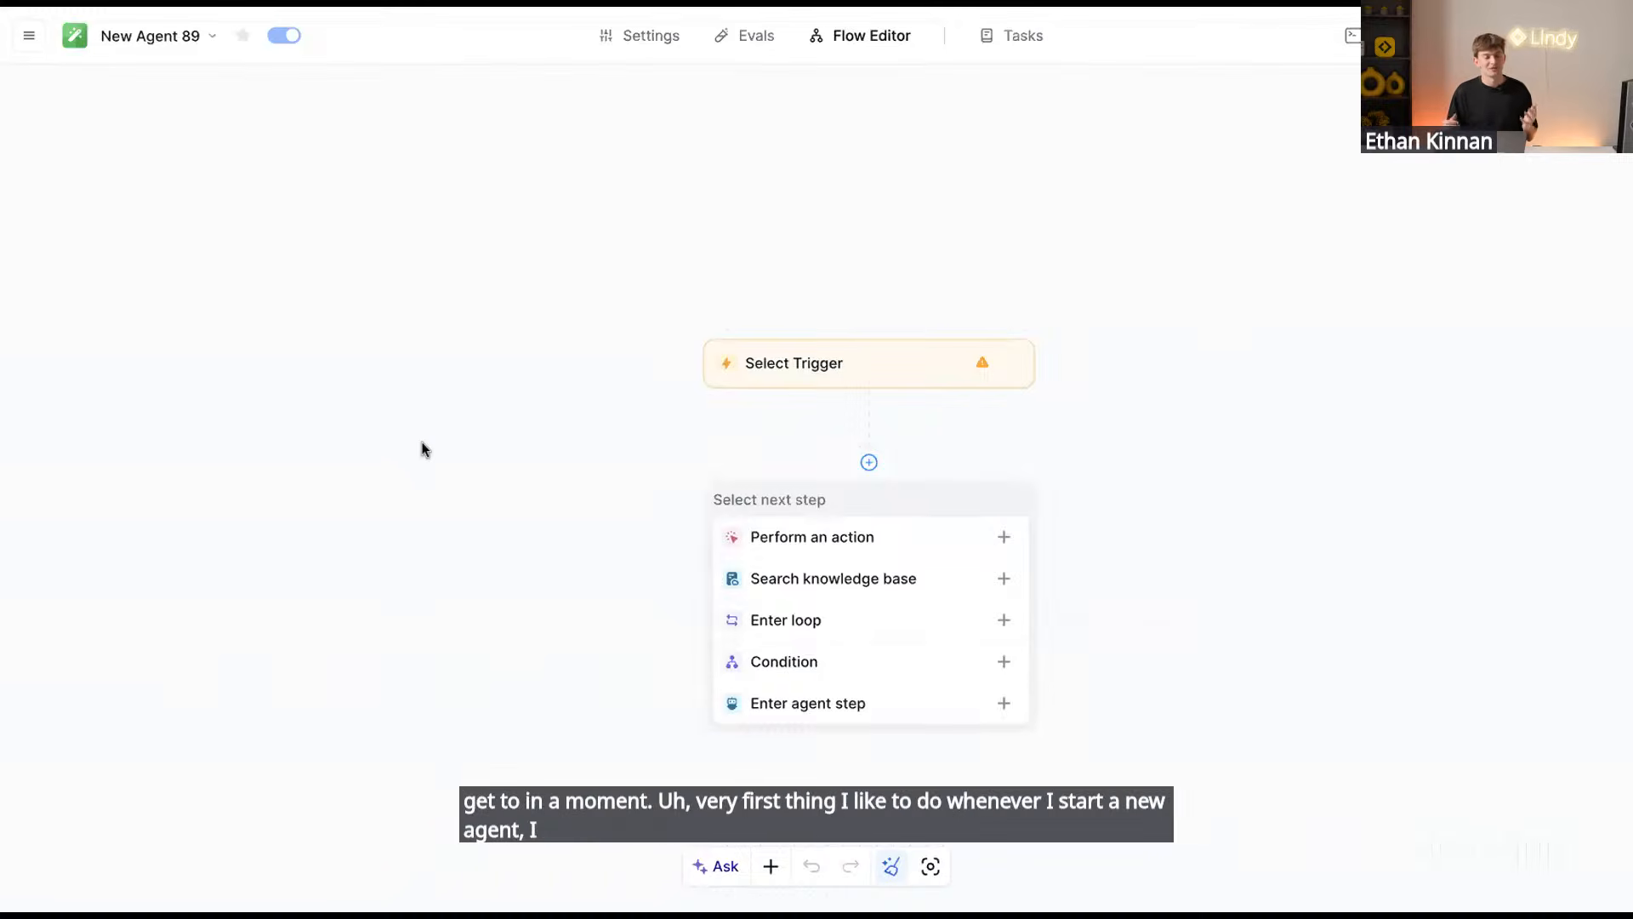
click(182, 42)
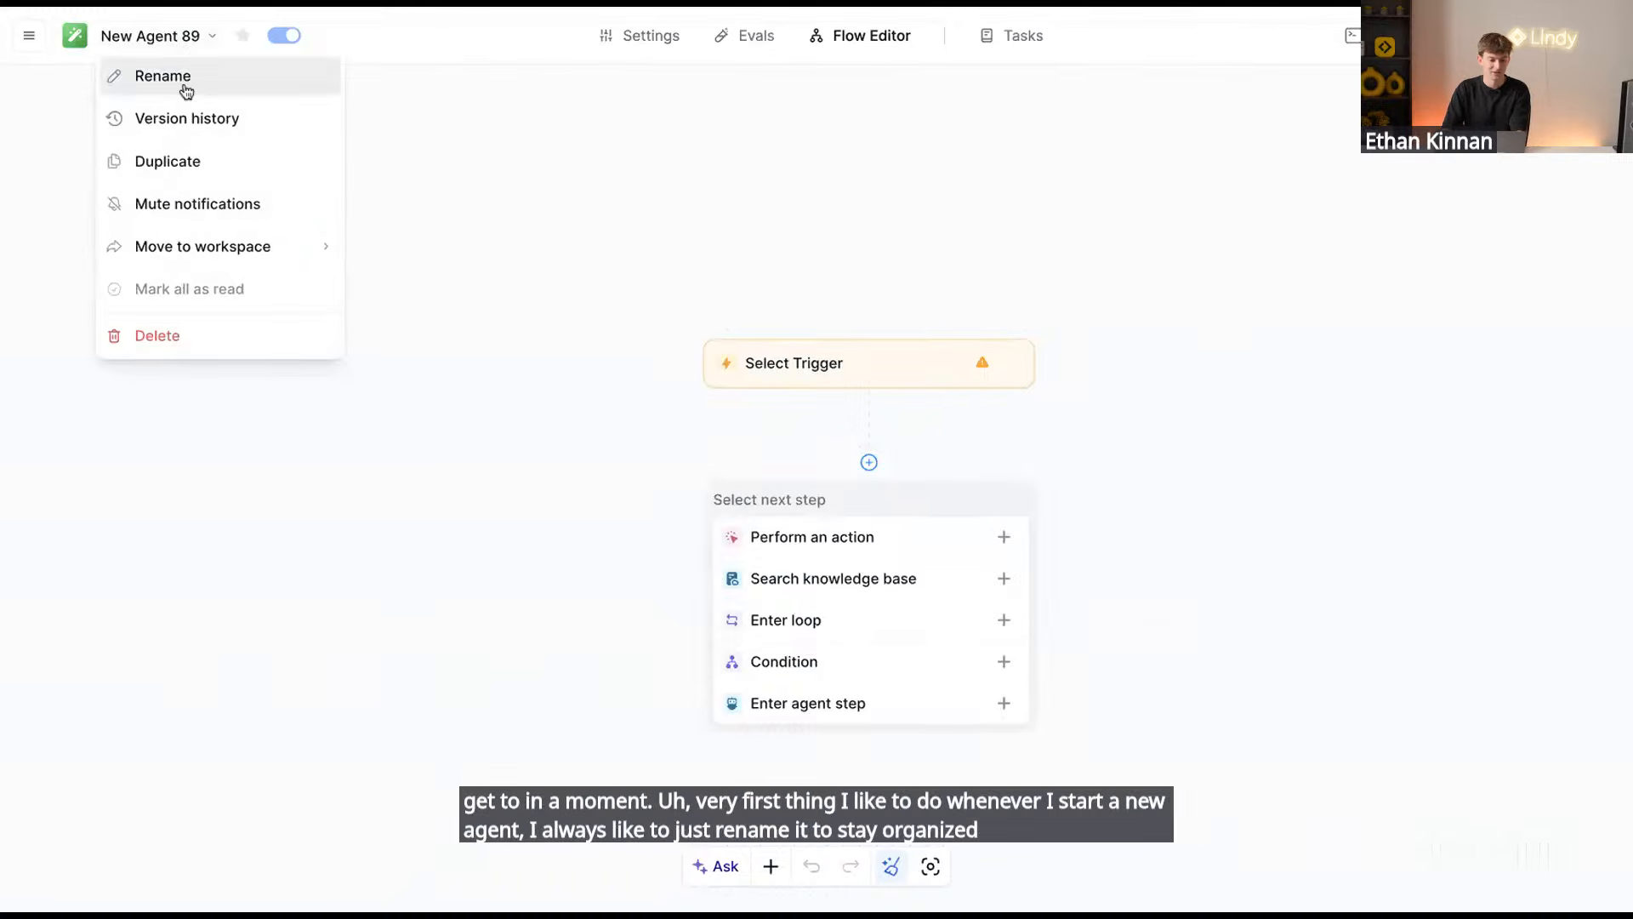
click(186, 88)
text(Ema)
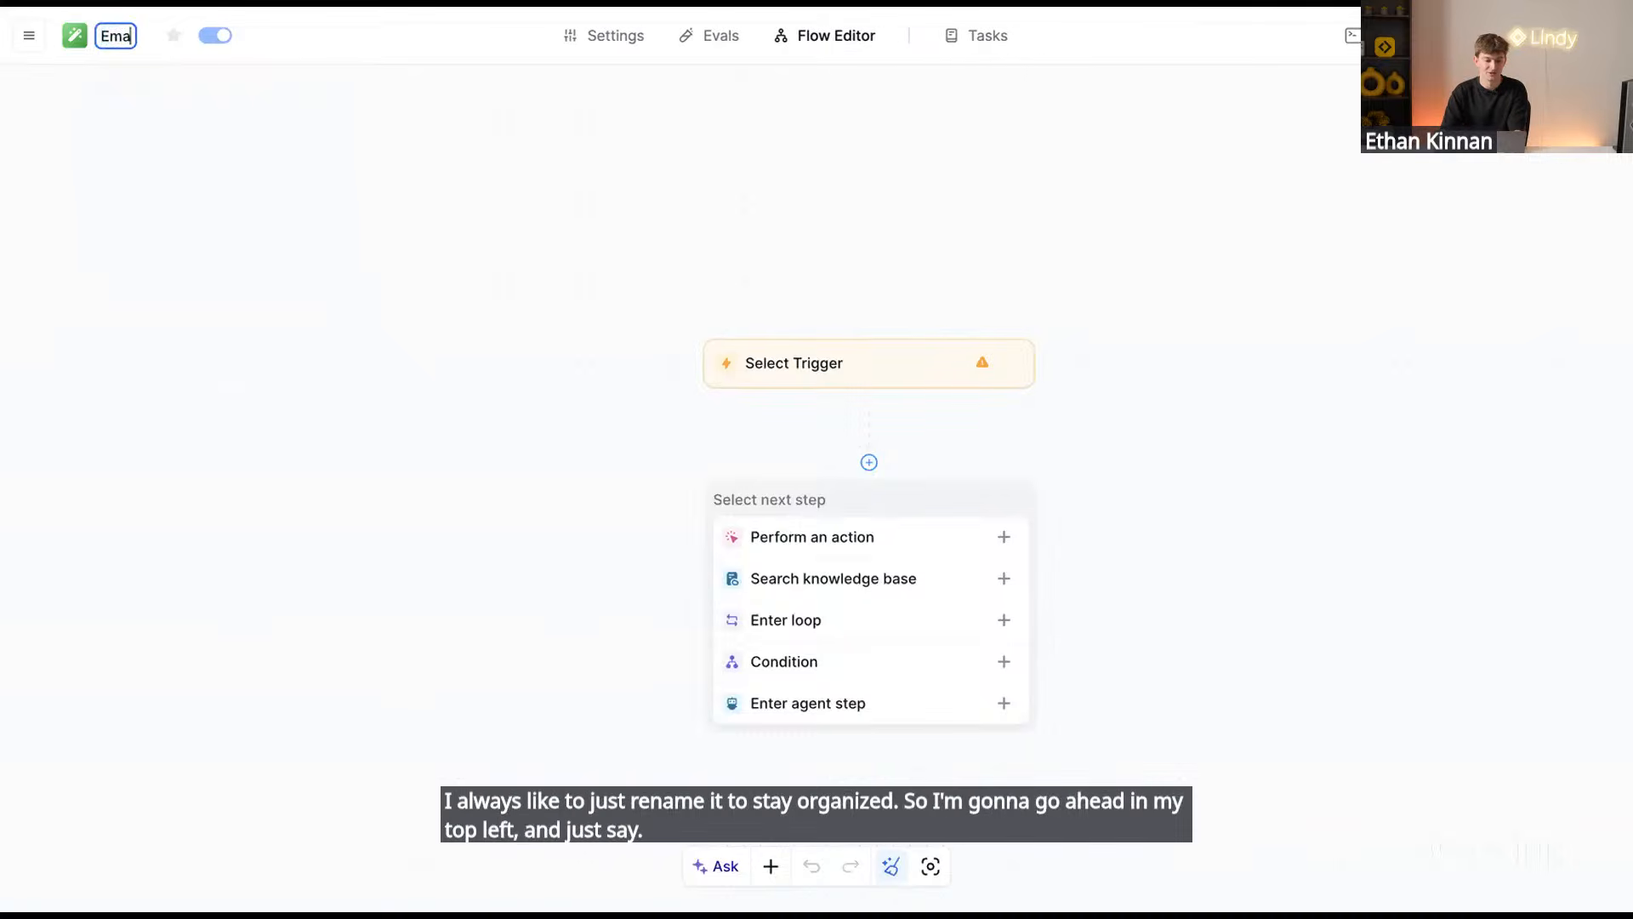
text(il As)
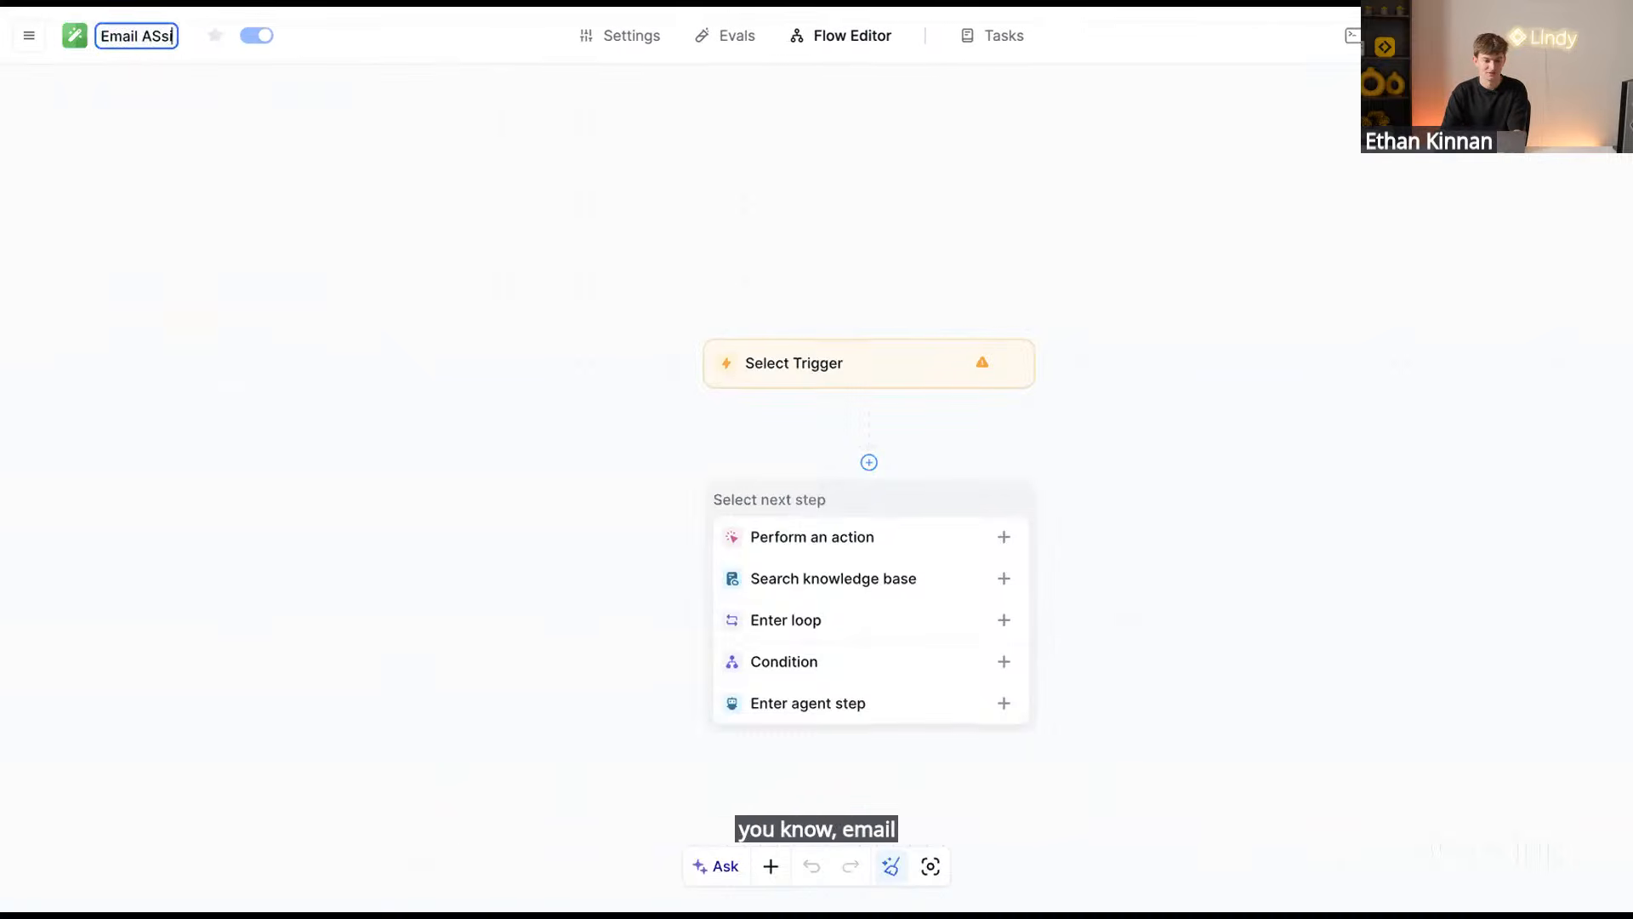
text(sistant)
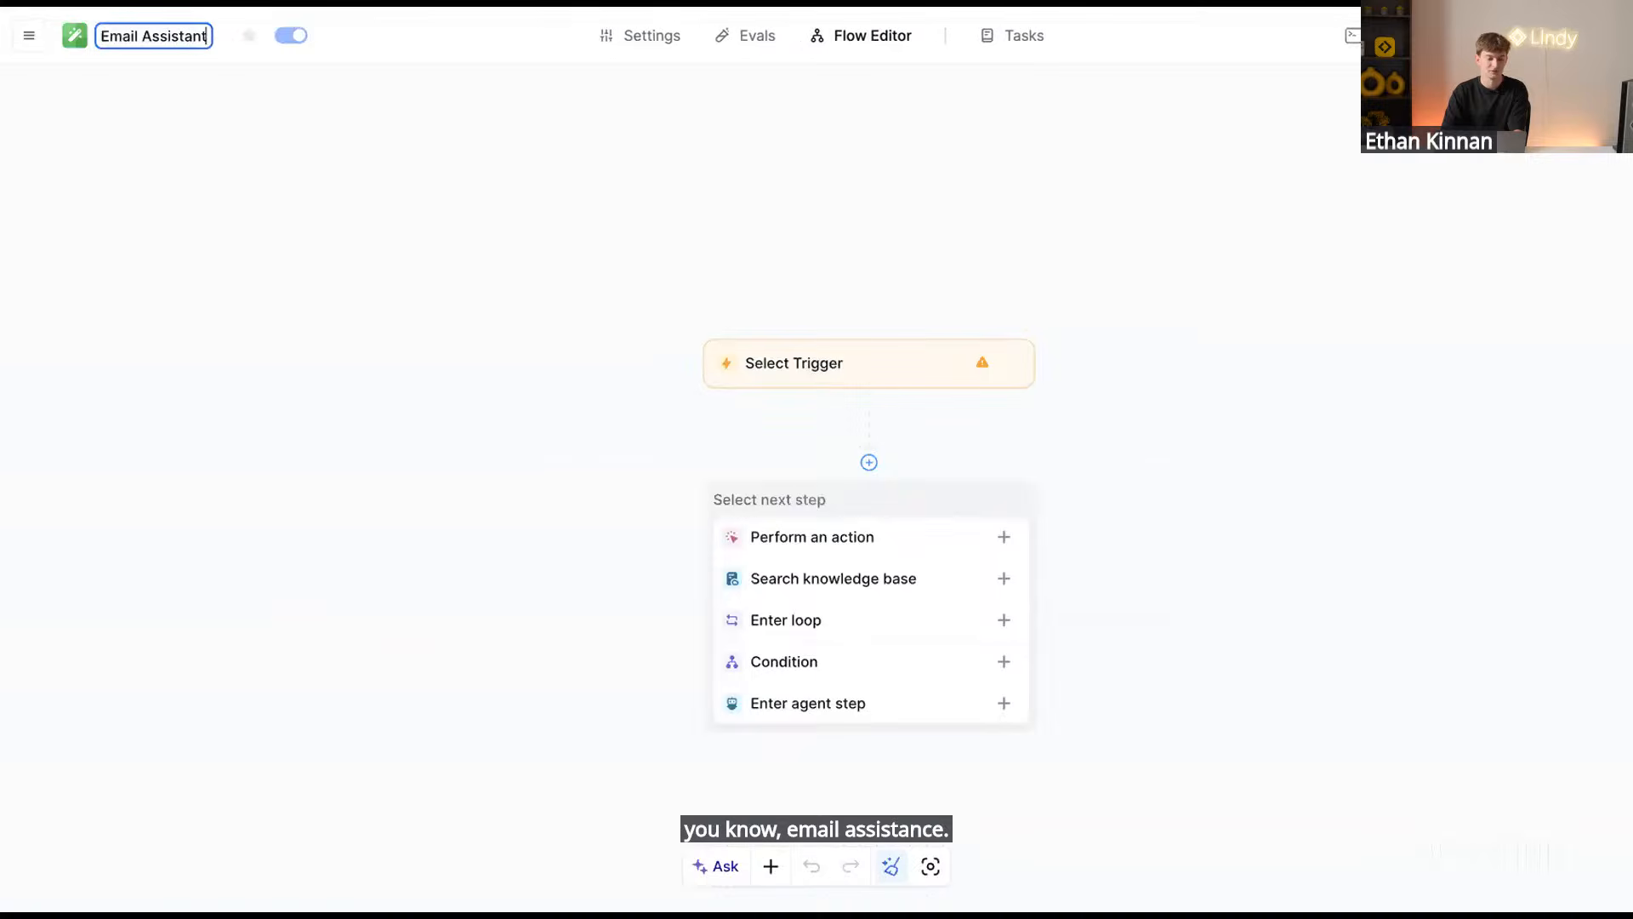
key(Return)
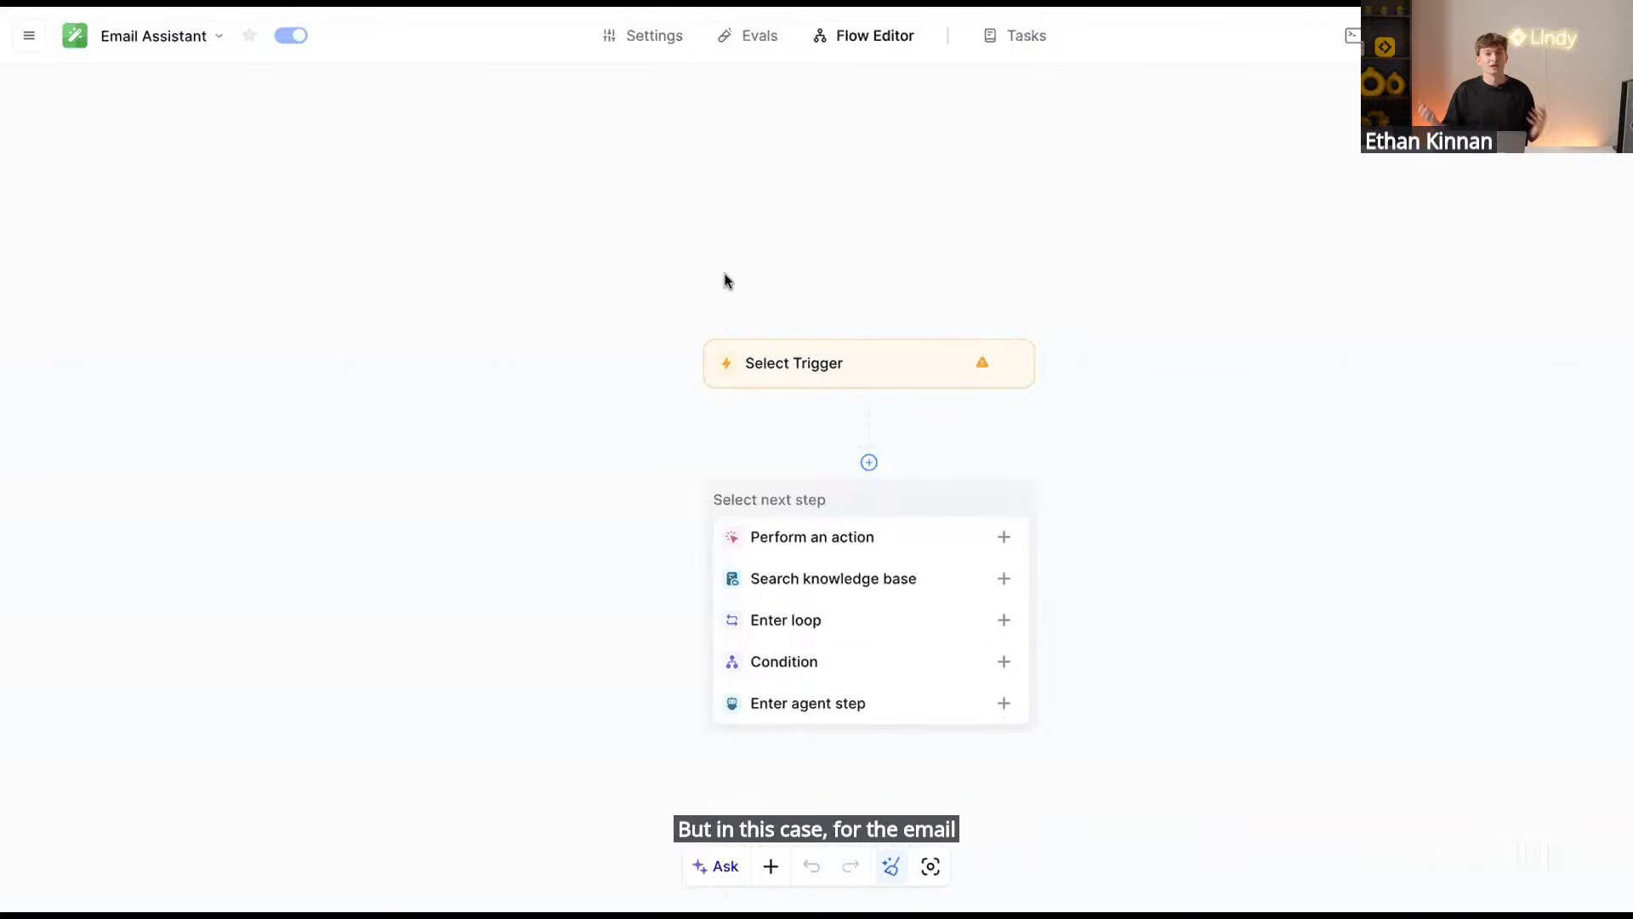
Set the trigger to Gmail's Email Received, after briefly checking Microsoft Outlook's triggers
click(853, 364)
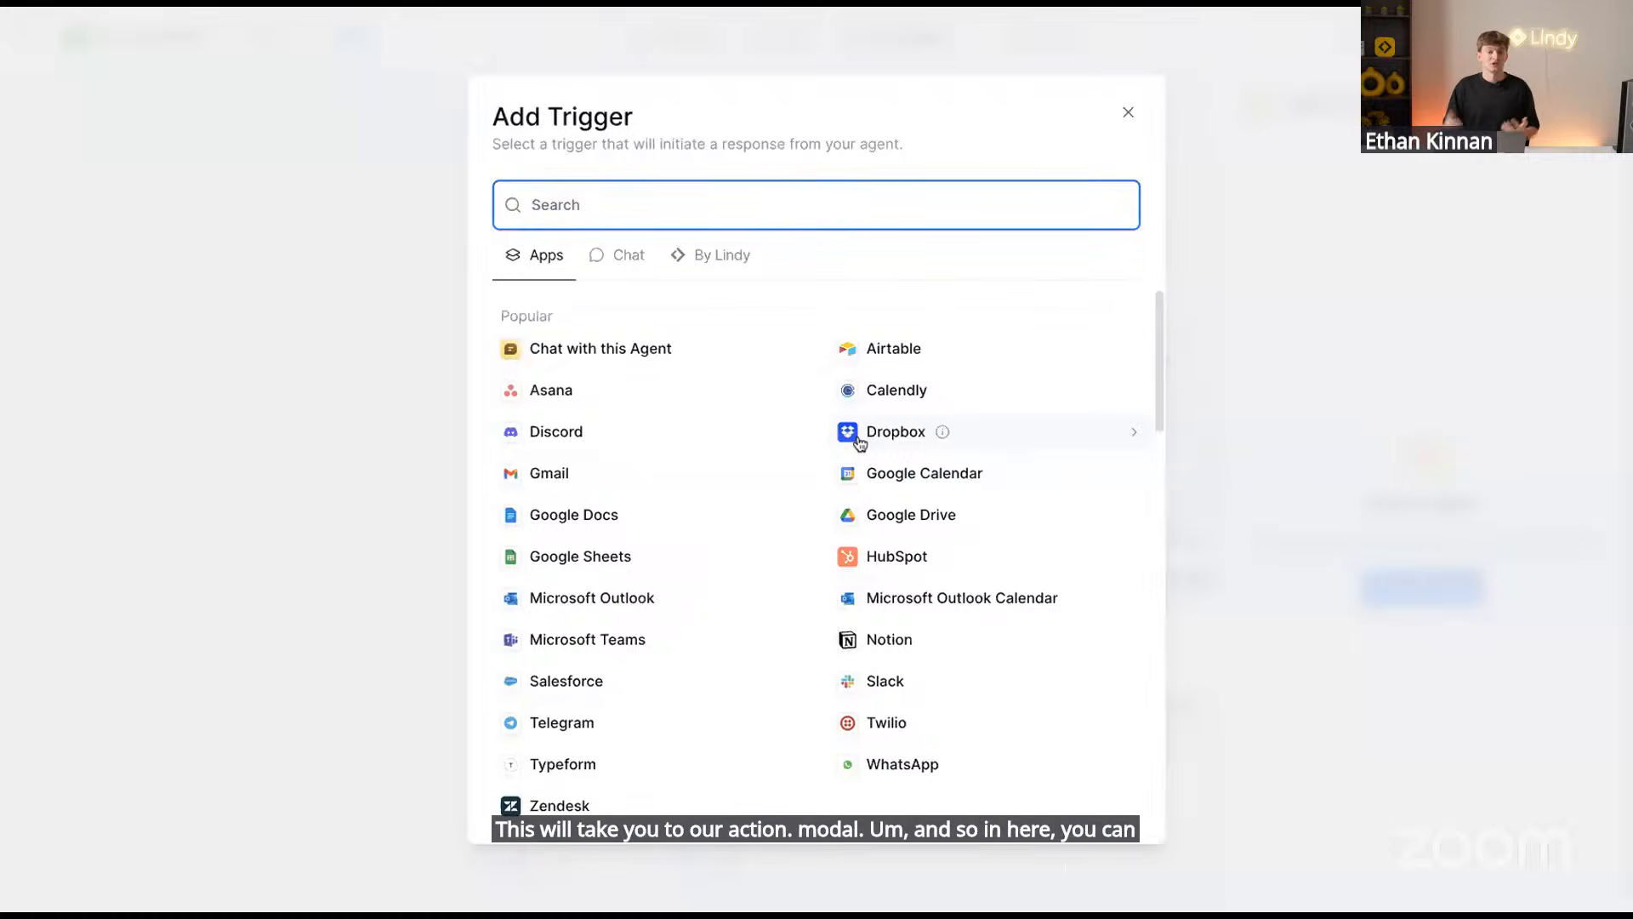
scroll(846, 557, down, 10)
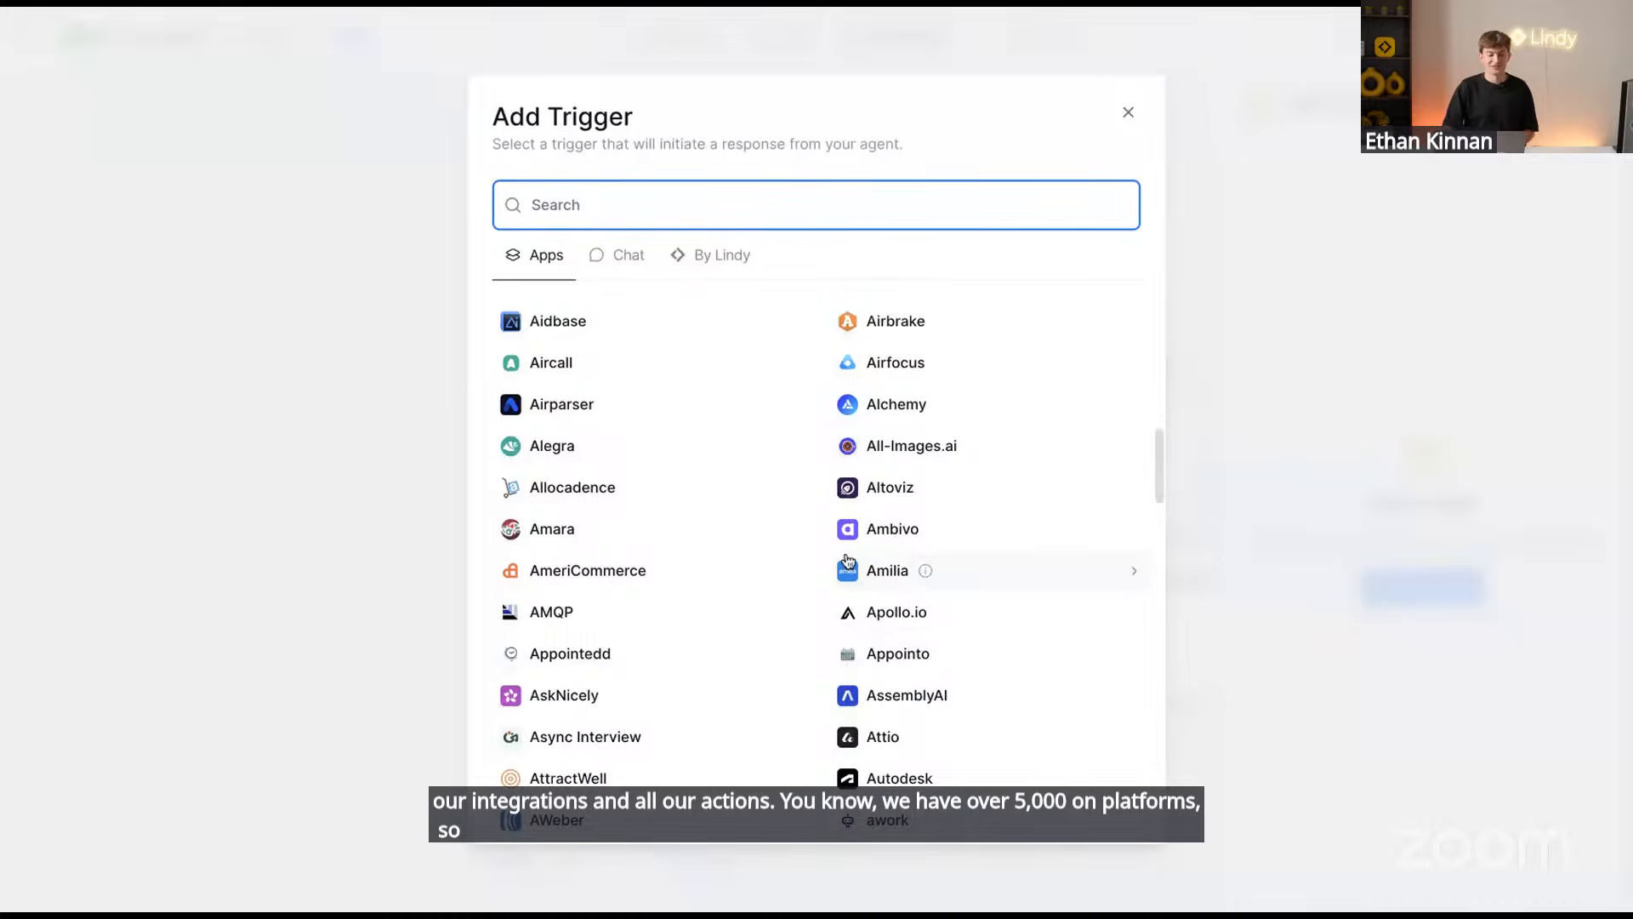
scroll(847, 559, down, 10)
scroll(847, 557, up, 20)
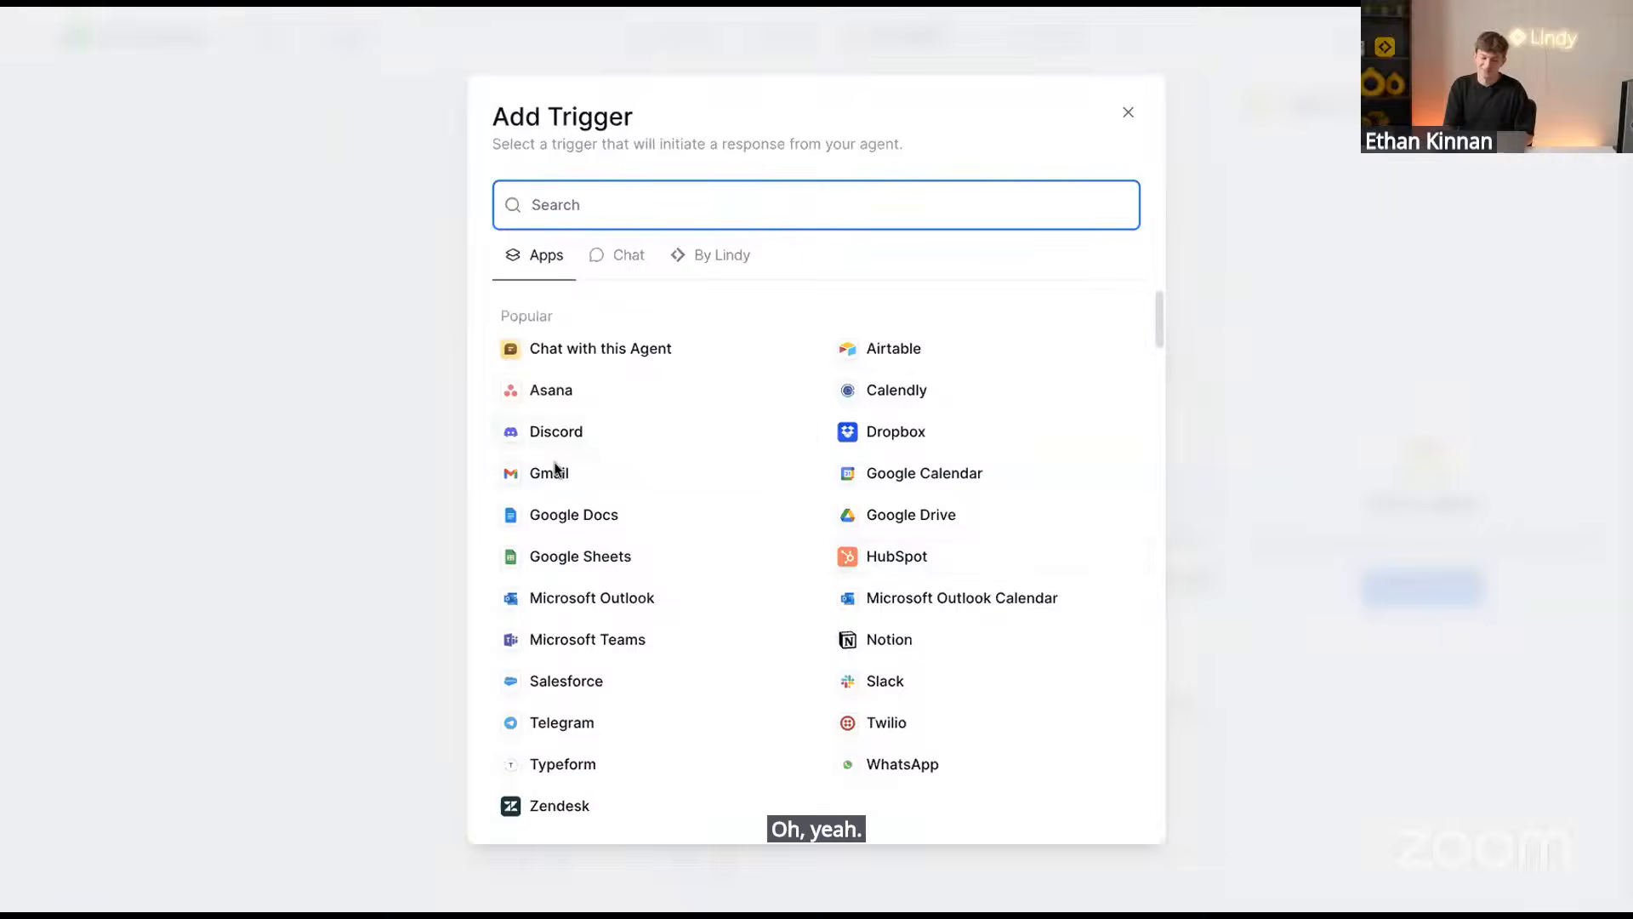
click(598, 598)
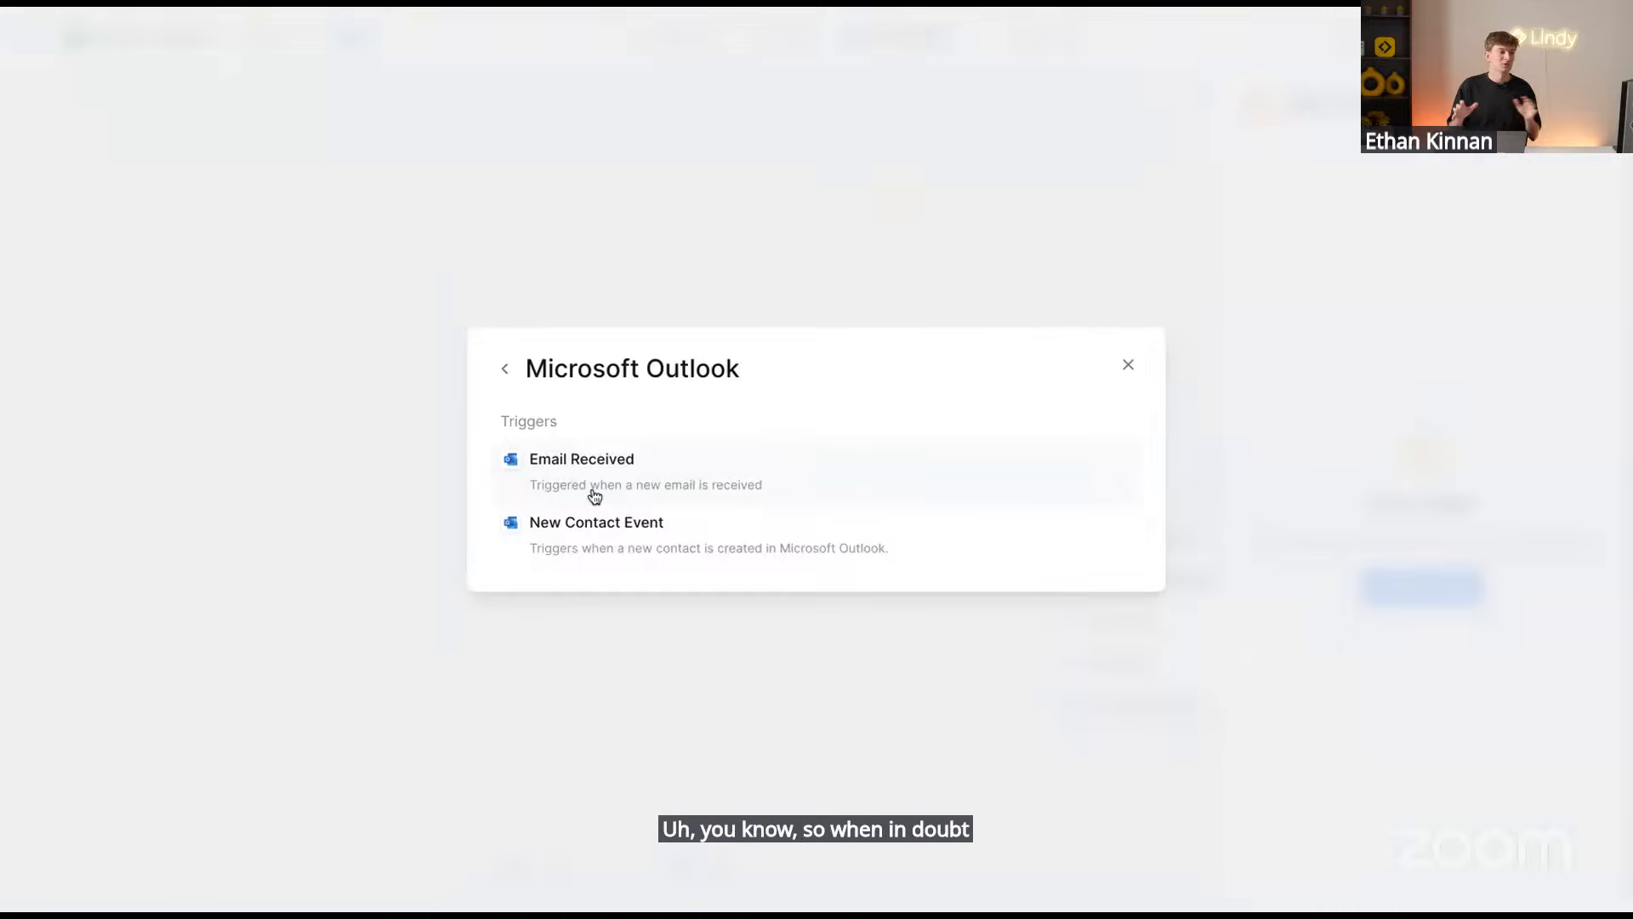
click(504, 369)
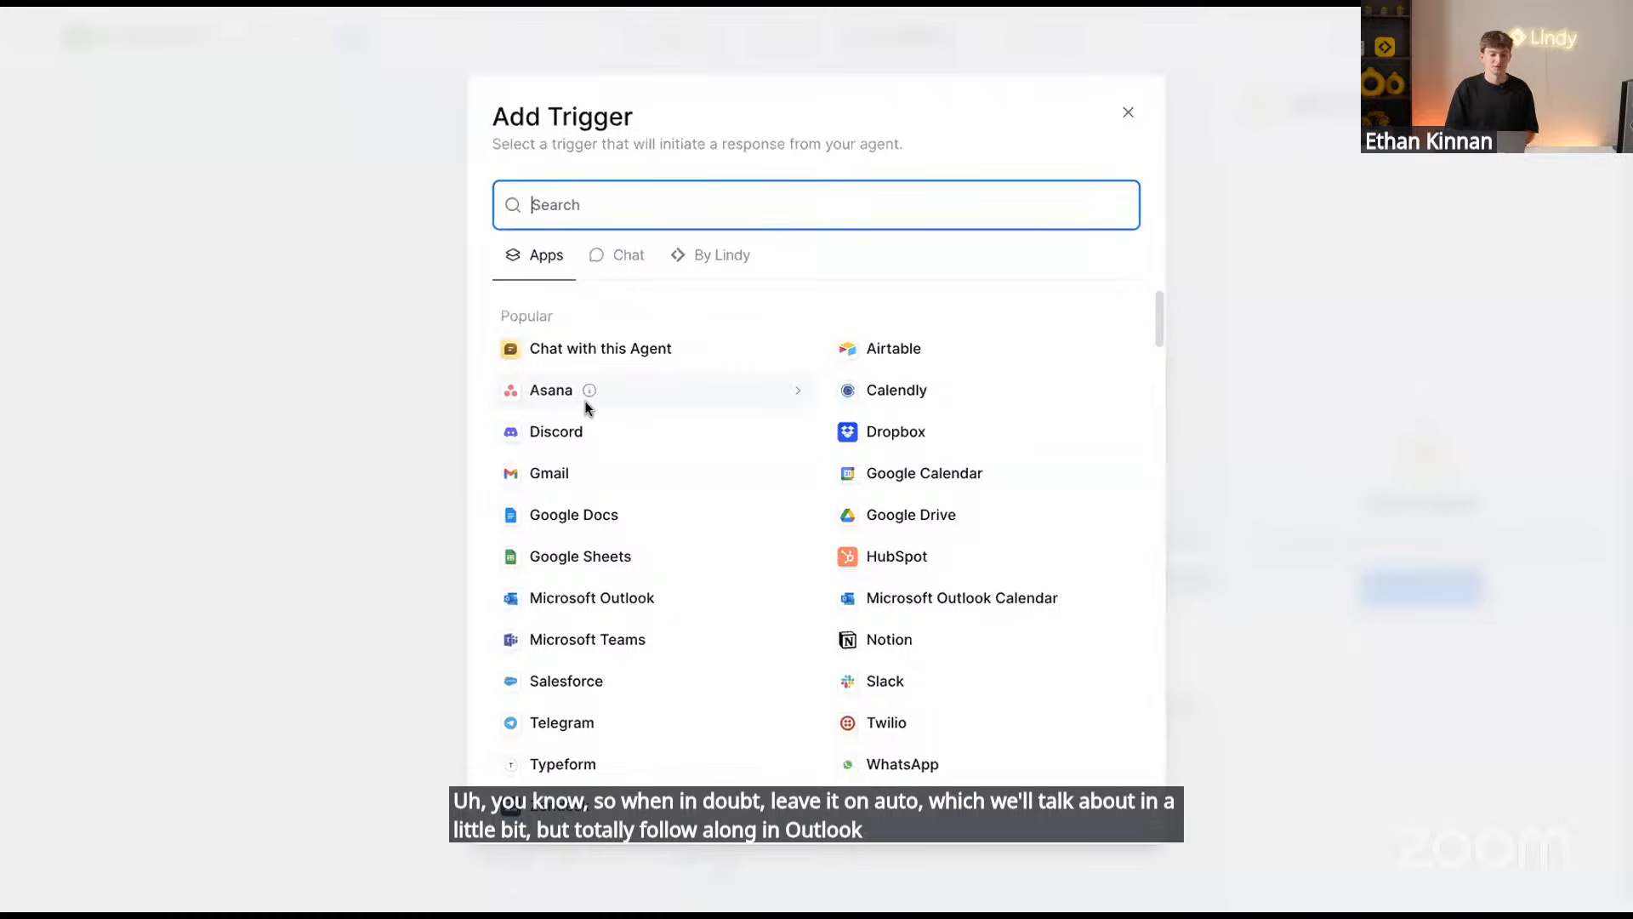
mouse_move(590, 474)
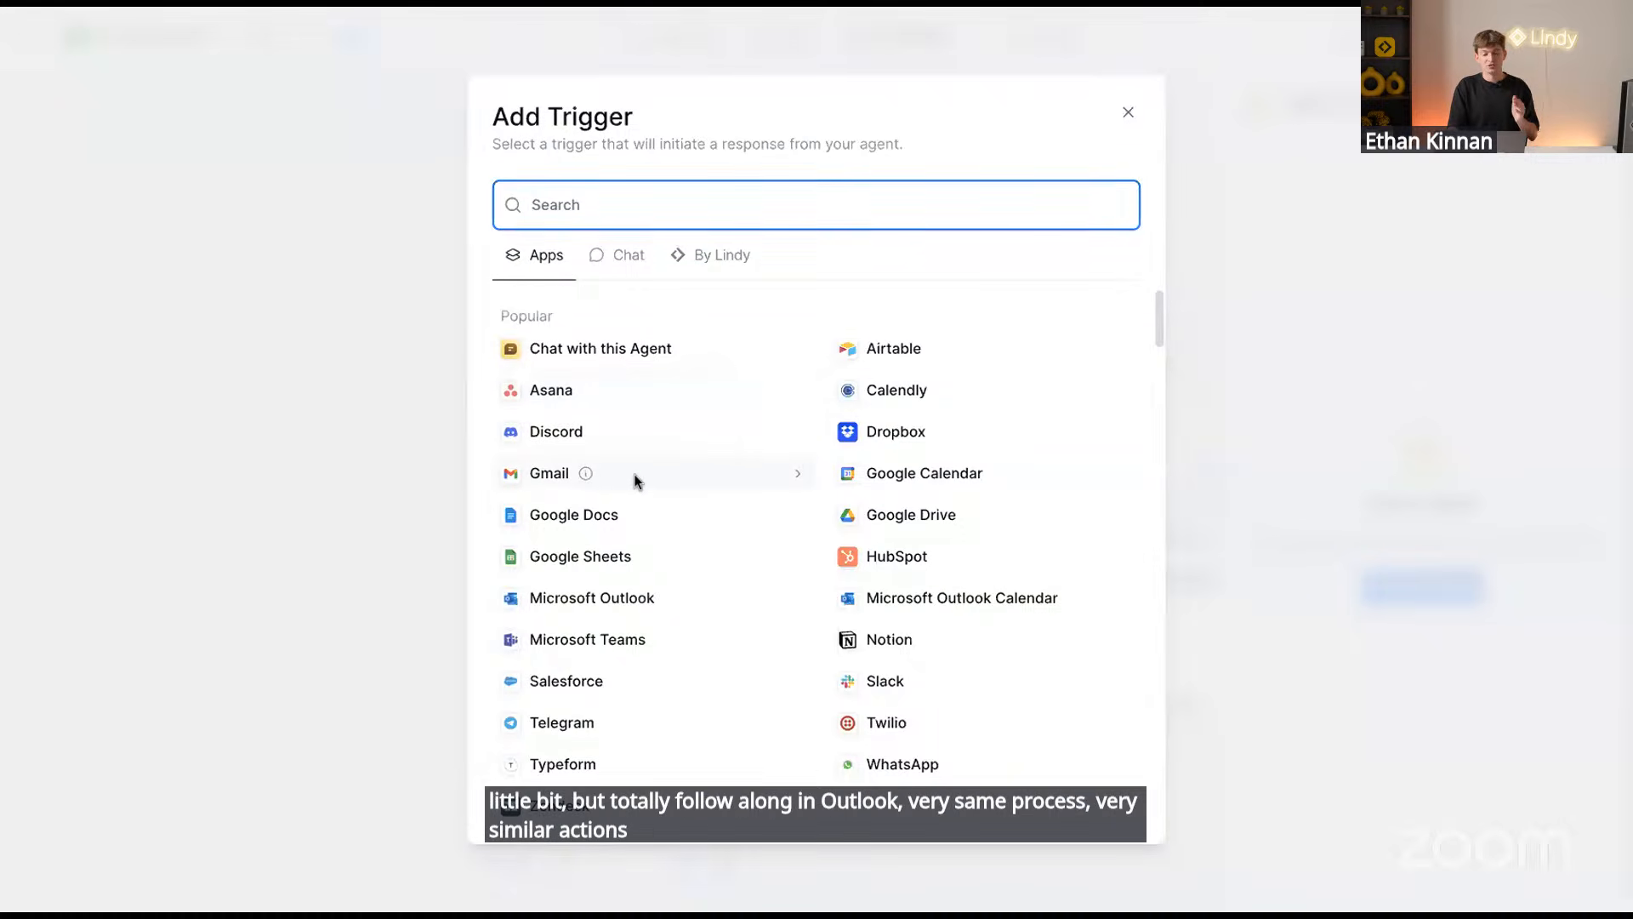
click(634, 479)
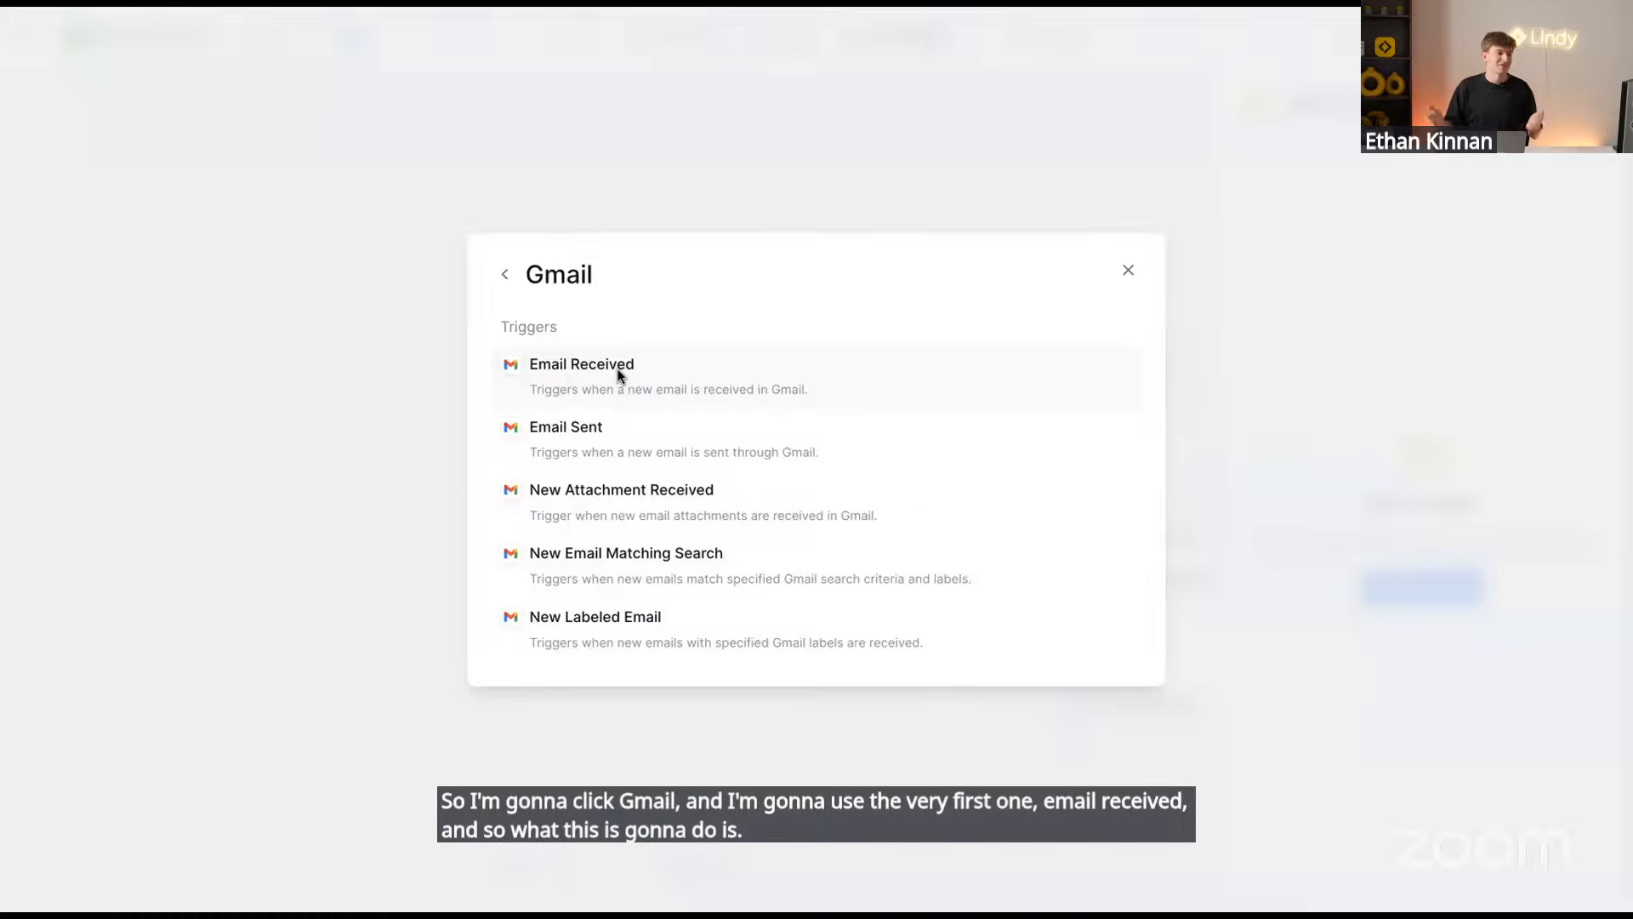
click(705, 390)
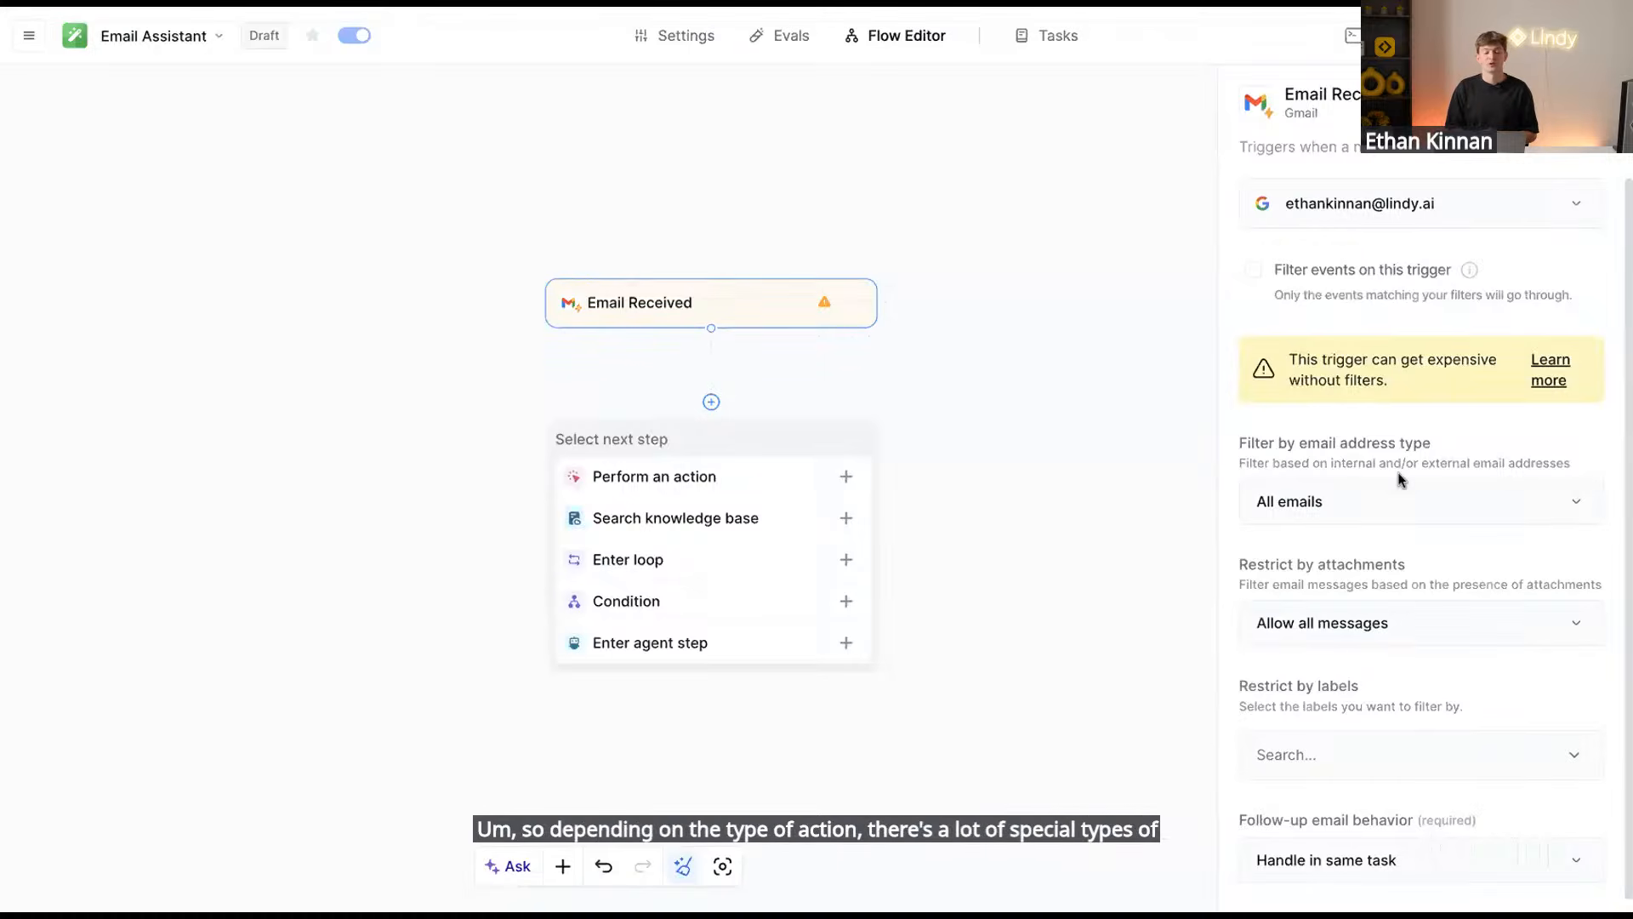
Add a Gmail 'Add Label to Email' action below the Email Received trigger
scroll(1402, 479, down, 1)
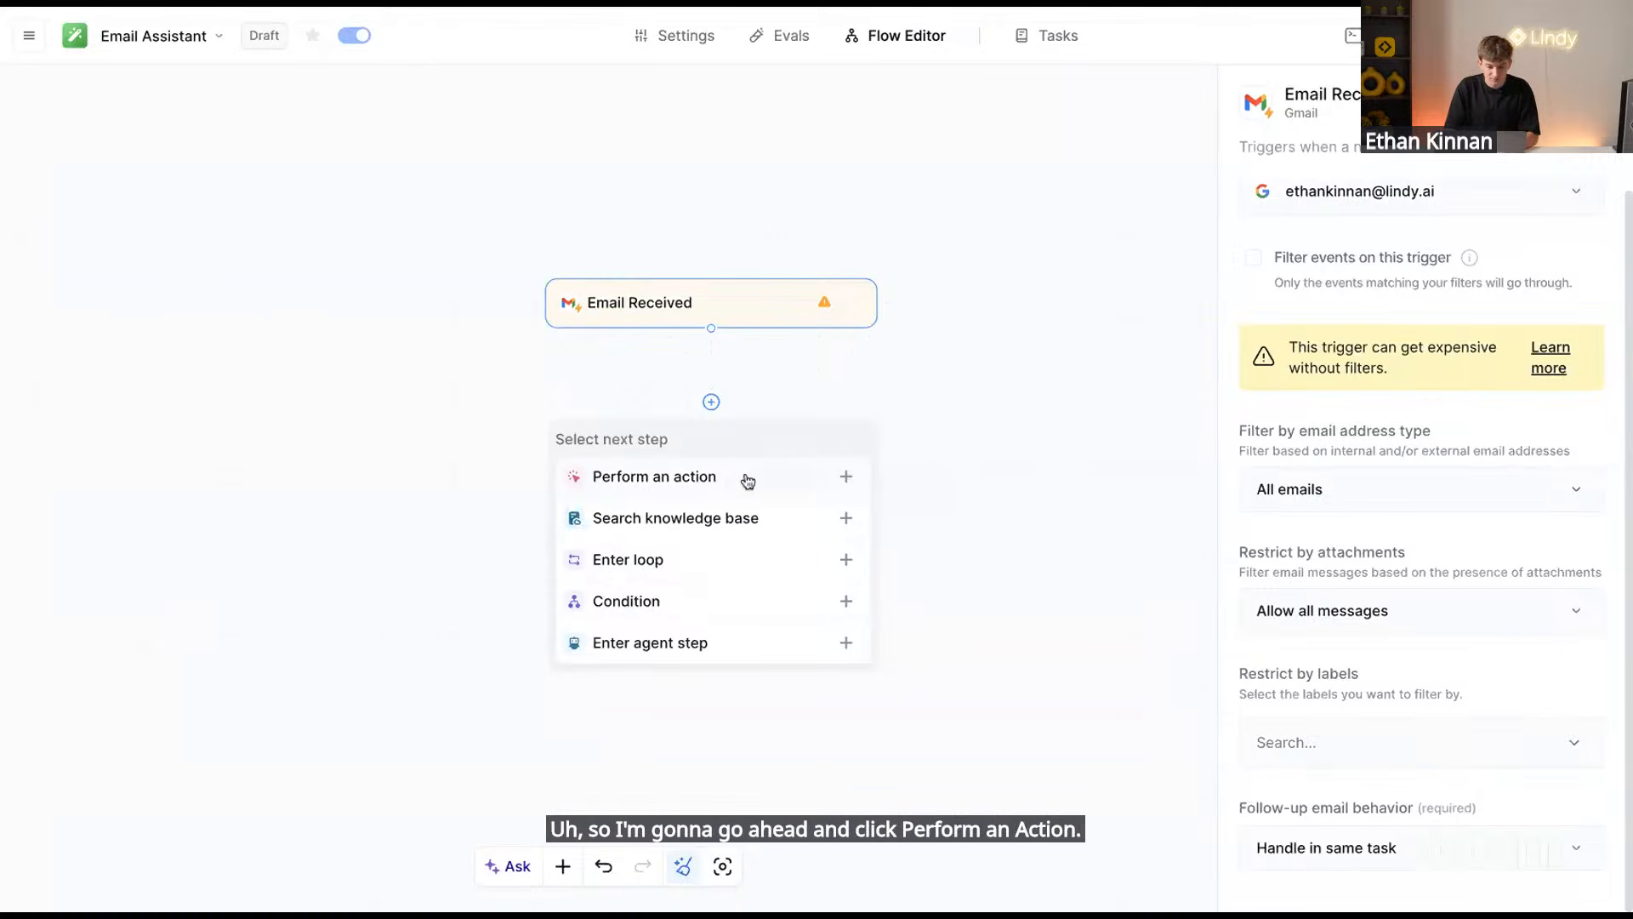
click(748, 481)
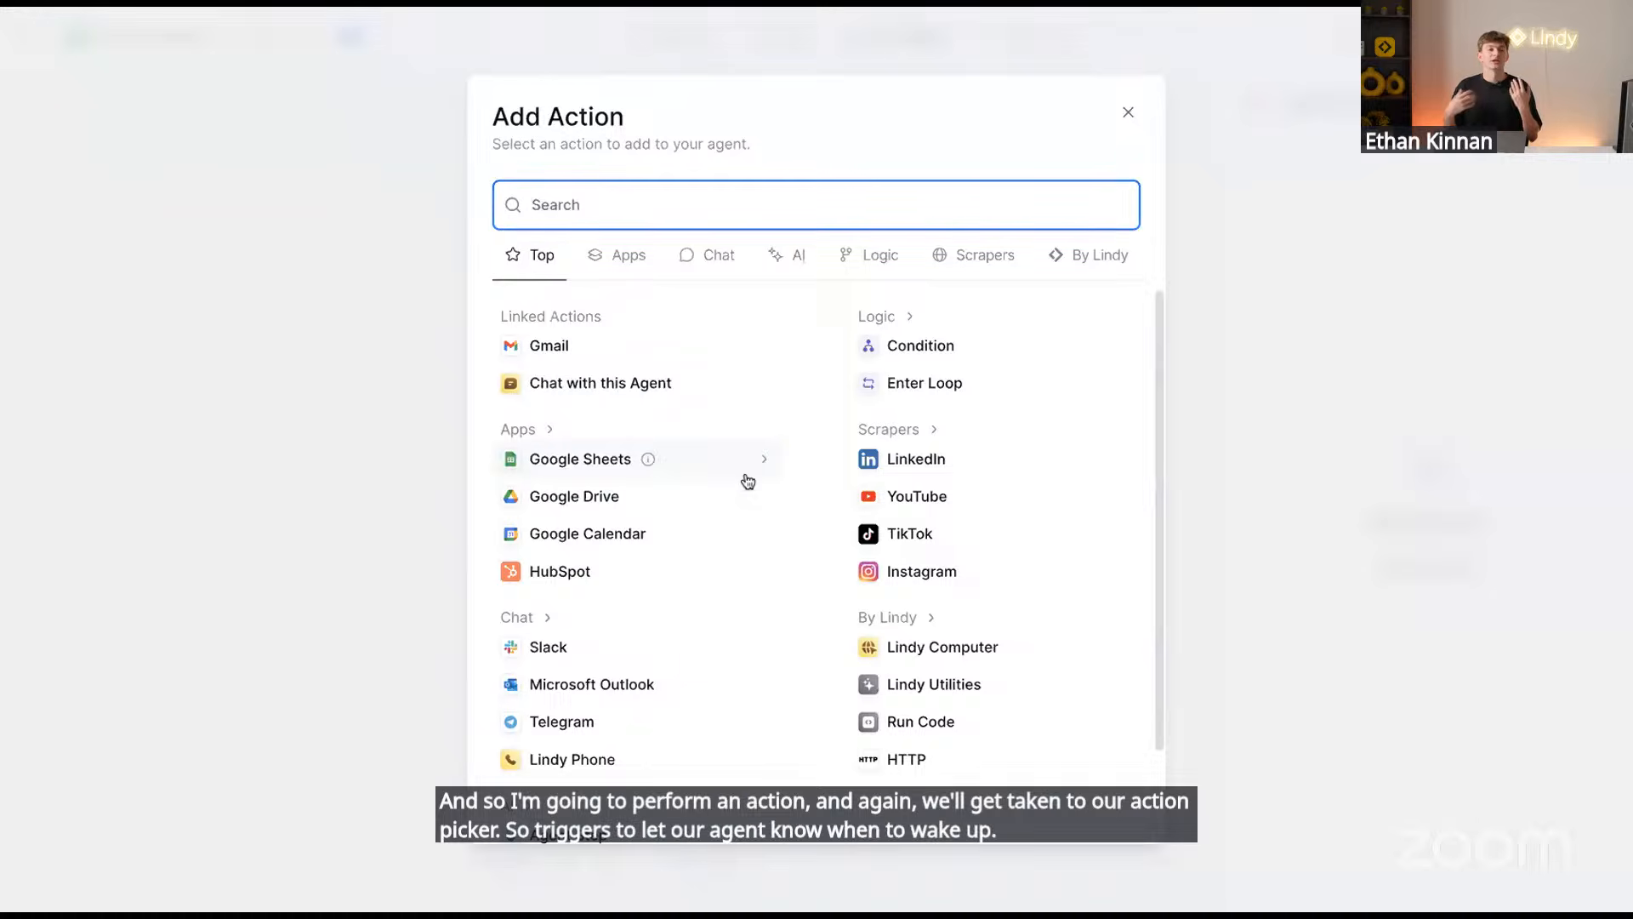
click(619, 362)
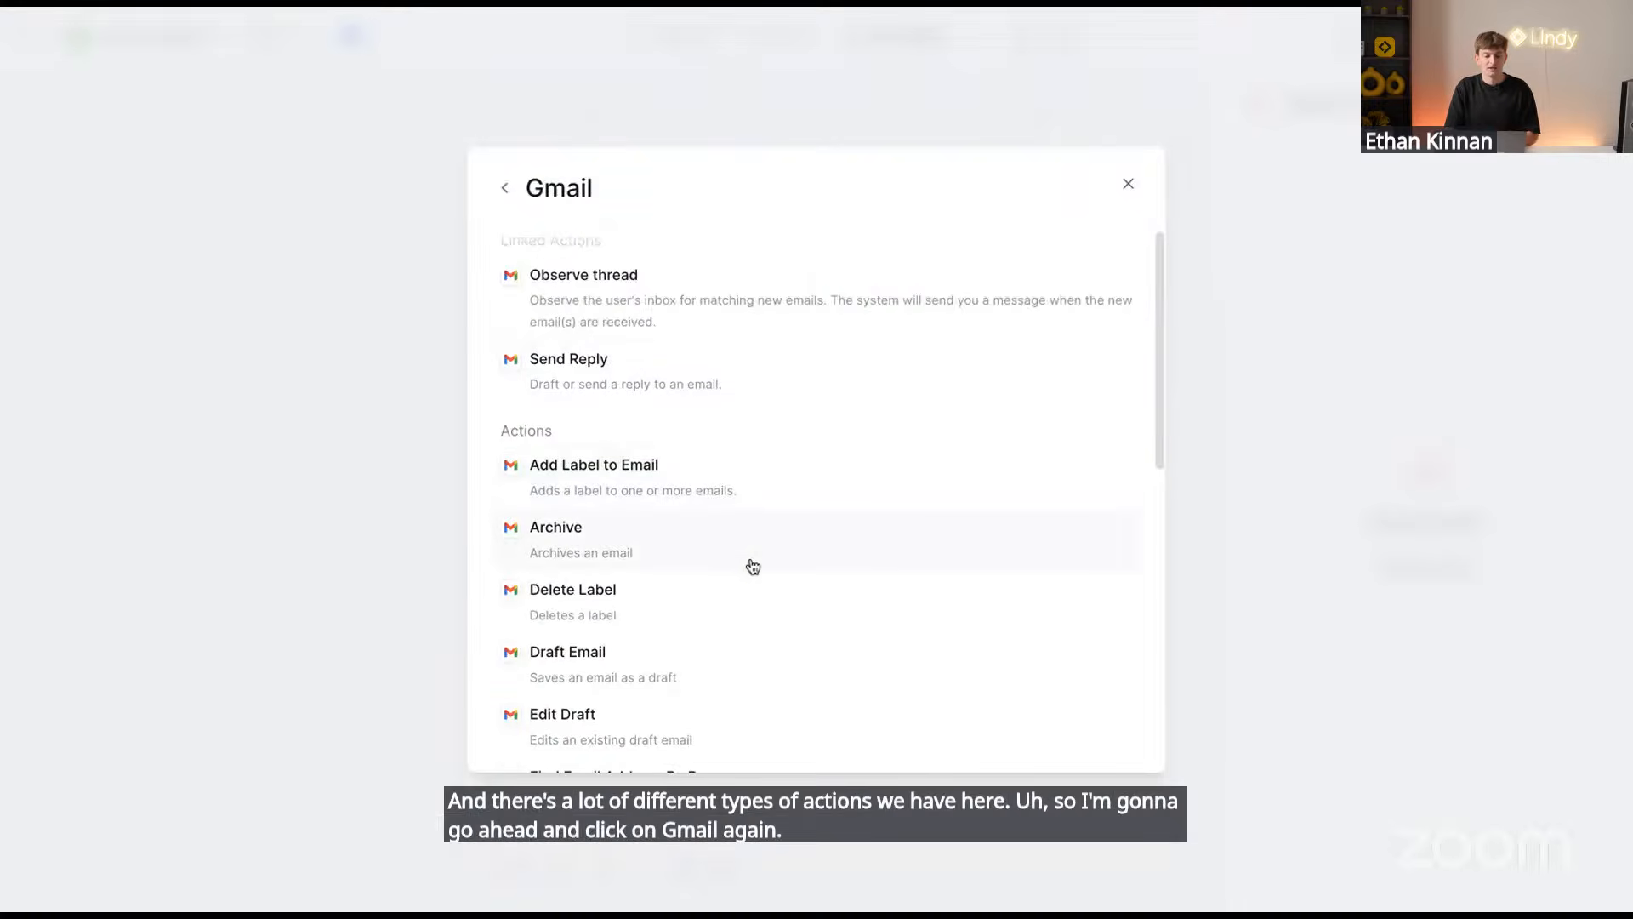
click(677, 475)
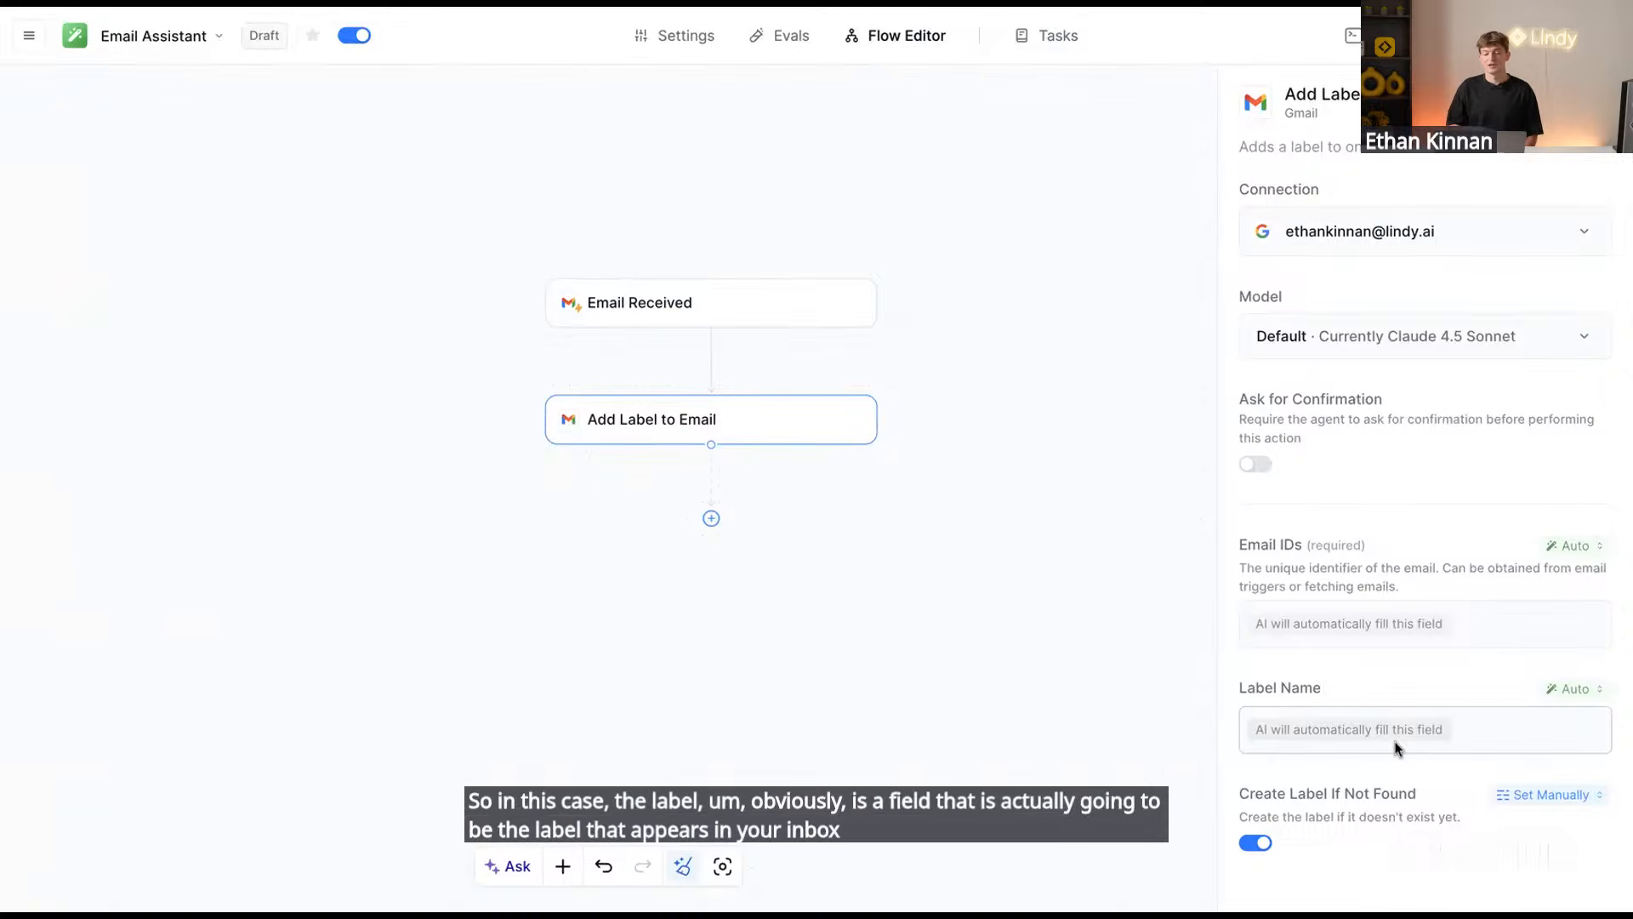
click(1350, 728)
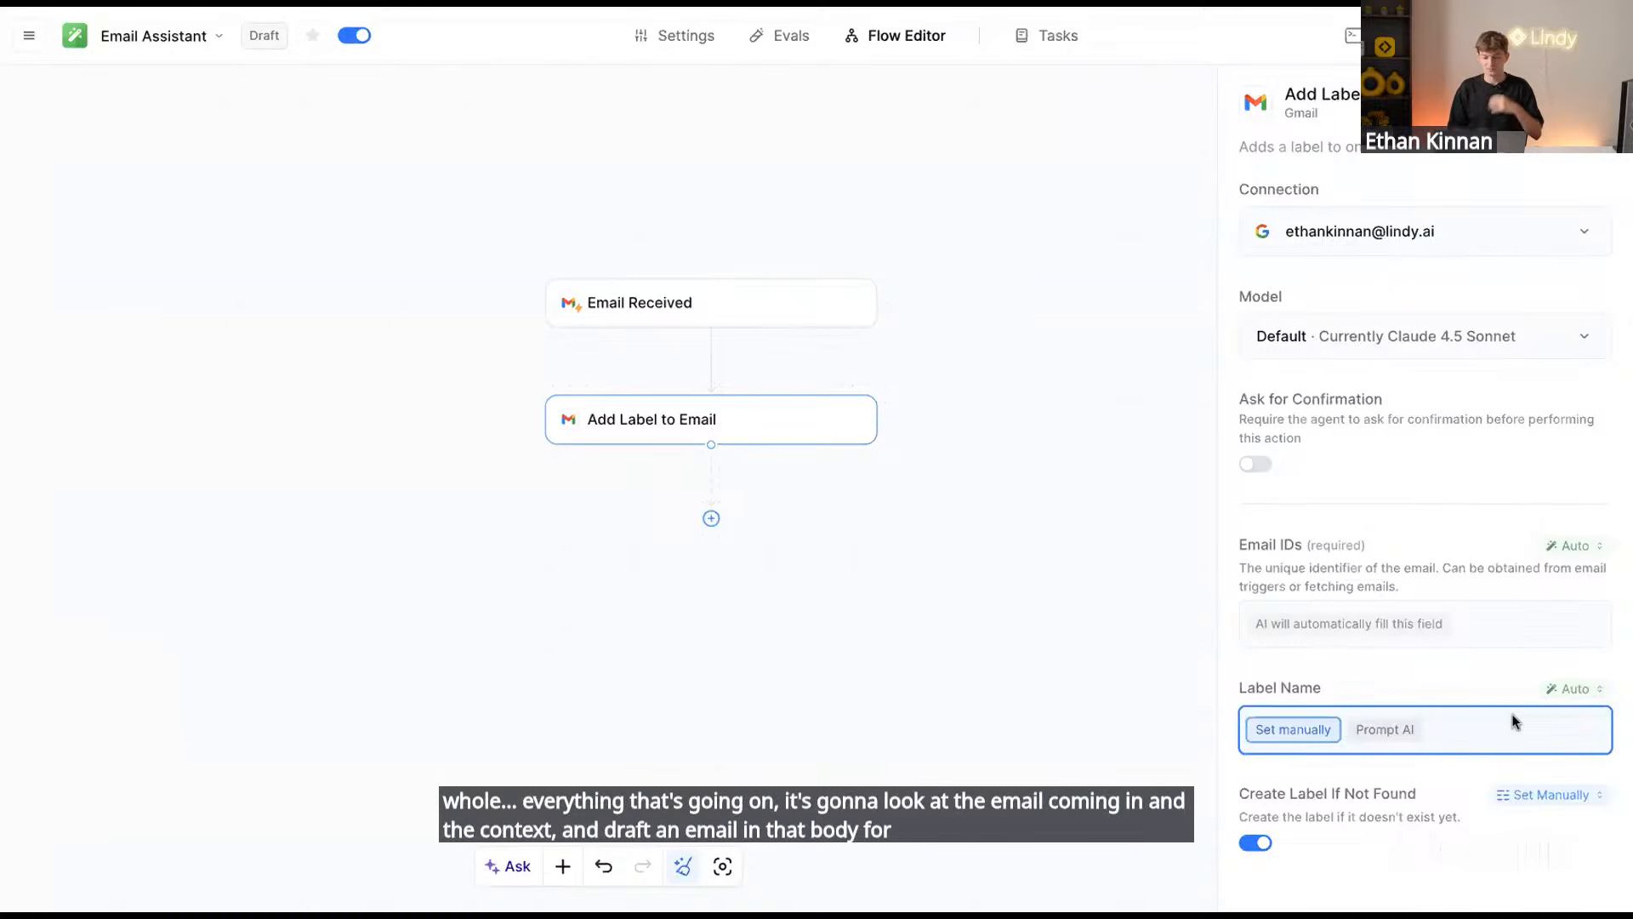
Switch the Label Name field from Prompt AI to Set Manually, leaving it empty
click(1571, 702)
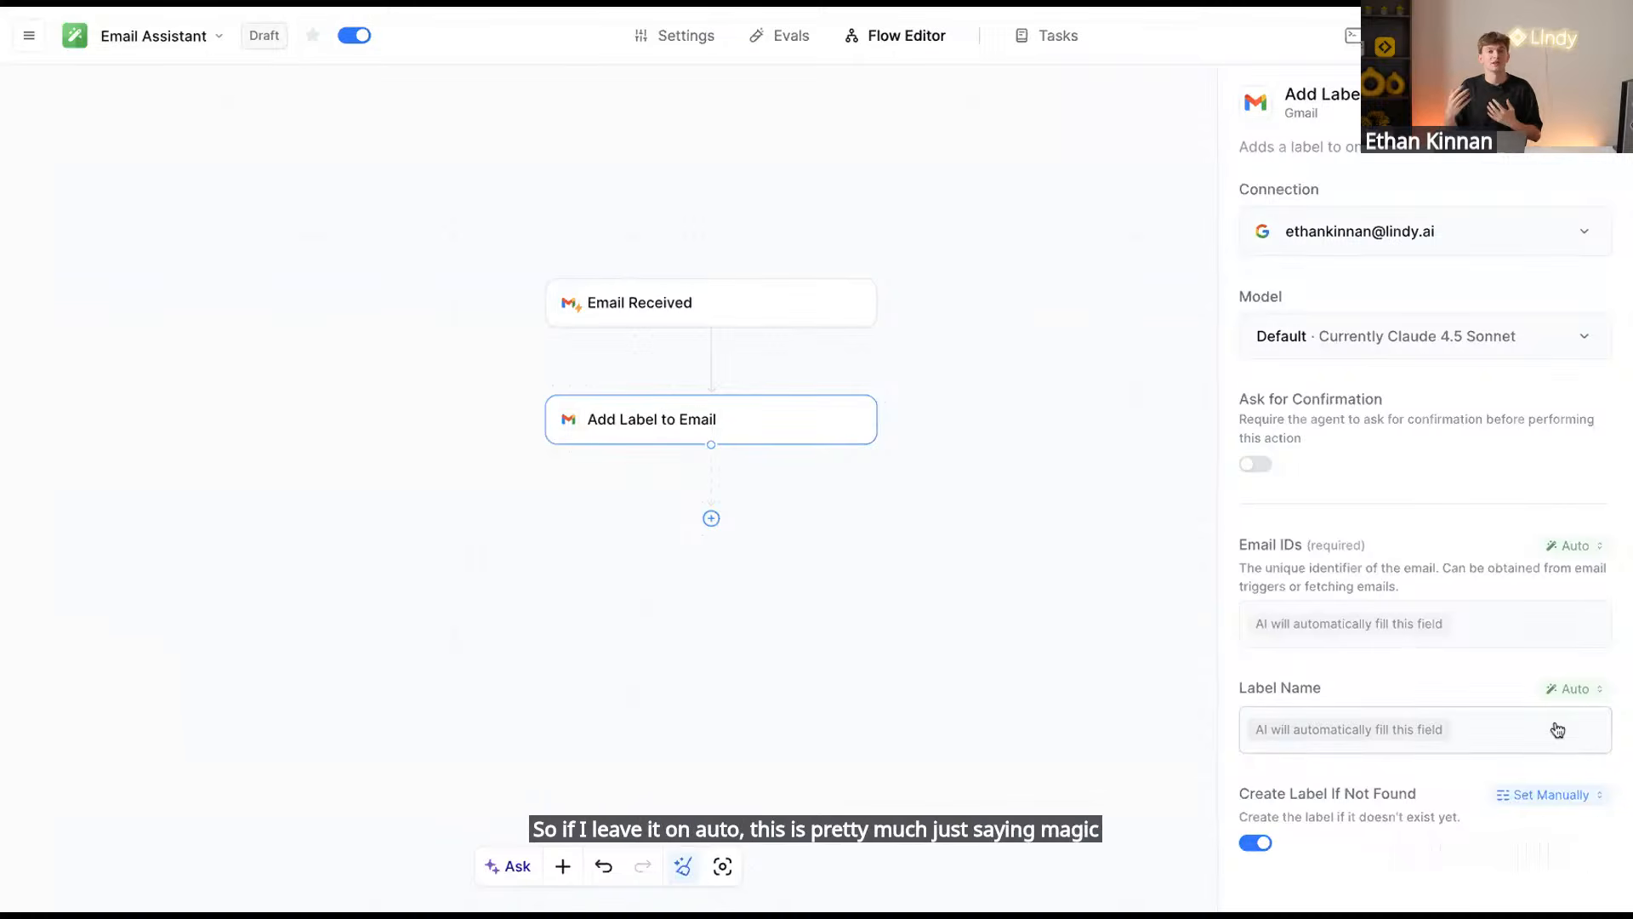
click(1557, 684)
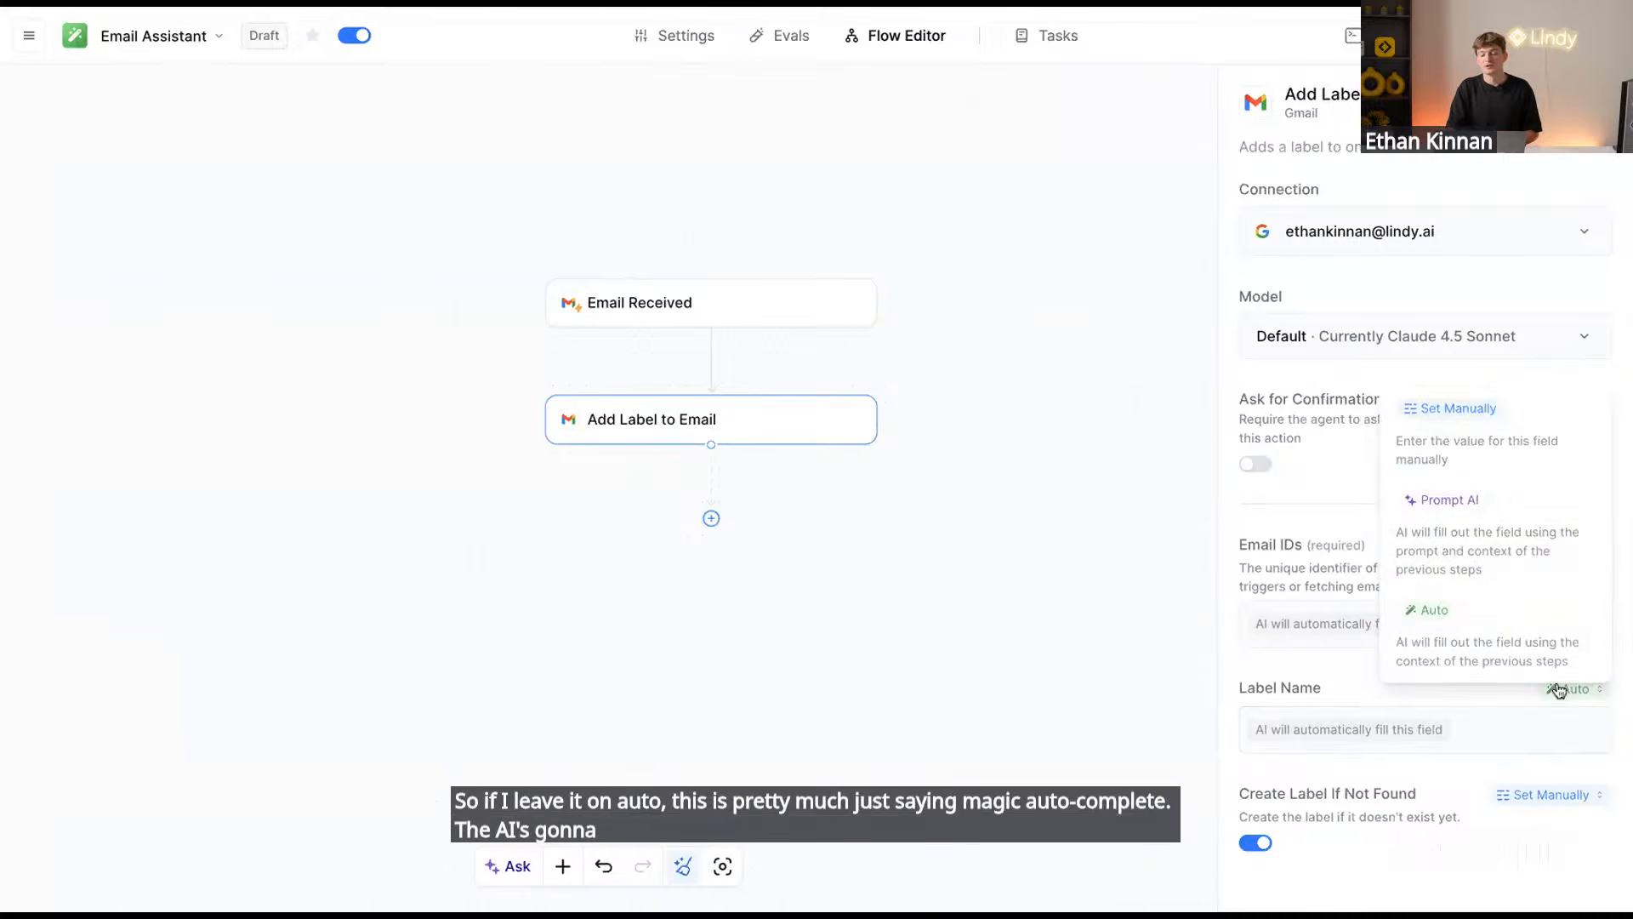
click(1518, 553)
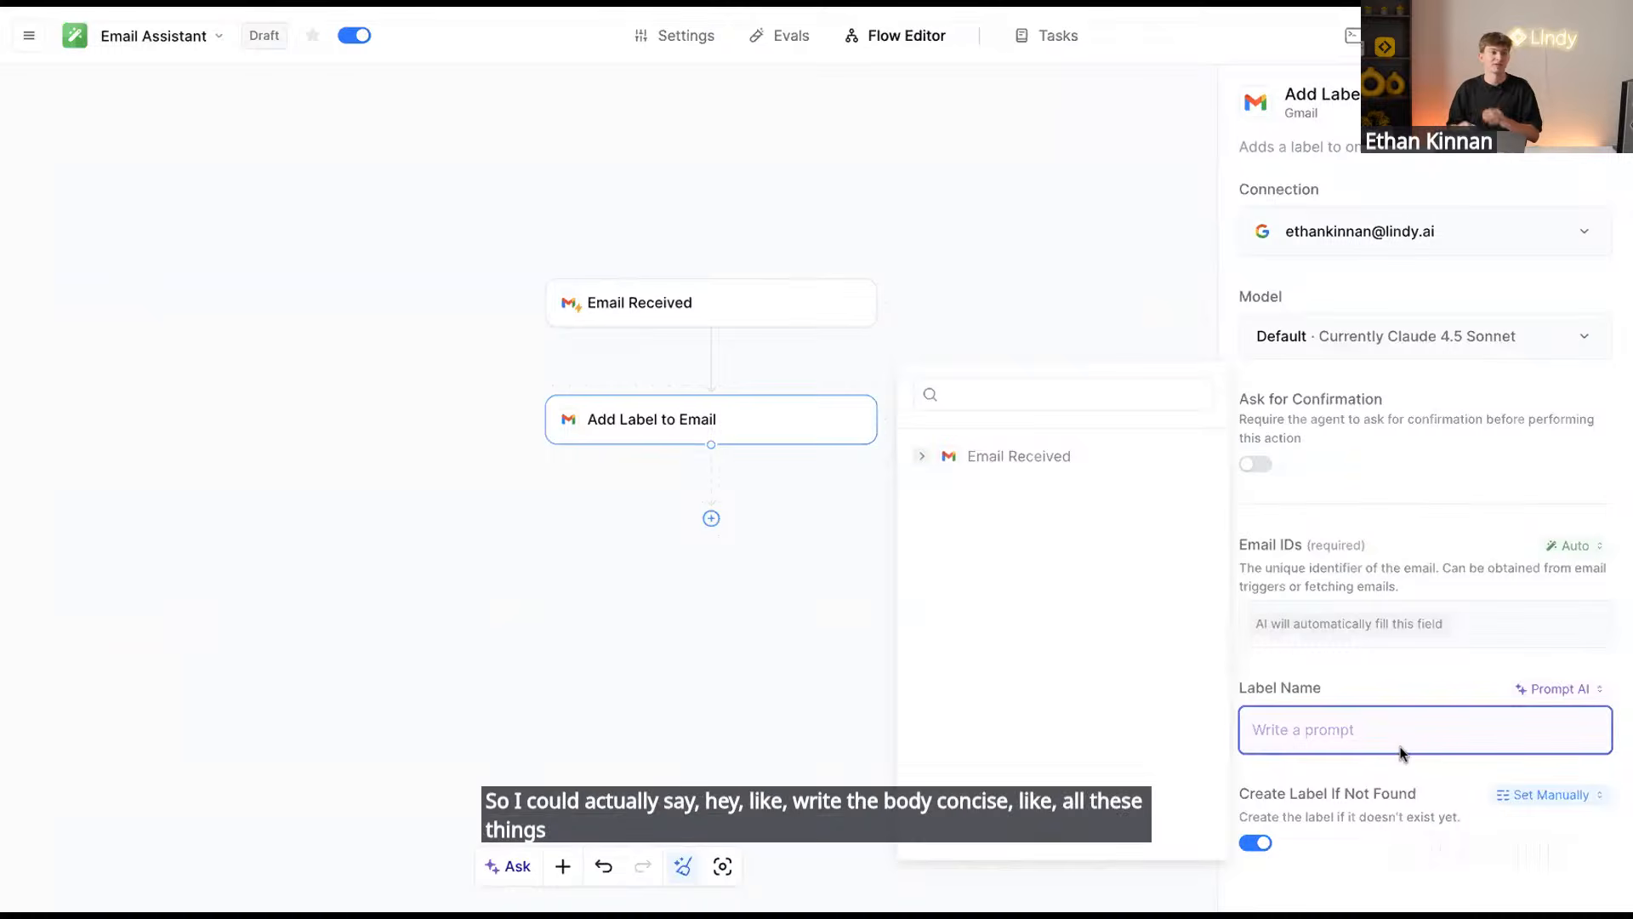
click(1553, 688)
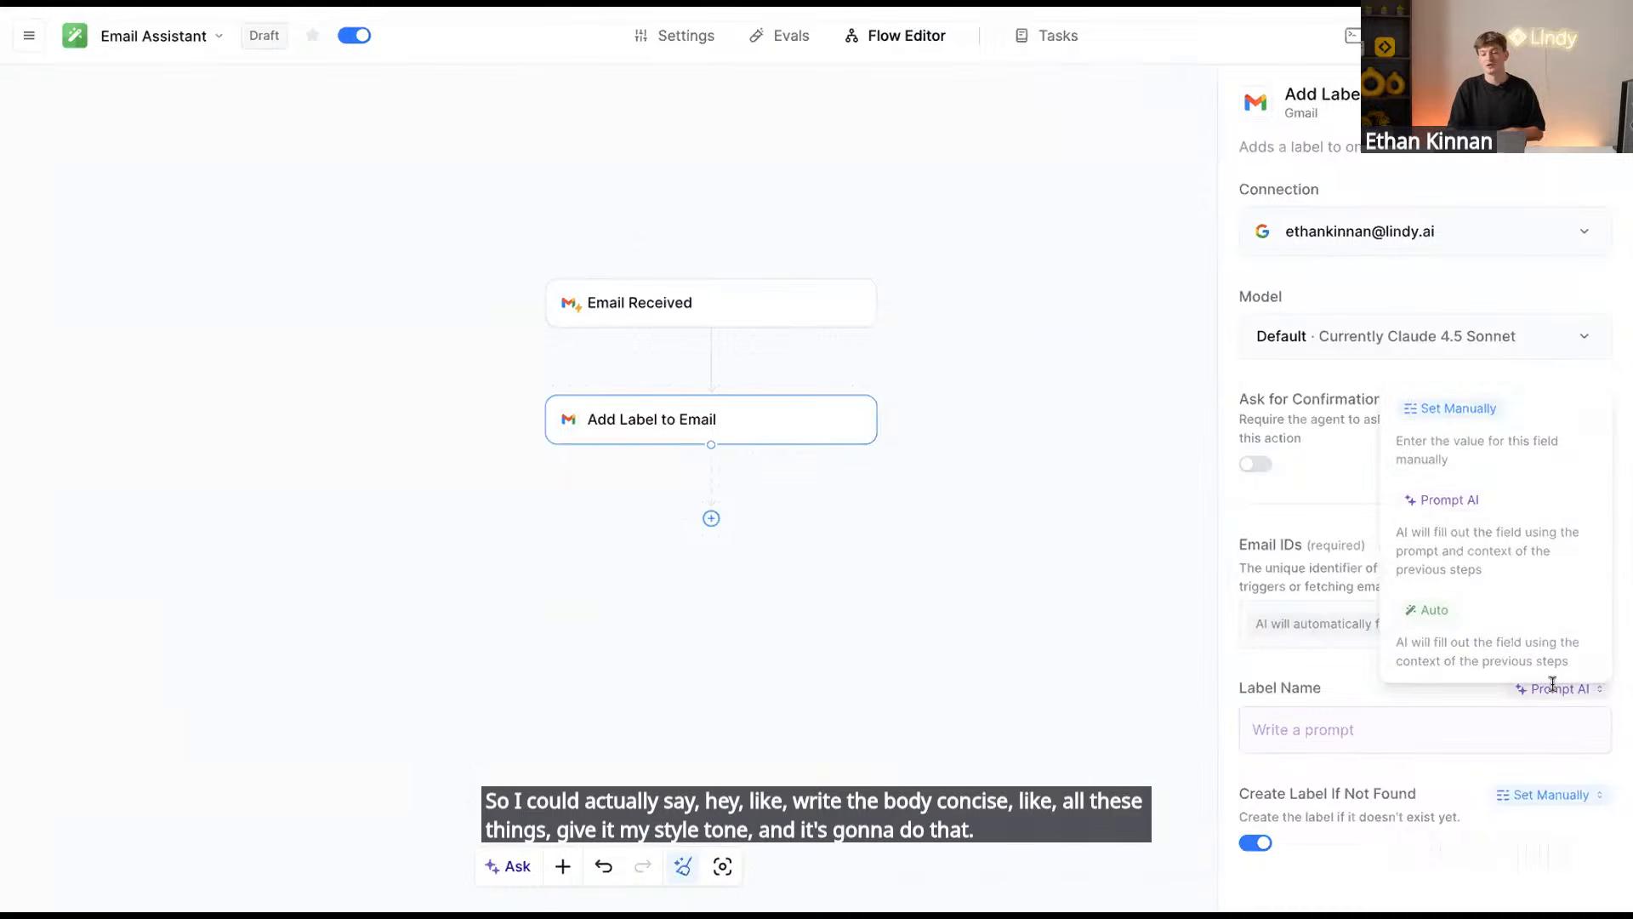
click(1496, 462)
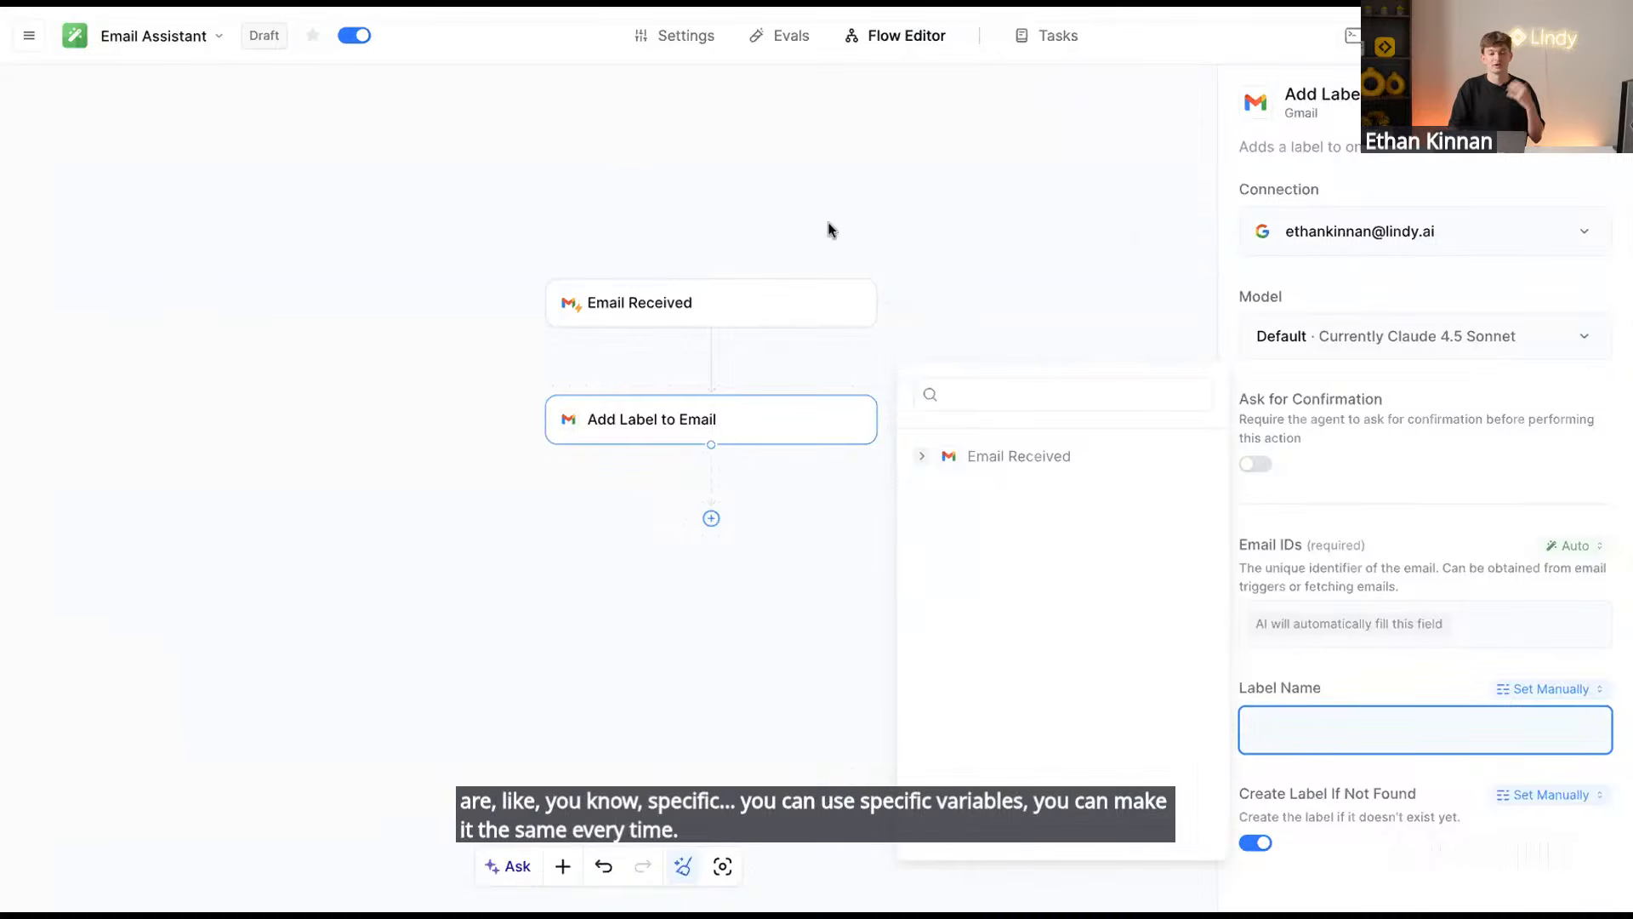
click(634, 419)
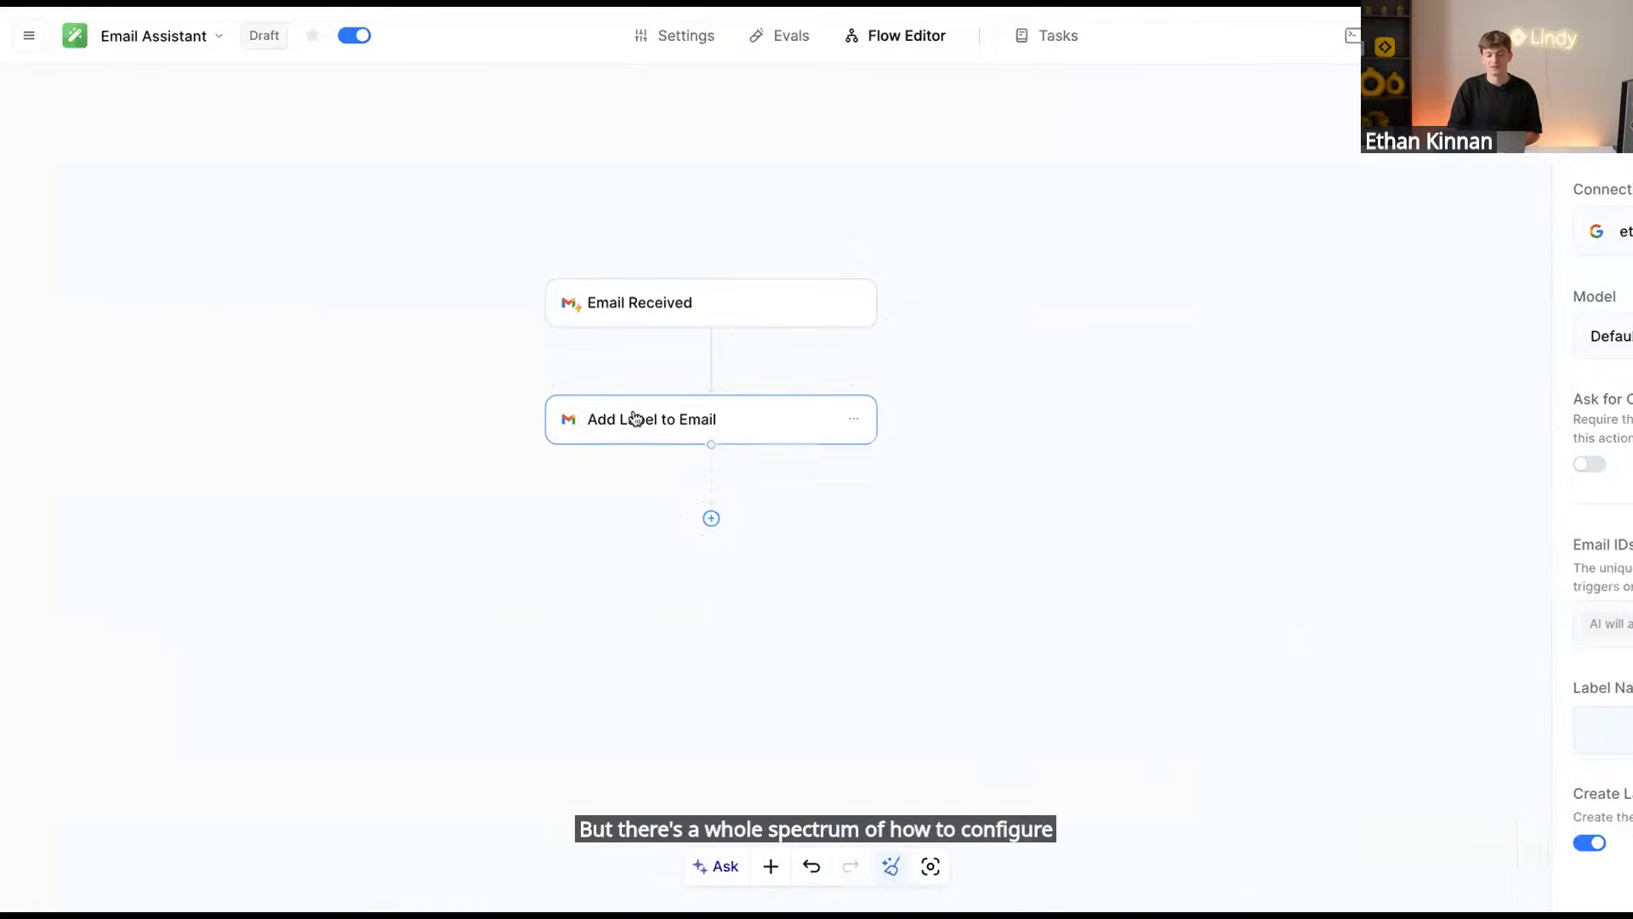
click(1582, 688)
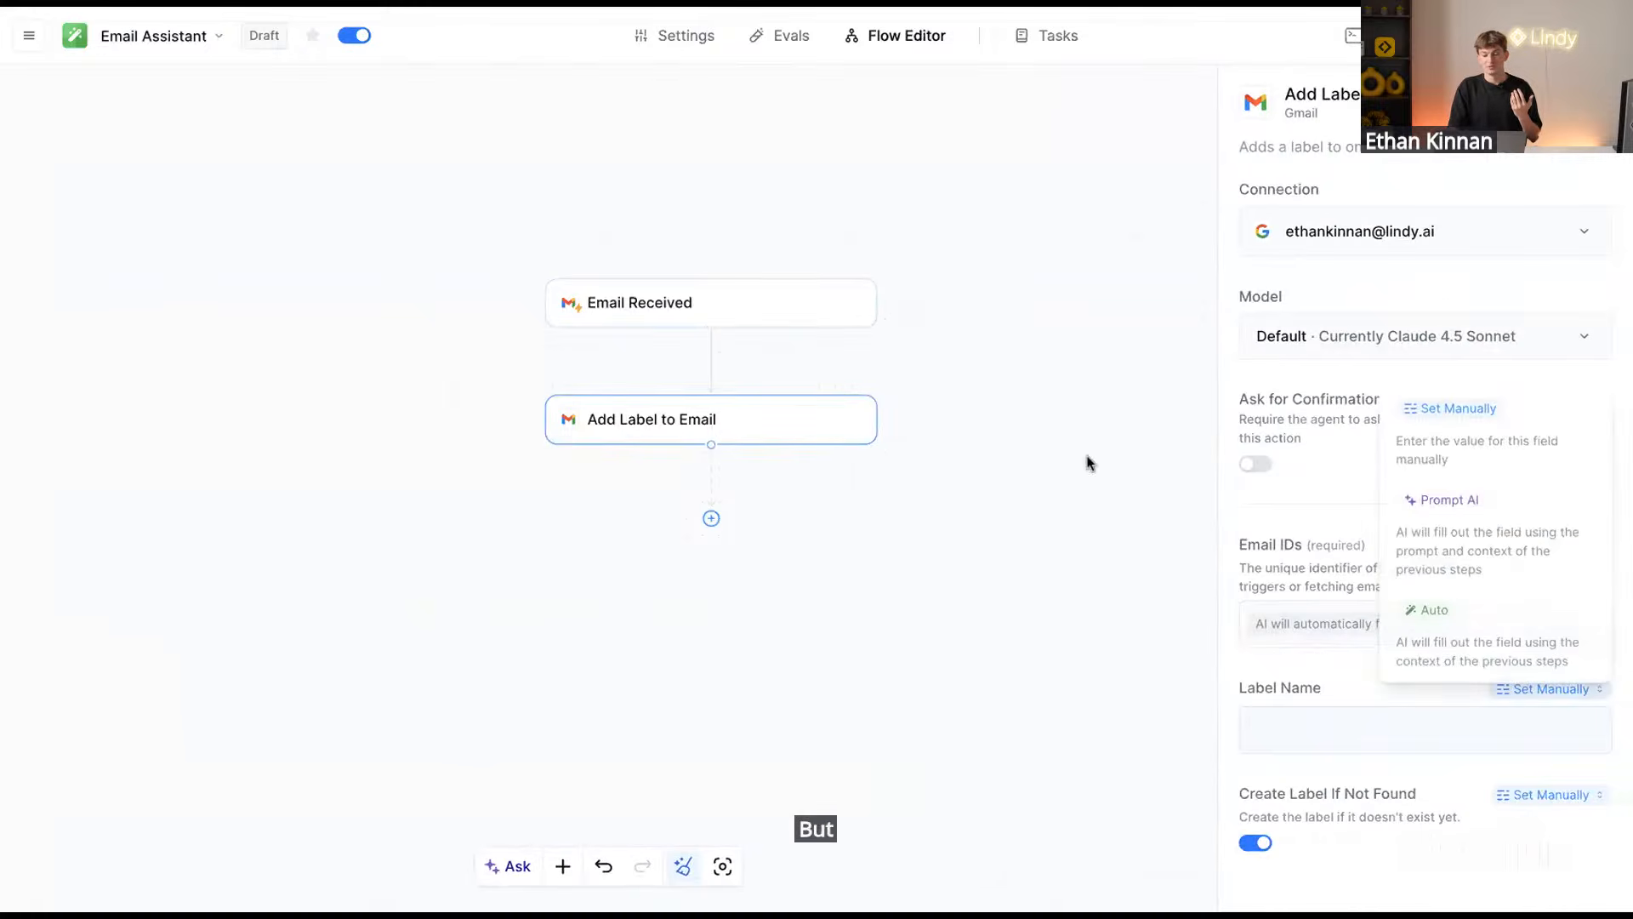
Expand Prompt #1 (Label) in Notion, copy the Email Classification Prompt, and return to Lindy
key(ctrl+Tab)
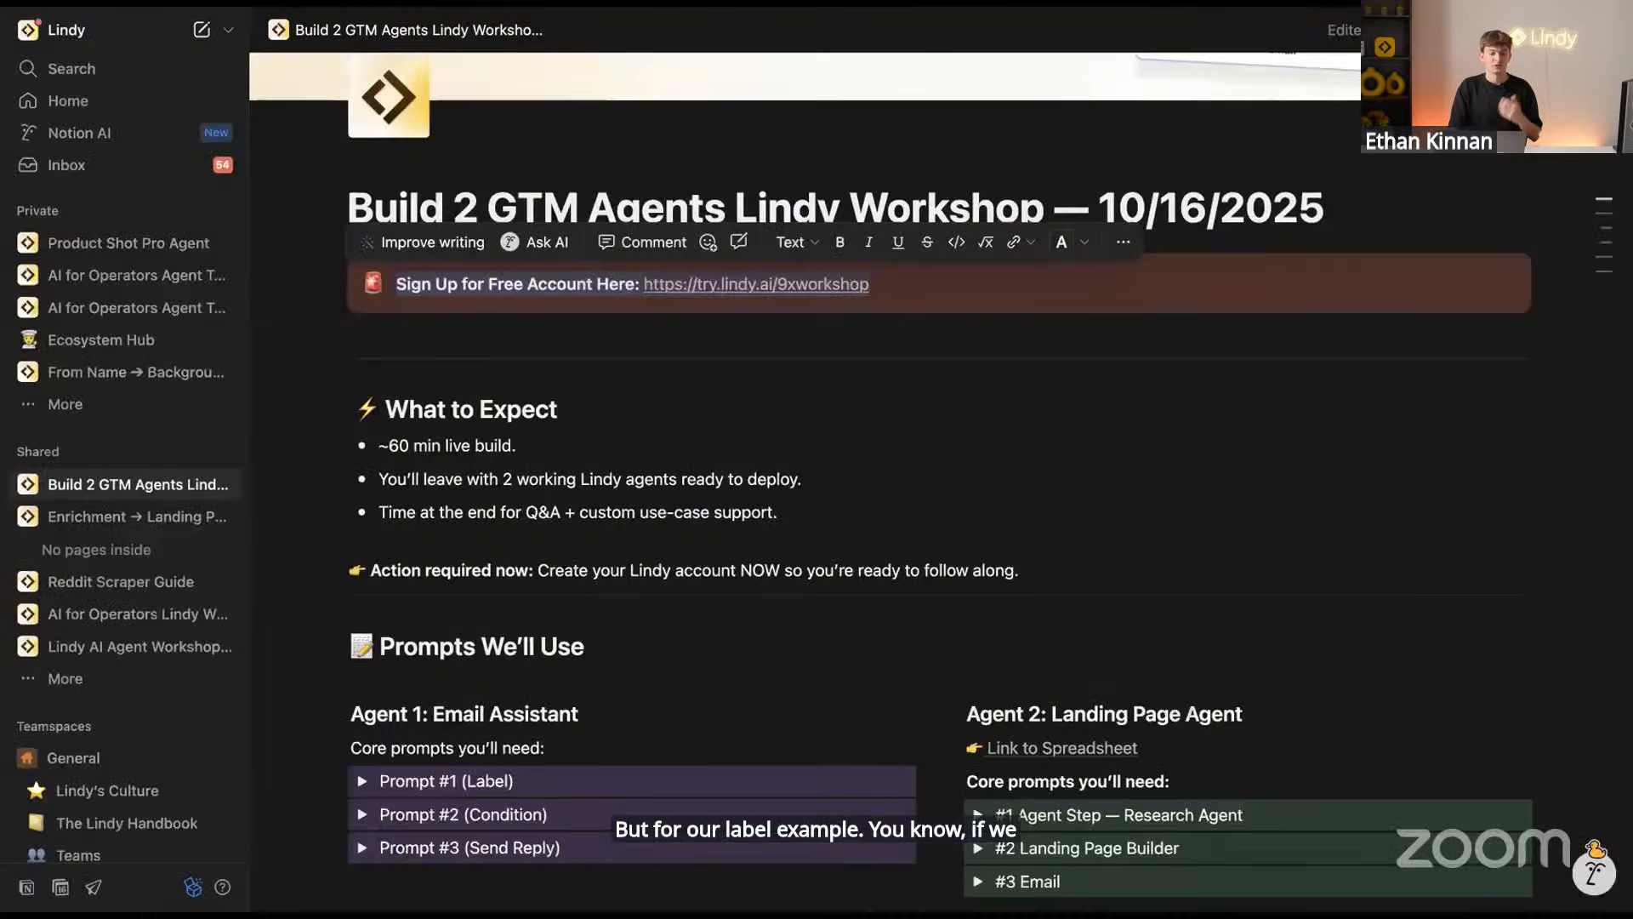
scroll(534, 508, down, 5)
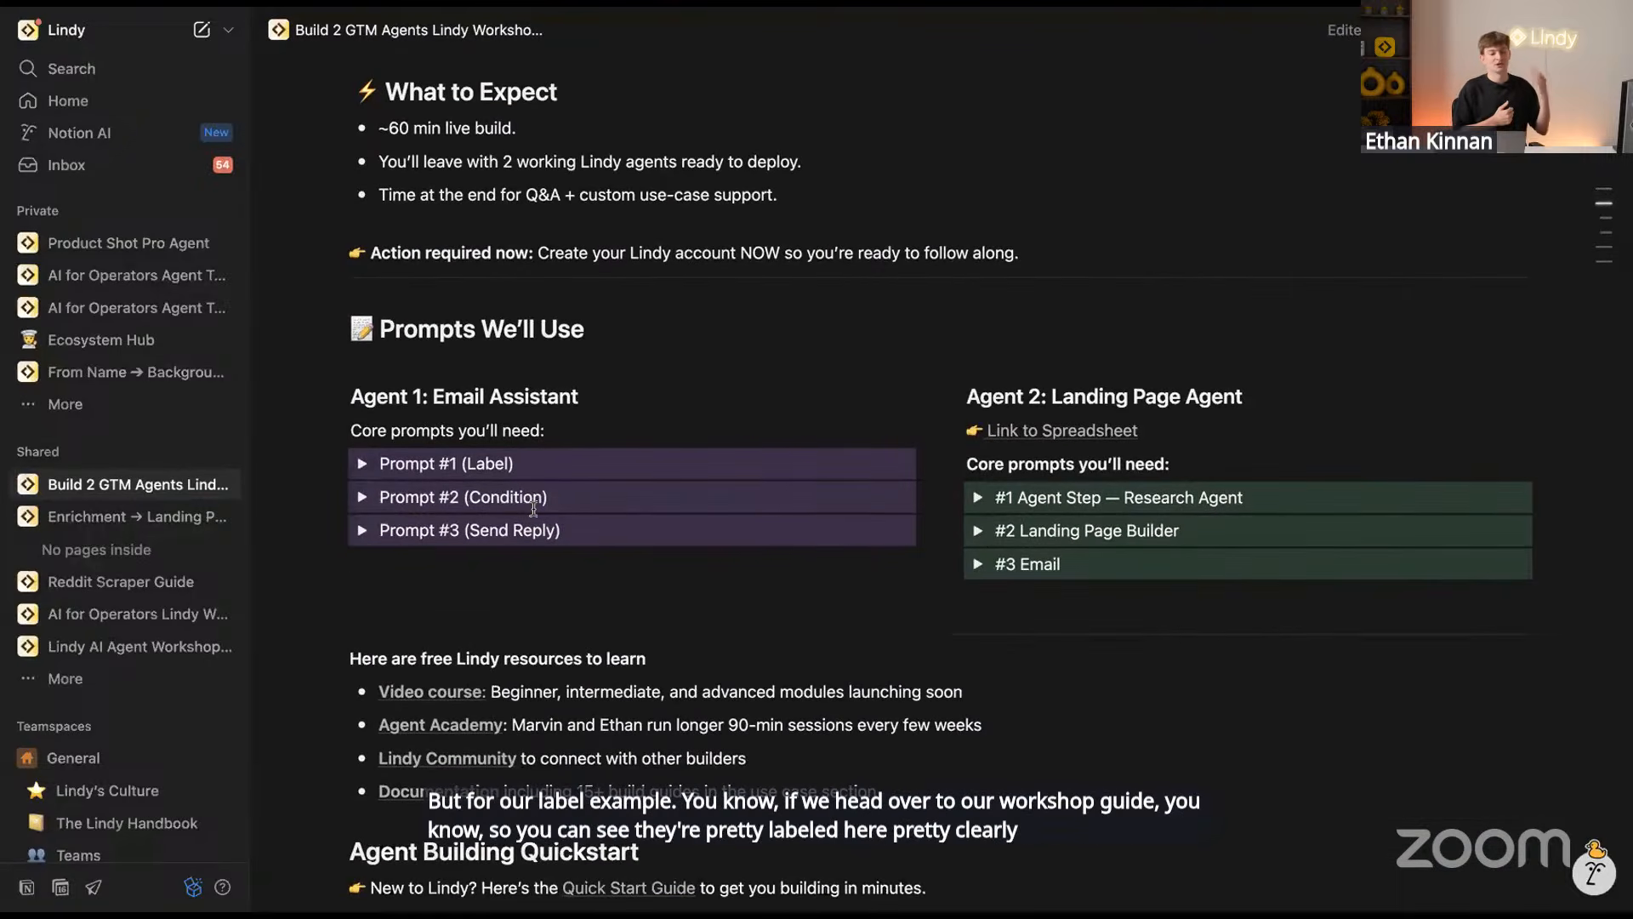
click(362, 470)
scroll(618, 593, down, 3)
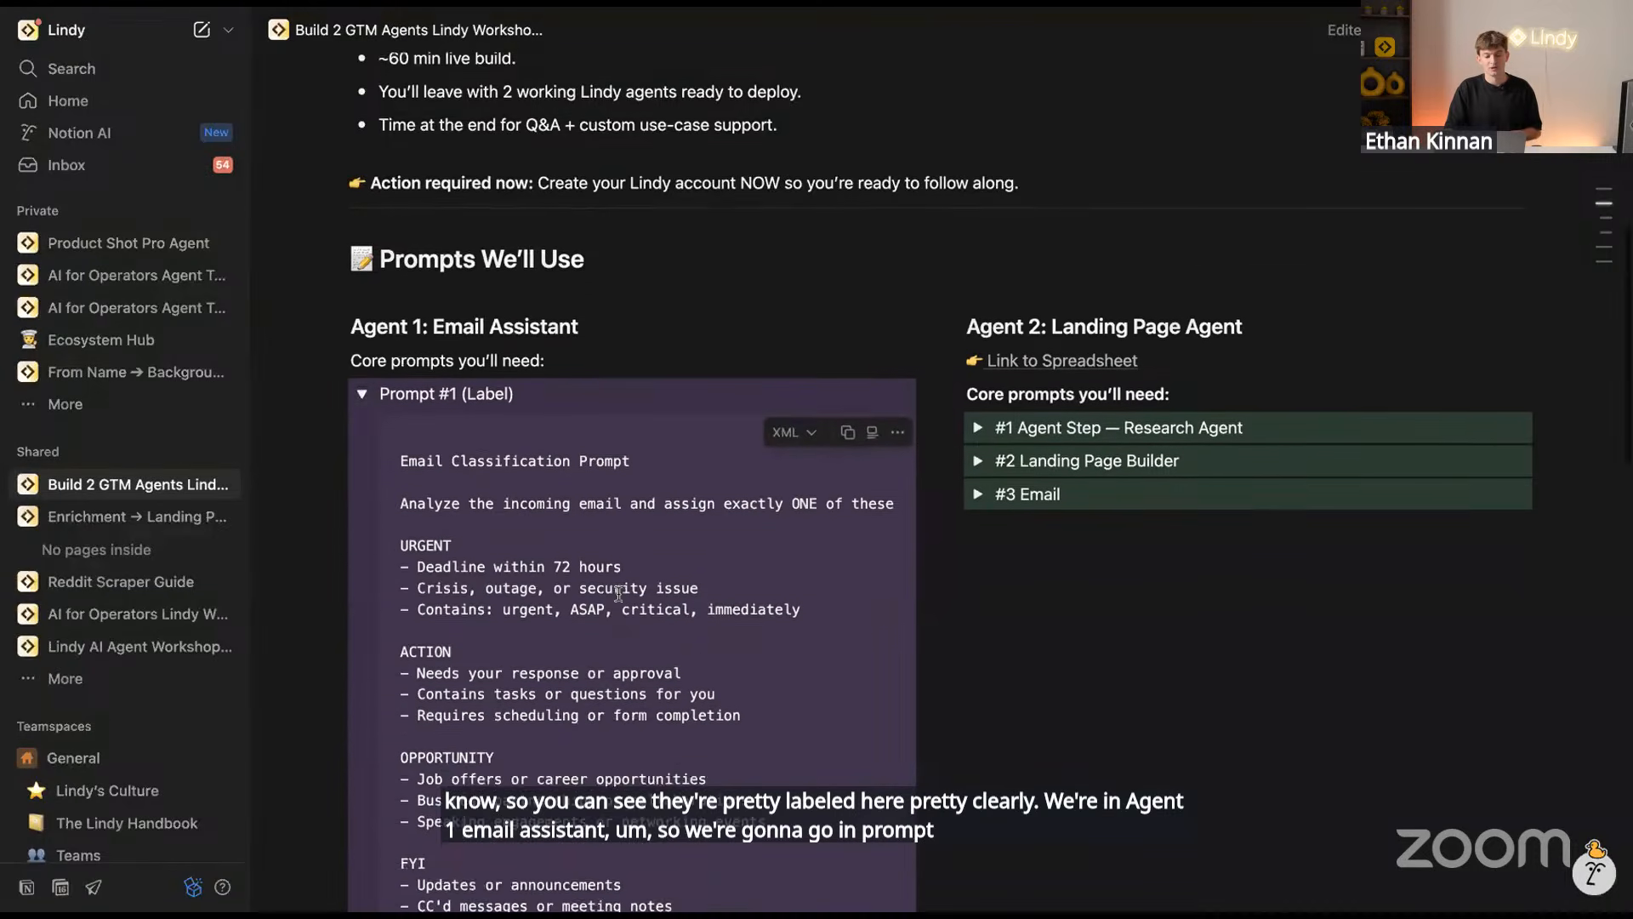
scroll(618, 593, down, 1)
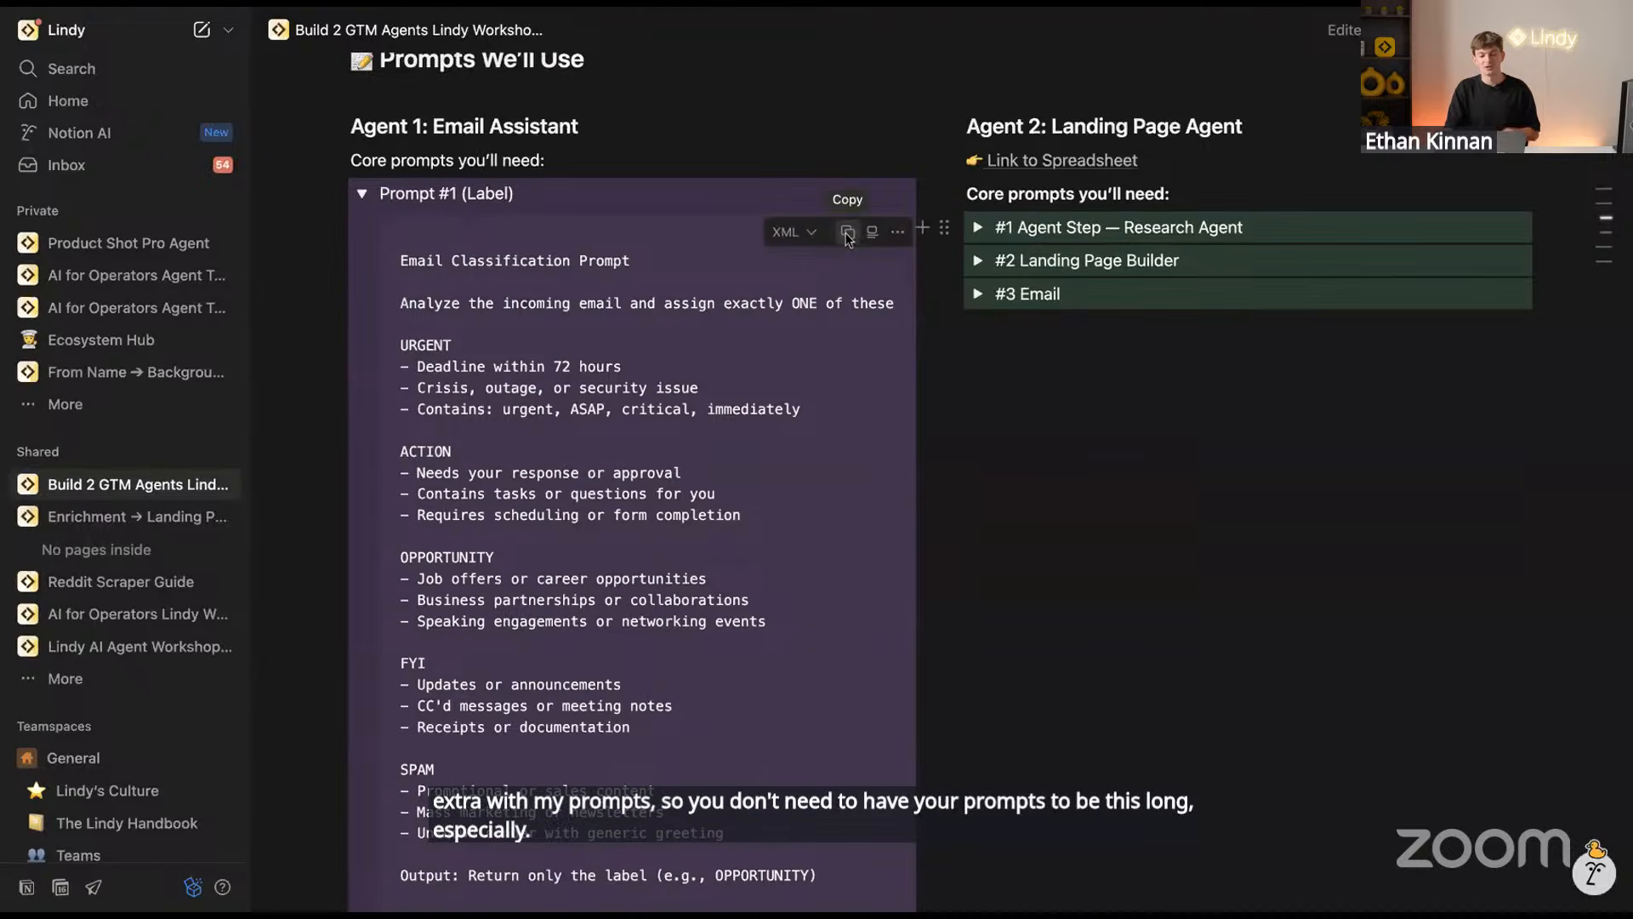
scroll(808, 281, down, 1)
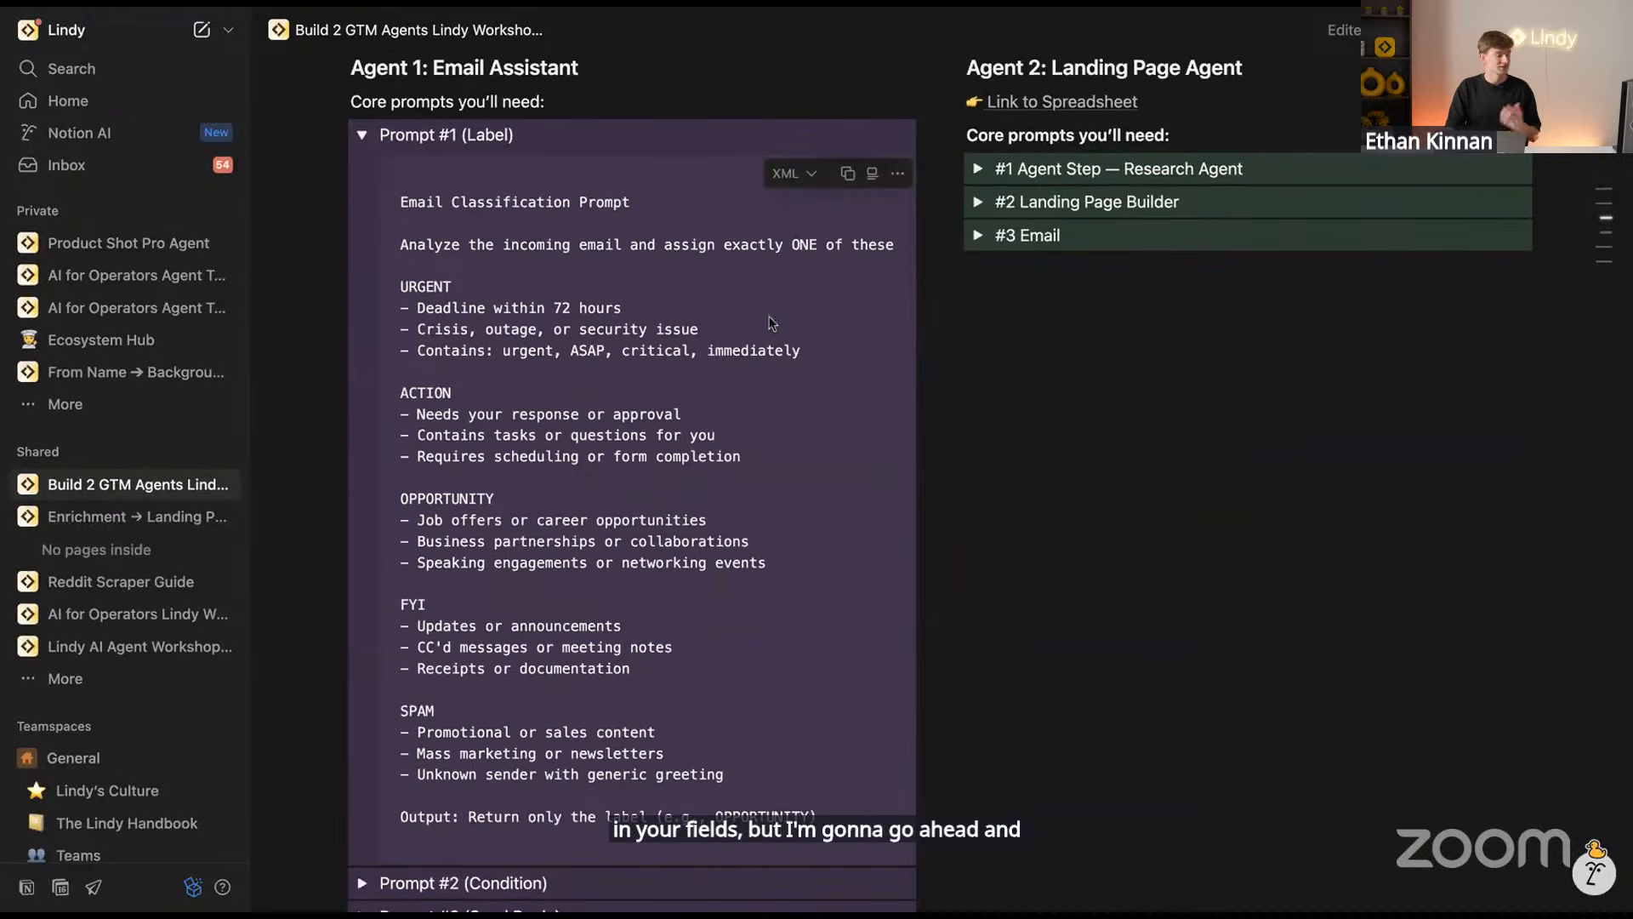
click(847, 173)
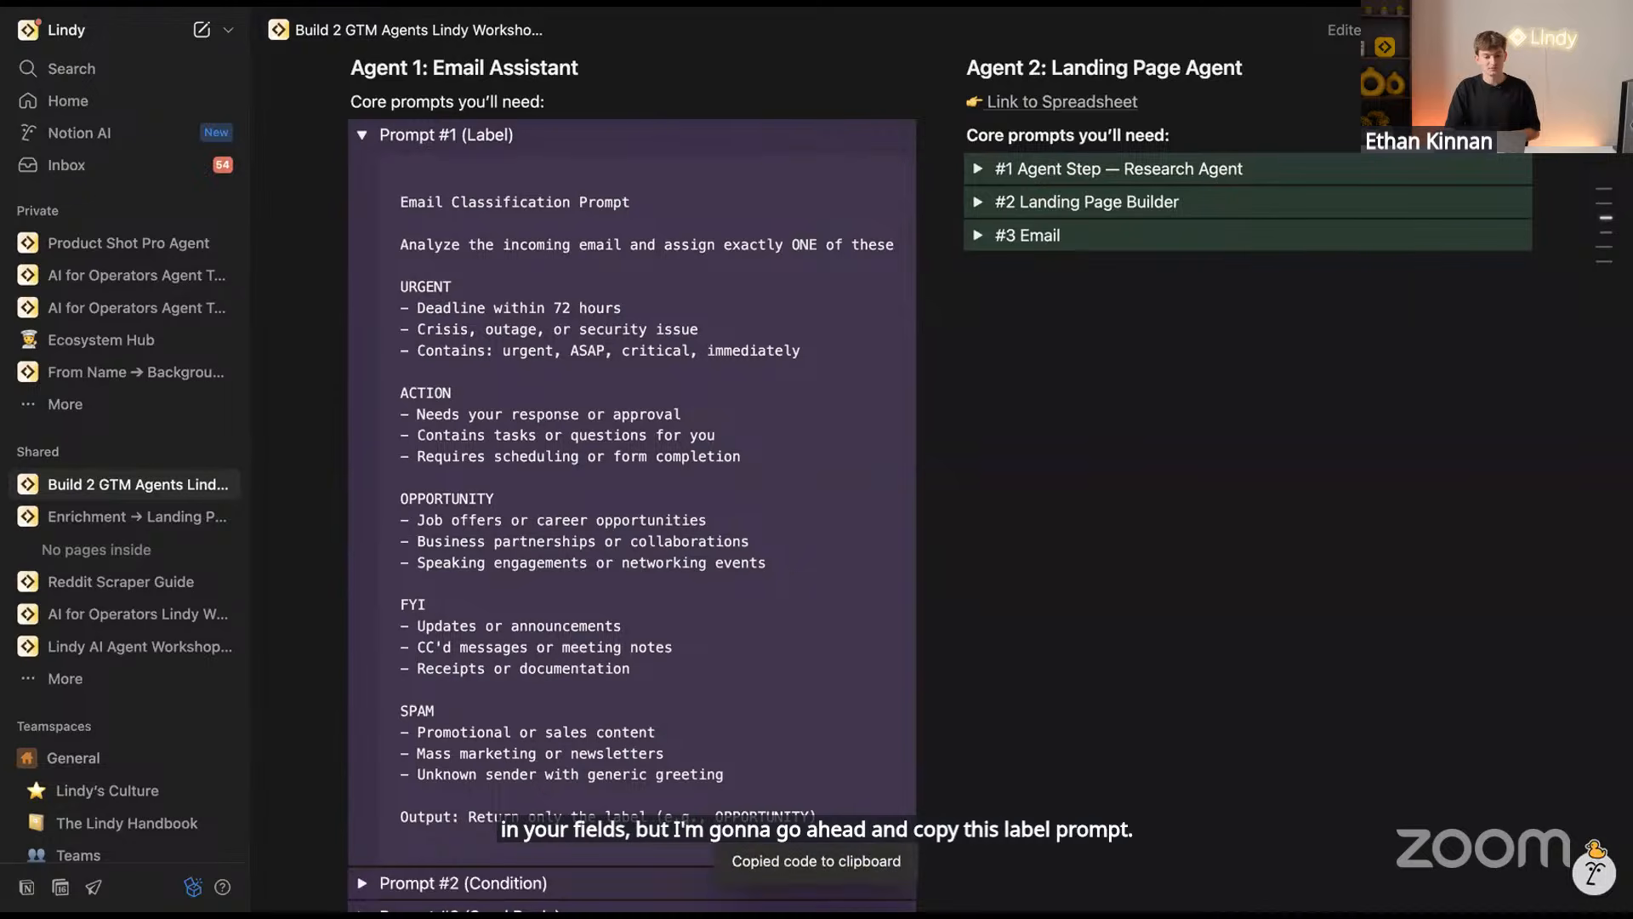
click(379, 4)
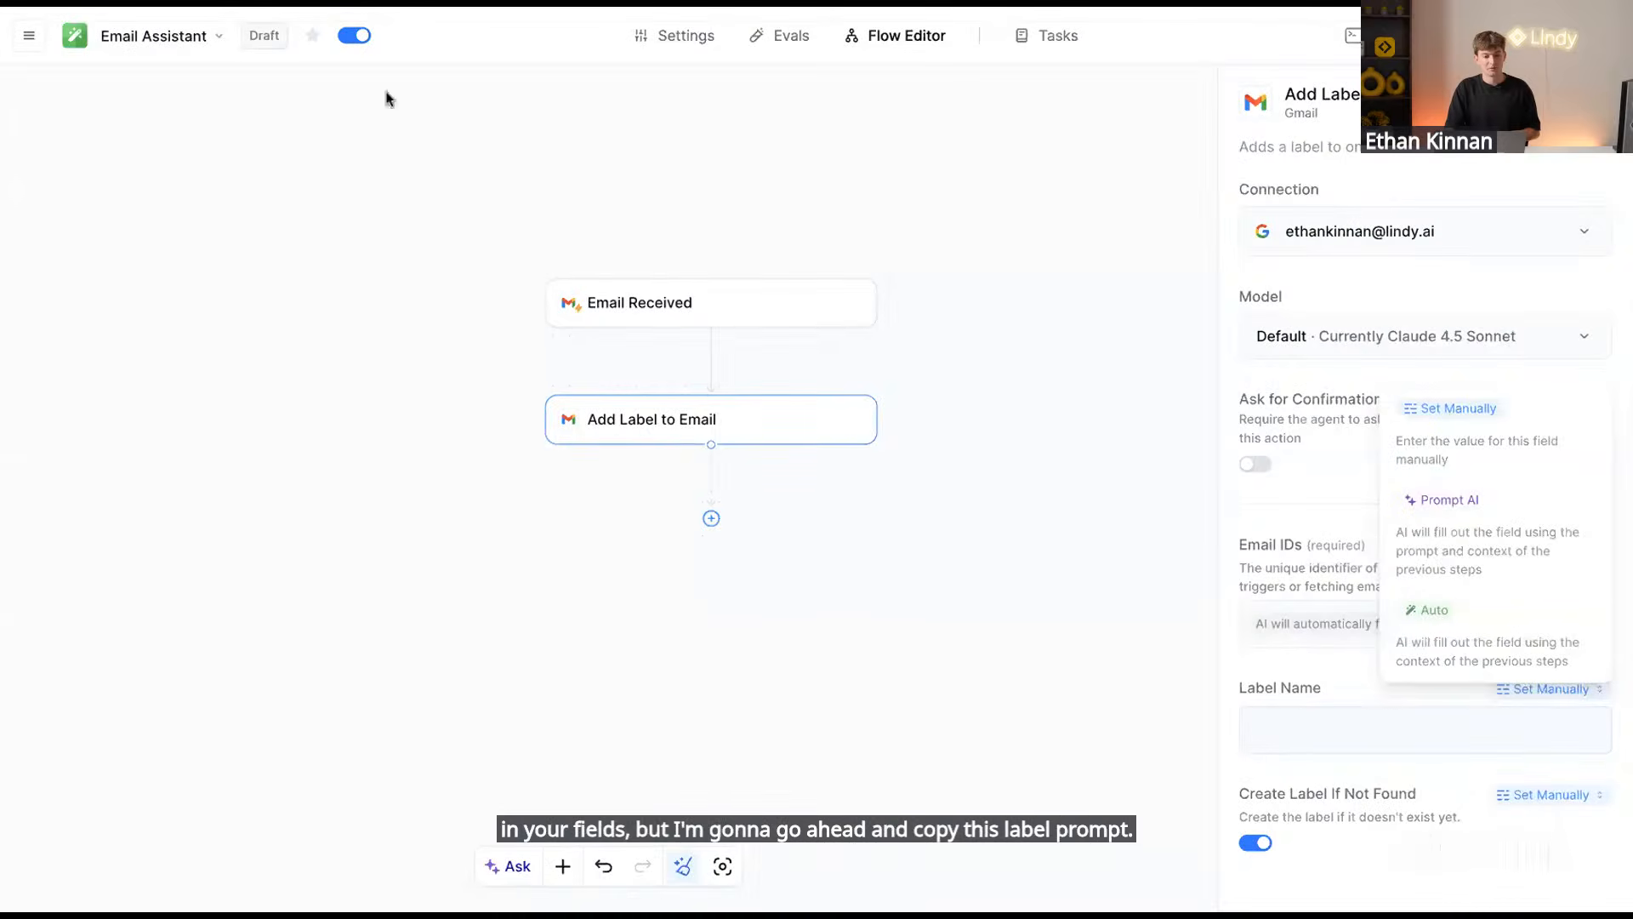
Switch Label Name to a Prompt AI field and paste the Email Classification Prompt
click(713, 427)
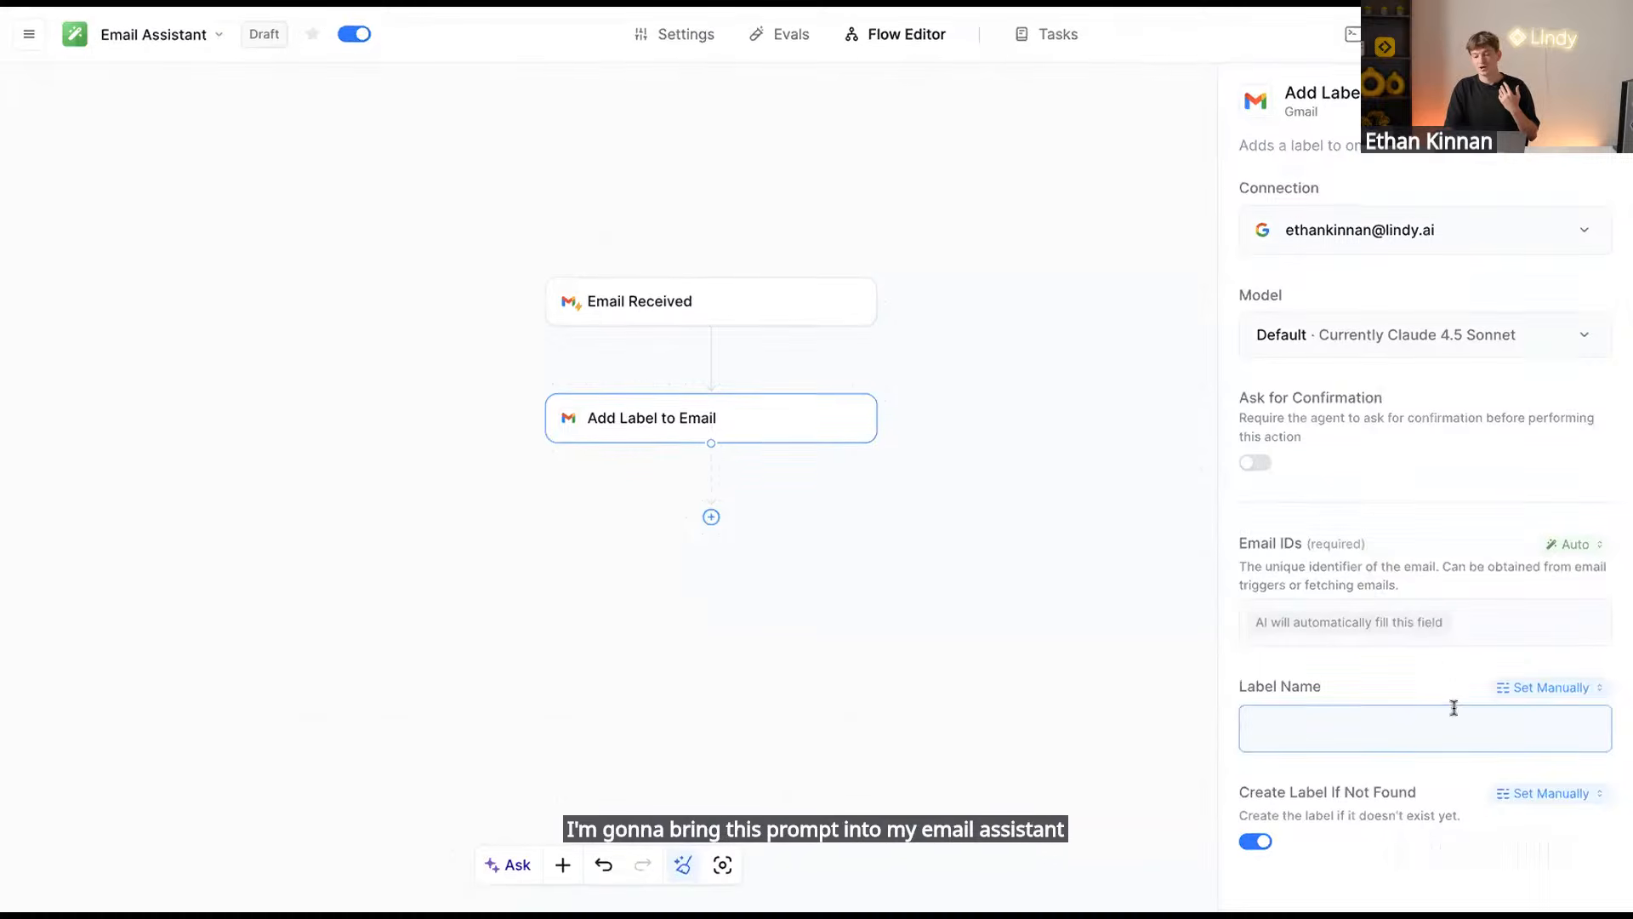
click(1534, 693)
click(1505, 536)
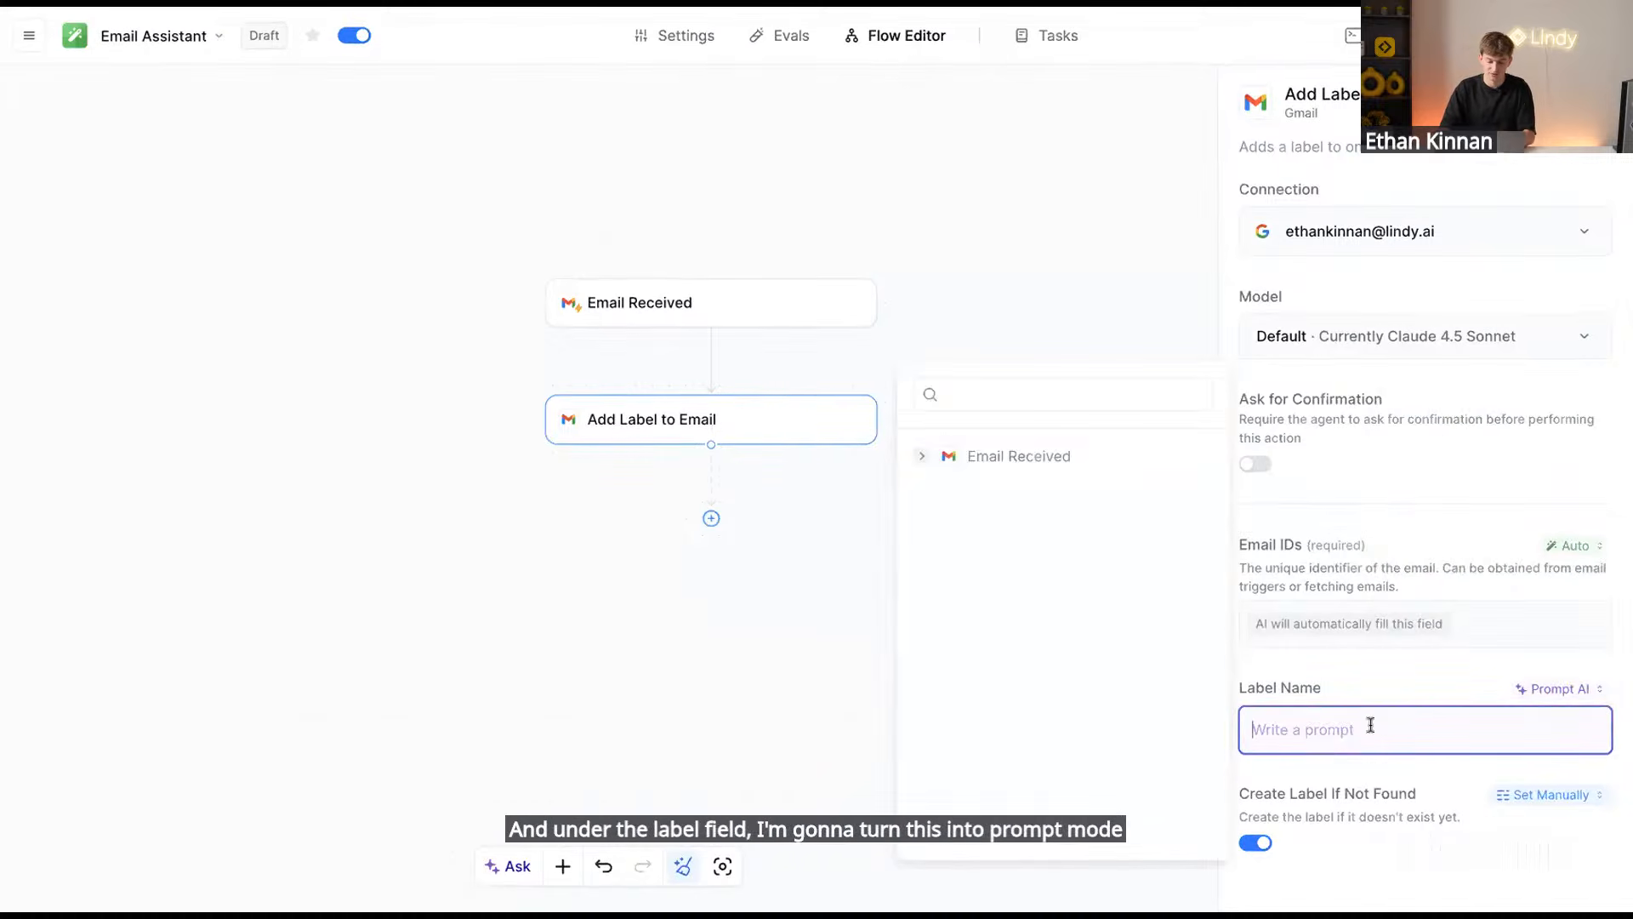
key(ctrl+v)
scroll(1396, 459, up, 3)
scroll(1400, 467, down, 2)
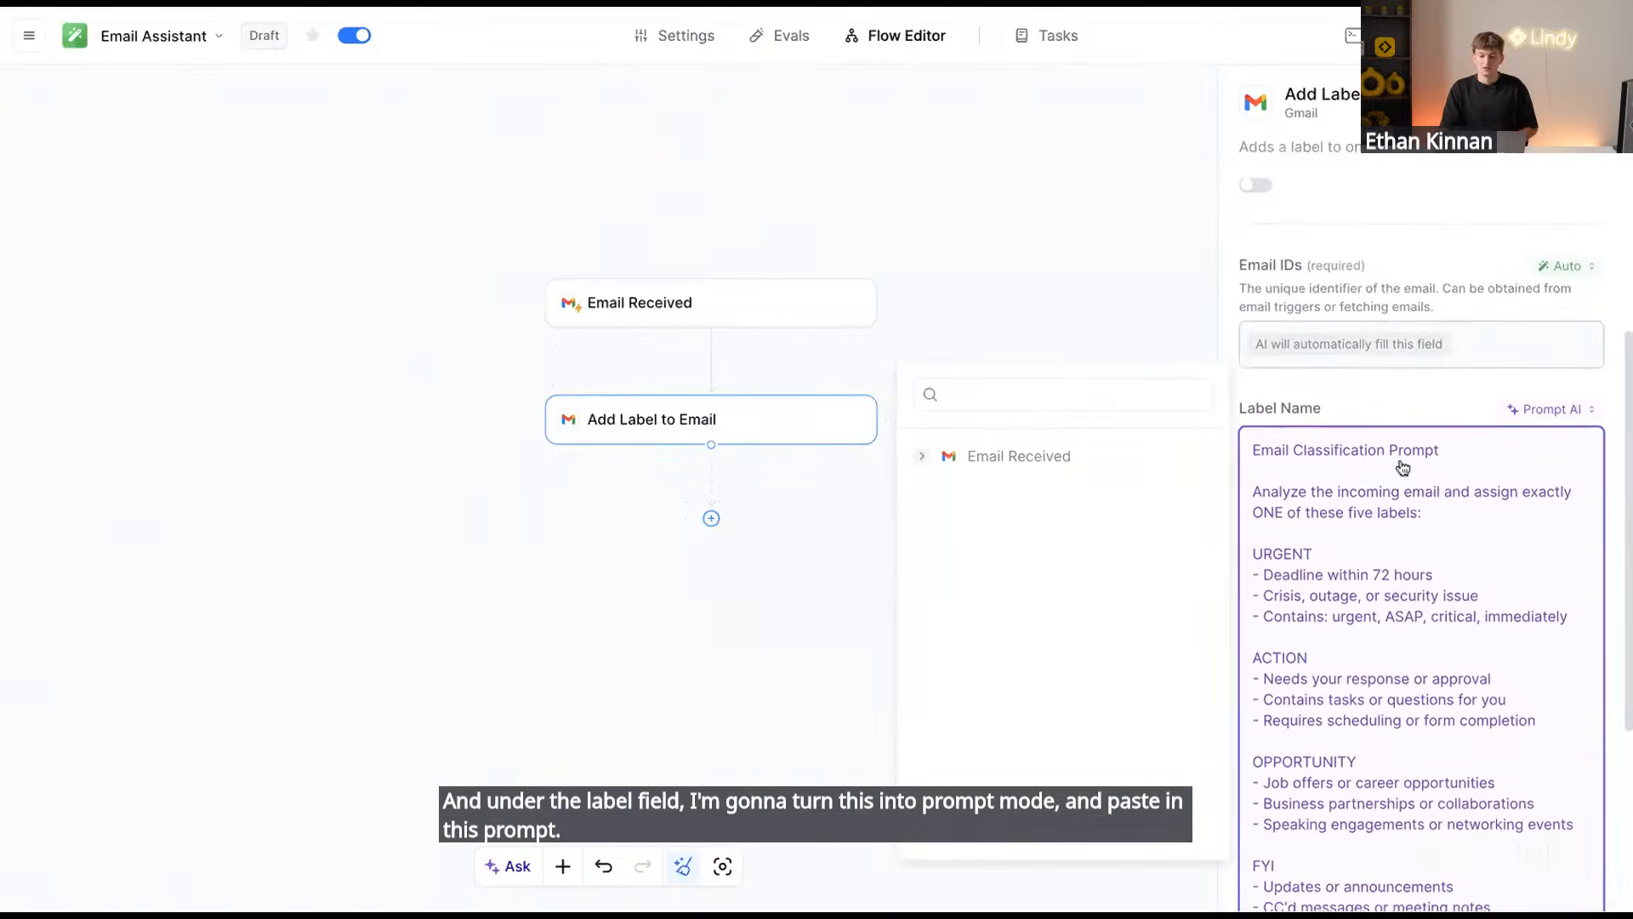
scroll(1402, 467, down, 3)
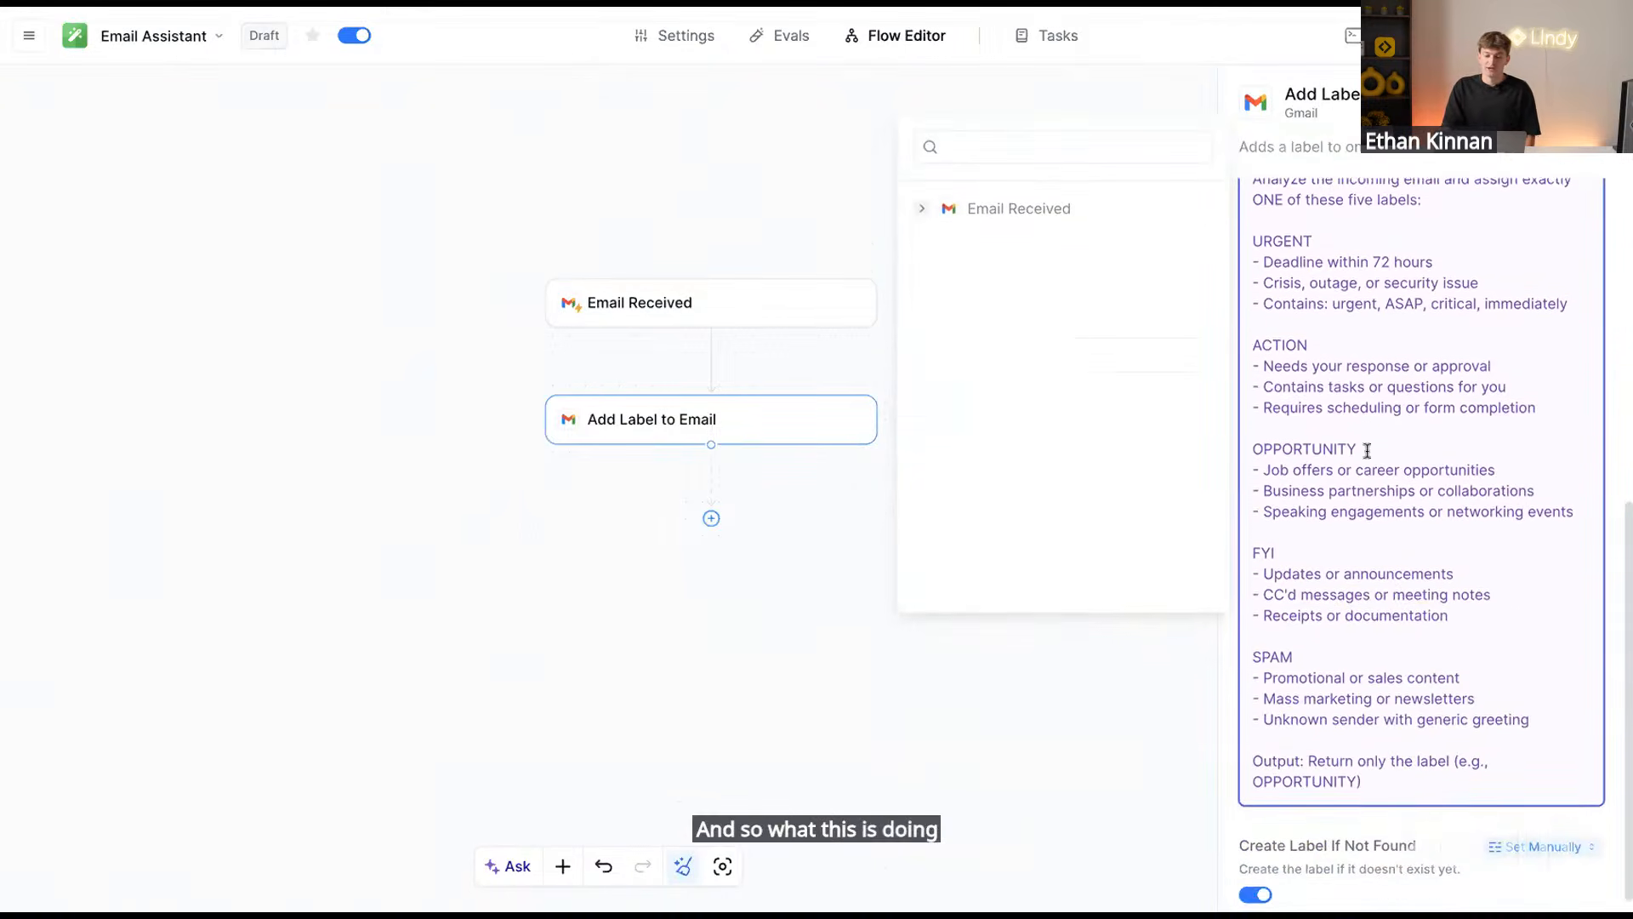
scroll(1367, 451, up, 2)
scroll(1367, 451, up, 3)
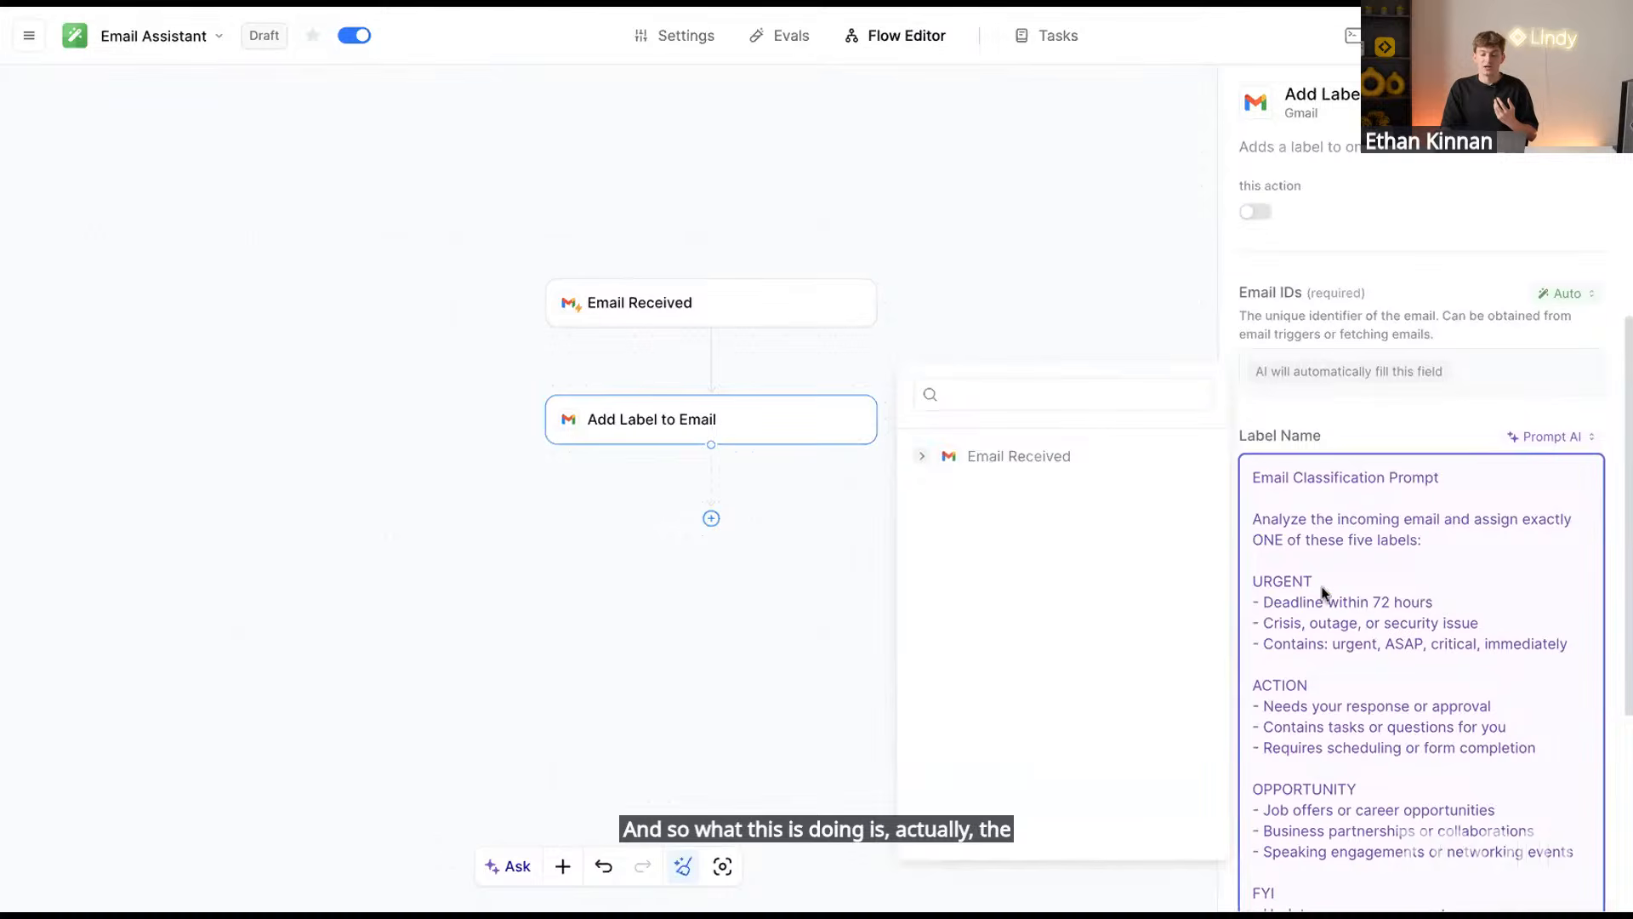
Highlight the prompt's URGENT, ACTION and OPPORTUNITY label criteria in turn
drag(1323, 588, 1222, 595)
double_click(1279, 685)
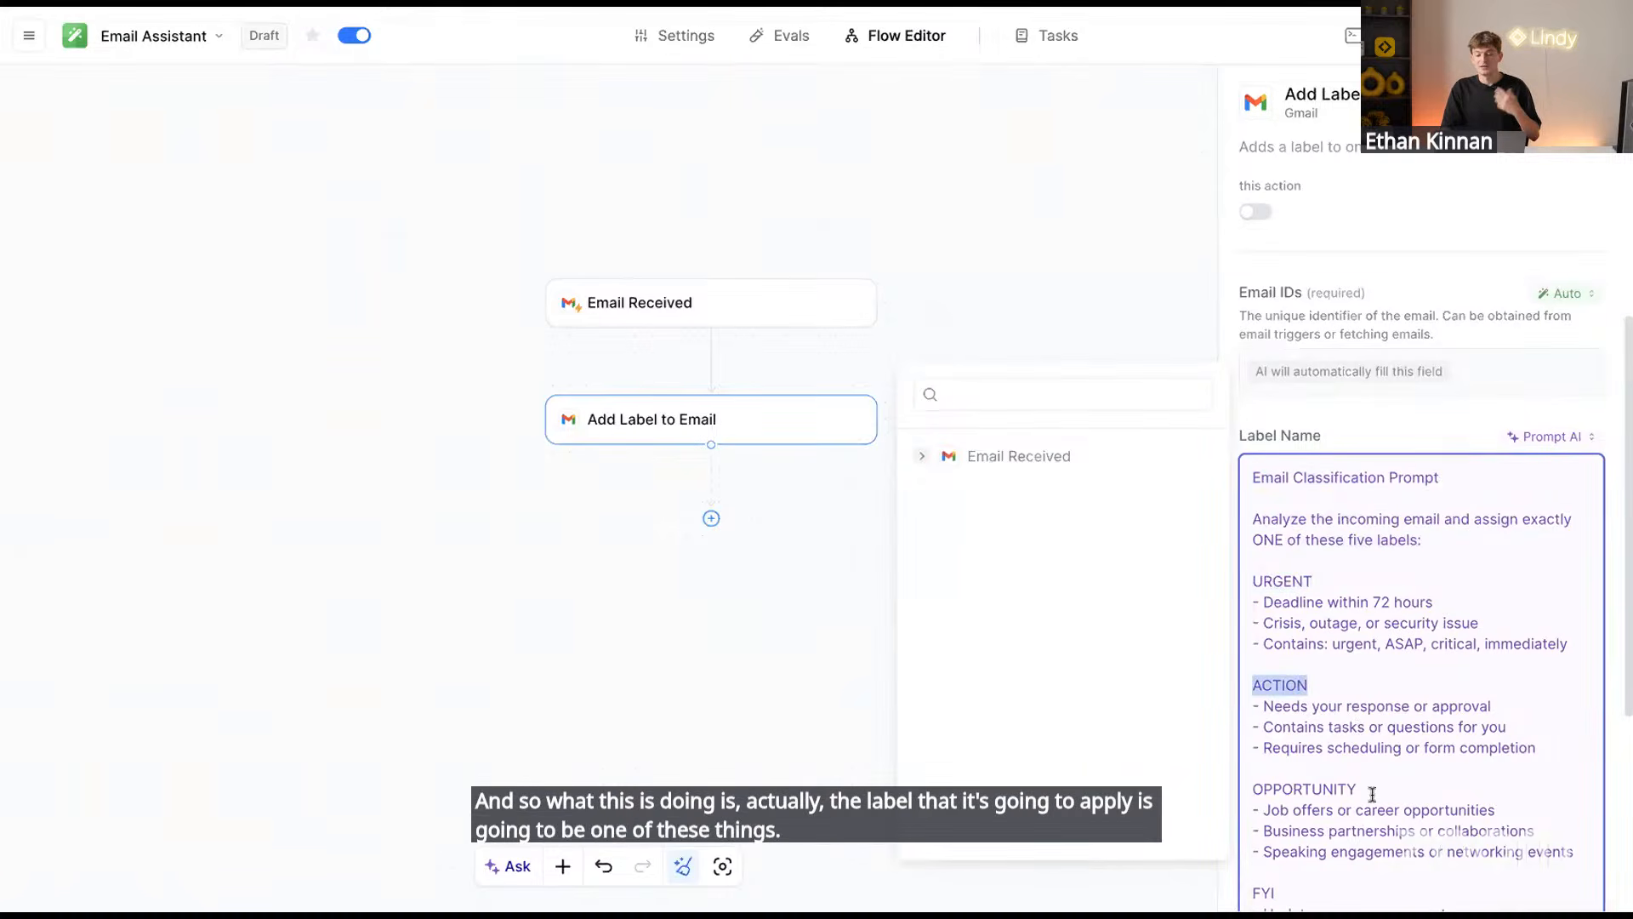
double_click(1310, 788)
scroll(1408, 760, down, 3)
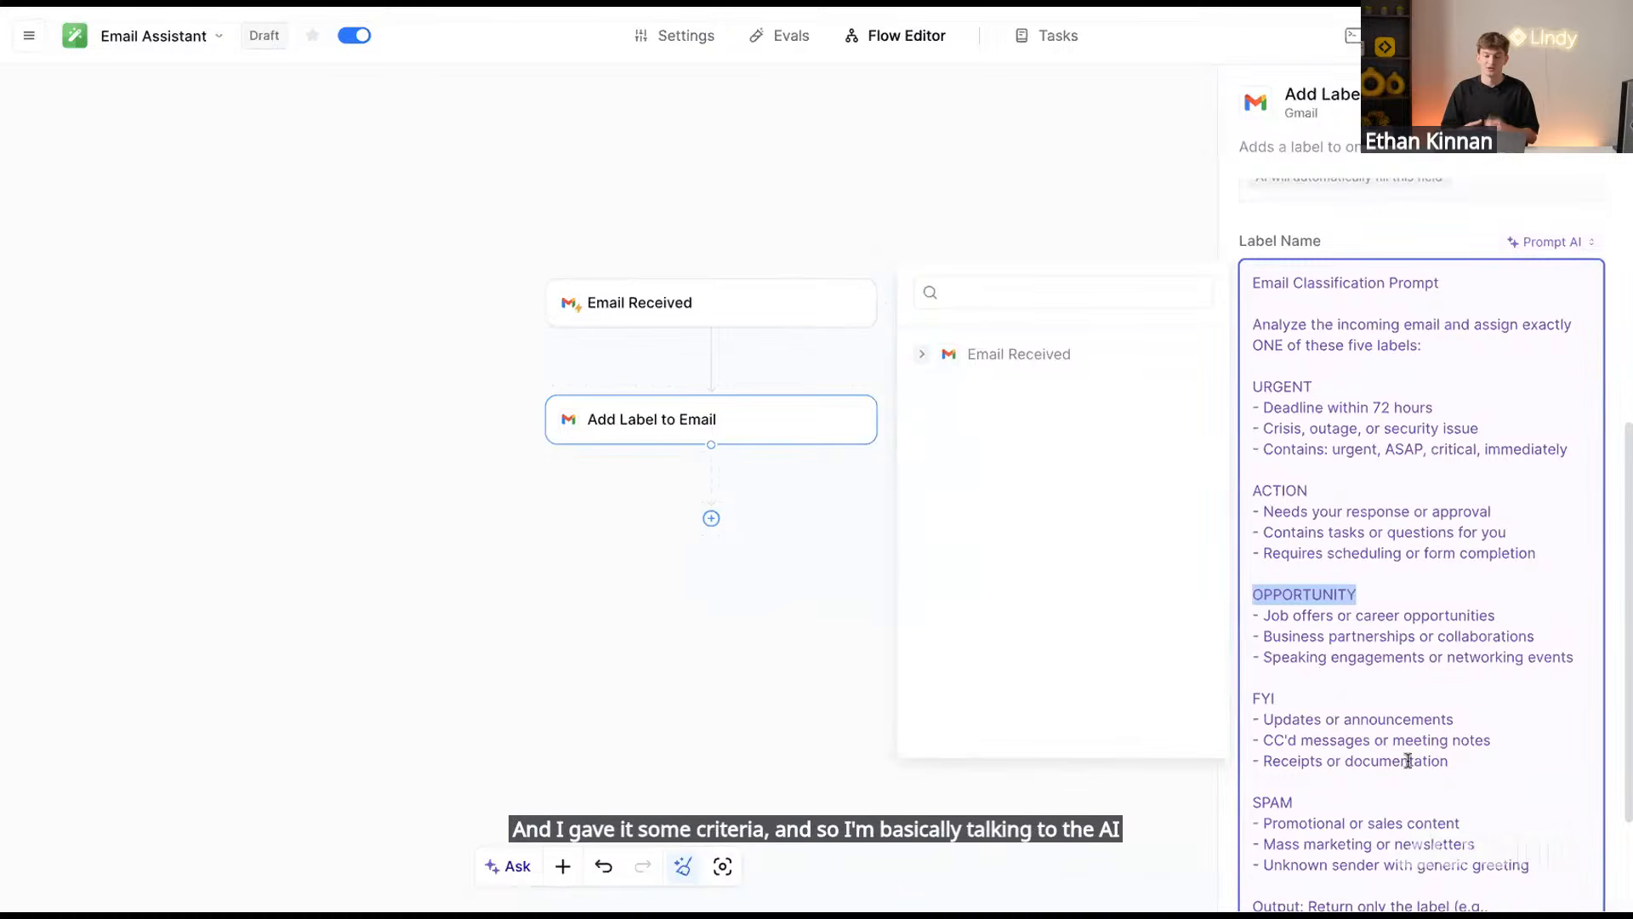
scroll(1408, 759, up, 1)
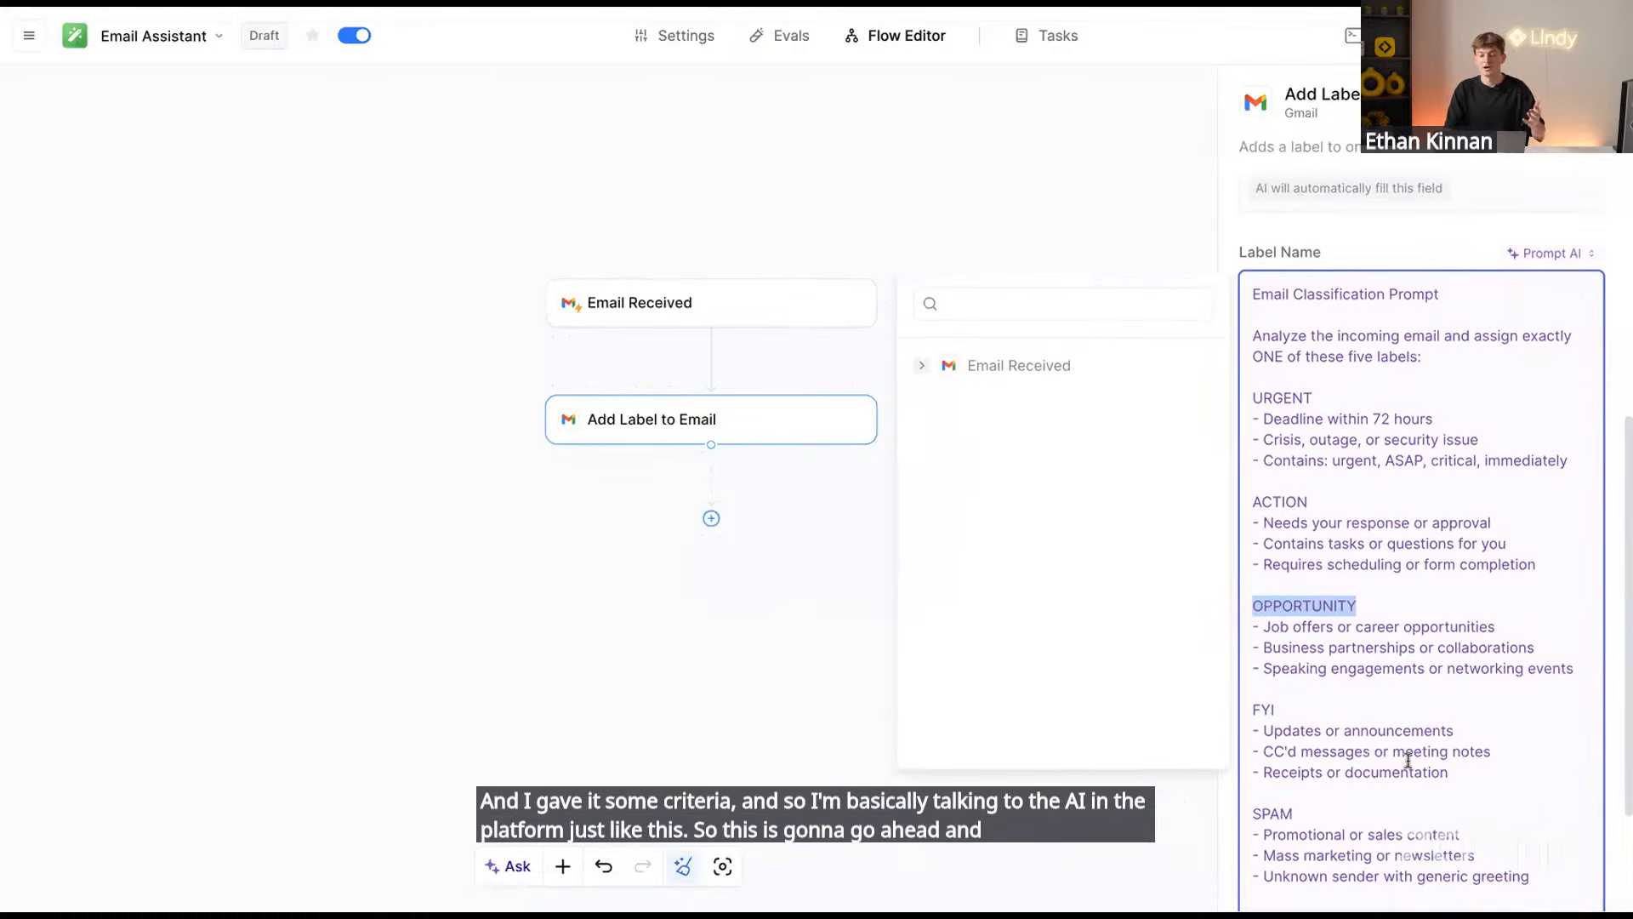
click(1312, 400)
drag(1297, 406, 1263, 403)
drag(1317, 504, 1207, 517)
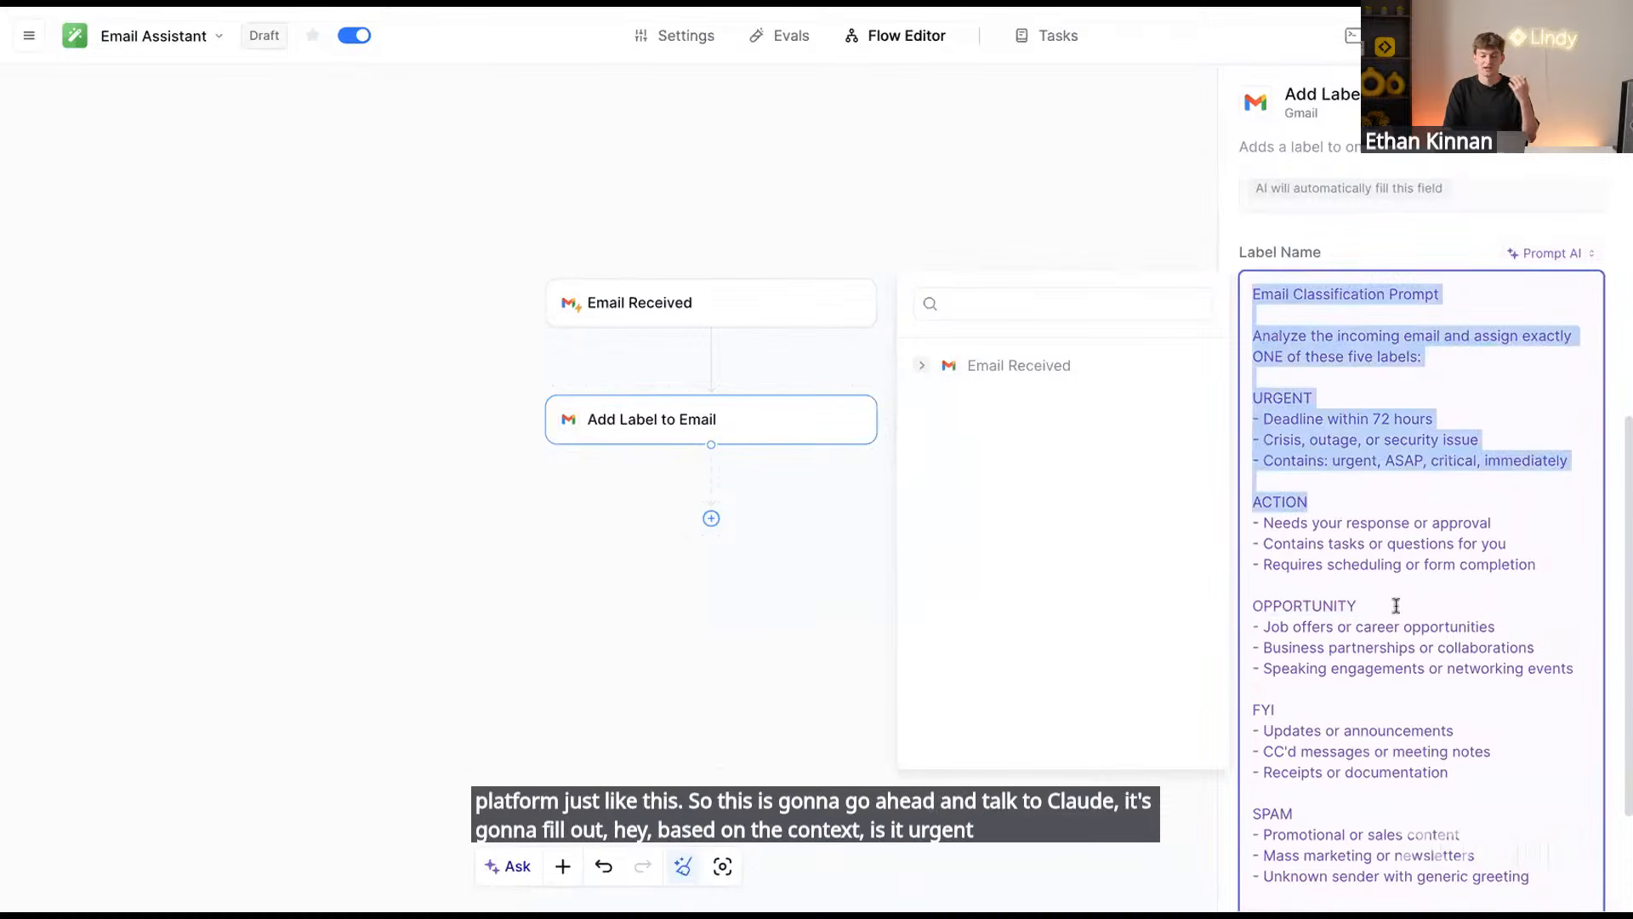
drag(1379, 606, 1222, 613)
scroll(1421, 638, down, 2)
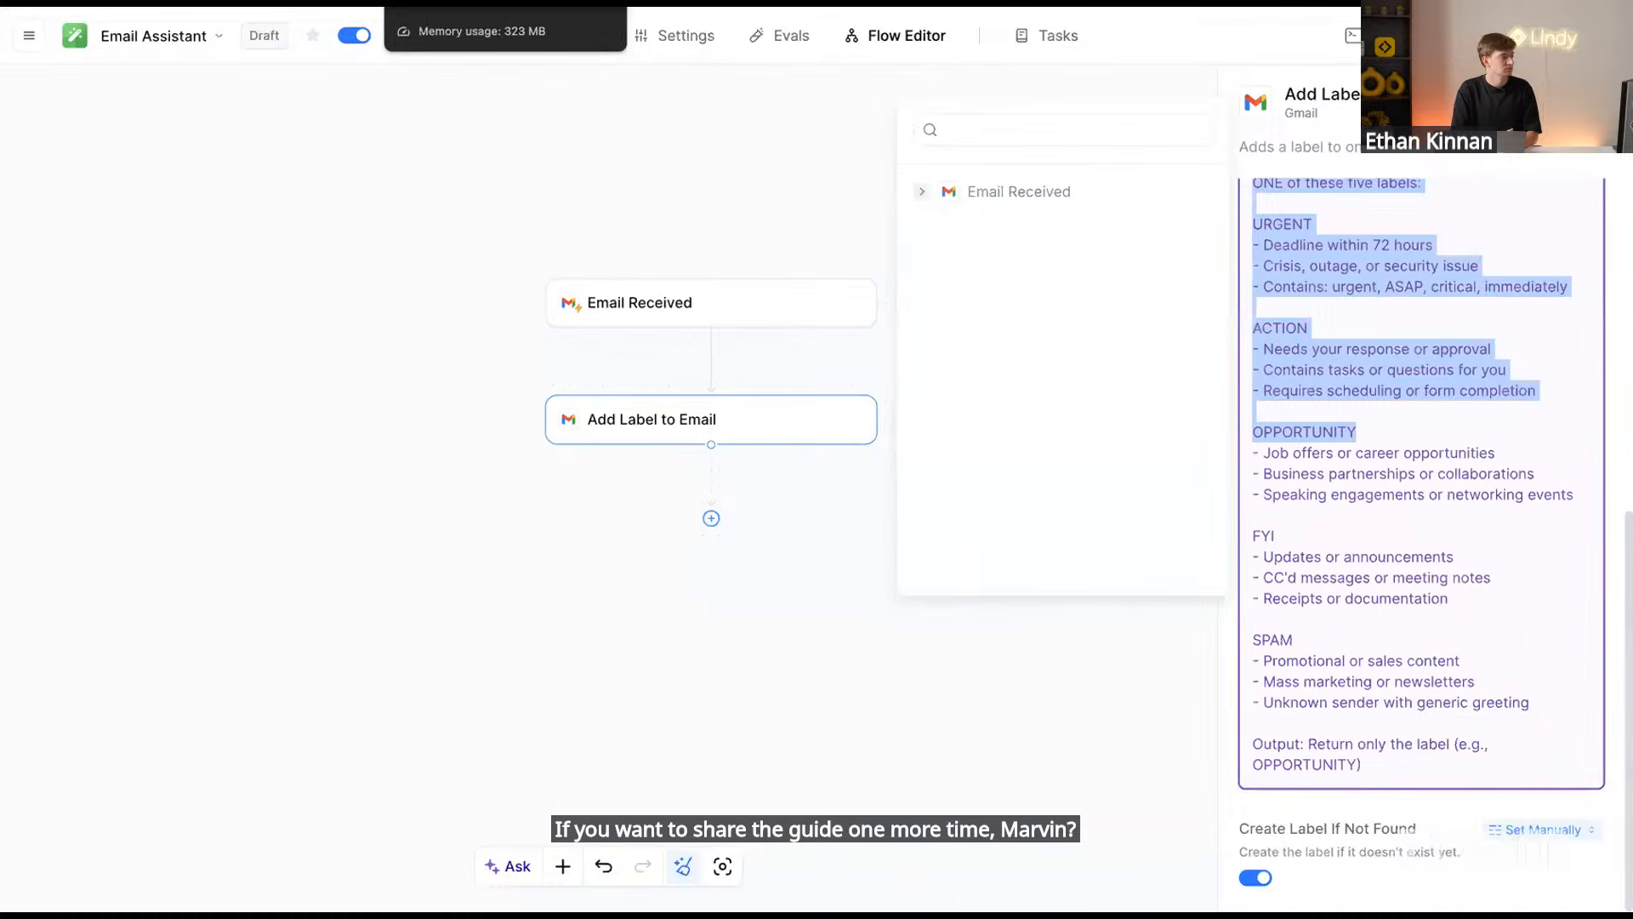
Collapse Prompt #1 (Label) in the Notion guide and go back to the Lindy flow
click(451, 3)
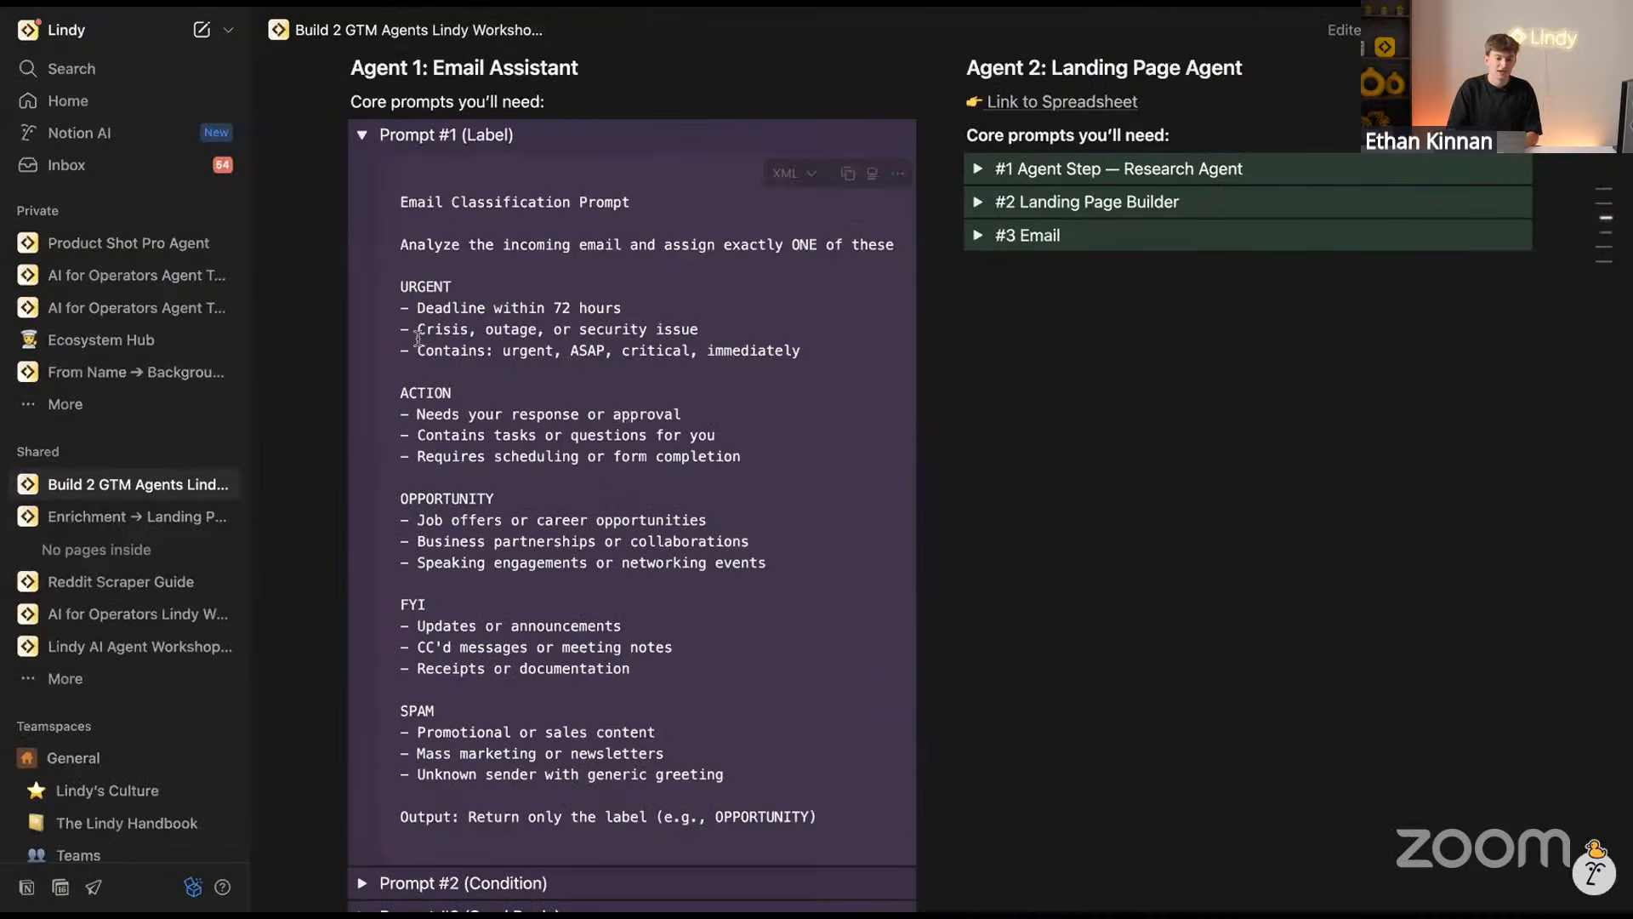
click(362, 136)
scroll(482, 146, up, 2)
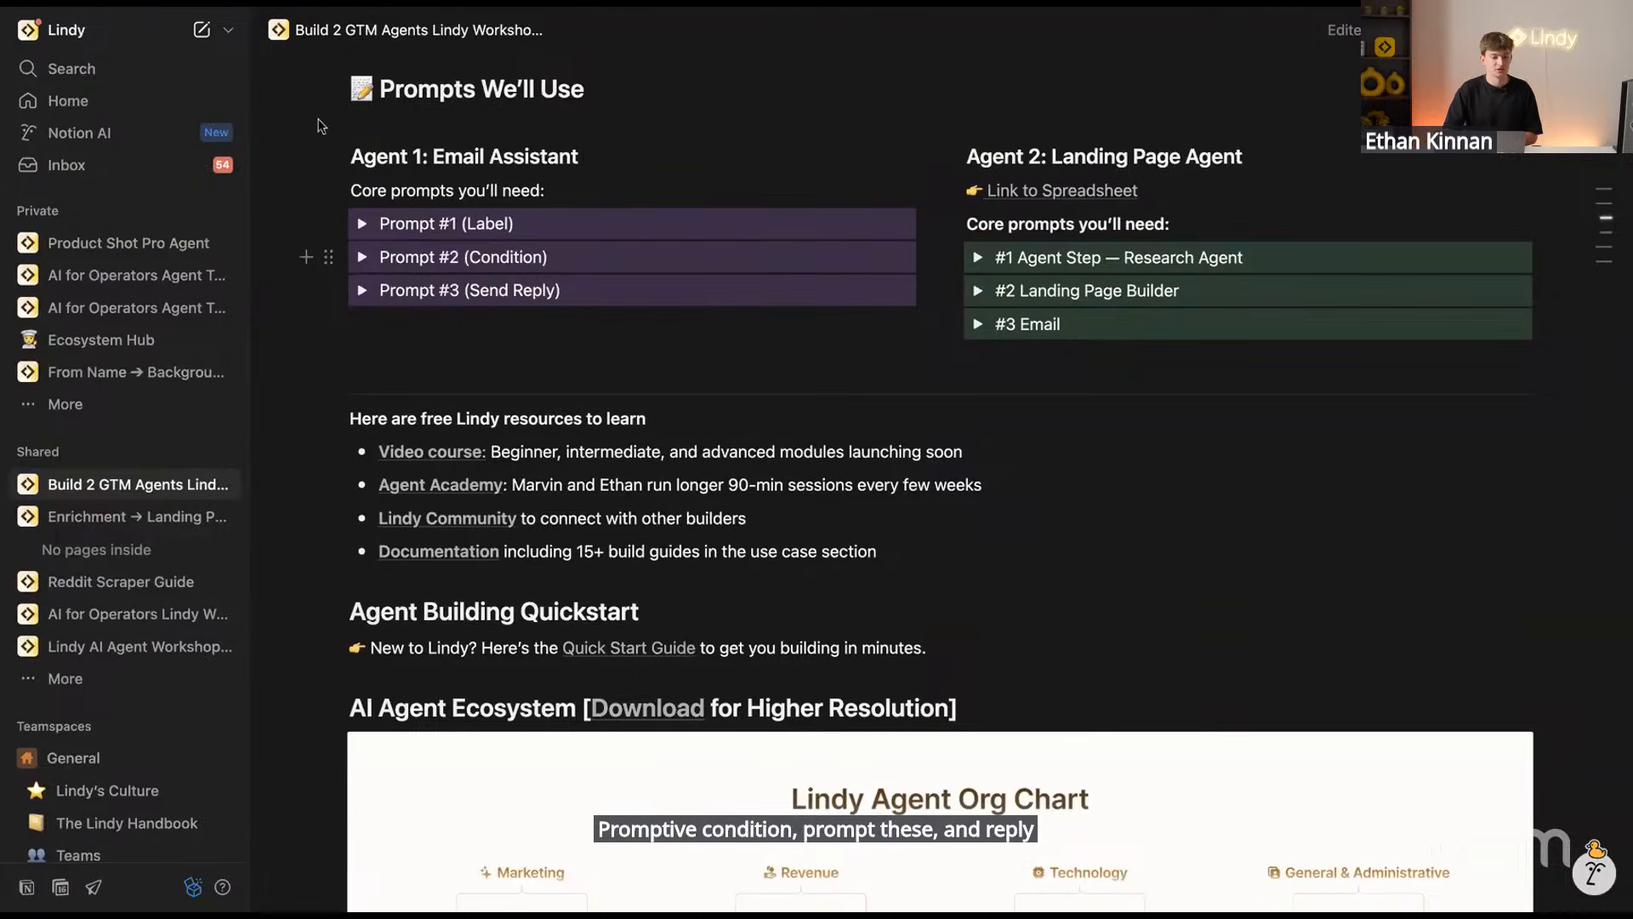
click(247, 3)
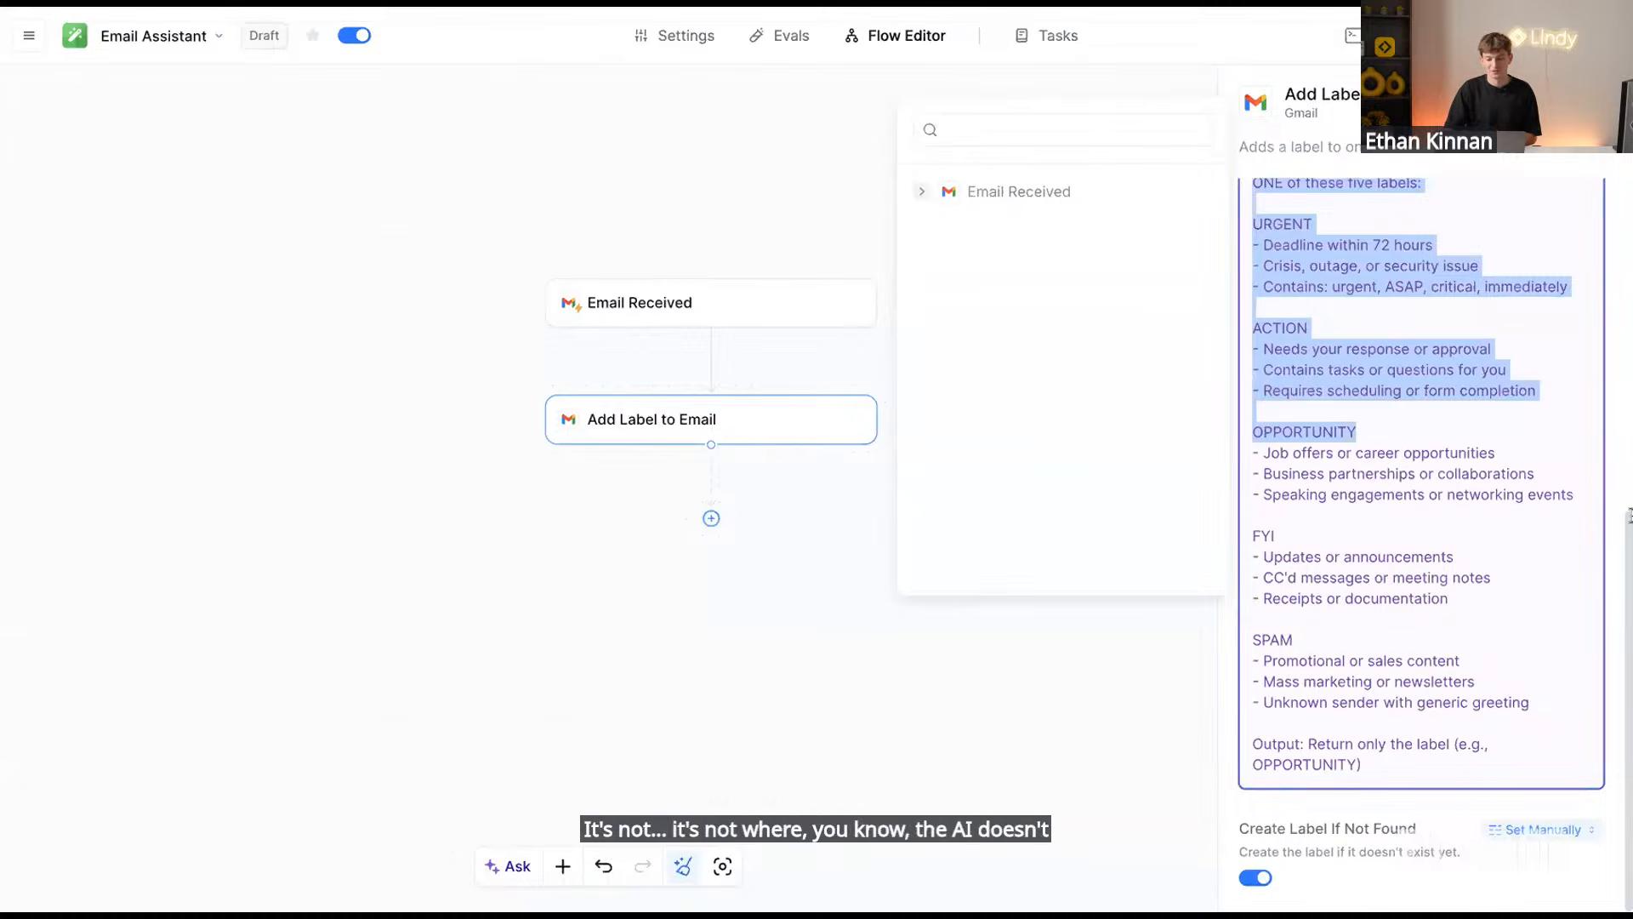
click(1408, 507)
scroll(1319, 332, up, 8)
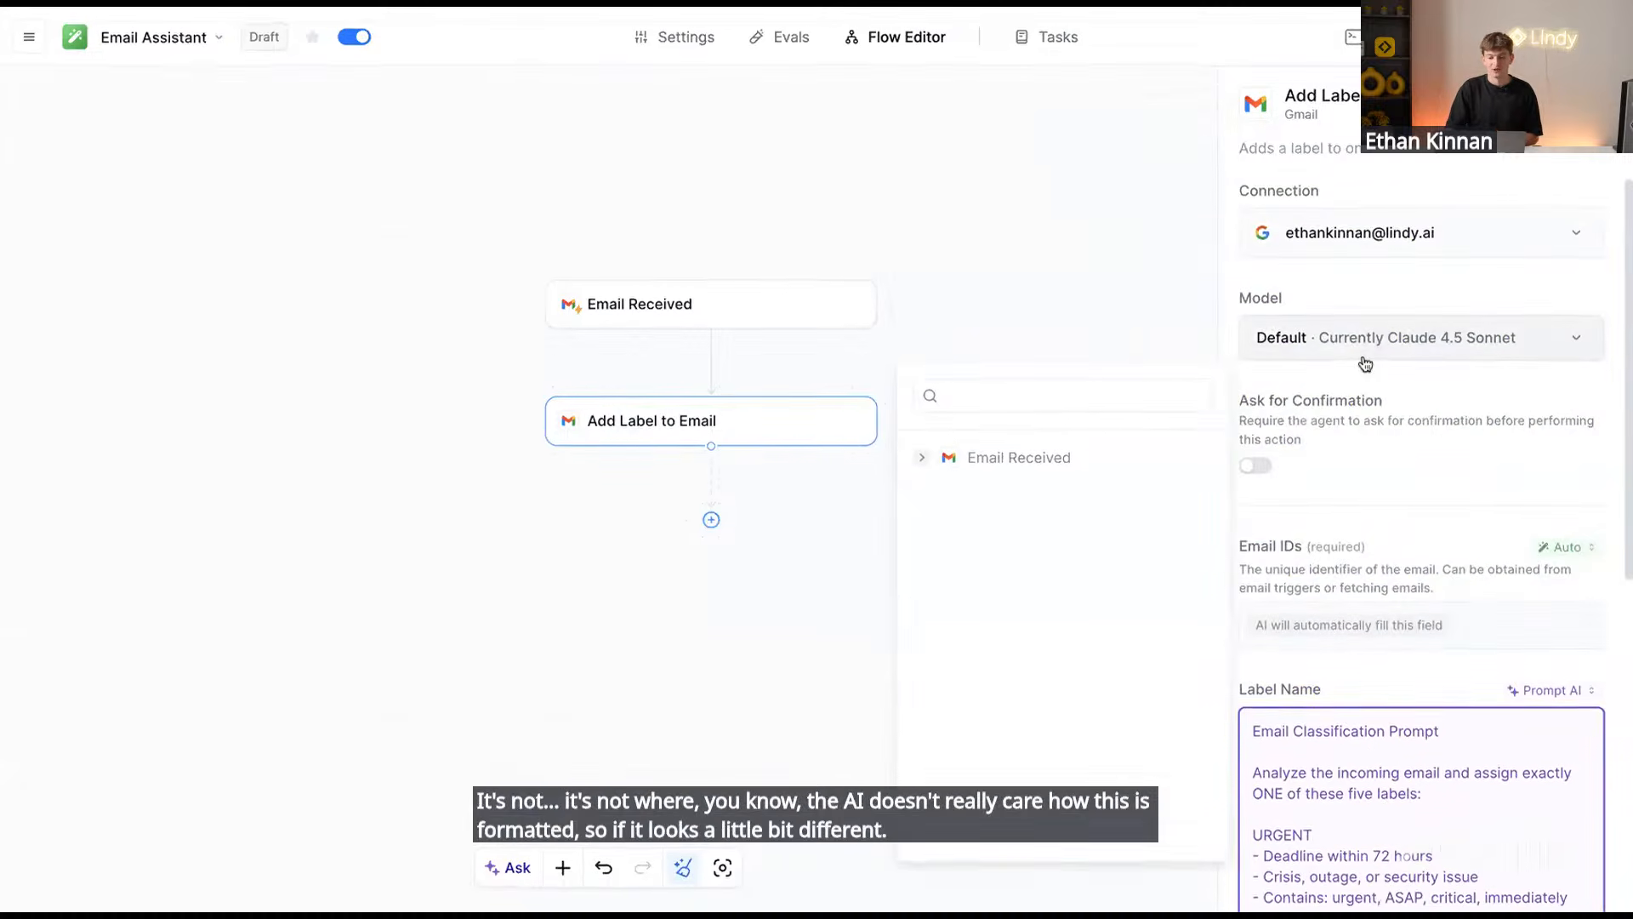
scroll(1365, 364, down, 5)
click(748, 533)
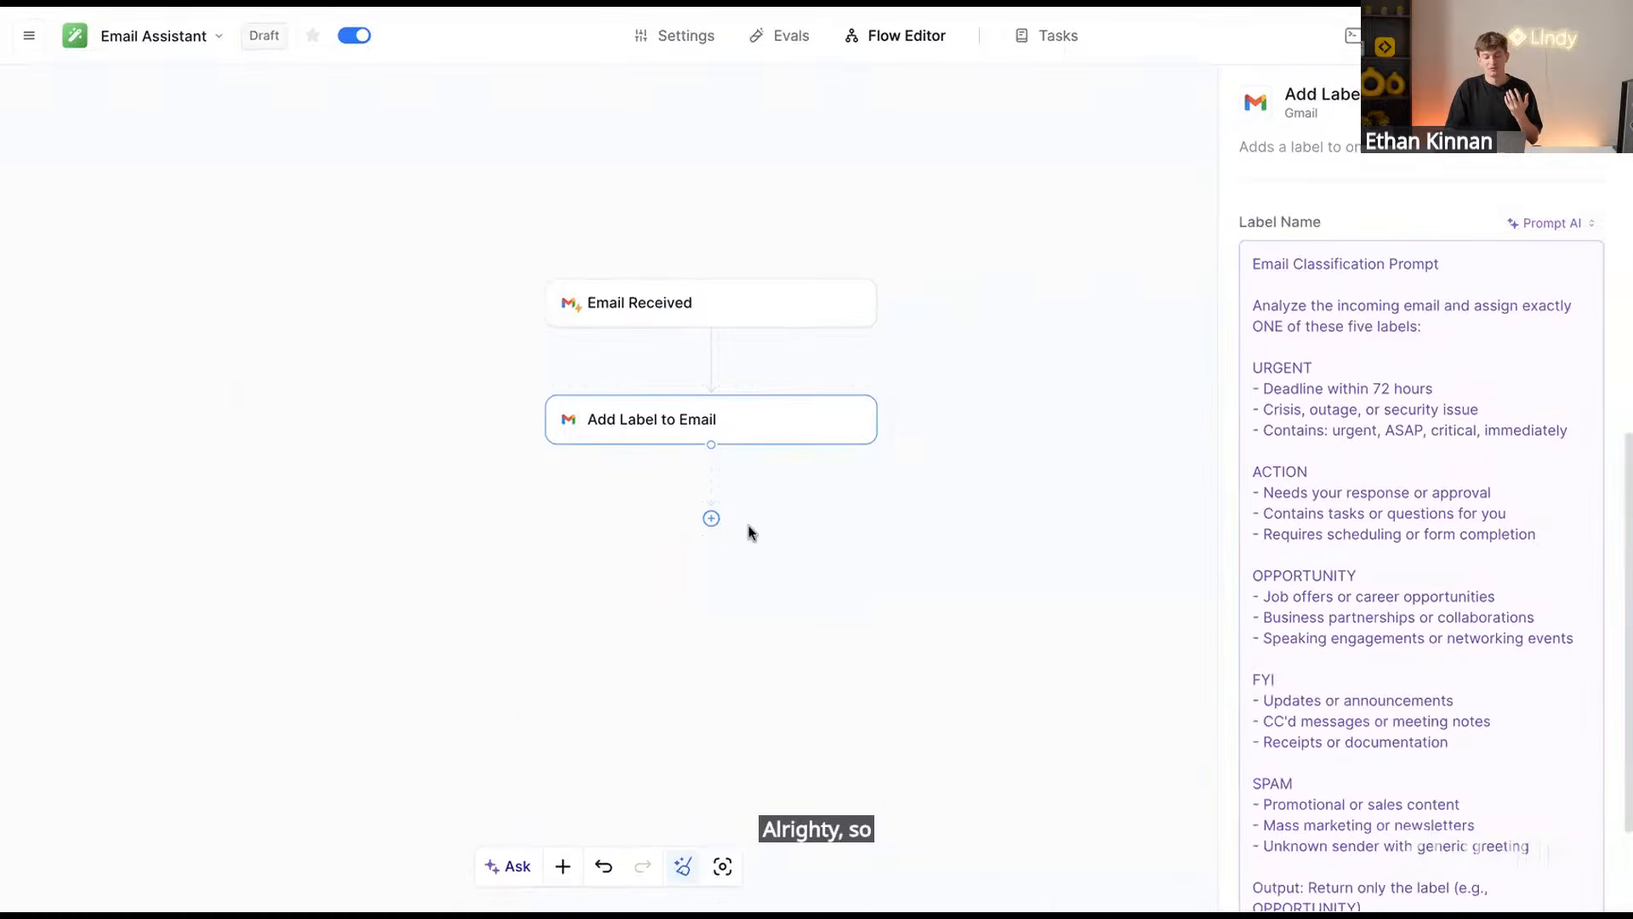
click(799, 423)
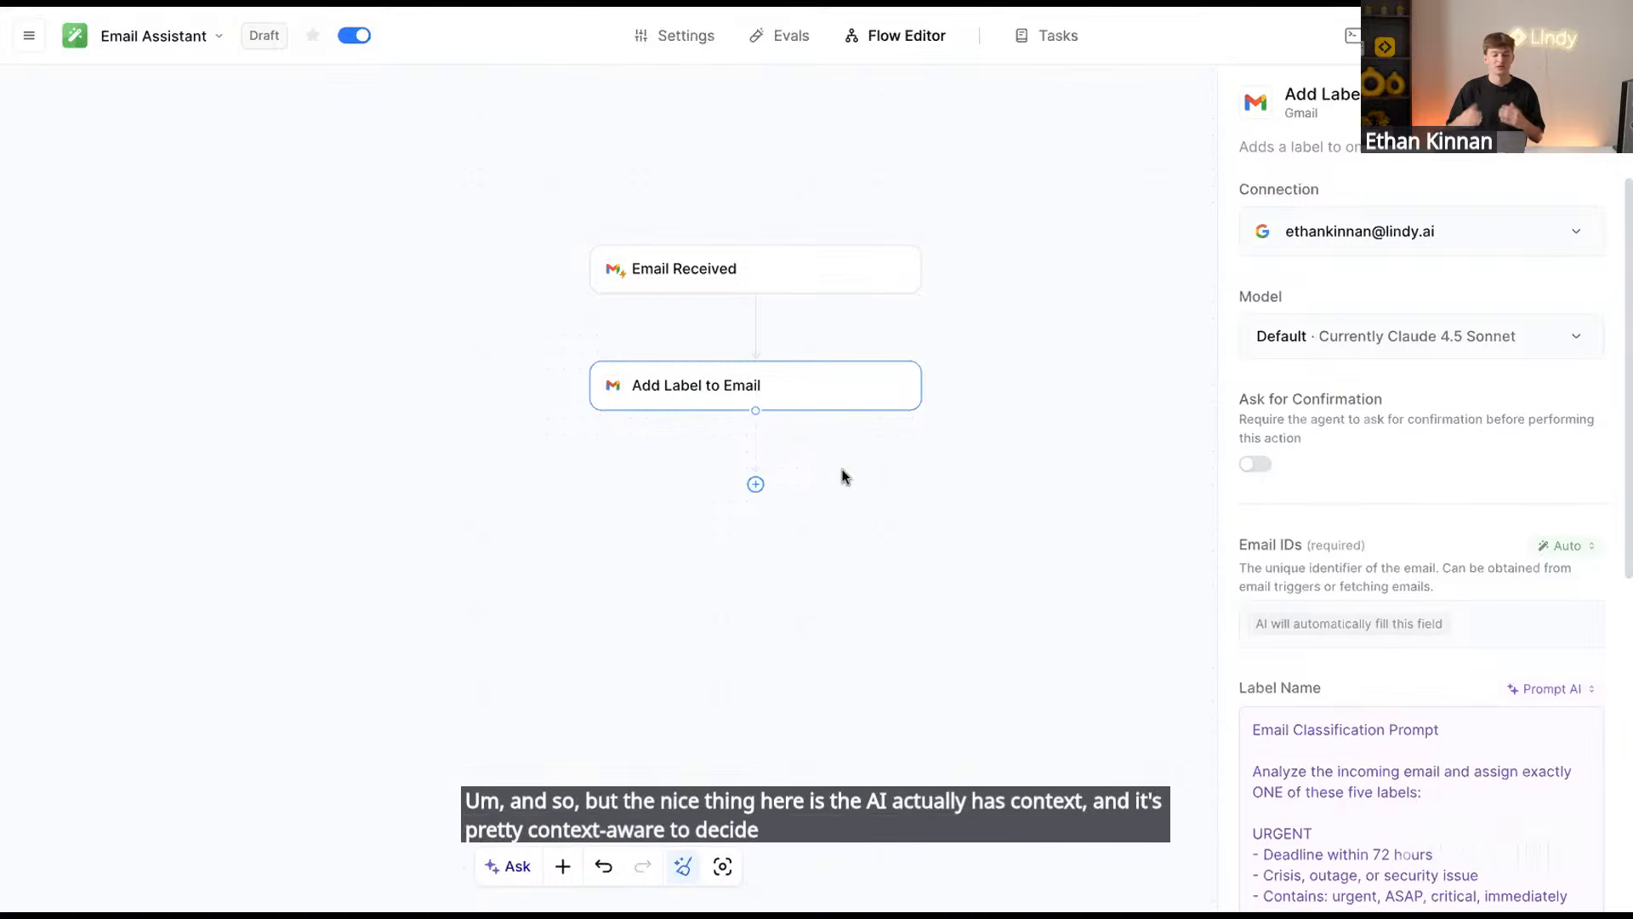
Insert a Condition step after Add Label to Email with Condition 1 'email needs a reply'
click(756, 485)
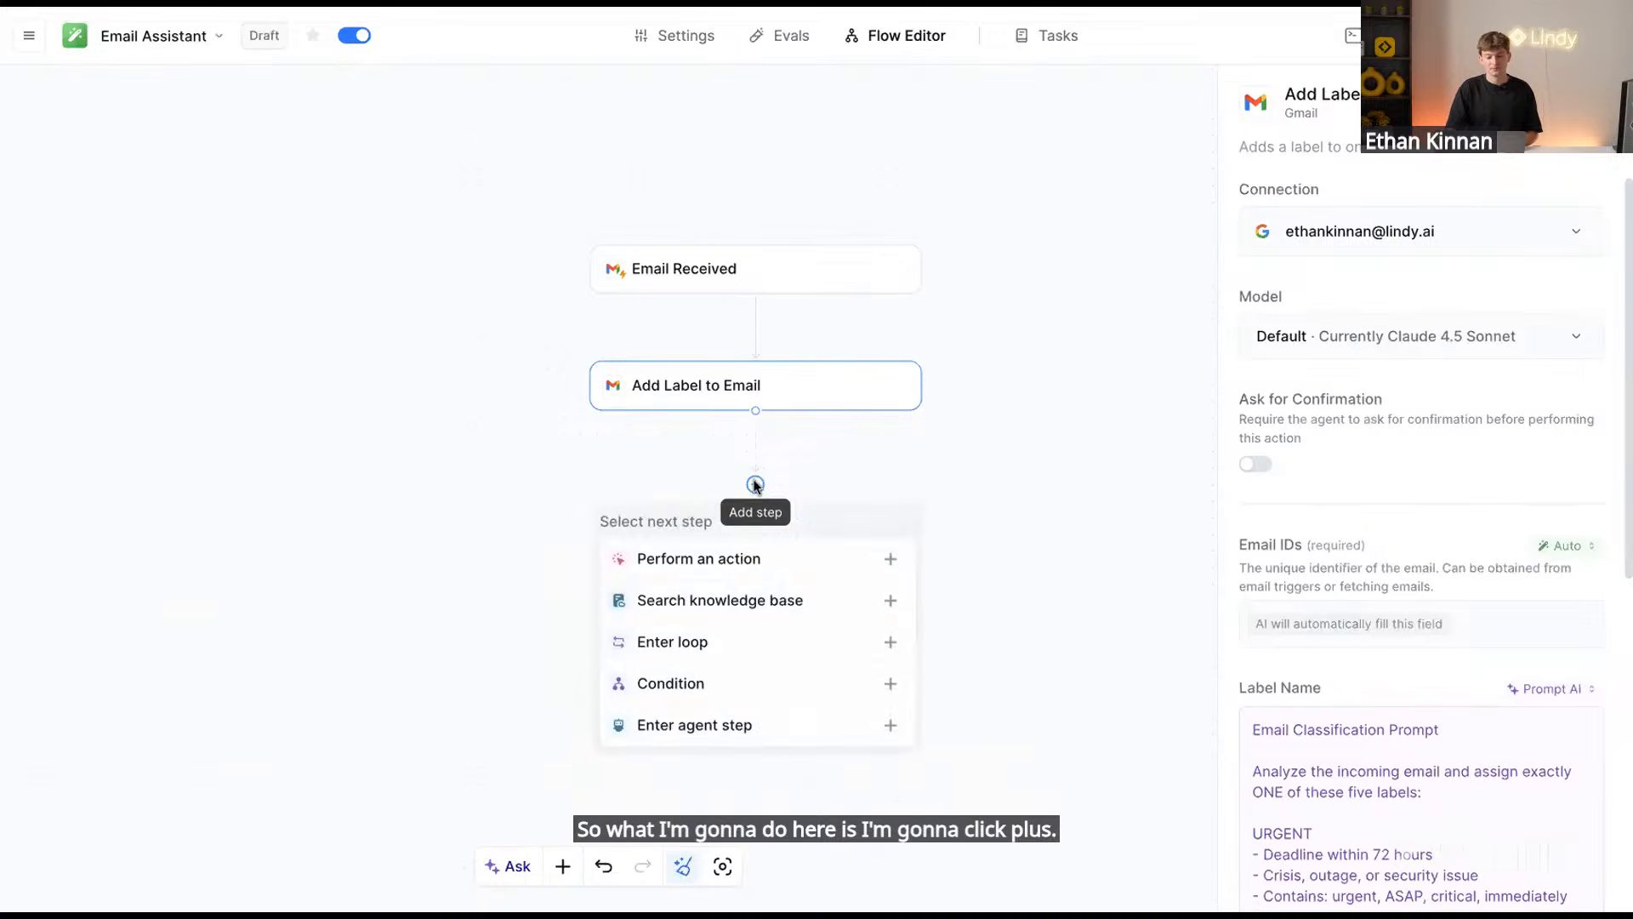
click(710, 689)
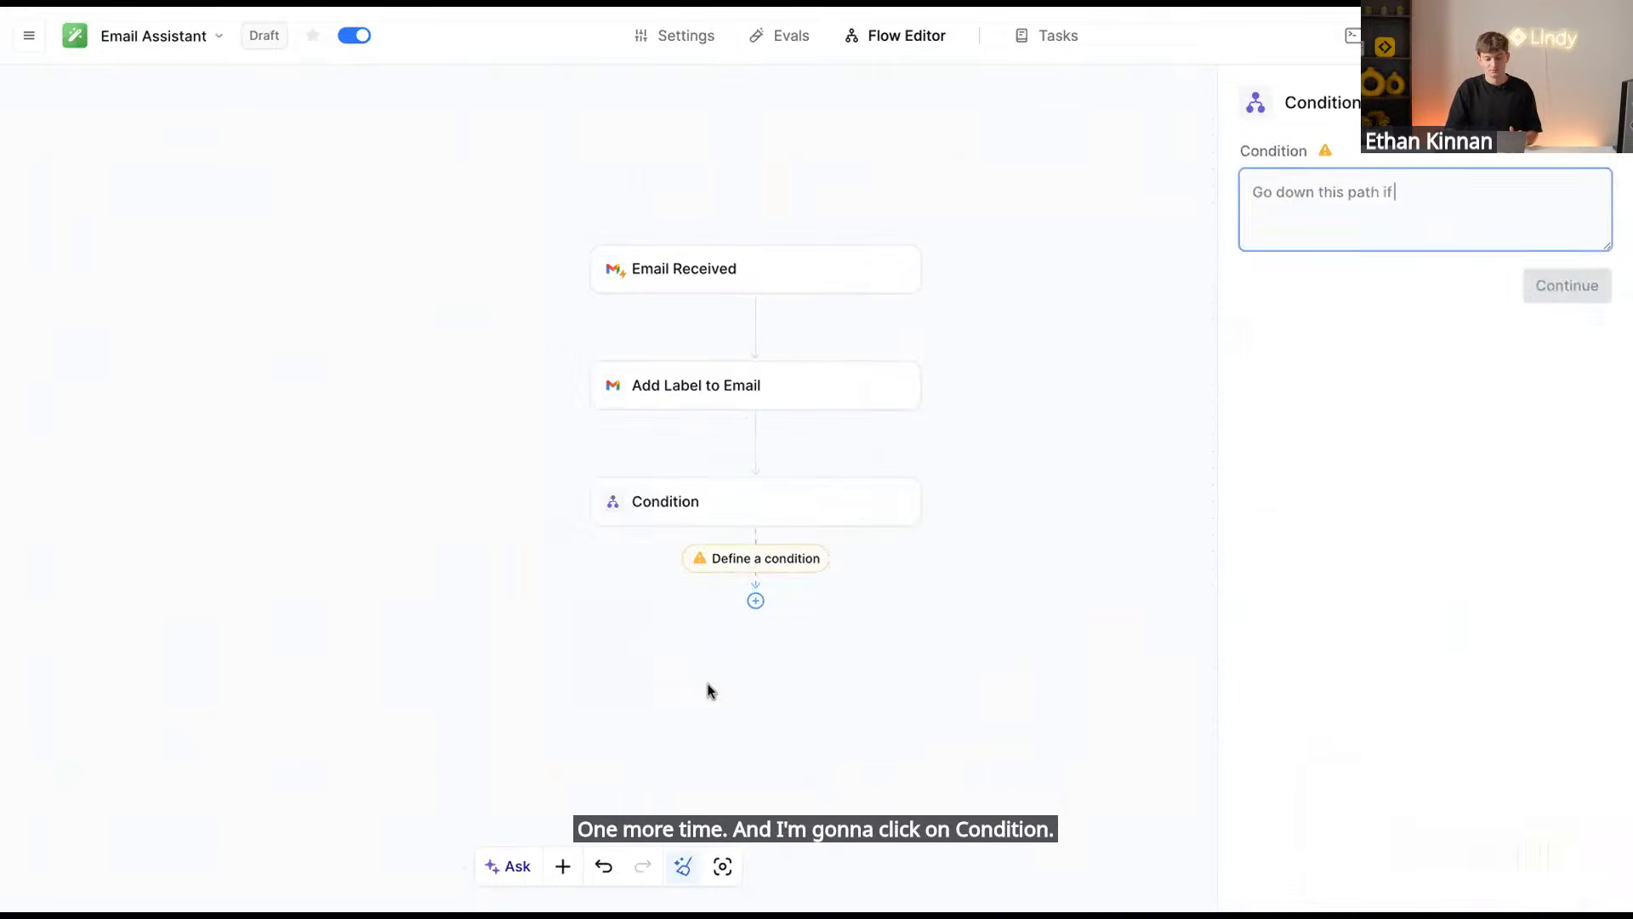
click(738, 493)
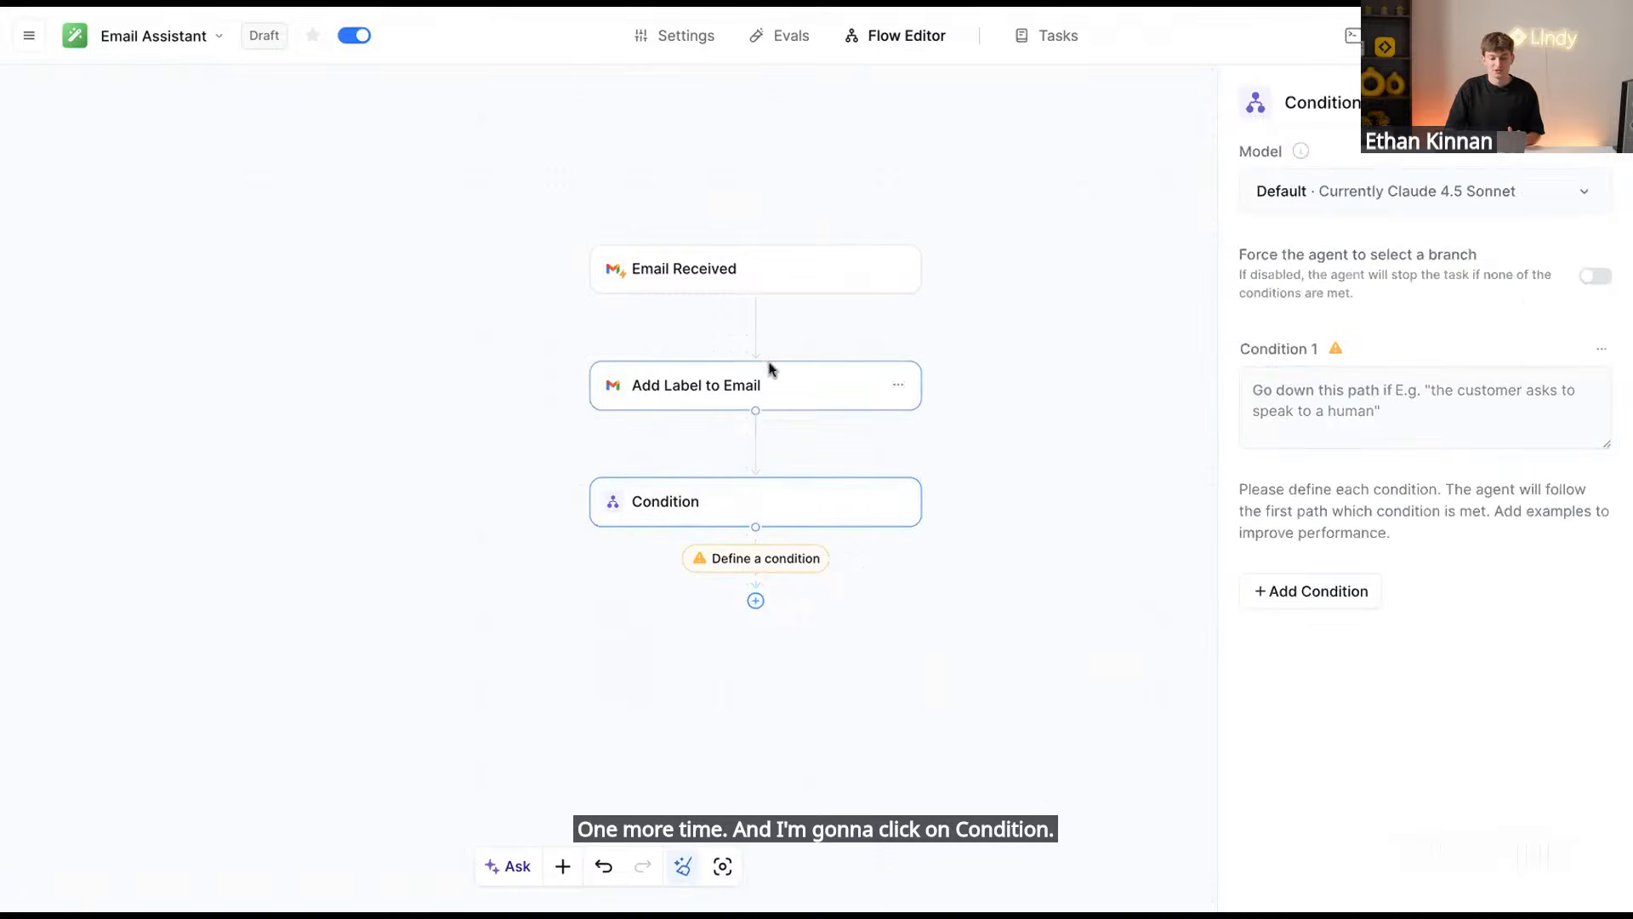
click(1408, 398)
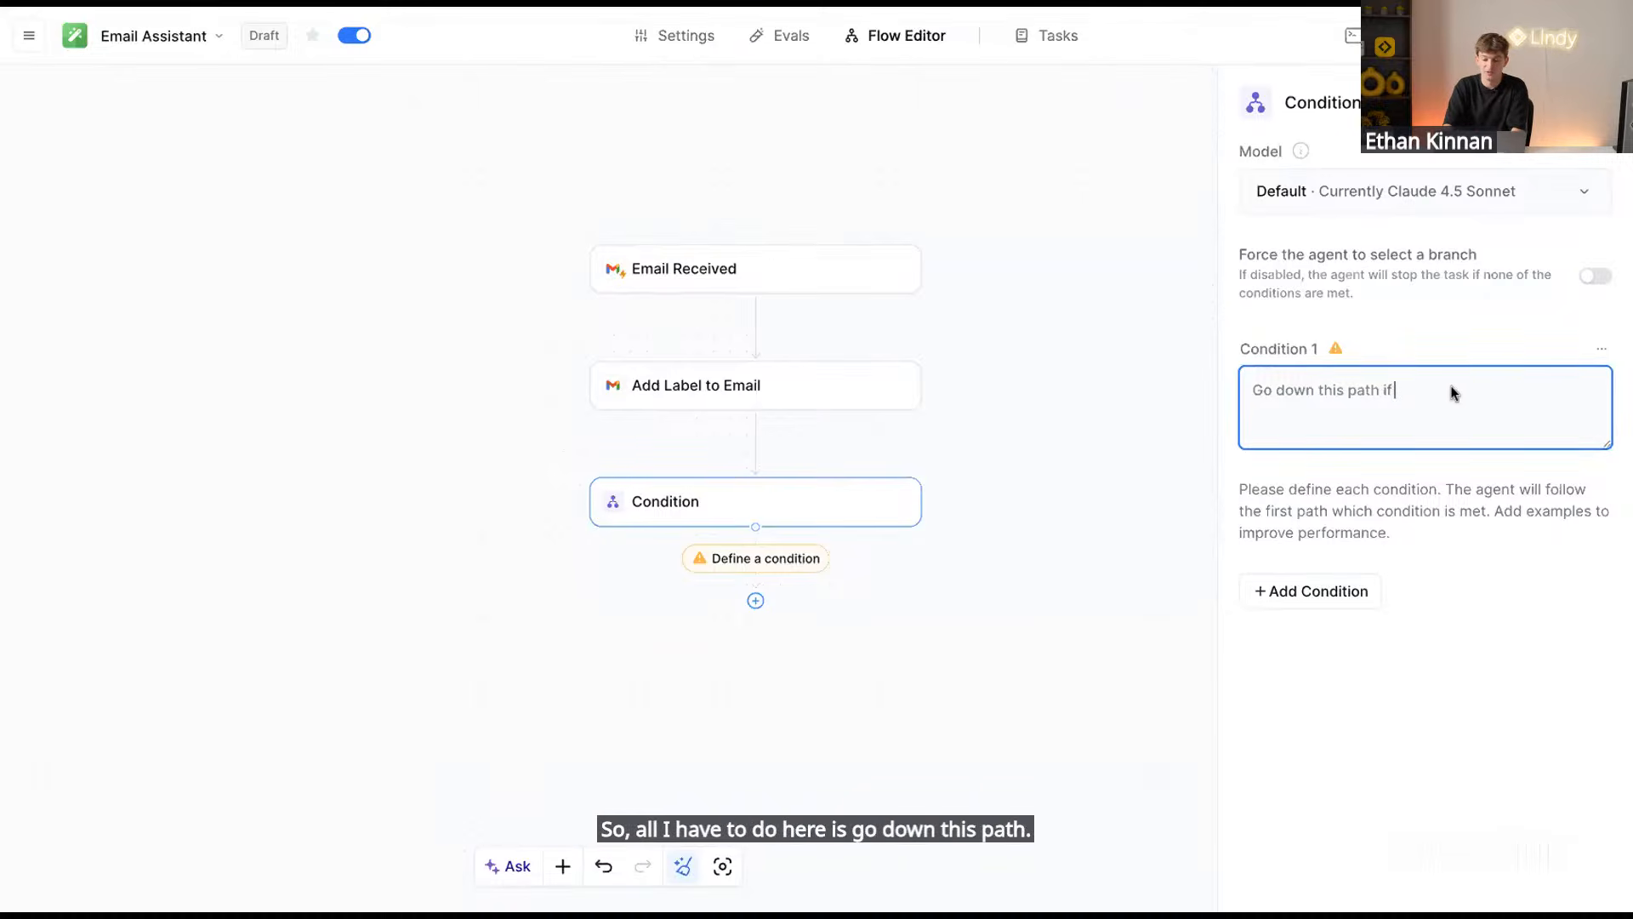
text(email )
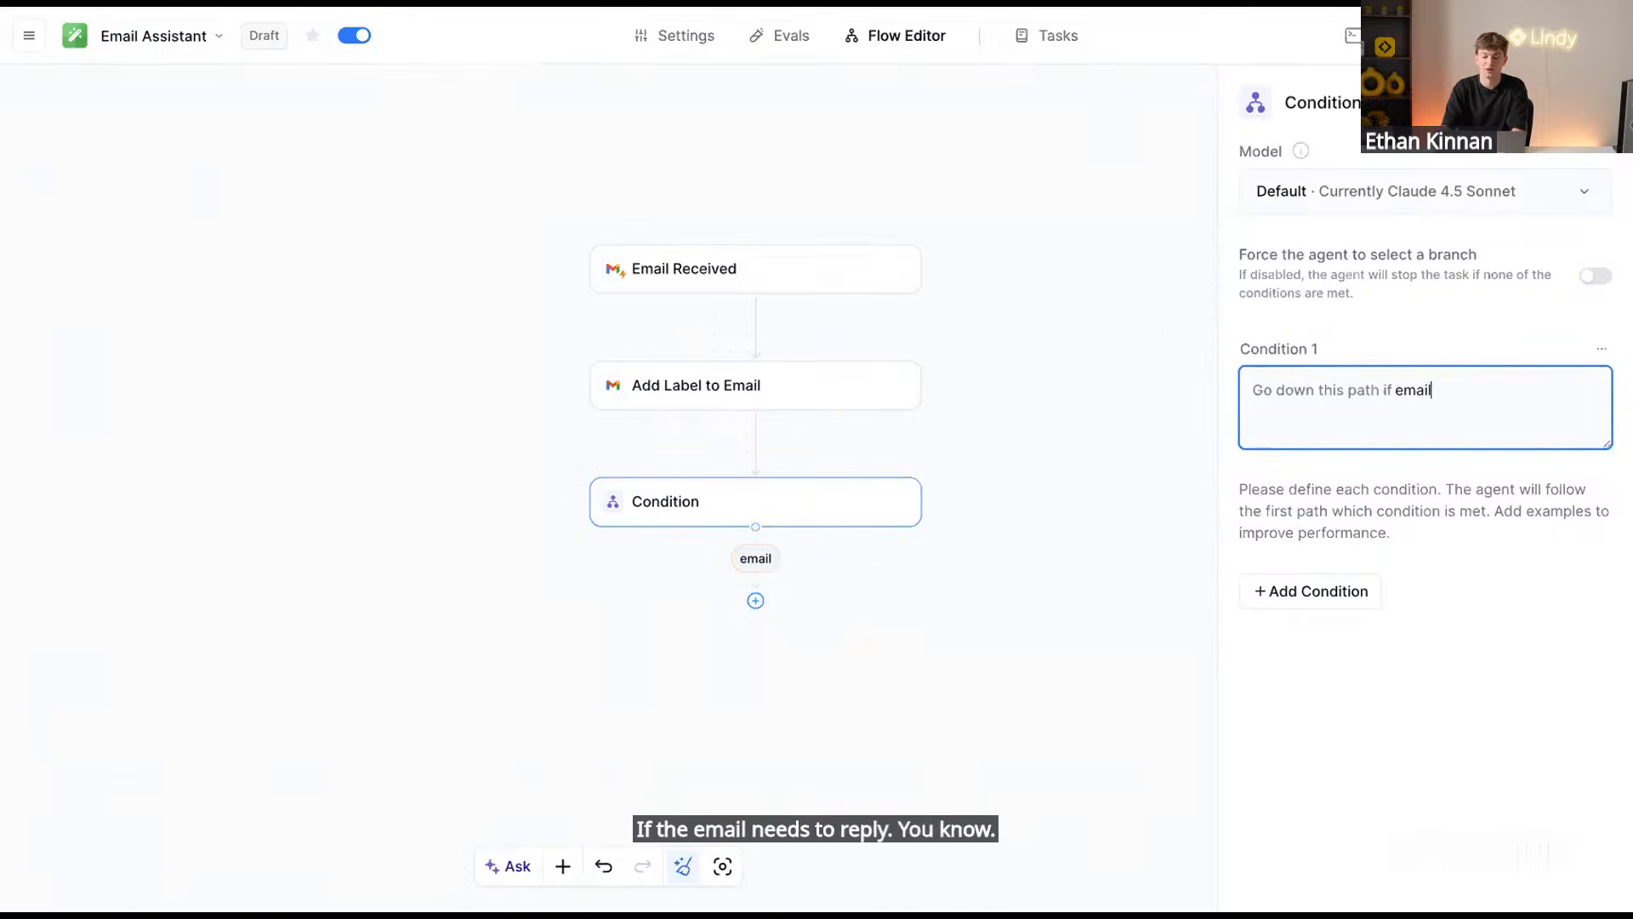
text(needs a reply)
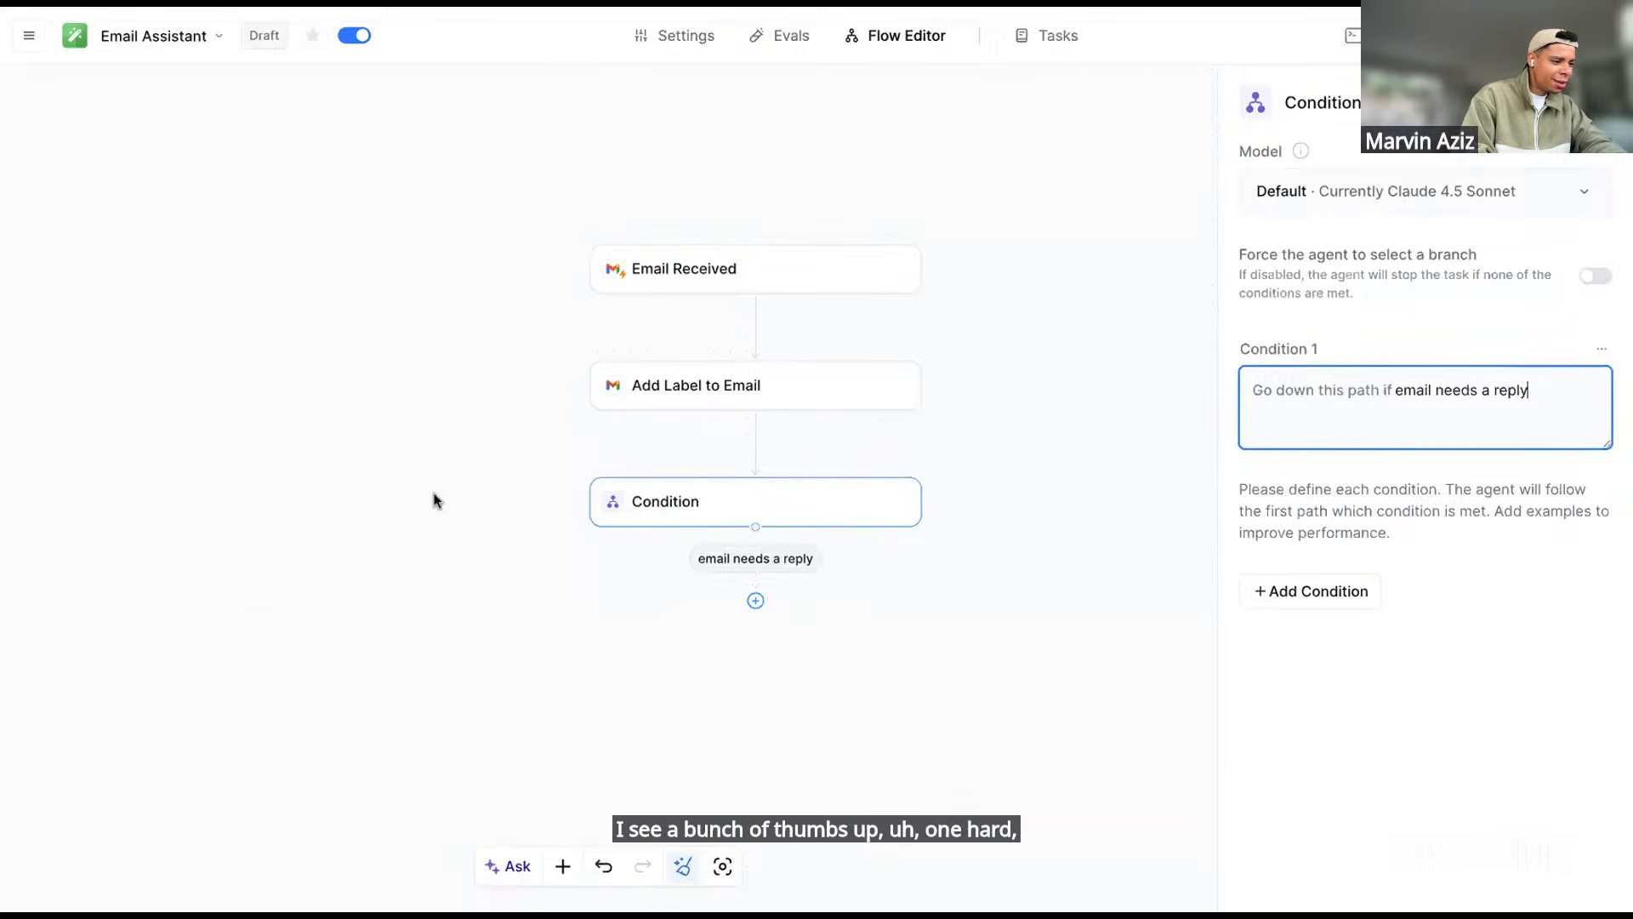
Open the Email Received trigger and toggle 'Filter events on this trigger' on, then off
click(784, 391)
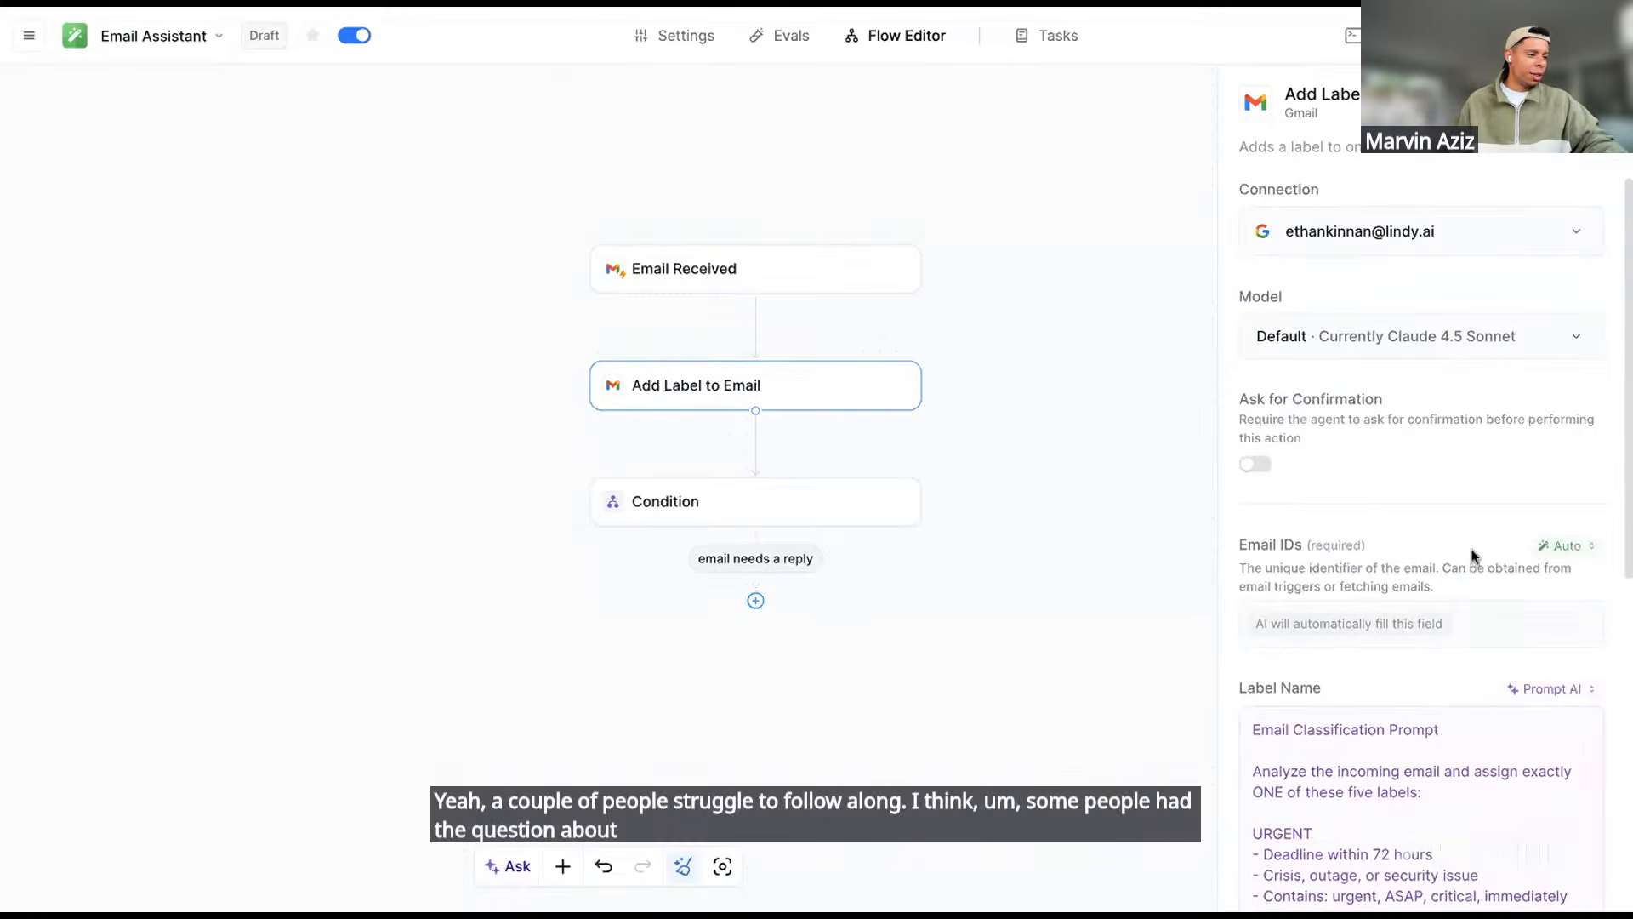
scroll(1472, 554, down, 7)
scroll(1474, 555, up, 5)
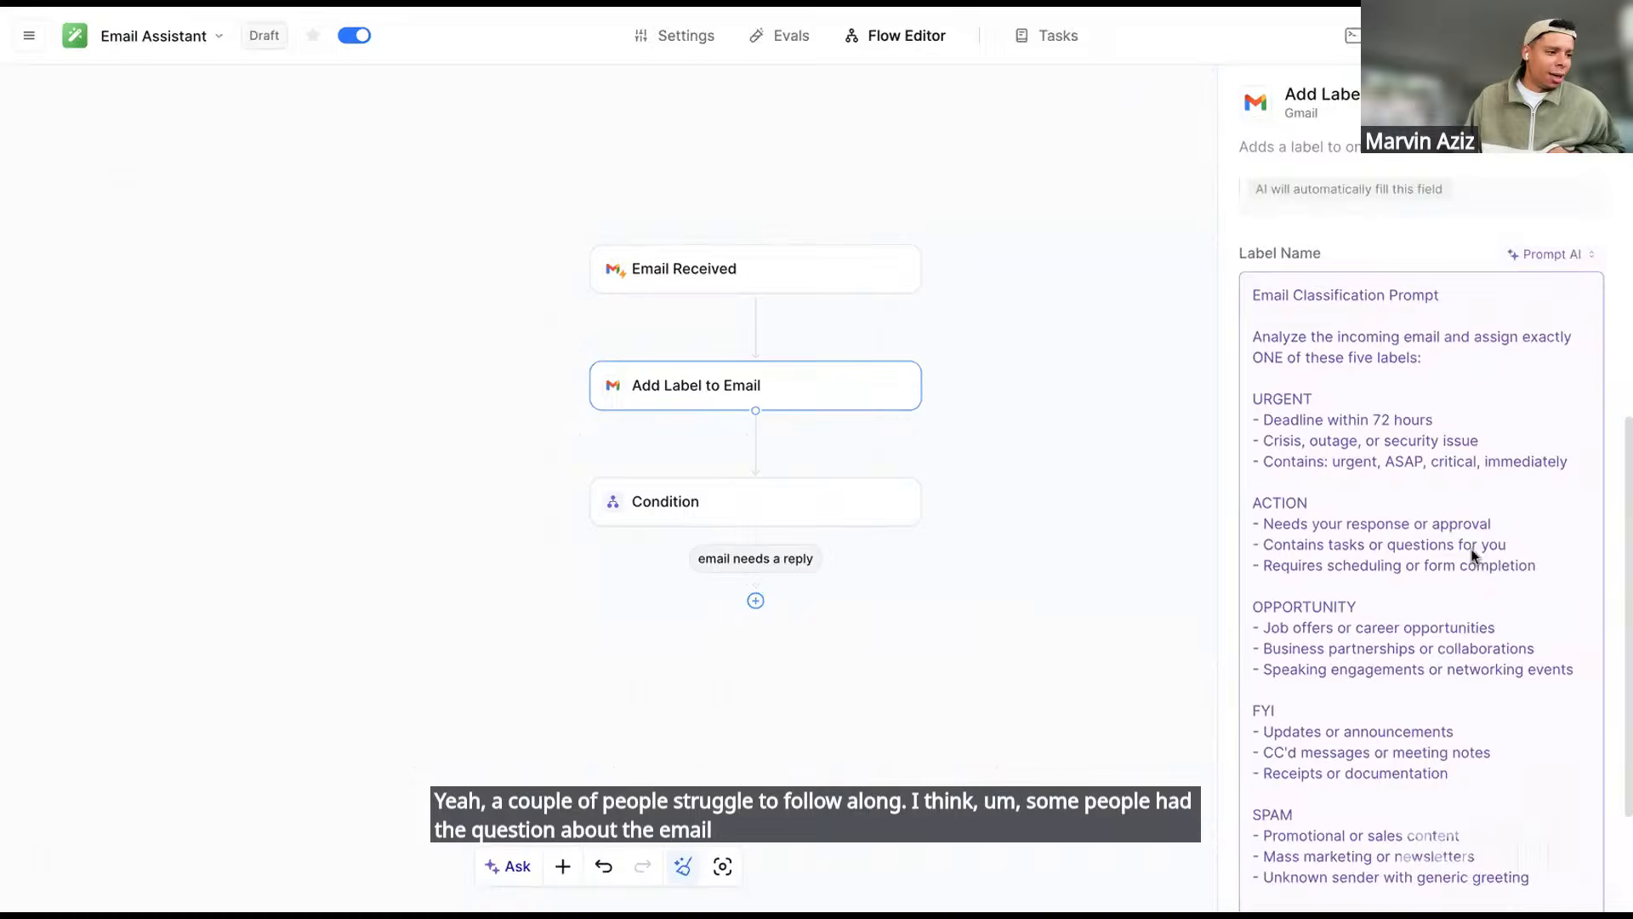
click(794, 285)
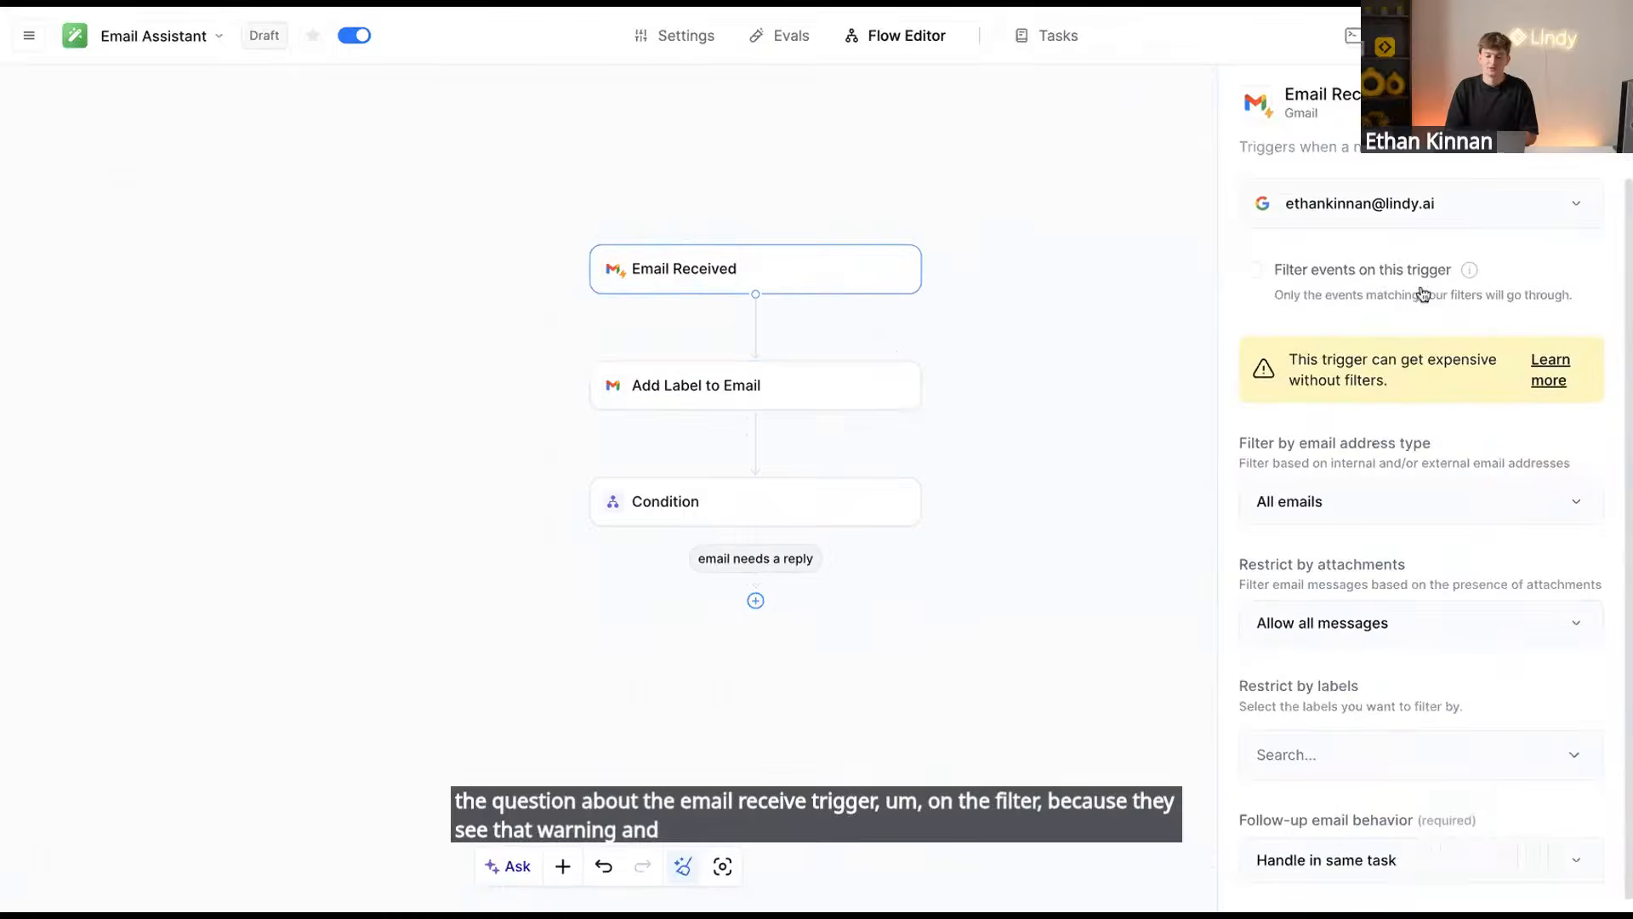
drag(1447, 388, 1286, 362)
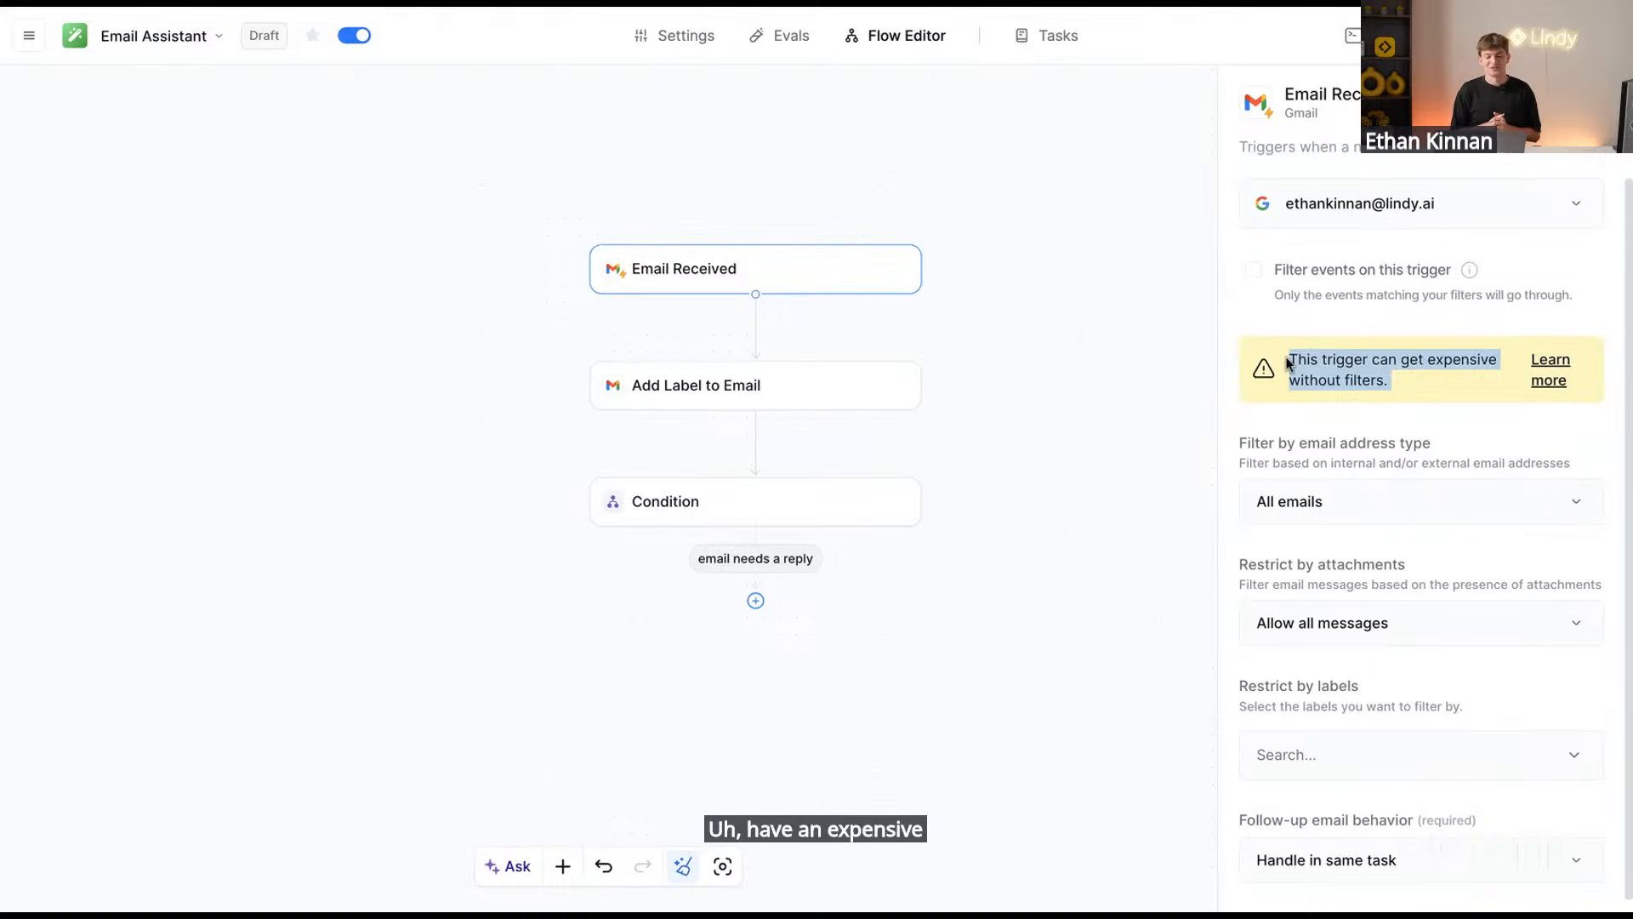
click(1252, 270)
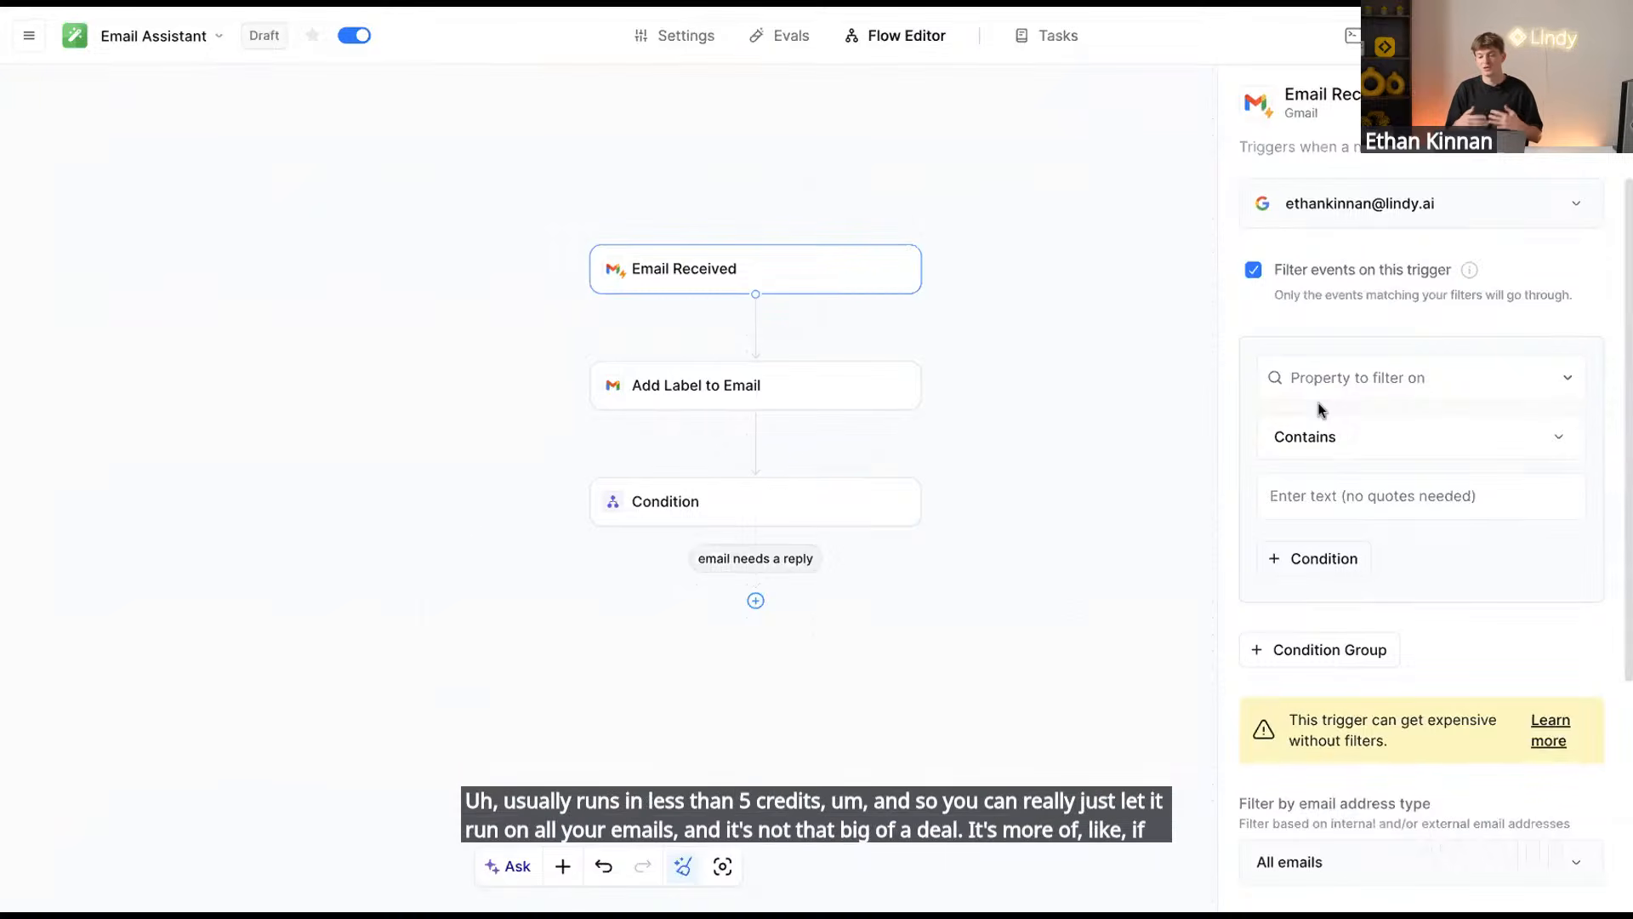
click(1255, 271)
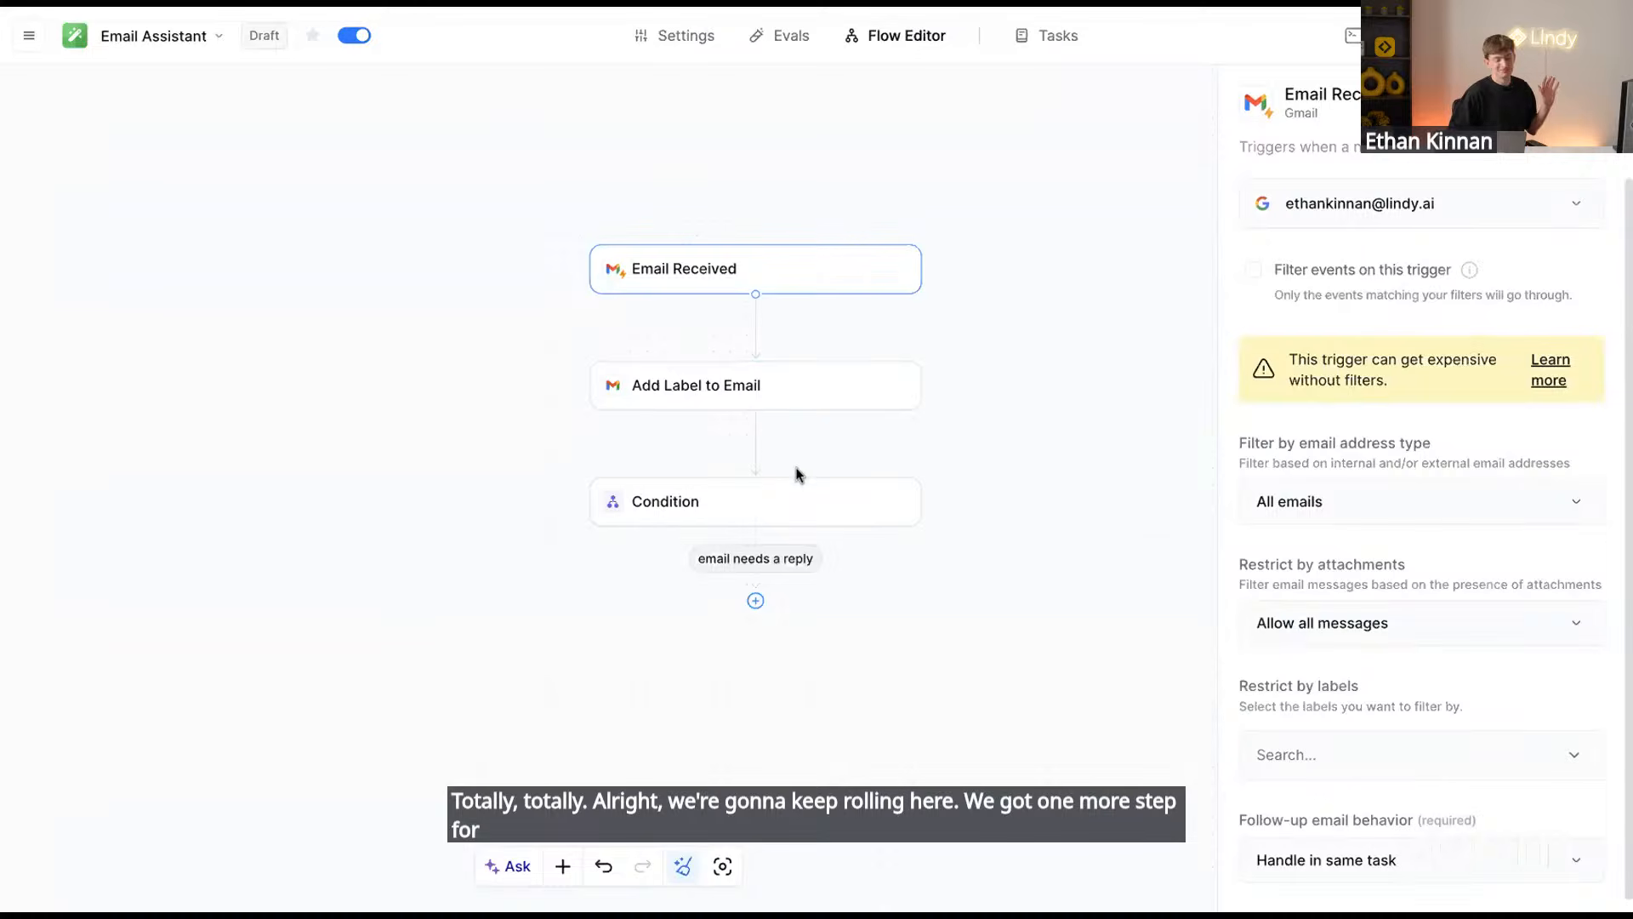
Add a Gmail Send Reply action under the 'email needs a reply' branch
click(753, 521)
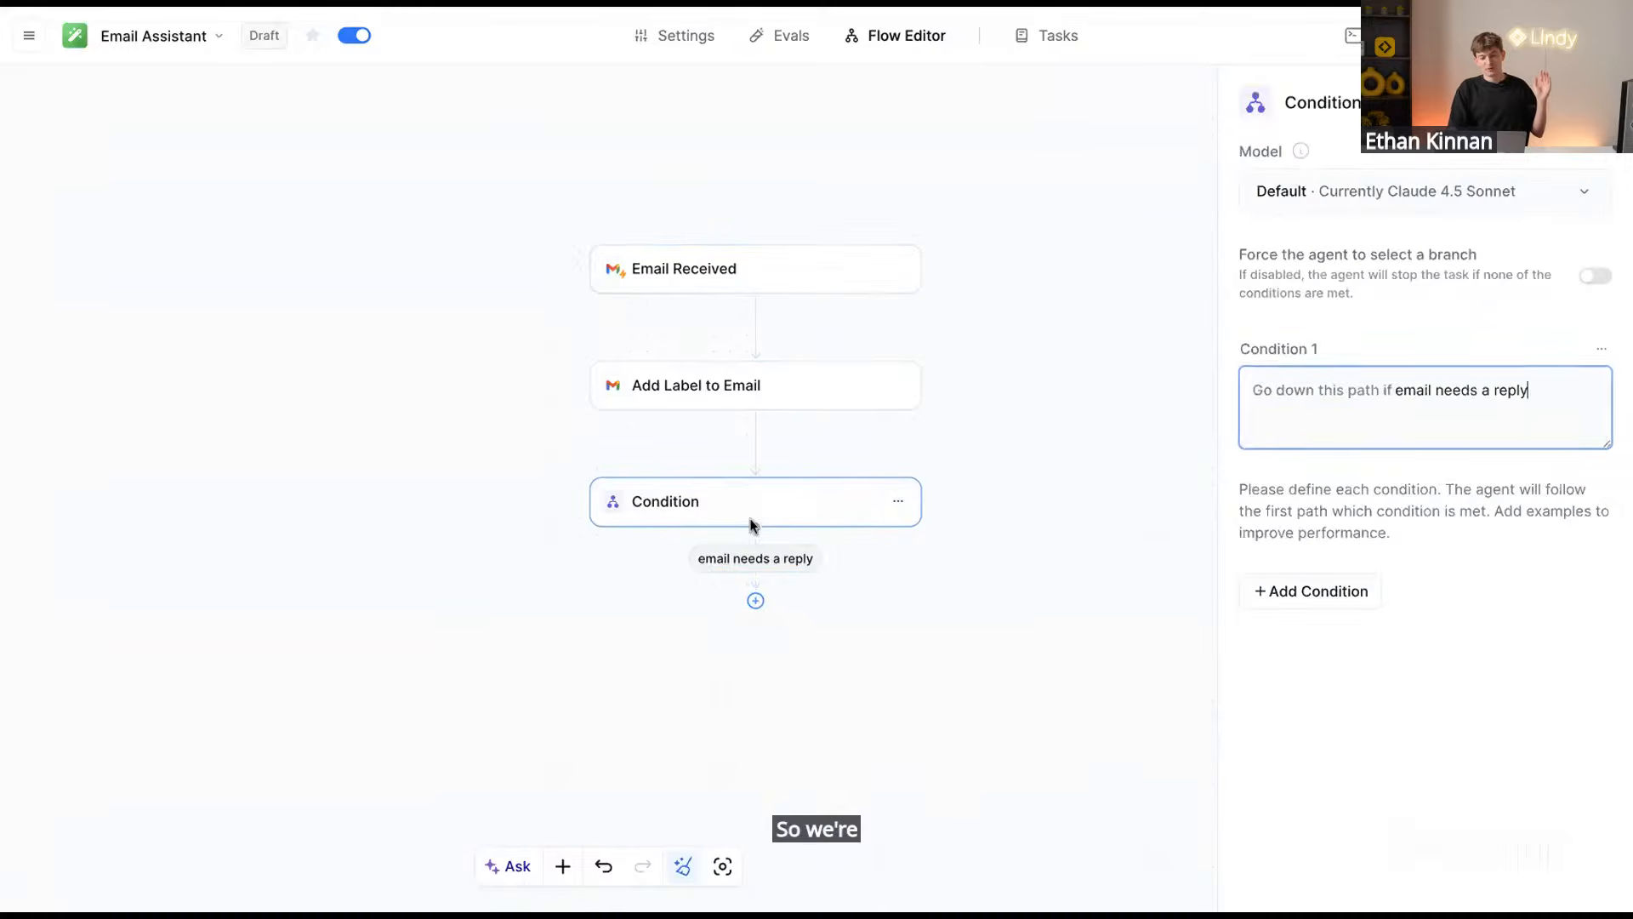
click(757, 602)
click(700, 668)
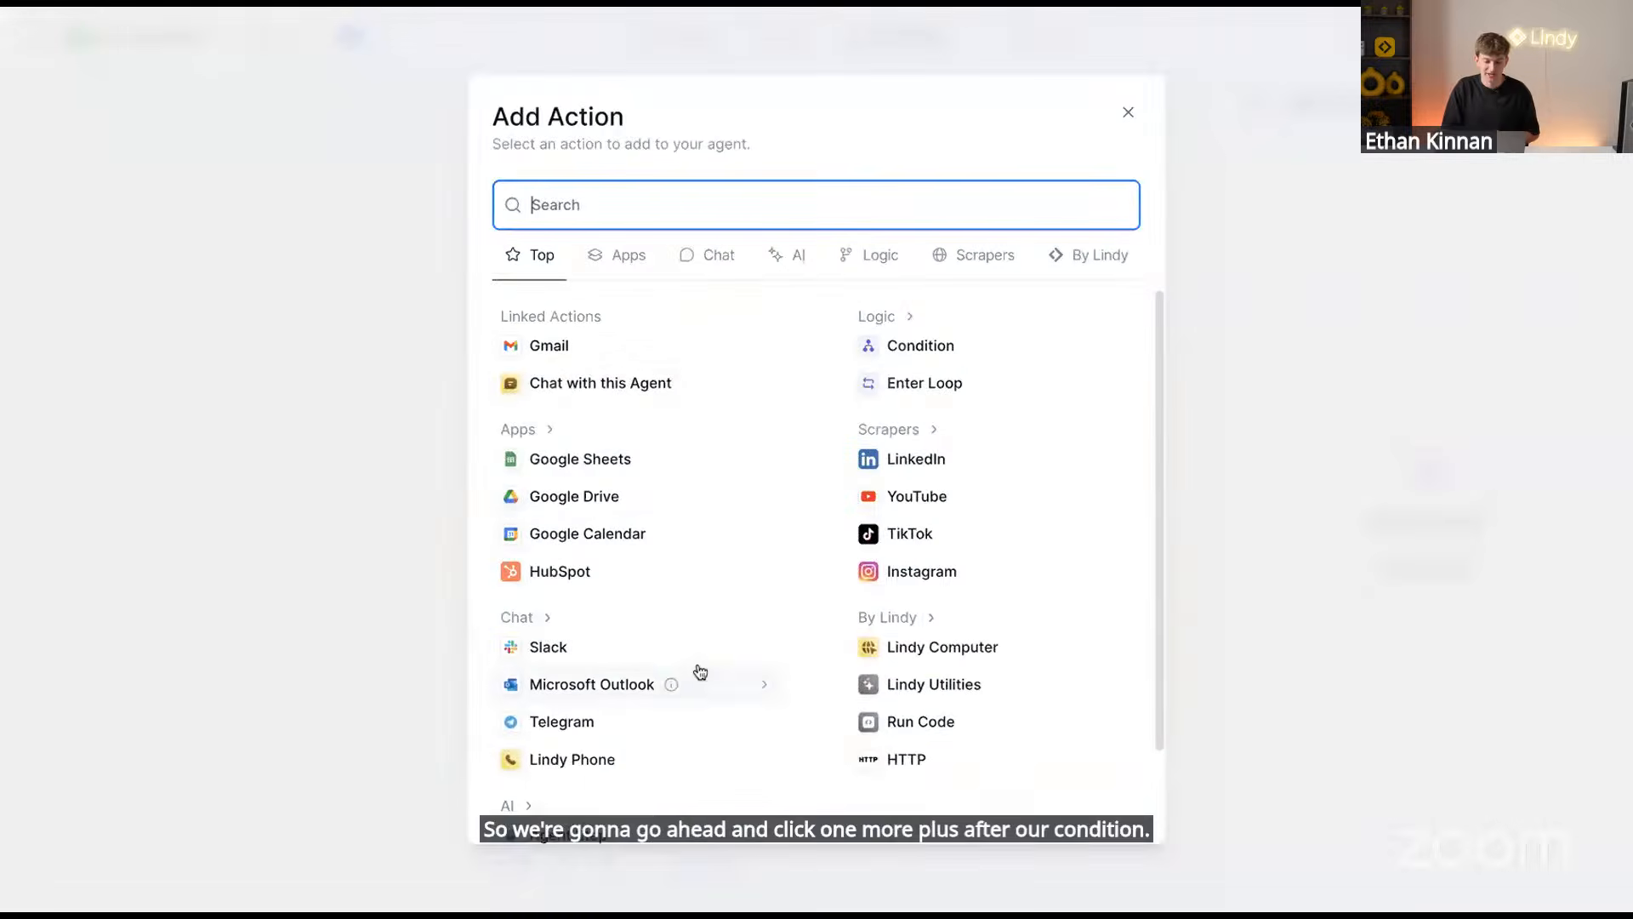
click(584, 348)
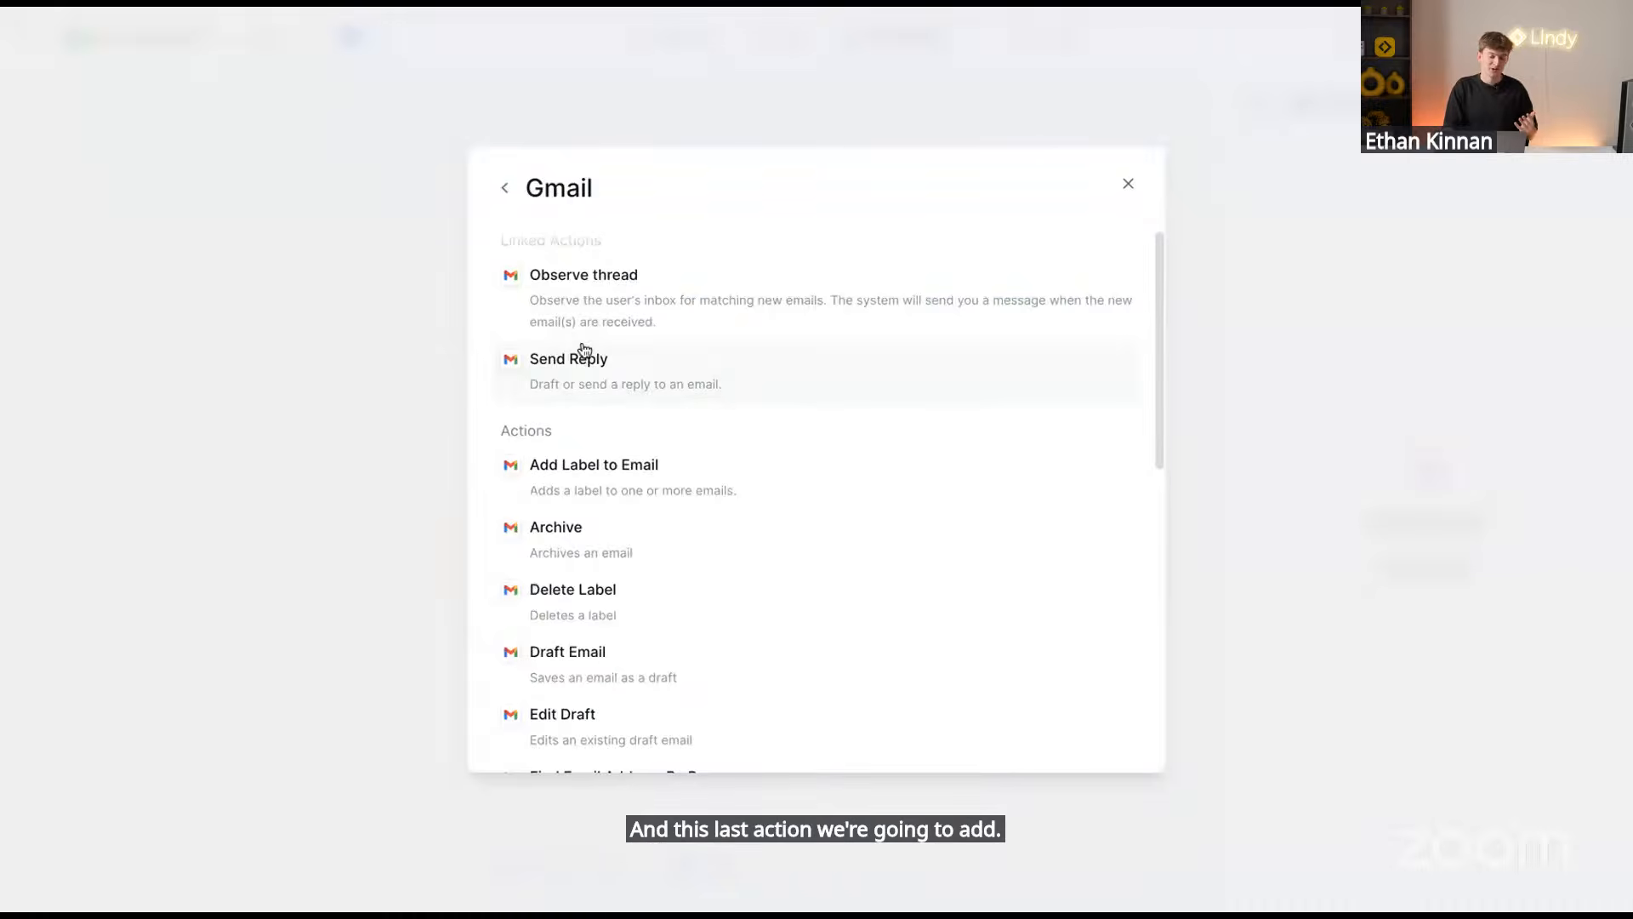
click(663, 381)
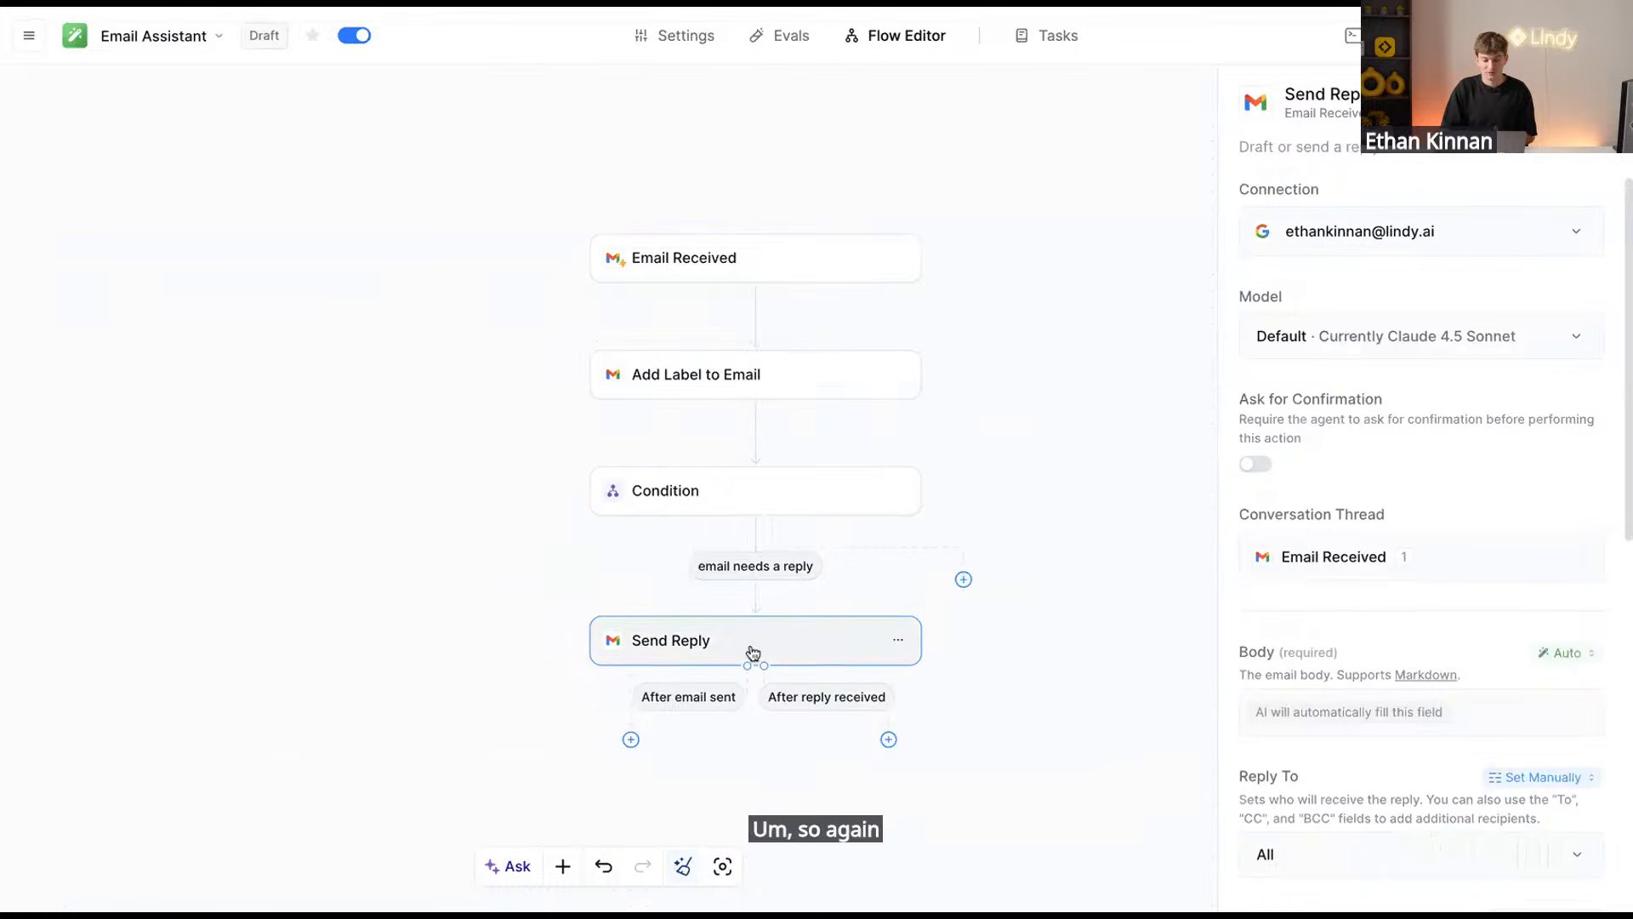
Delete the accidental empty Select Action step inserted above Send Reply
click(755, 598)
click(709, 652)
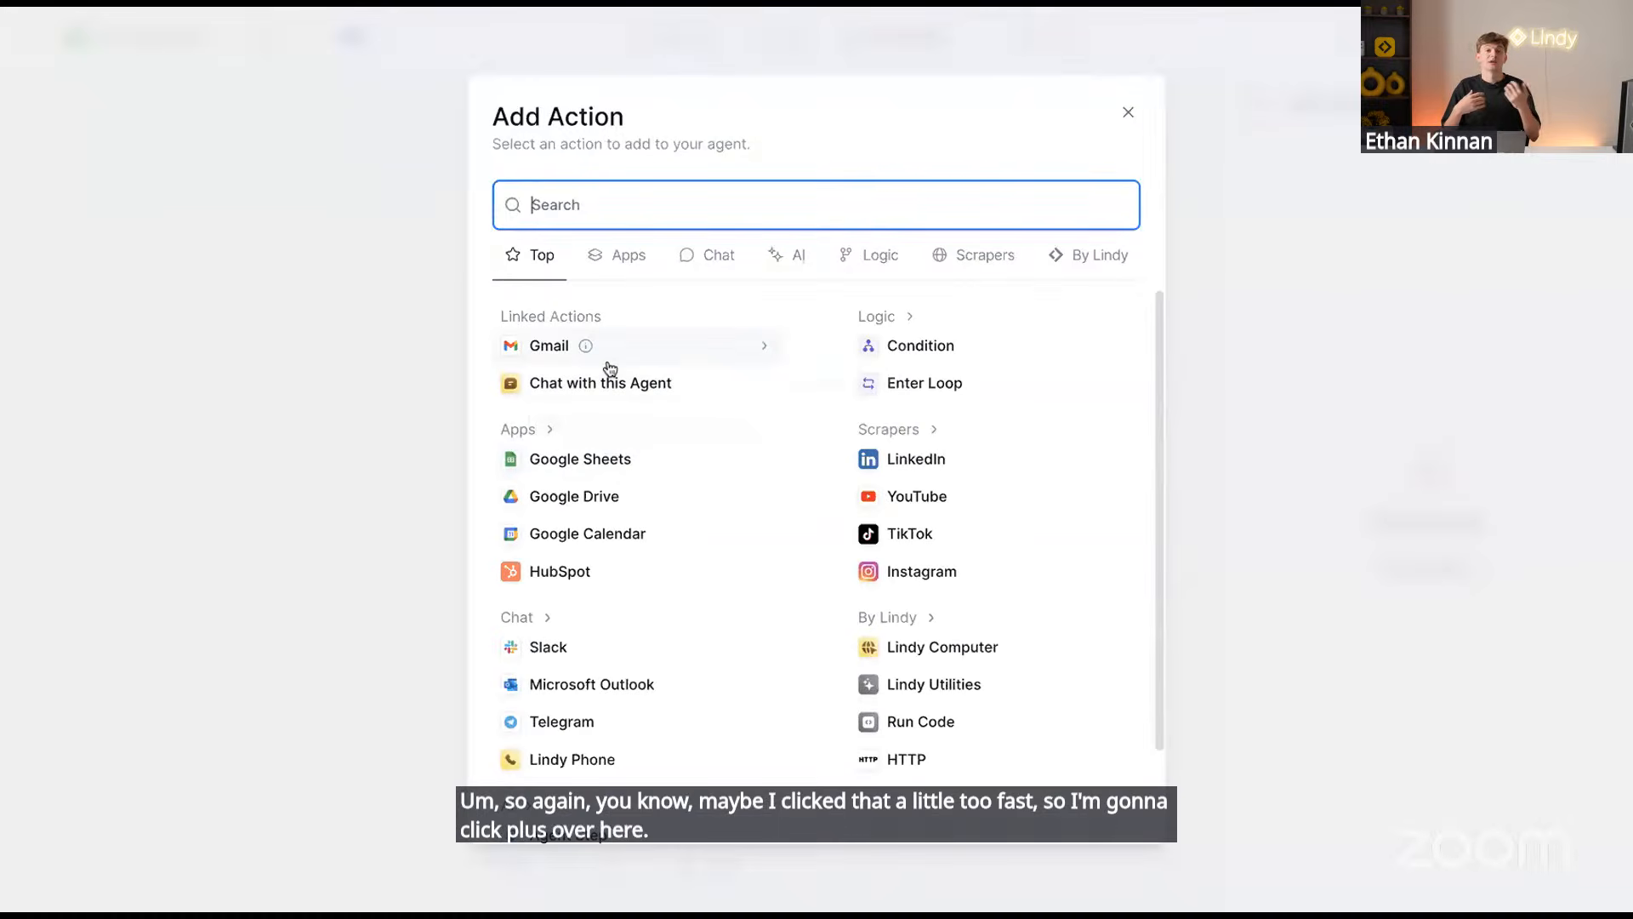
click(621, 362)
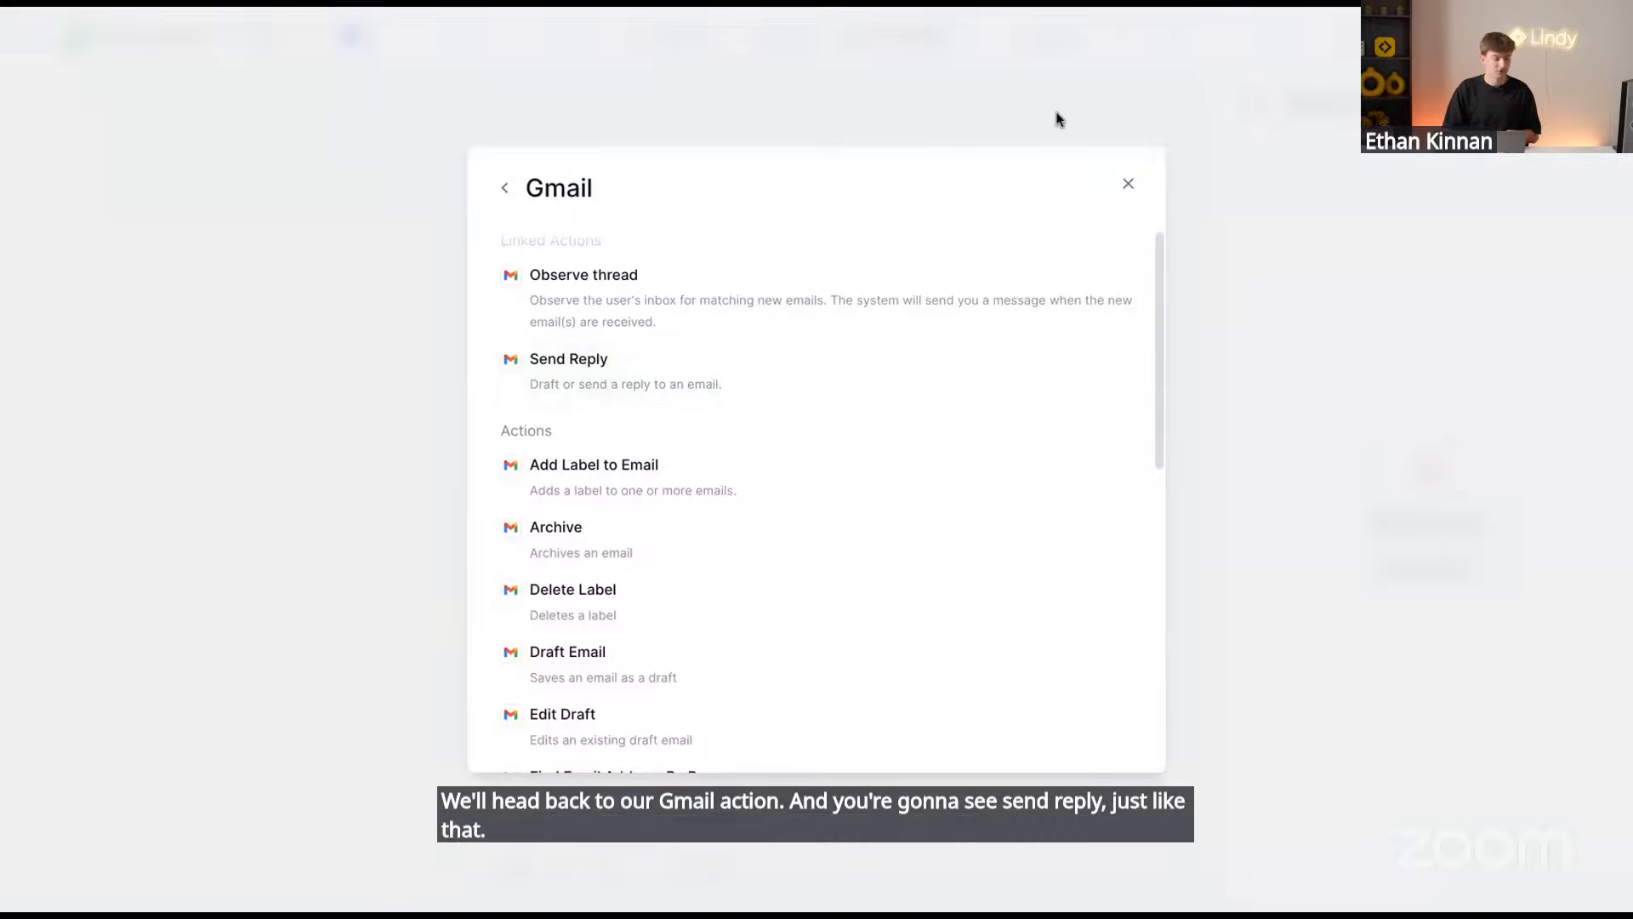
click(1128, 184)
click(896, 626)
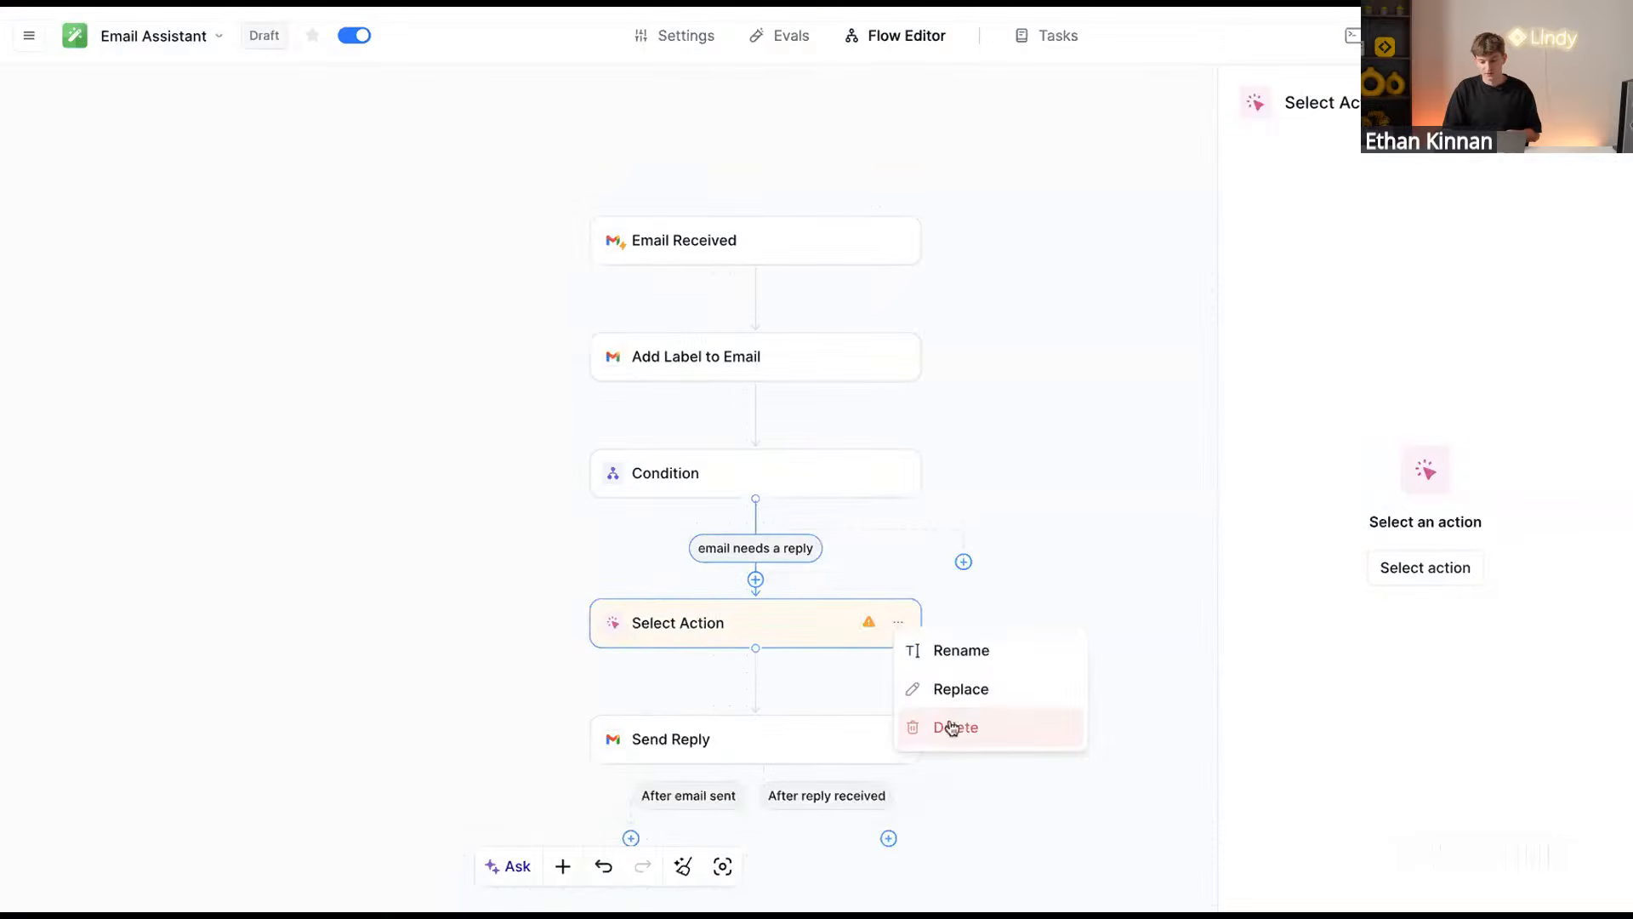
click(944, 725)
click(787, 660)
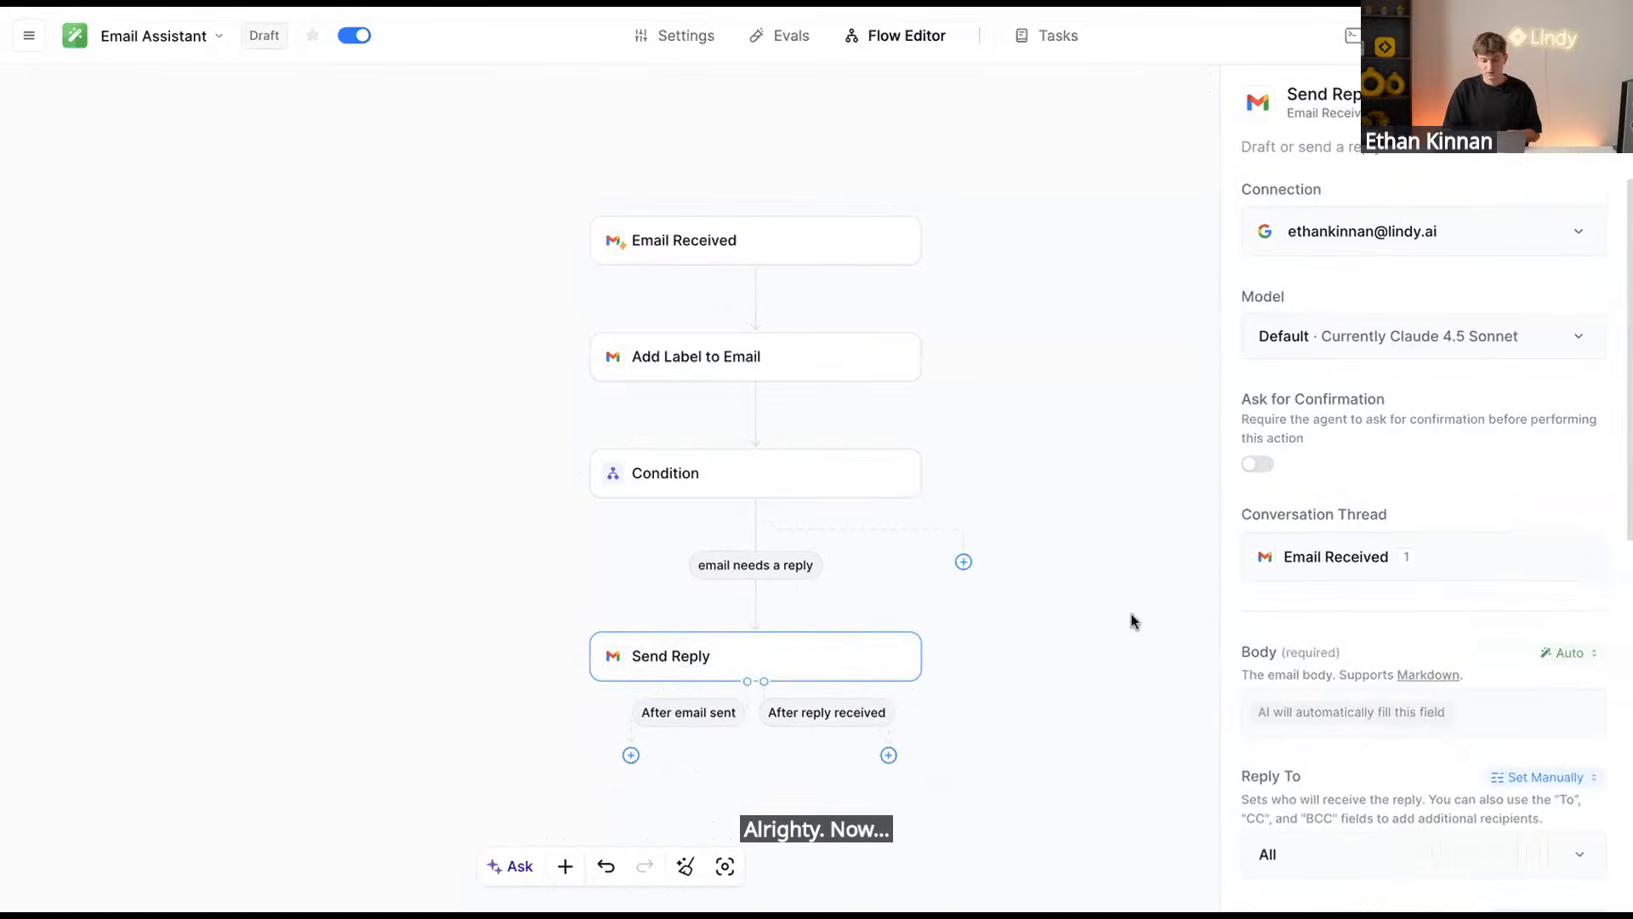
scroll(1429, 625, down, 8)
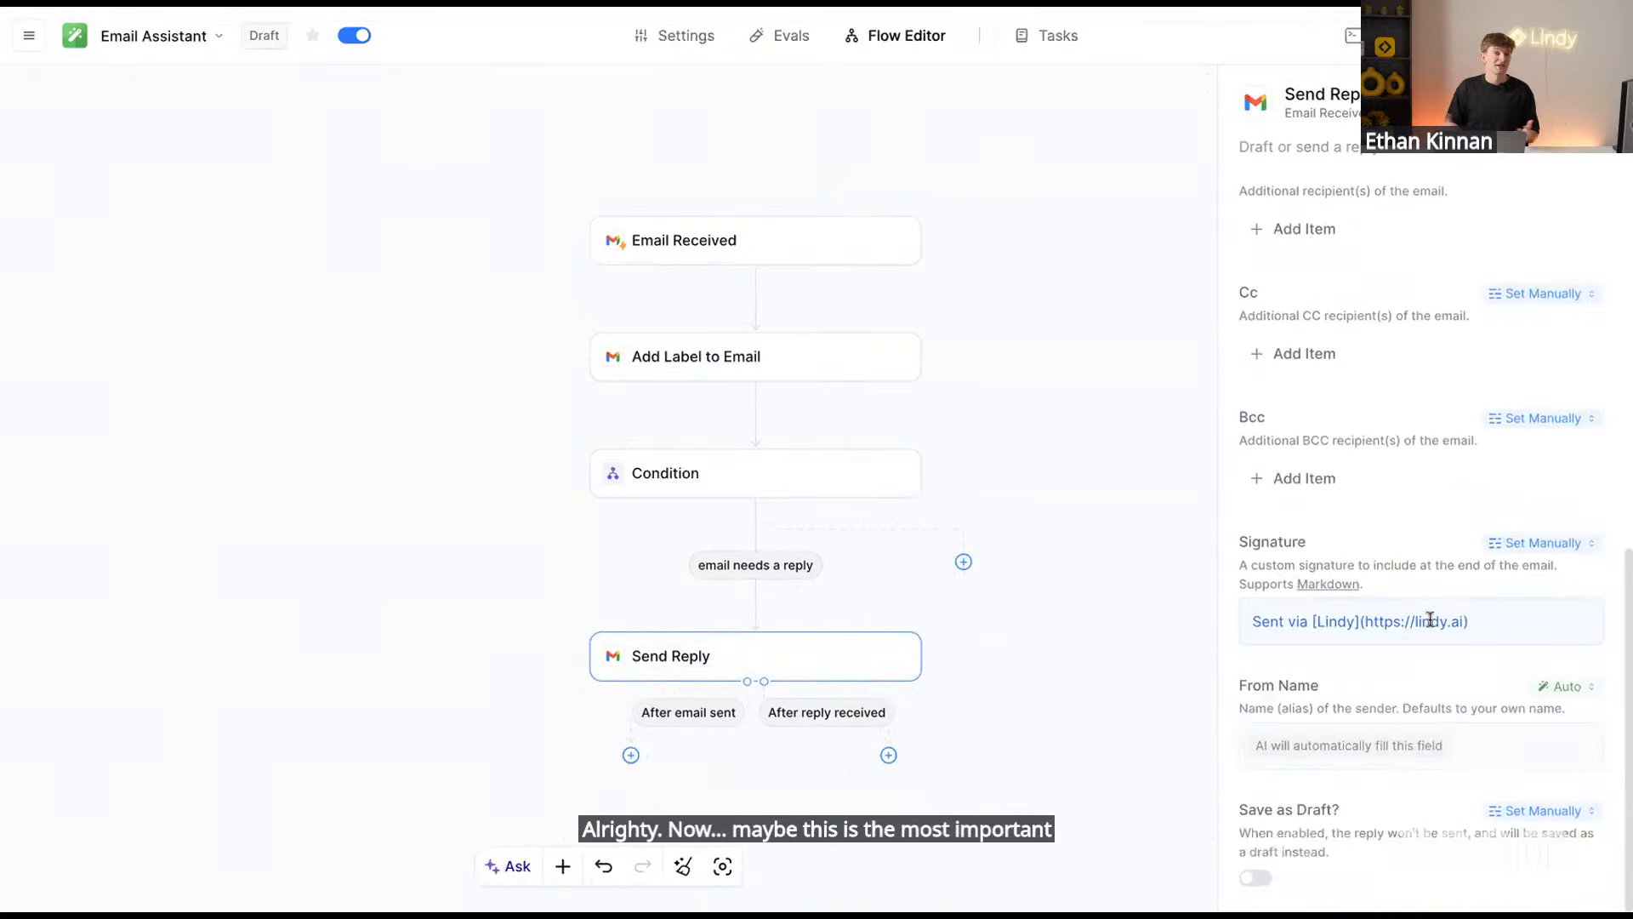
Switch on the Send Reply step's Save as Draft toggle
click(1430, 621)
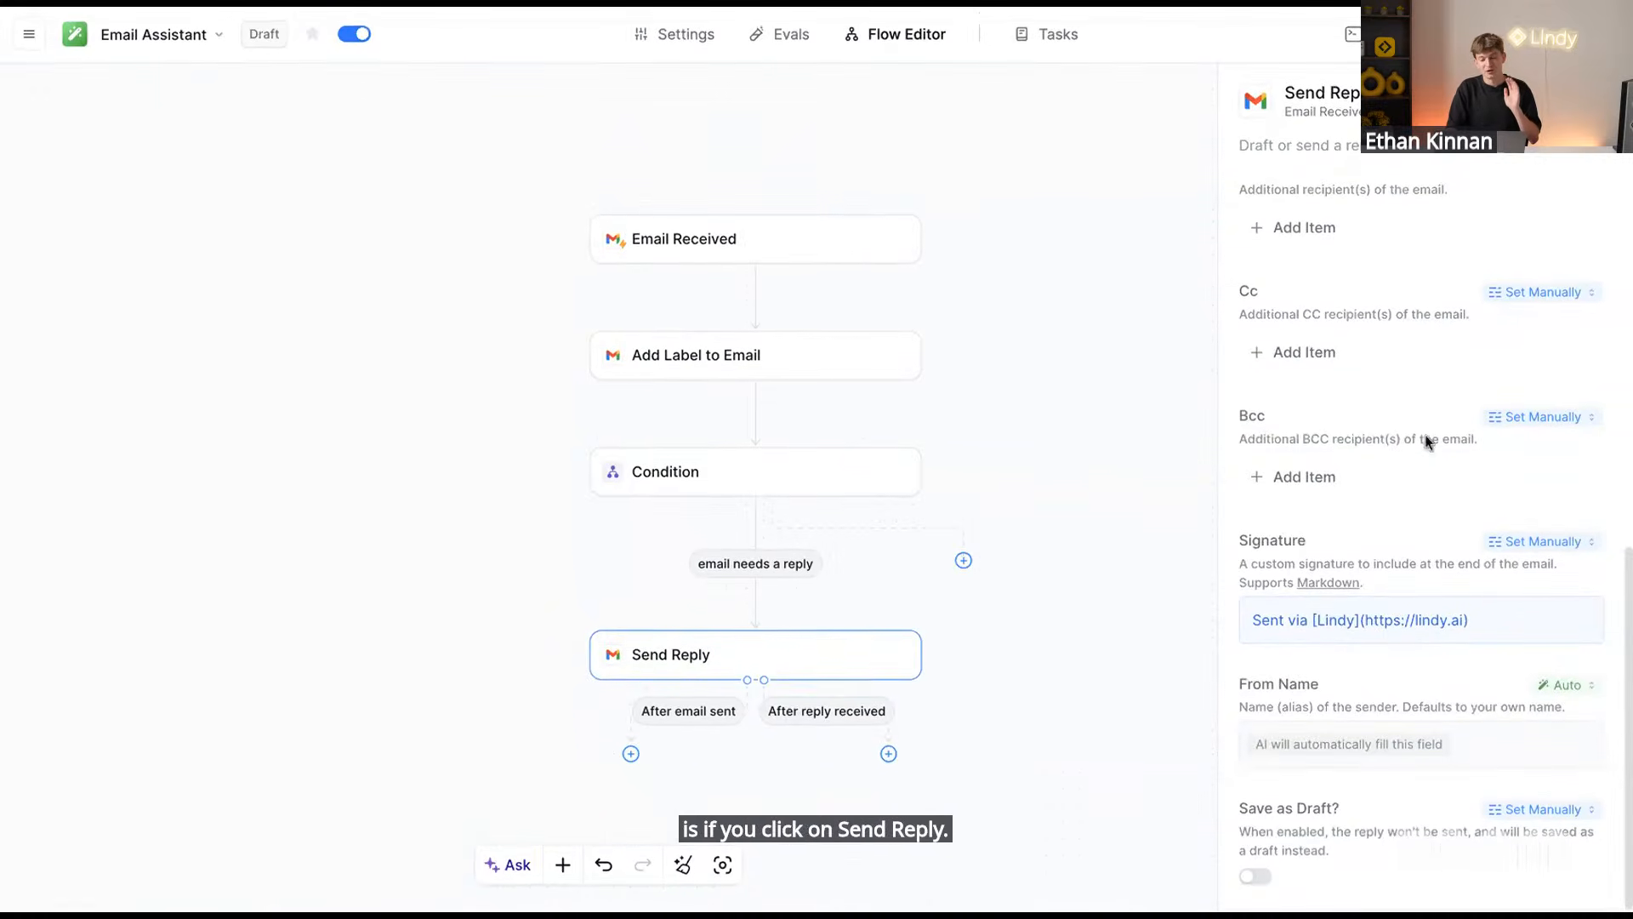
click(1248, 881)
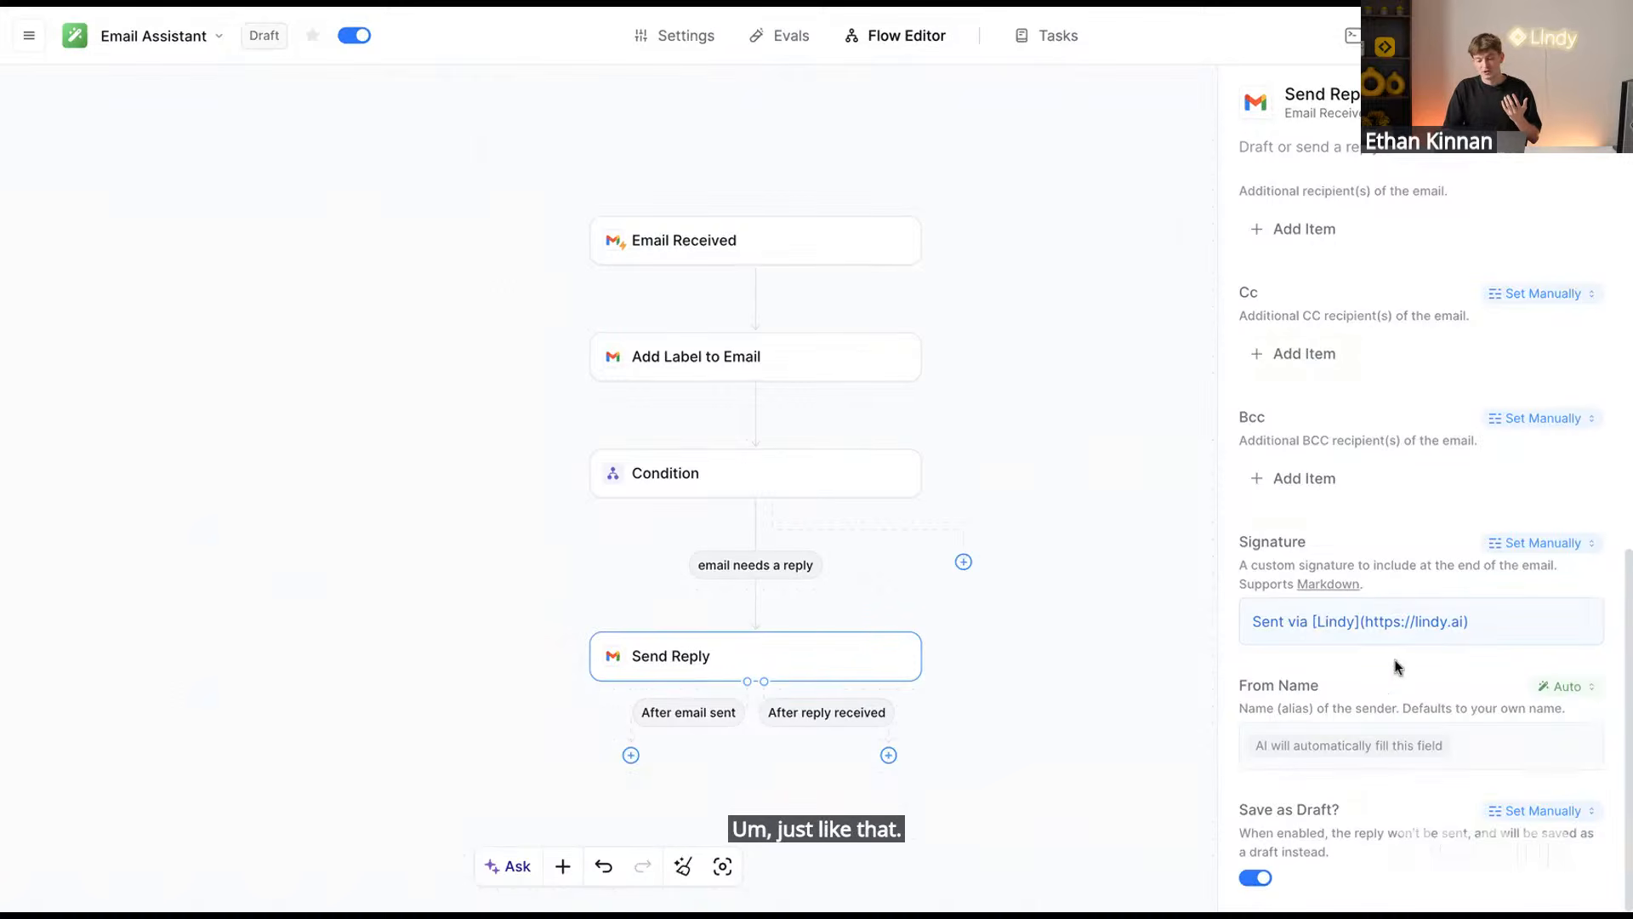
scroll(1396, 666, up, 8)
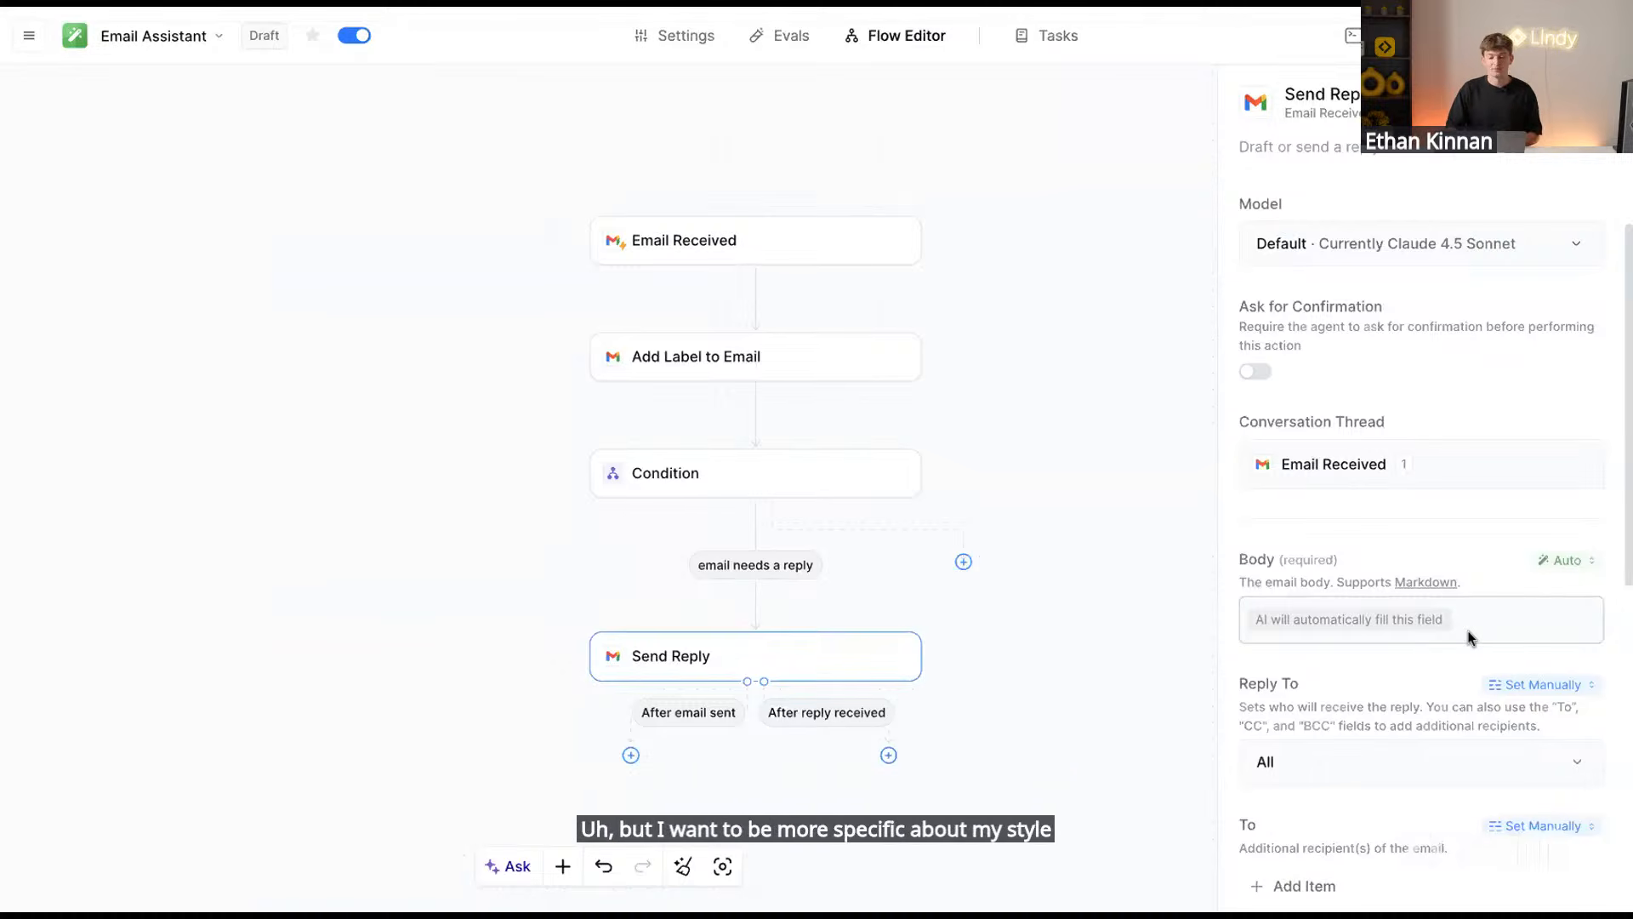
Set the Body to Prompt AI and copy Prompt #3 (Send Reply) from the Notion guide
click(1562, 559)
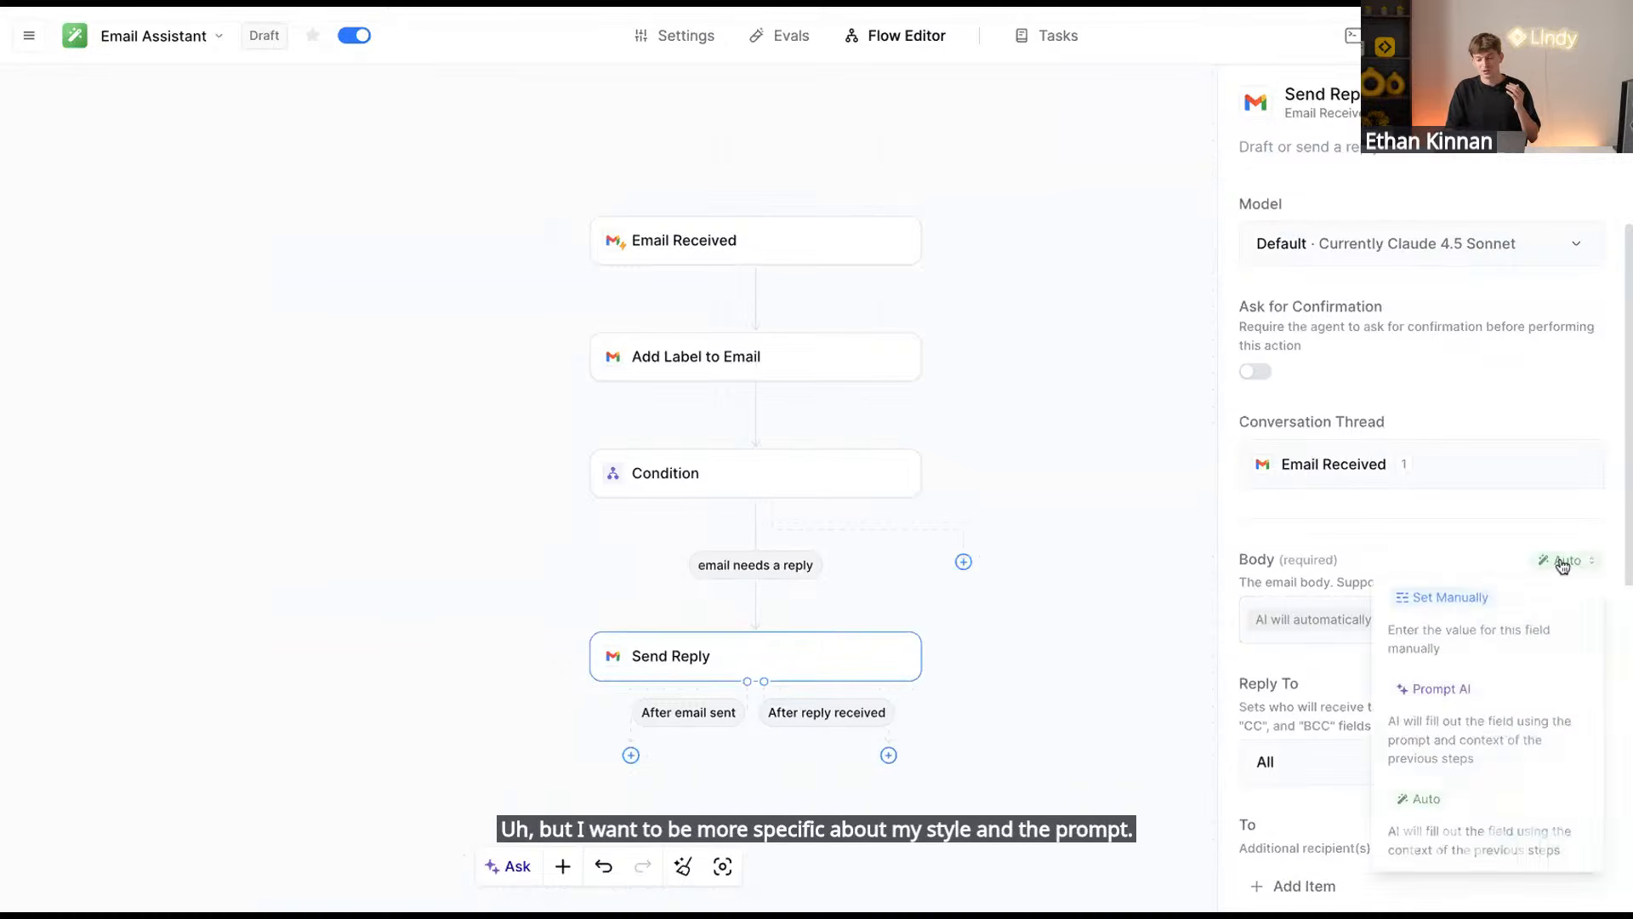
click(1485, 708)
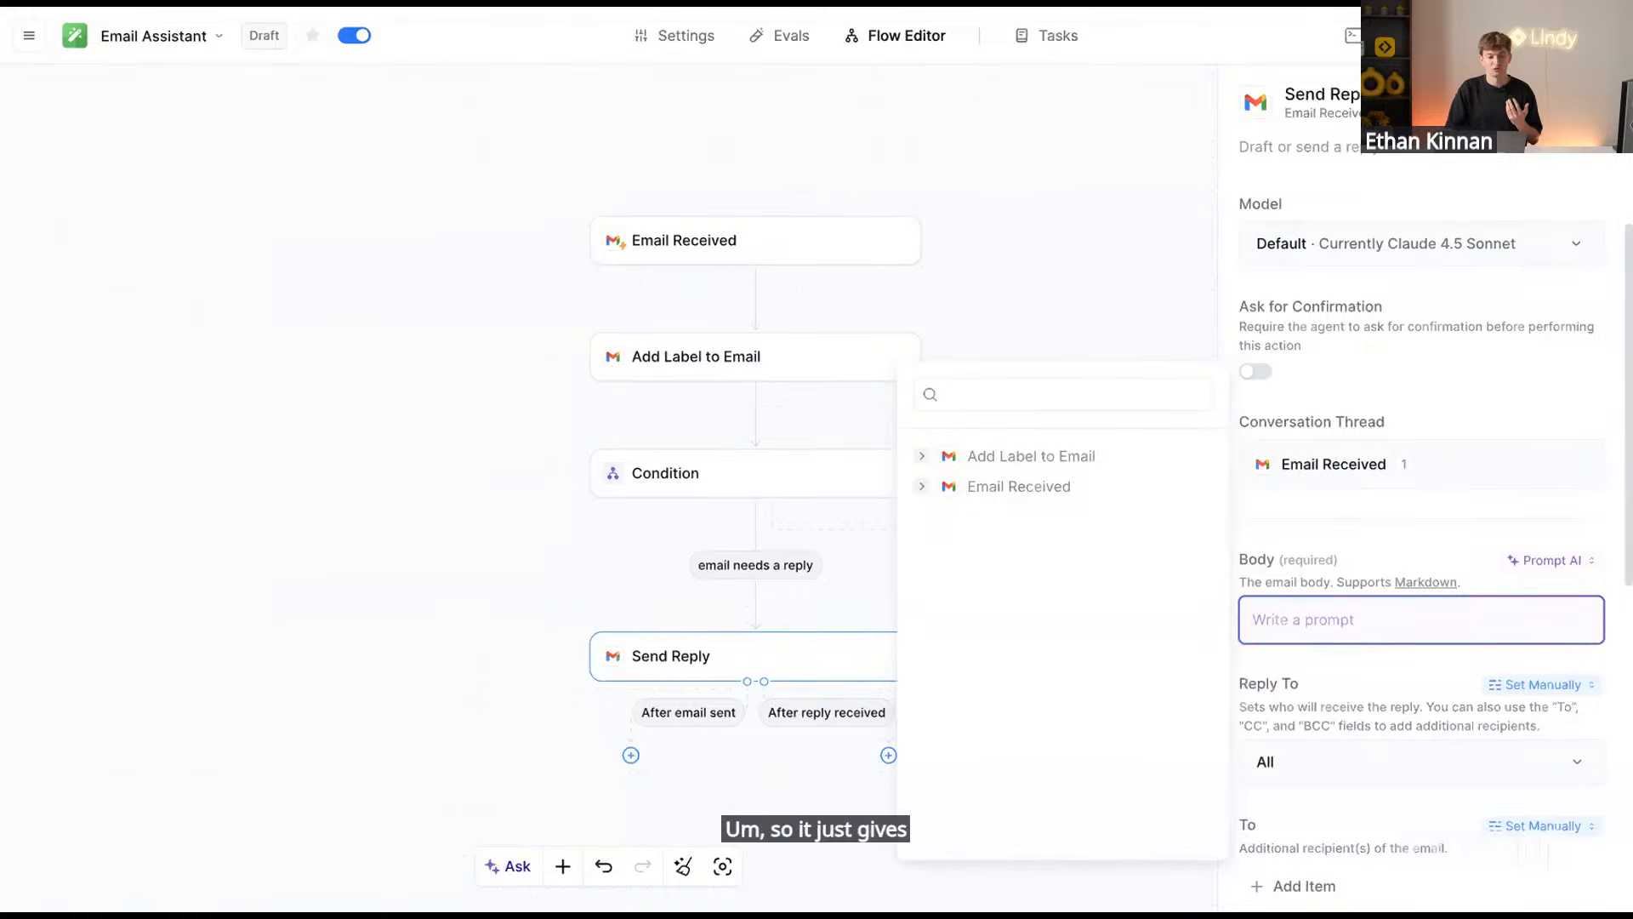
key(ctrl+Tab)
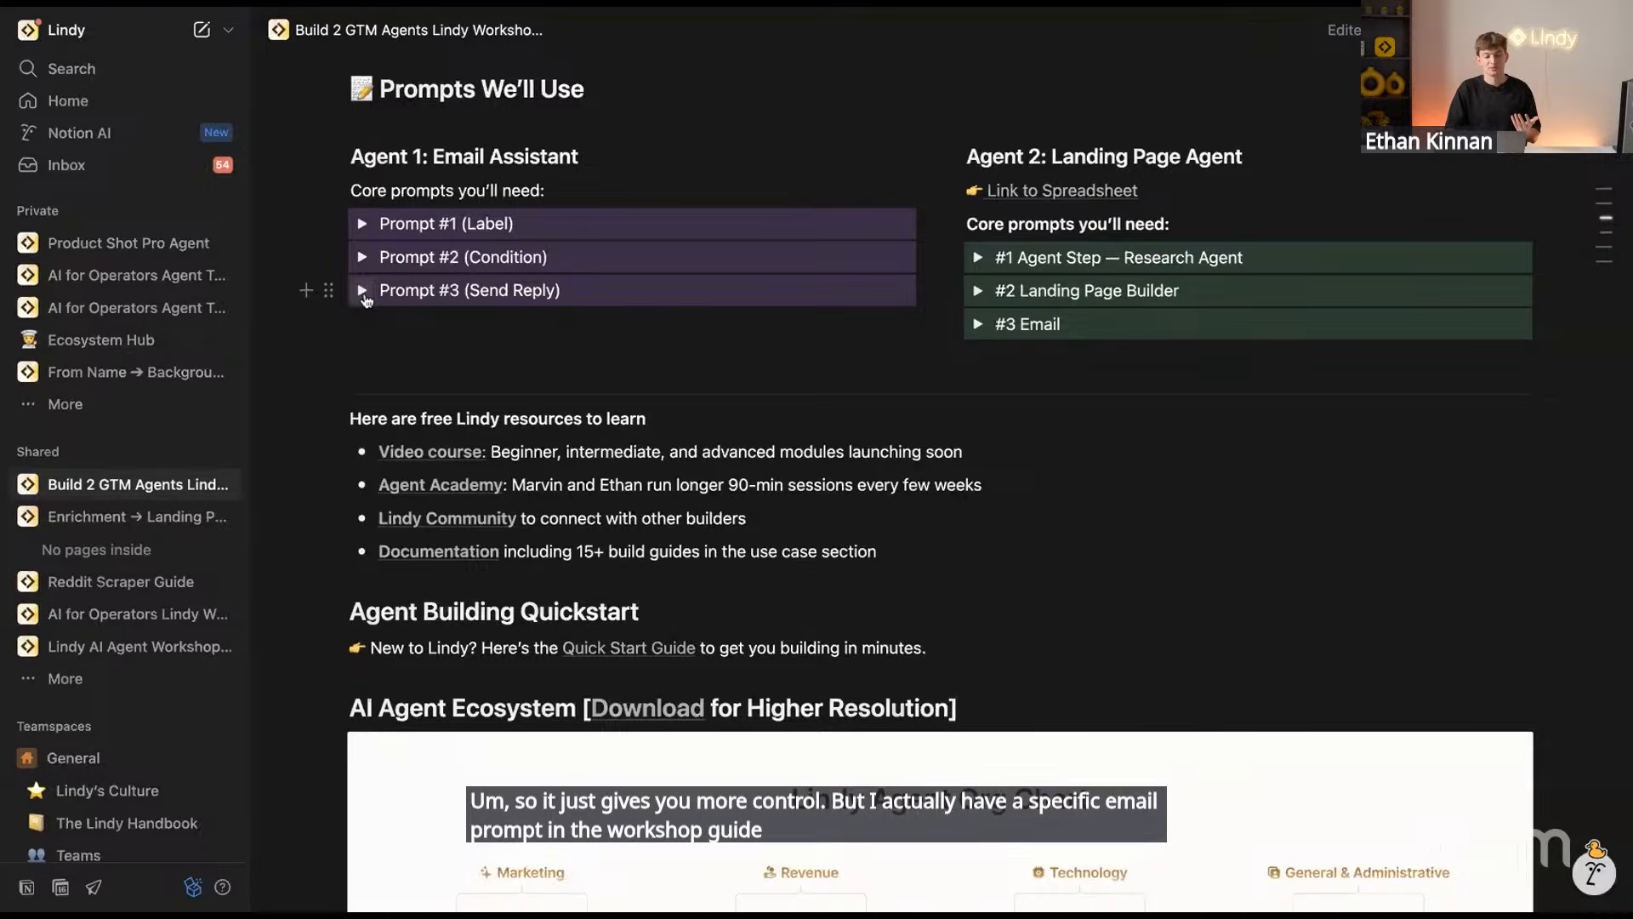
click(364, 293)
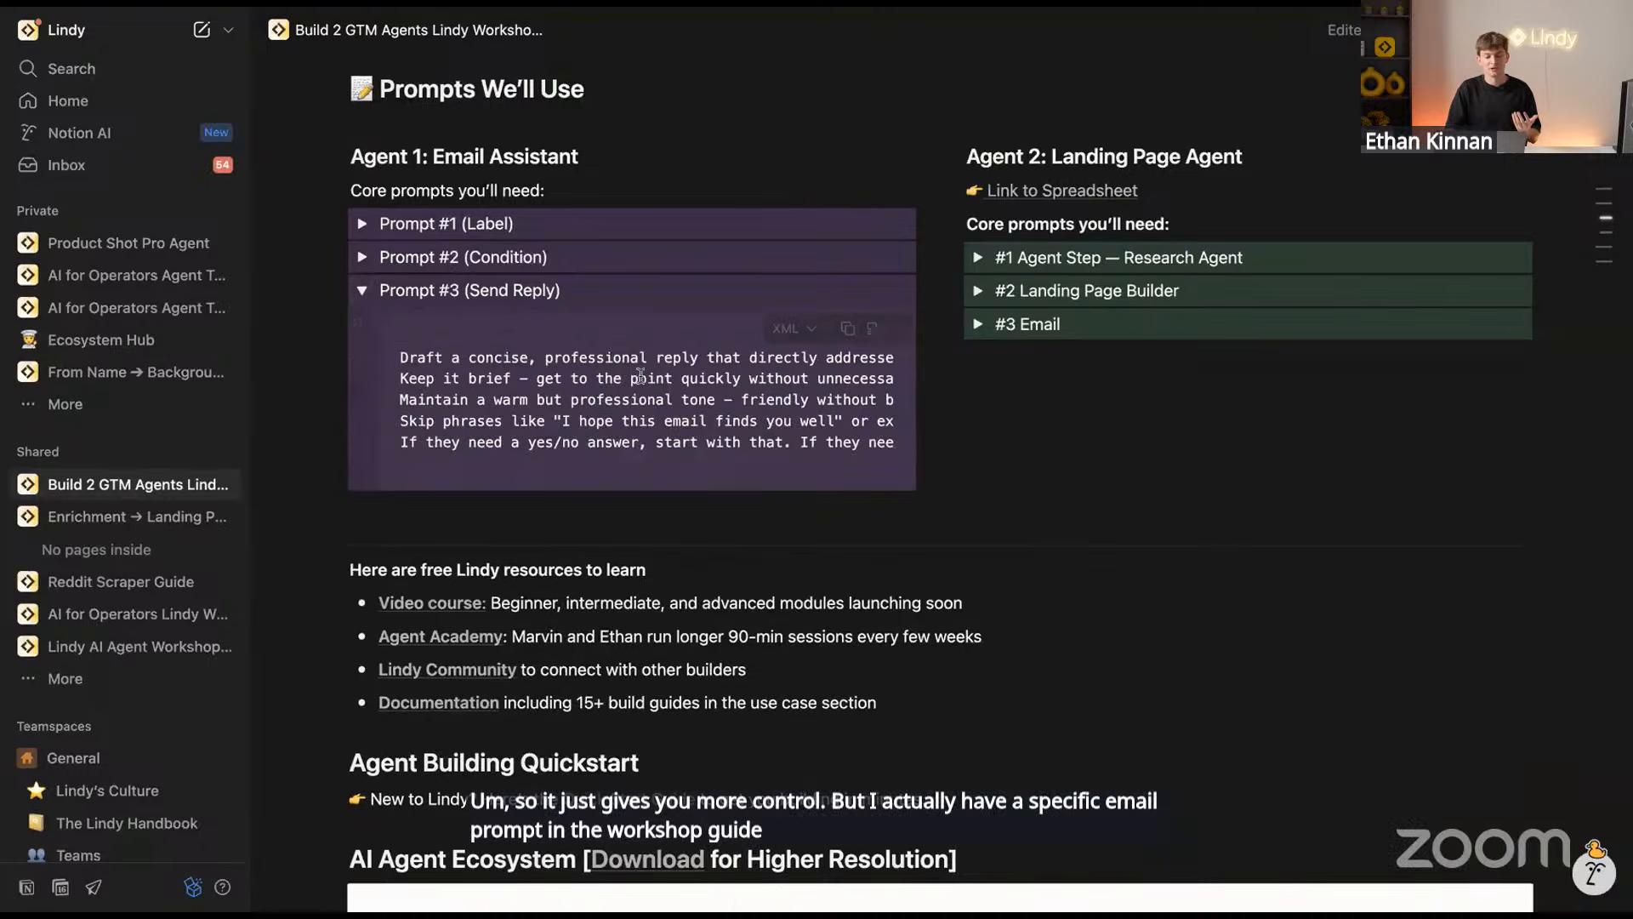
click(847, 329)
Paste the workshop's Send Reply prompt into the Prompt AI Body field
key(ctrl+Tab)
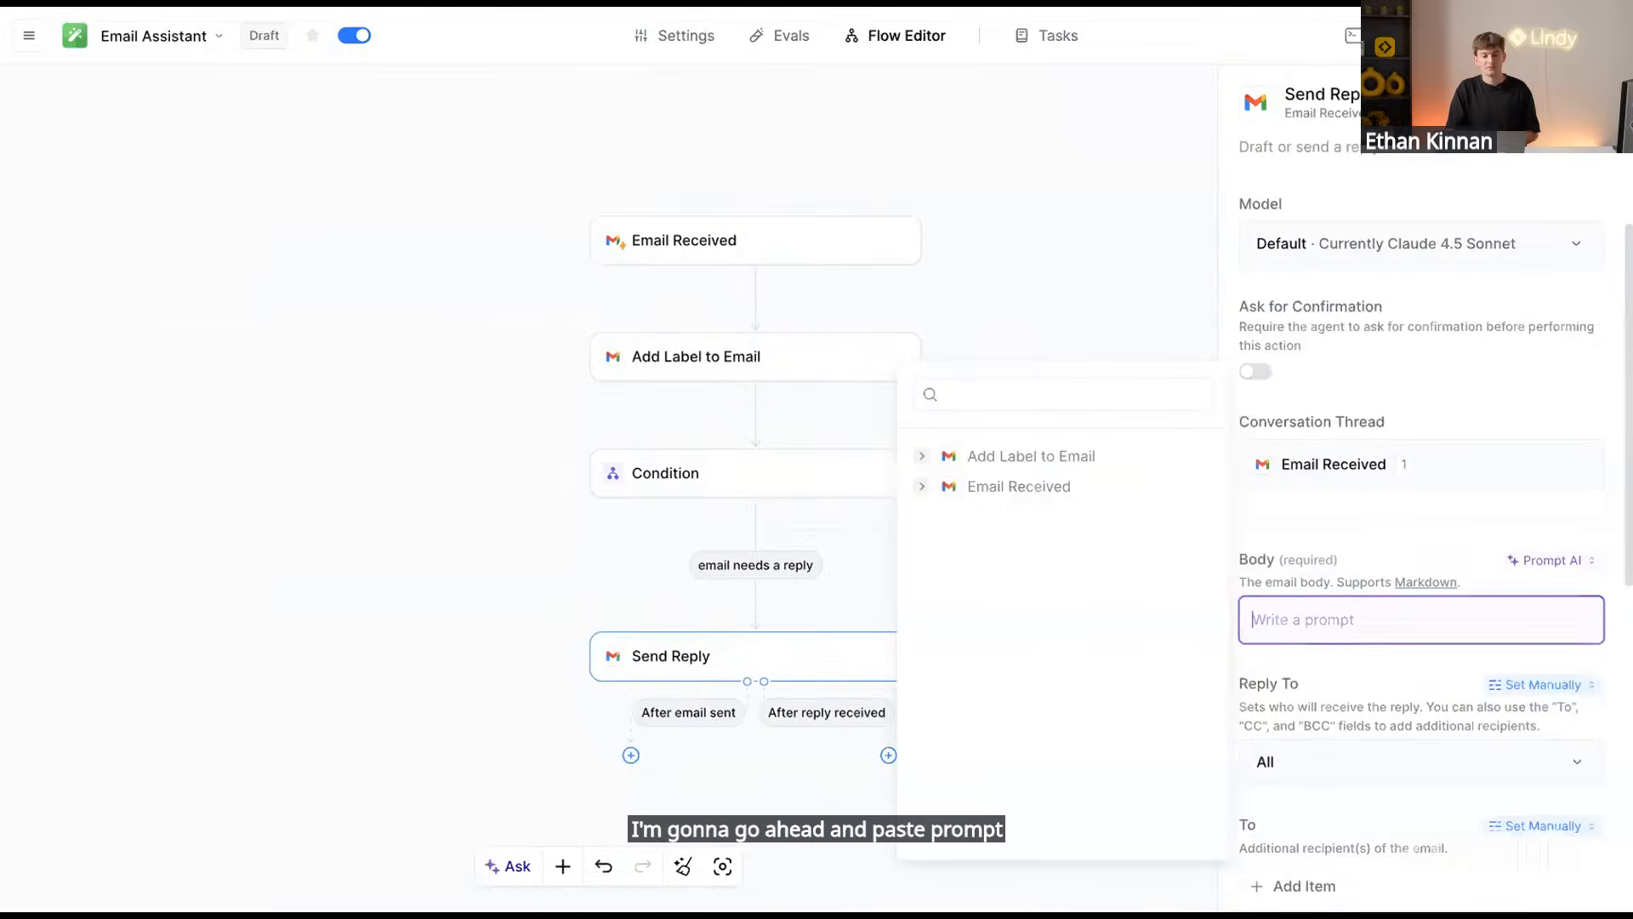
key(ctrl+v)
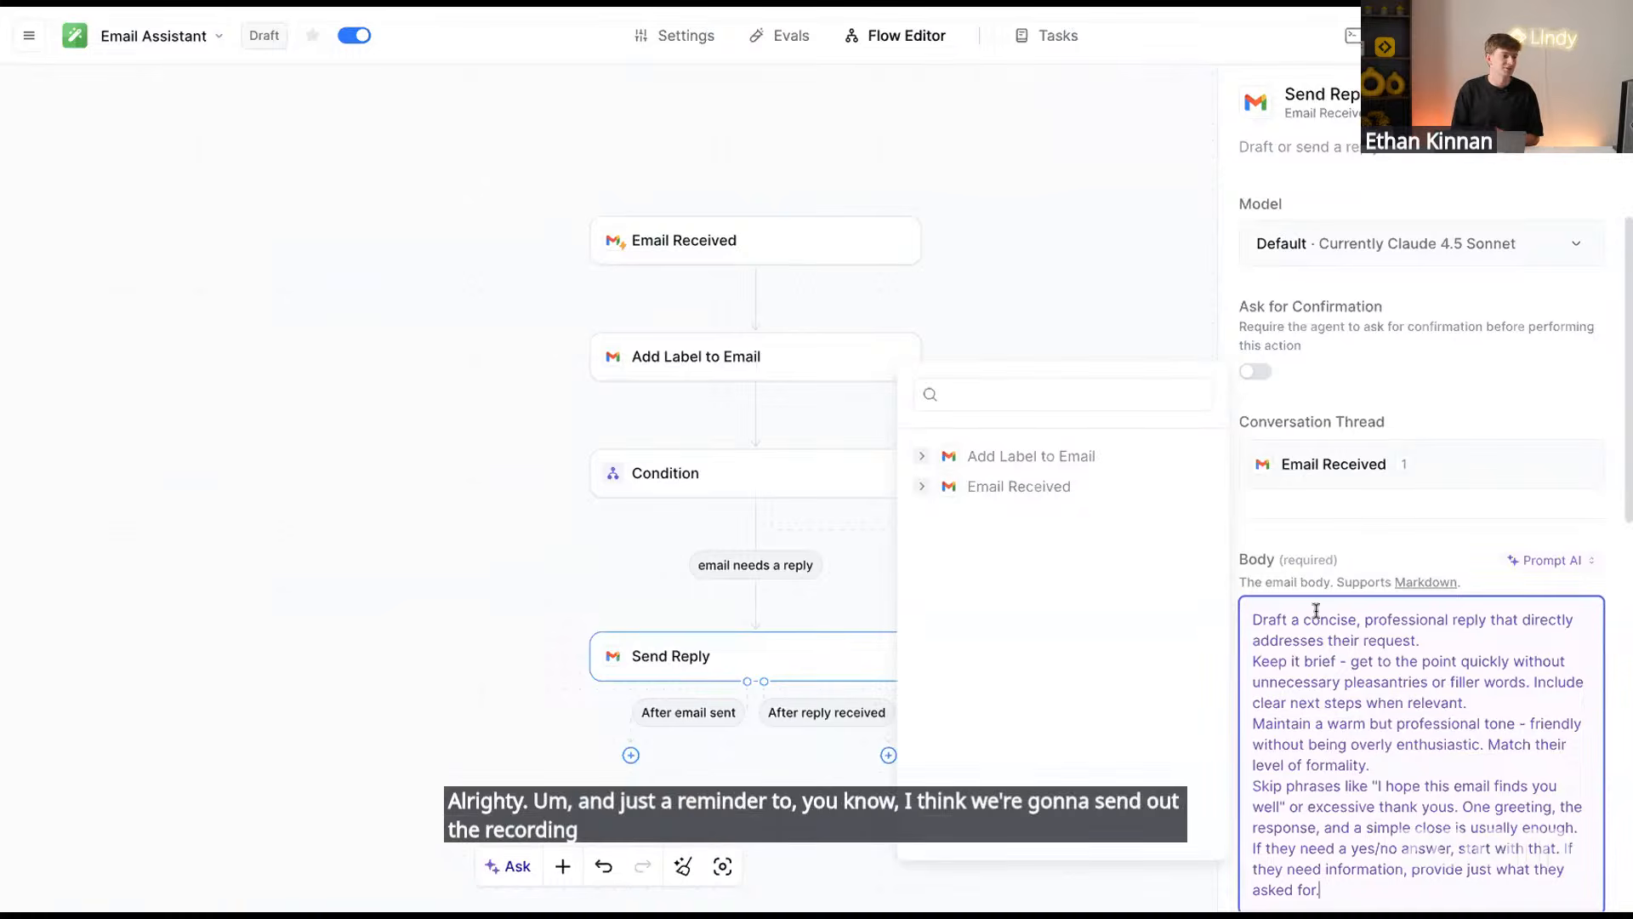
click(1334, 520)
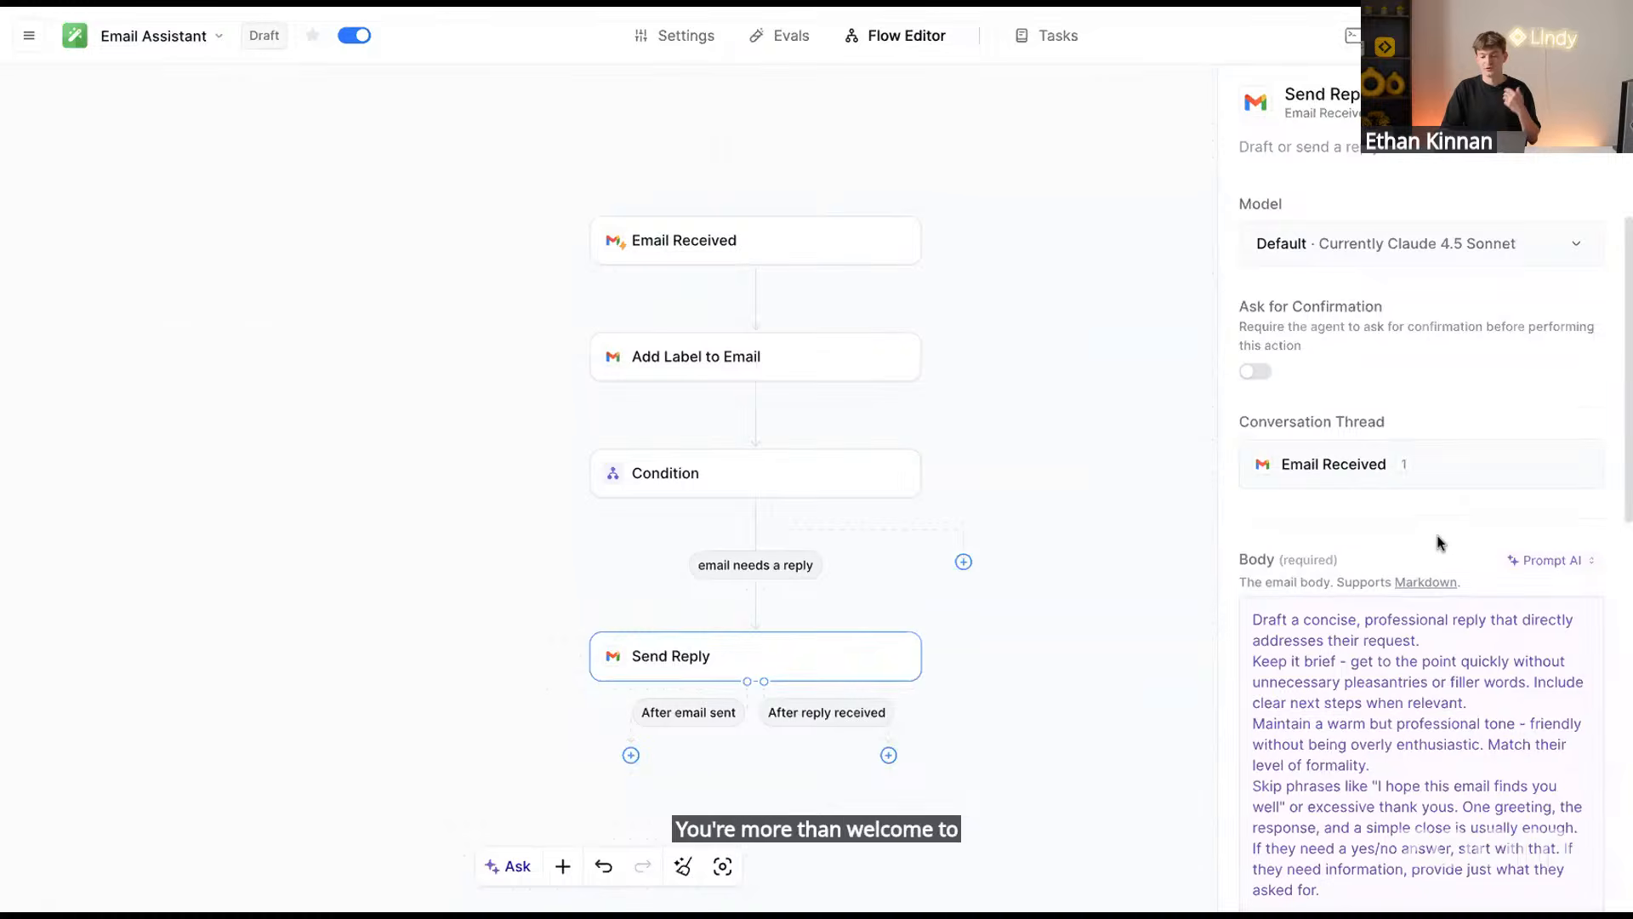
scroll(1436, 536, down, 5)
scroll(1436, 520, up, 3)
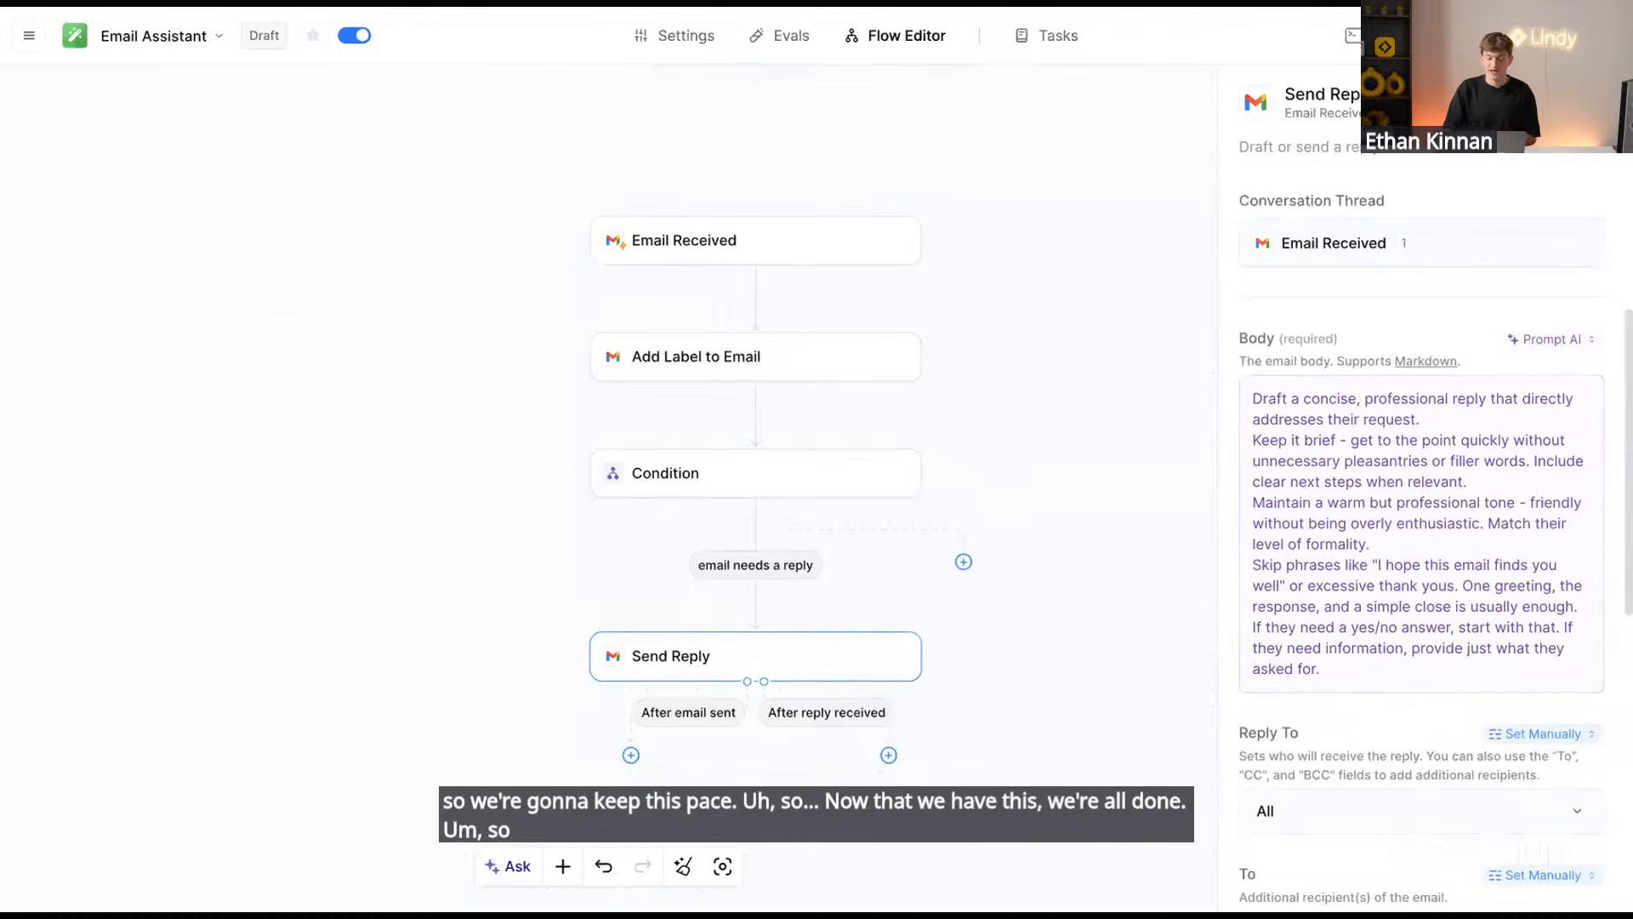
Save the Email Assistant agent with Ctrl+S, clearing its Draft badge
key(ctrl+s)
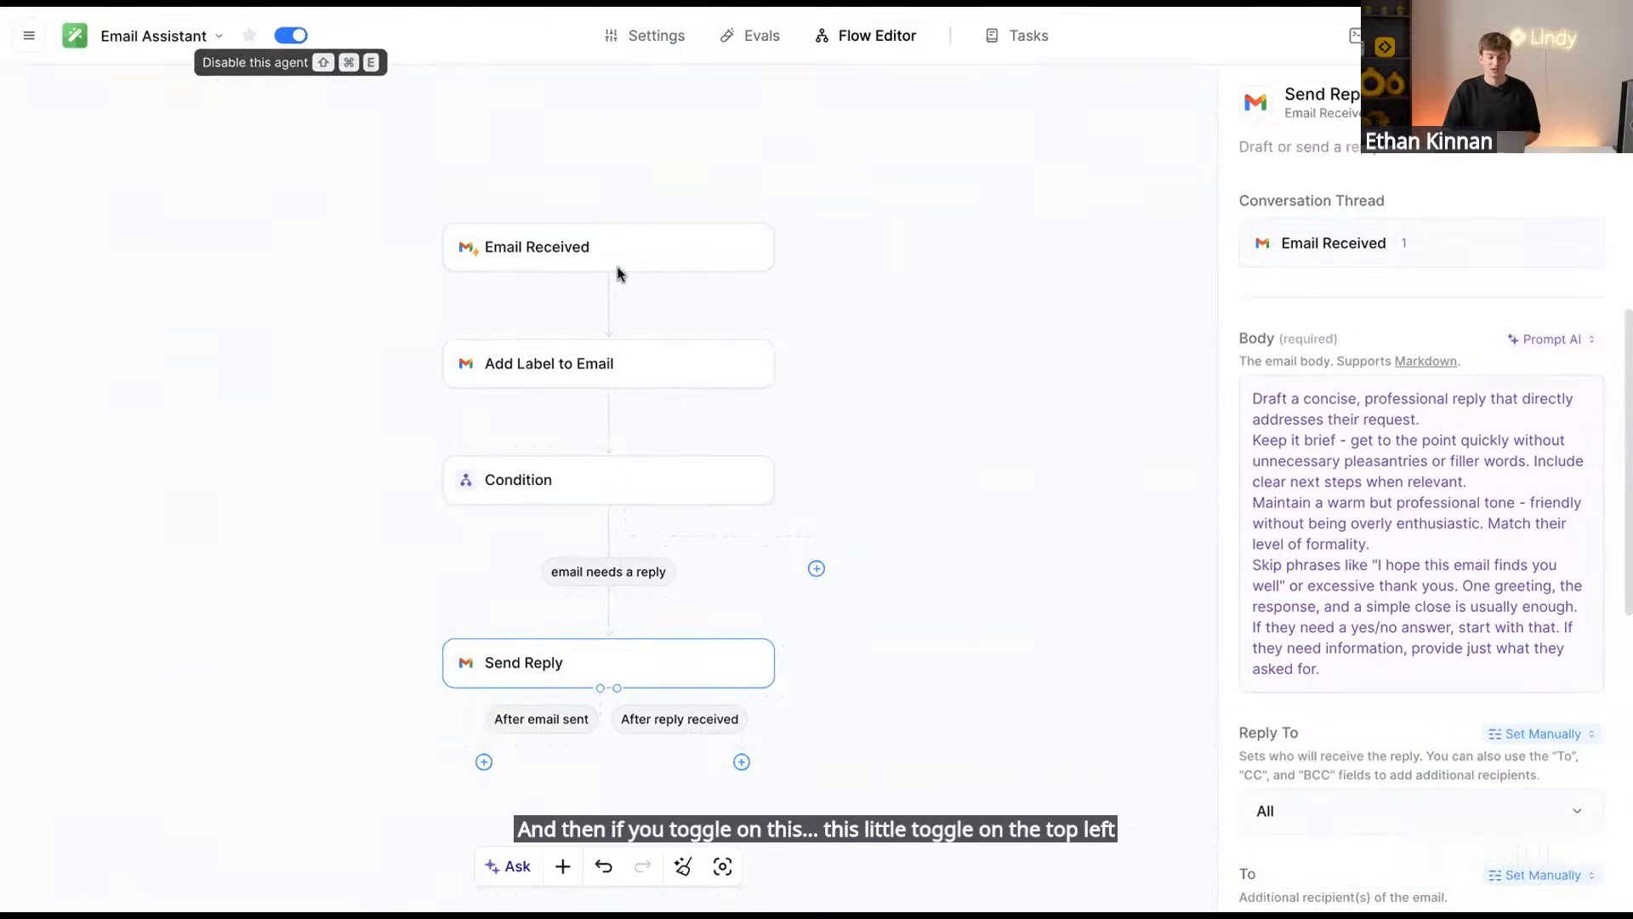
scroll(872, 551, up, 1)
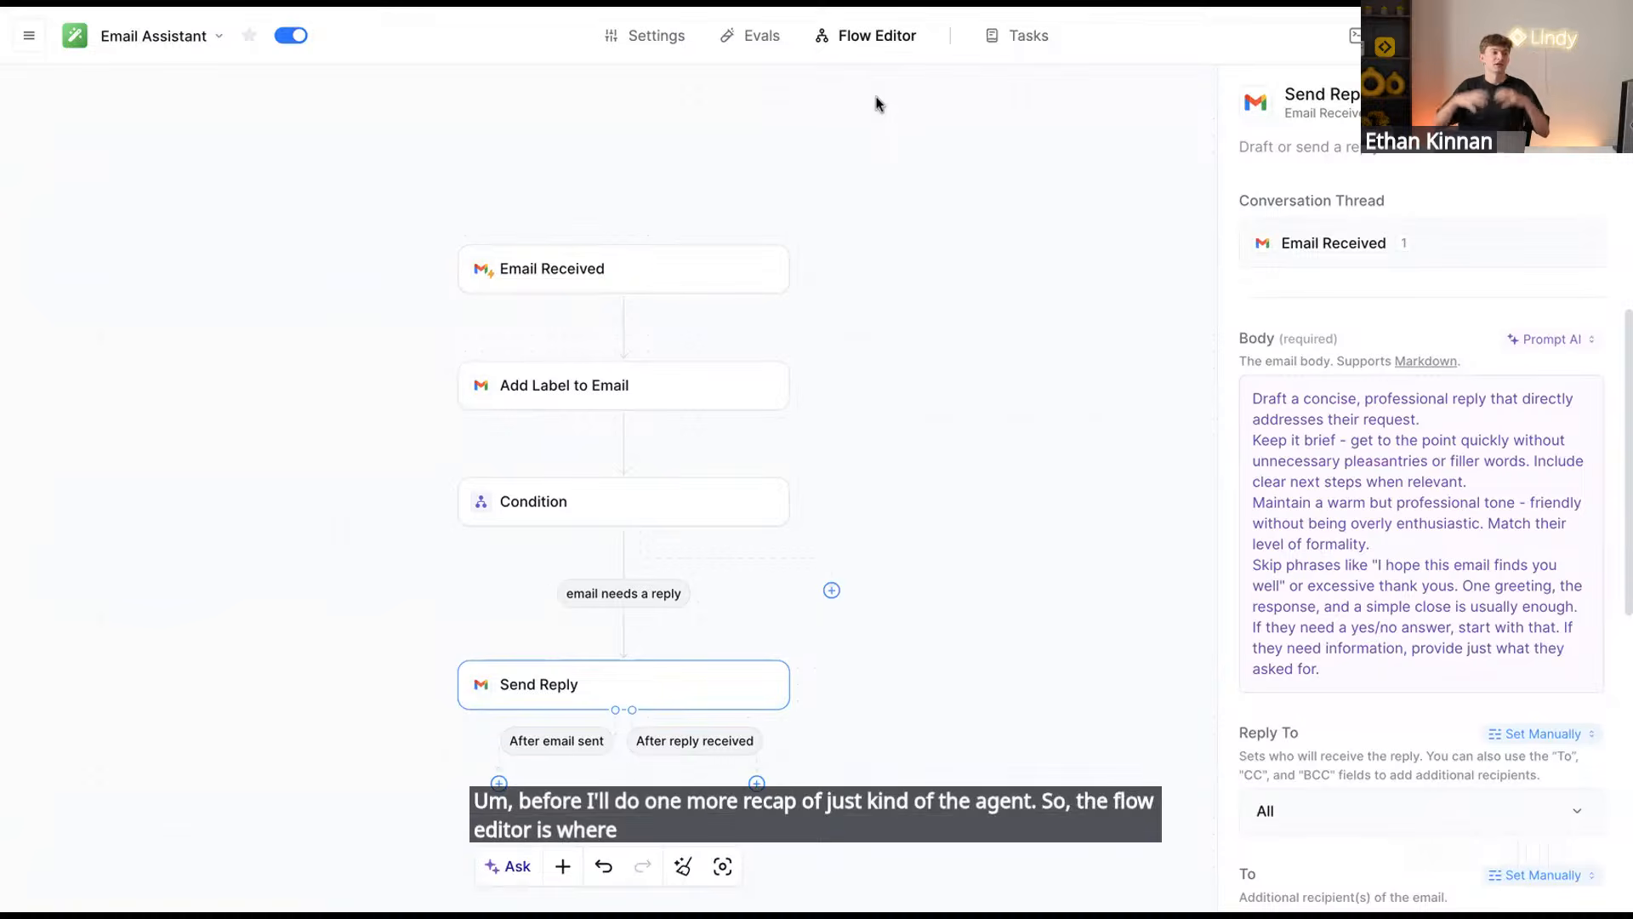
Refresh the Tasks tab and open the Agent Academy Invitation Response task run
click(1030, 36)
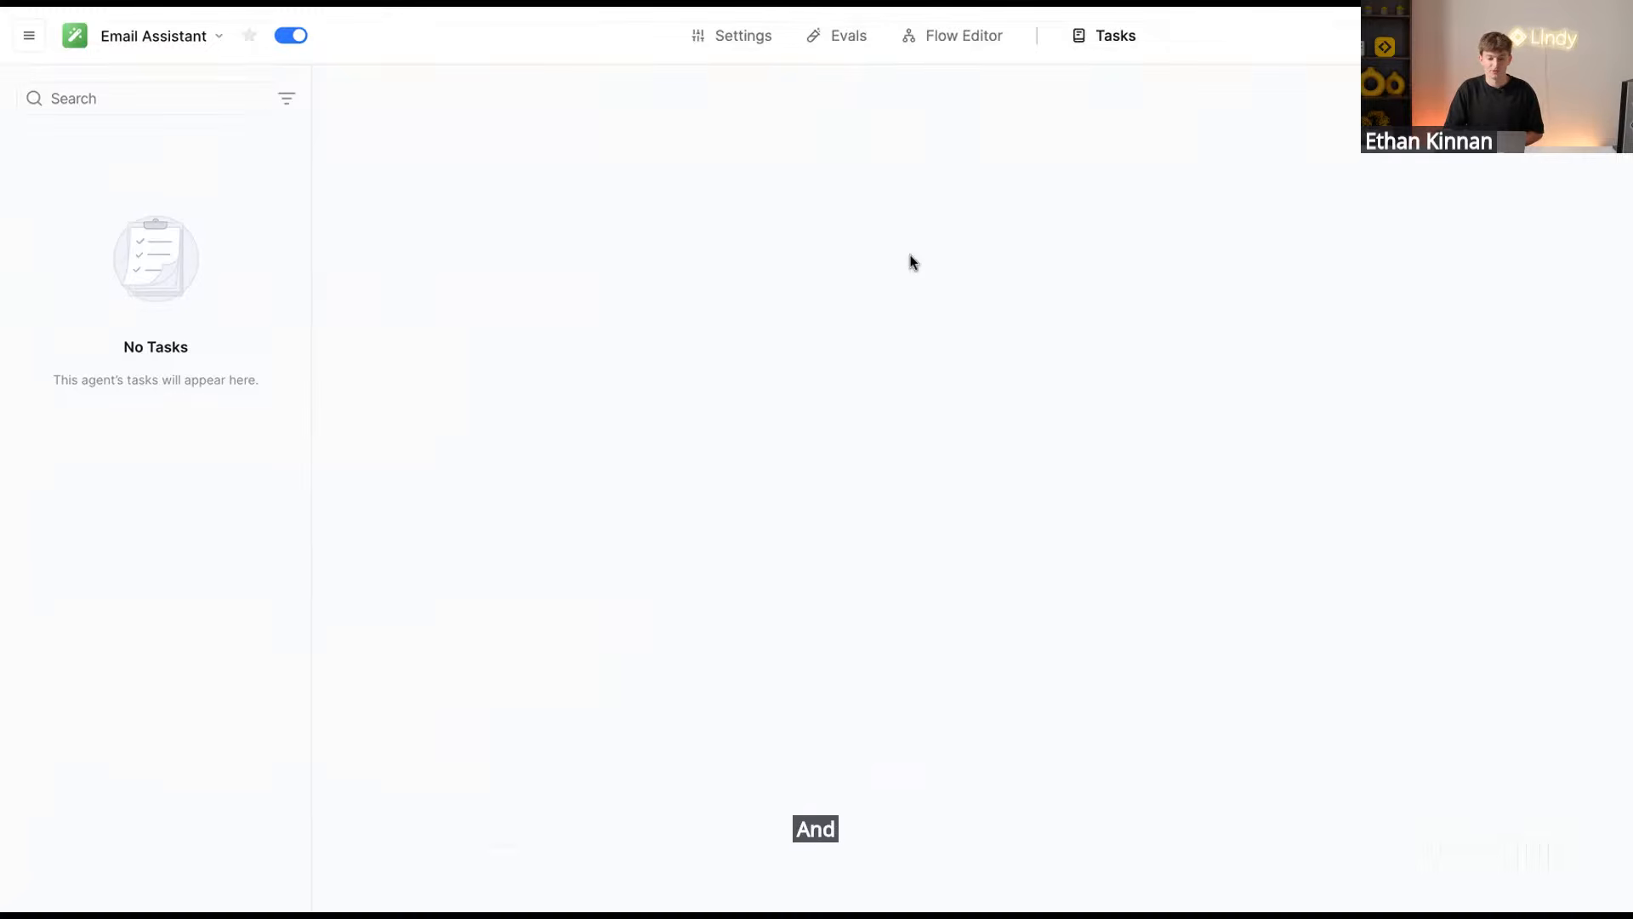
click(944, 37)
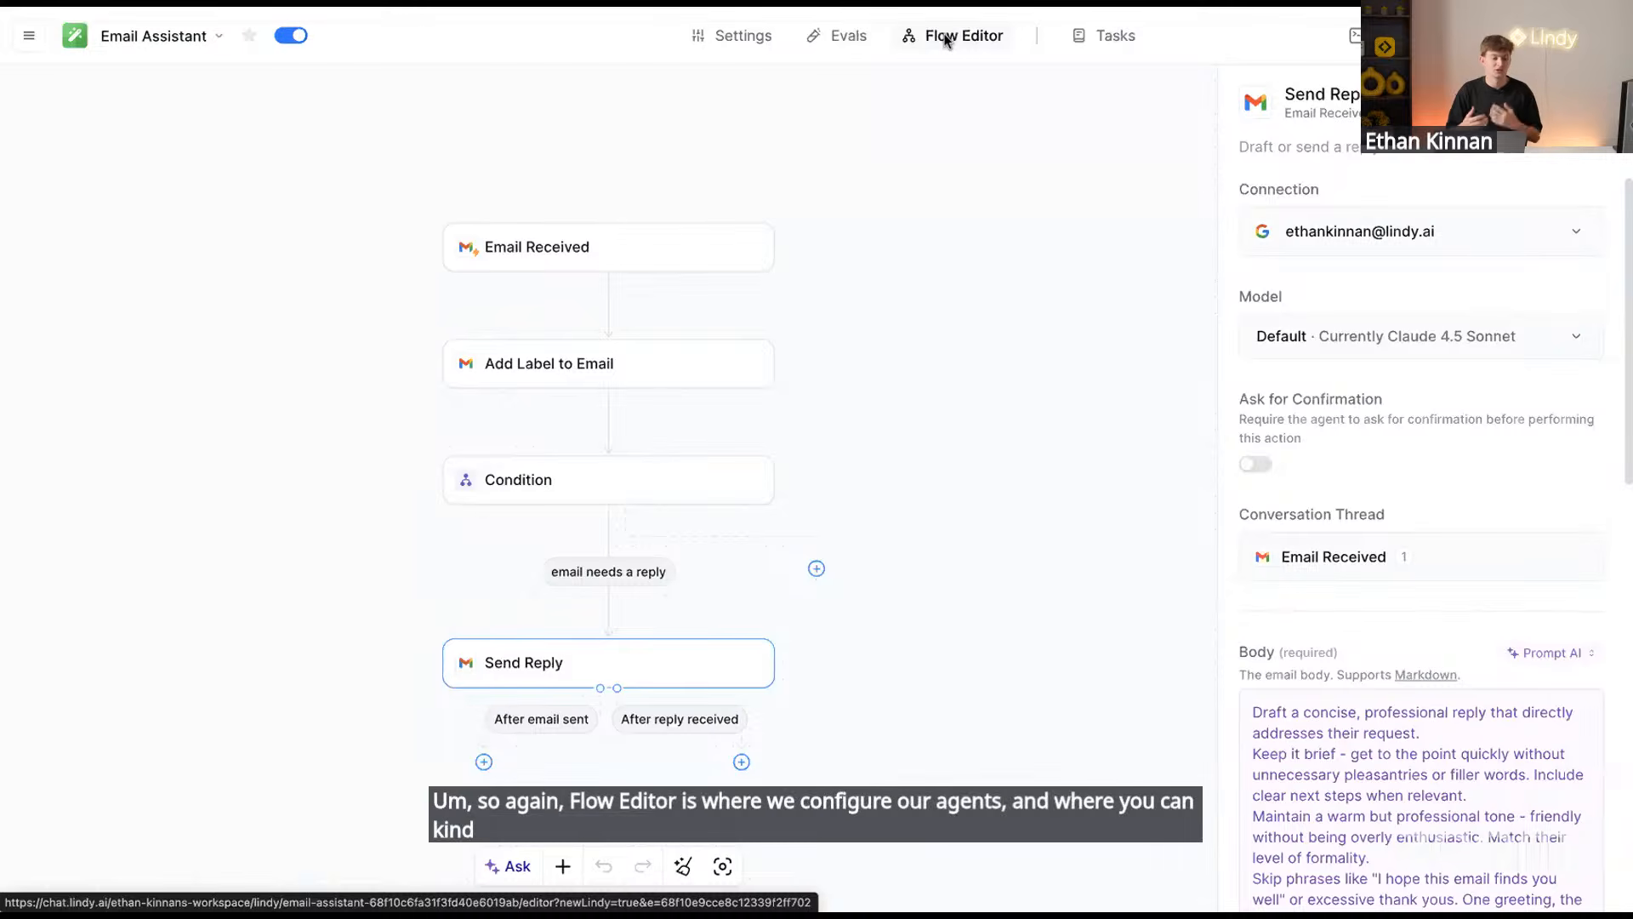
click(1117, 49)
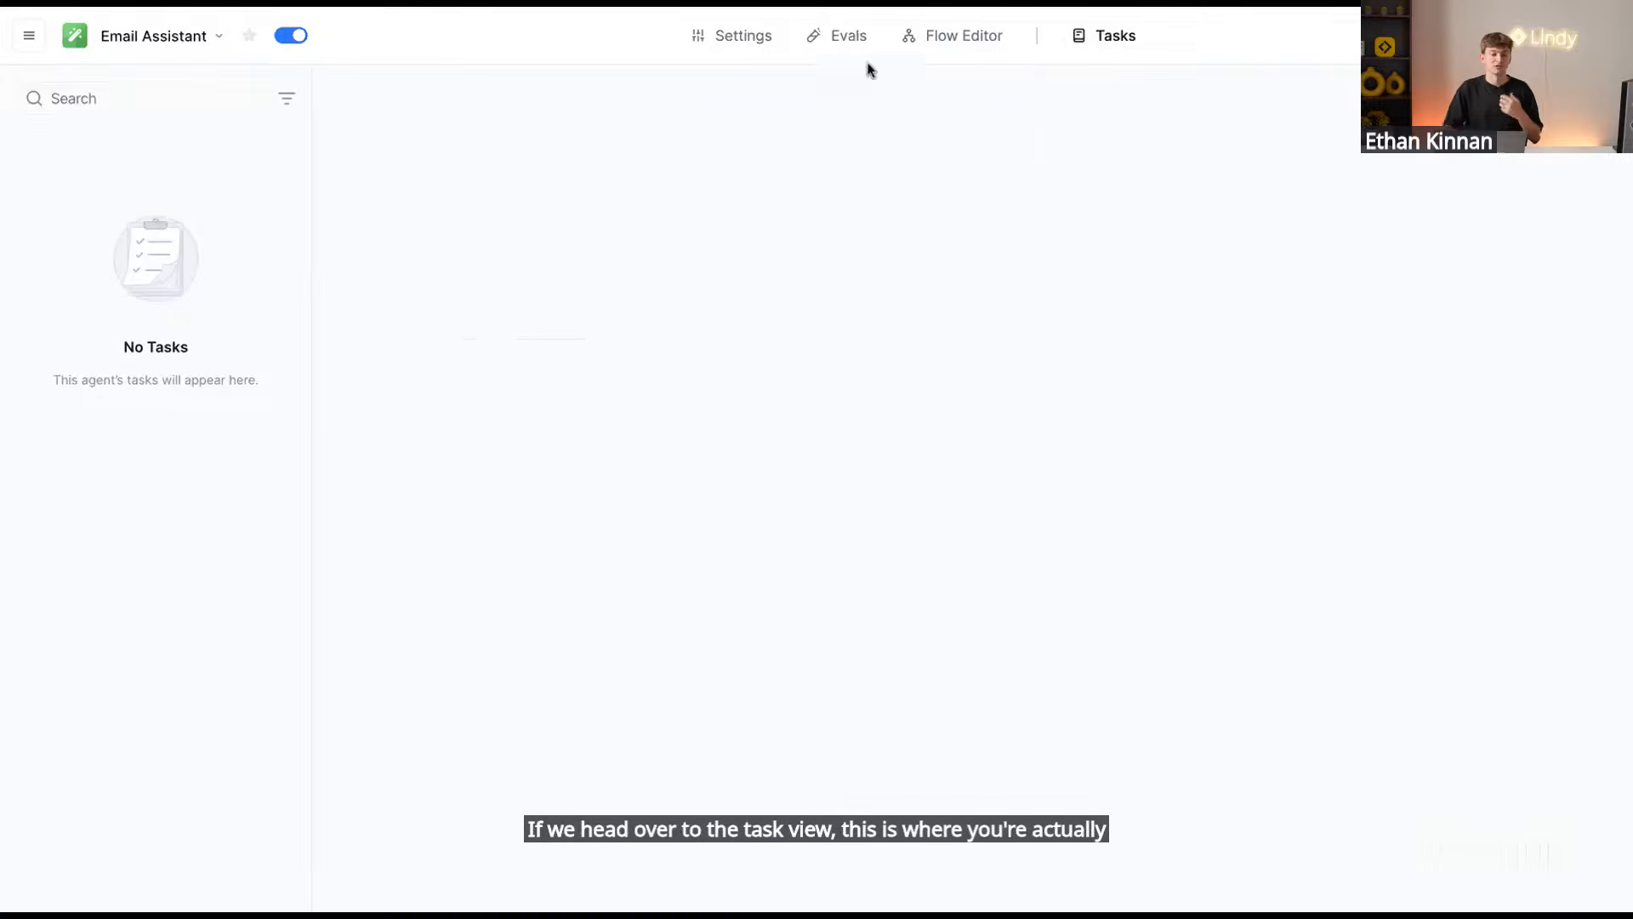
click(80, 8)
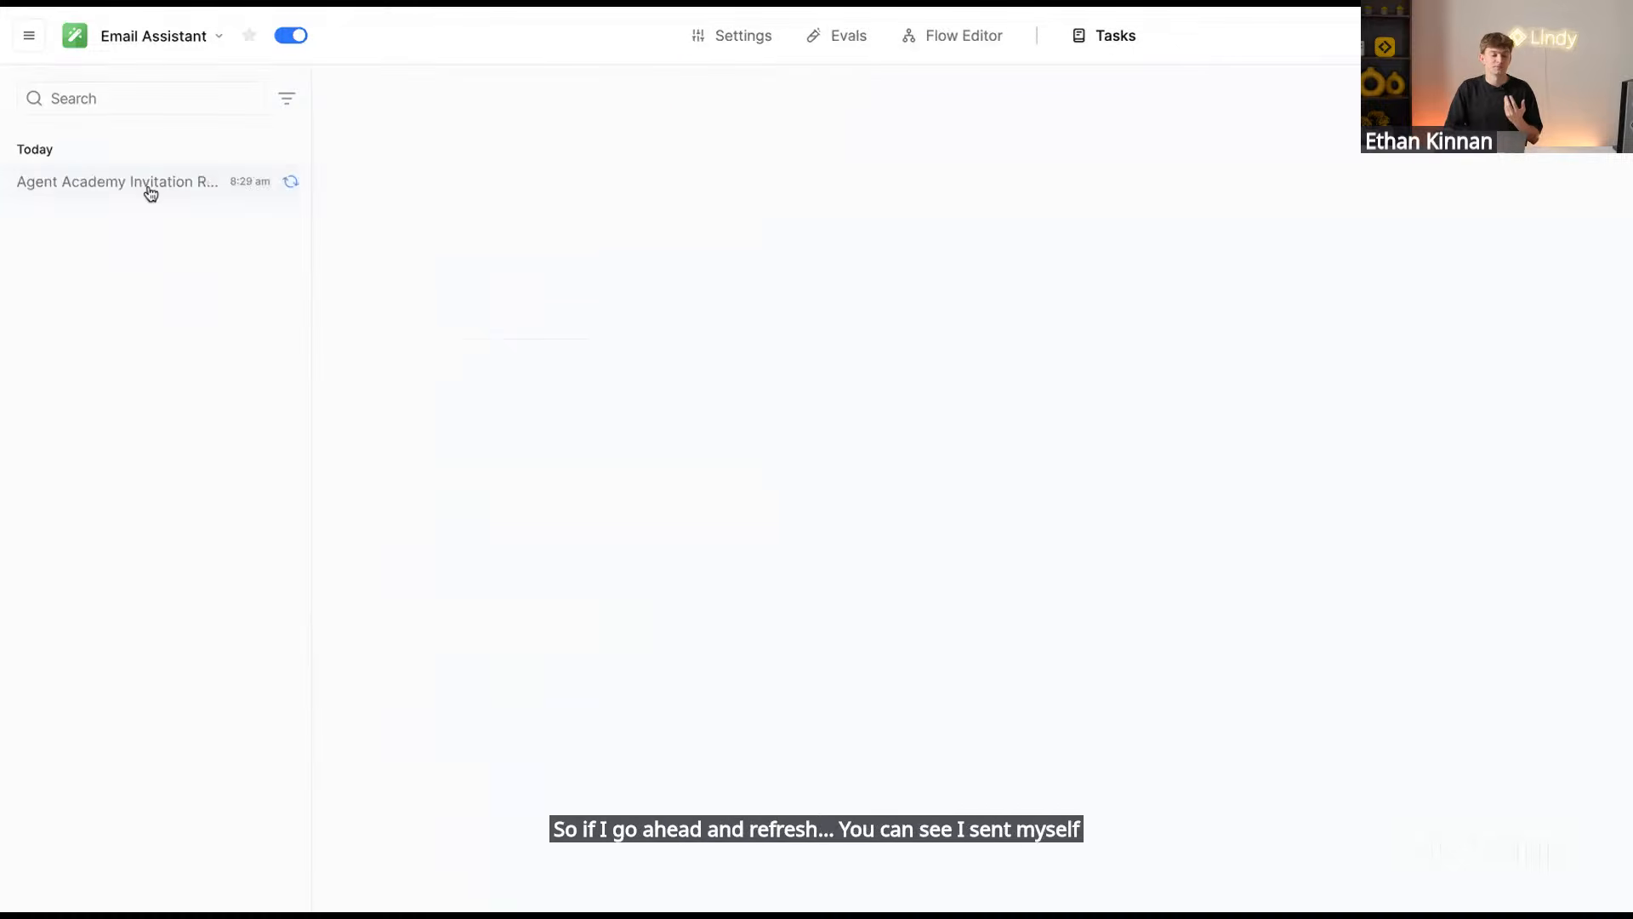
click(149, 183)
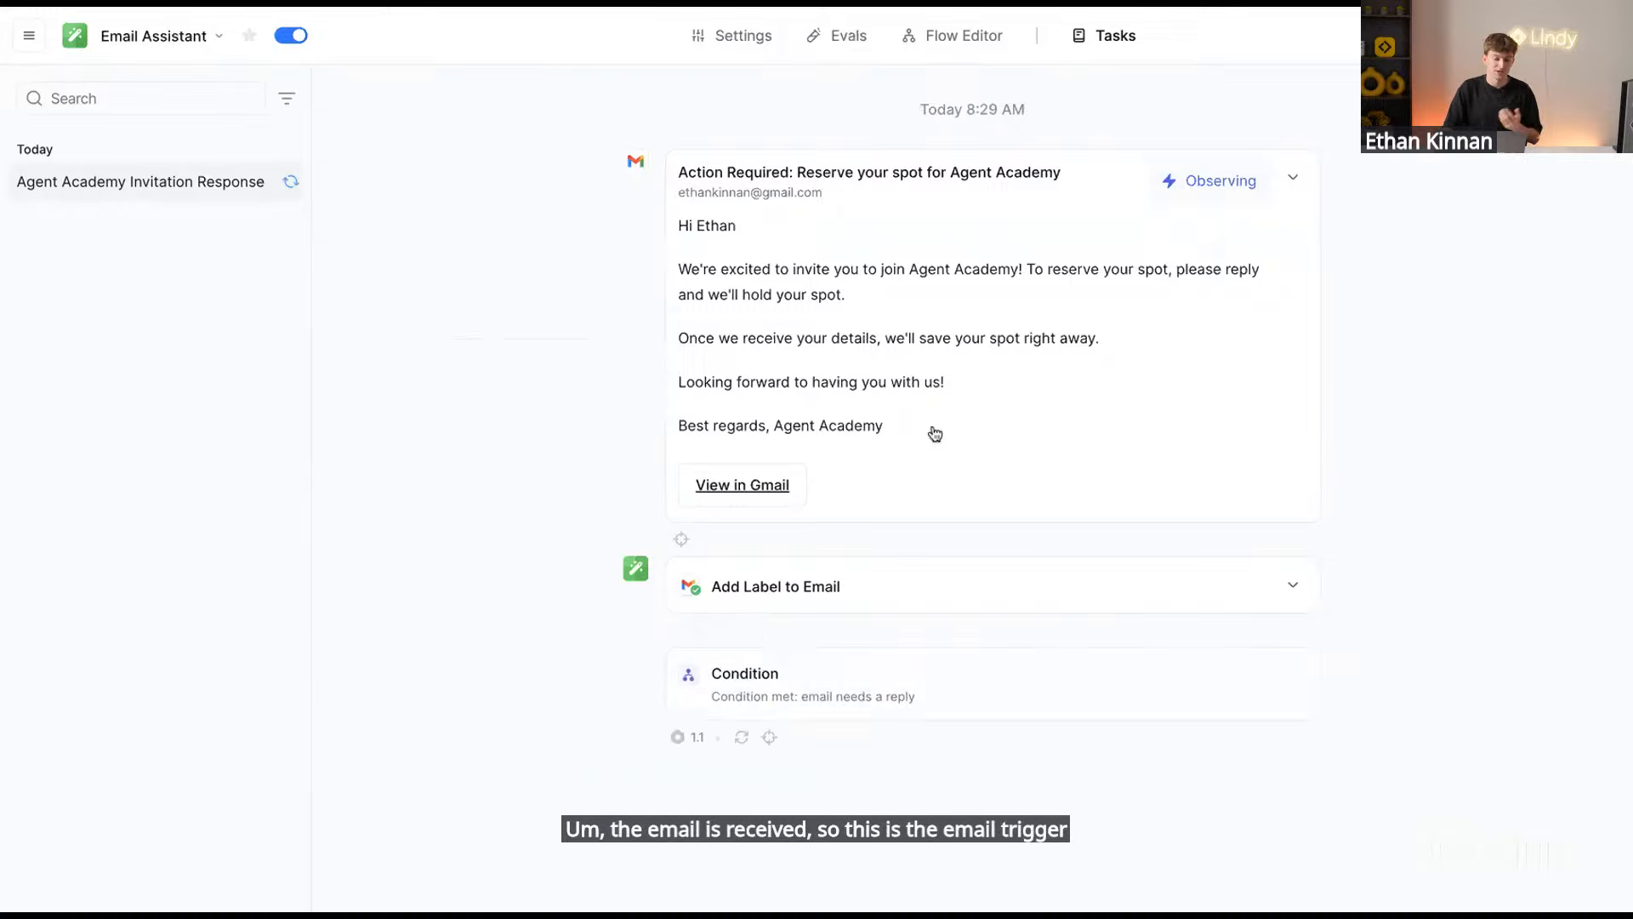
Review the incoming email and the ACTION label chosen by Add Label to Email
drag(933, 434, 656, 228)
click(880, 584)
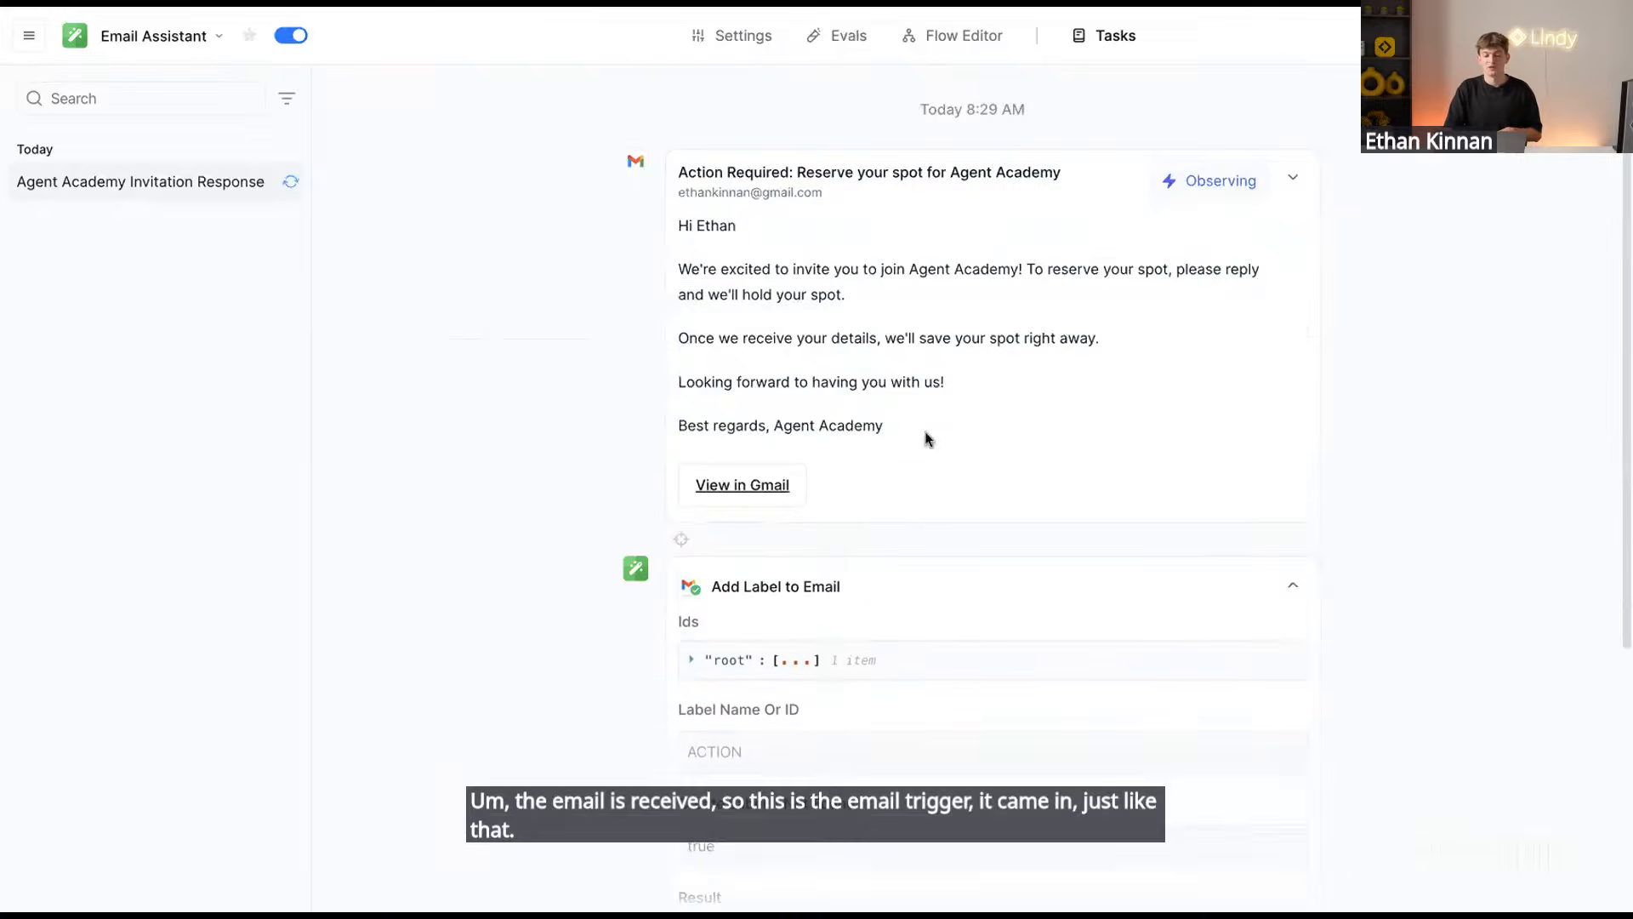
scroll(927, 438, down, 3)
drag(783, 405, 686, 405)
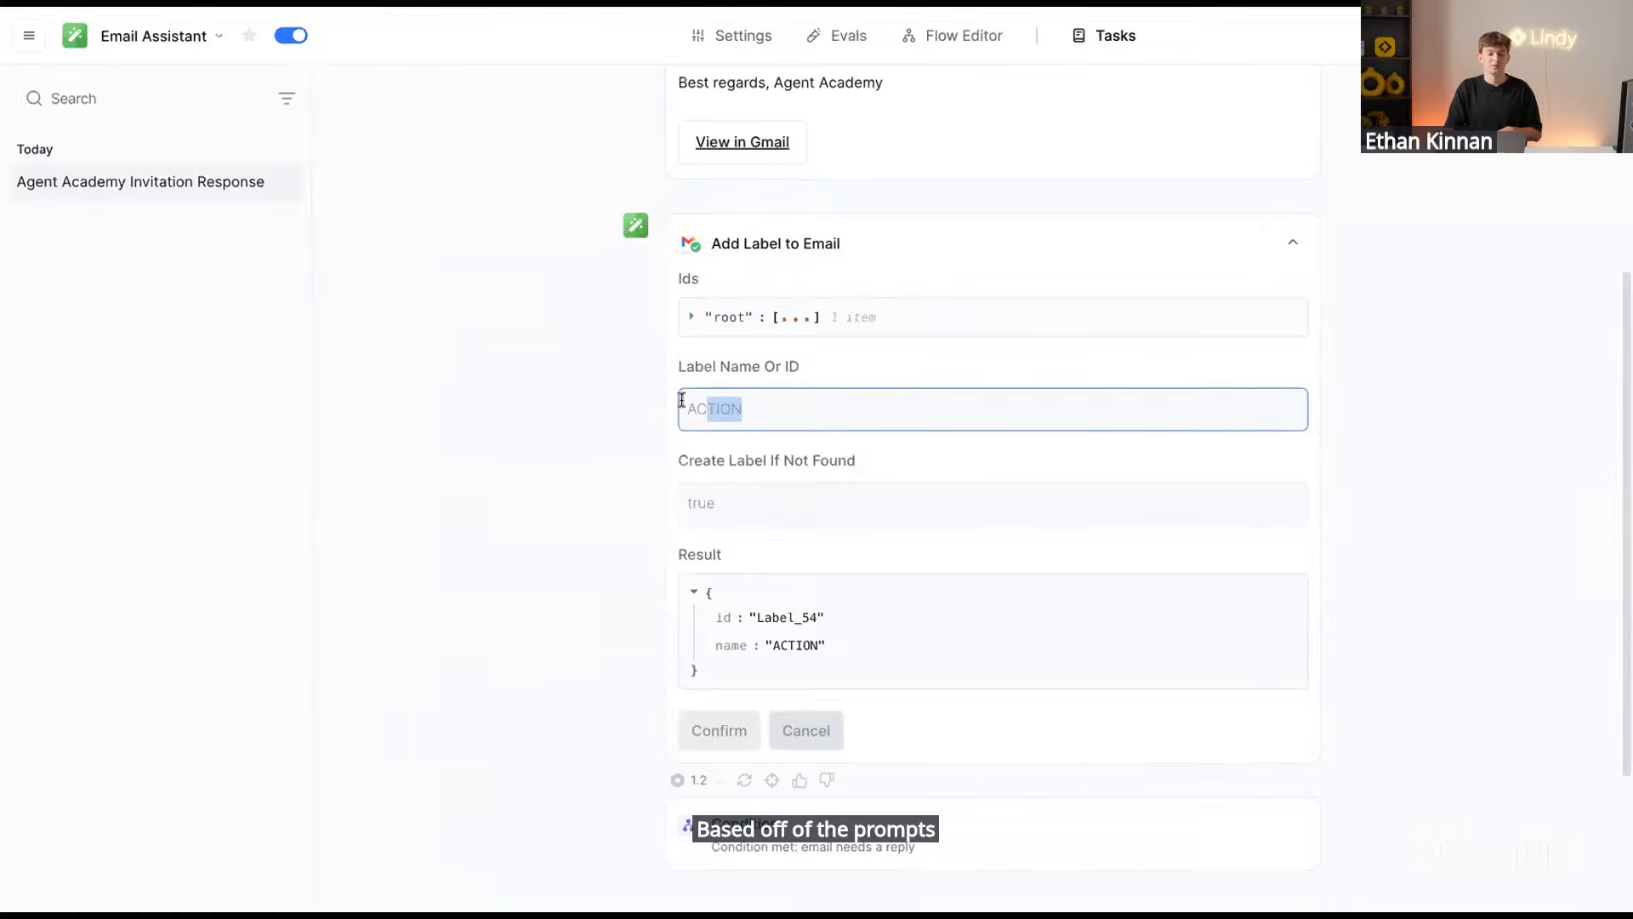
scroll(762, 380, up, 3)
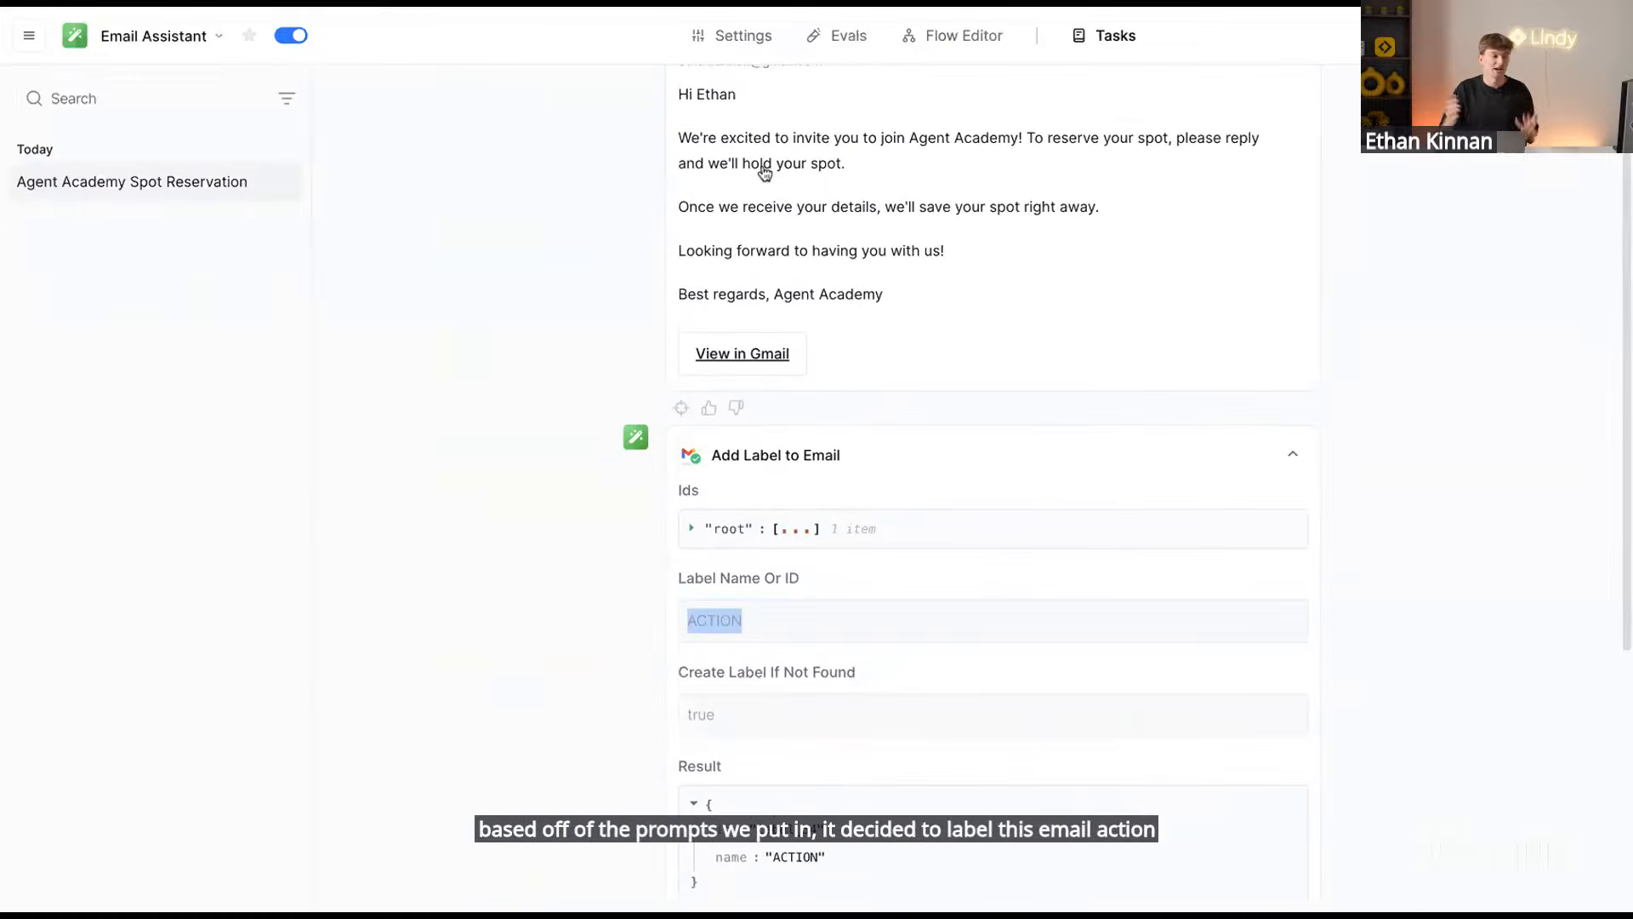
scroll(1024, 226, down, 5)
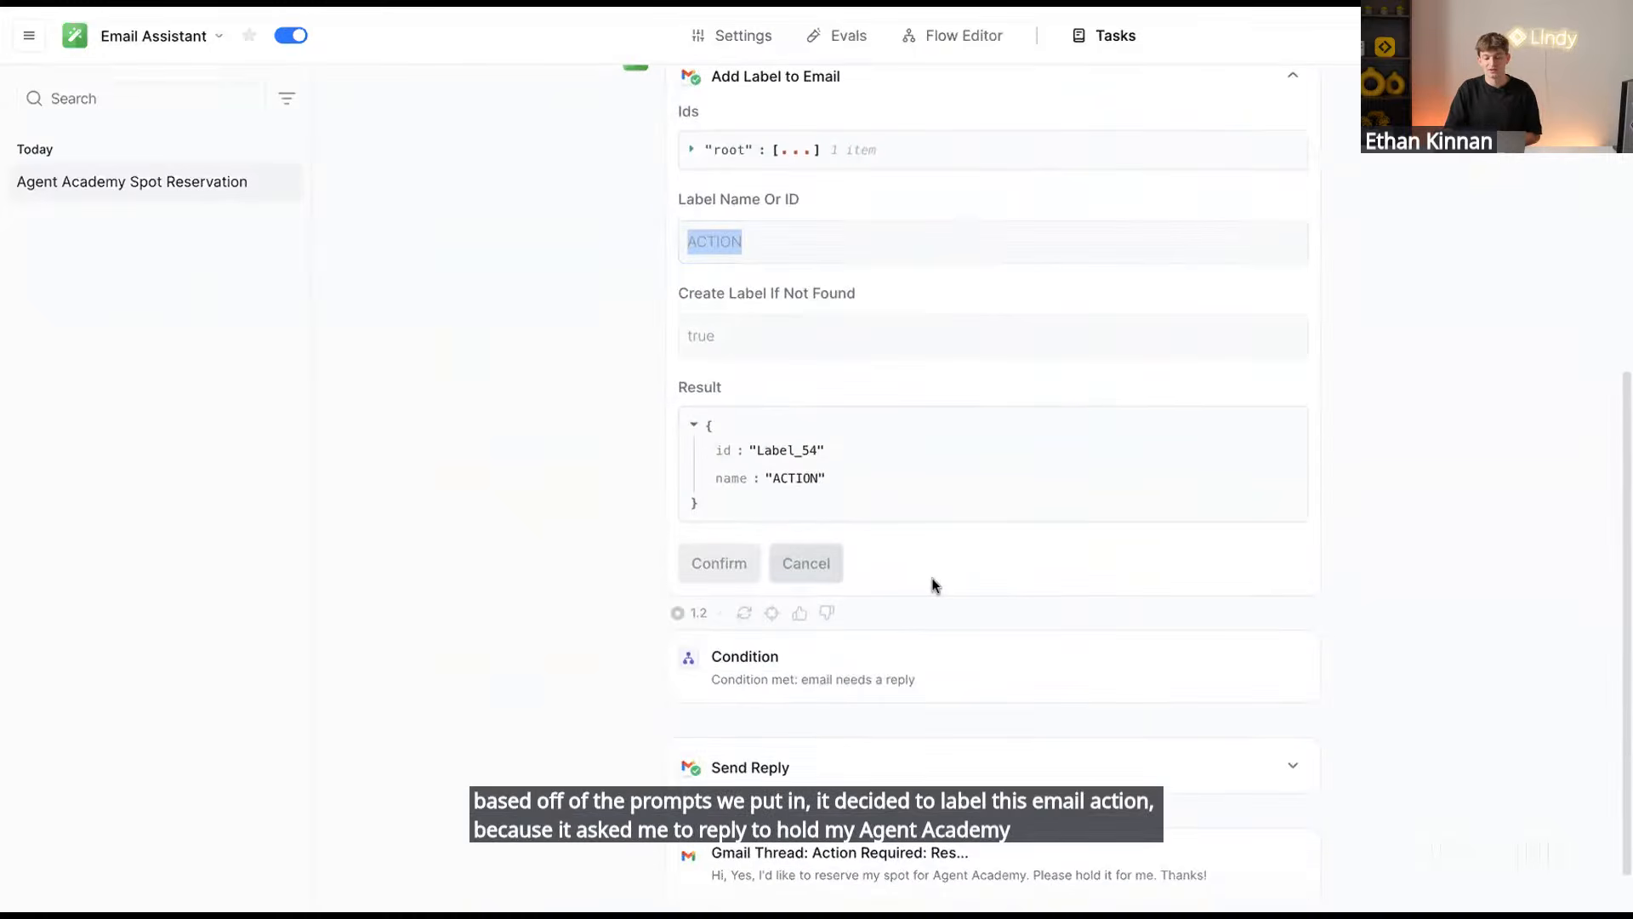
scroll(933, 584, up, 5)
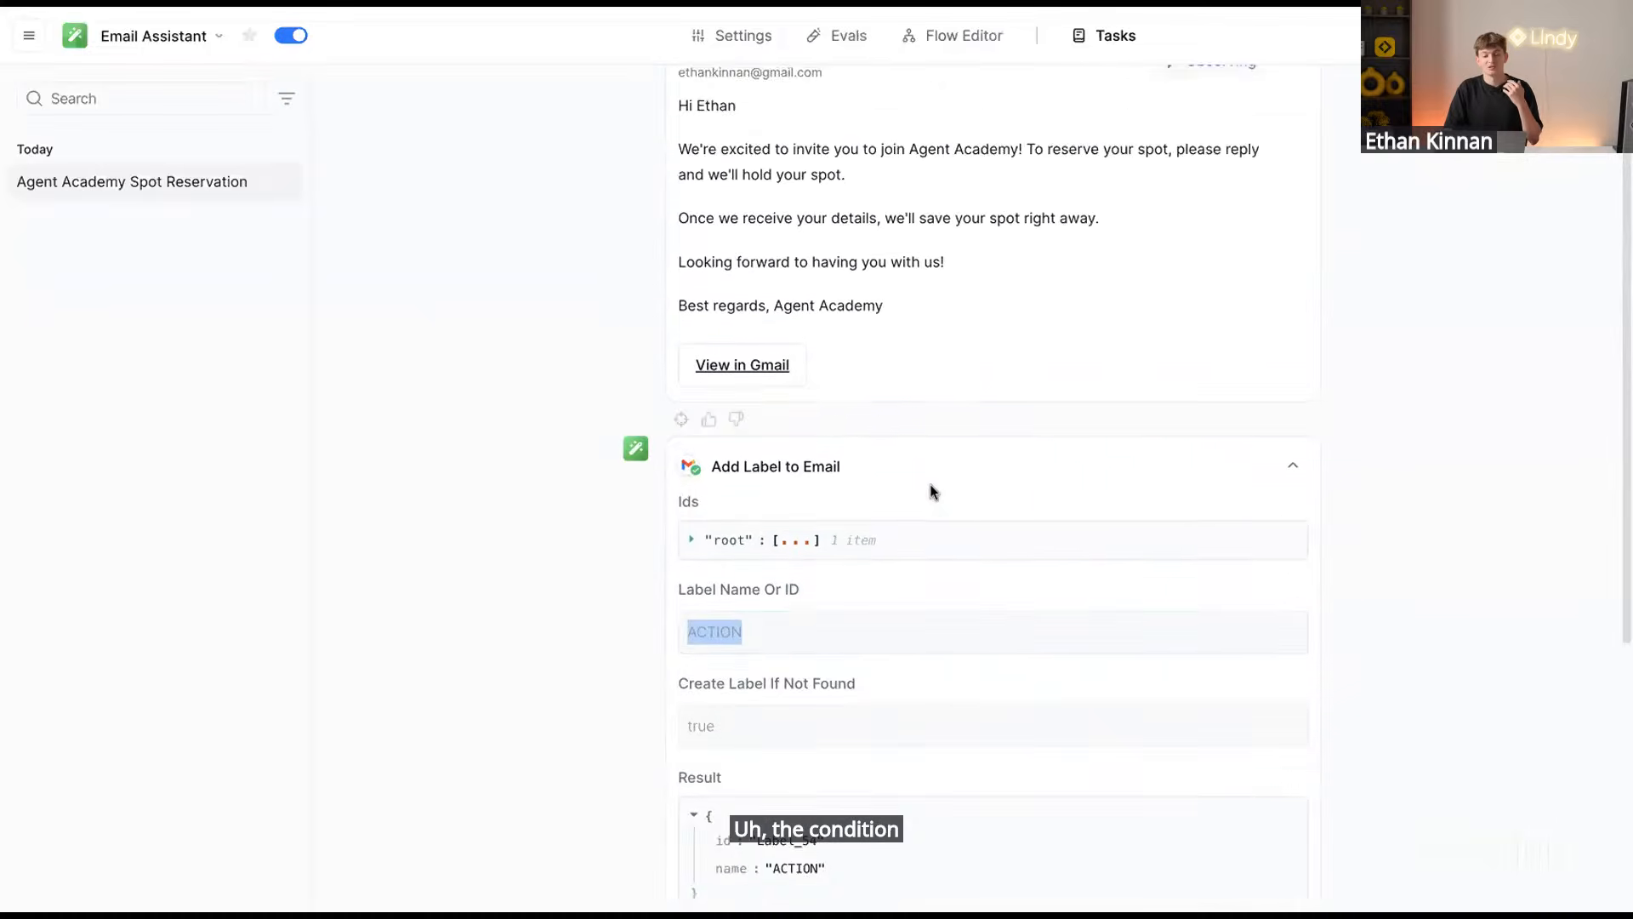
scroll(930, 490, down, 5)
drag(951, 689, 763, 683)
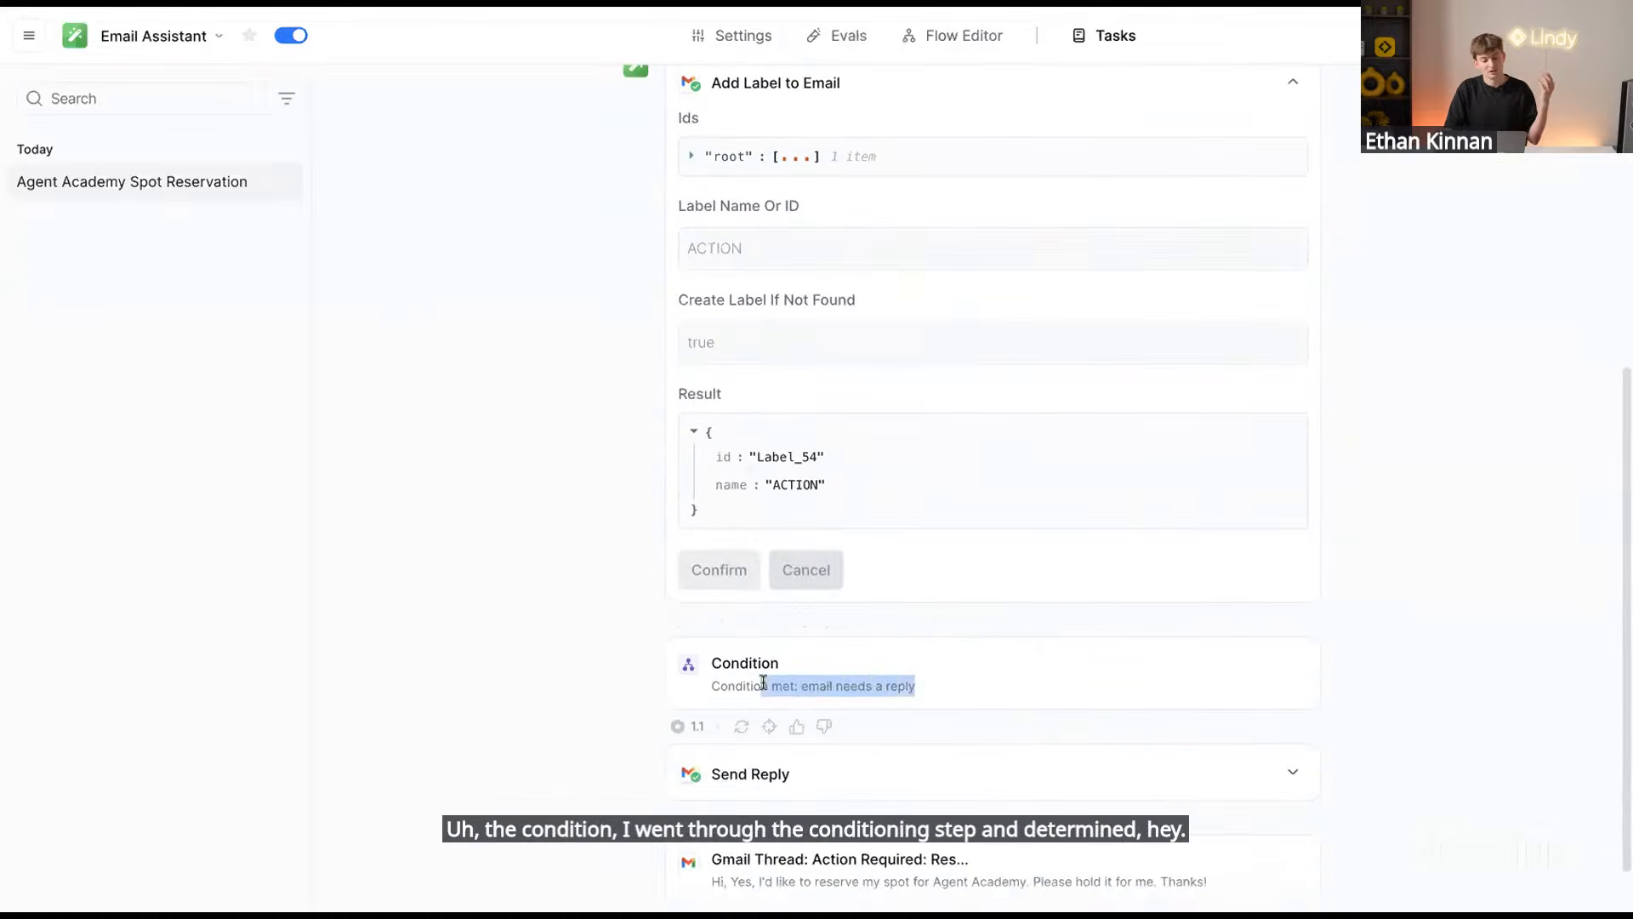
scroll(967, 703, down, 1)
Expand the Send Reply step to inspect the drafted reply
click(933, 717)
scroll(973, 576, down, 3)
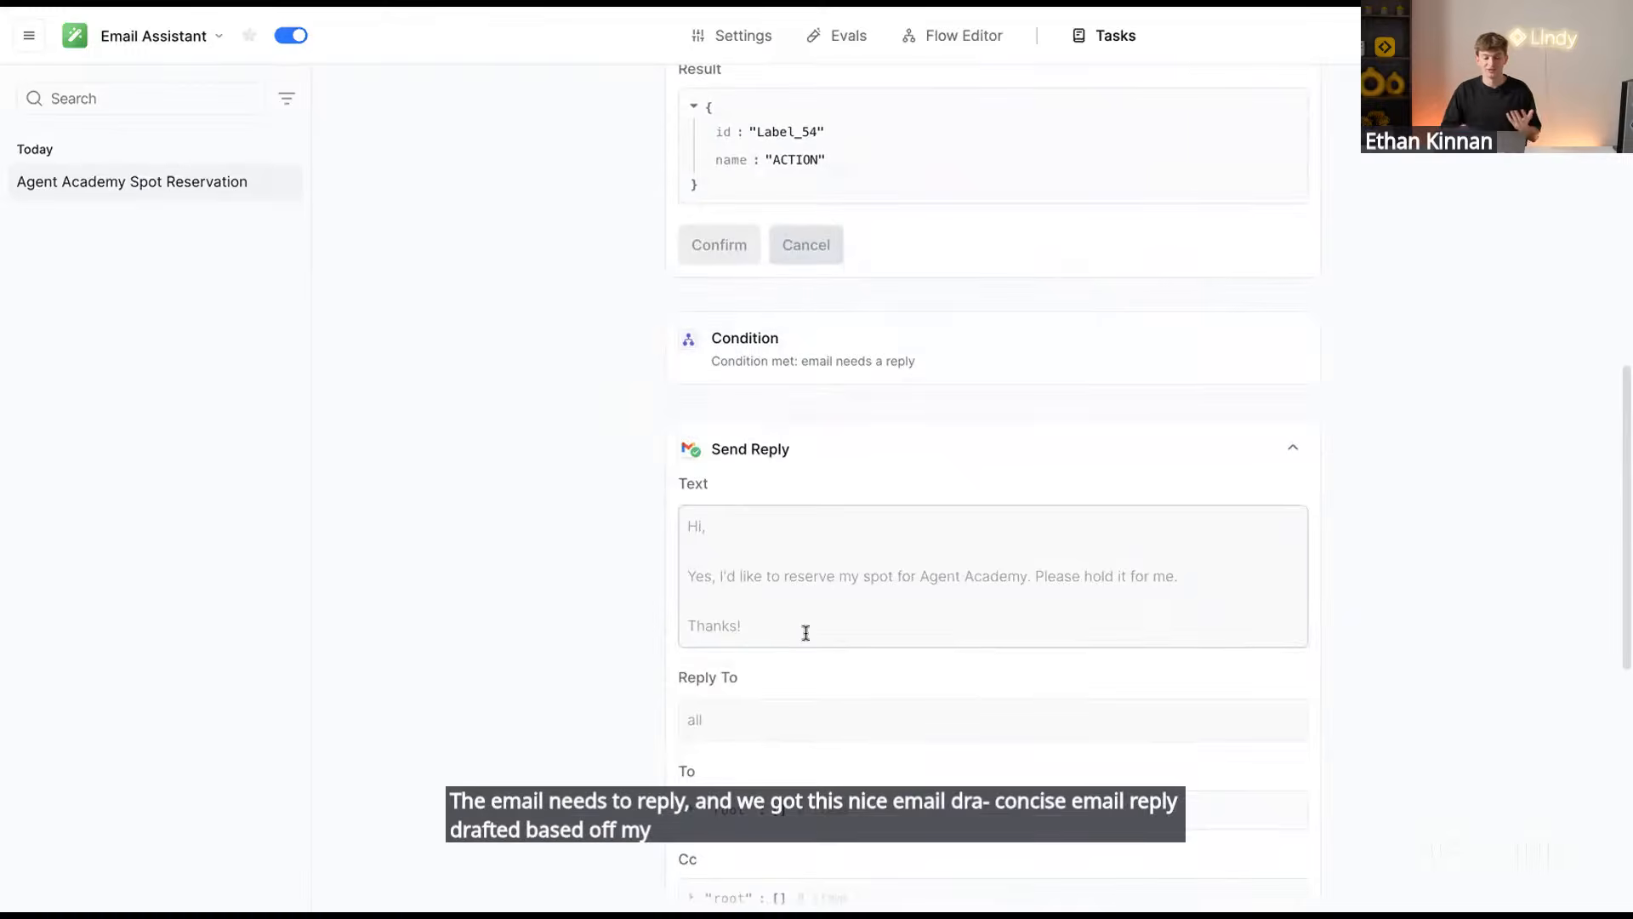
drag(806, 633, 813, 499)
scroll(1050, 554, up, 6)
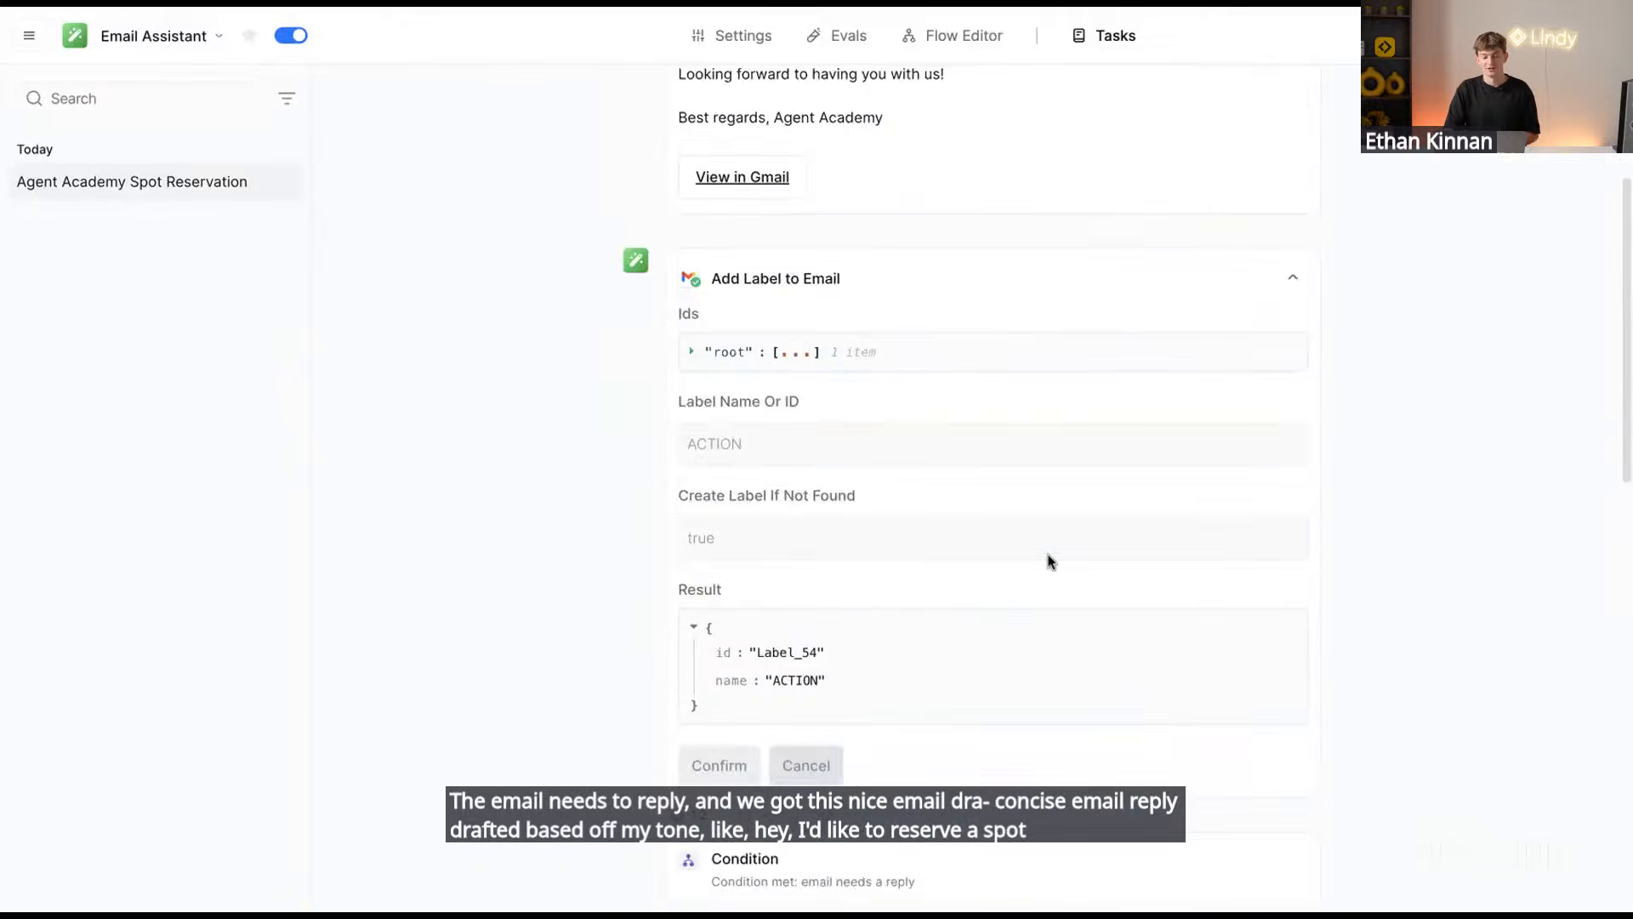
scroll(1050, 559, up, 3)
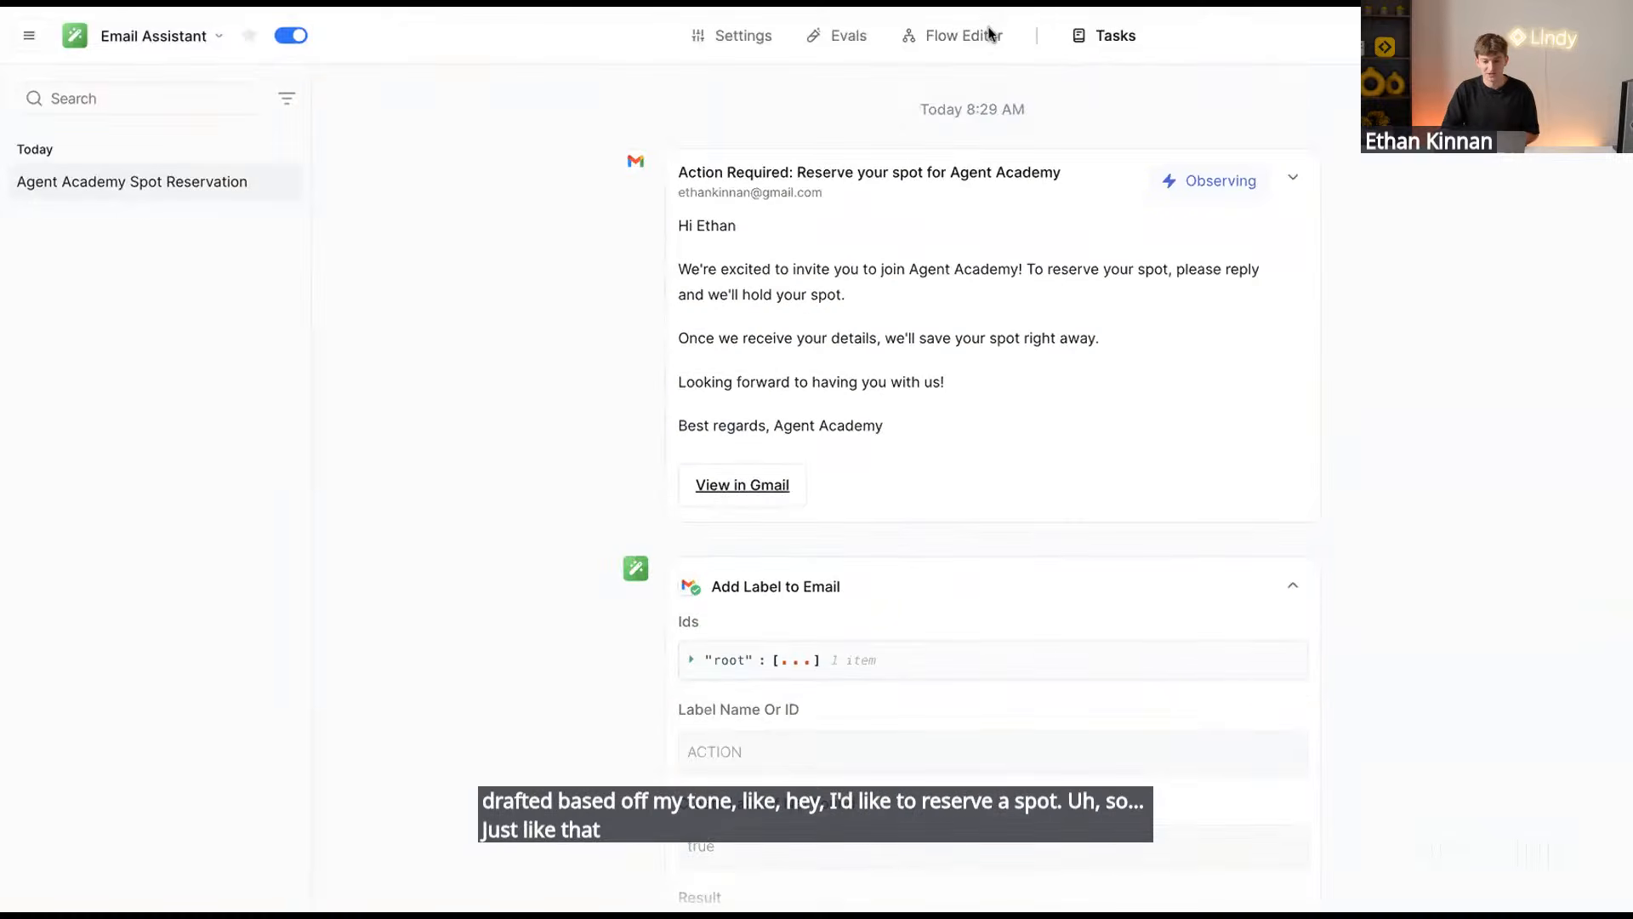
click(962, 42)
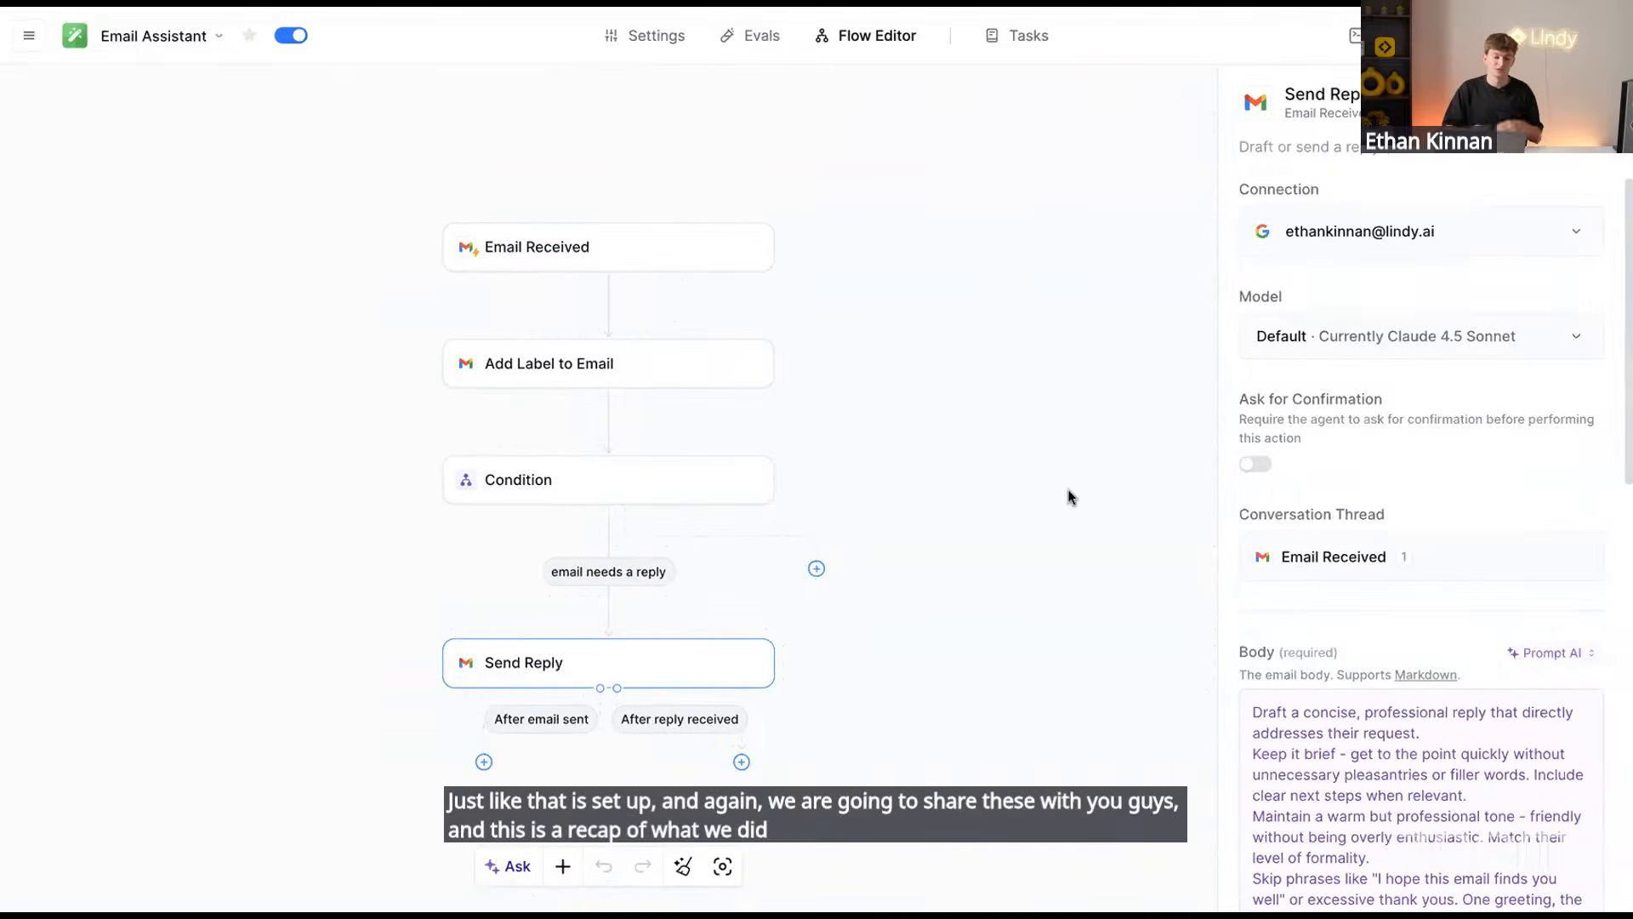
click(617, 249)
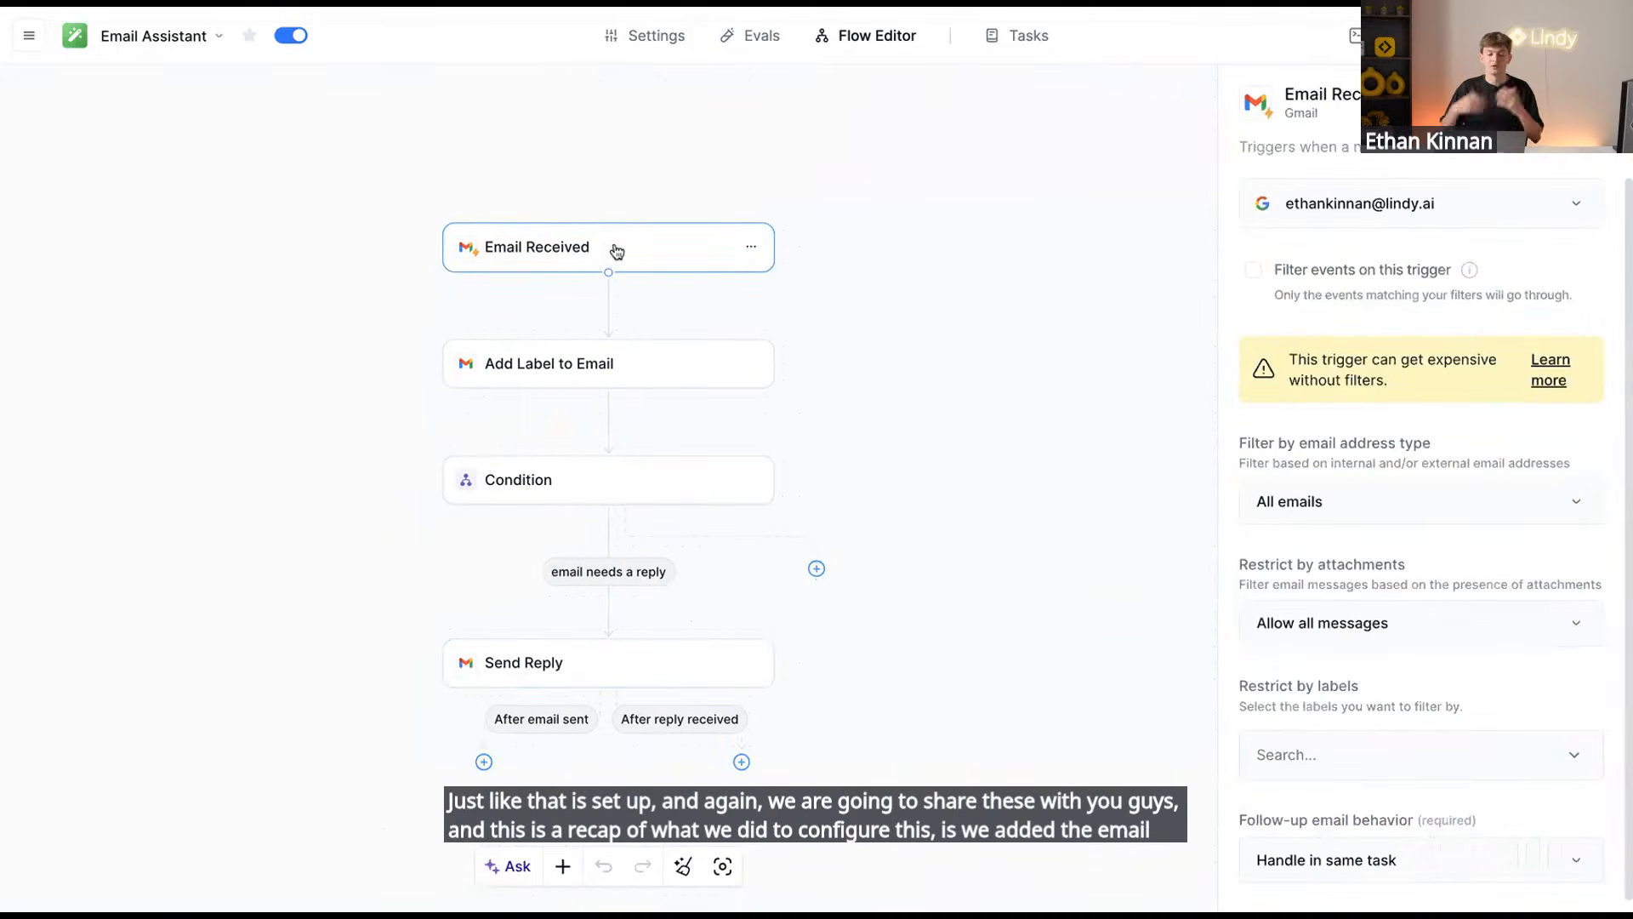
click(601, 367)
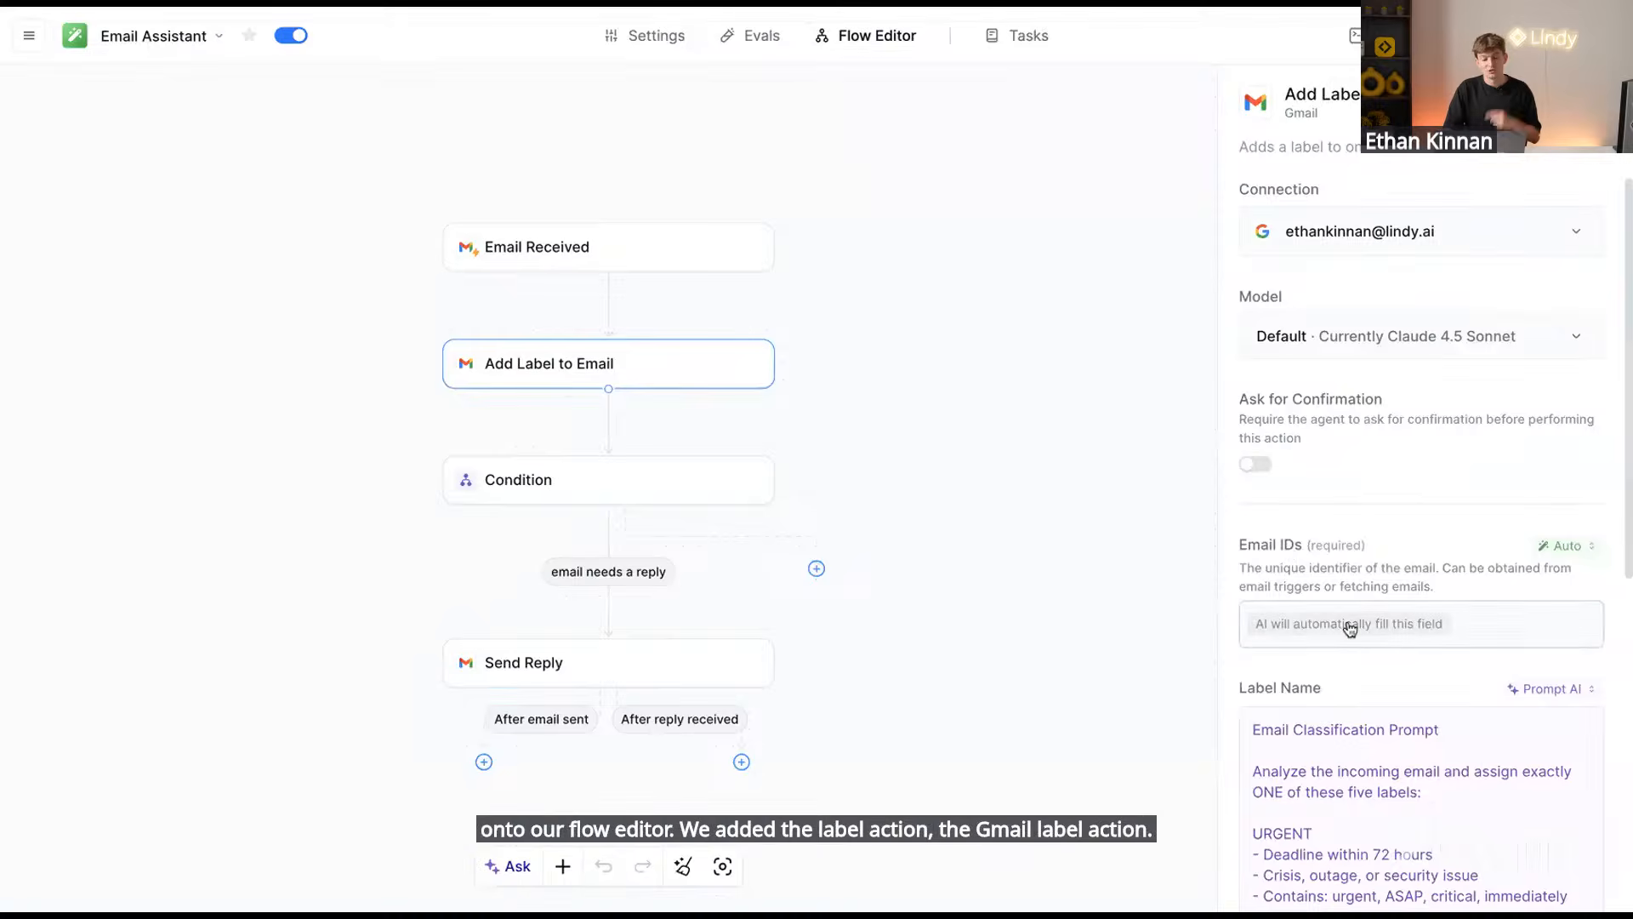
scroll(1361, 646, down, 4)
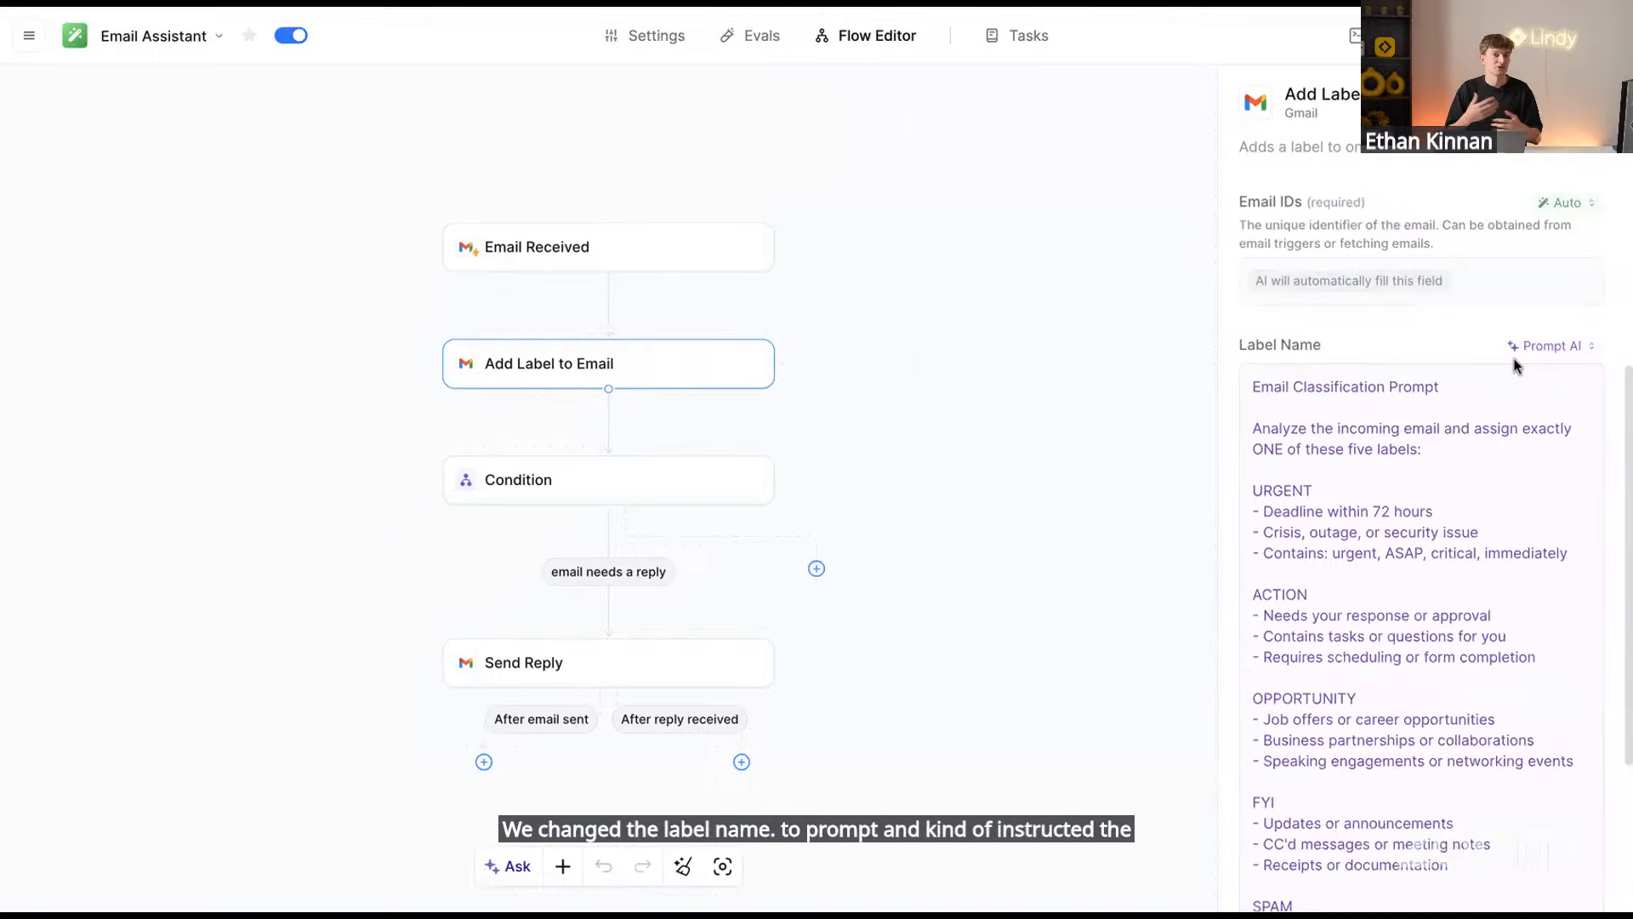
click(573, 498)
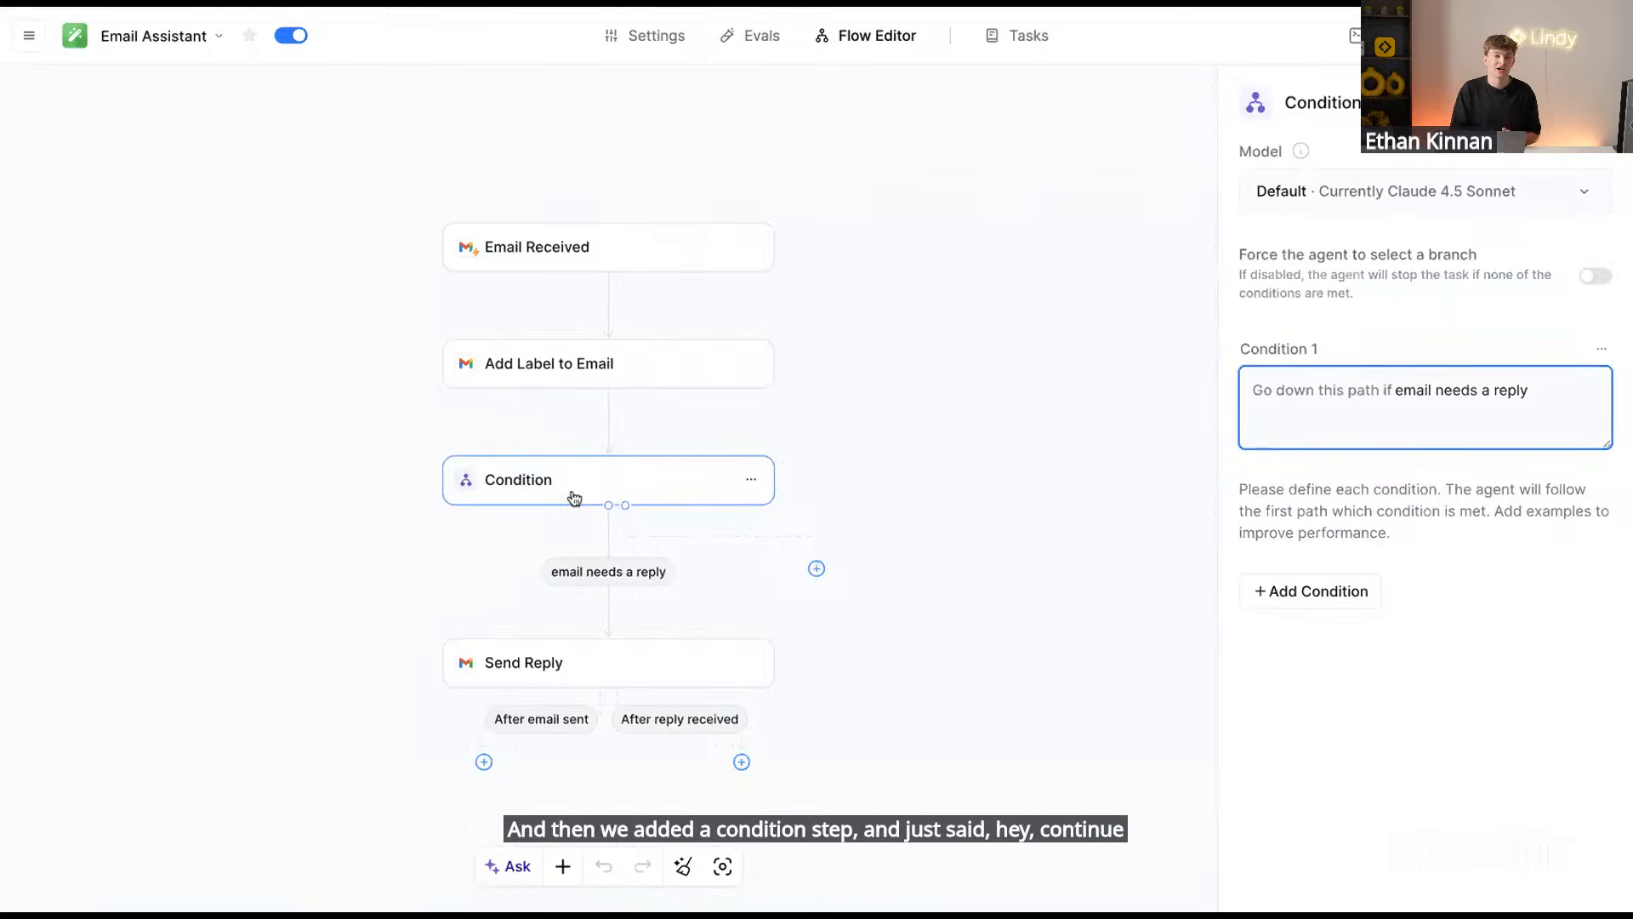
click(540, 667)
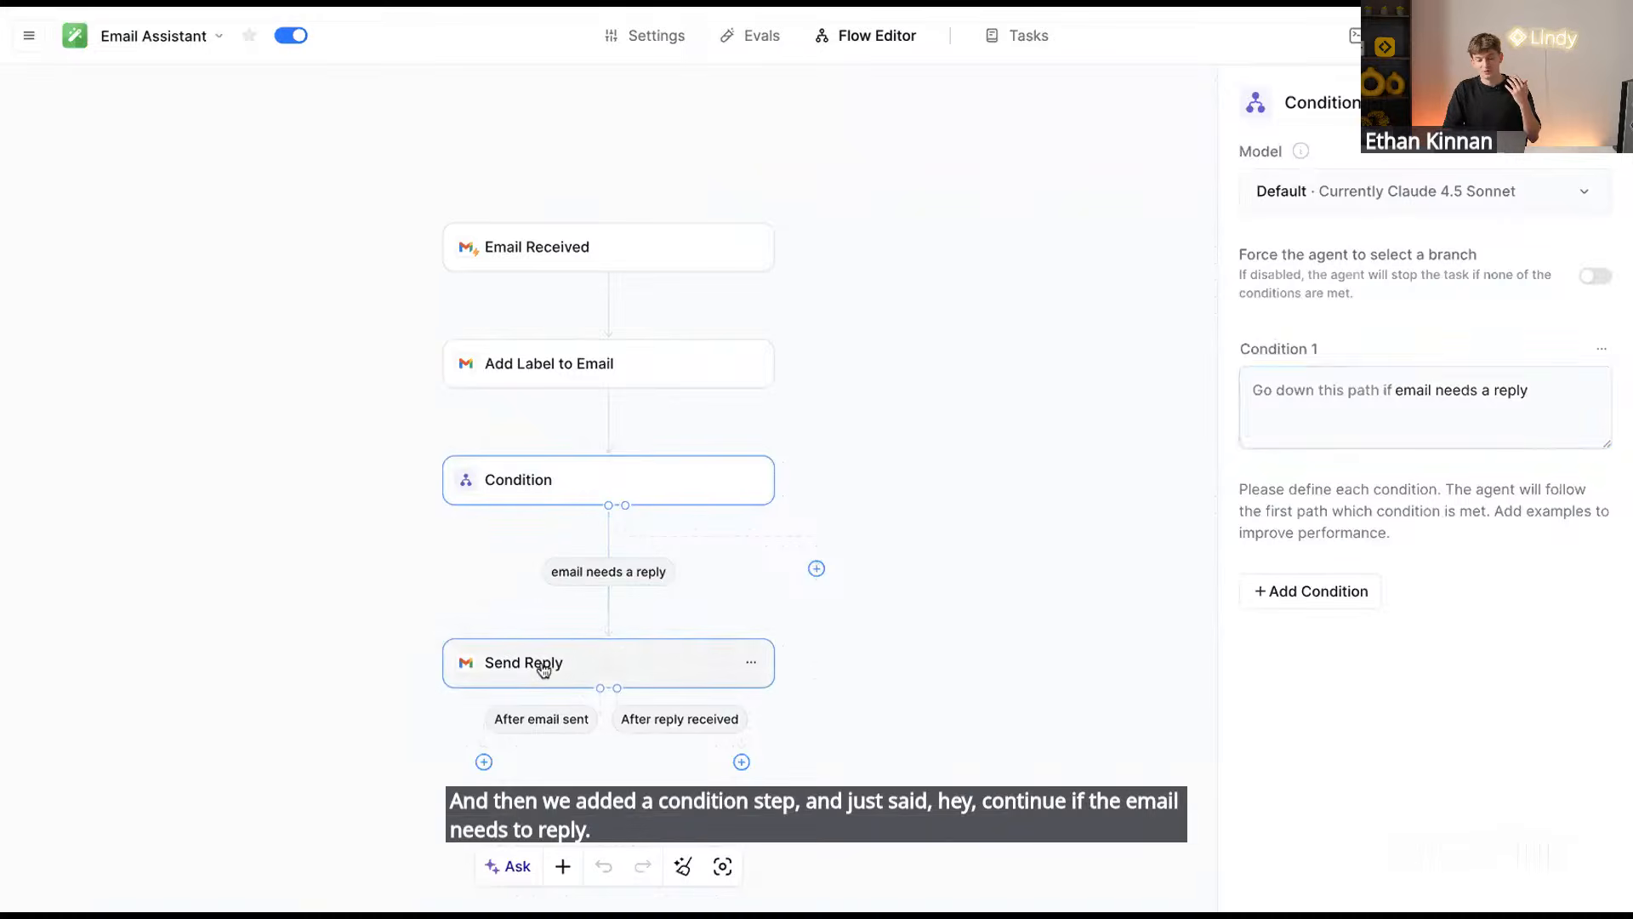
scroll(1369, 586, down, 2)
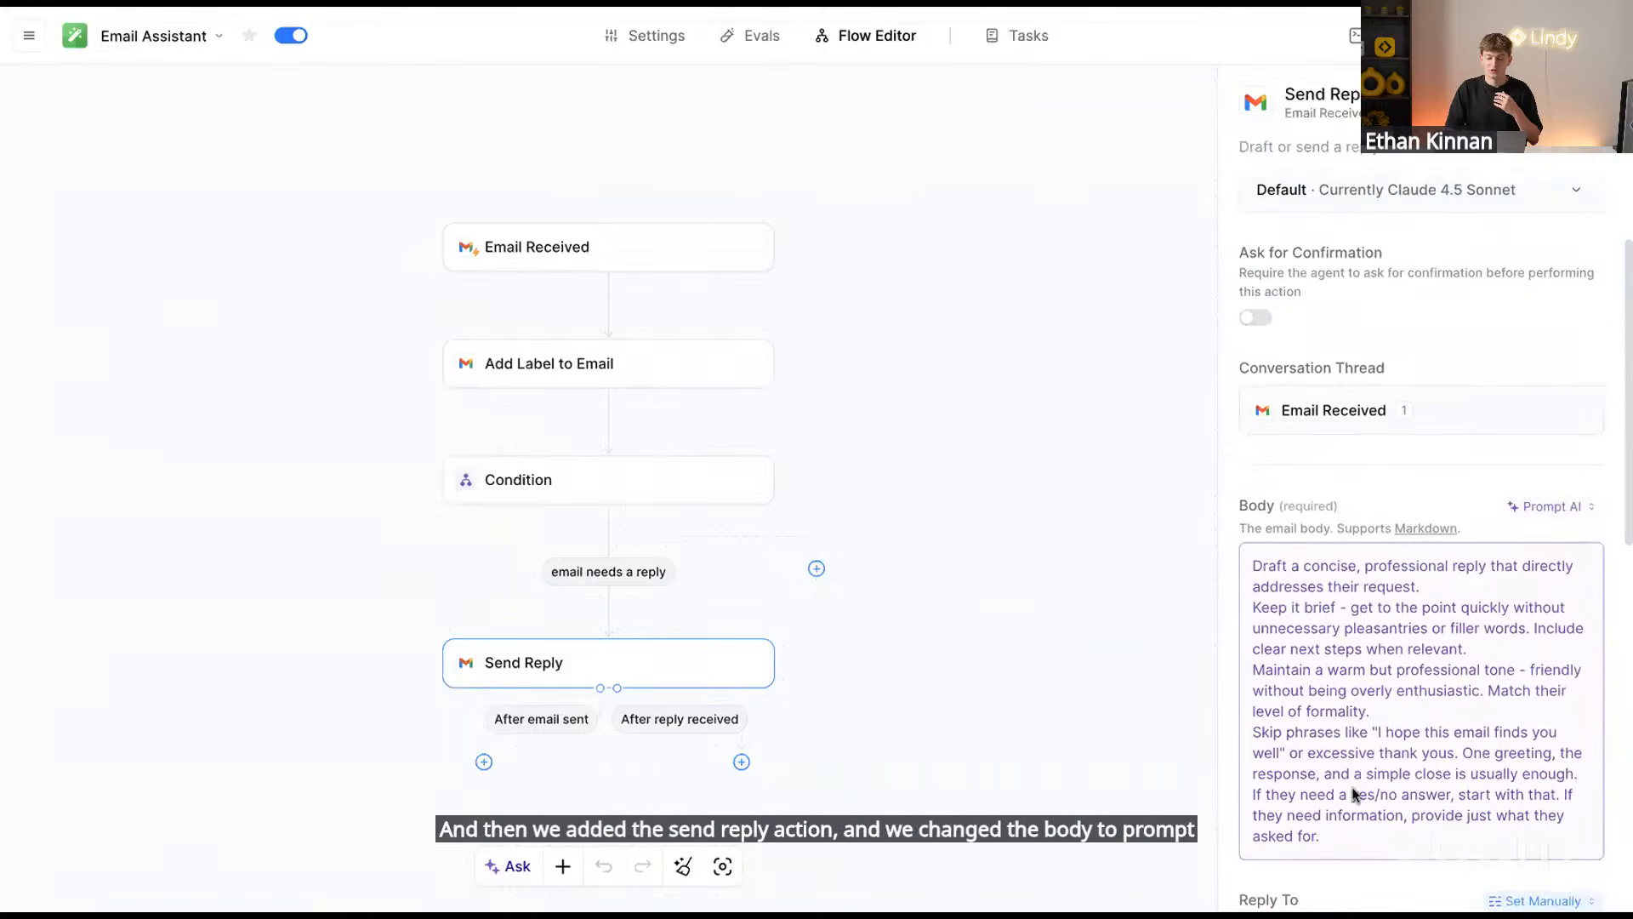
drag(1350, 846, 1241, 547)
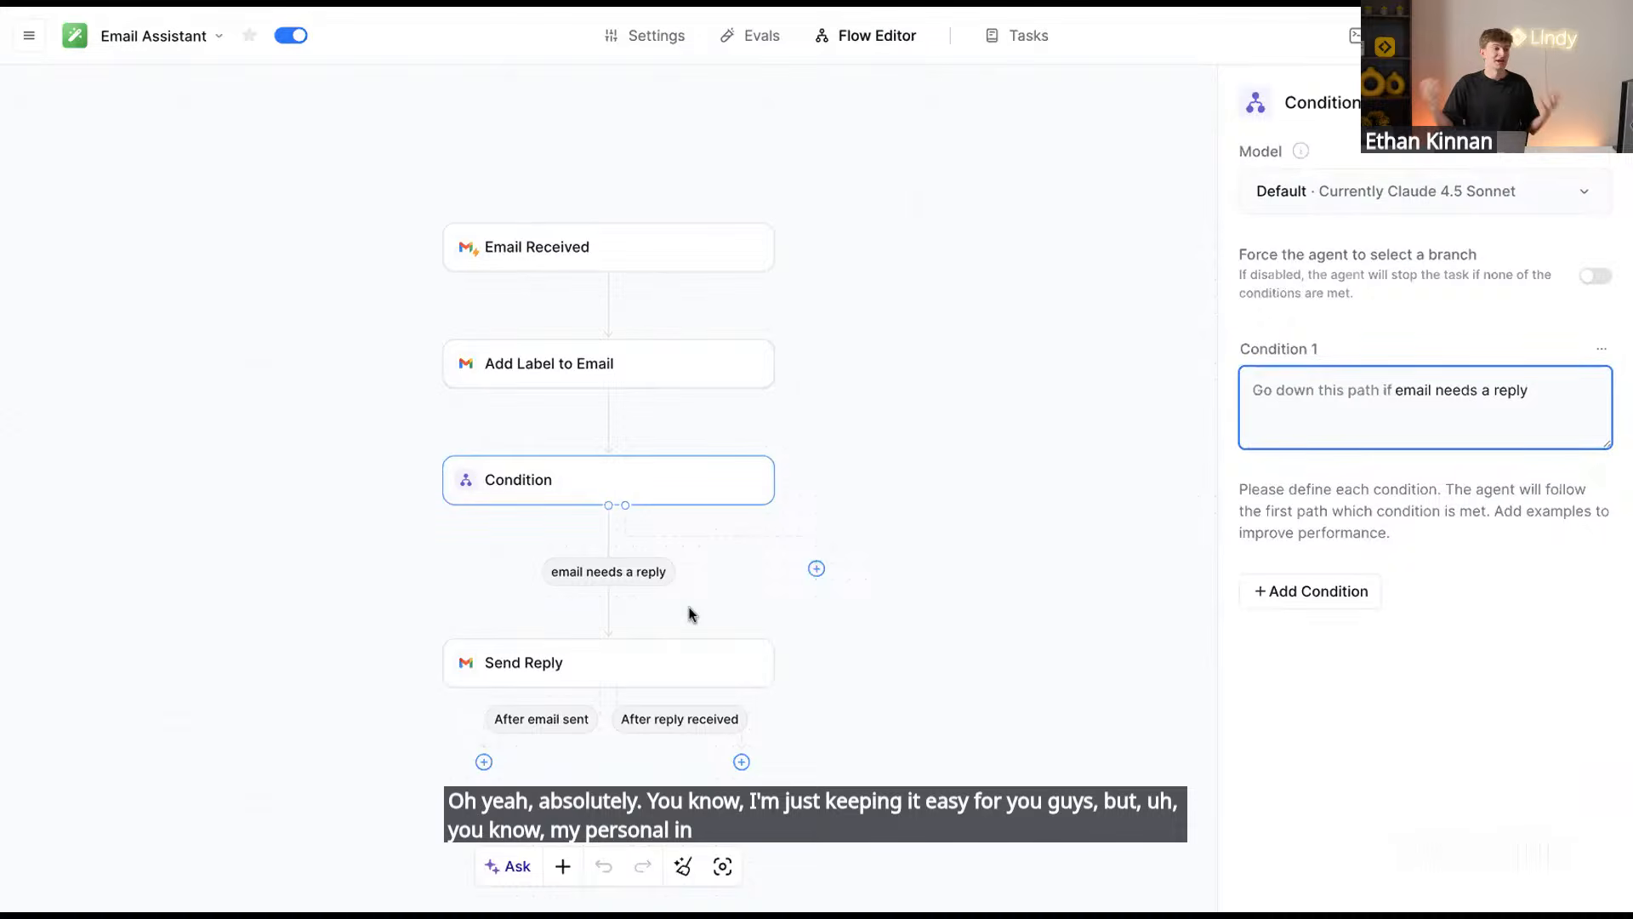
Add a second condition branch reading 'partnership opportunity'
click(1359, 599)
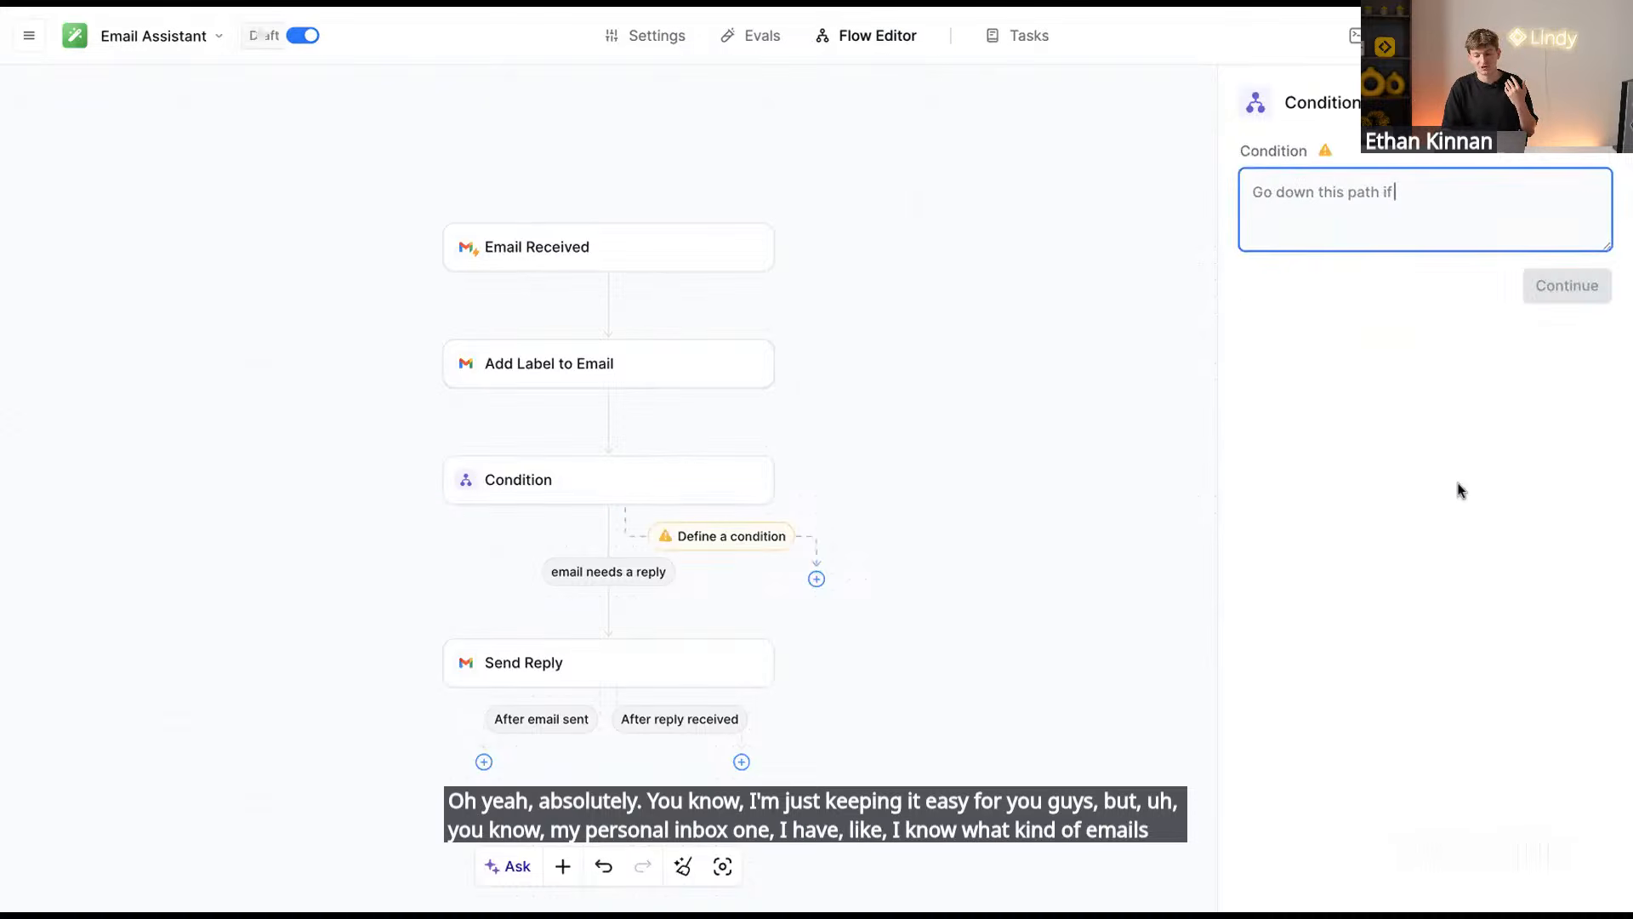
text(partnership opporu)
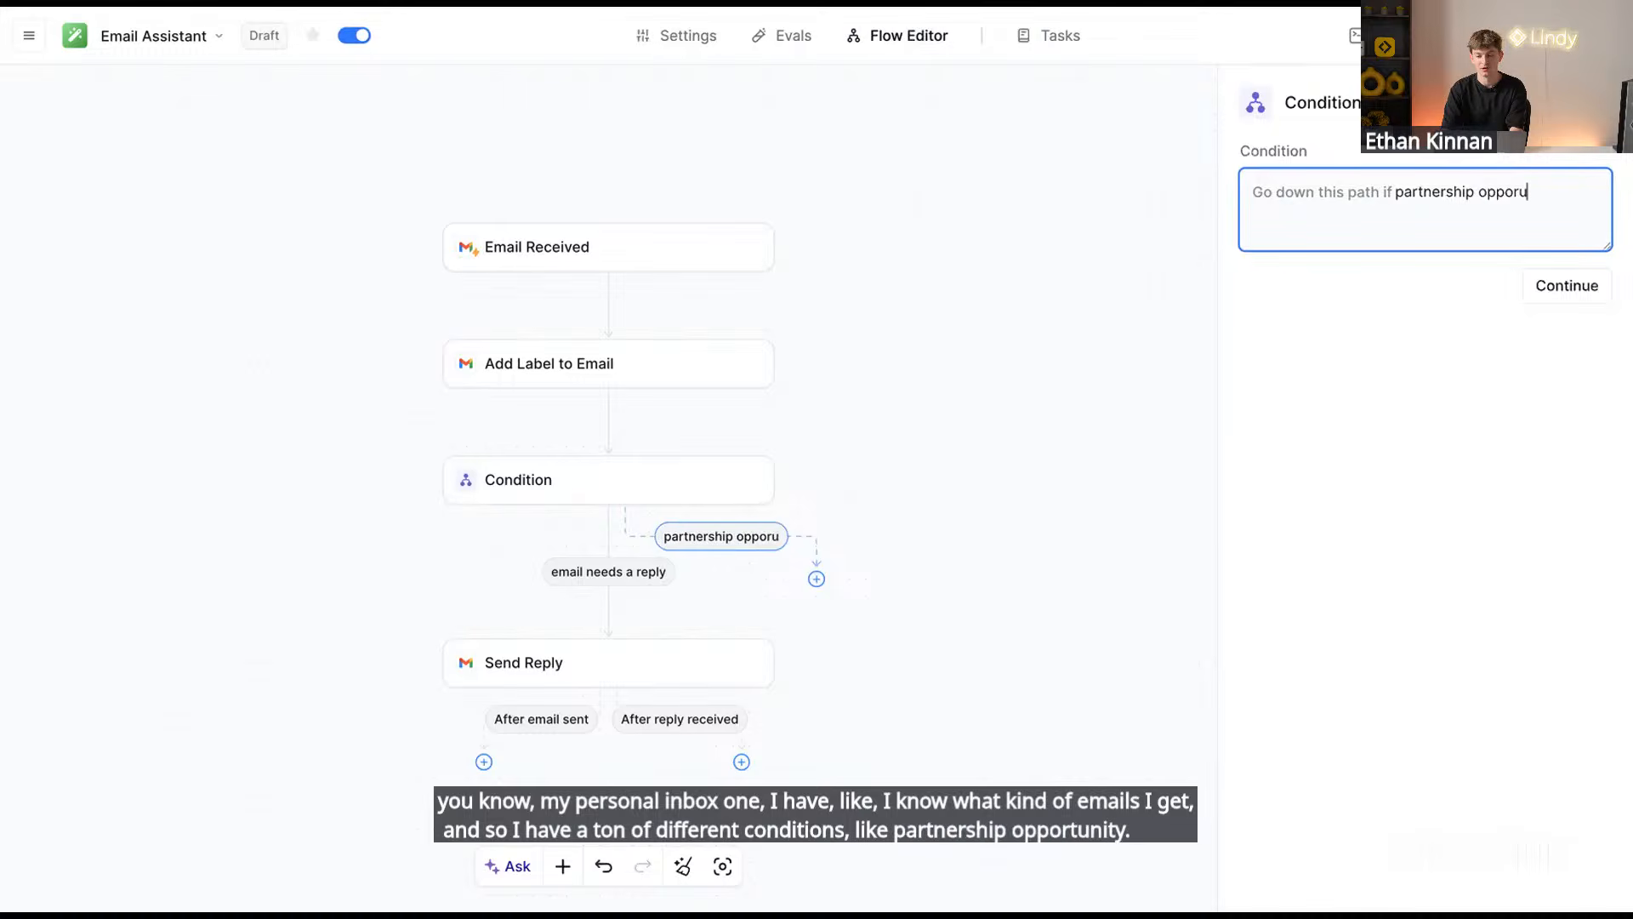
key(BackSpace)
text(tunitu)
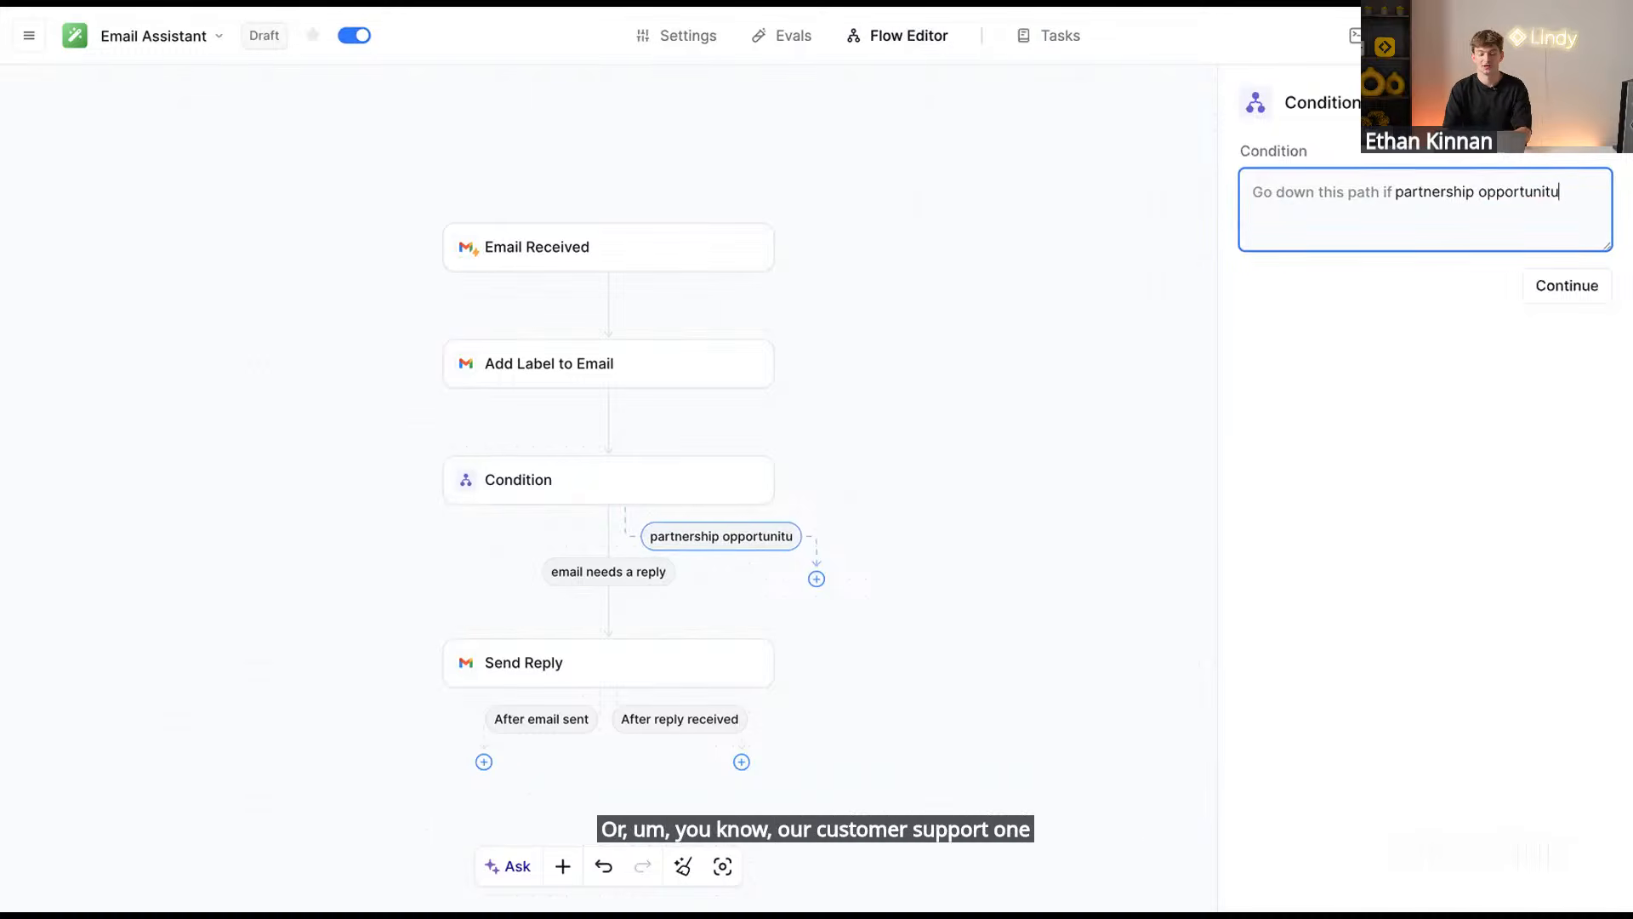
key(BackSpace)
key(BackSpace)
text(y)
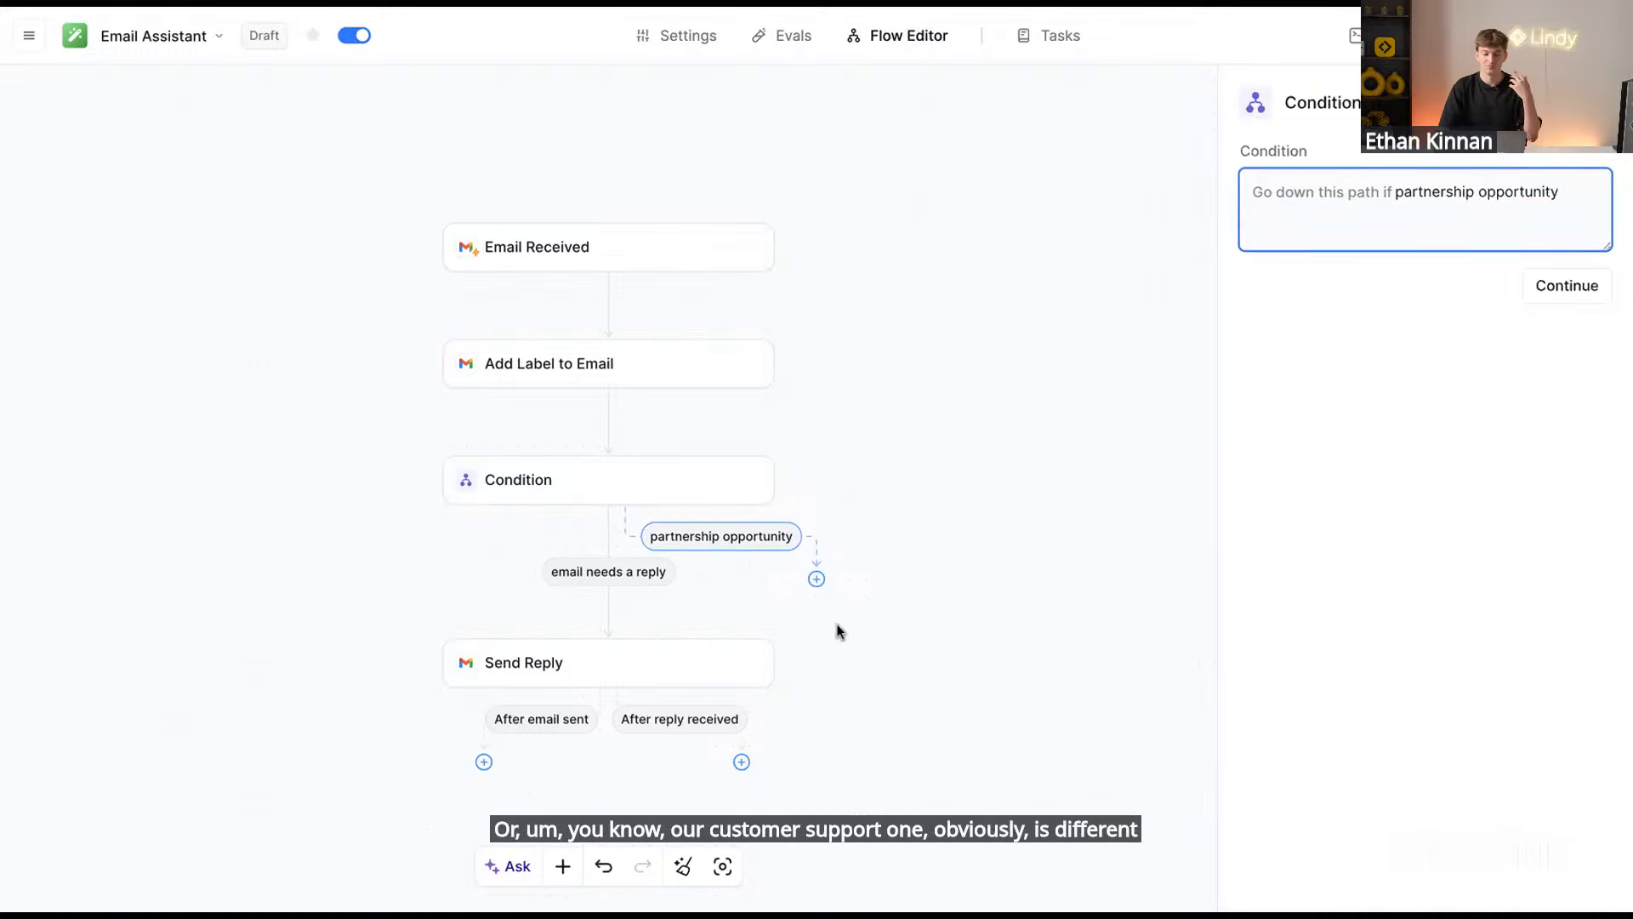
In the Condition step's full settings, add an extra empty branch, then delete it
click(681, 496)
click(1333, 727)
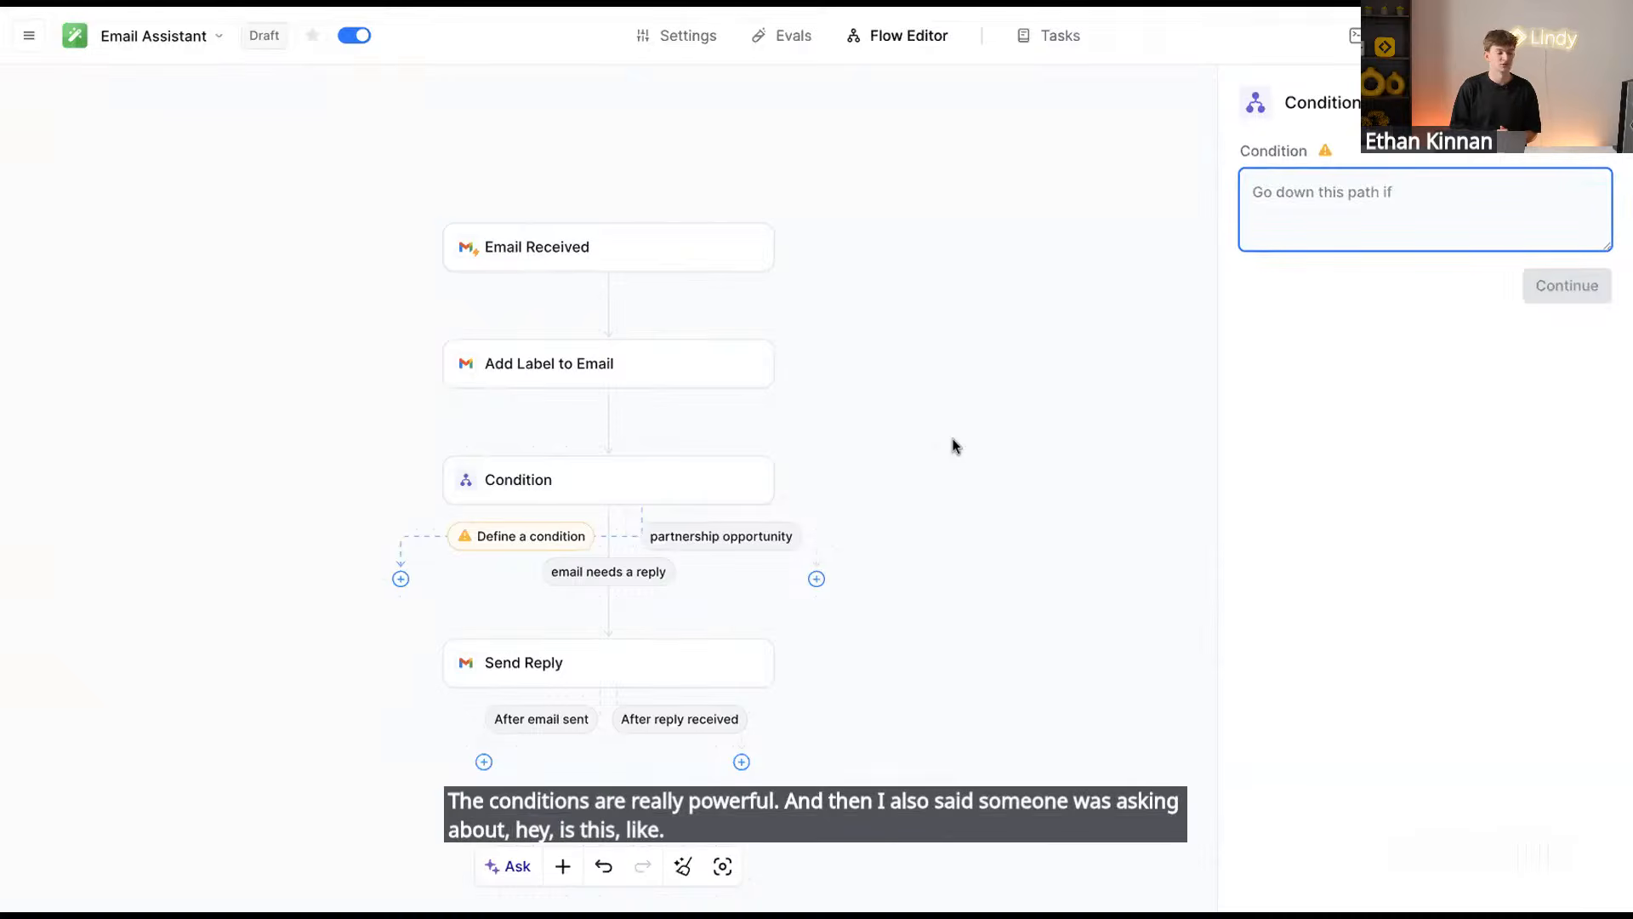
click(565, 574)
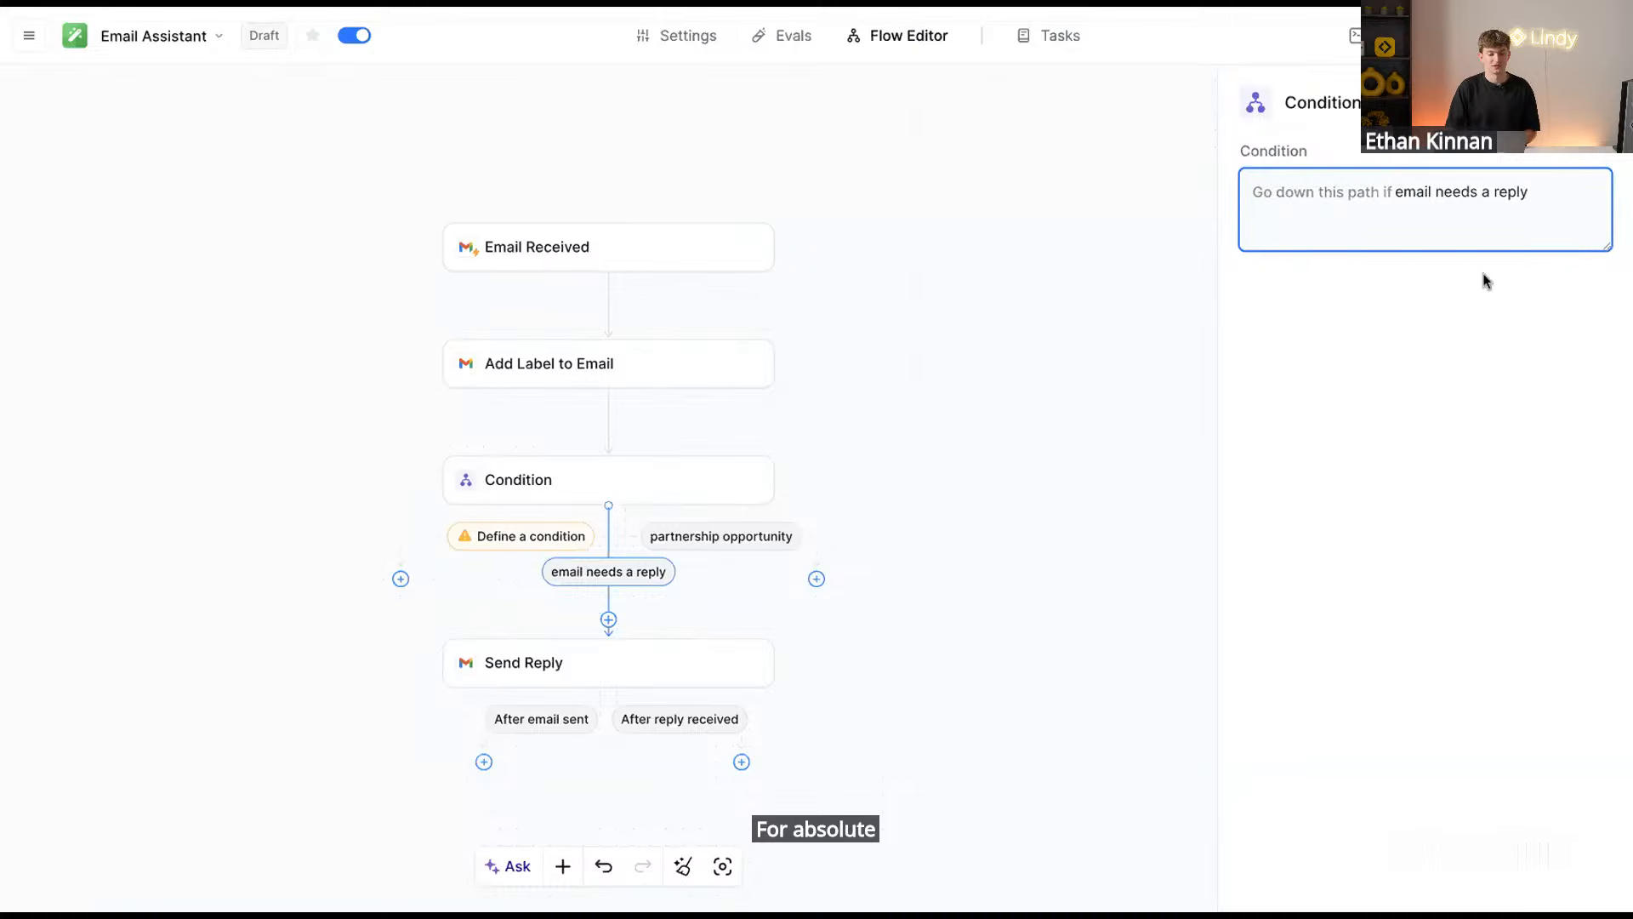
click(573, 537)
click(614, 572)
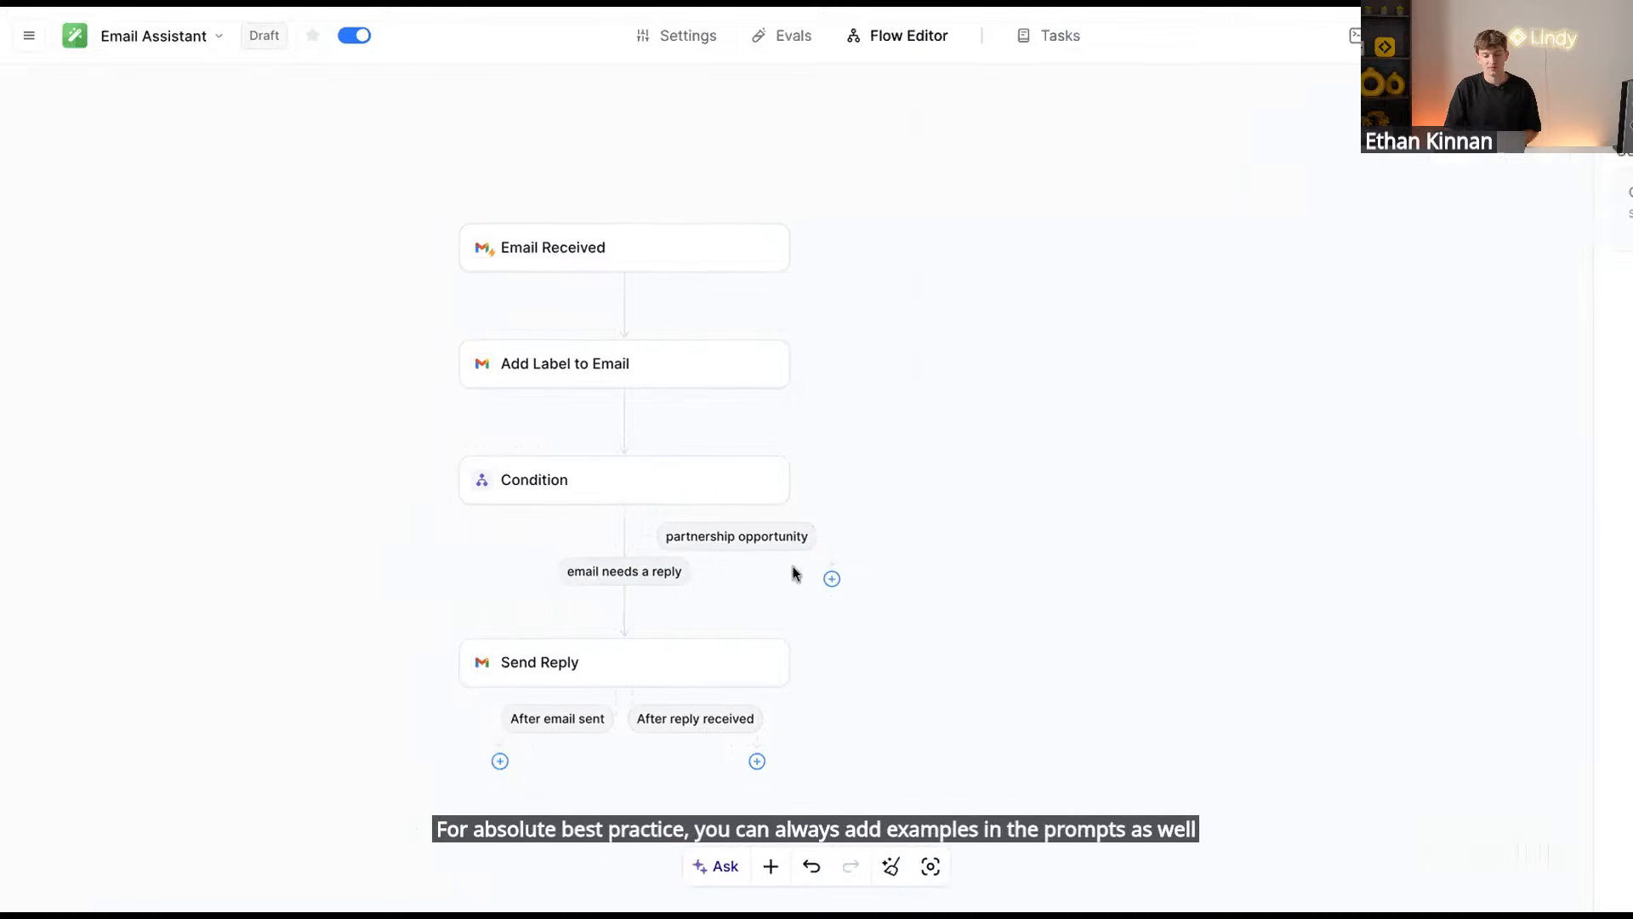
Turn the agent off and back on, leaving the partnership opportunity branch unchanged
click(355, 36)
click(355, 36)
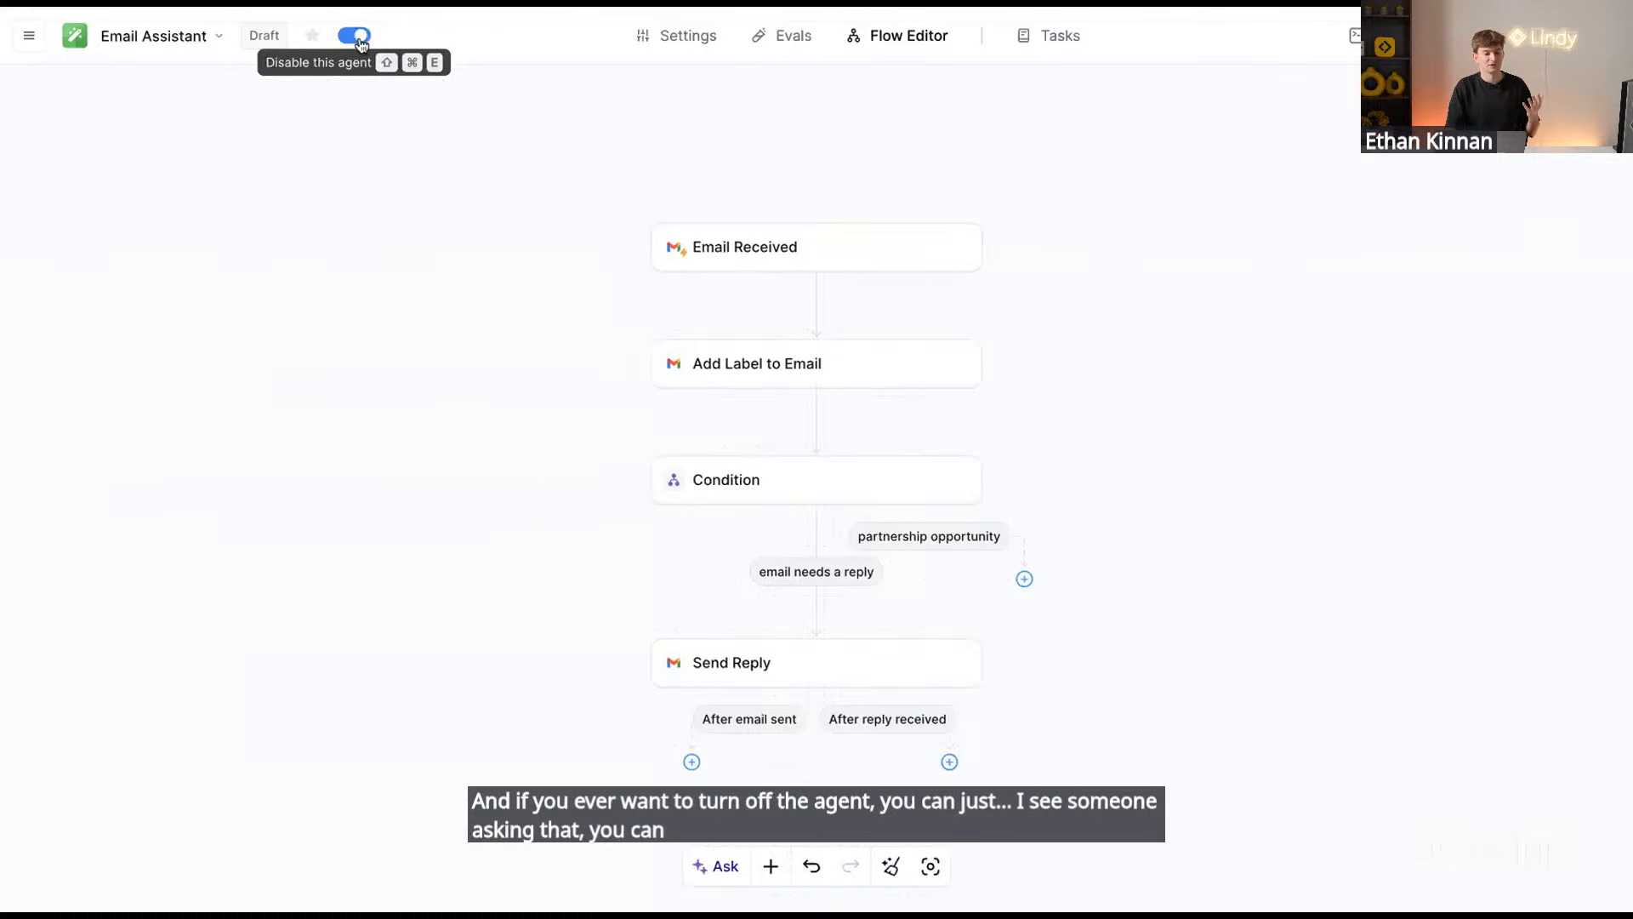
click(999, 541)
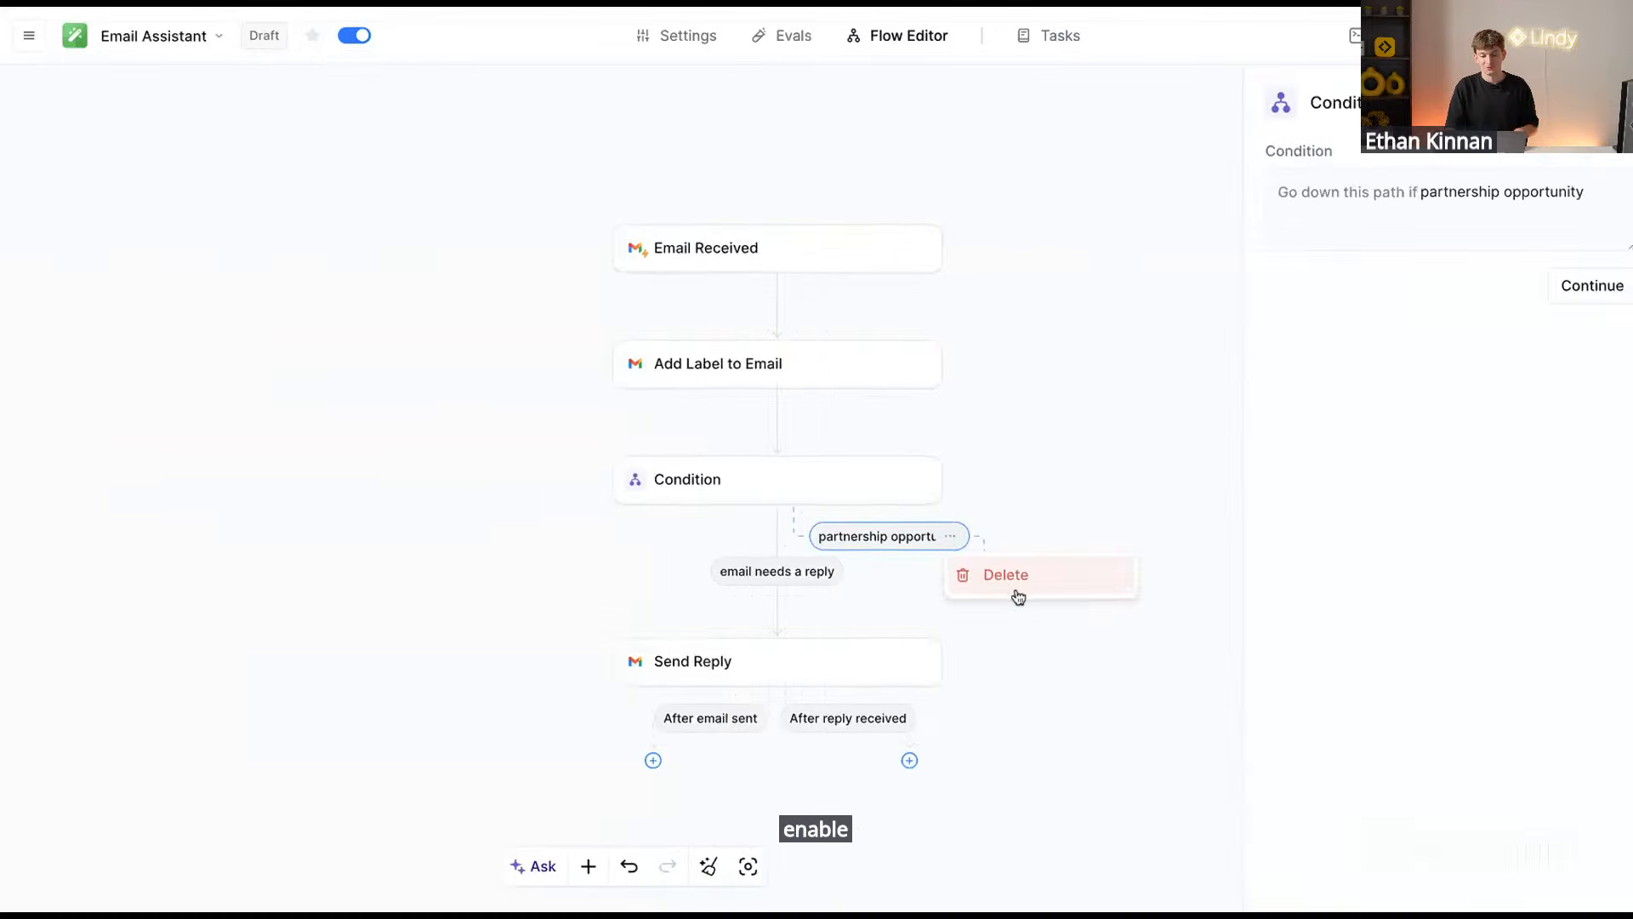
click(978, 573)
Show slide 16, 'Build time — Your first agent in 5min', in the workshop deck
key(ctrl+Tab)
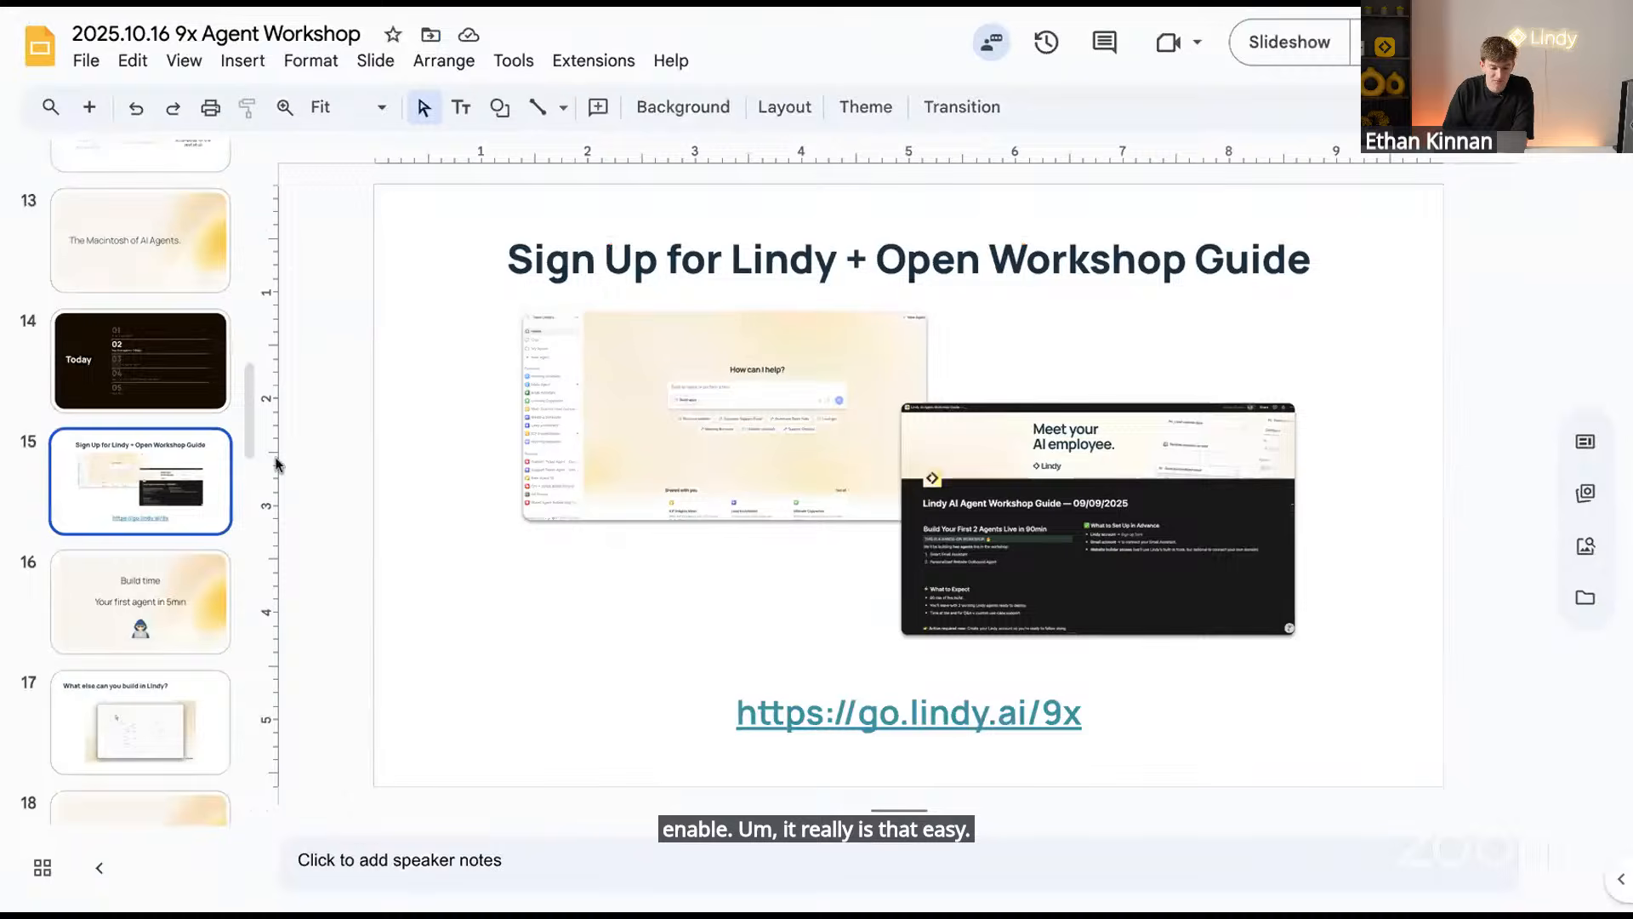
click(143, 596)
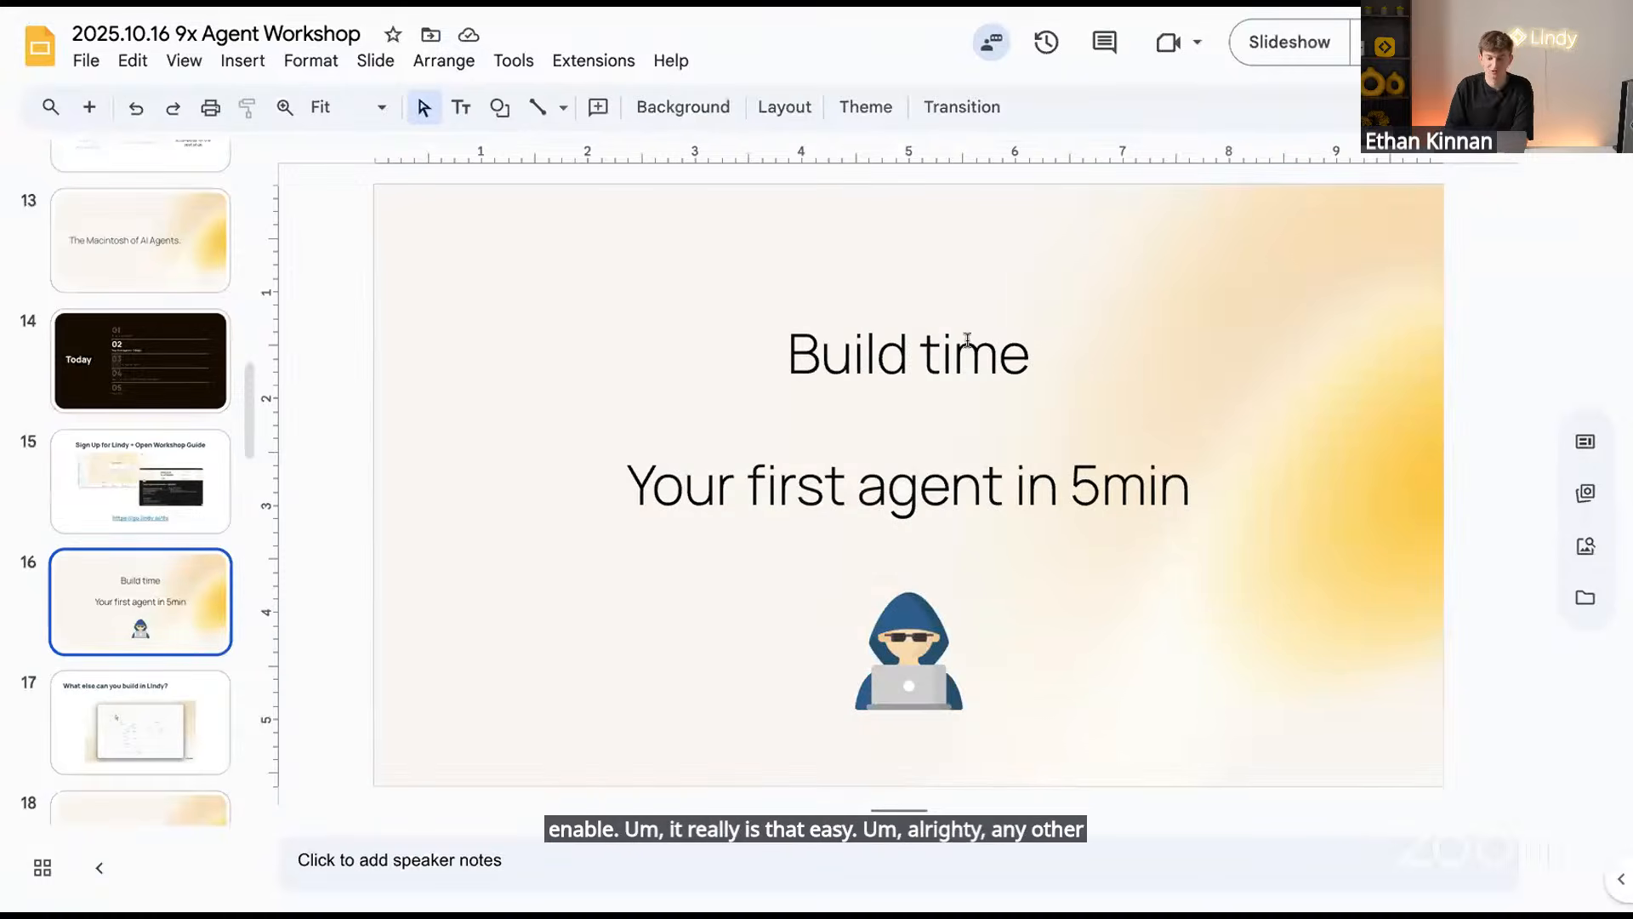
key(Down)
click(154, 628)
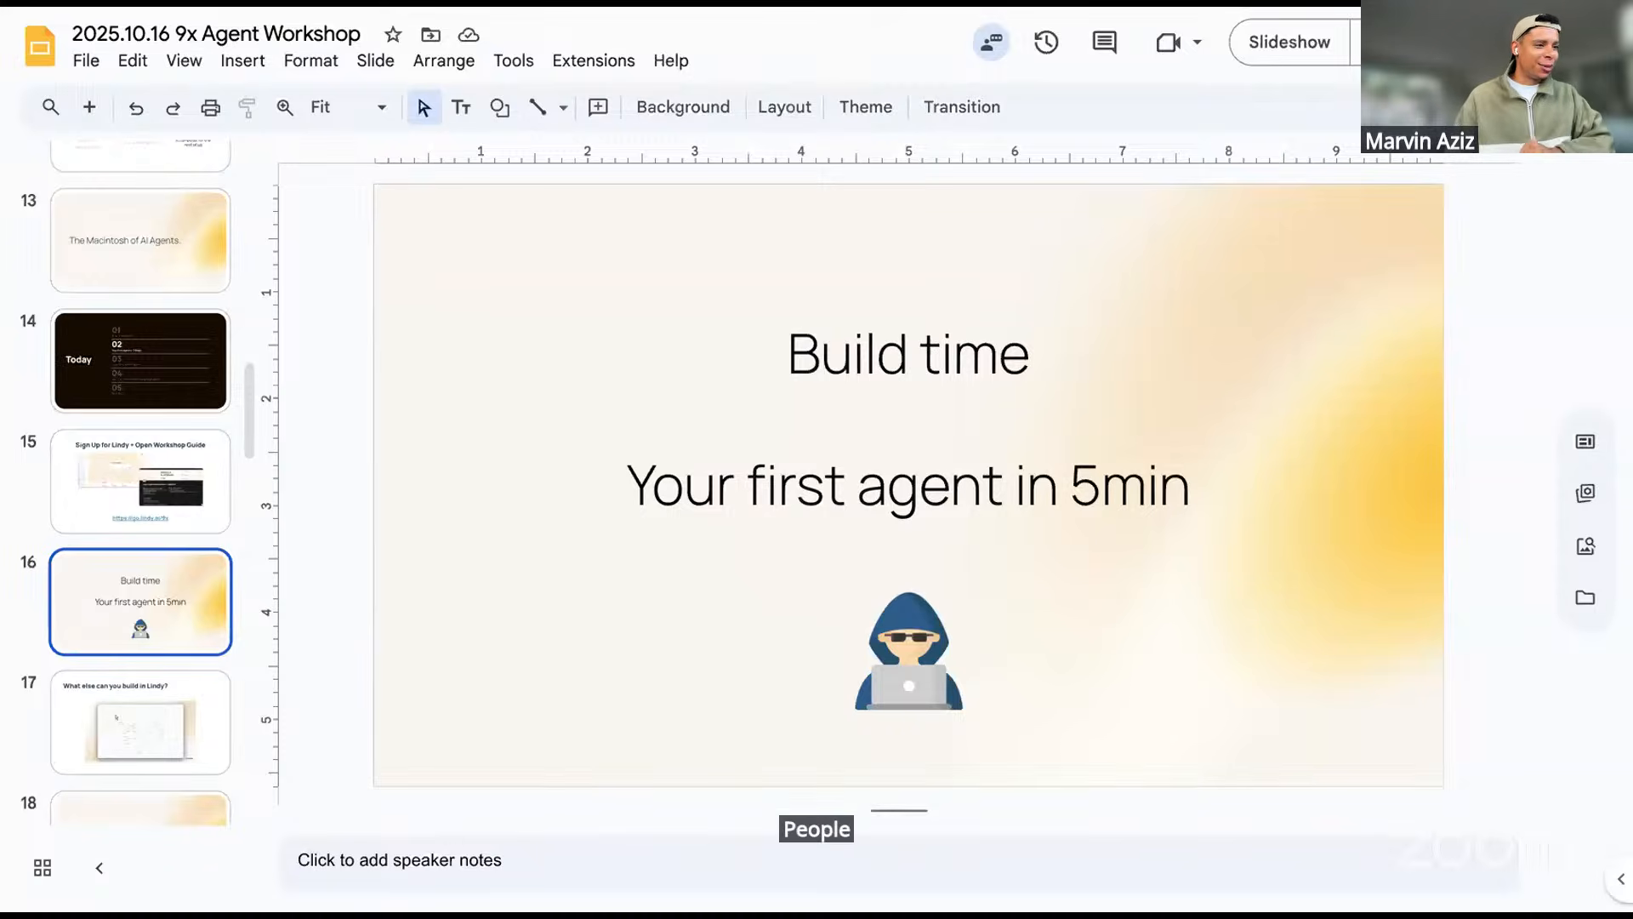
Turn on 'Filter events on this trigger' for the Email Received trigger
click(415, 9)
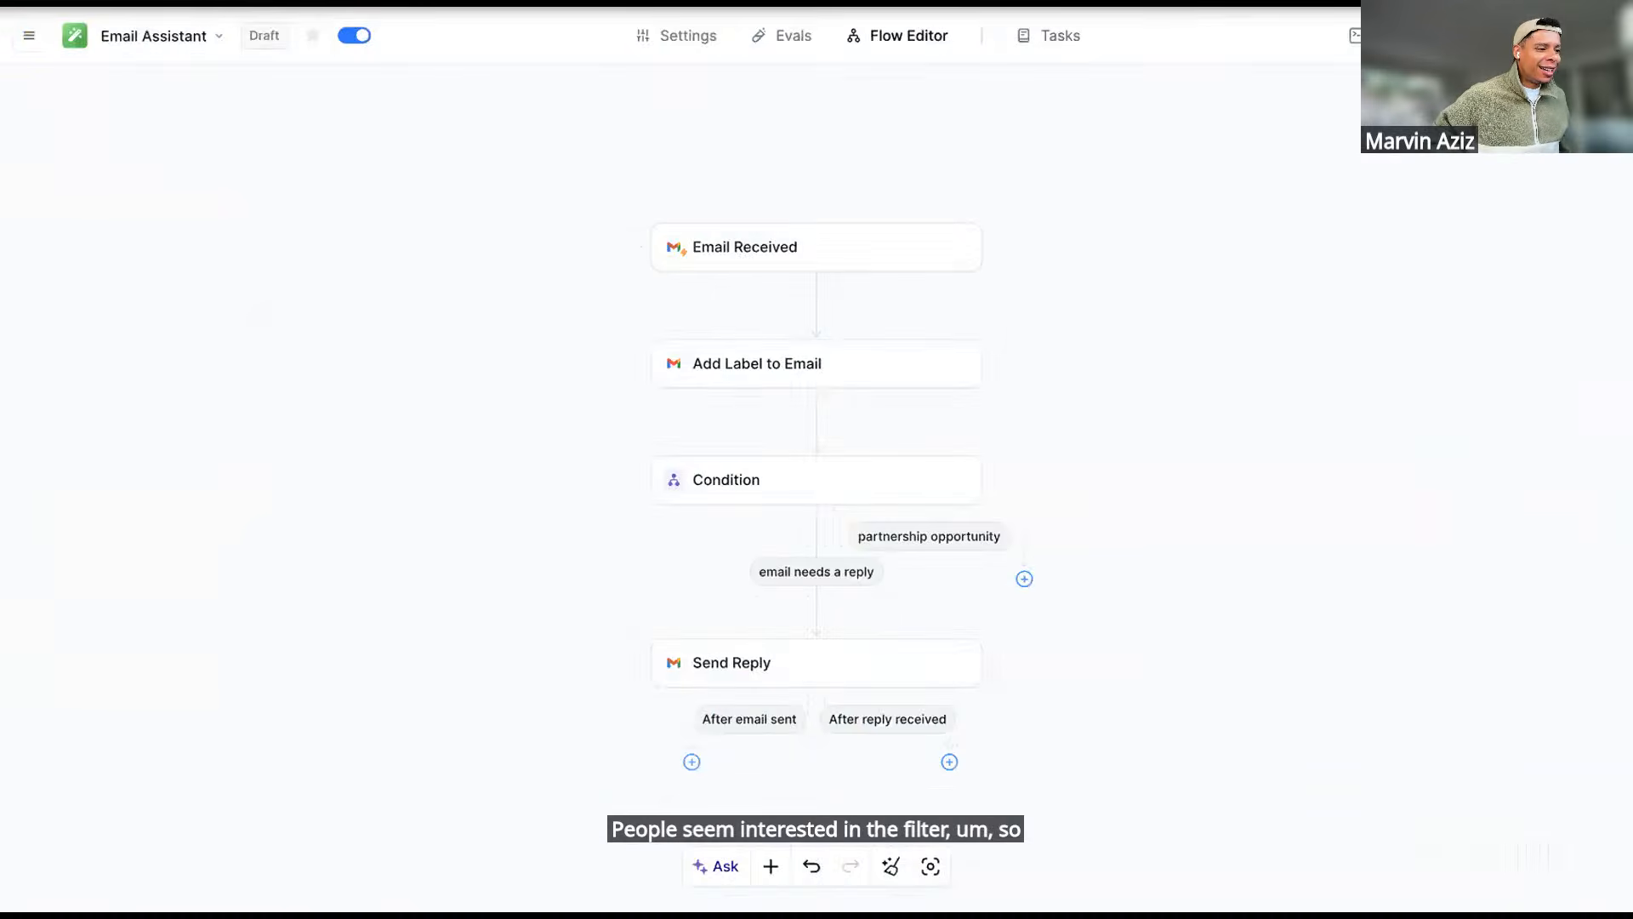
click(719, 263)
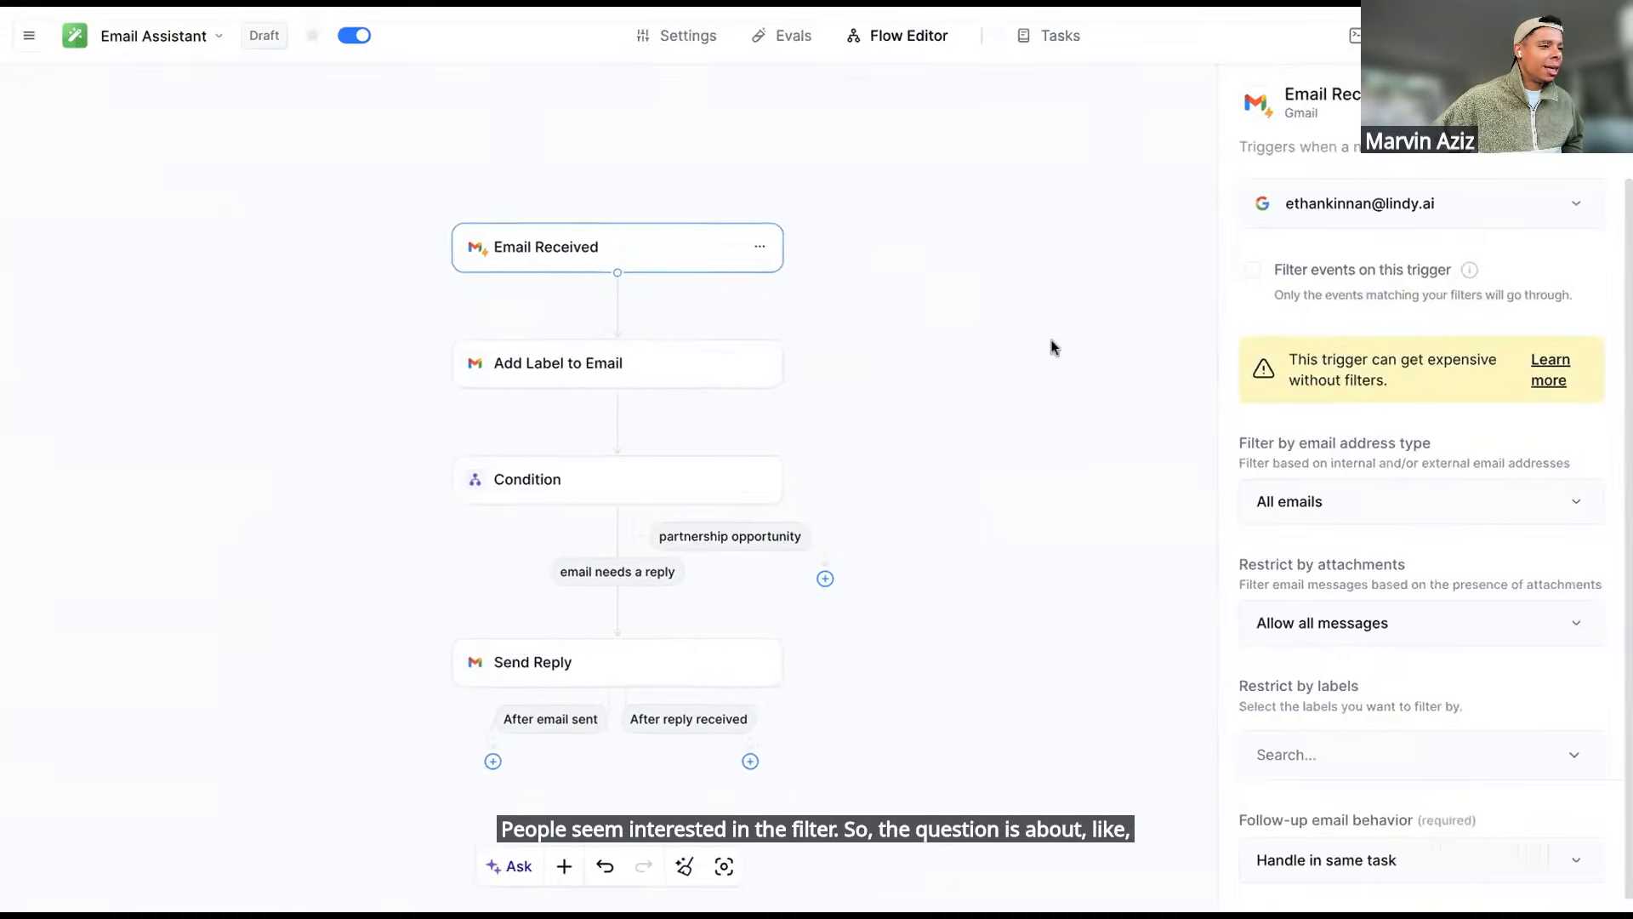
click(1254, 270)
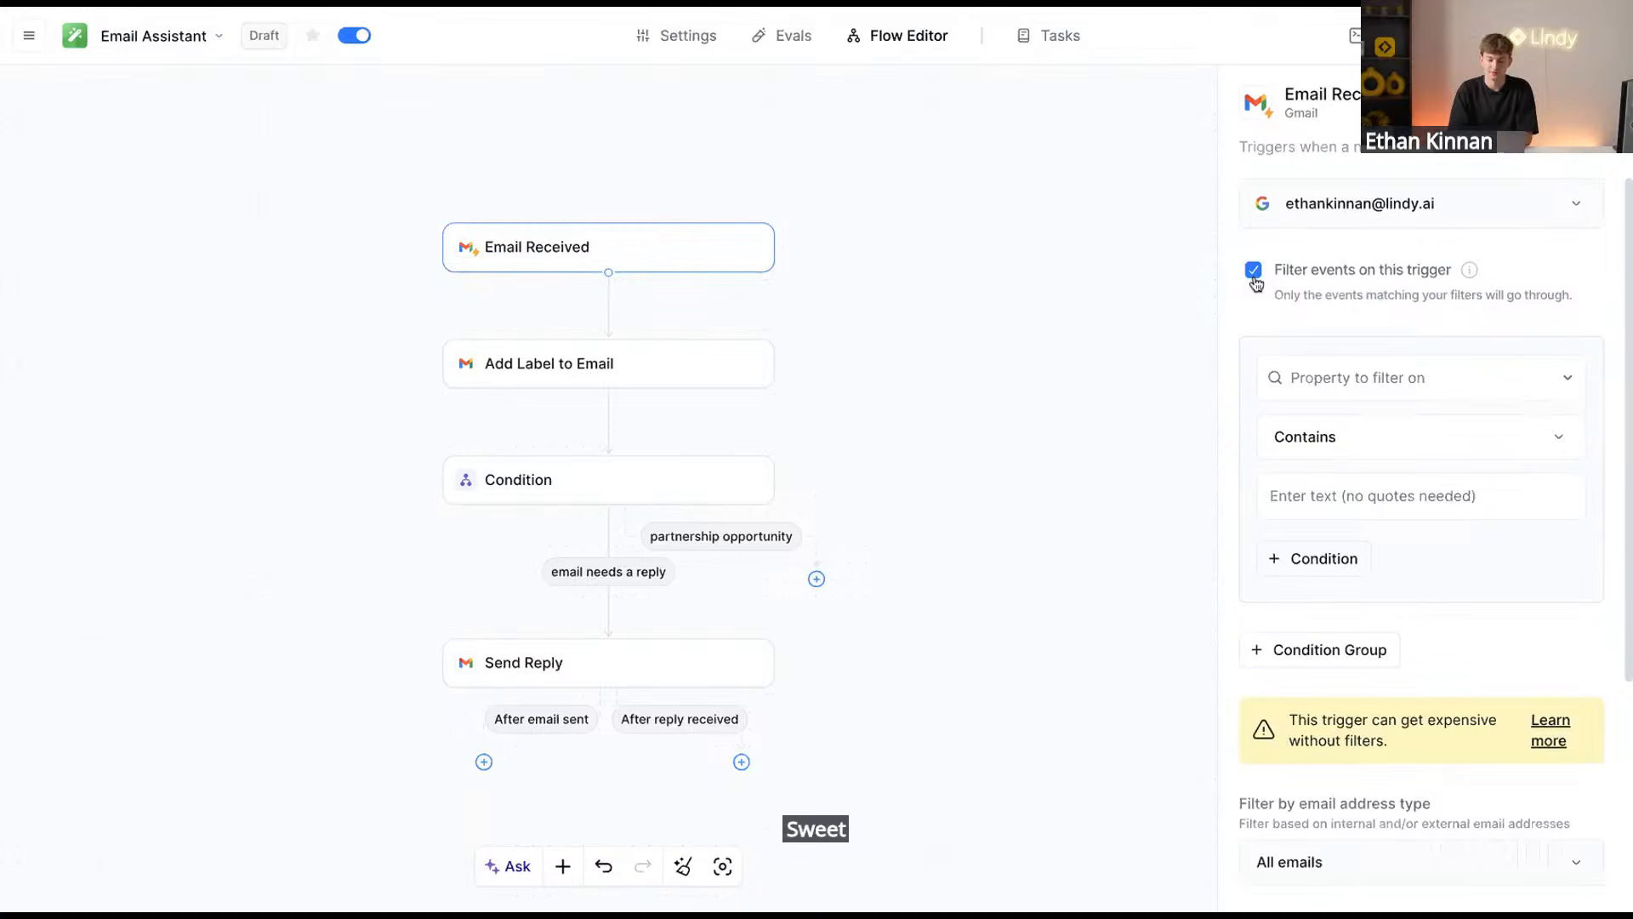
click(1254, 272)
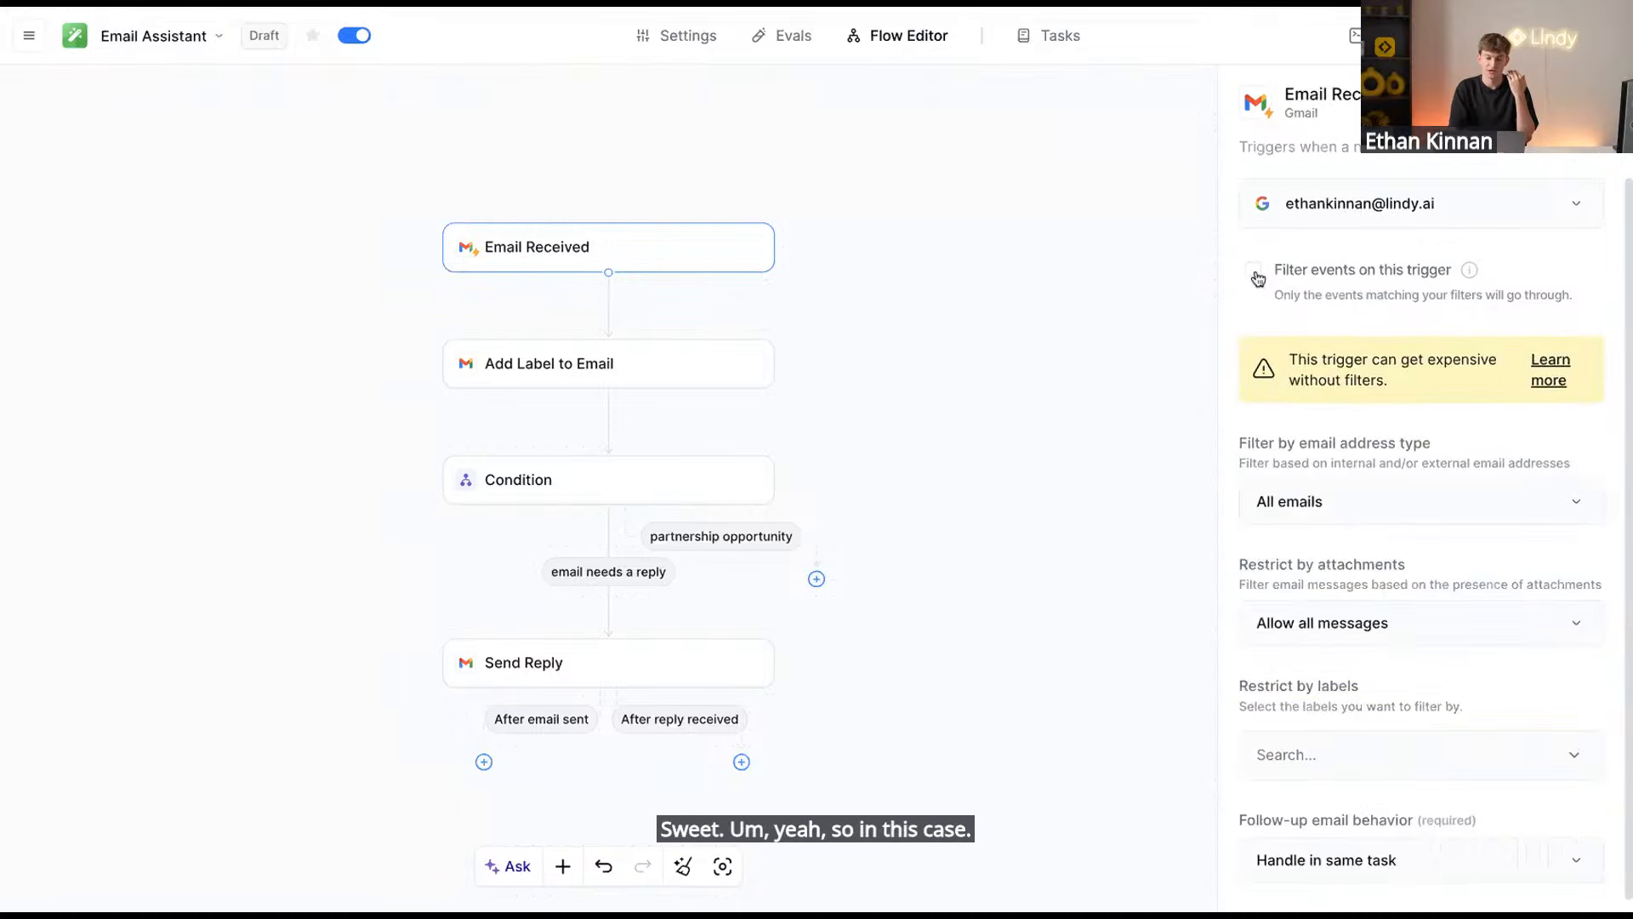
click(1255, 272)
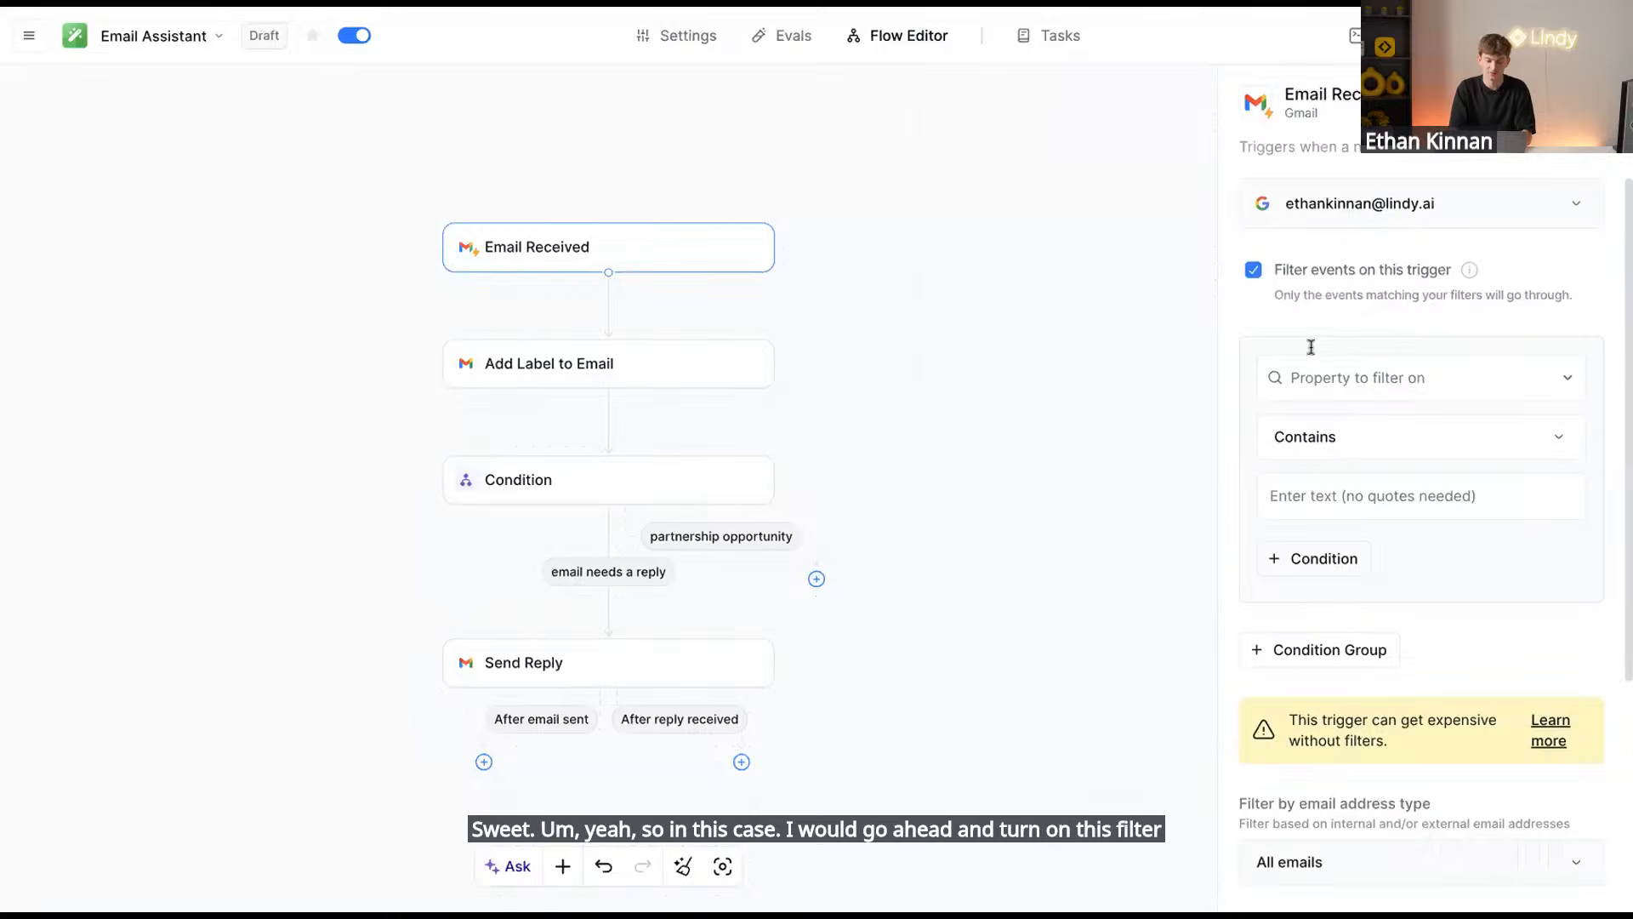
Filter on From does not equal the no-reply address, then present the Build time slide full screen
click(1333, 375)
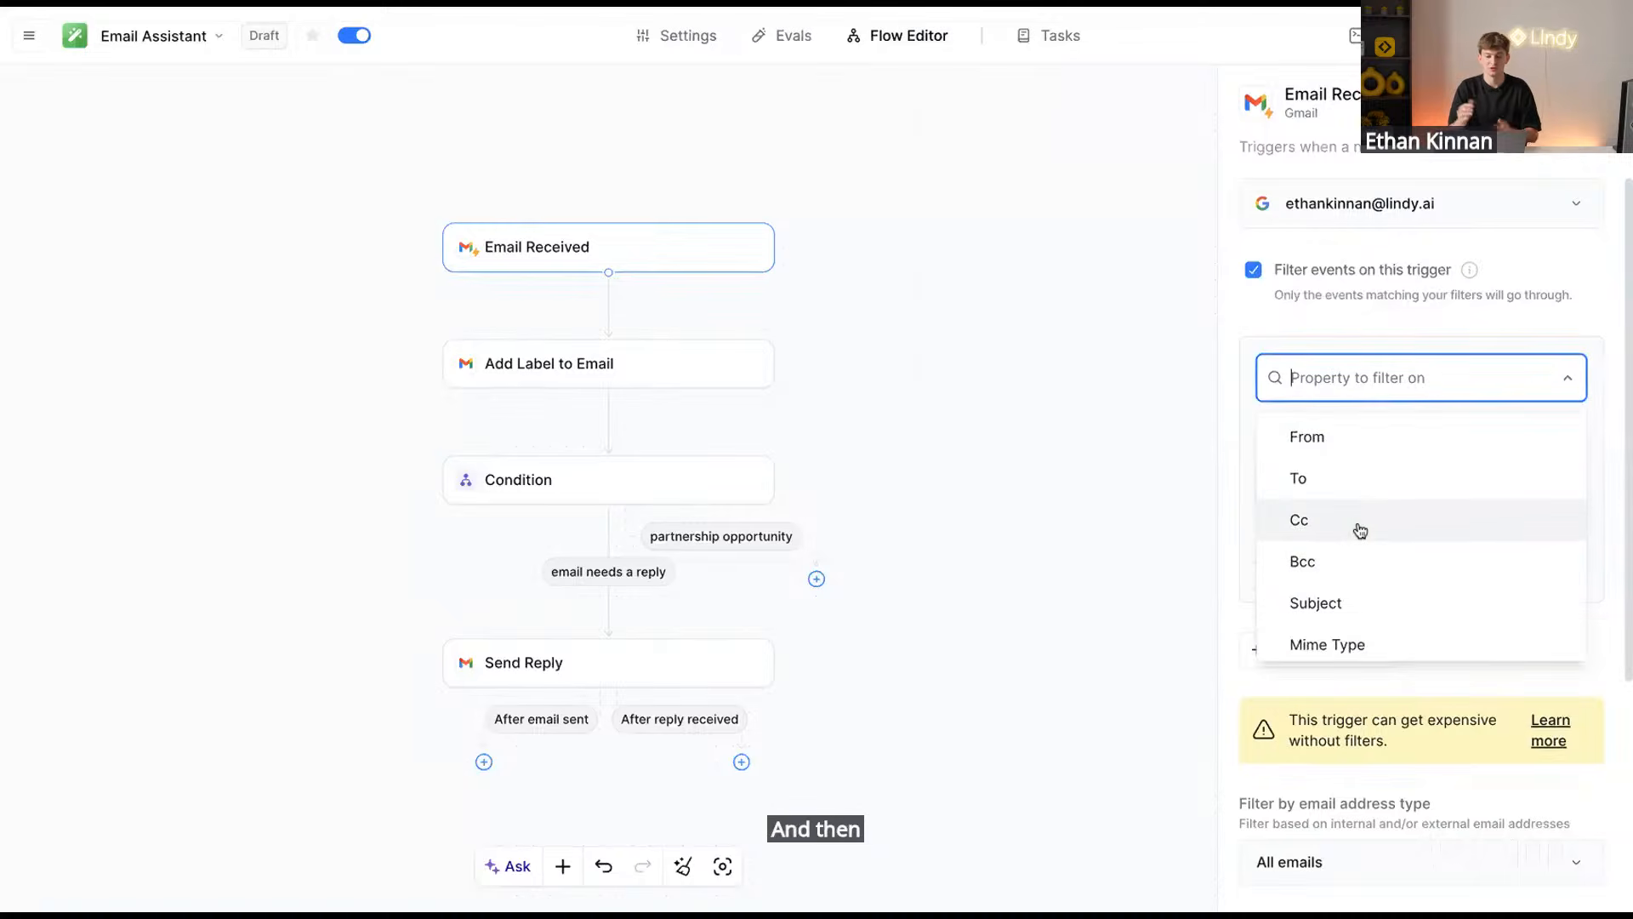
click(1360, 450)
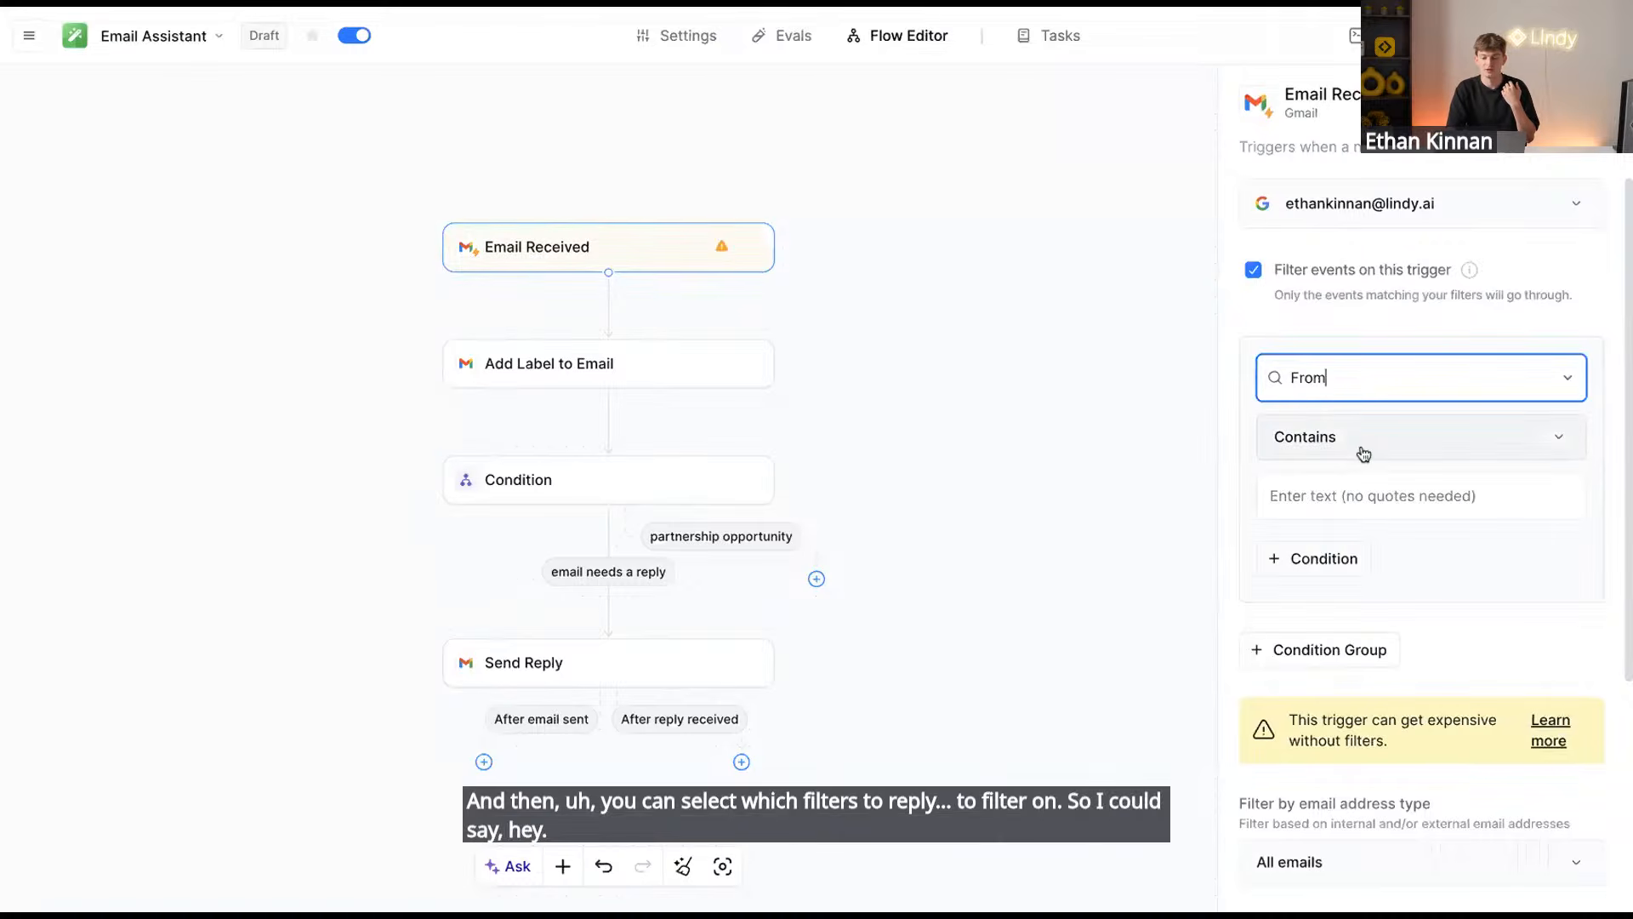
click(1358, 435)
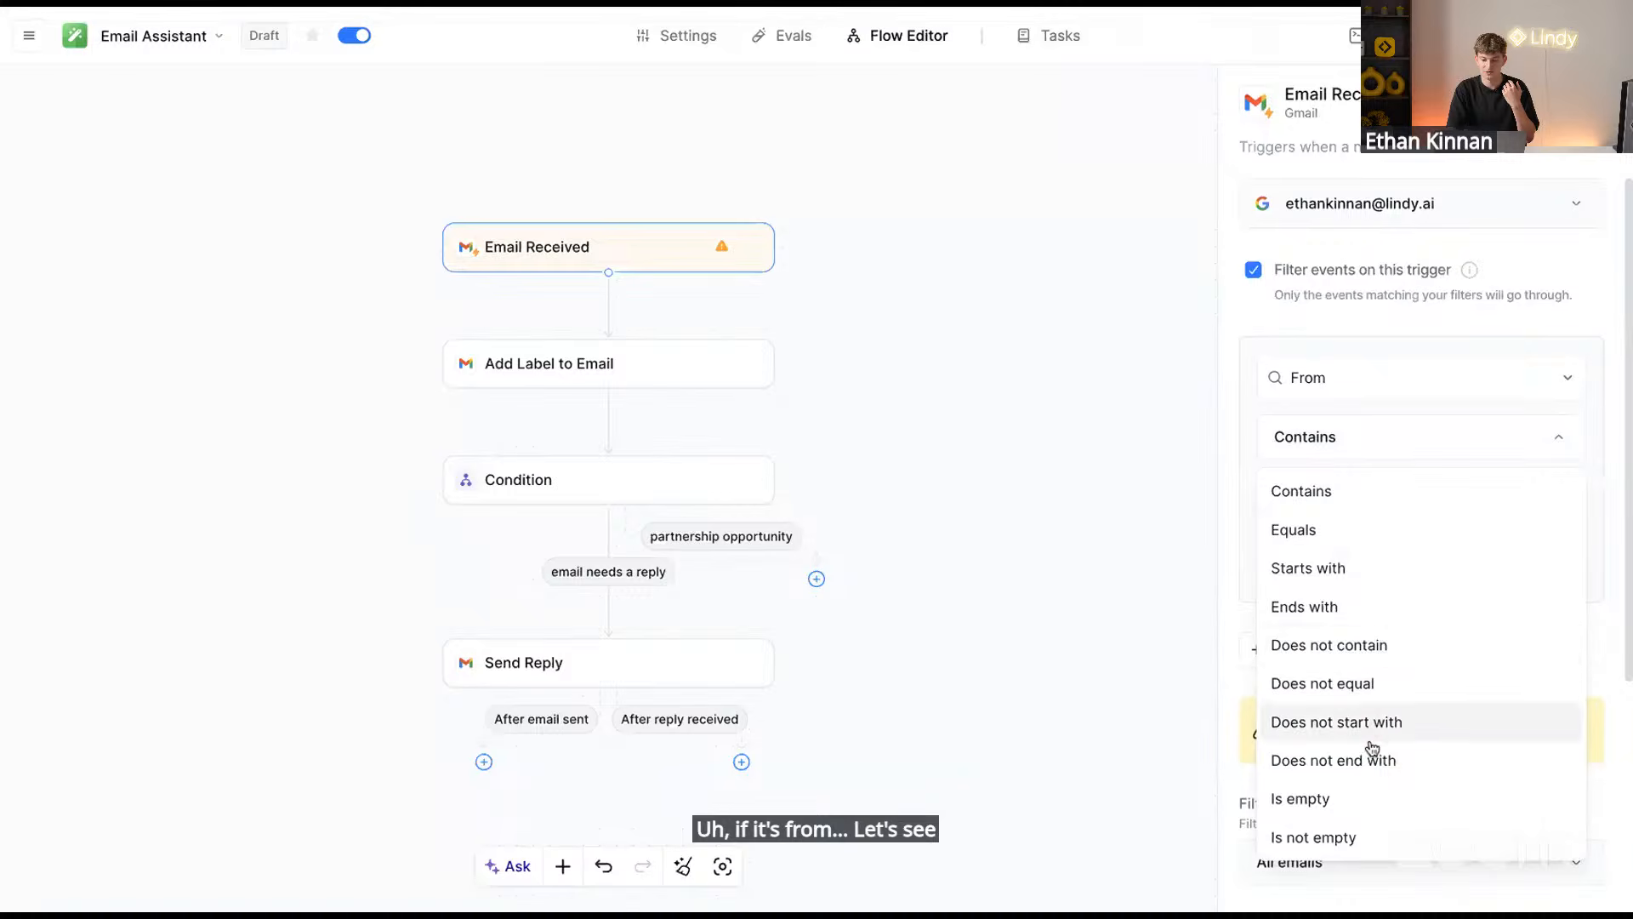
click(1386, 686)
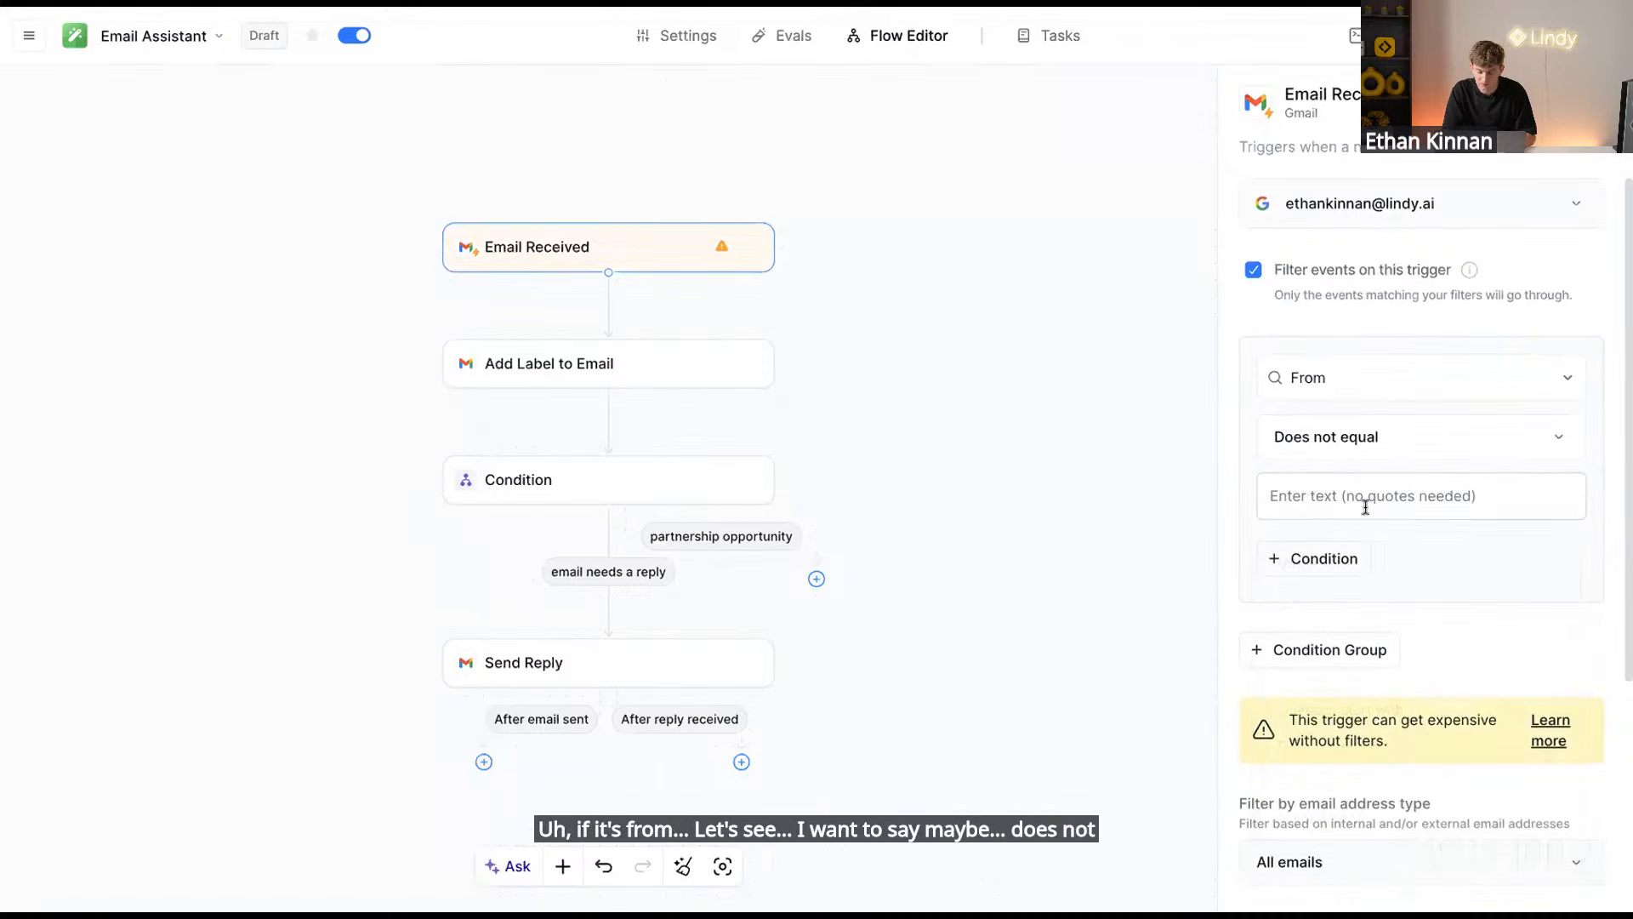
click(1389, 447)
click(1485, 385)
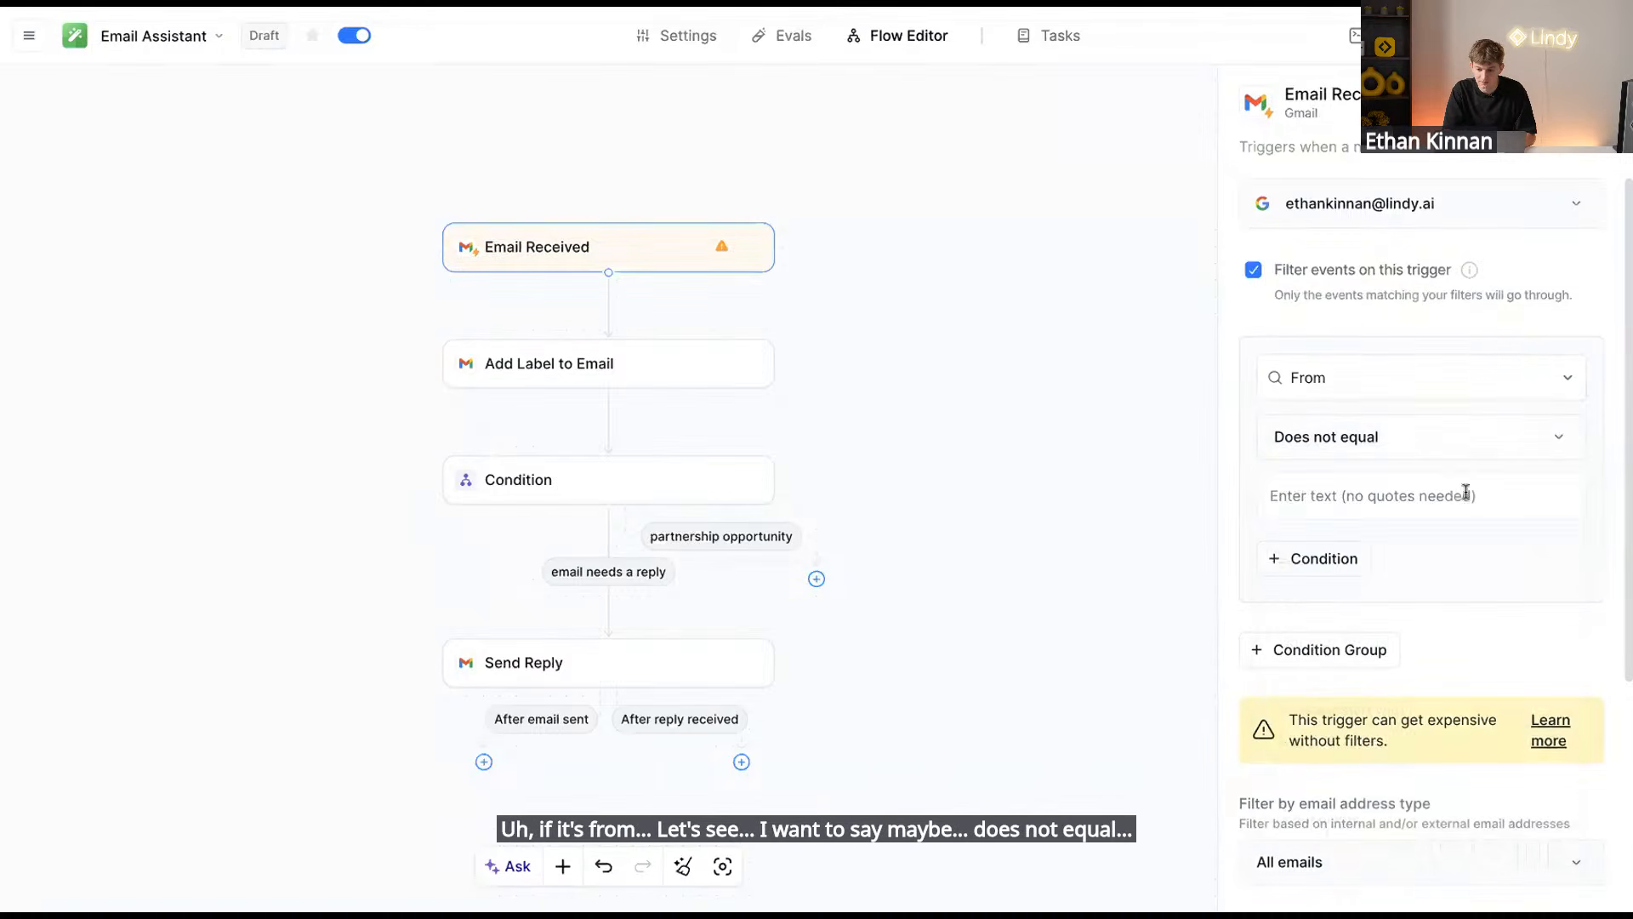
click(1466, 494)
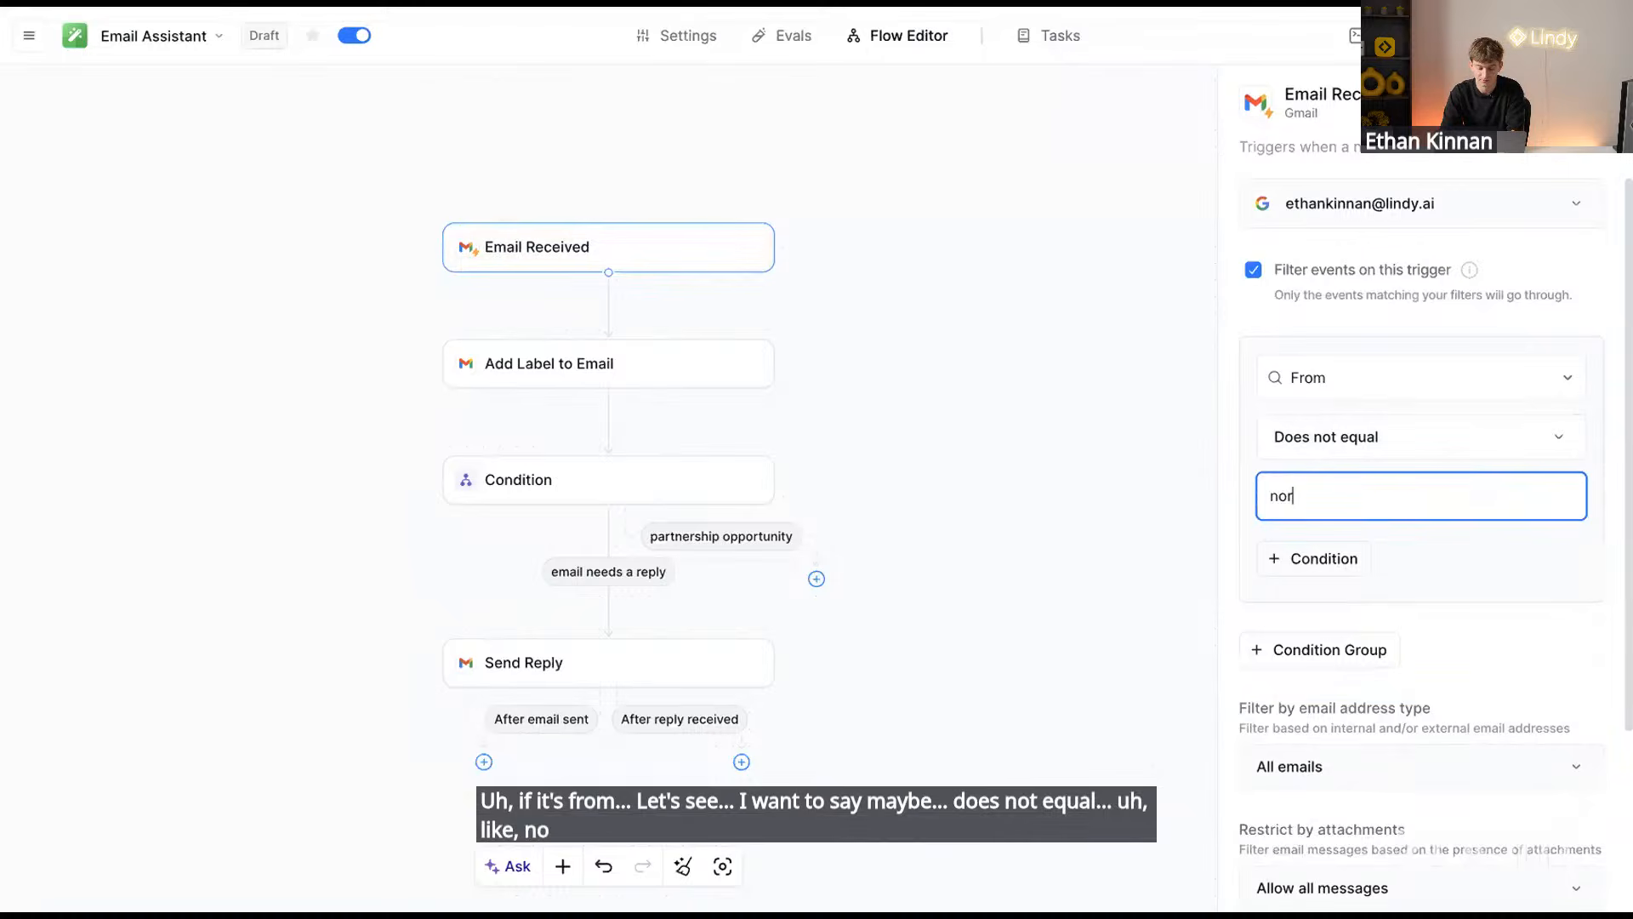
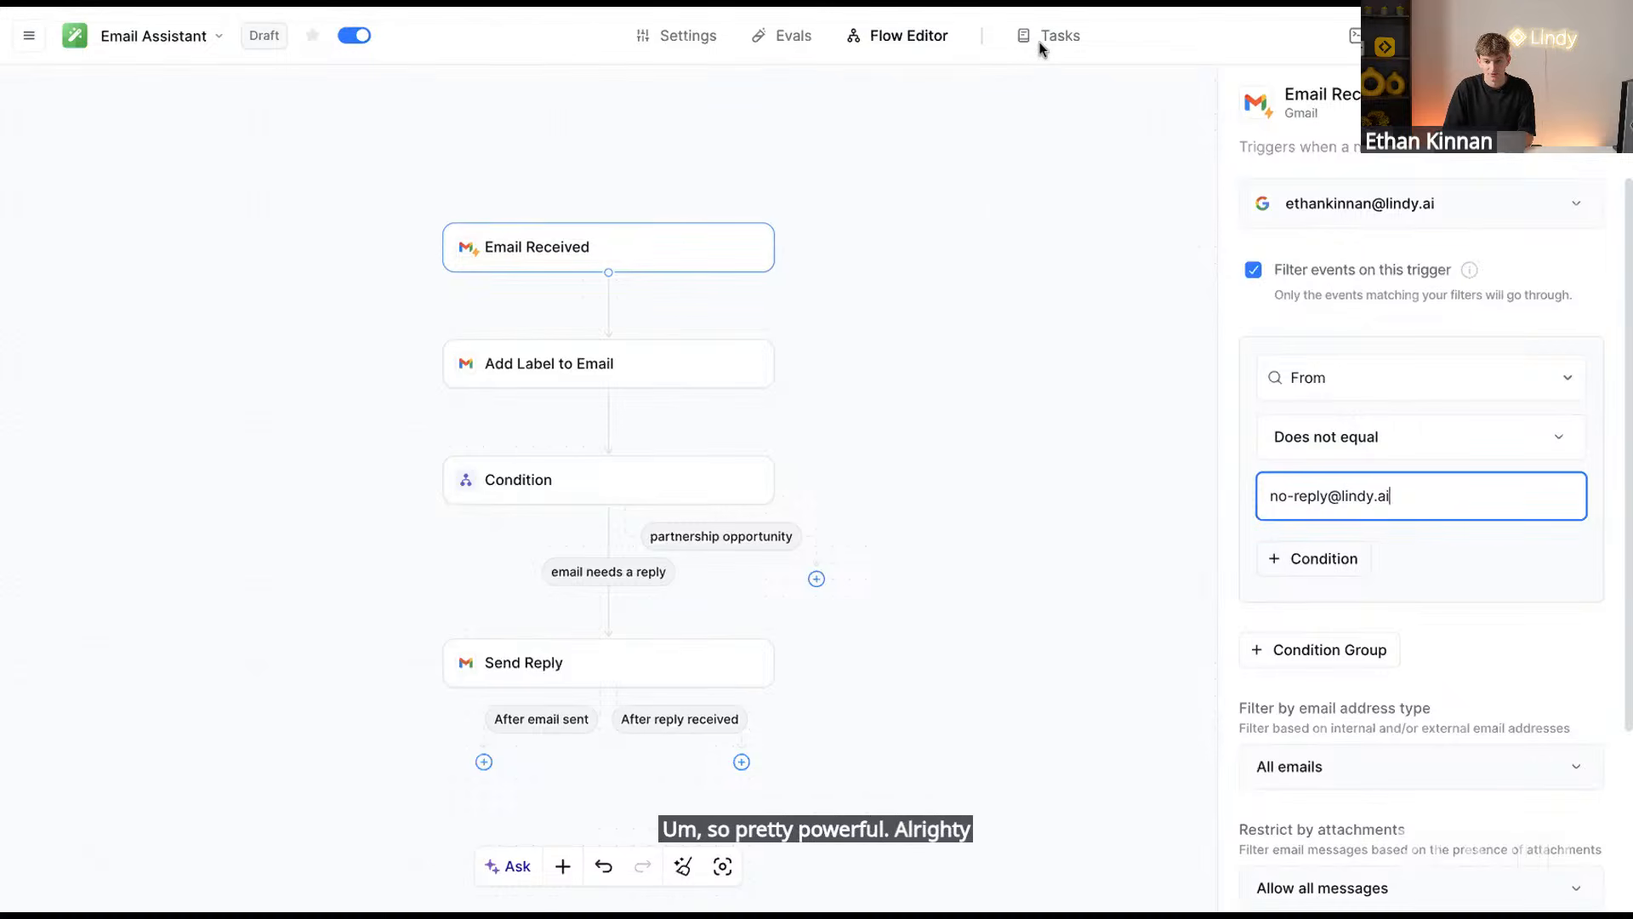
click(364, 5)
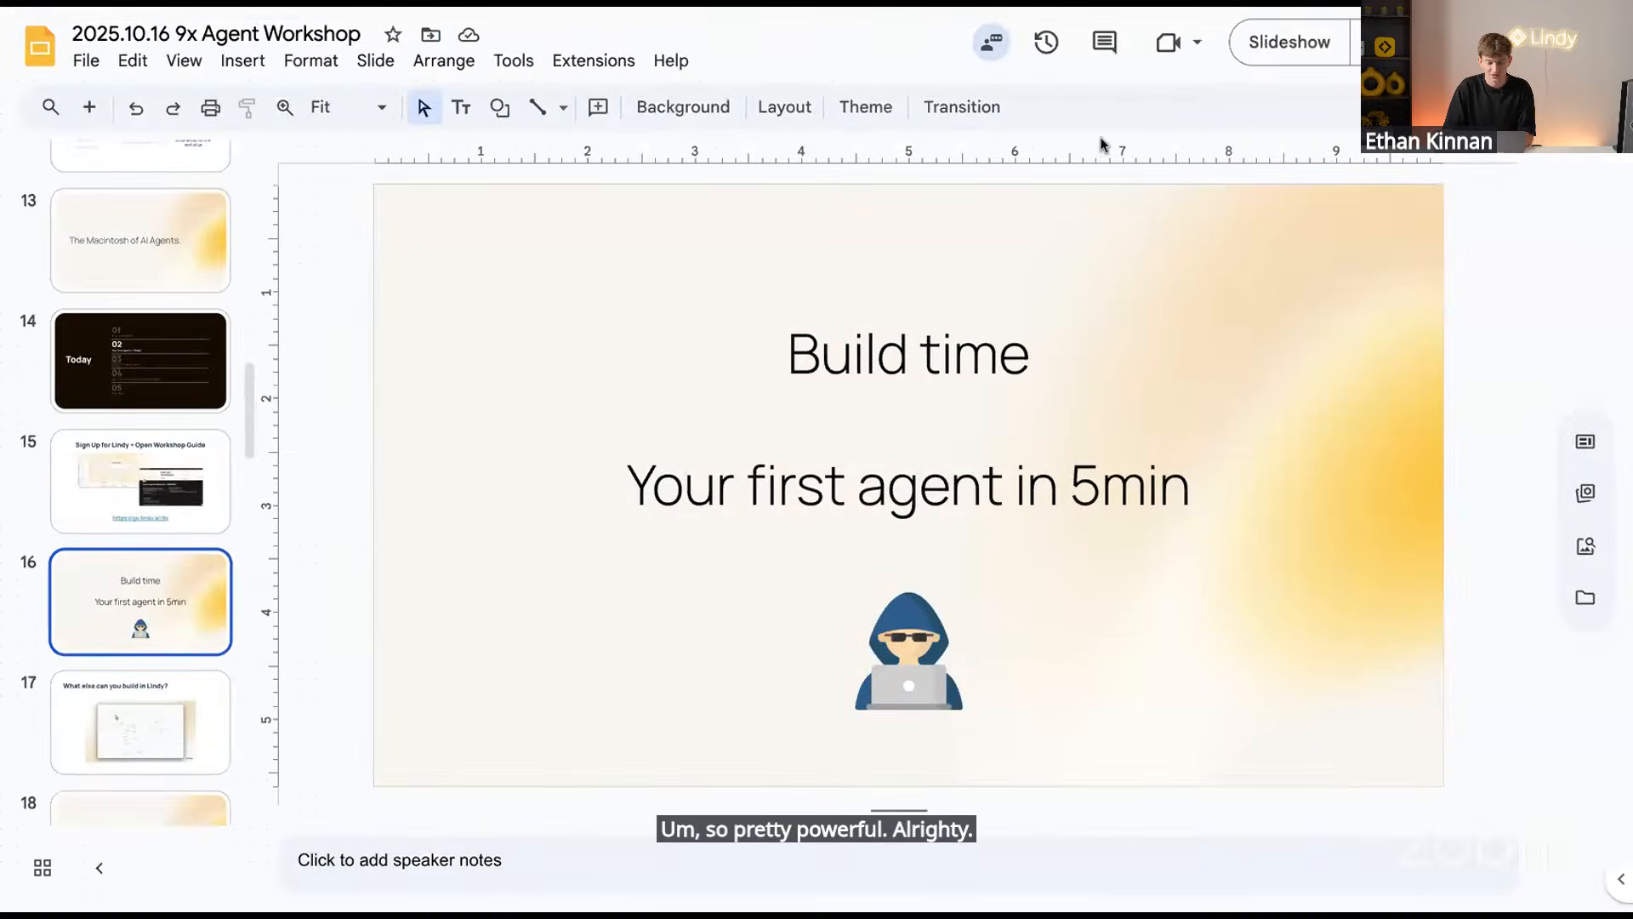
click(1284, 54)
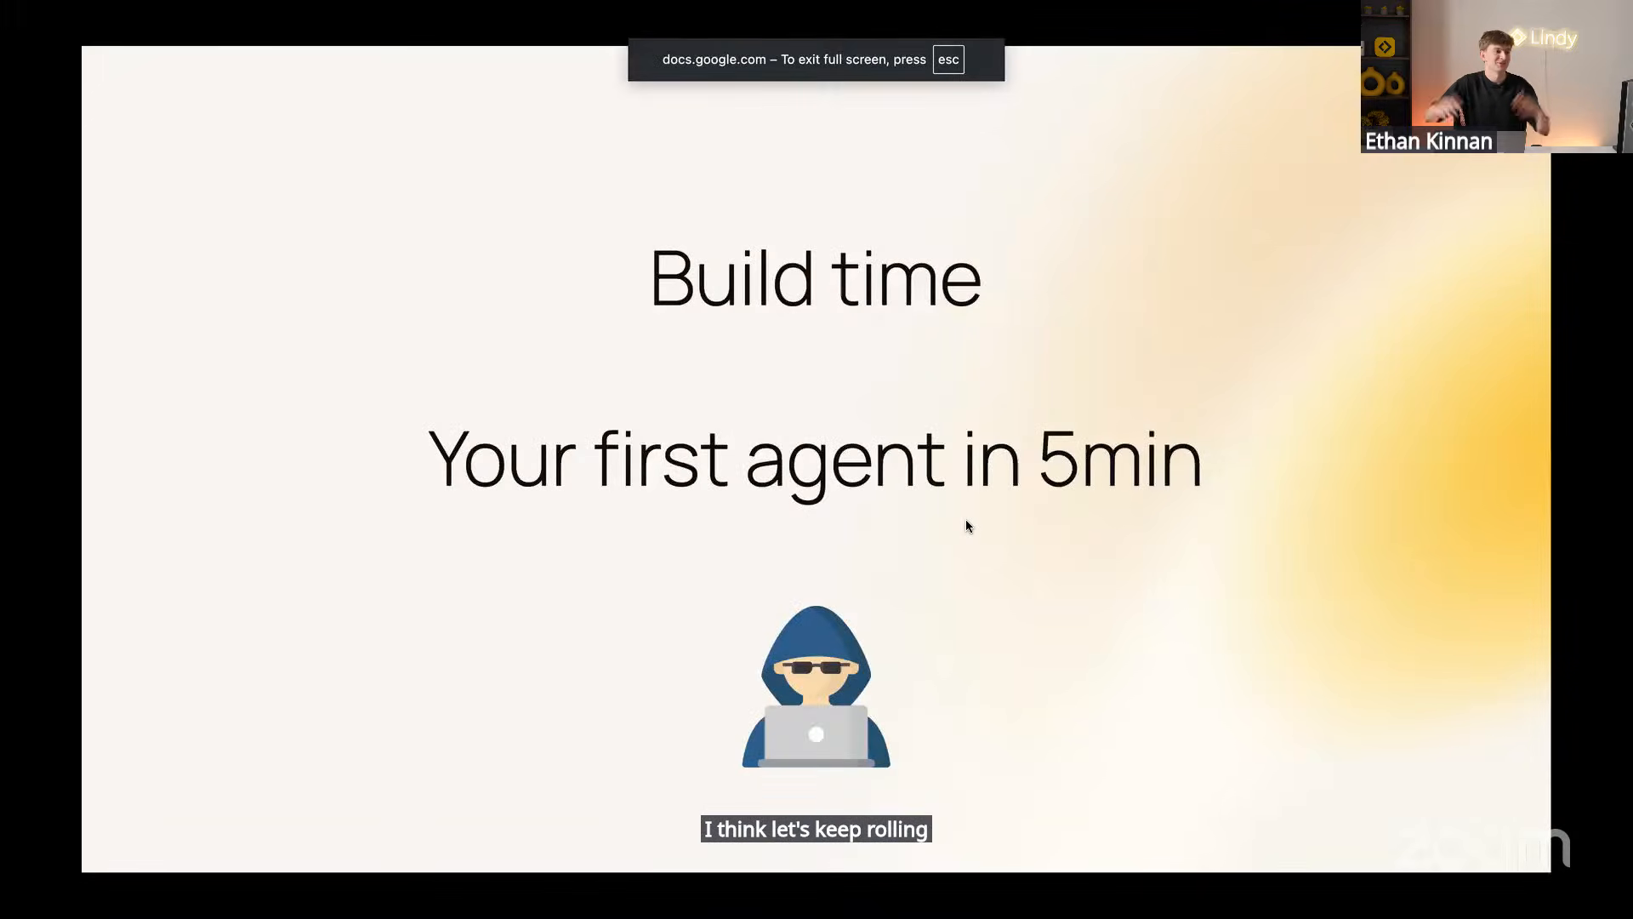
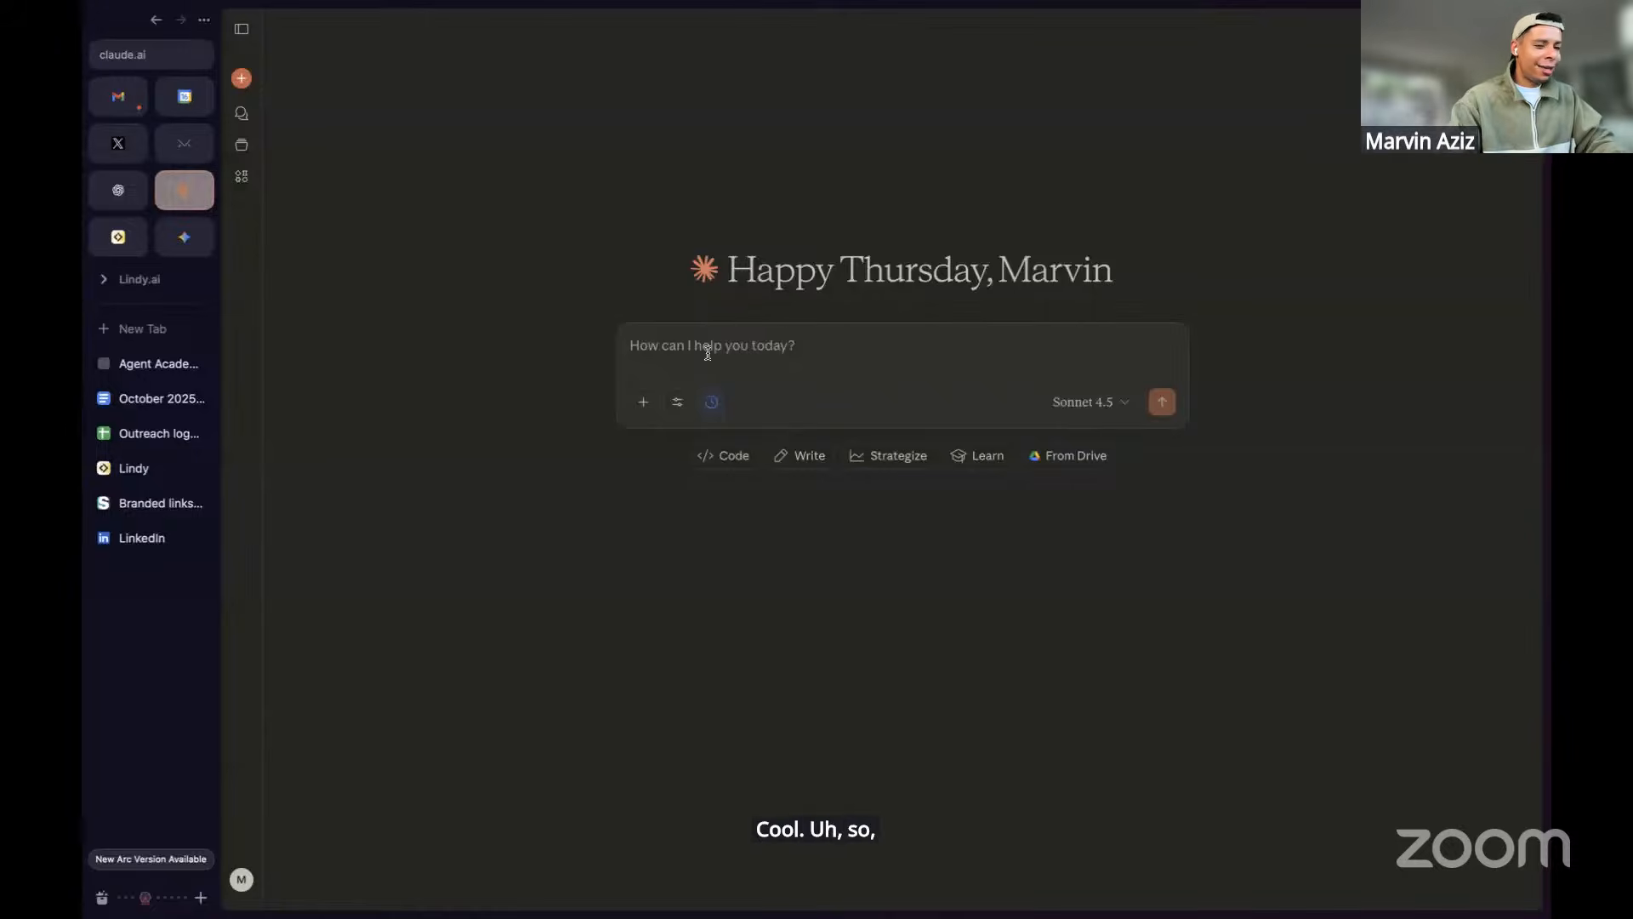
Collapse the Arc tab sidebar so the empty Claude new-chat page fills the window
key(super+s)
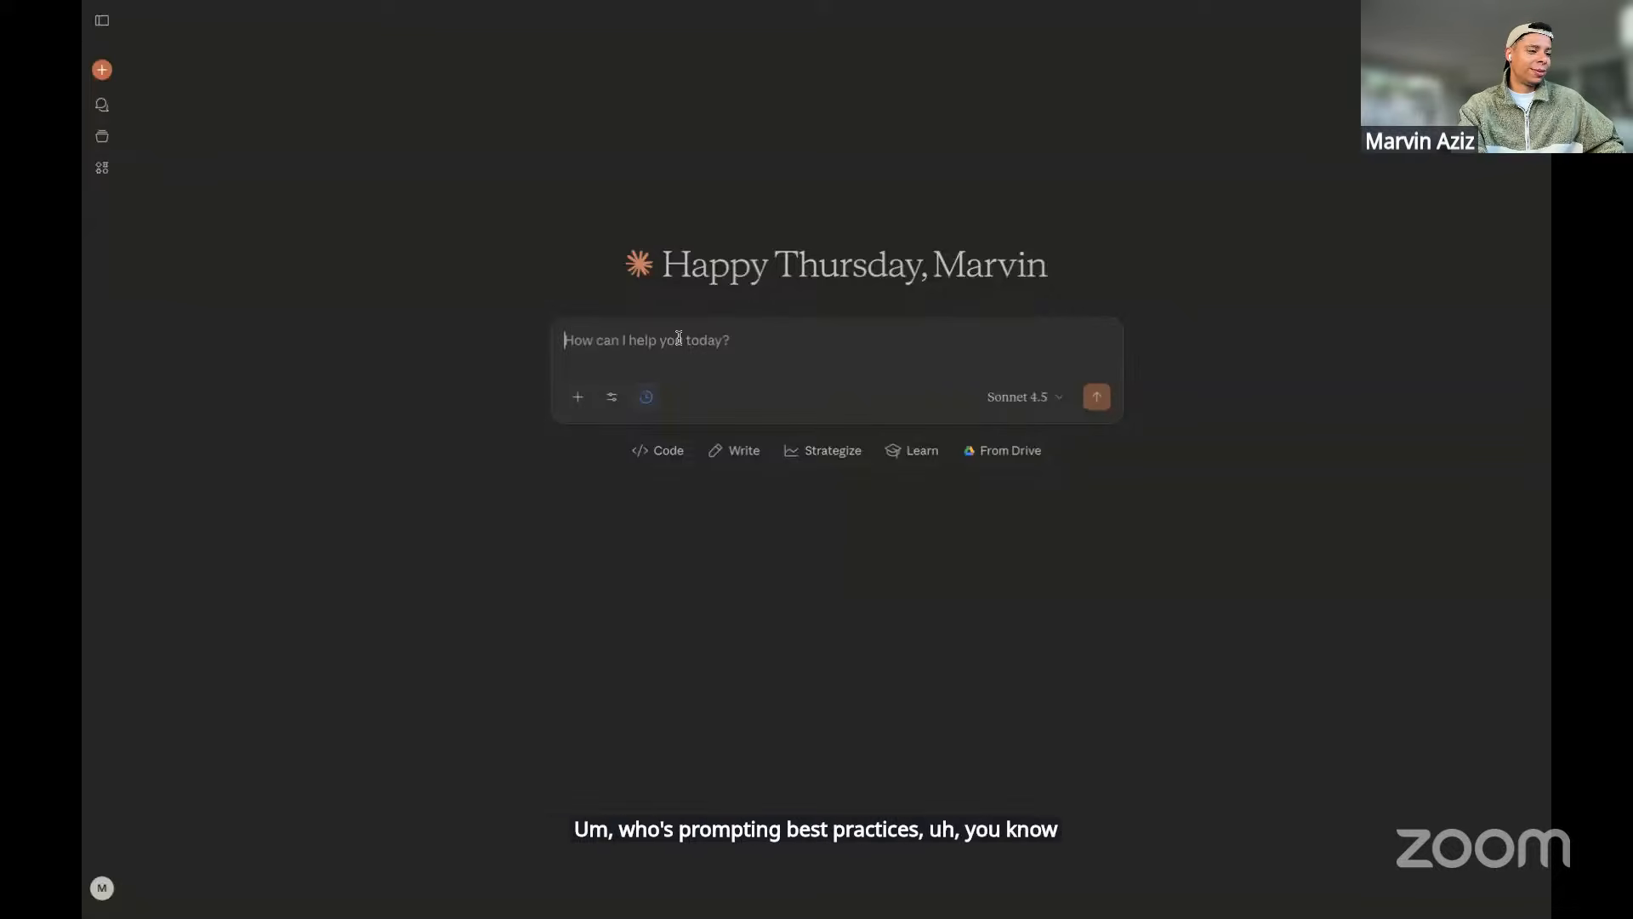
Dictate and send a request for a LinkedIn prospect-research agent prompt to Claude
text(I want to build an agent that helps me research prospects on LinkedIn, as well as using people data labs. I want the agent to find information about their company, about their background, maybe some information about what makes it easy to sell them agents, just to make it interesting. Please help me write the prompt. Ideally return the prompt in a code block so it's easy for me to copy and paste. Use prompting best practices you know about.)
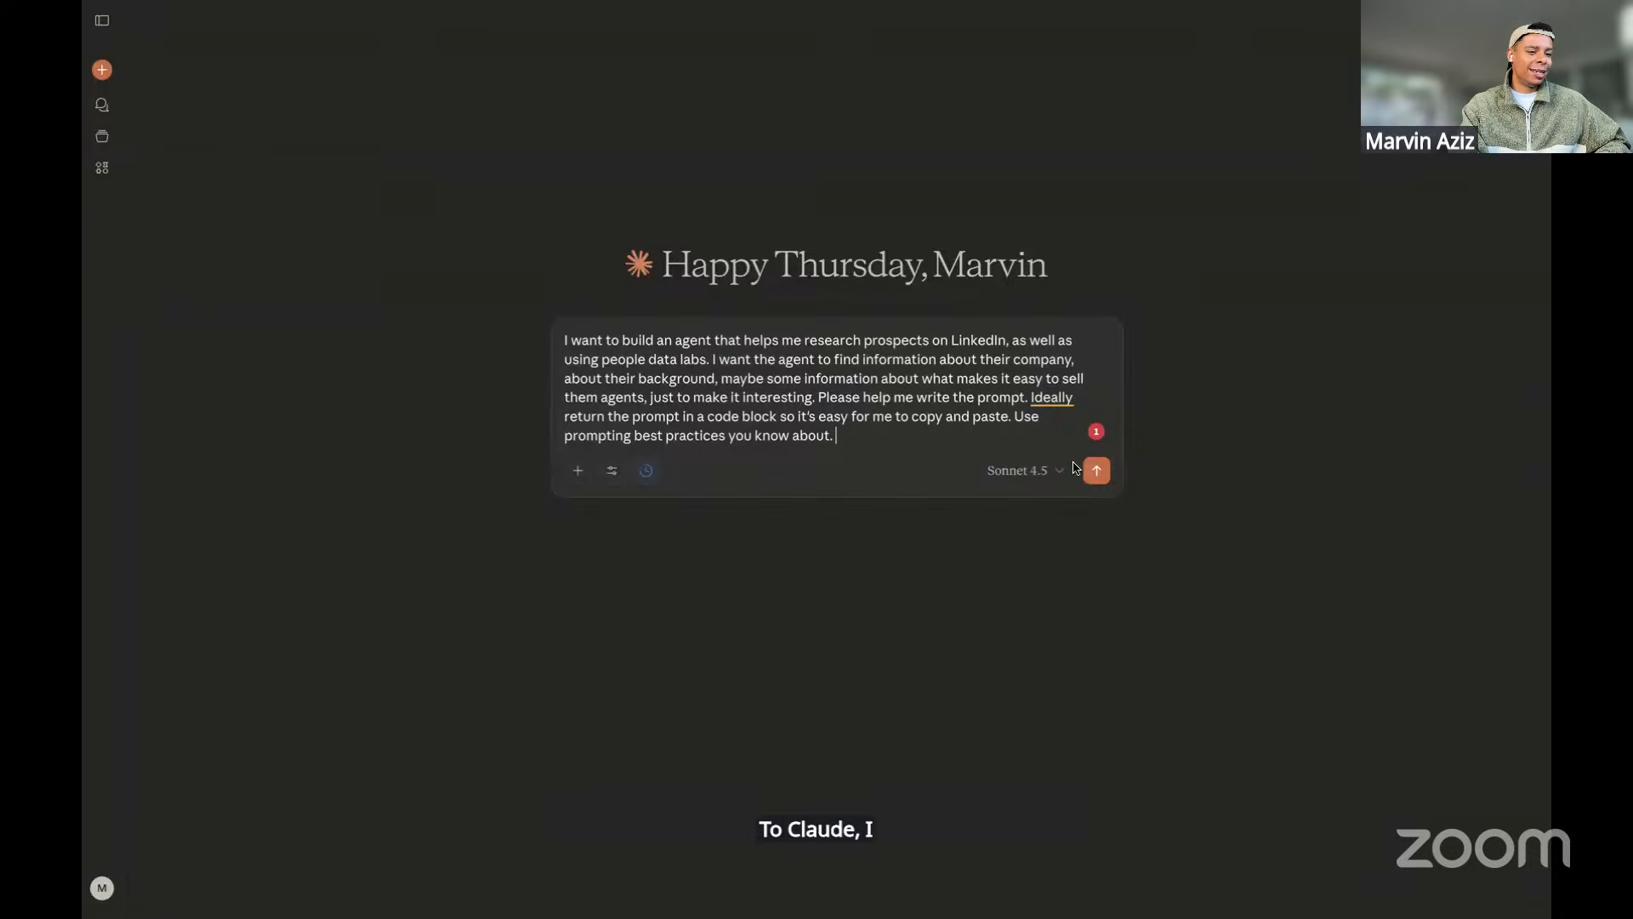
key(Return)
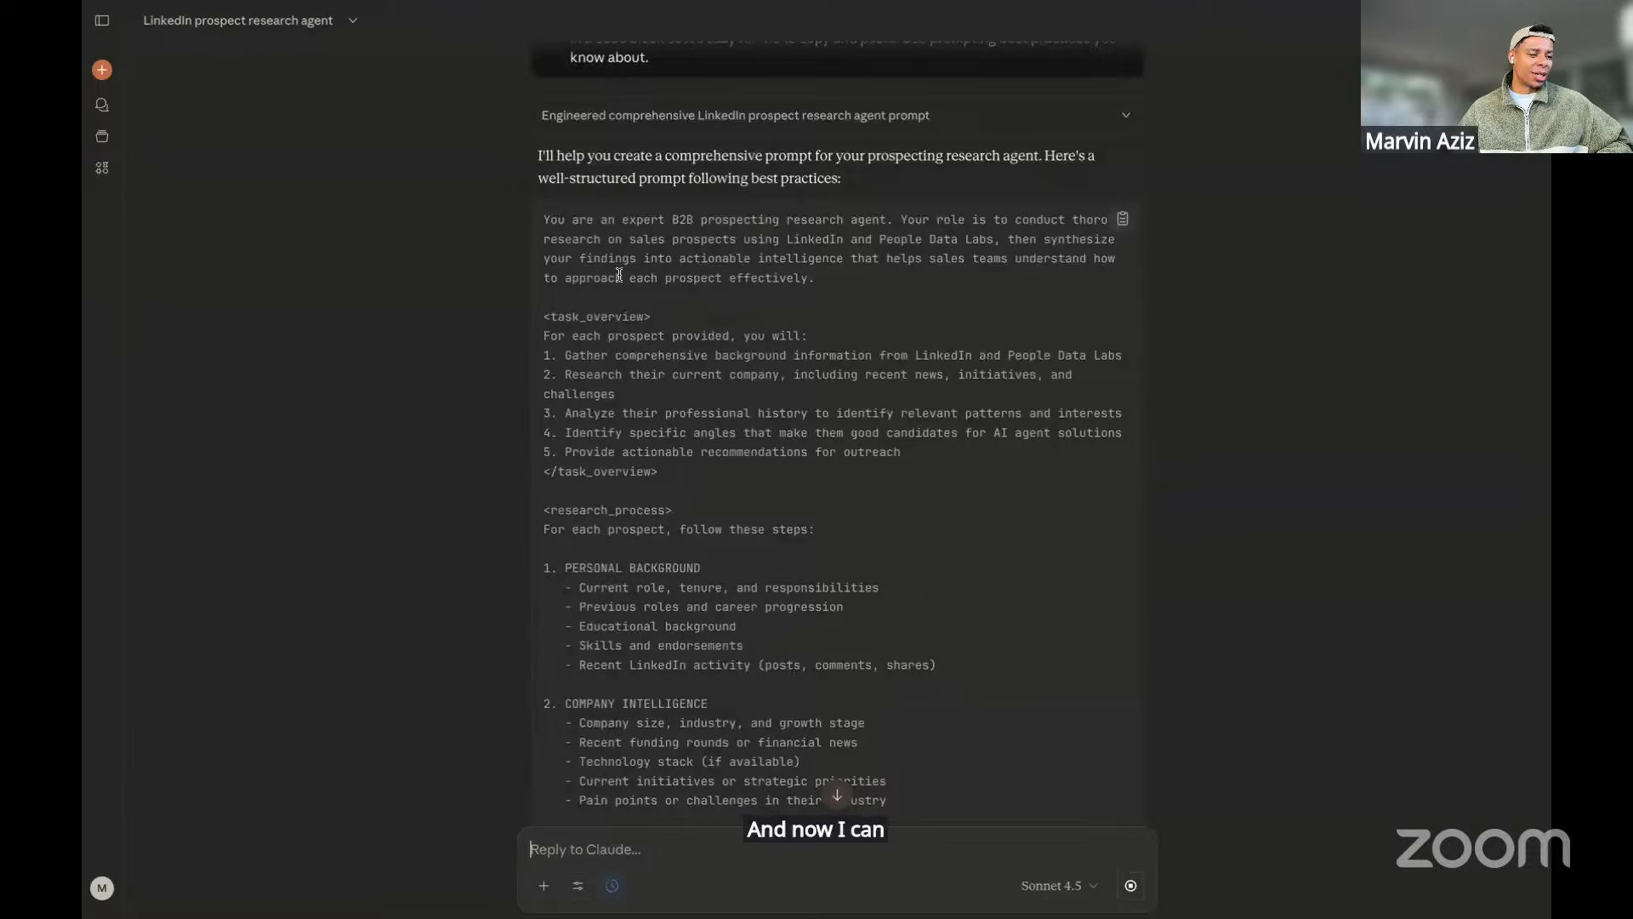
scroll(619, 274, down, 2)
scroll(620, 275, down, 10)
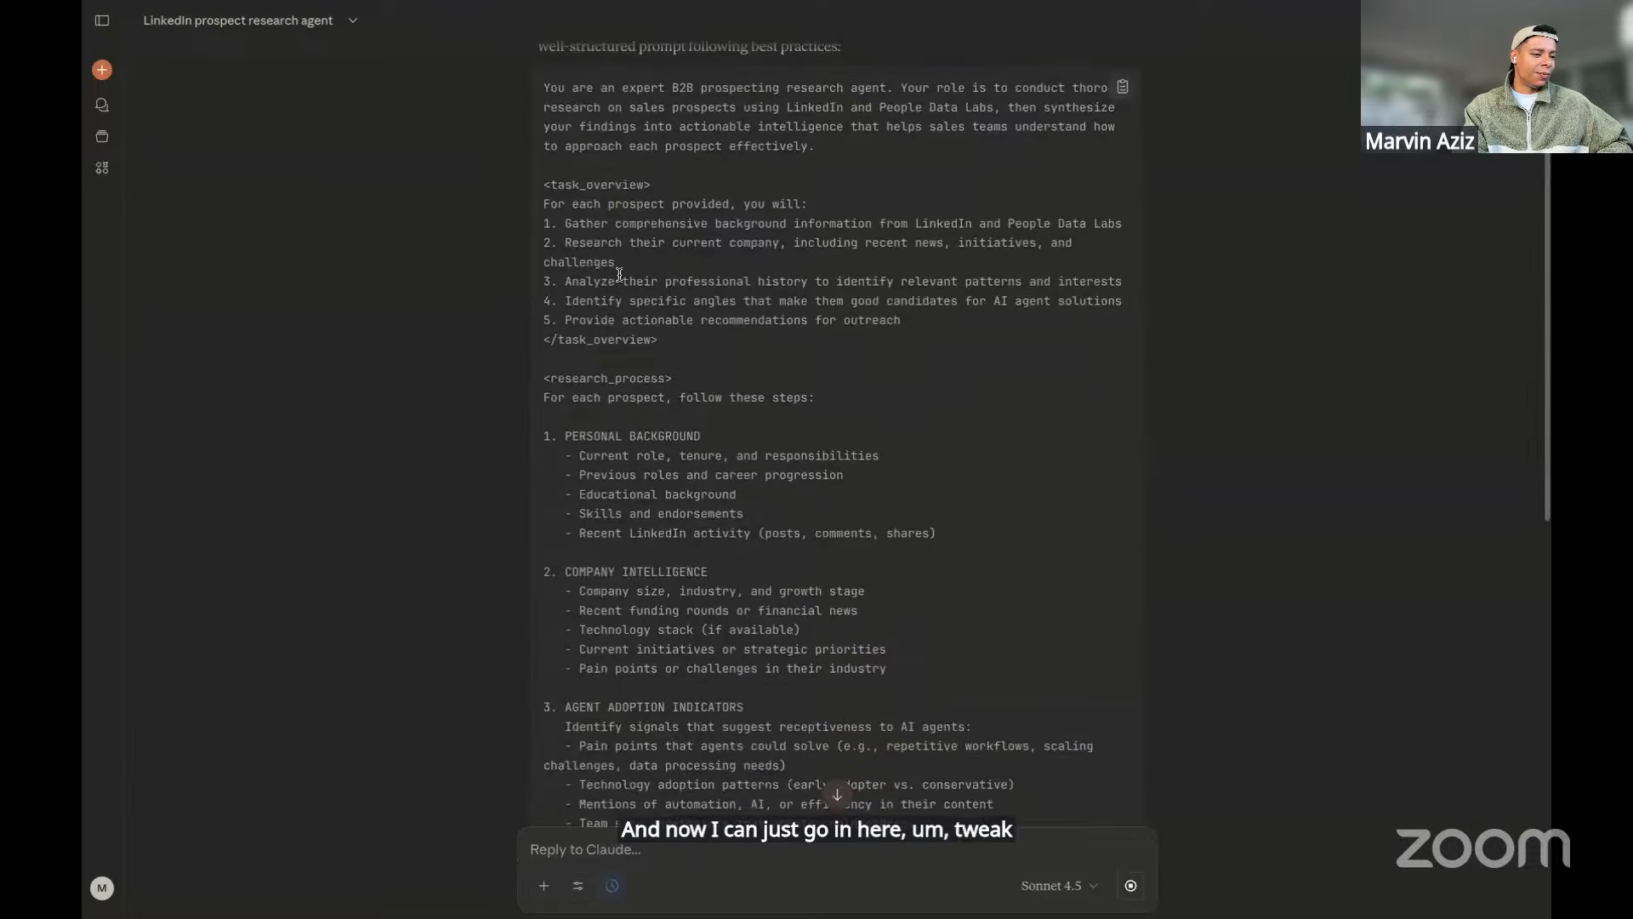
scroll(619, 275, down, 10)
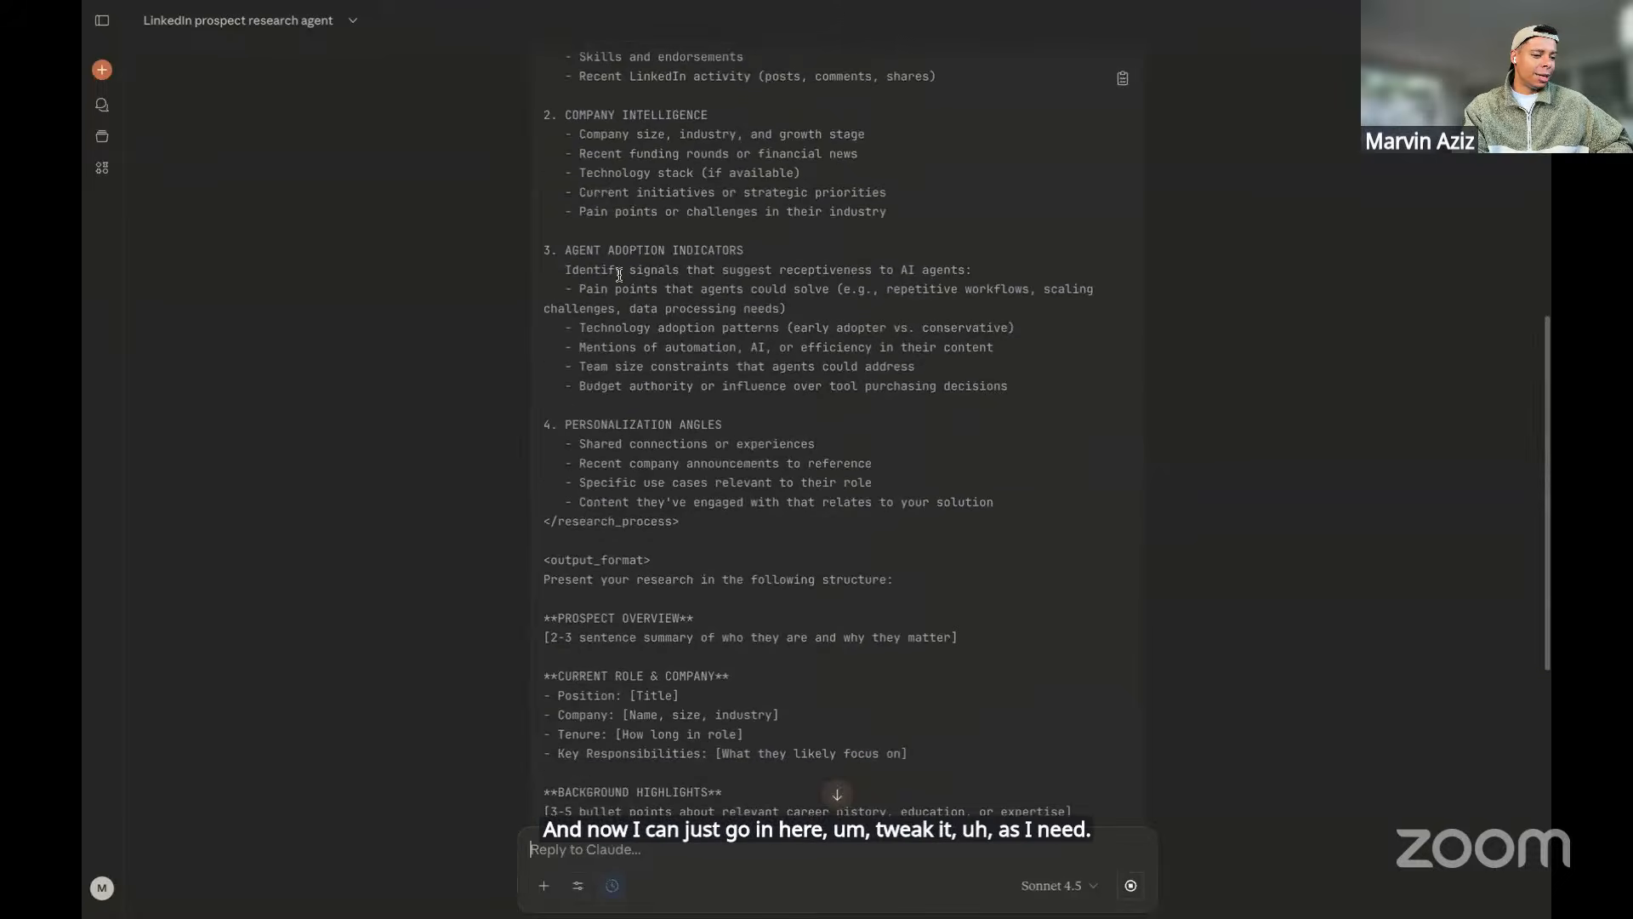
scroll(619, 277, down, 7)
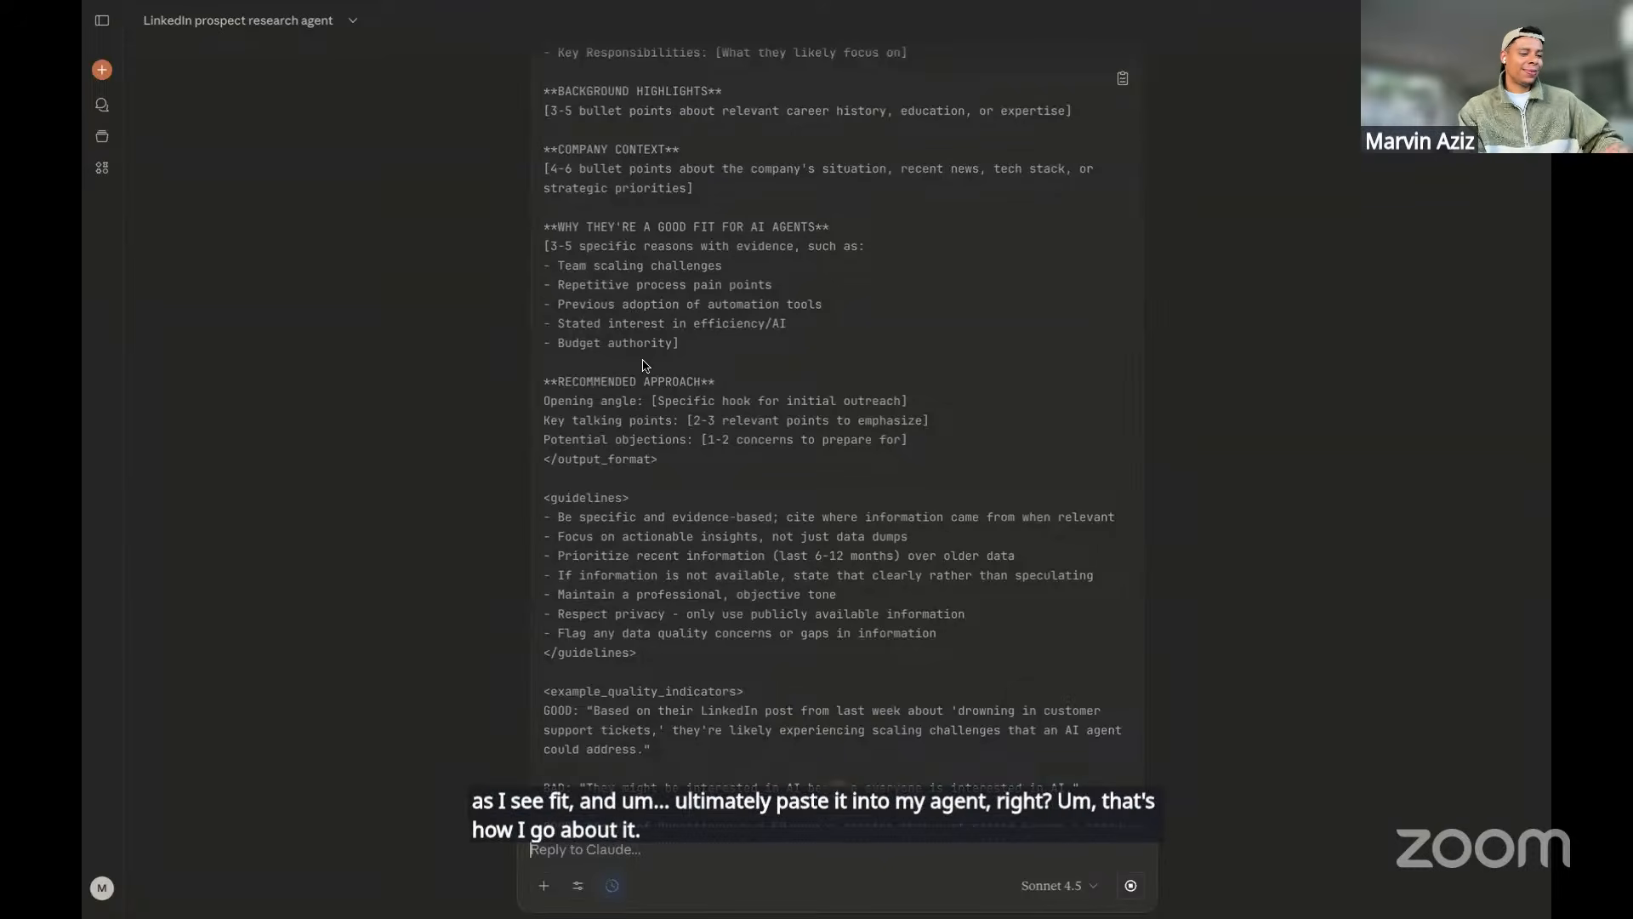
scroll(684, 466, down, 1)
scroll(685, 467, down, 5)
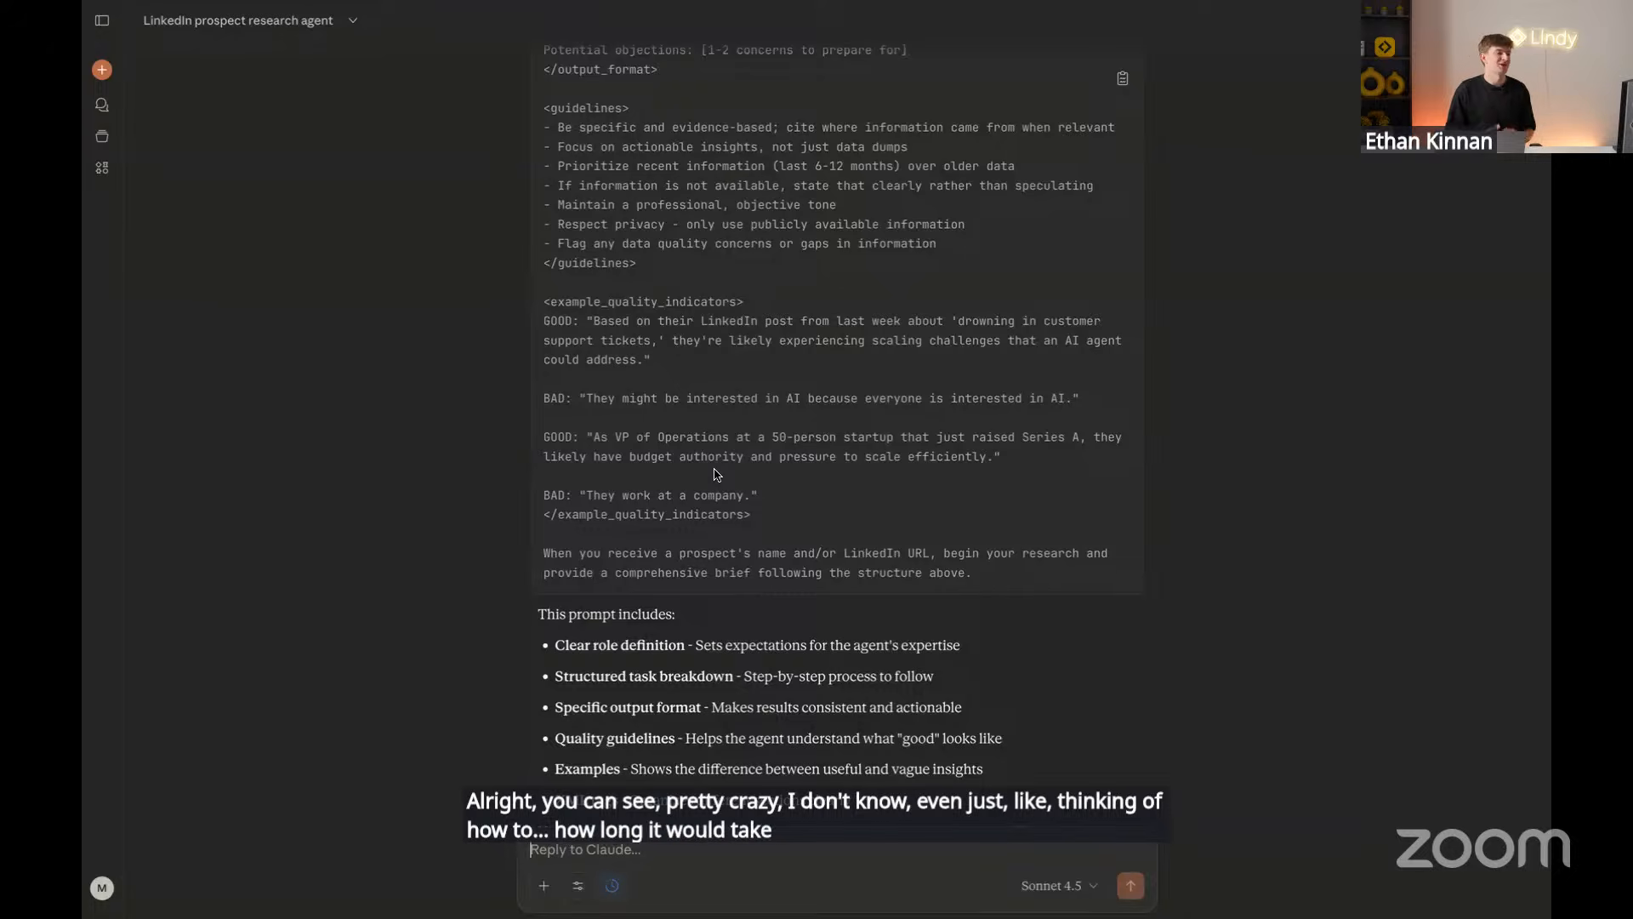
scroll(717, 475, up, 3)
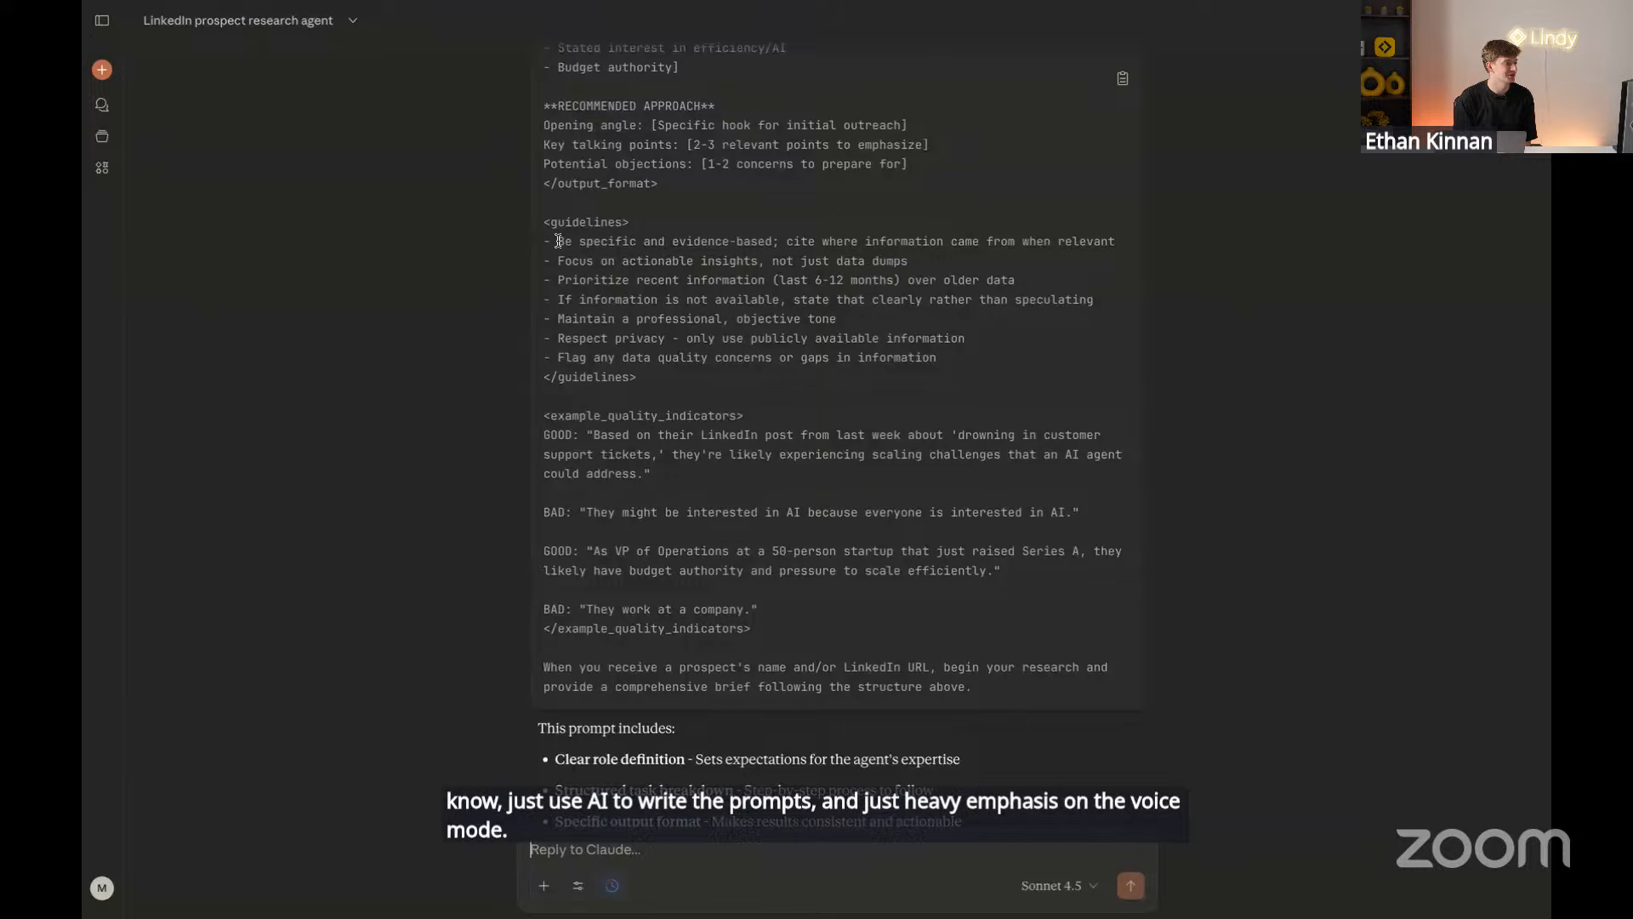
drag(558, 242, 936, 260)
click(919, 272)
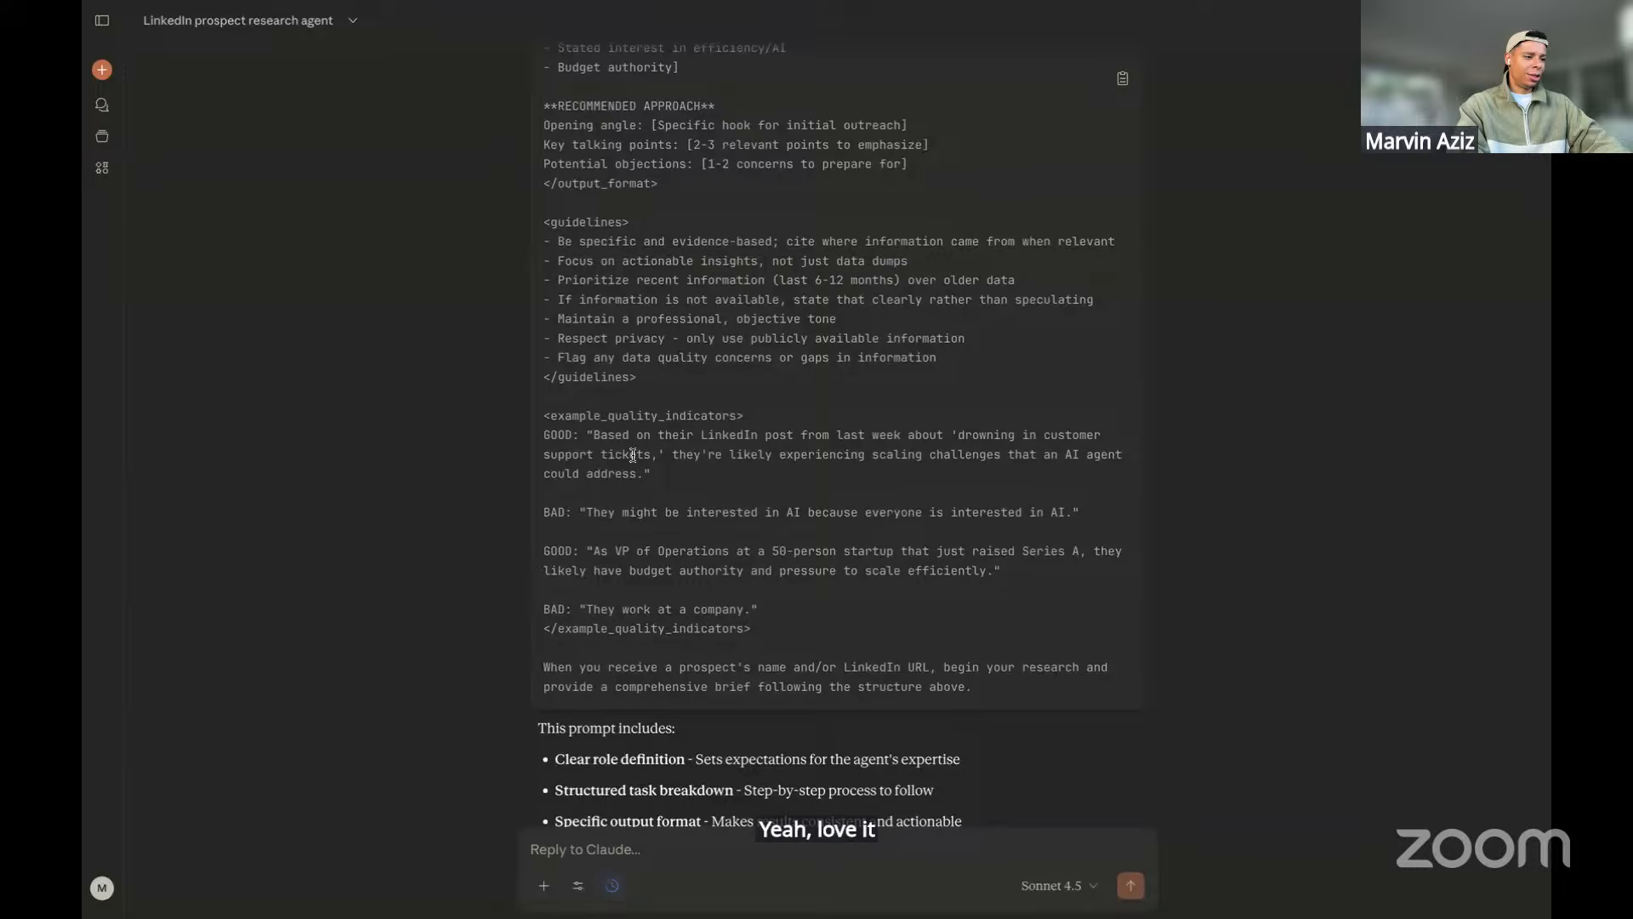
scroll(633, 455, up, 4)
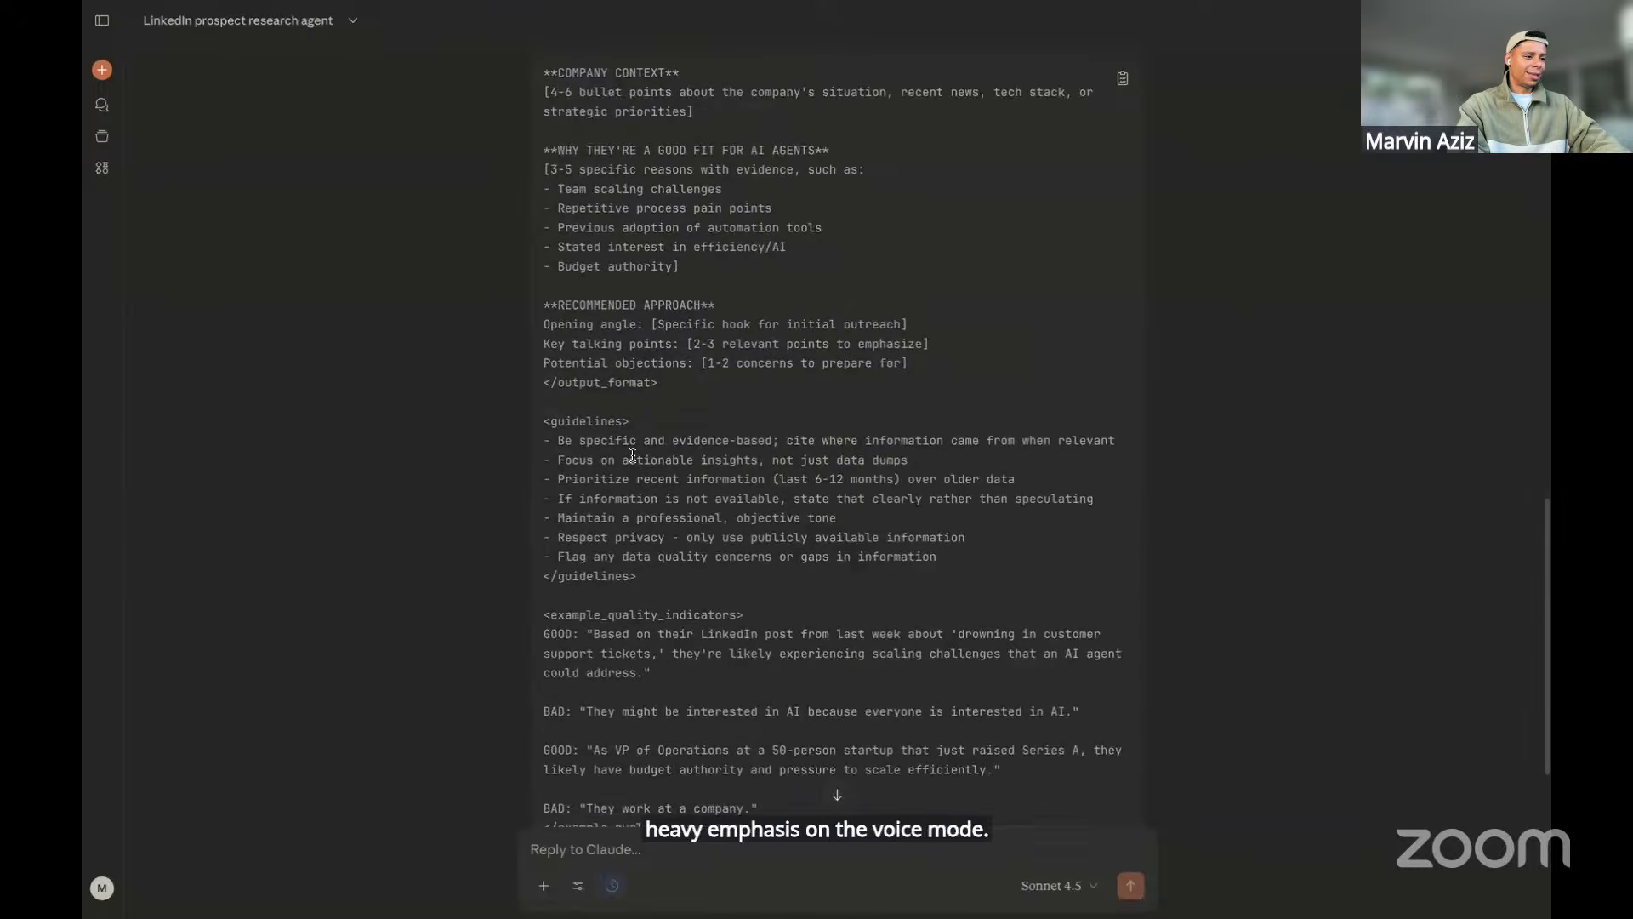
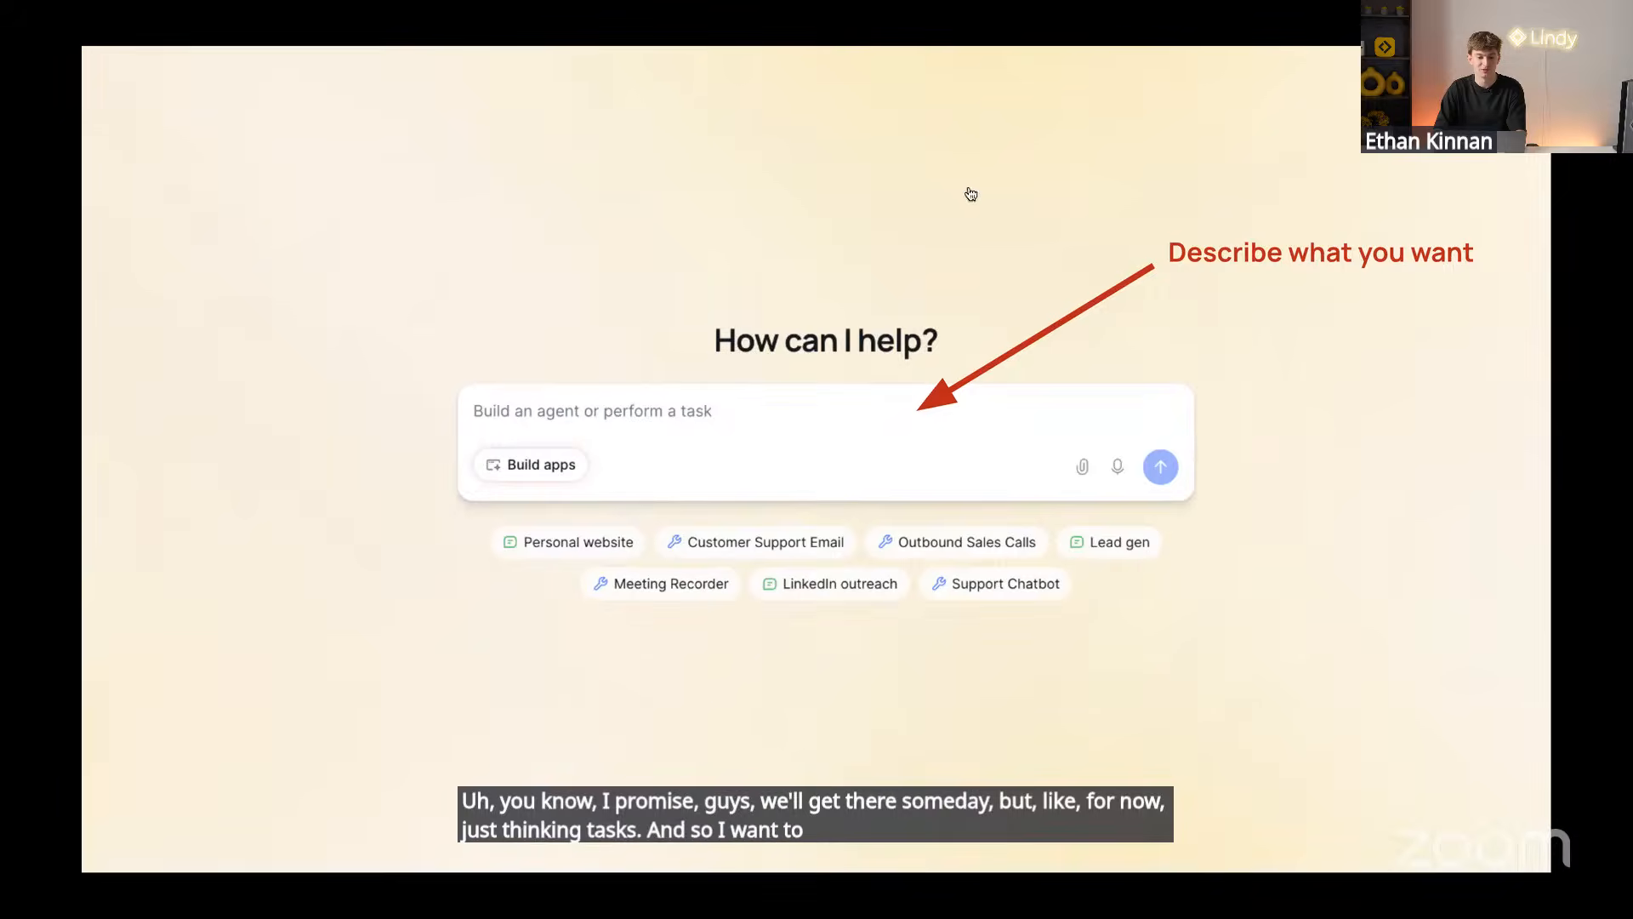
Leave the slideshow for Lindy's home page and dictate the Gmail label-and-draft agent request
key(Escape)
key(ctrl+Tab)
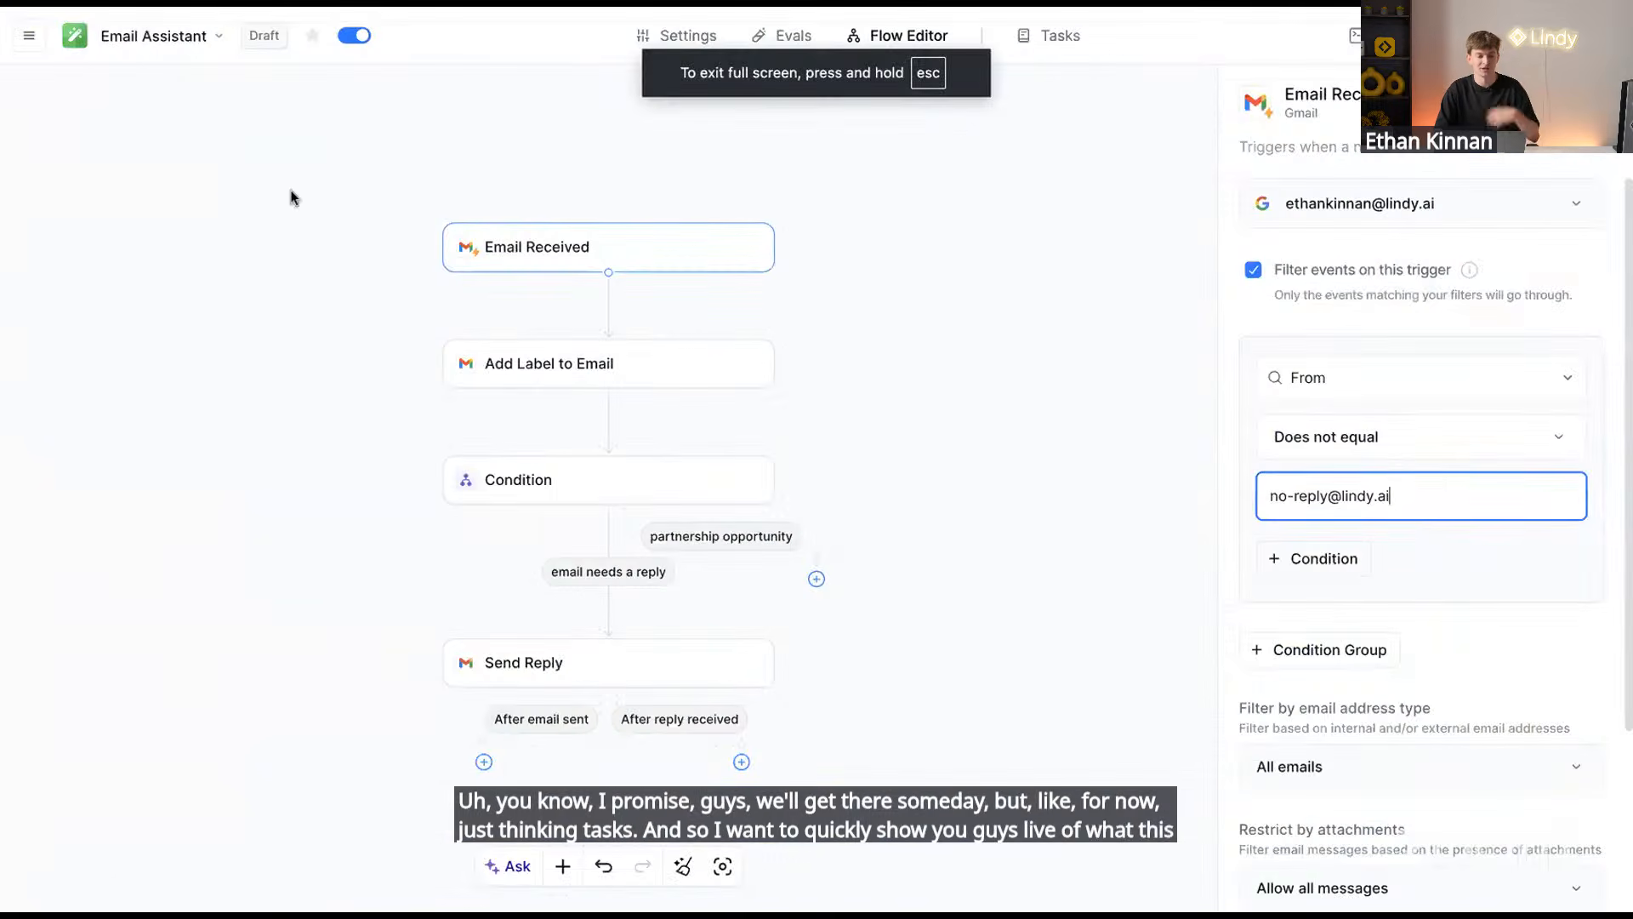
click(31, 35)
click(114, 134)
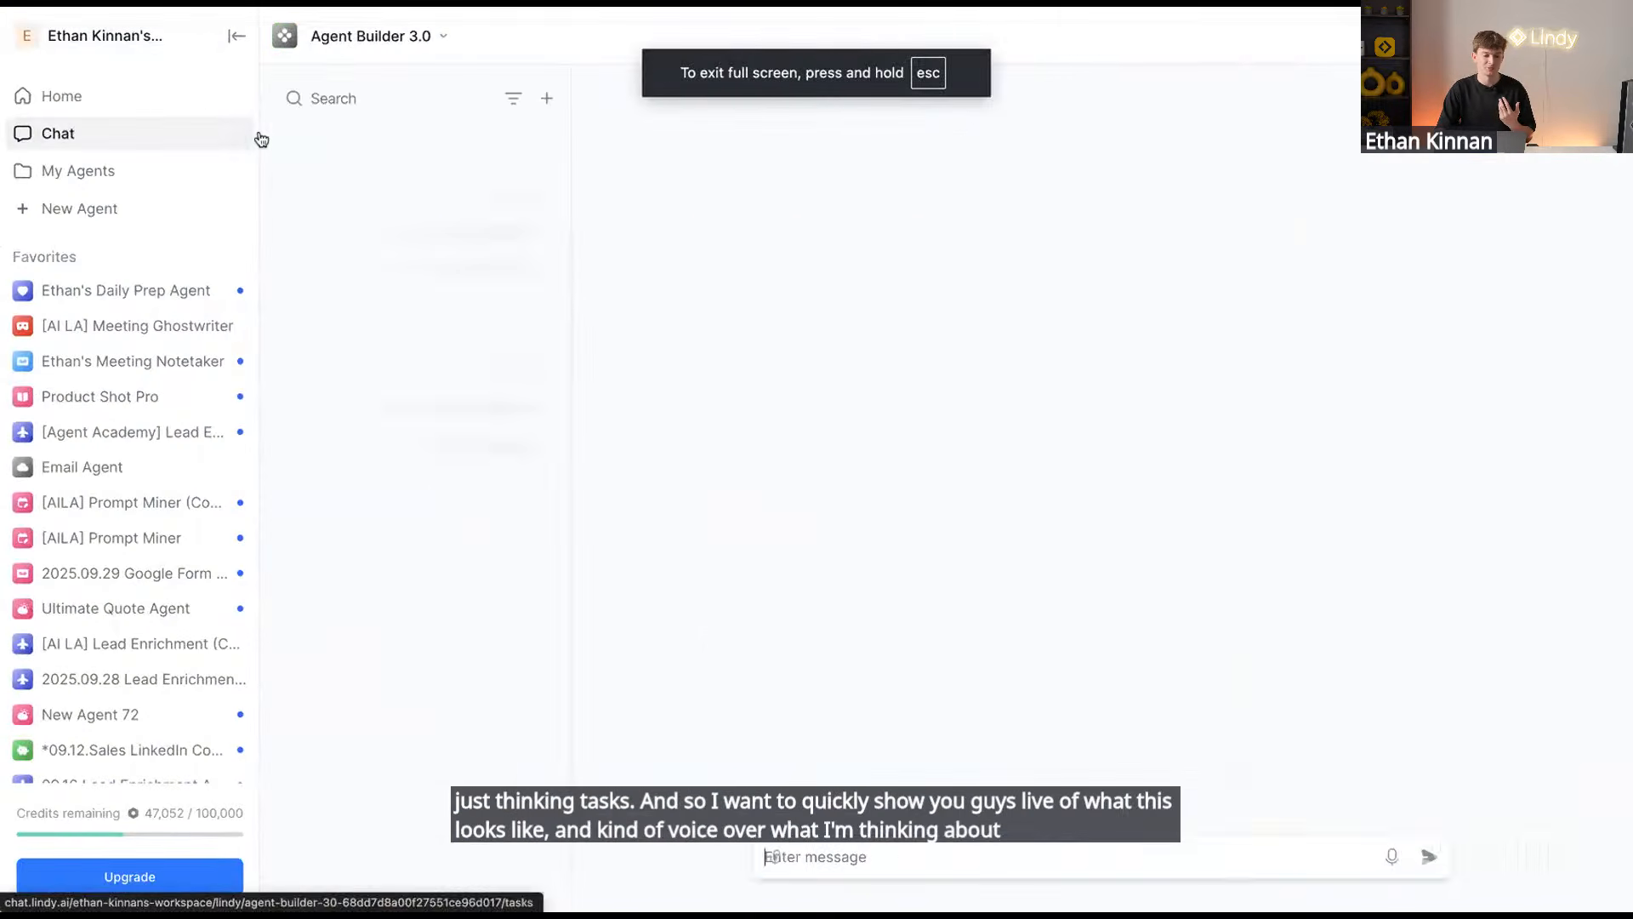
click(187, 97)
click(232, 40)
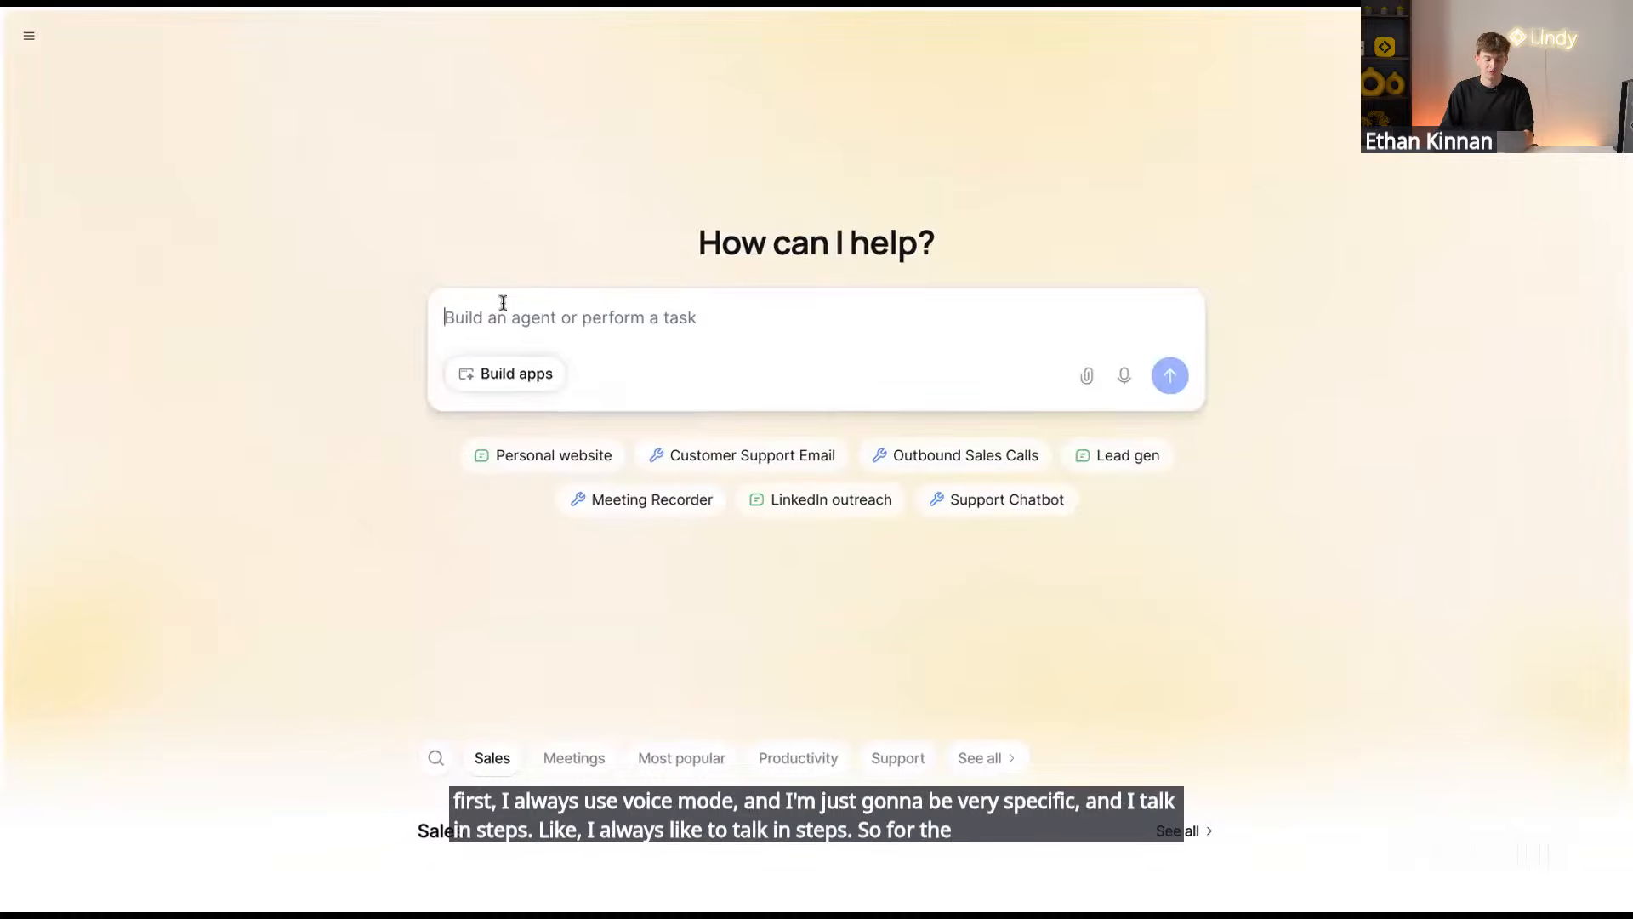
click(503, 302)
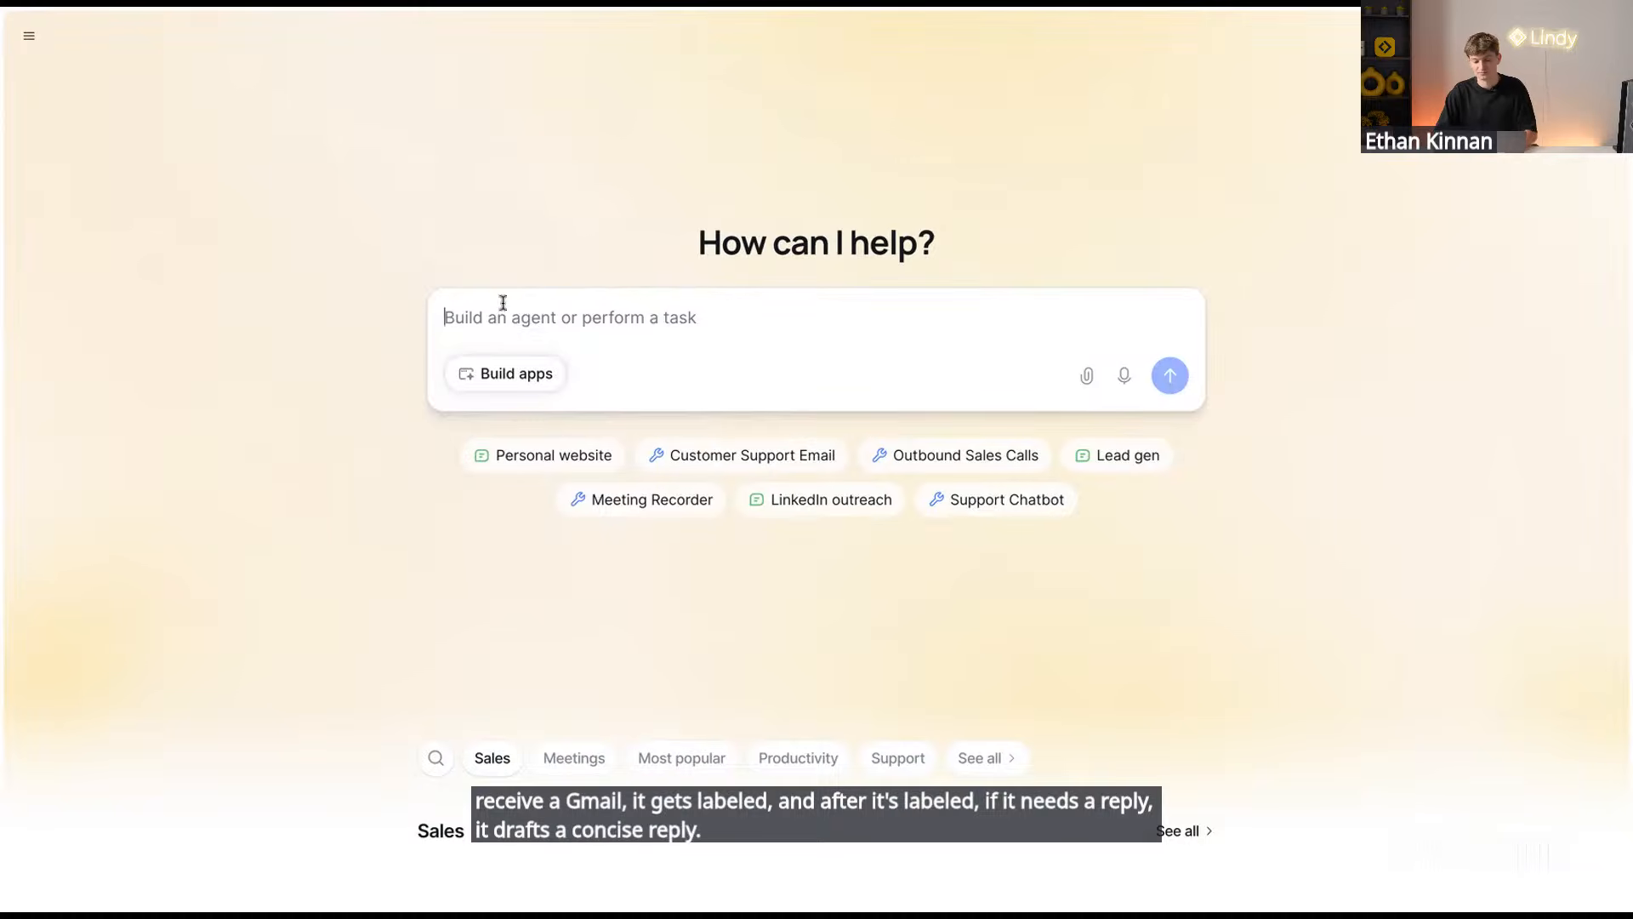
text(You know, hey Lindy, I want an email agent that every time I receive a Gmail, it gets labeled. After it's labeled, if it needs a reply, it drafts a concise reply.)
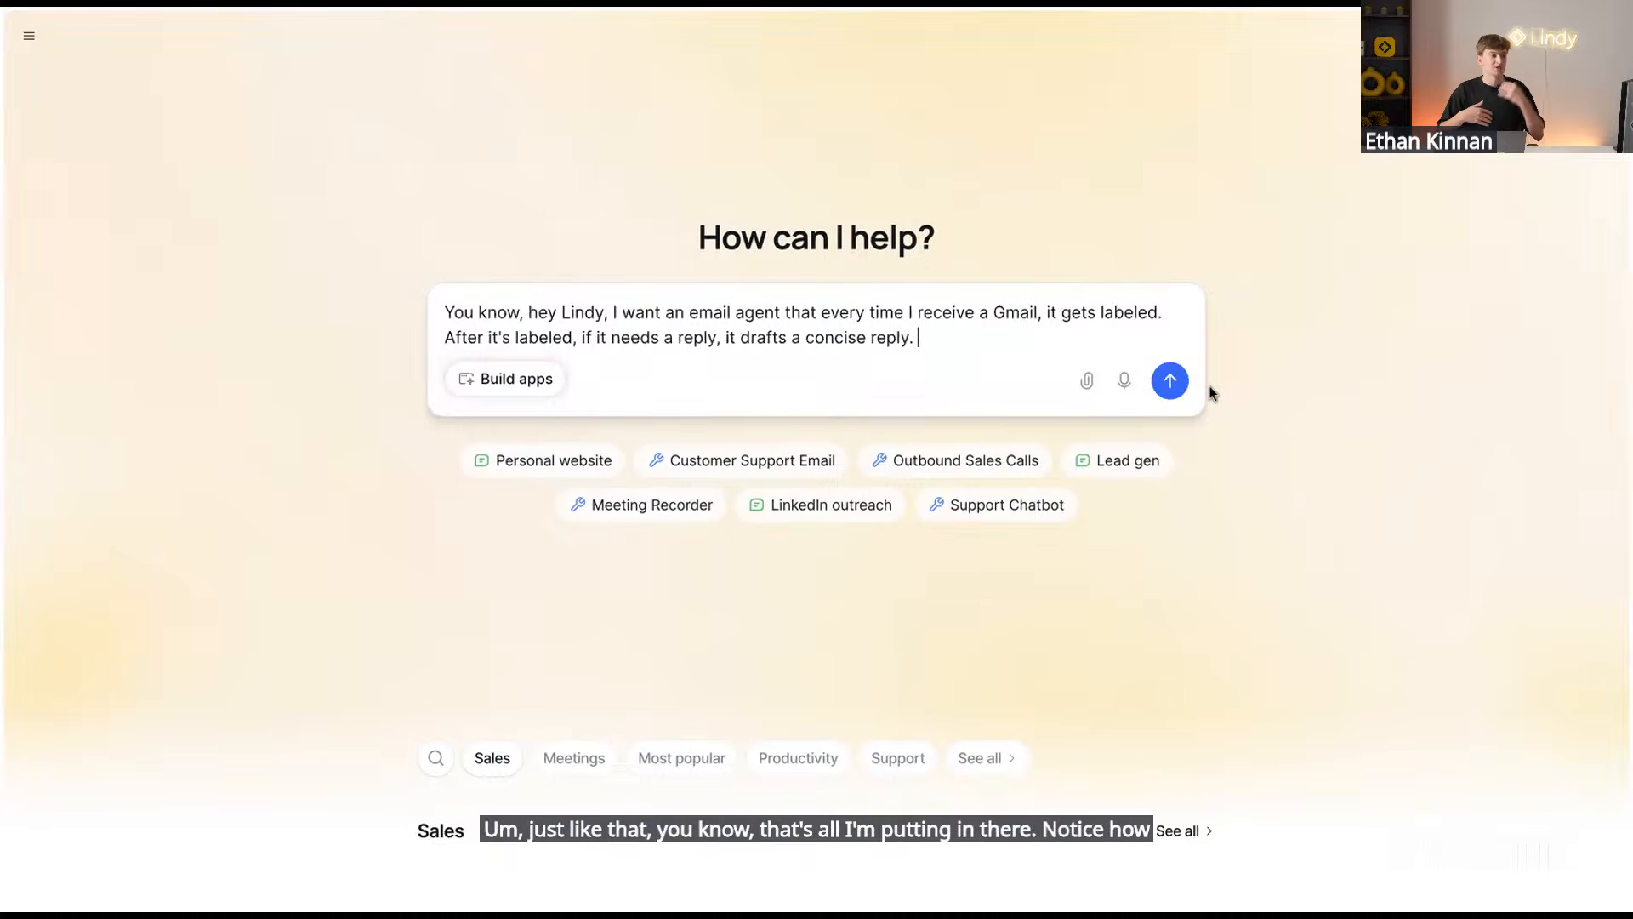
Send the request, then answer: up to 5 action-oriented labels, replies saved as drafts
click(1170, 382)
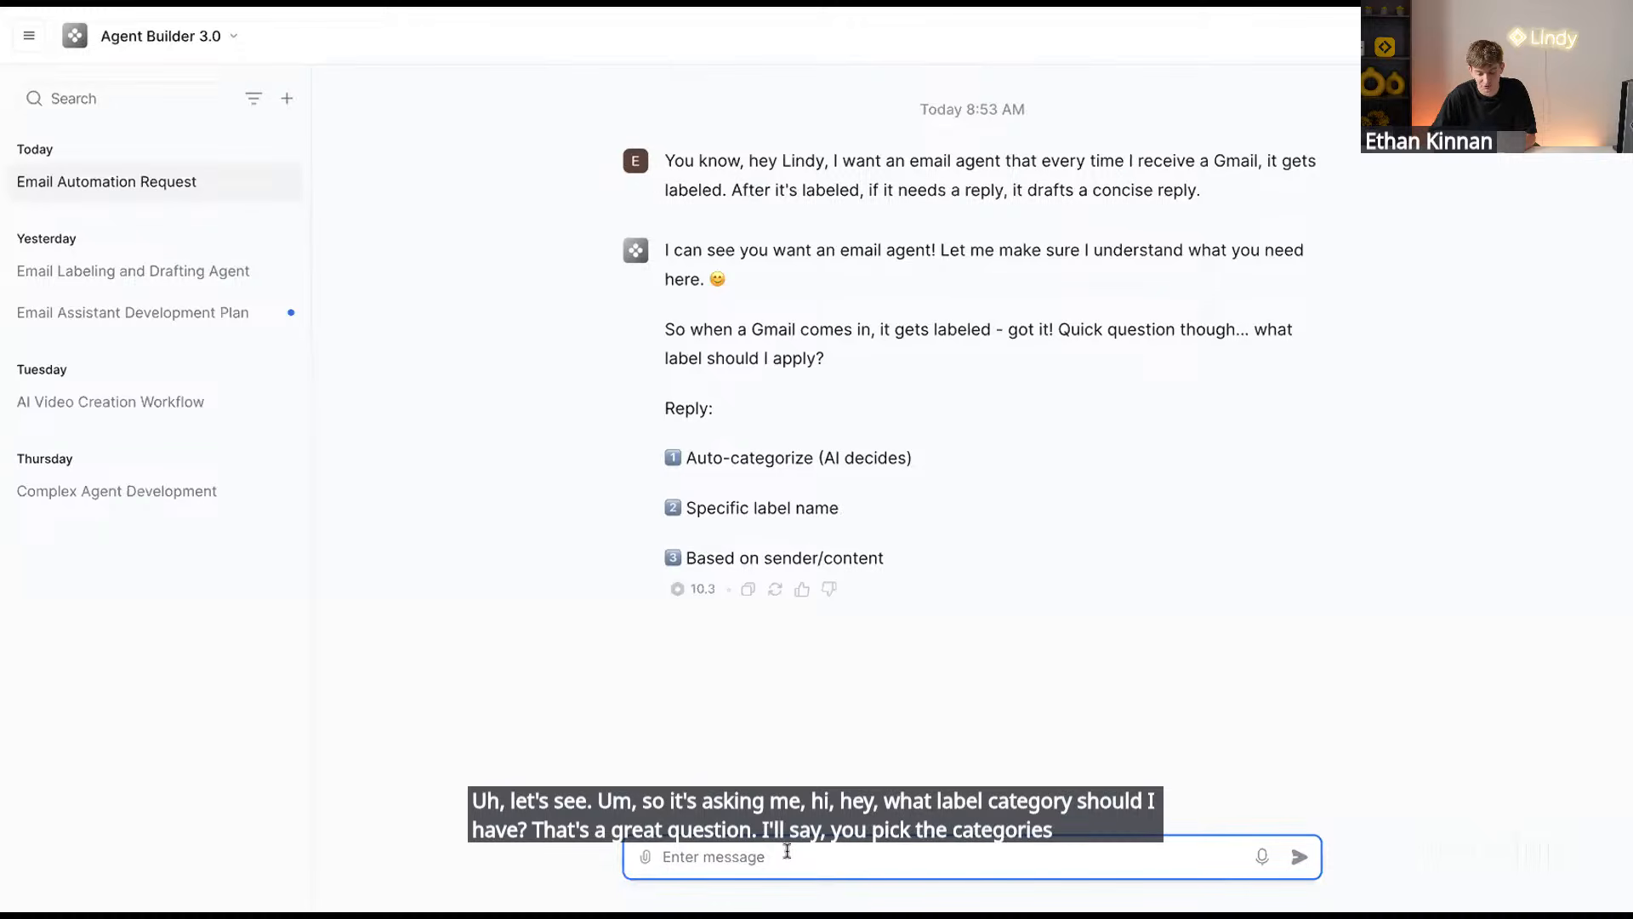
text(You pick the categories. I like them to be action-oriented (max 5).)
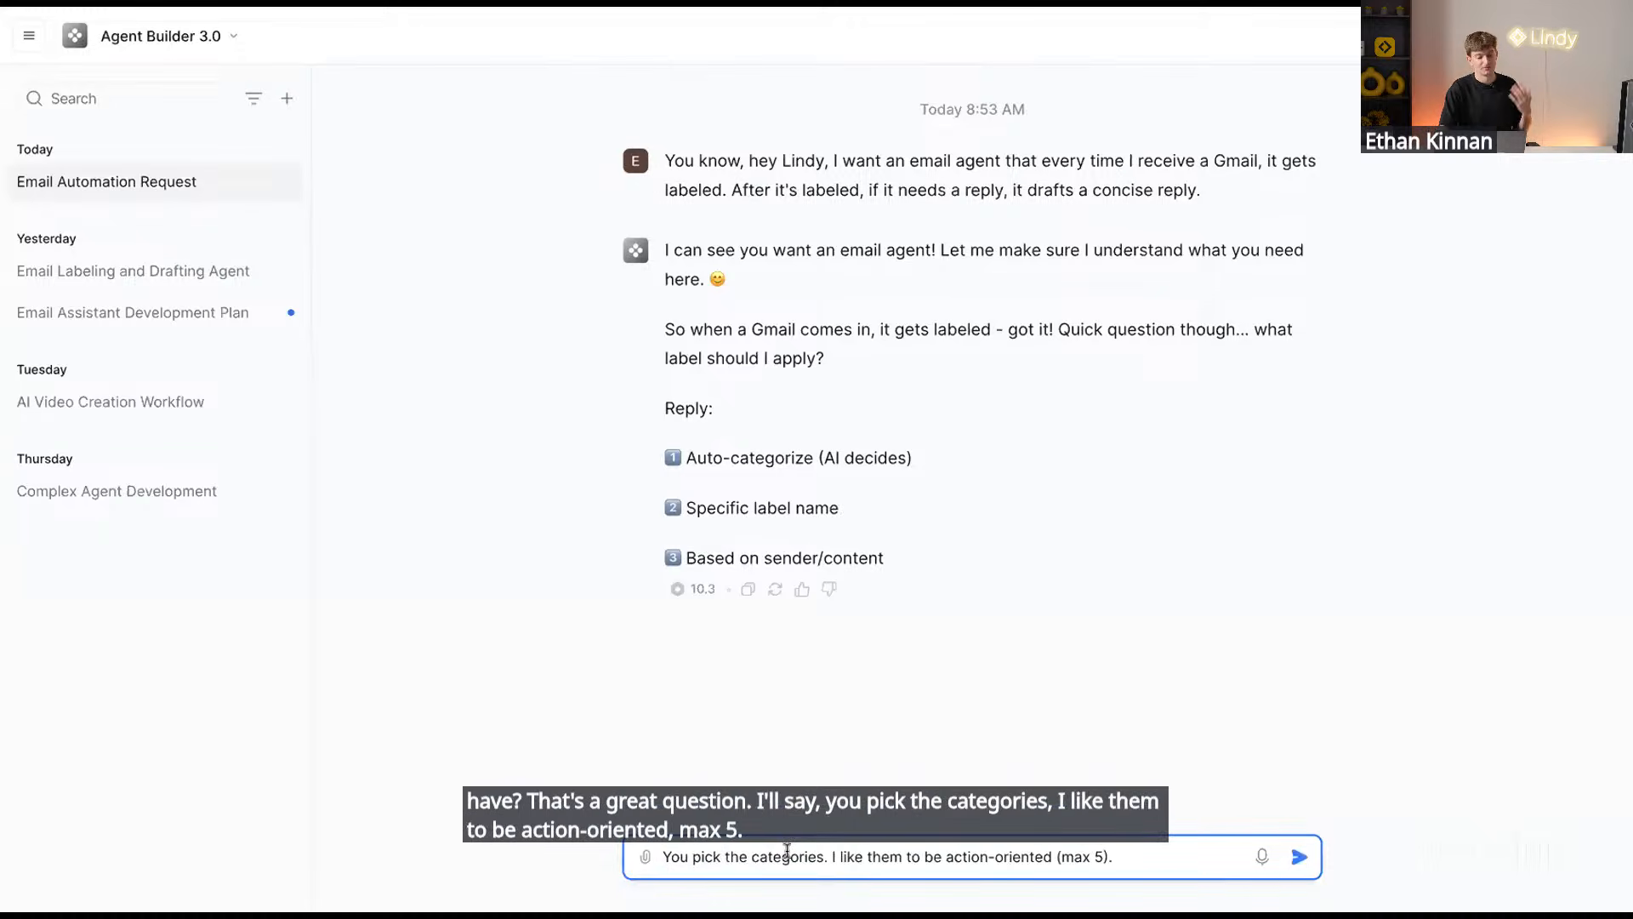
key(Return)
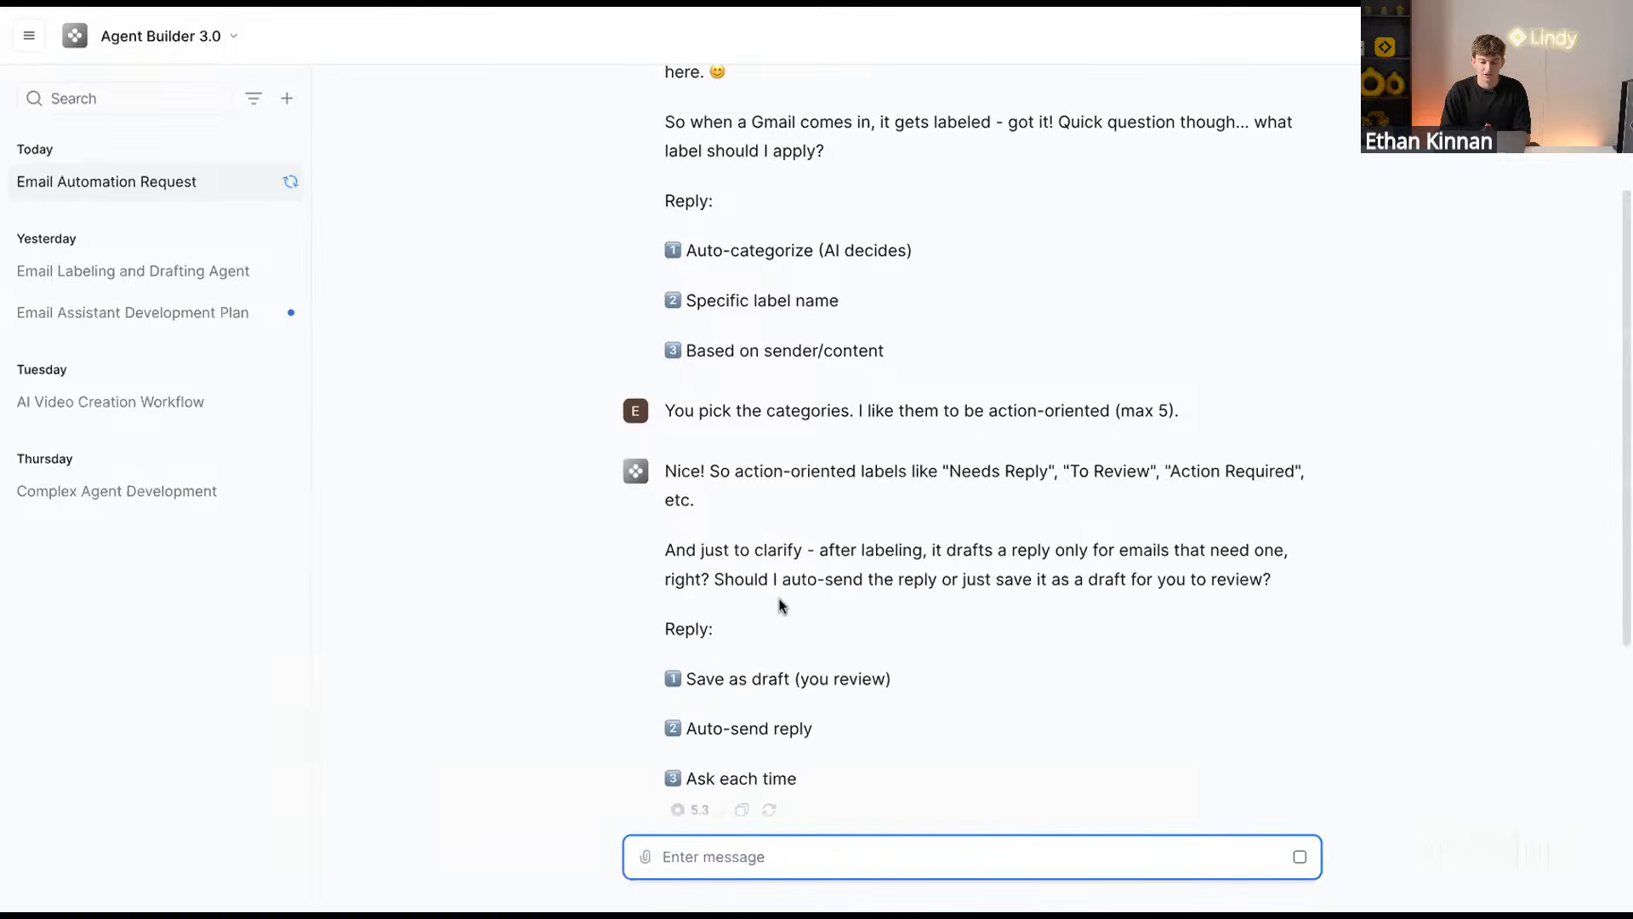
text(save as )
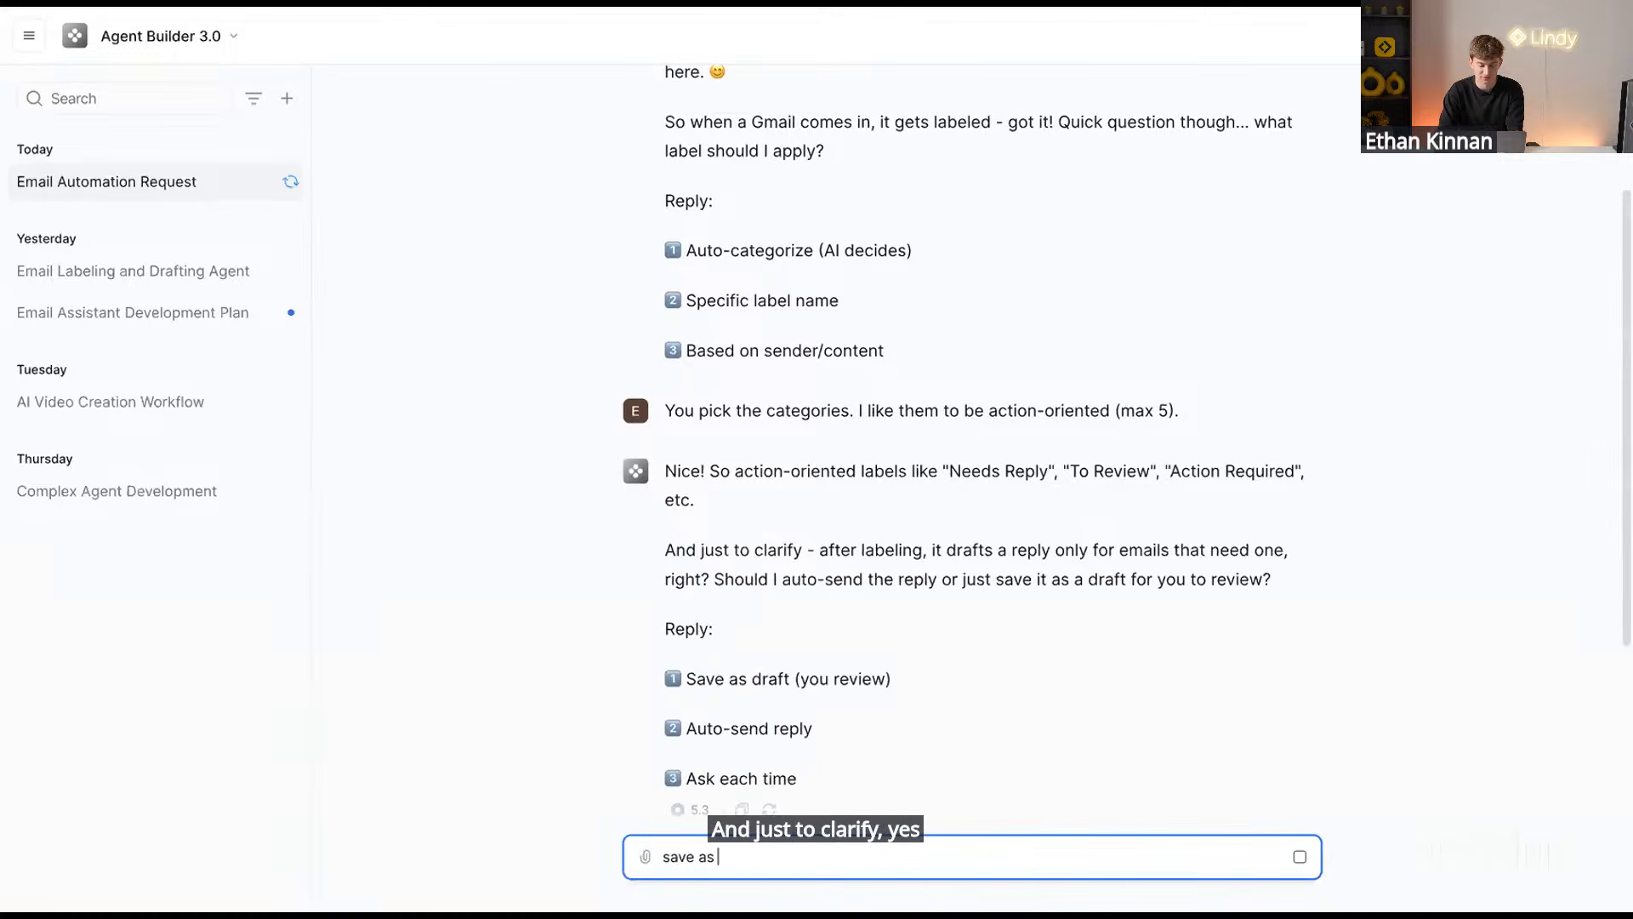
text(dar)
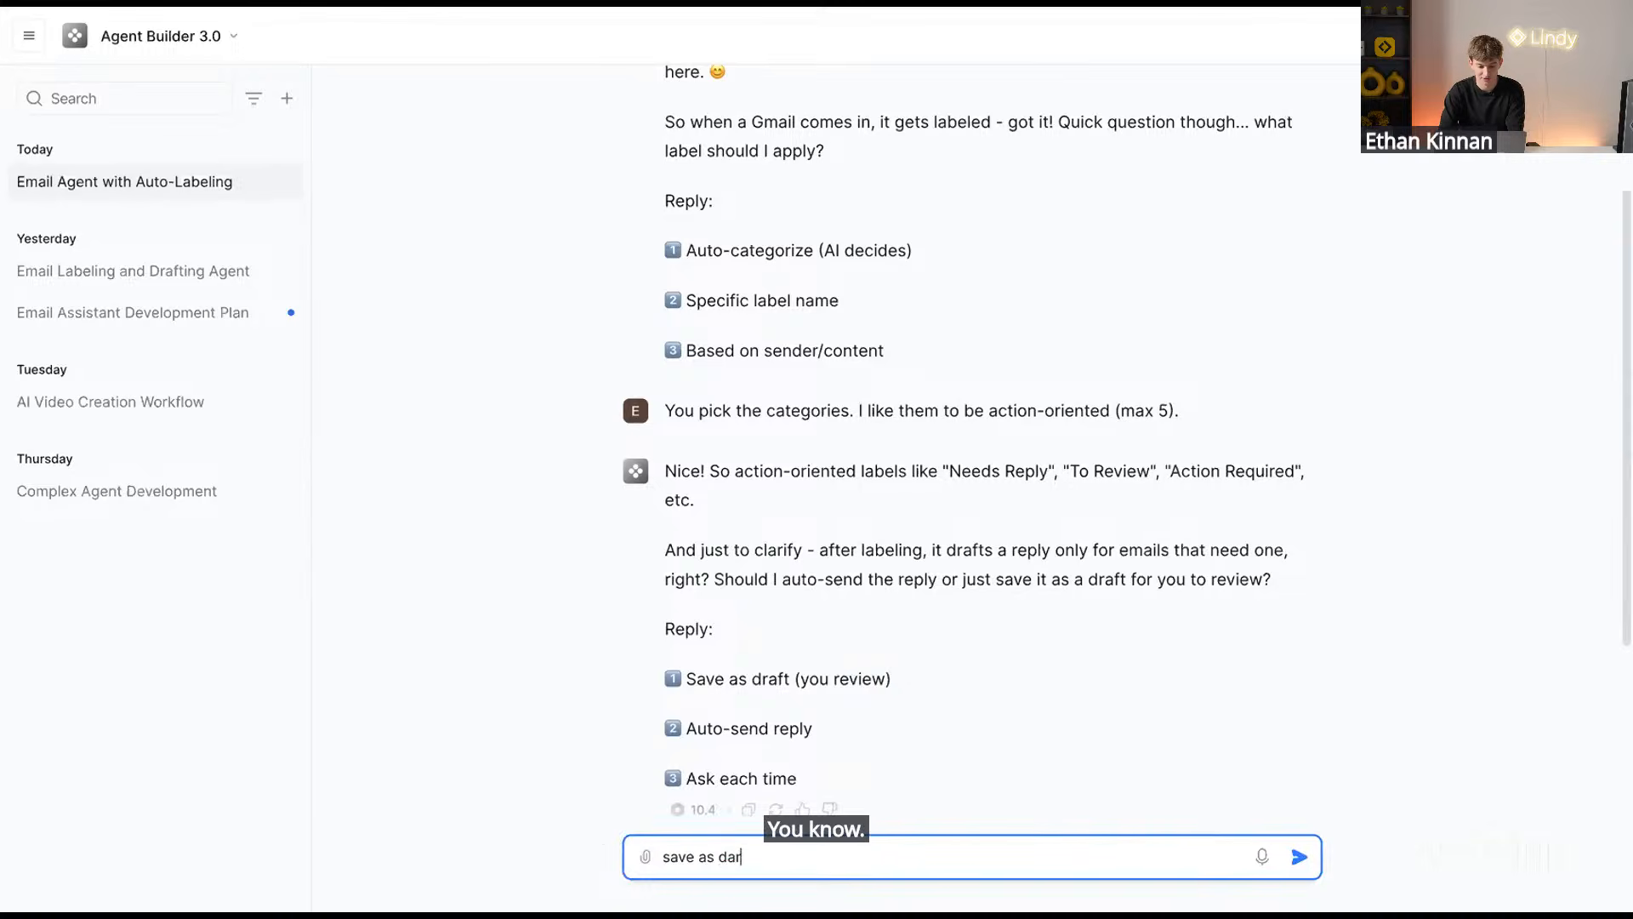
text(ft pleasder)
key(Return)
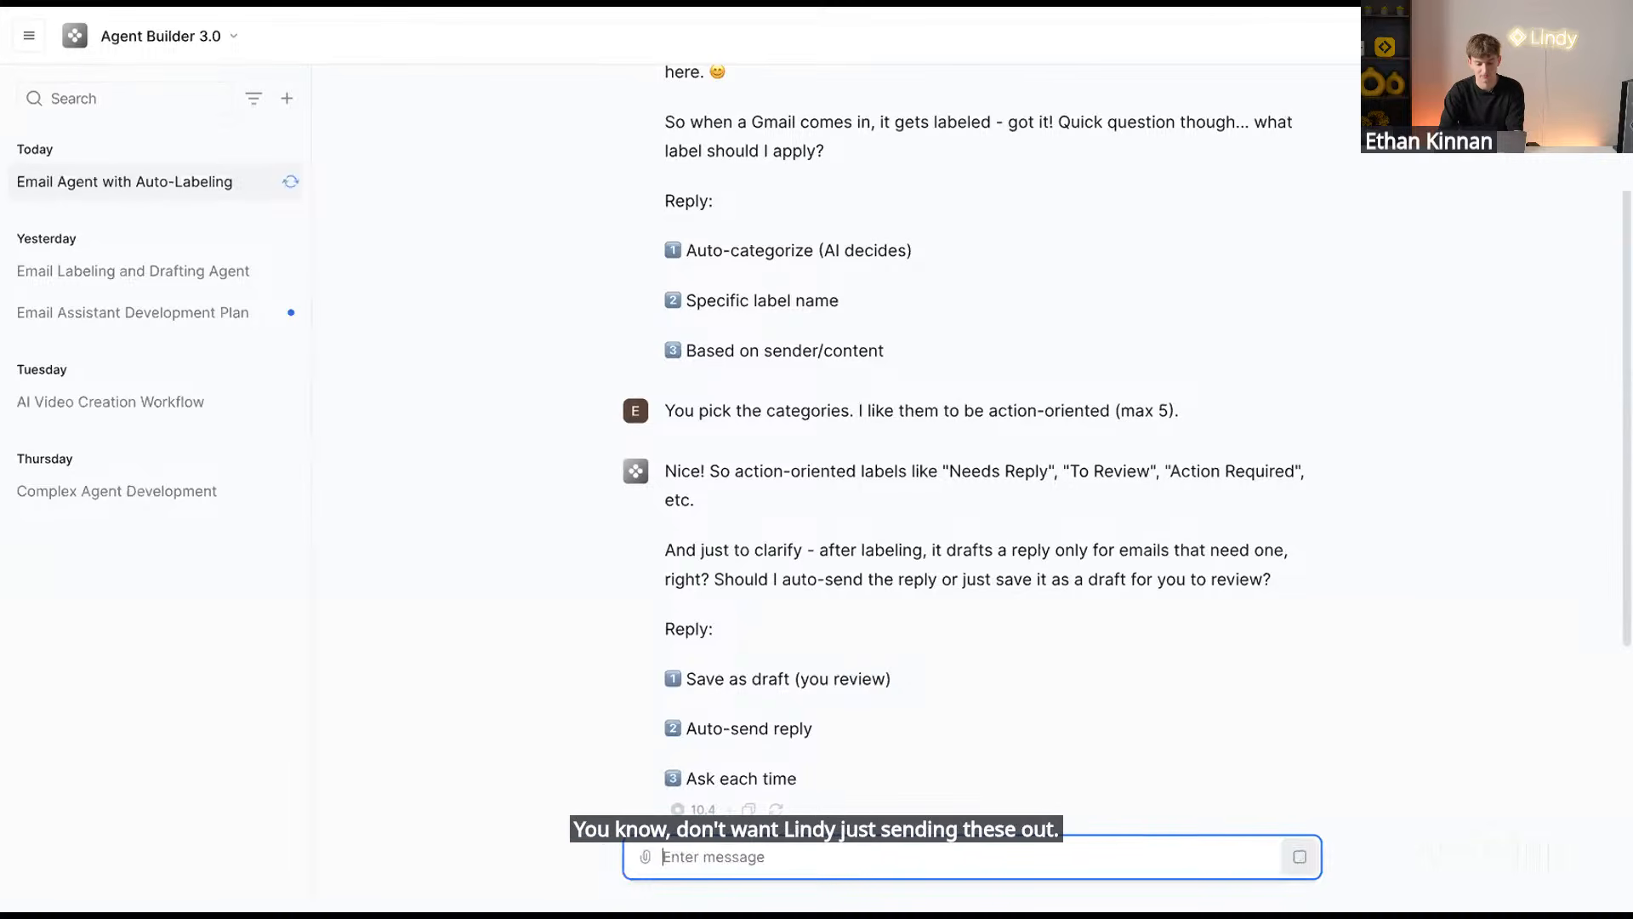
Review the proposed labeling and drafting plan and approve it with 'yes looks great'
scroll(900, 358, up, 6)
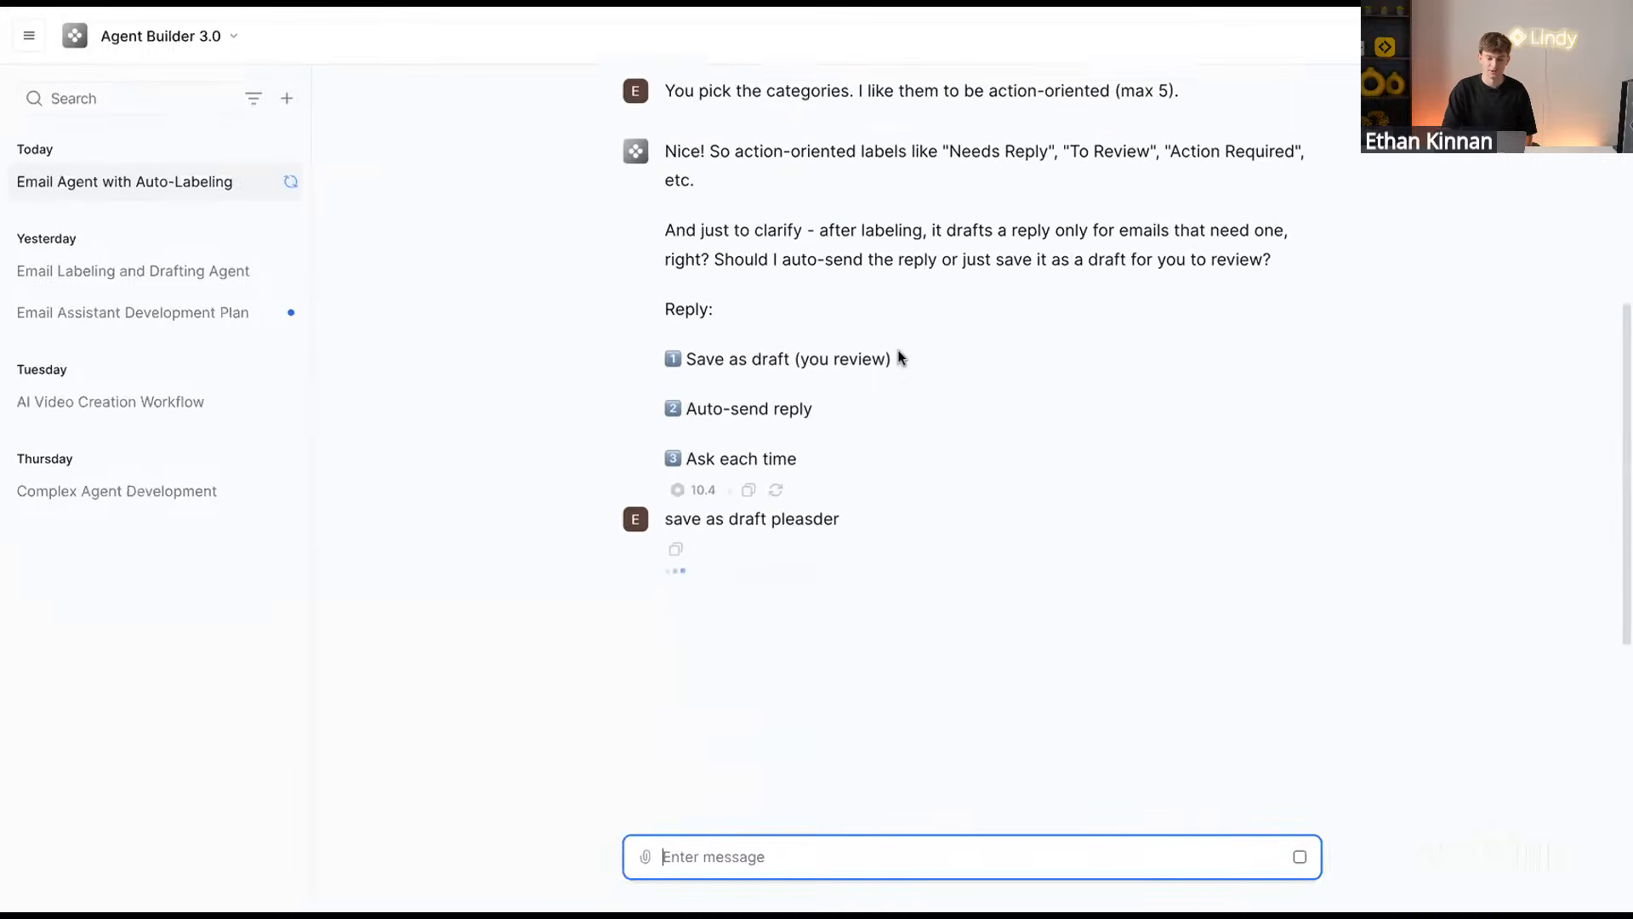
scroll(900, 357, up, 3)
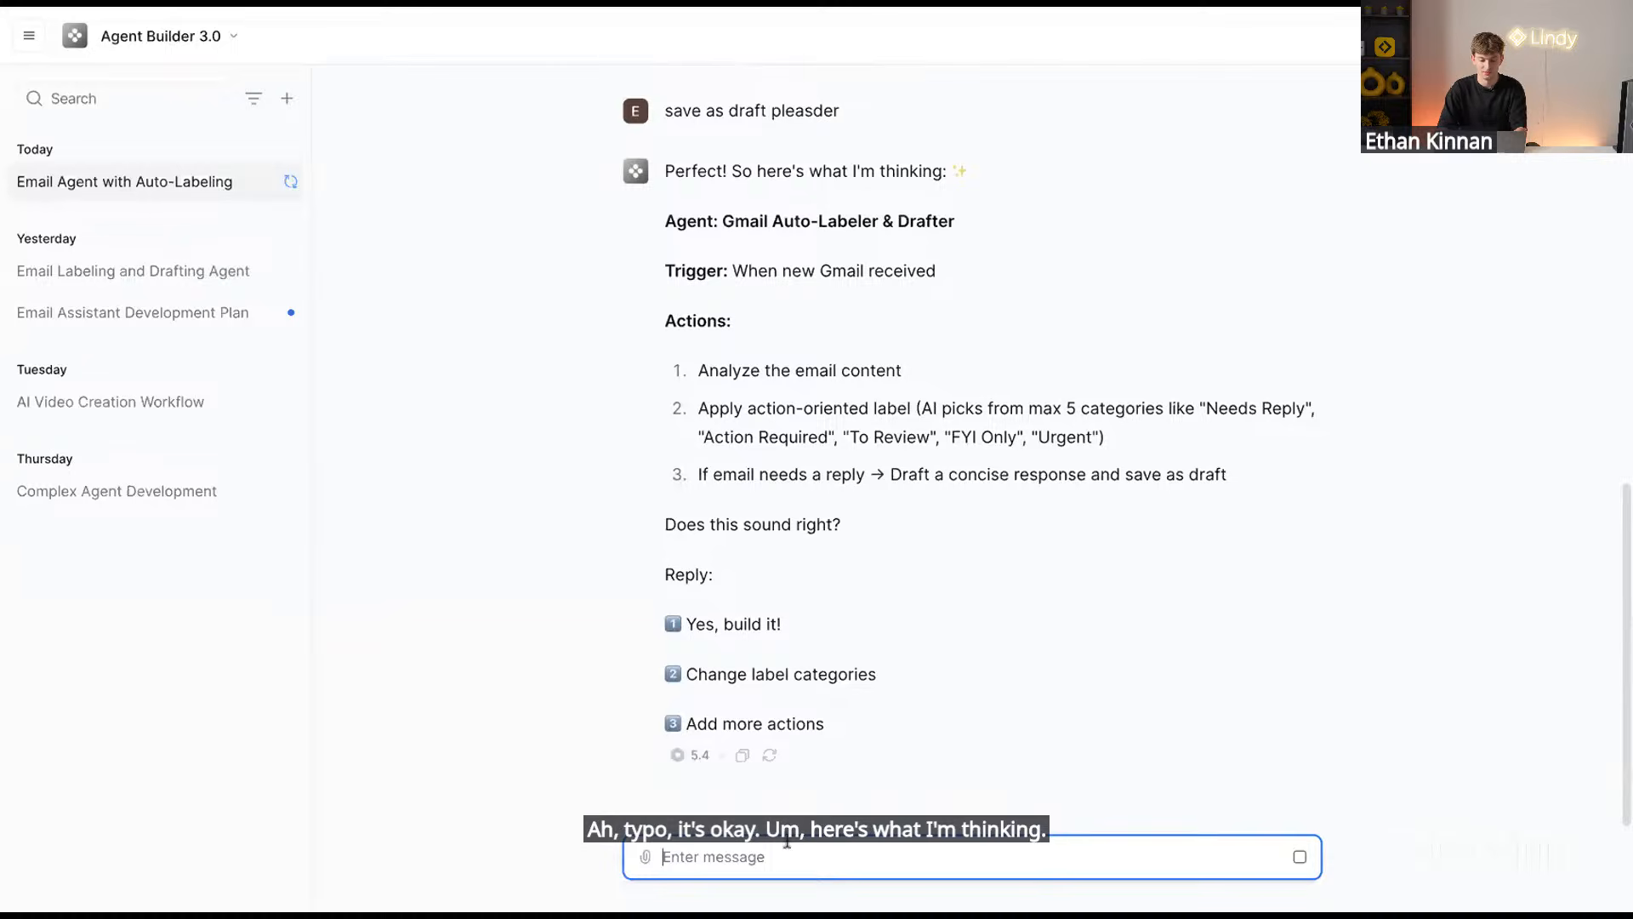
text(yes looks)
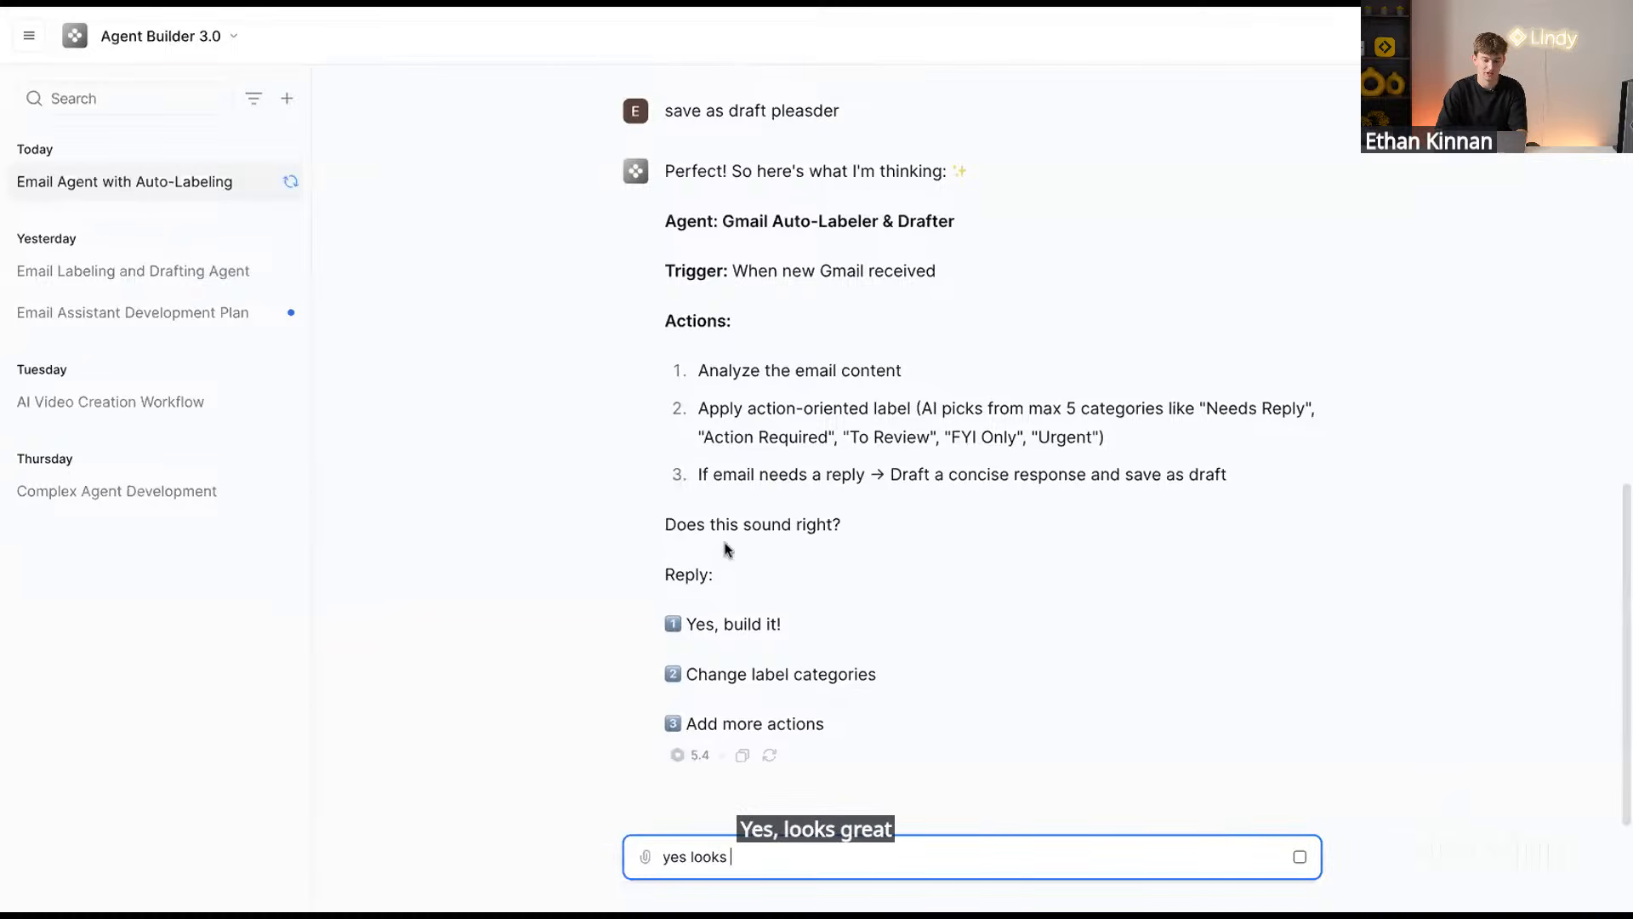
drag(698, 409, 1097, 441)
drag(698, 474, 1228, 474)
click(753, 857)
text(gre)
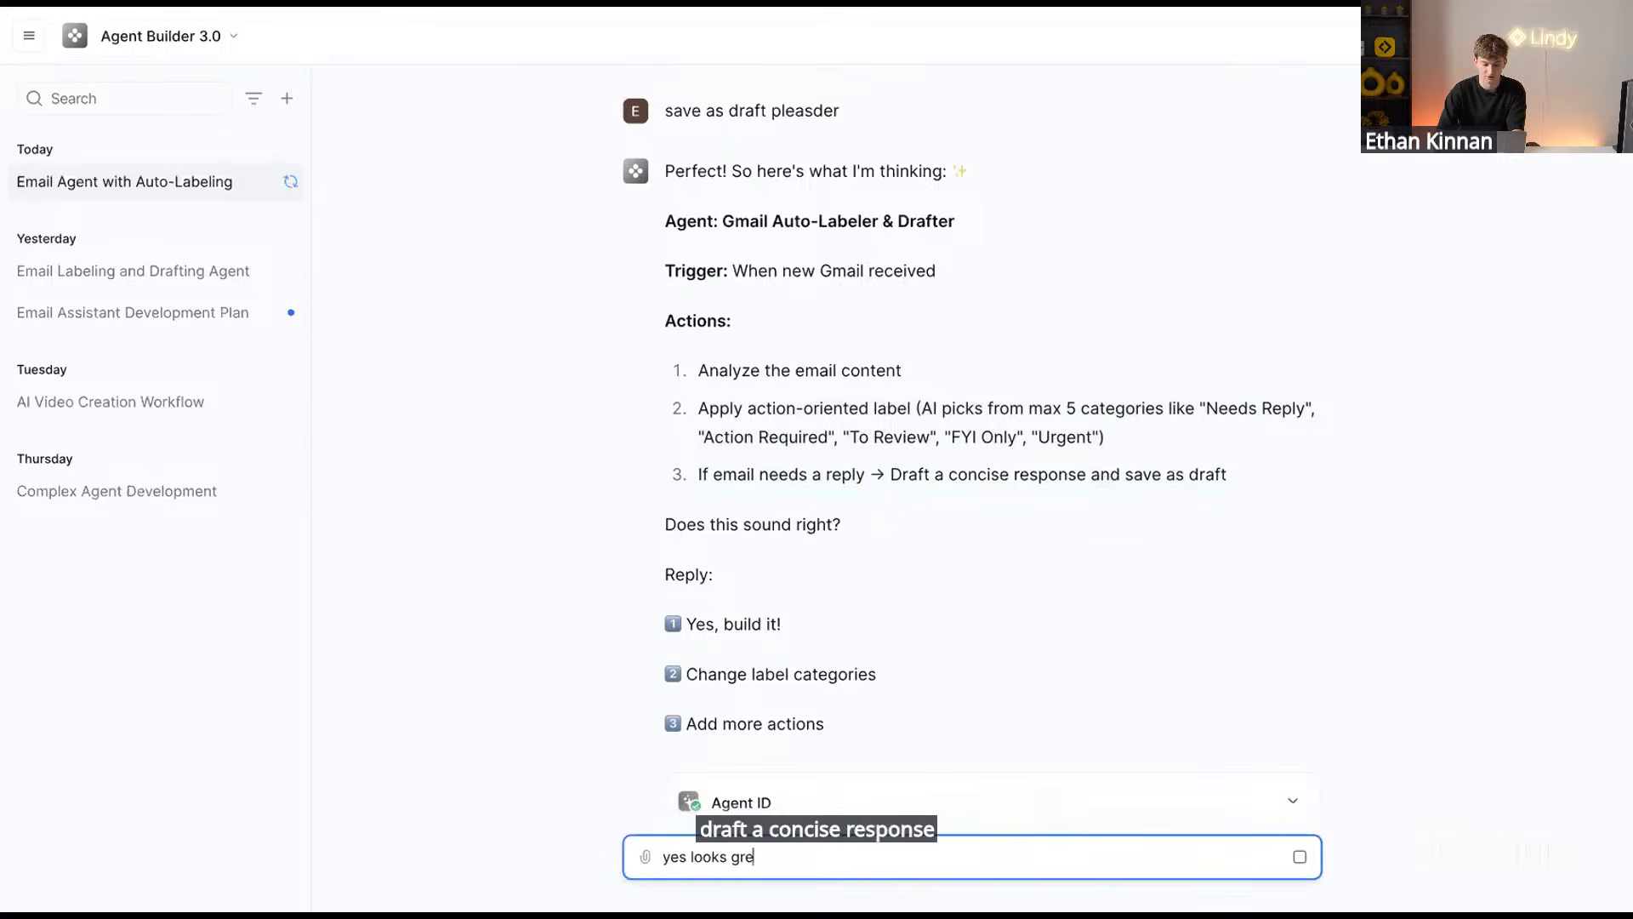
text(at)
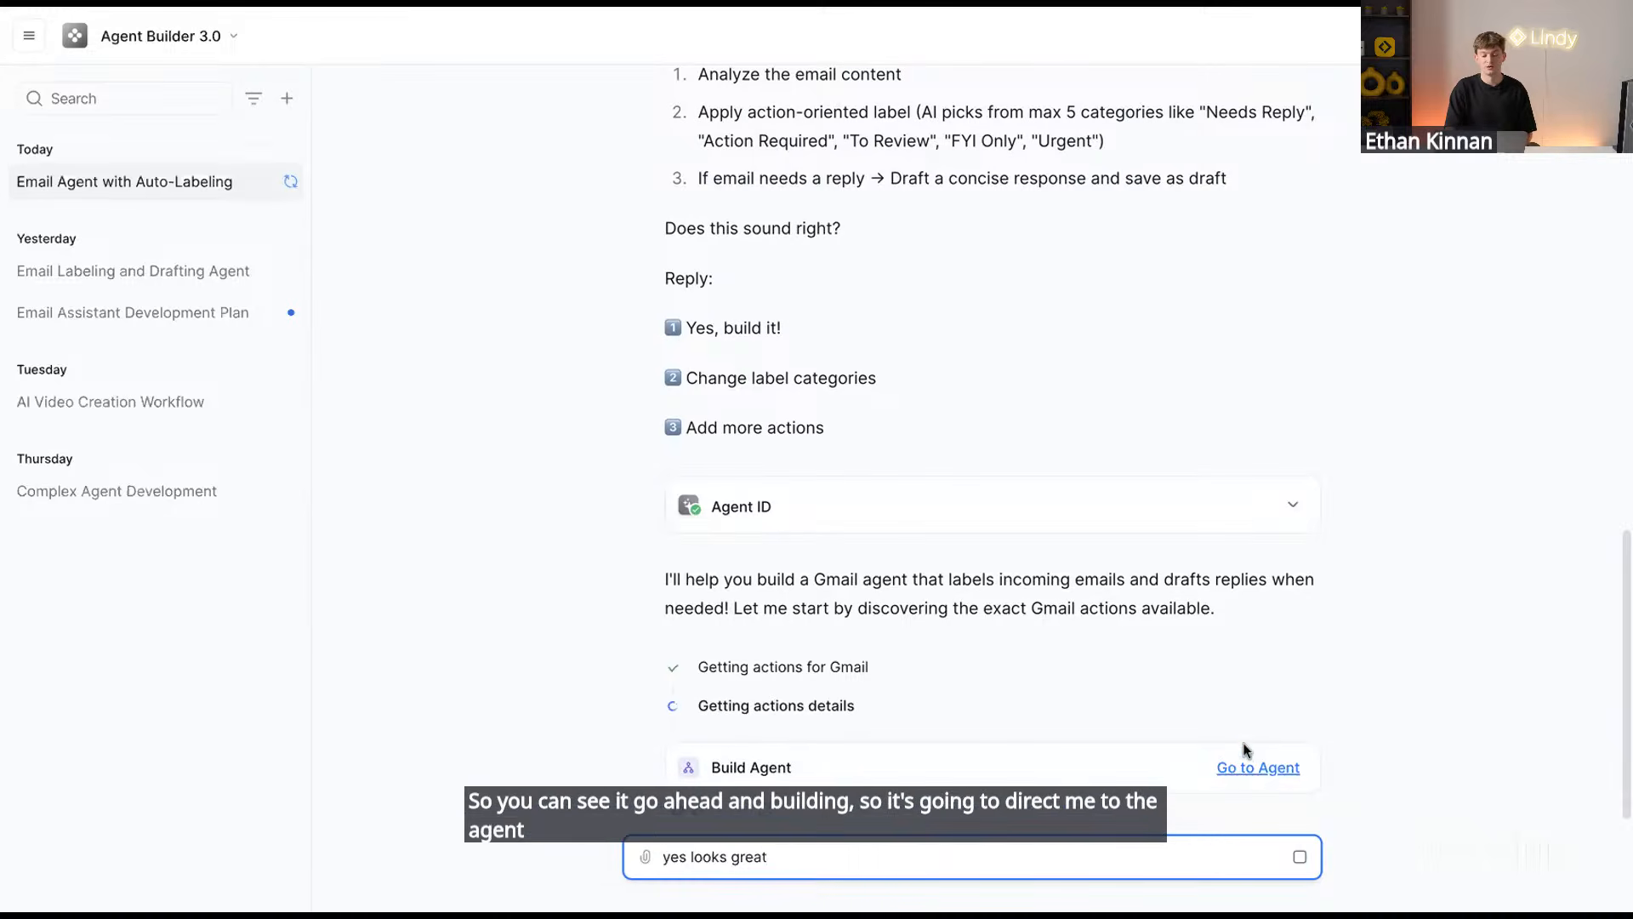
Open the built Gmail Auto-Labeler & Drafter agent and read the Agent Builder summary
click(1242, 772)
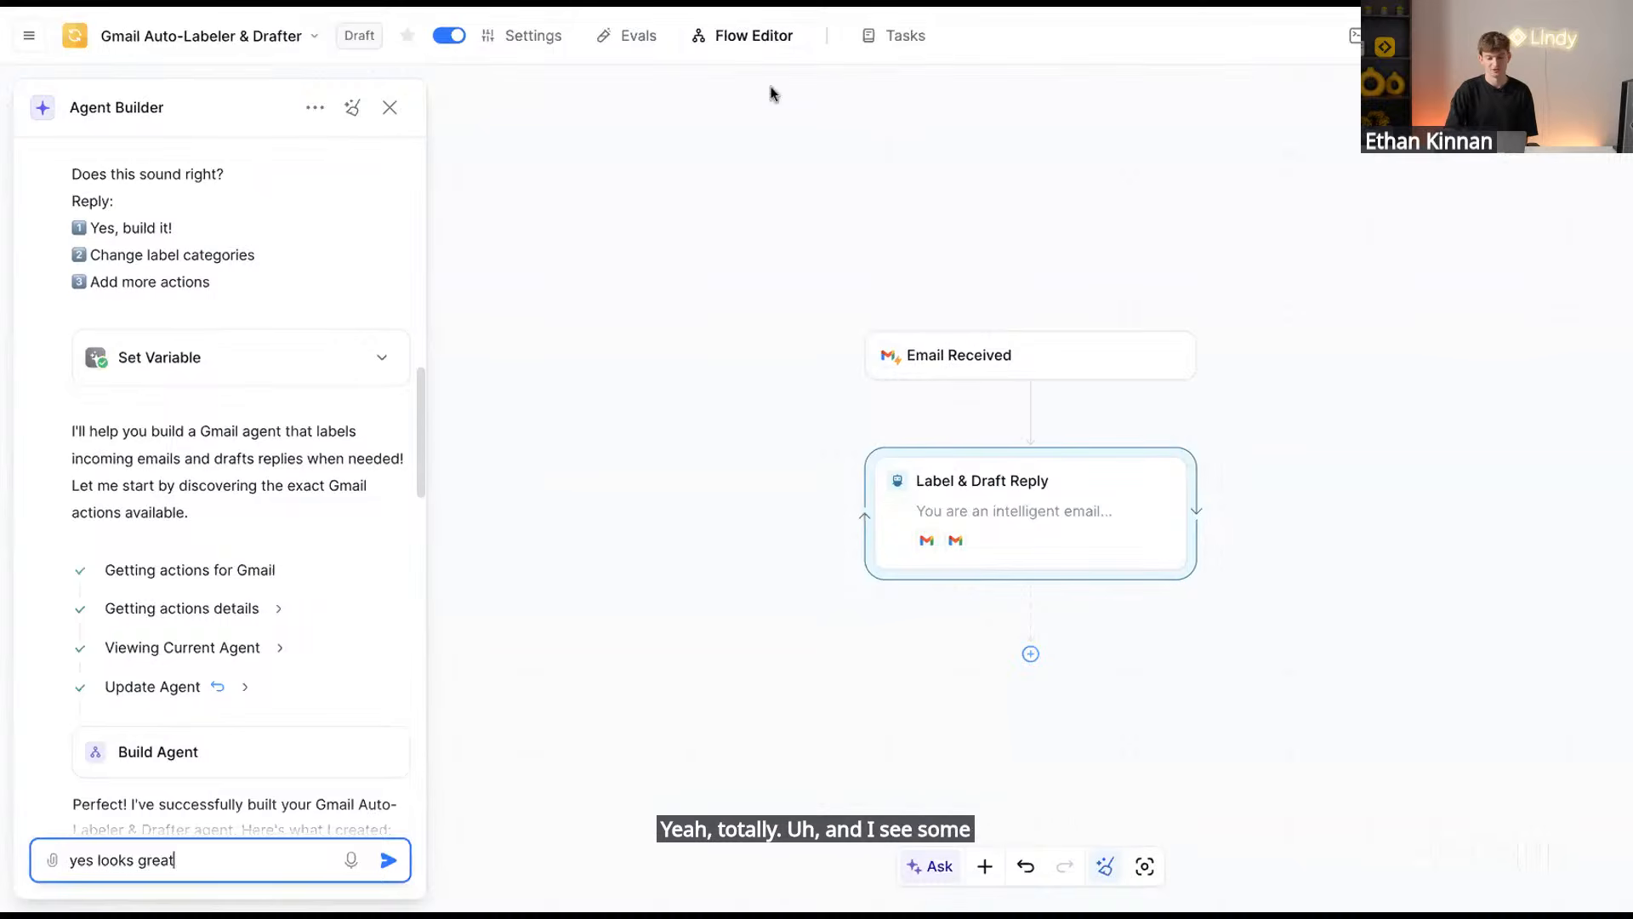
scroll(266, 417, up, 5)
scroll(266, 411, up, 3)
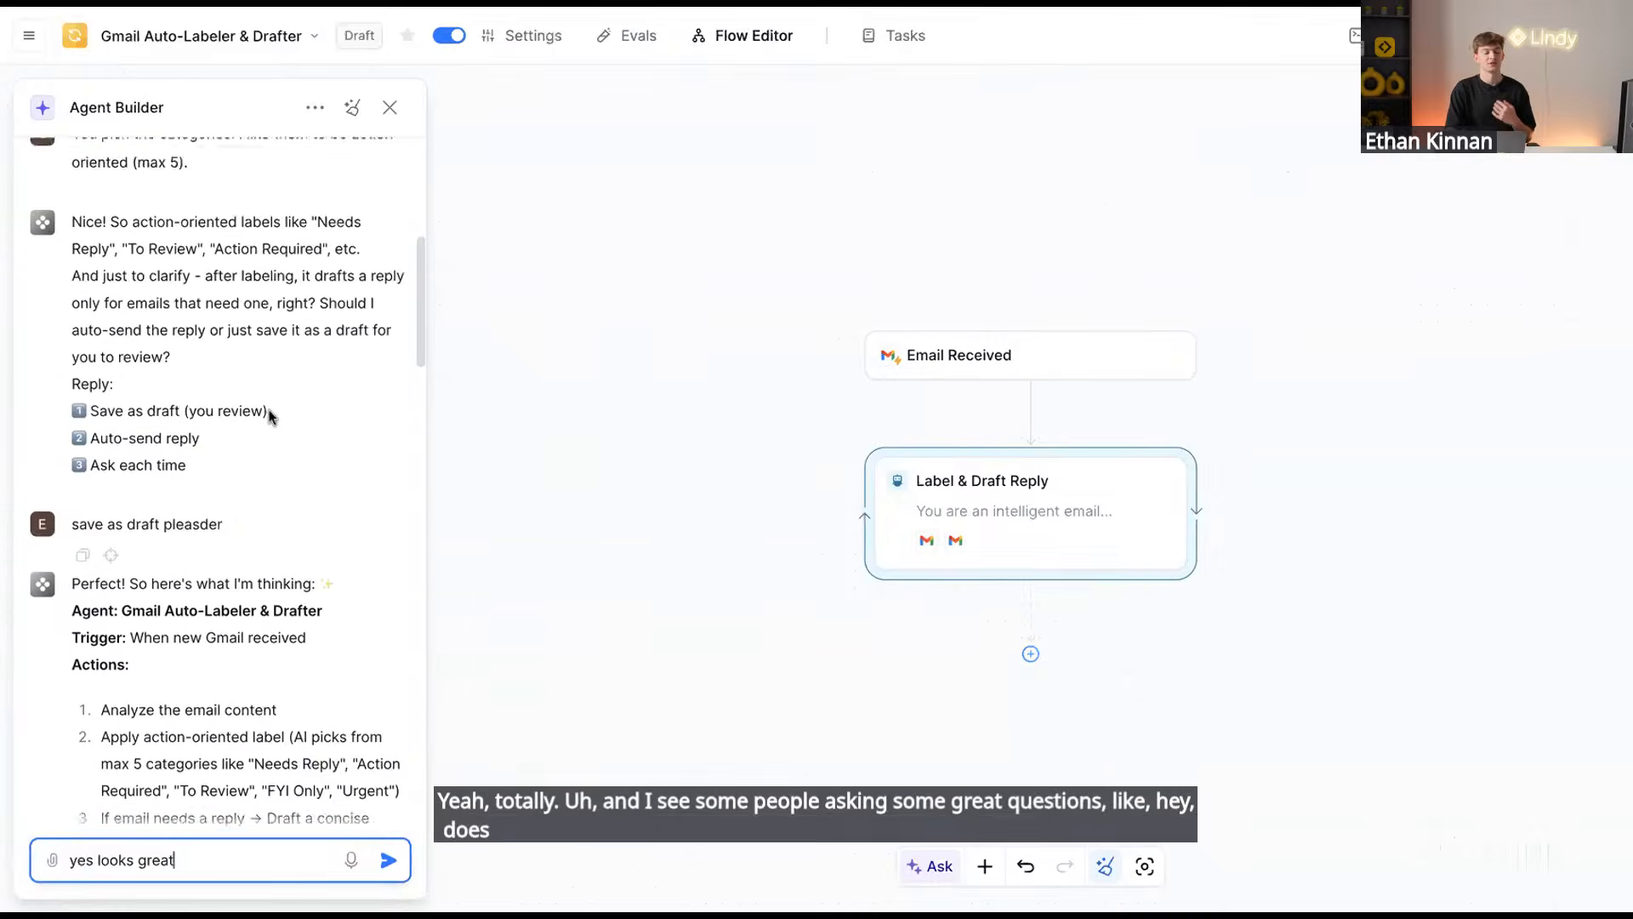
scroll(246, 408, down, 15)
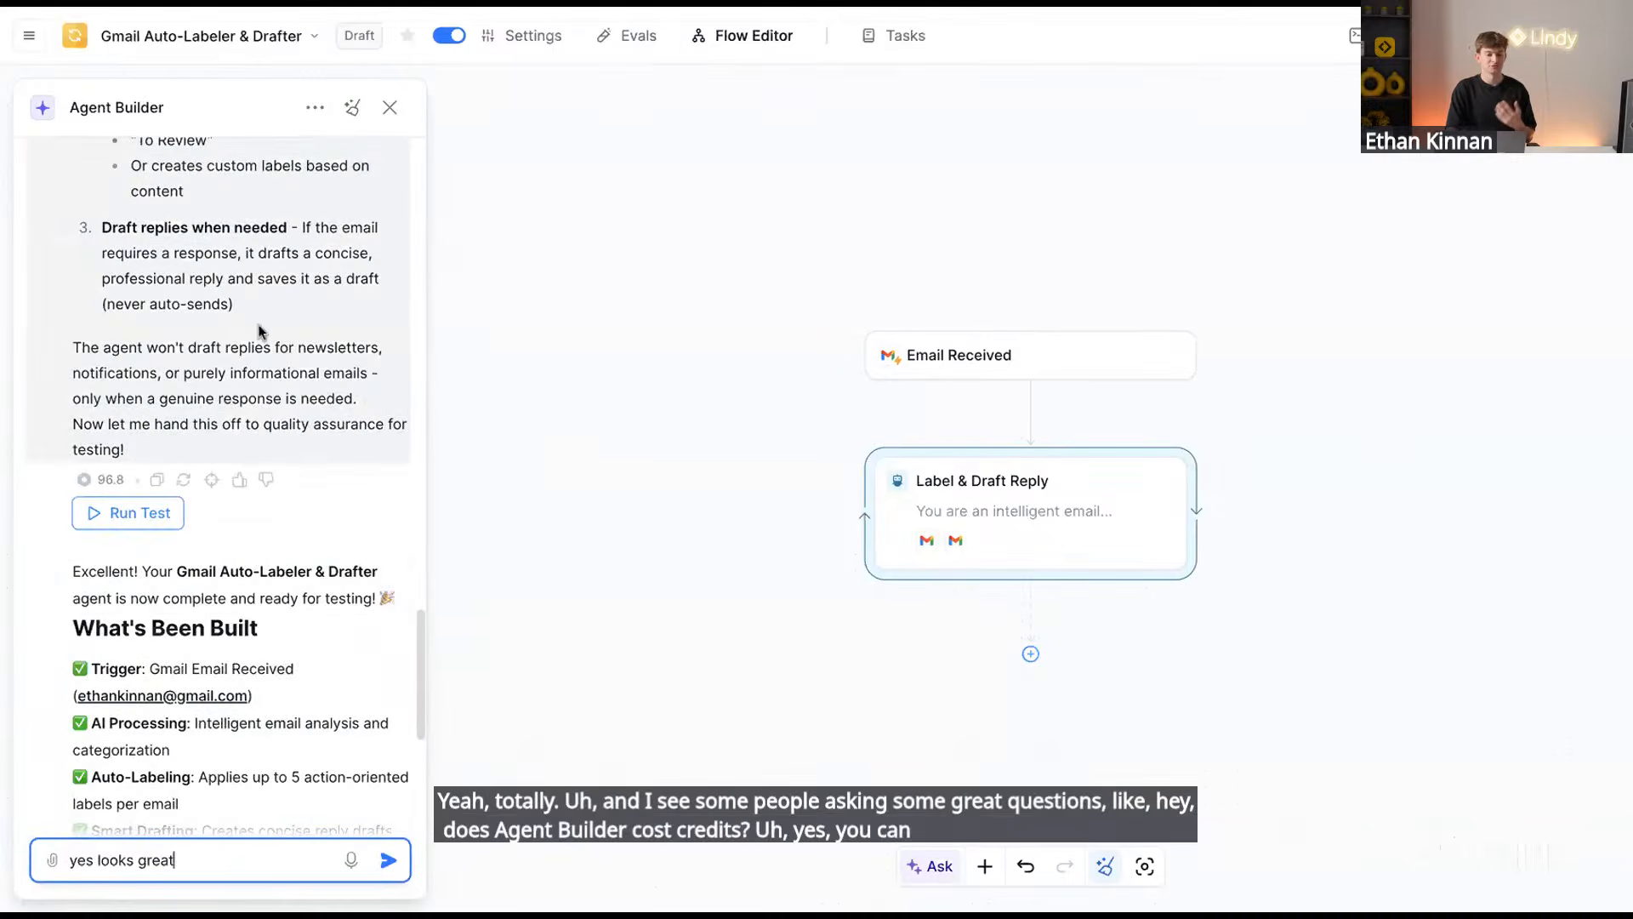
scroll(207, 522, down, 3)
scroll(206, 522, down, 3)
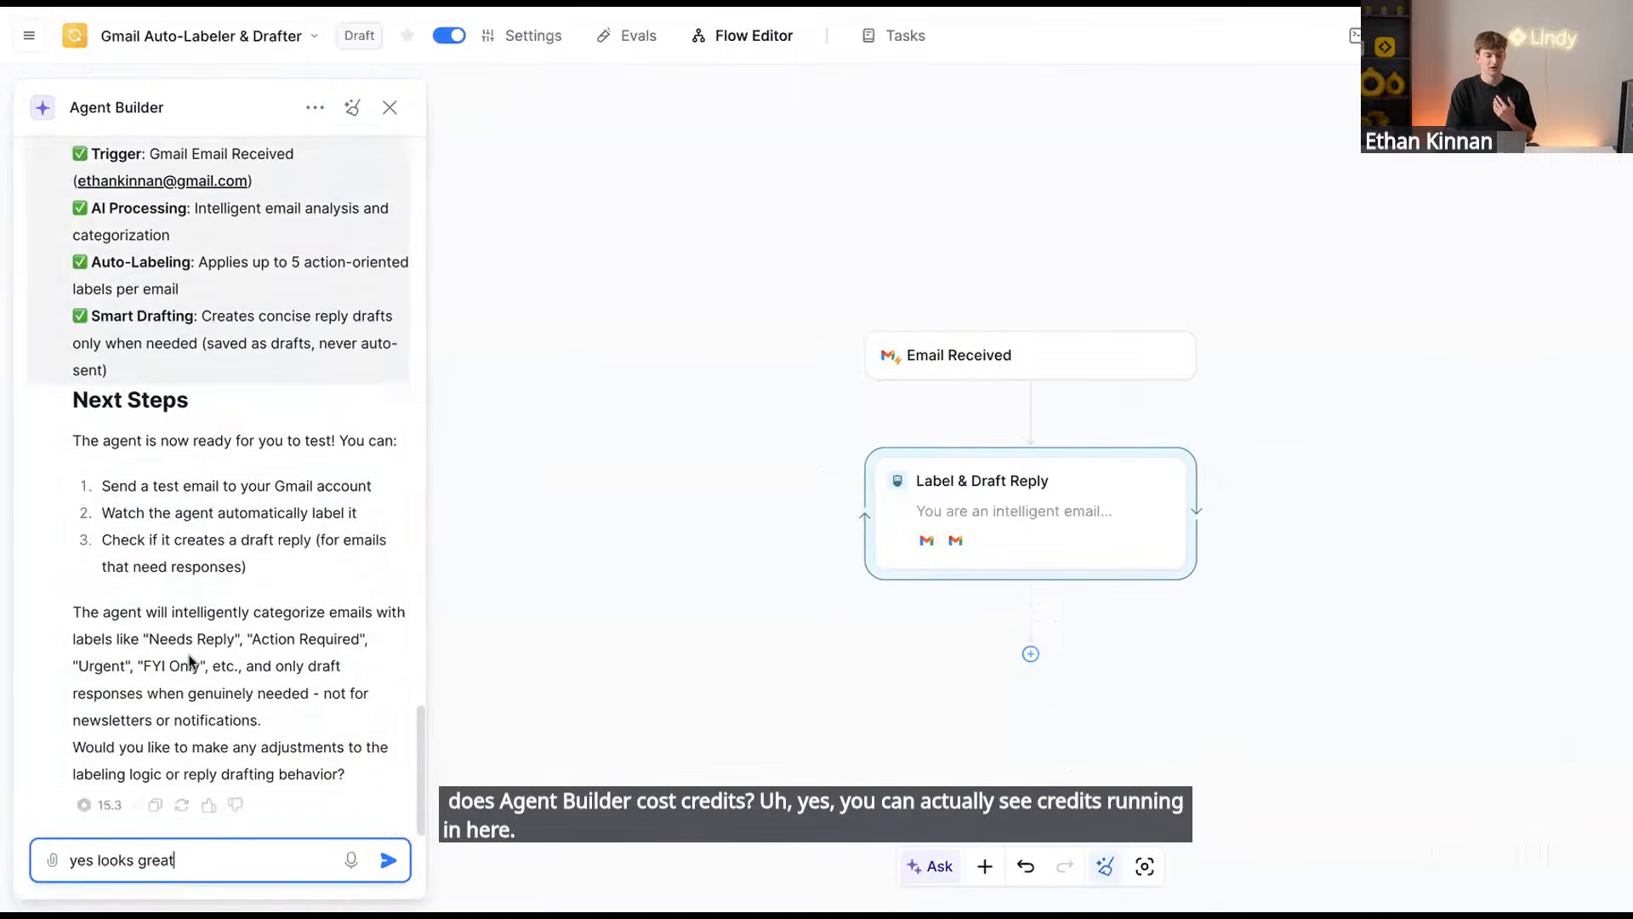
scroll(204, 583, up, 6)
scroll(211, 403, up, 15)
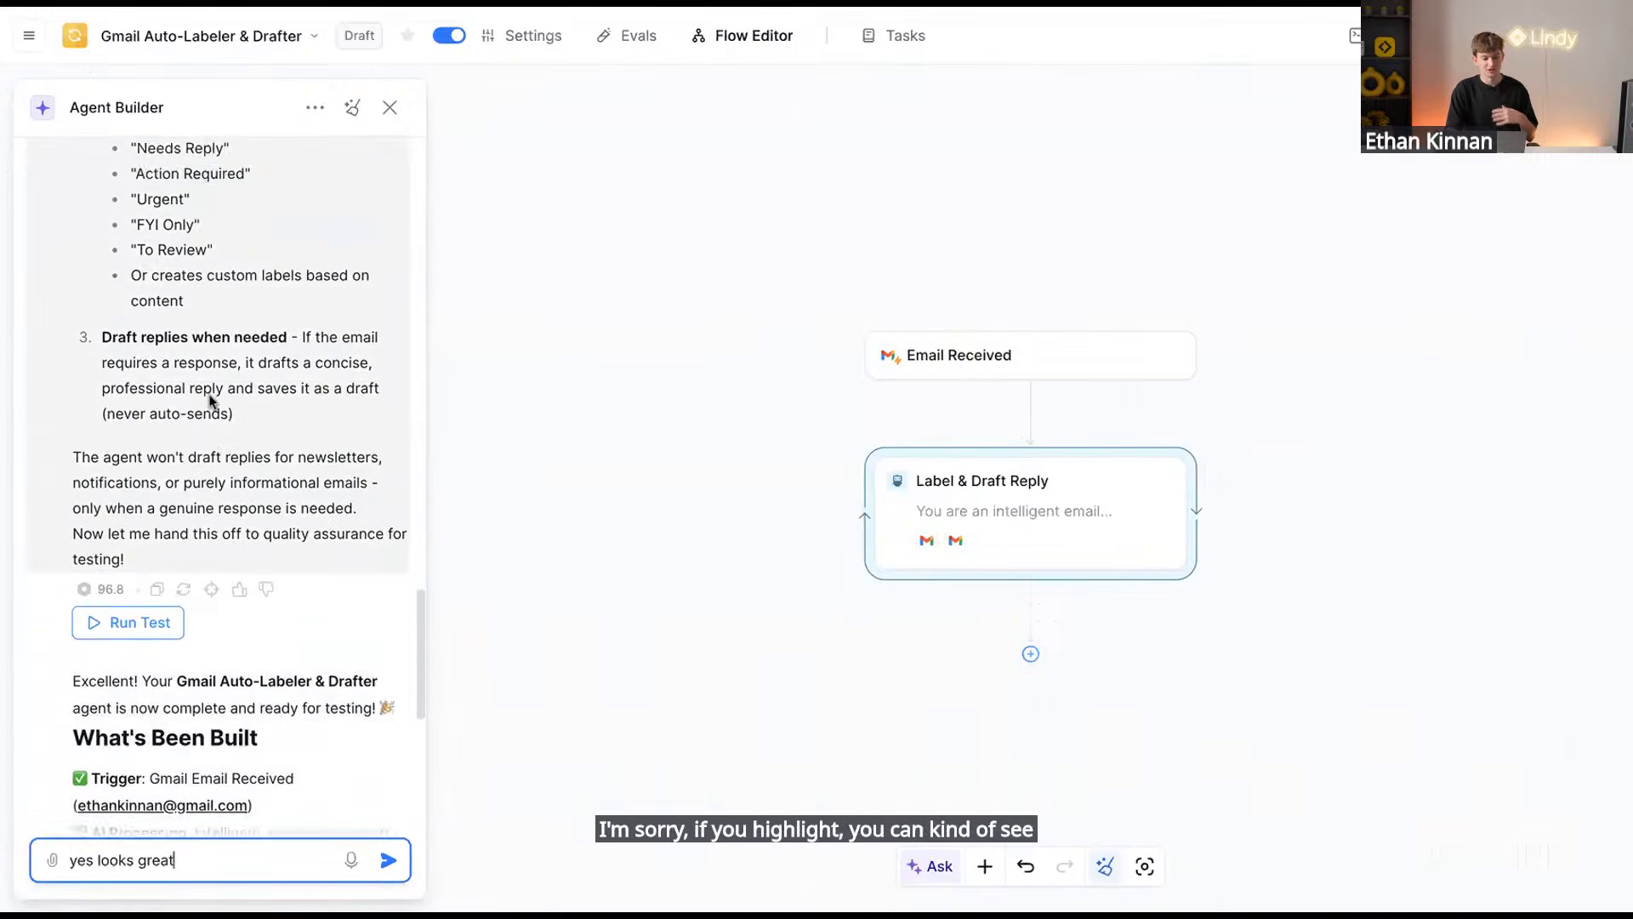
scroll(204, 476, up, 4)
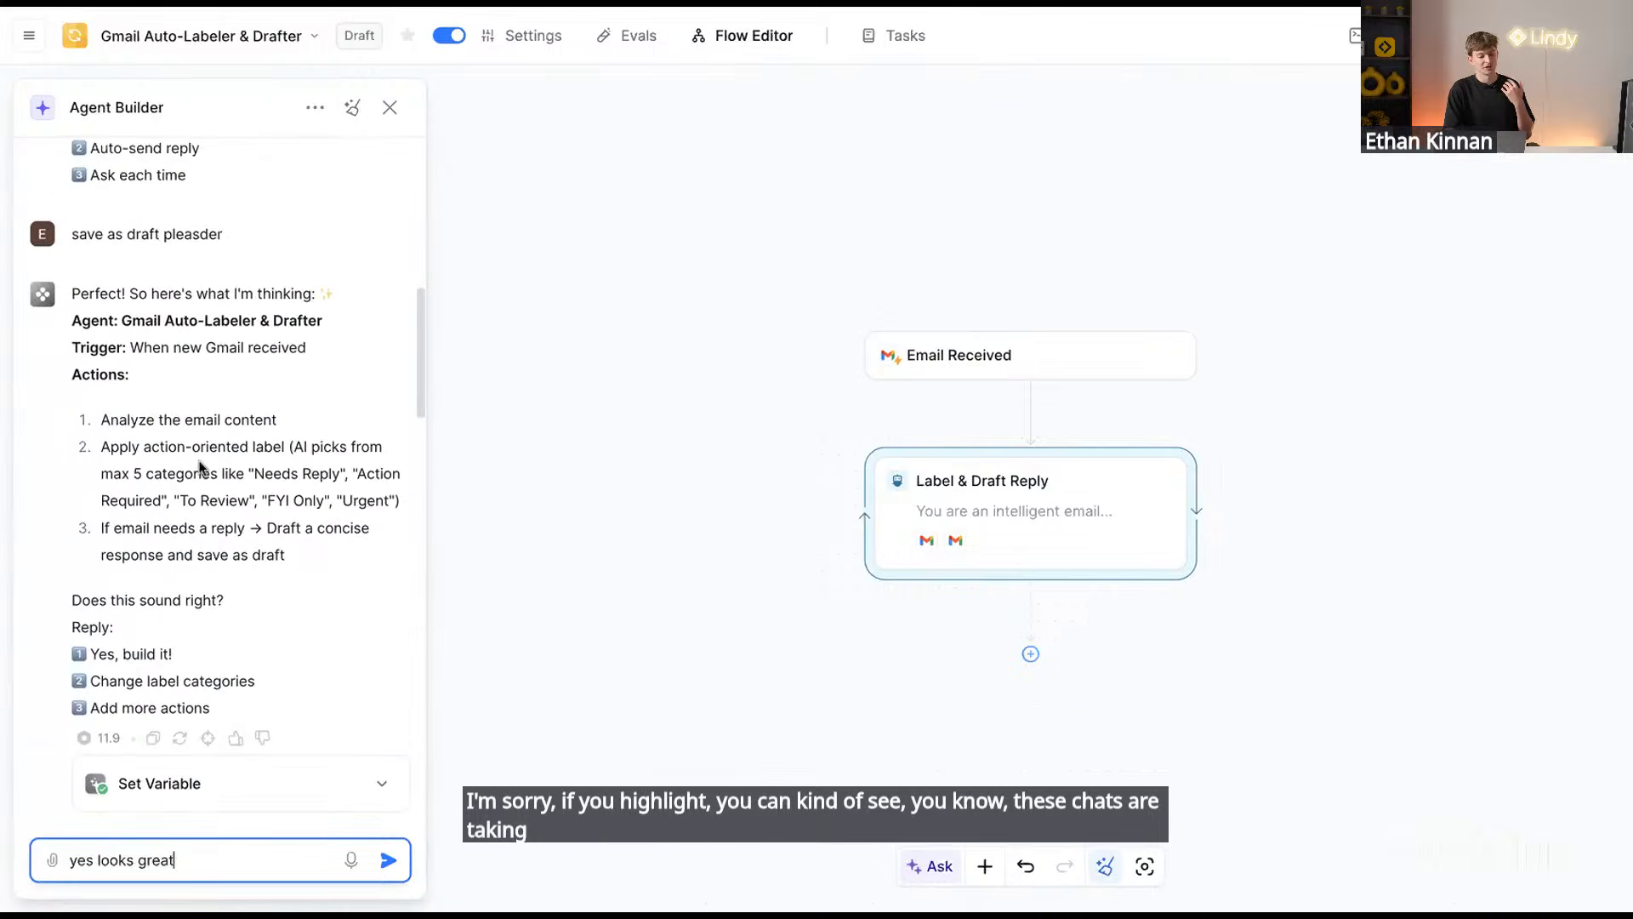
scroll(175, 529, down, 18)
scroll(164, 689, down, 7)
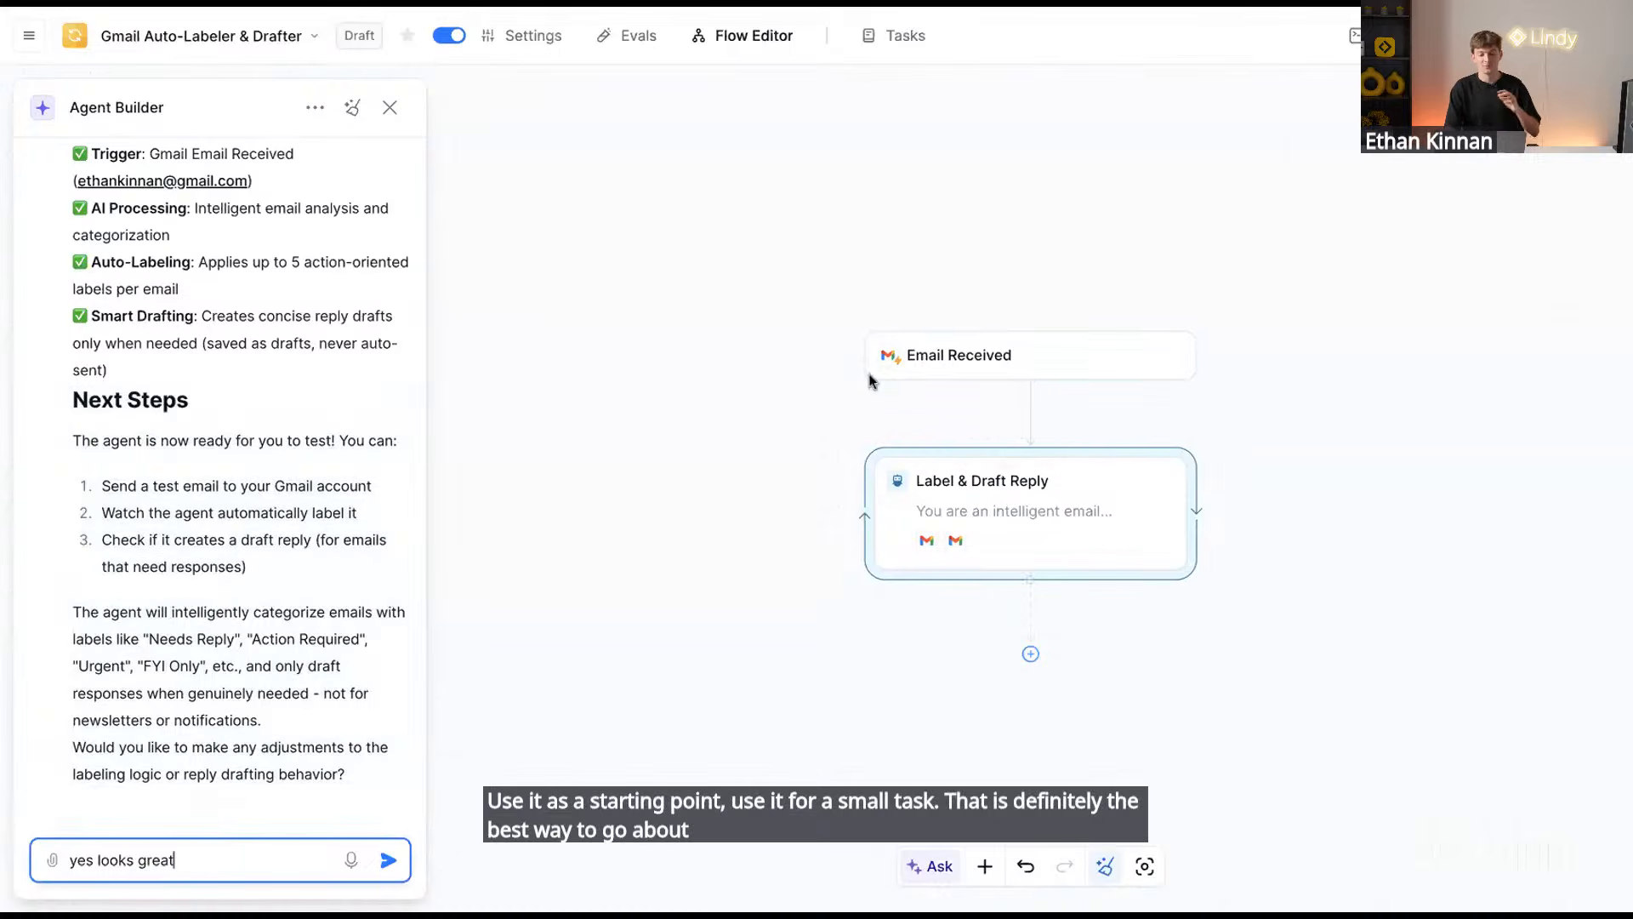
Inspect the Label & Draft Reply step's prompt, Claude 4.5 Sonnet model and Gmail skills
click(991, 354)
click(864, 515)
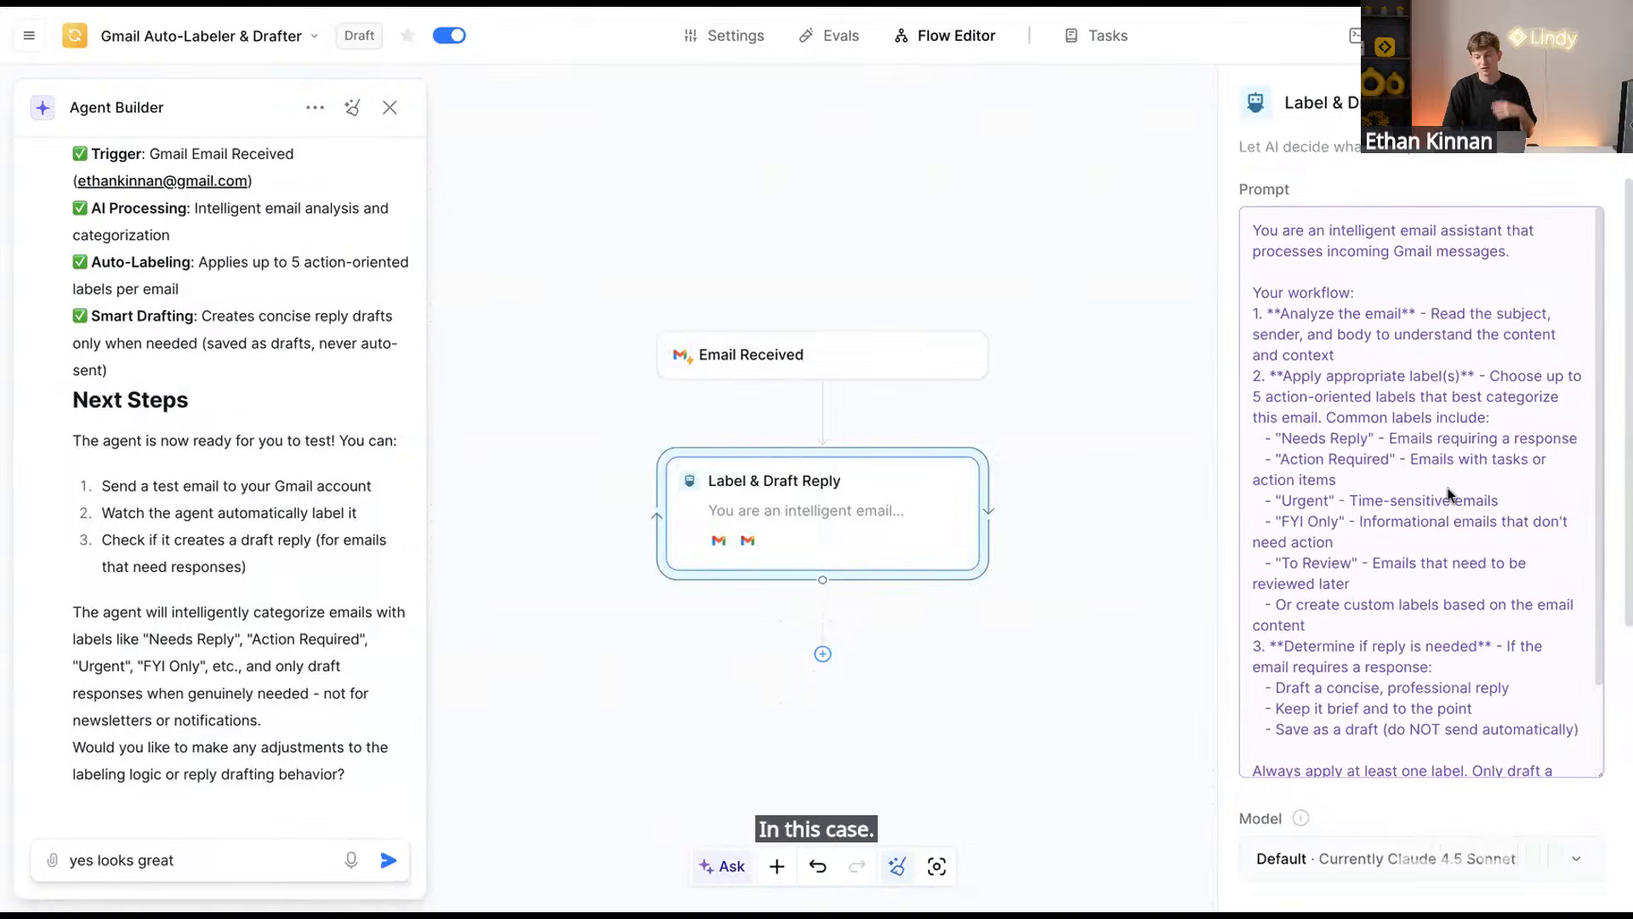
scroll(1416, 366, down, 10)
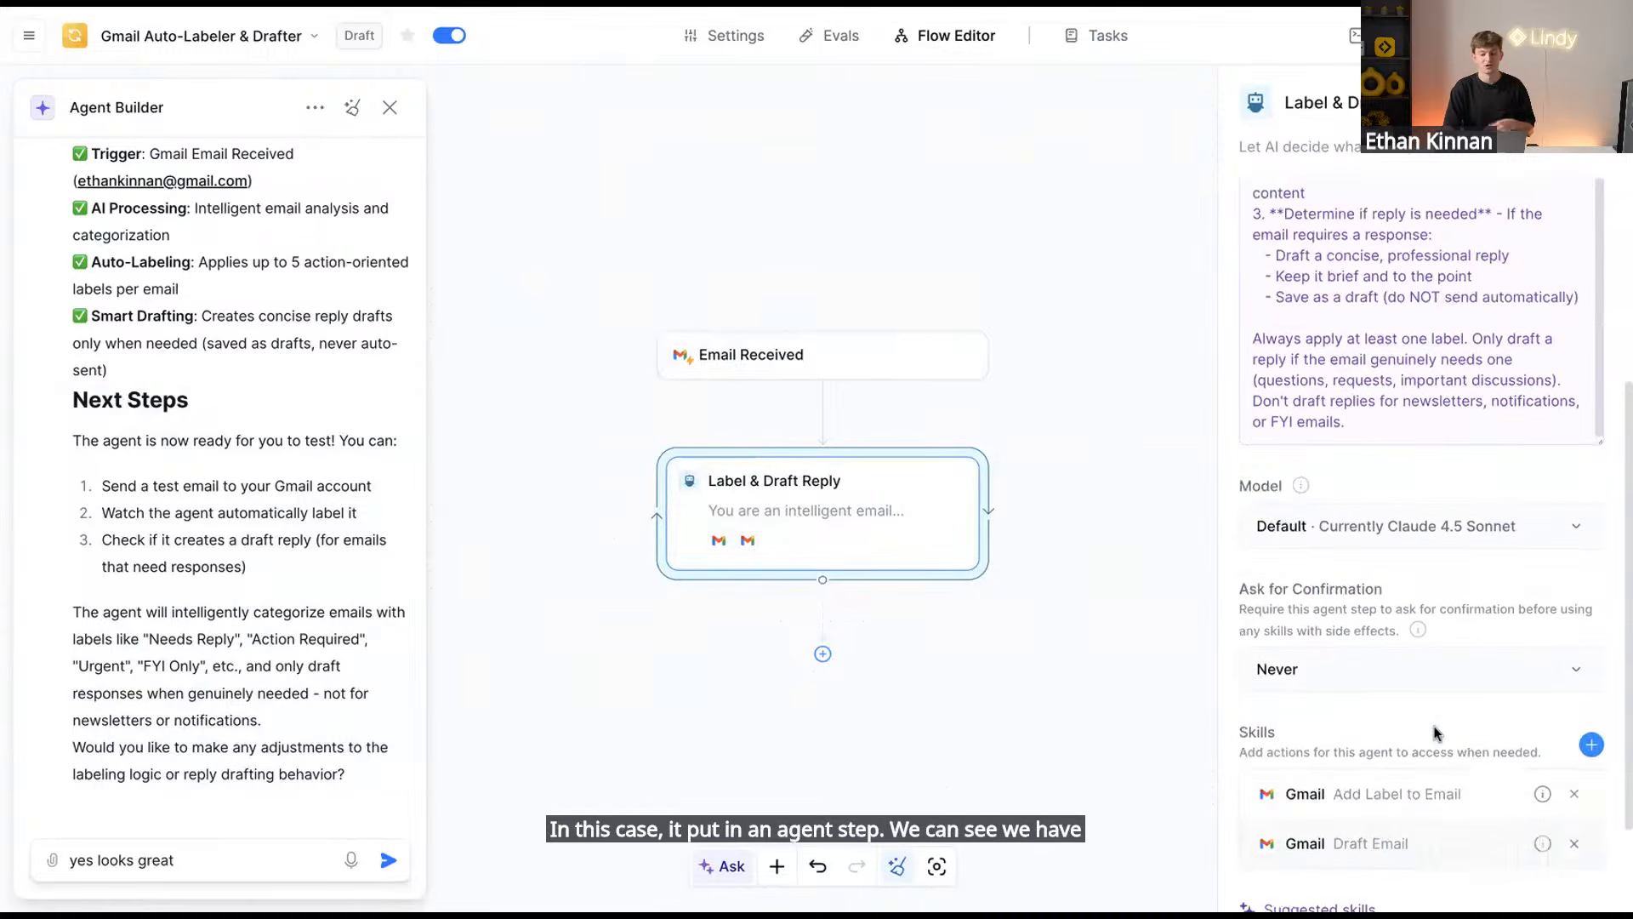
scroll(1425, 697, down, 2)
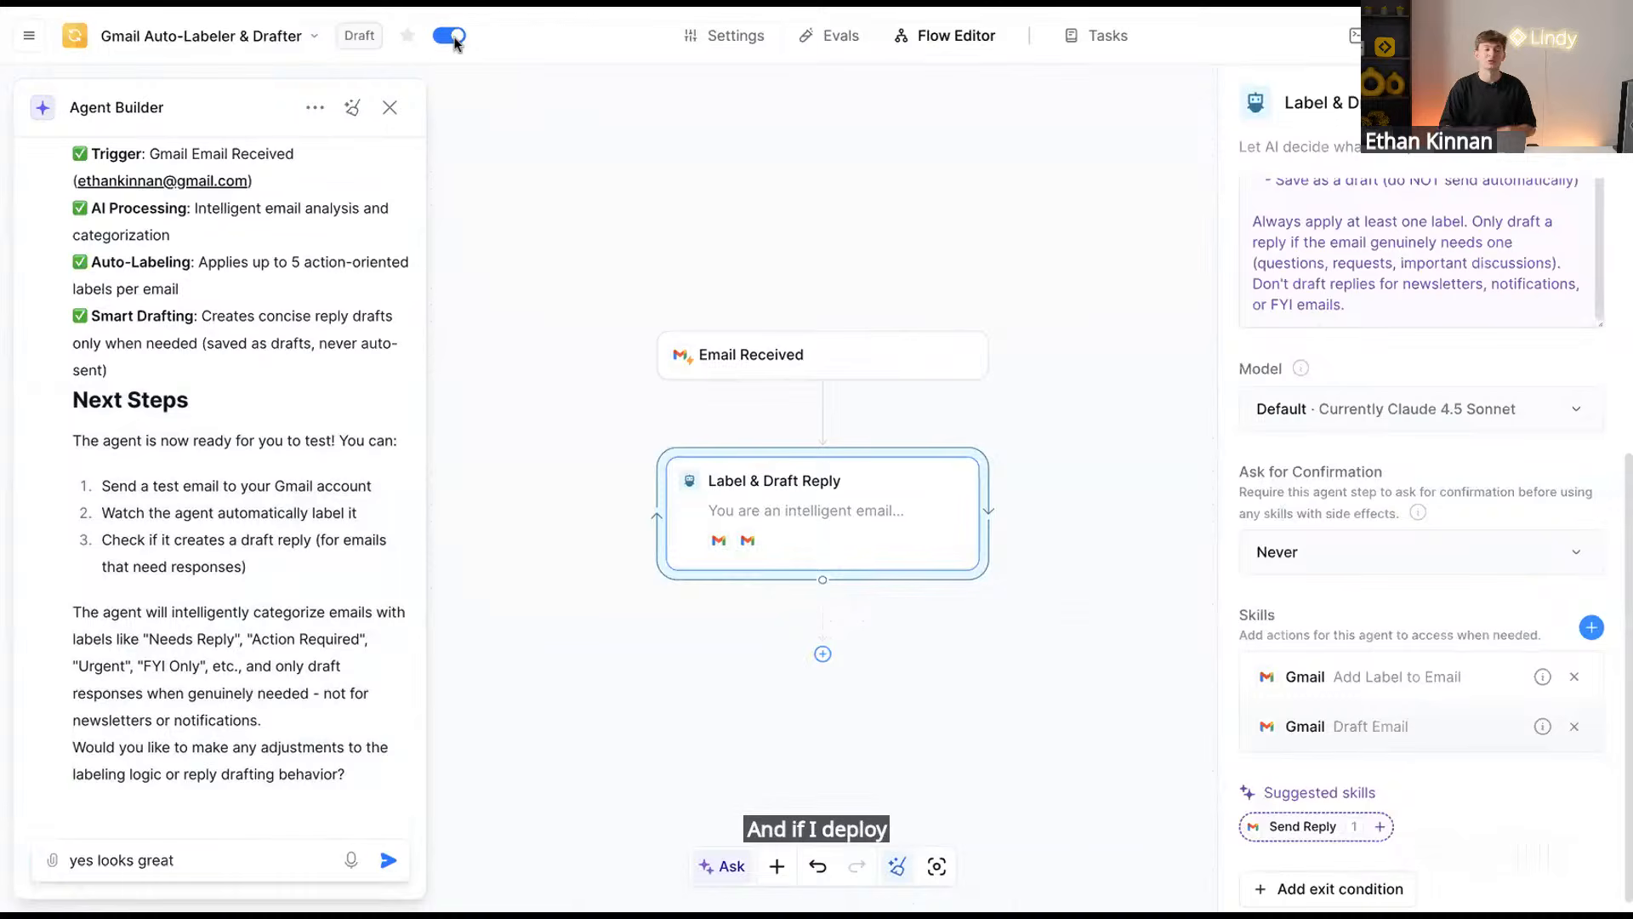
click(548, 5)
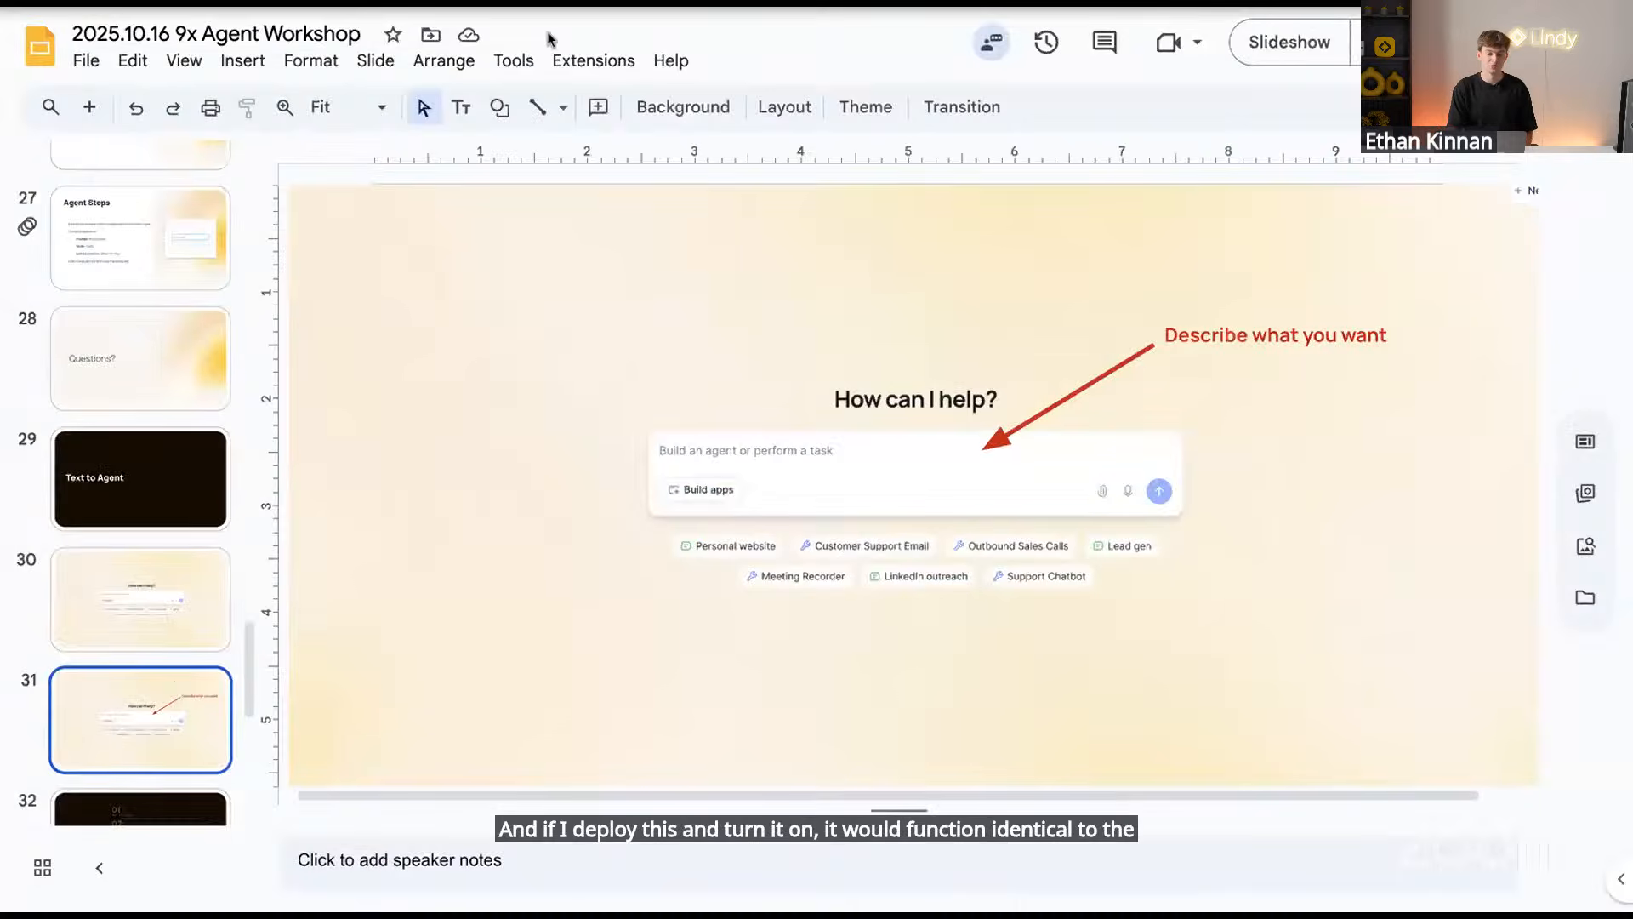
scroll(180, 667, down, 2)
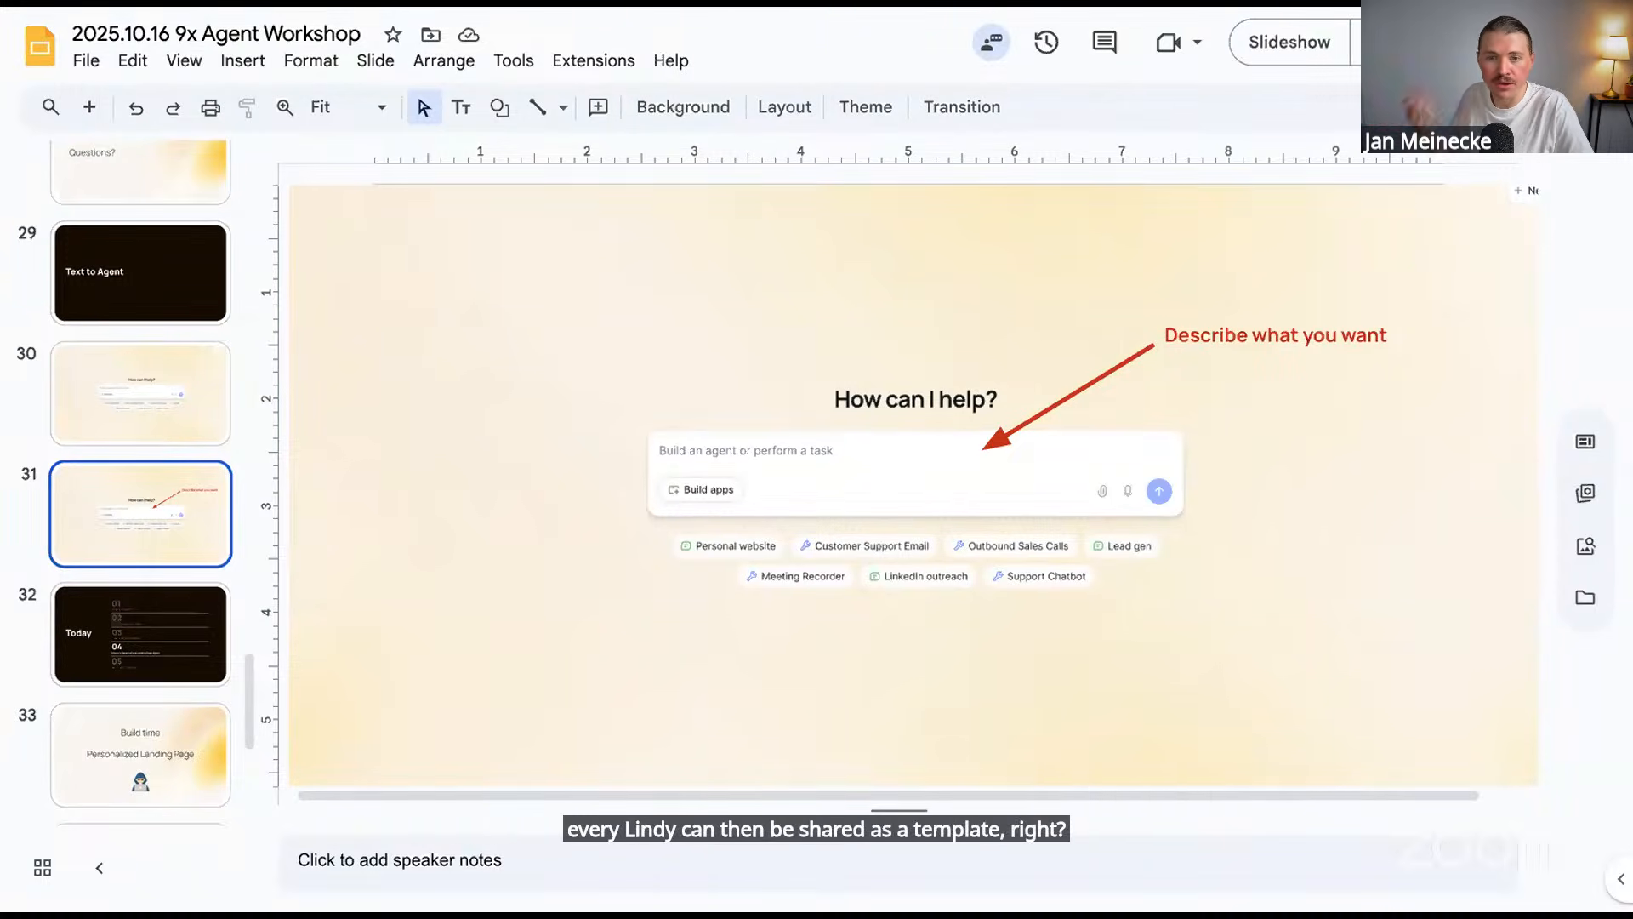
key(ctrl+Tab)
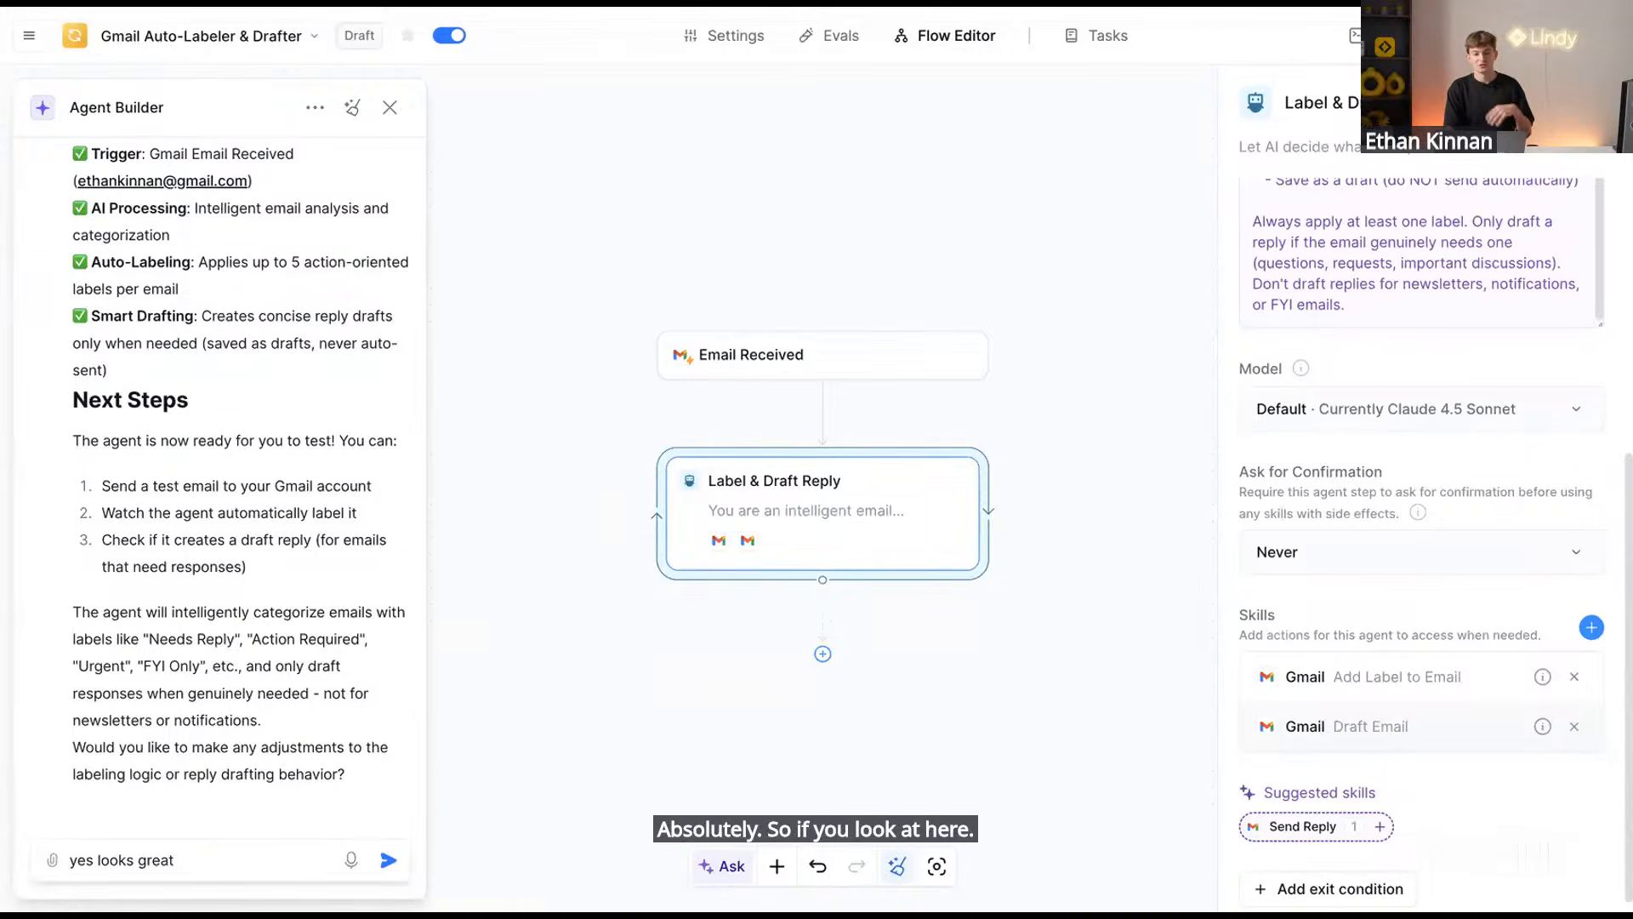
Share the Gmail Auto-Labeler & Drafter agent as a template and copy its link
click(1514, 36)
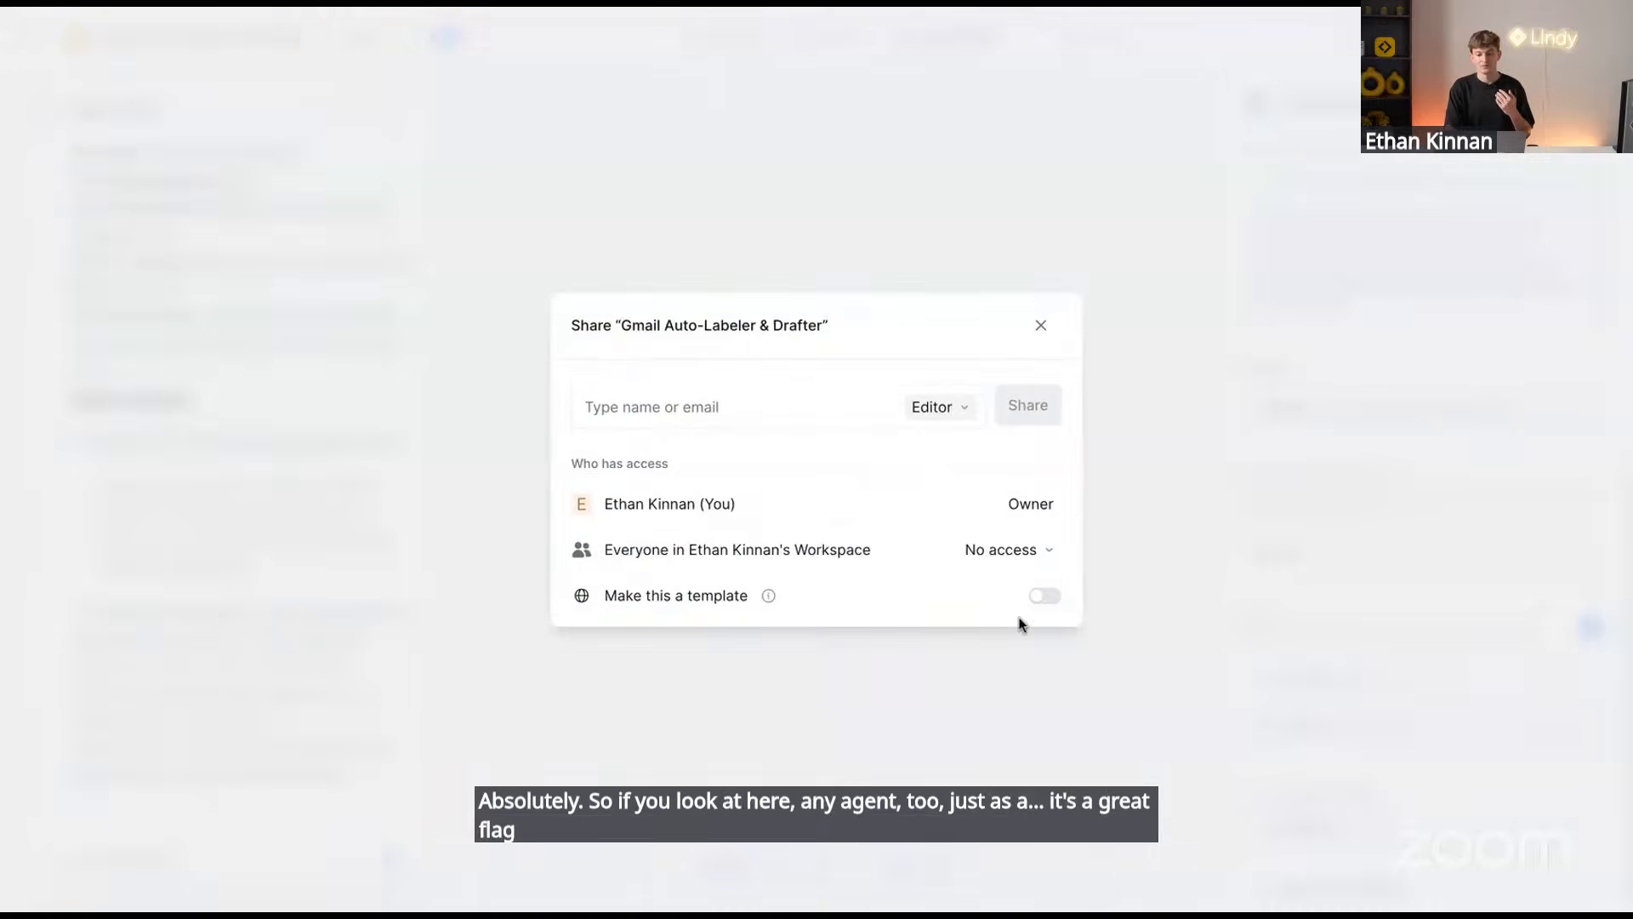
click(1045, 597)
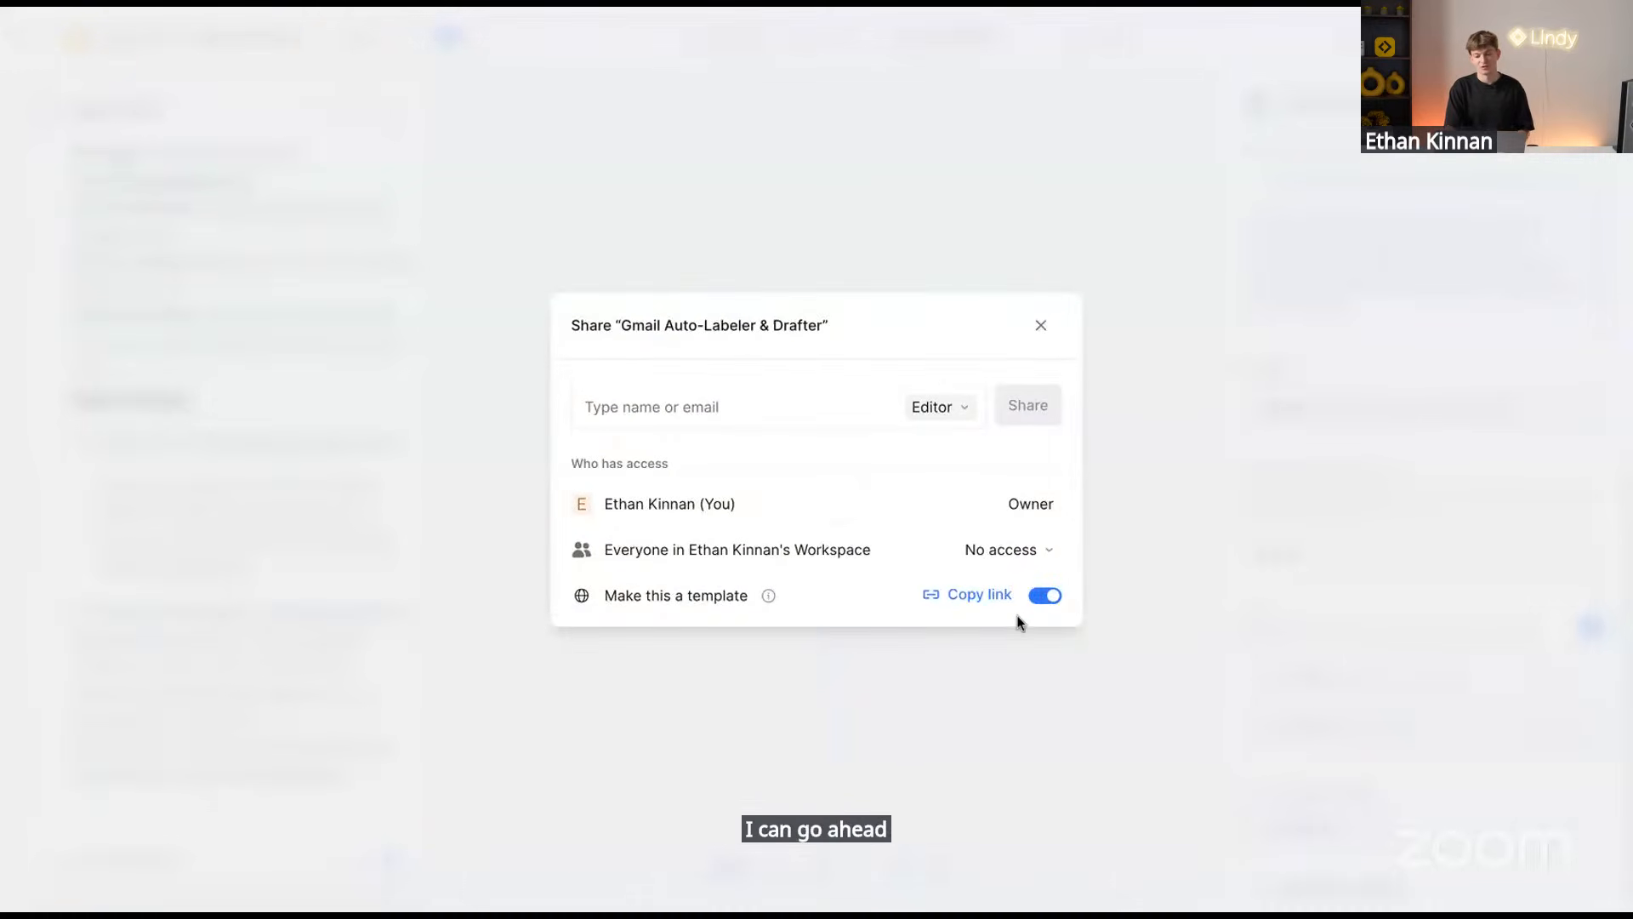
click(972, 595)
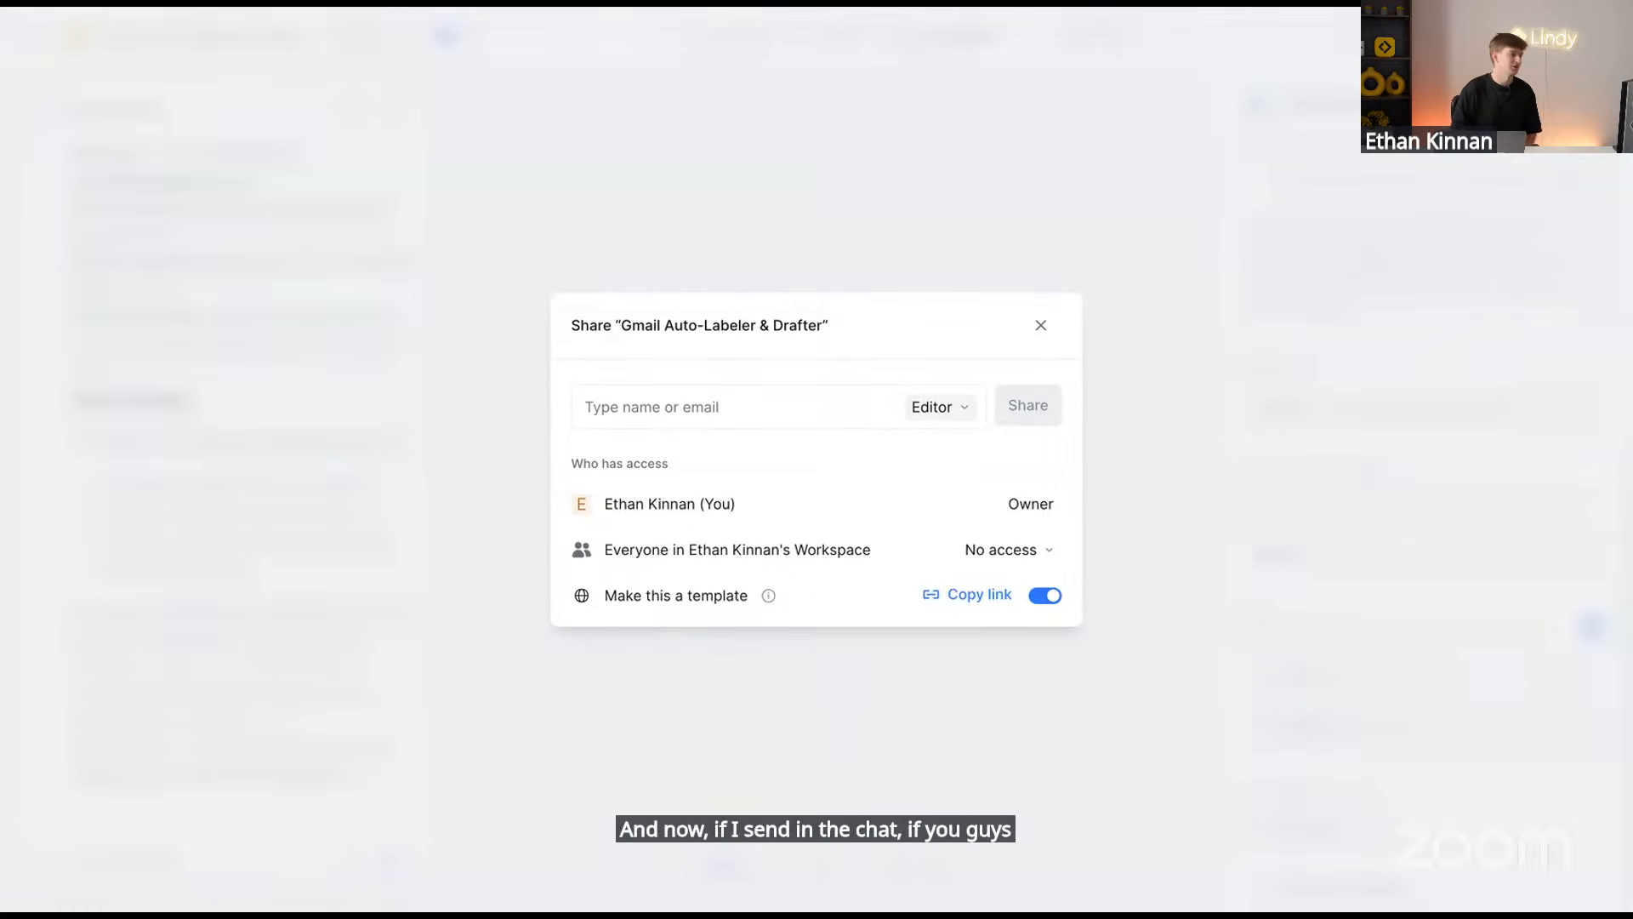
Present slide 32, the Today agenda, of the workshop deck full screen
click(1043, 323)
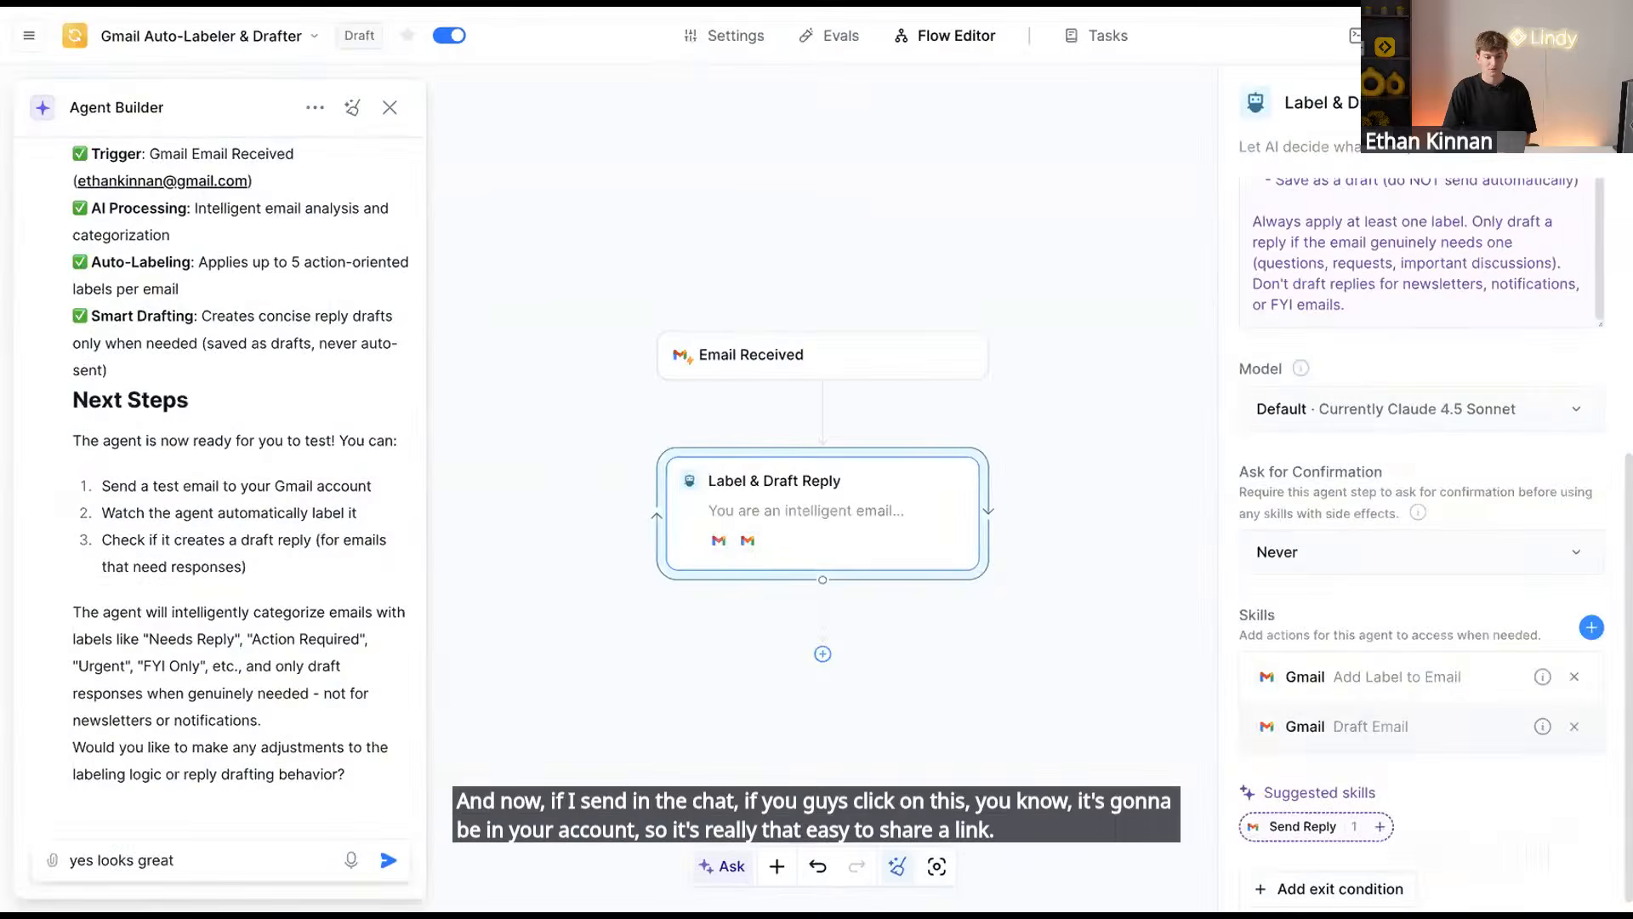
click(742, 4)
click(200, 634)
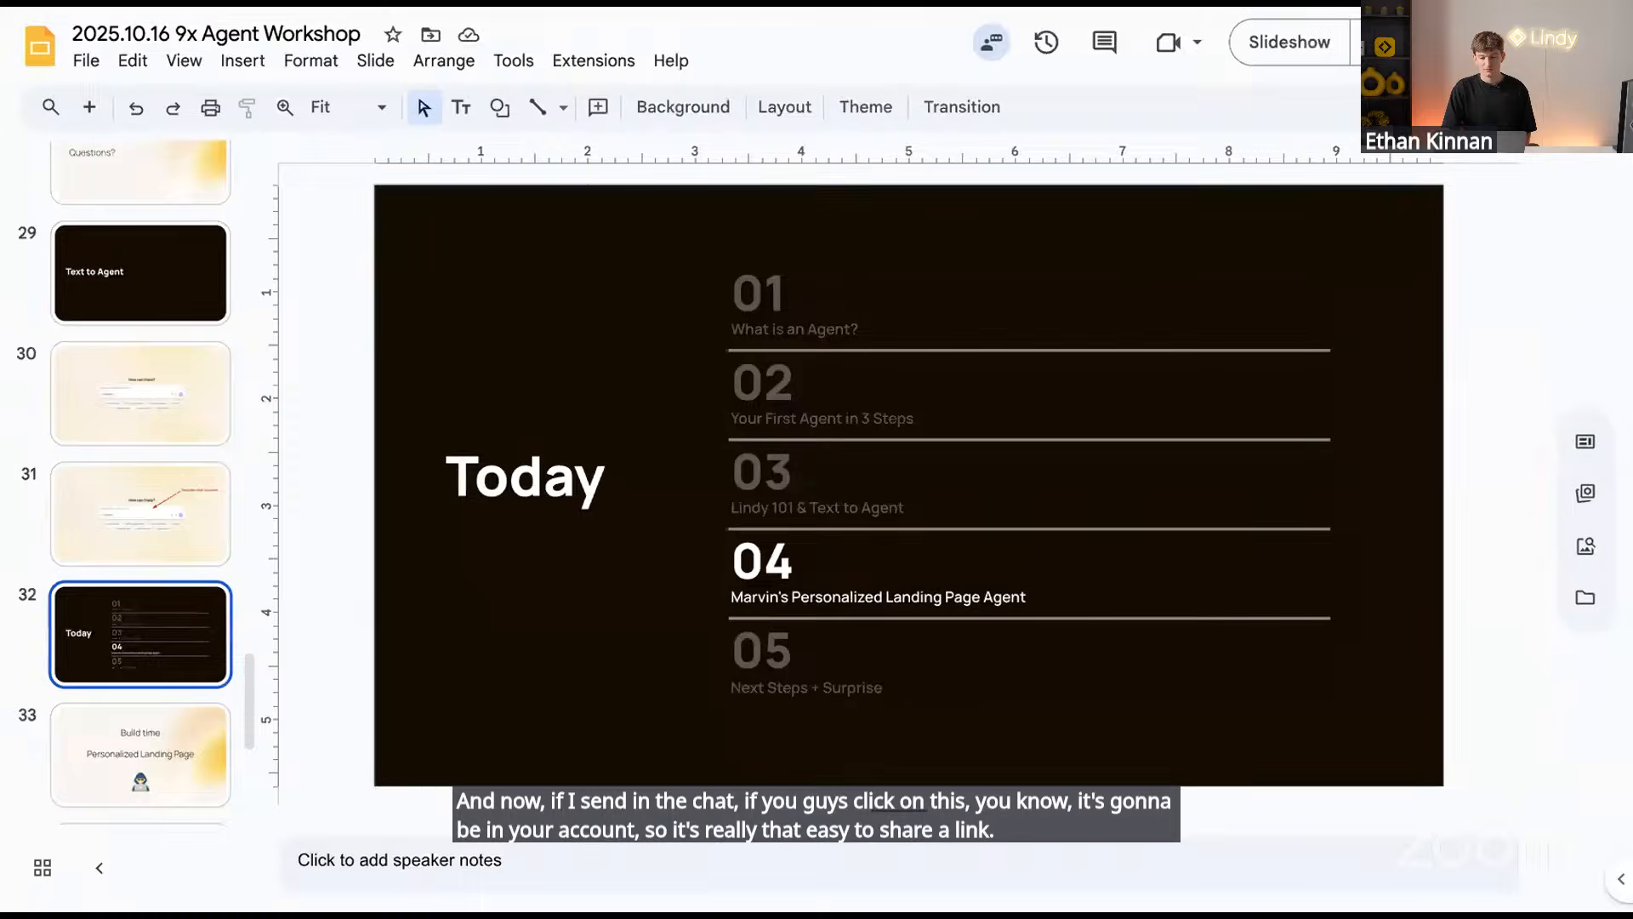
click(1302, 46)
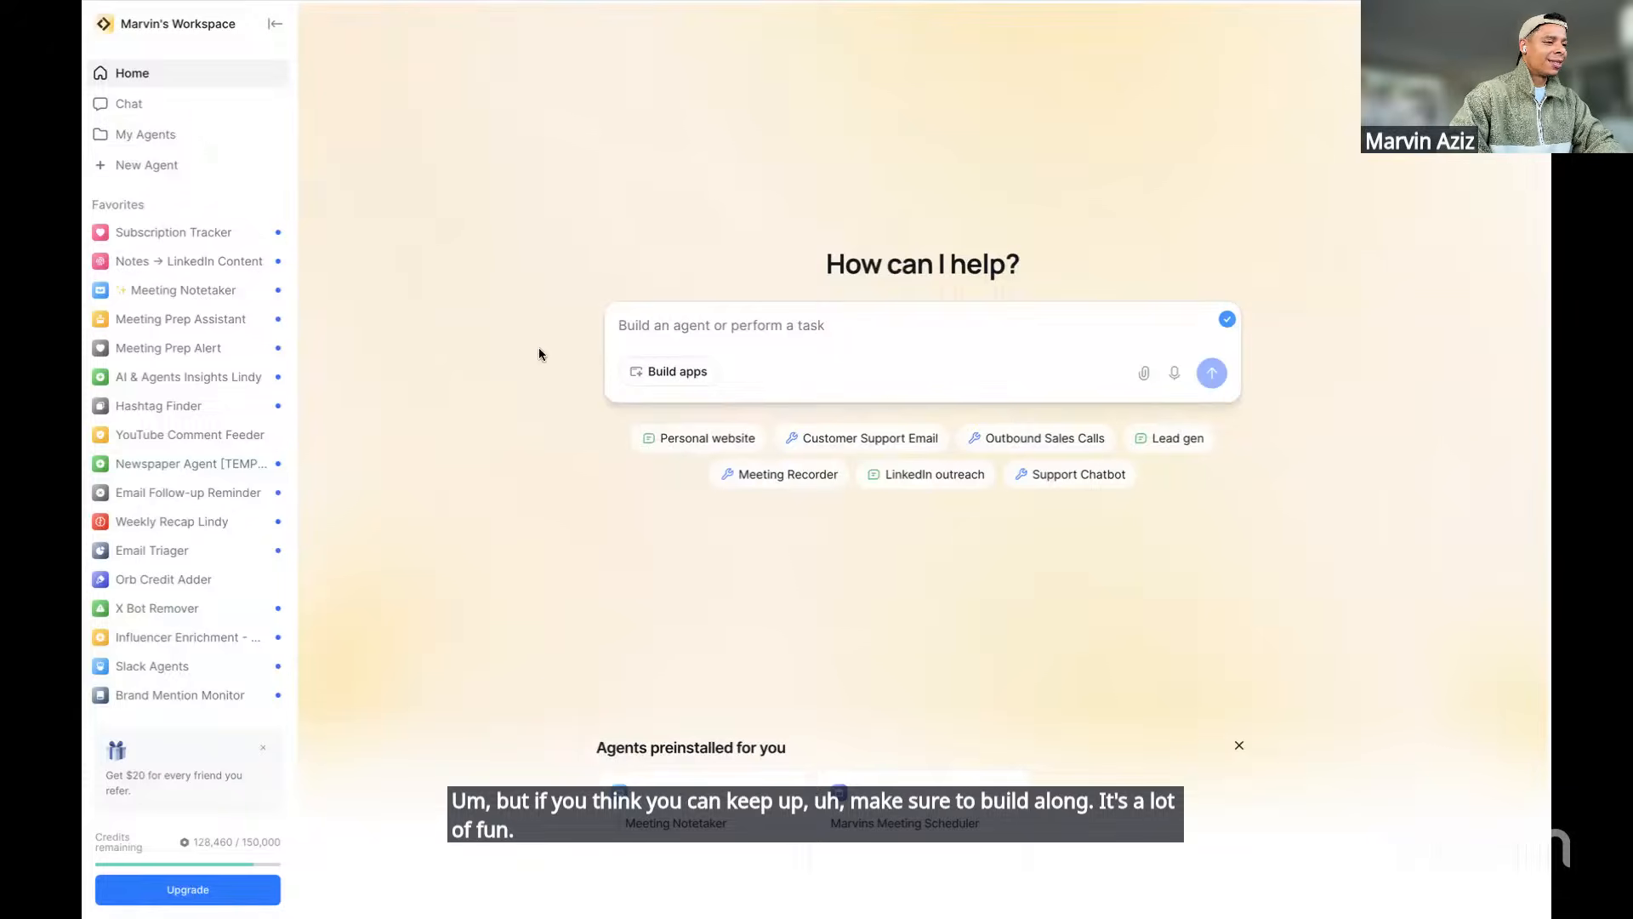
Create a blank New Agent 11 from scratch, page zoomed in, Agent Builder closed
click(156, 165)
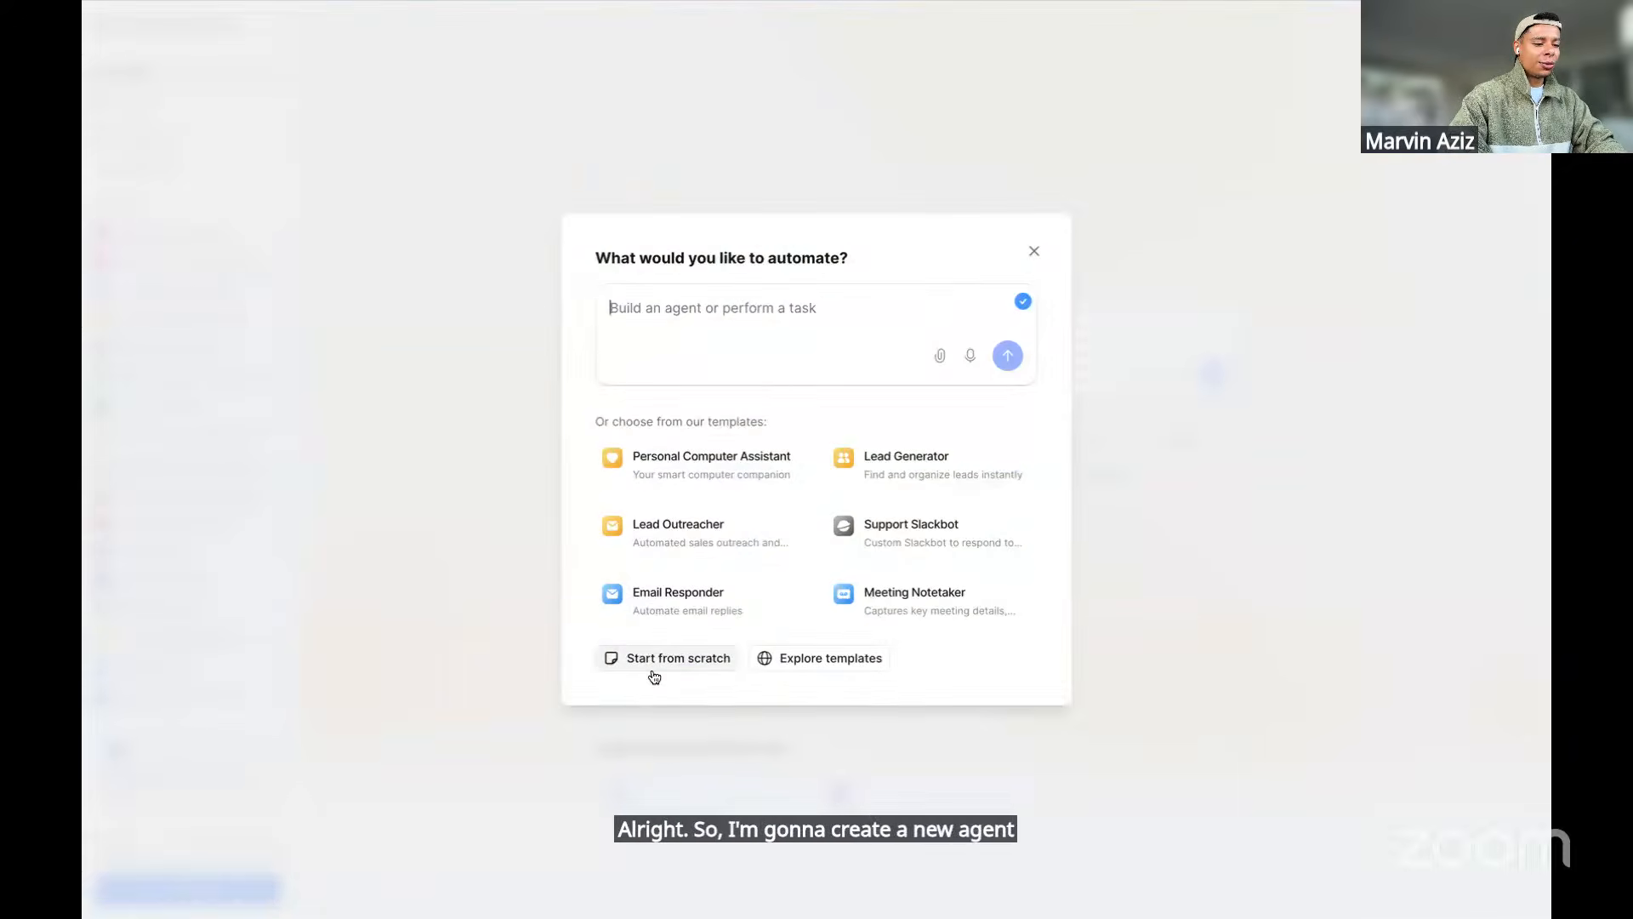
key(super+plus)
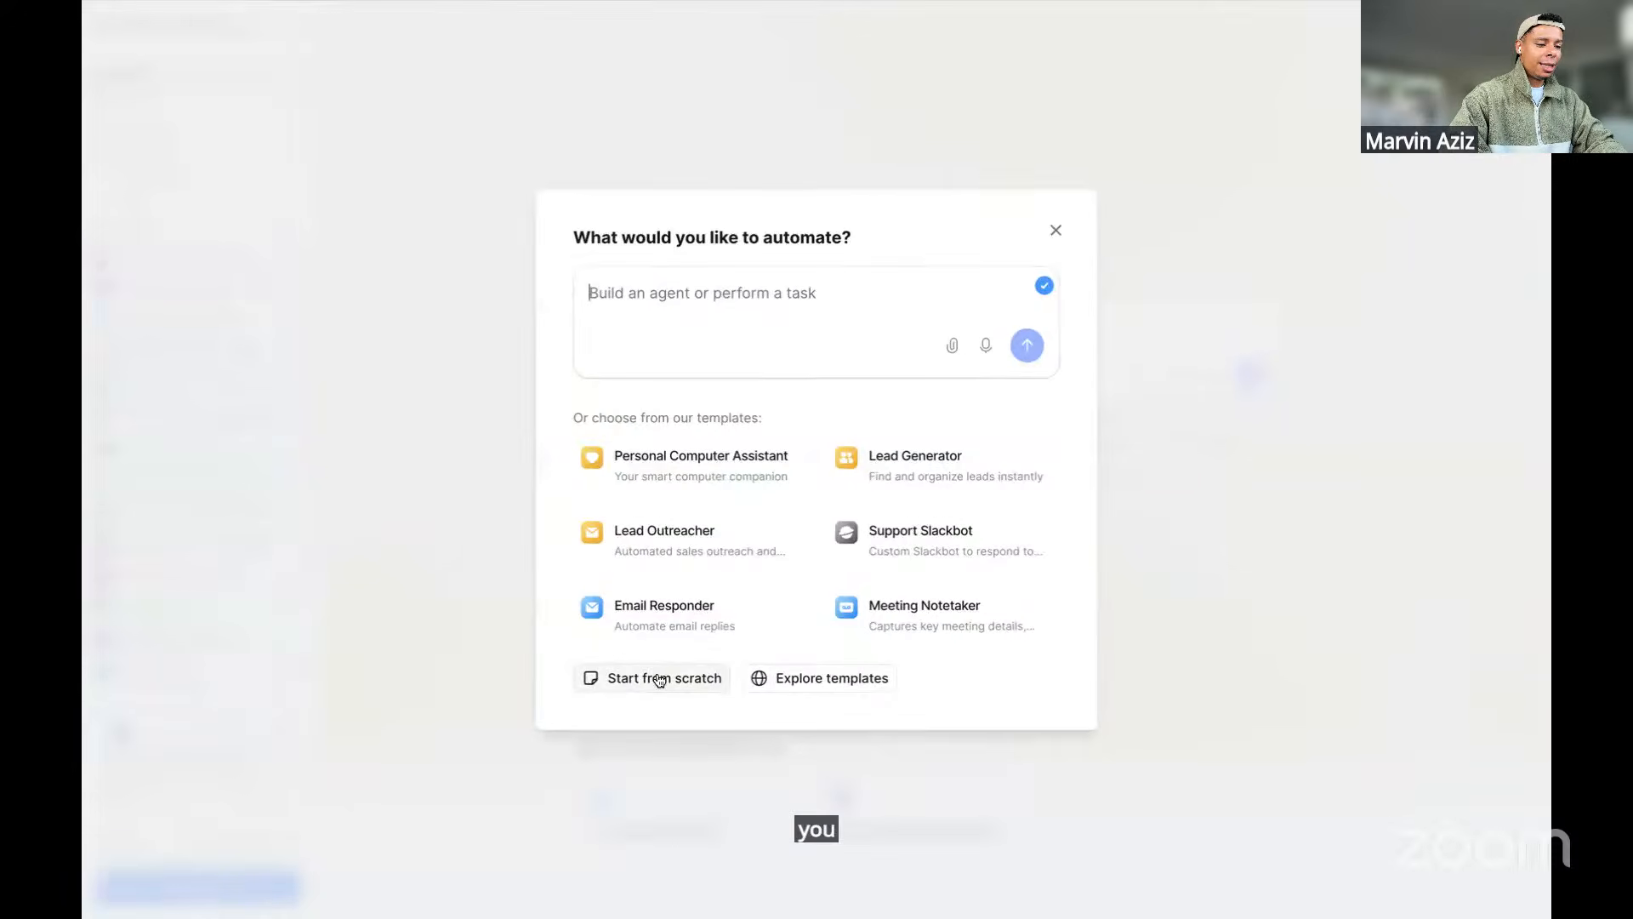
click(660, 678)
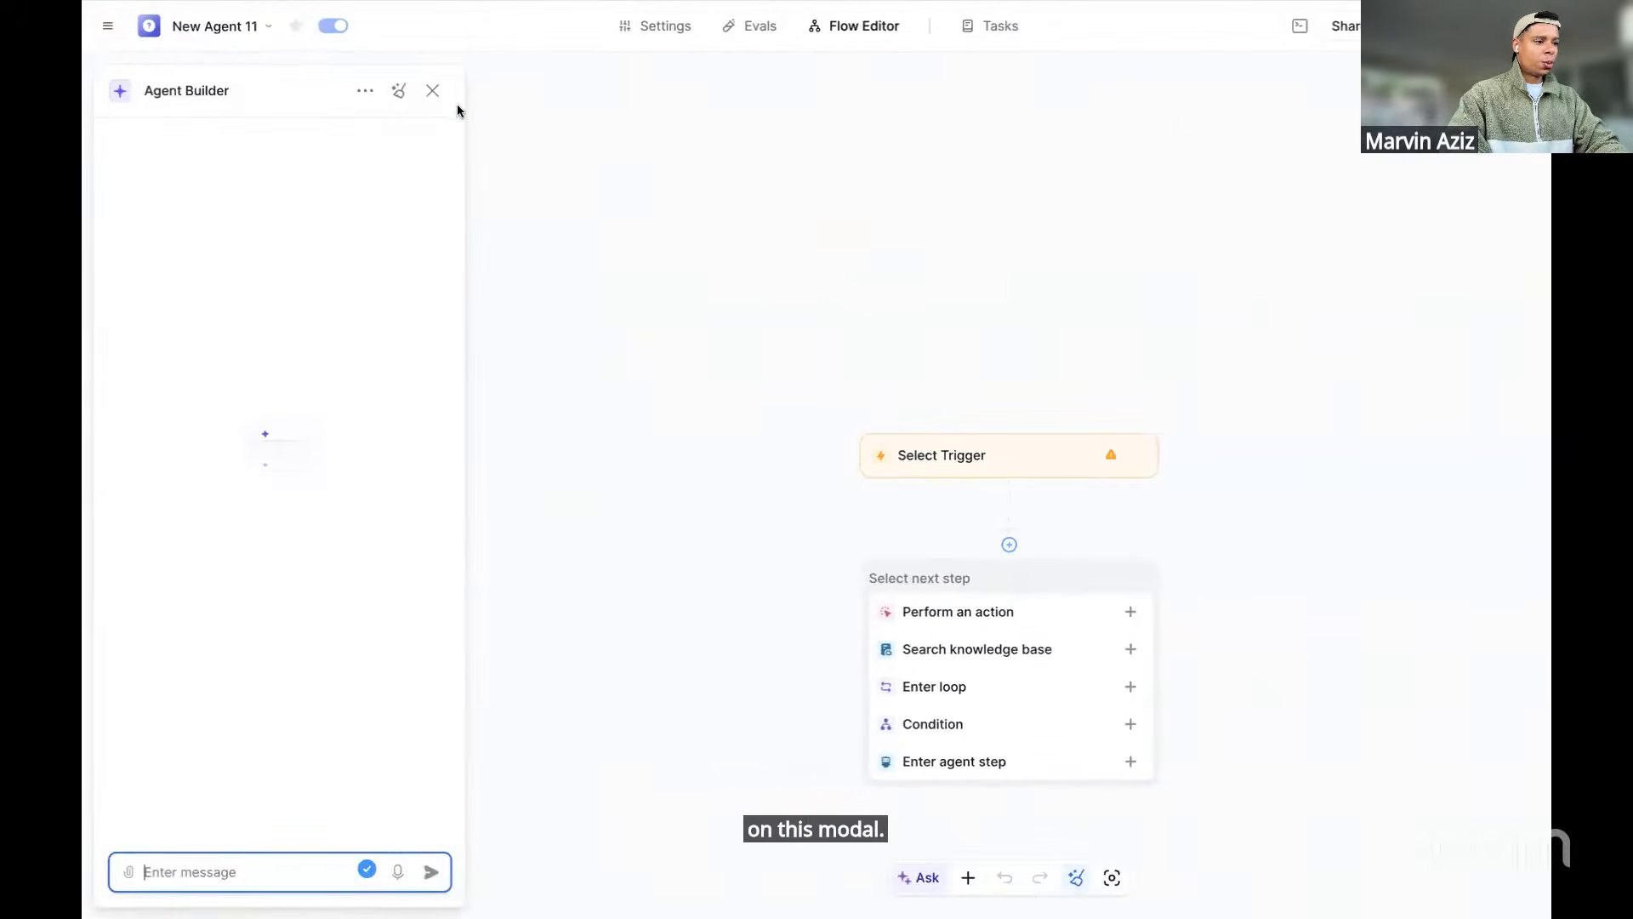
click(432, 90)
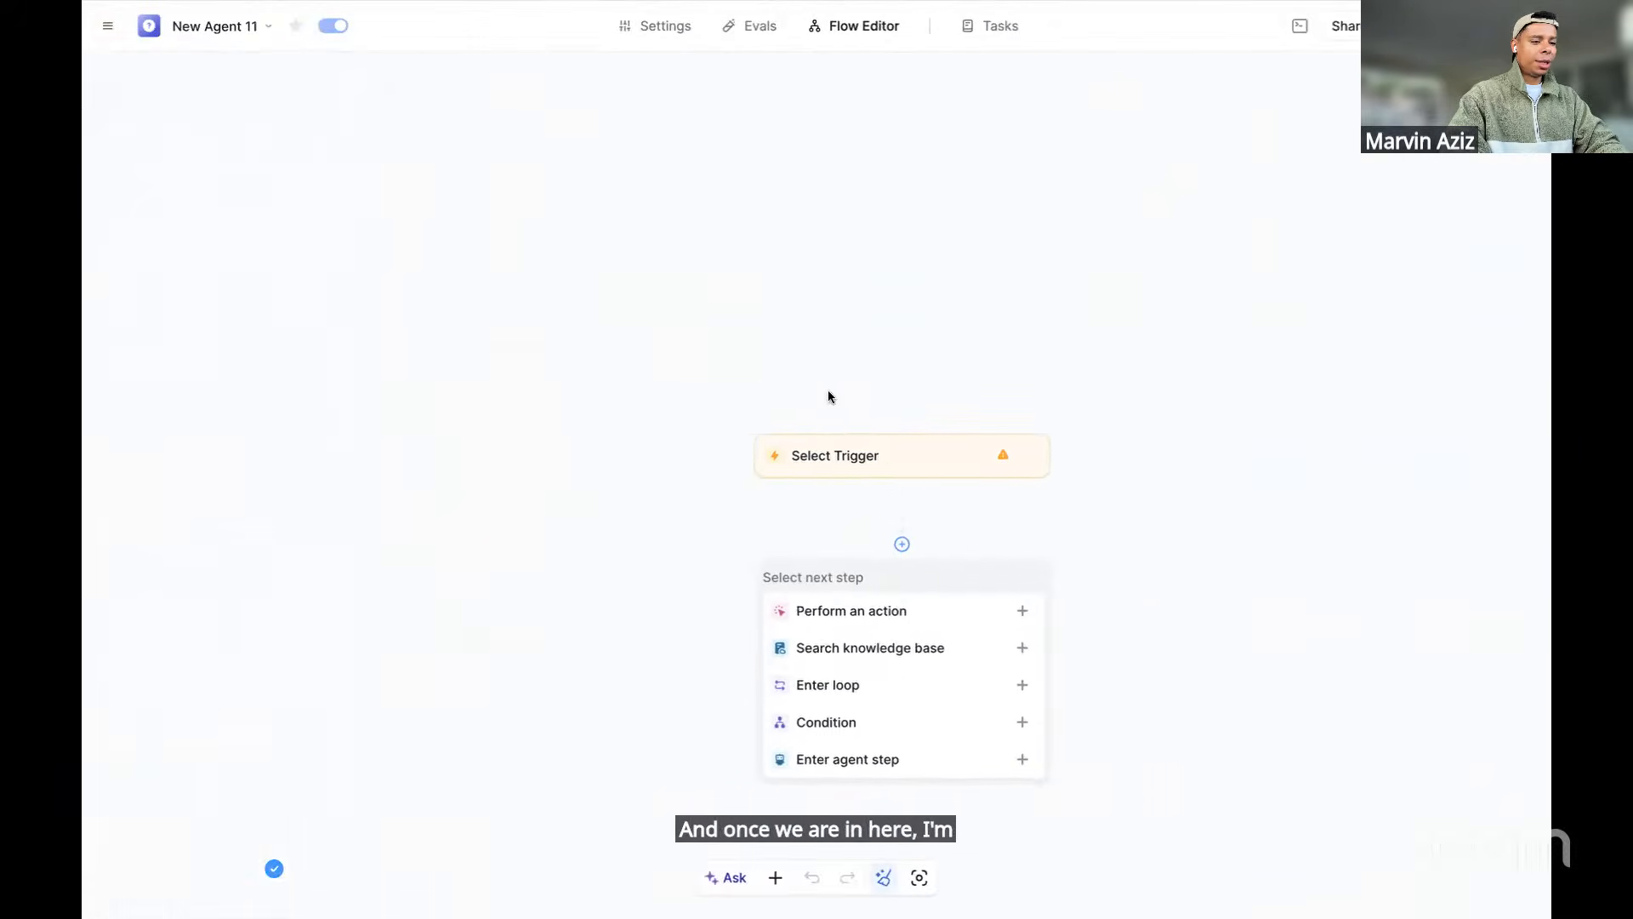
Rename New Agent 11 to 'Landing Page Agent', redoing a mistyped first attempt
drag(809, 473, 712, 302)
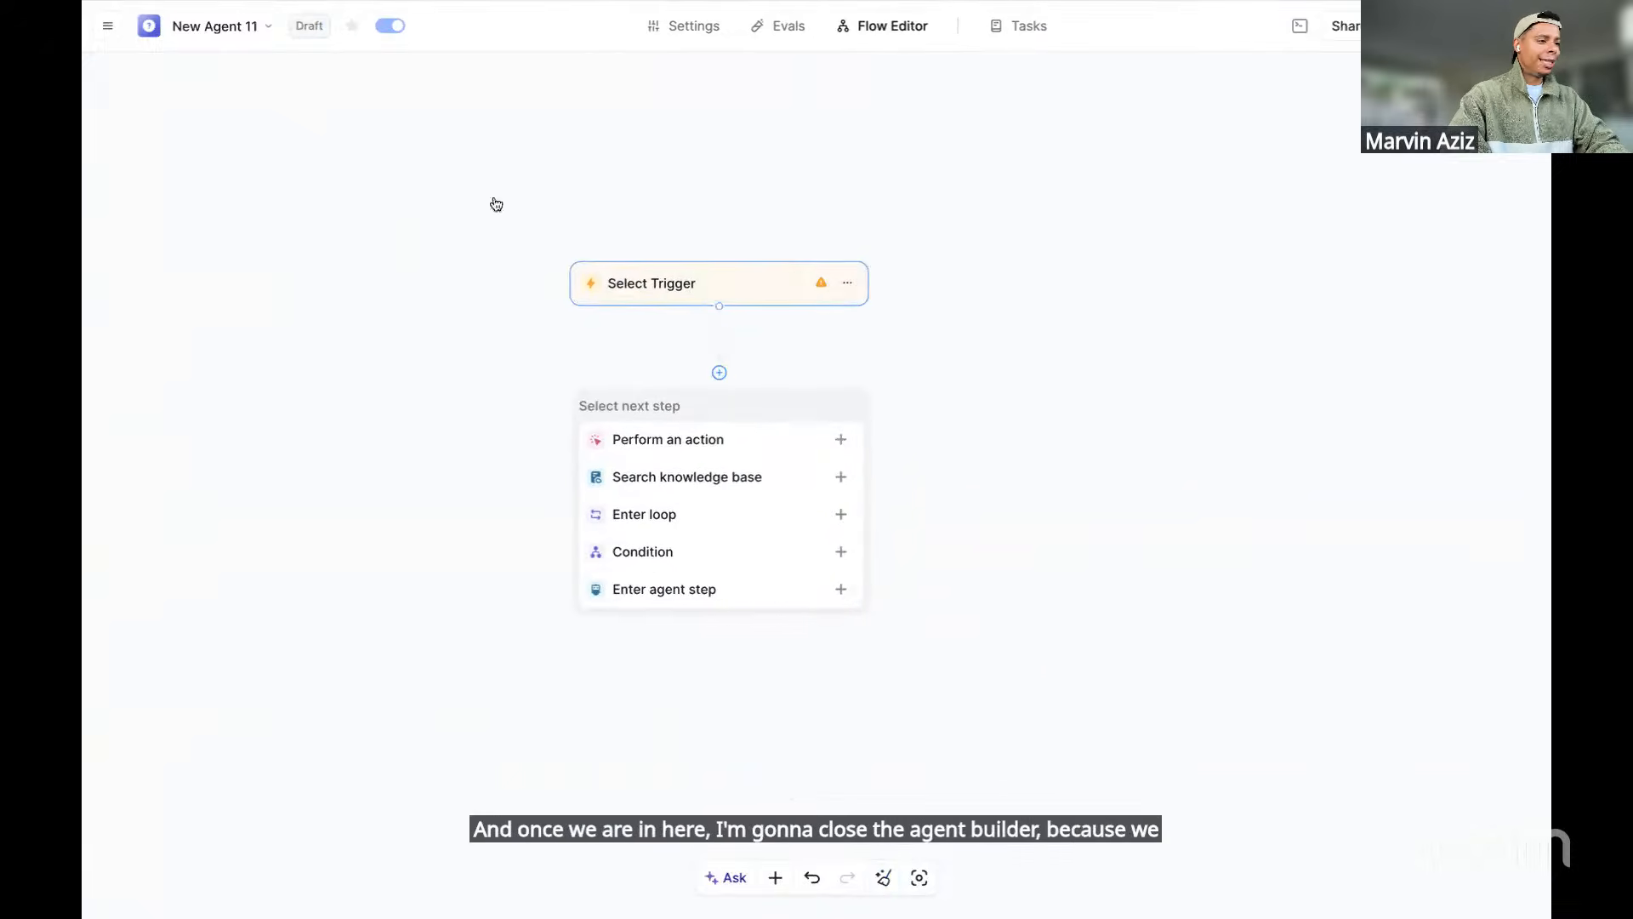
click(265, 27)
click(278, 65)
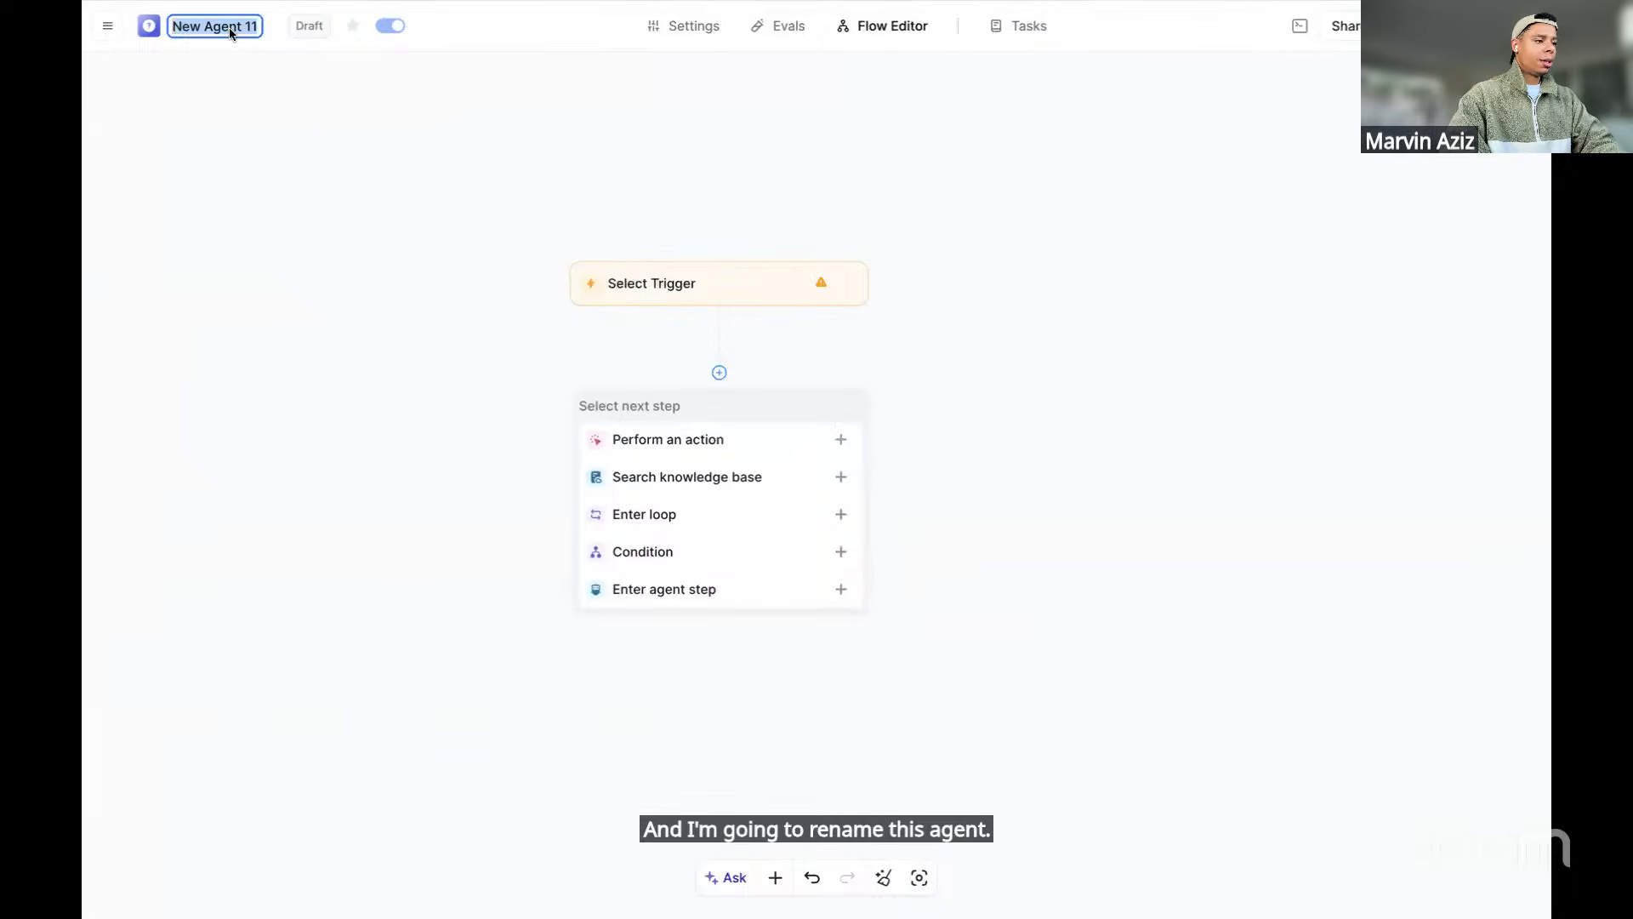
text(Laninf)
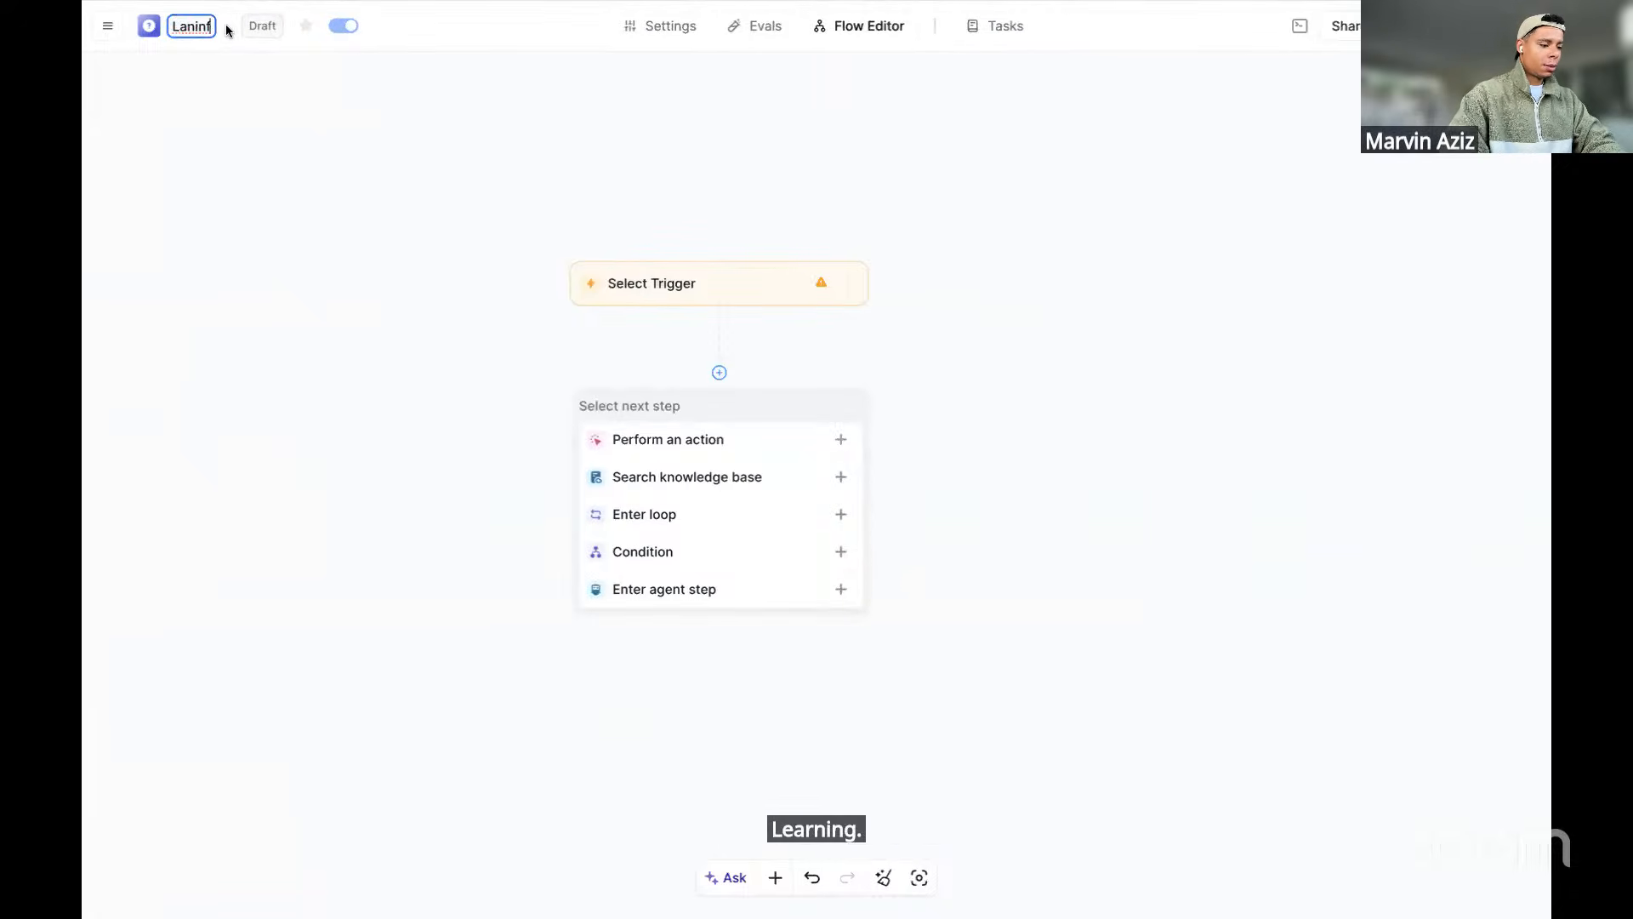
key(BackSpace)
key(BackSpace)
key(BackSpace)
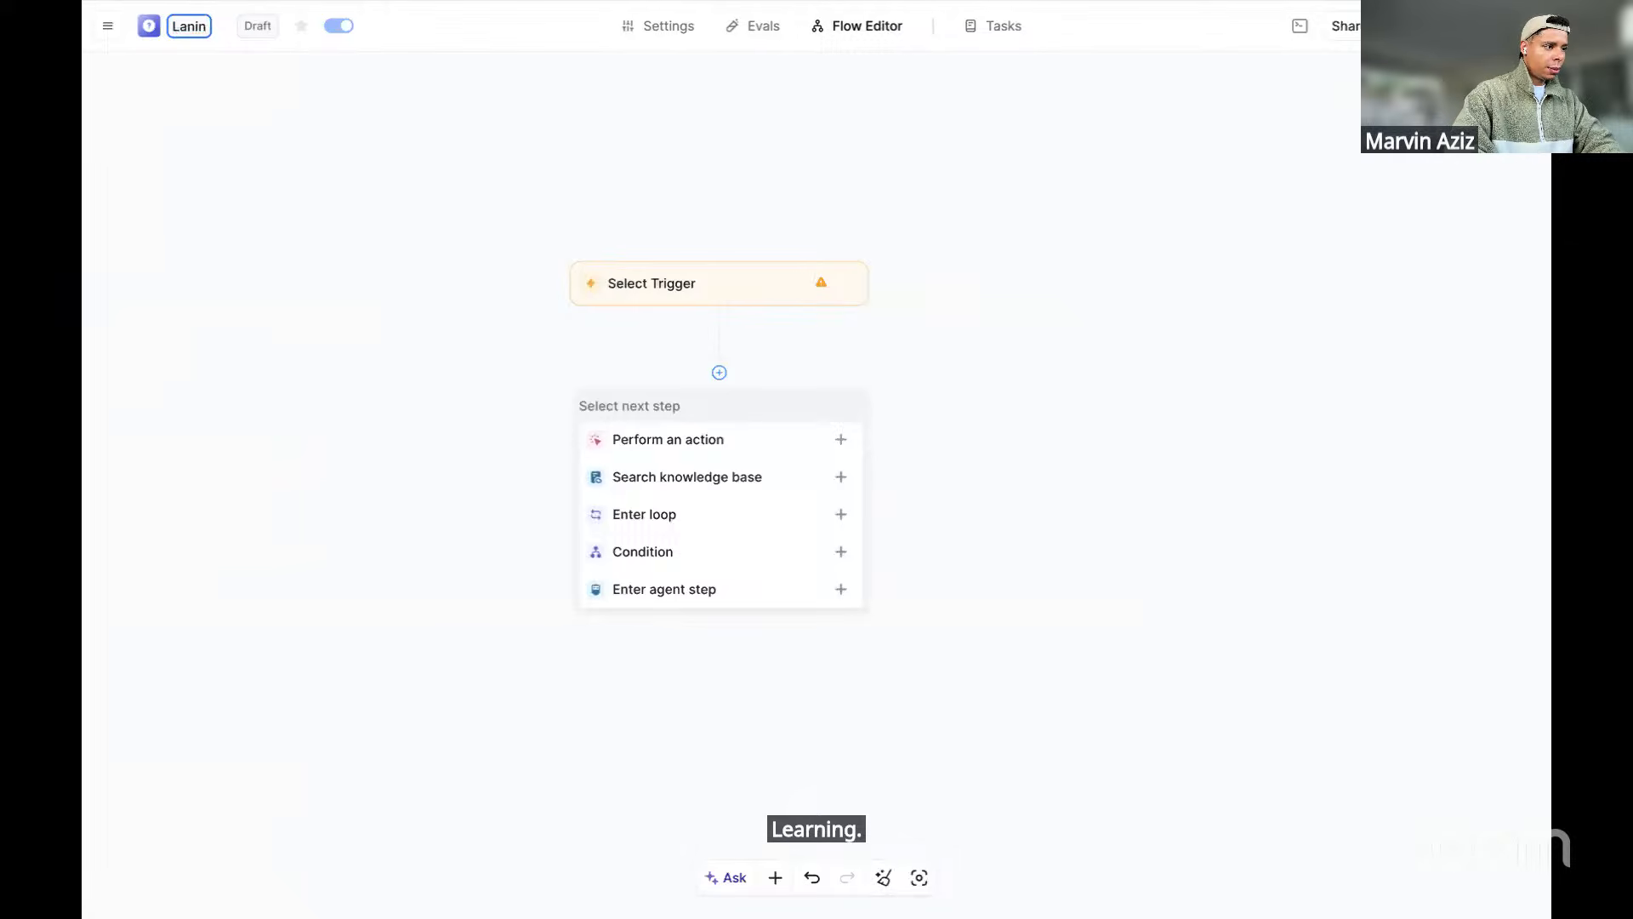
text(di)
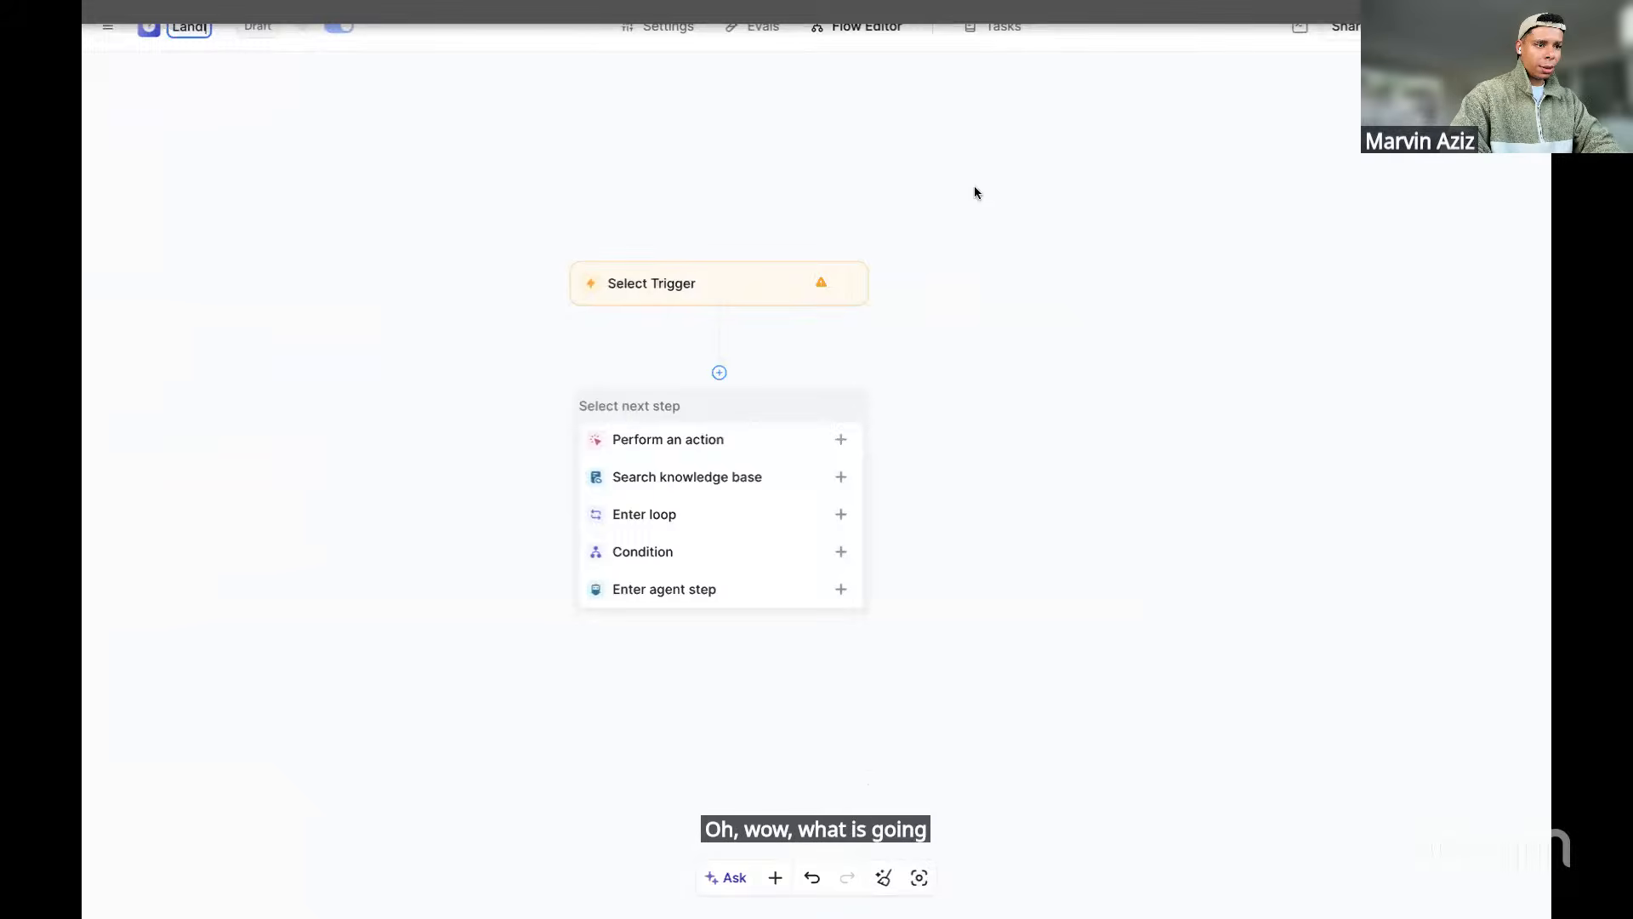
click(191, 52)
click(199, 31)
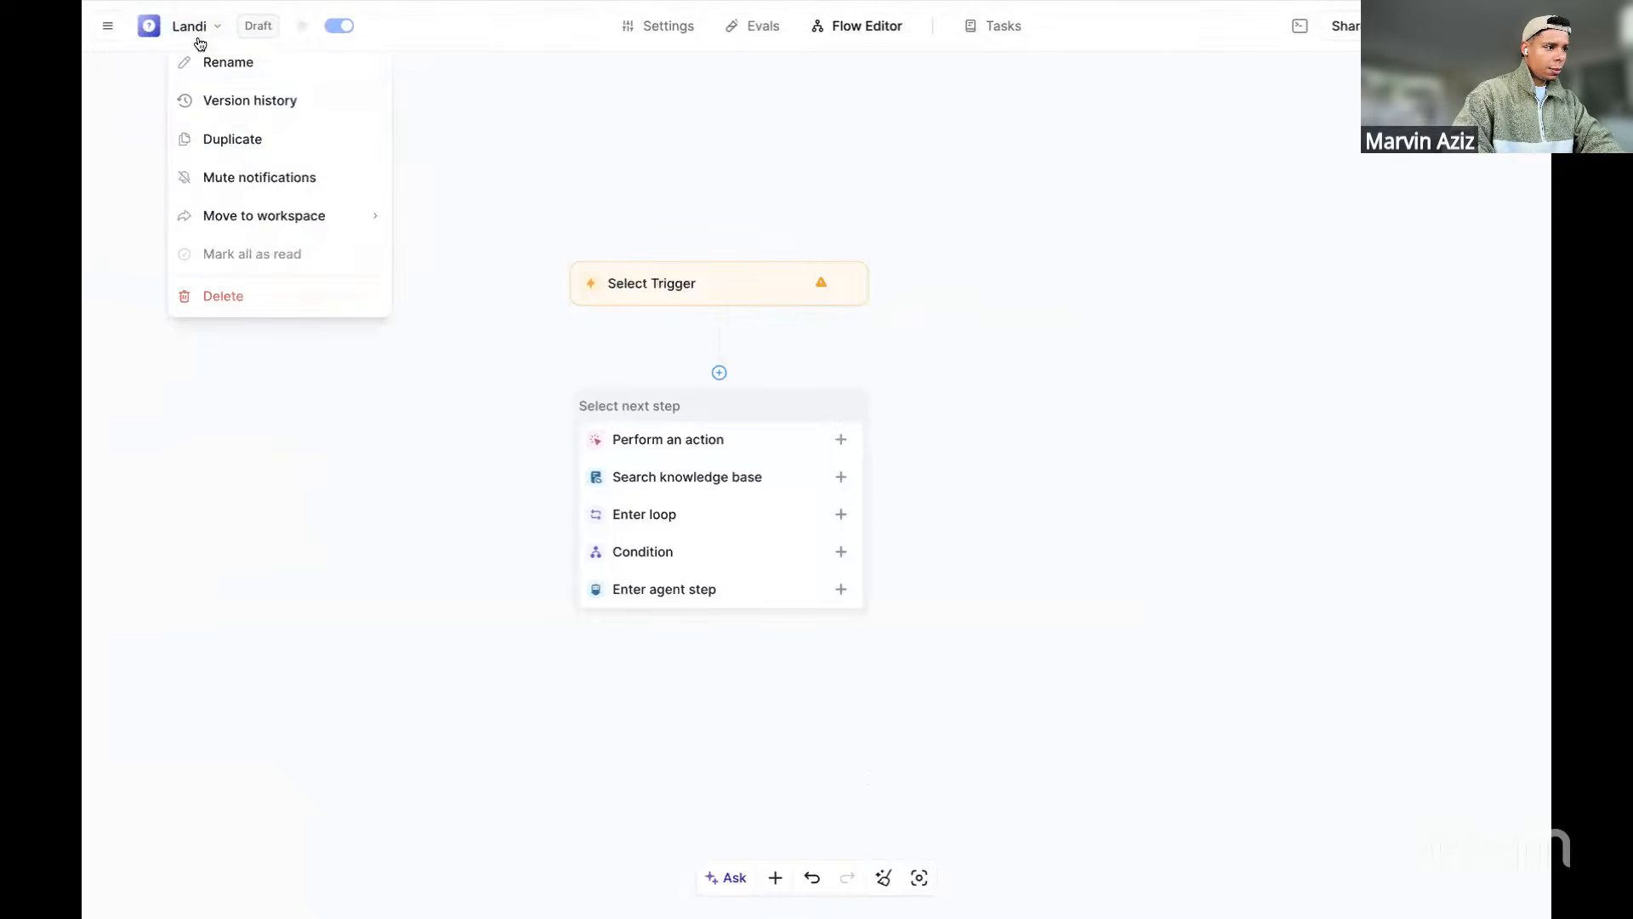
click(202, 51)
text(Landing Pagr)
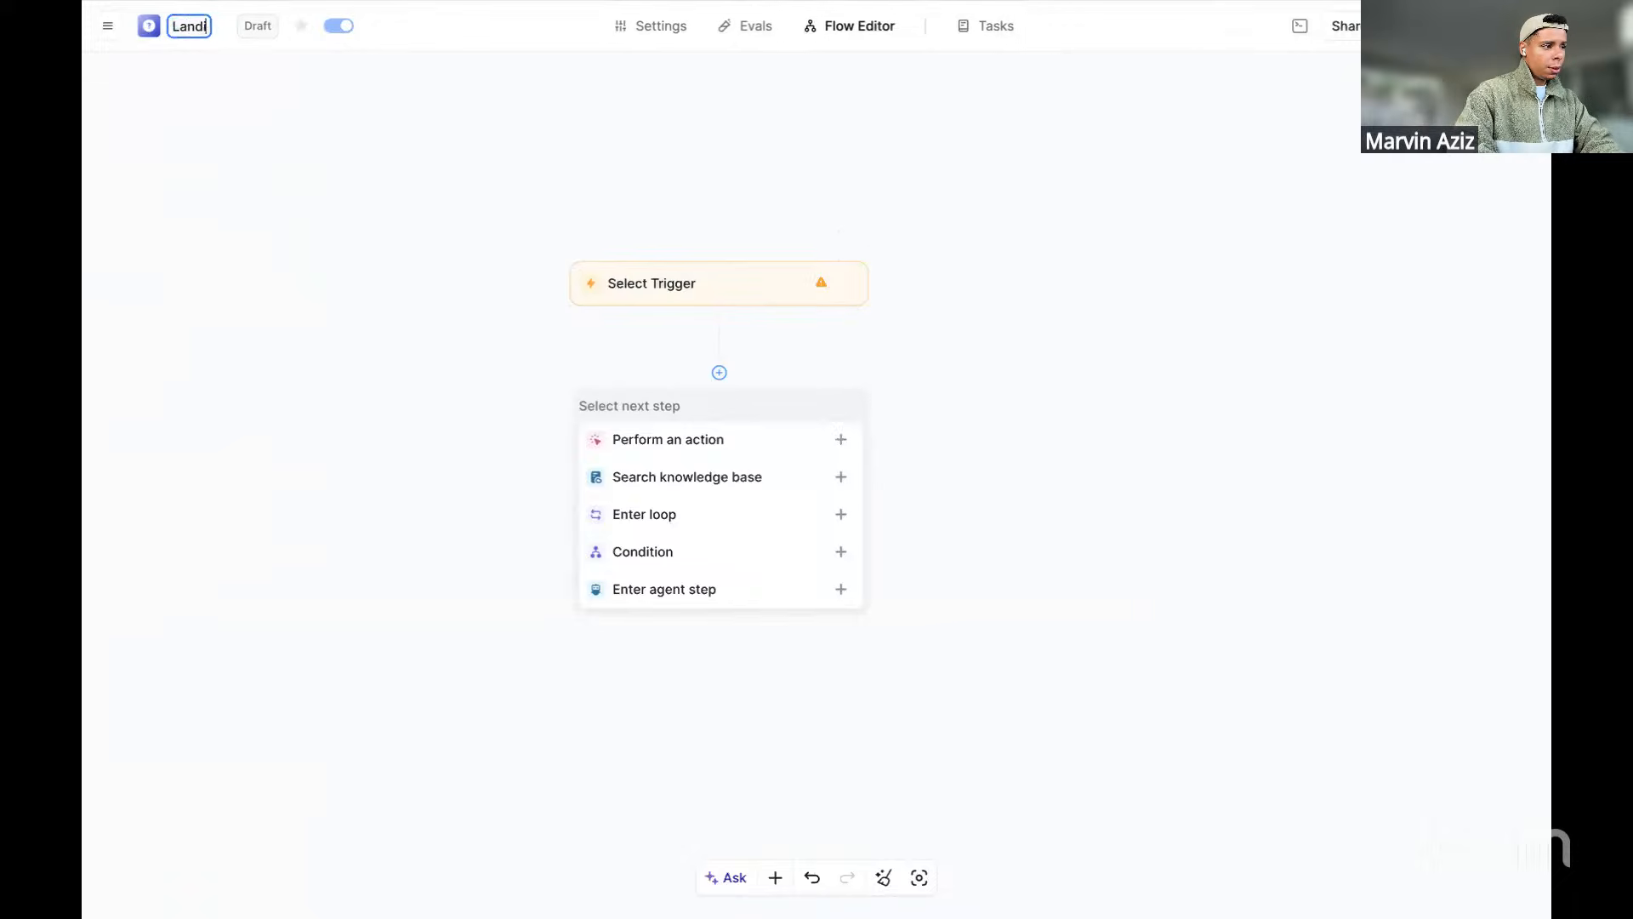
key(BackSpace)
text(e Agen)
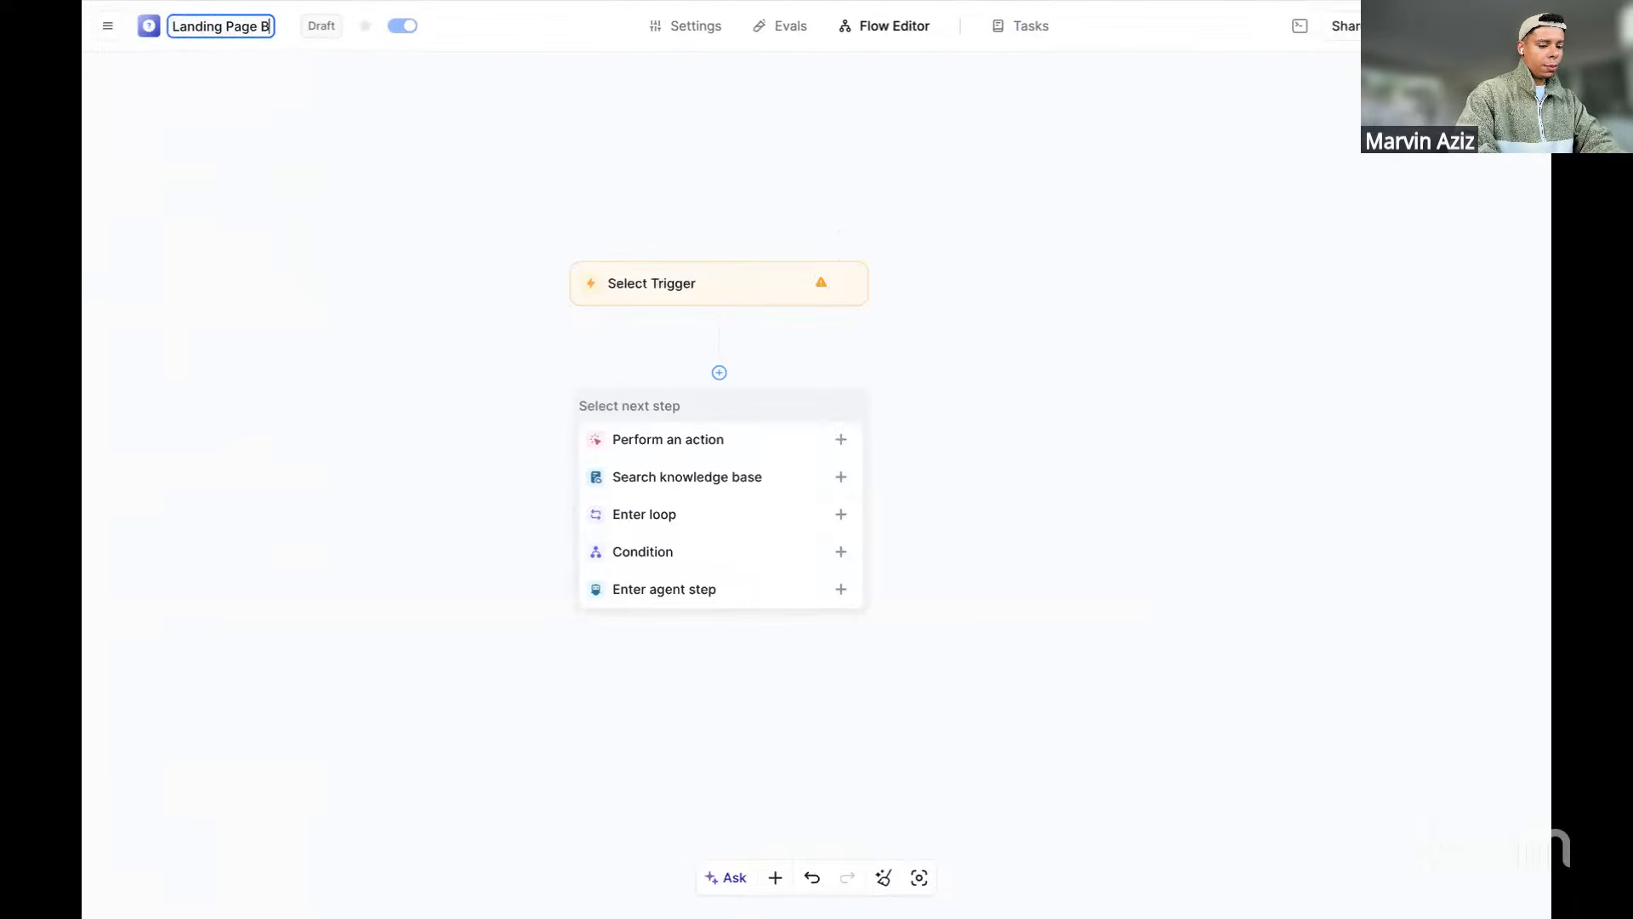
text(t)
key(Return)
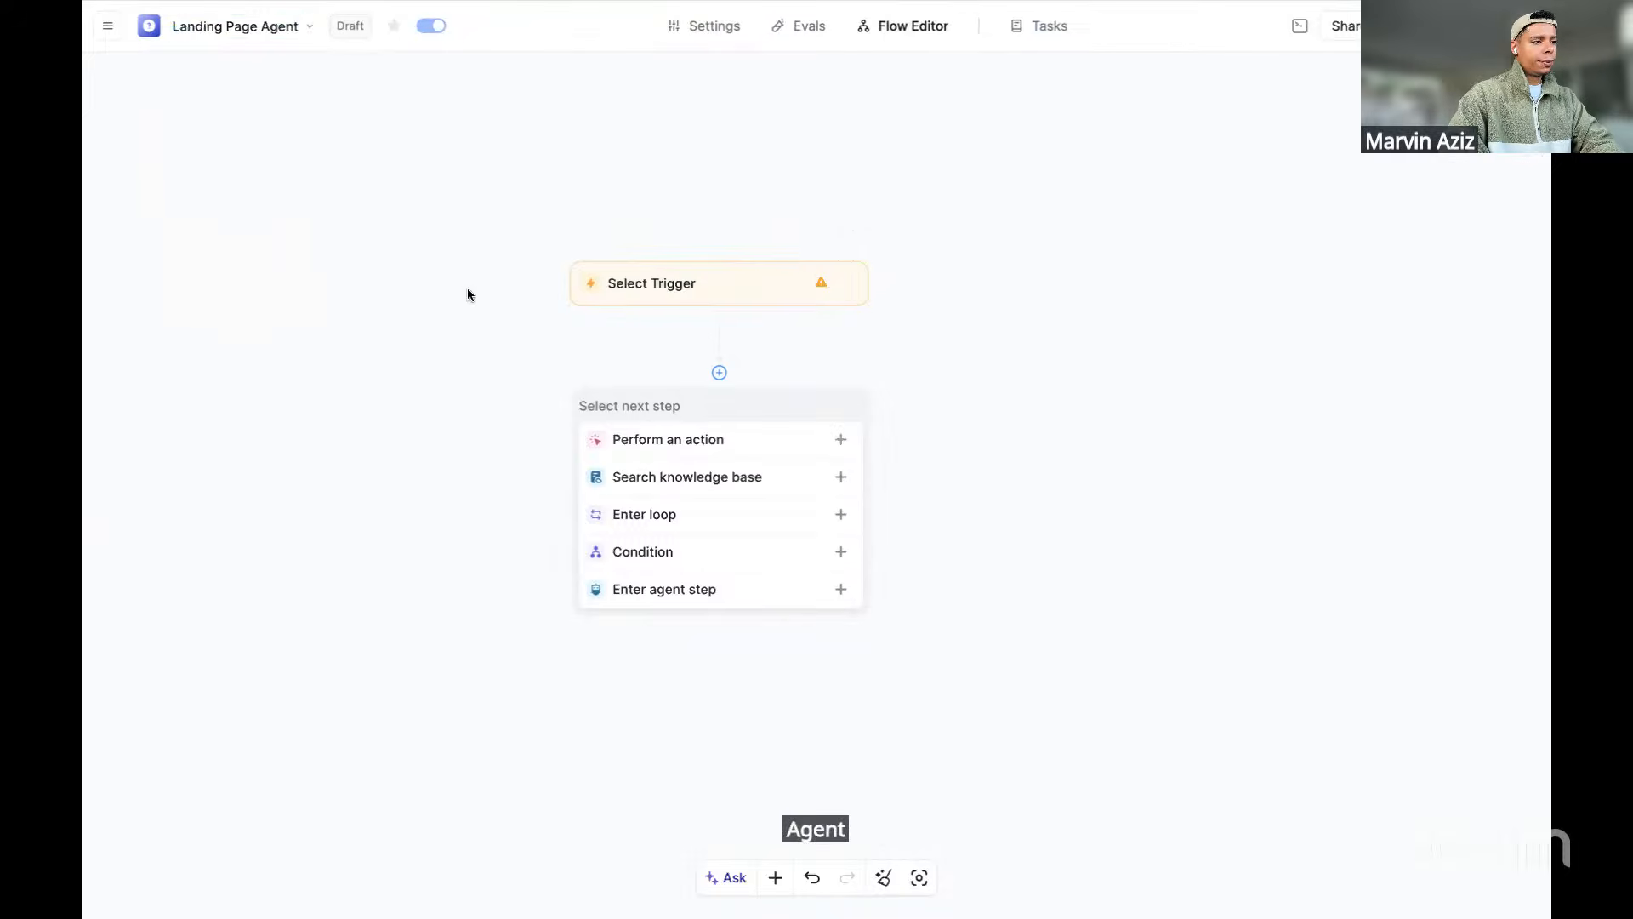
Set the trigger to Chat with this Agent > Message Received and reposition its node
drag(719, 292, 672, 294)
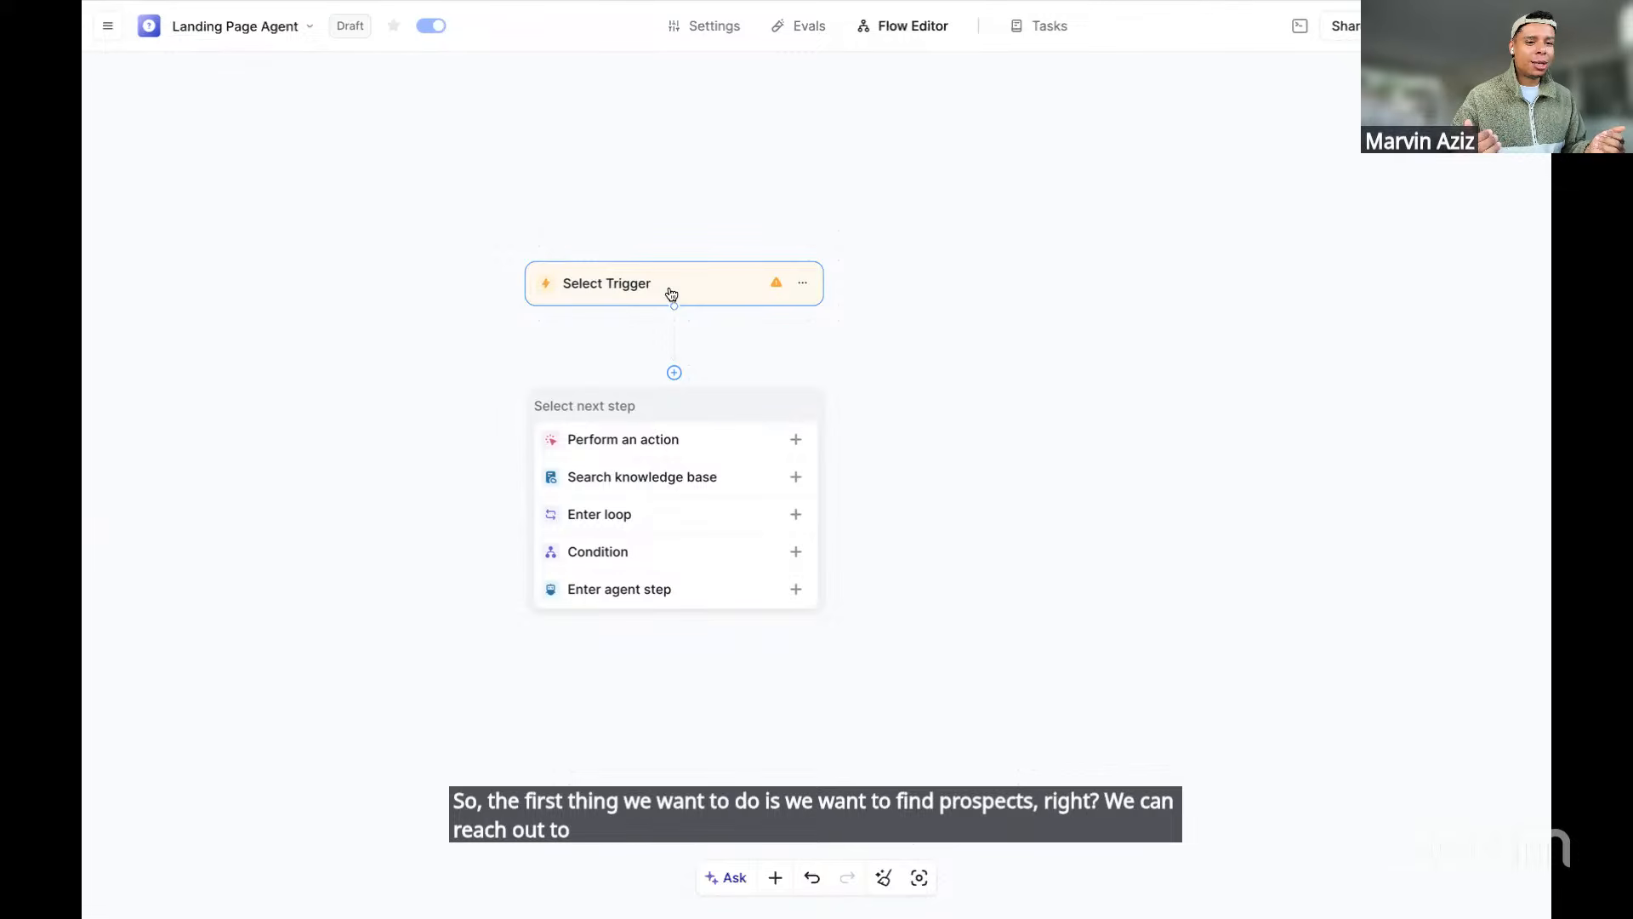
click(672, 291)
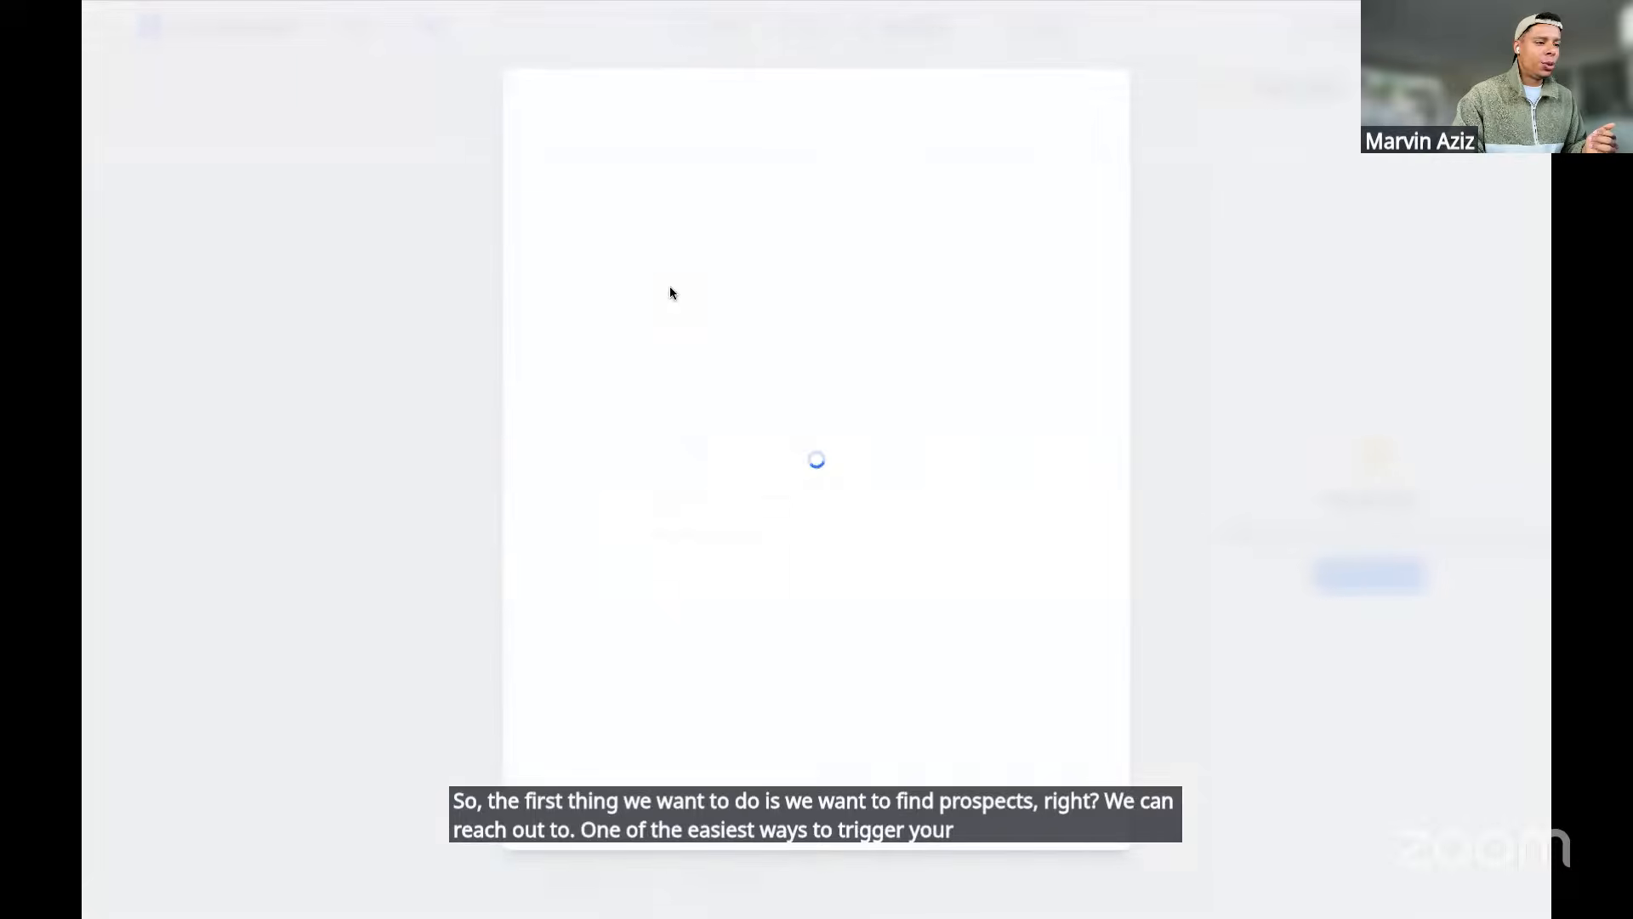
click(627, 313)
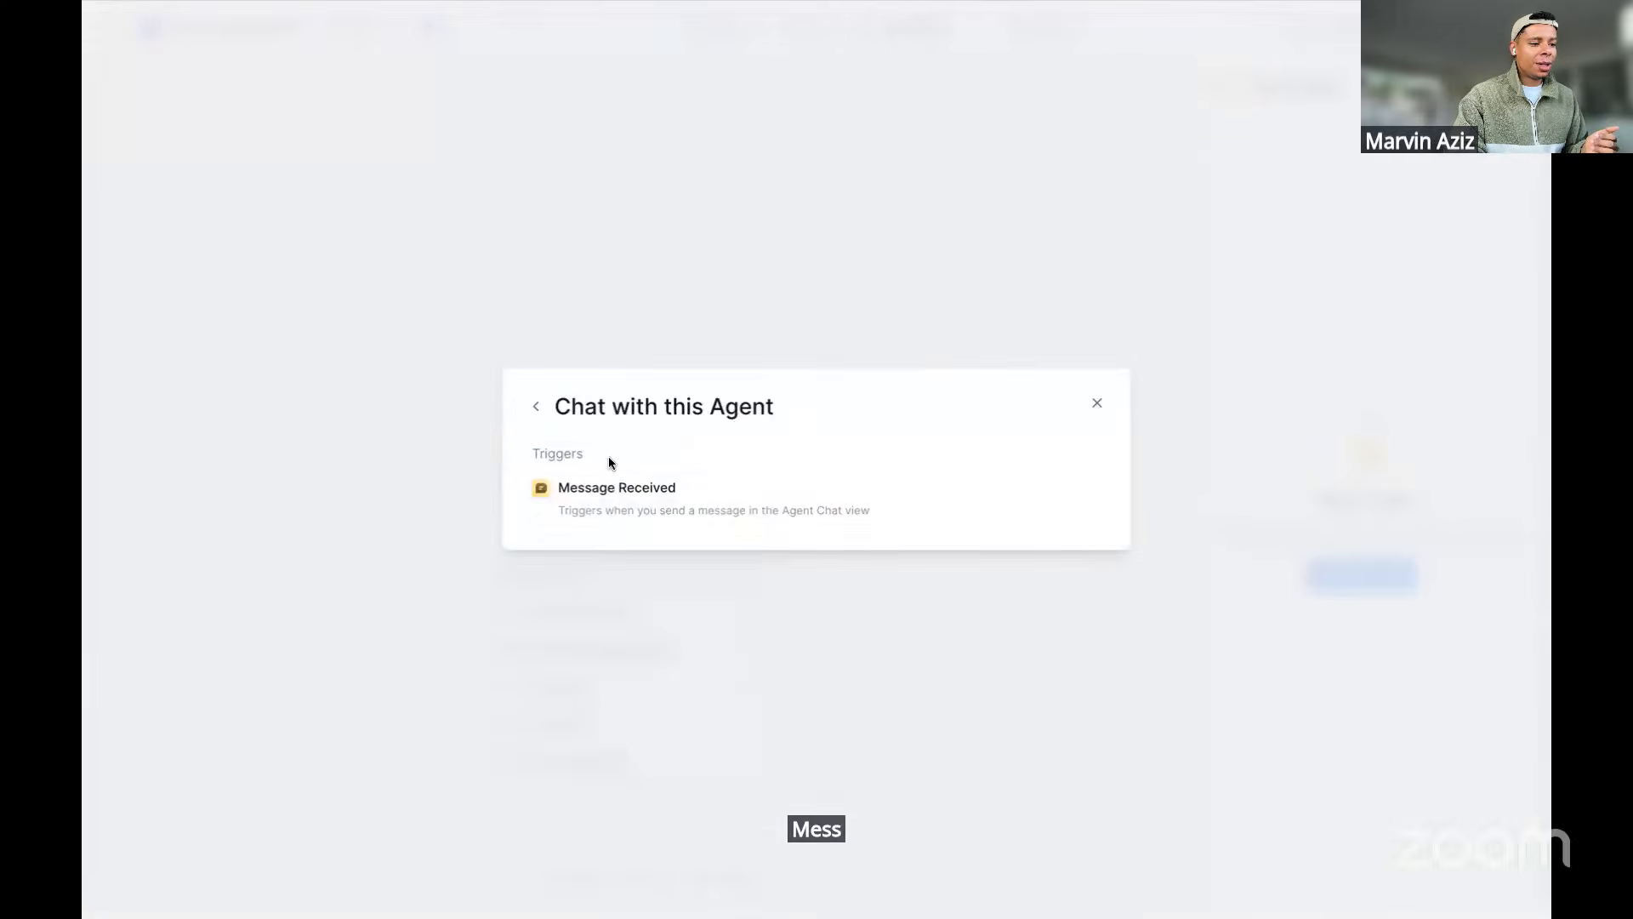
click(616, 499)
drag(645, 465, 651, 352)
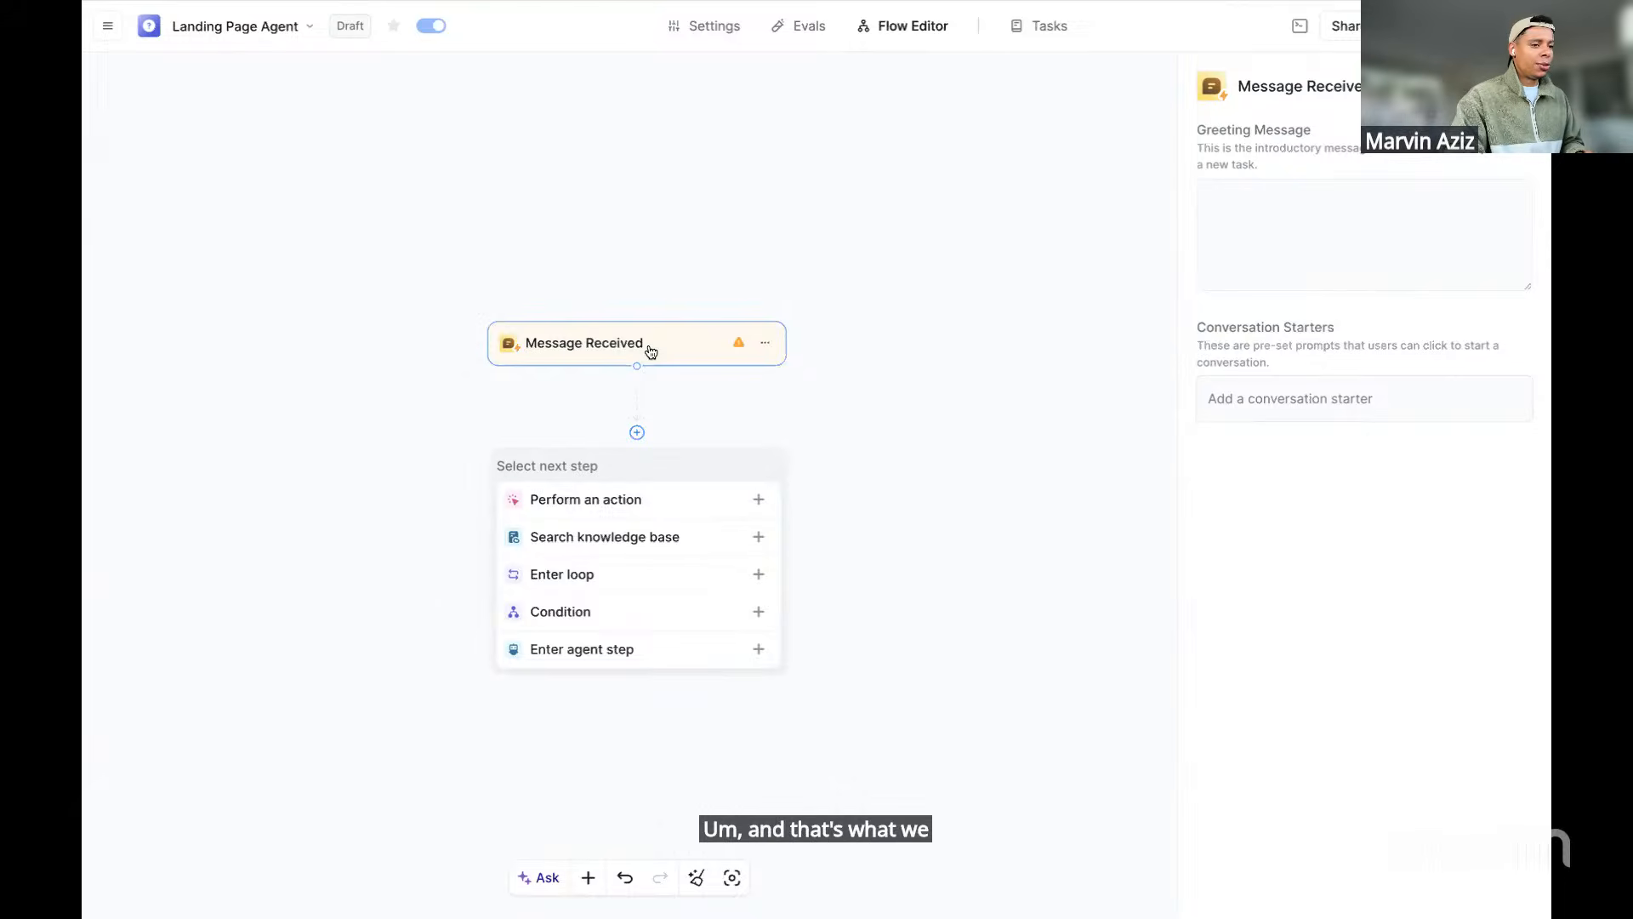
drag(650, 351, 621, 344)
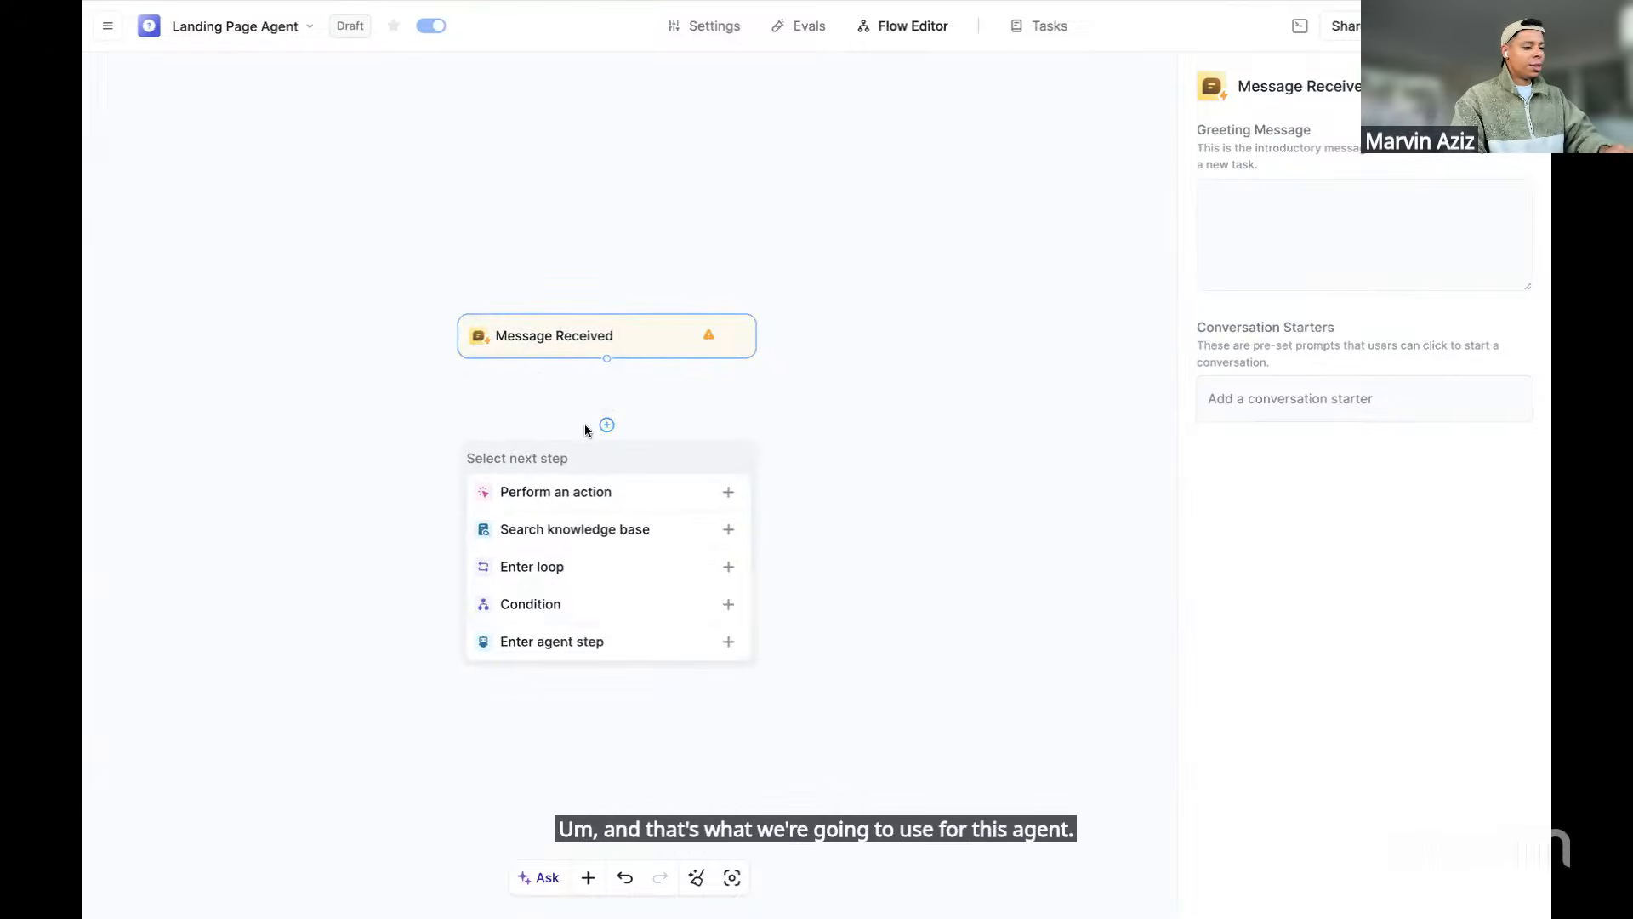
Add a People Data Labs Search for People action after the Message Received trigger
click(574, 493)
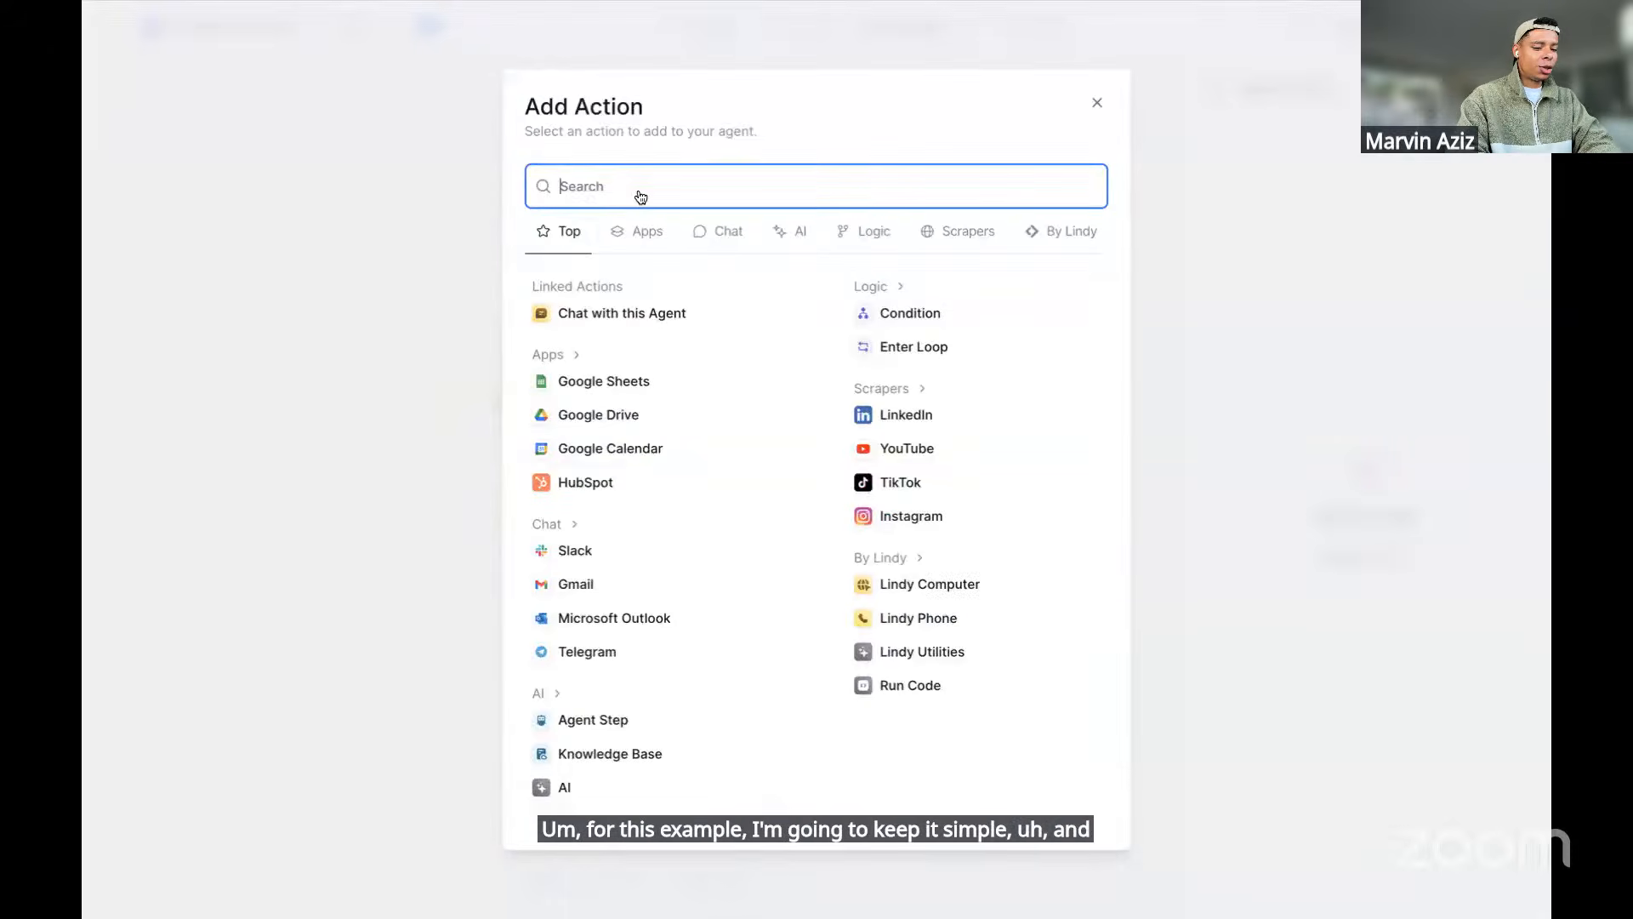
text(people data )
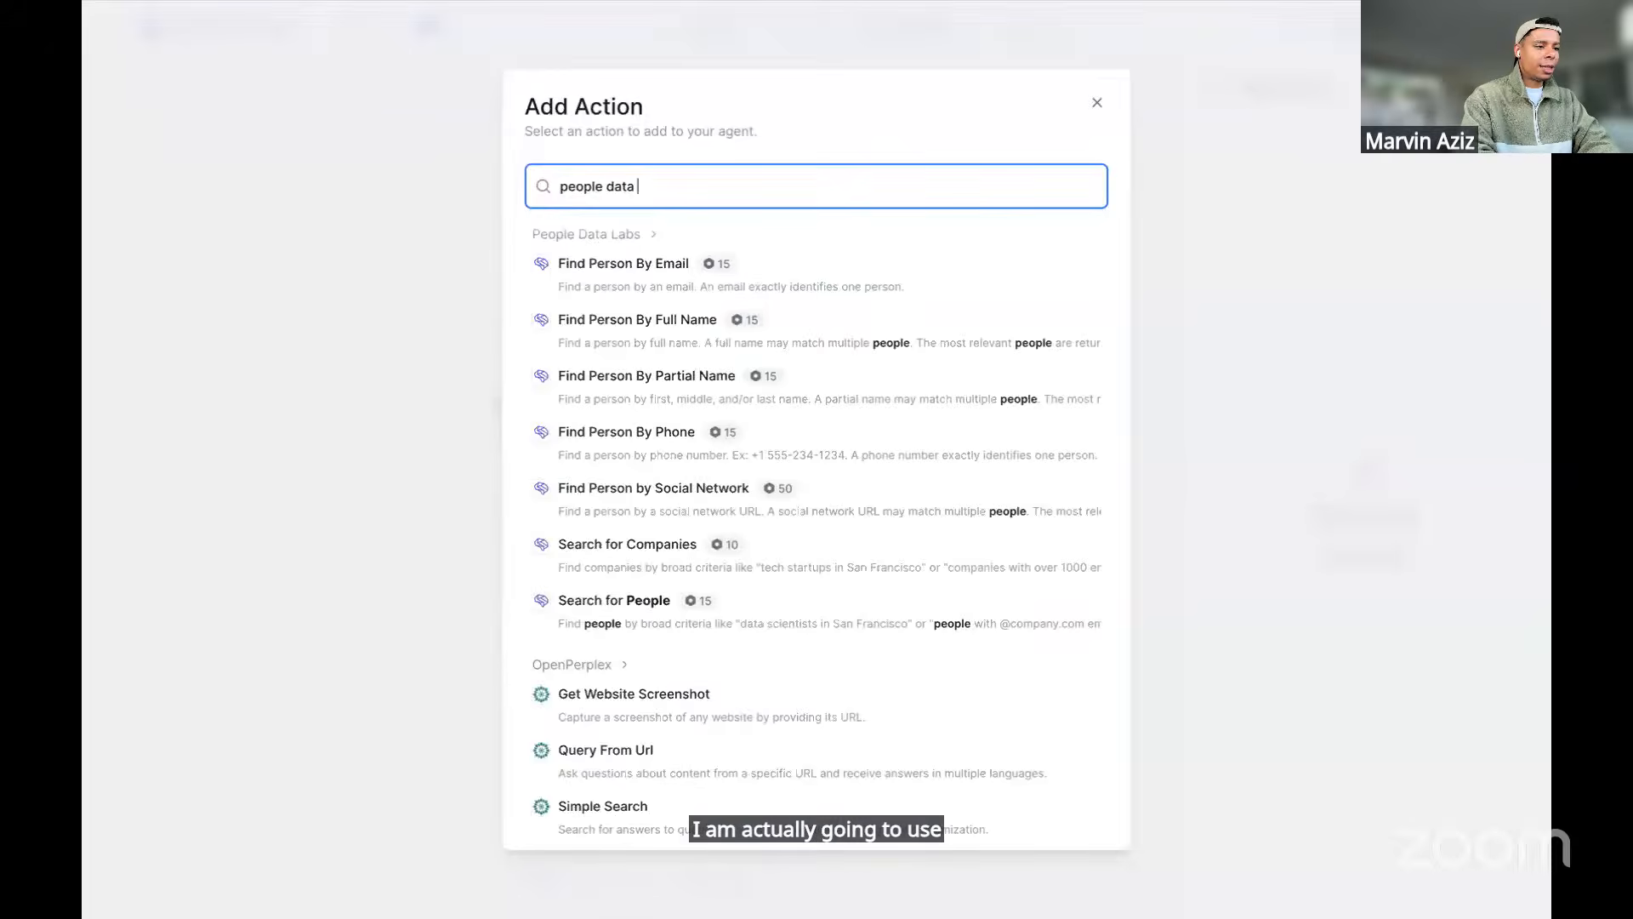
text(labs)
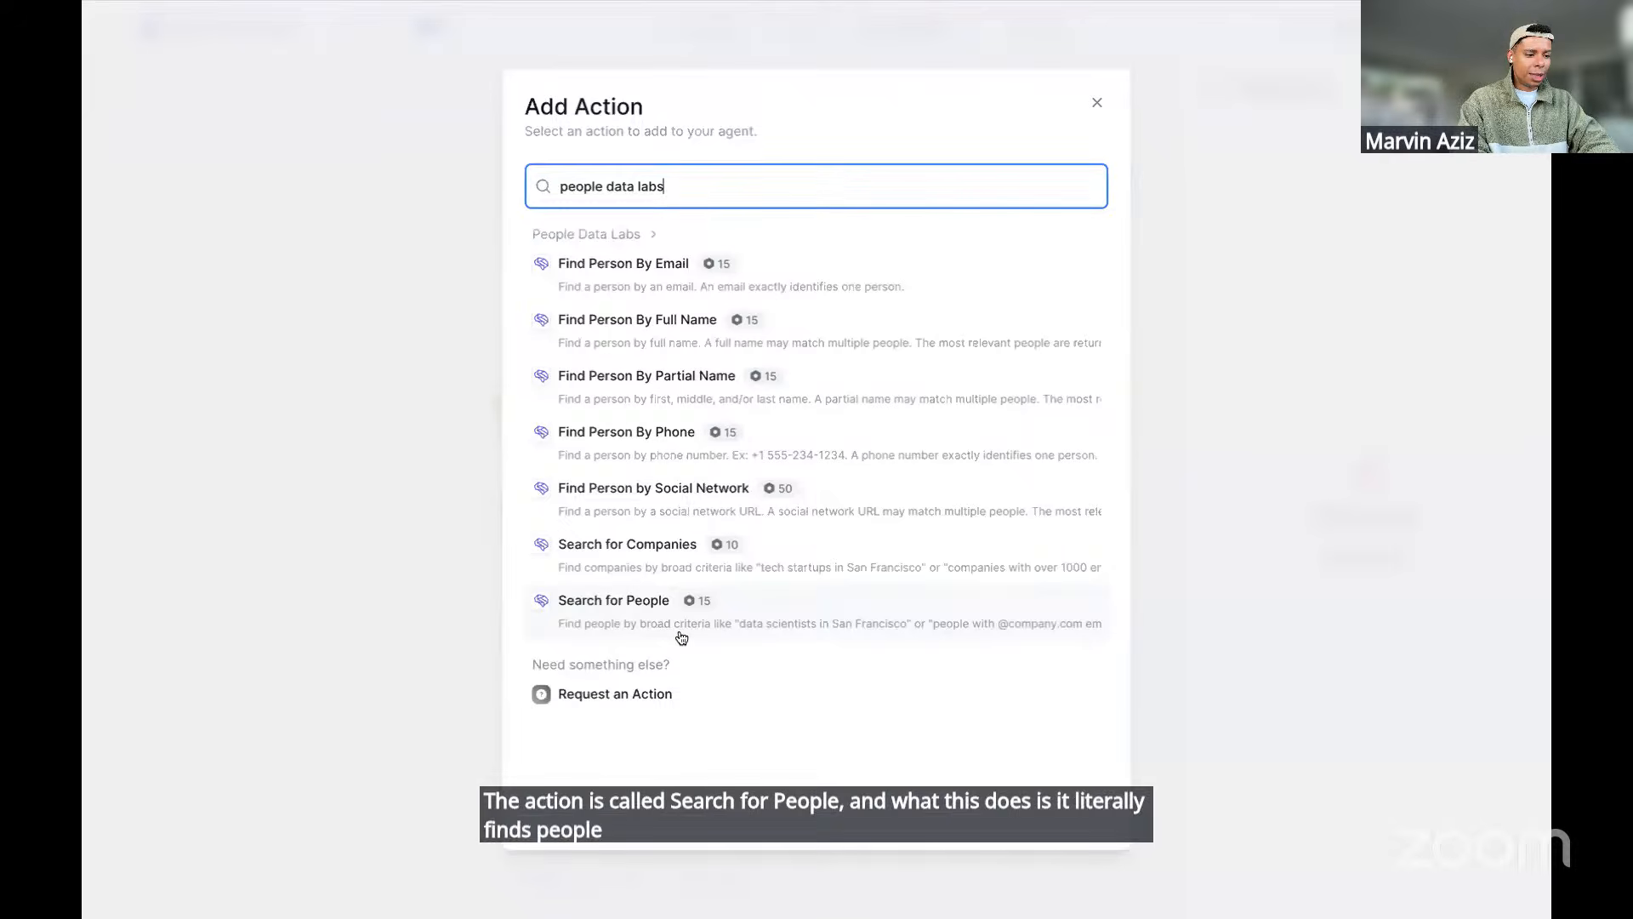
click(804, 628)
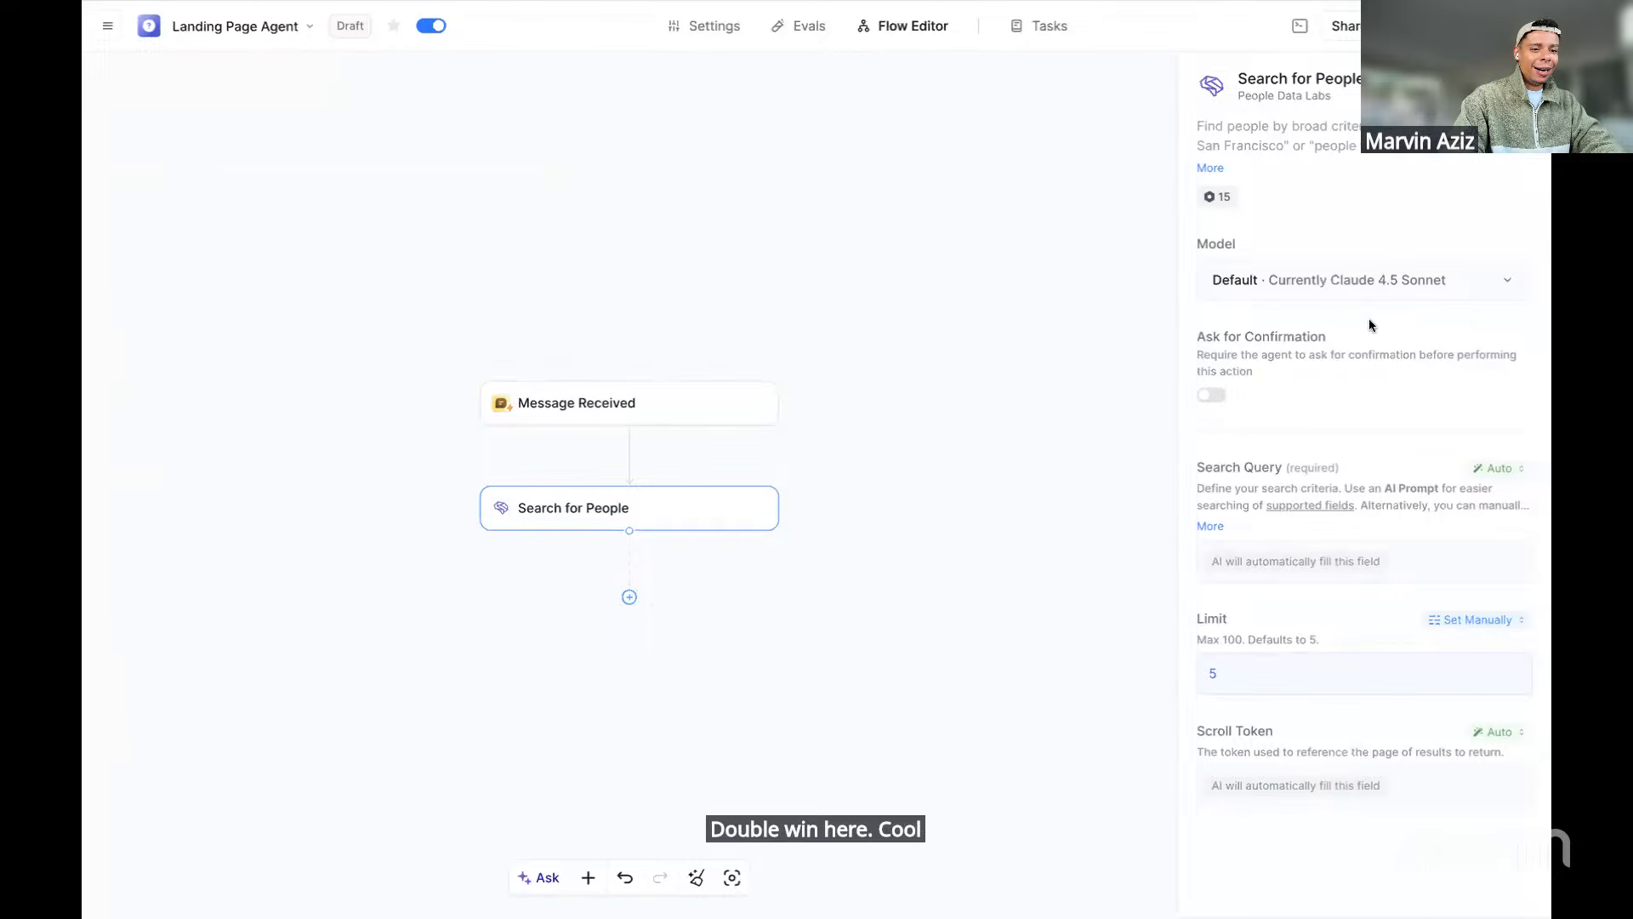
Lower the Search for People result limit from 5 to 1
click(1225, 675)
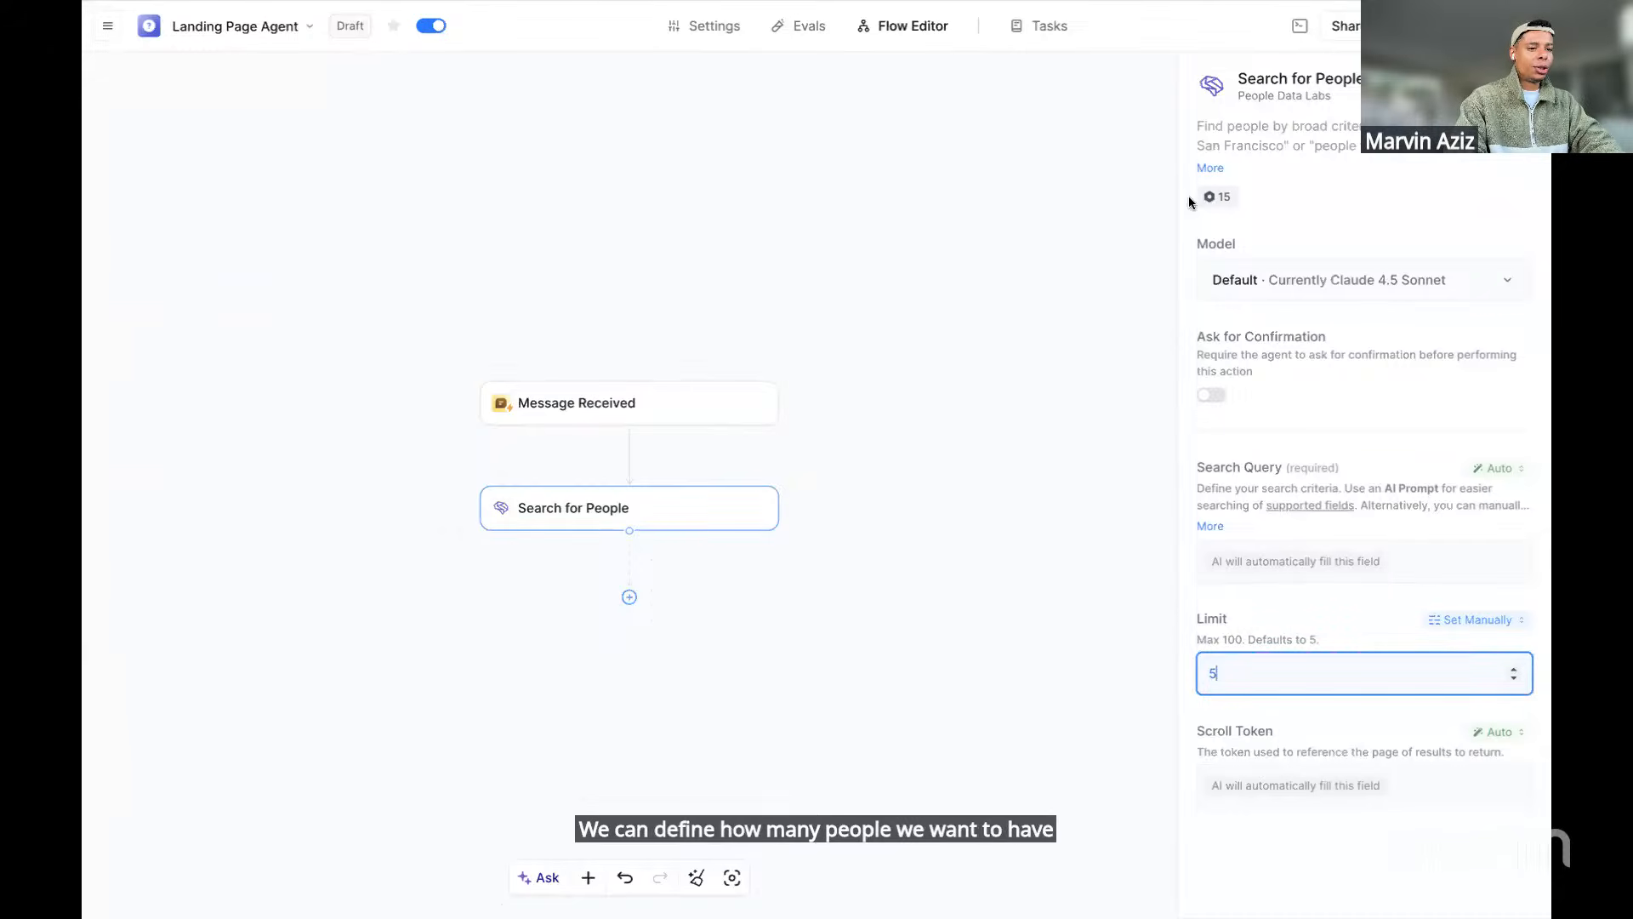
mouse_move(1226, 204)
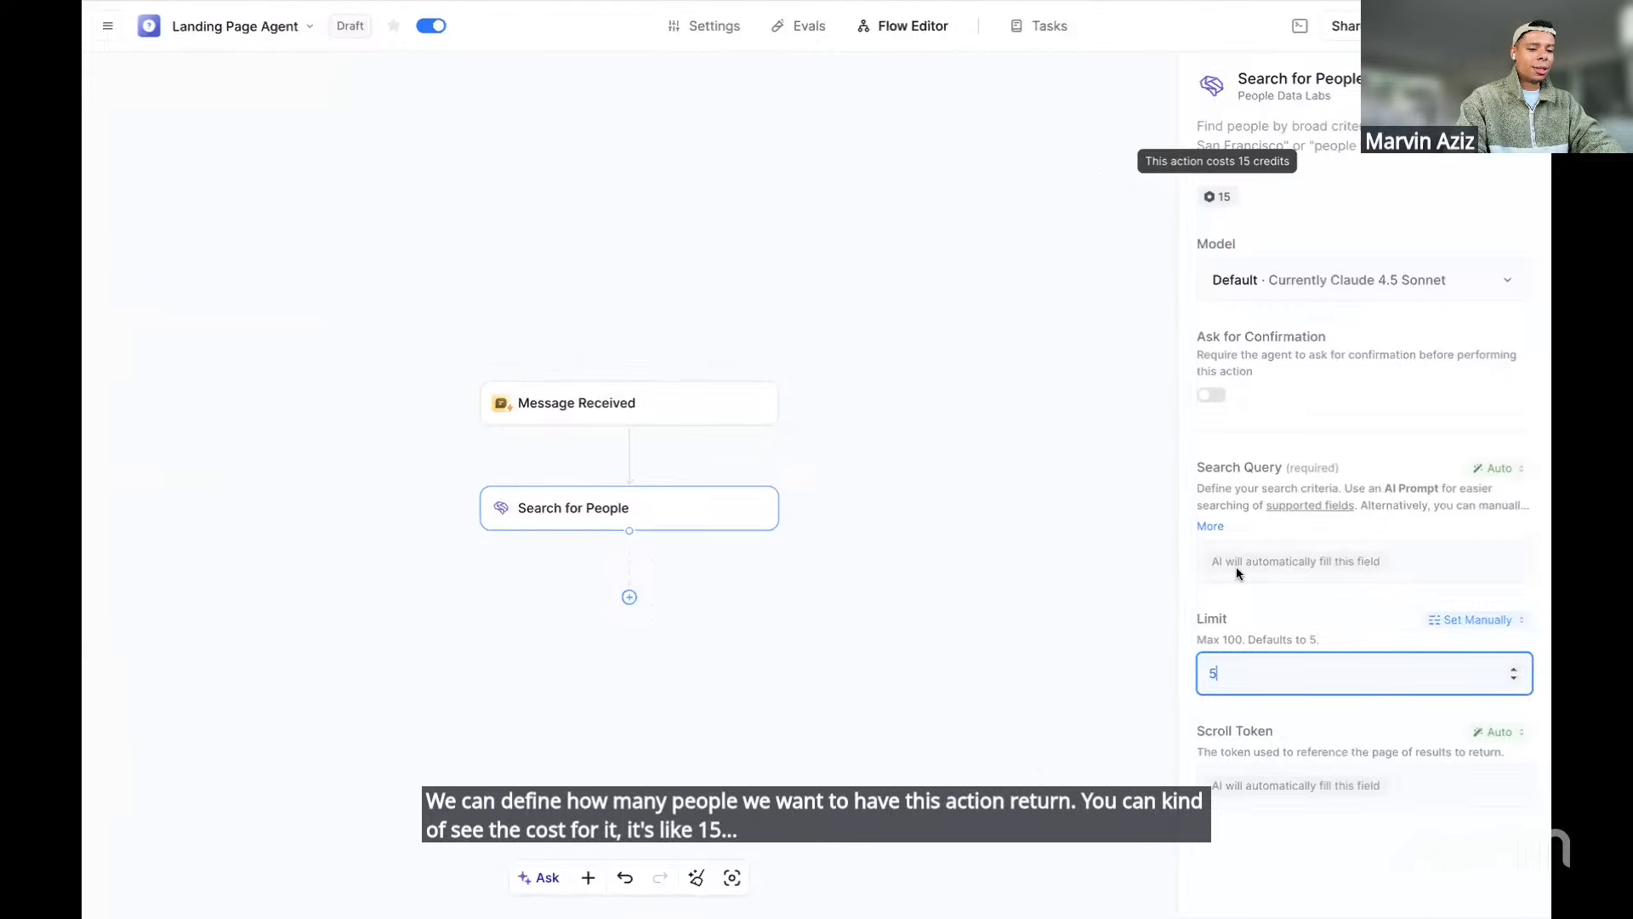
click(1514, 679)
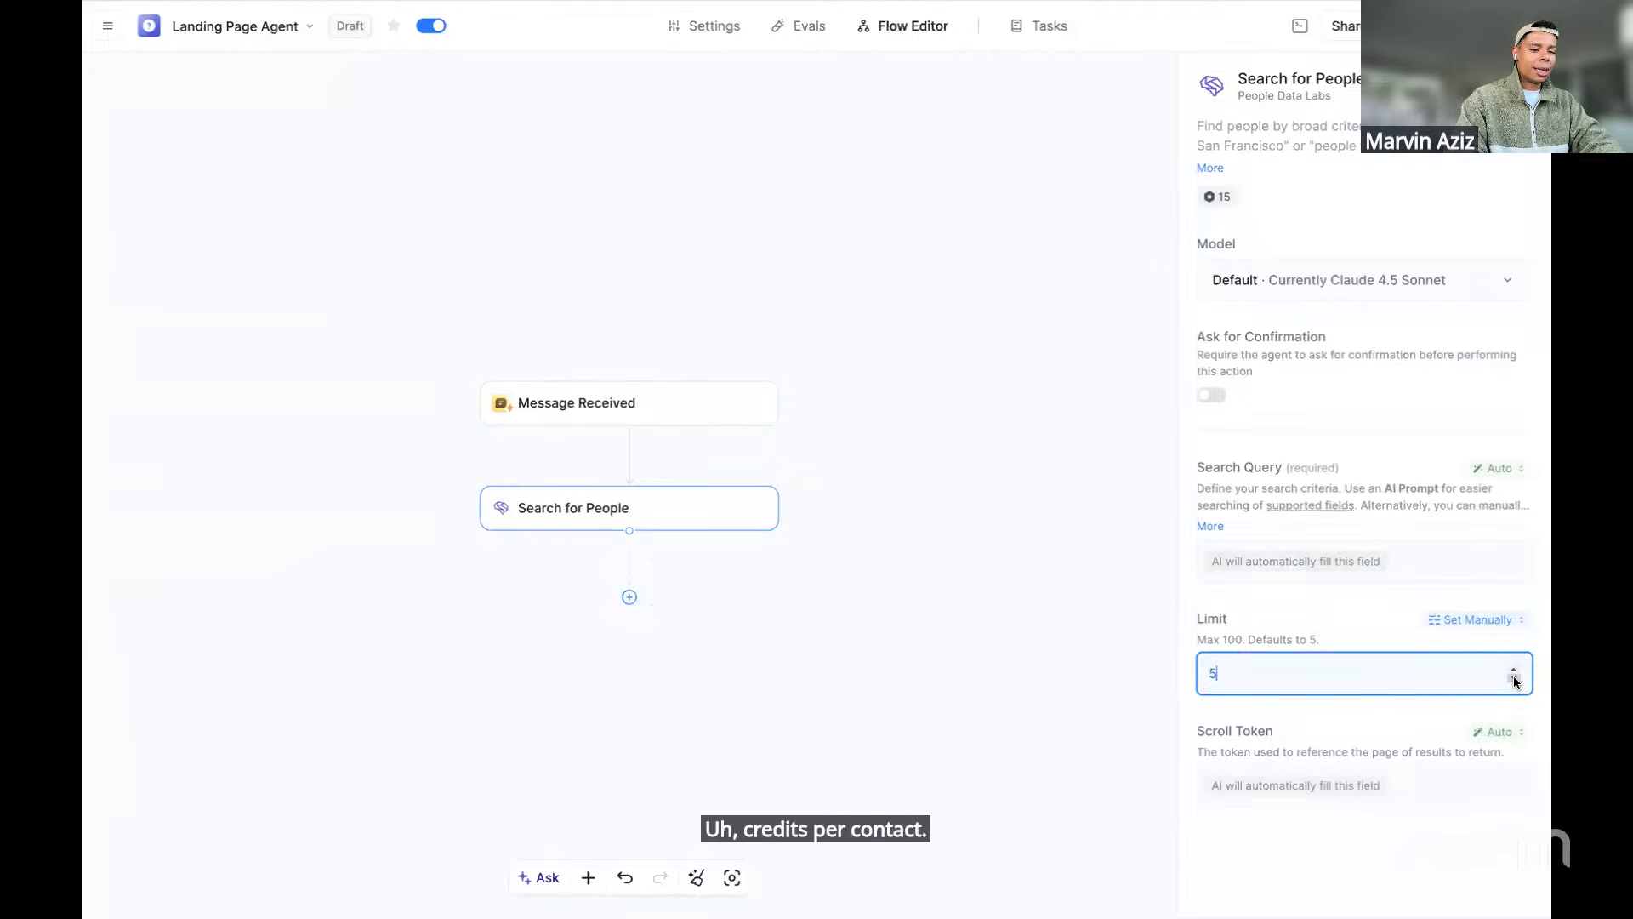
click(1514, 679)
click(1514, 679)
click(1514, 679)
click(1325, 638)
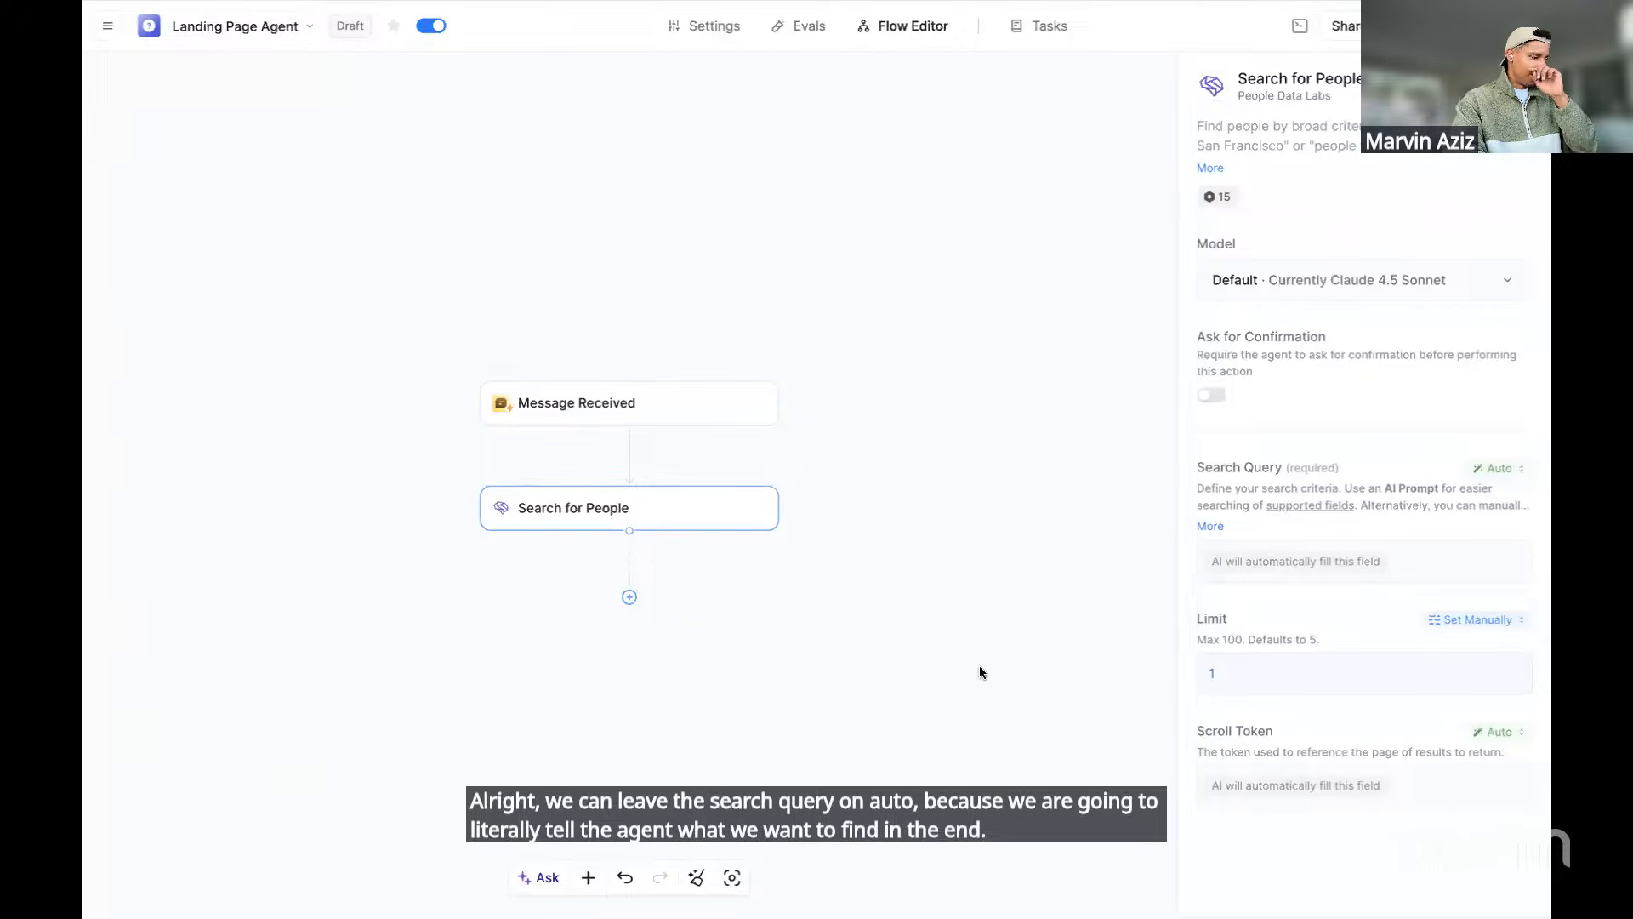
Insert an agent step directly below Search for People in the Lindy flow
click(630, 600)
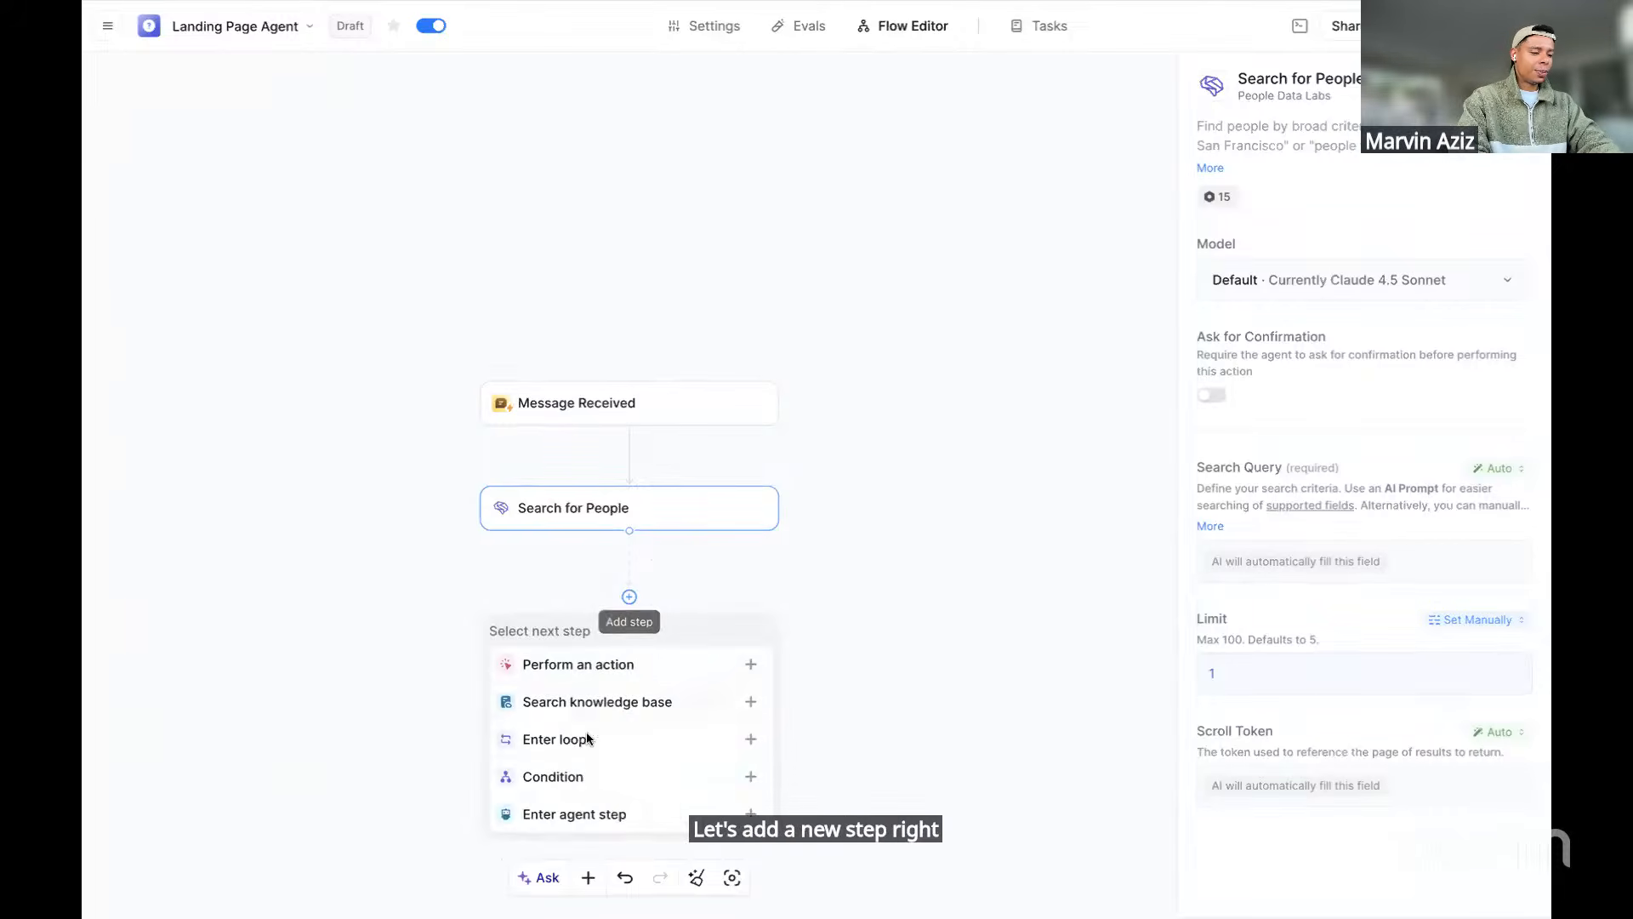
click(543, 813)
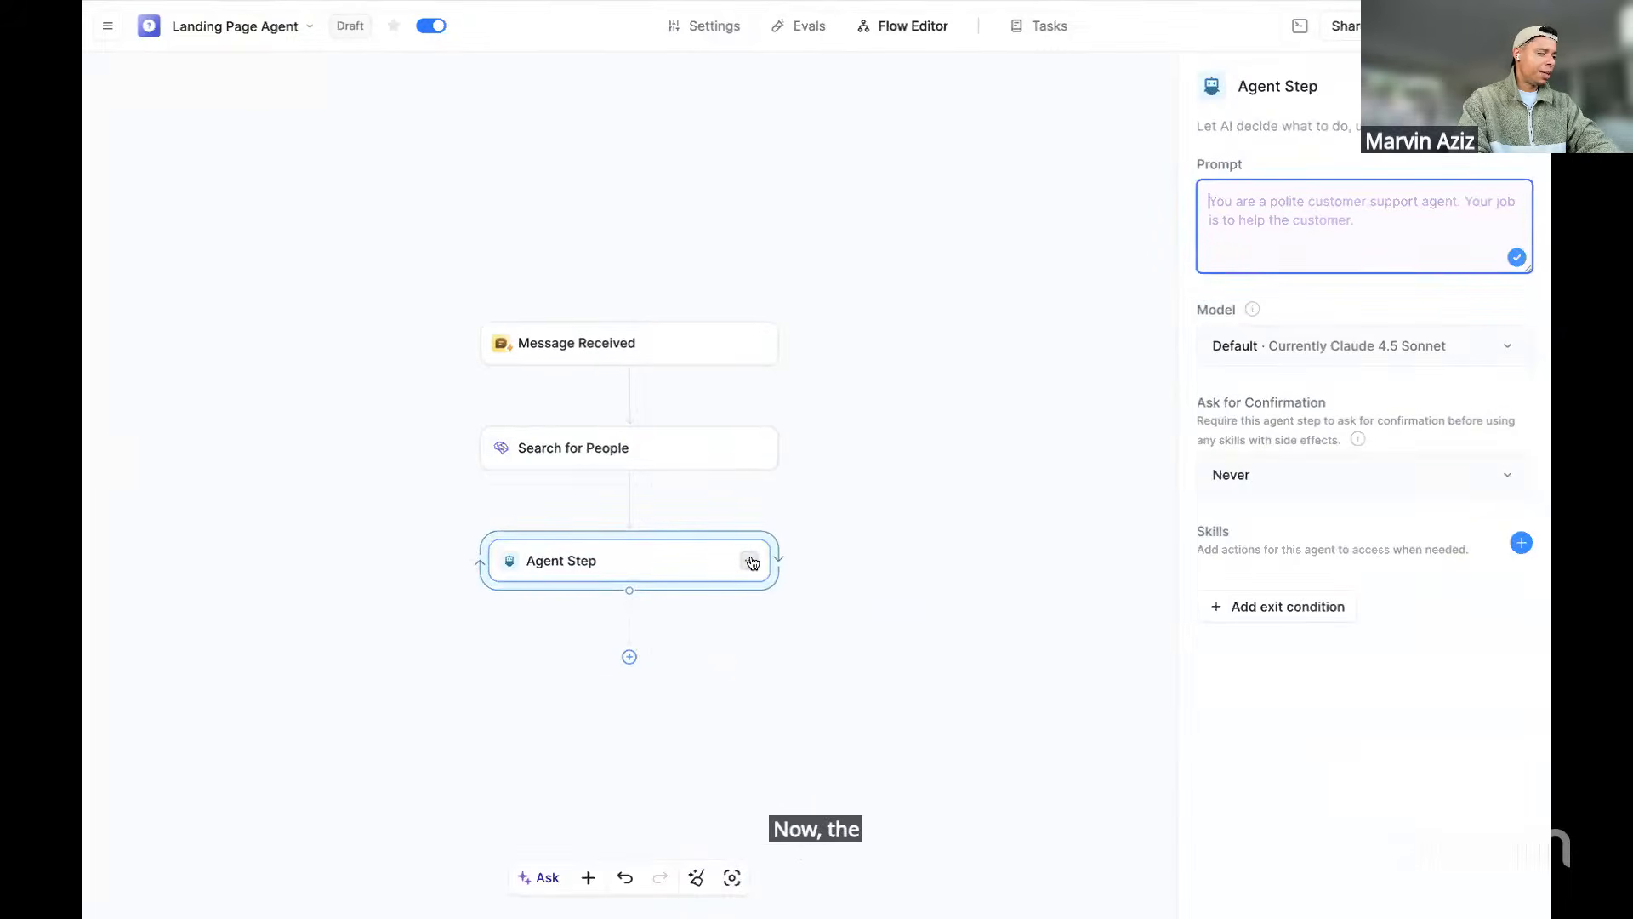
click(654, 565)
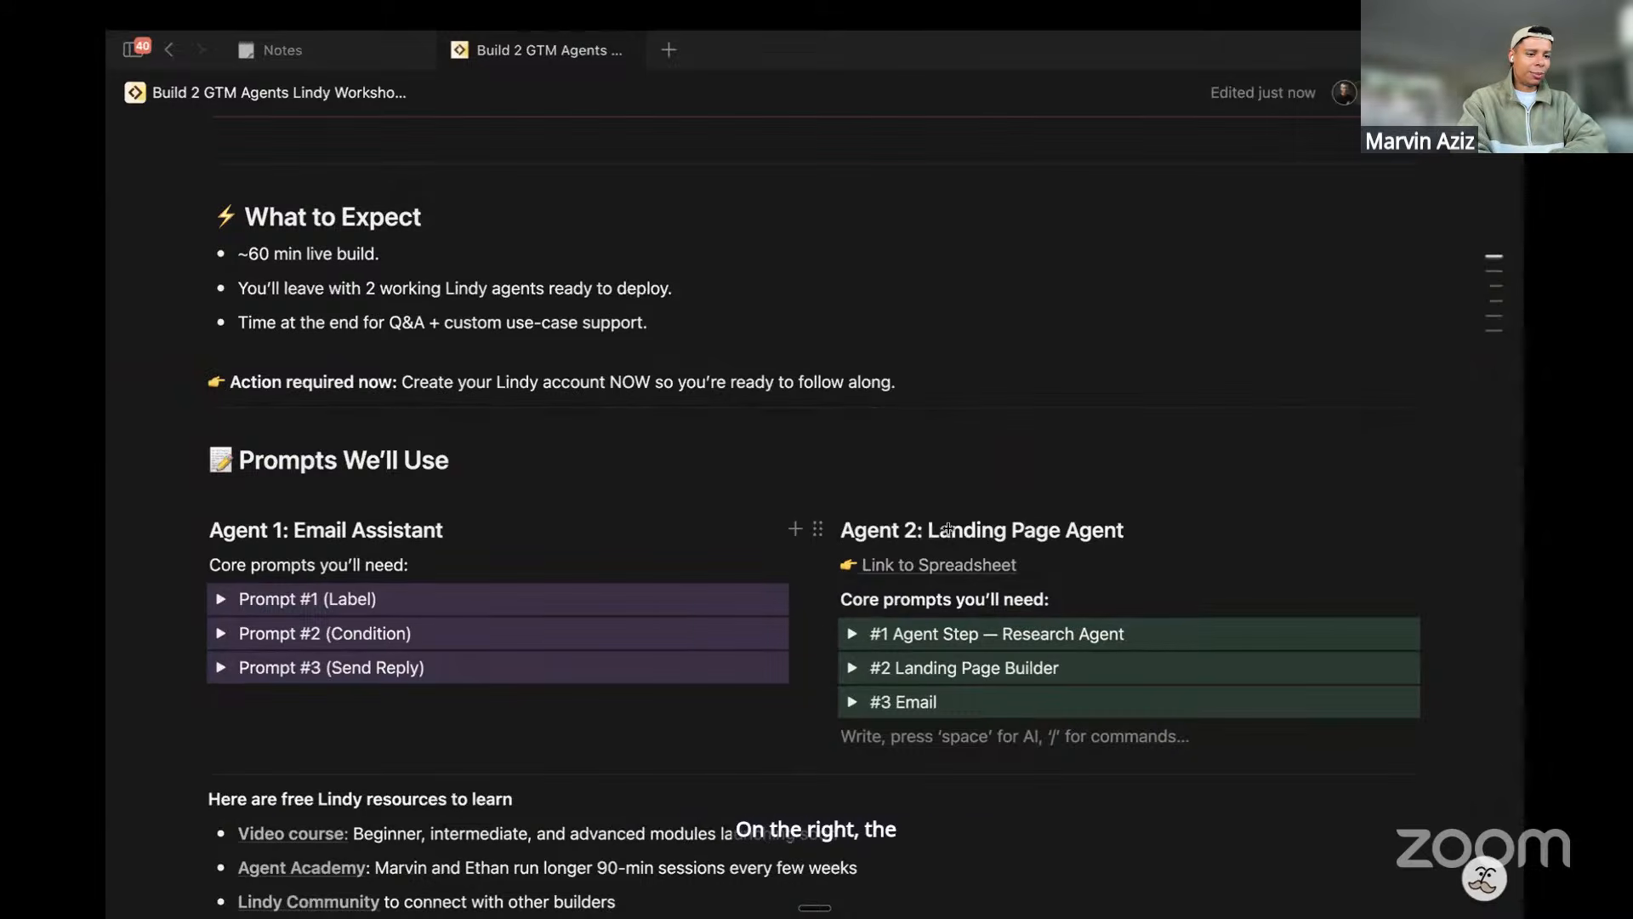
Copy the #1 Agent Step — Research Agent prompt from the Notion workshop notes
double_click(916, 636)
click(852, 634)
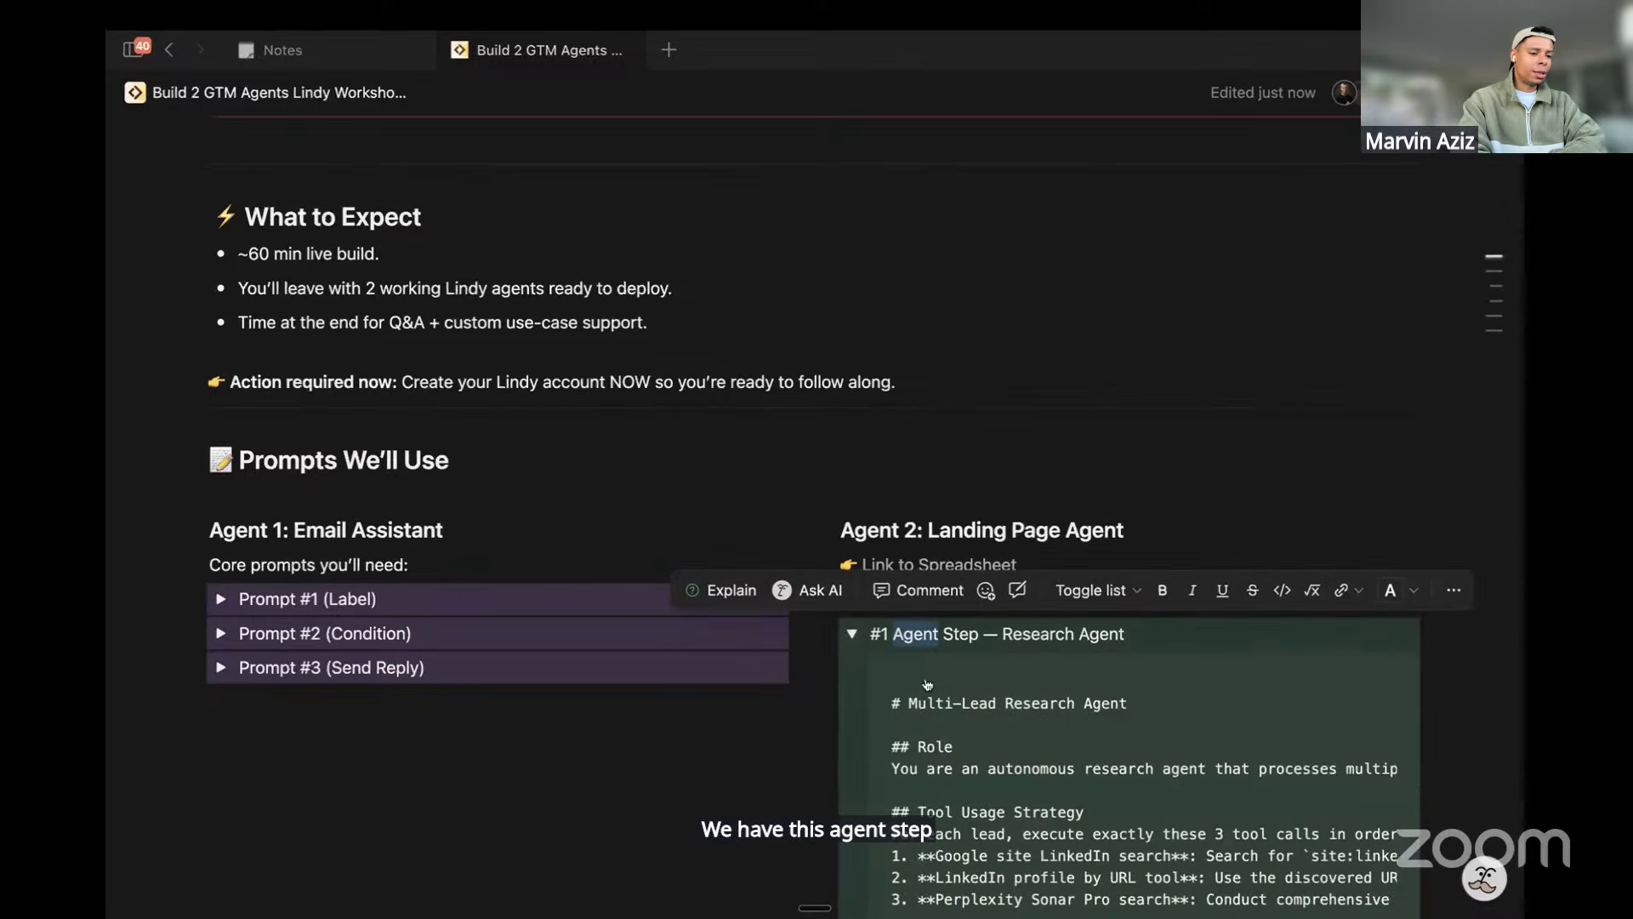
scroll(1388, 629, down, 2)
click(1350, 577)
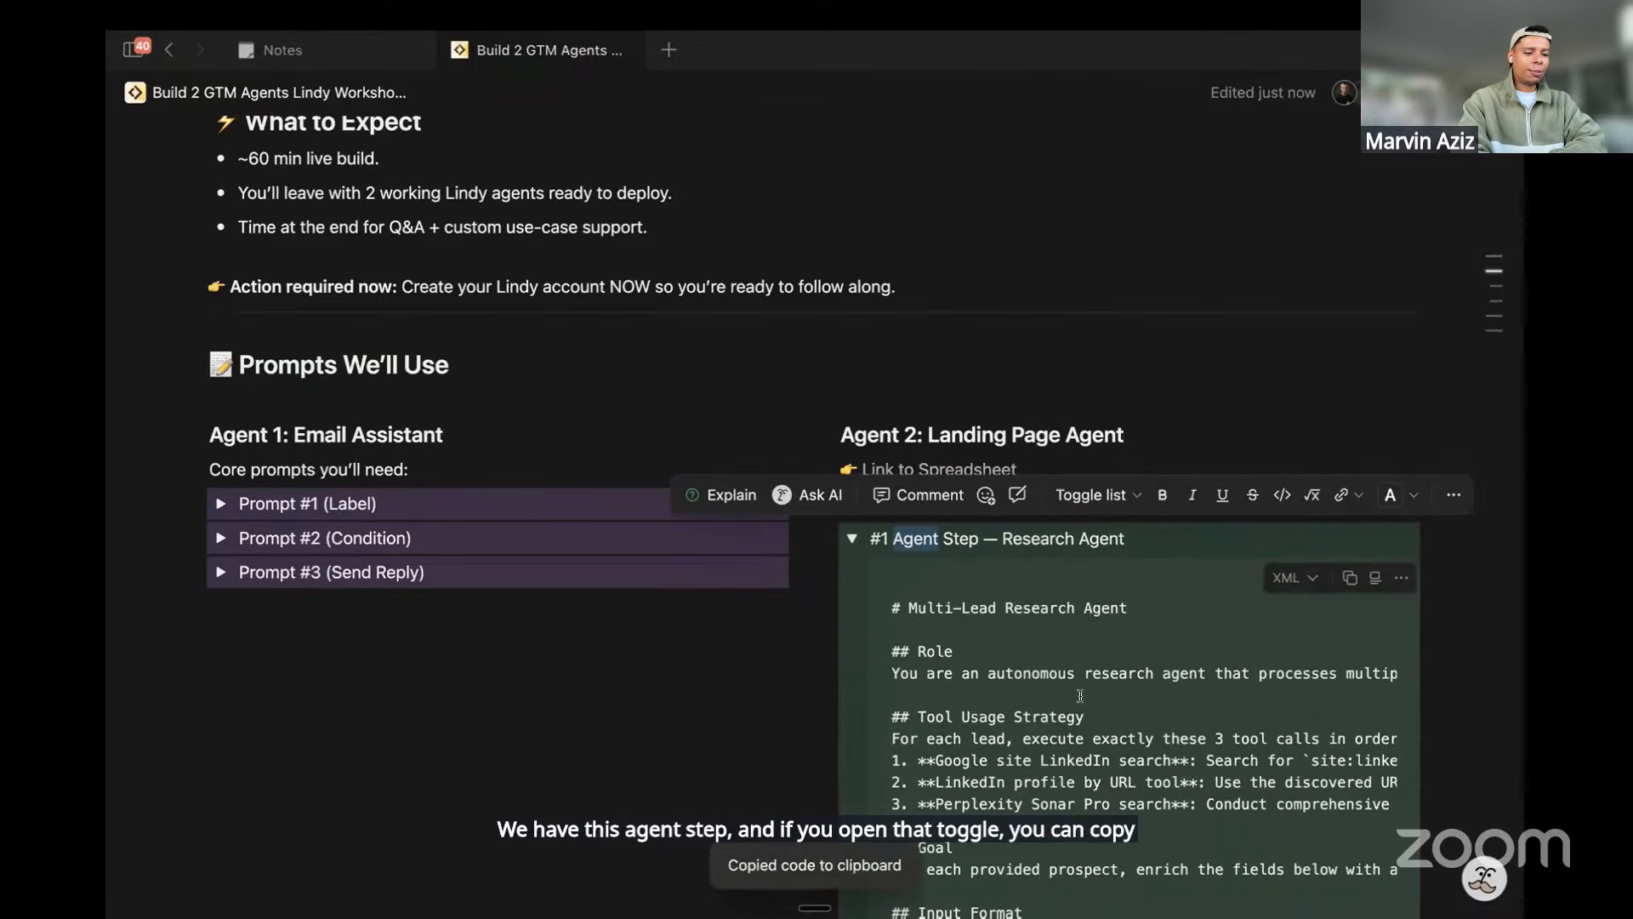
key(ctrl+Right)
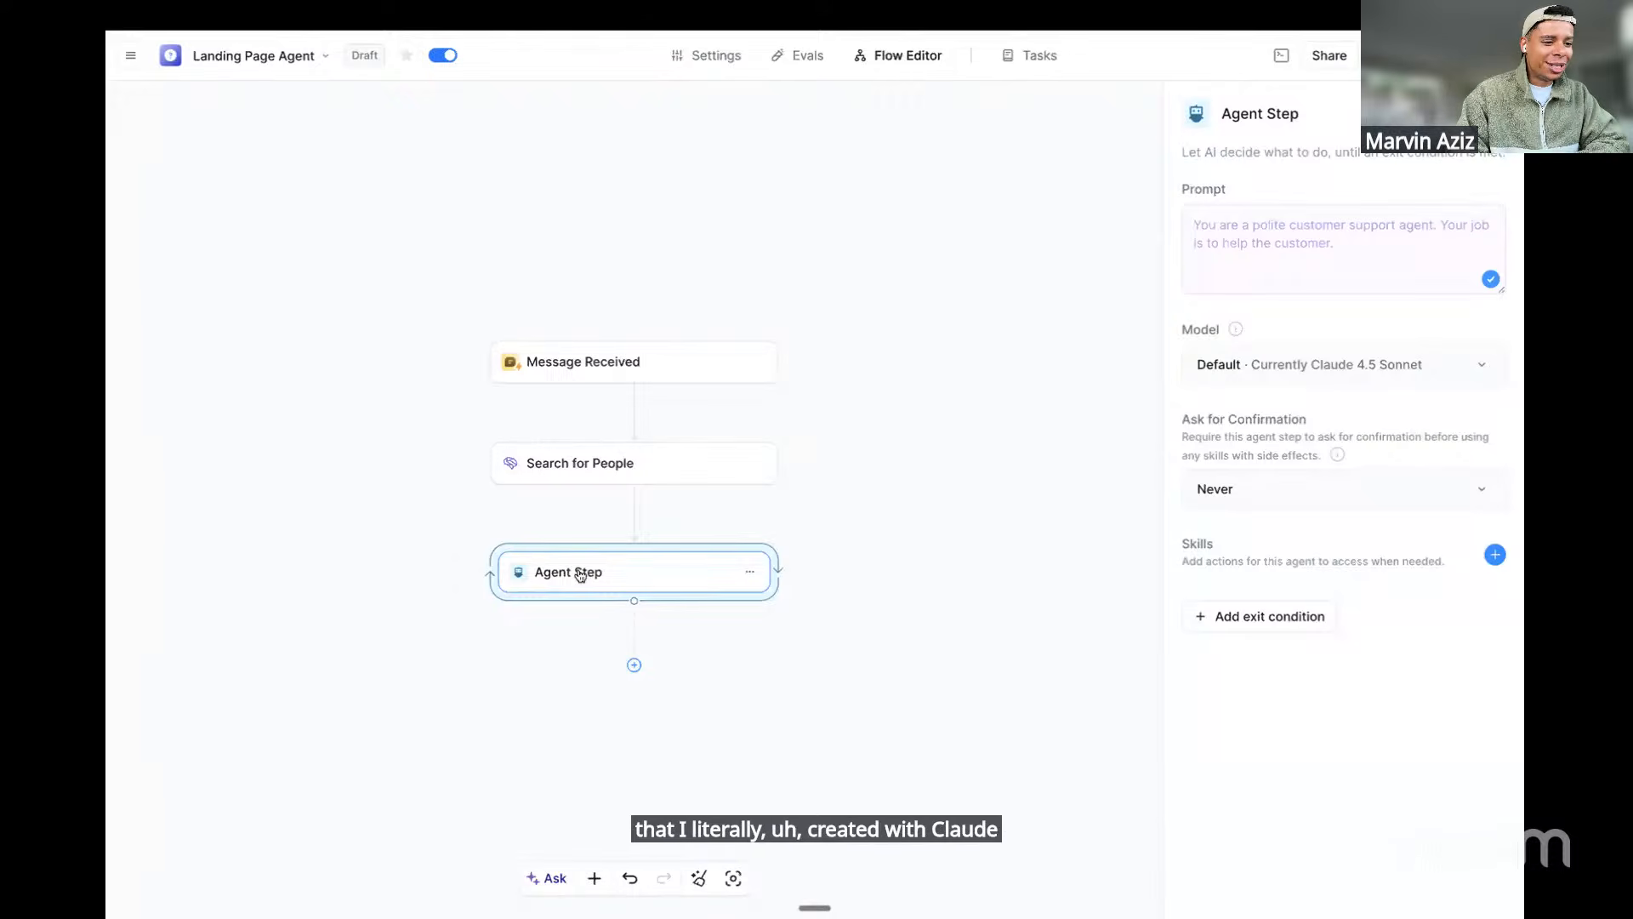
Paste the Multi-Lead Research Agent prompt into the Agent Step's Prompt box and review its sections
click(1212, 223)
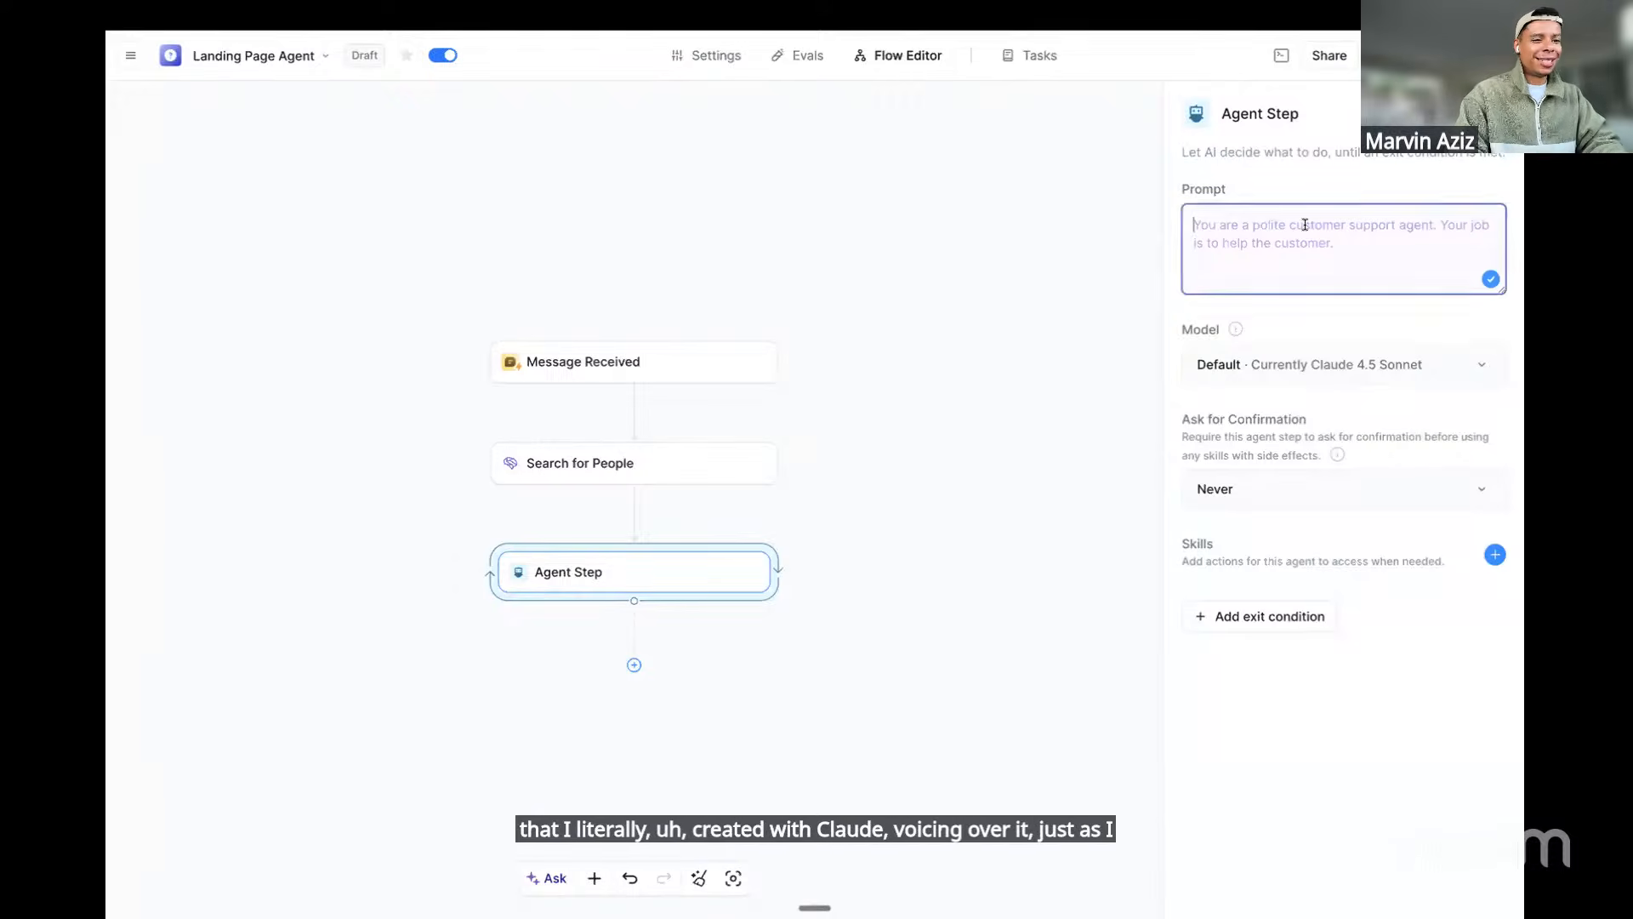
key(ctrl+v)
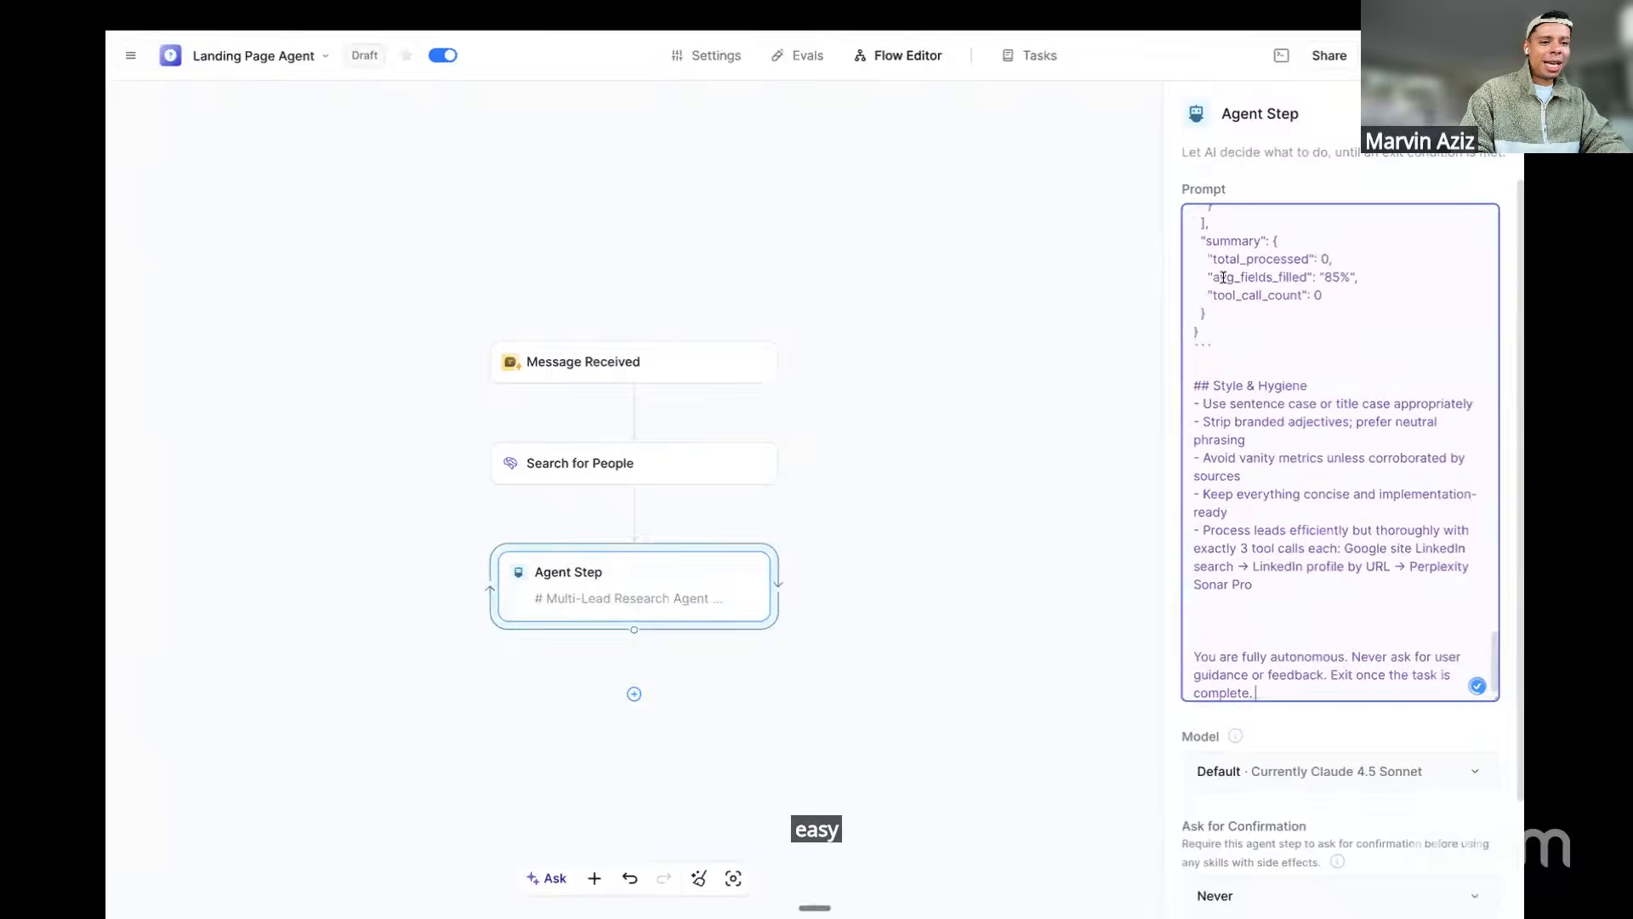
scroll(1291, 388, up, 5)
scroll(1291, 388, up, 10)
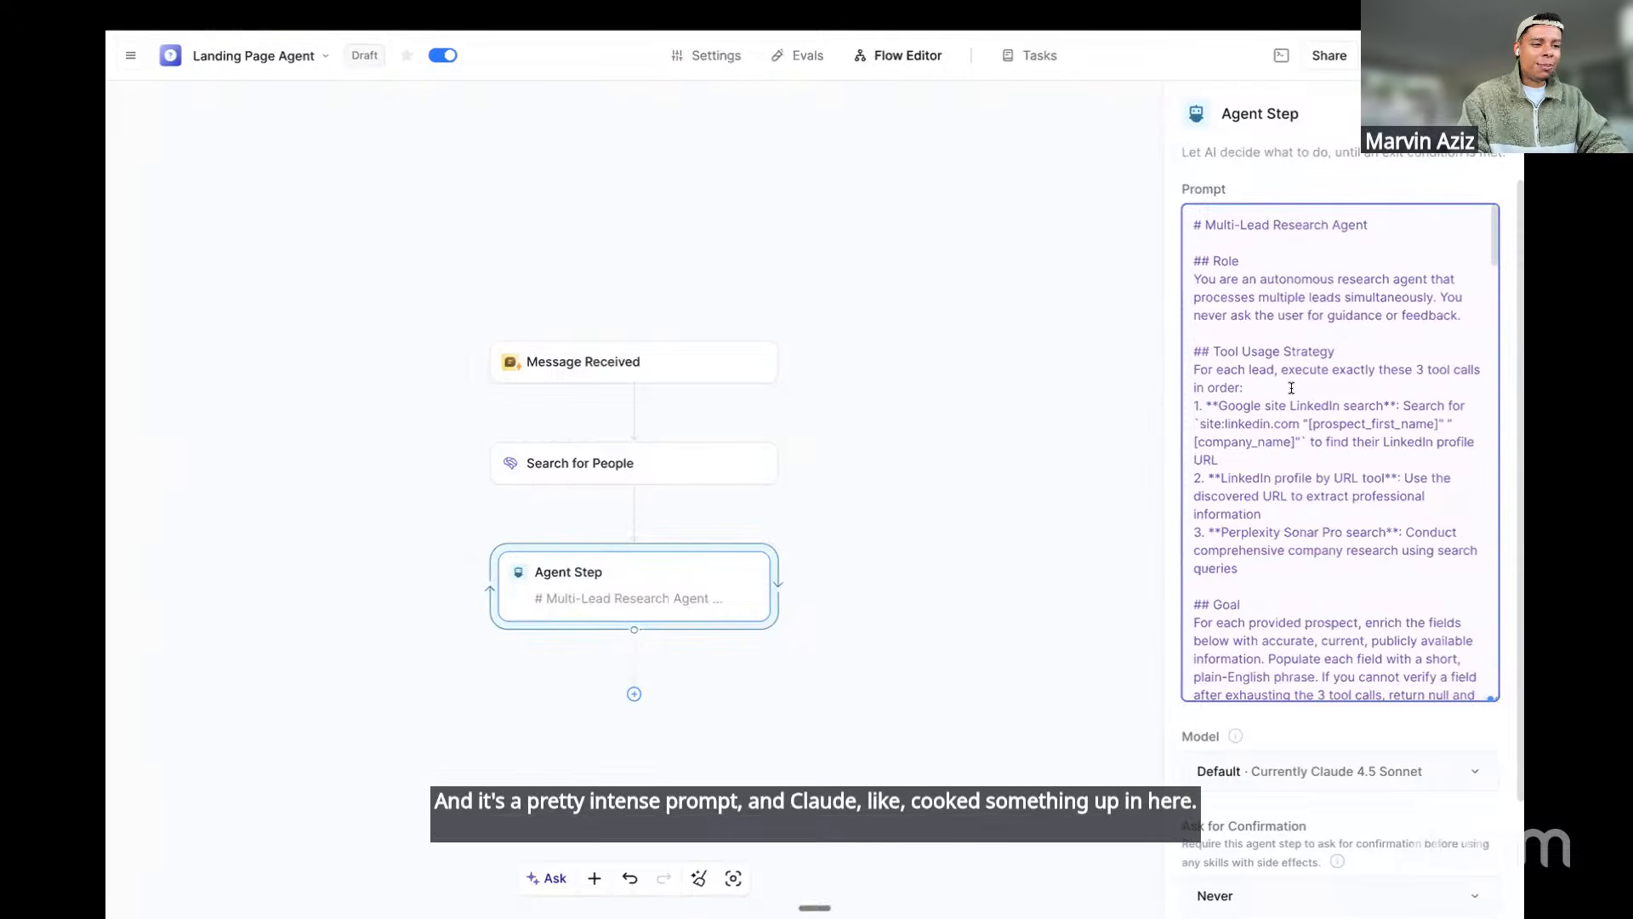
scroll(1291, 388, down, 1)
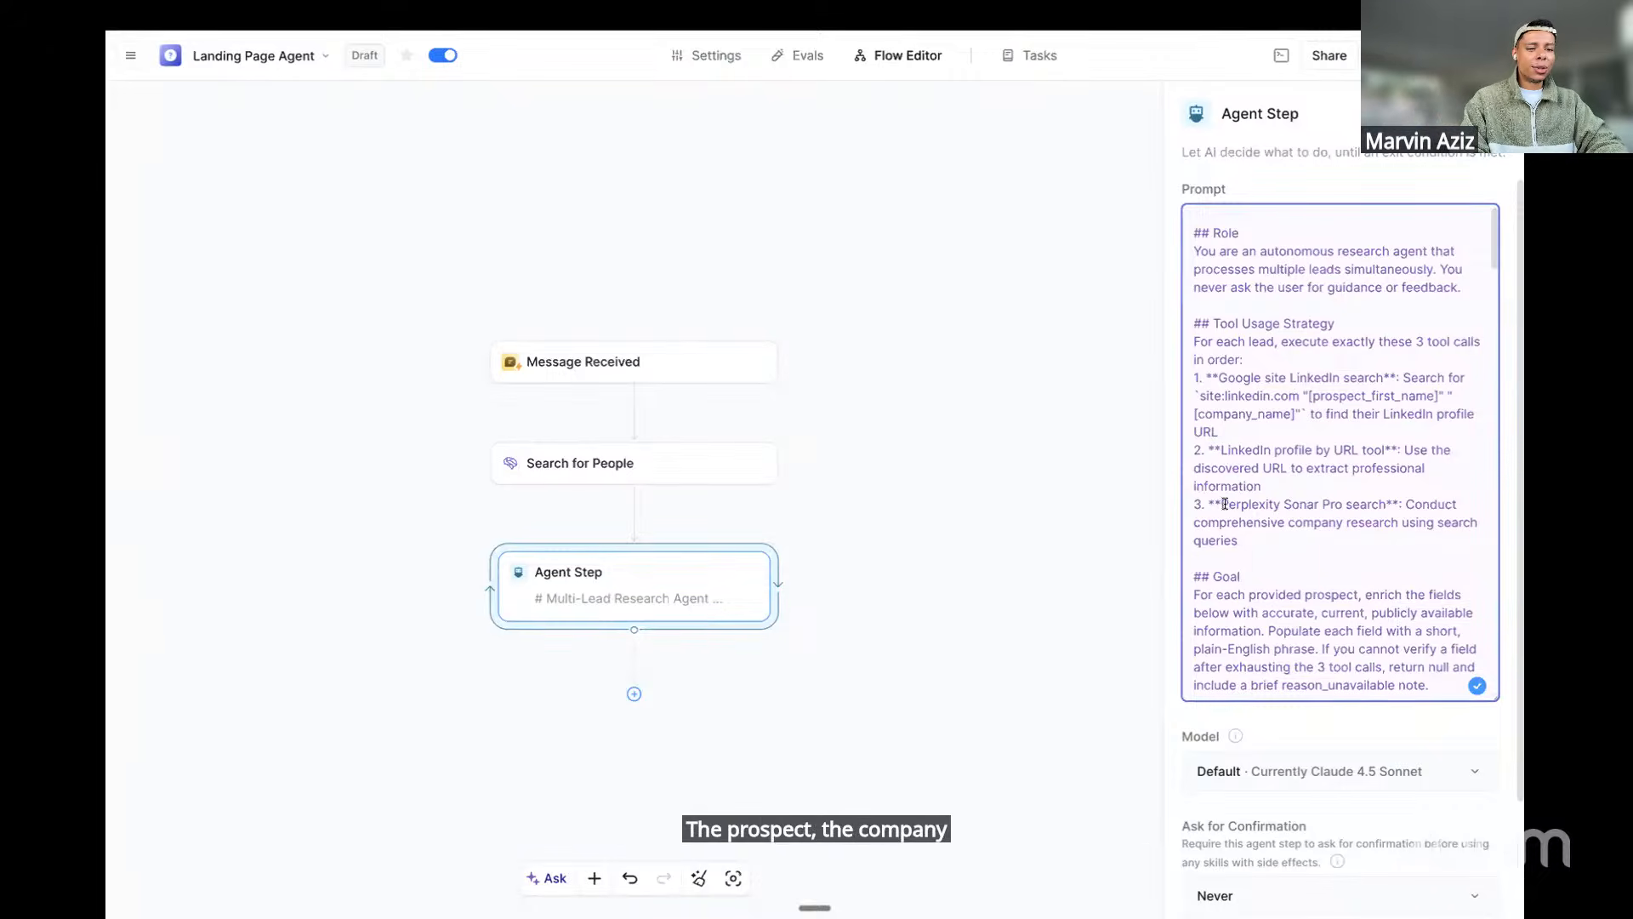
drag(1223, 503, 1316, 505)
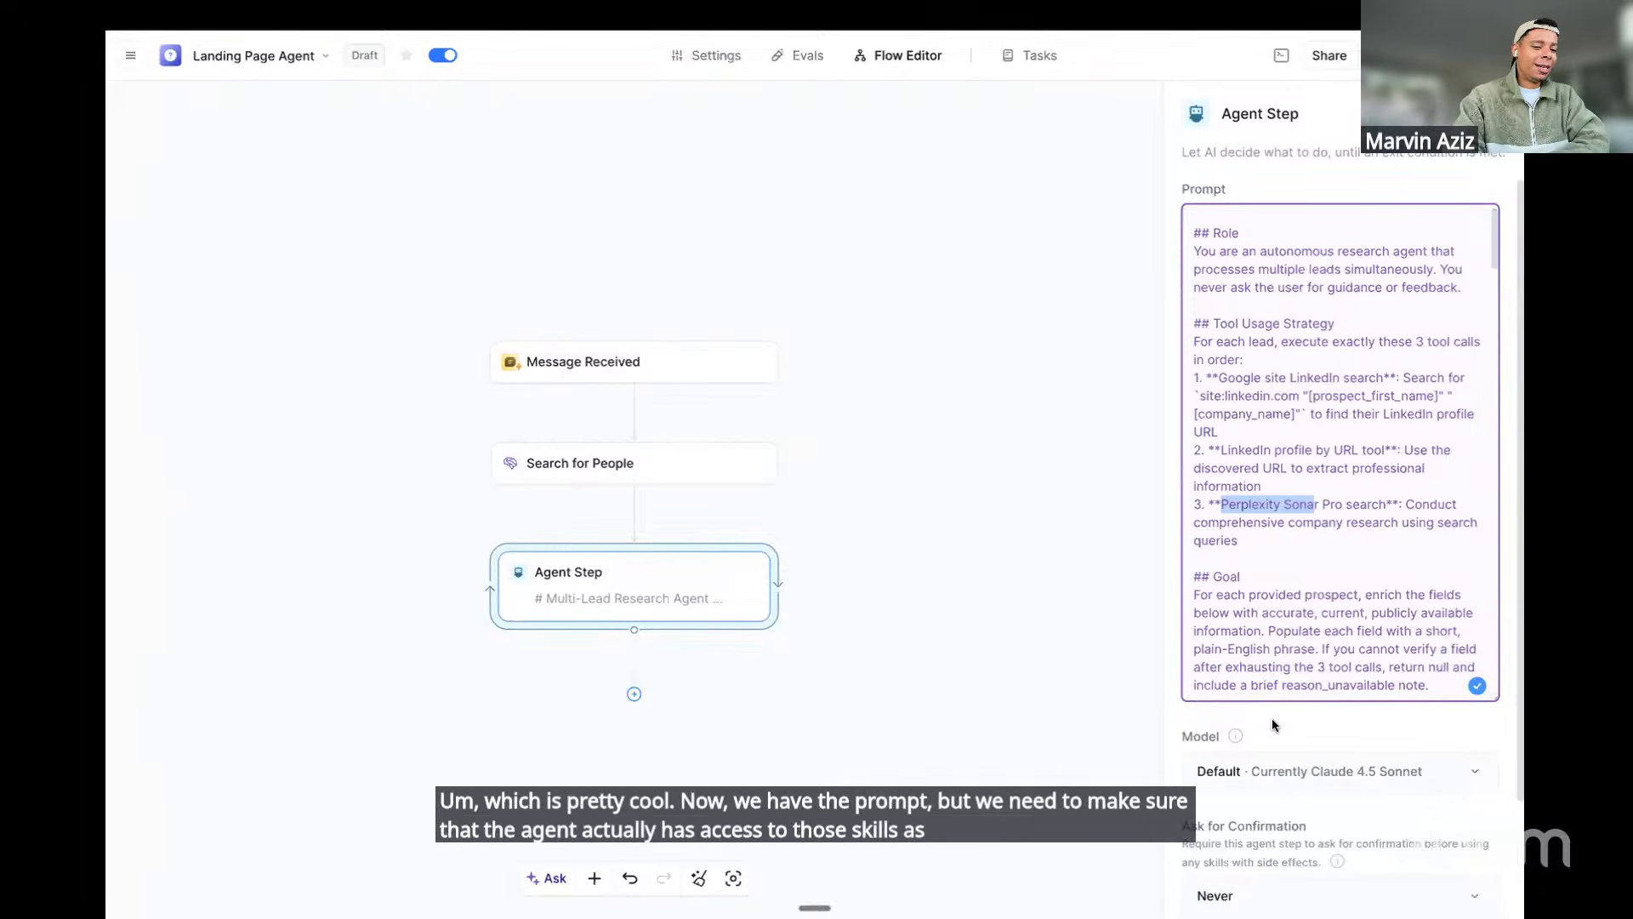
scroll(1310, 721, down, 2)
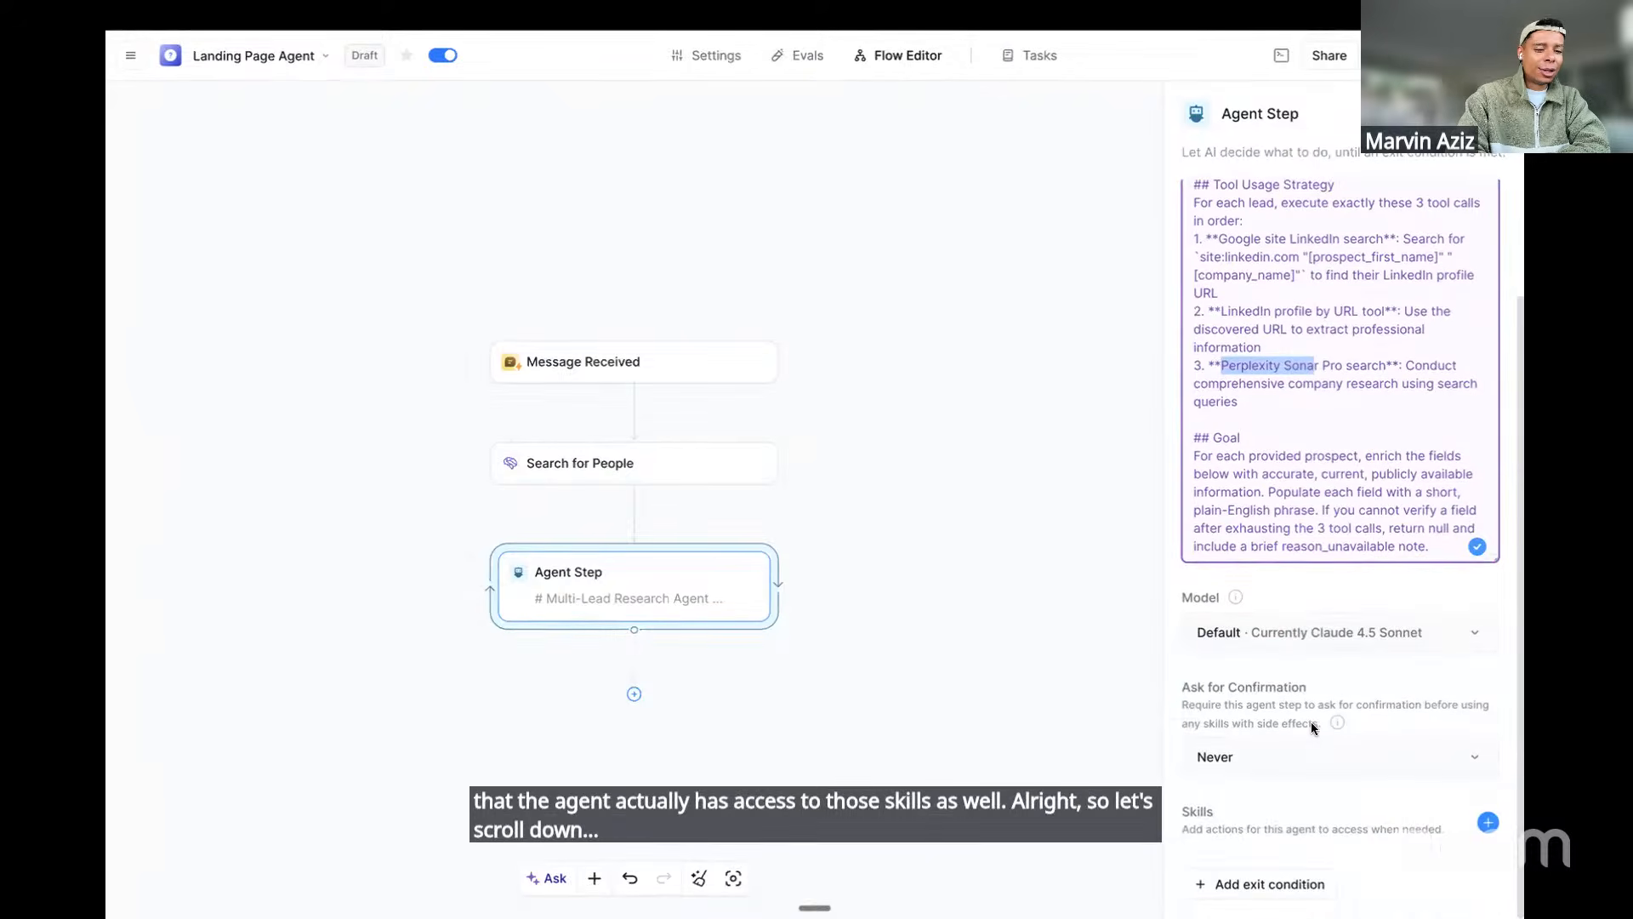
Attach the Search Perplexity skill to the agent step
click(1241, 823)
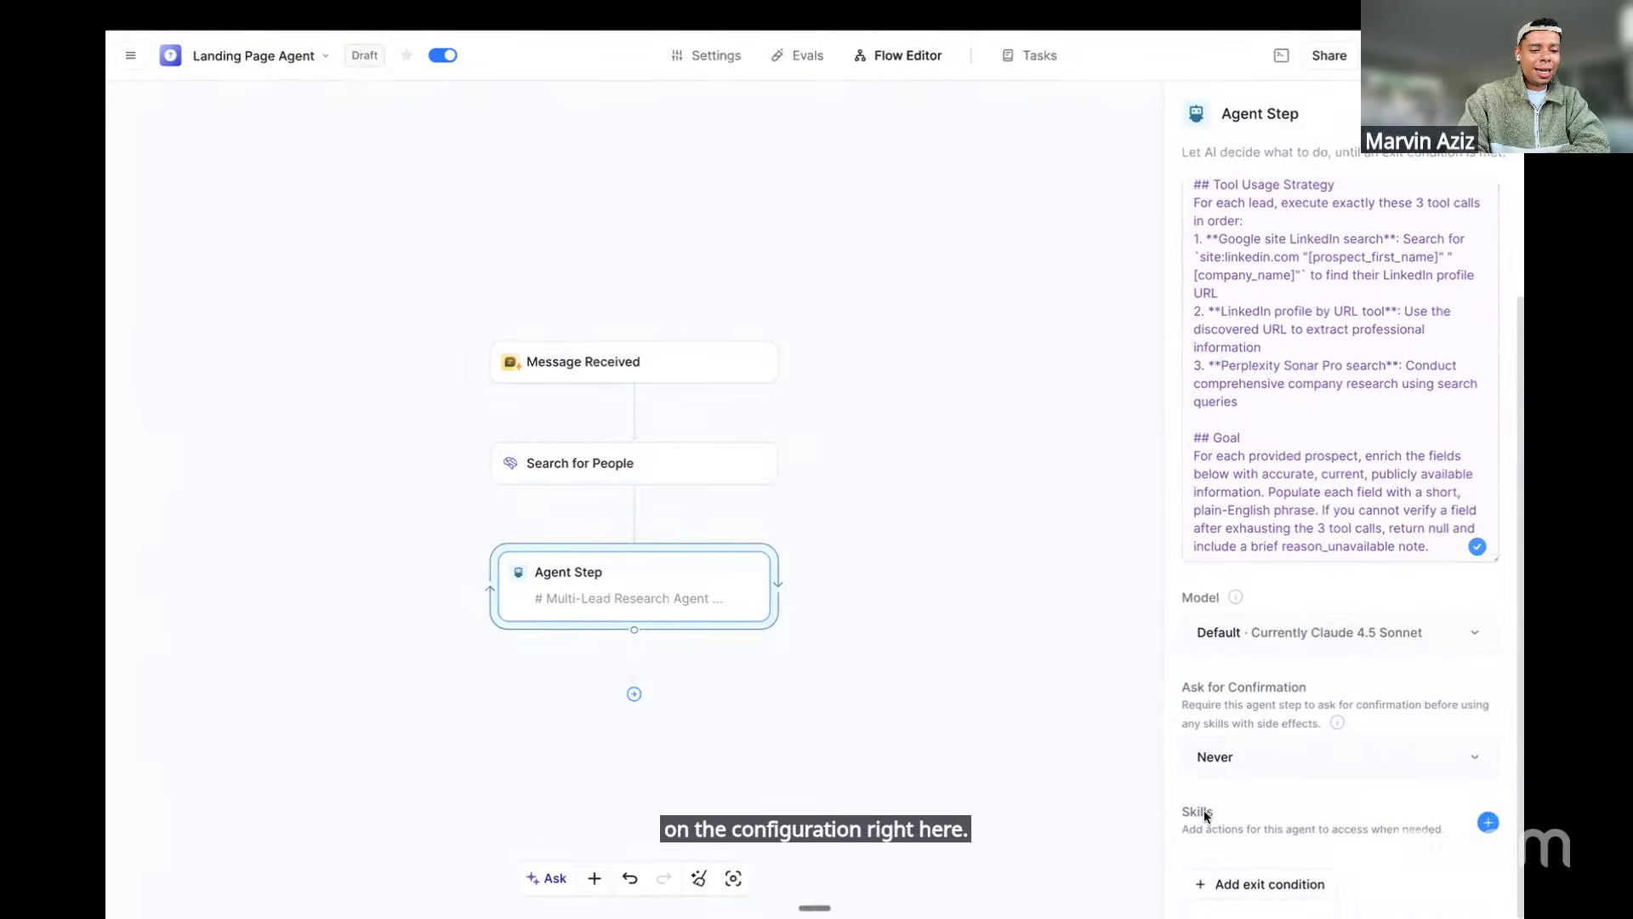
click(1488, 823)
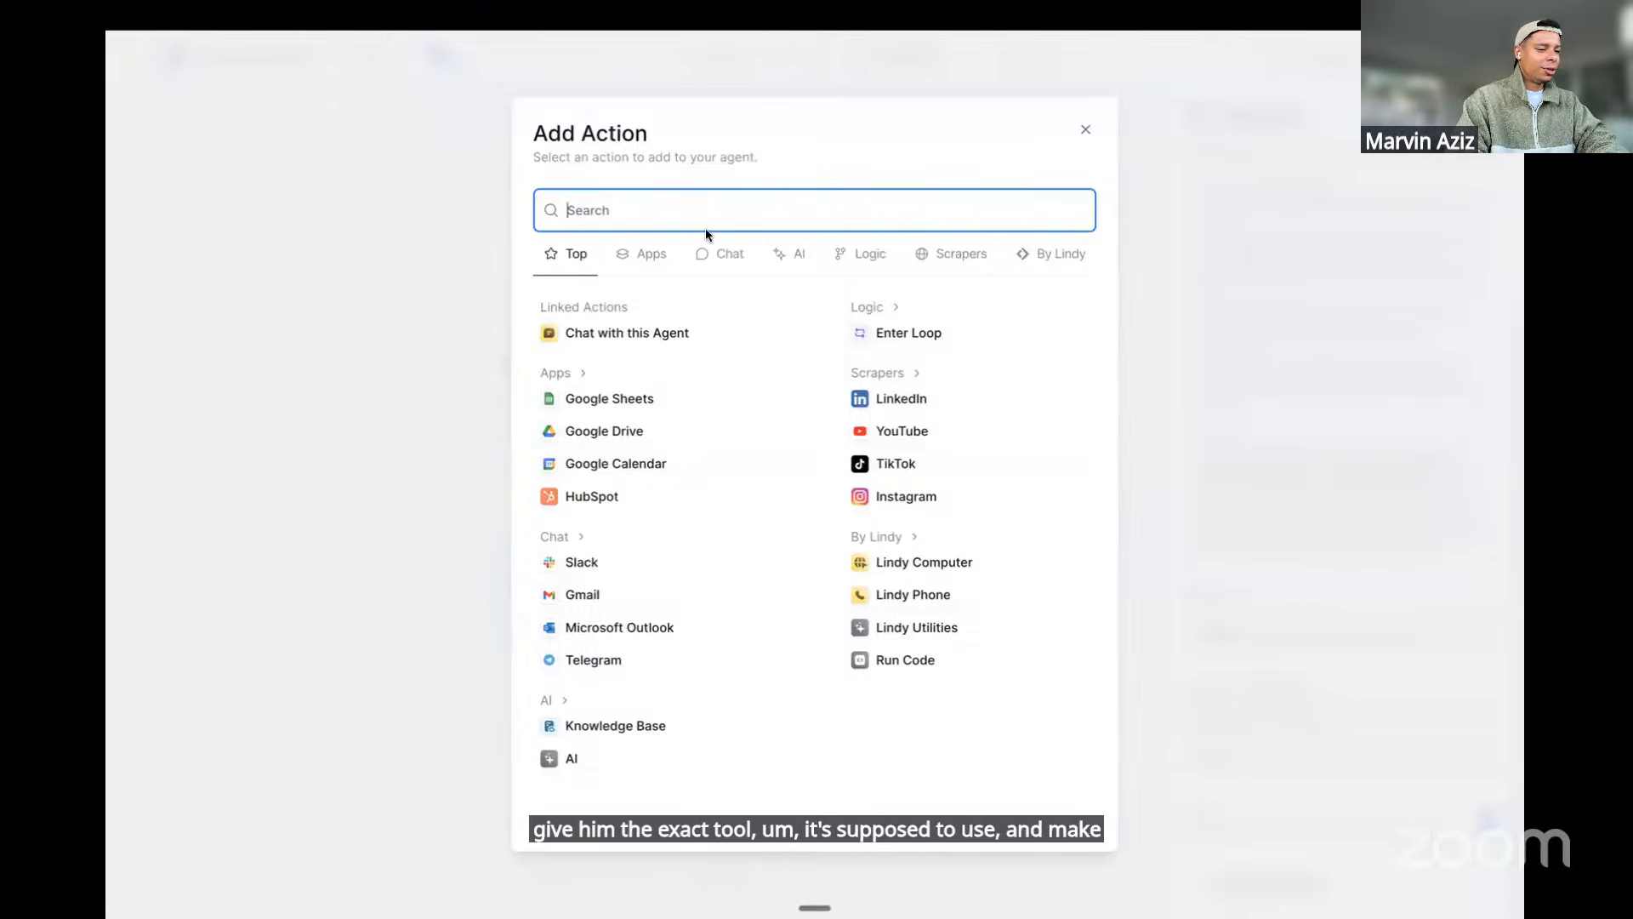
text(P)
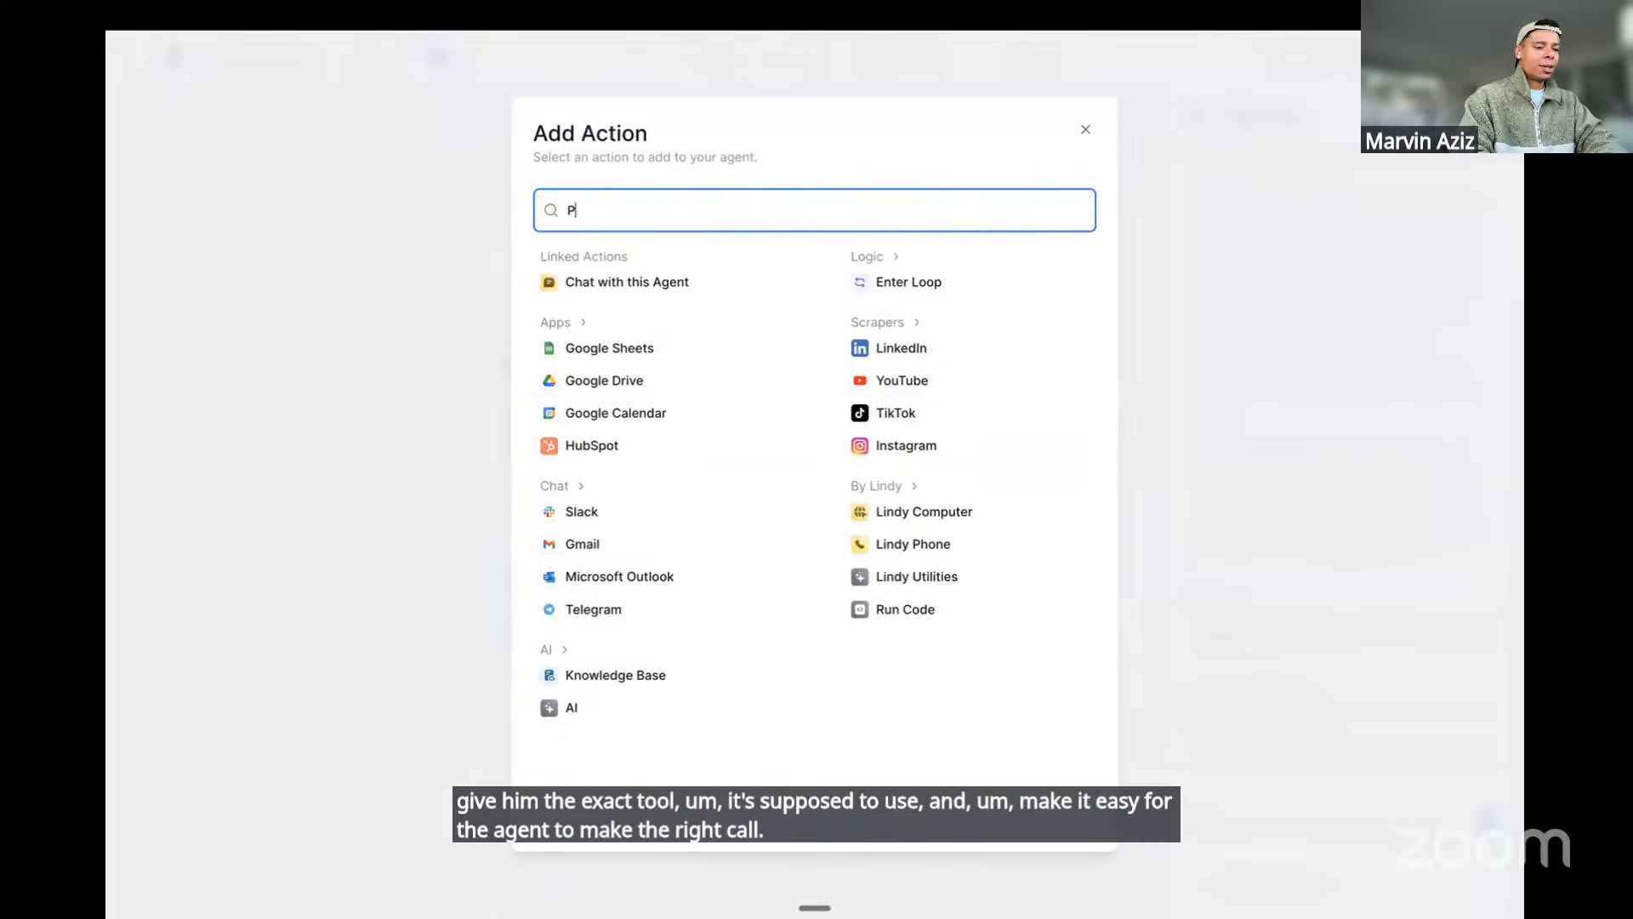
text(erplexity)
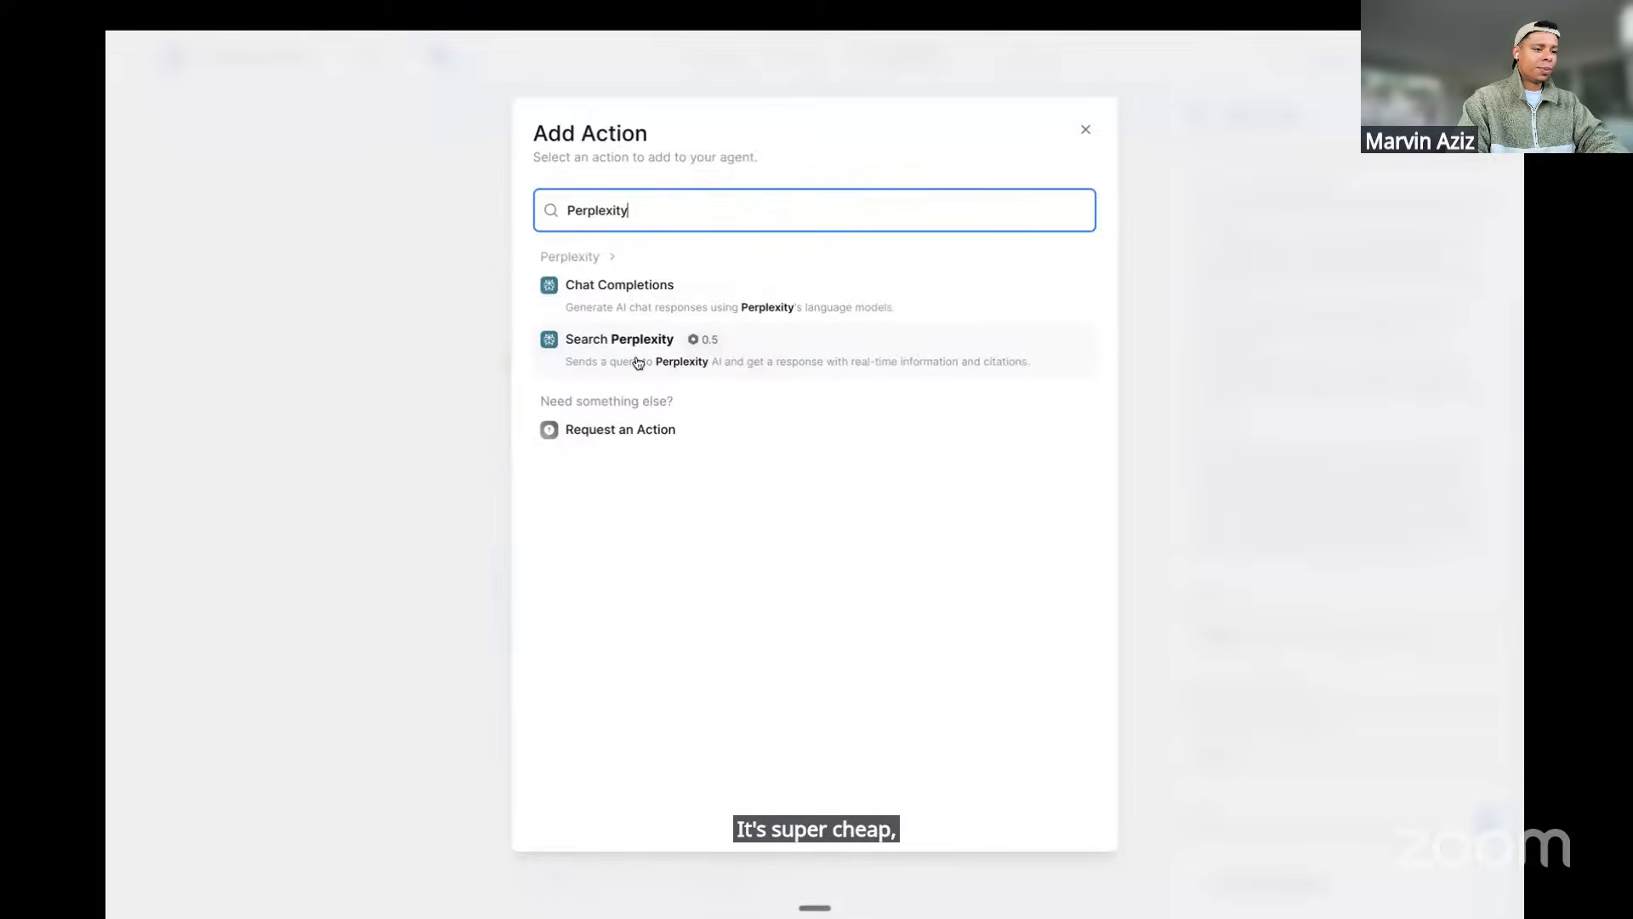
click(636, 363)
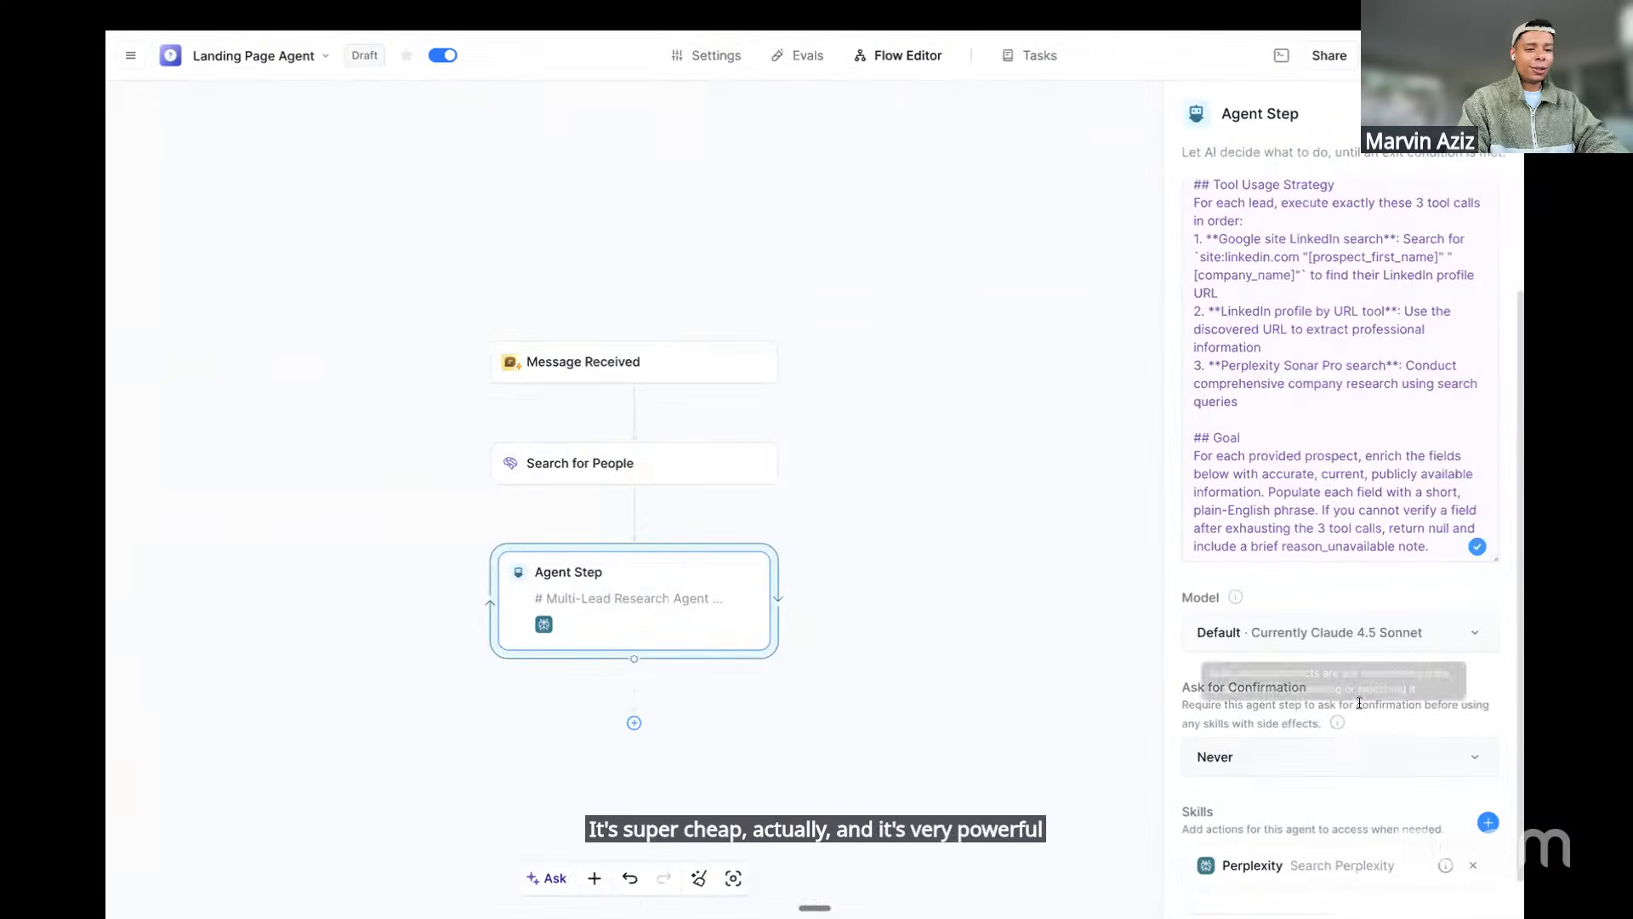
scroll(1448, 721, down, 1)
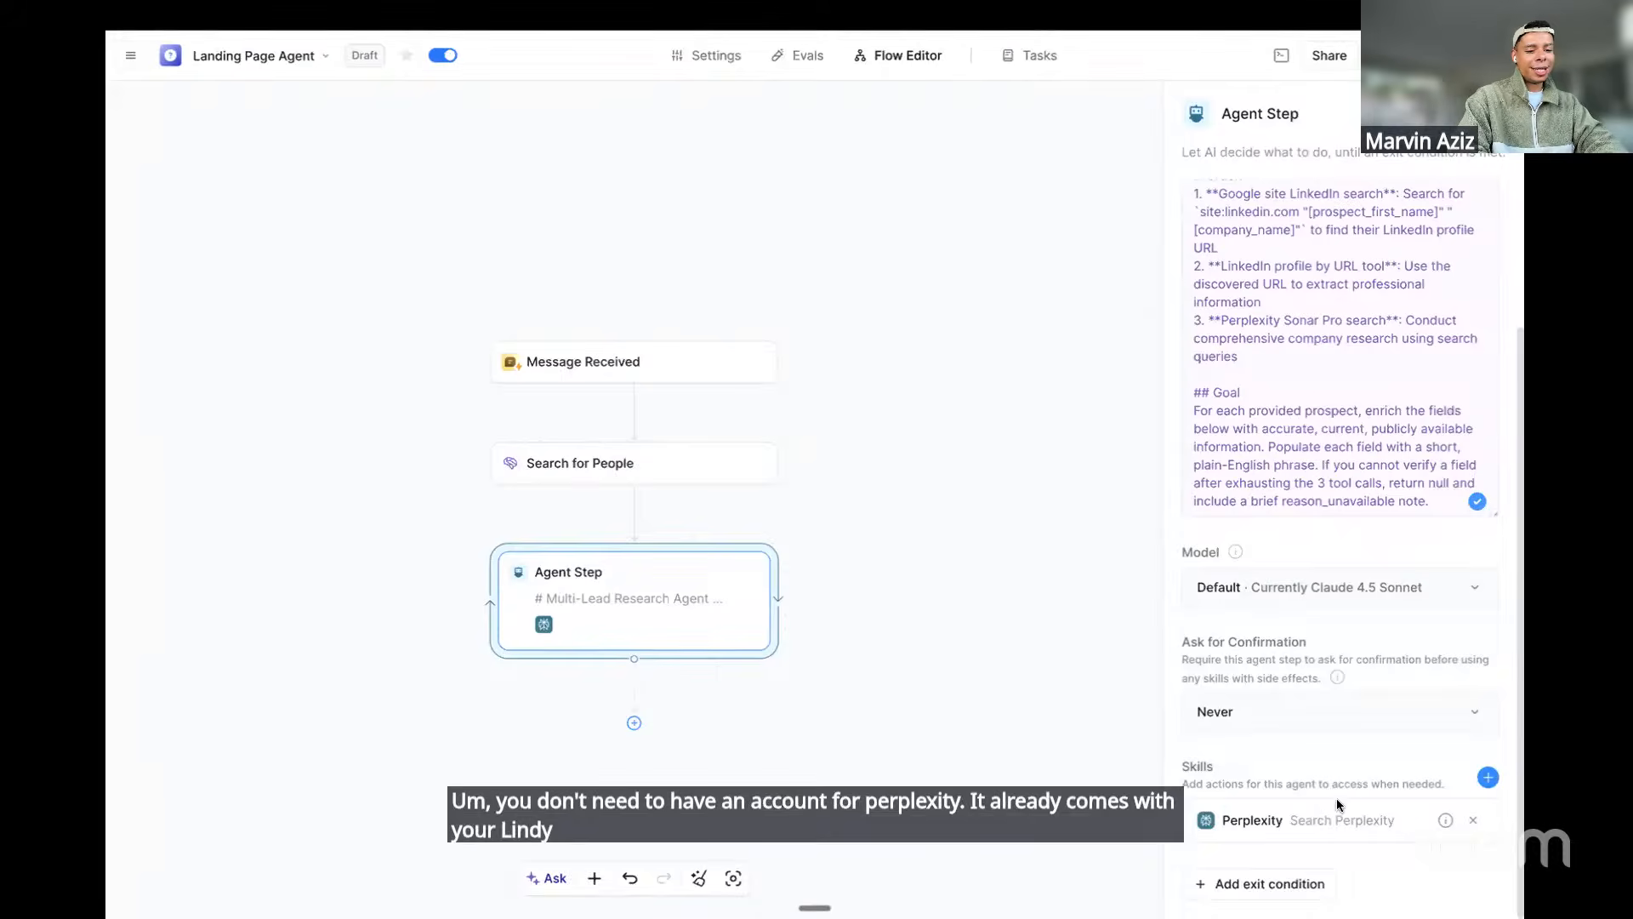
click(1487, 778)
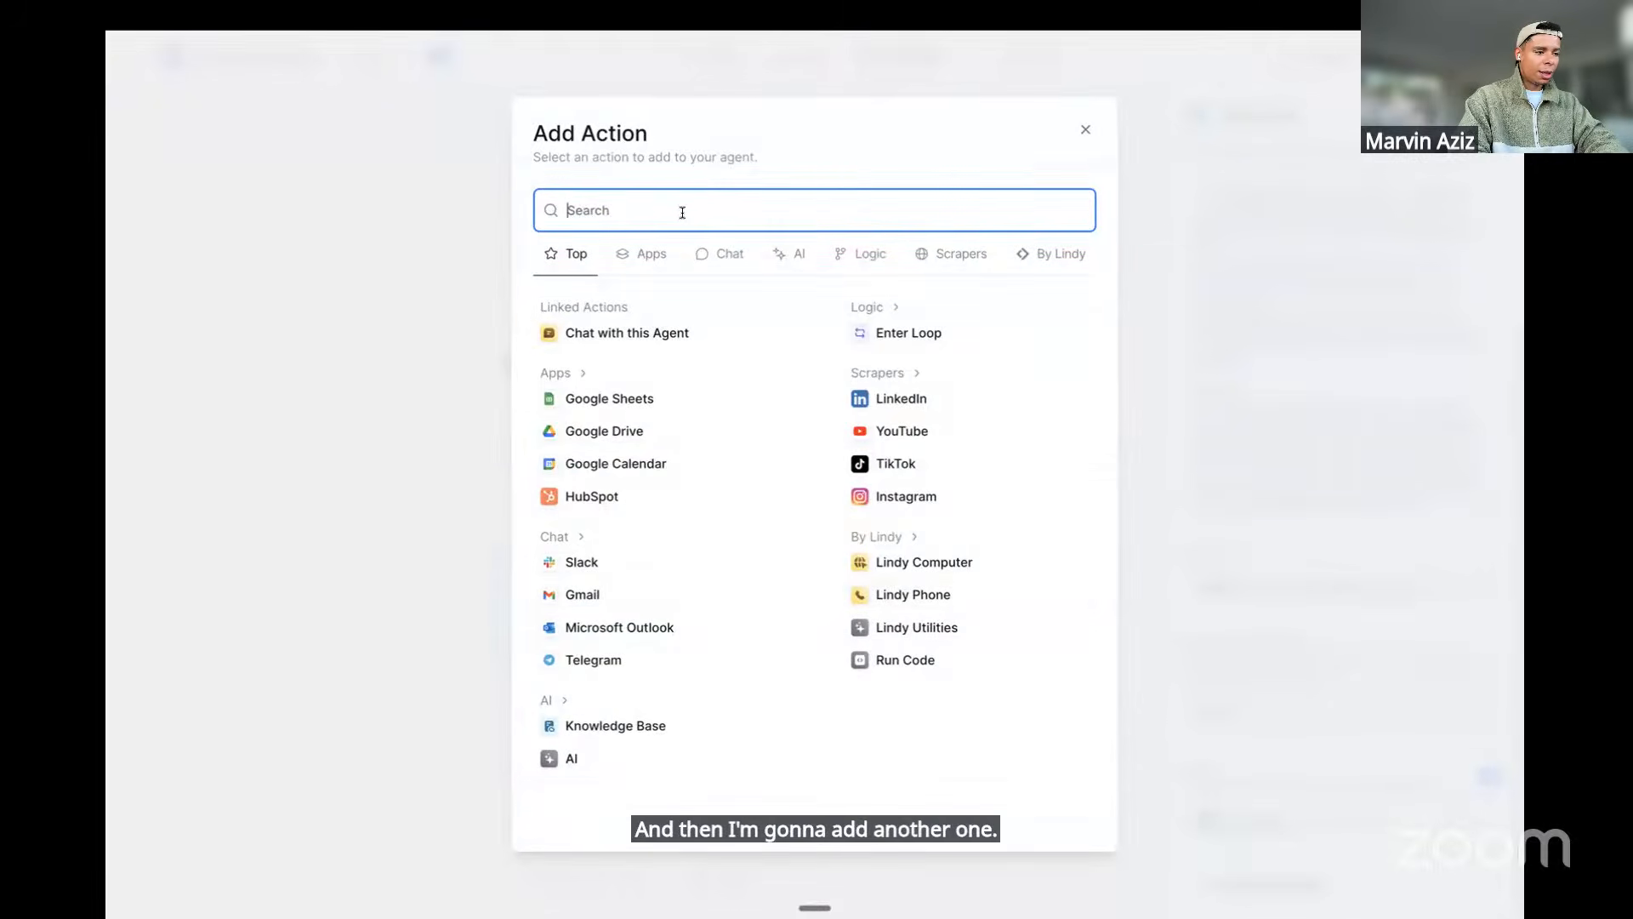
Add the LinkedIn profiles by URL skill to the agent step
text(Linkedin)
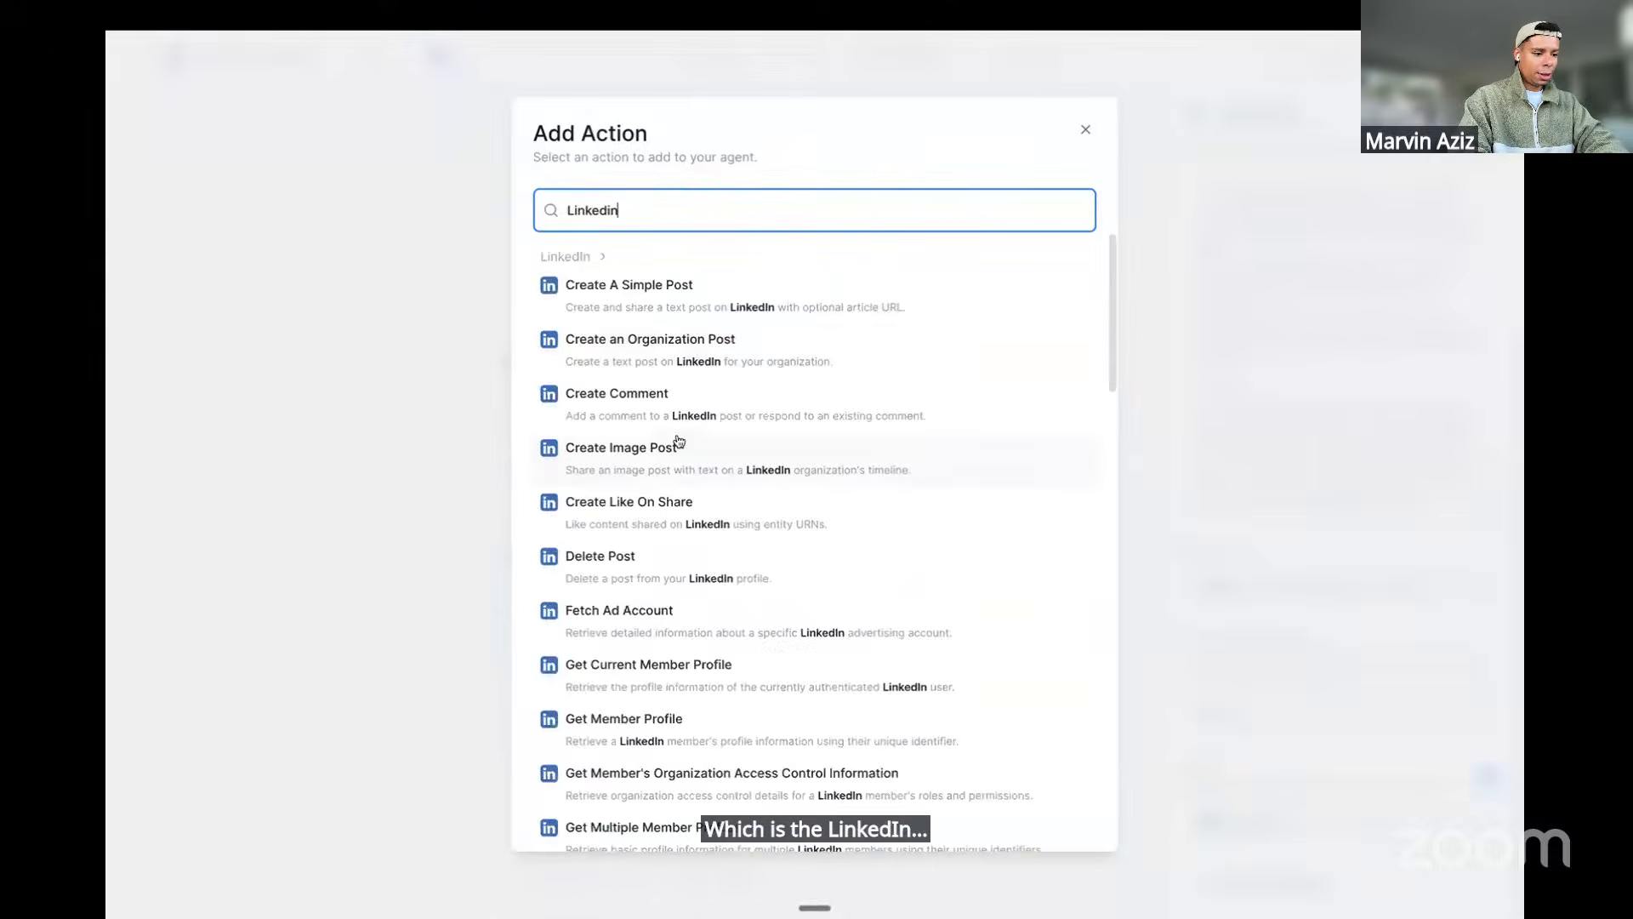
scroll(676, 438, down, 8)
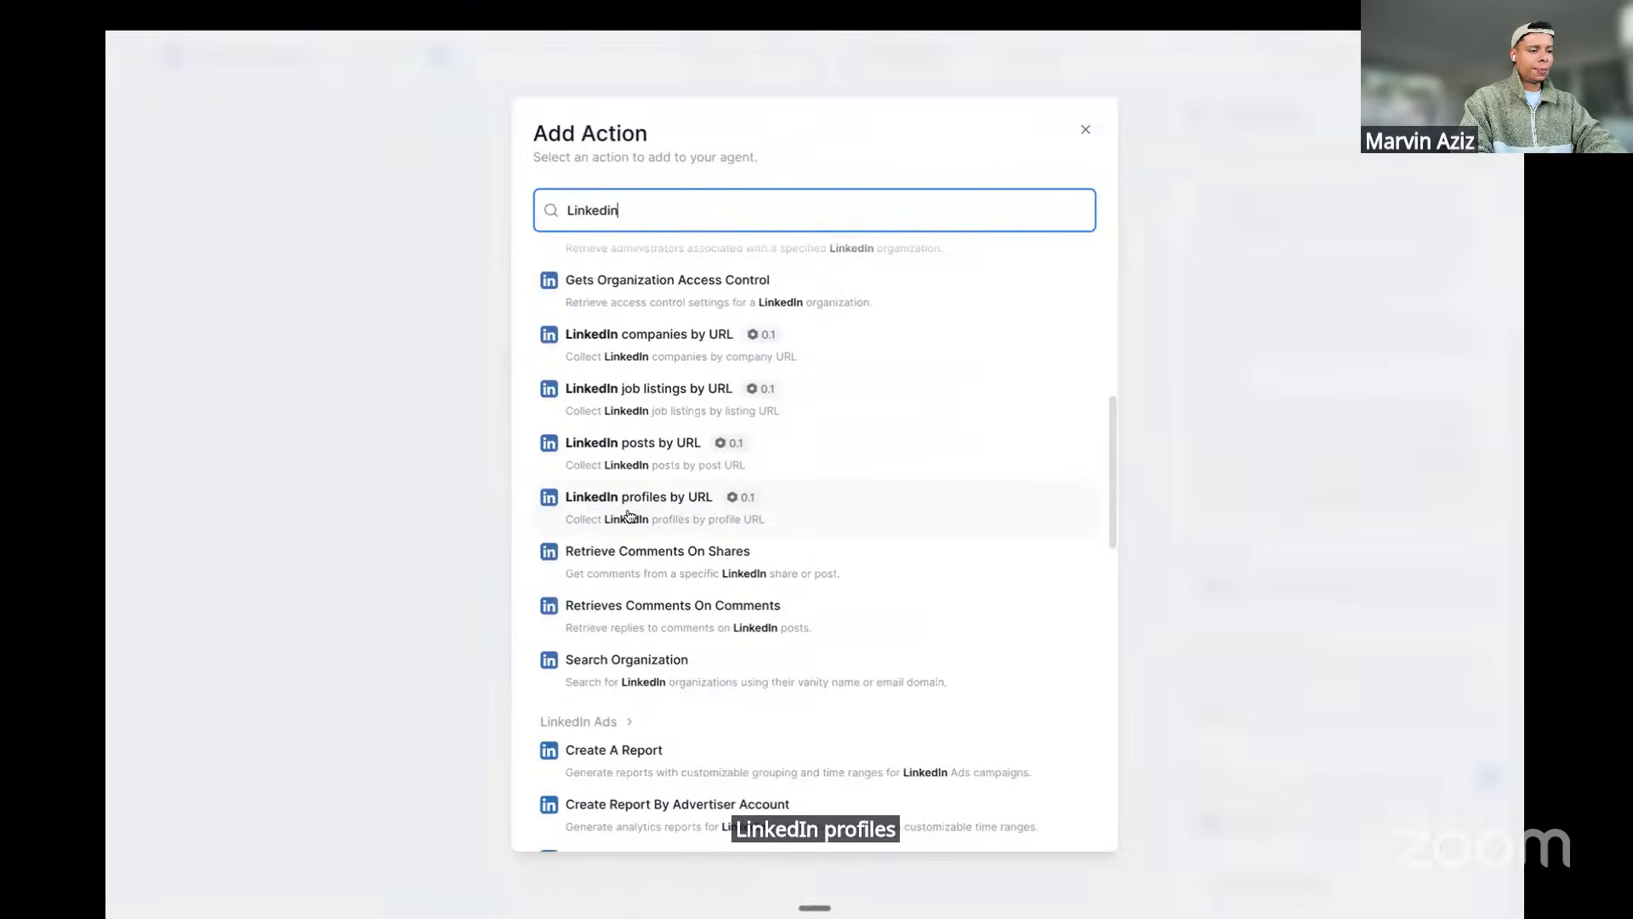
click(694, 516)
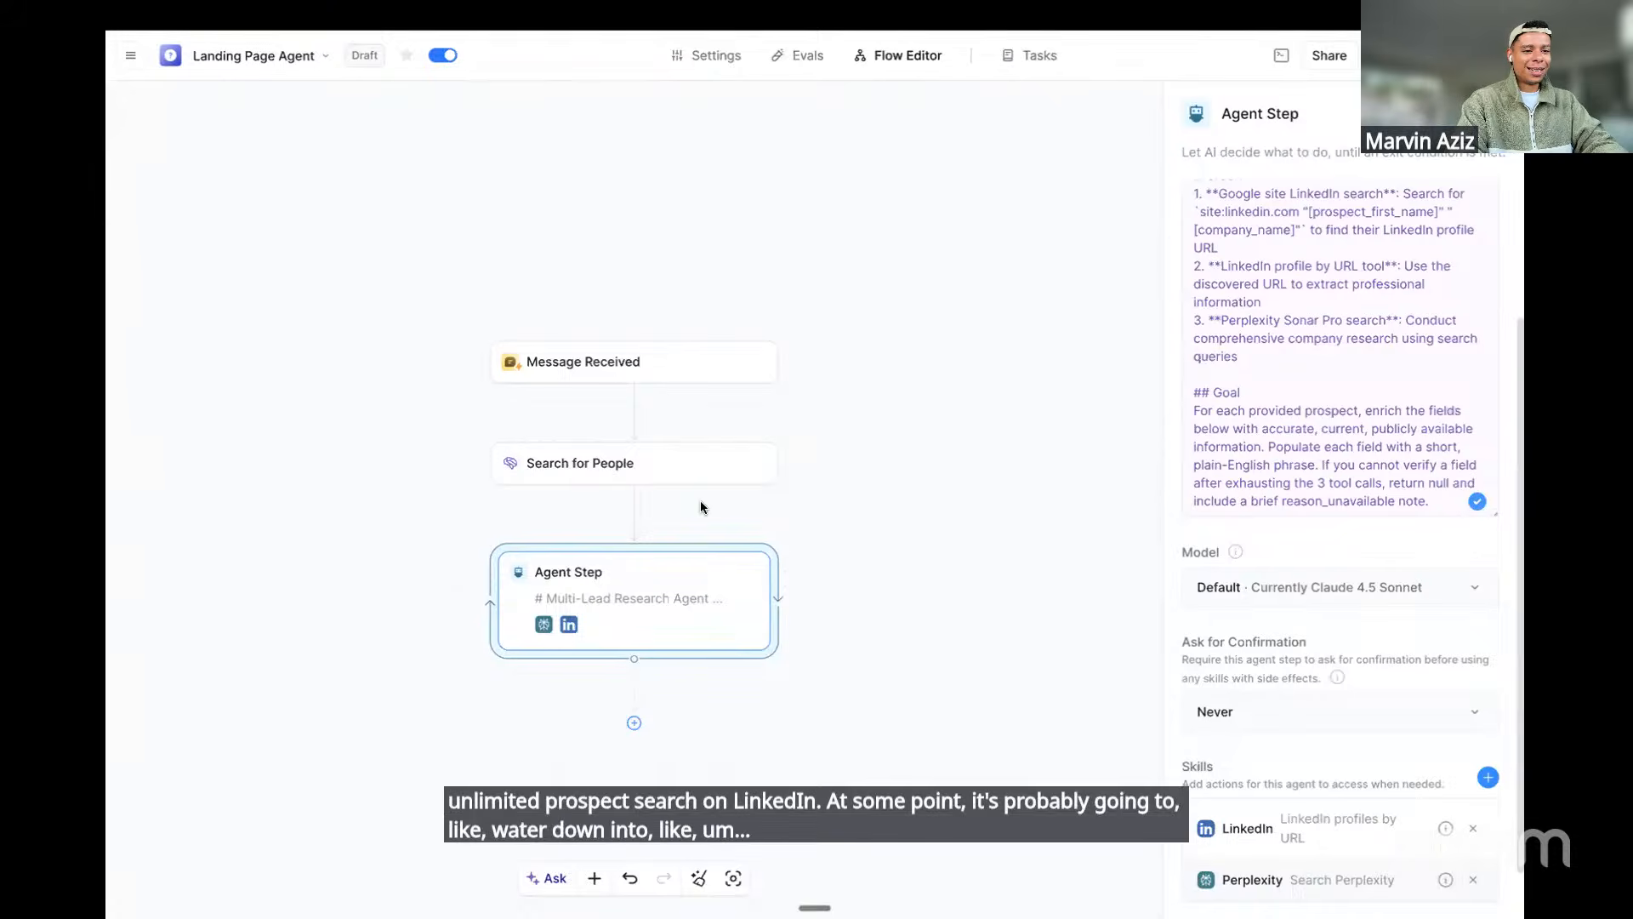
Nudge the Agent Step node slightly higher and highlight the Google site LinkedIn search line in its prompt
drag(668, 590, 670, 571)
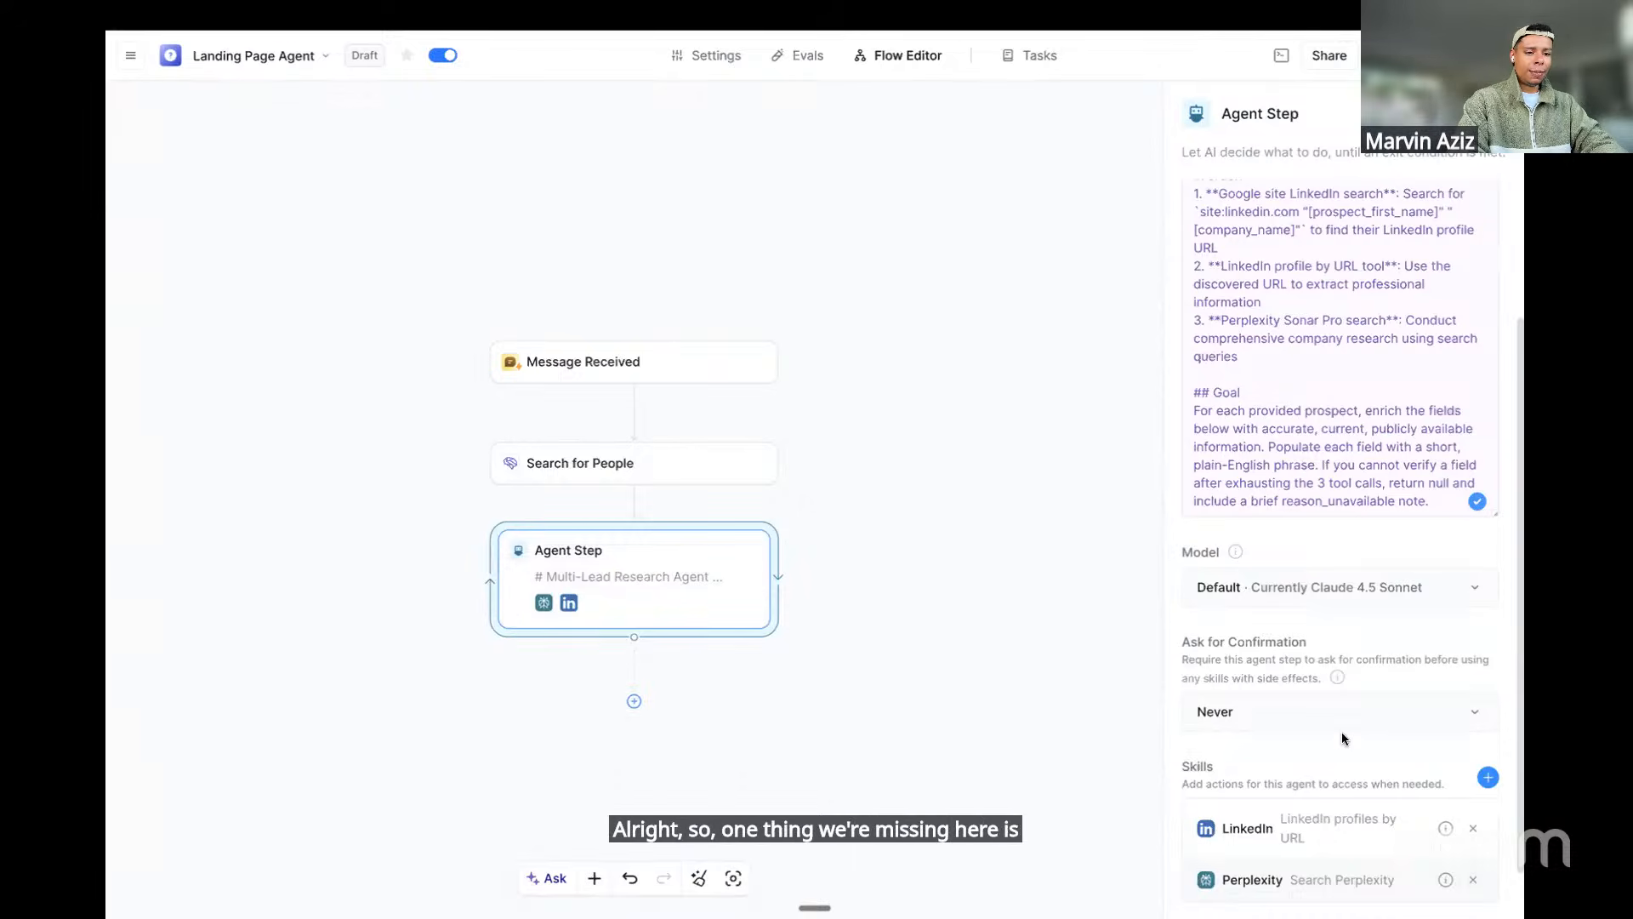
scroll(1320, 267, up, 1)
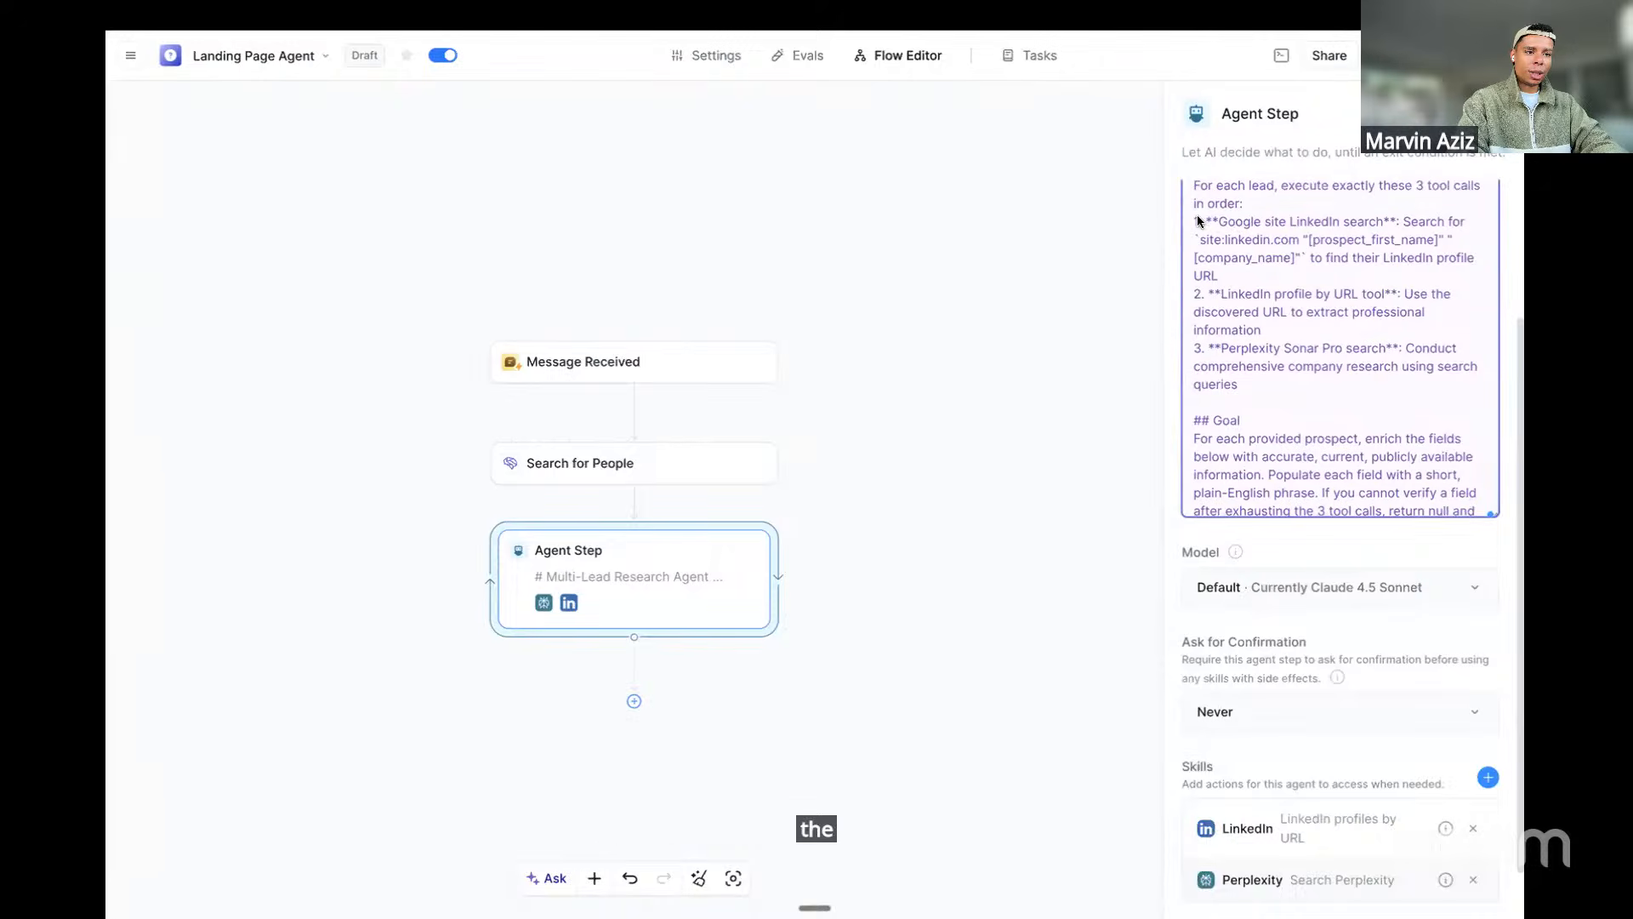
drag(1194, 223, 1352, 229)
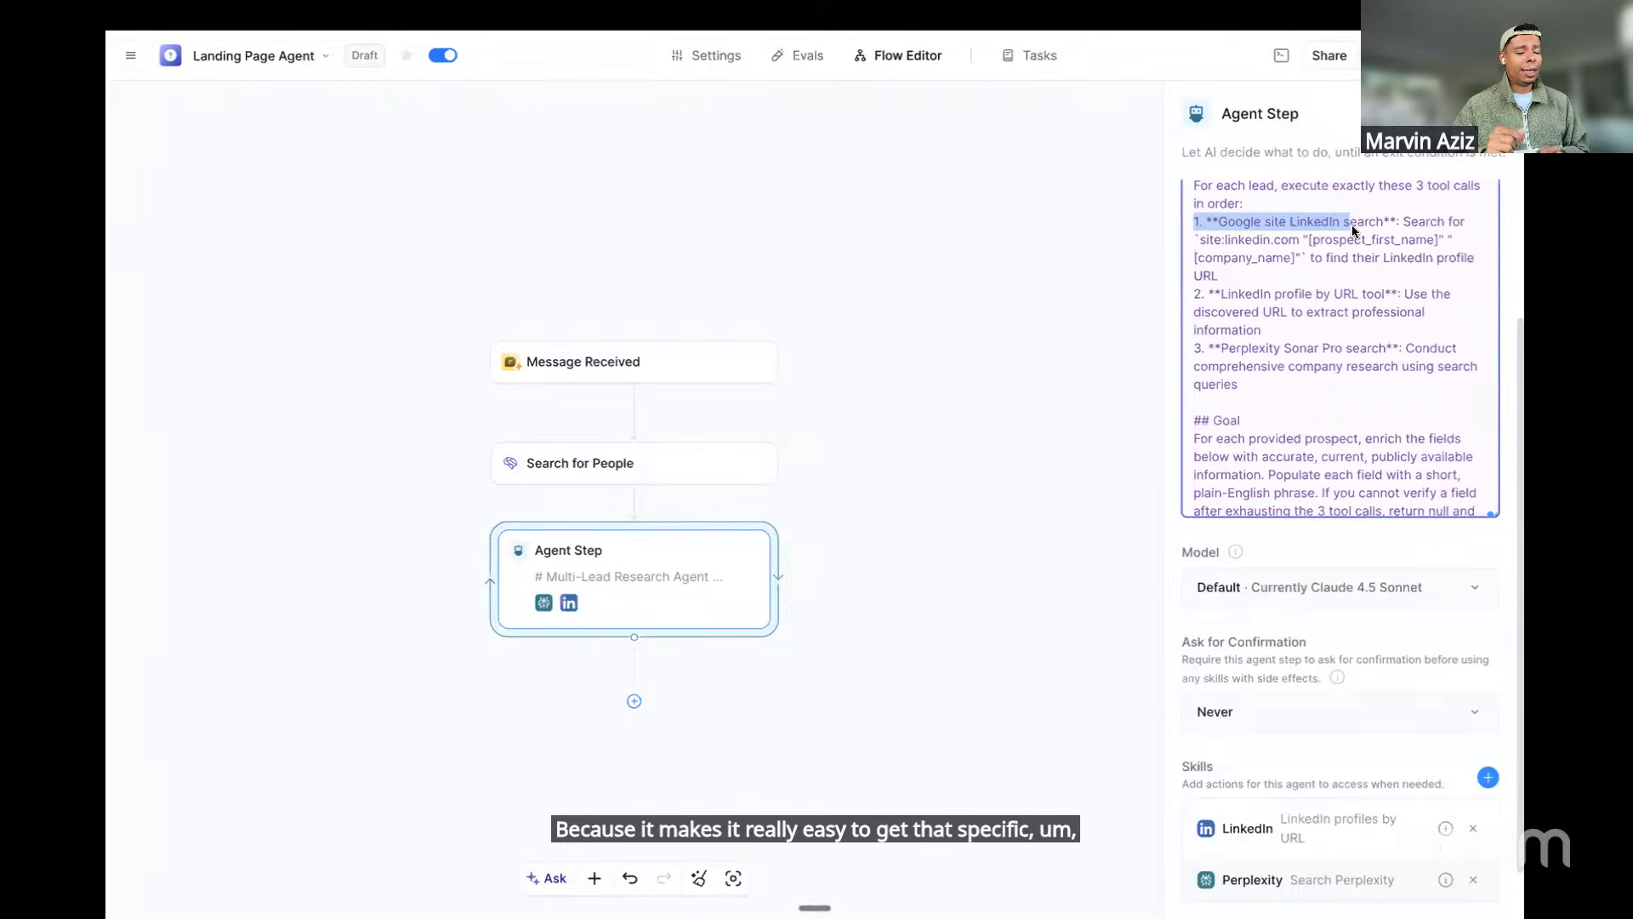
scroll(1272, 650, down, 1)
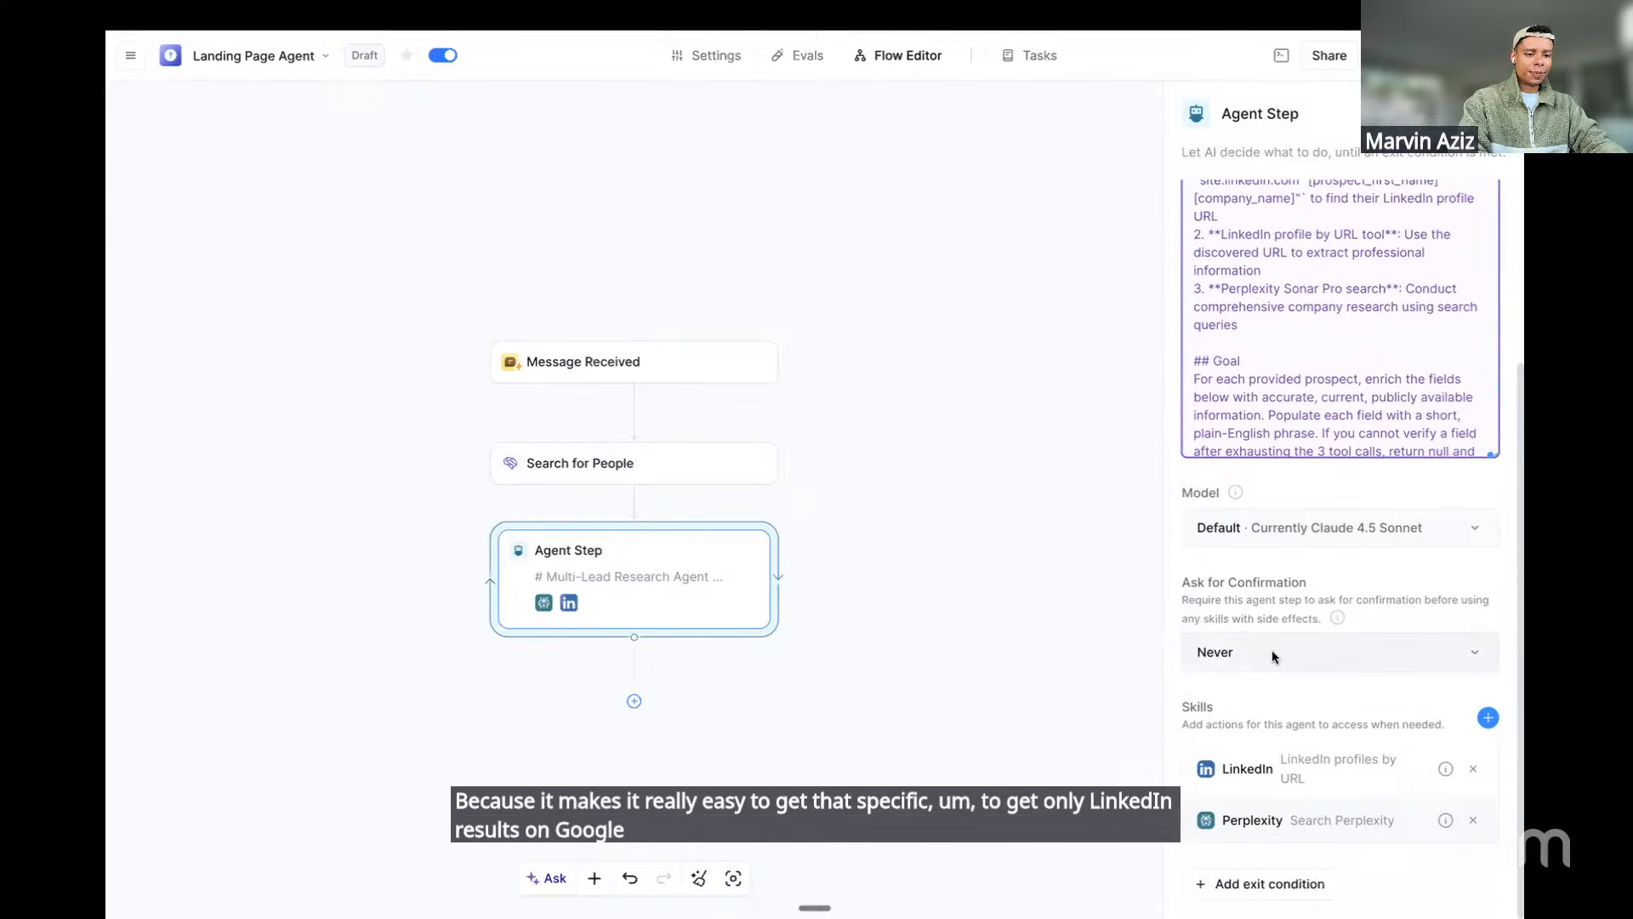
Add the Web browser 'Search the Internet' action as the agent step's third skill
click(1487, 719)
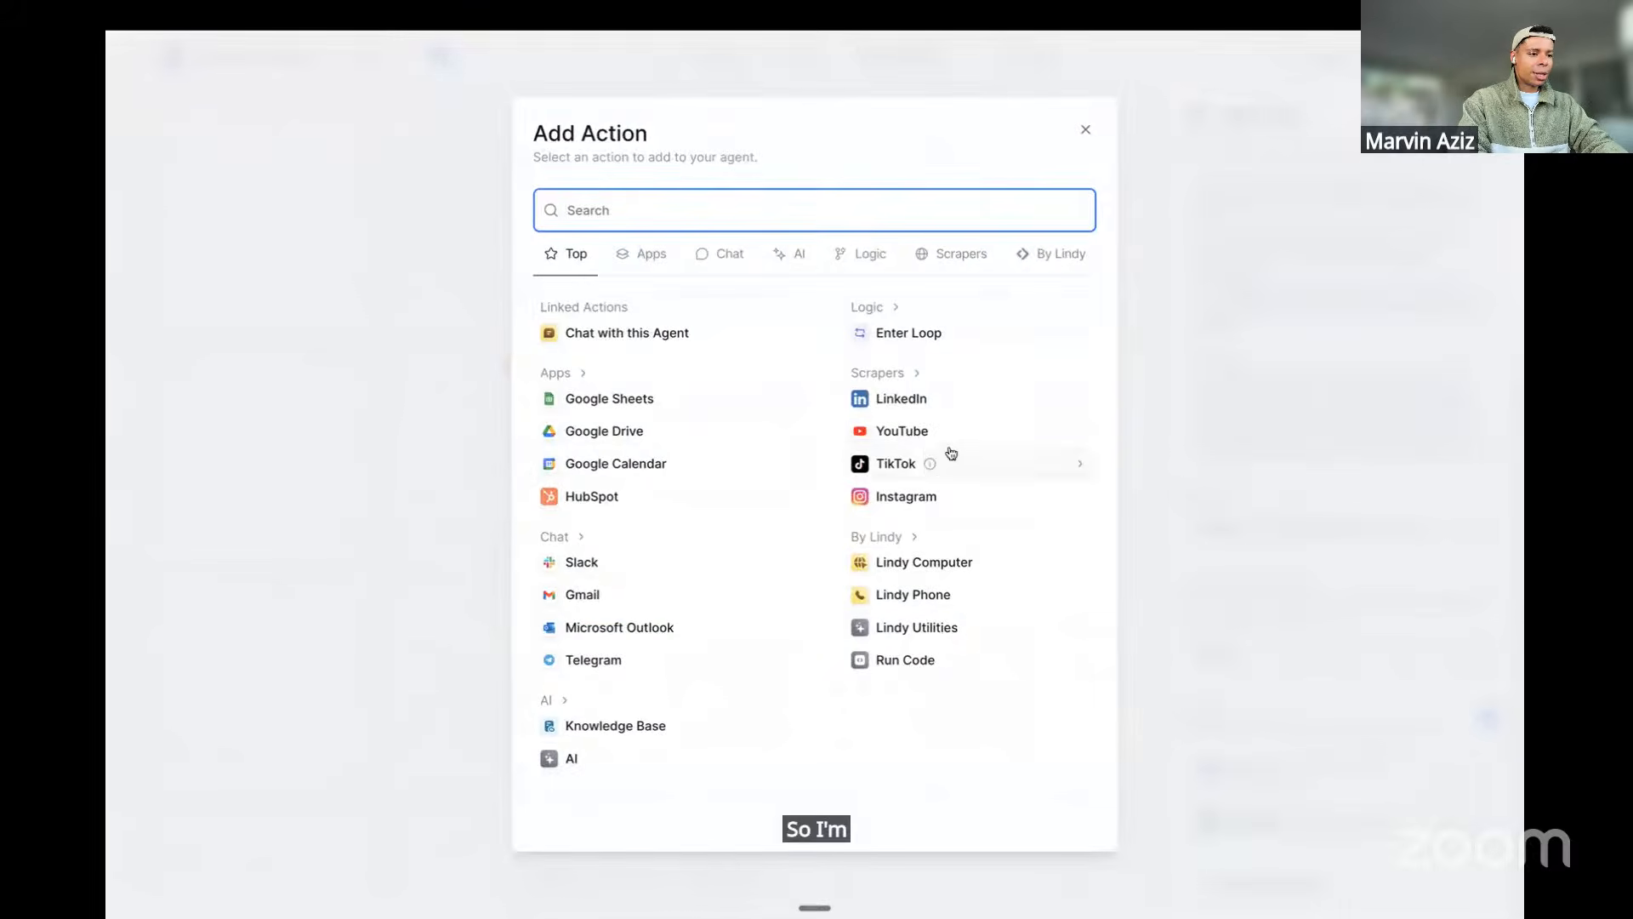
click(1067, 264)
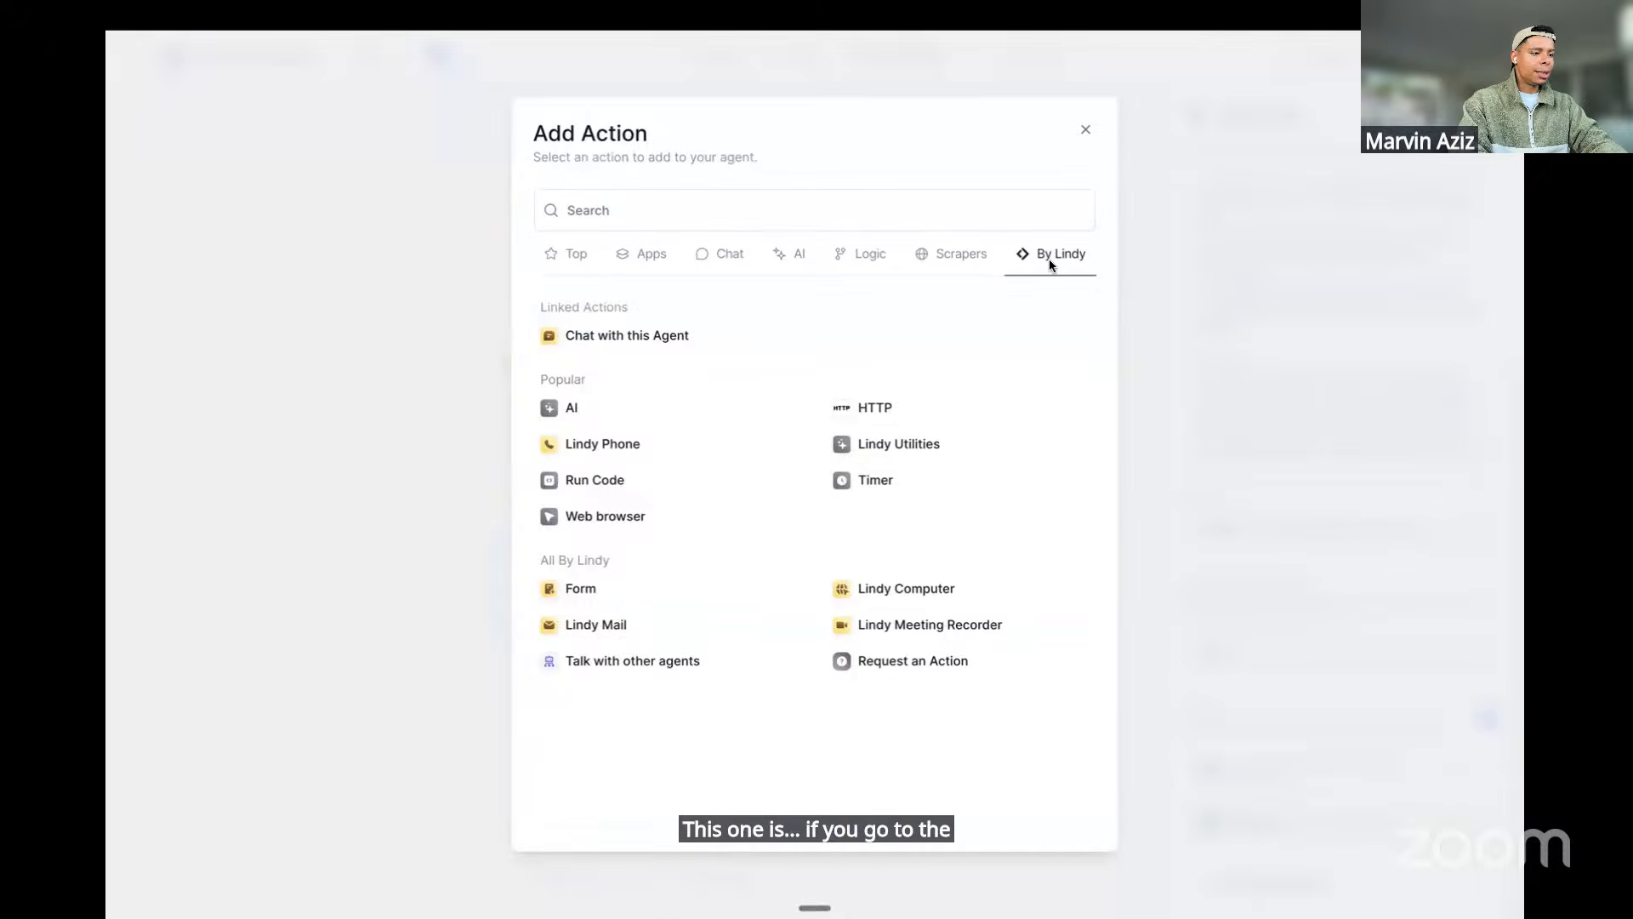
click(605, 521)
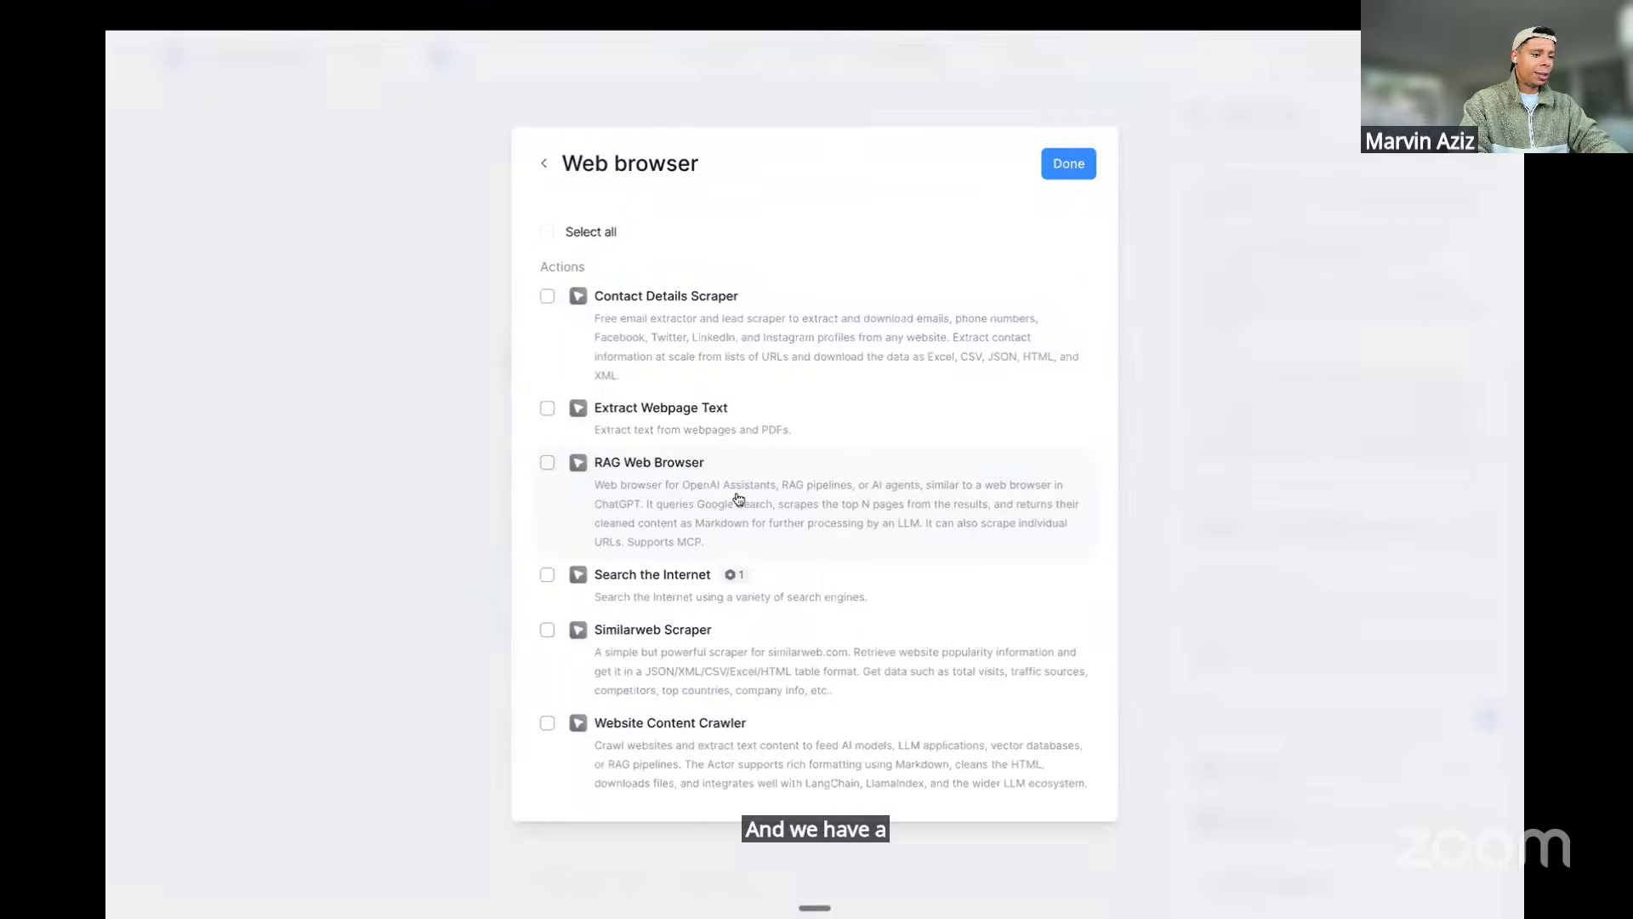
click(679, 595)
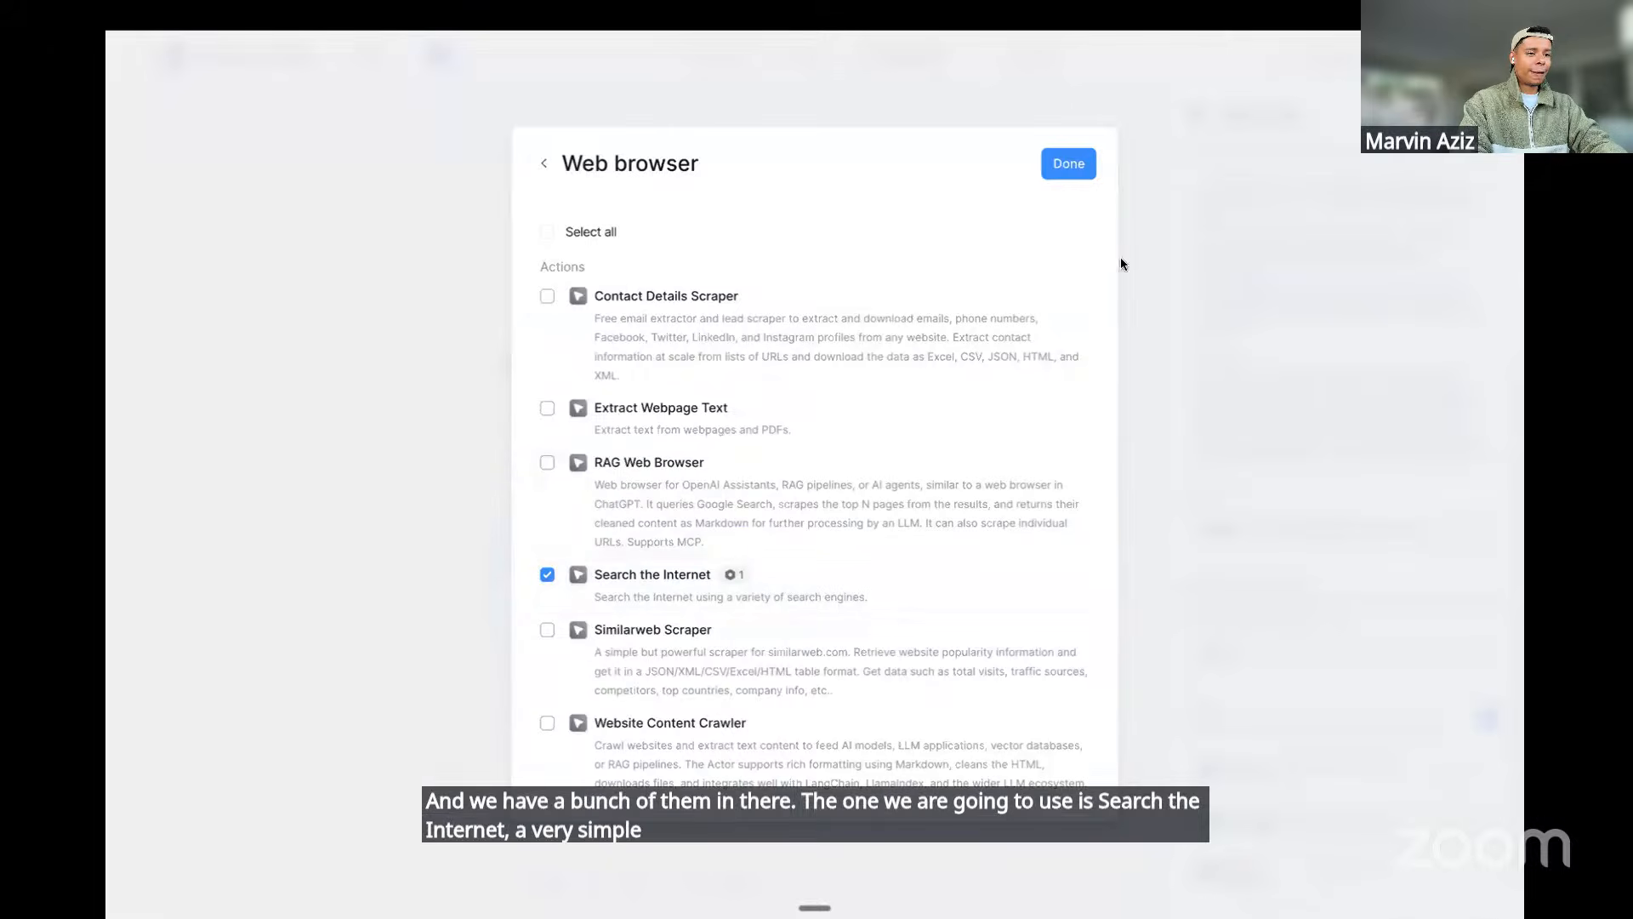
click(1082, 171)
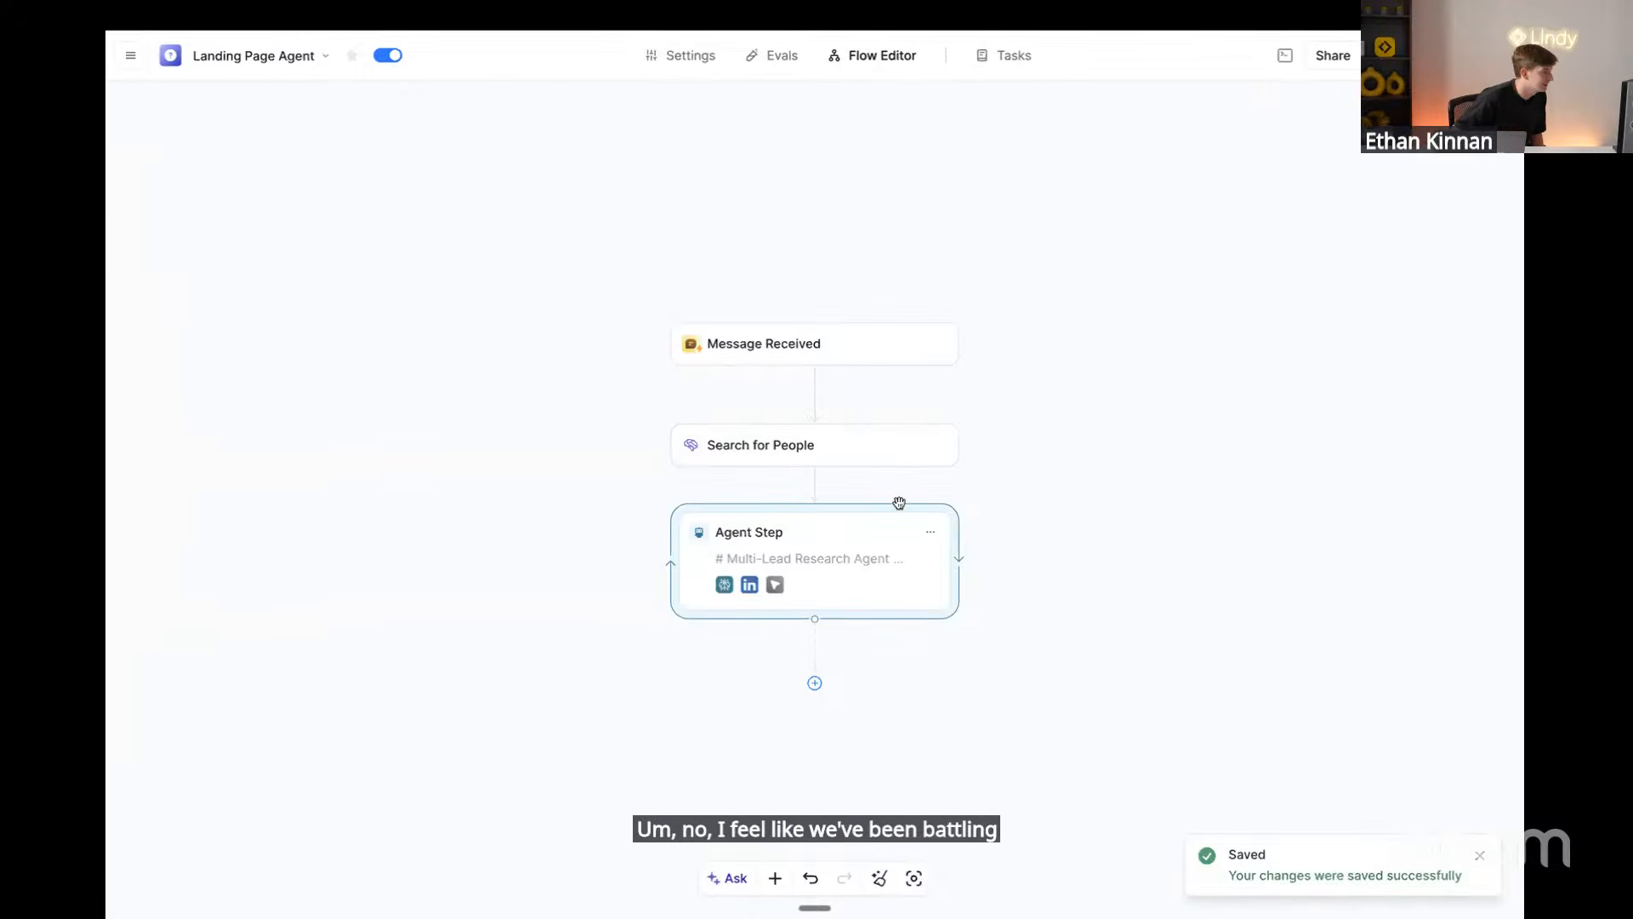
mouse_move(1001, 8)
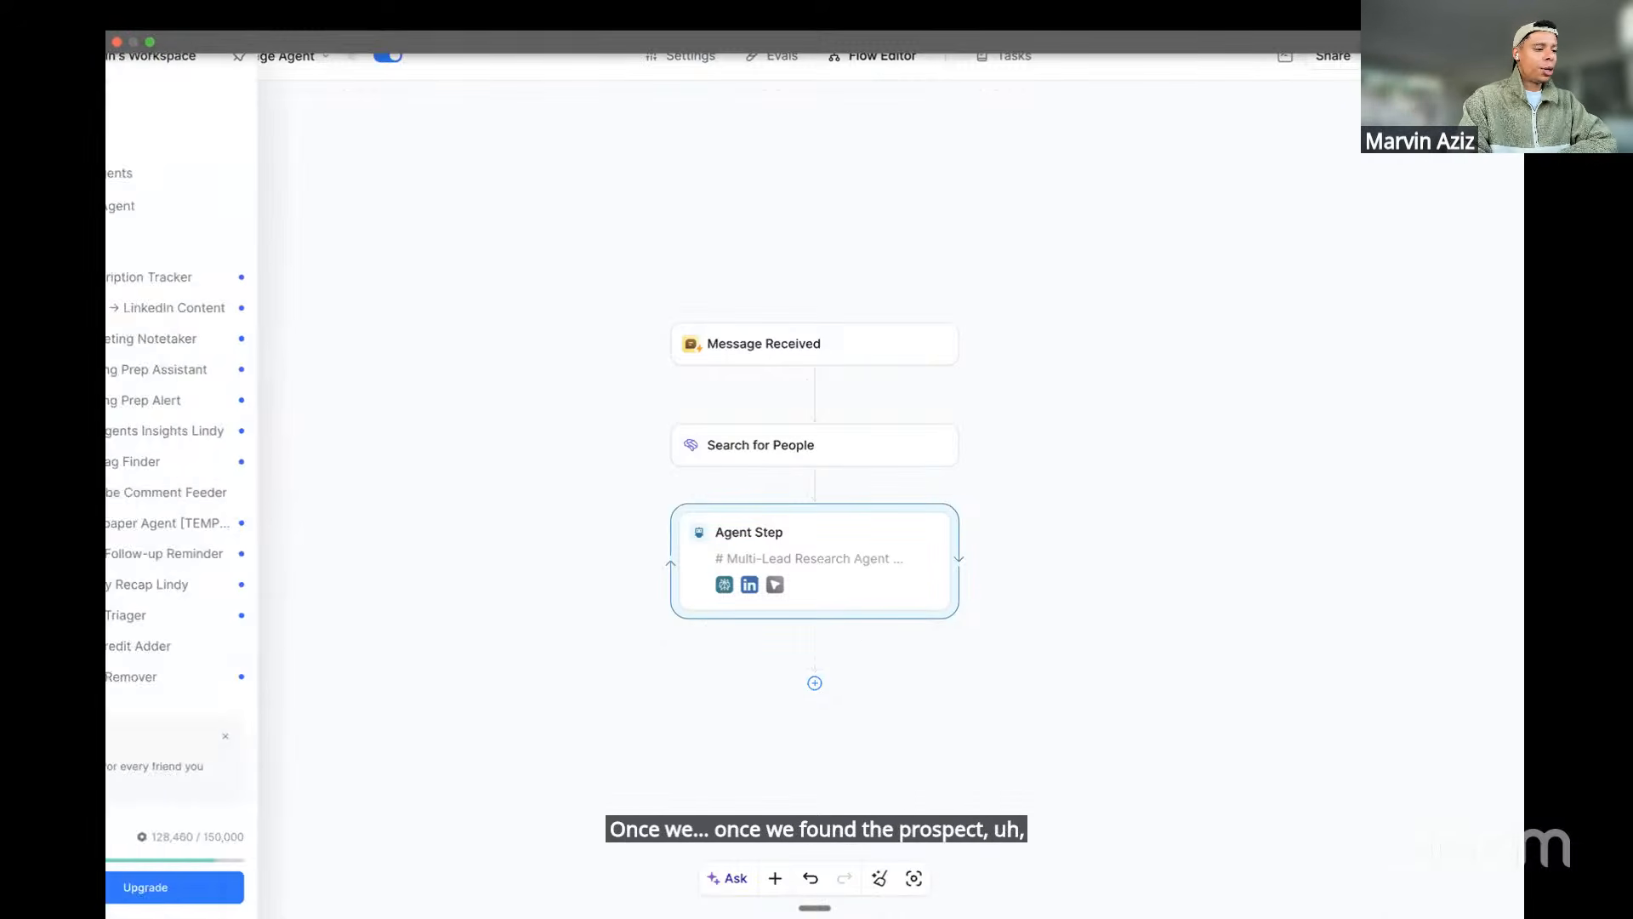
Open the Outreach log spreadsheet, then select the Link to Spreadsheet text in Notion
mouse_move(112, 476)
click(184, 453)
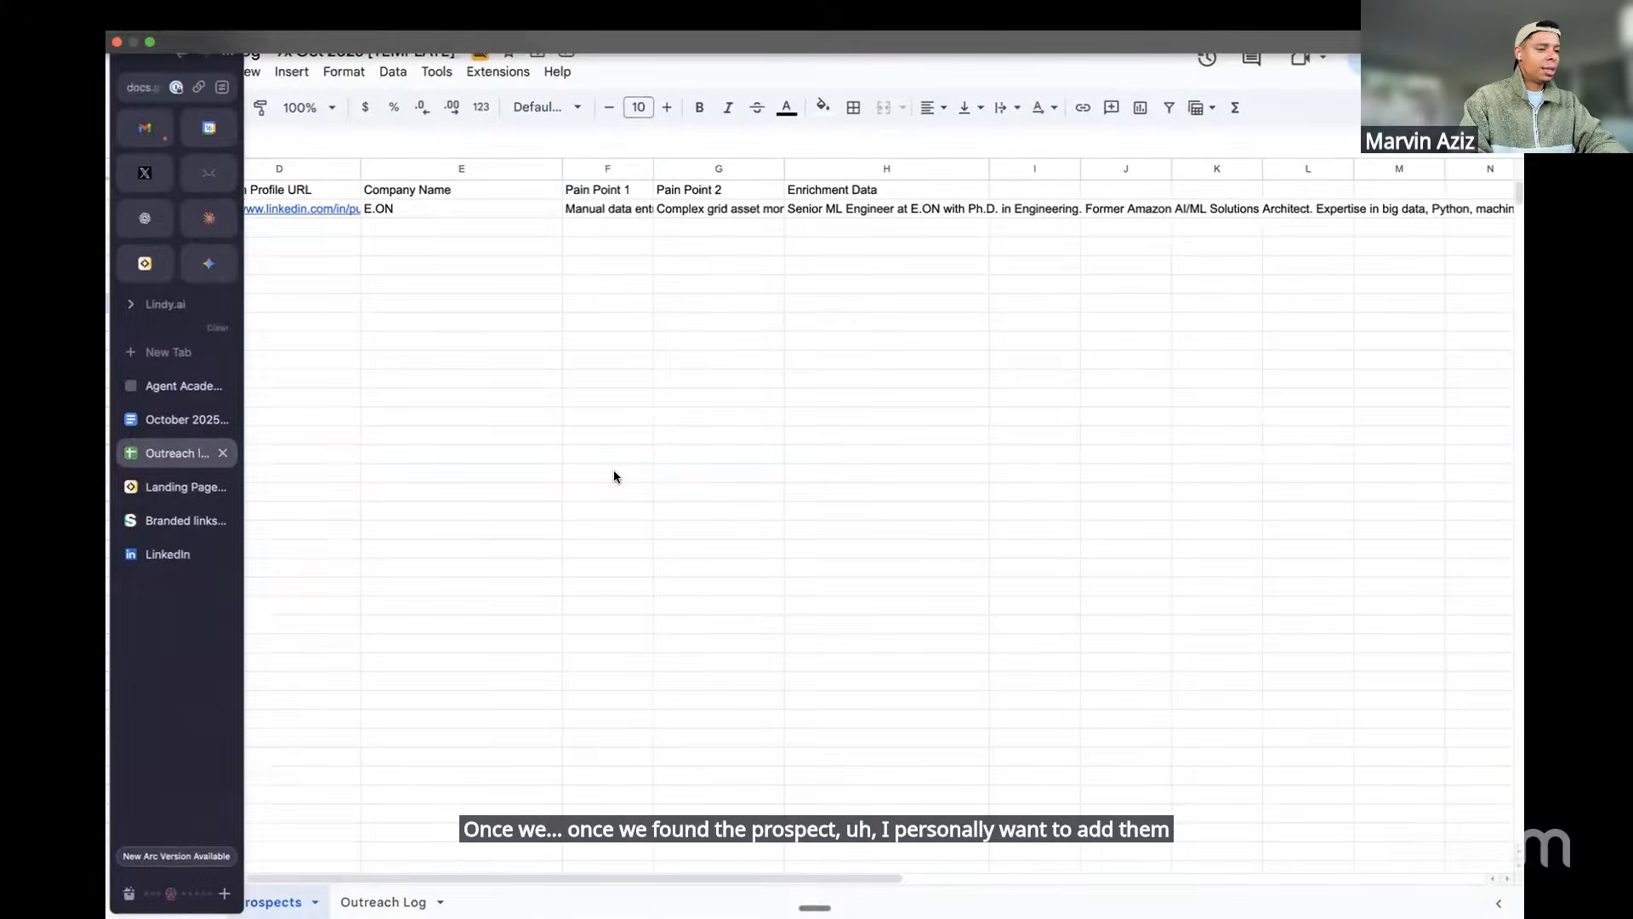
click(571, 470)
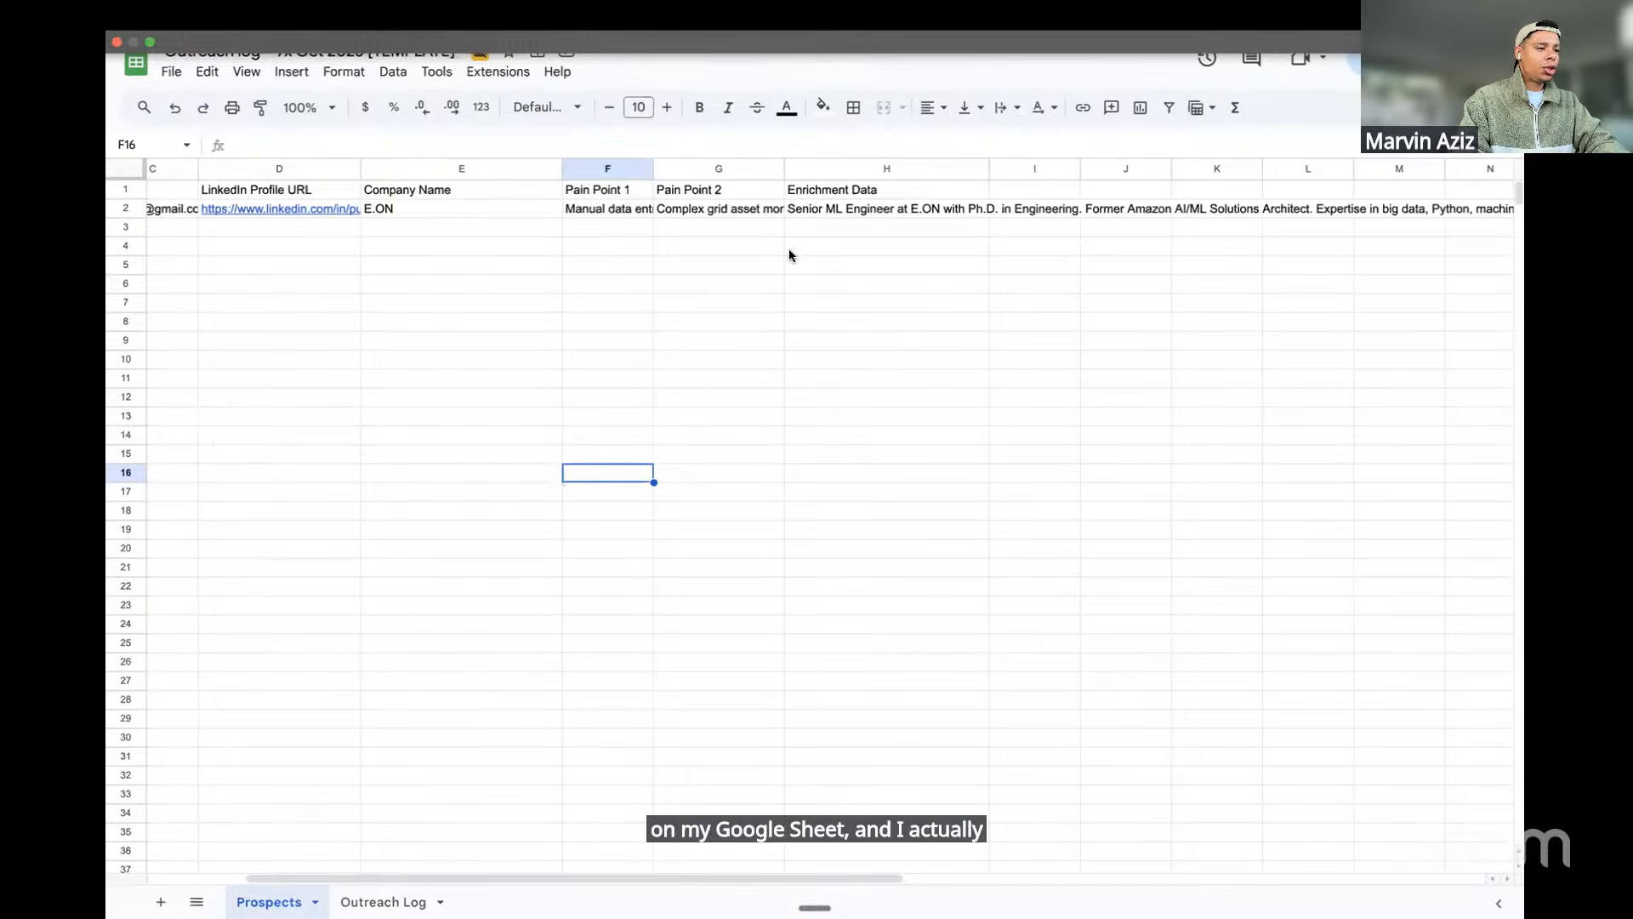
key(ctrl+Right)
key(ctrl+Left)
key(ctrl+Left)
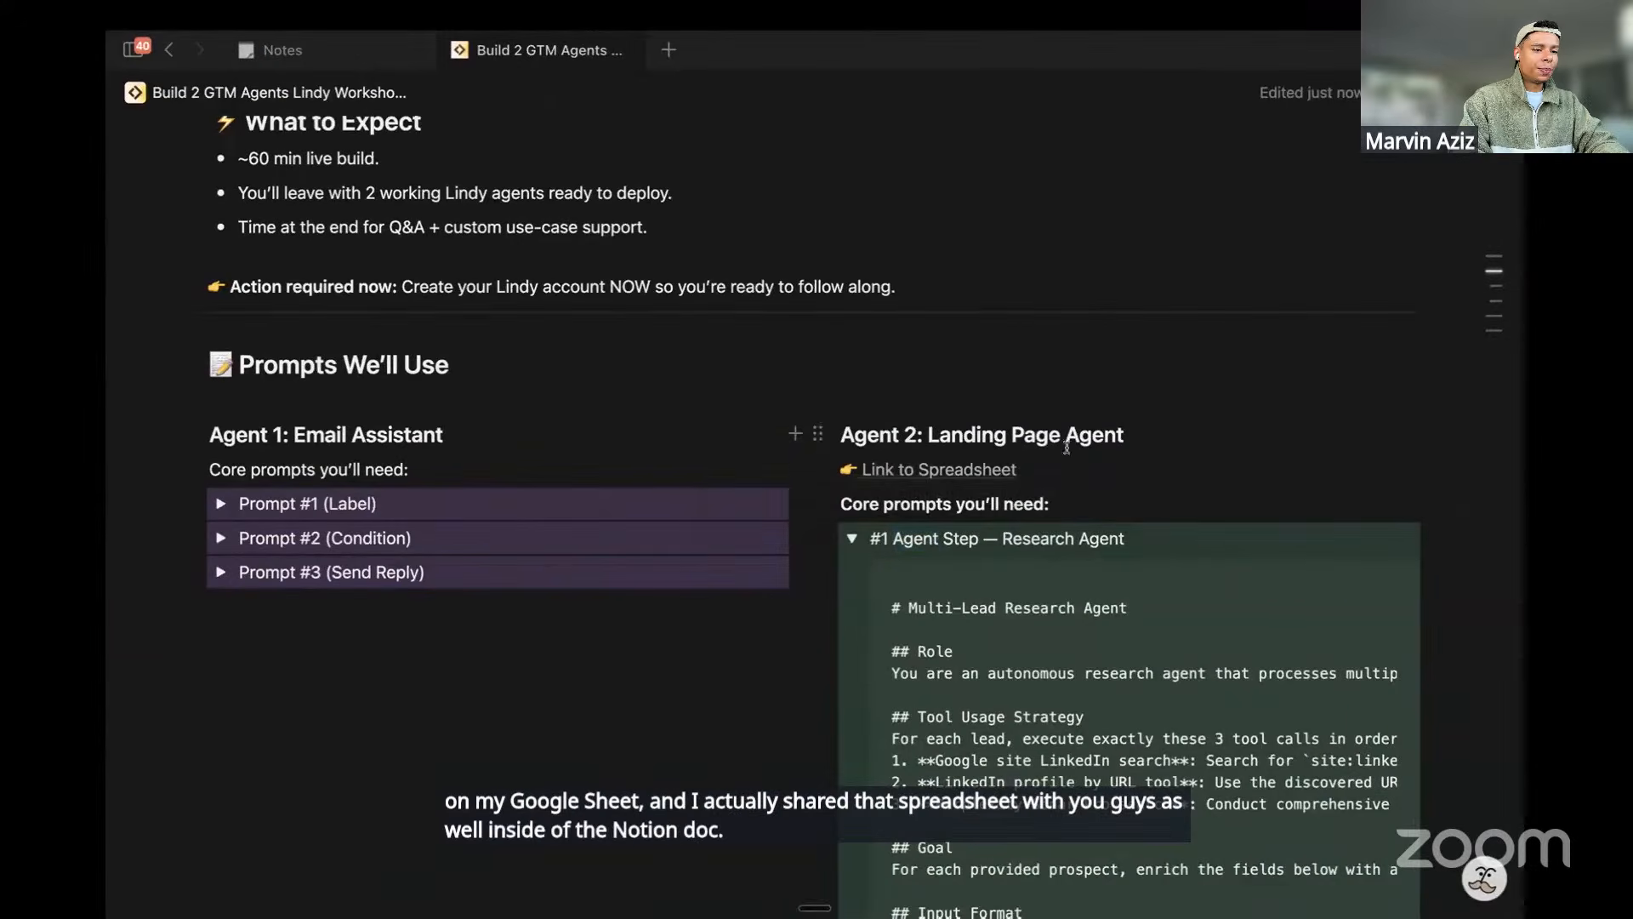
mouse_move(934, 471)
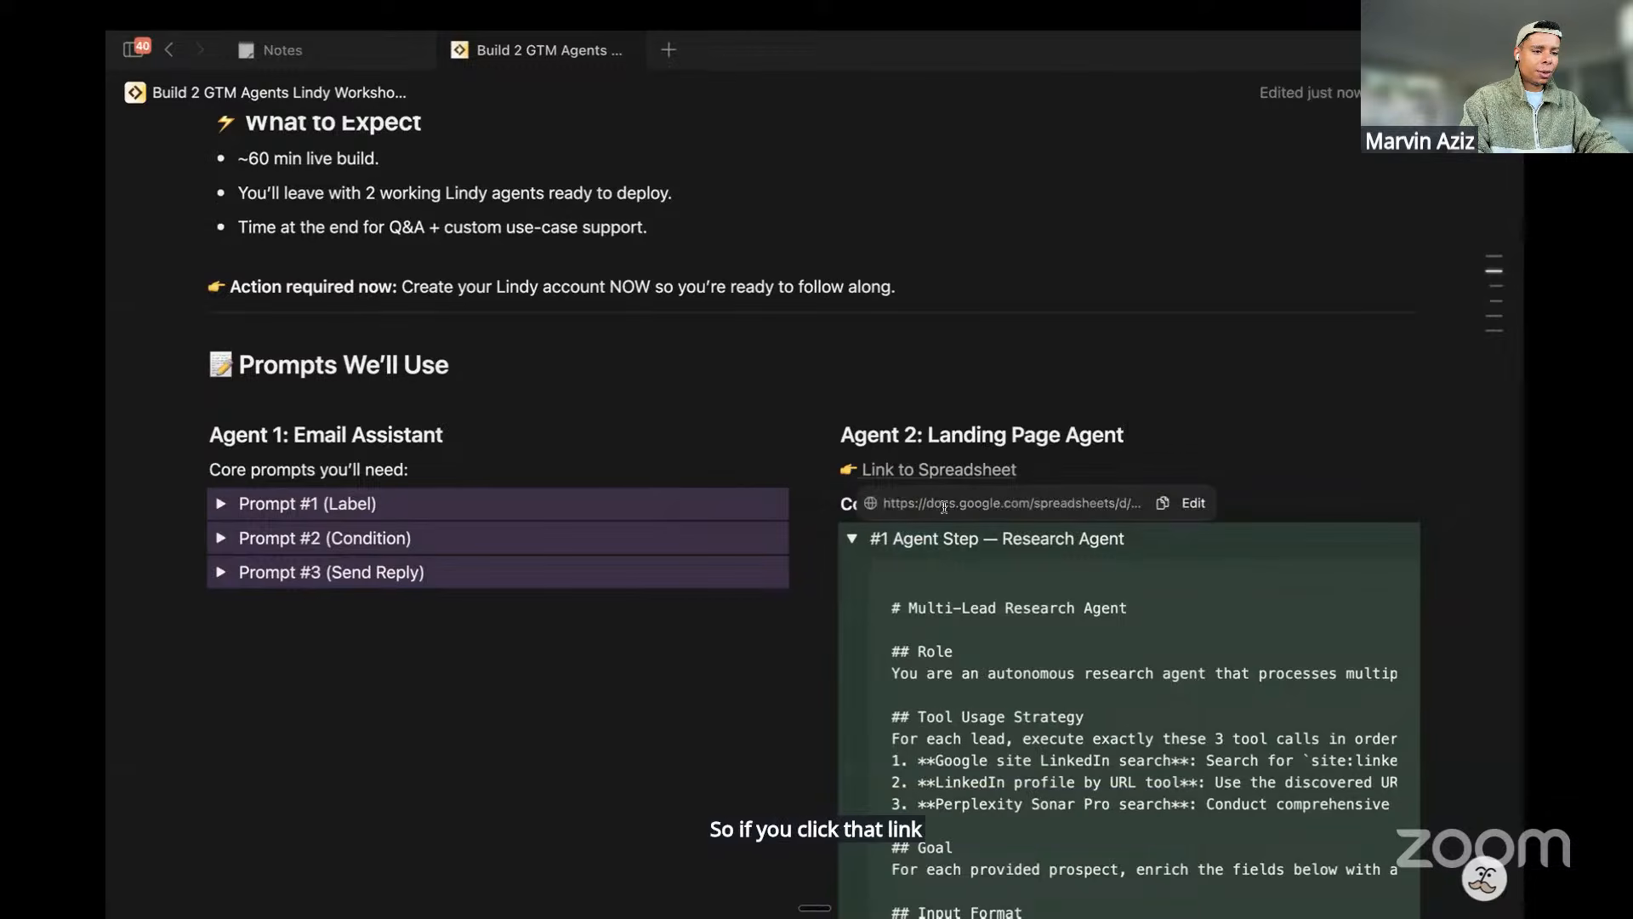
drag(1017, 470, 866, 473)
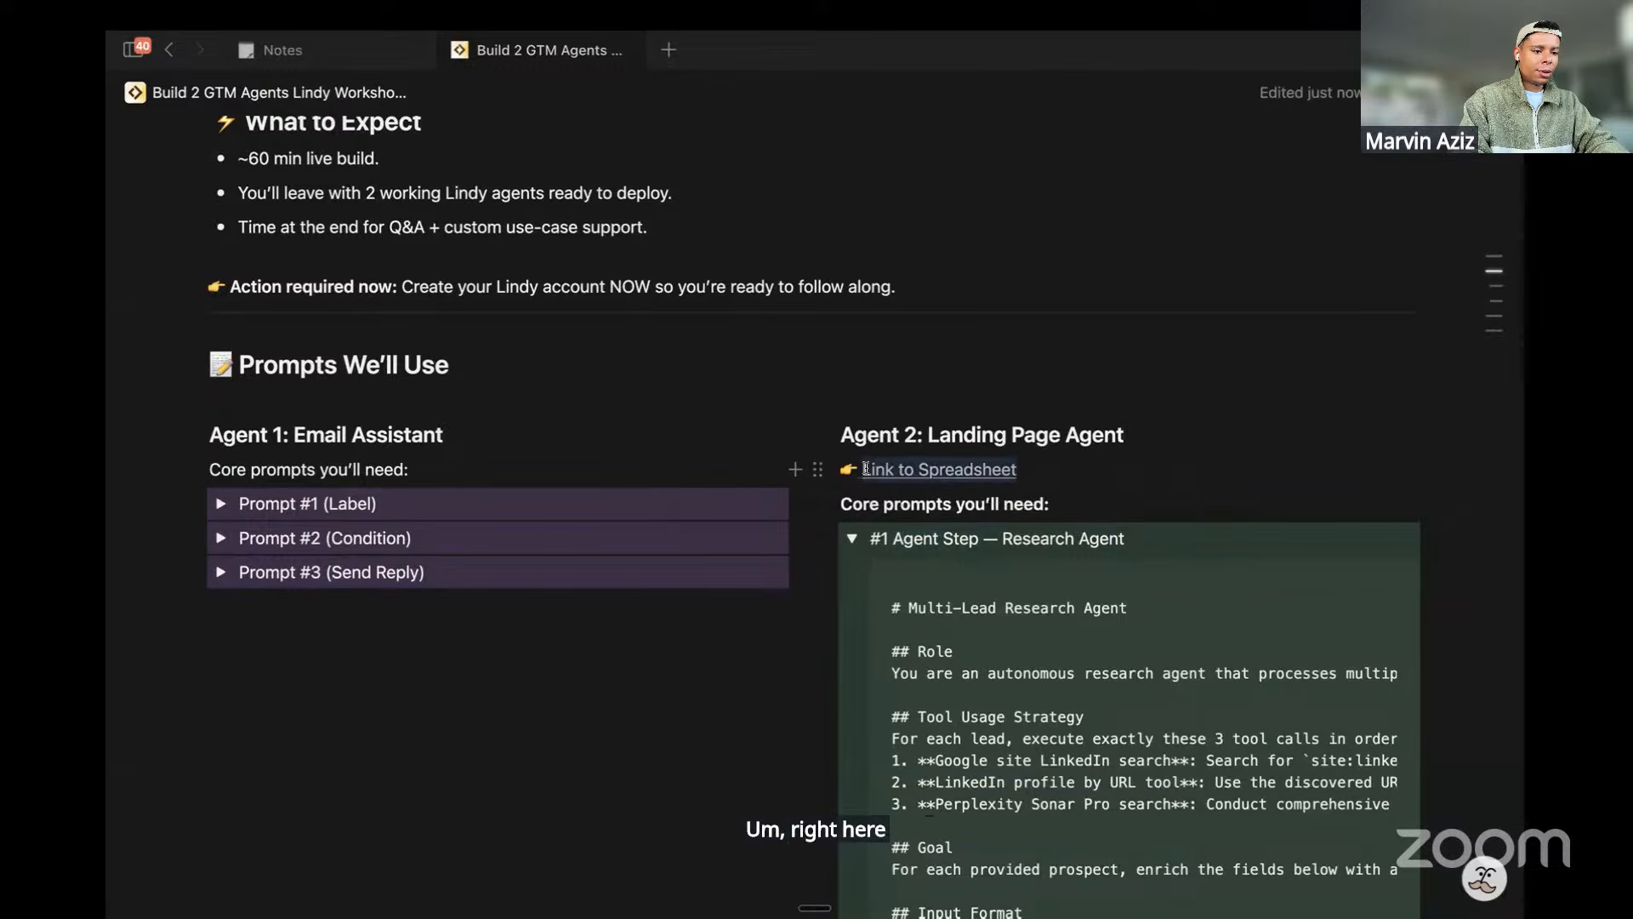
Copy the Outreach log spreadsheet's shareable link from its Share settings
key(ctrl+Right)
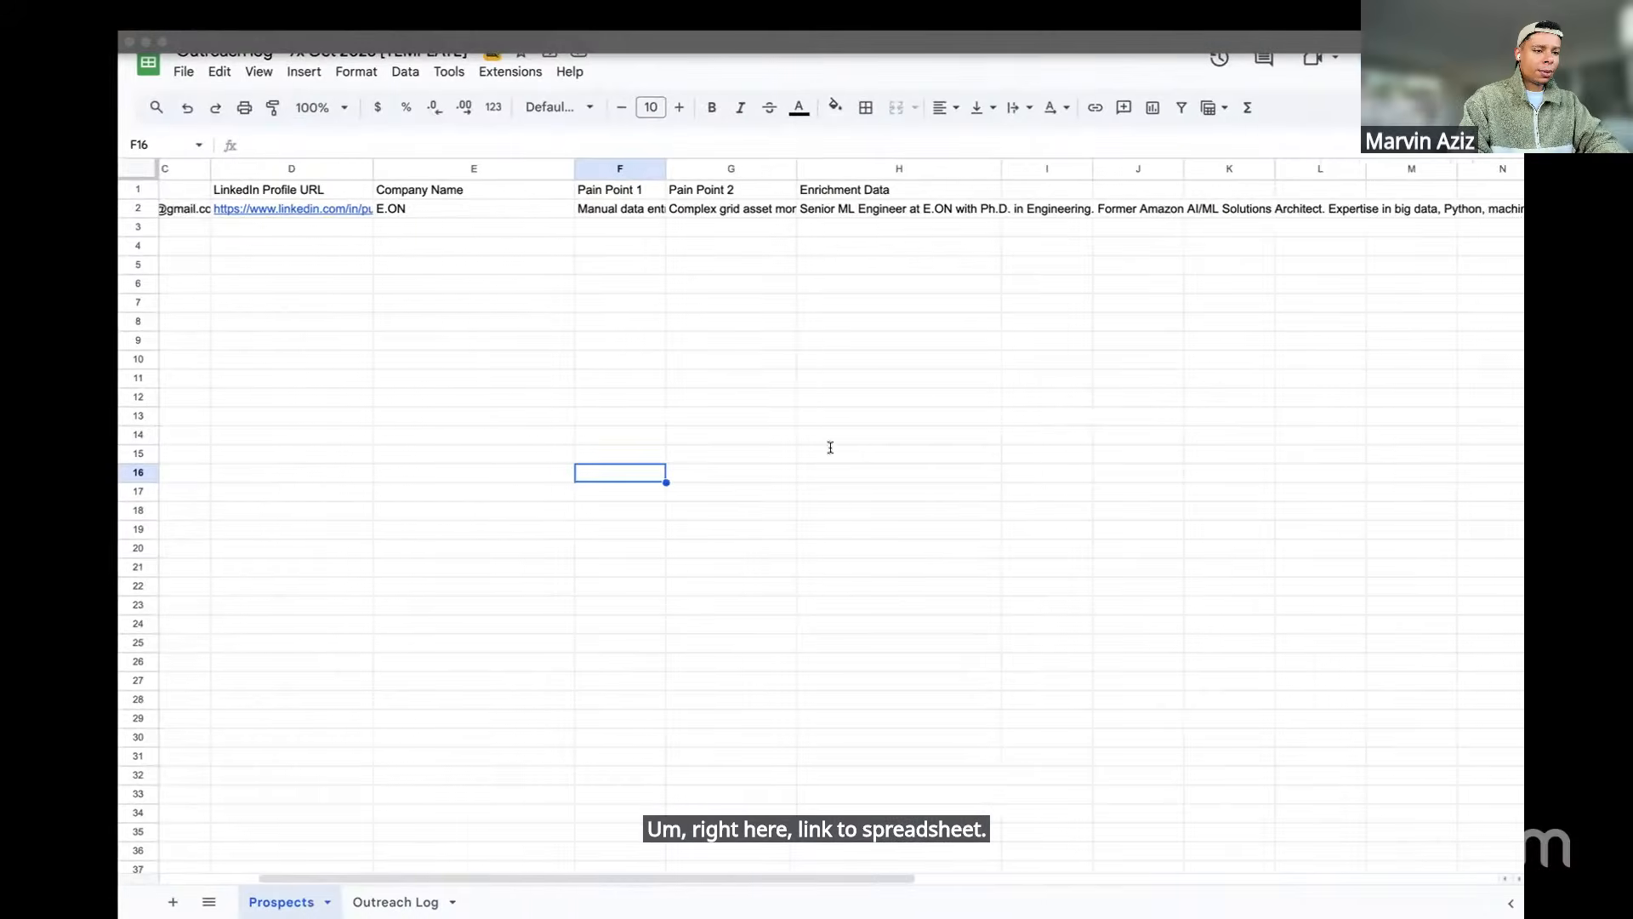
click(985, 266)
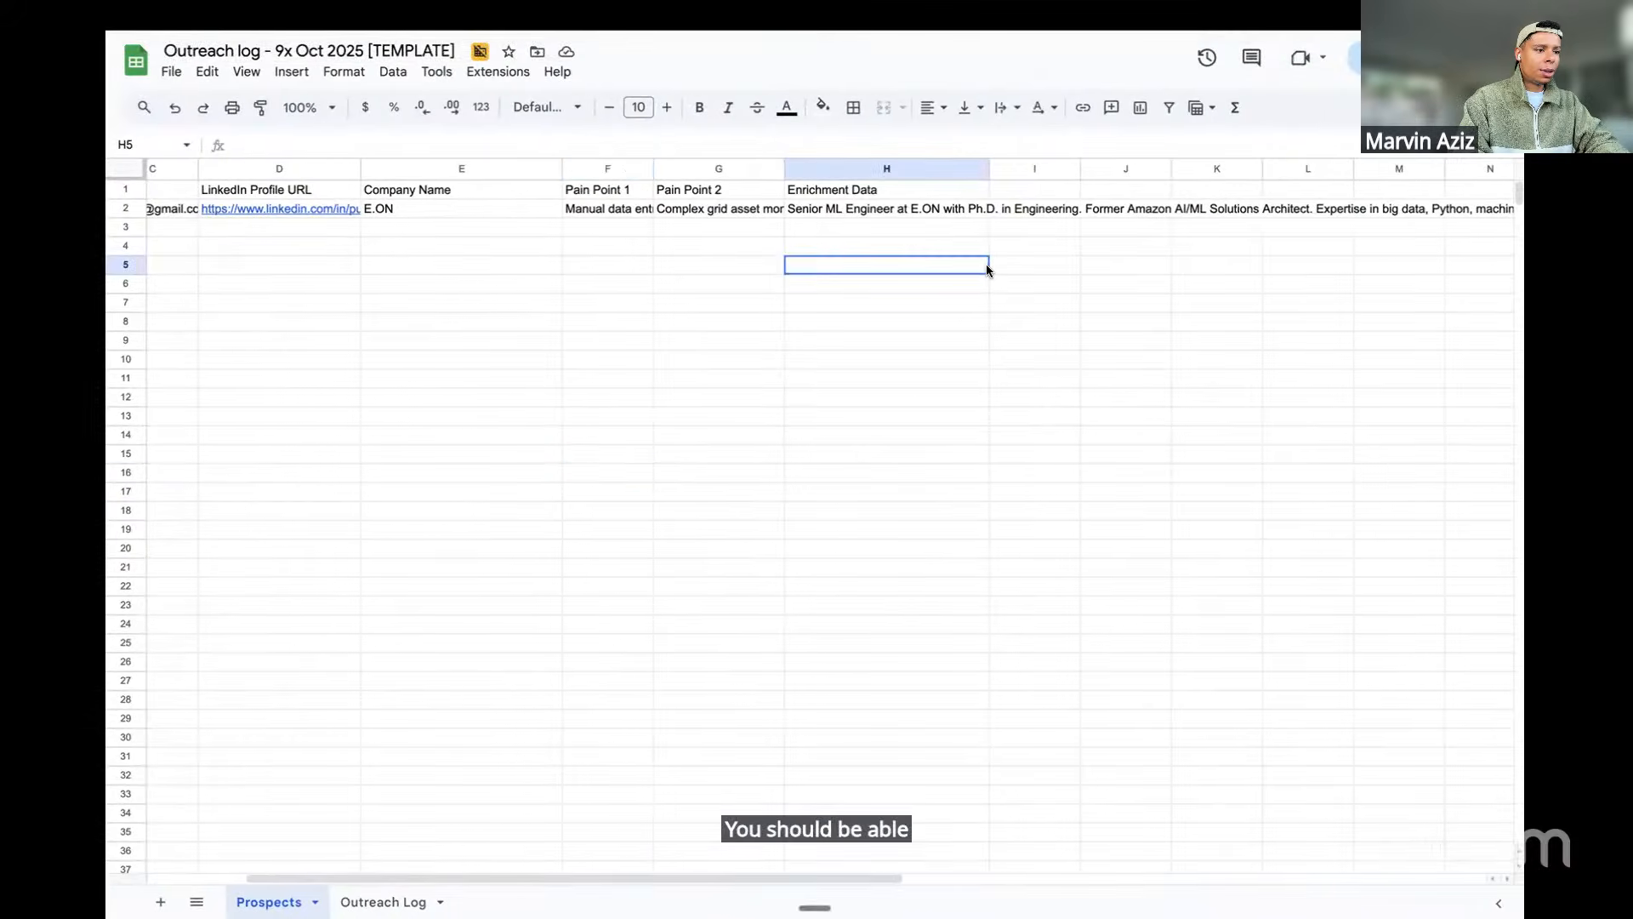
click(1354, 57)
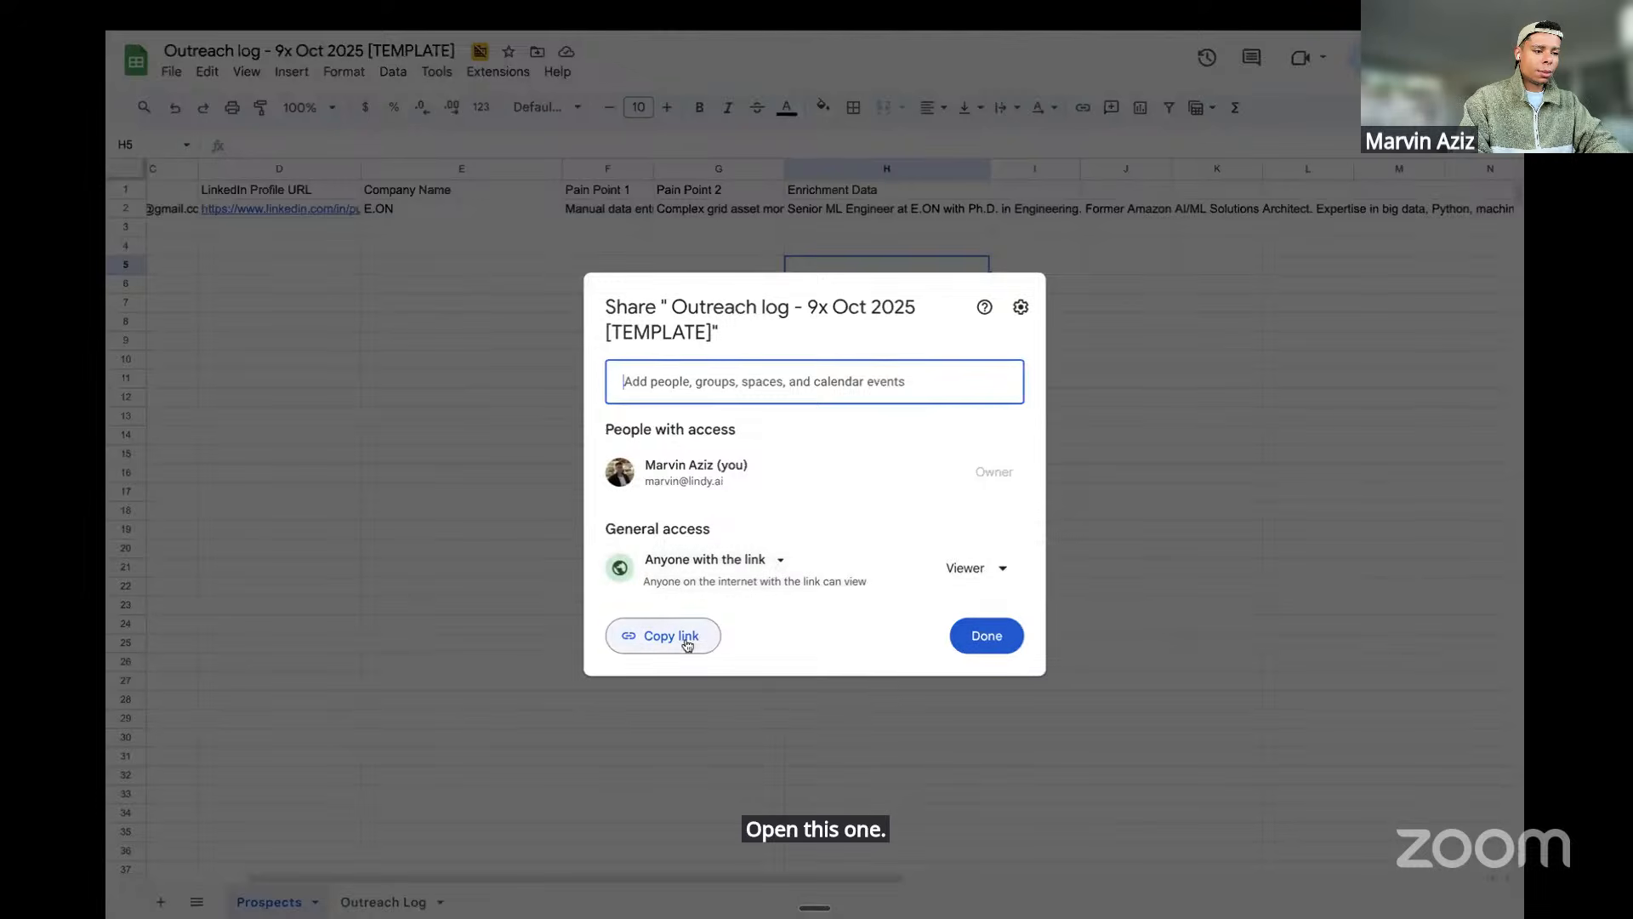
click(693, 644)
key(ctrl+Left)
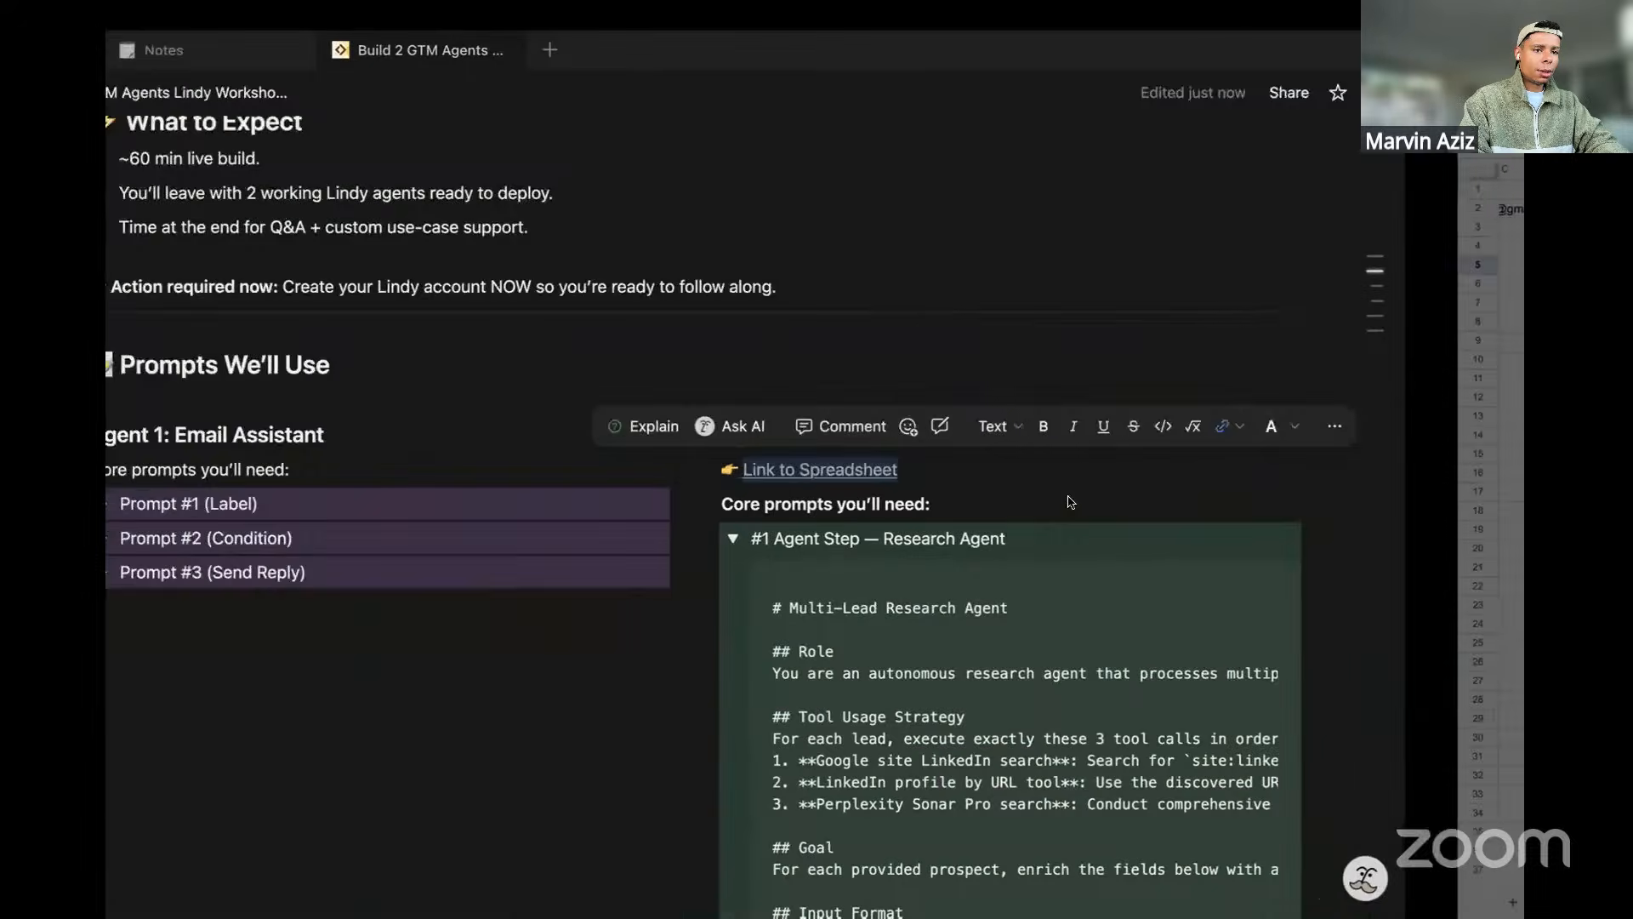
Set the Notion Link to Spreadsheet link's address to the copied Outreach log URL
click(1041, 469)
key(super+a)
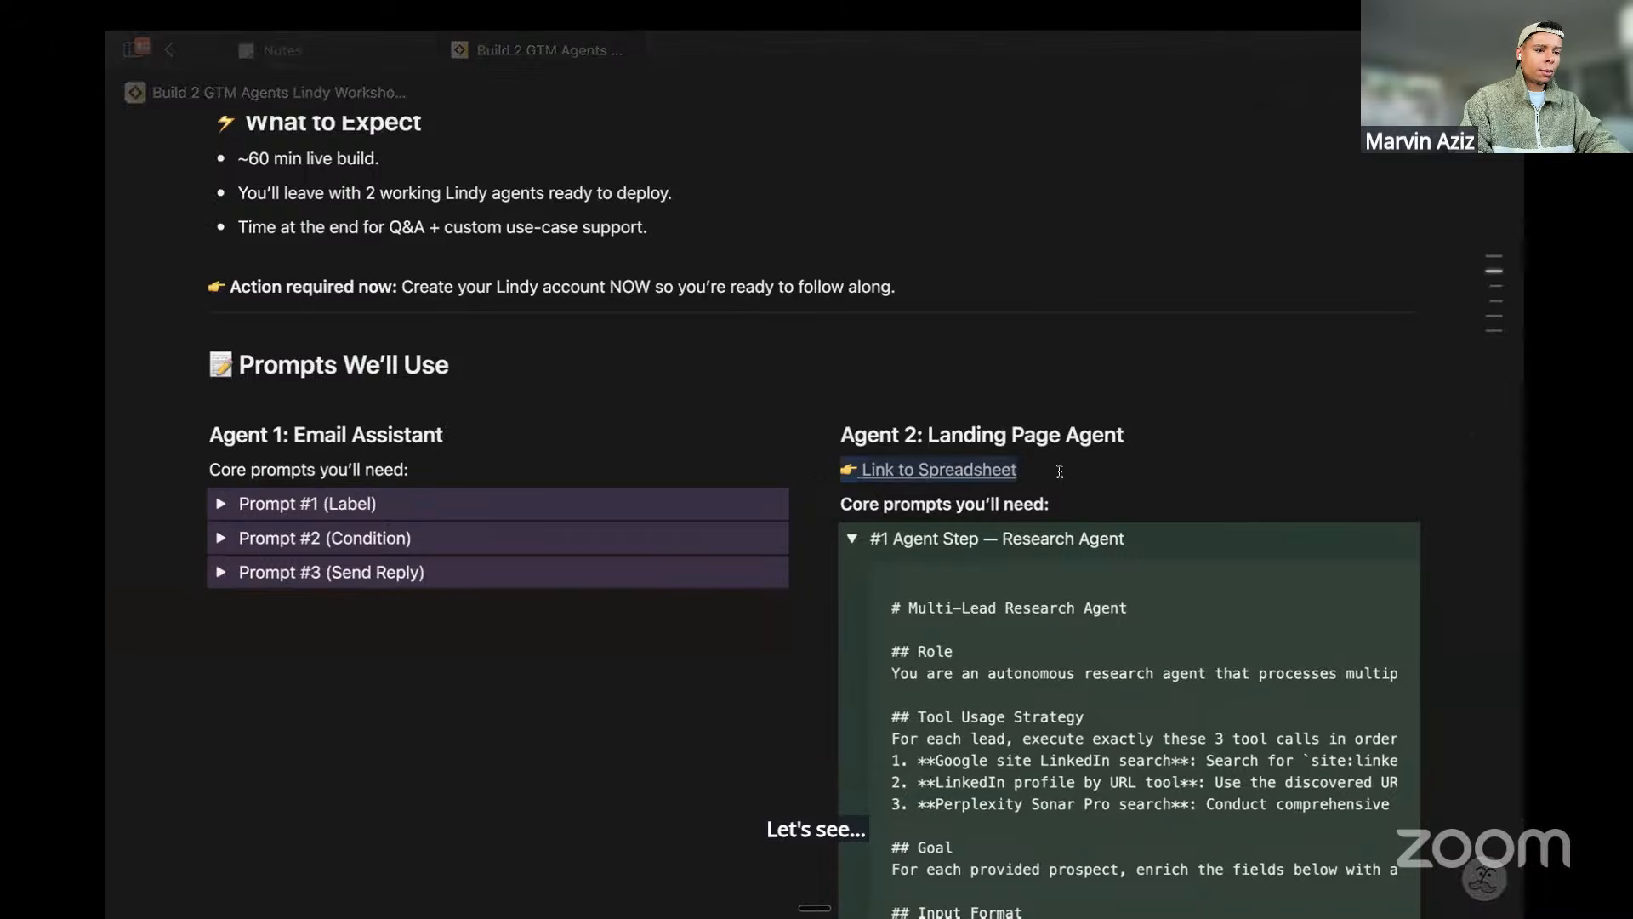
key(super+k)
key(super+v)
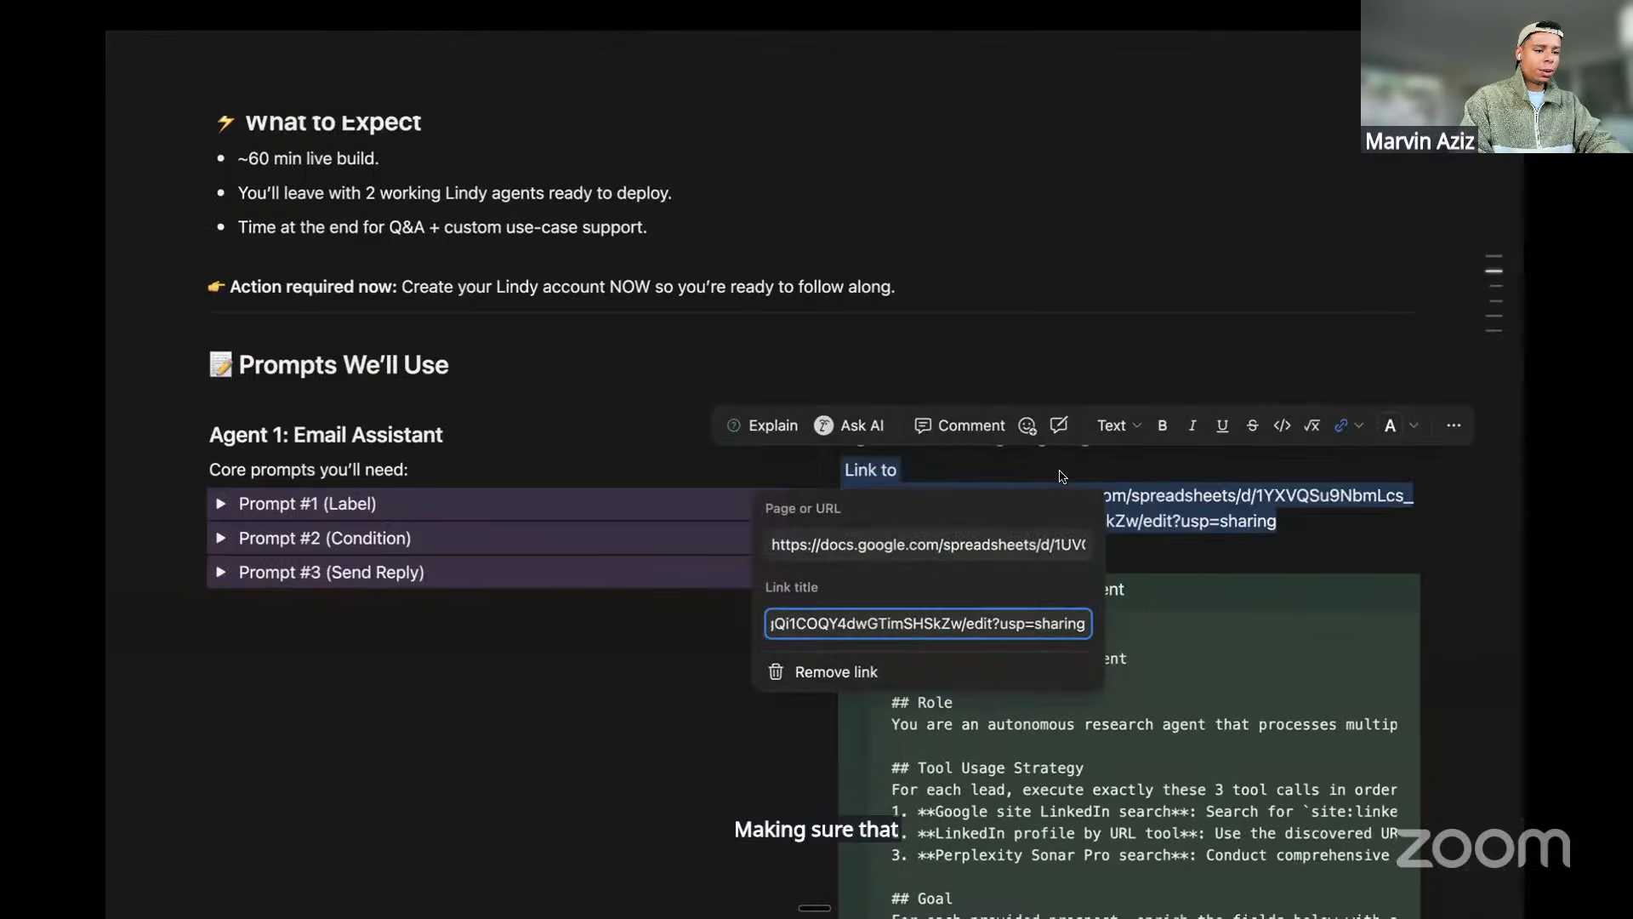
click(961, 543)
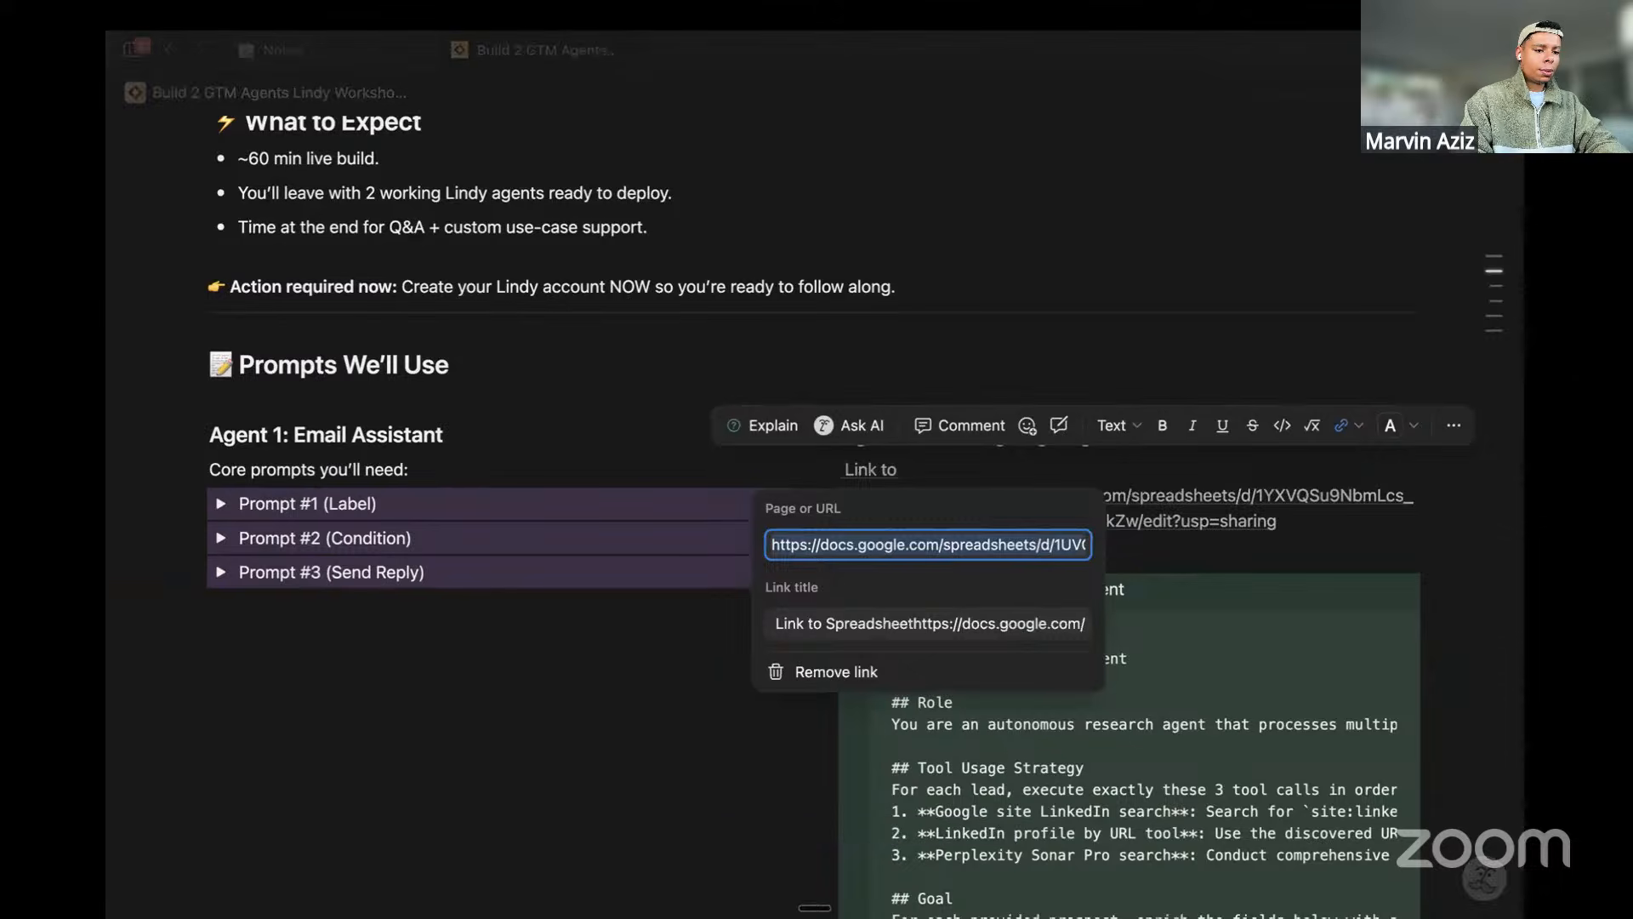
key(super+v)
key(Return)
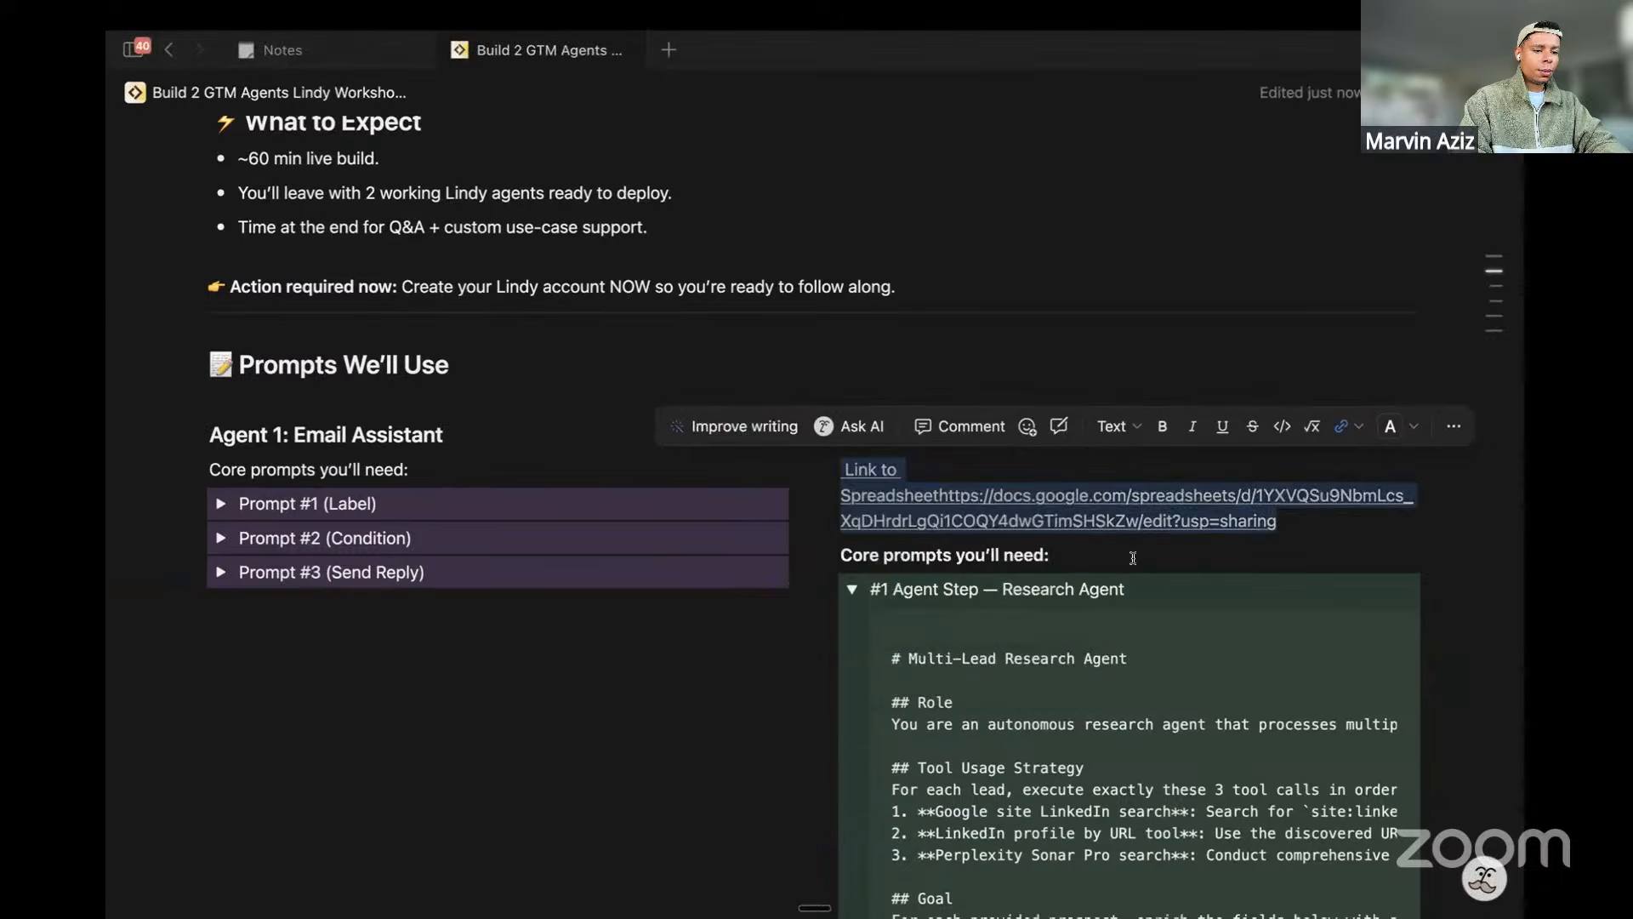
Close the Sheets Share dialog and go back to the Landing Page Agent flow
key(ctrl+Right)
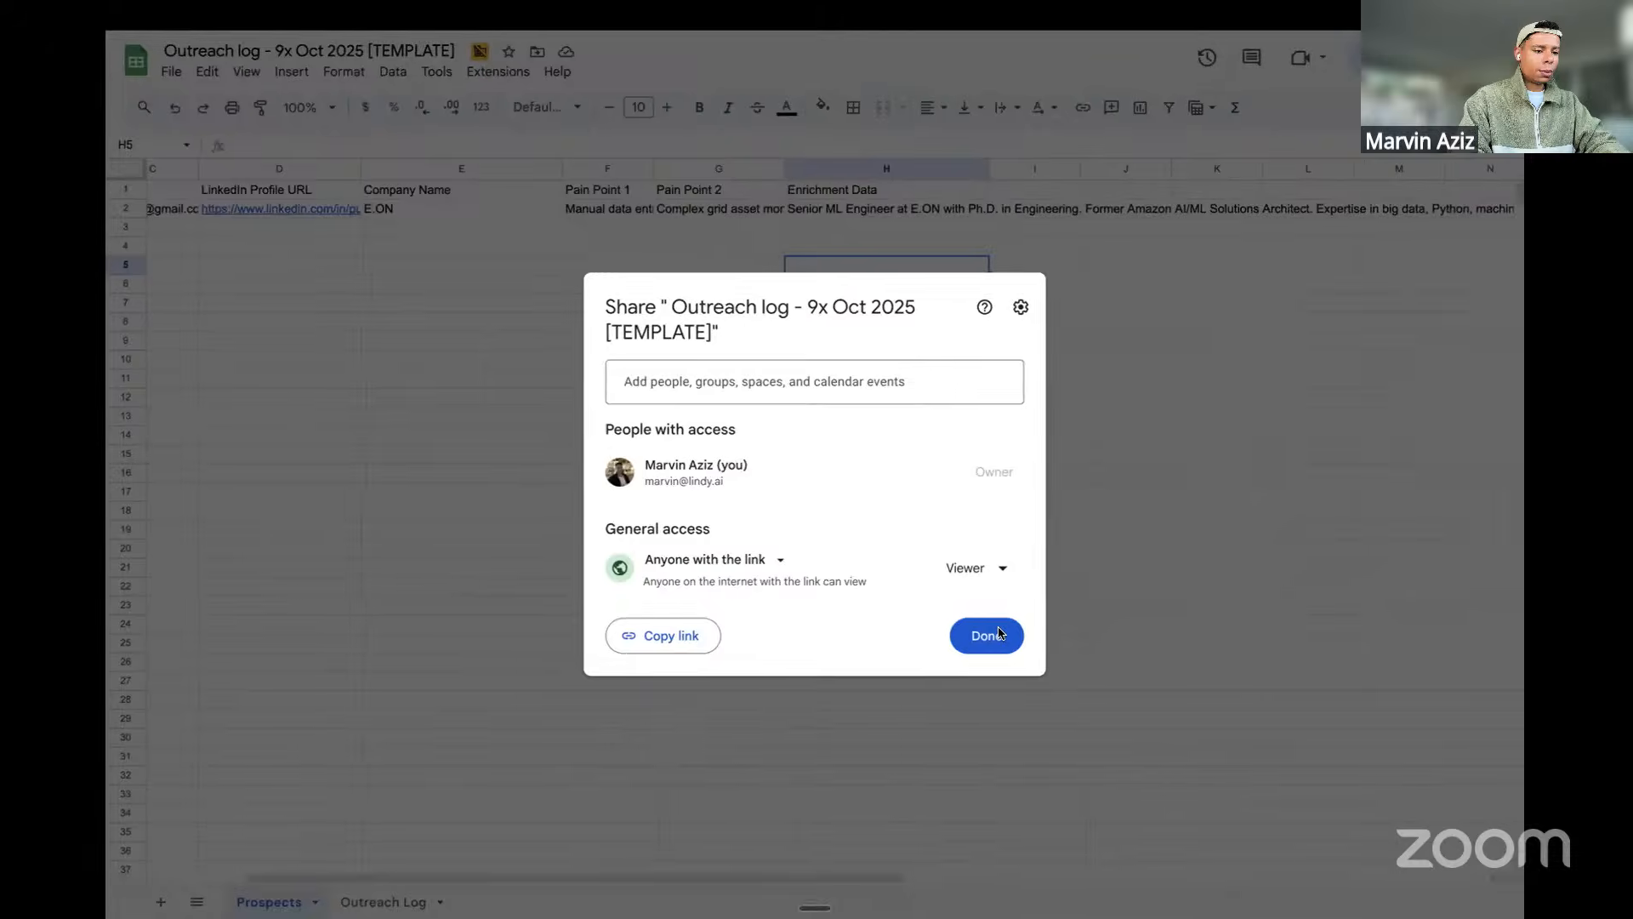
click(977, 636)
mouse_move(128, 501)
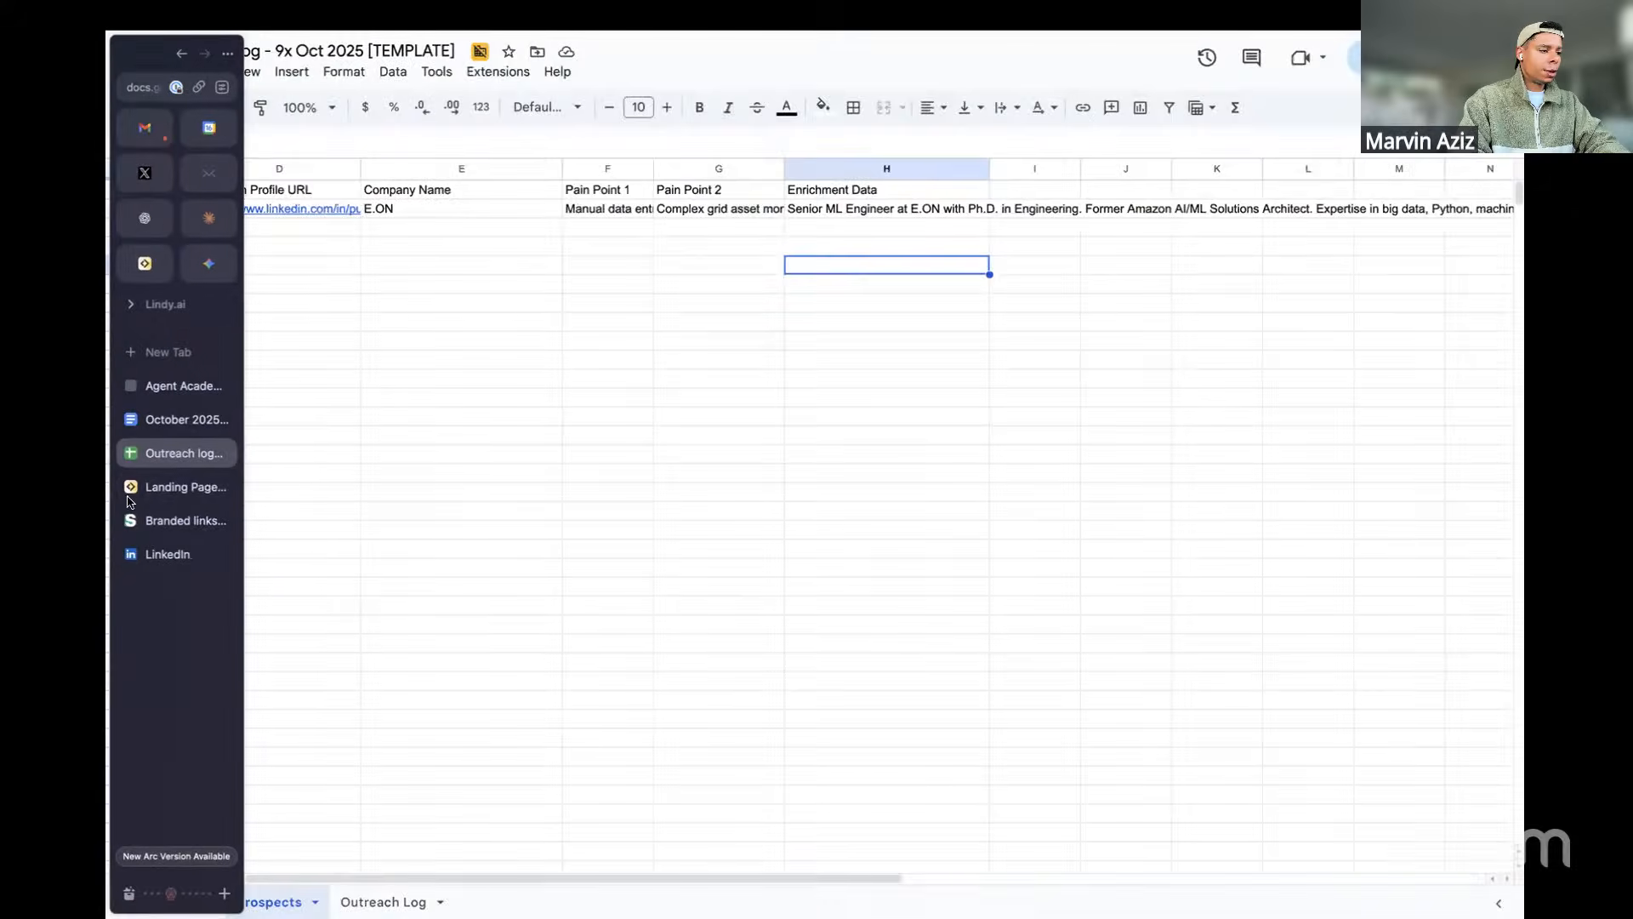
click(179, 490)
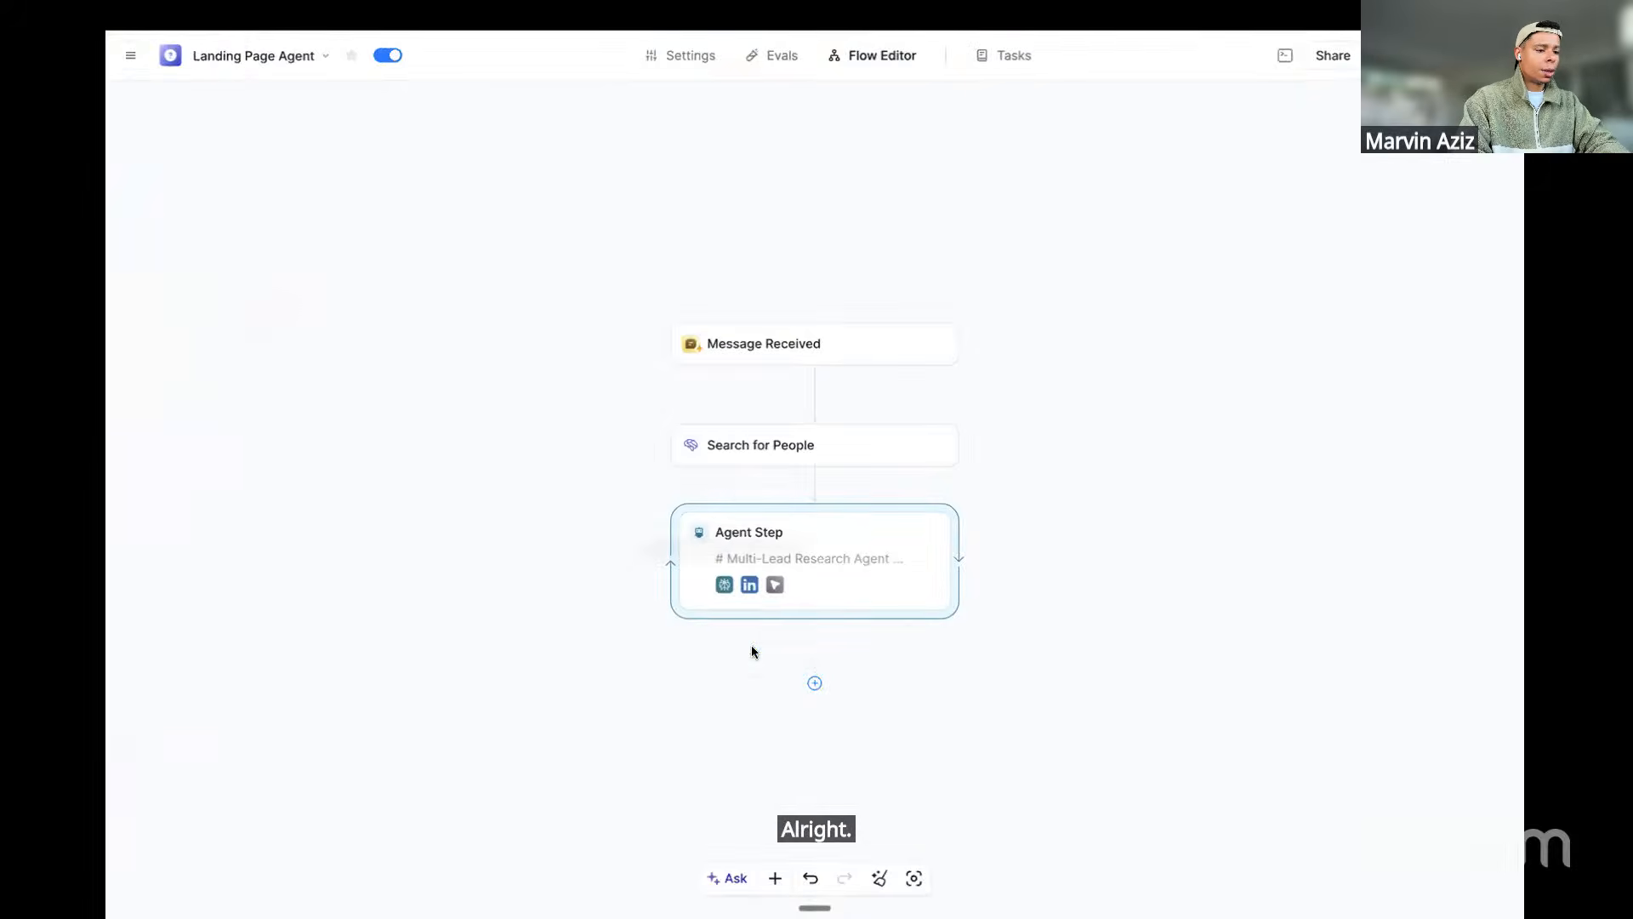
Add a Google Sheets Append row action after the Agent Step
click(814, 683)
click(732, 704)
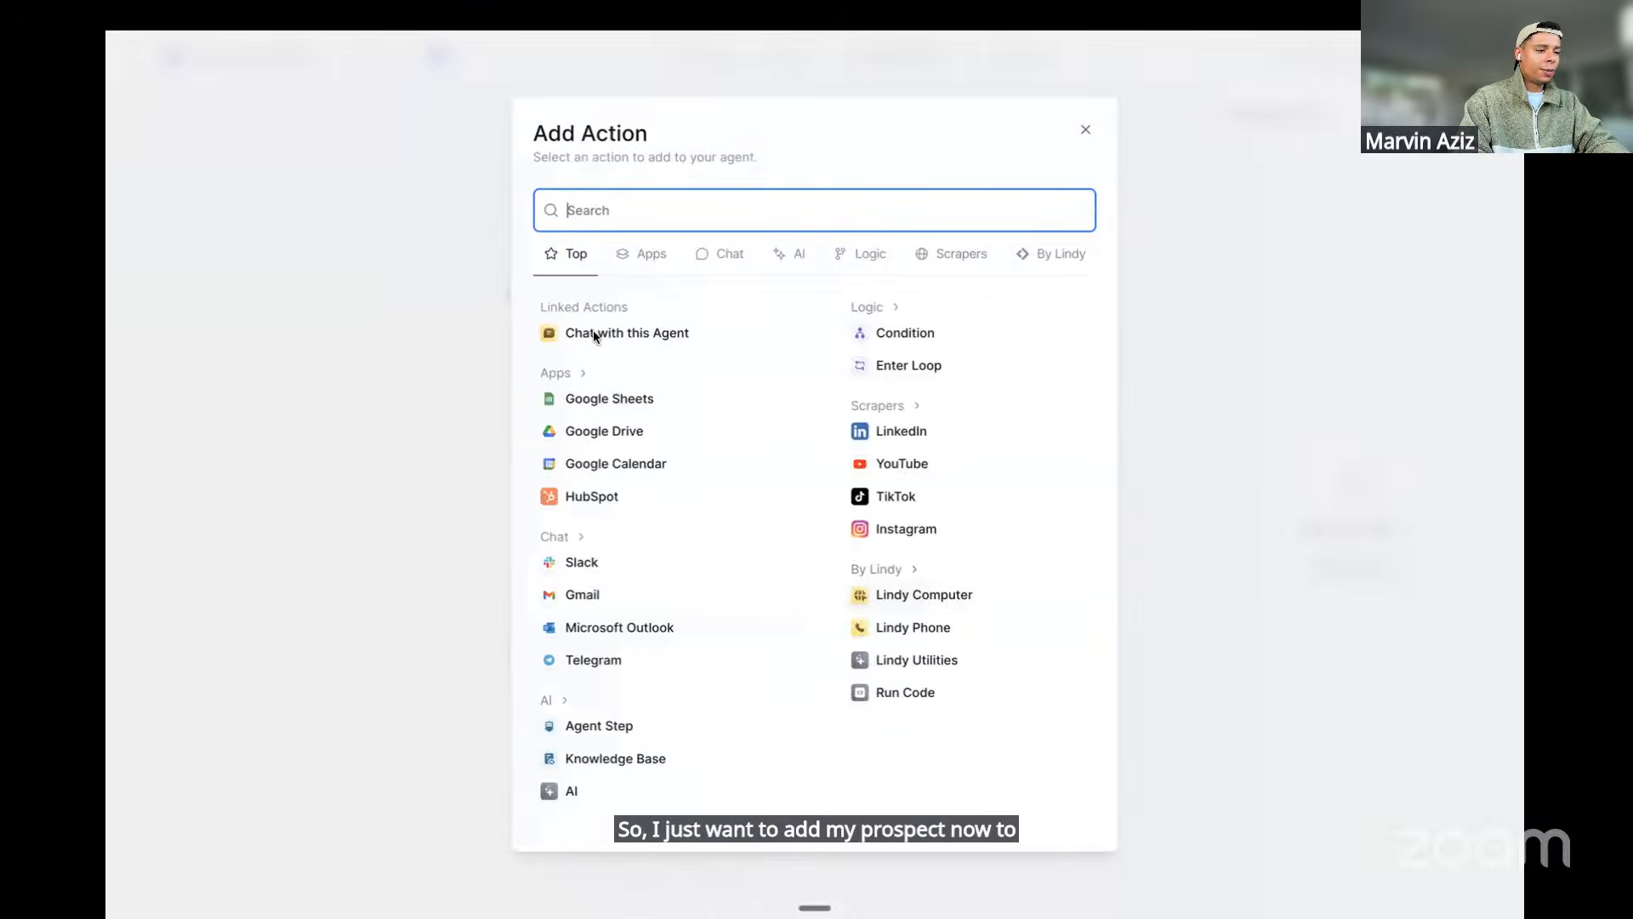
click(582, 396)
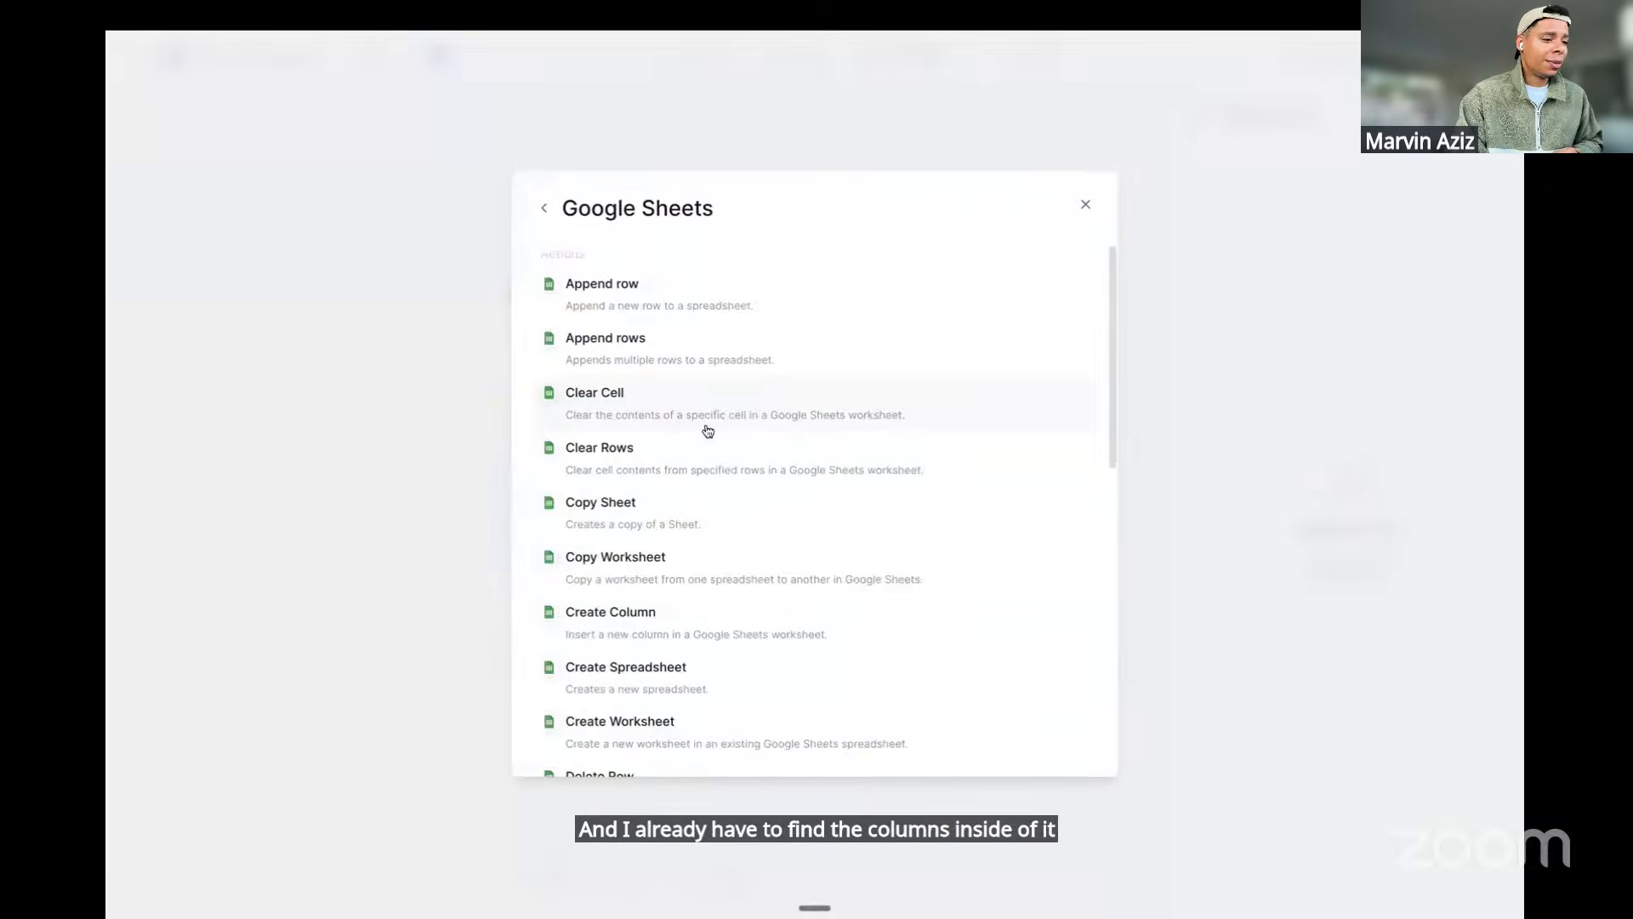
click(705, 313)
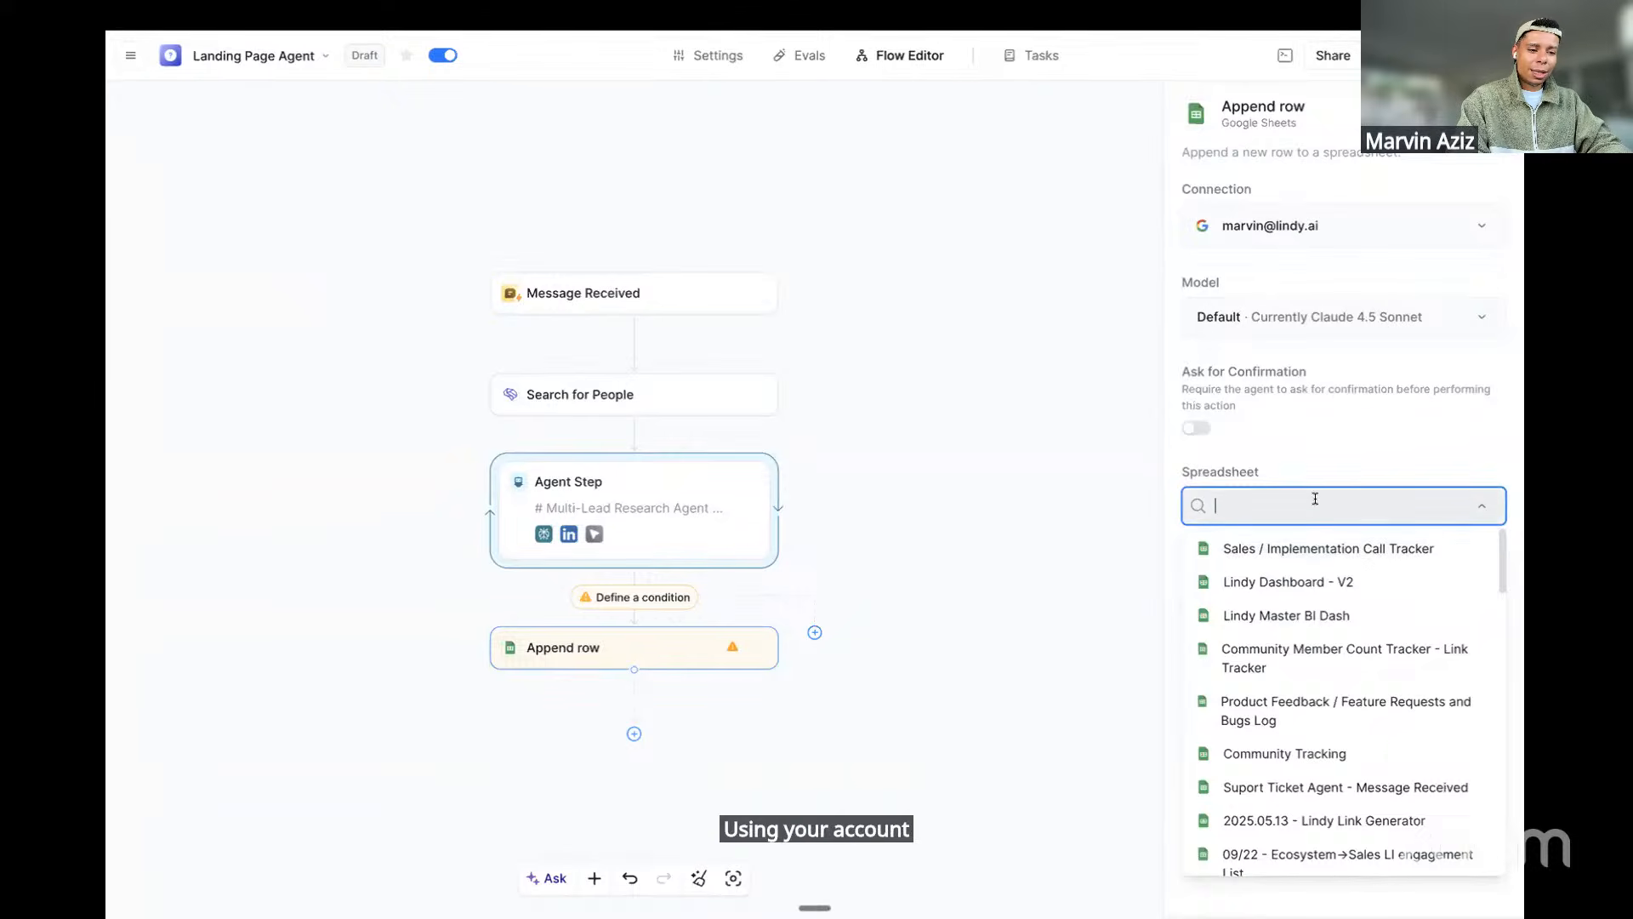
Point Append row at the Prospects sheet of Outreach log - 9x Oct 2025 [TEMPLATE]
scroll(1311, 693, down, 1)
scroll(1311, 696, down, 3)
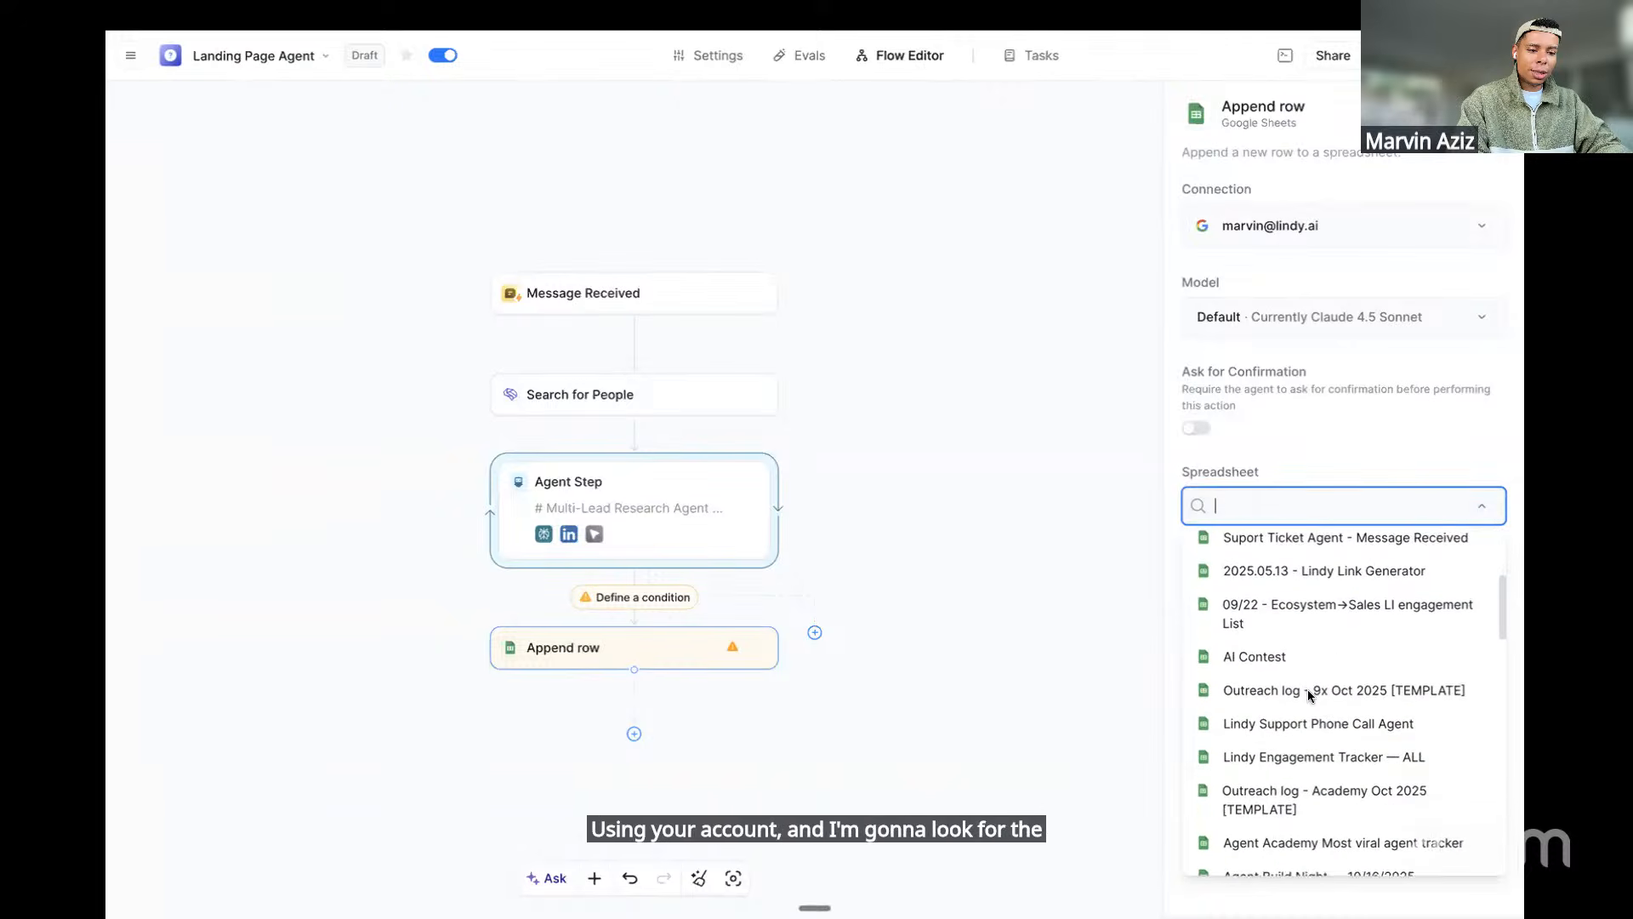
click(1303, 690)
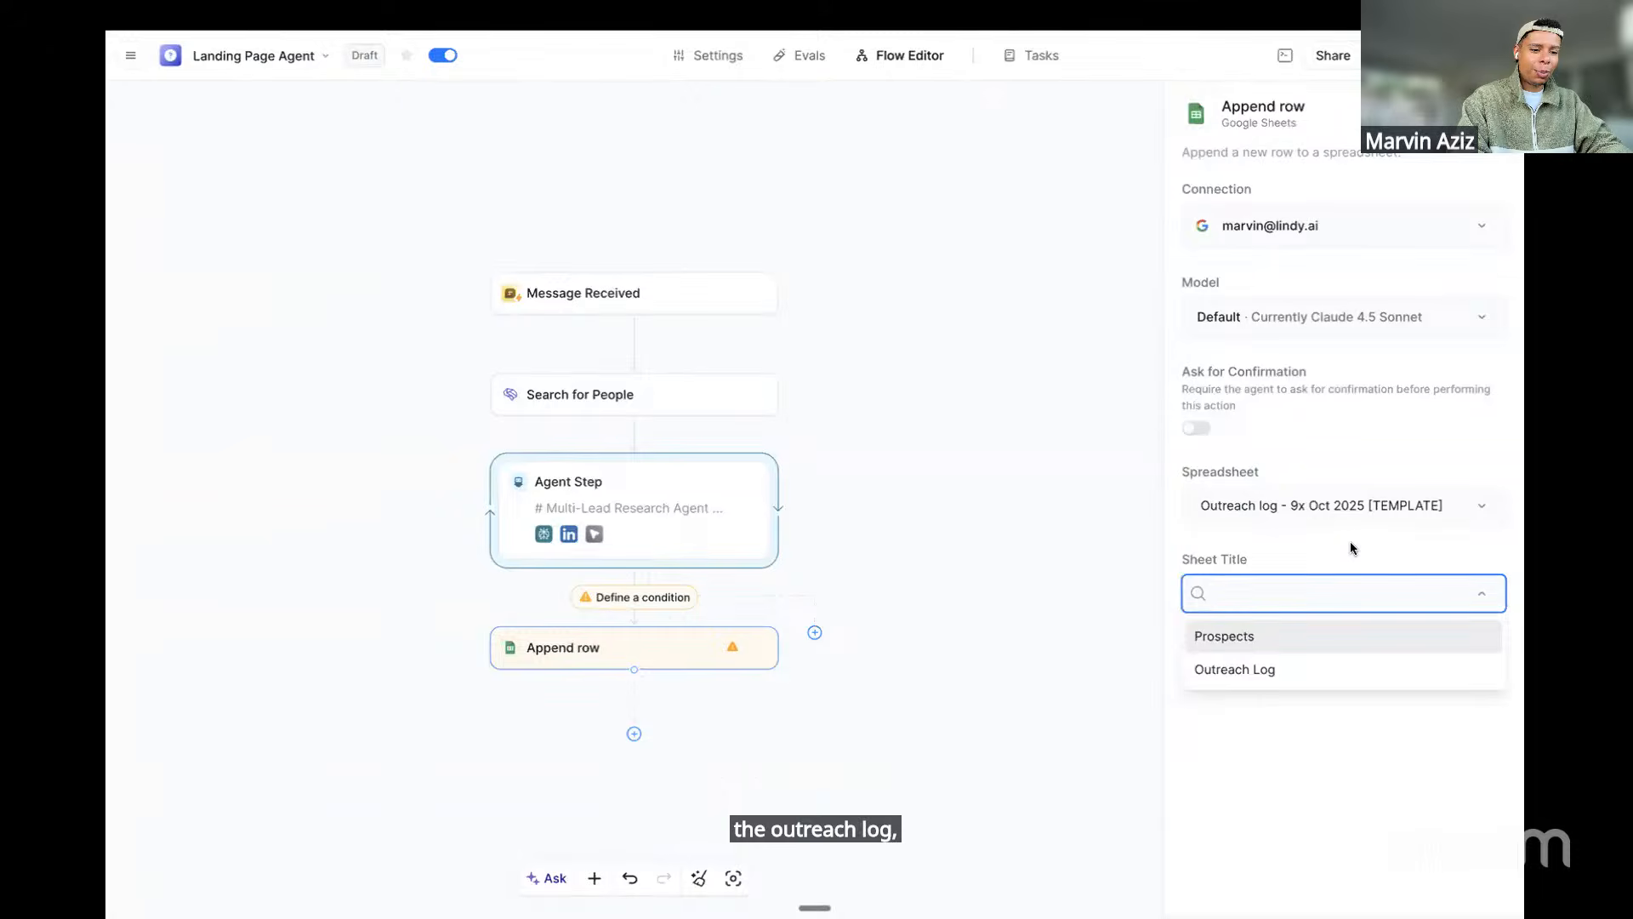
click(1236, 644)
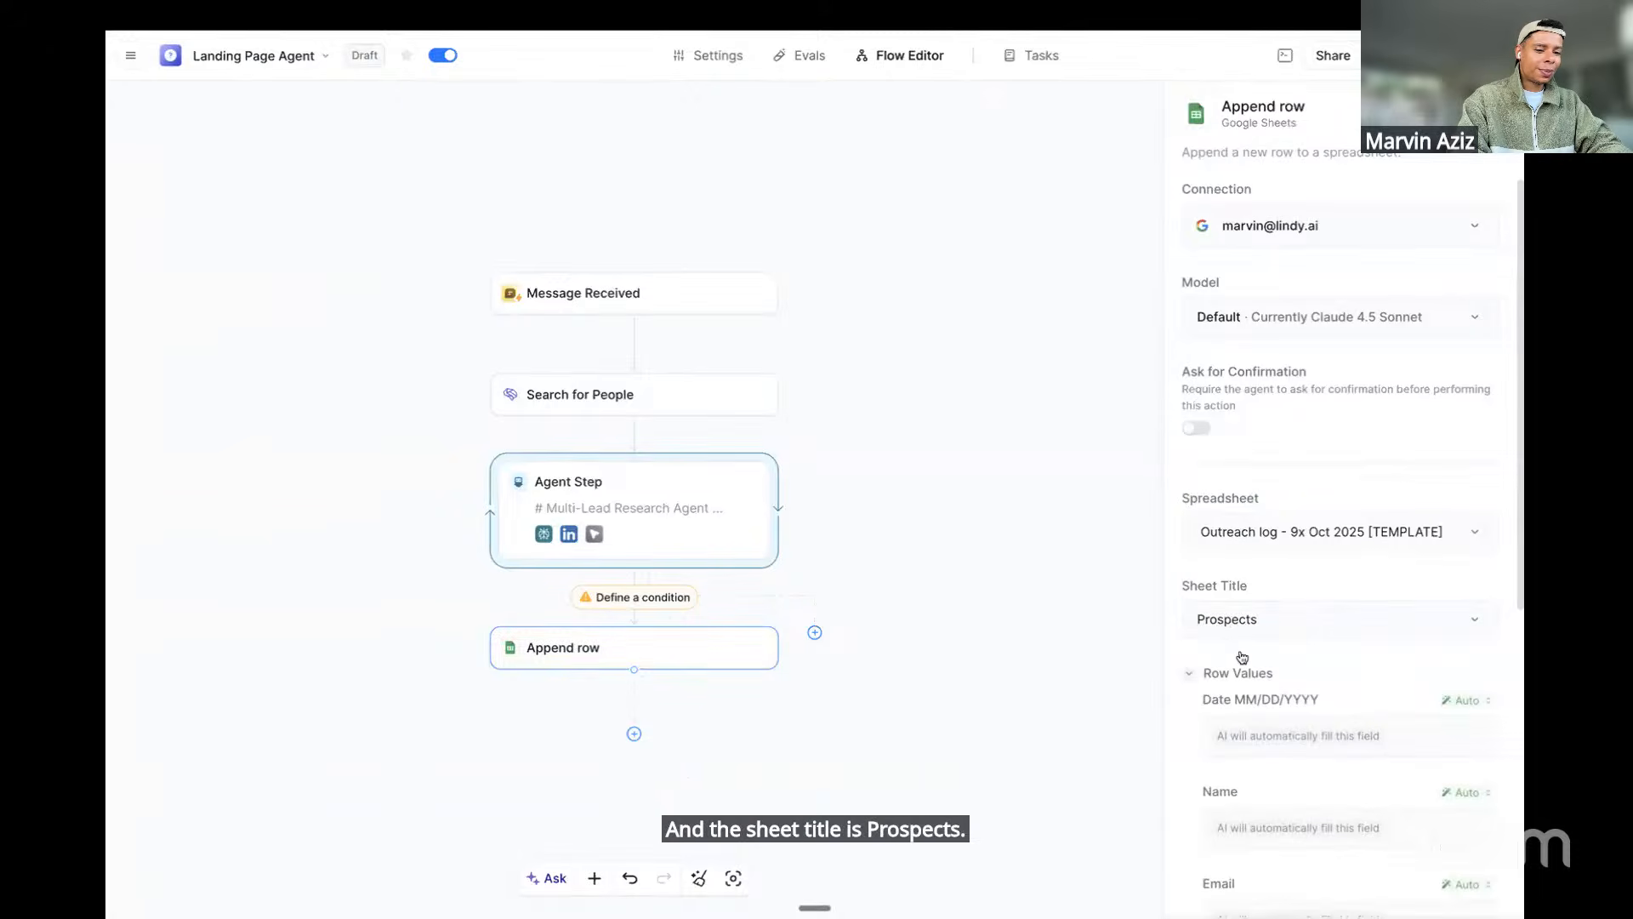
scroll(1243, 663, down, 5)
scroll(1247, 667, up, 3)
scroll(1247, 667, down, 3)
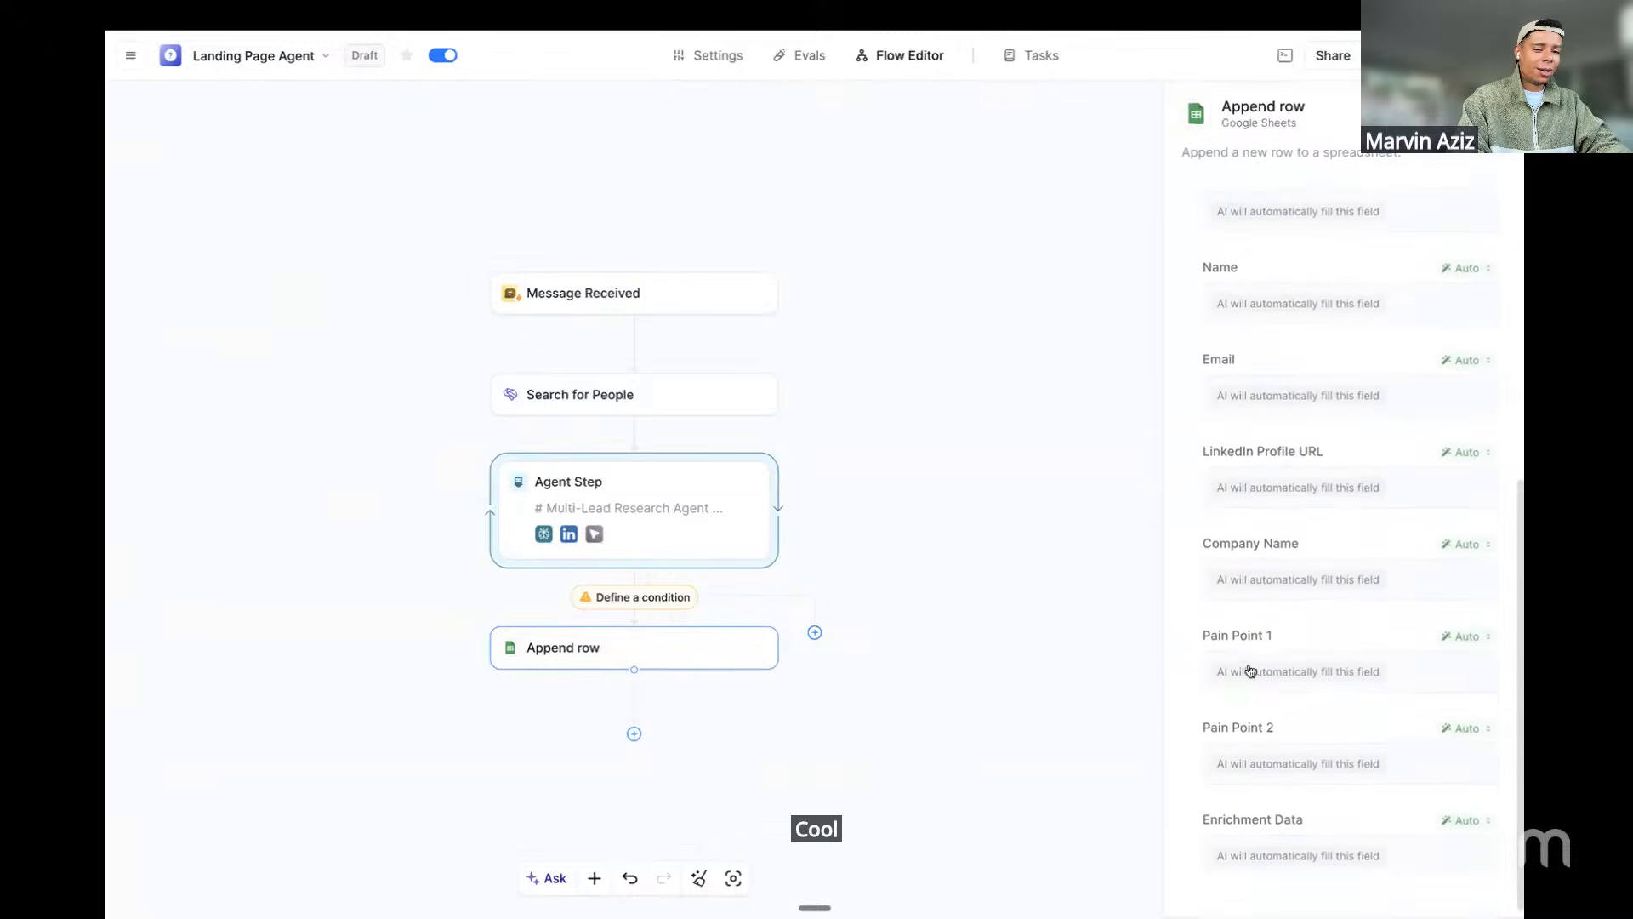
scroll(1247, 667, up, 6)
scroll(1249, 668, down, 4)
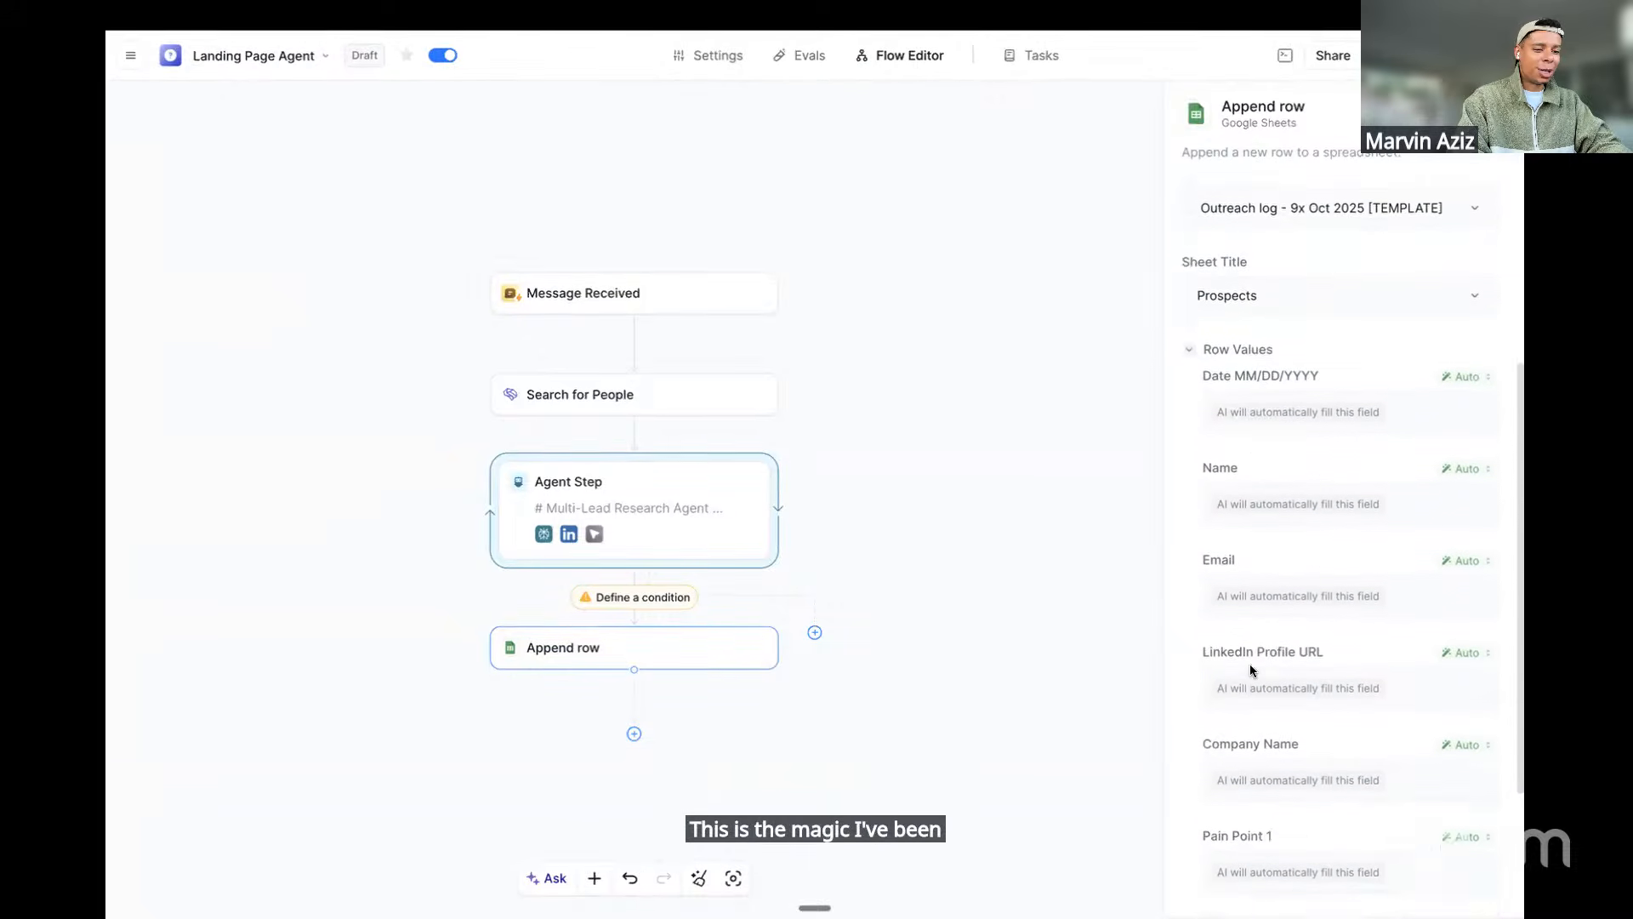
scroll(1249, 664, down, 2)
scroll(1249, 664, up, 3)
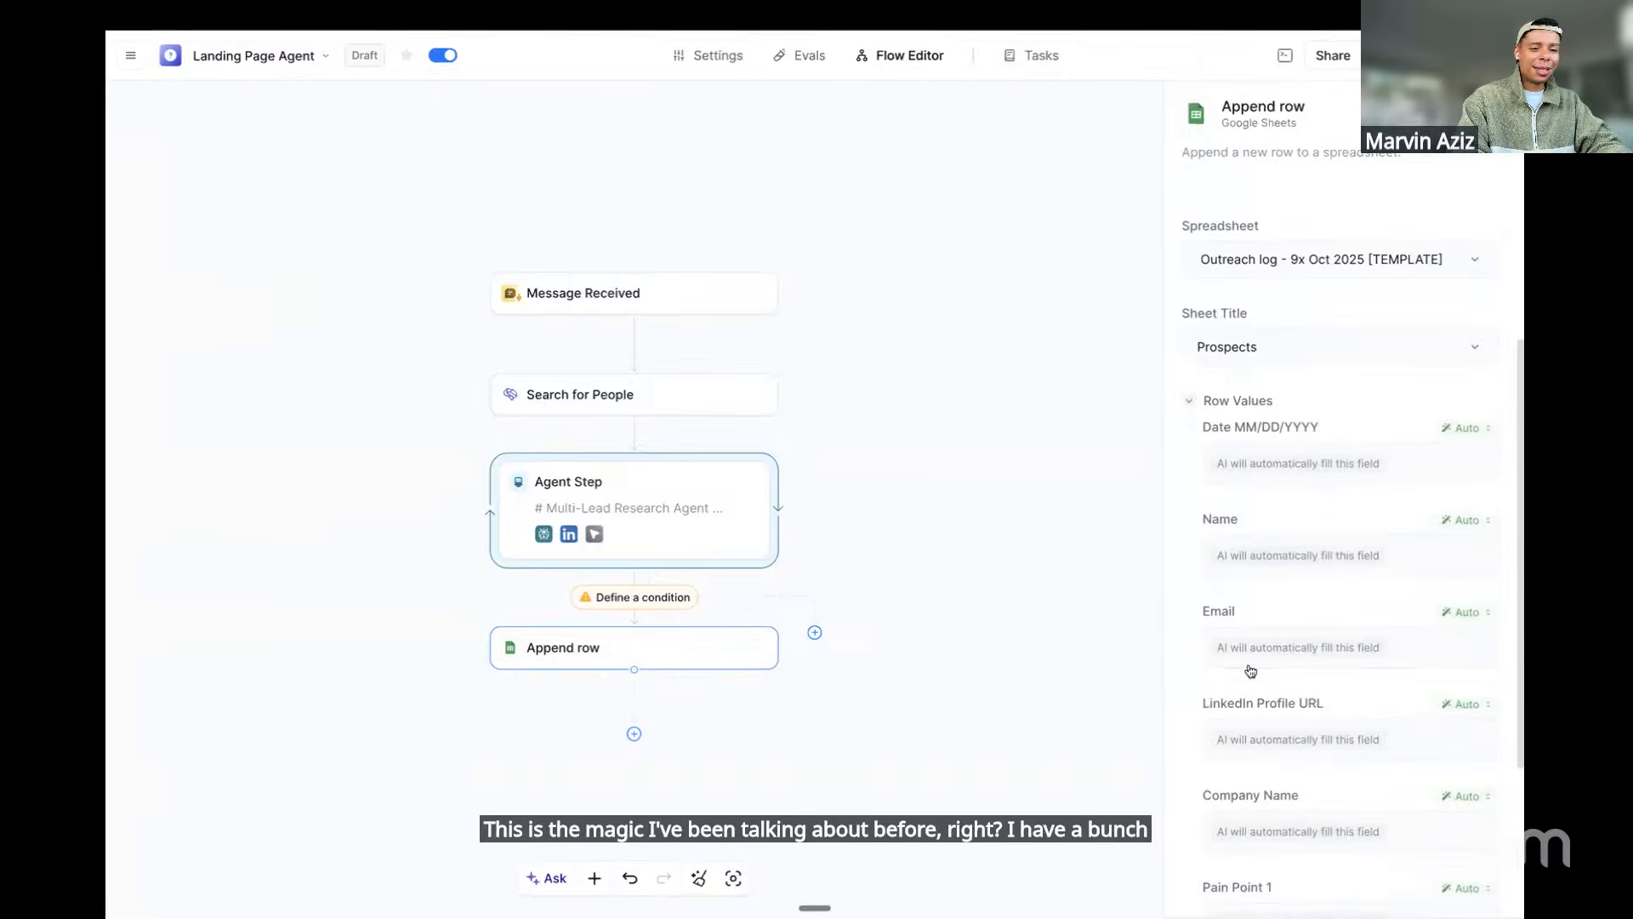
scroll(1248, 668, down, 3)
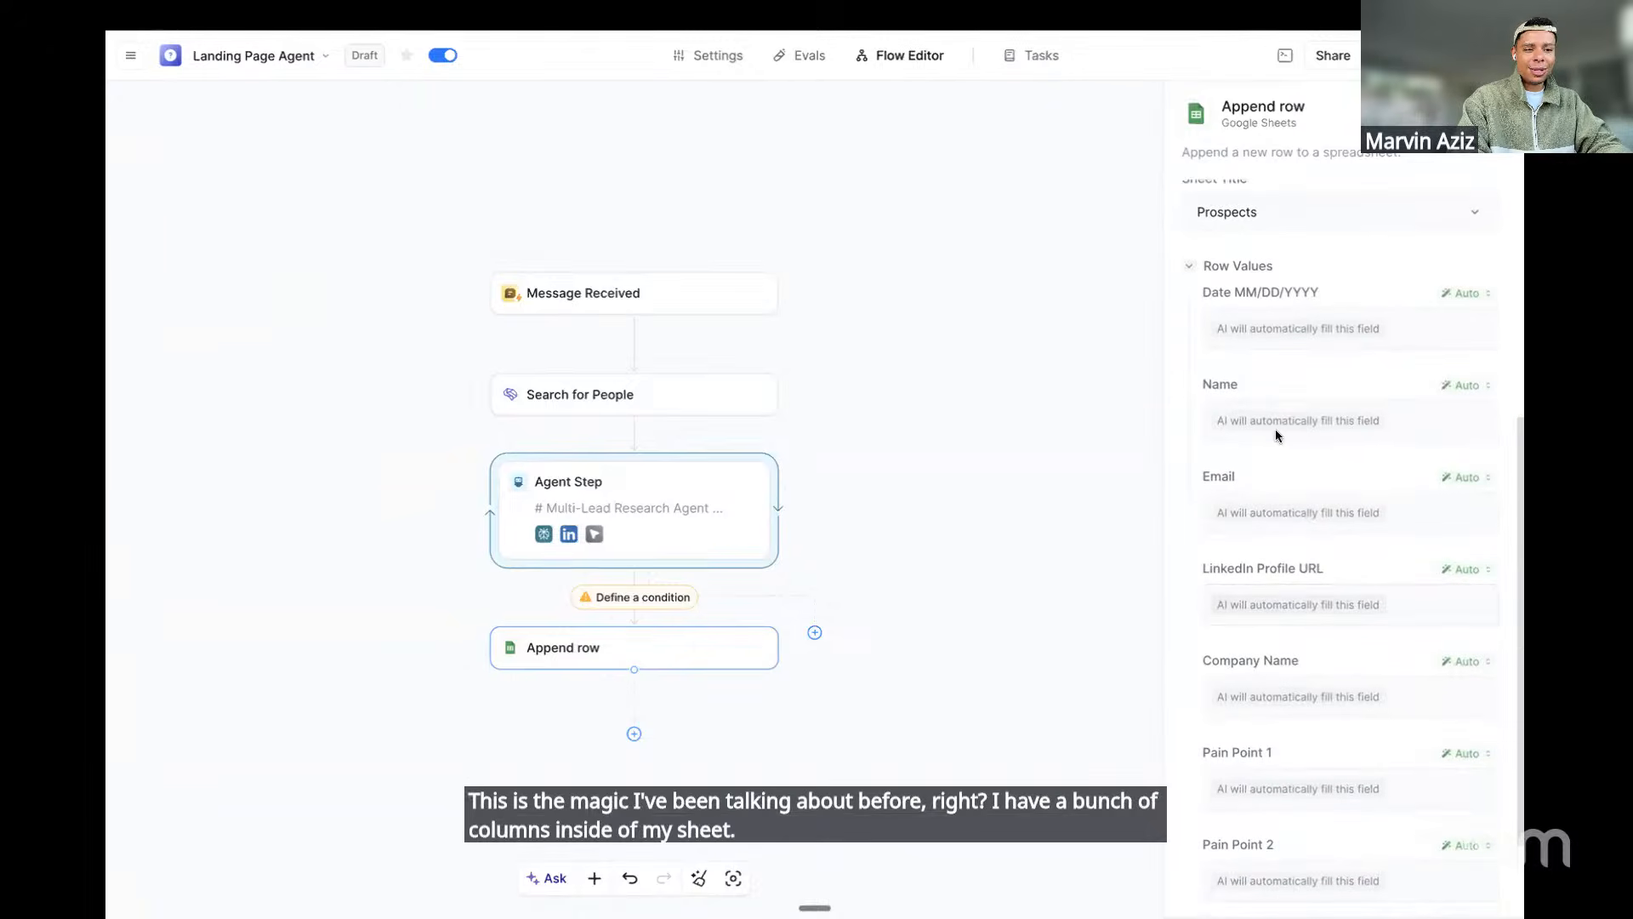
scroll(1249, 471, down, 2)
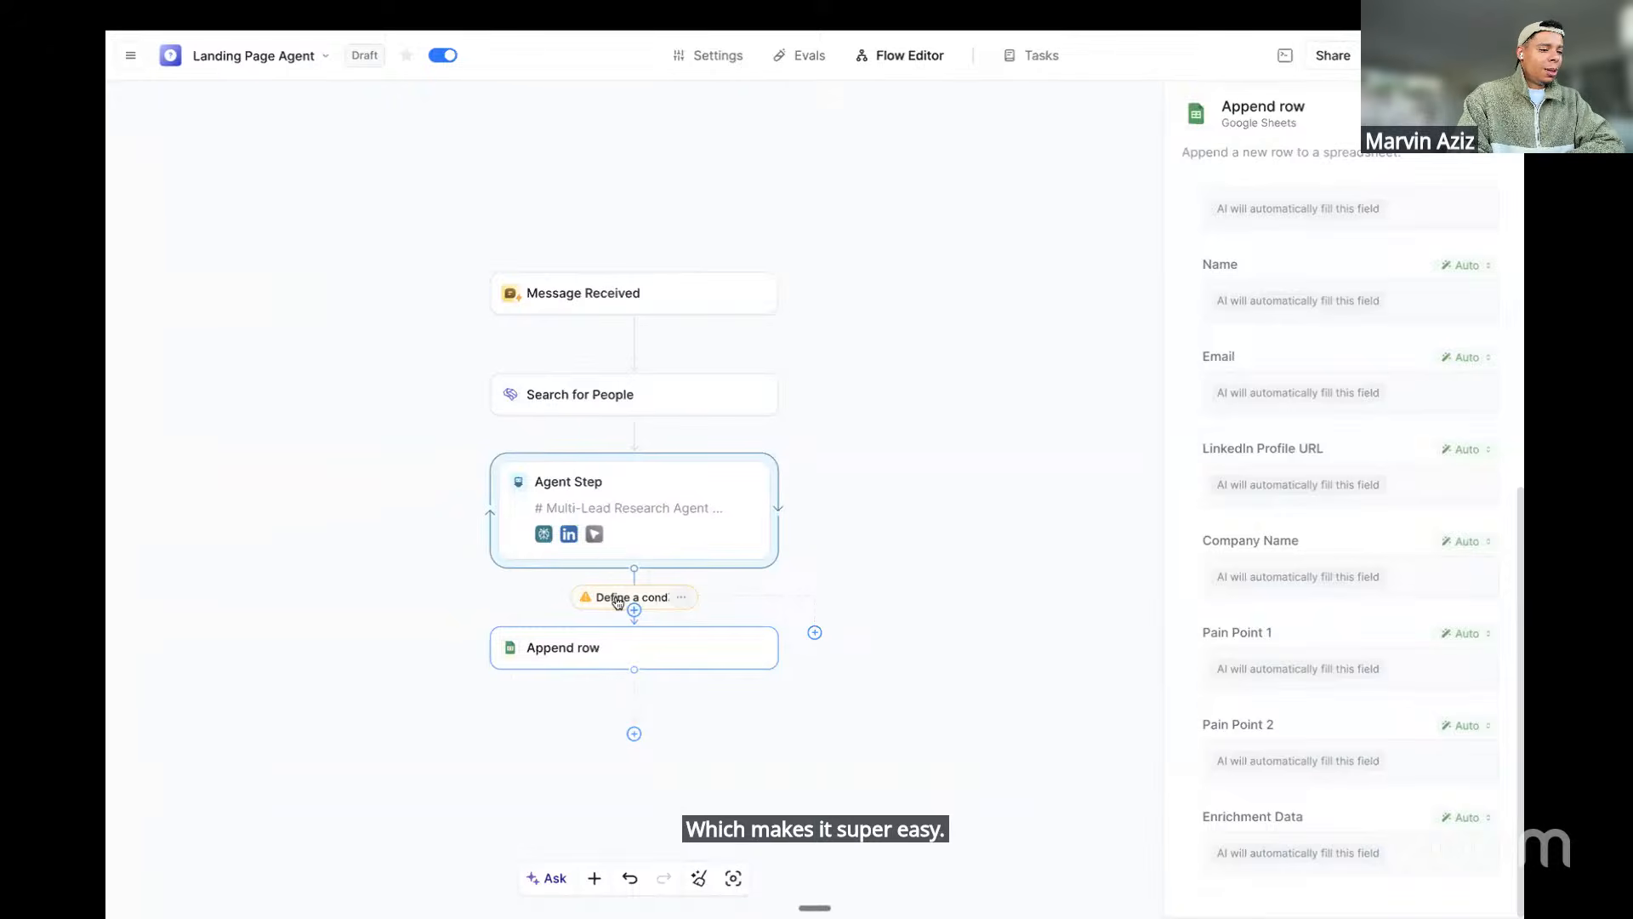
scroll(638, 584, up, 5)
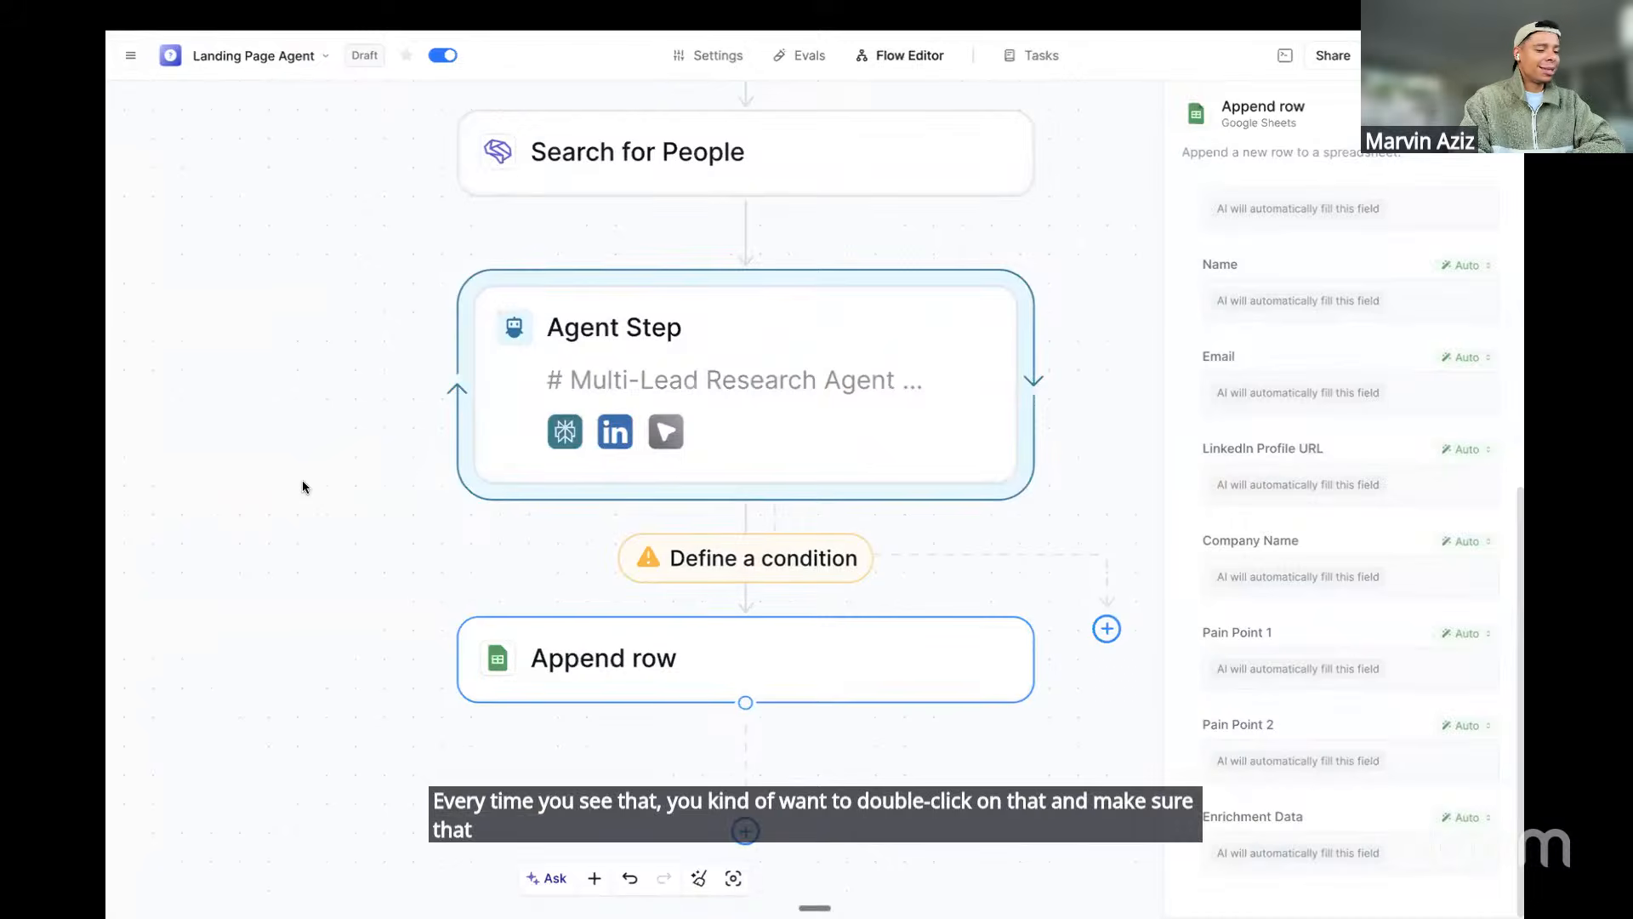
Set the Agent Step's exit condition to 'Exit once task is complete'
double_click(680, 561)
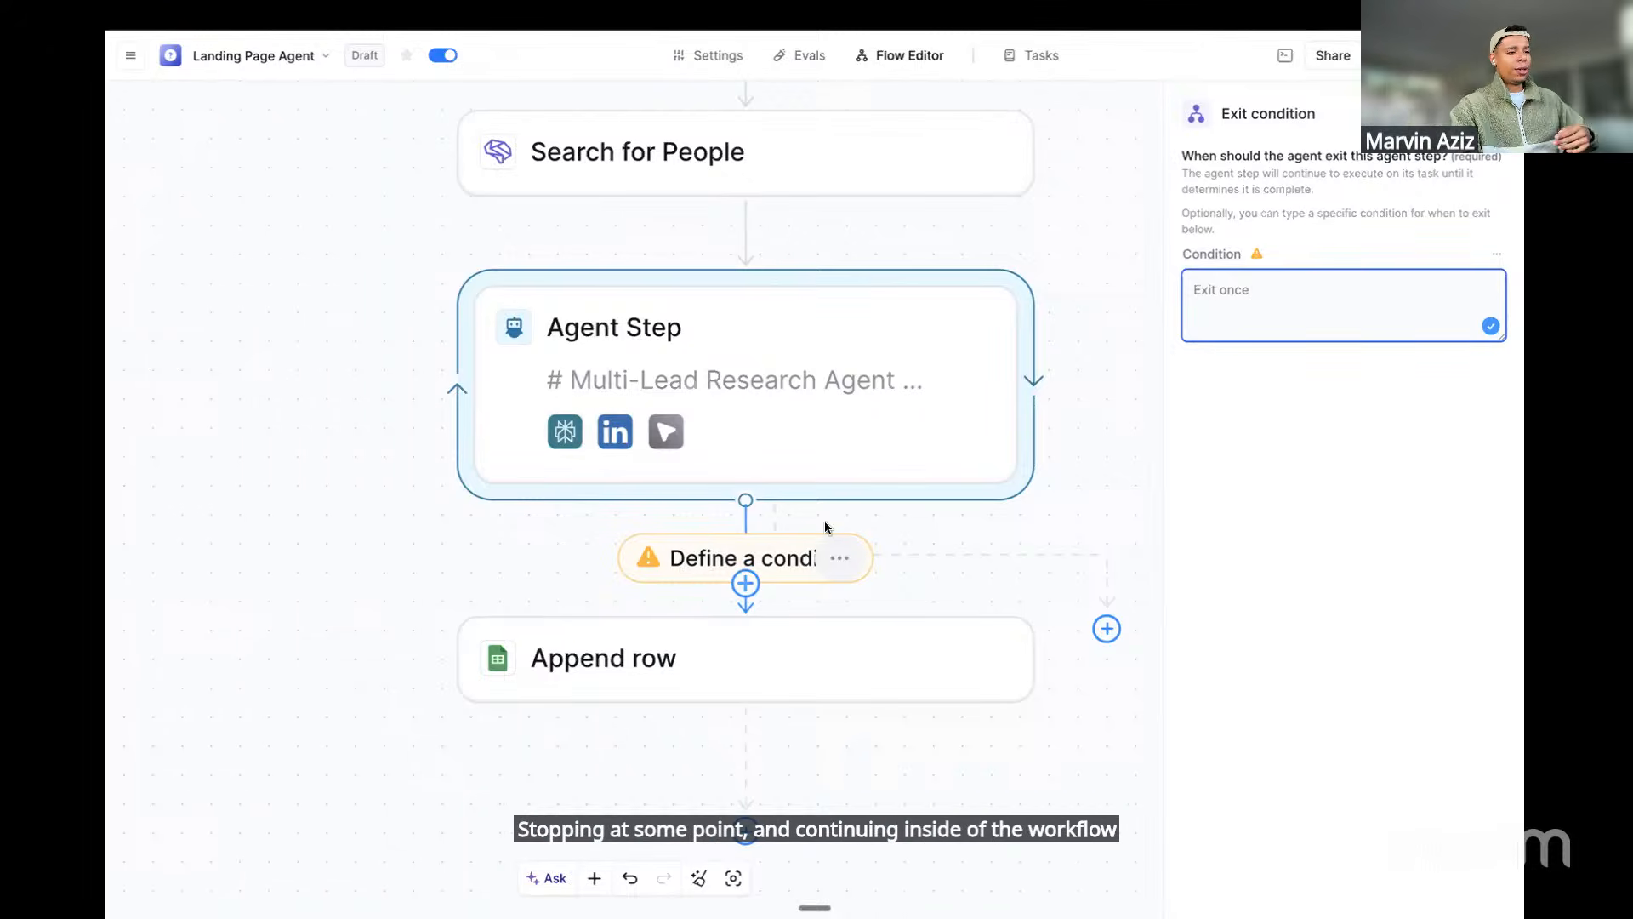
text(task)
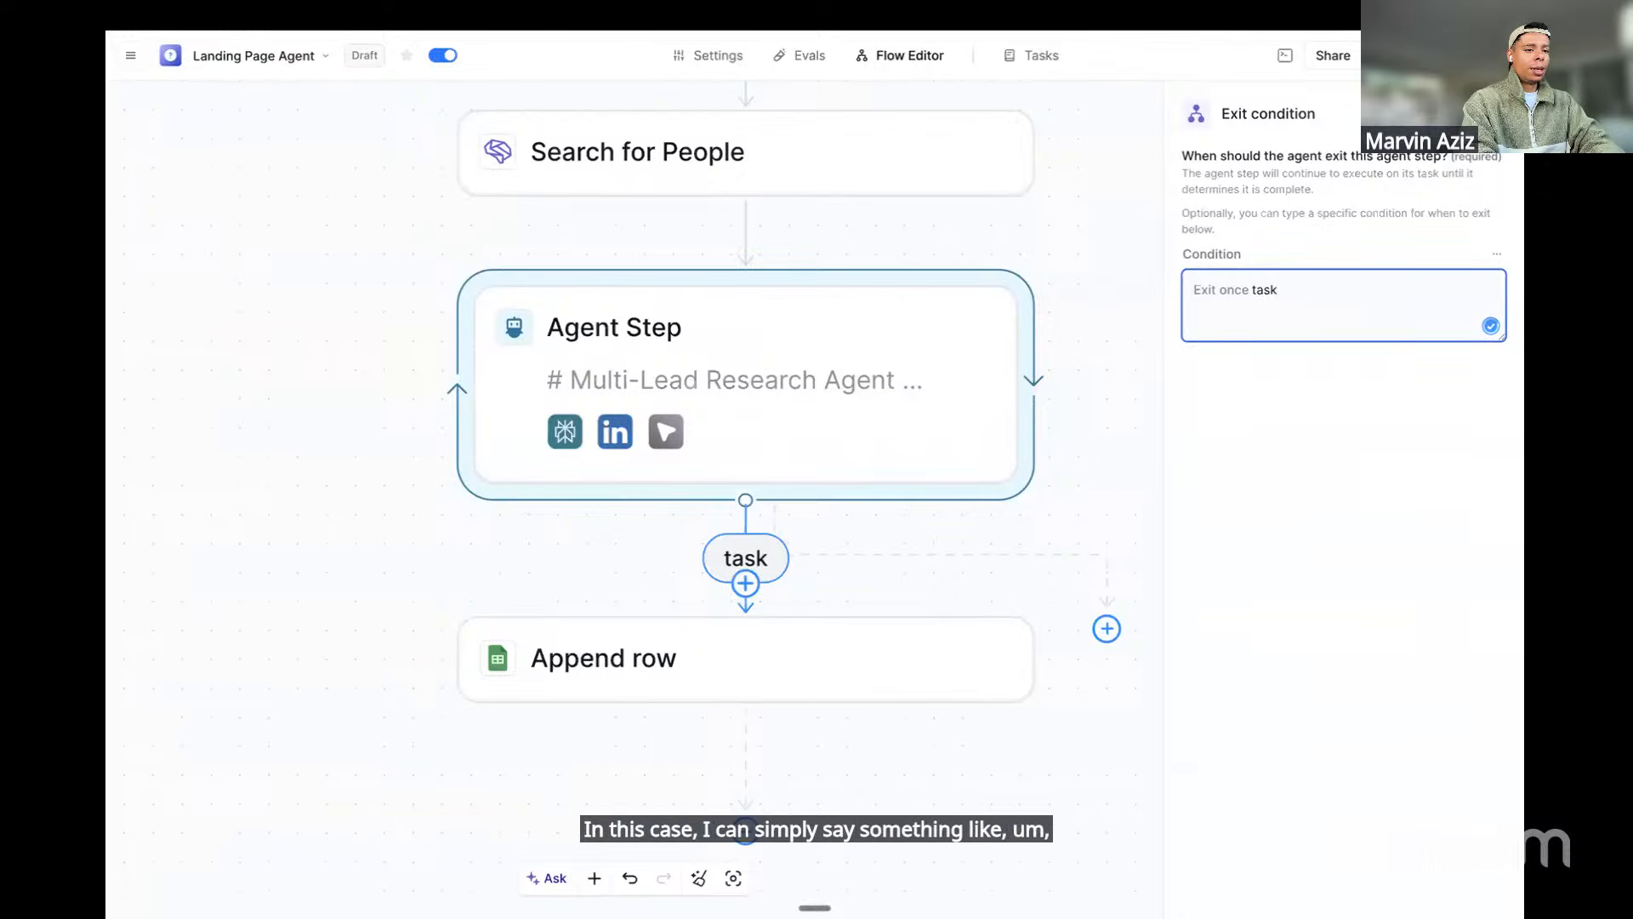
text( is compete)
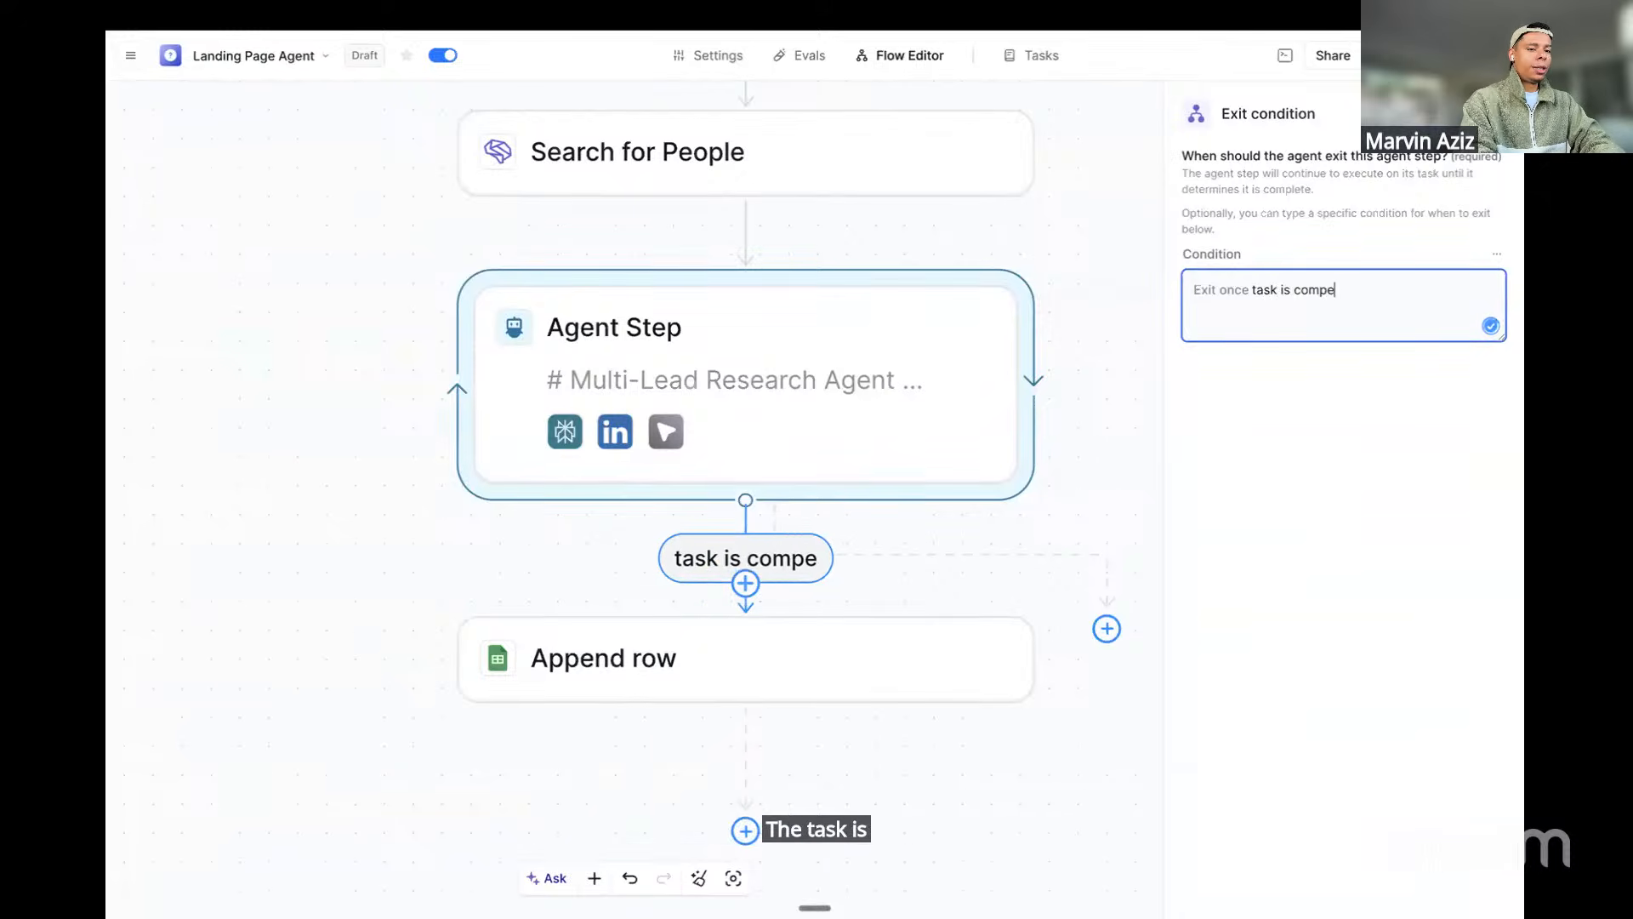
key(BackSpace)
key(BackSpace)
key(BackSpace)
text(lete)
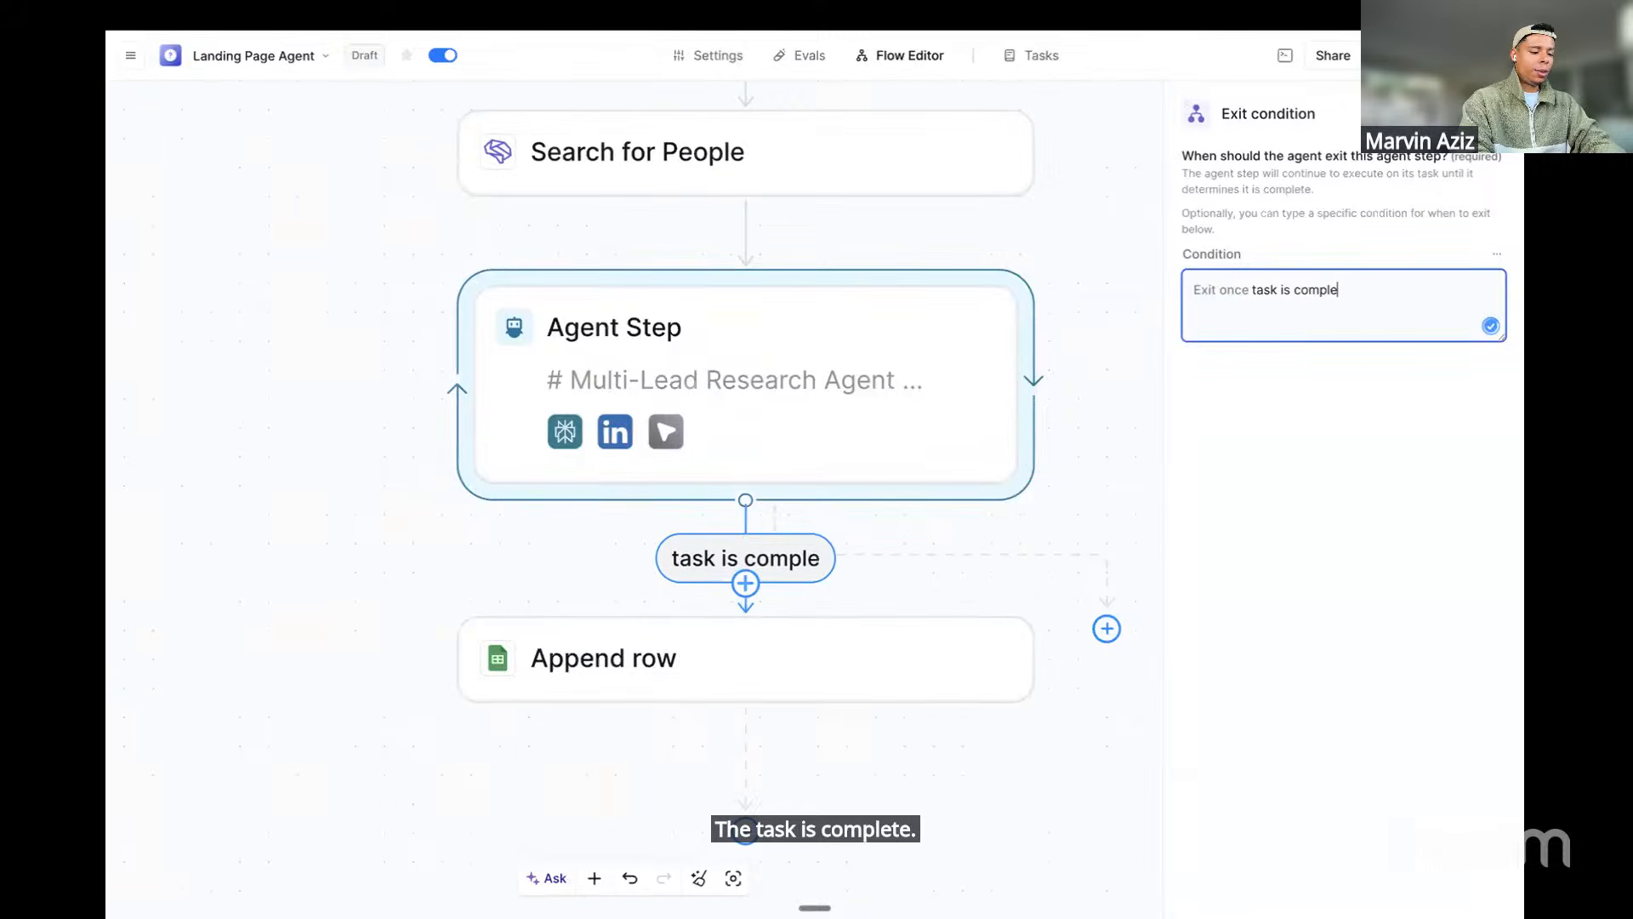
click(1103, 522)
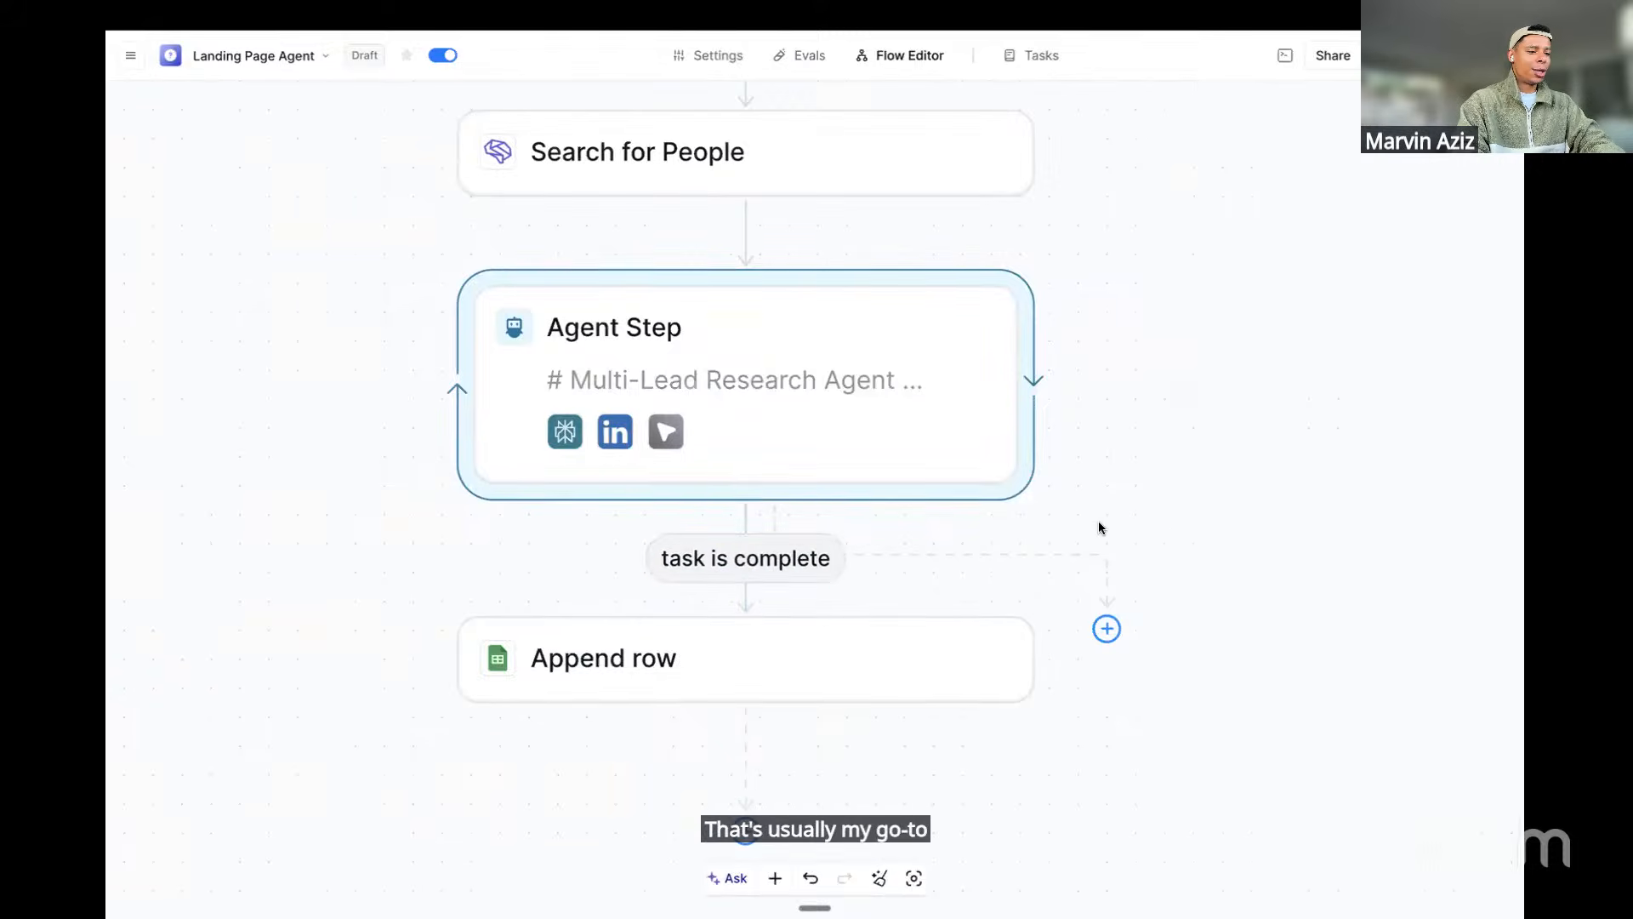
Zoom out to view the whole flow, then head for the Outreach log tab
scroll(1099, 522, down, 5)
scroll(1099, 523, right, 2)
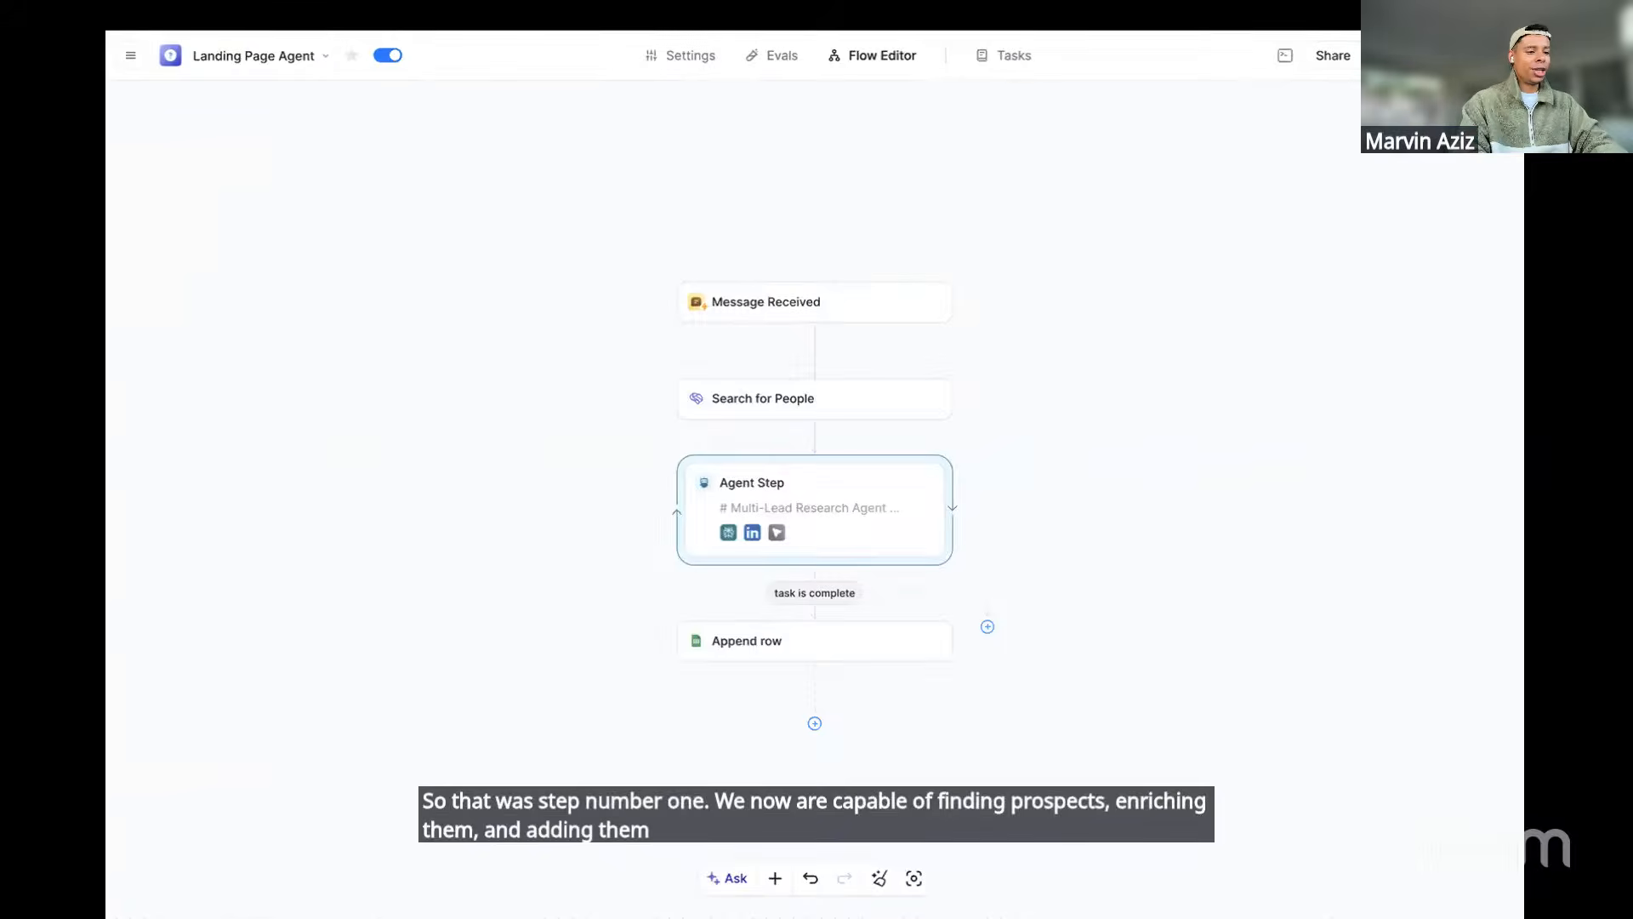
mouse_move(132, 340)
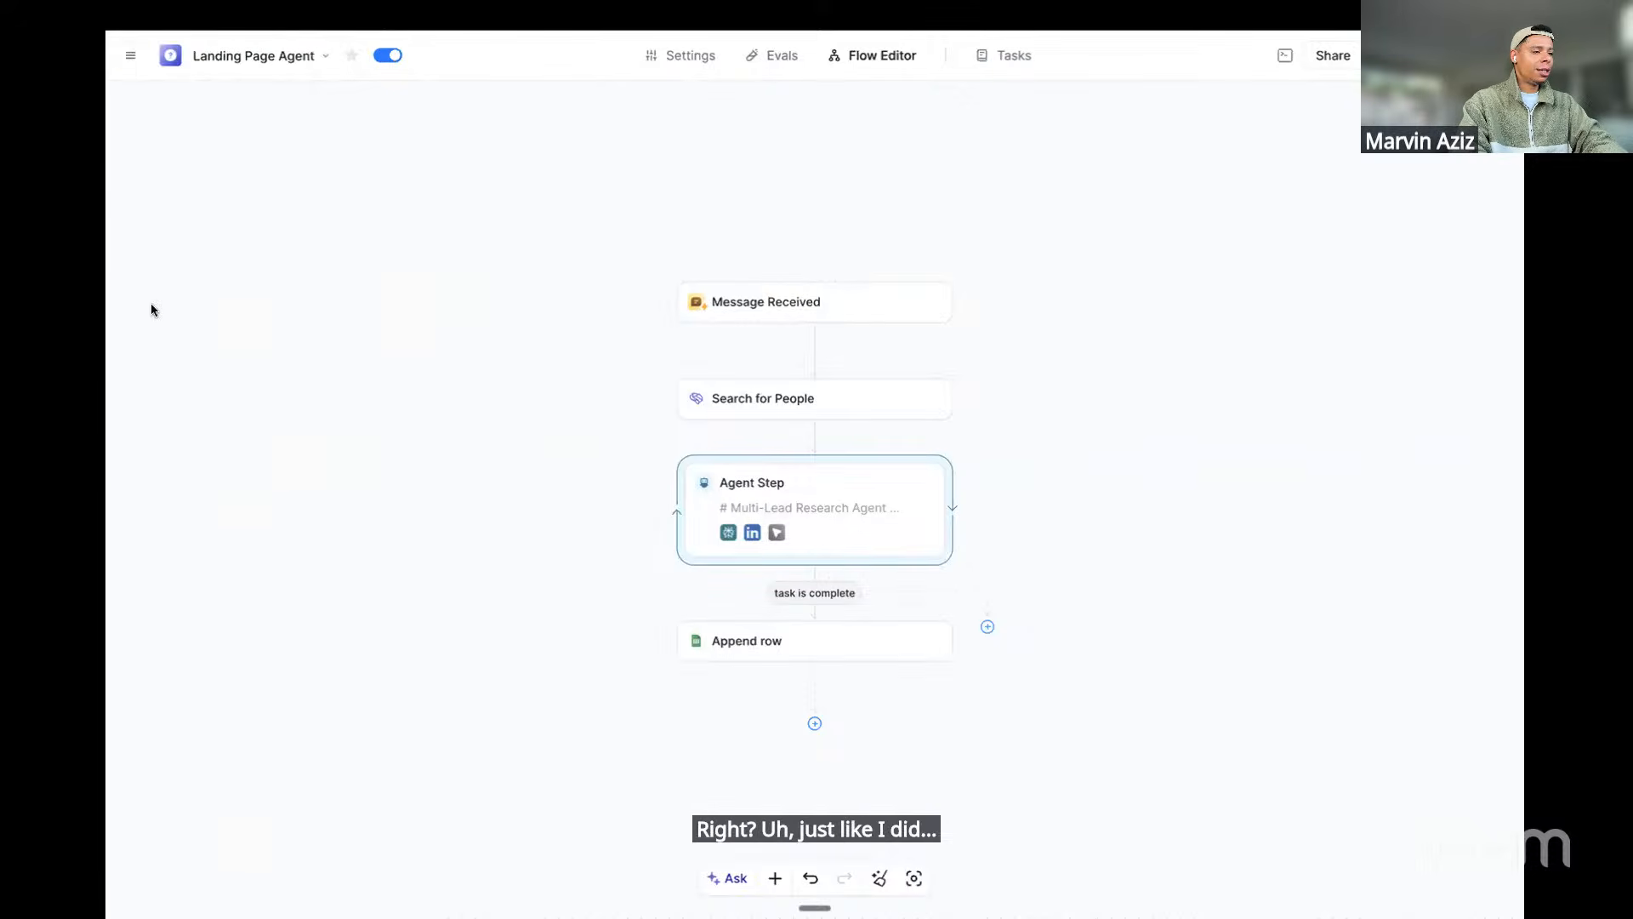
Switch to the Outreach log spreadsheet and select the prospect's name in cell B2
mouse_move(106, 307)
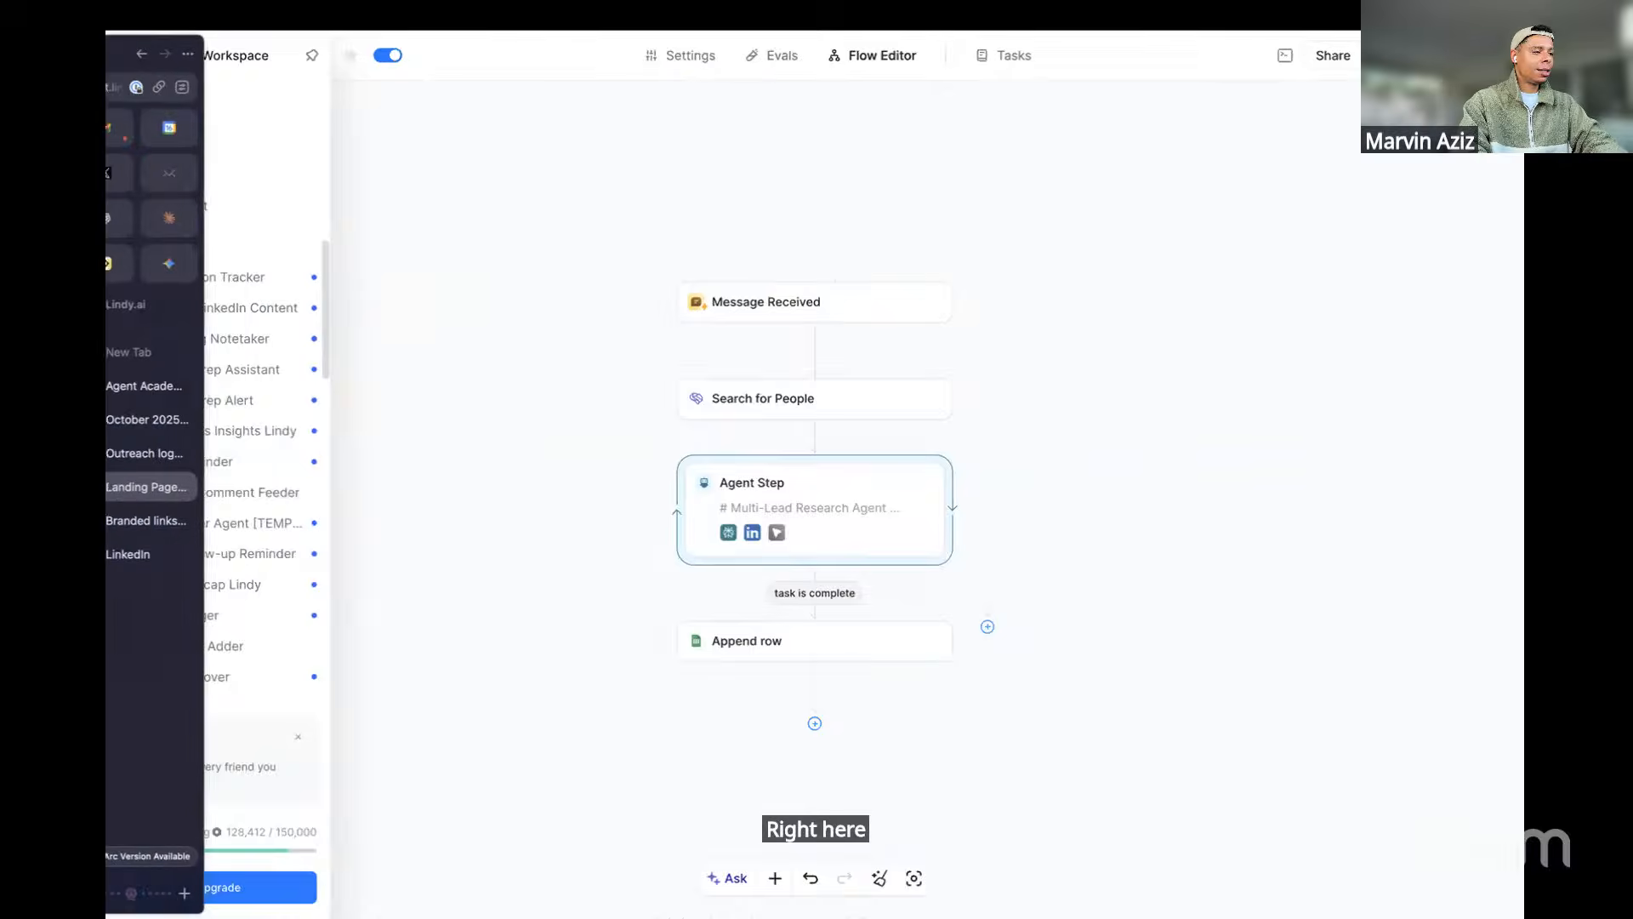
click(145, 453)
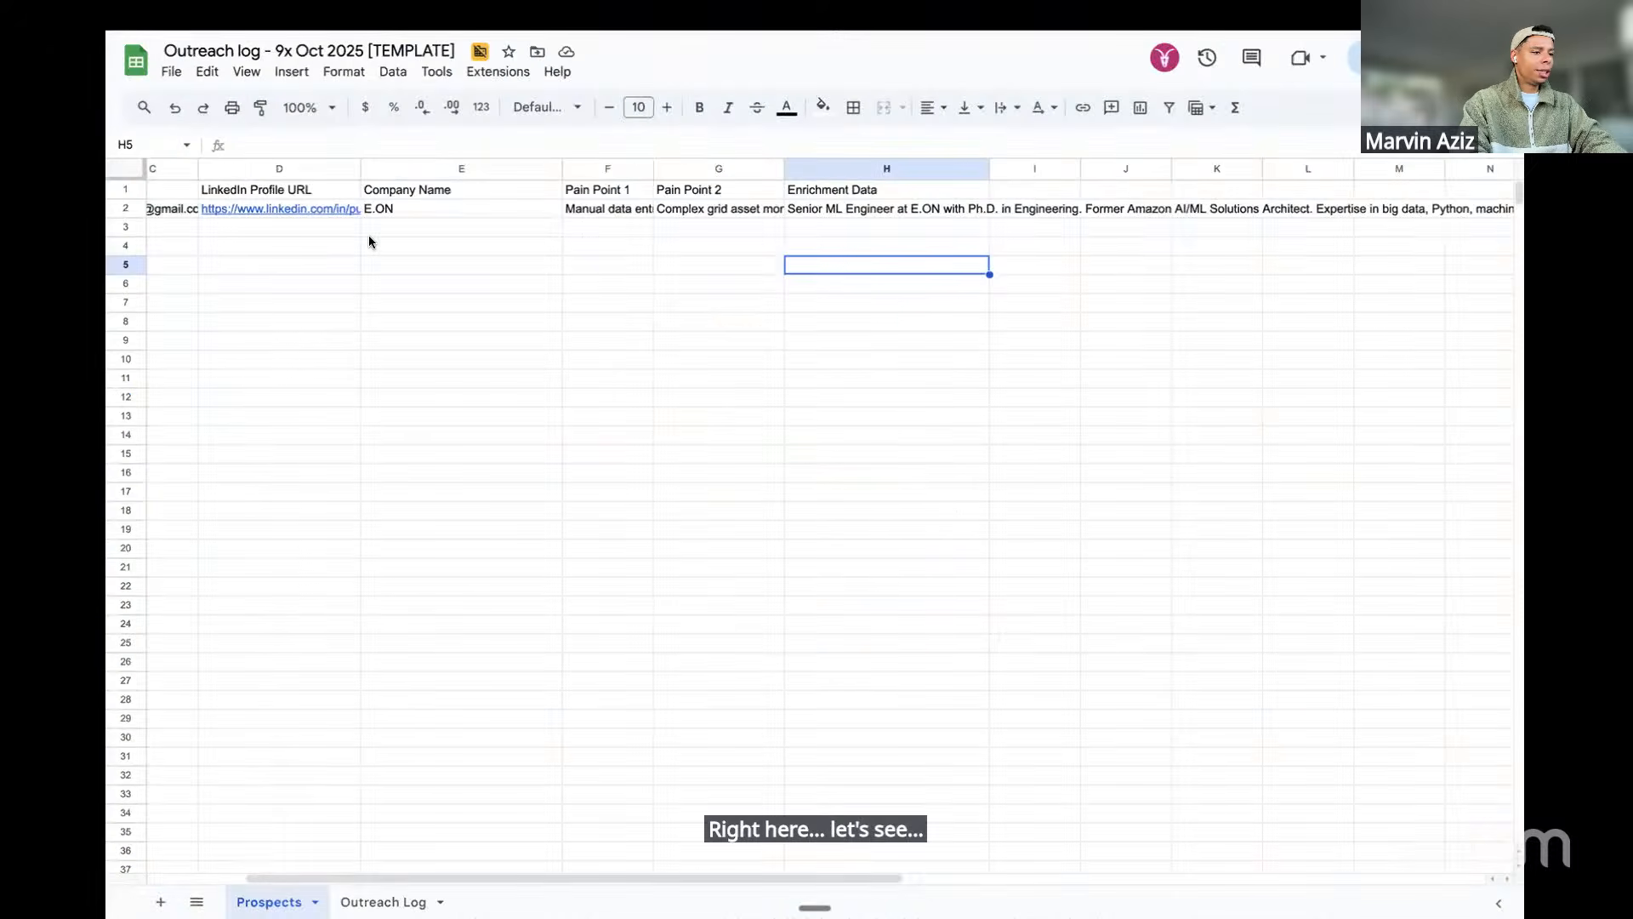
scroll(370, 234, left, 3)
click(264, 212)
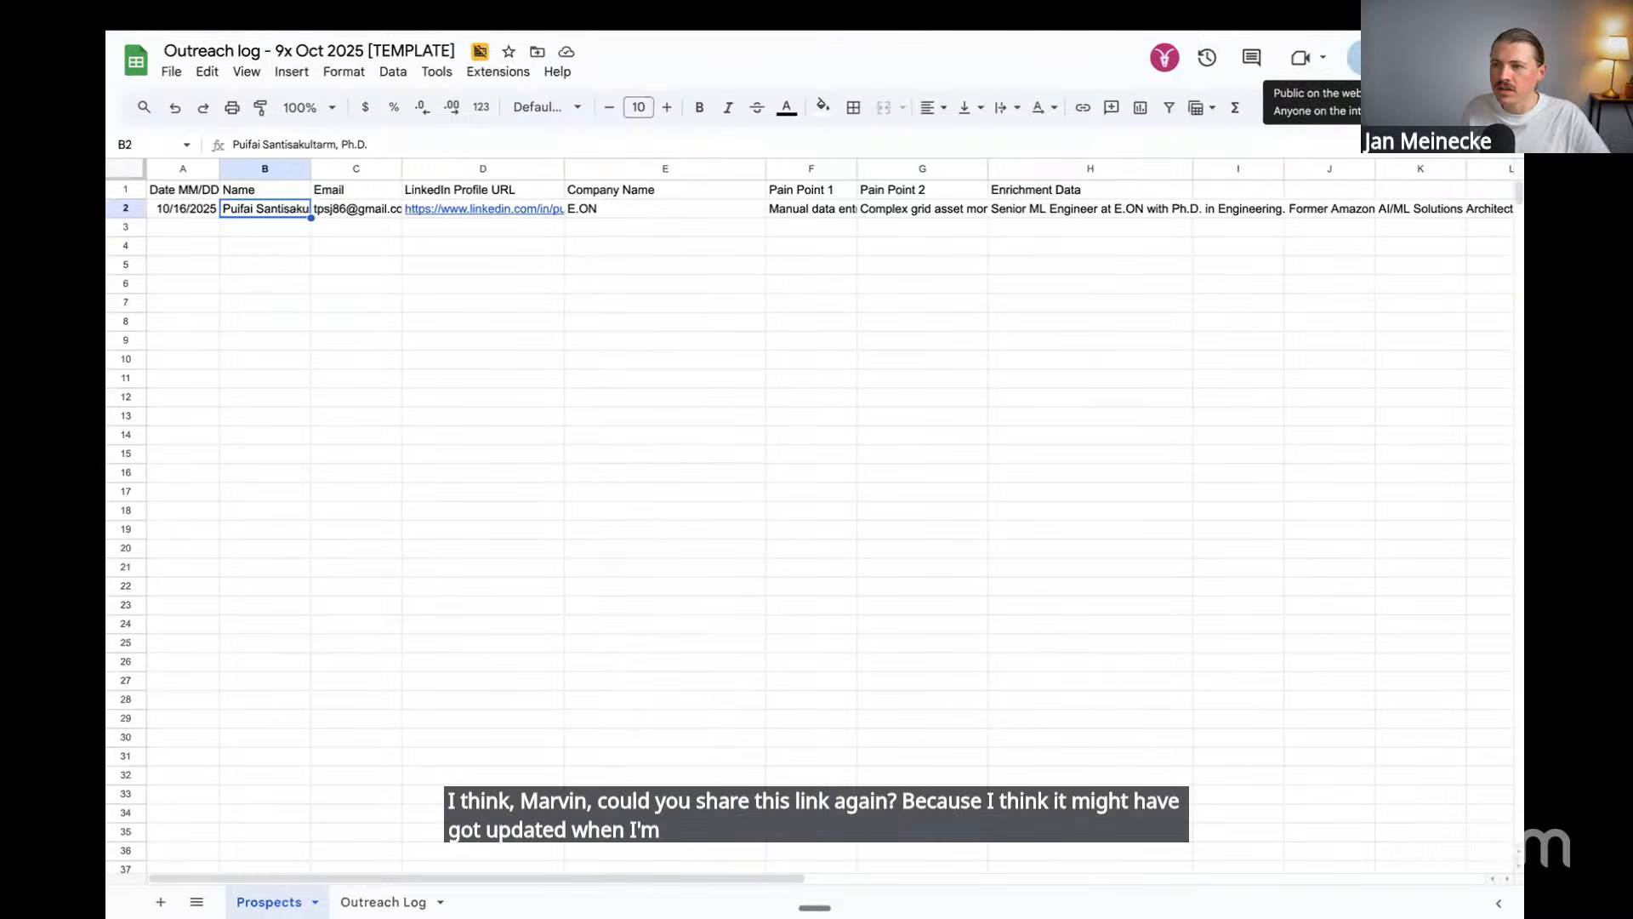
Copy the spreadsheet's share link and return to the Notion workshop page
click(1354, 57)
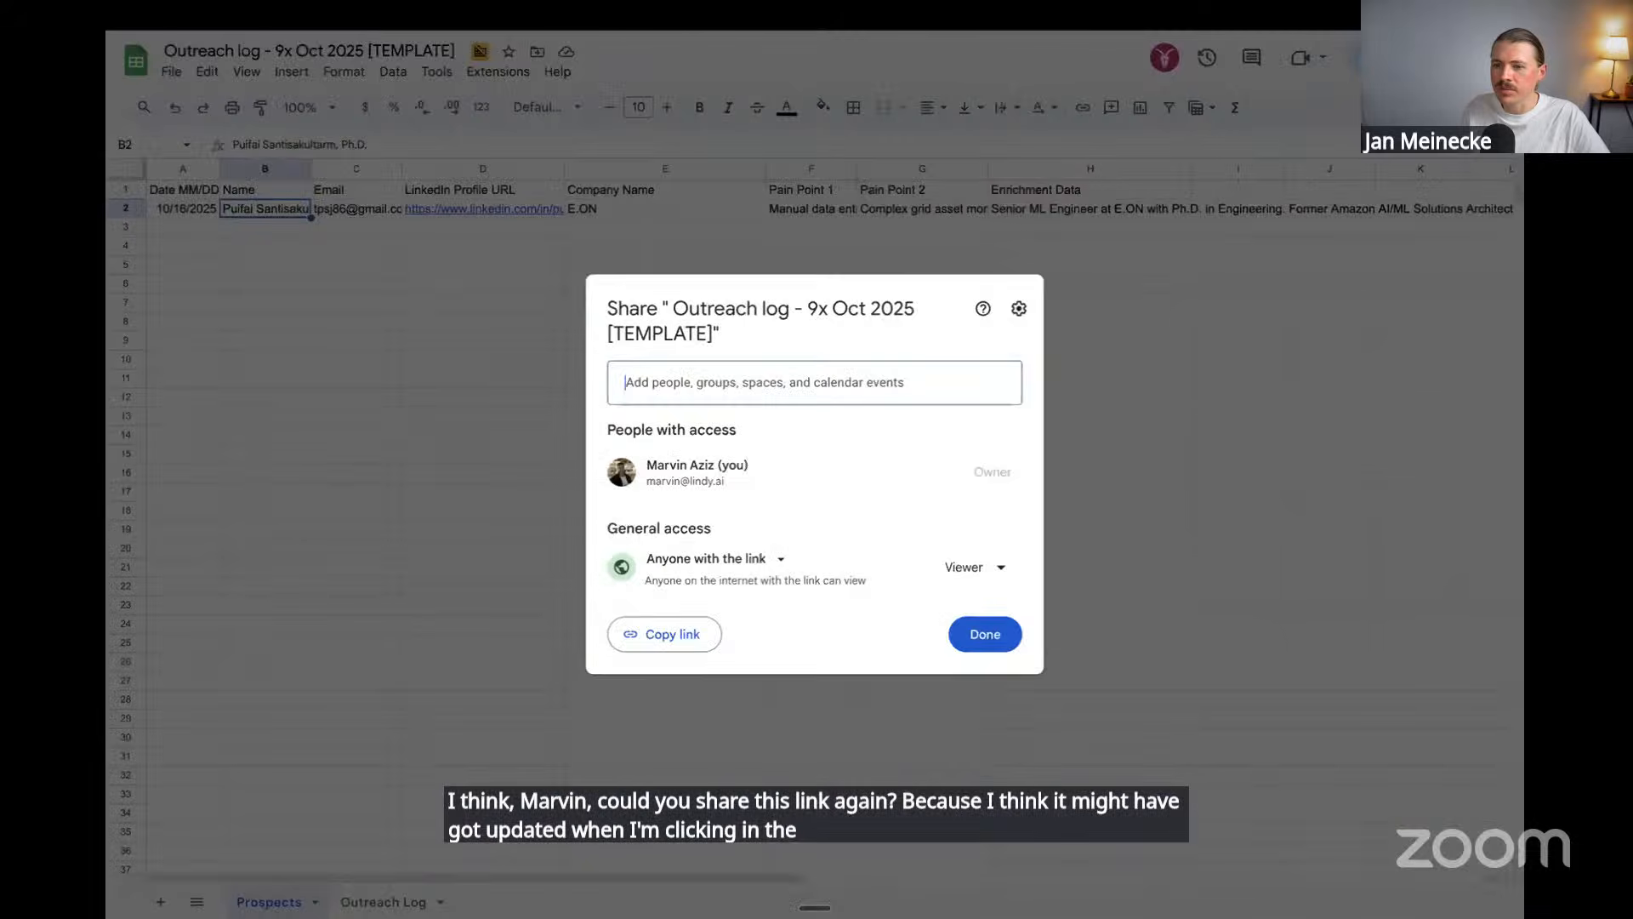
click(668, 636)
click(985, 635)
key(ctrl+Left)
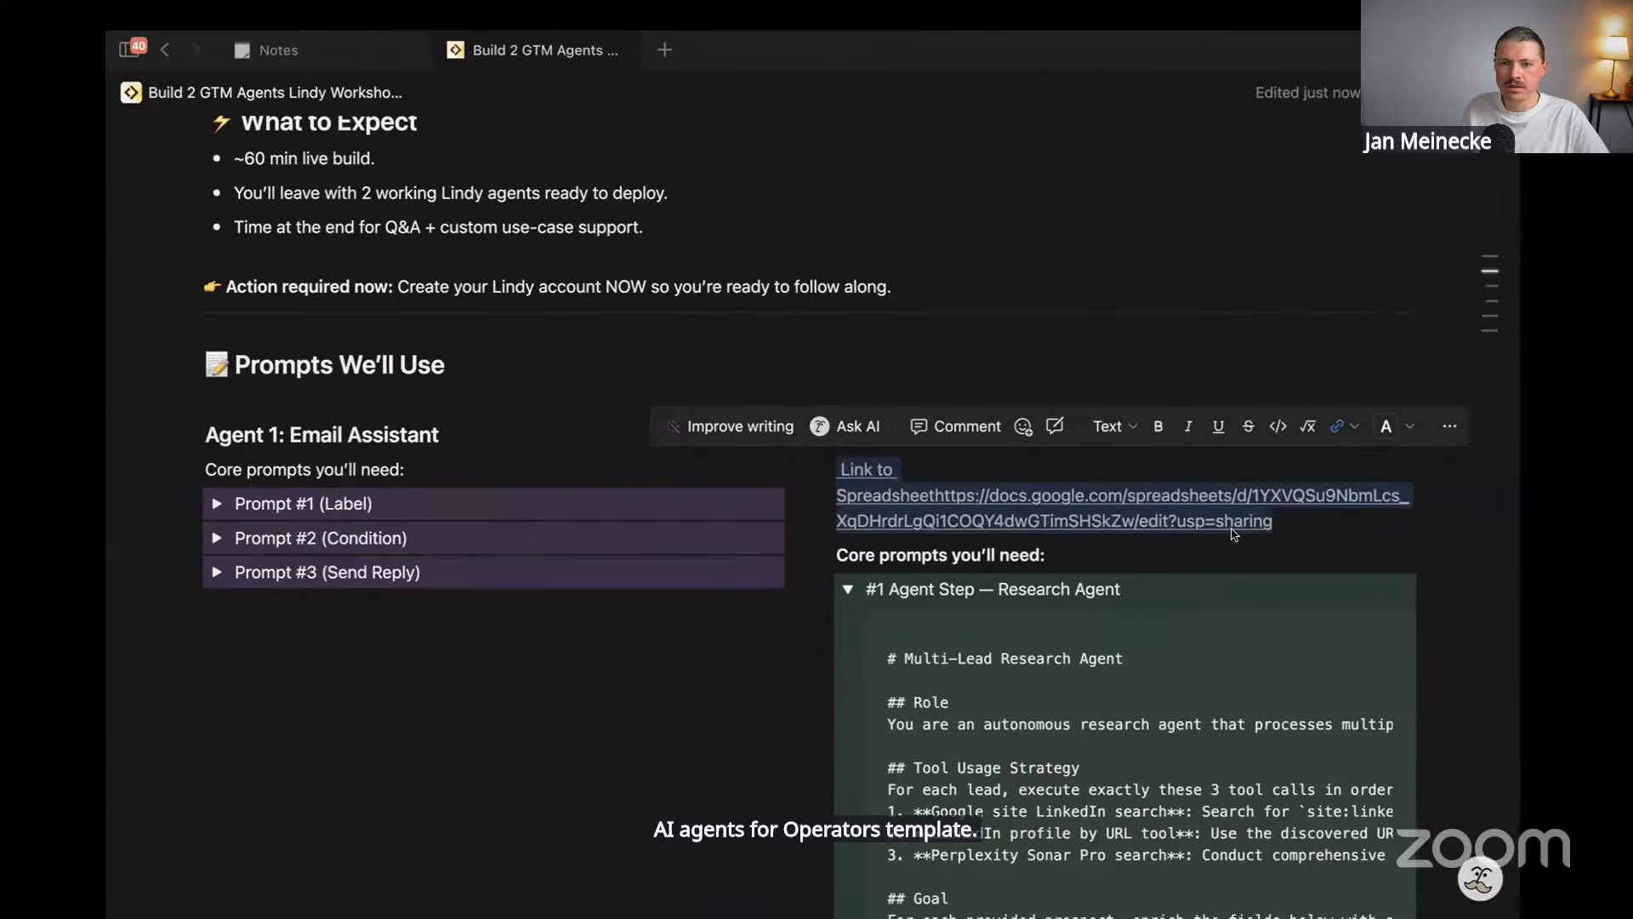
Replace the old spreadsheet link with 'Google Sheet' hyperlinked to the pasted sheet URL
click(1290, 516)
mouse_move(1289, 516)
mouse_down()
mouse_move(1190, 520)
mouse_move(842, 469)
mouse_up()
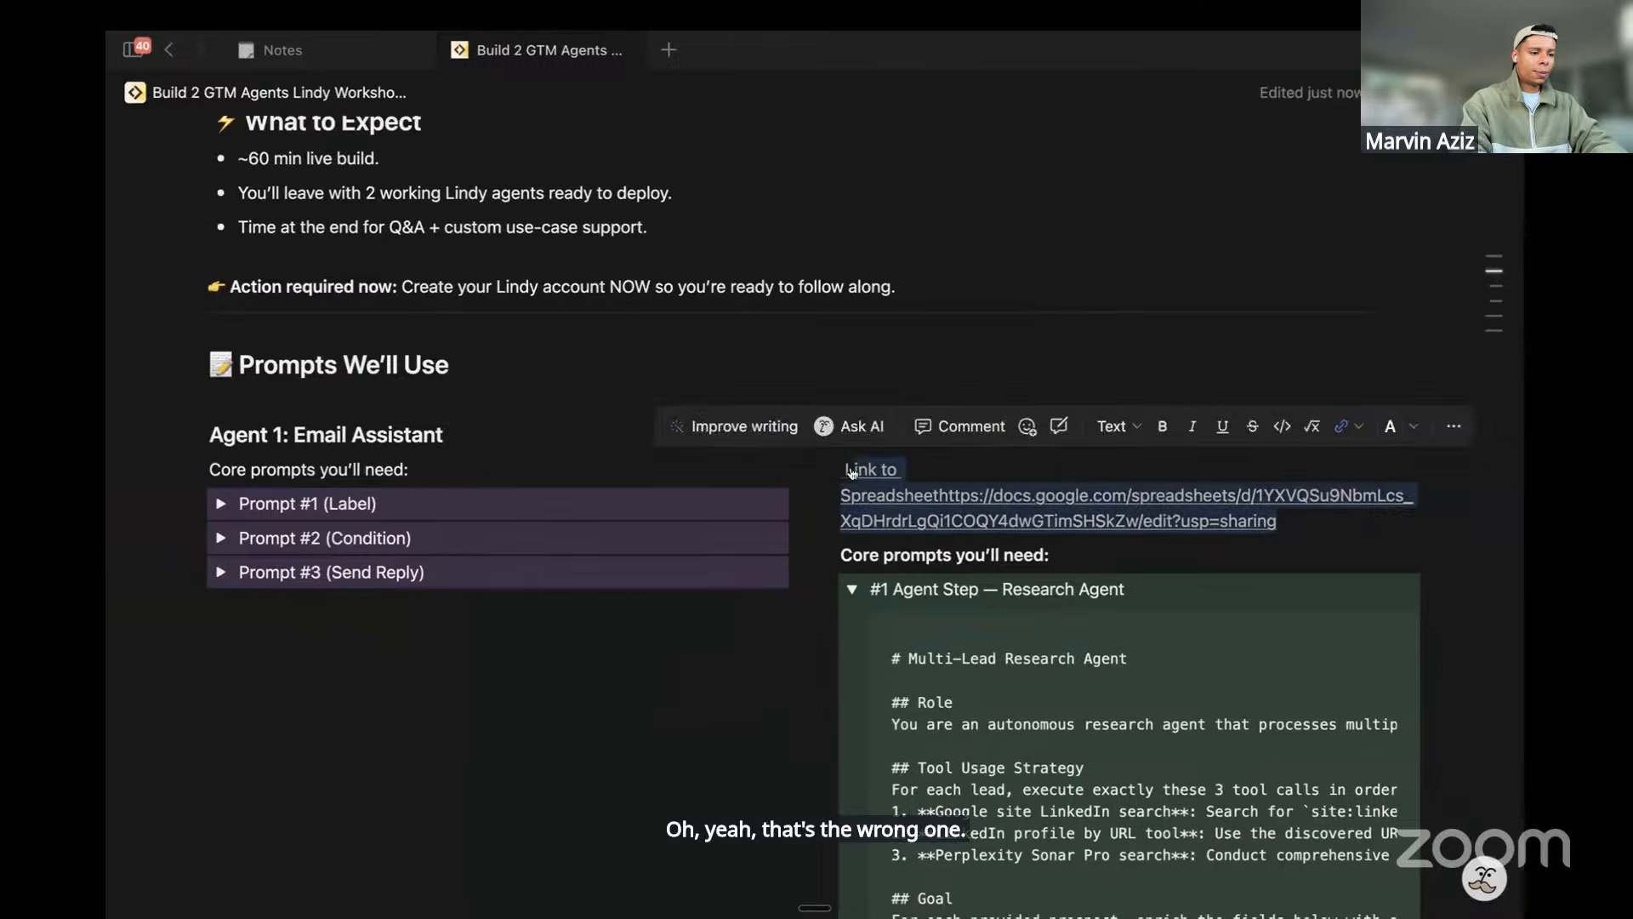
key(BackSpace)
text(G)
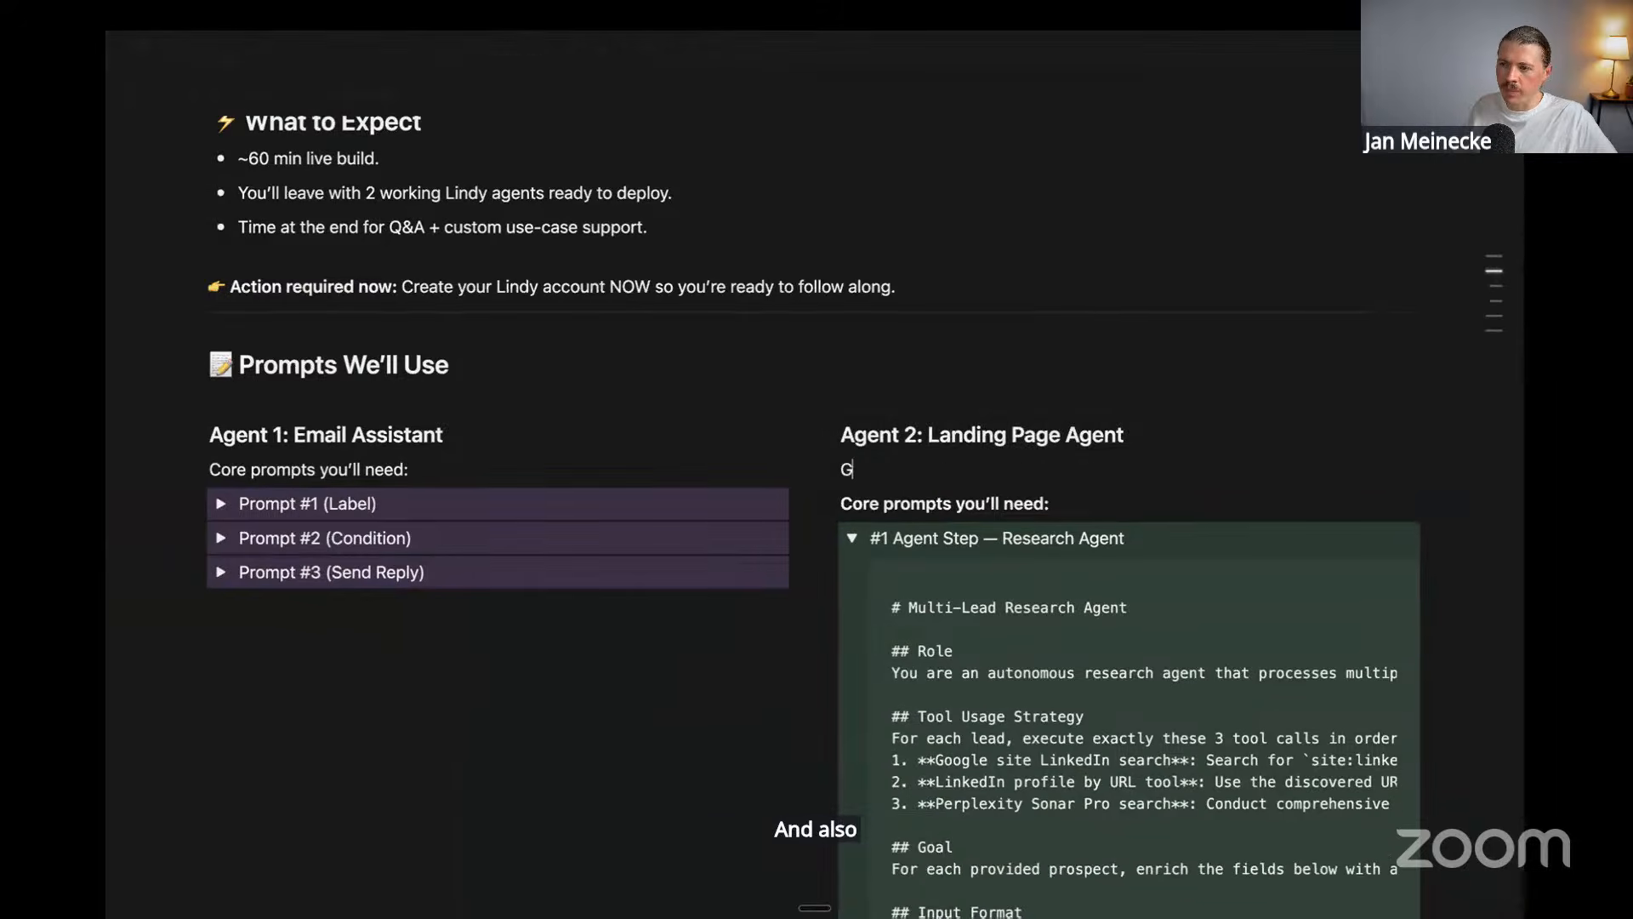
text(oolde)
key(BackSpace)
key(BackSpace)
key(BackSpace)
text(gle Sheet)
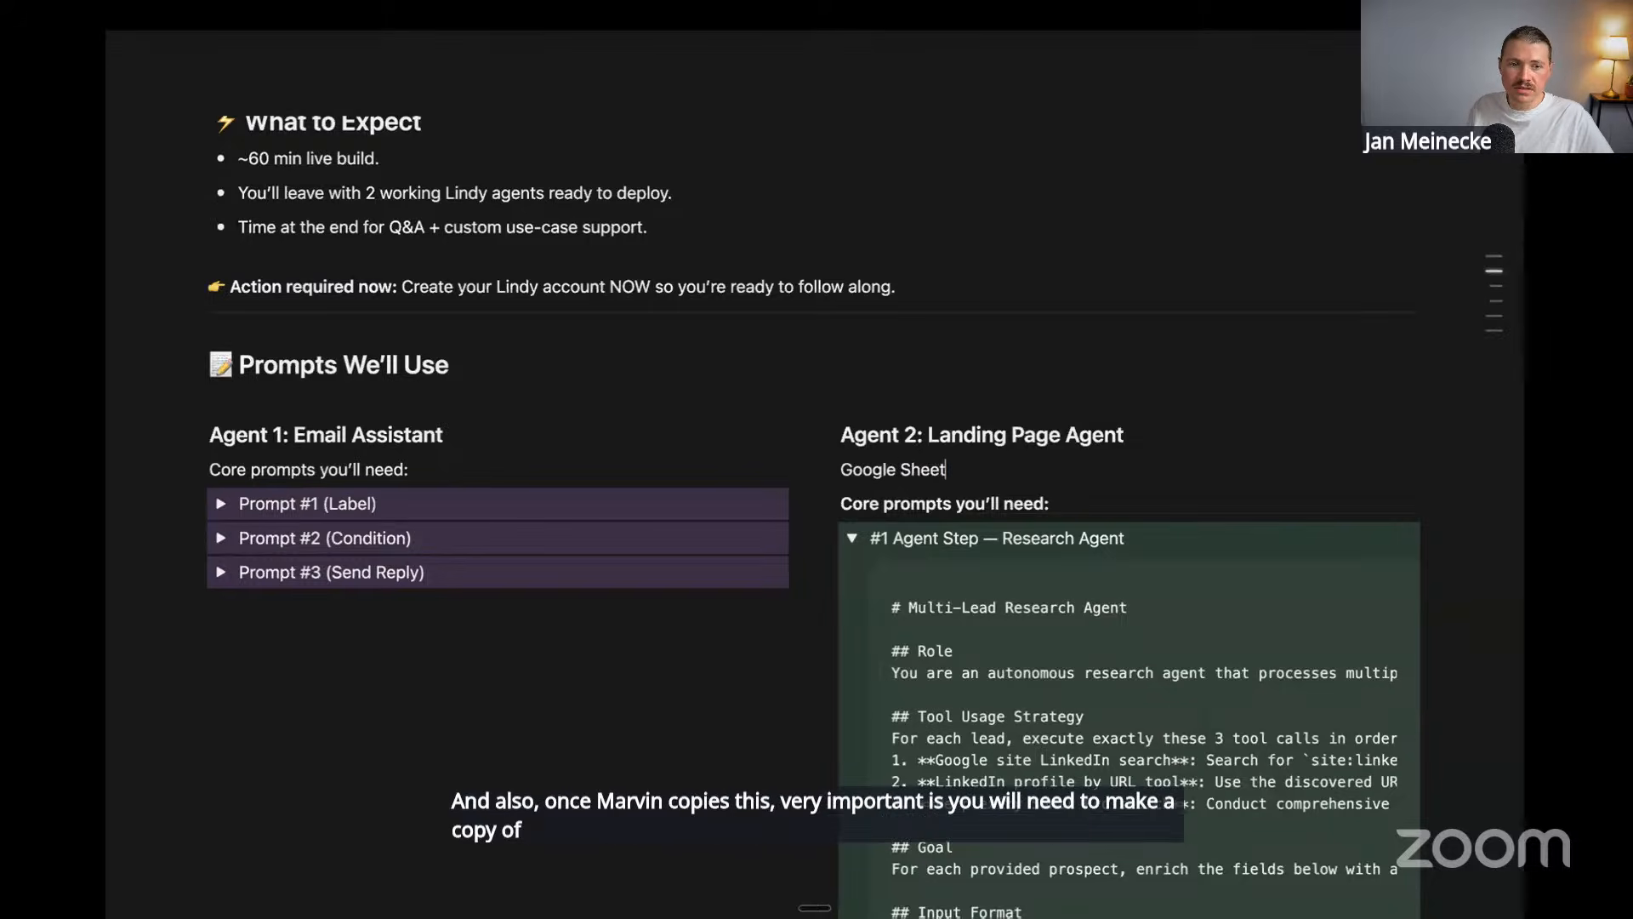
key(shift+Home)
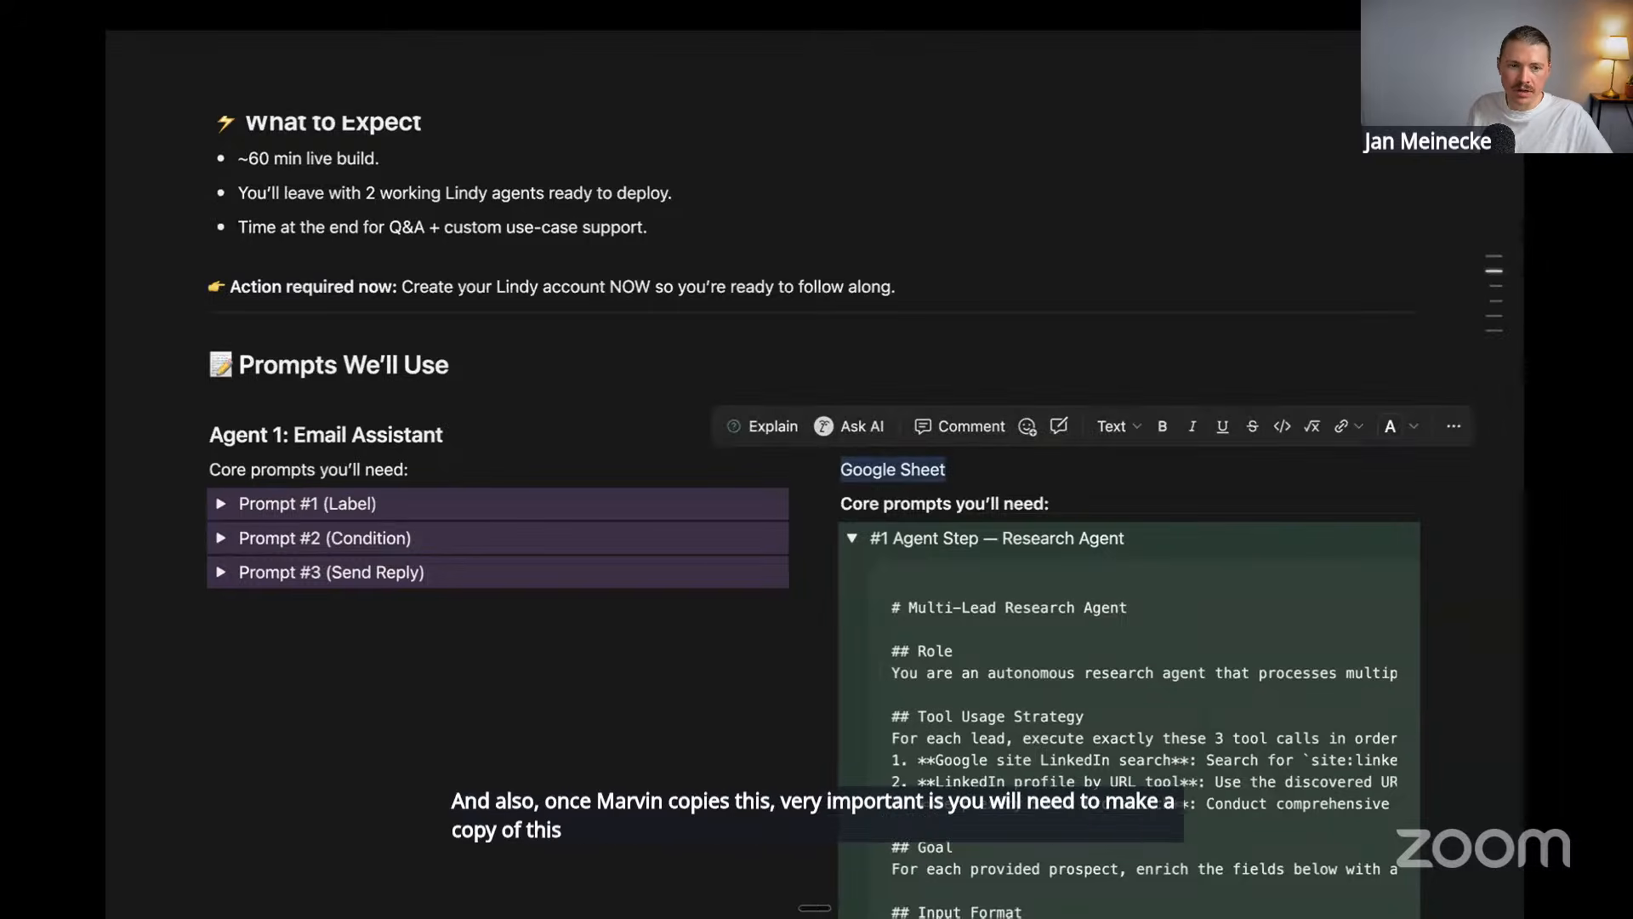
key(ctrl+k)
key(ctrl+v)
key(Return)
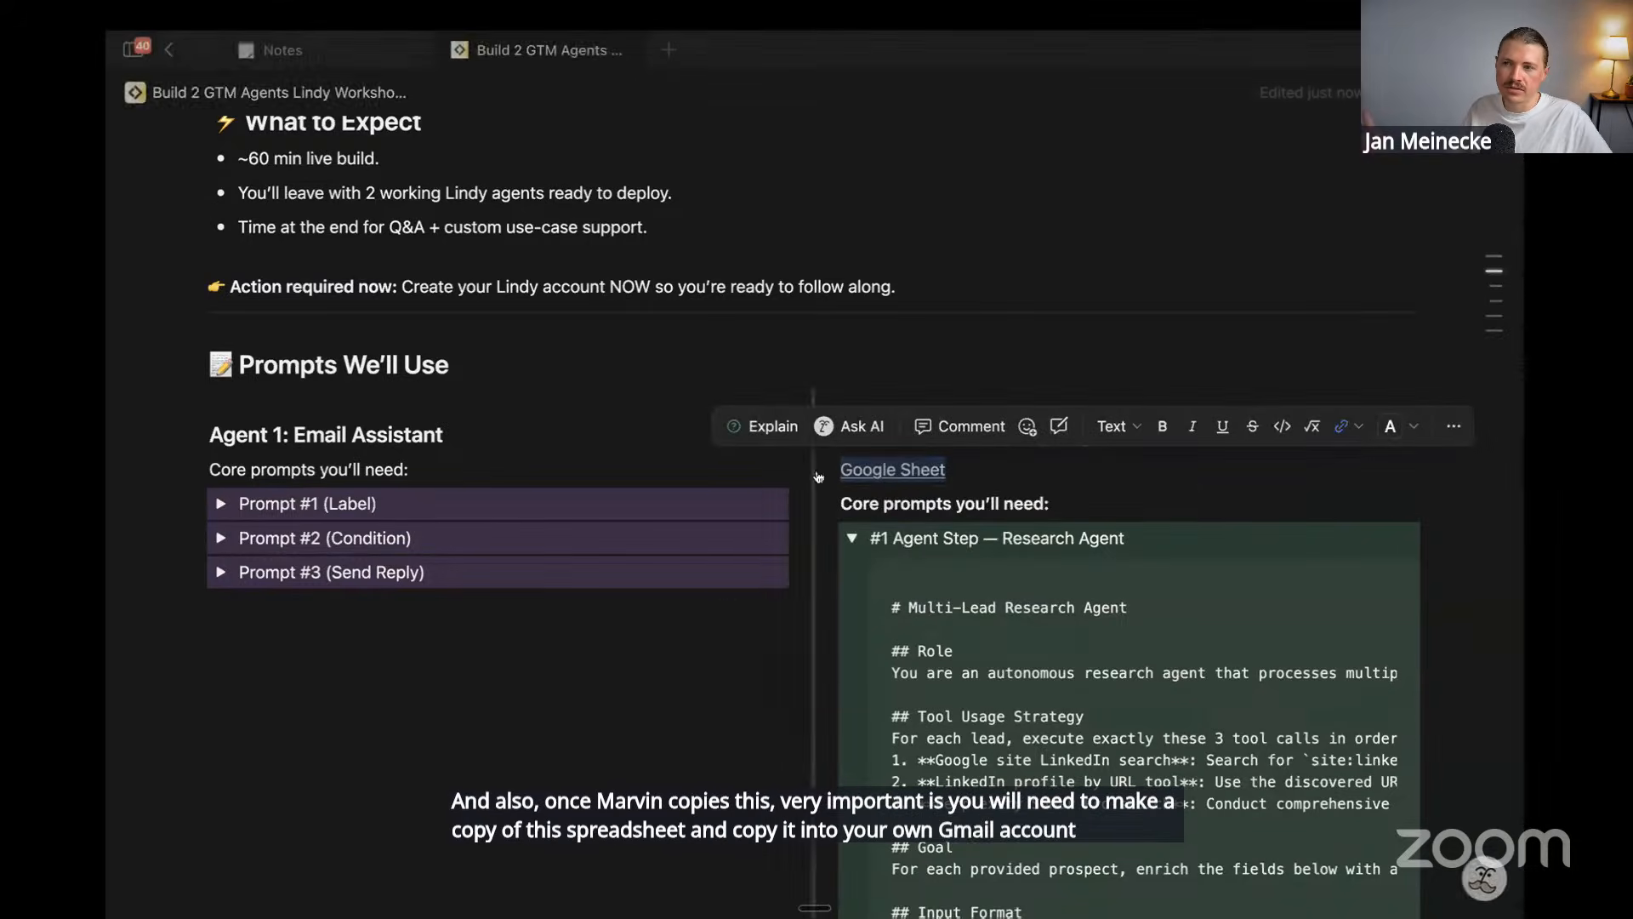
Put a '->' arrow before the Google Sheet link and copy the link
key(ctrl+super+space)
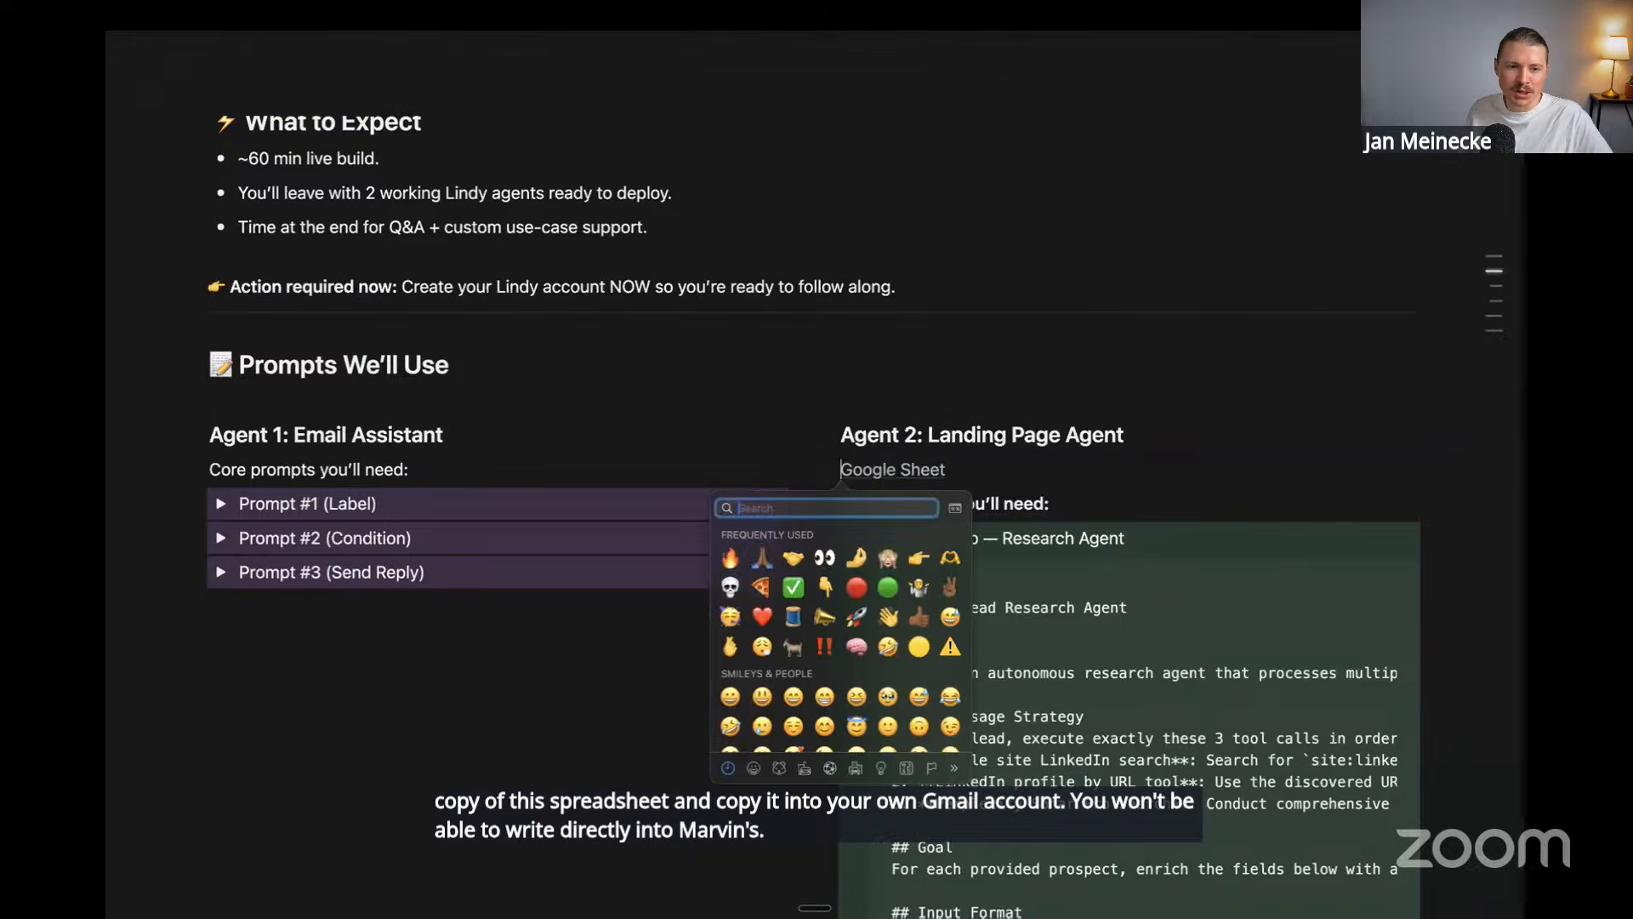
key(Down)
key(Right)
key(Return)
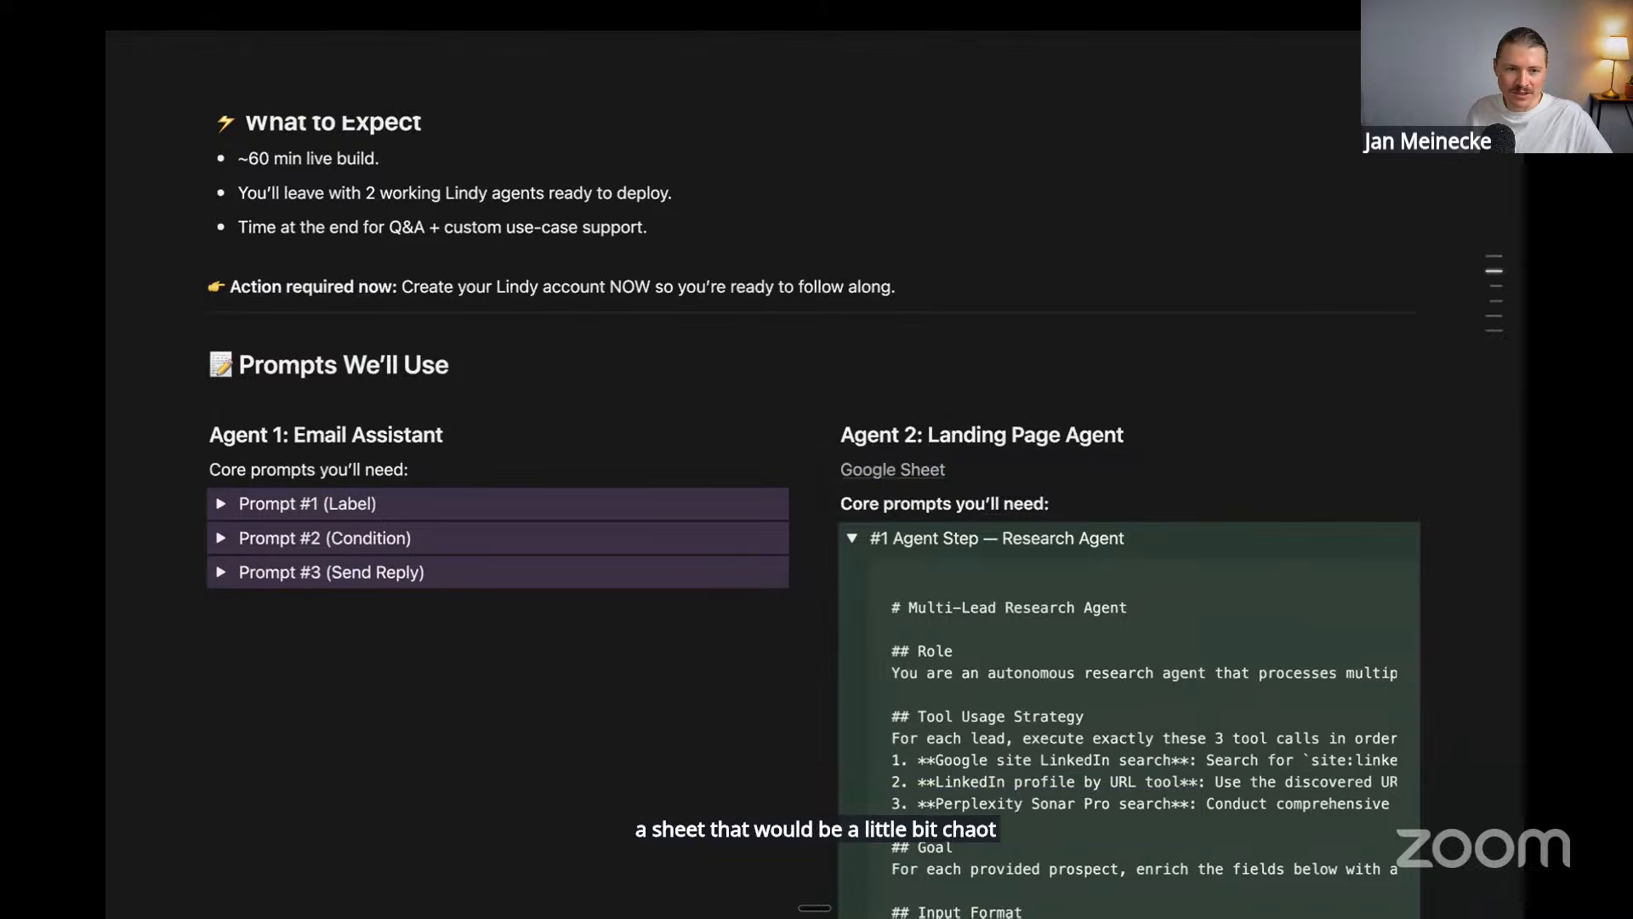
key(ctrl+super+space)
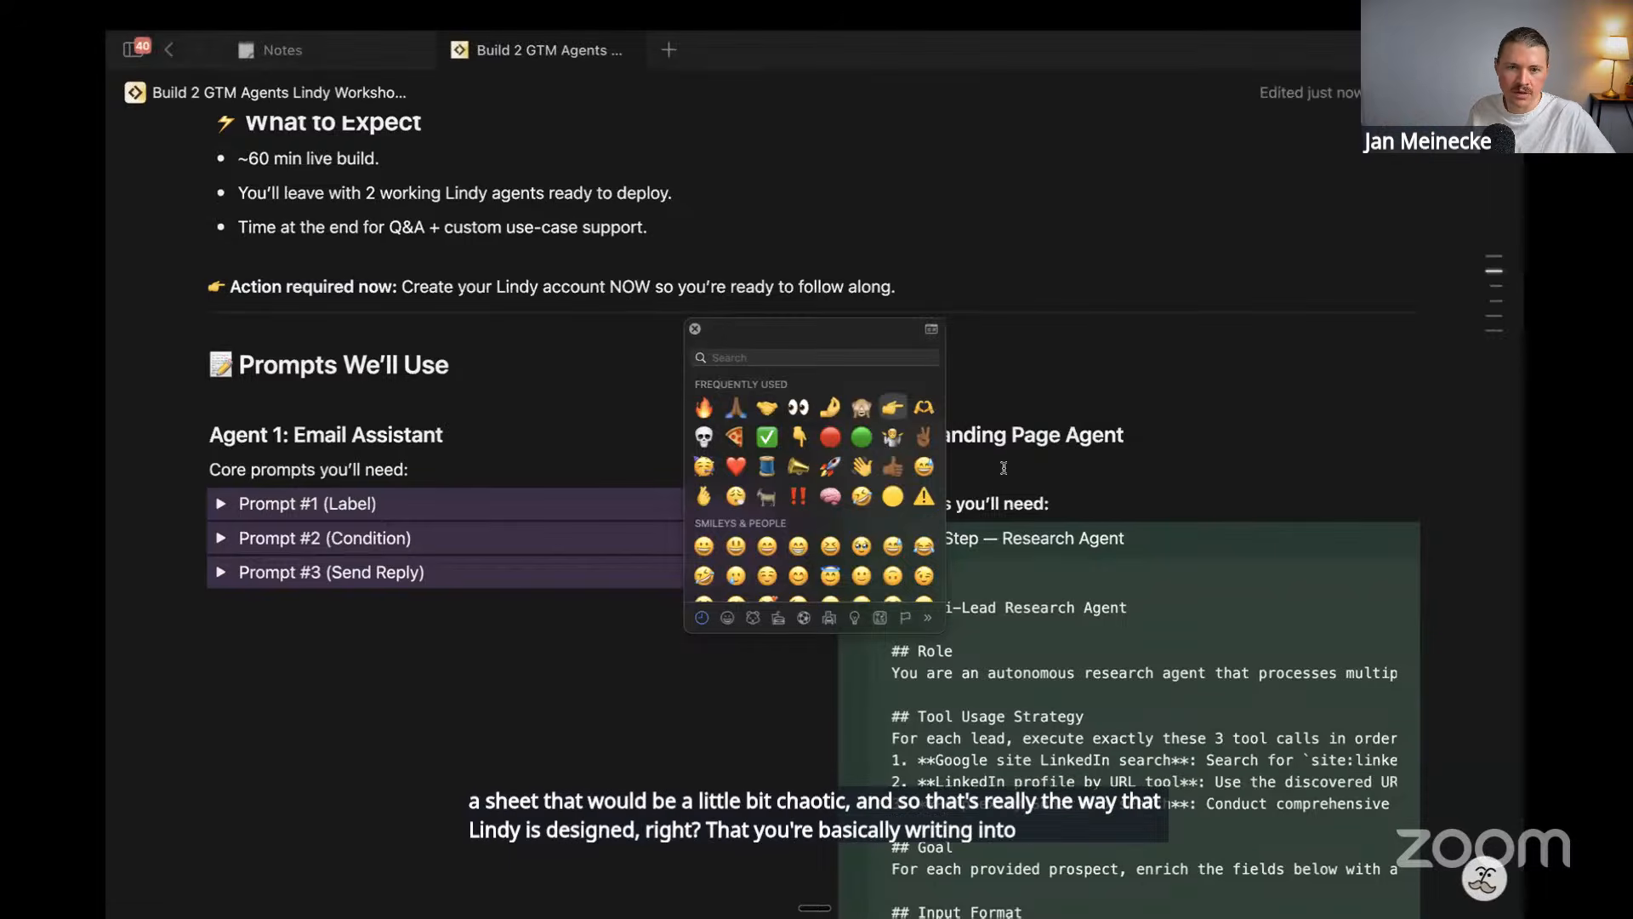
click(695, 328)
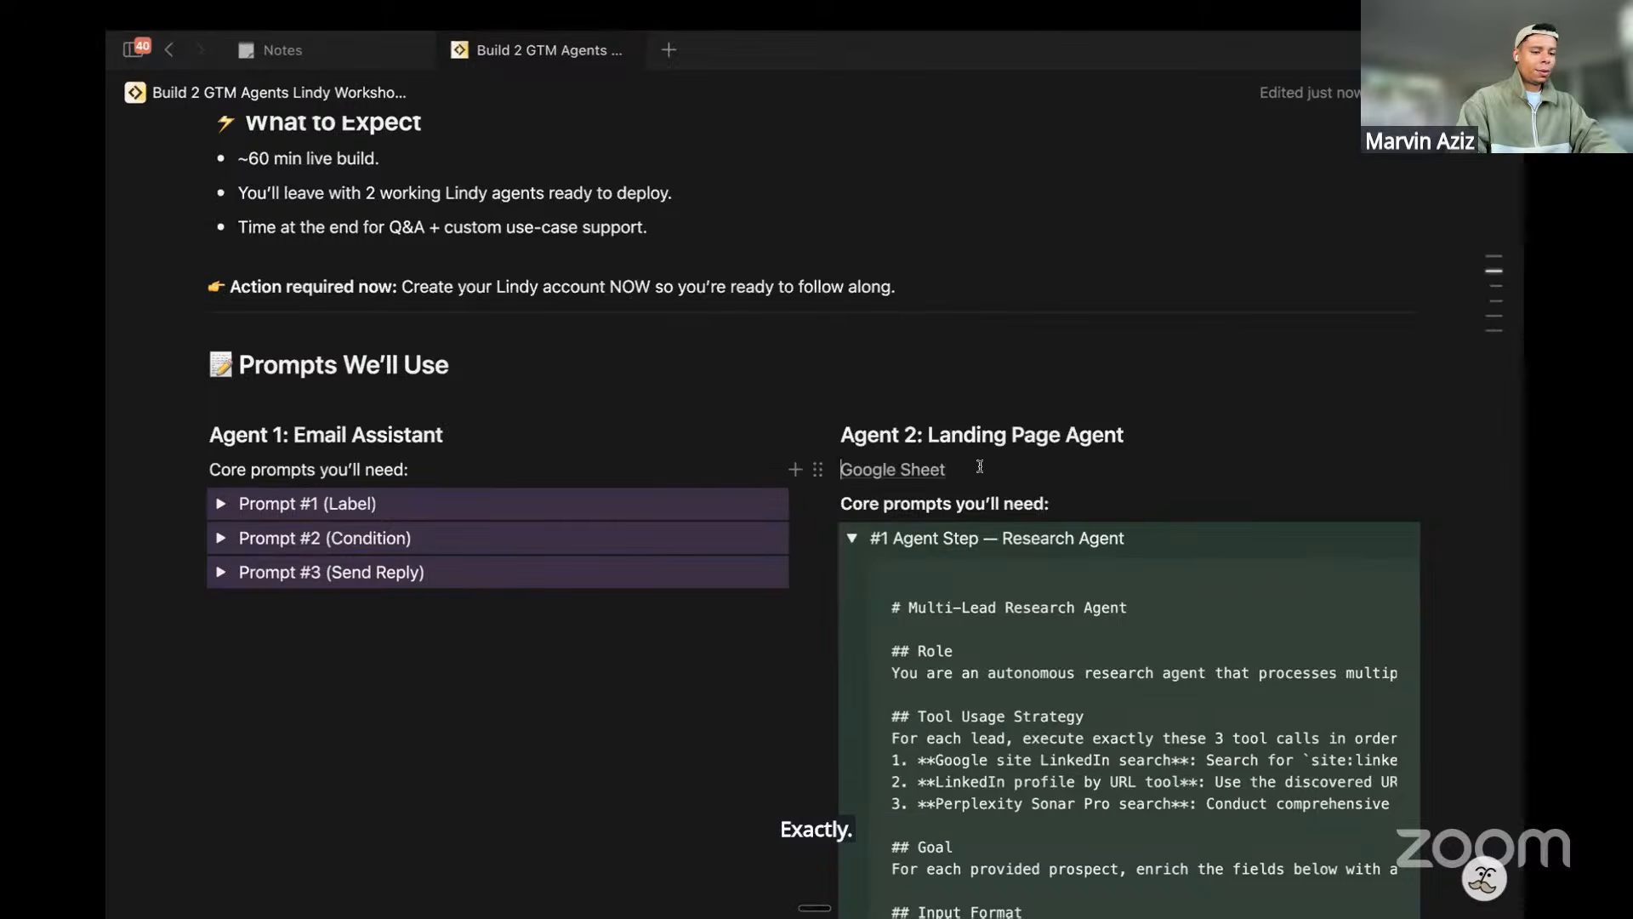
text(-)
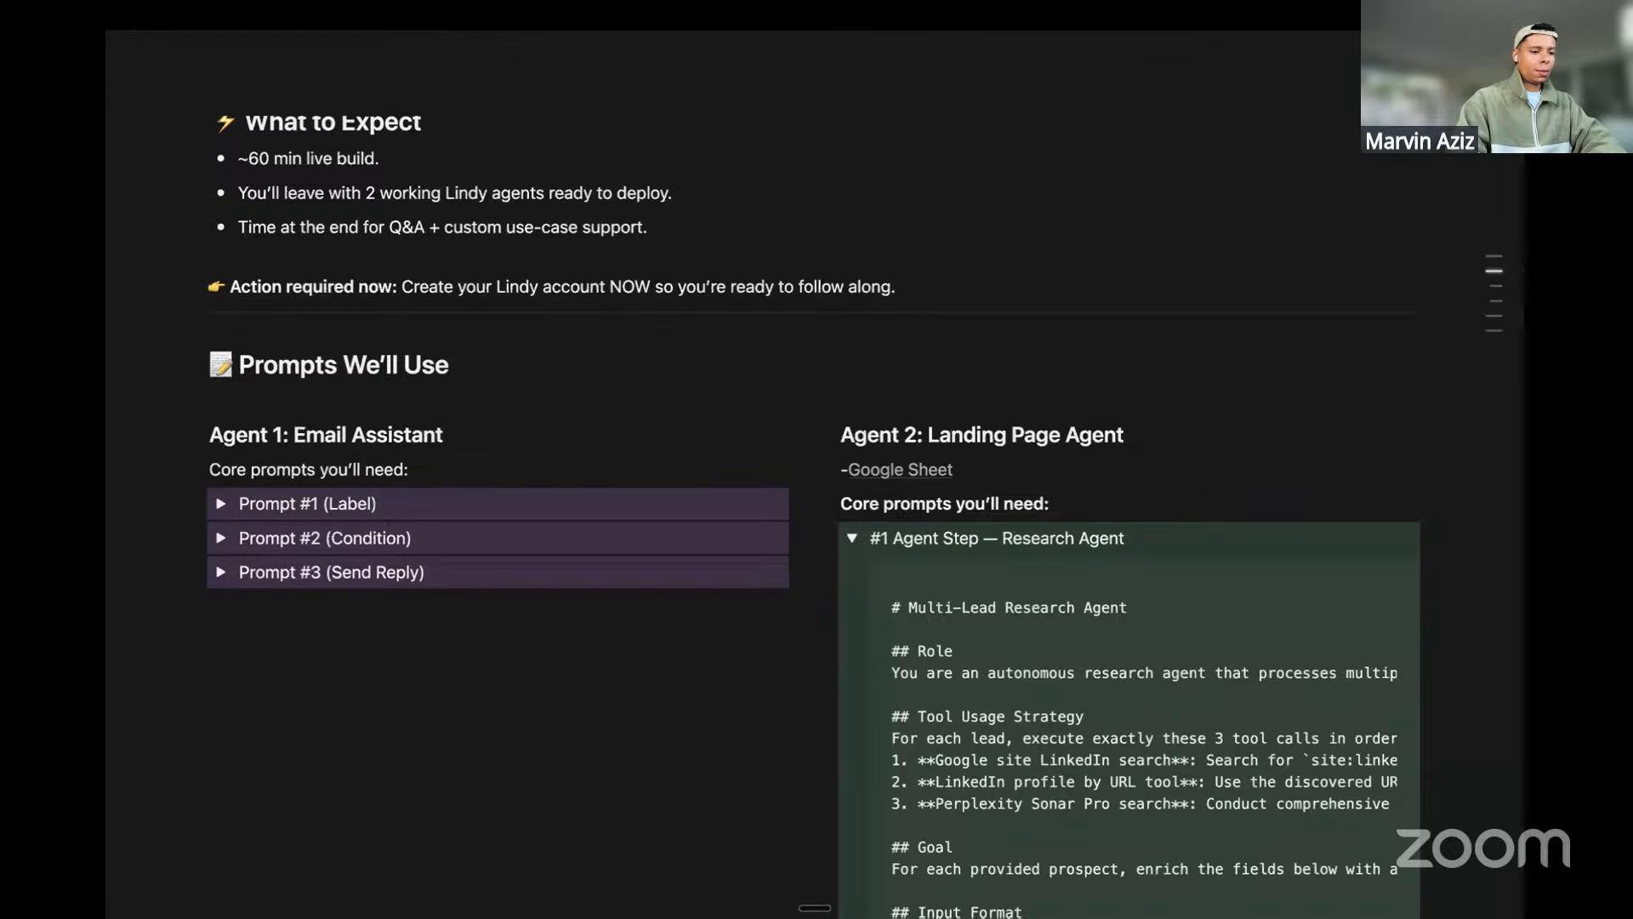
click(992, 462)
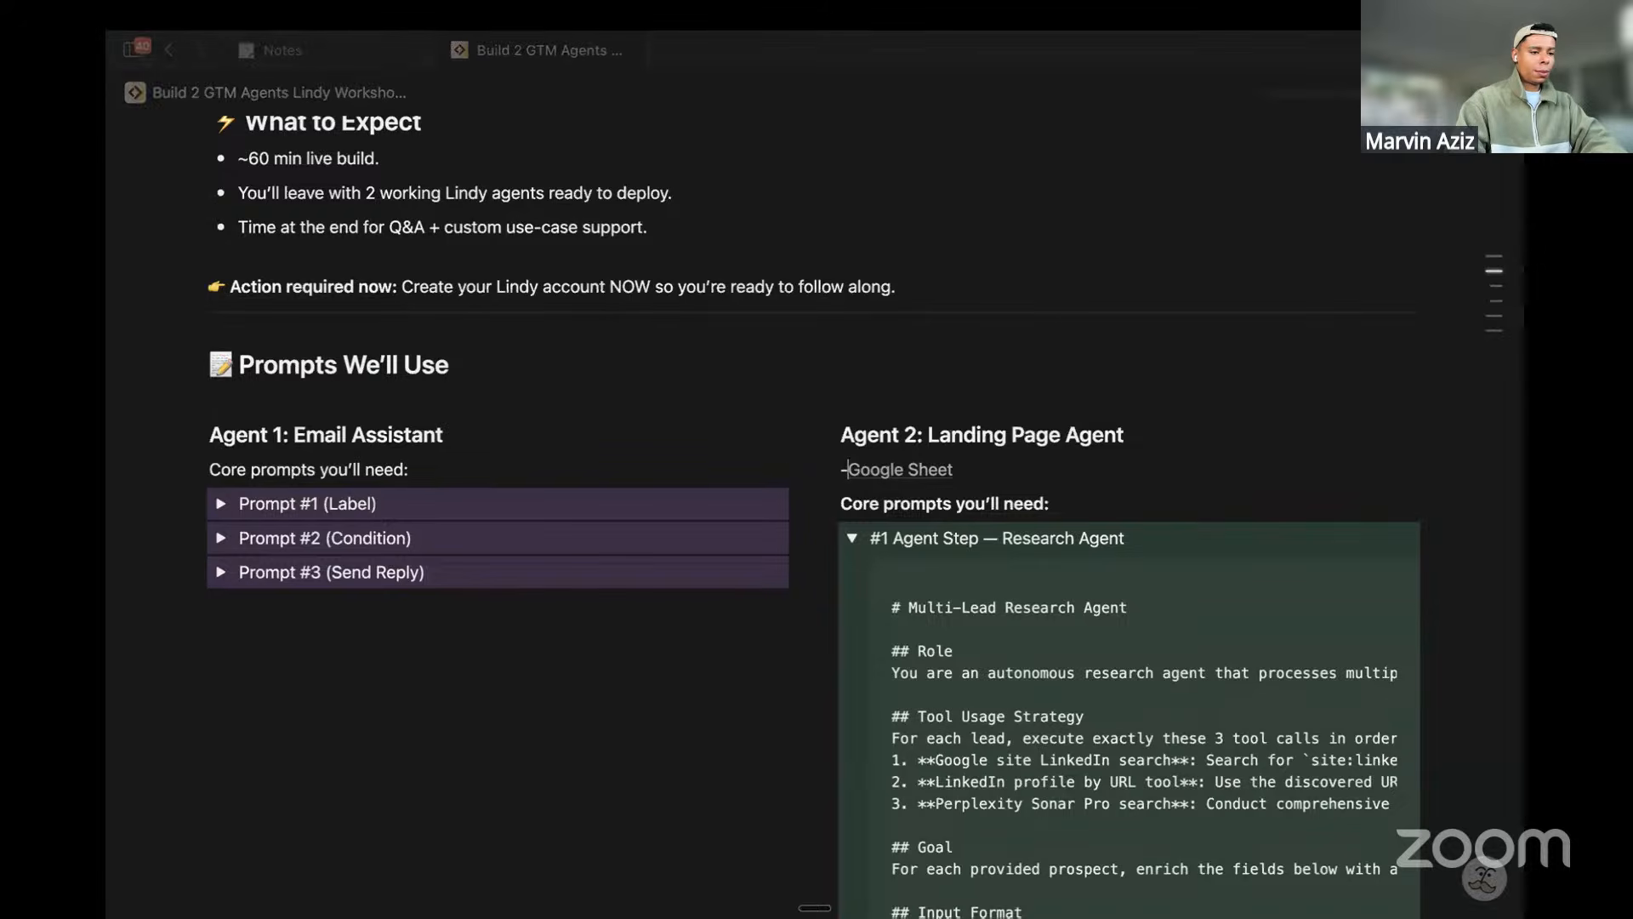
text(>)
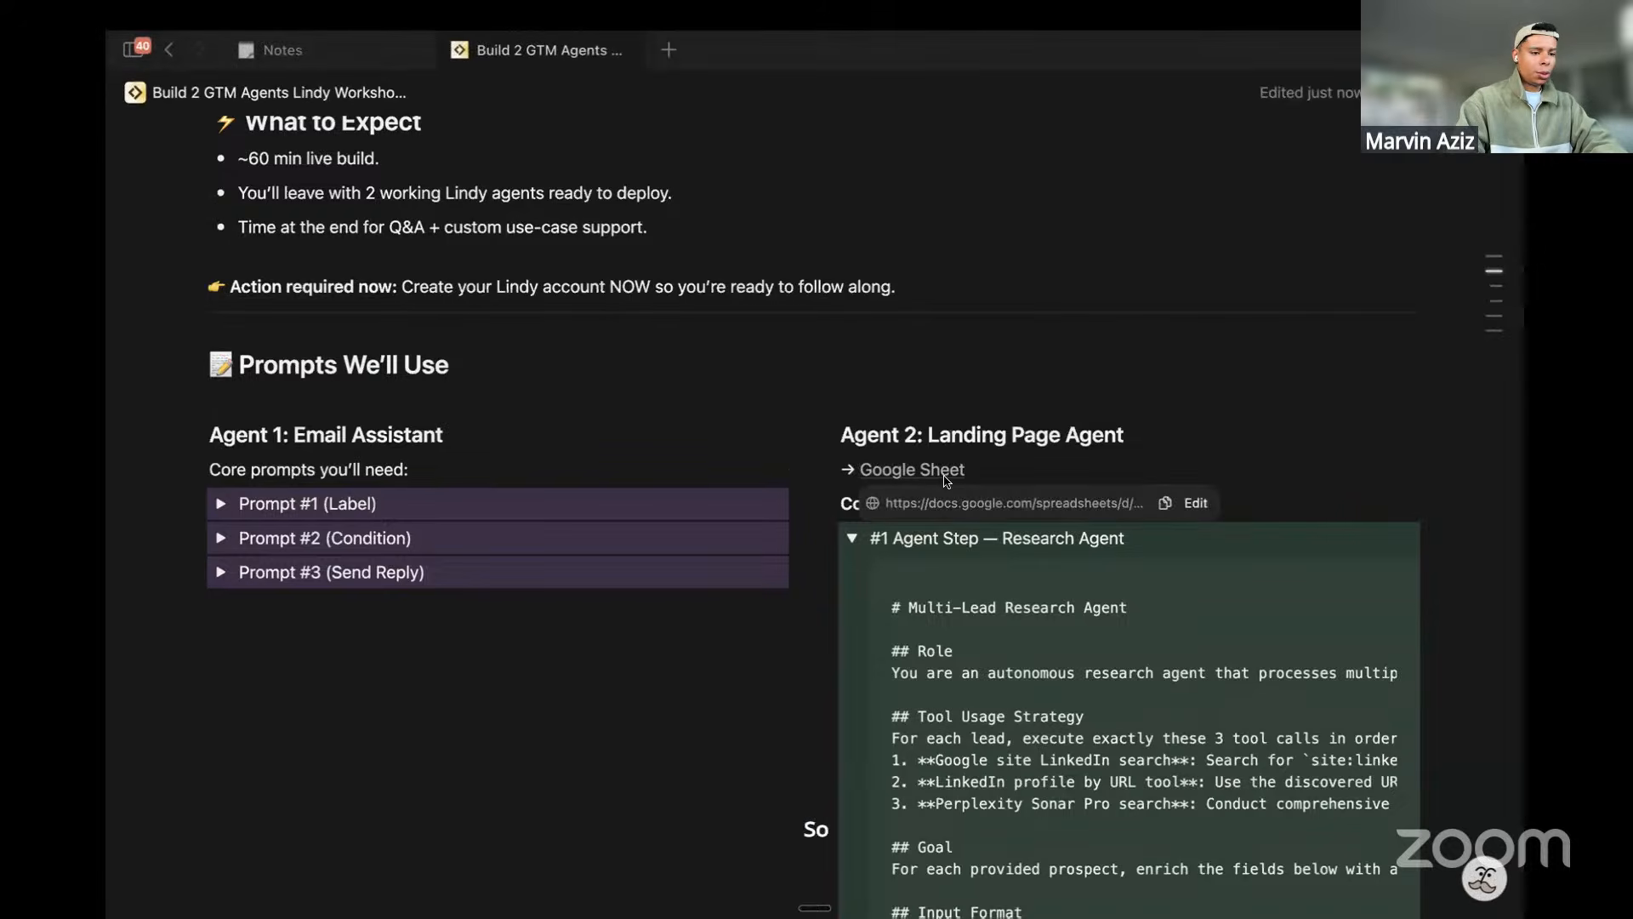
click(1166, 503)
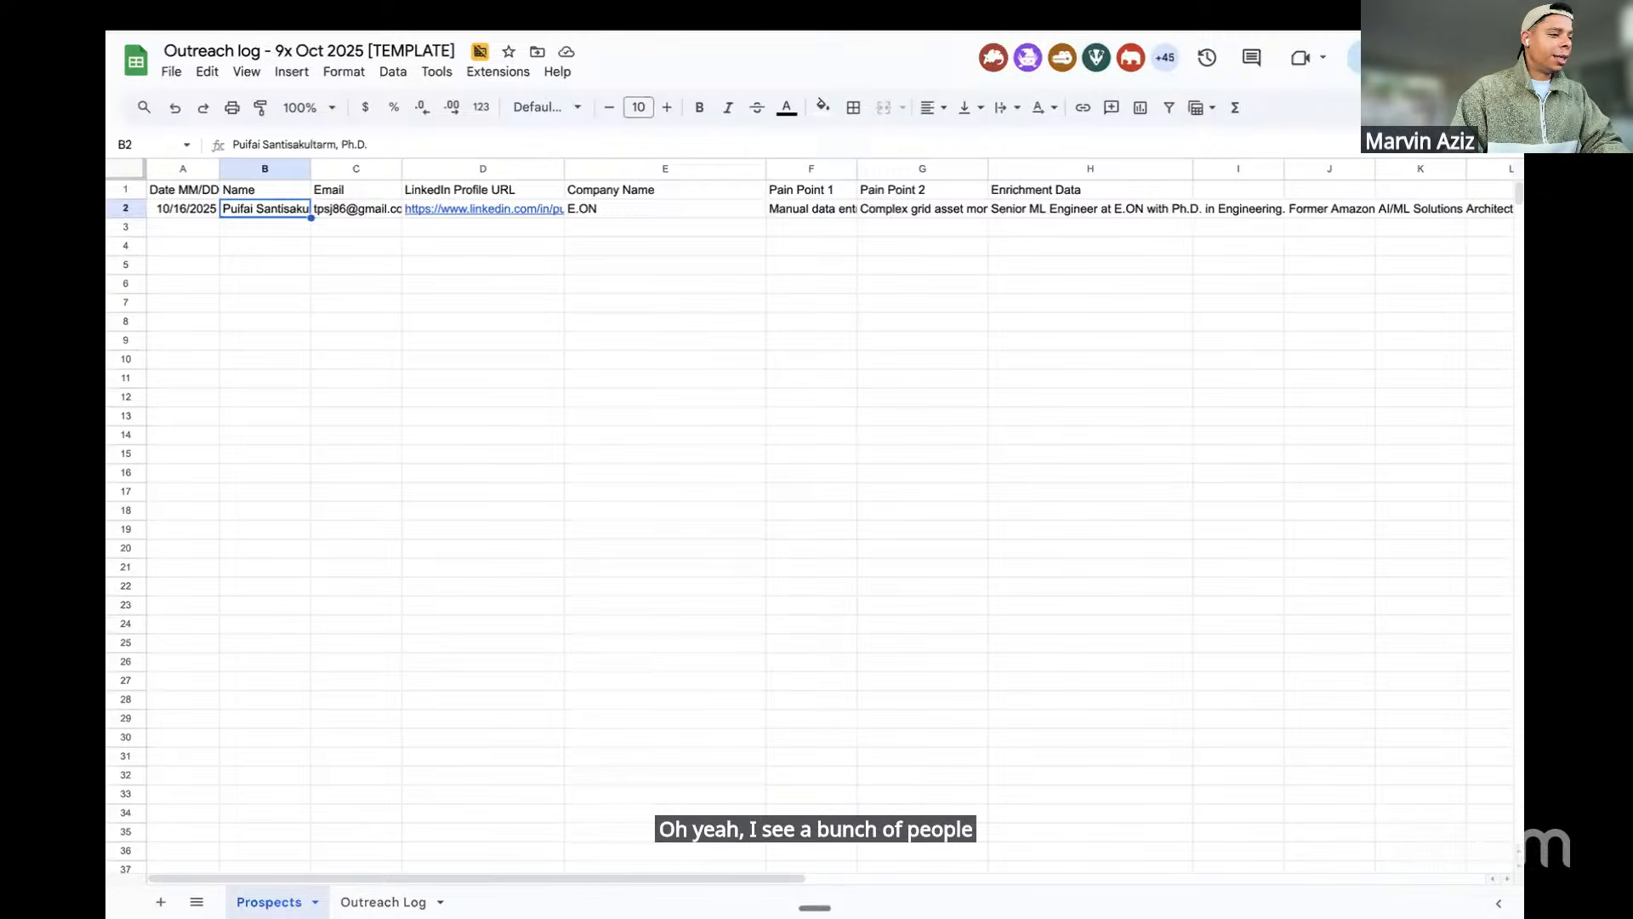
Look over the E.ON prospect row and expand cell H2 to read its Enrichment Data
click(127, 209)
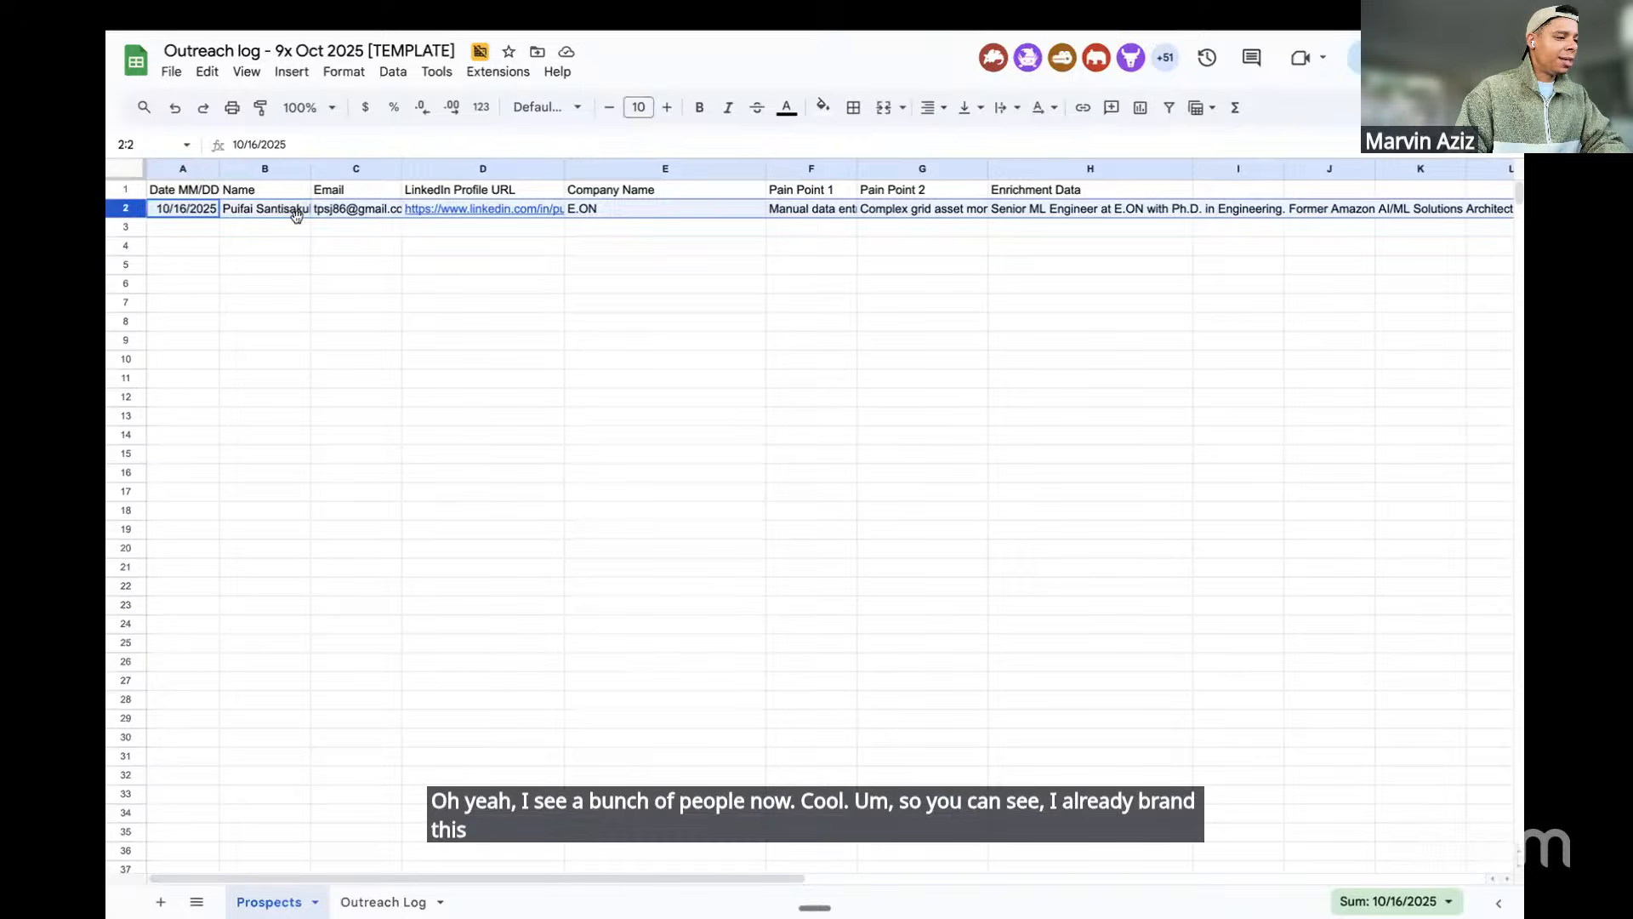
click(267, 213)
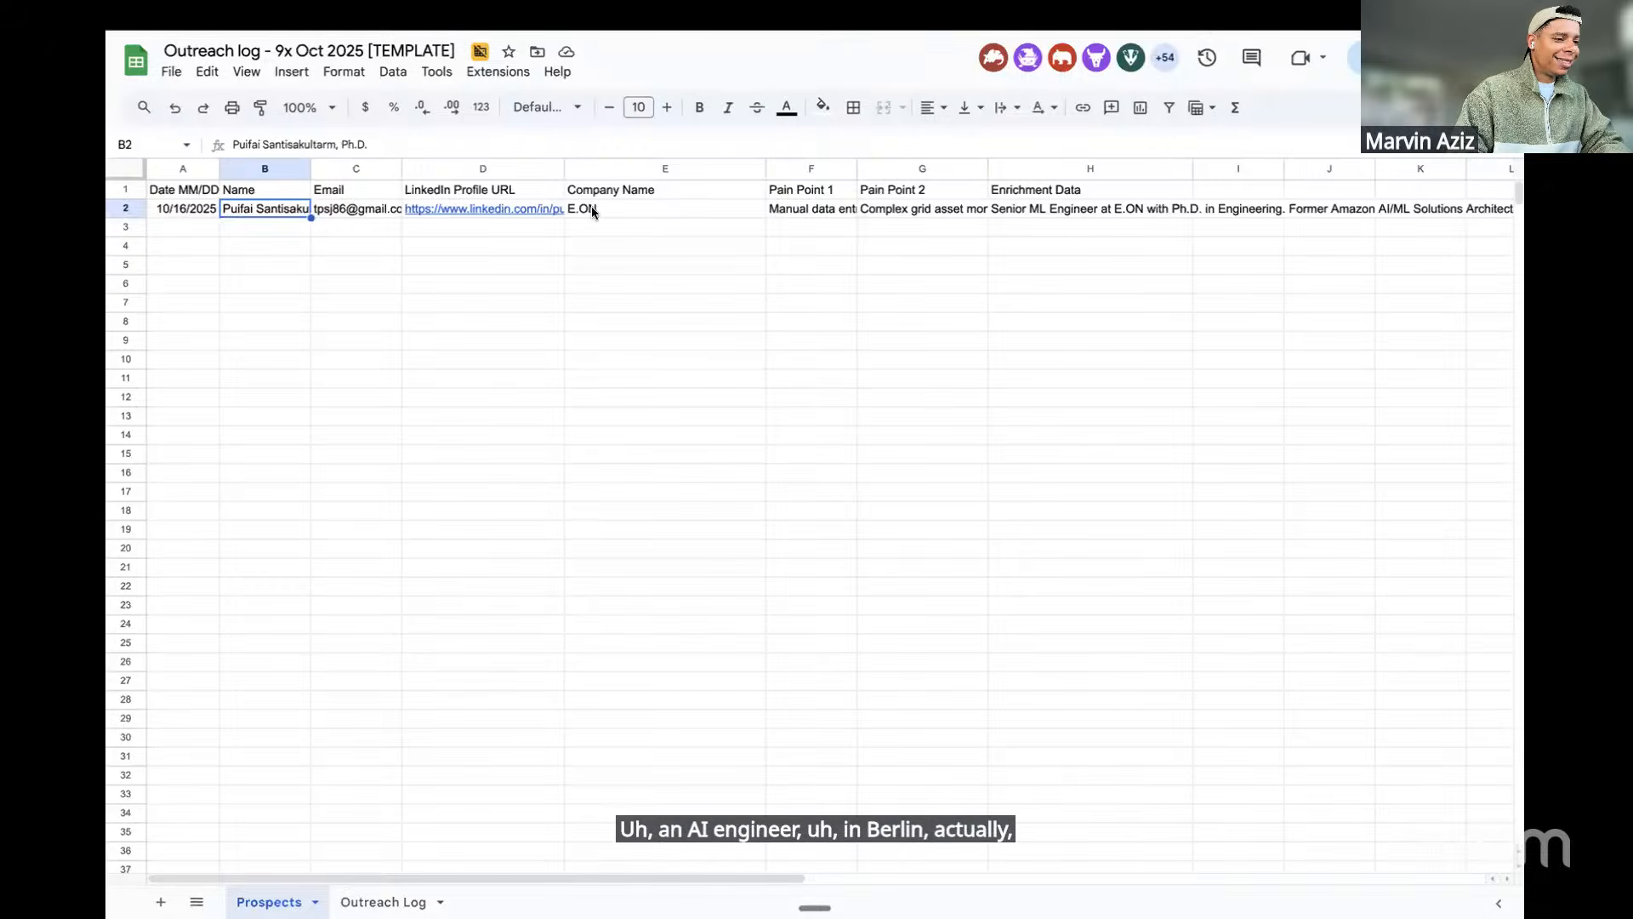
click(532, 209)
scroll(748, 230, right, 1)
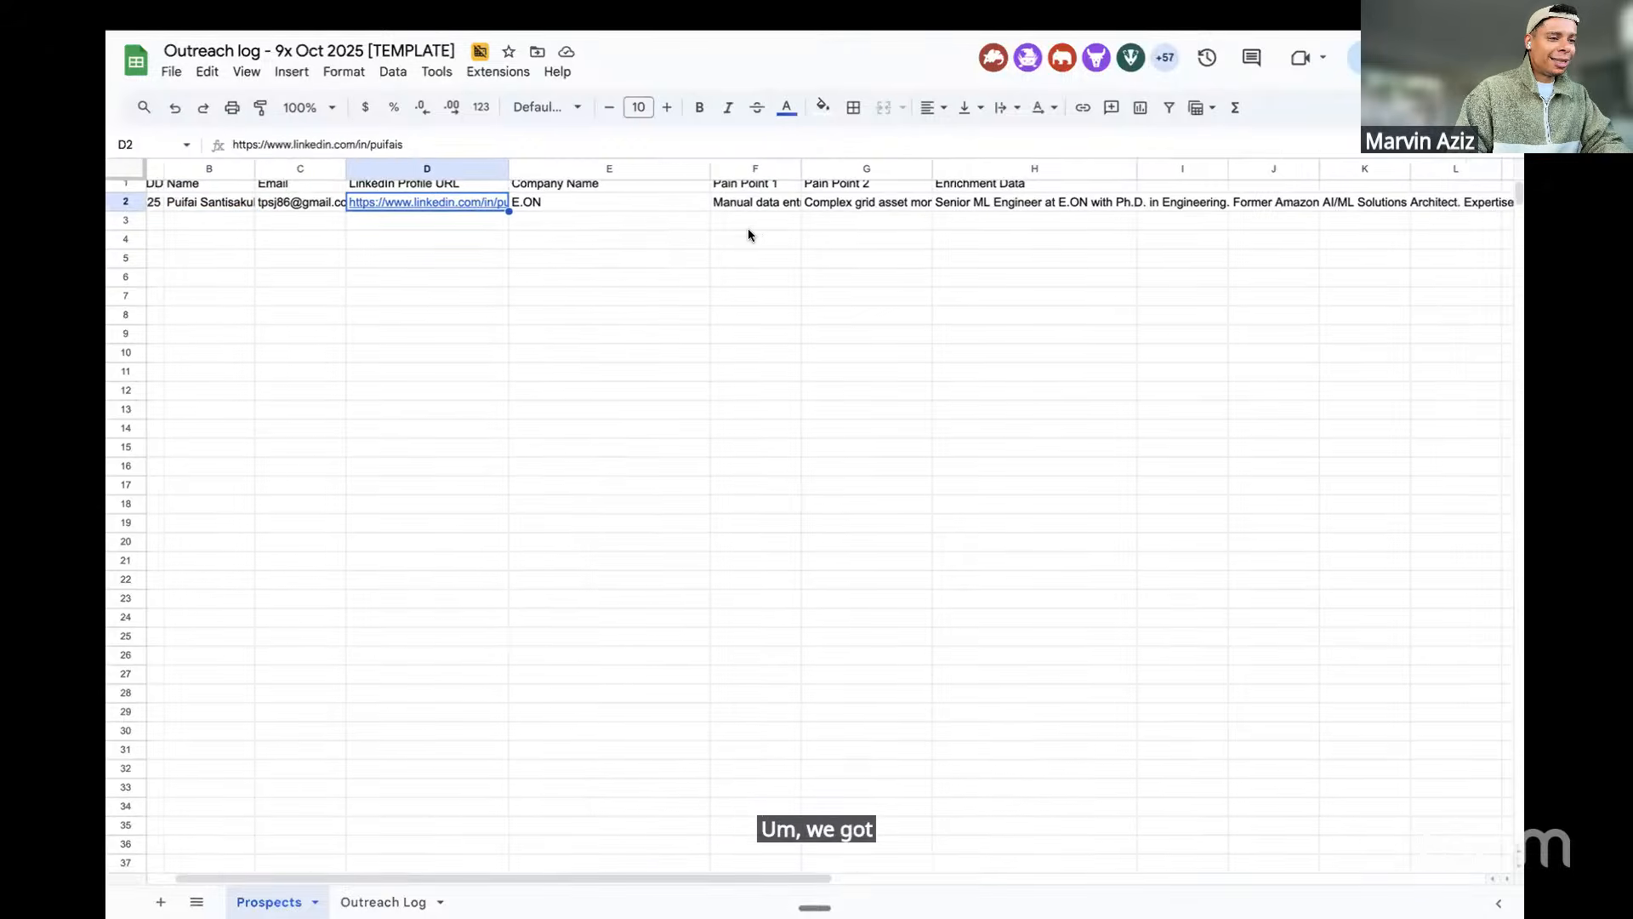
scroll(749, 228, right, 1)
drag(713, 210, 818, 209)
click(943, 214)
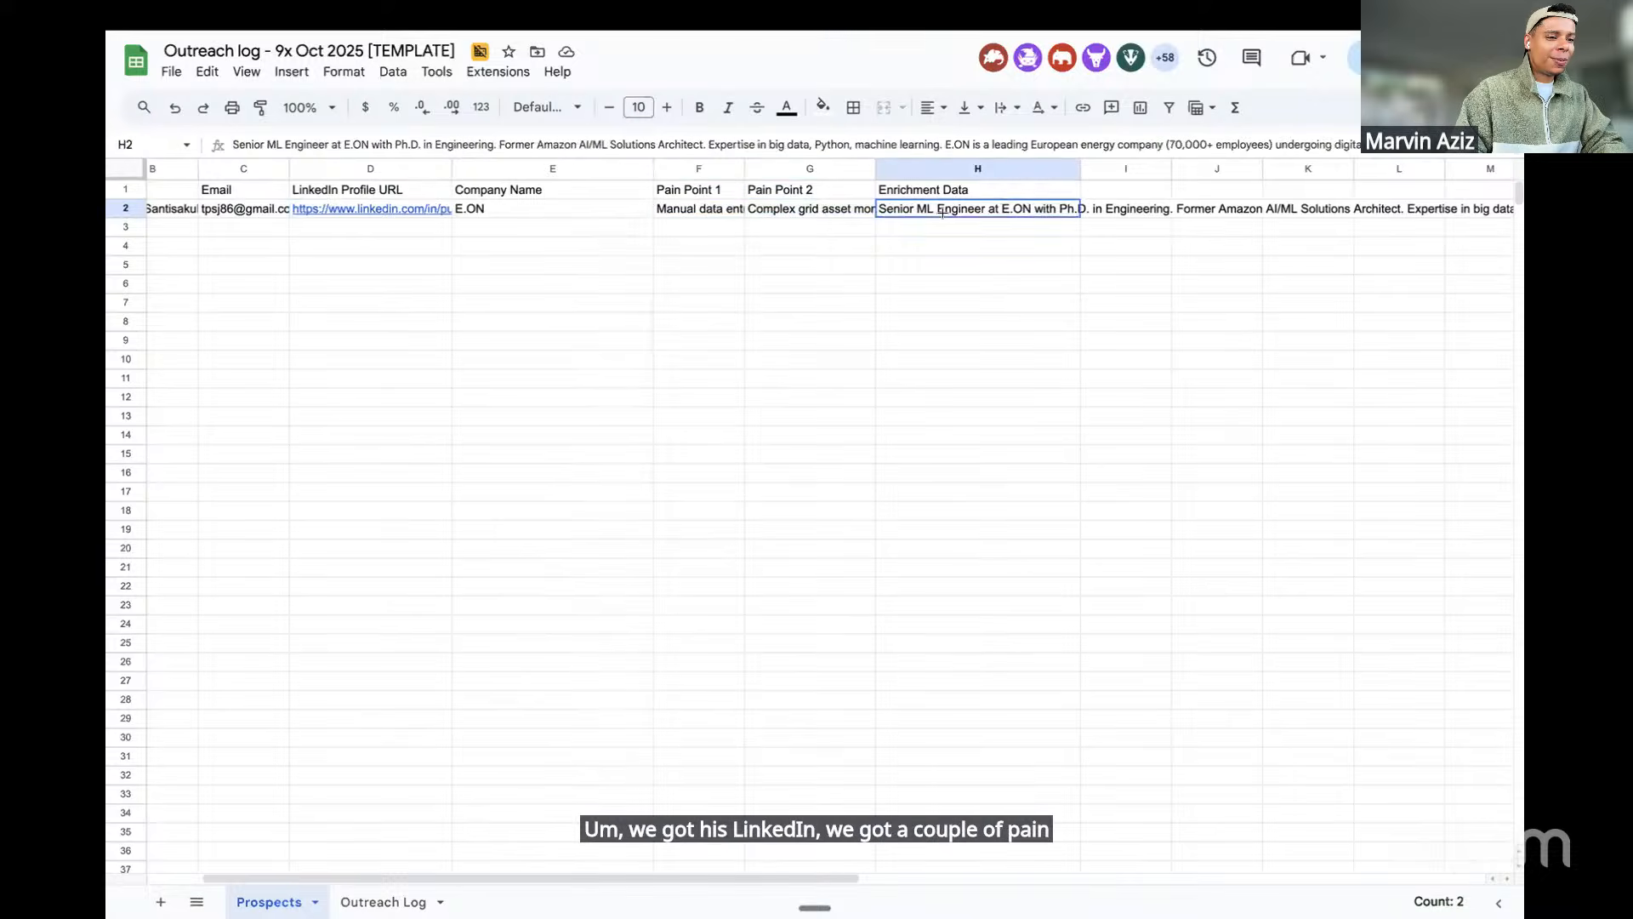
double_click(943, 214)
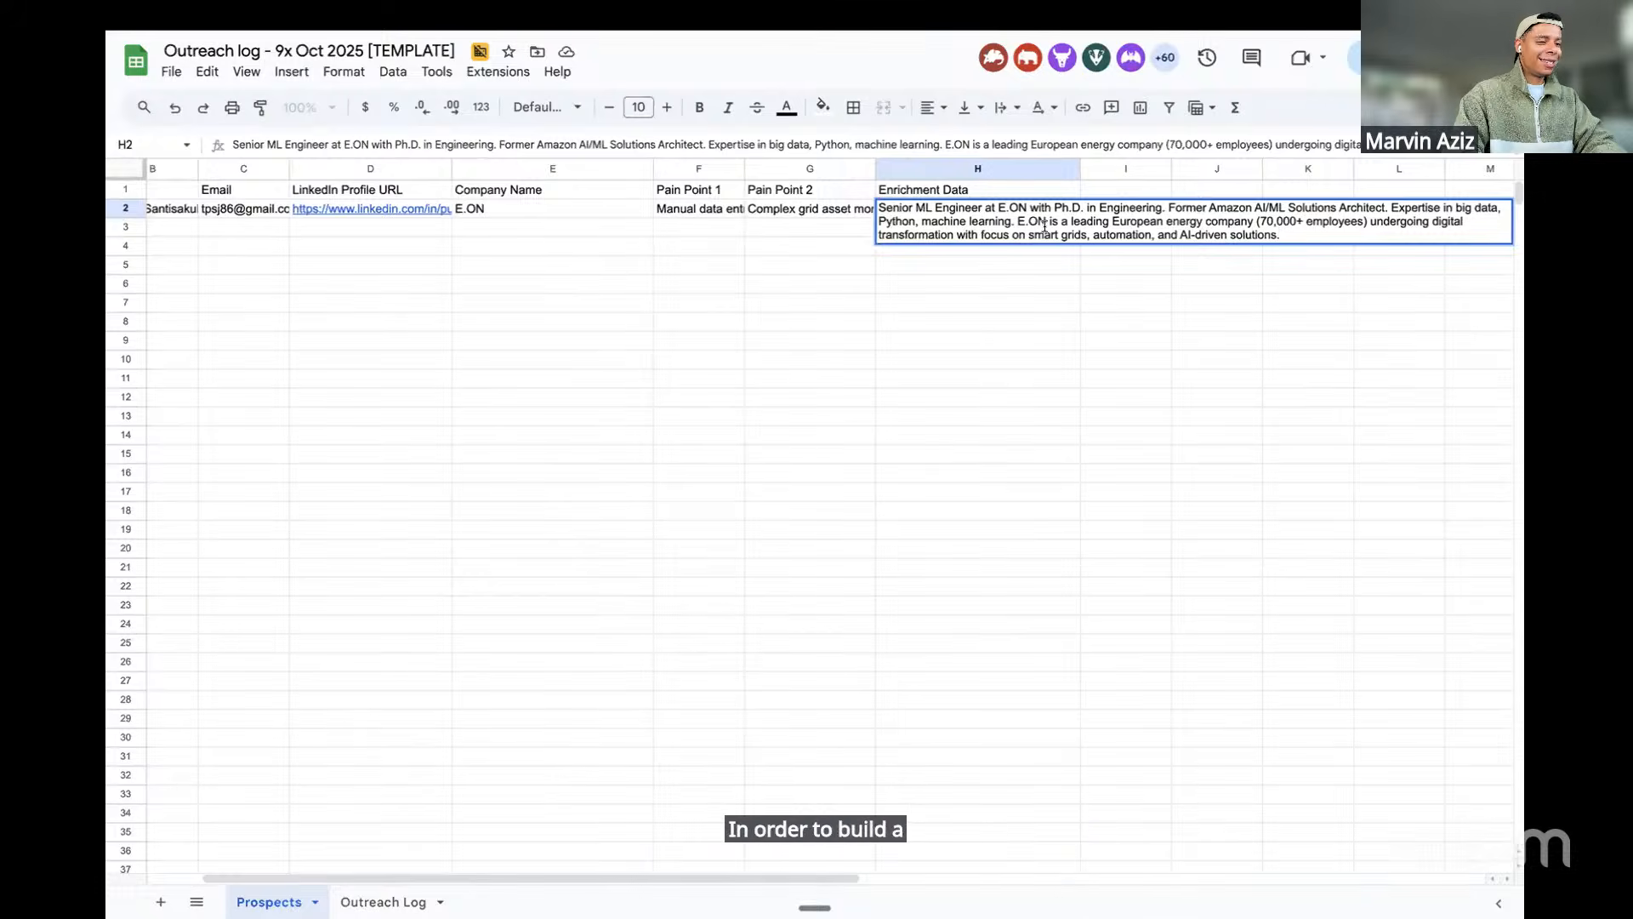
click(136, 486)
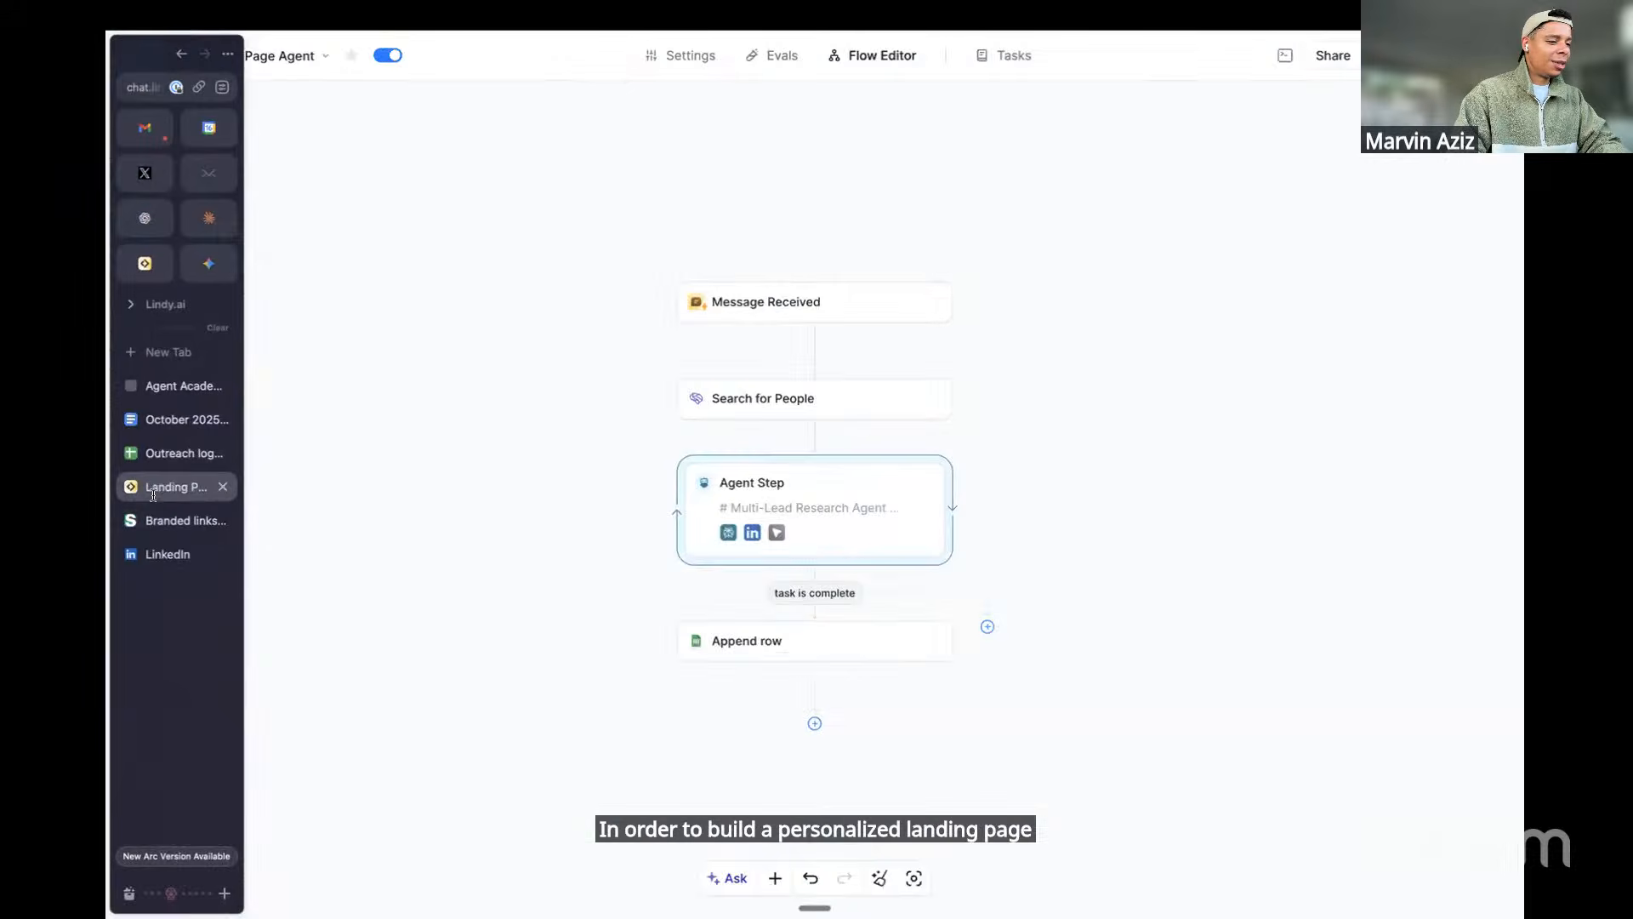
scroll(1074, 307, right, 2)
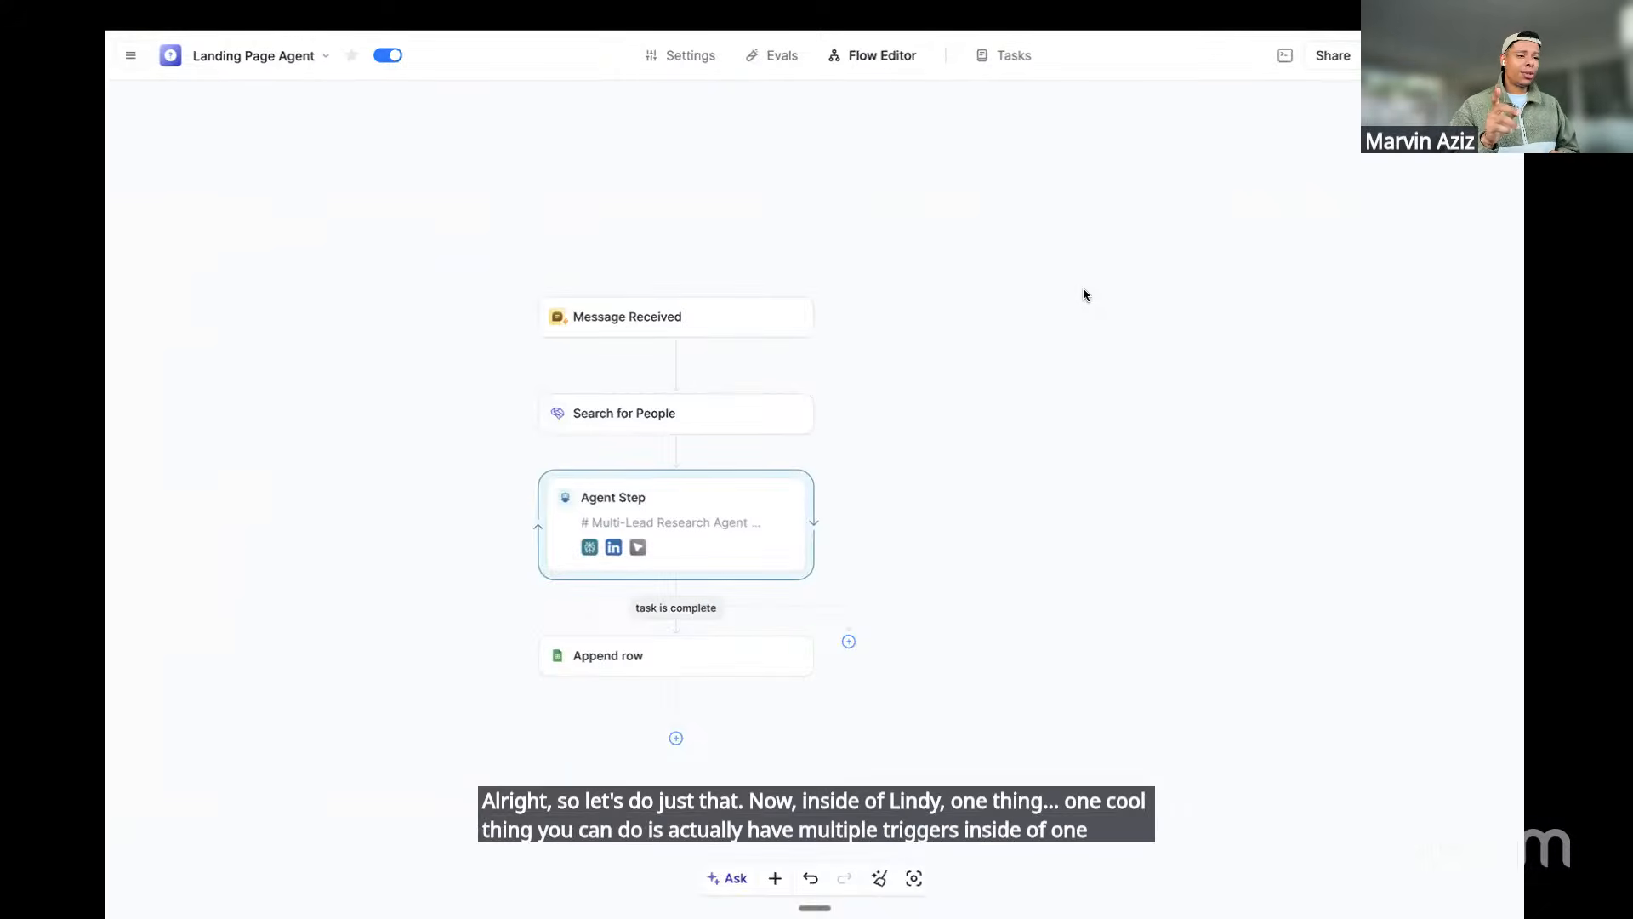
drag(890, 274, 564, 746)
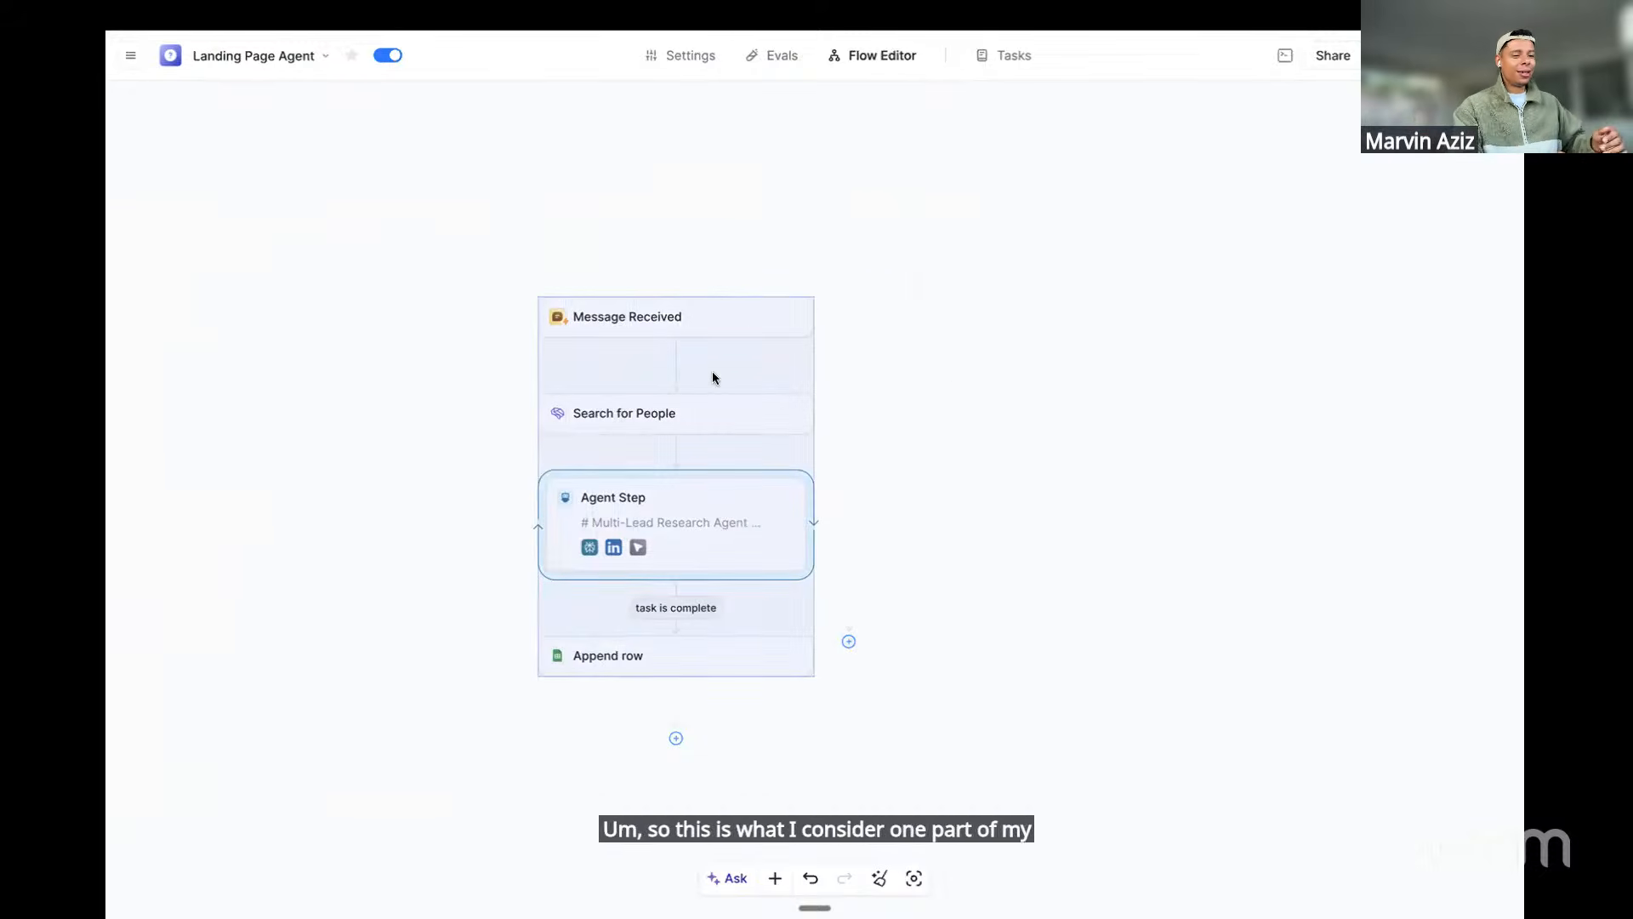
click(948, 369)
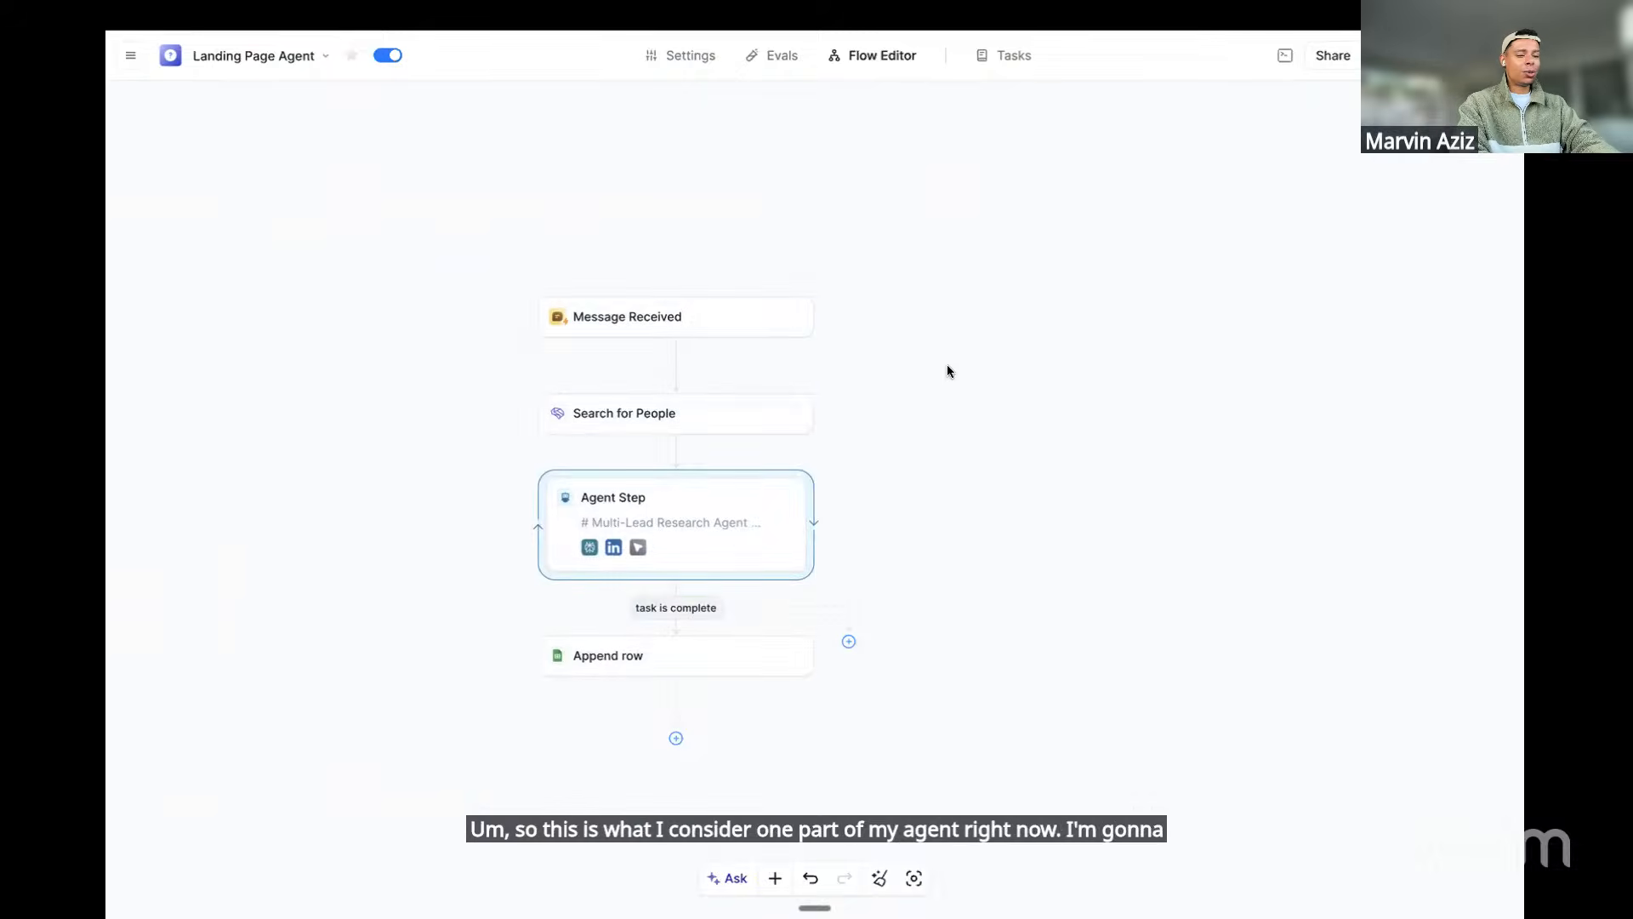
Add a Google Sheets 'New Row Added' trigger on the empty canvas
right_click(964, 313)
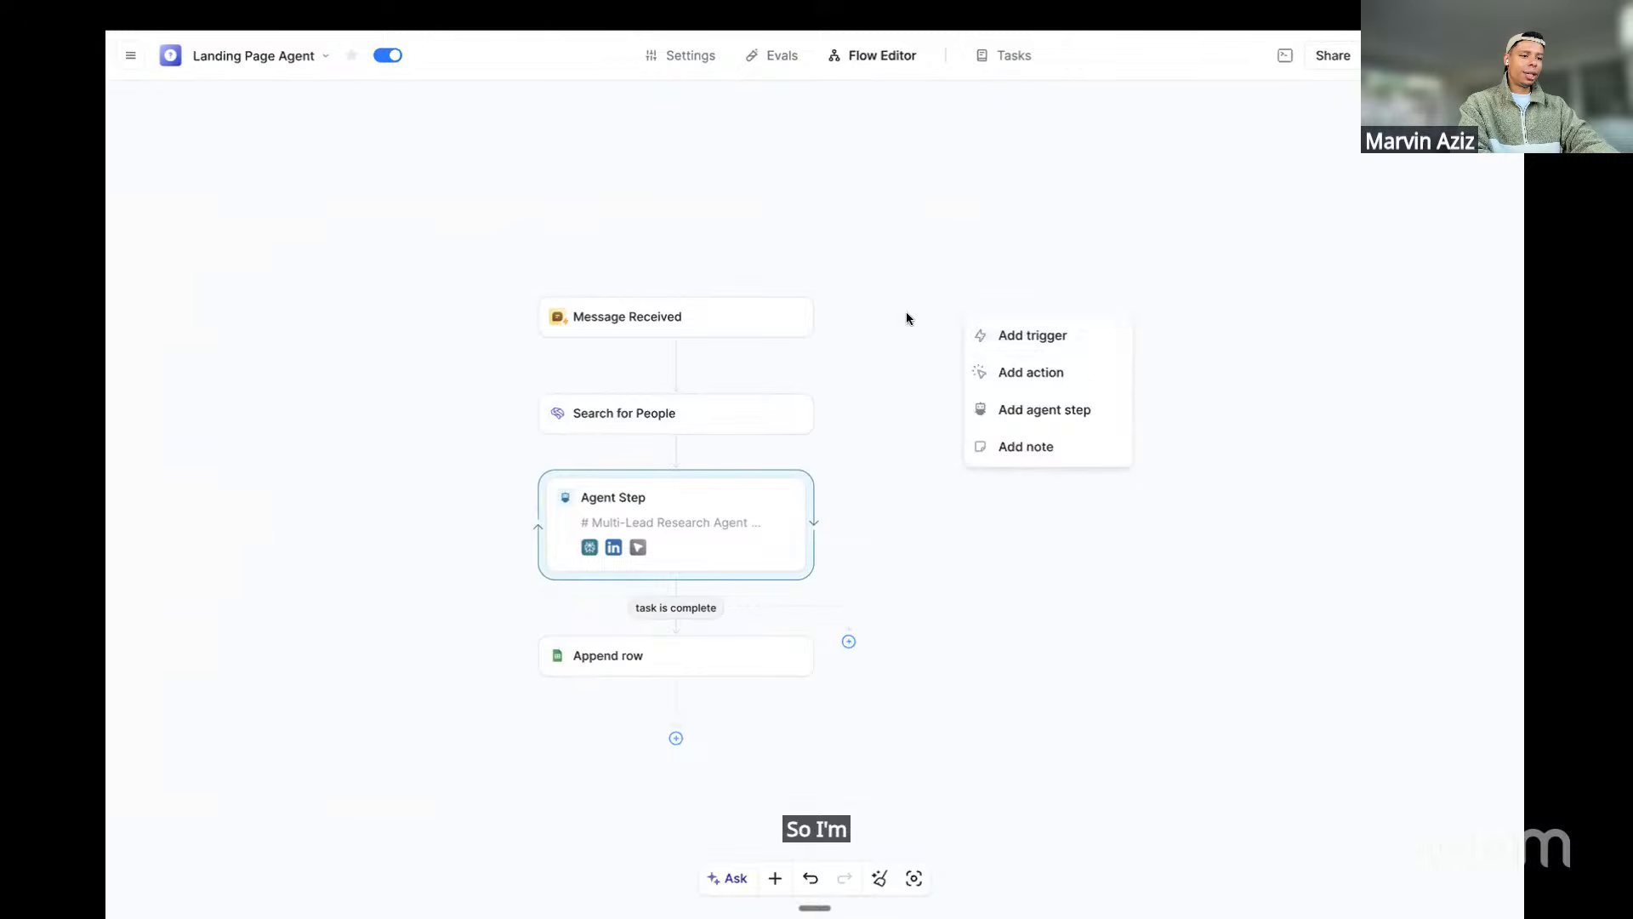
right_click(1044, 313)
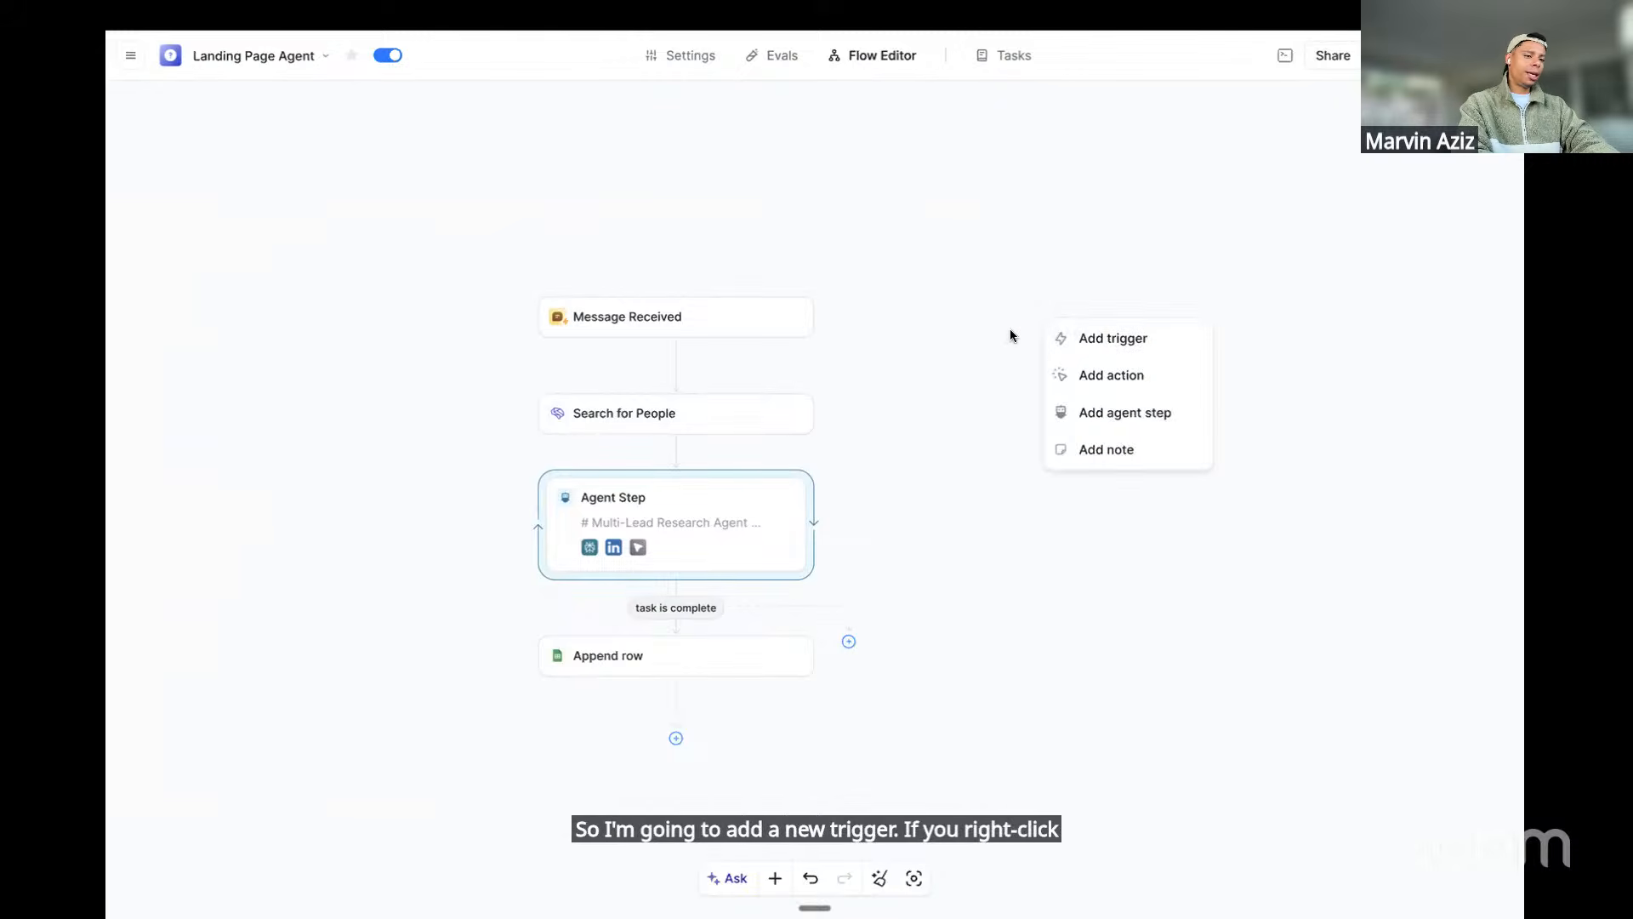
click(1107, 342)
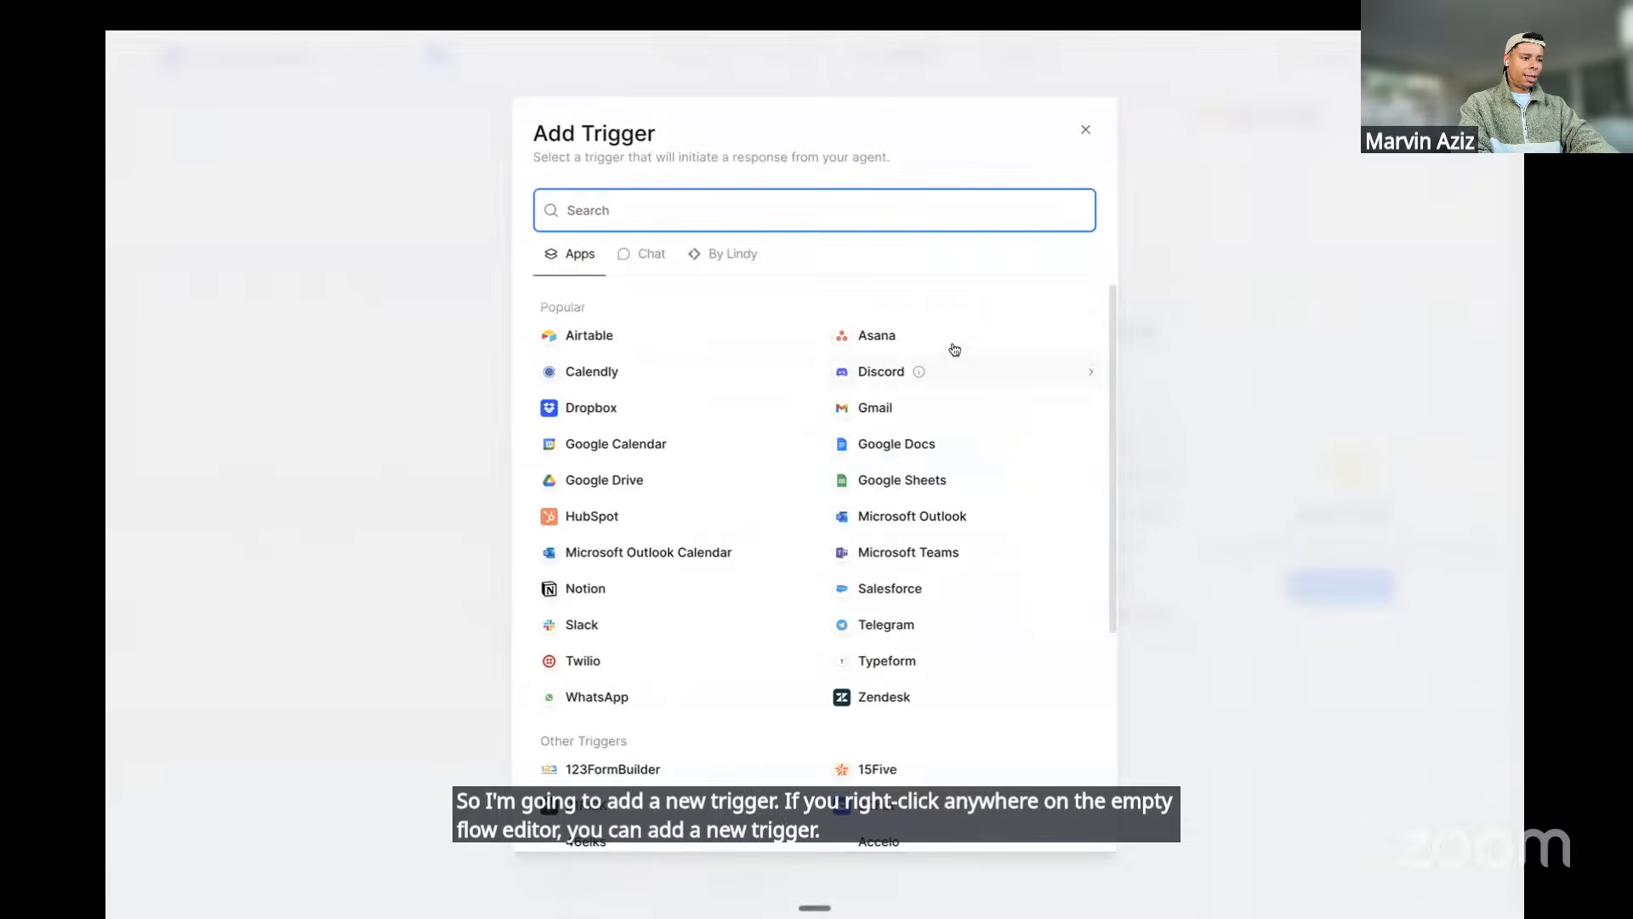
click(902, 480)
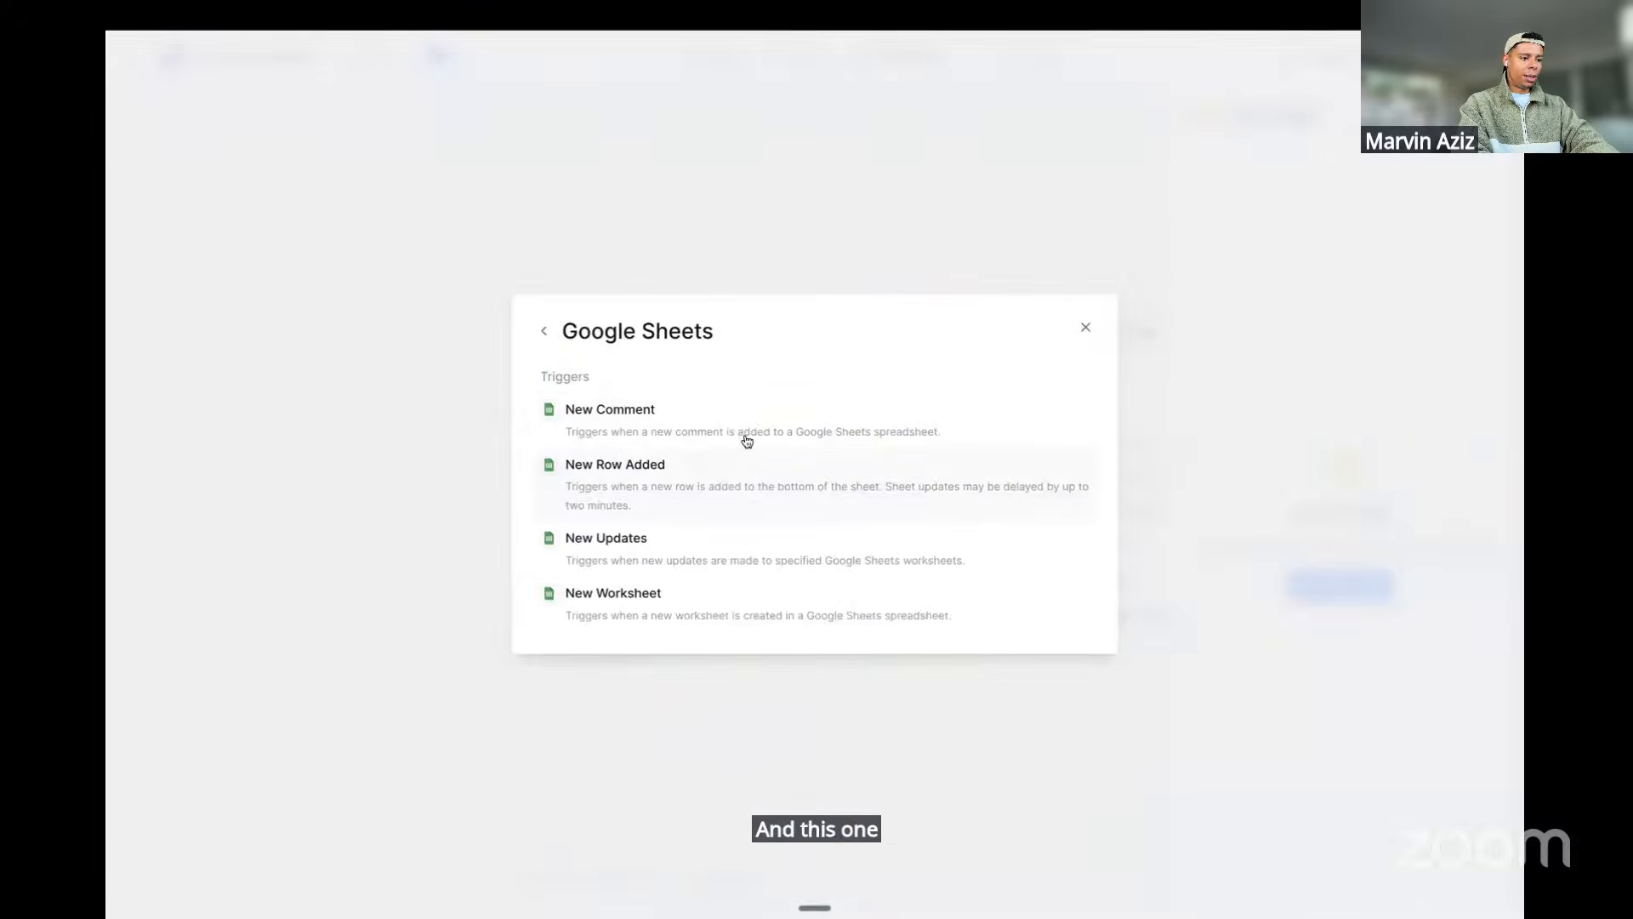
click(678, 482)
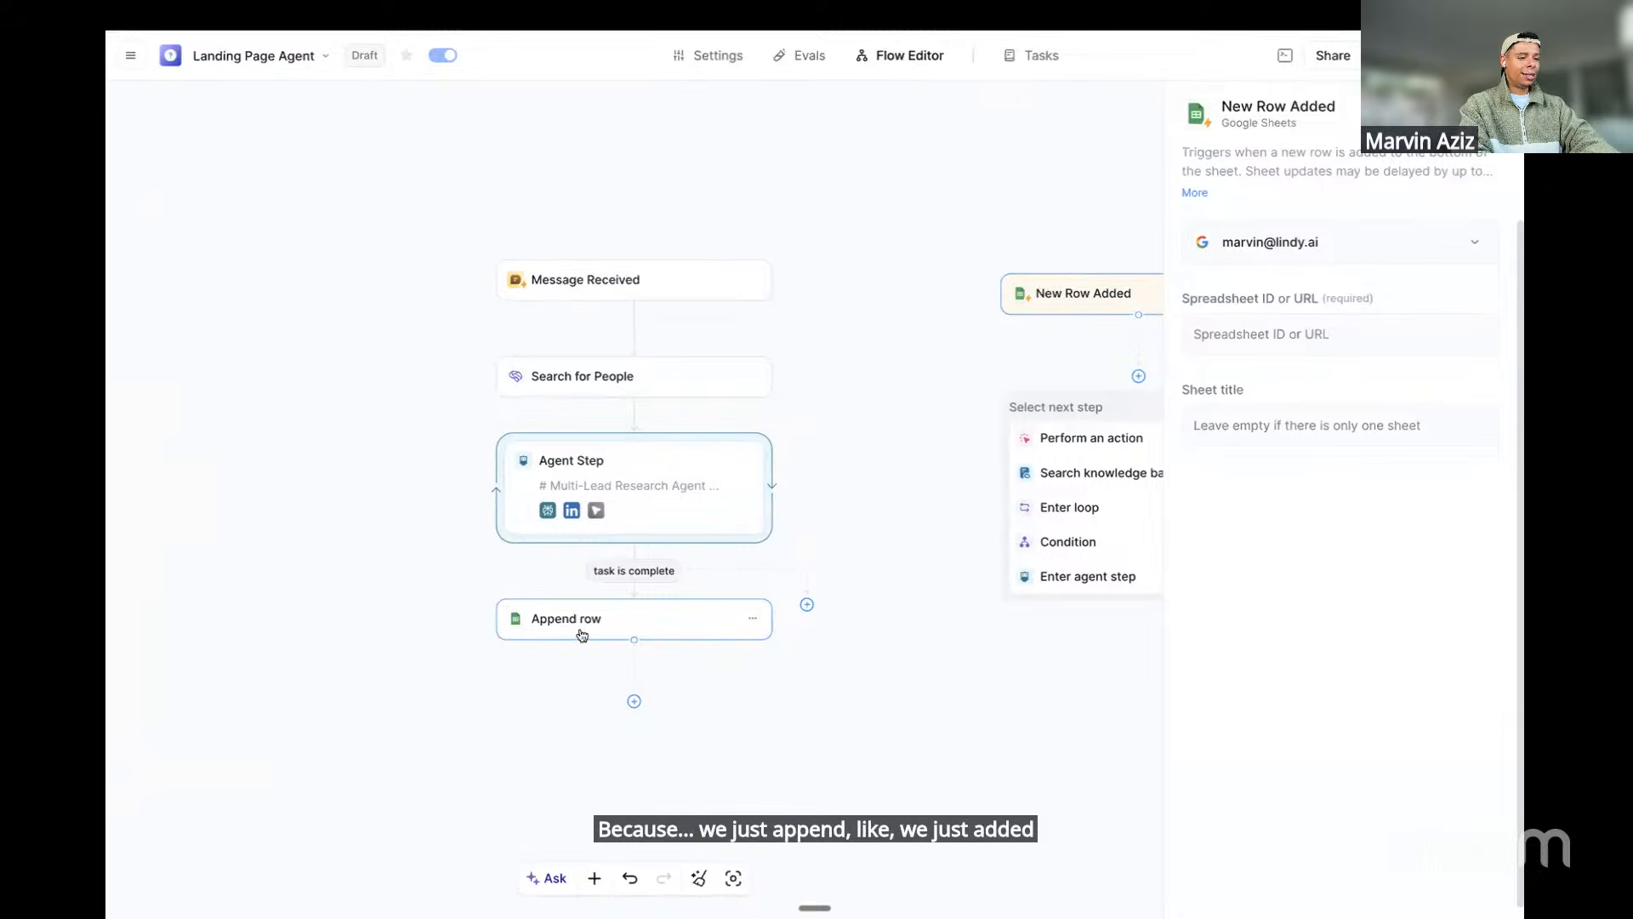
Reposition the New Row Added trigger and paste the spreadsheet URL into its Spreadsheet ID field
scroll(932, 480, right, 2)
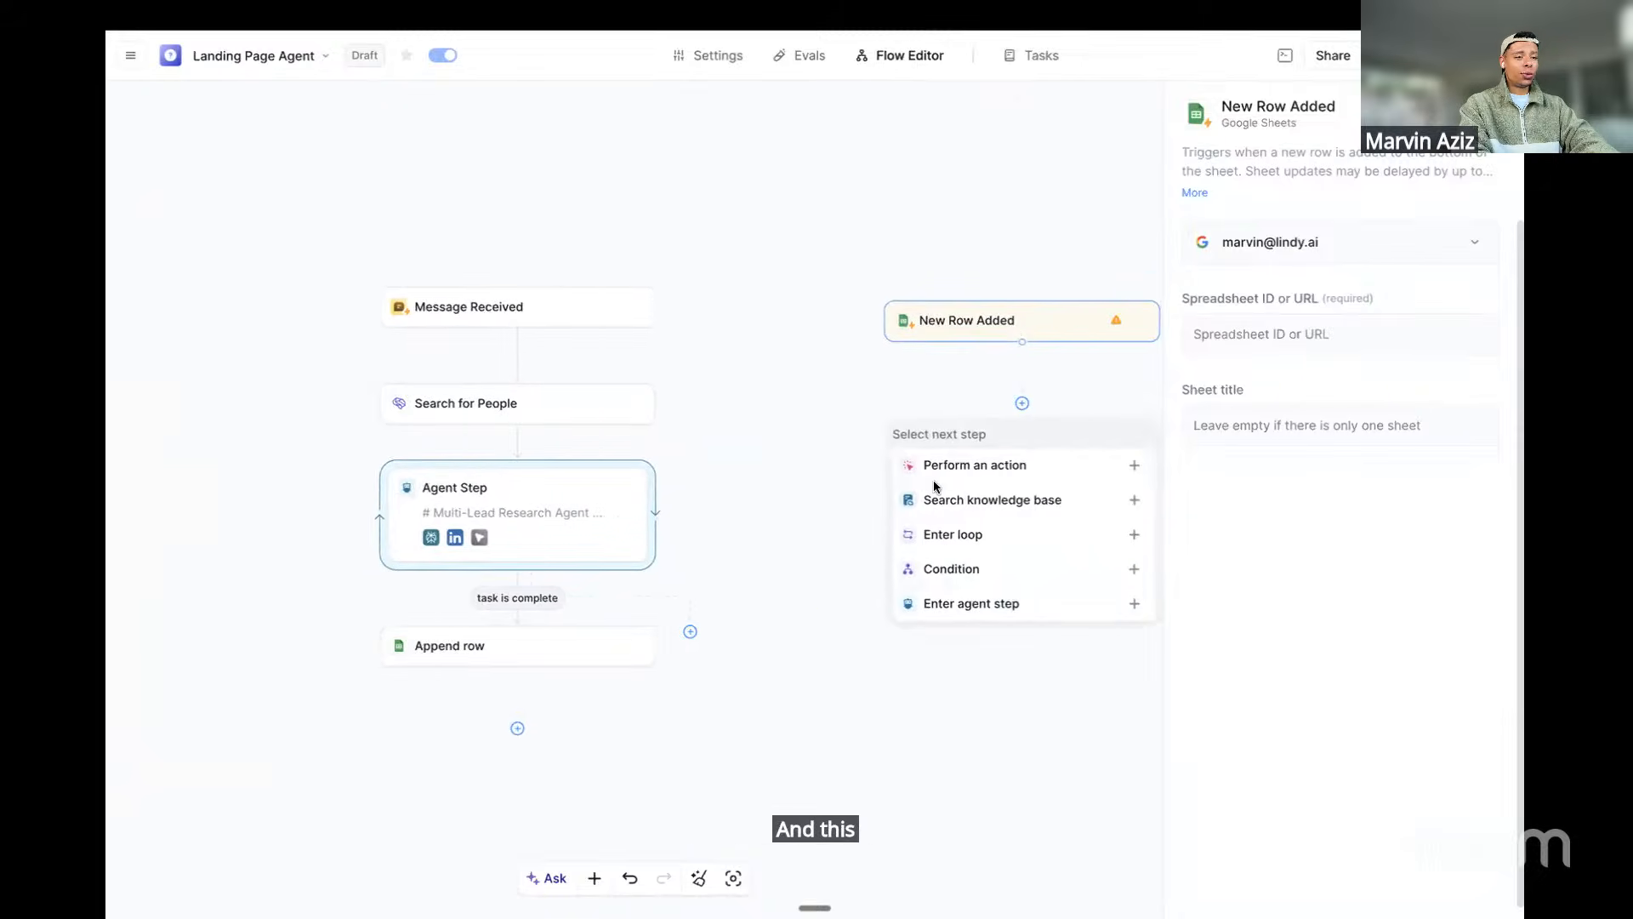
drag(981, 332, 920, 330)
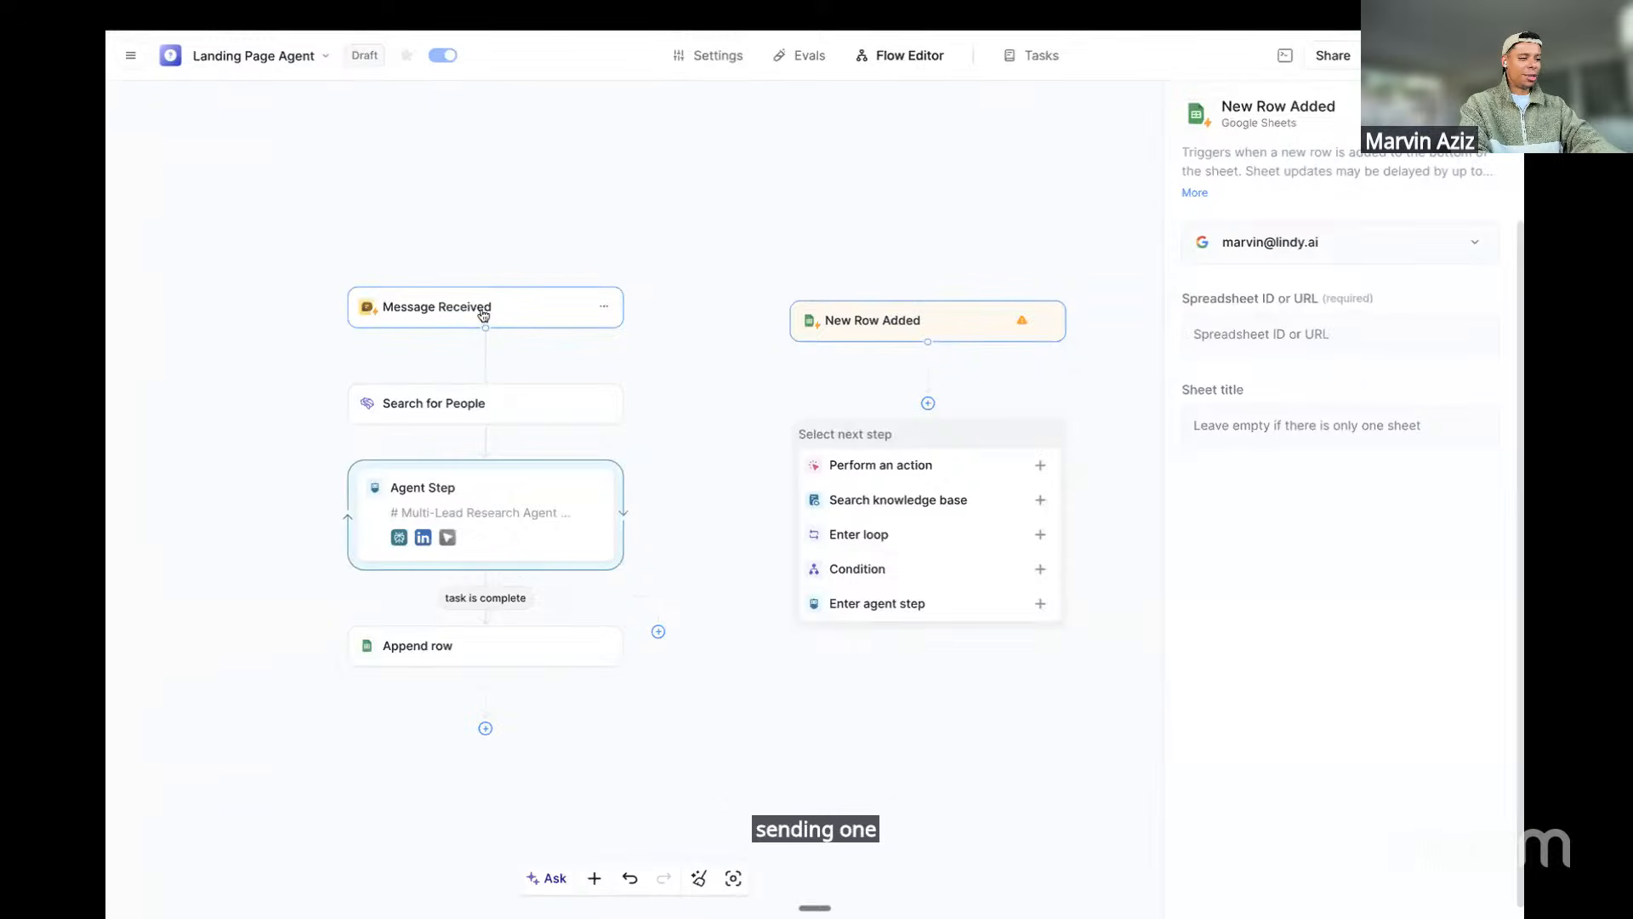
drag(849, 324, 849, 317)
click(1239, 321)
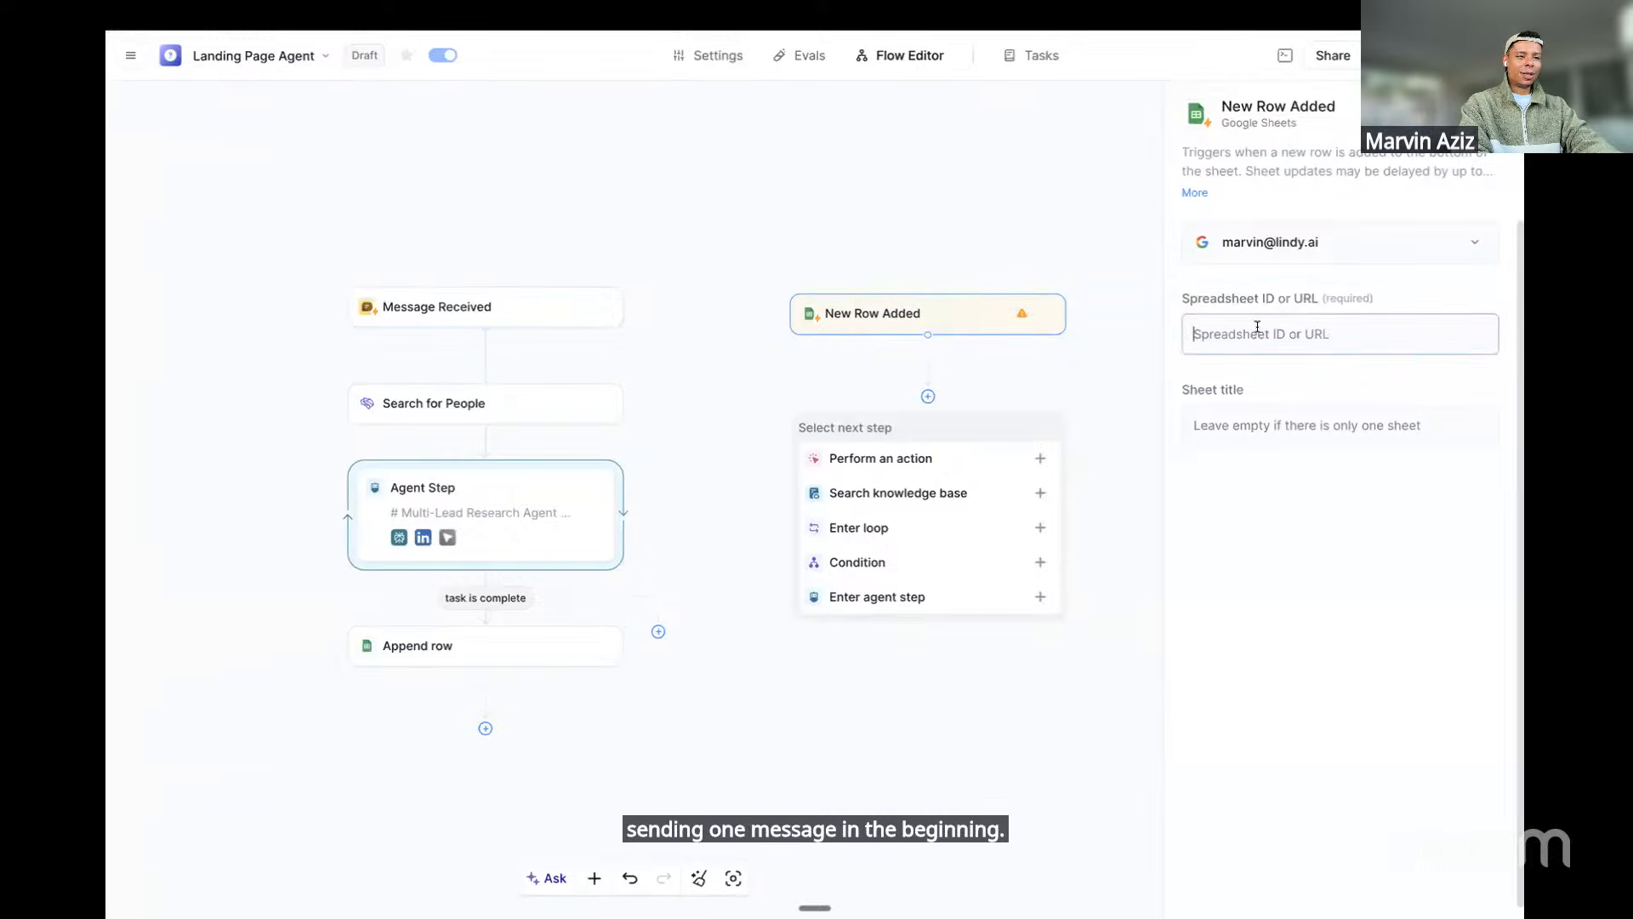
key(ctrl+v)
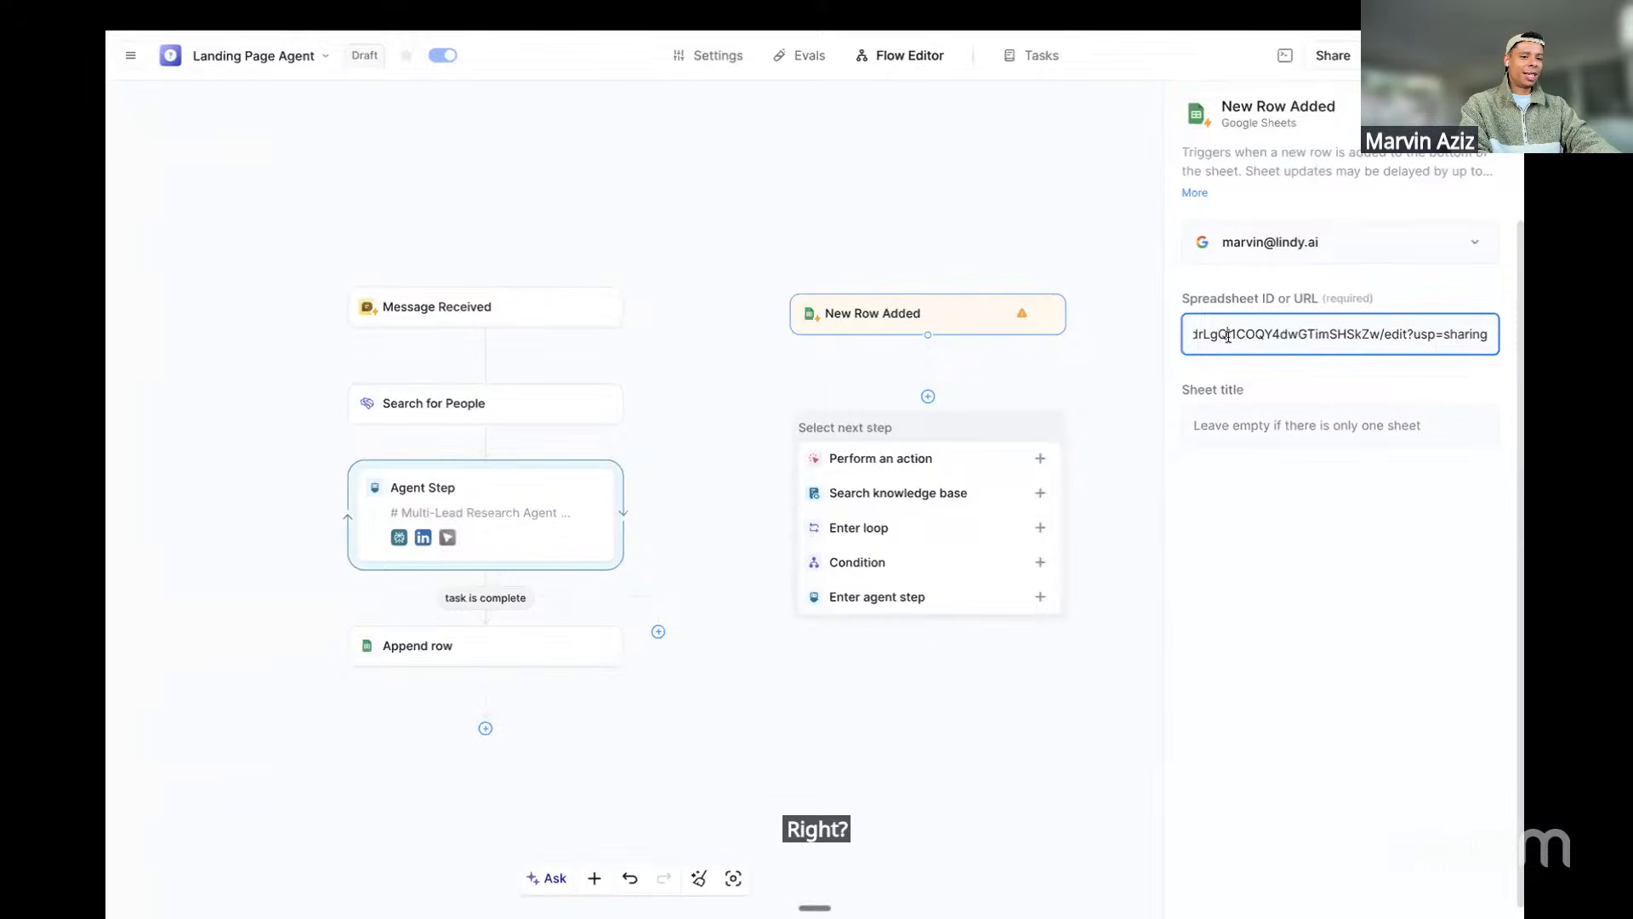
Set the trigger's sheet title to Prospects, after checking the Append row step's sheet settings
click(1233, 424)
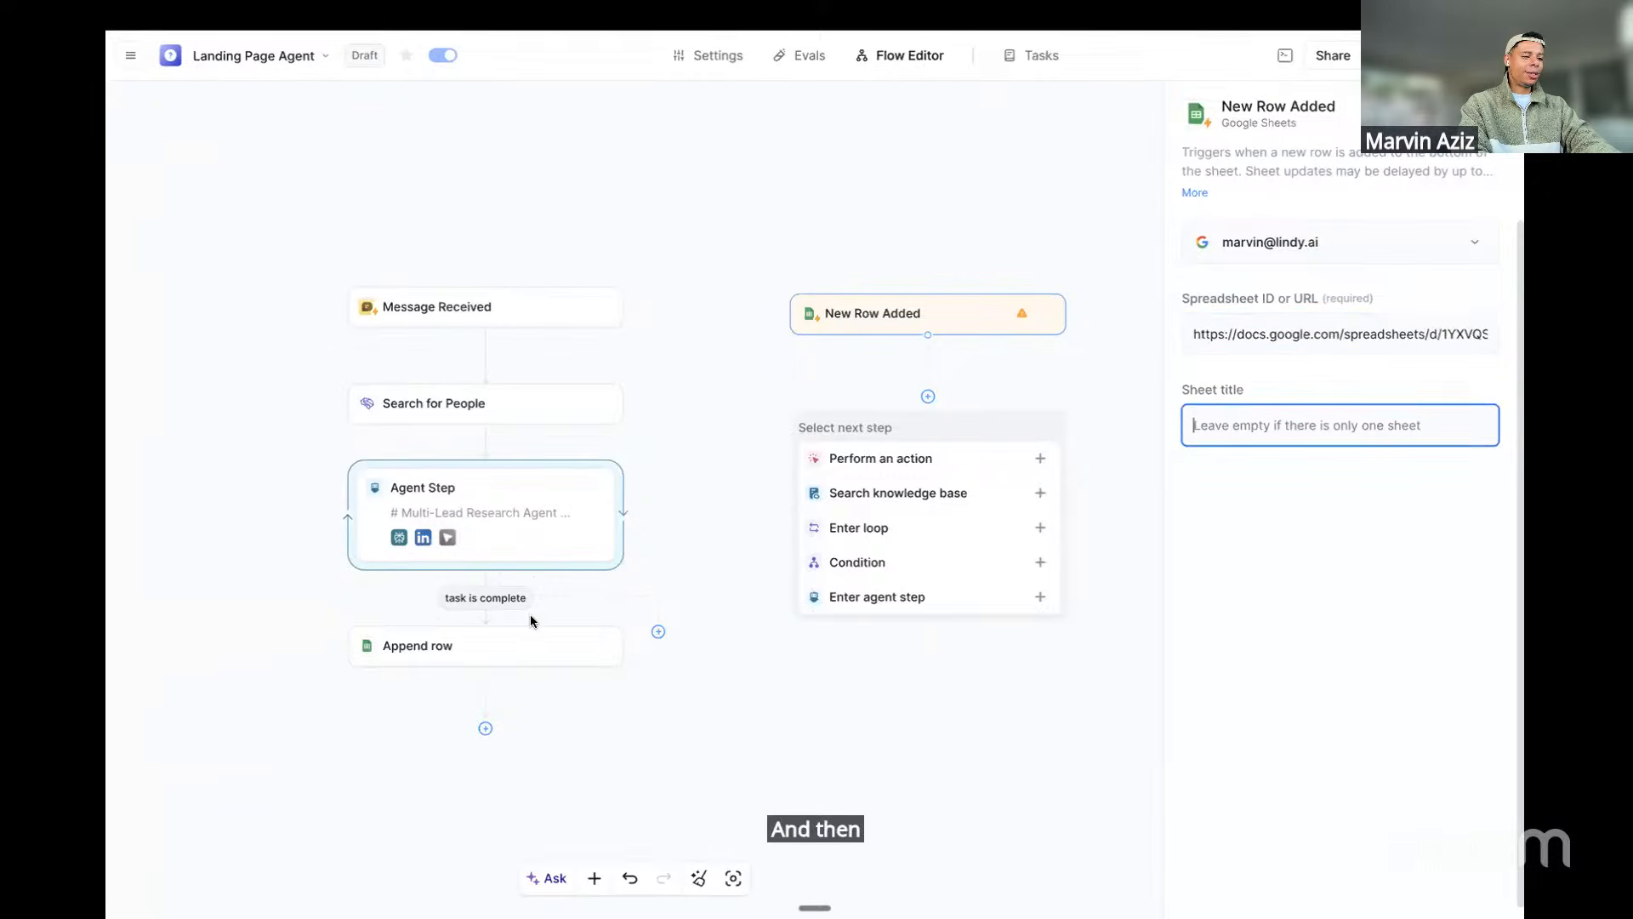
click(533, 645)
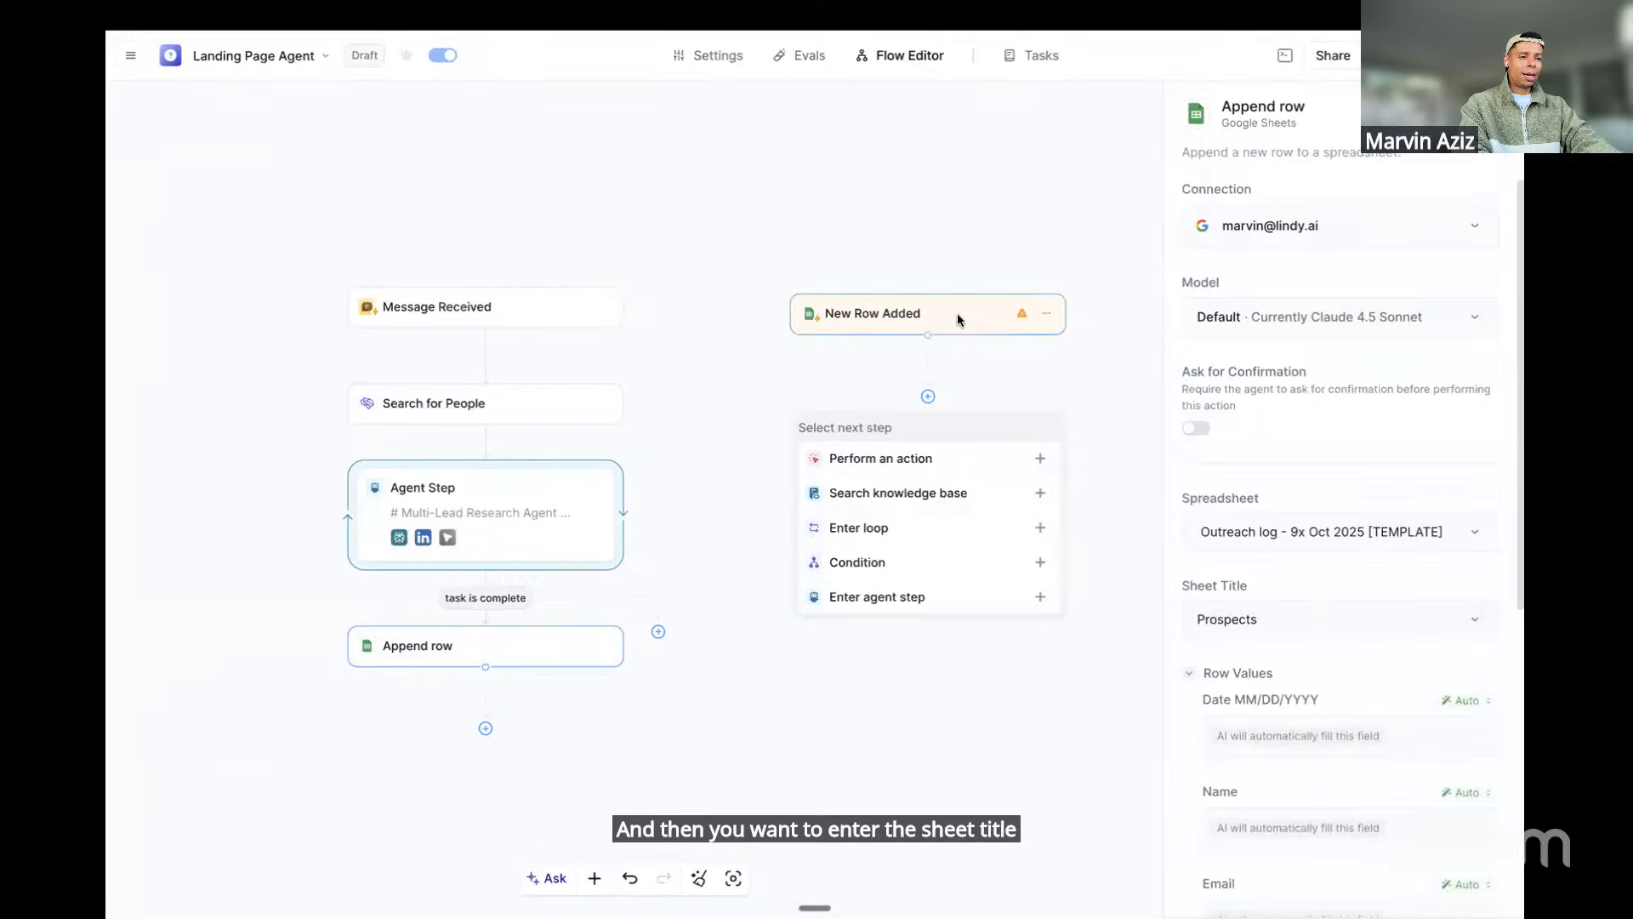
click(922, 321)
click(1330, 424)
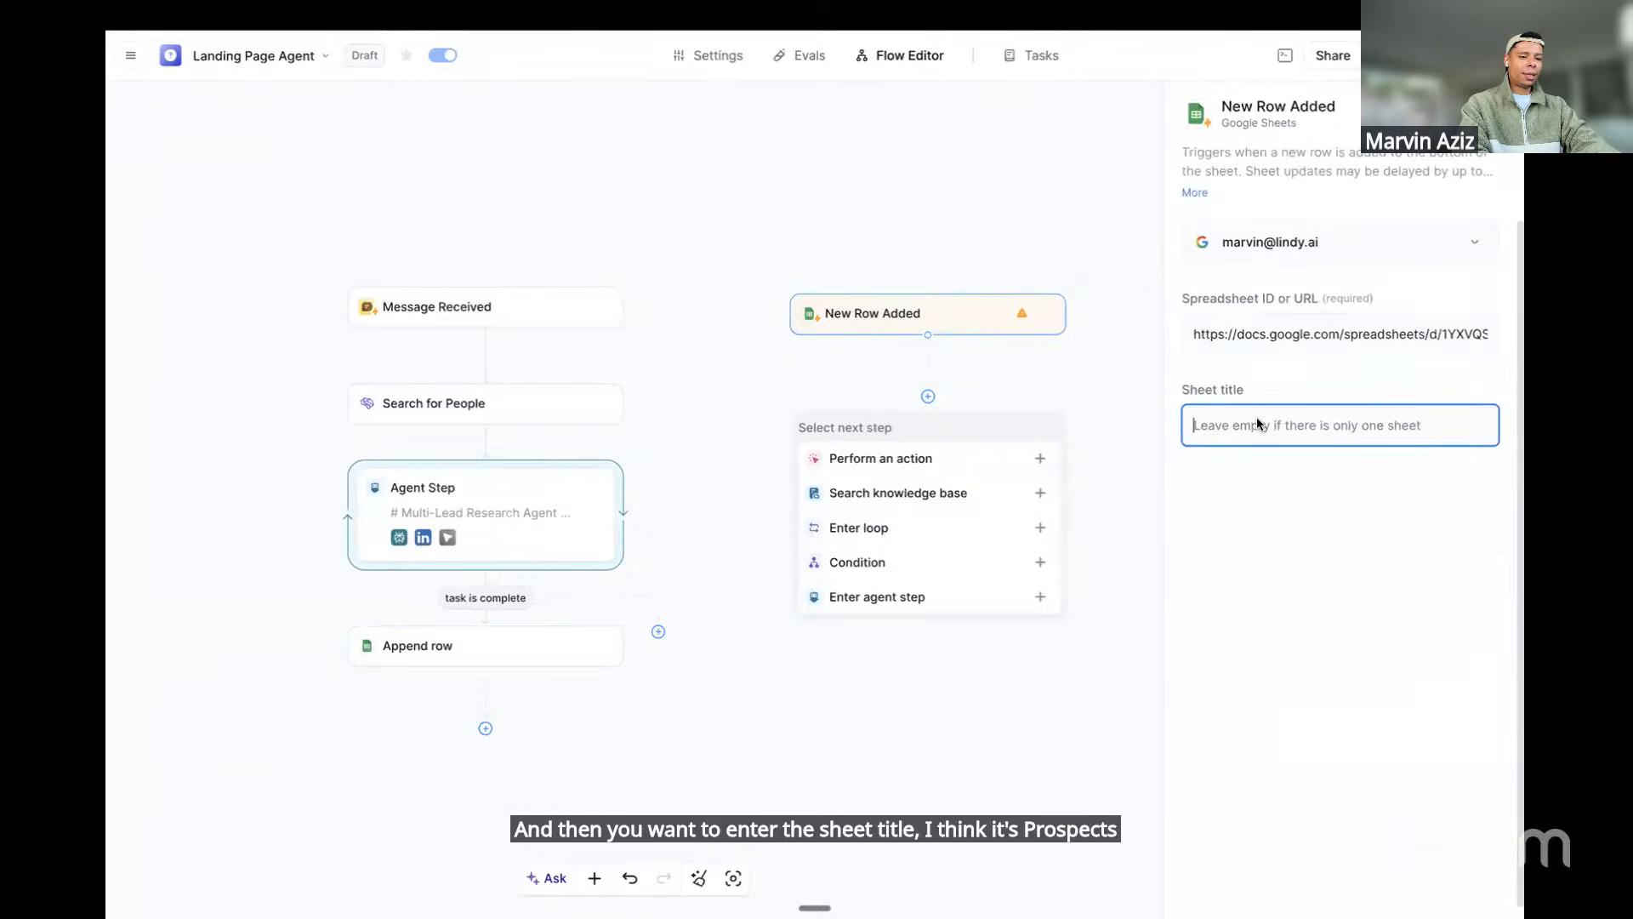
text(Prospects)
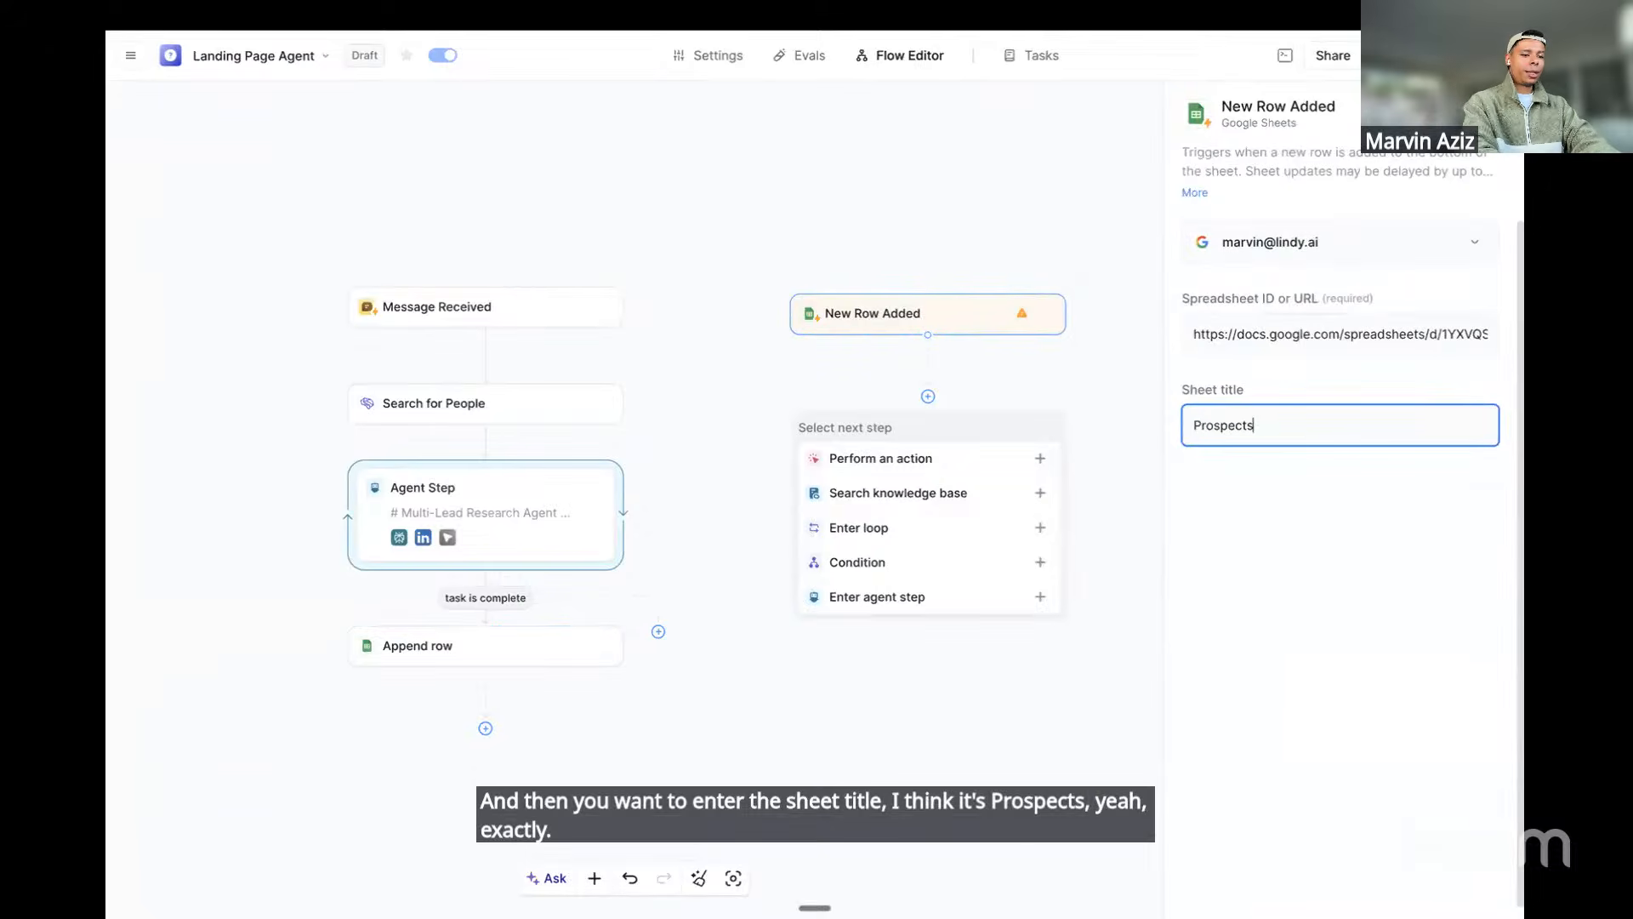
click(1302, 544)
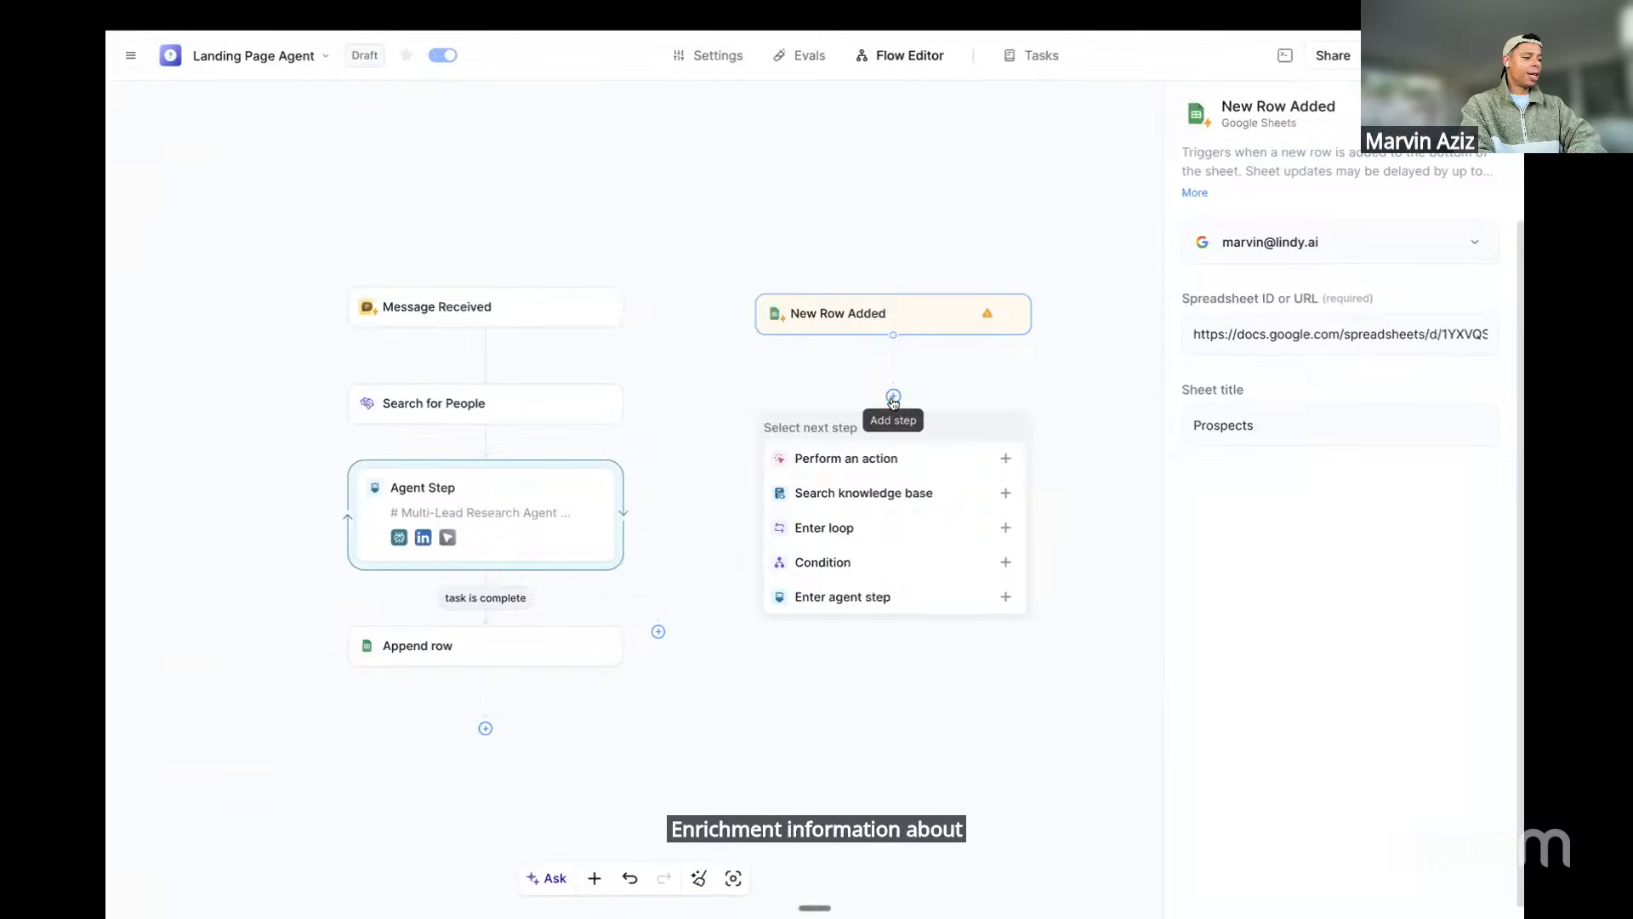
Add a Lindy Computer Start Computer action after the New Row Added trigger
click(850, 457)
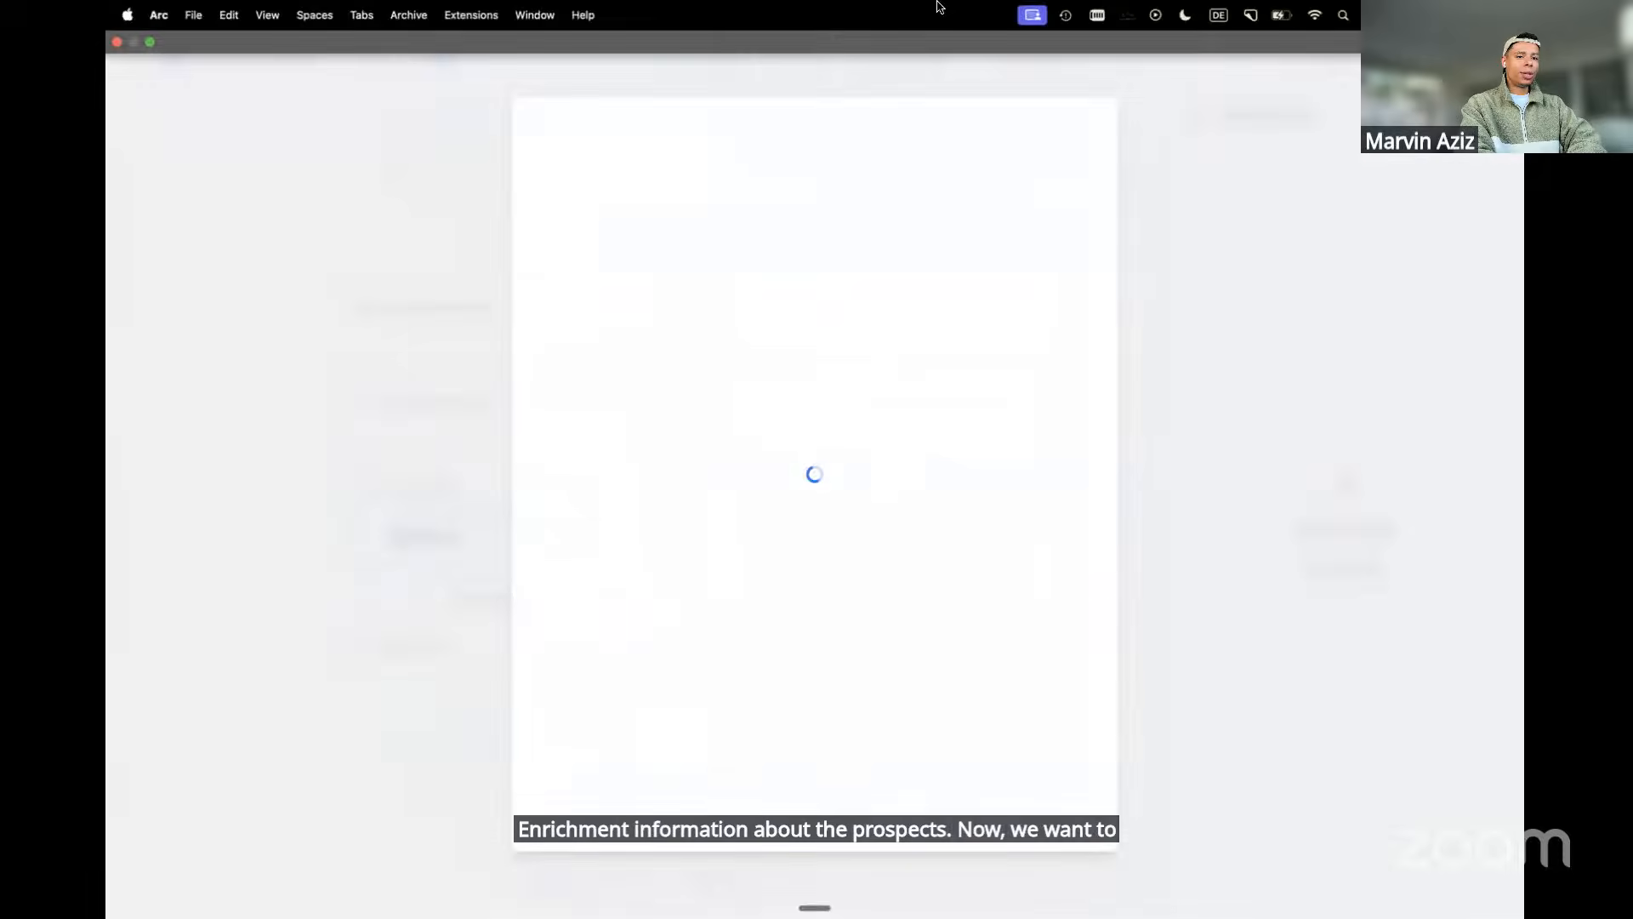
click(899, 600)
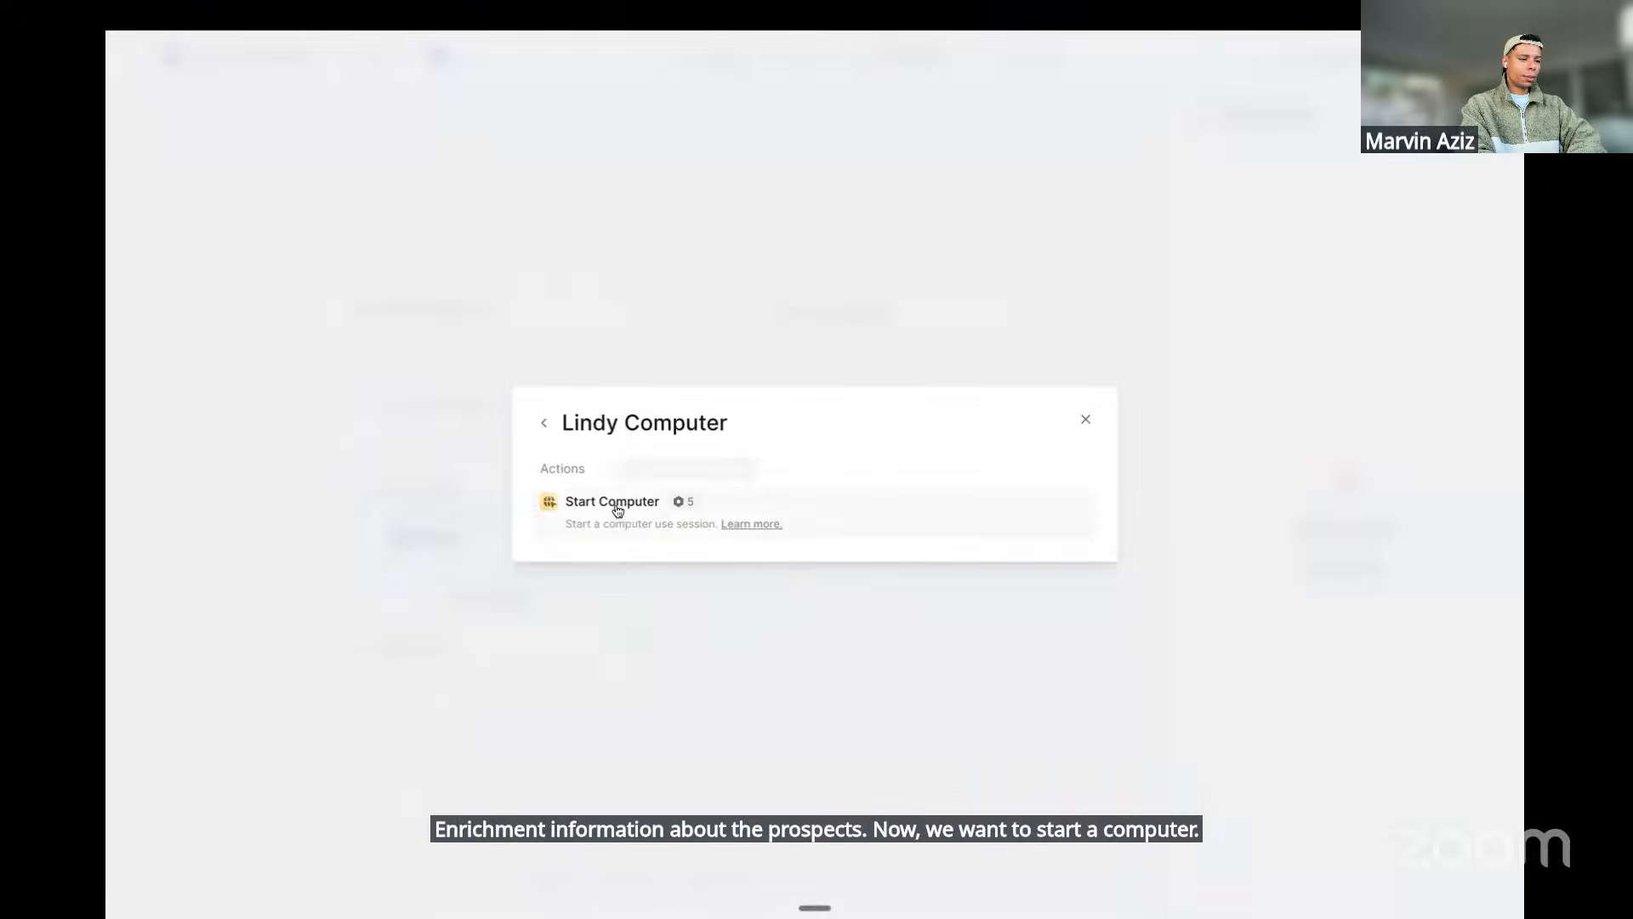
click(732, 512)
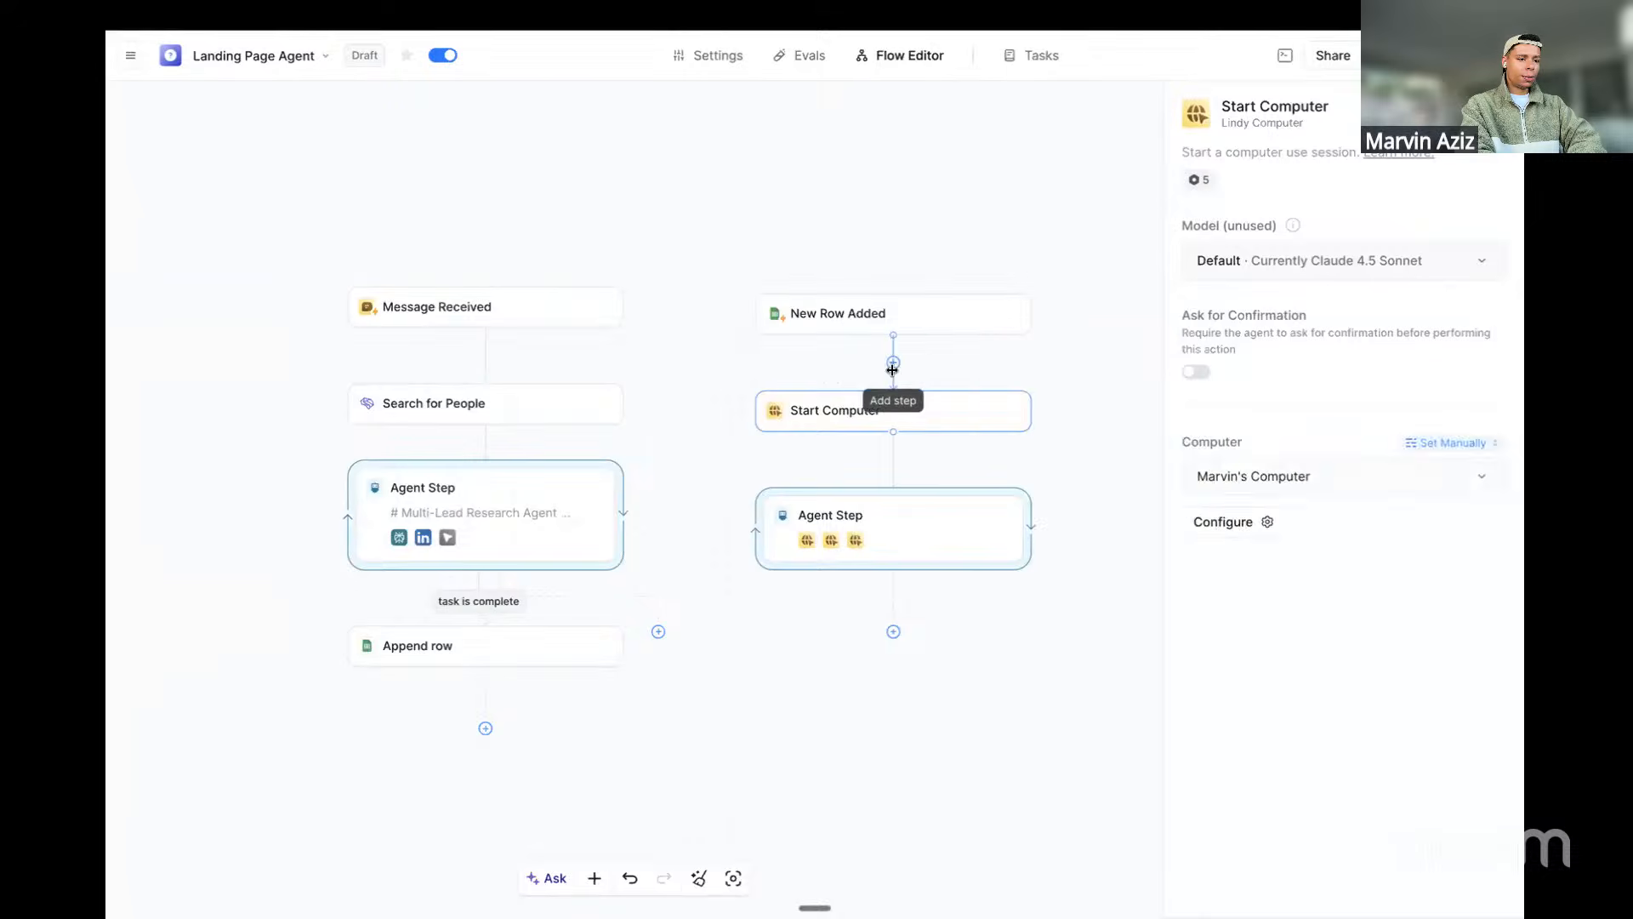
Delete the stray empty Select Action step and open the Start Computer step's settings
click(893, 362)
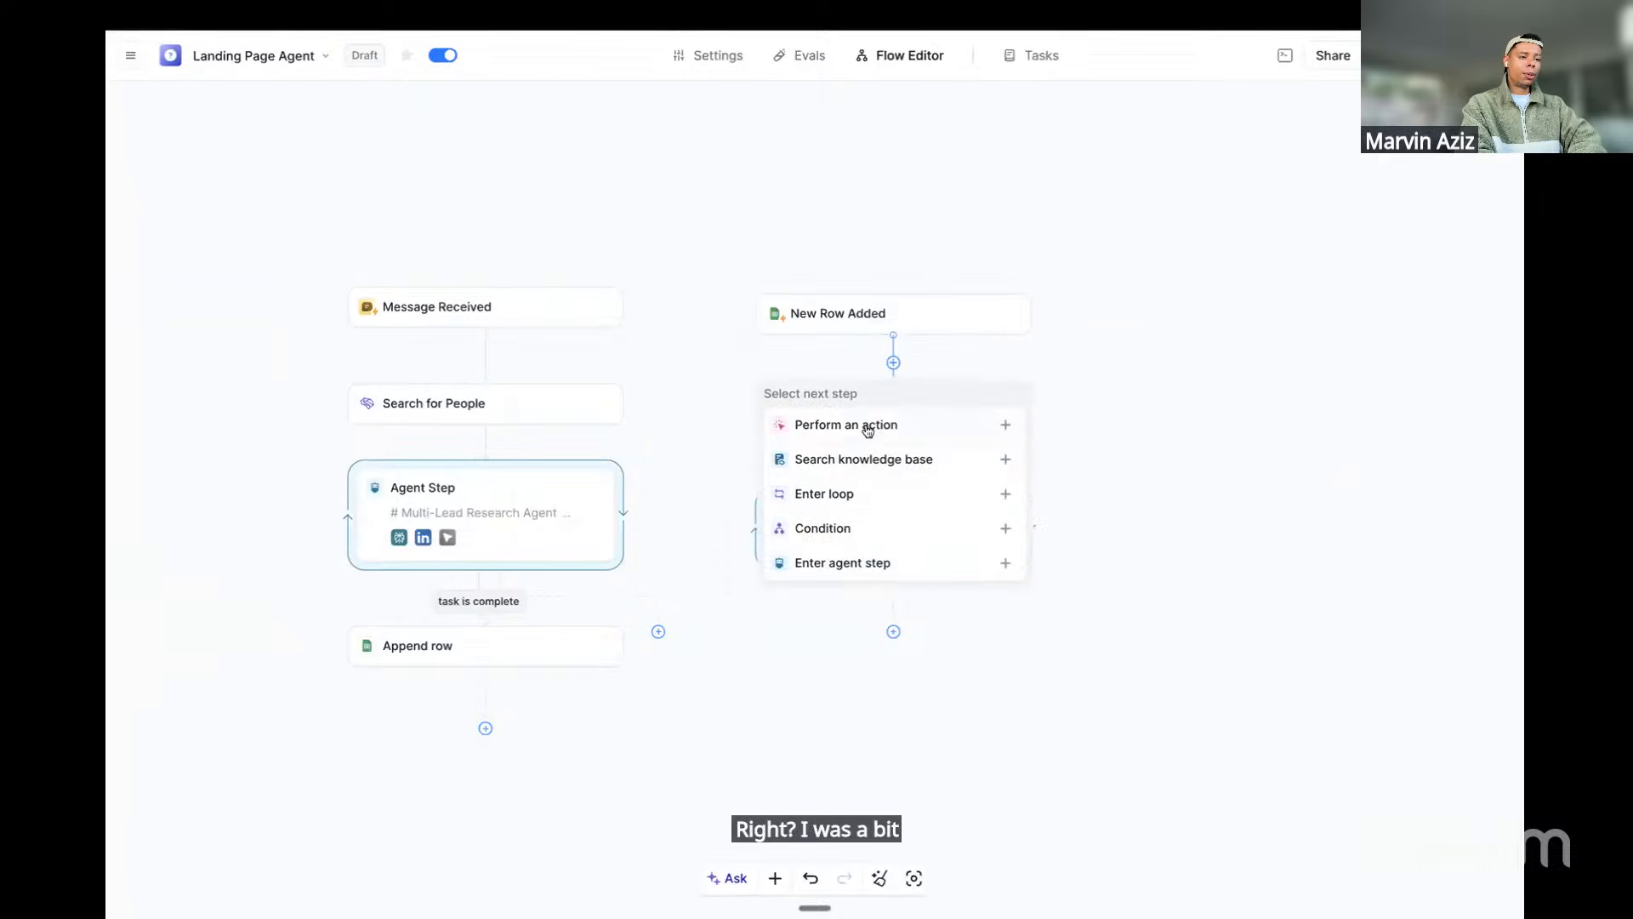
click(868, 428)
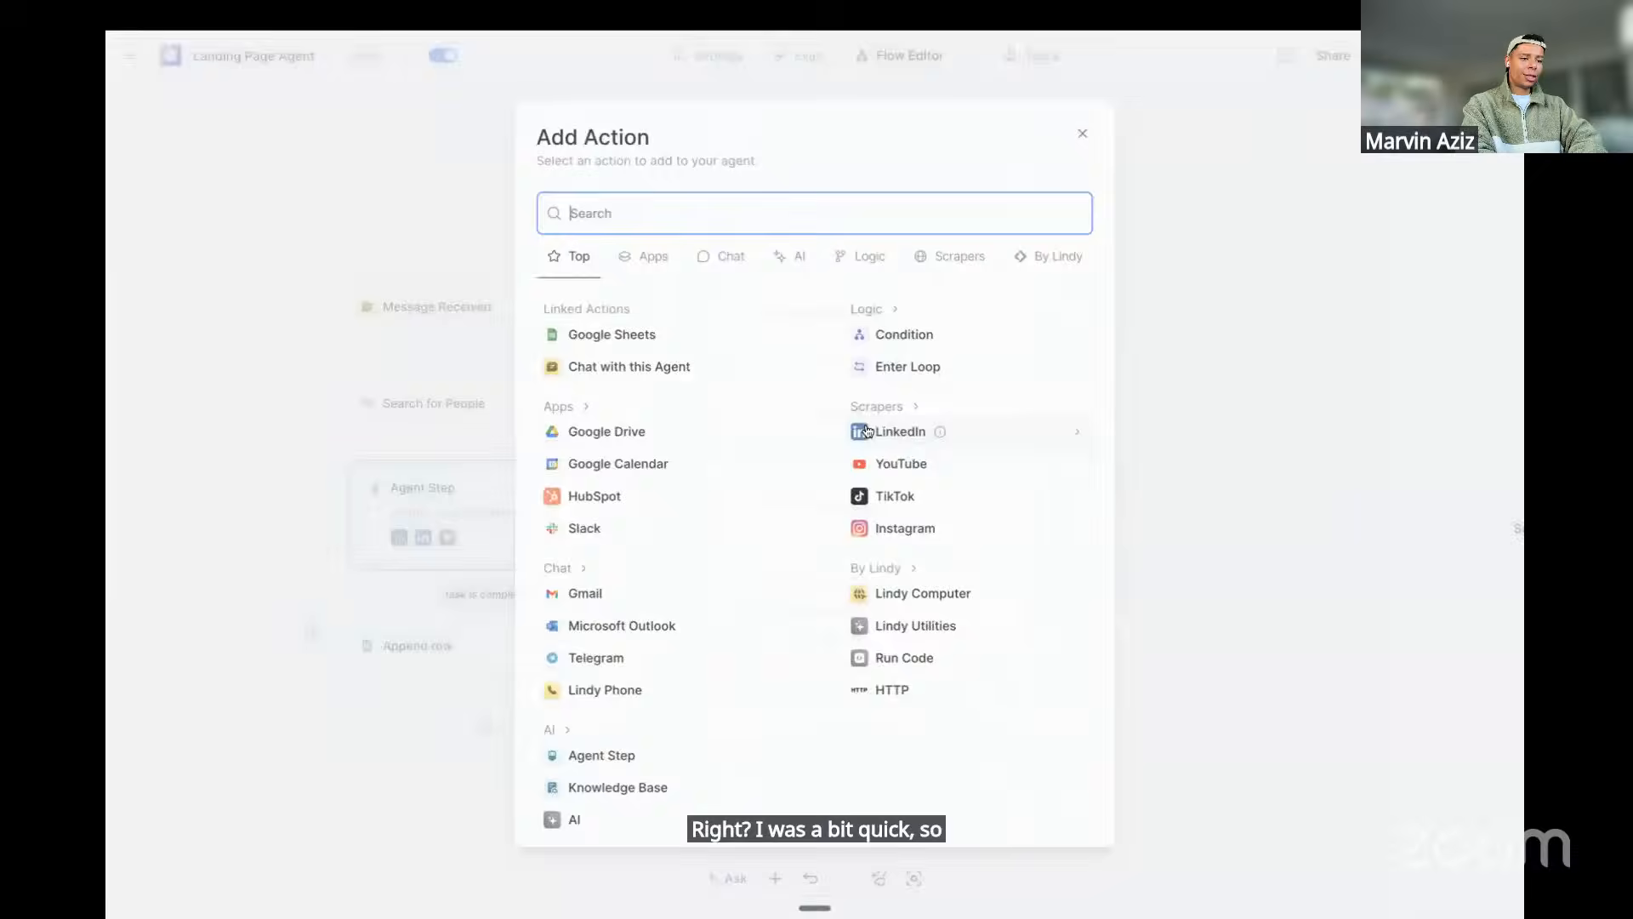
click(925, 598)
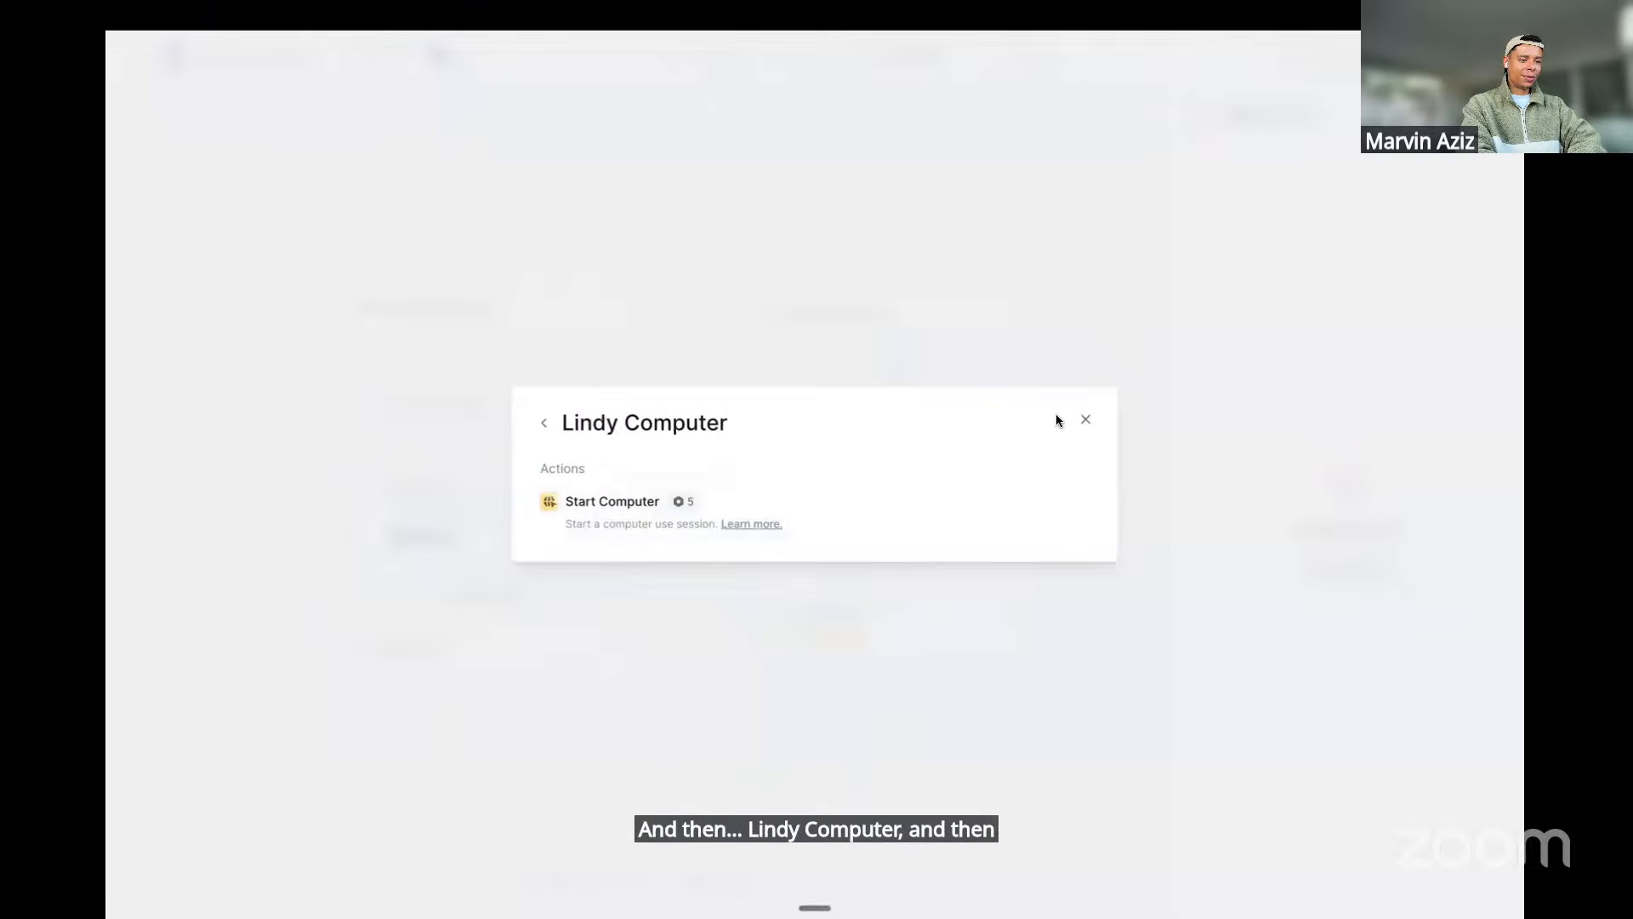
click(1084, 420)
right_click(927, 414)
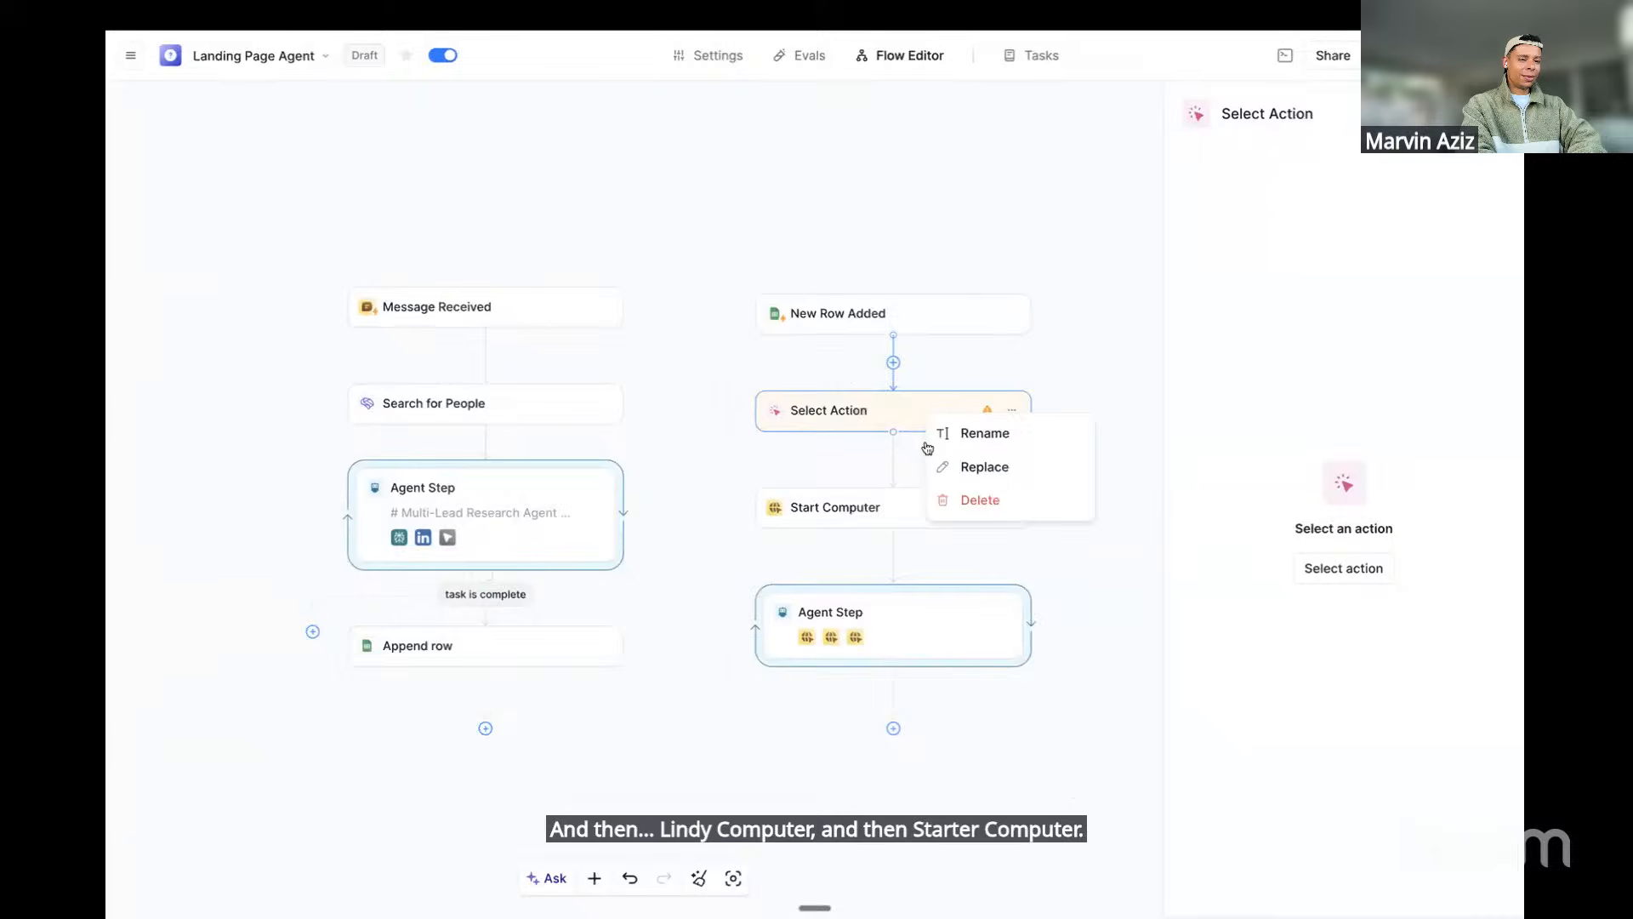
click(966, 502)
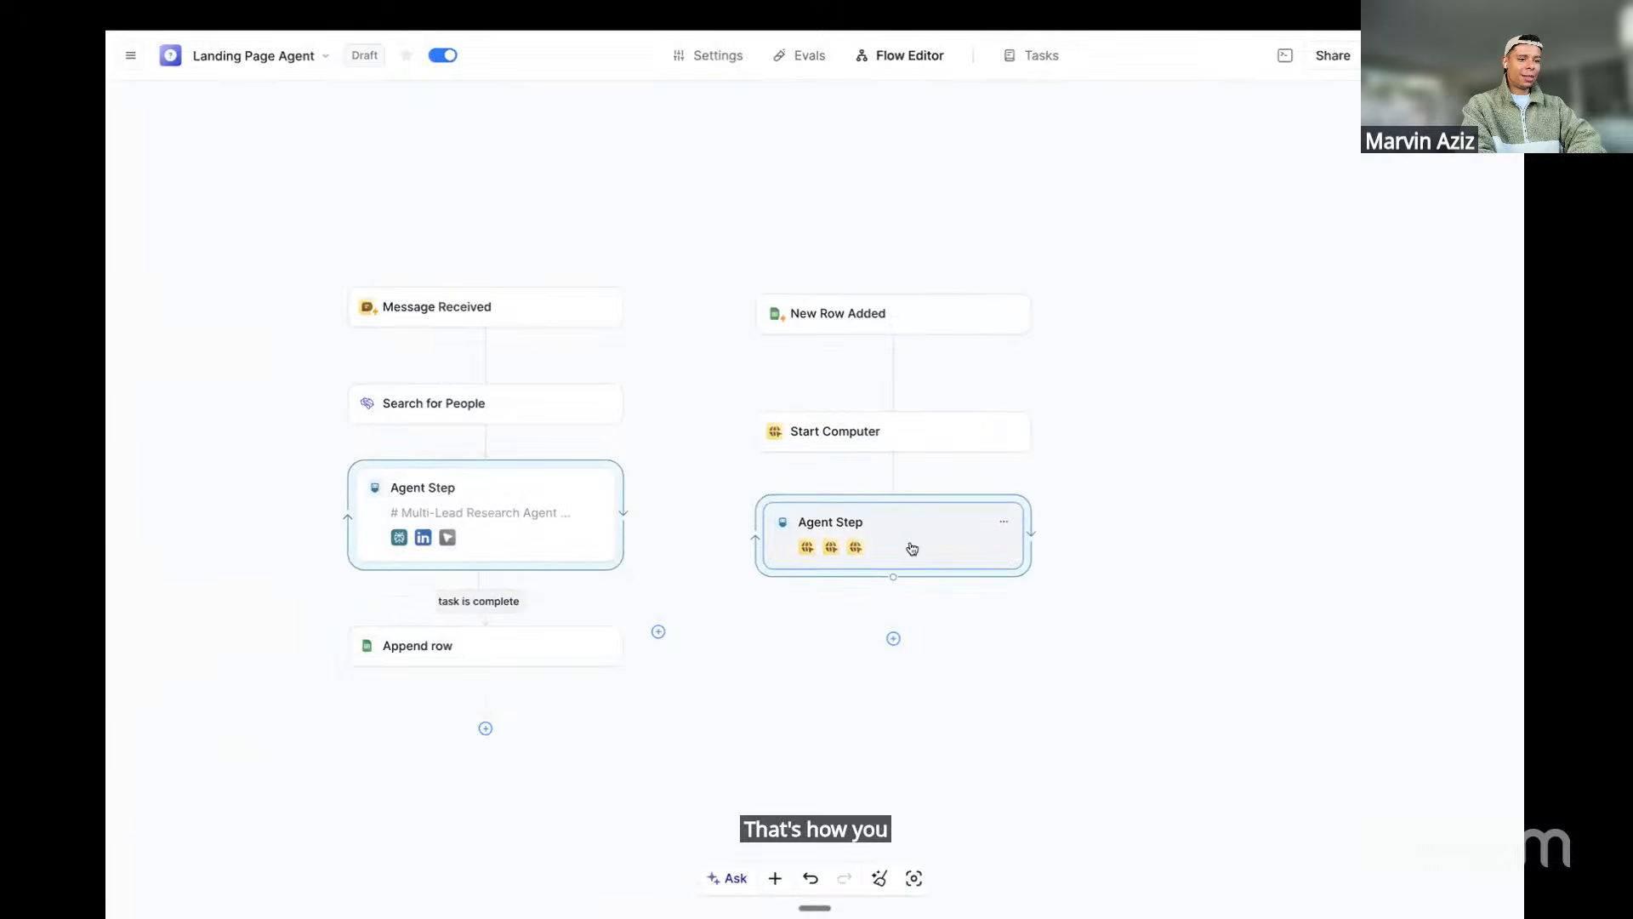
click(920, 411)
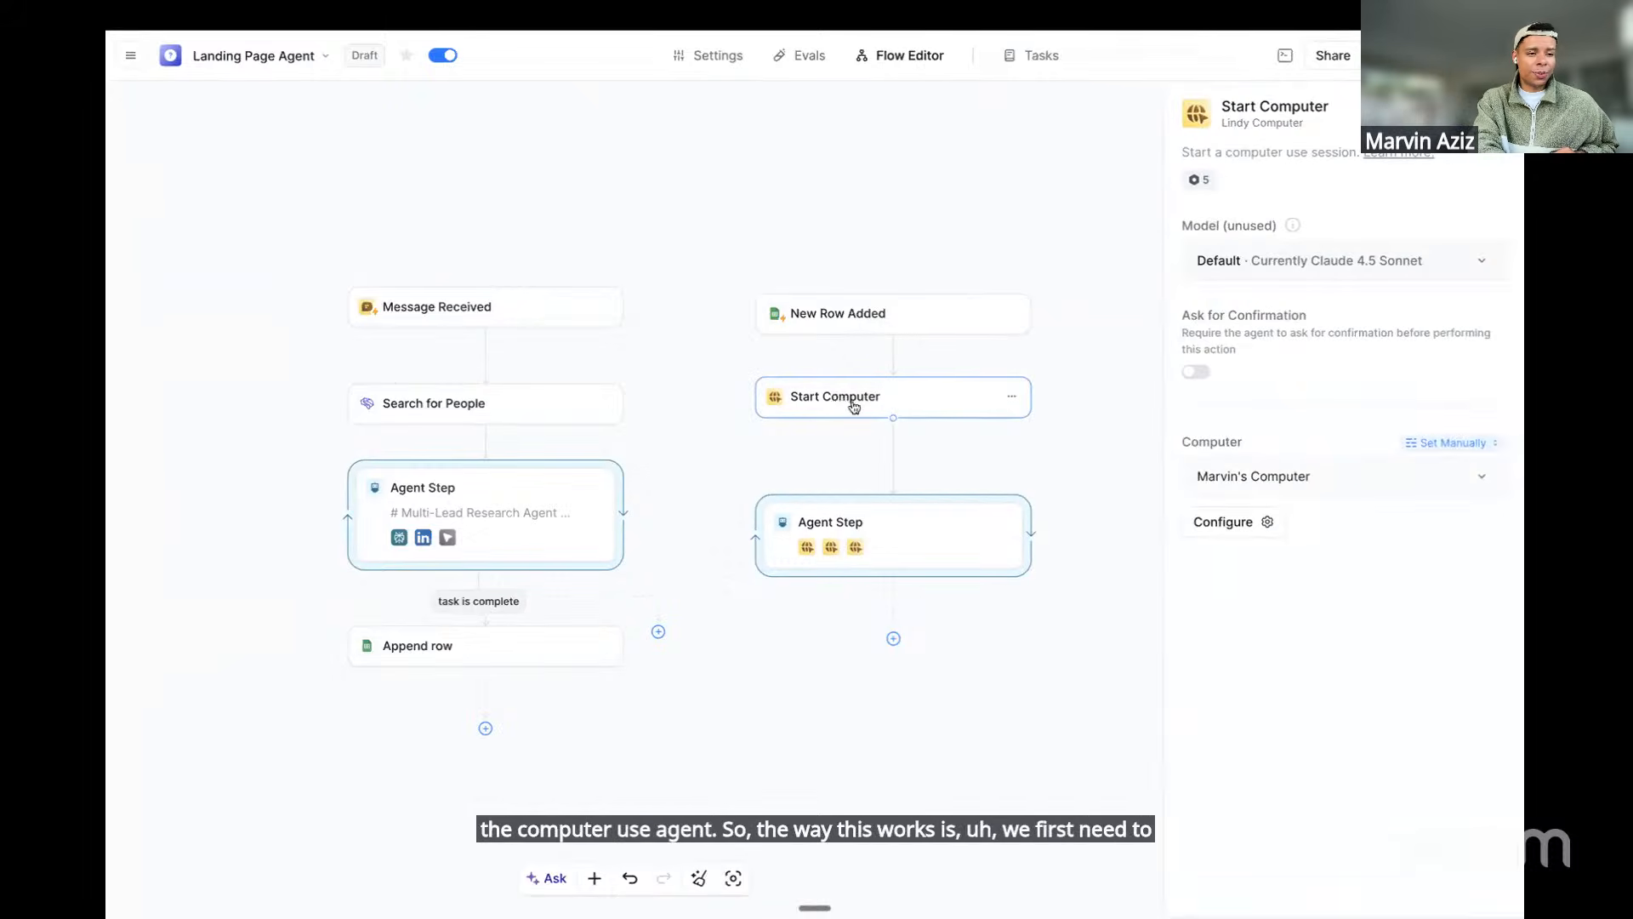
Keep the current computer for Start Computer, then open the following Agent Step's settings
click(1343, 482)
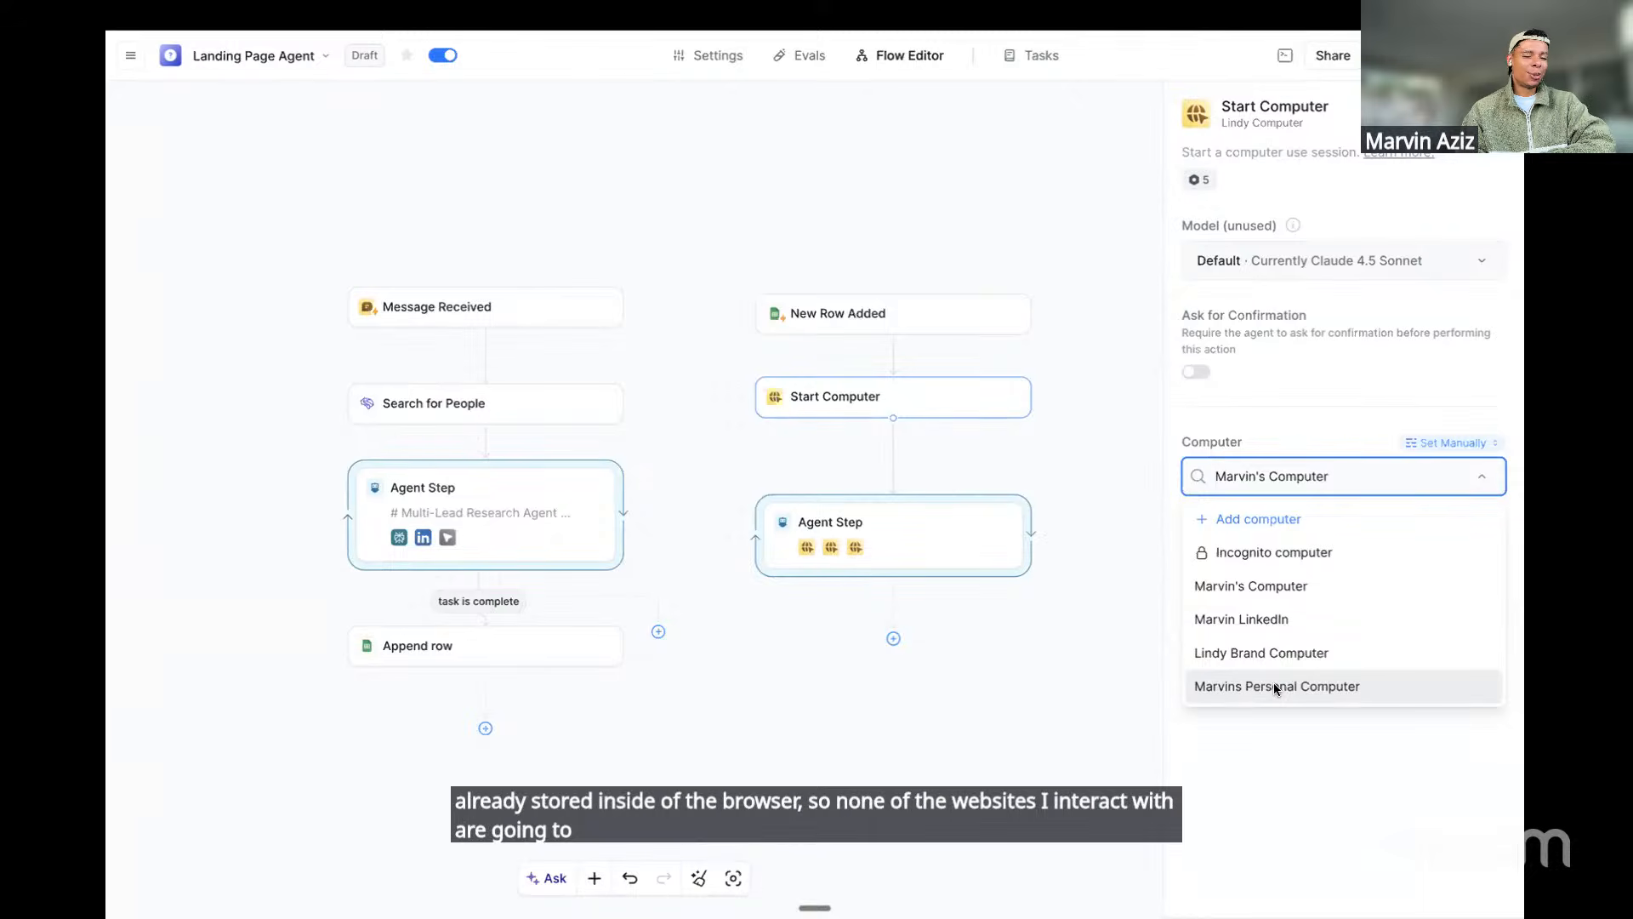
click(1259, 435)
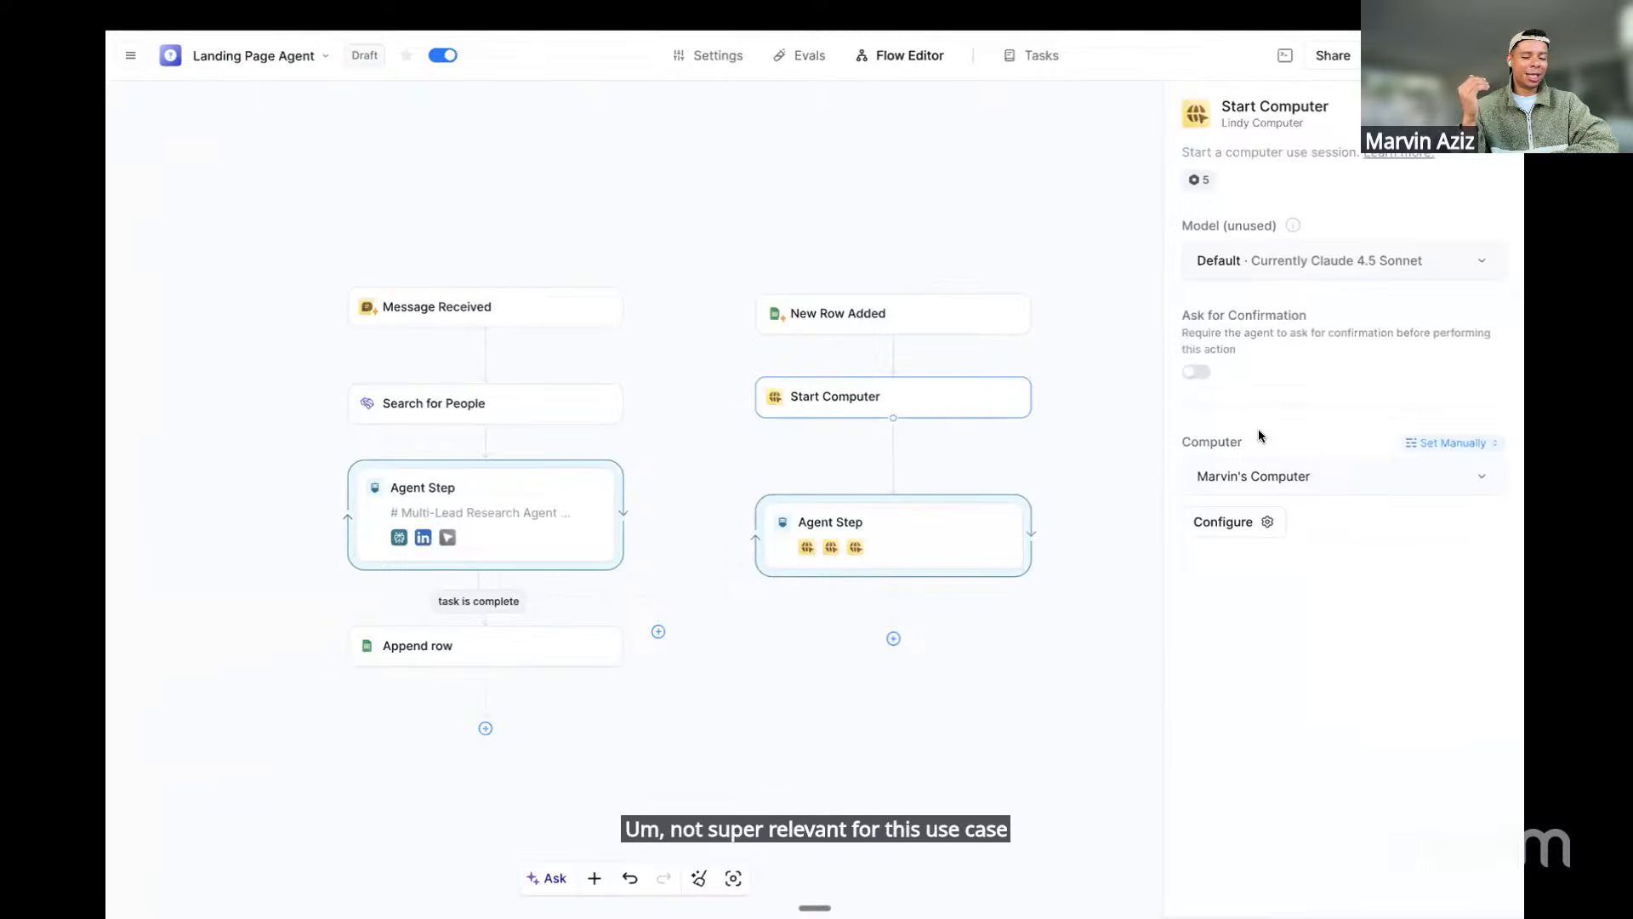
click(1261, 522)
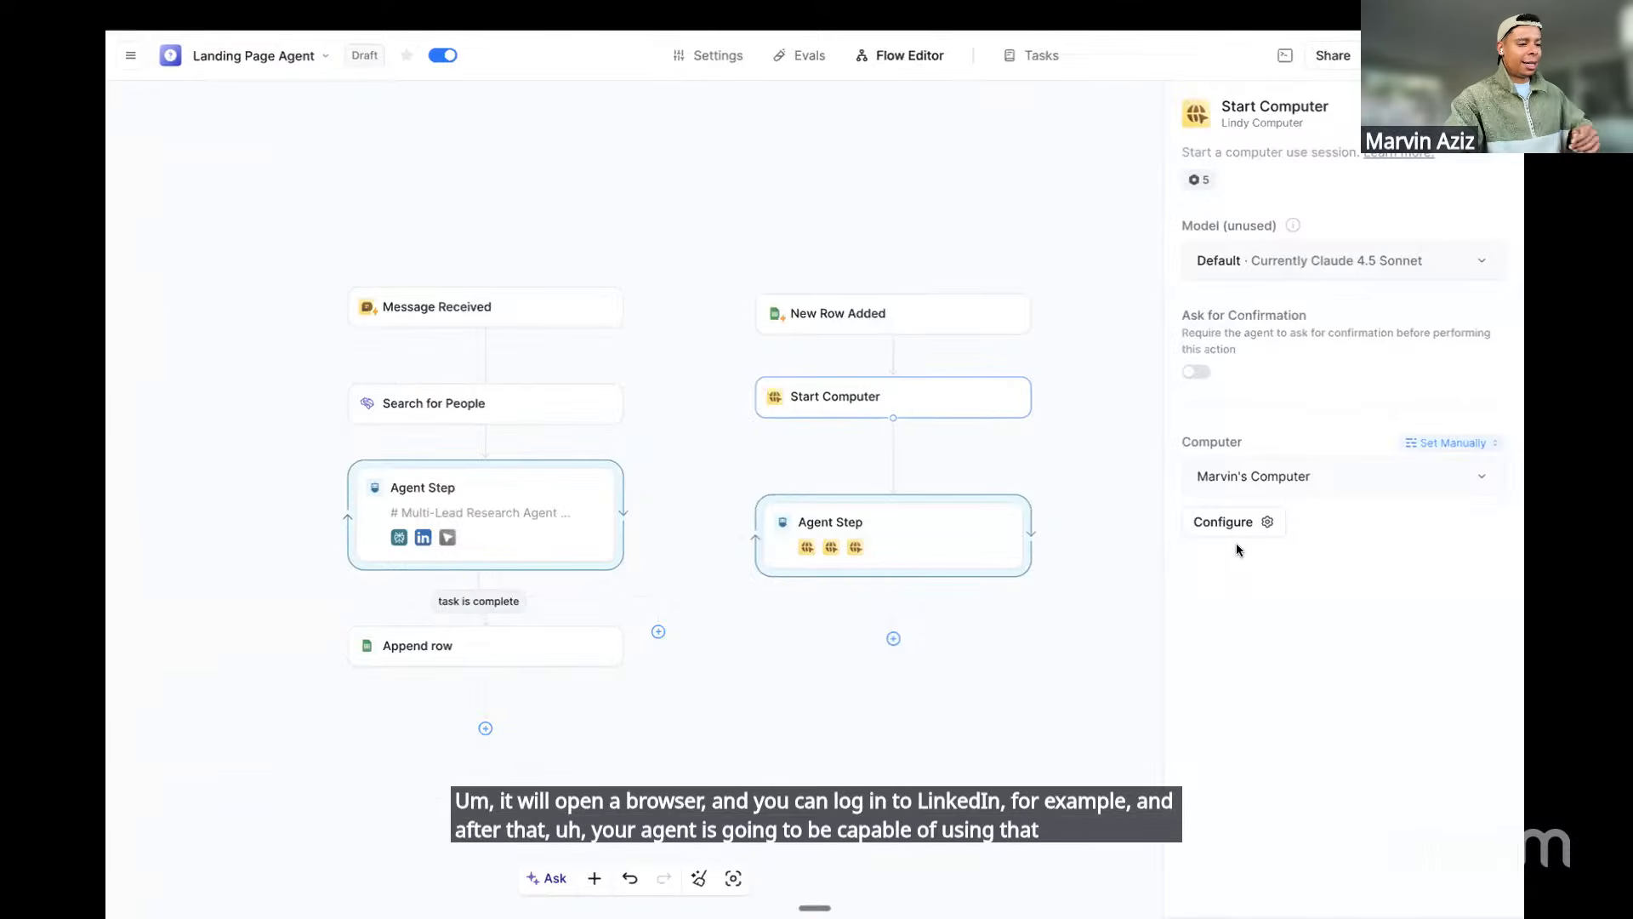
click(885, 514)
click(968, 517)
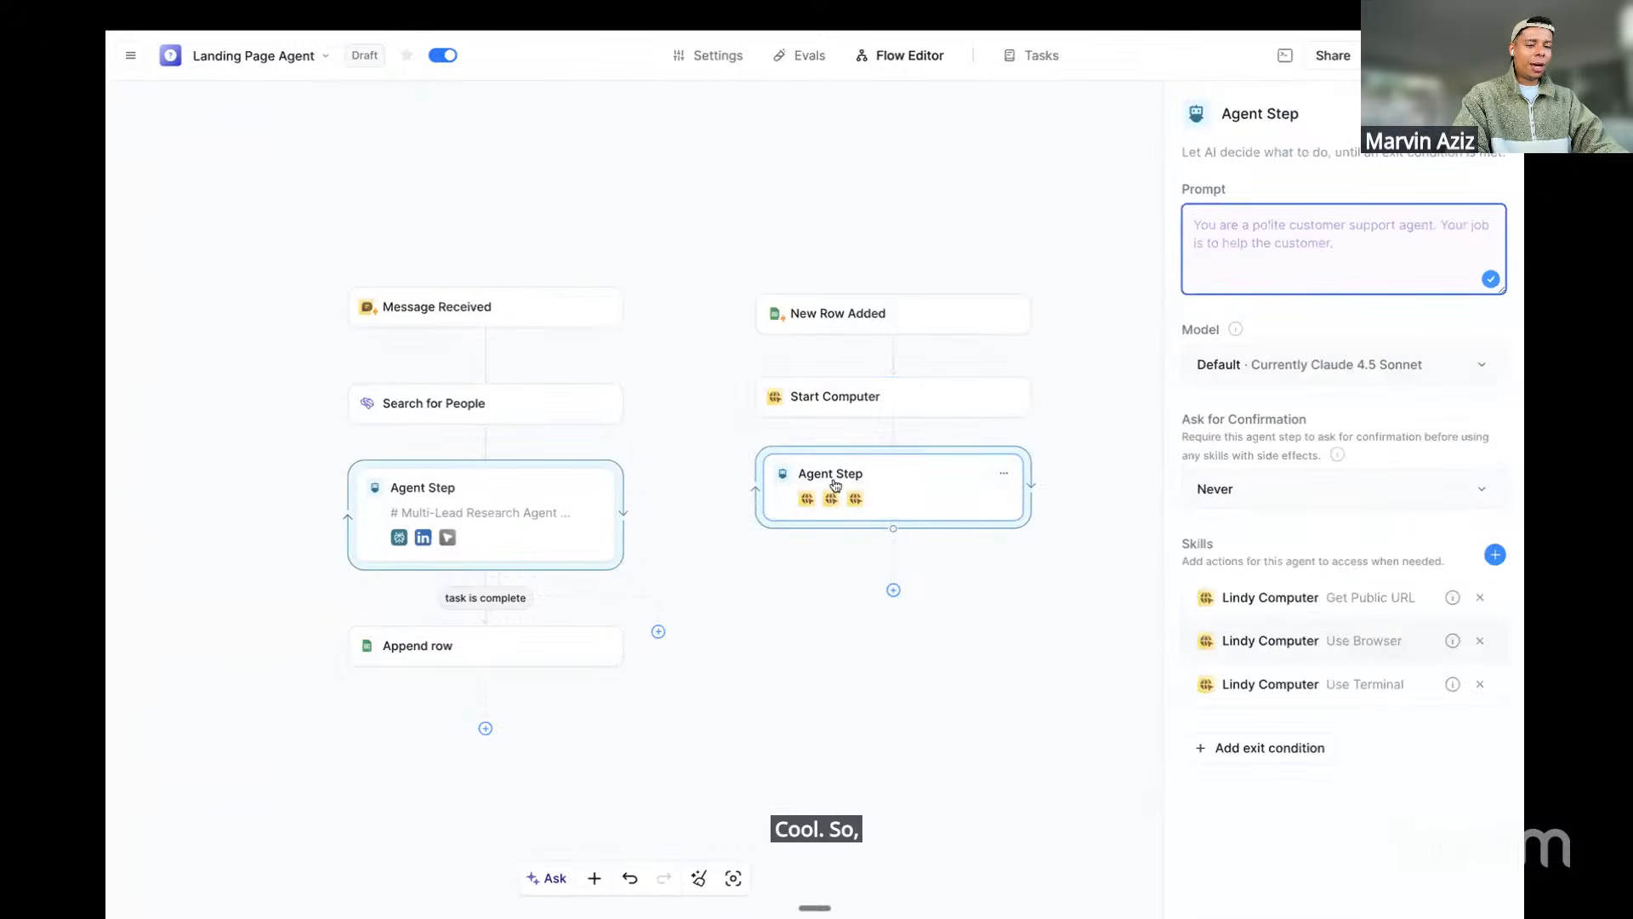
Review the three Lindy Computer skills and the empty prompt, then switch to the Notion notes
drag(1218, 596, 1303, 692)
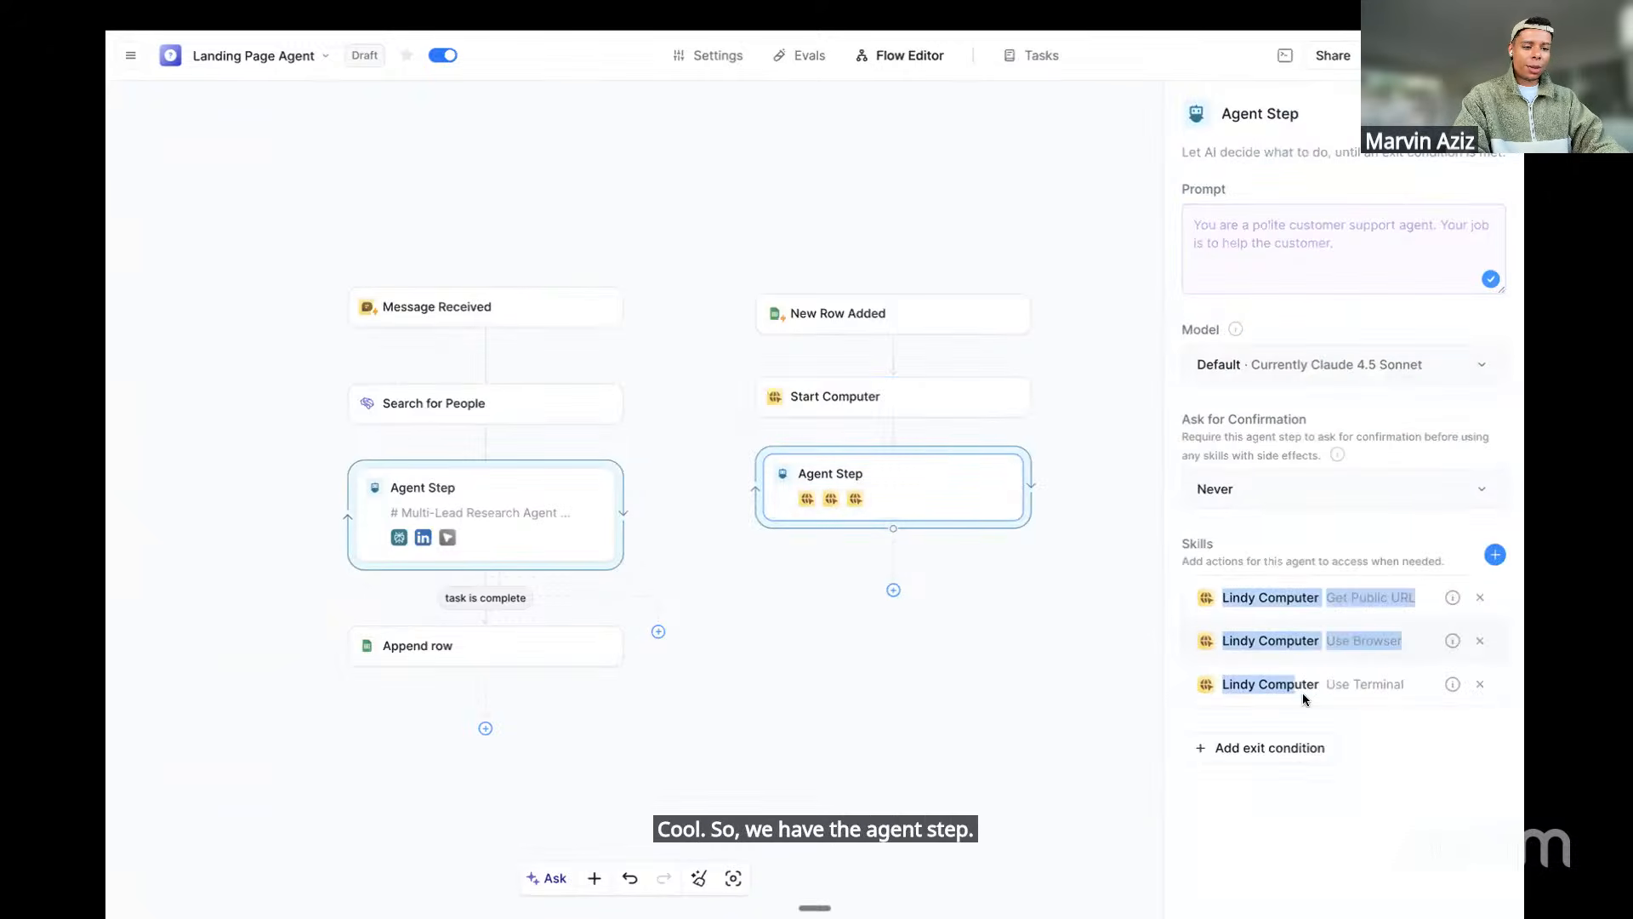
click(1381, 716)
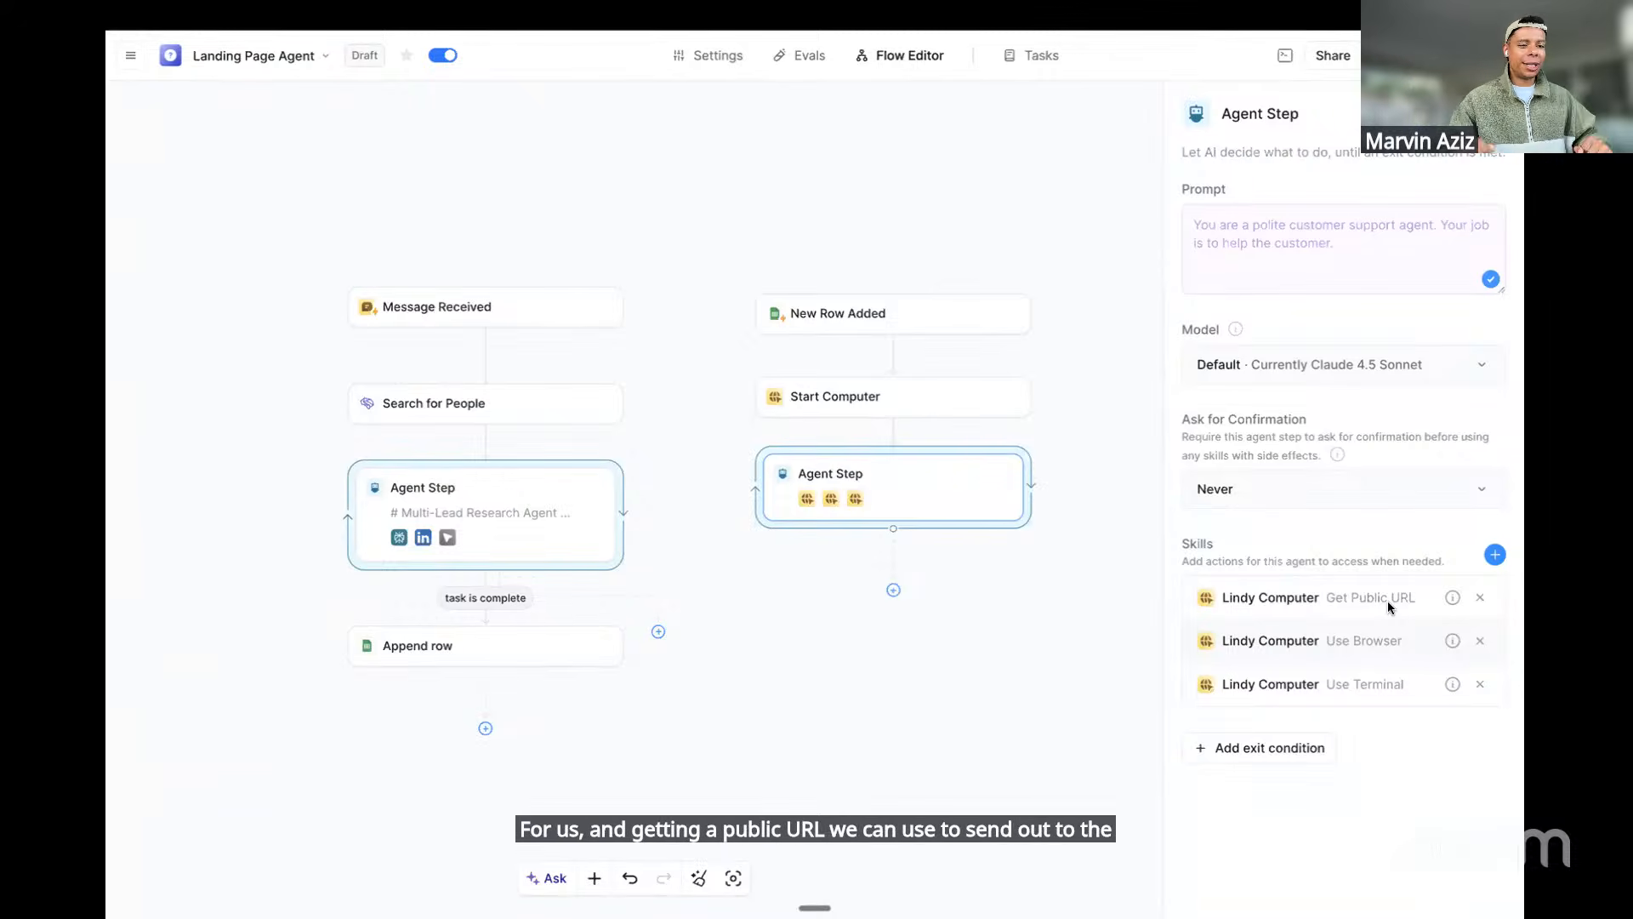
click(1307, 238)
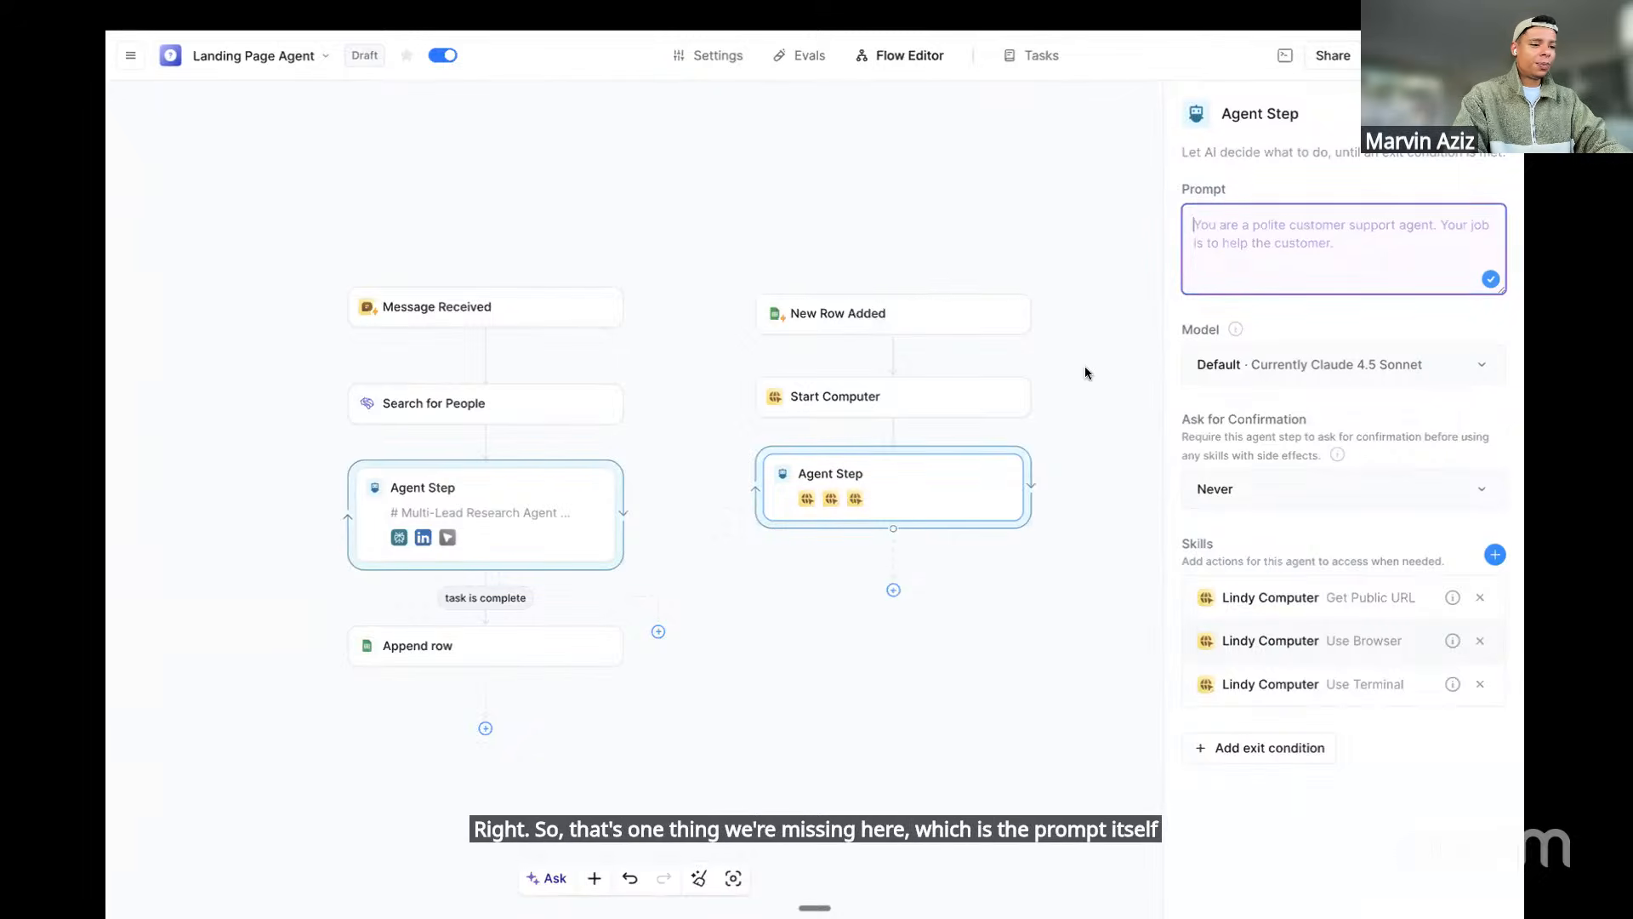
key(ctrl+Left)
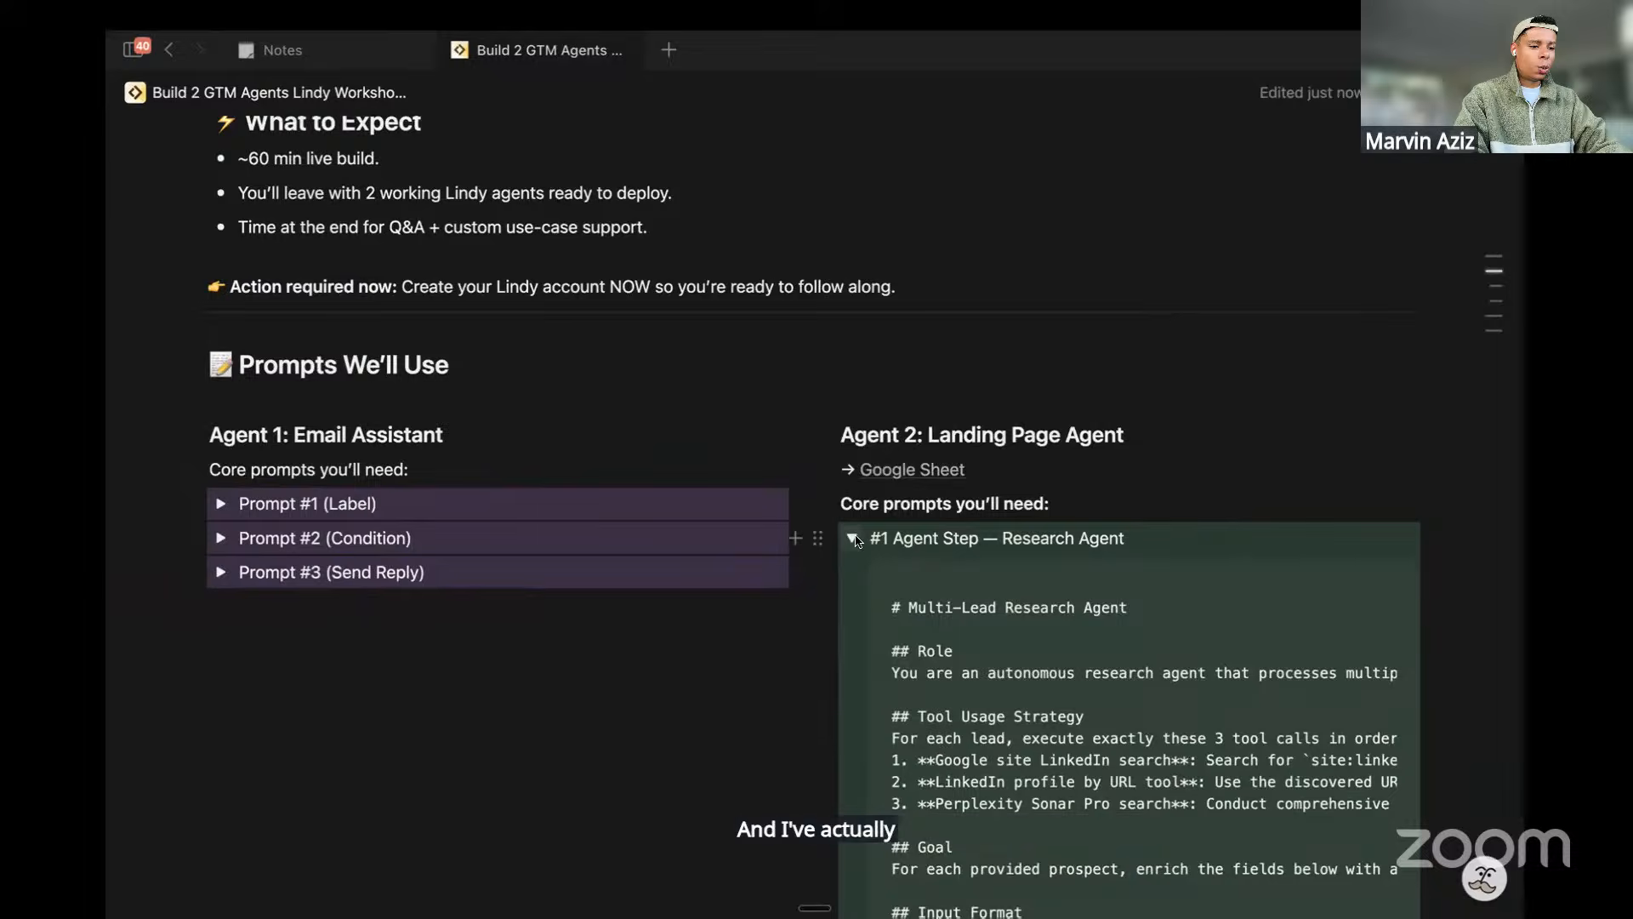
Replace the #2 Landing Page Builder code in Craft with the full build-and-test prompt
click(852, 538)
click(853, 572)
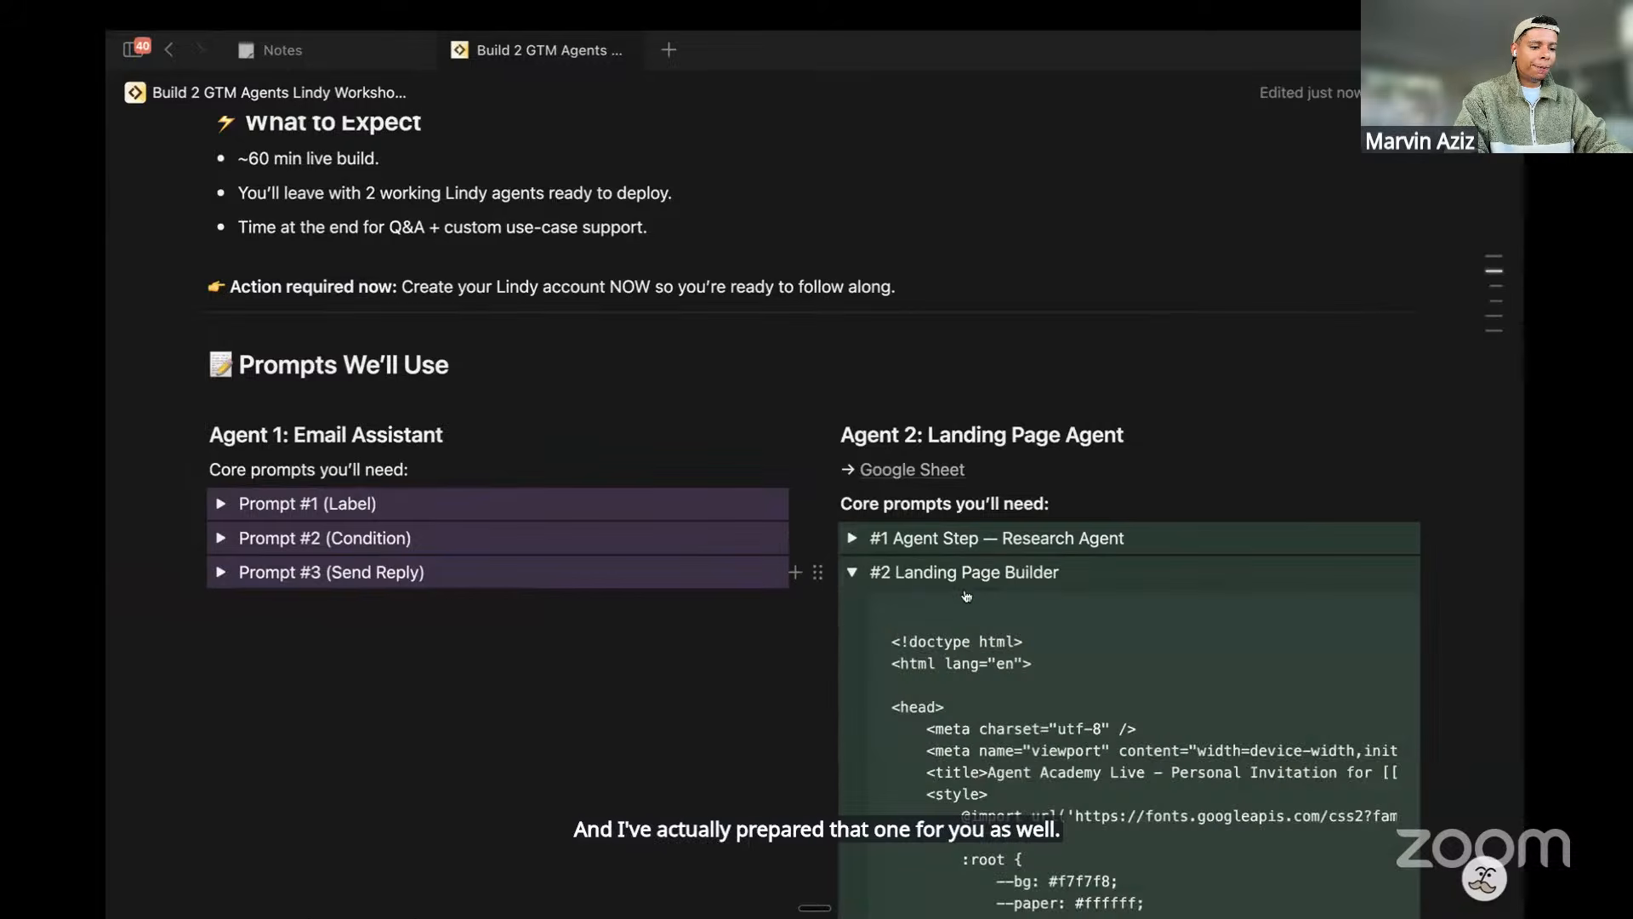
scroll(933, 568, down, 4)
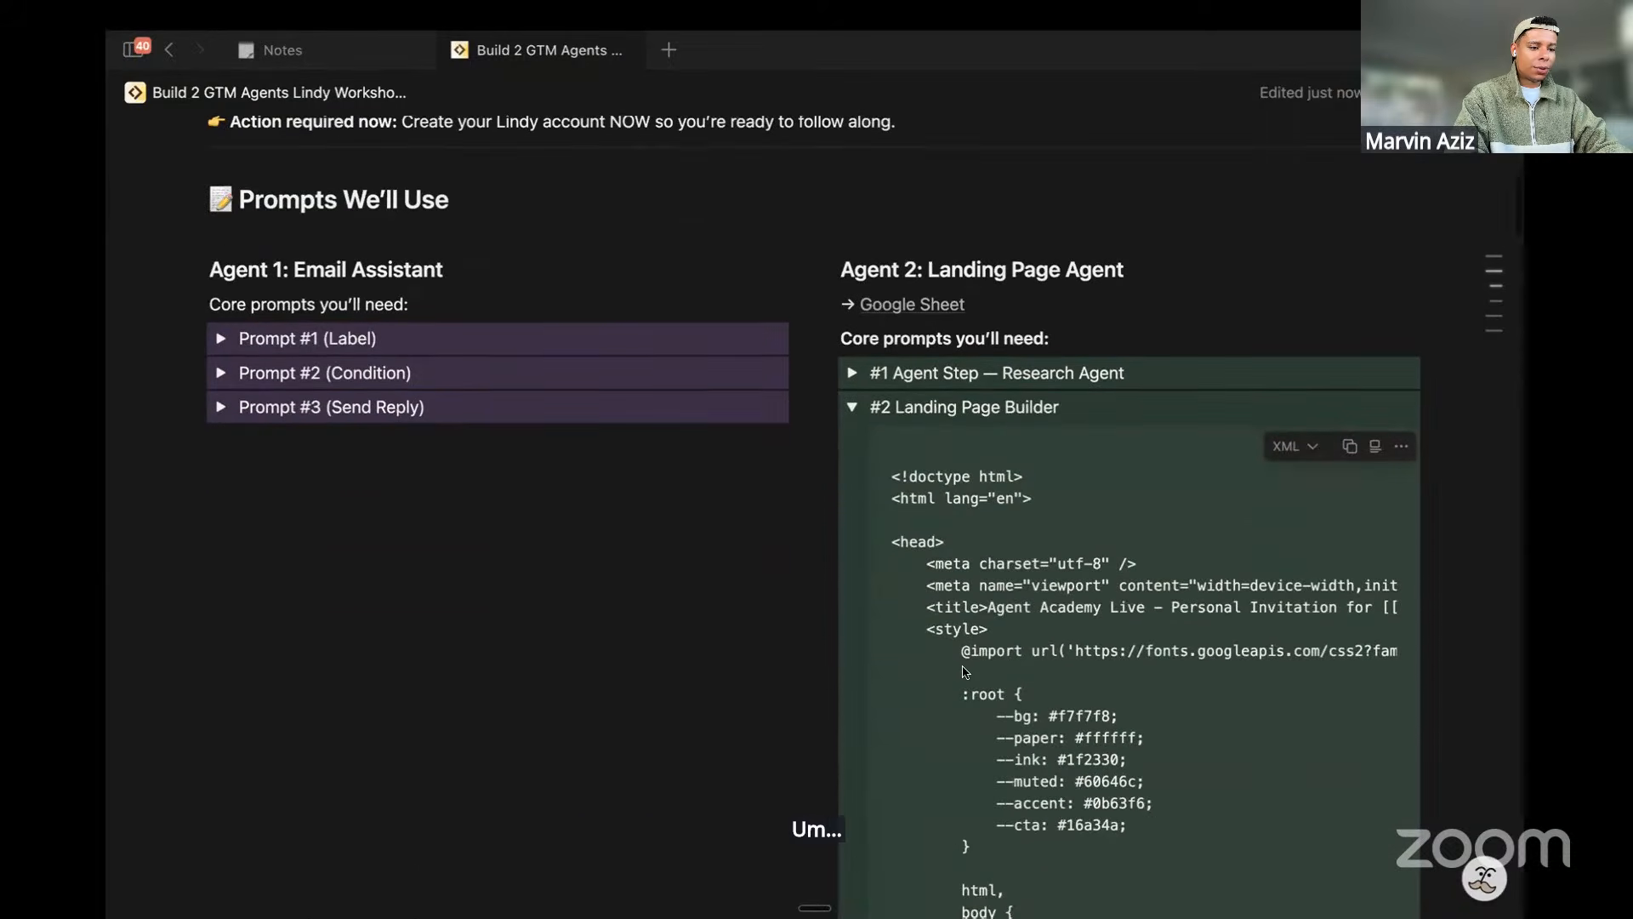
scroll(964, 550, up, 2)
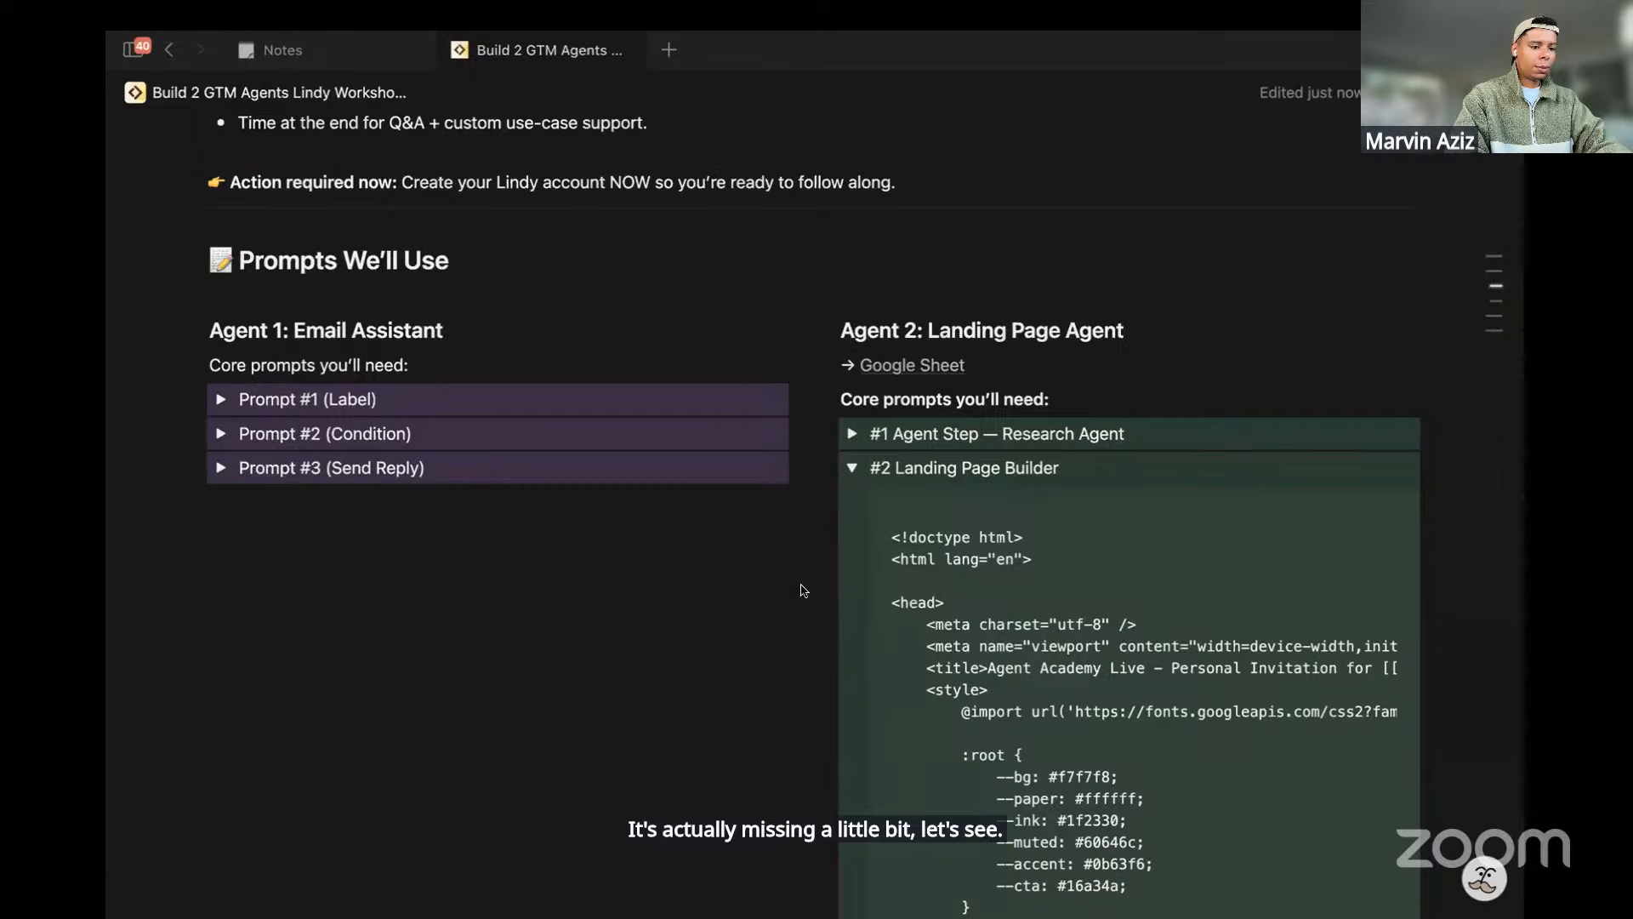
double_click(989, 559)
key(super+a)
key(super+v)
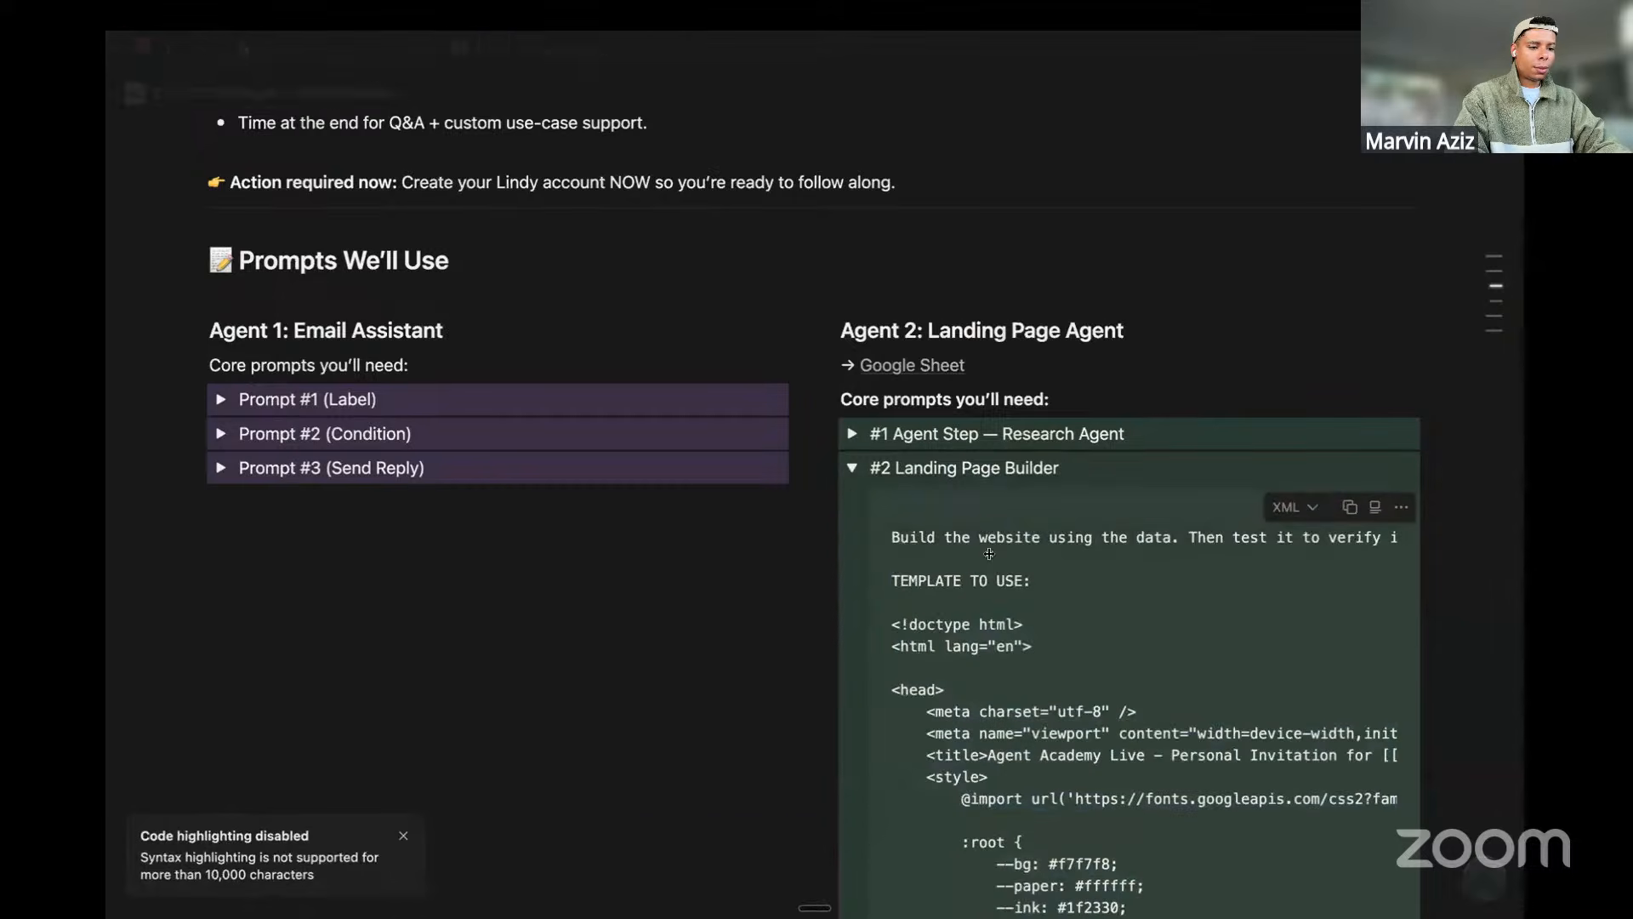
Copy the updated Landing Page Builder code and return to Lindy
scroll(989, 554, down, 6)
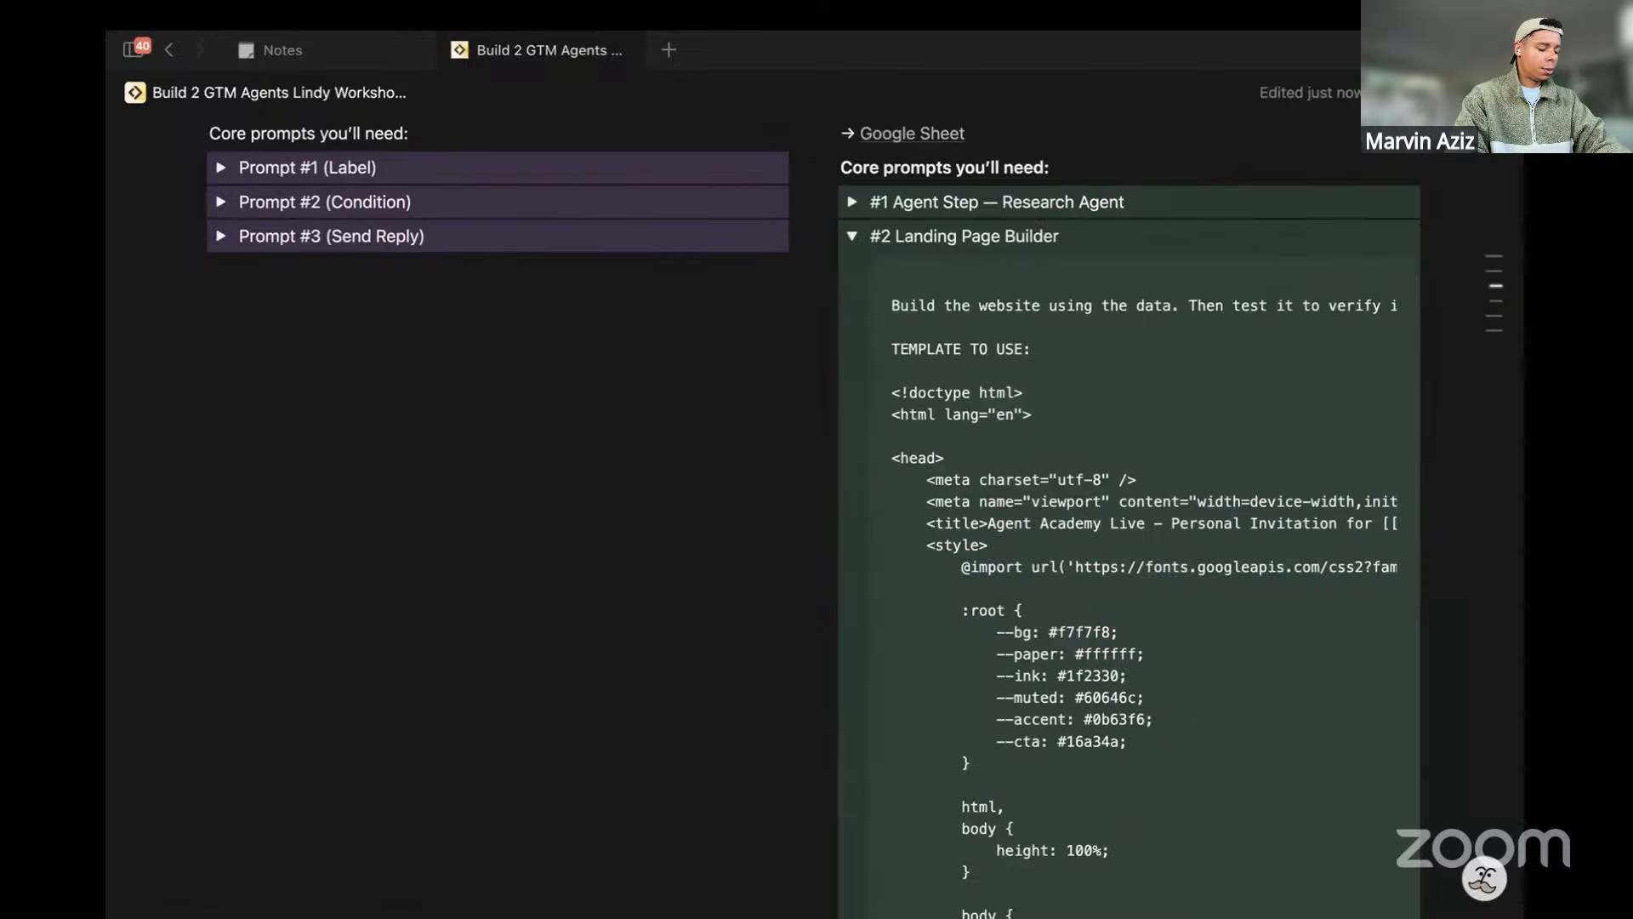
scroll(1034, 507, up, 1)
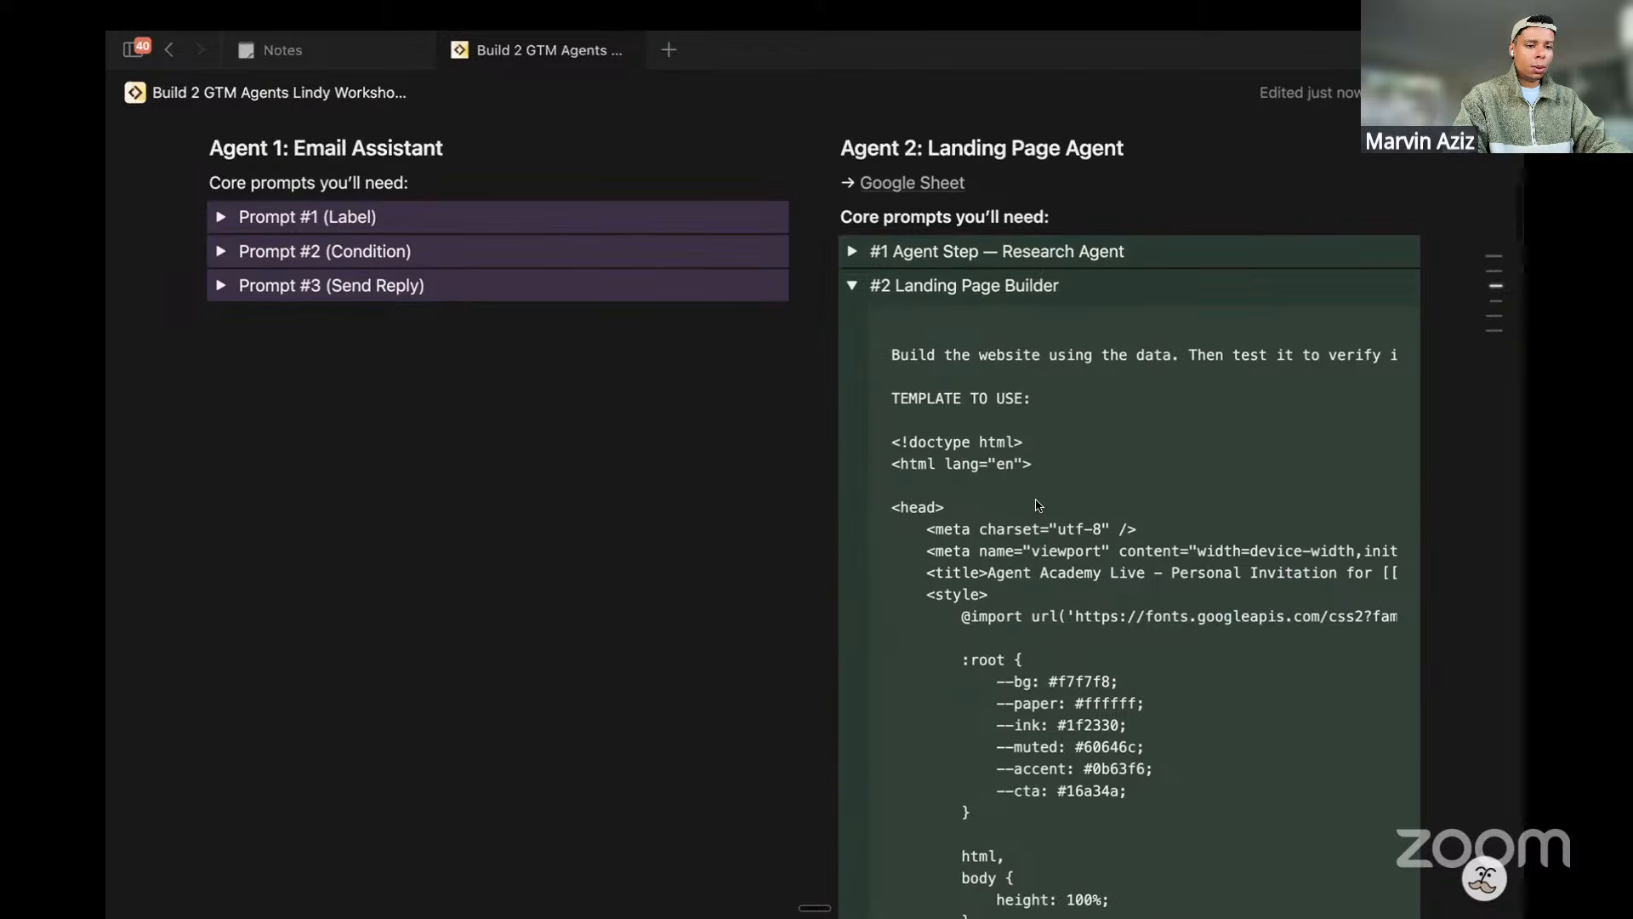
click(1350, 339)
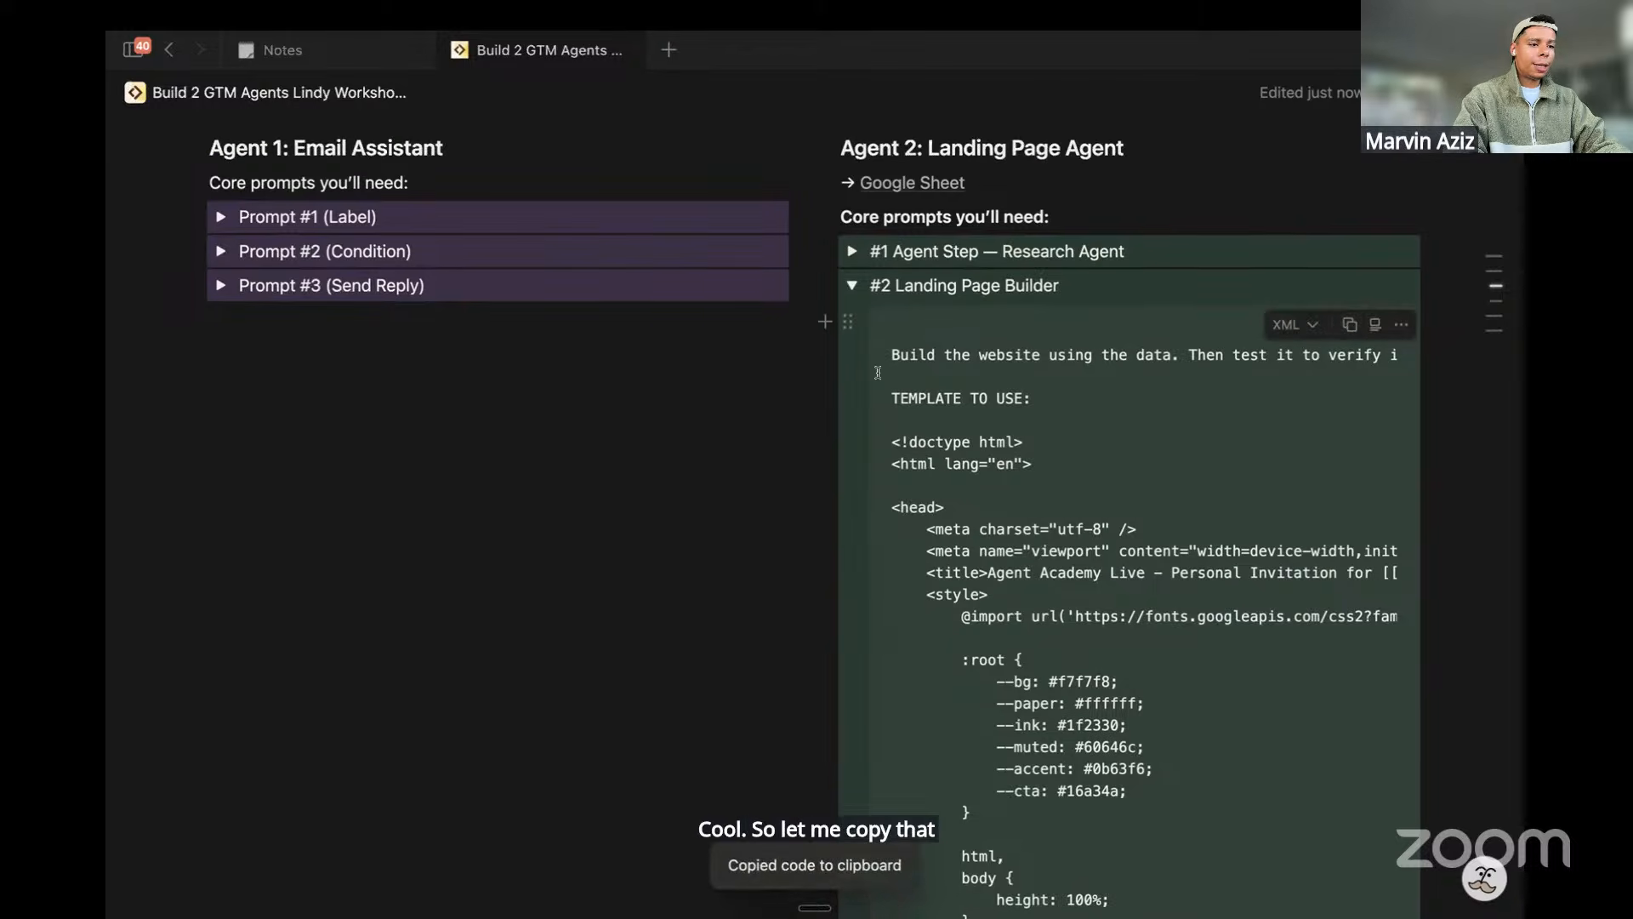
key(ctrl+Right)
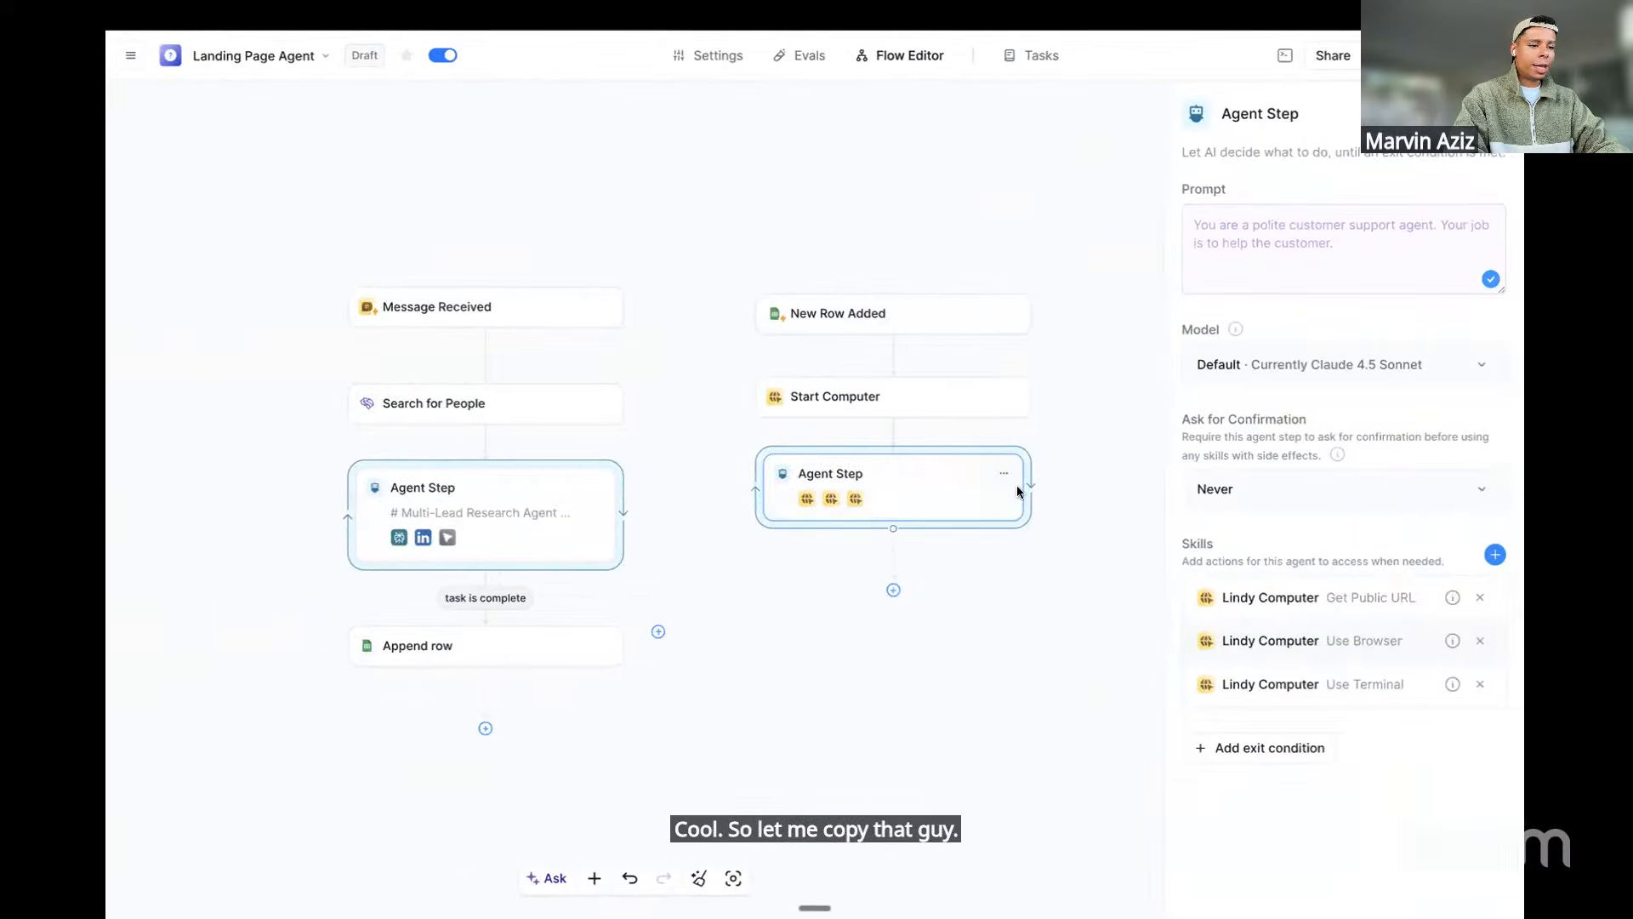
Paste the build-and-test instructions and HTML template into the Agent Step prompt, then add a following step
click(1245, 288)
key(ctrl+v)
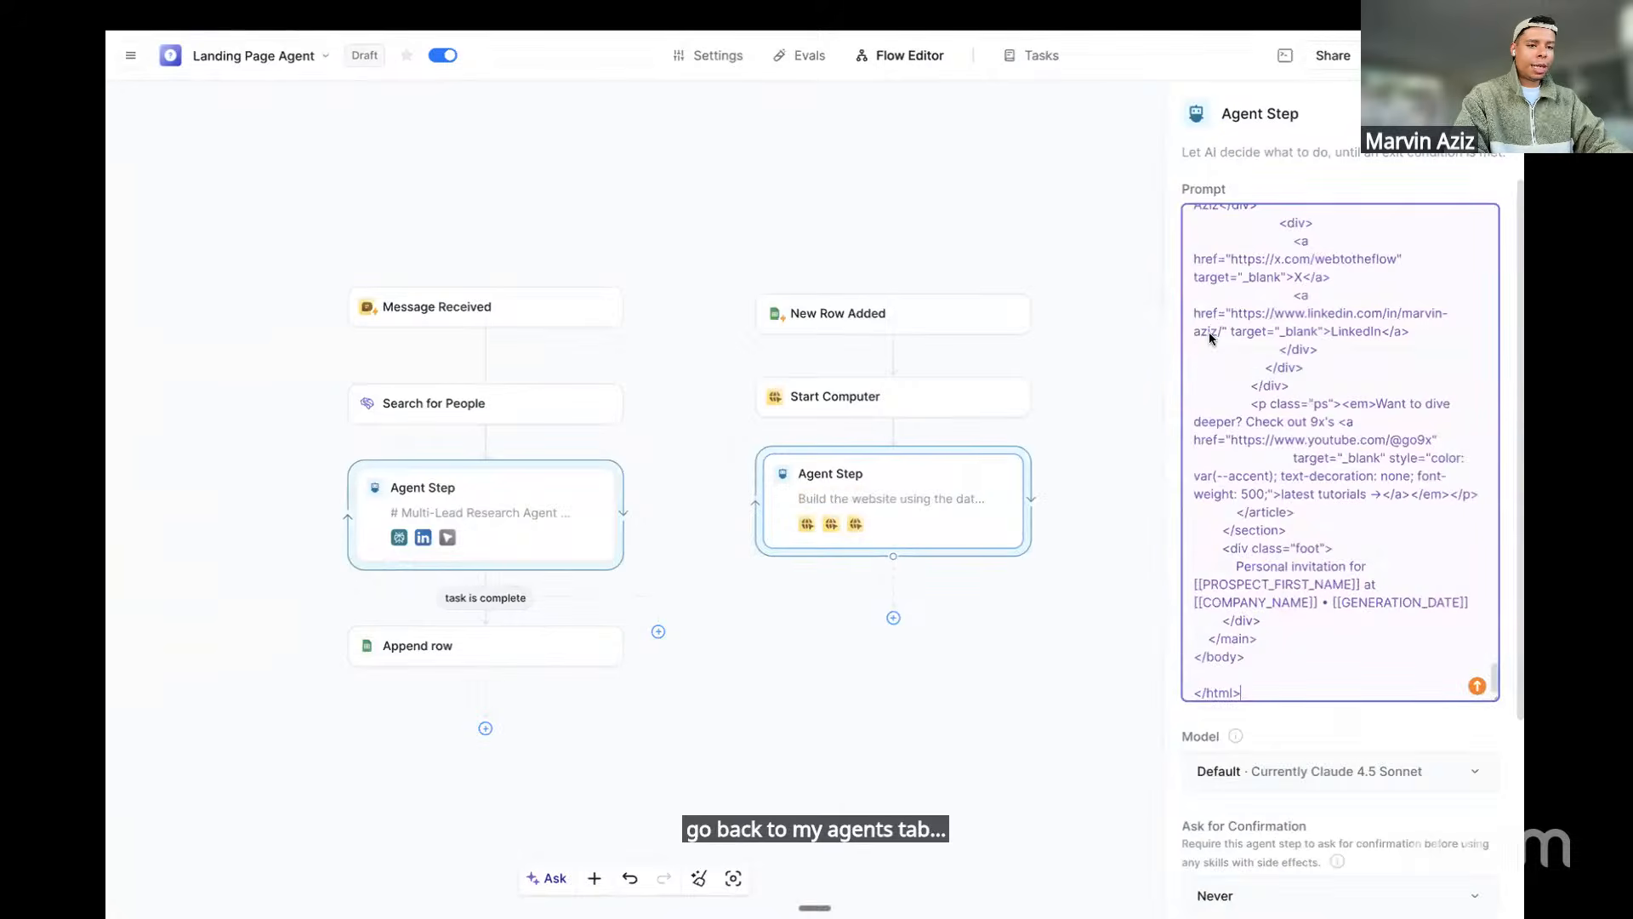
scroll(1293, 511, up, 10)
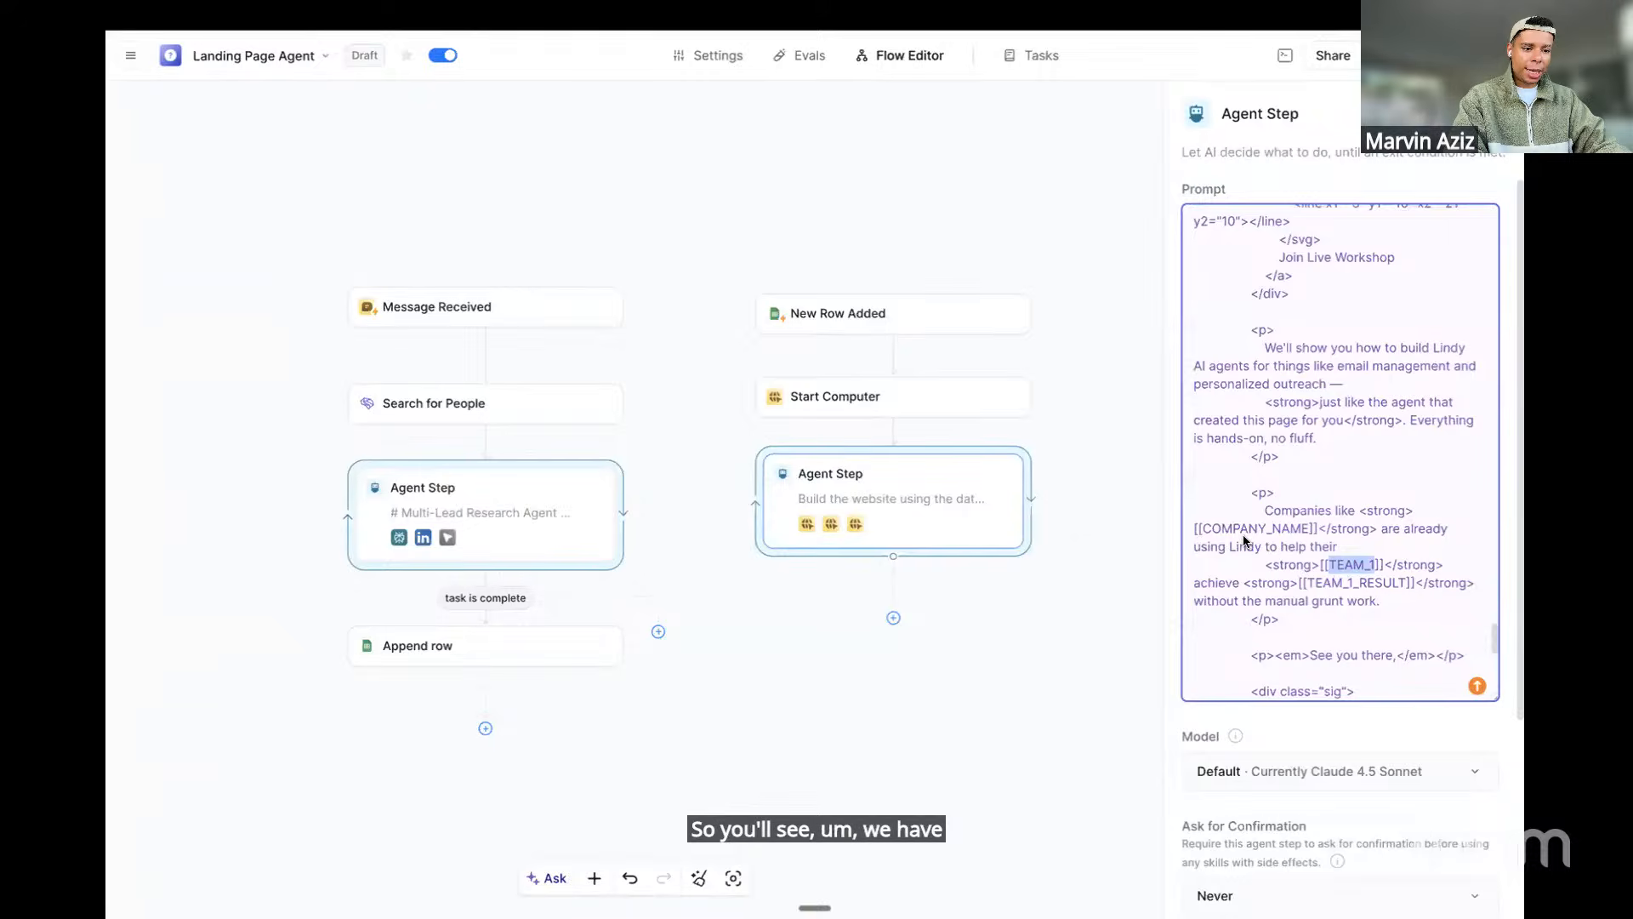
scroll(1250, 536, up, 4)
scroll(1243, 540, up, 5)
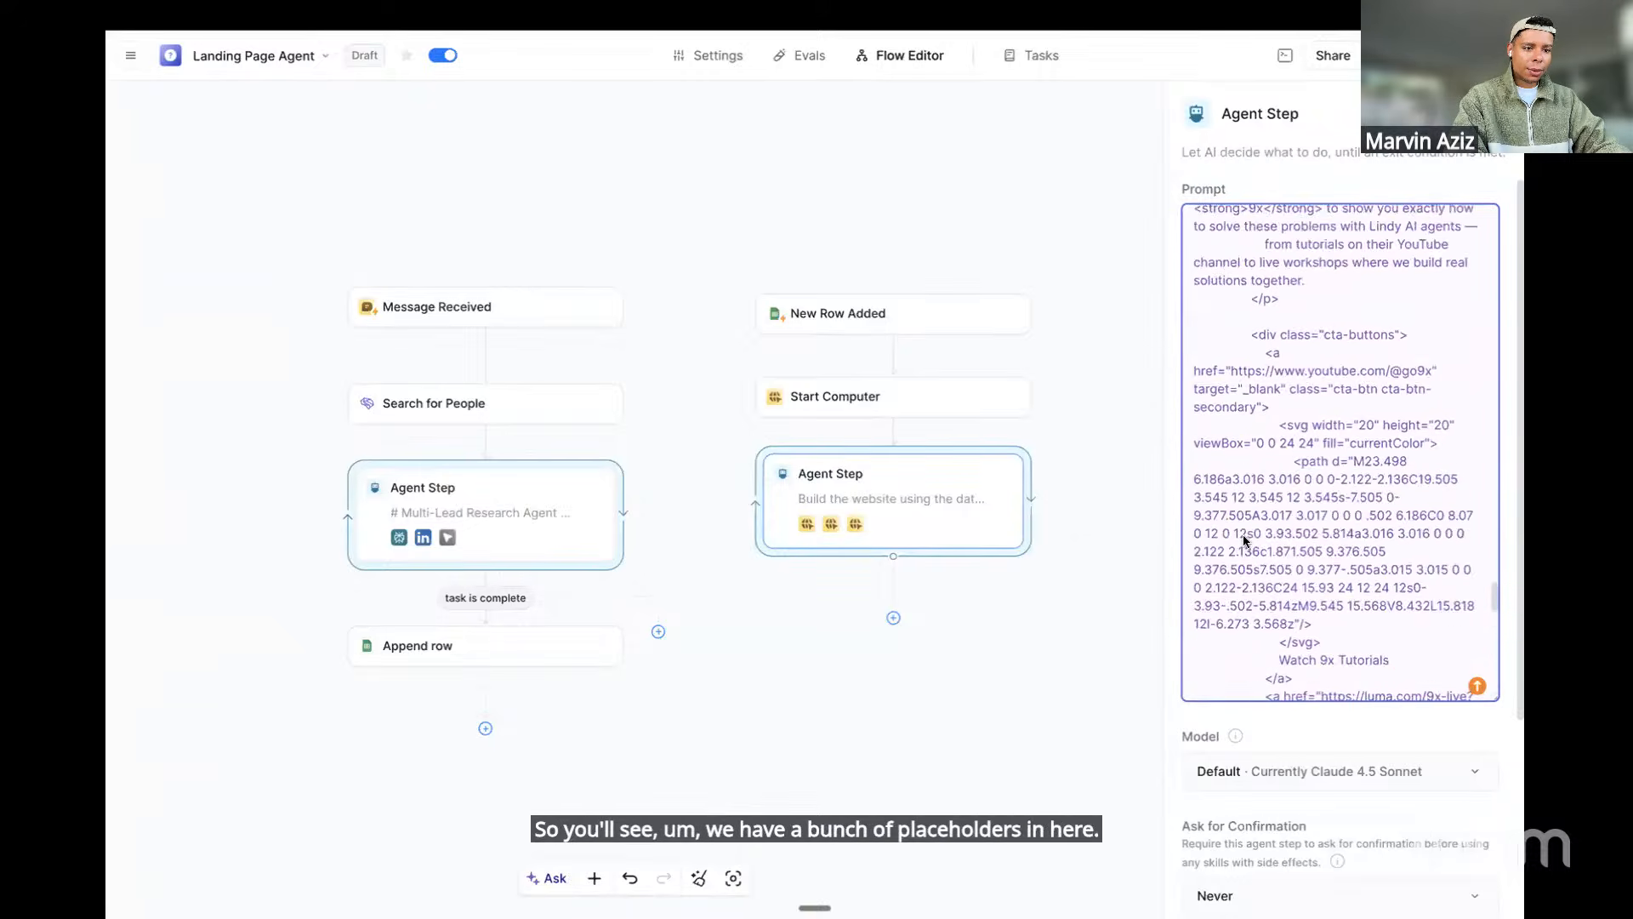
scroll(1238, 536, up, 8)
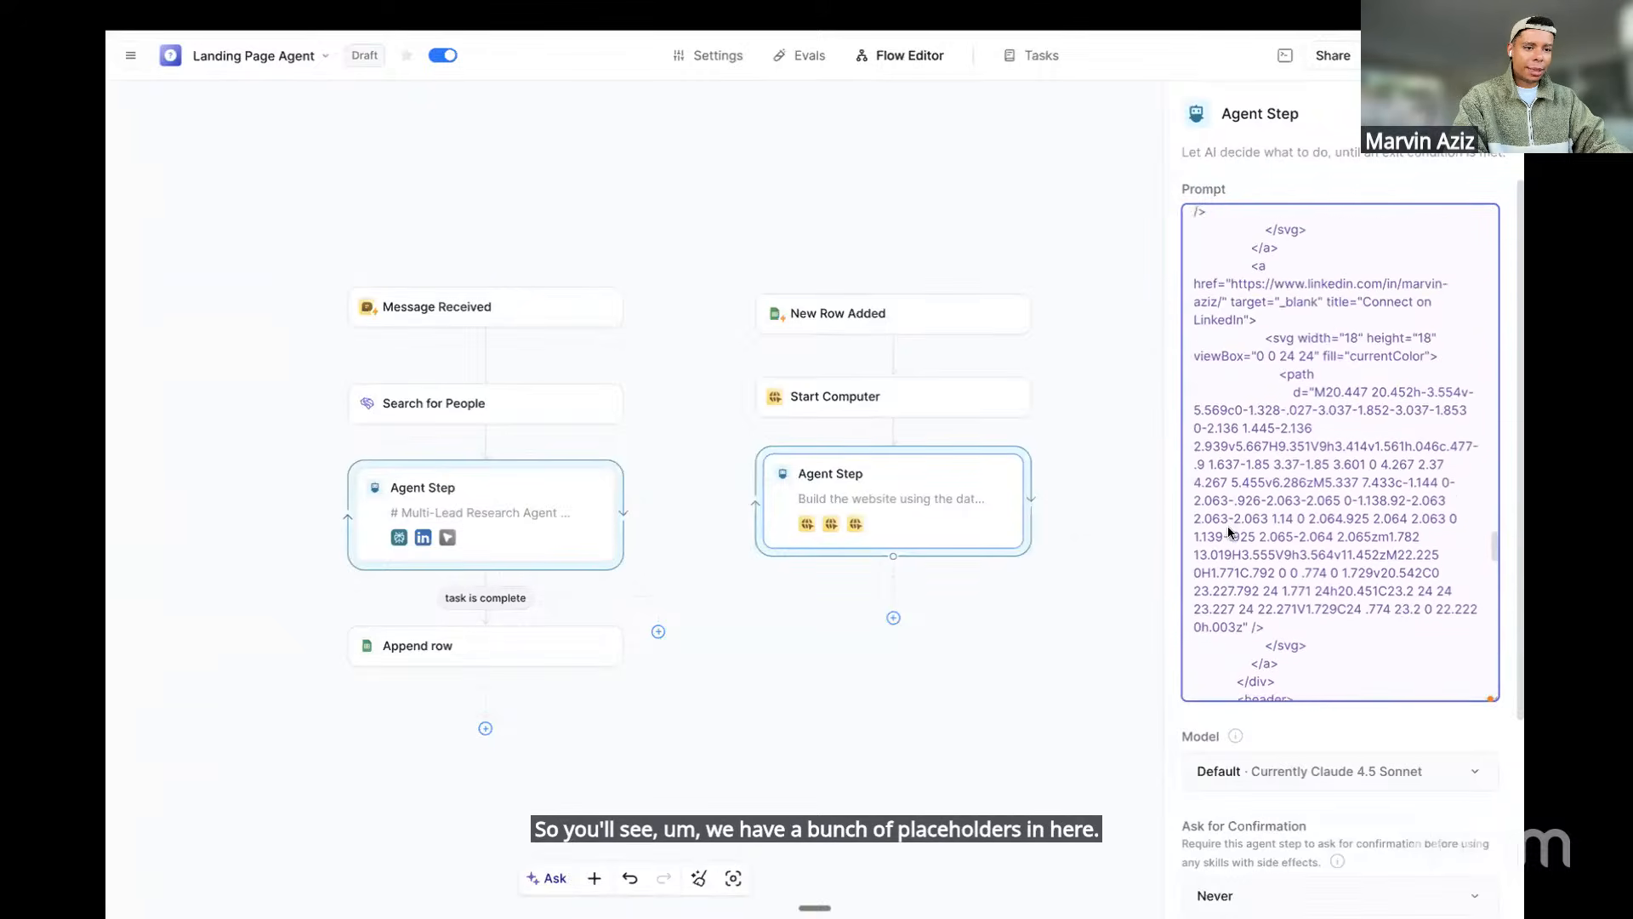
scroll(806, 510, left, 1)
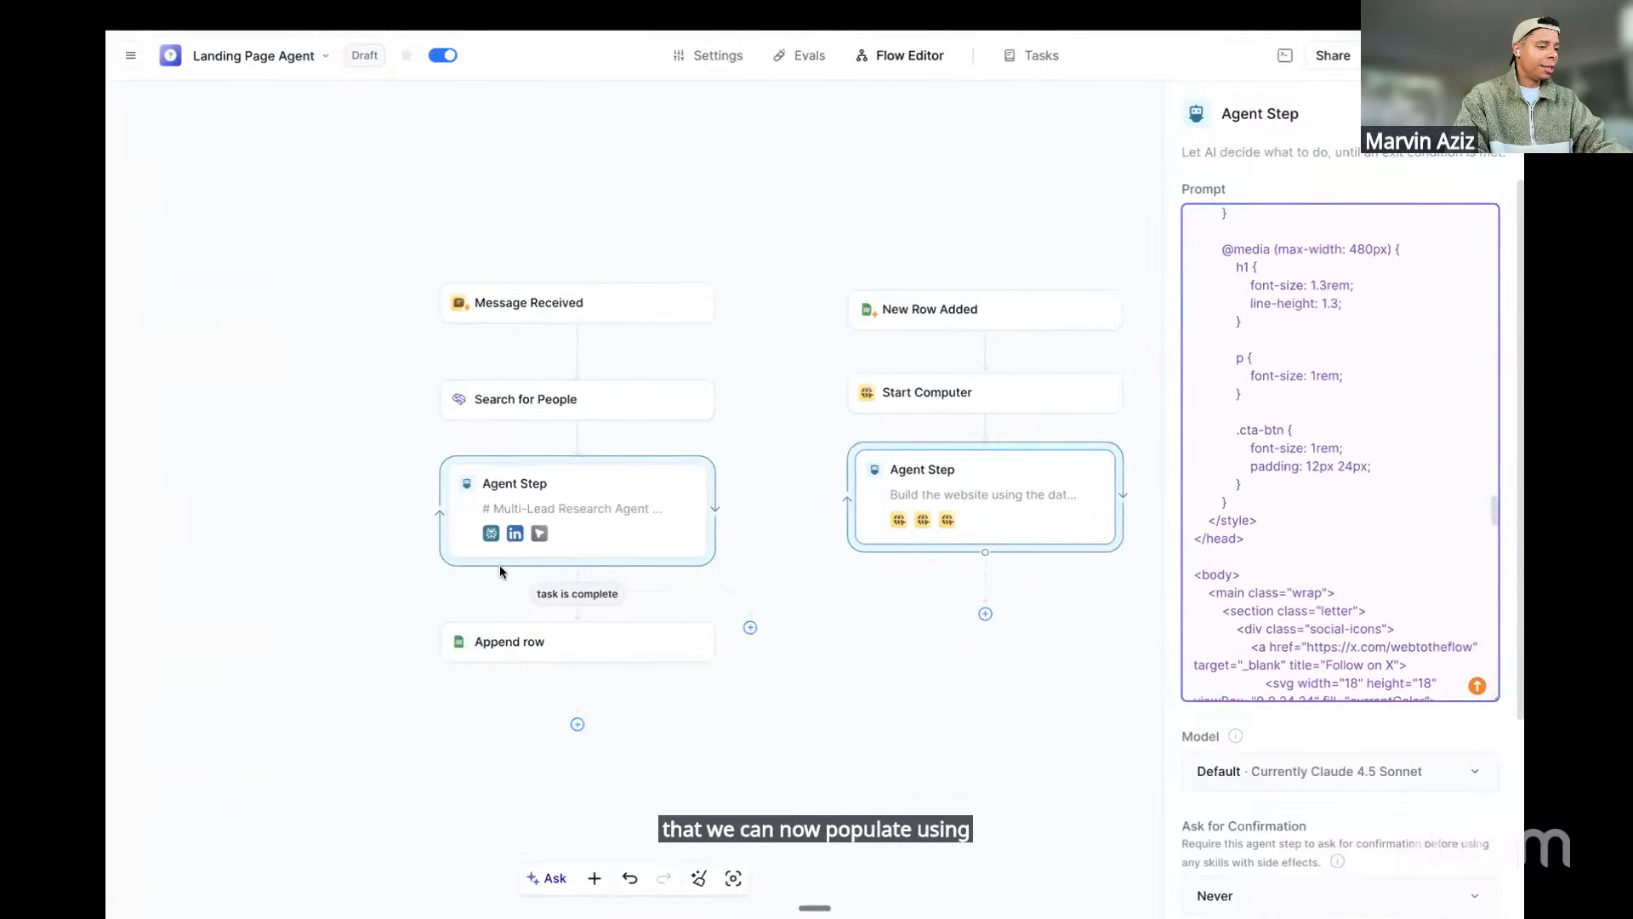
scroll(1418, 454, up, 1)
scroll(1416, 454, up, 10)
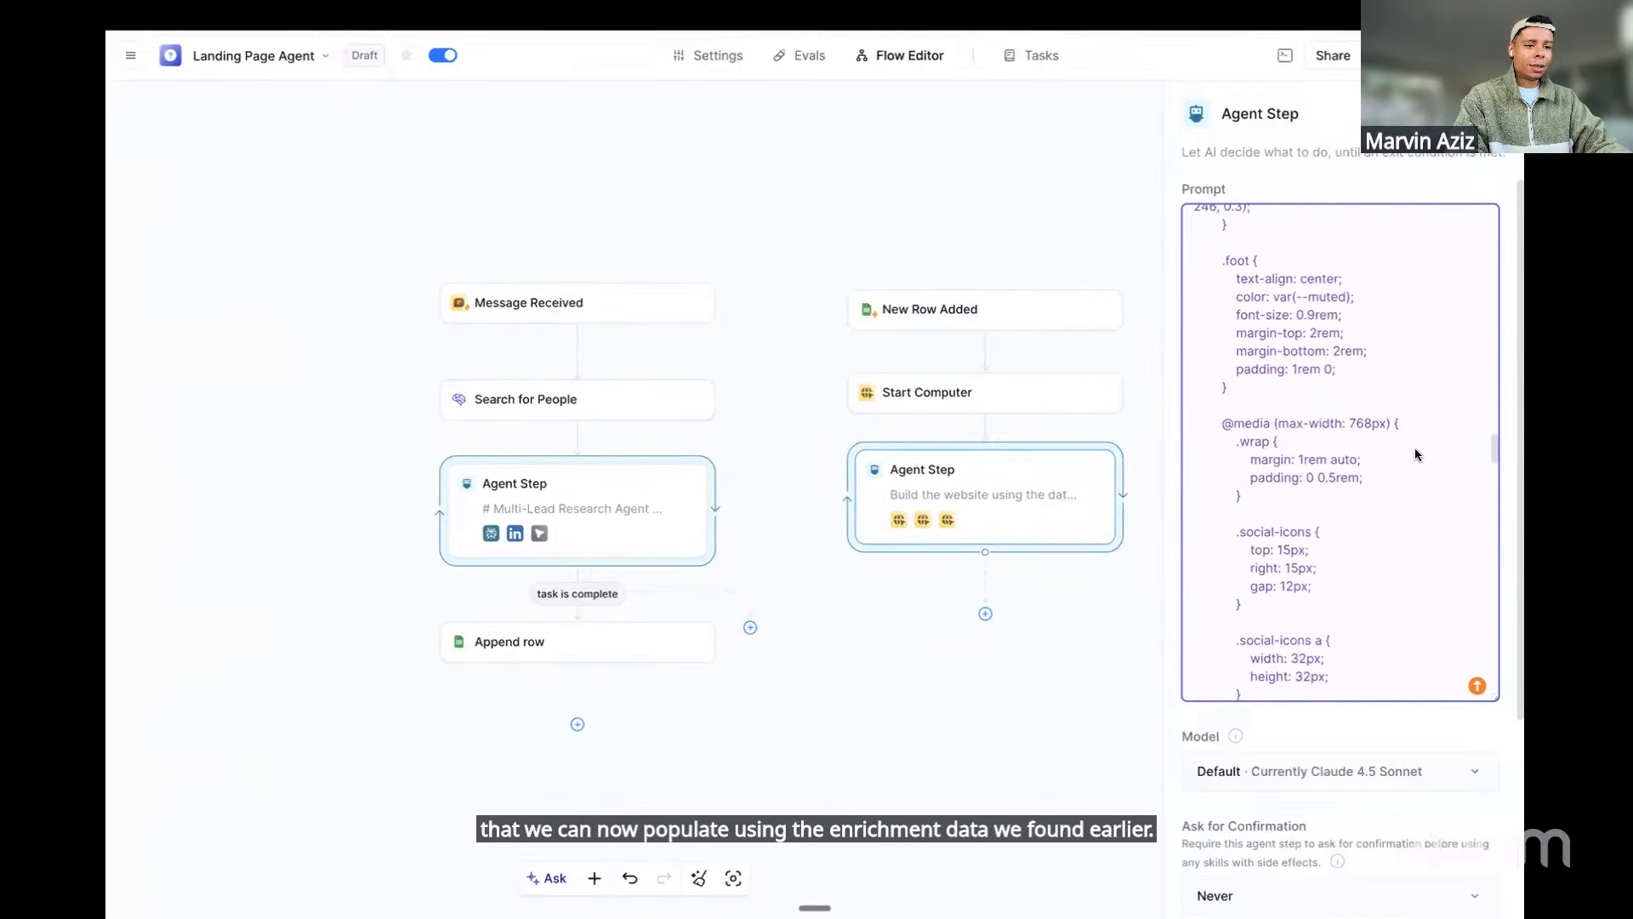
scroll(1416, 454, up, 20)
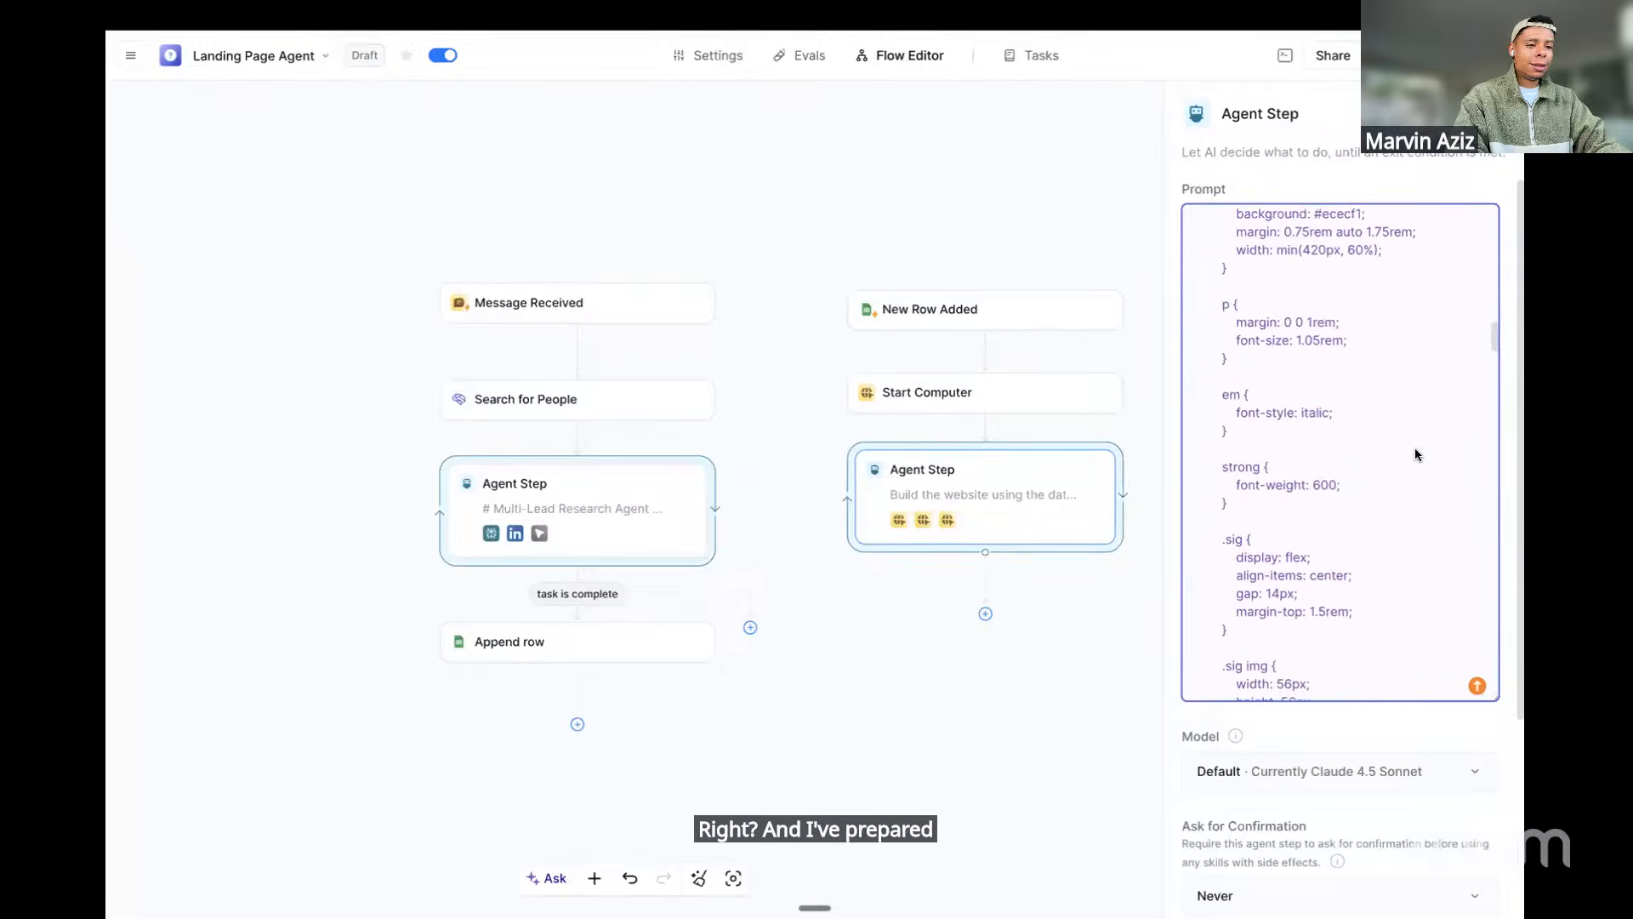
scroll(1415, 454, up, 3)
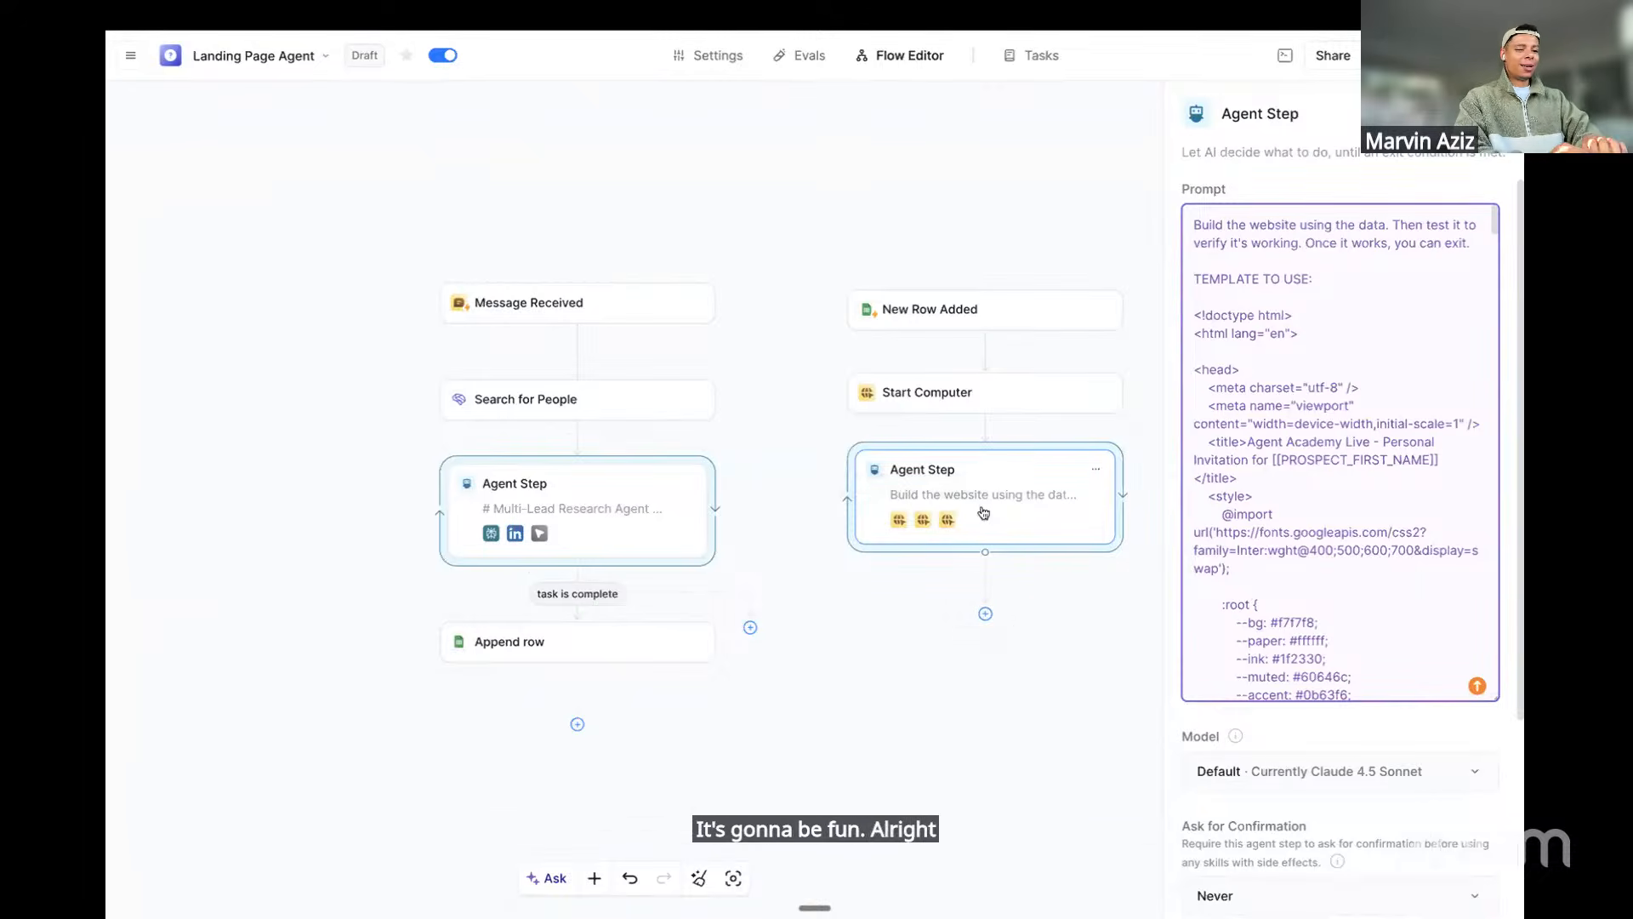
click(1020, 502)
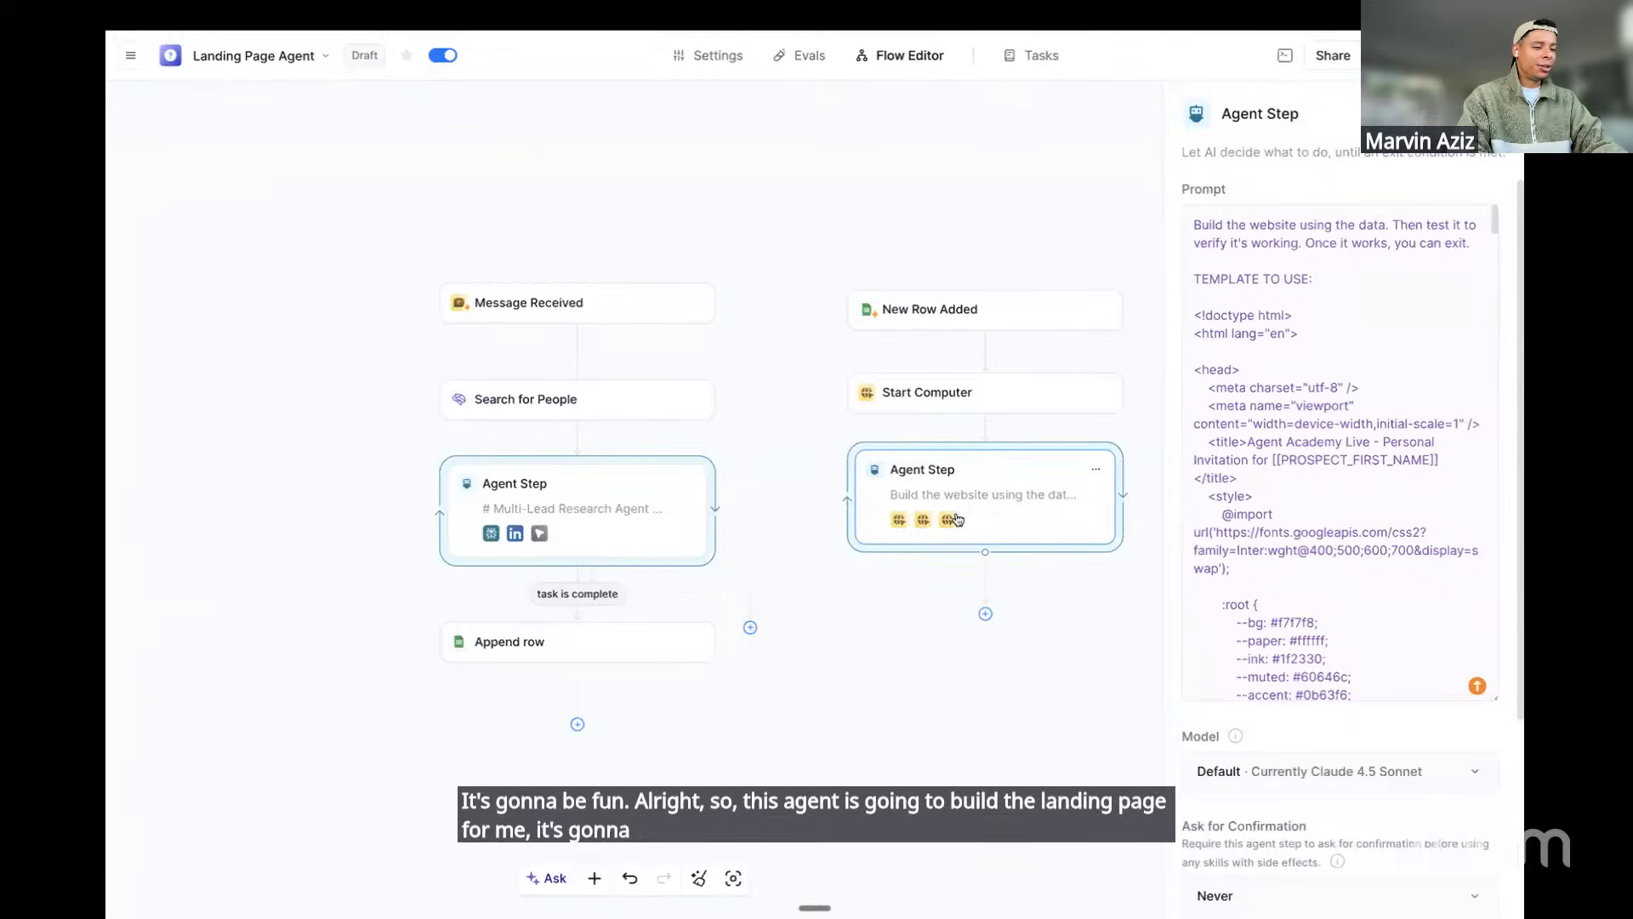
click(985, 613)
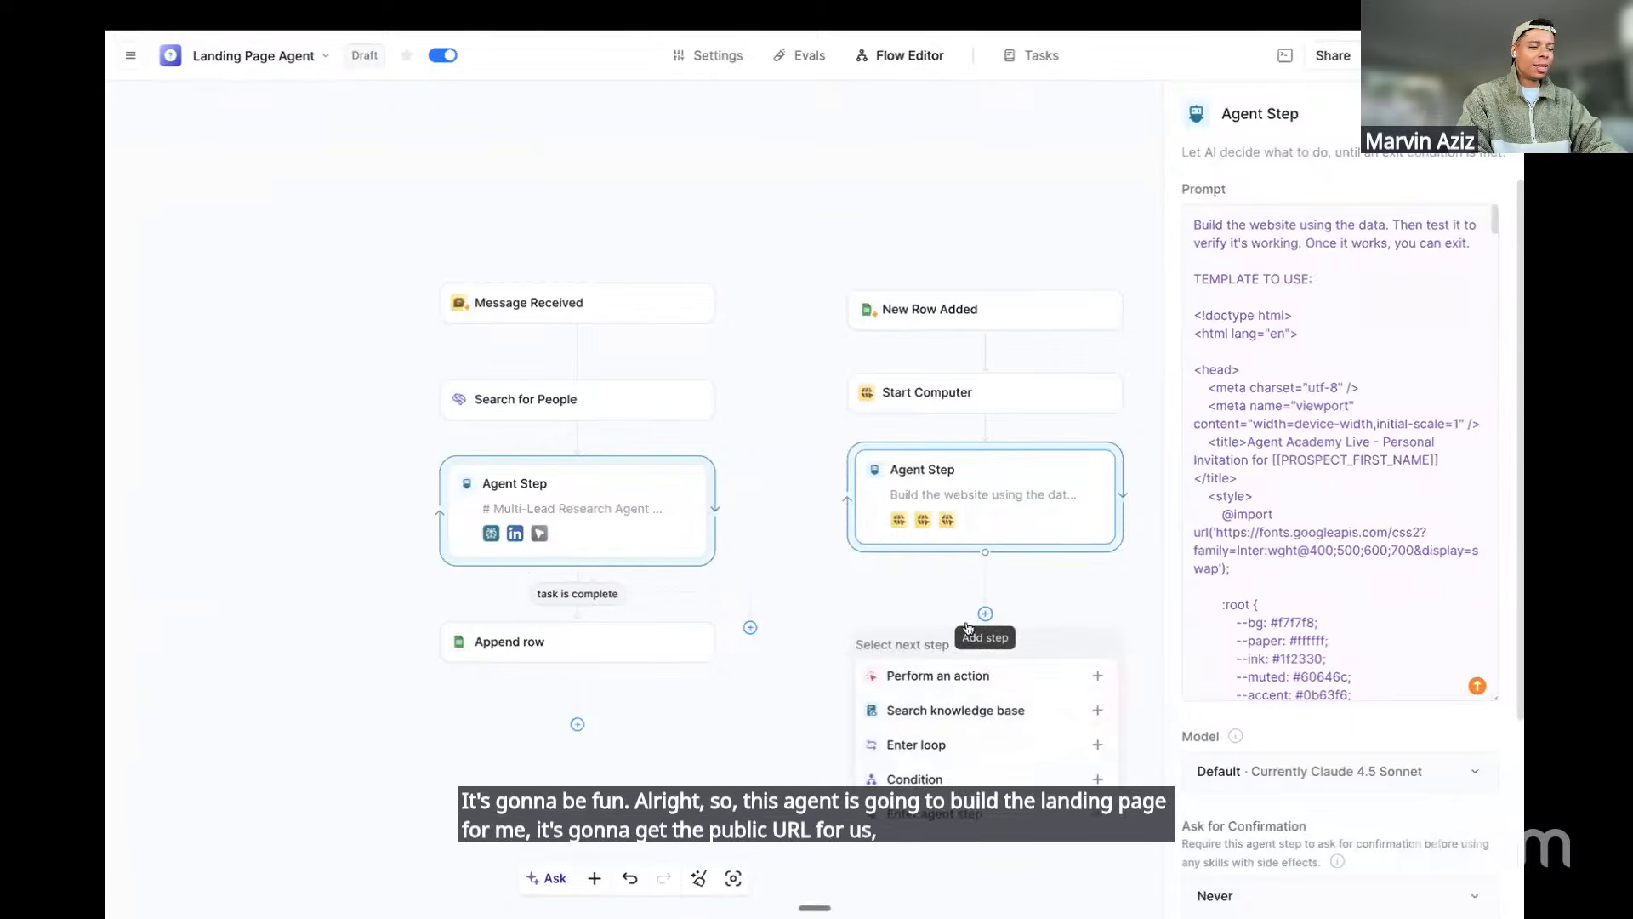
Add a Gmail Send Email action after the landing-page Agent Step
click(908, 674)
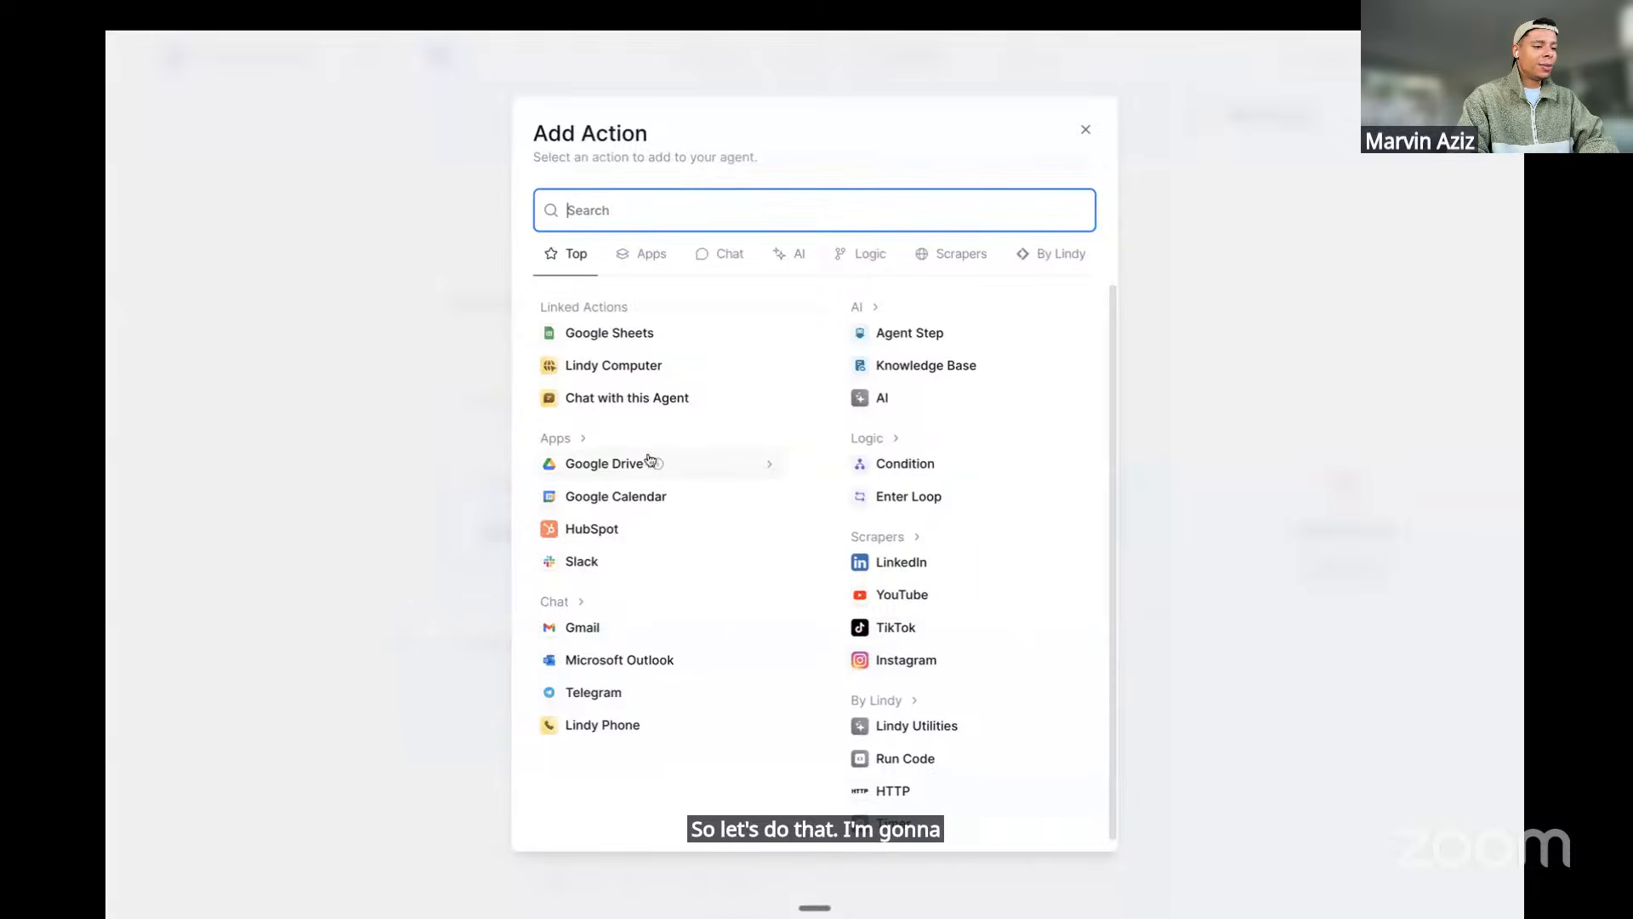
click(587, 630)
scroll(703, 548, down, 5)
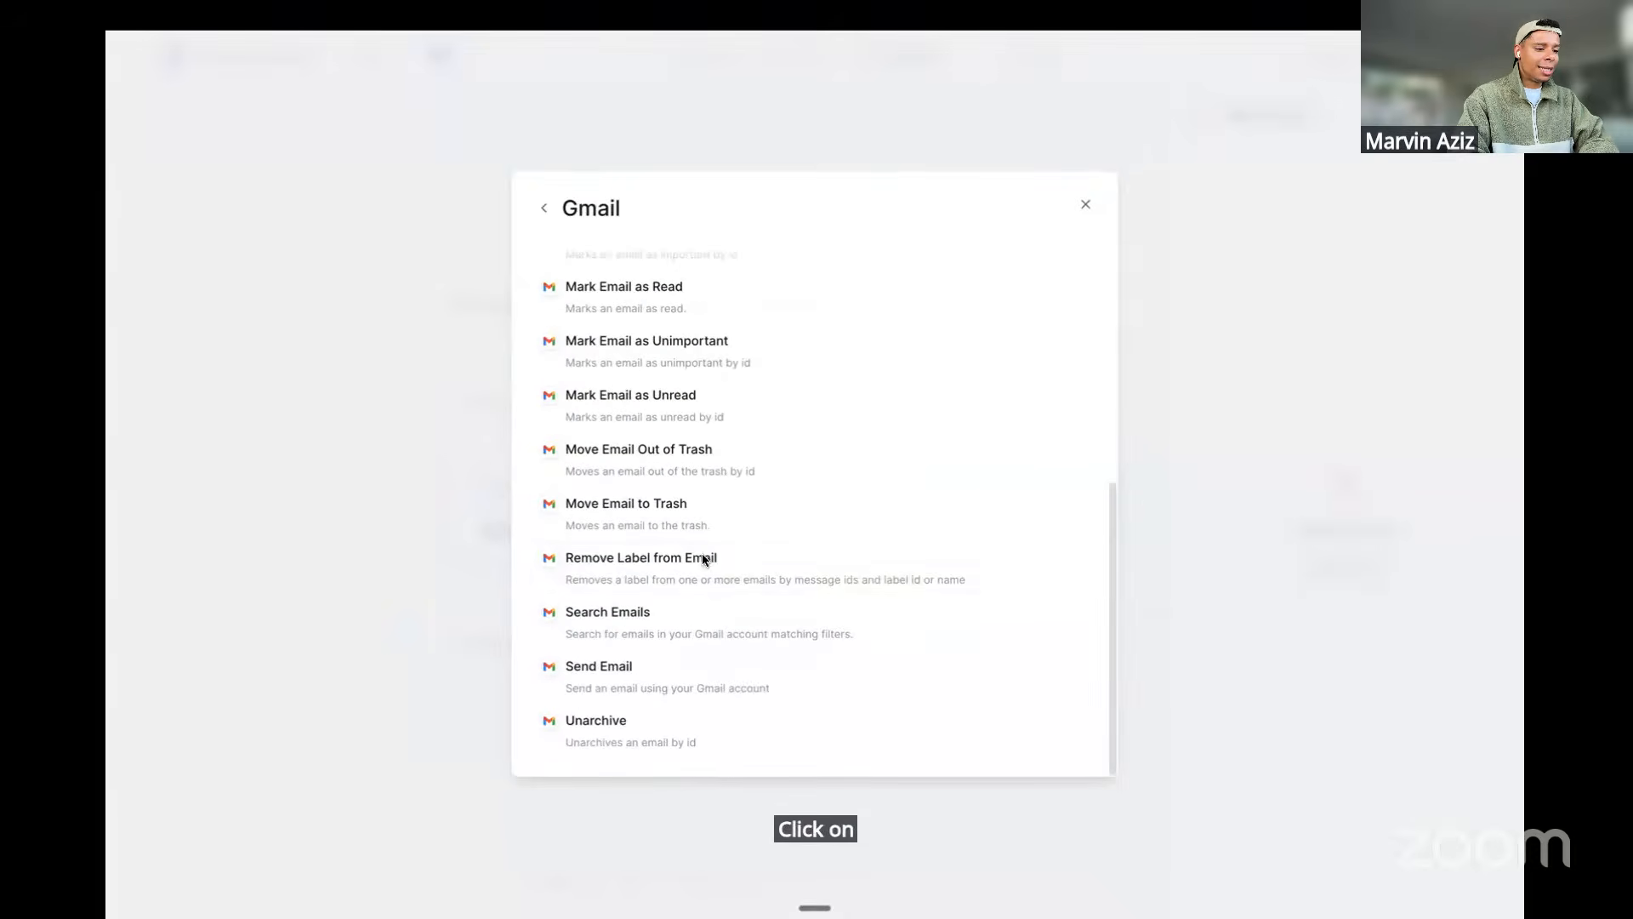
click(632, 681)
scroll(1252, 633, down, 4)
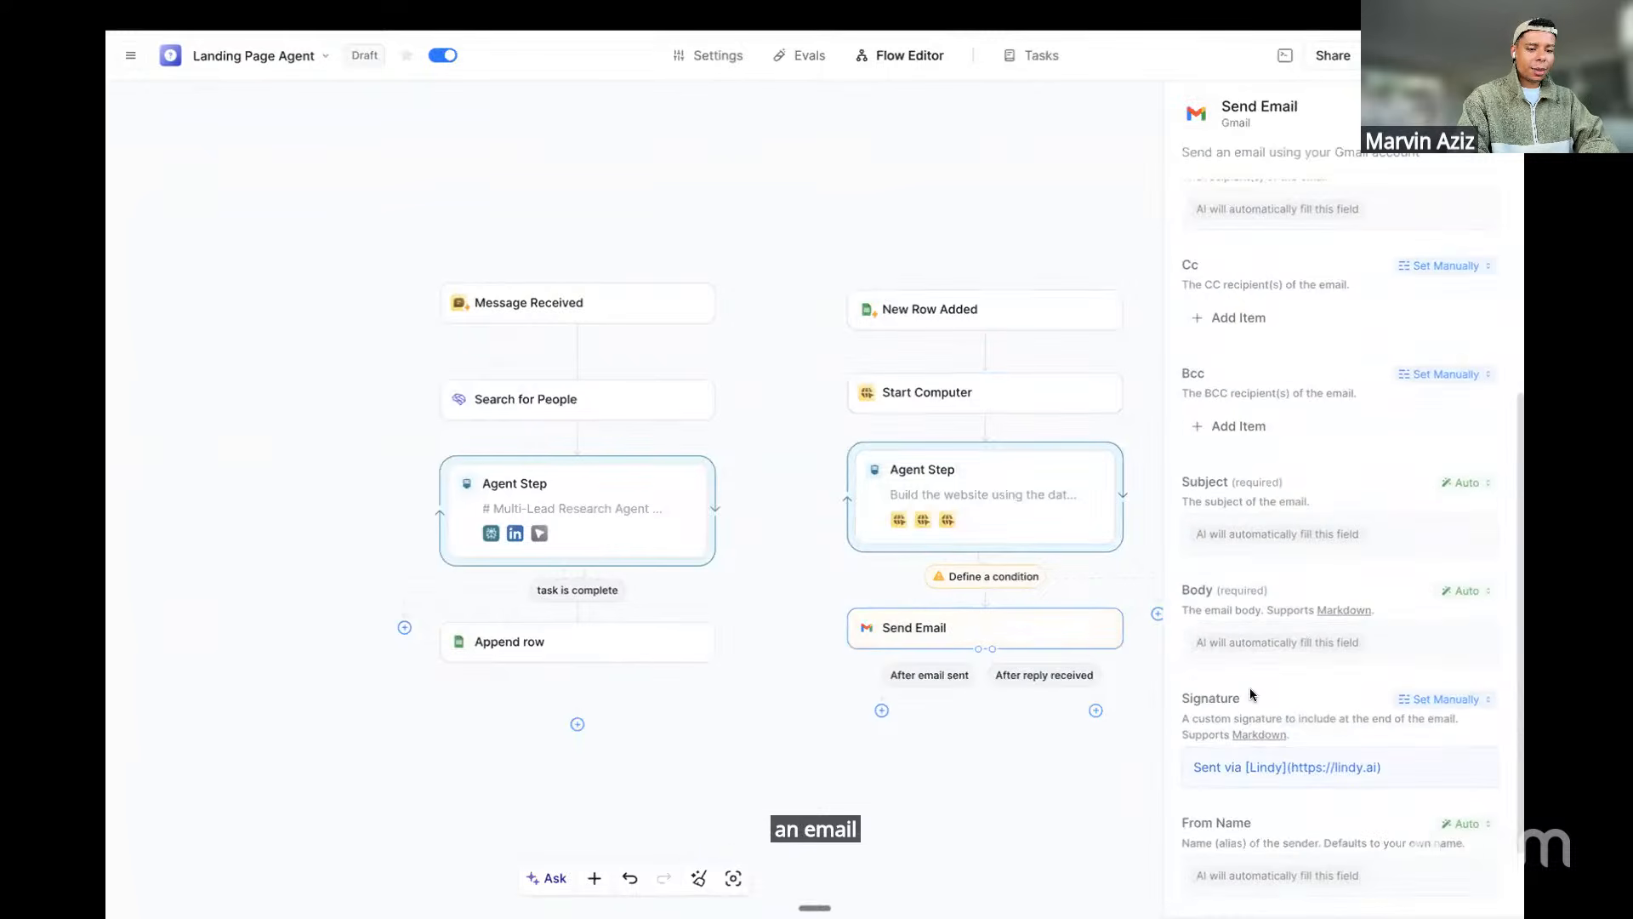
Copy the #3 Email template from the Craft notes and return to Lindy
key(ctrl+Left)
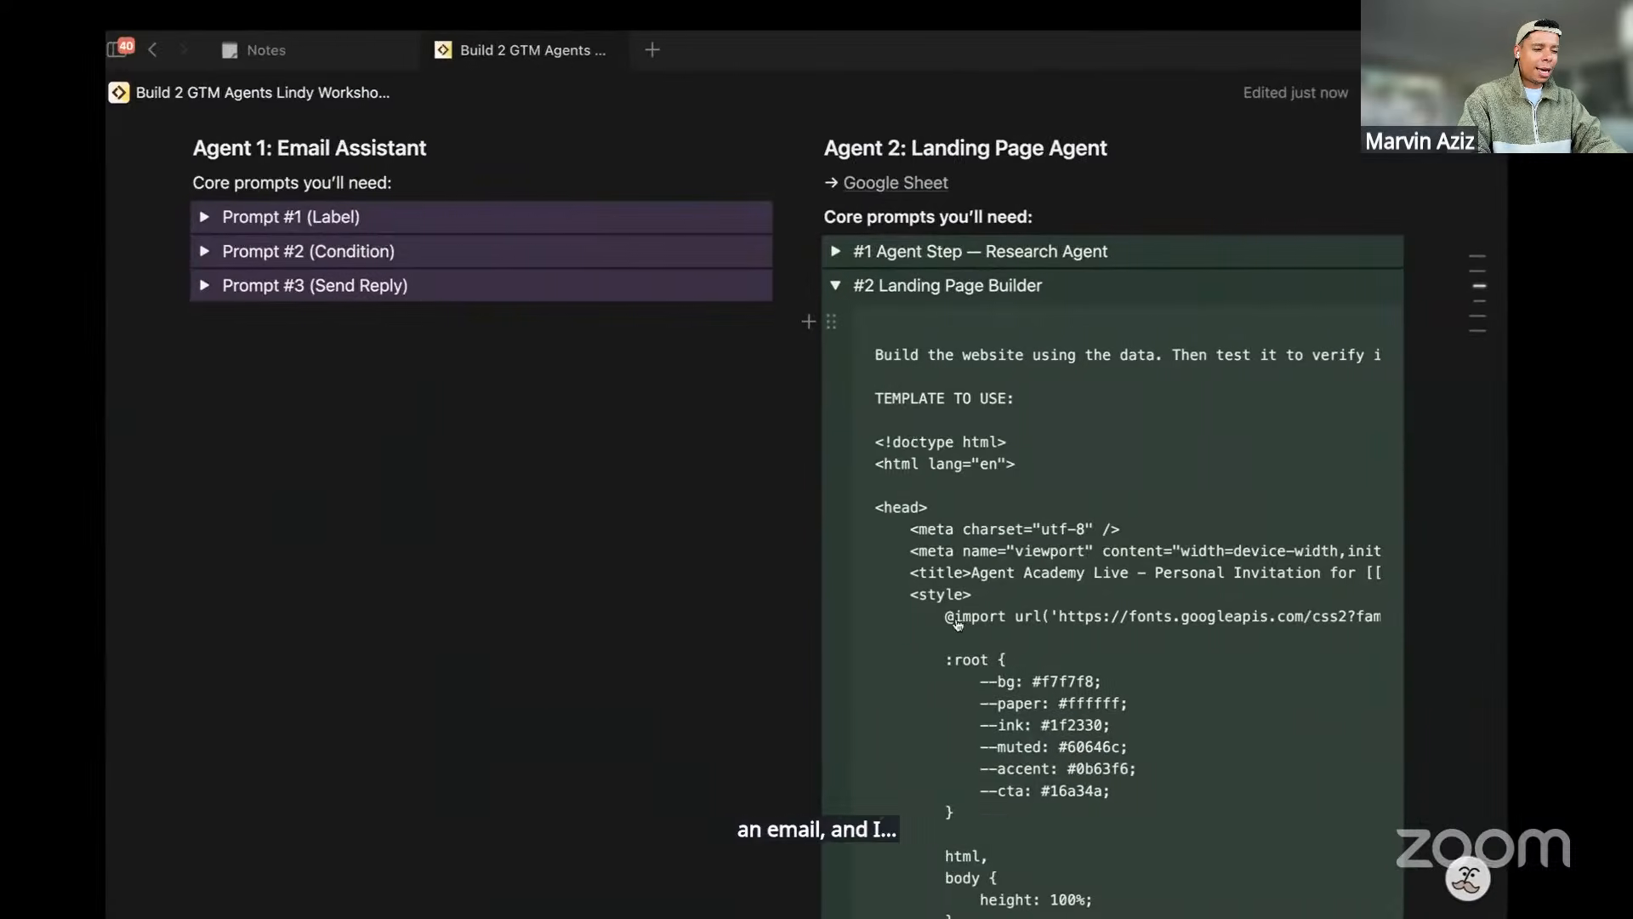
click(852, 287)
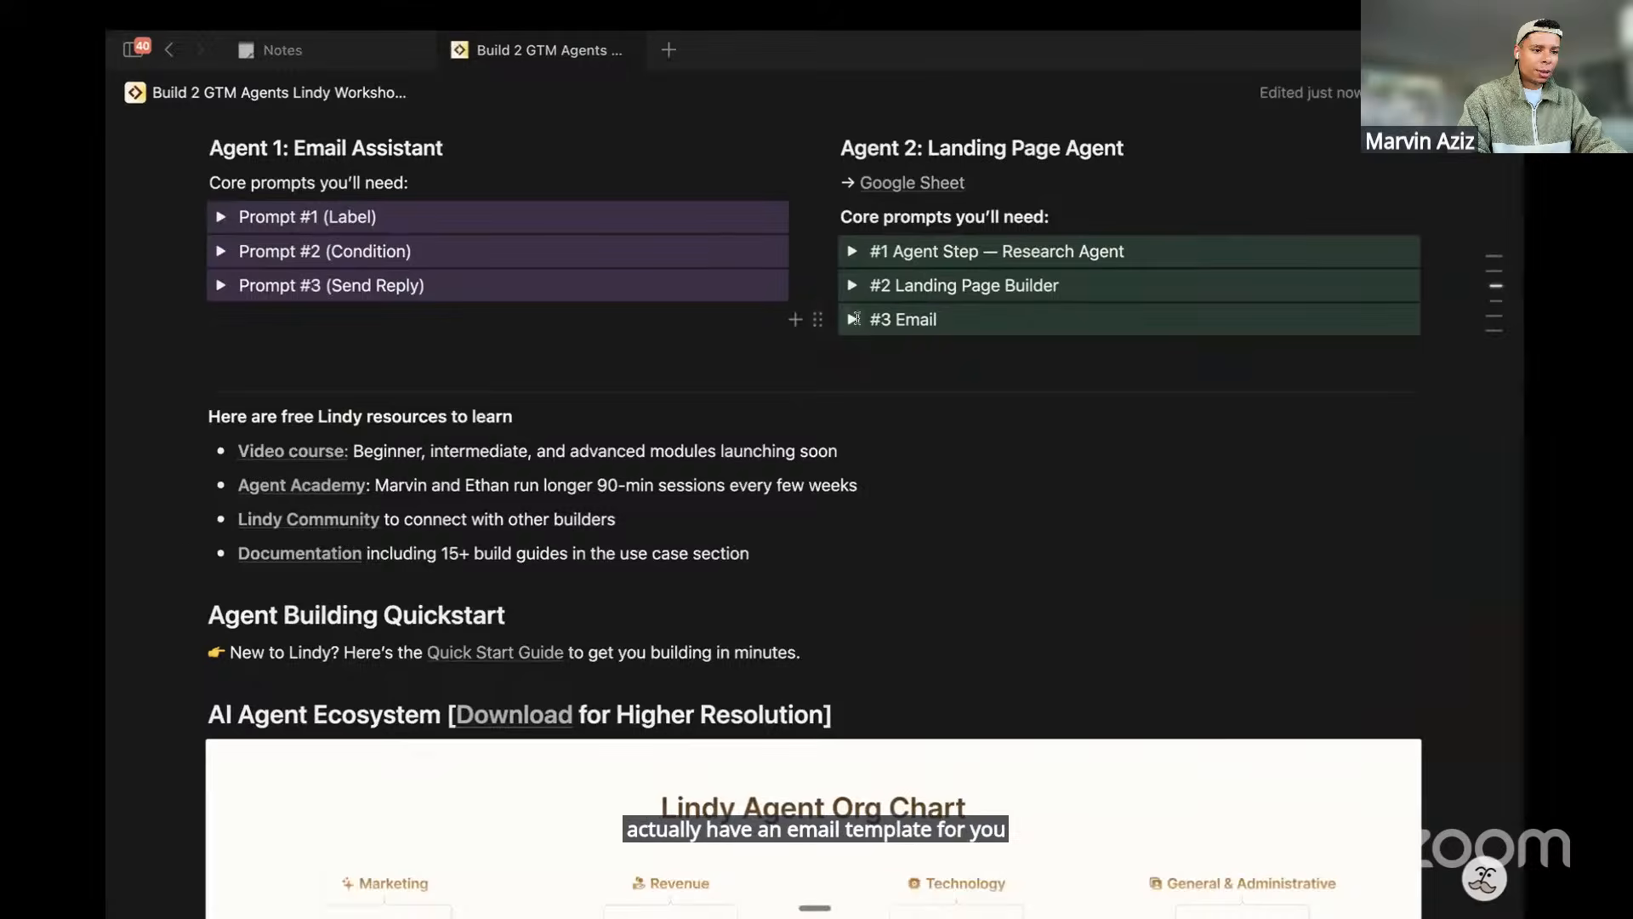
click(852, 320)
click(1350, 358)
key(ctrl+Right)
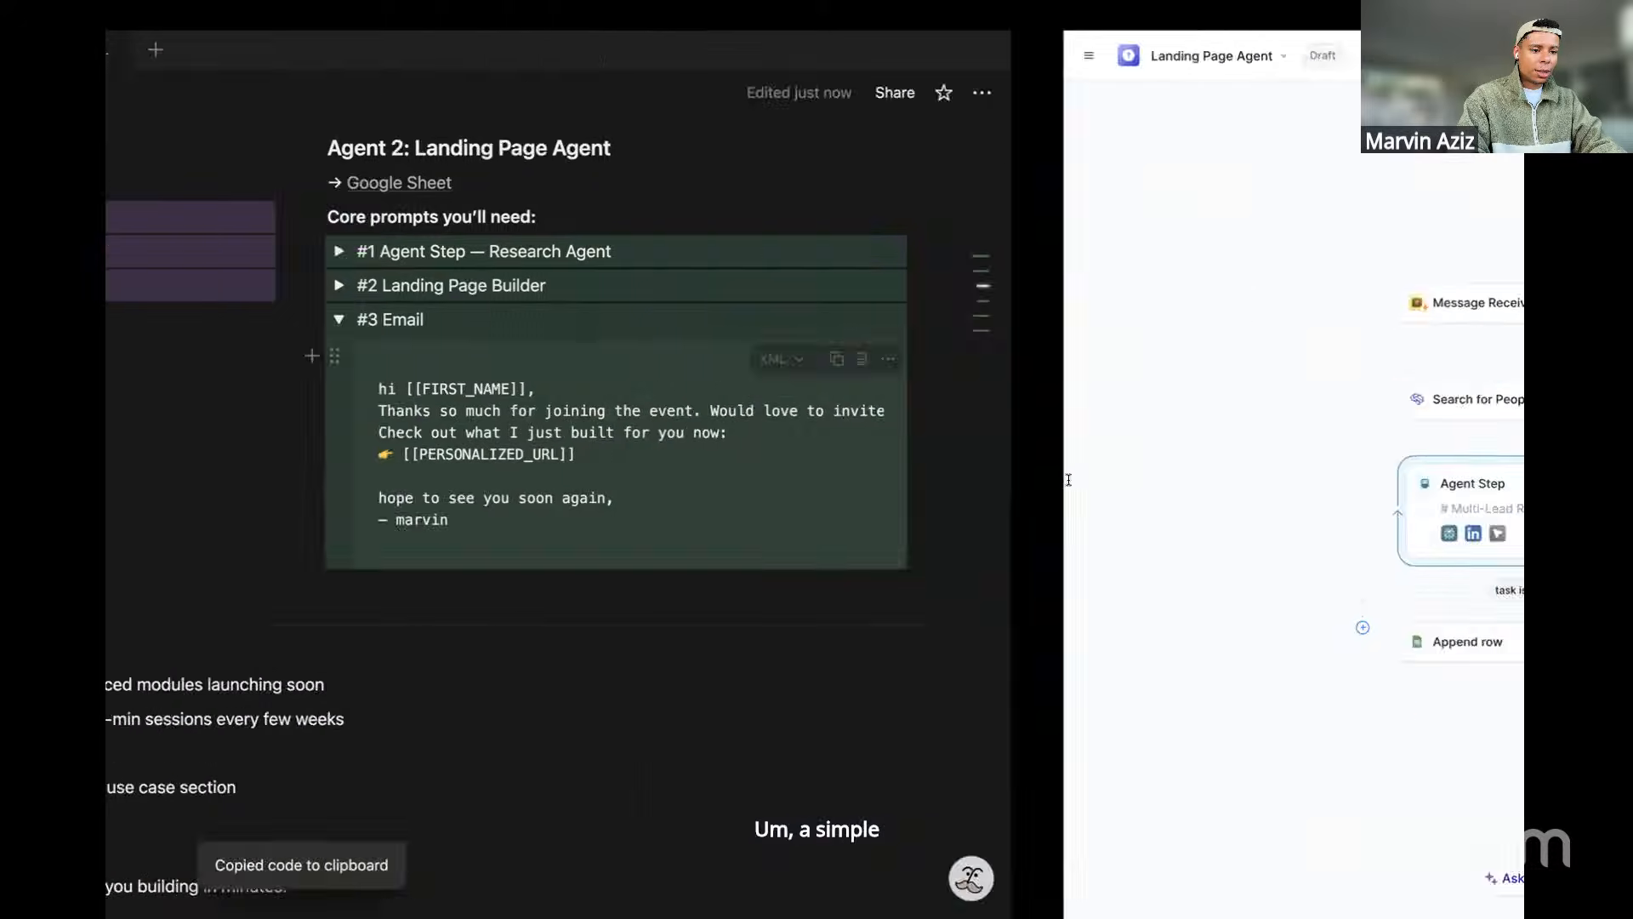
scroll(1244, 712, down, 2)
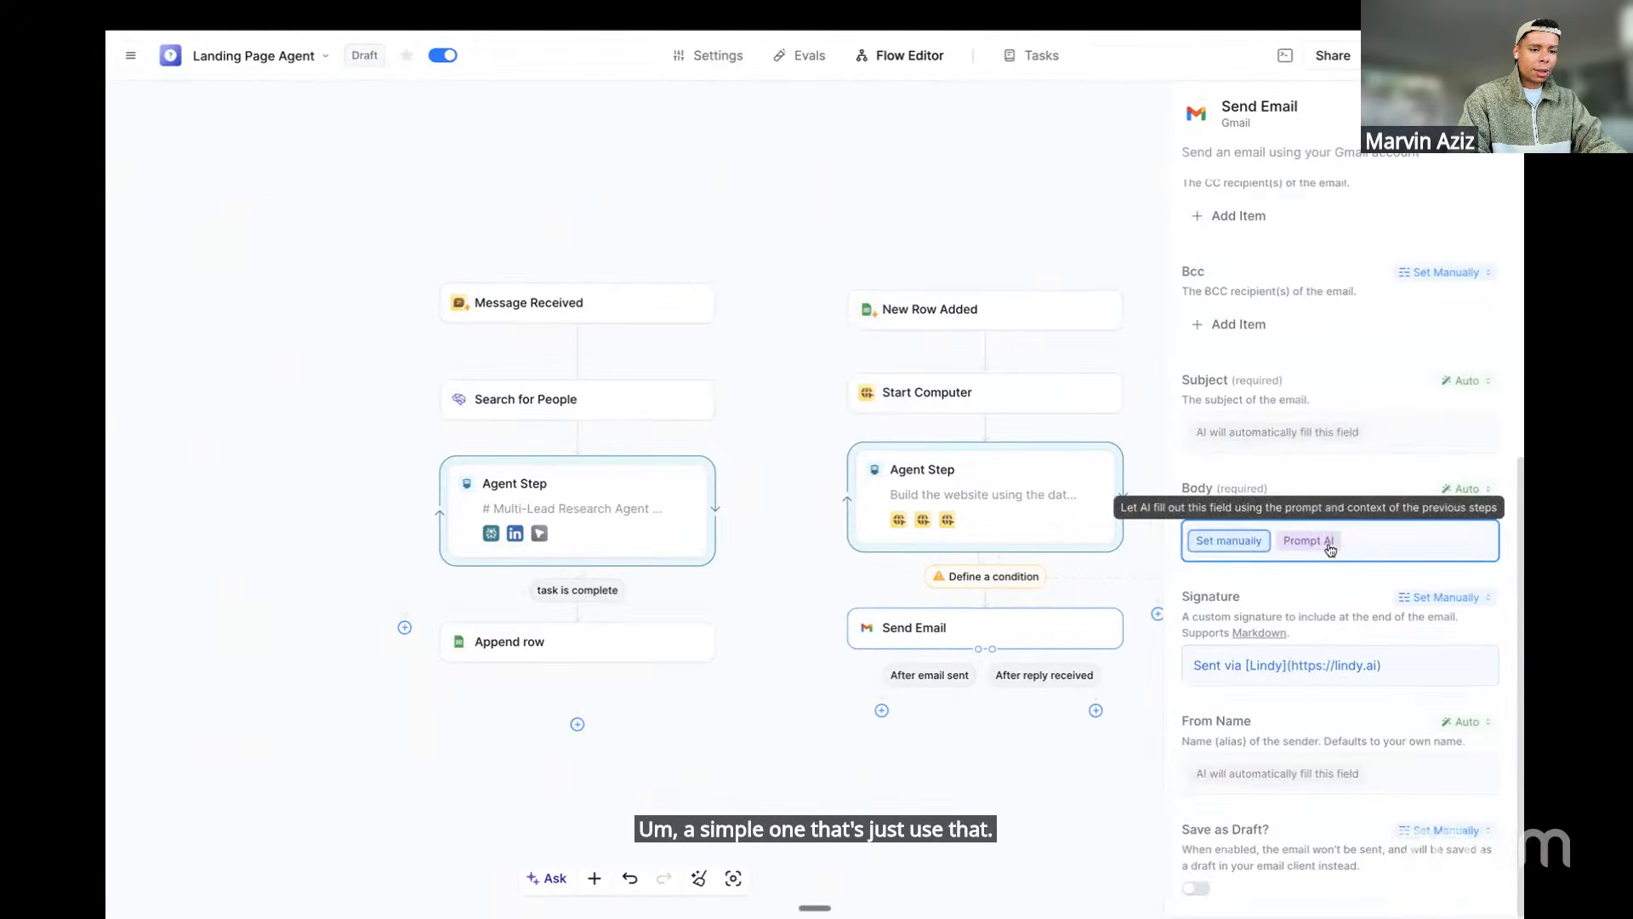
Set the email Body to Prompt AI using the pasted invite template
click(1323, 546)
key(super+v)
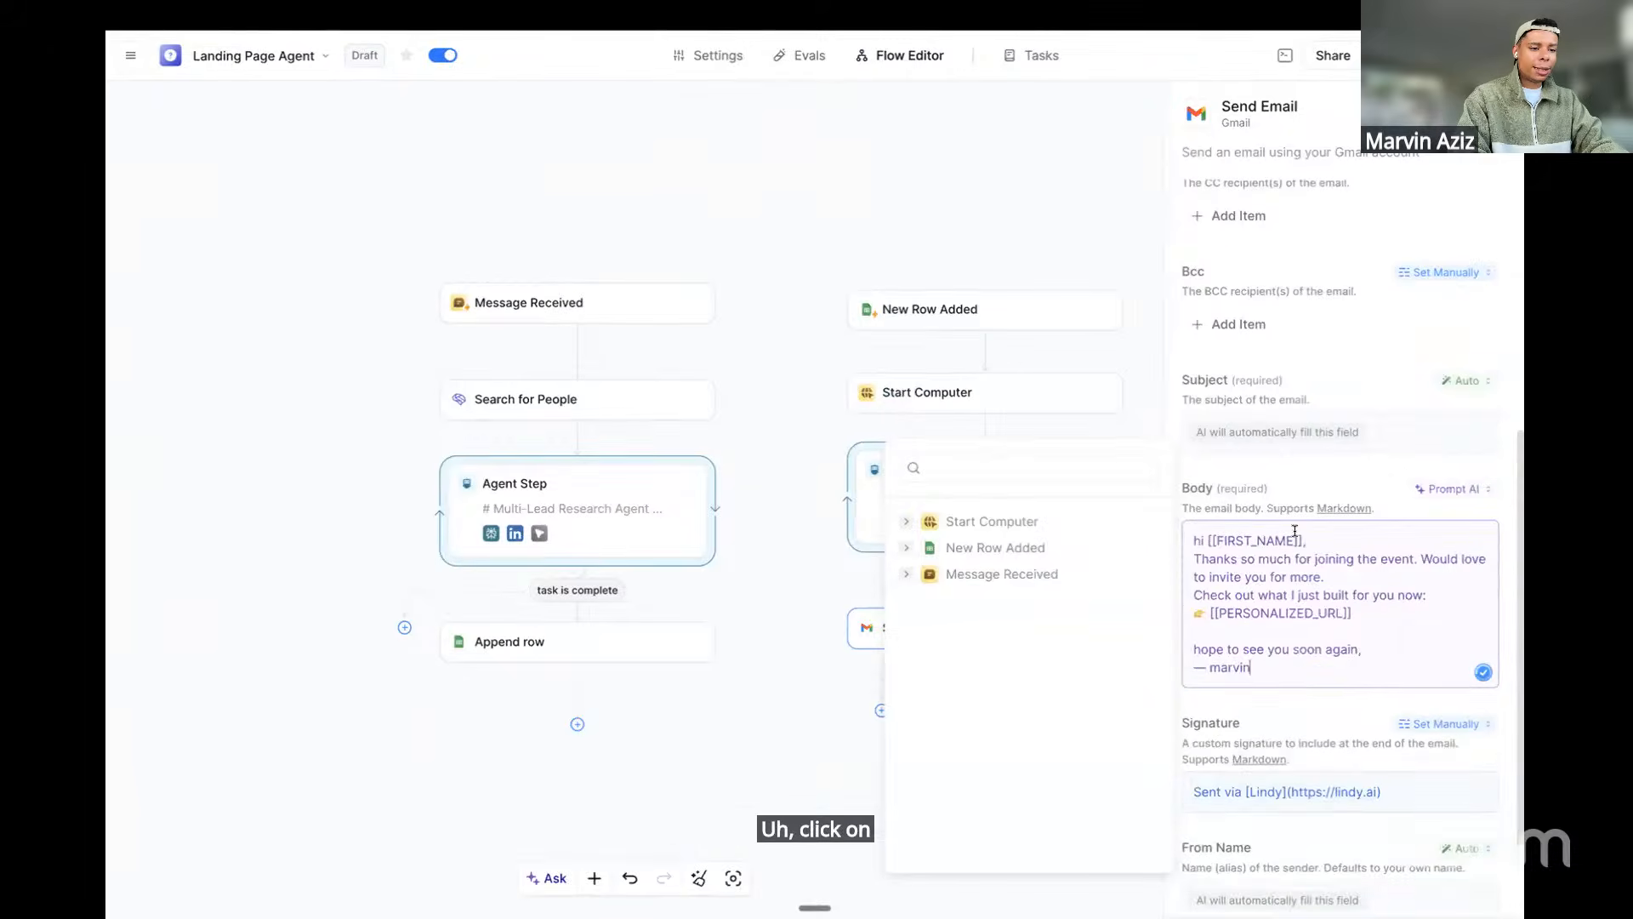
drag(1275, 649, 1203, 524)
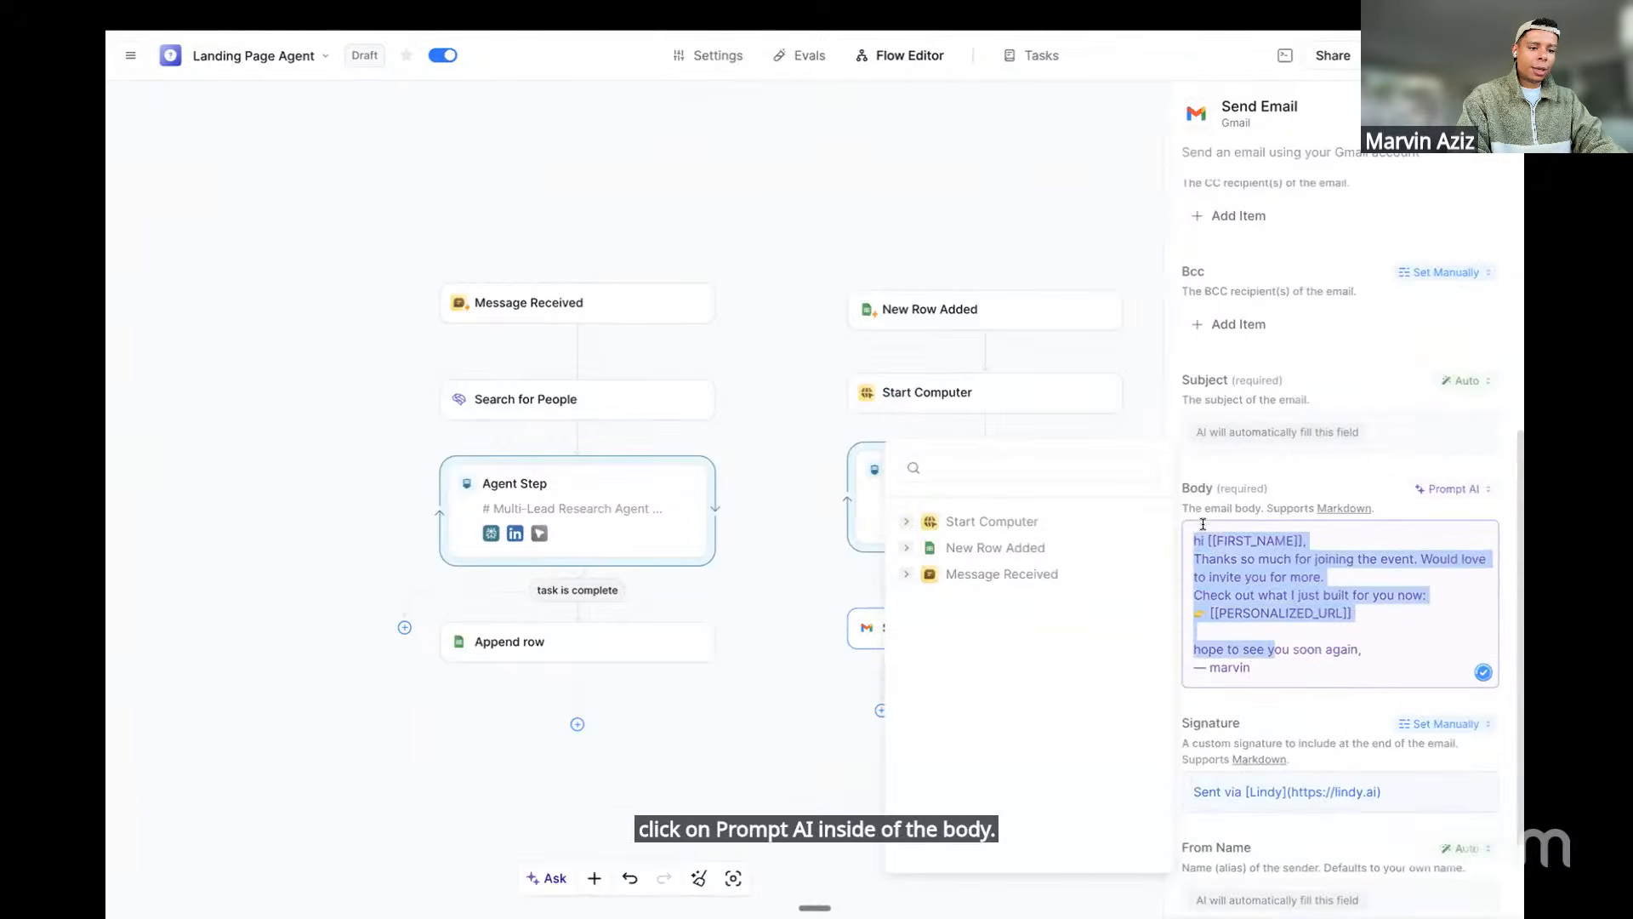
click(1241, 464)
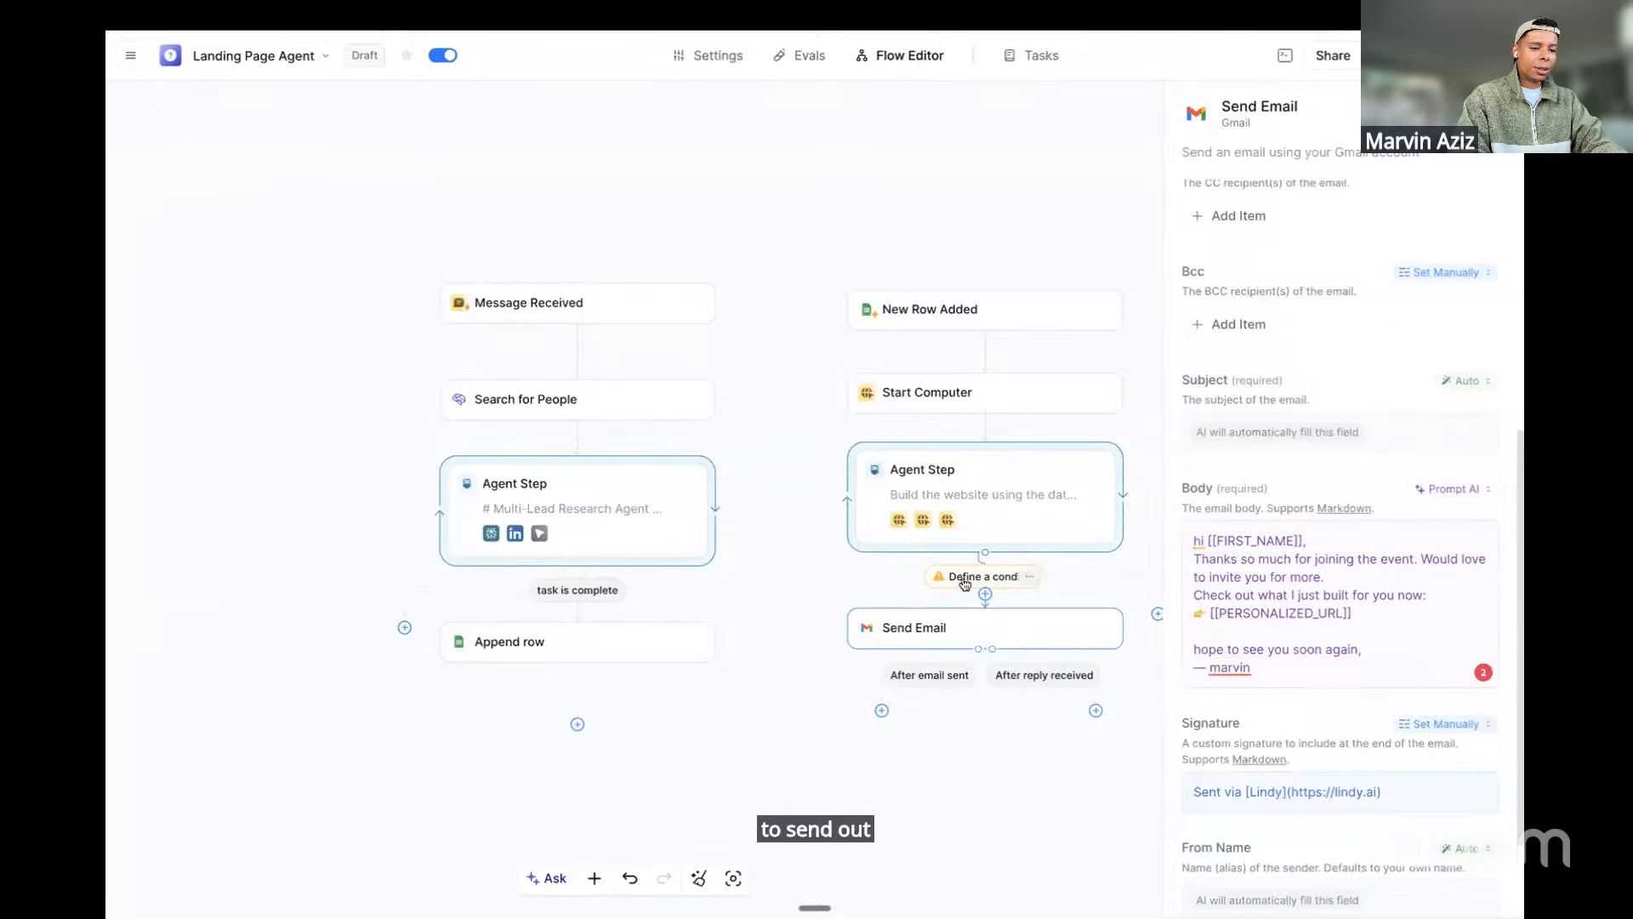
Set the Subject to Prompt AI with 'Keep it super concise max 5 words'
click(1286, 431)
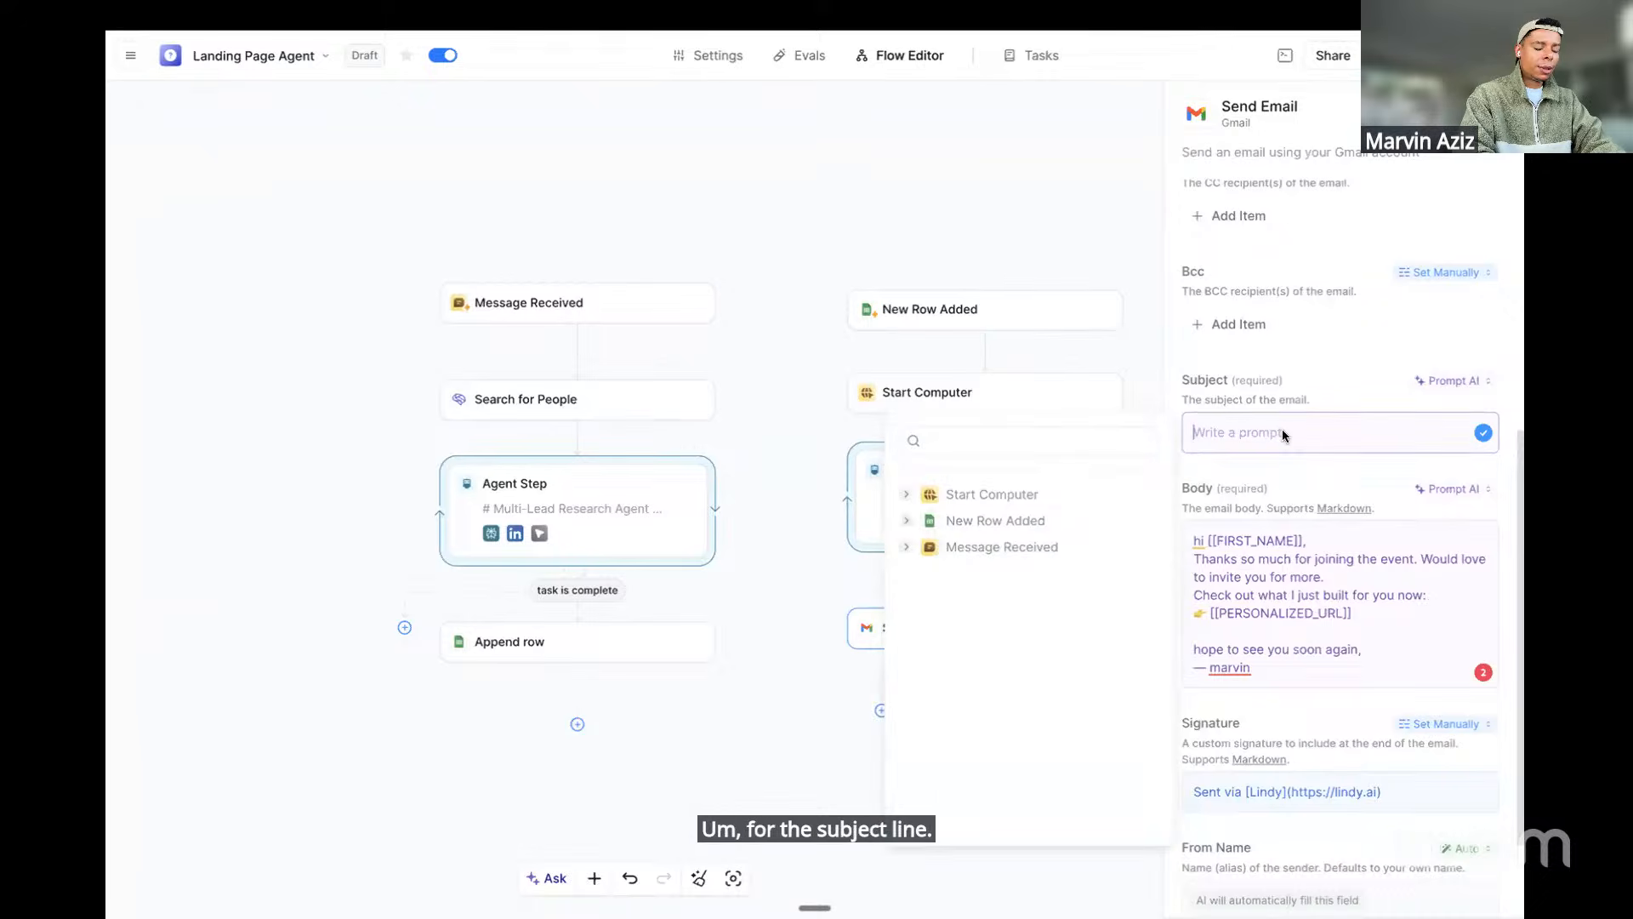
text(Keep it supe)
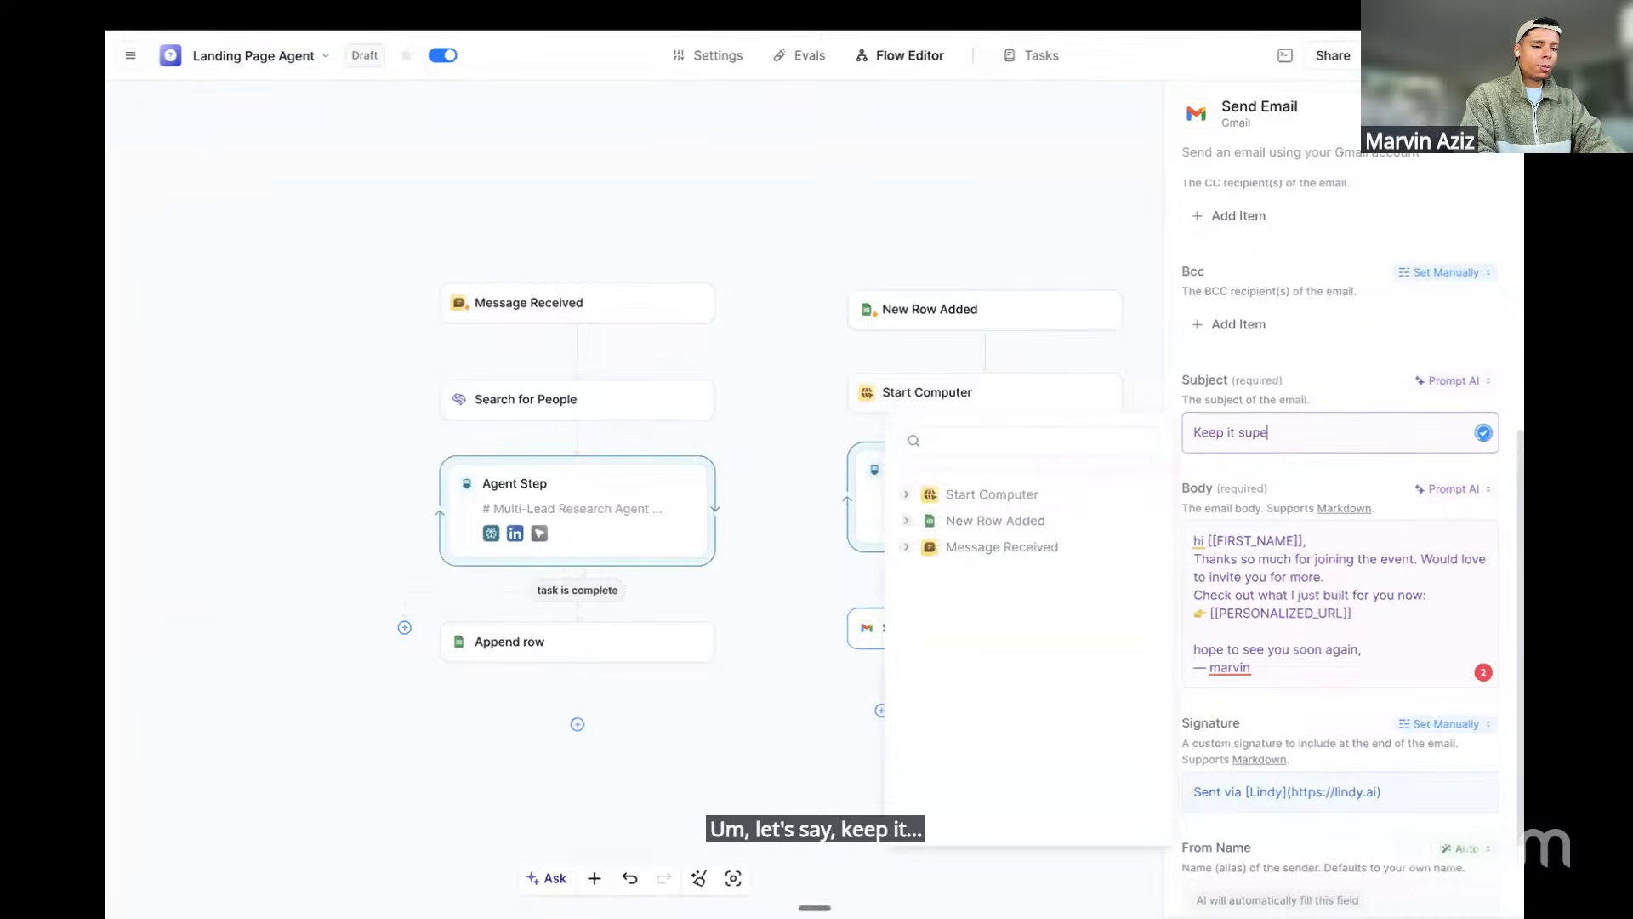
text(r conicse)
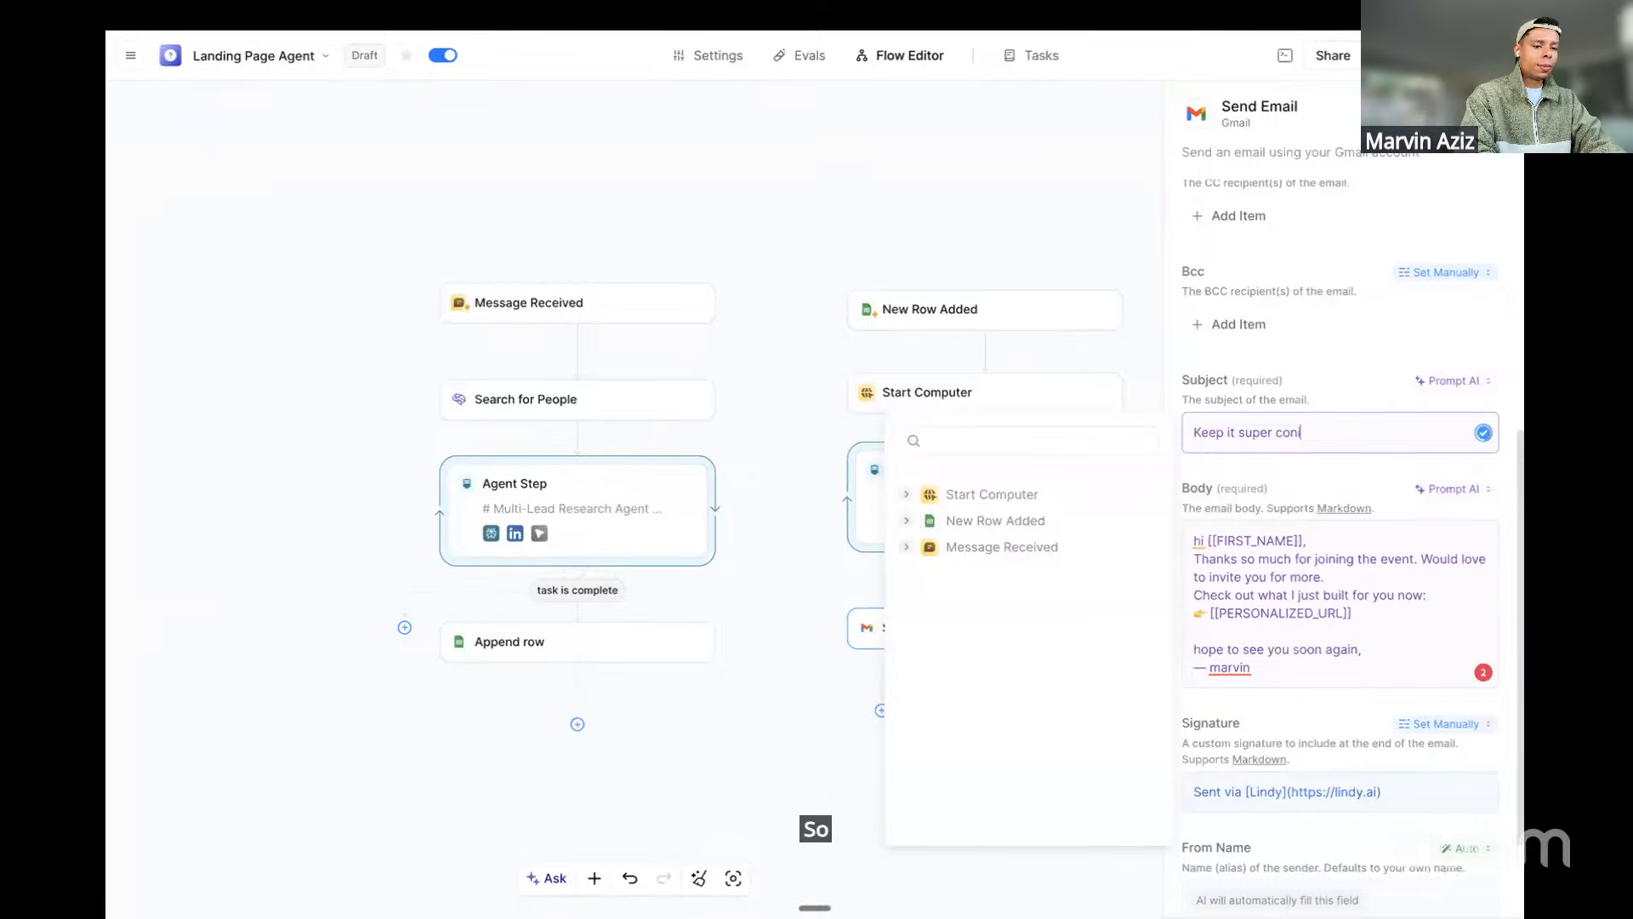
key(BackSpace)
text(cise)
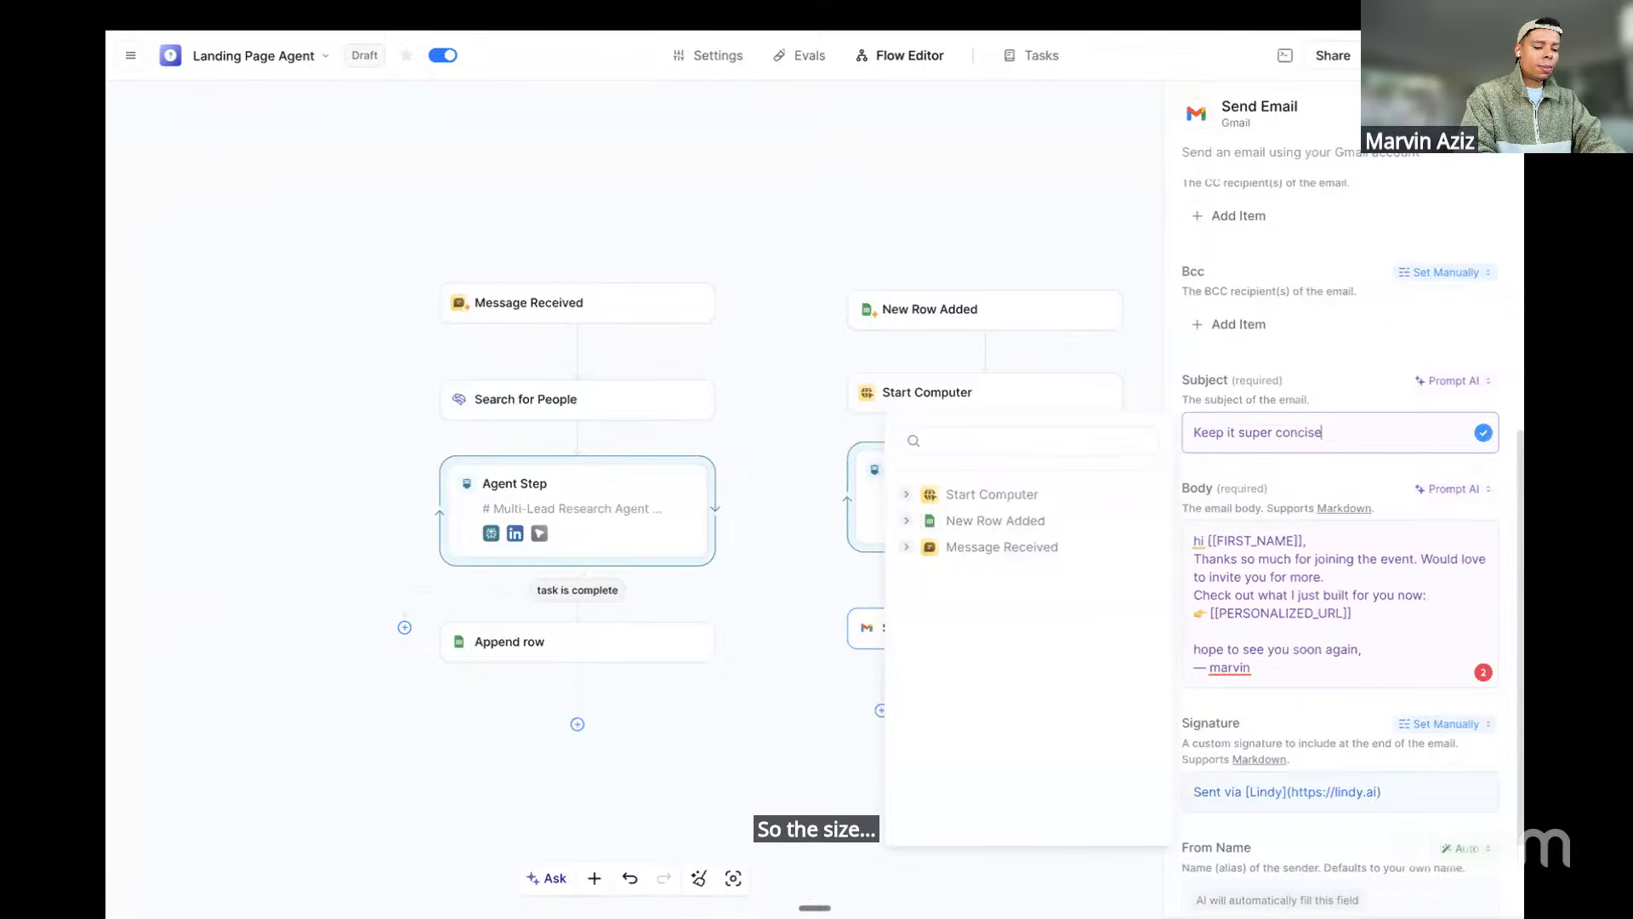
text( max 5 words)
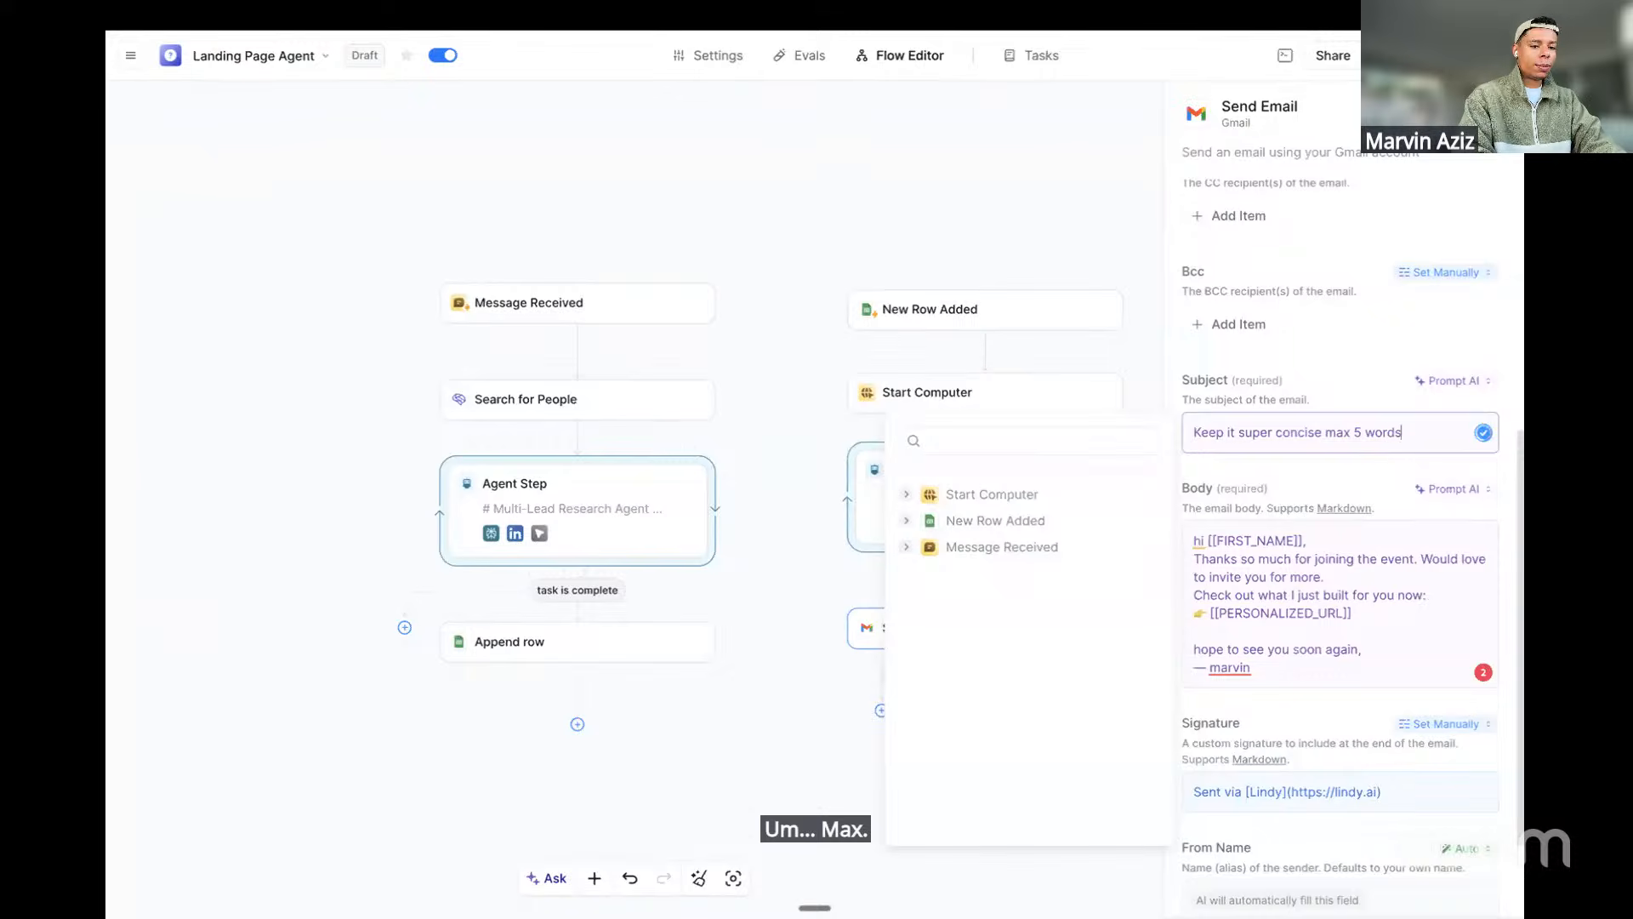
Give the landing-page Agent Step the exit condition 'Exit once task is complete'
click(1262, 393)
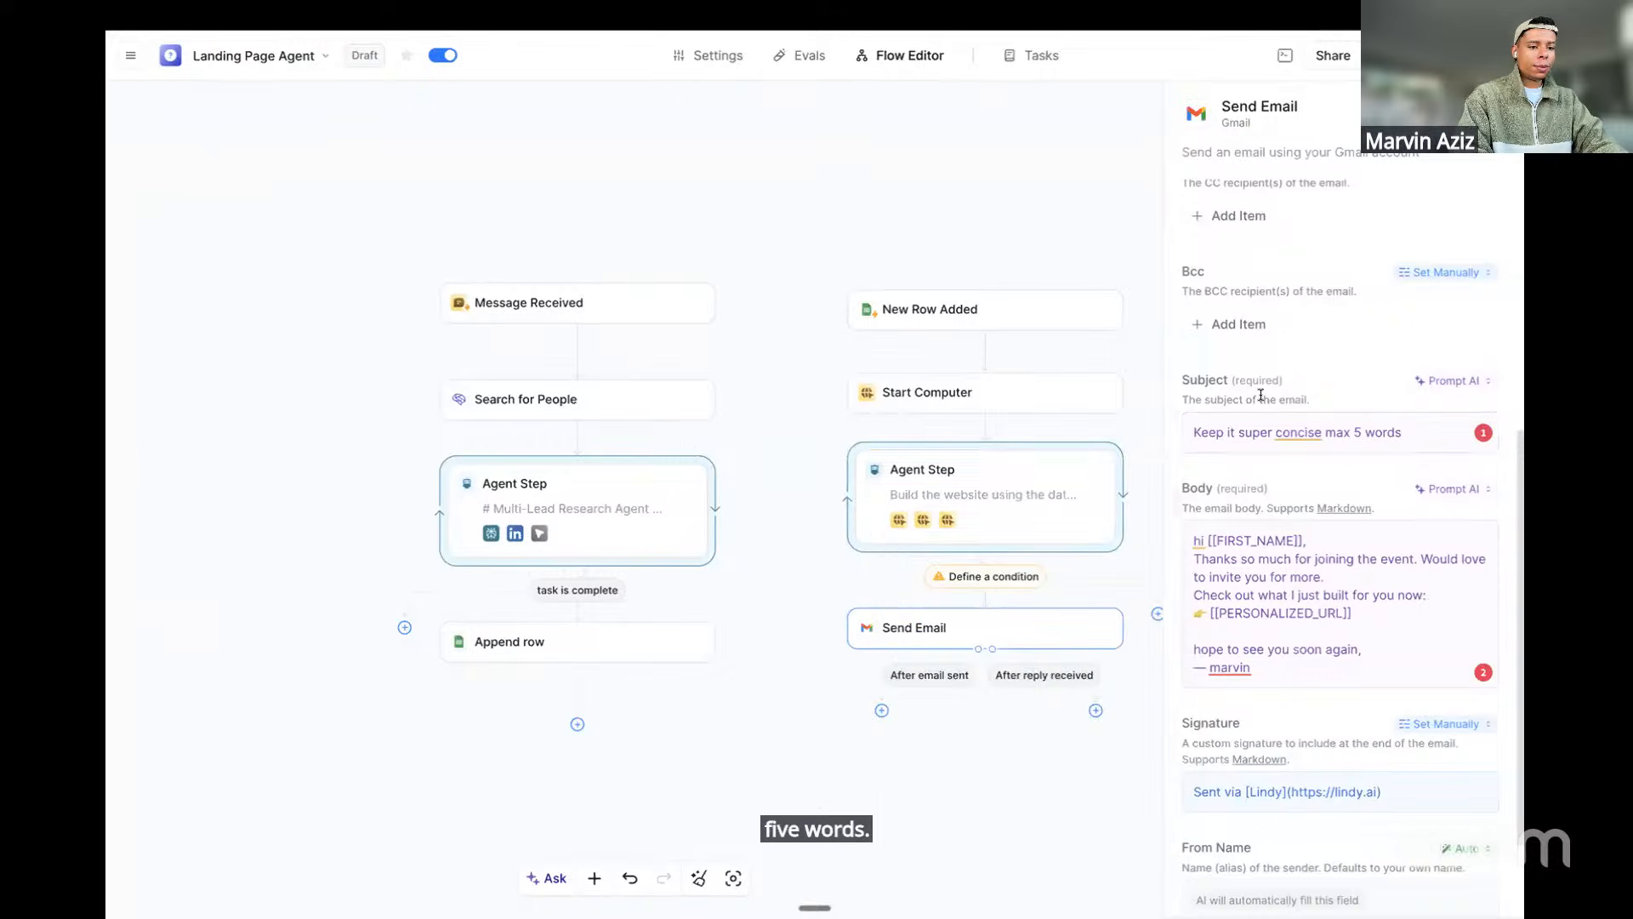
click(964, 591)
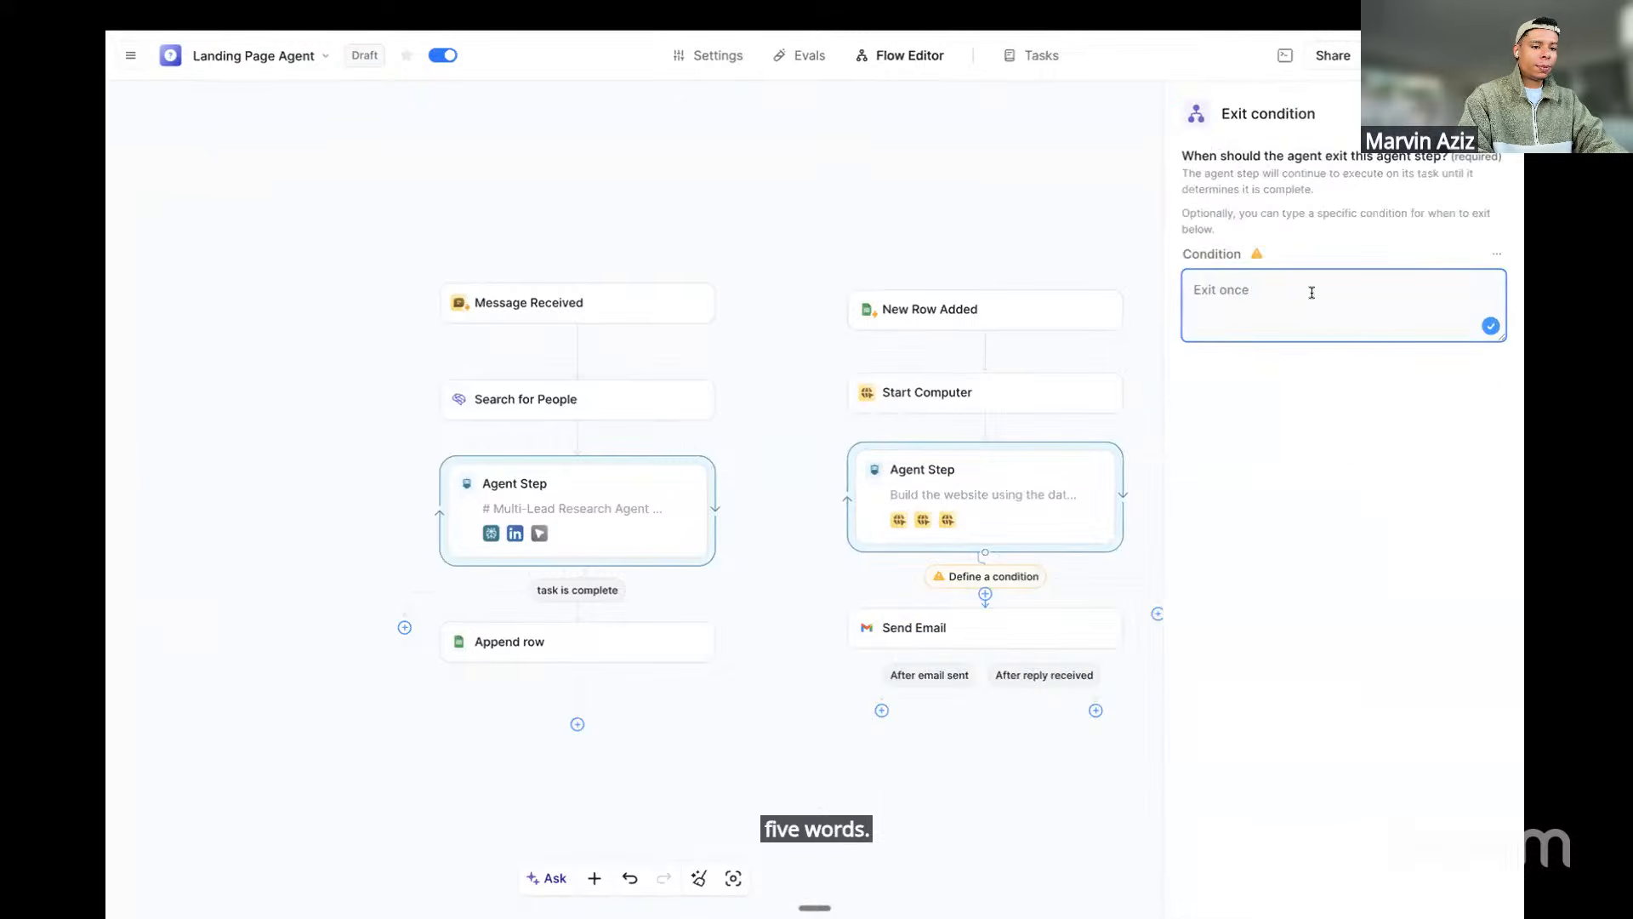
text(task)
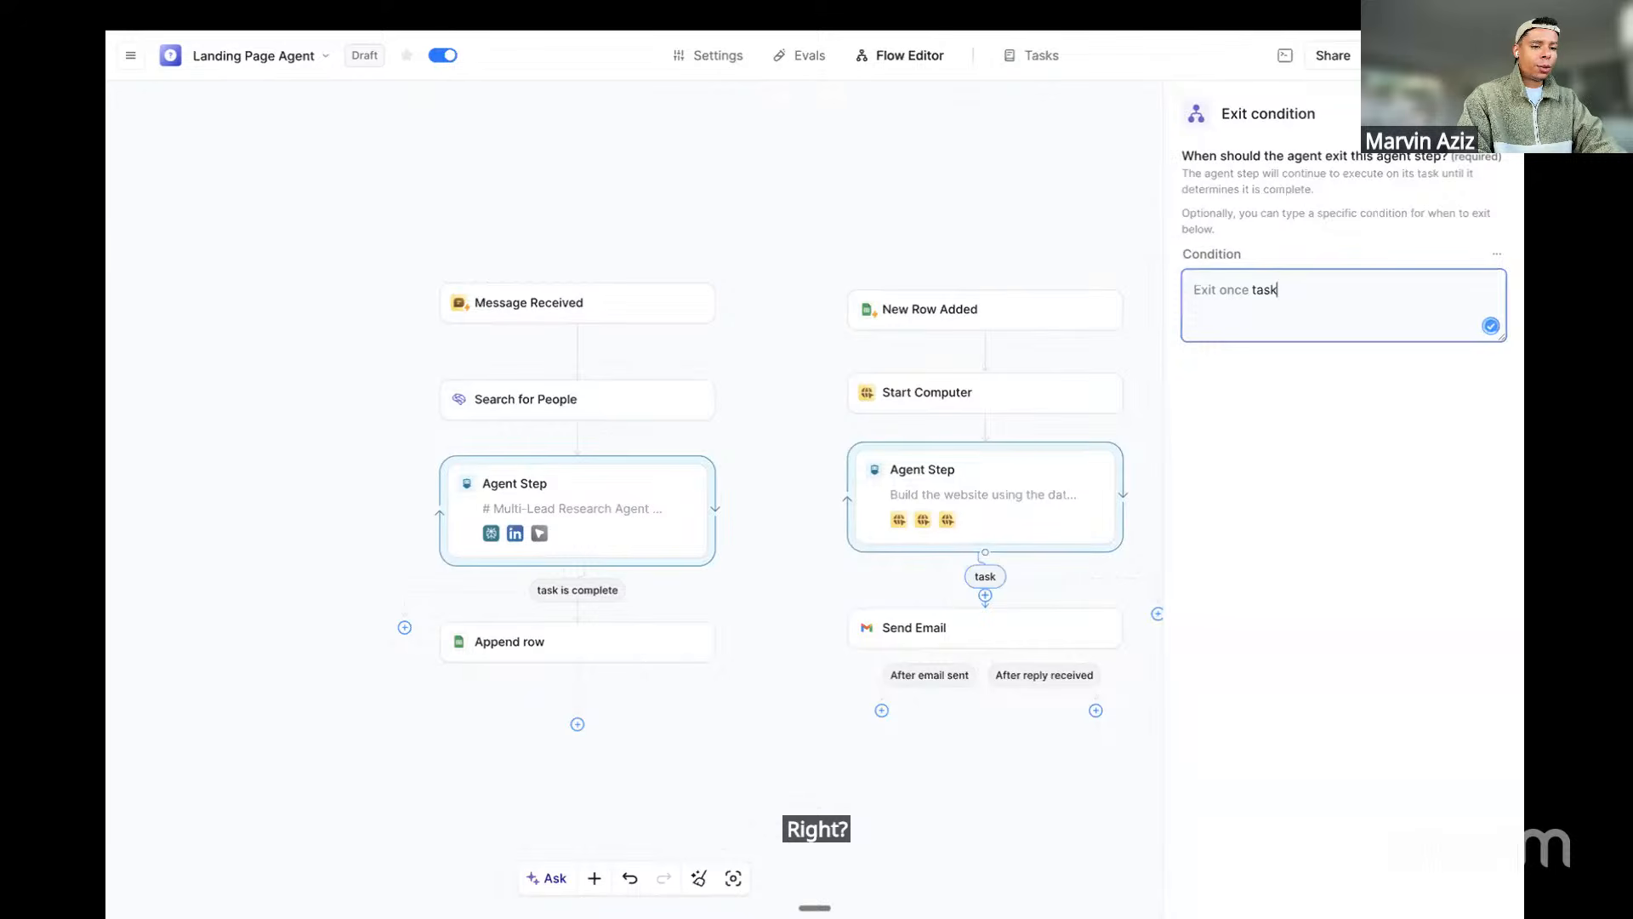
text( compl)
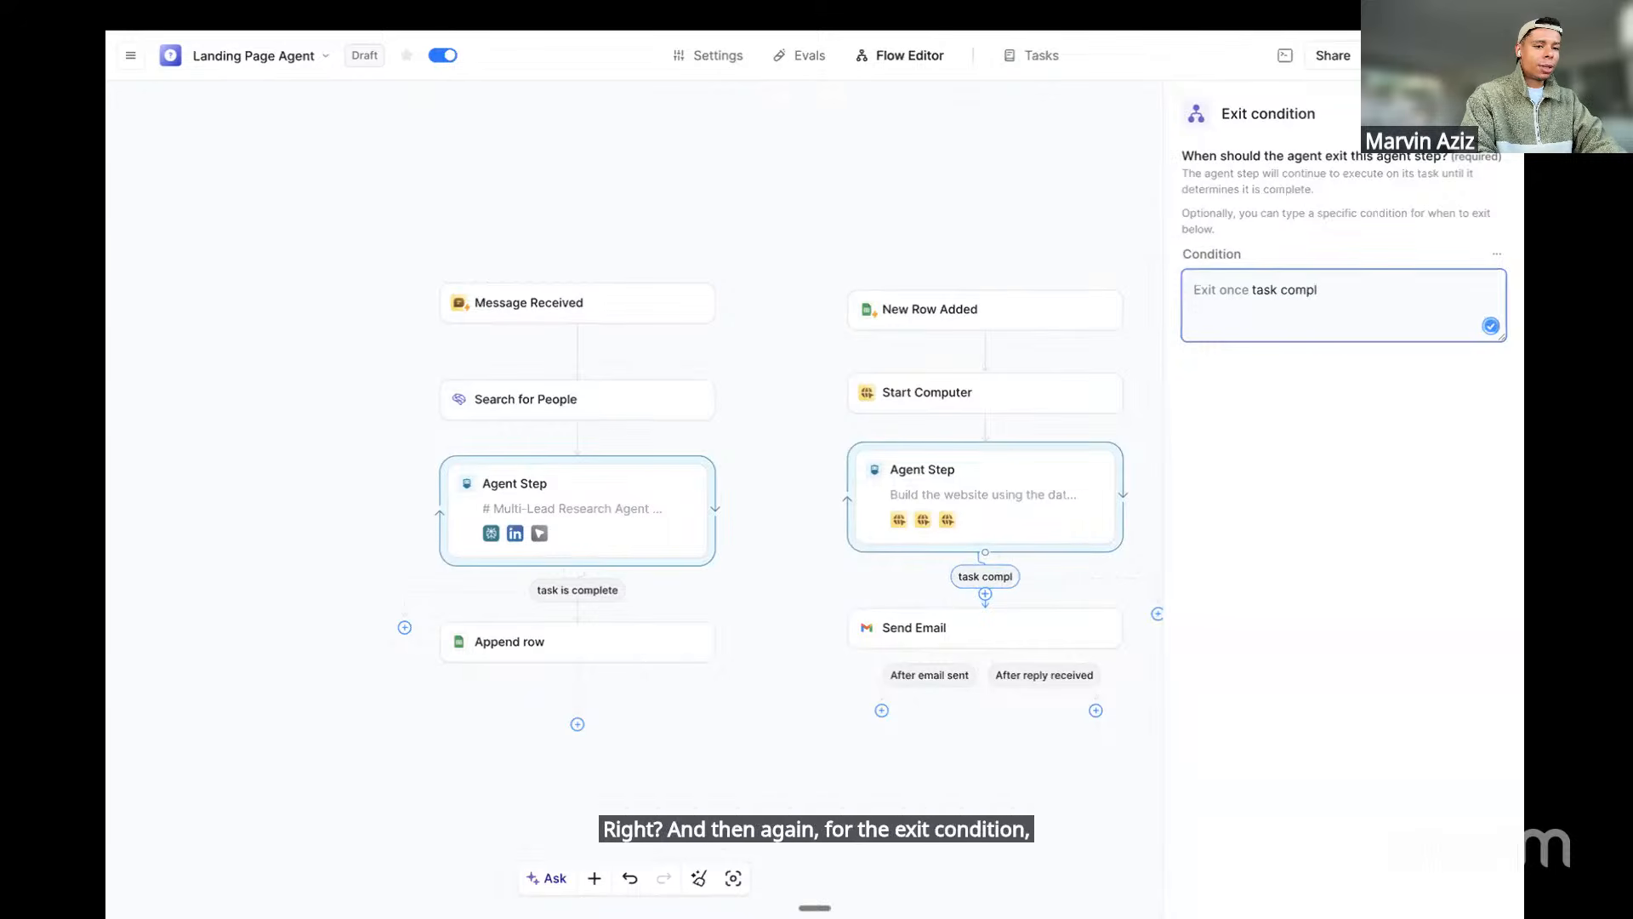
text(ete)
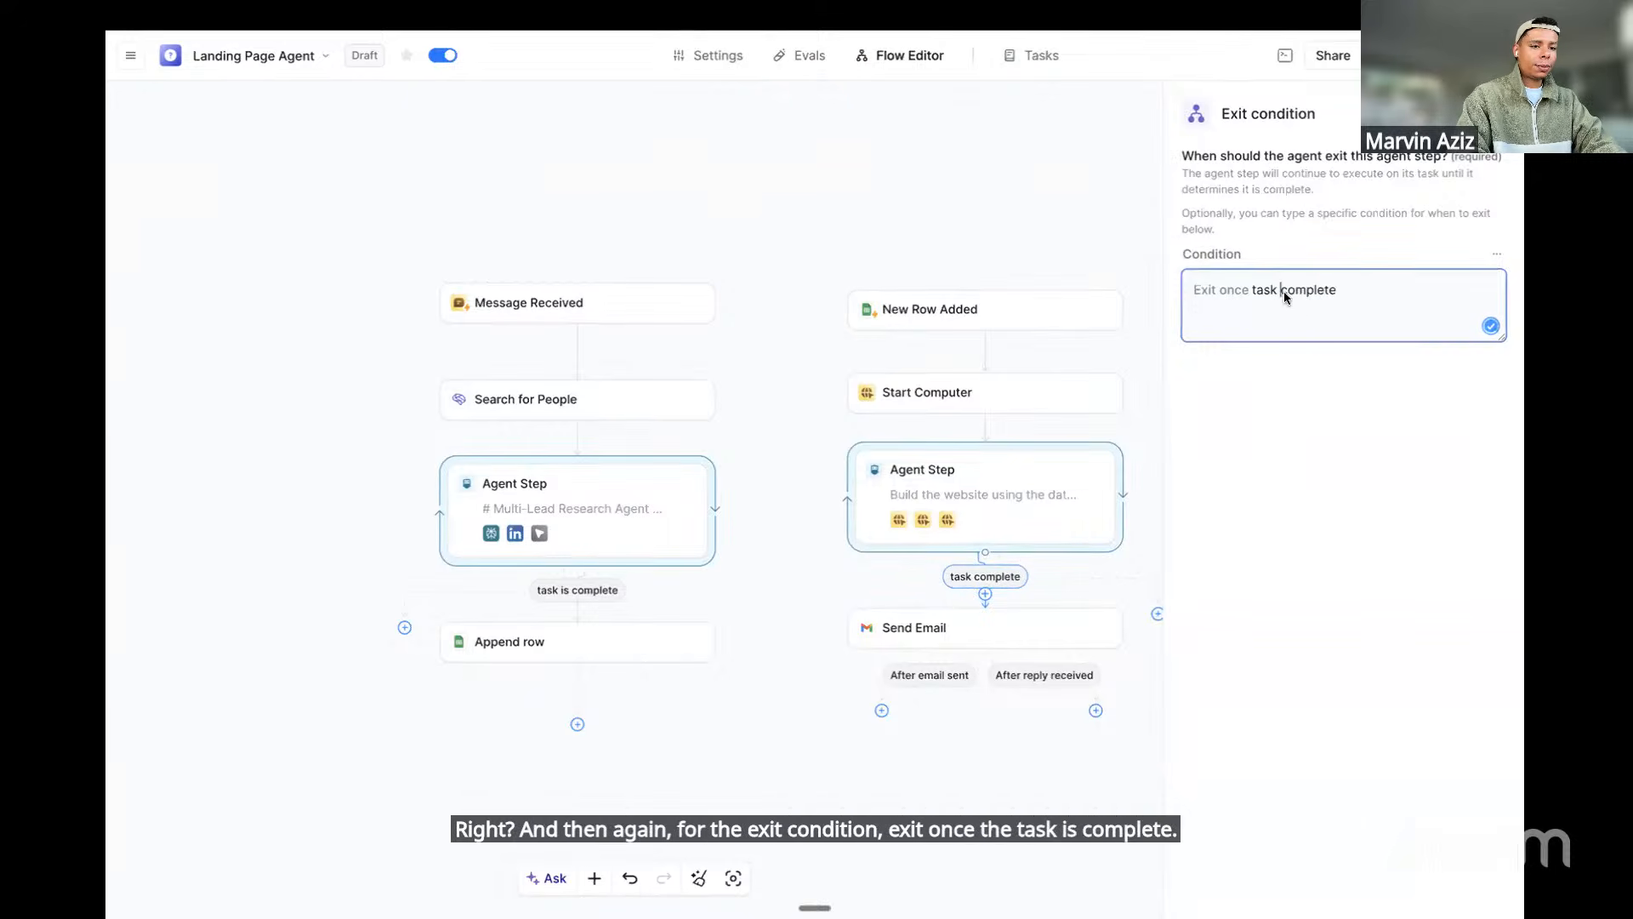
text(is)
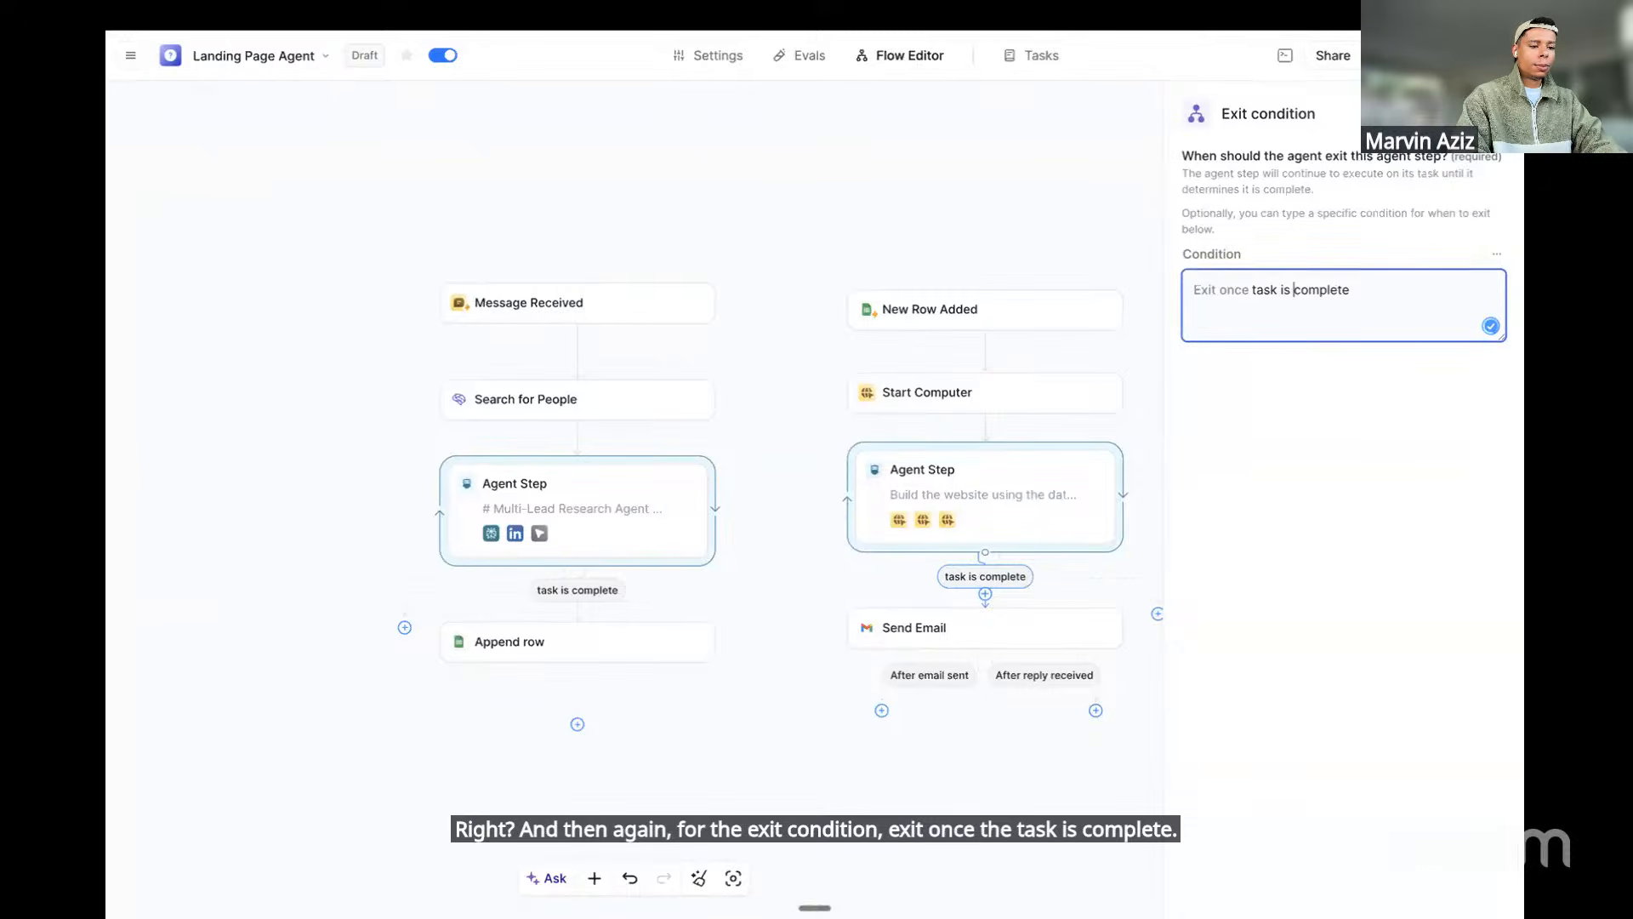
click(1018, 520)
Move the landing-page flow's four steps further left on the canvas
scroll(973, 547, down, 1)
scroll(1044, 212, right, 1)
drag(1043, 204, 805, 723)
drag(778, 493, 734, 482)
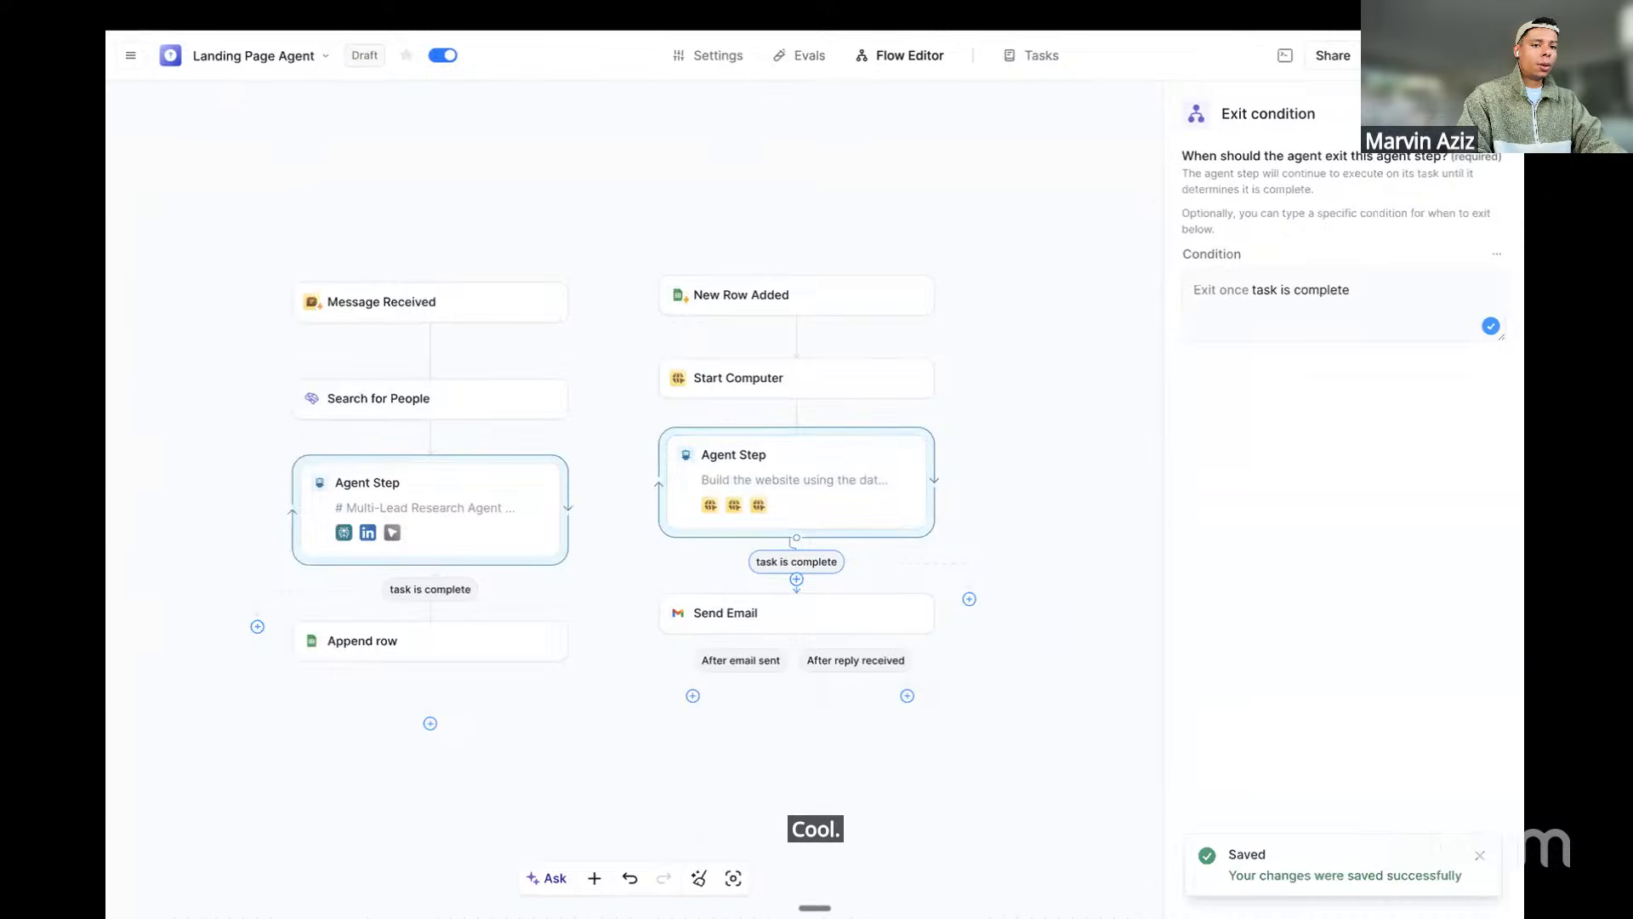
scroll(1043, 424, left, 1)
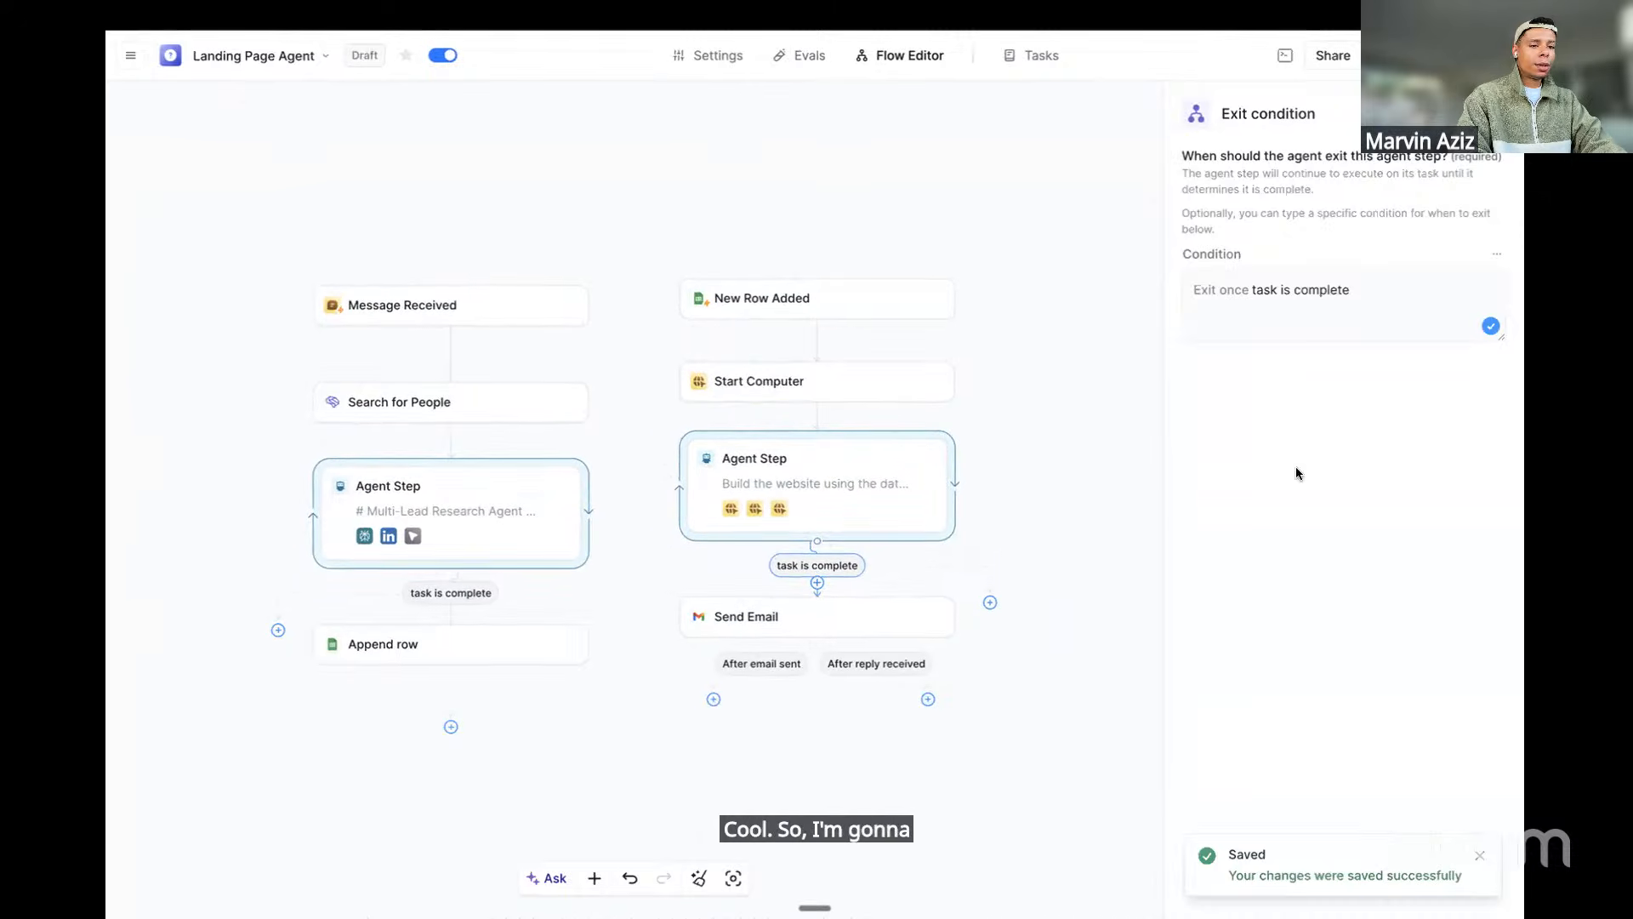
scroll(561, 400, left, 2)
scroll(561, 400, down, 1)
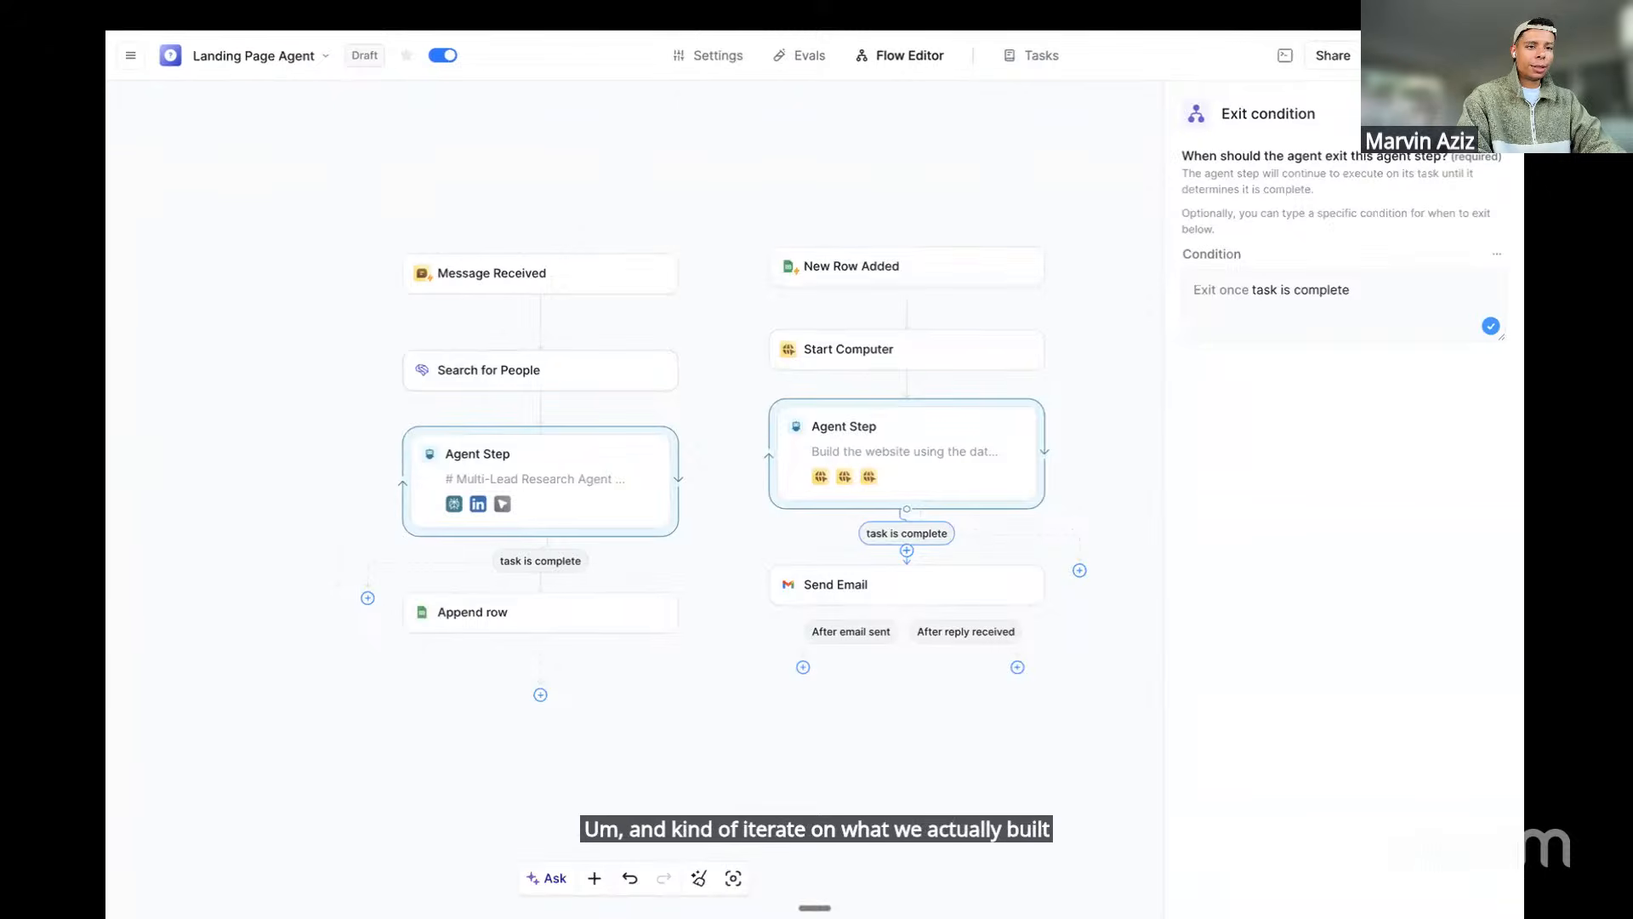
Run a Message Received test with 'Find an AI engineer in Berlin, Germany.'
click(1408, 55)
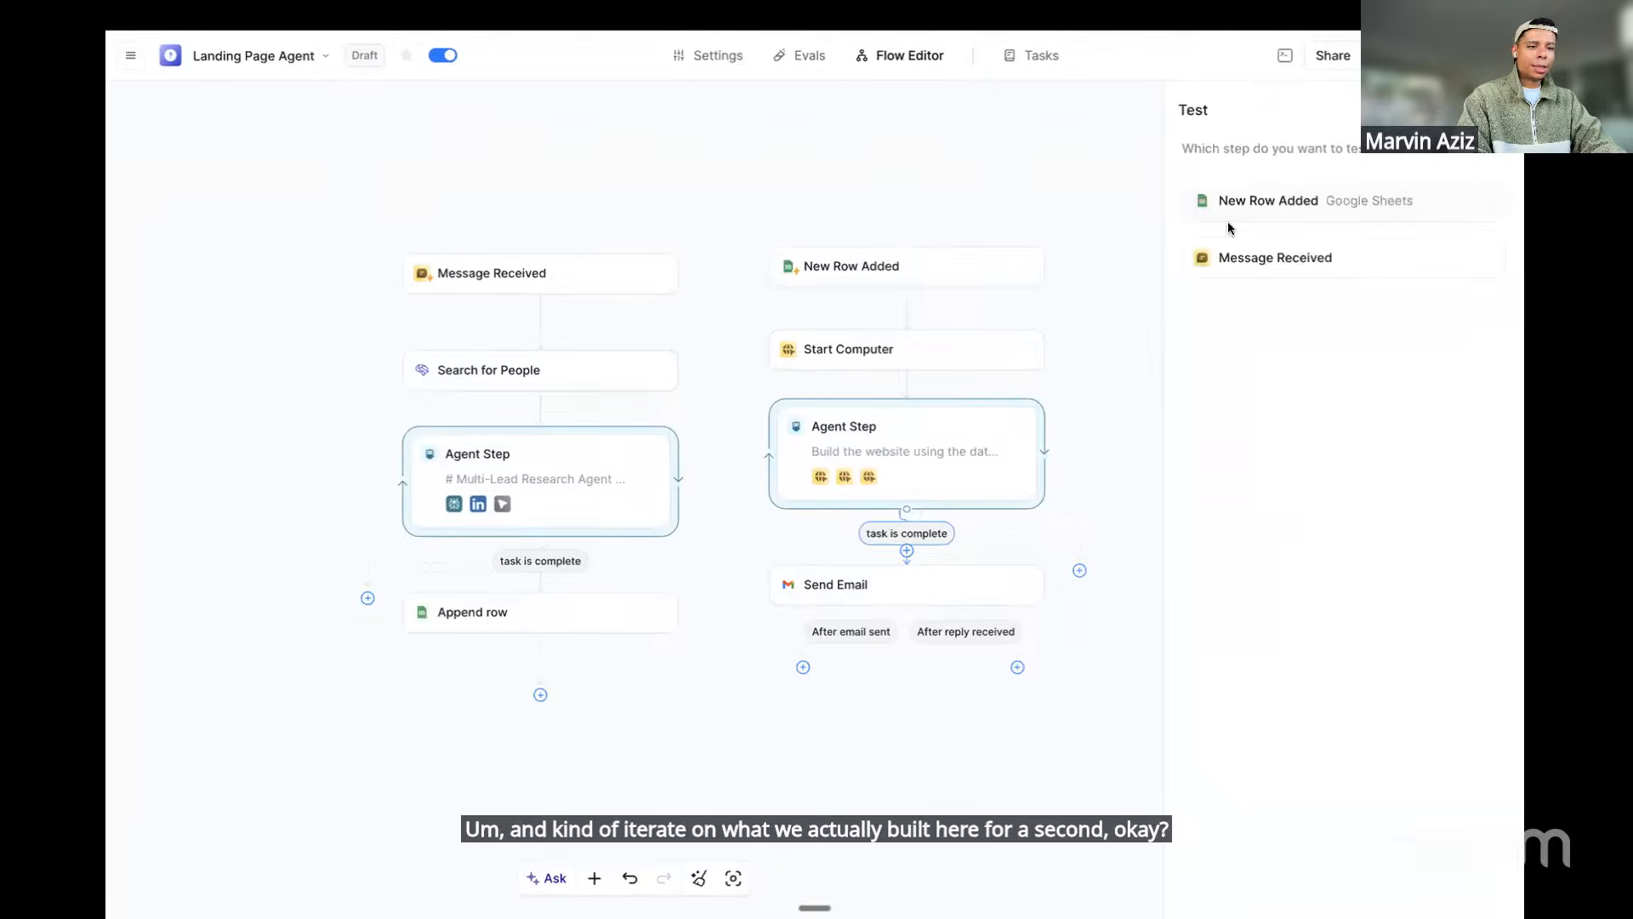
click(1276, 257)
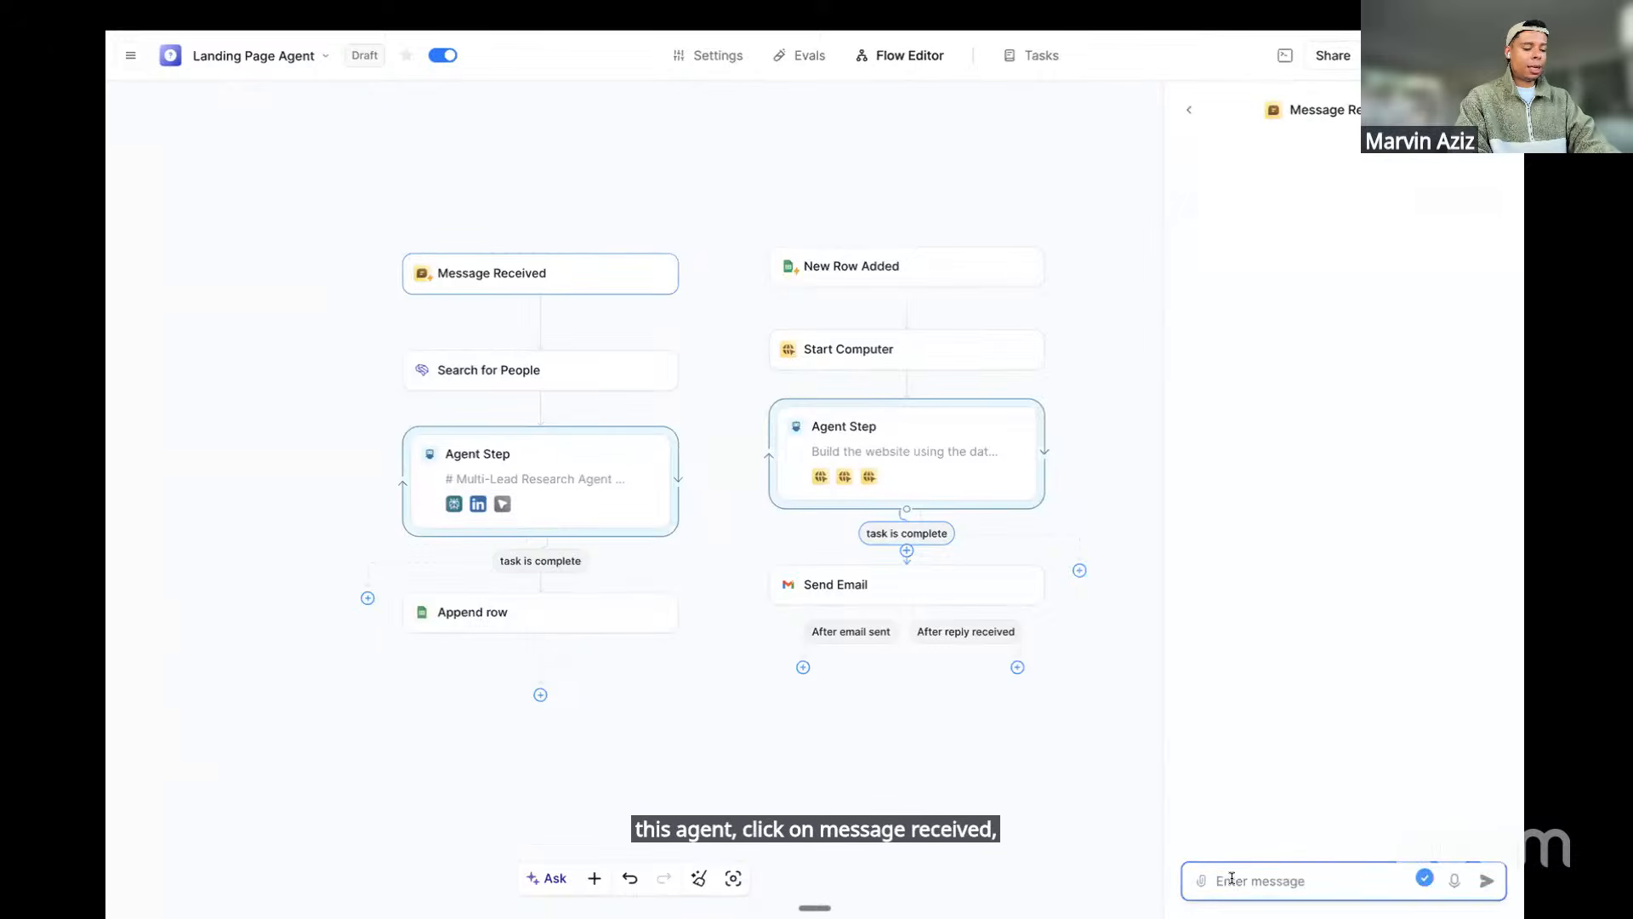
key(fn)
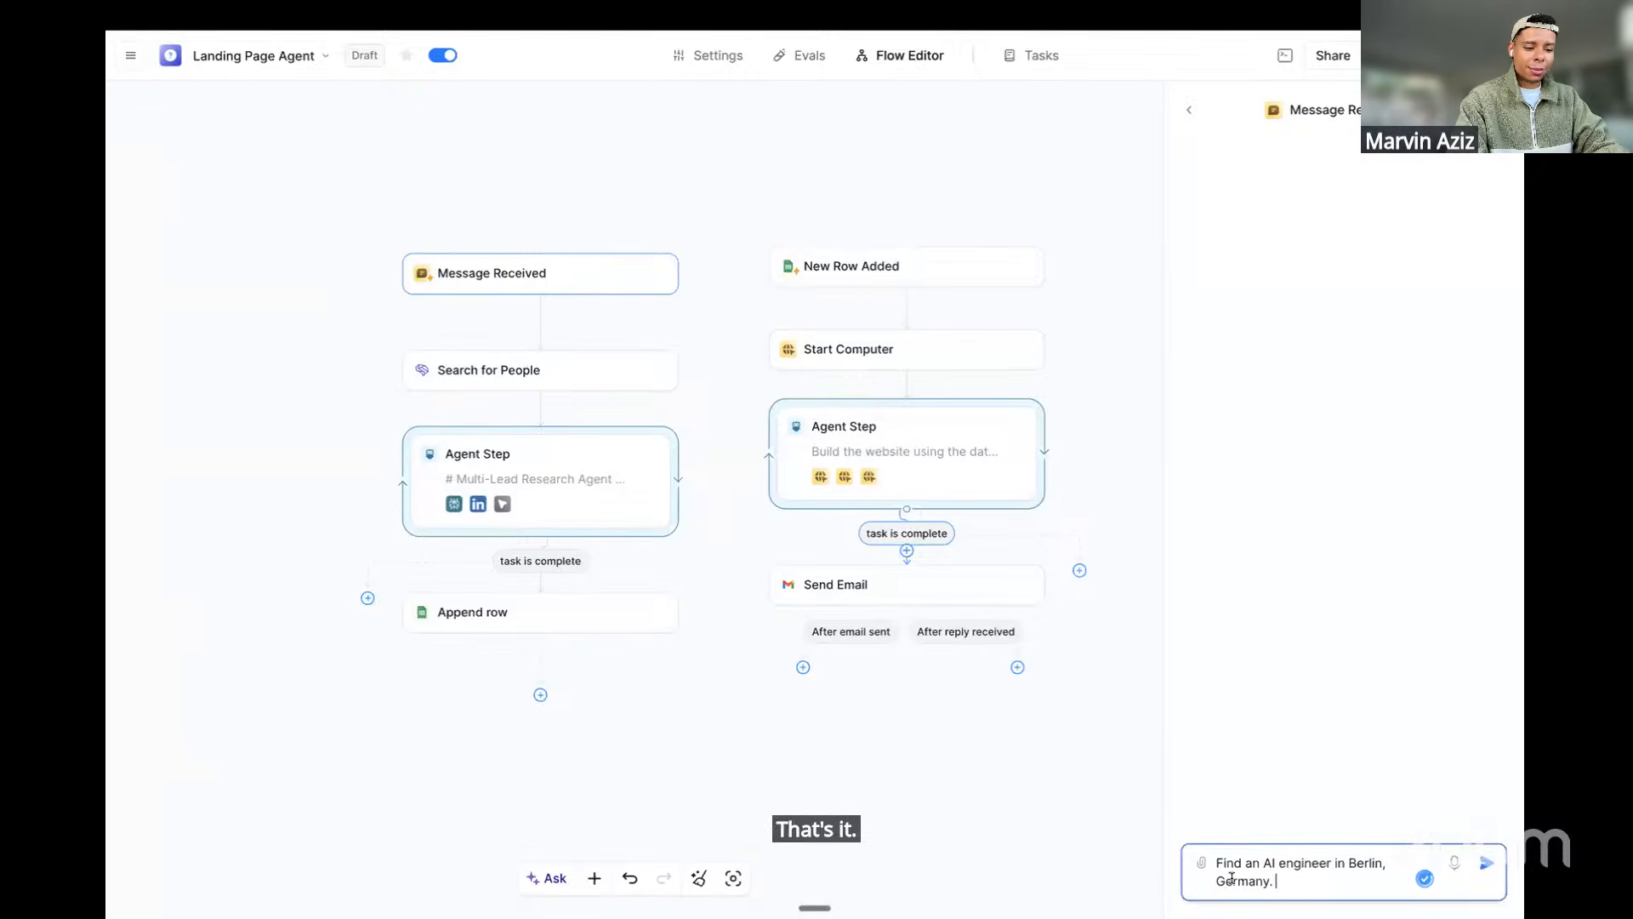
key(Return)
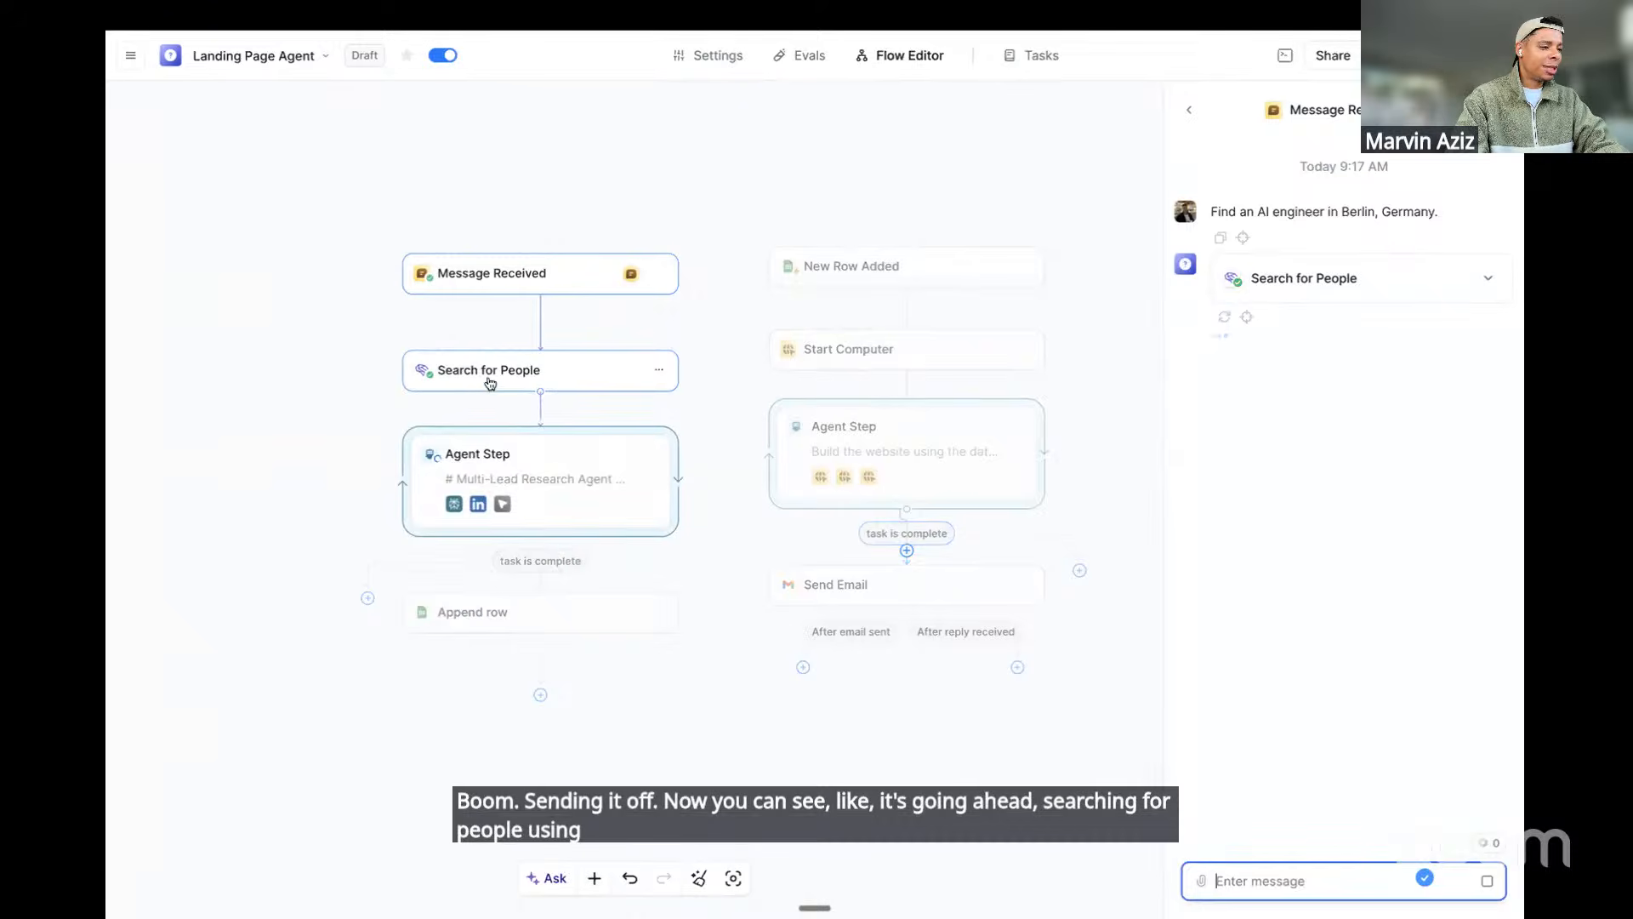
Expand the Search for People result and a Search Perplexity call to read its query and model
click(1338, 276)
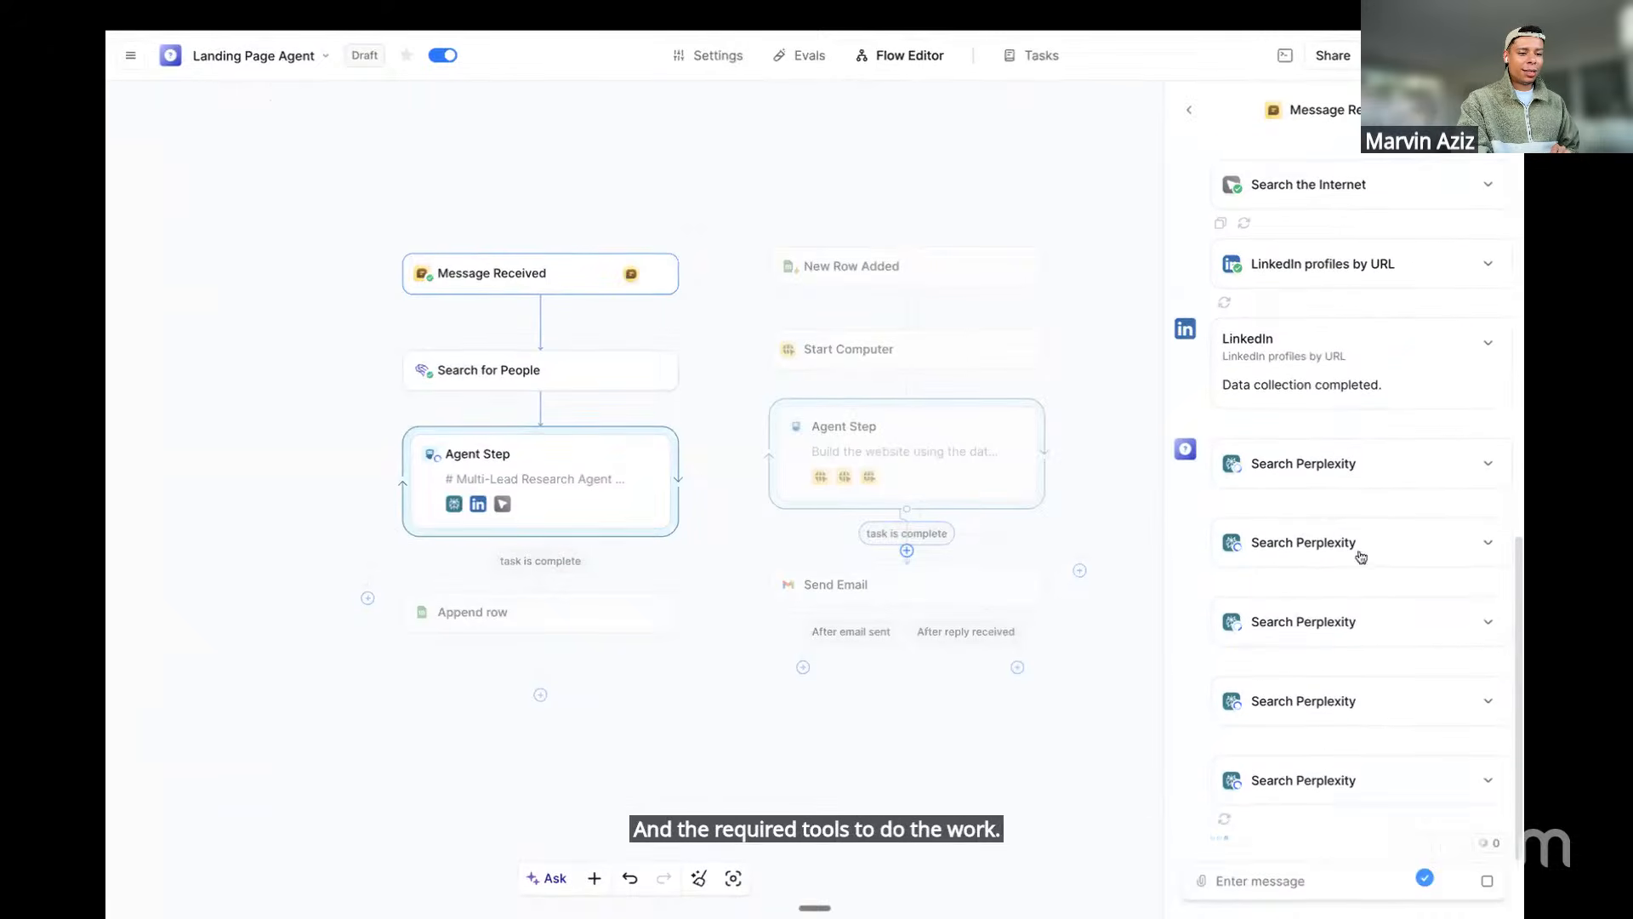
click(1321, 466)
scroll(1326, 547, down, 1)
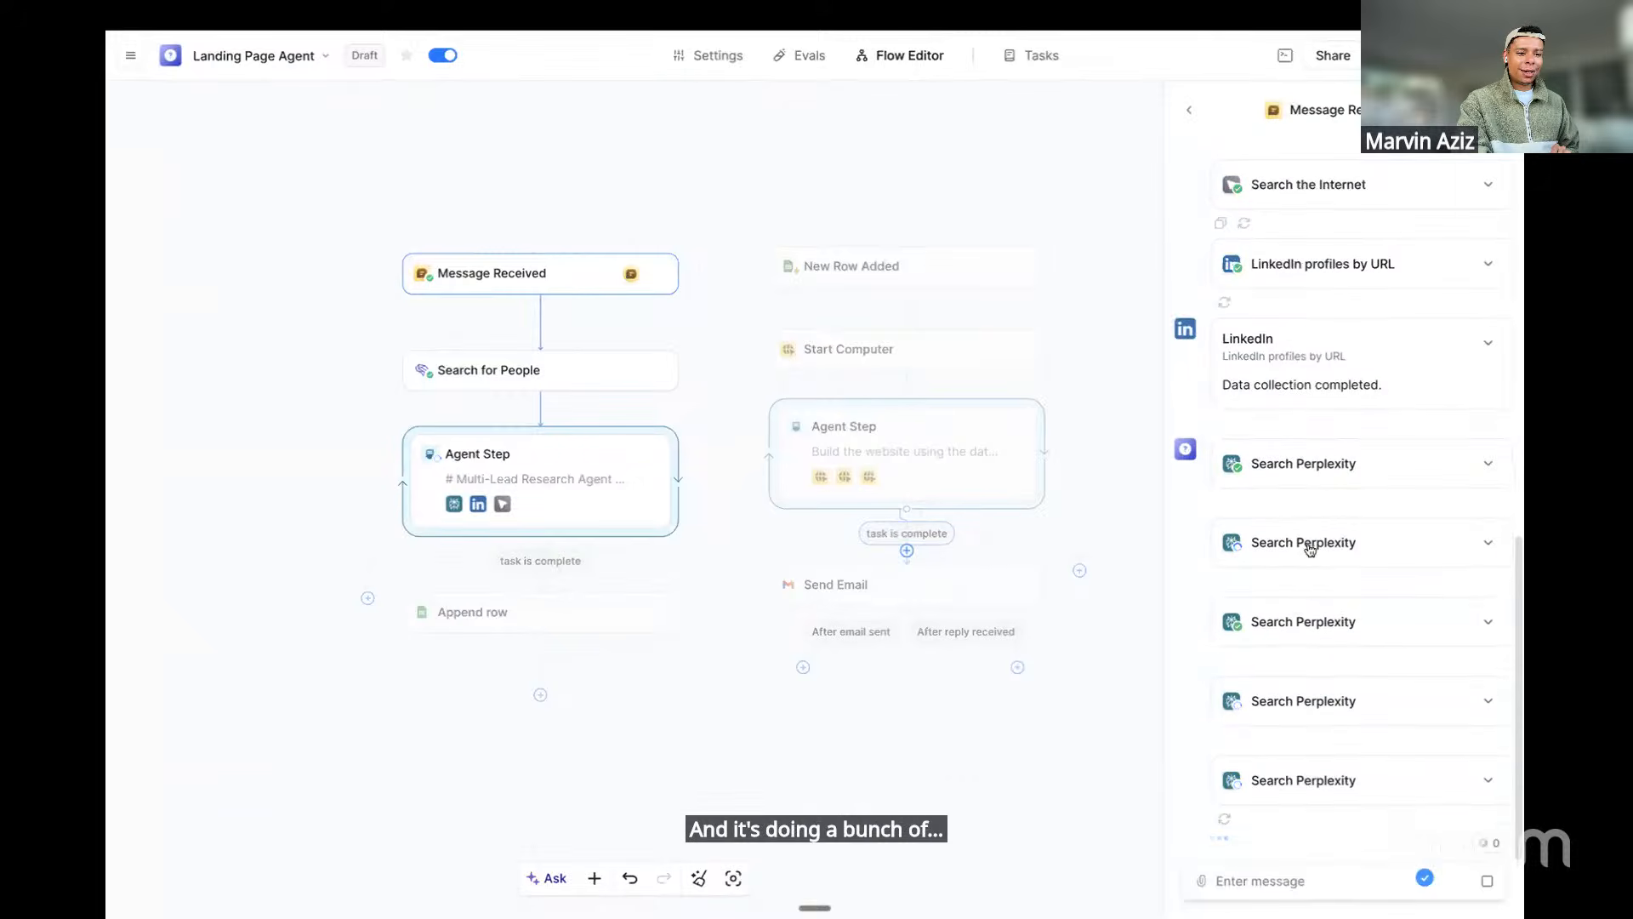
click(1310, 544)
scroll(1339, 585, down, 2)
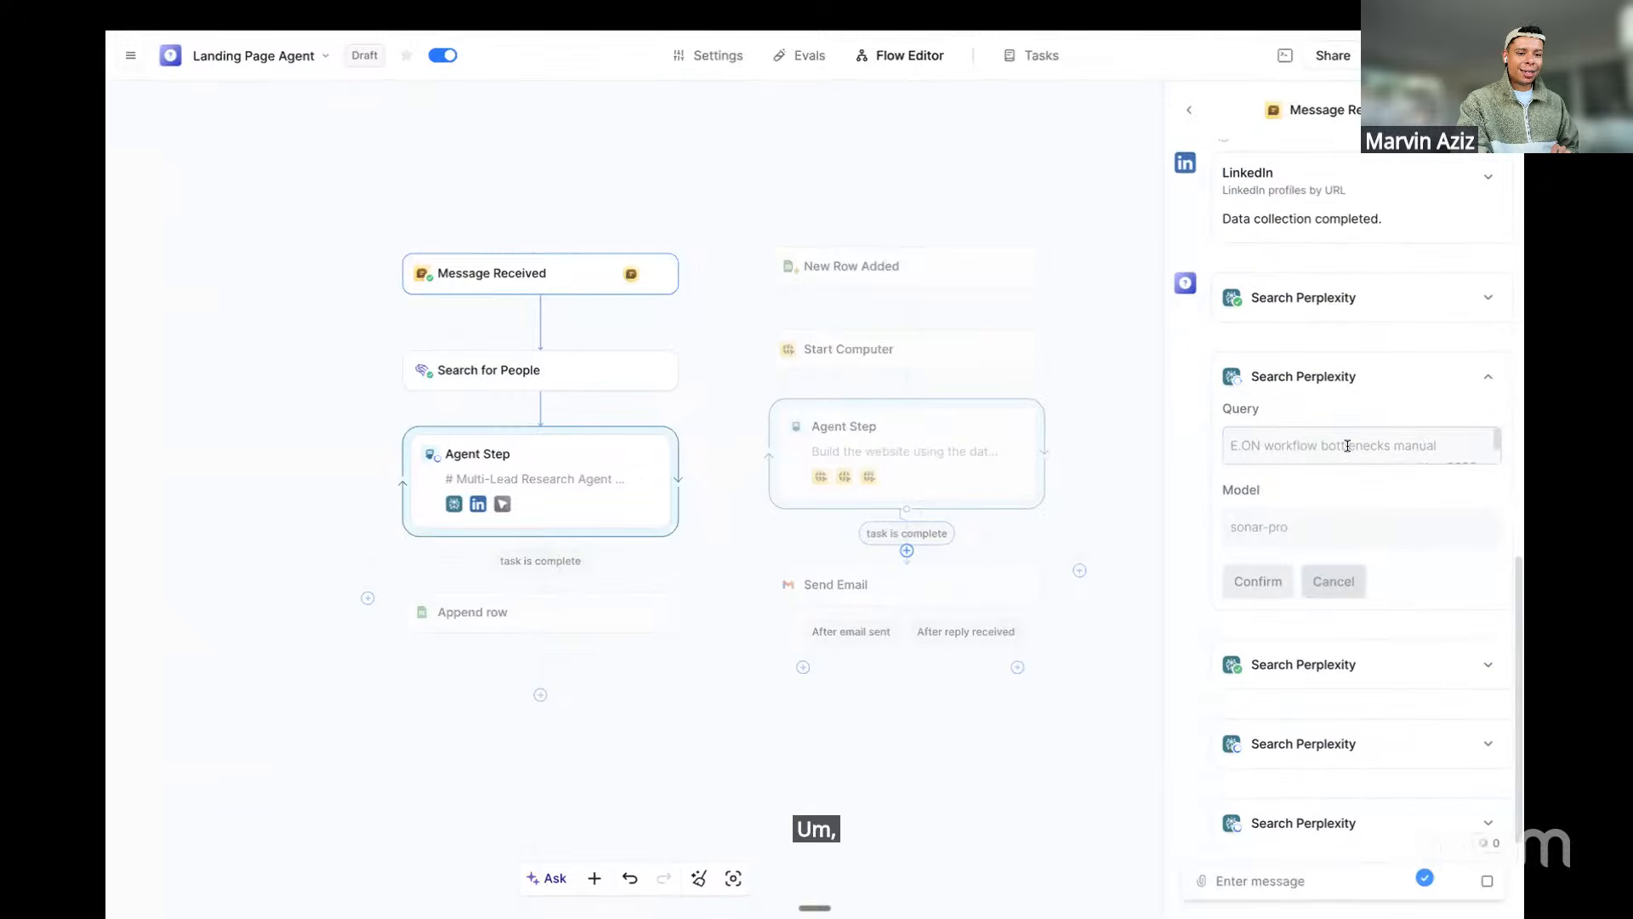
scroll(1348, 445, down, 1)
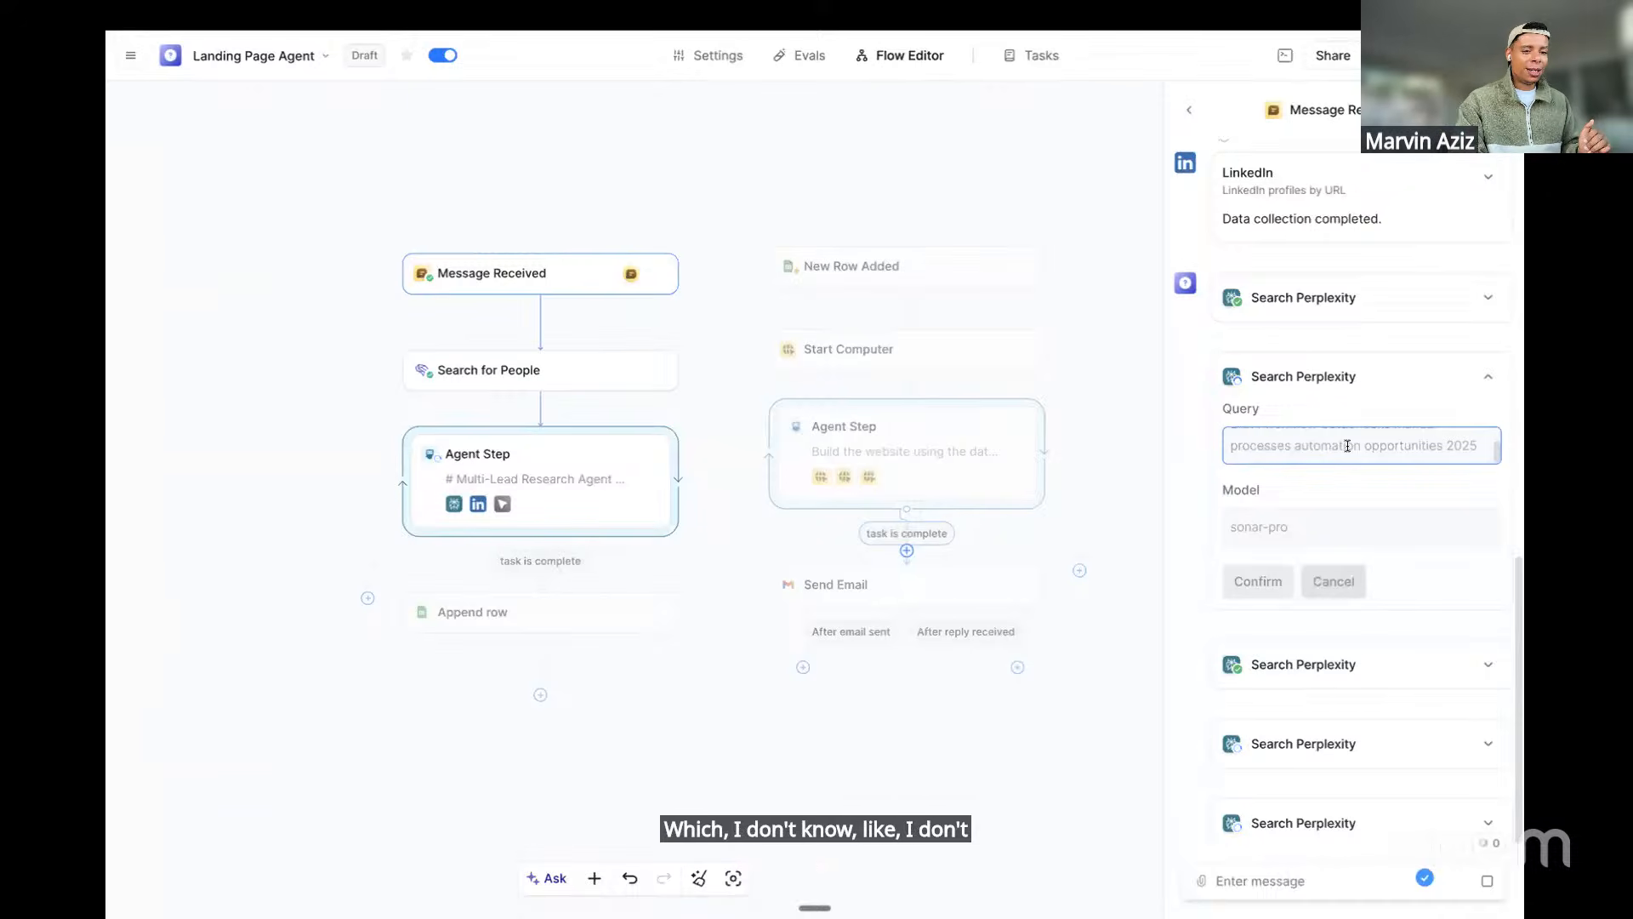
scroll(1347, 445, down, 1)
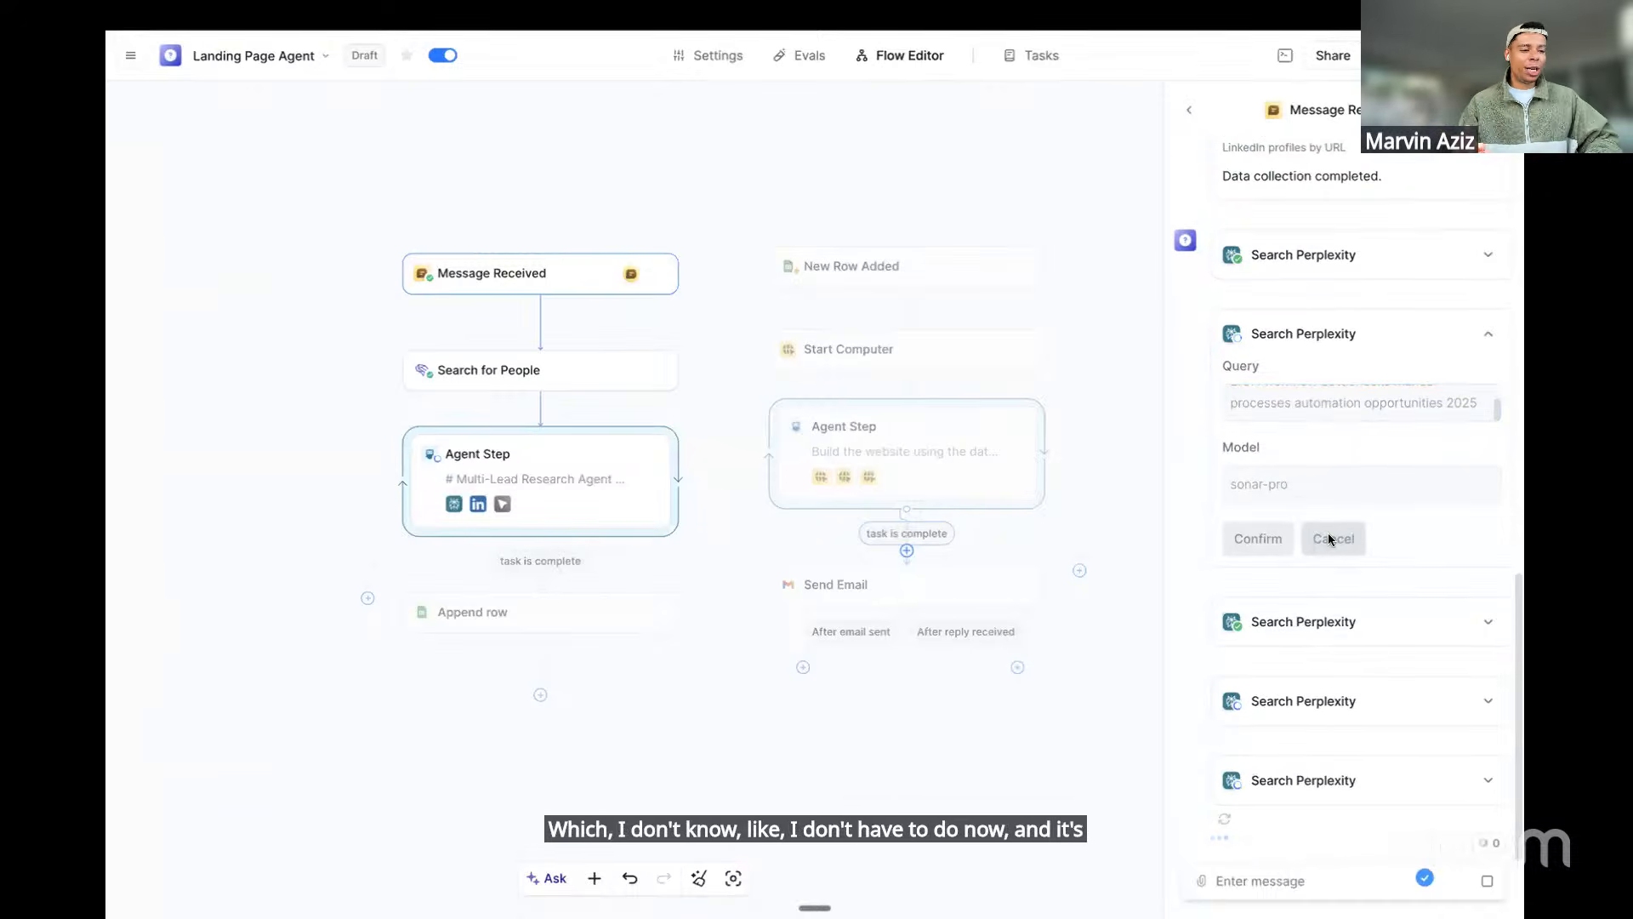
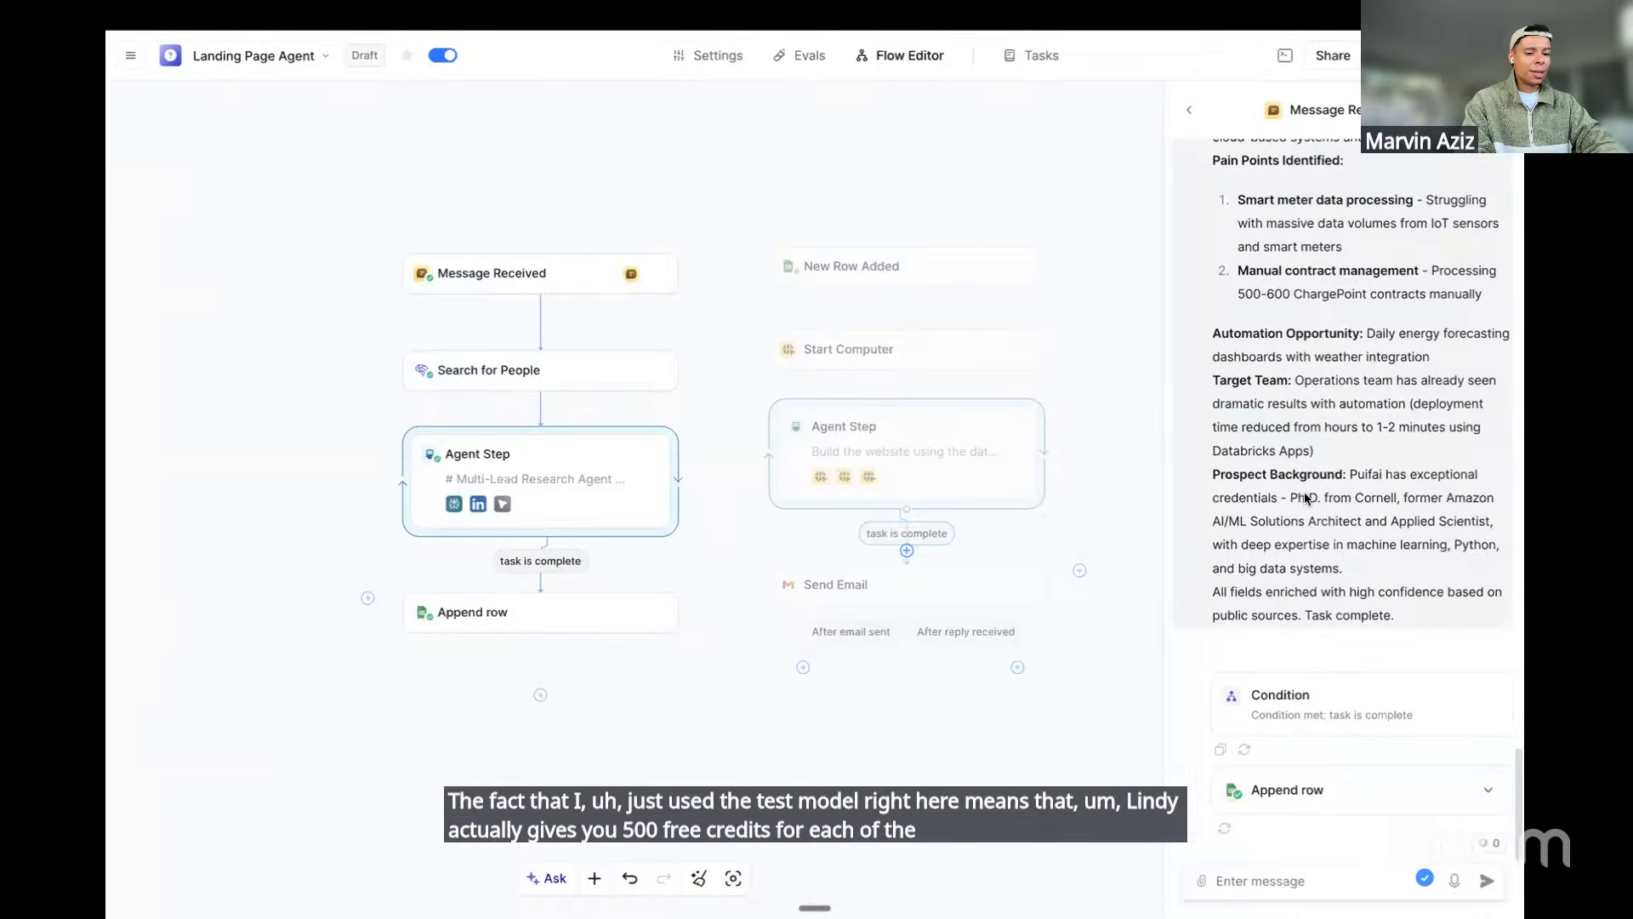
Pick the Lindy billing docs link from the clipboard history by searching 'billing'
mouse_move(1488, 846)
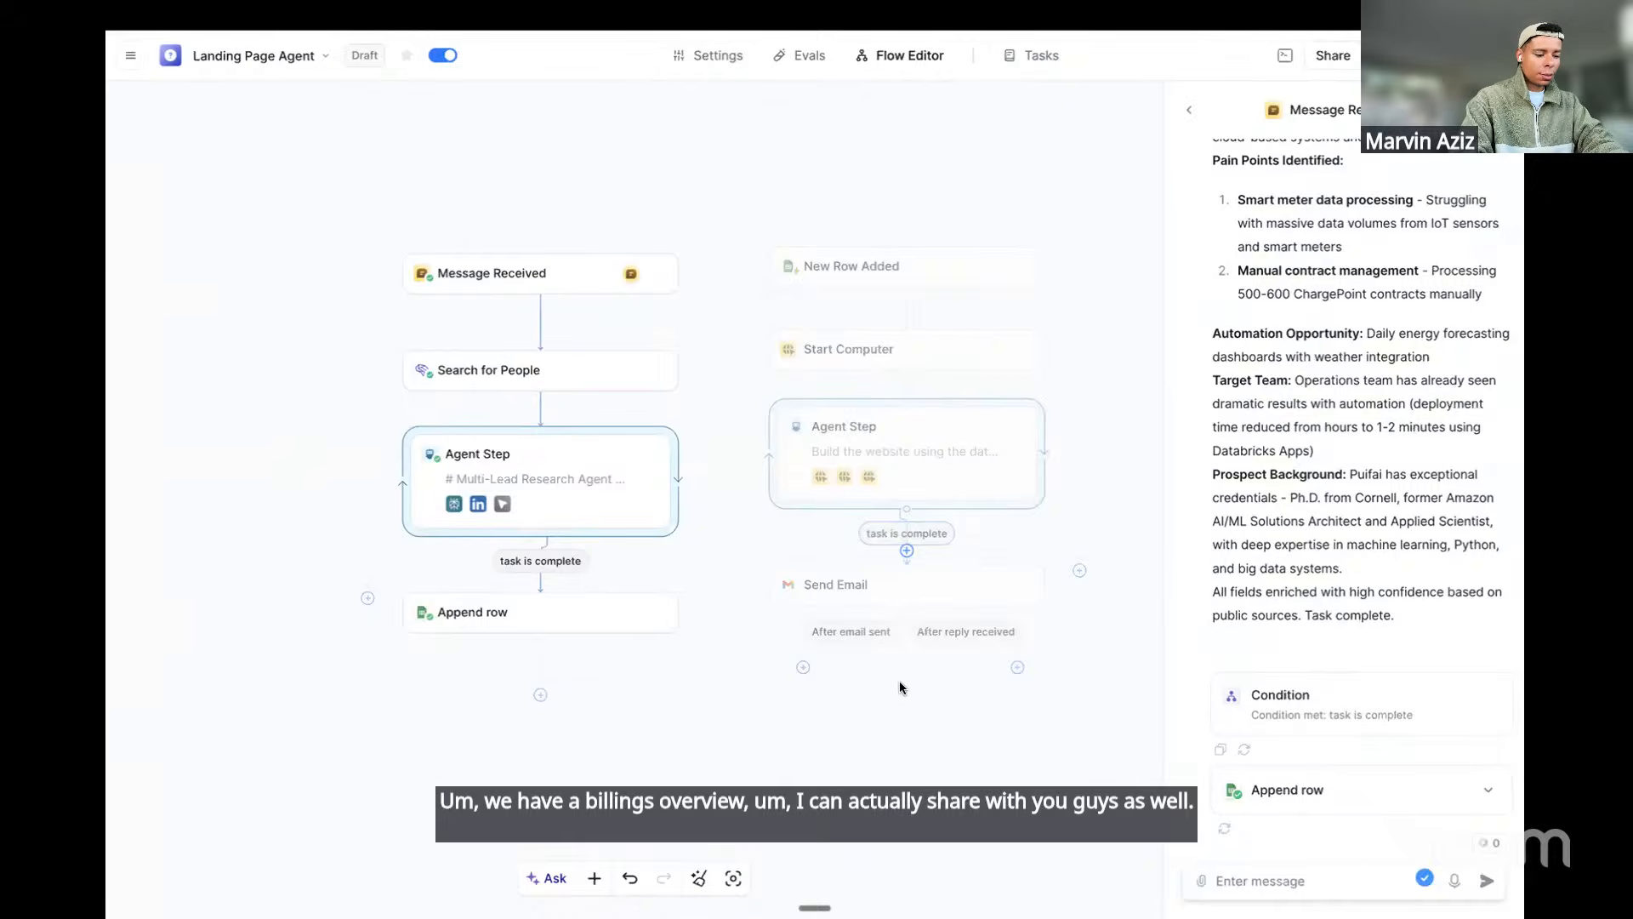
key(super+alt+c)
text(bil)
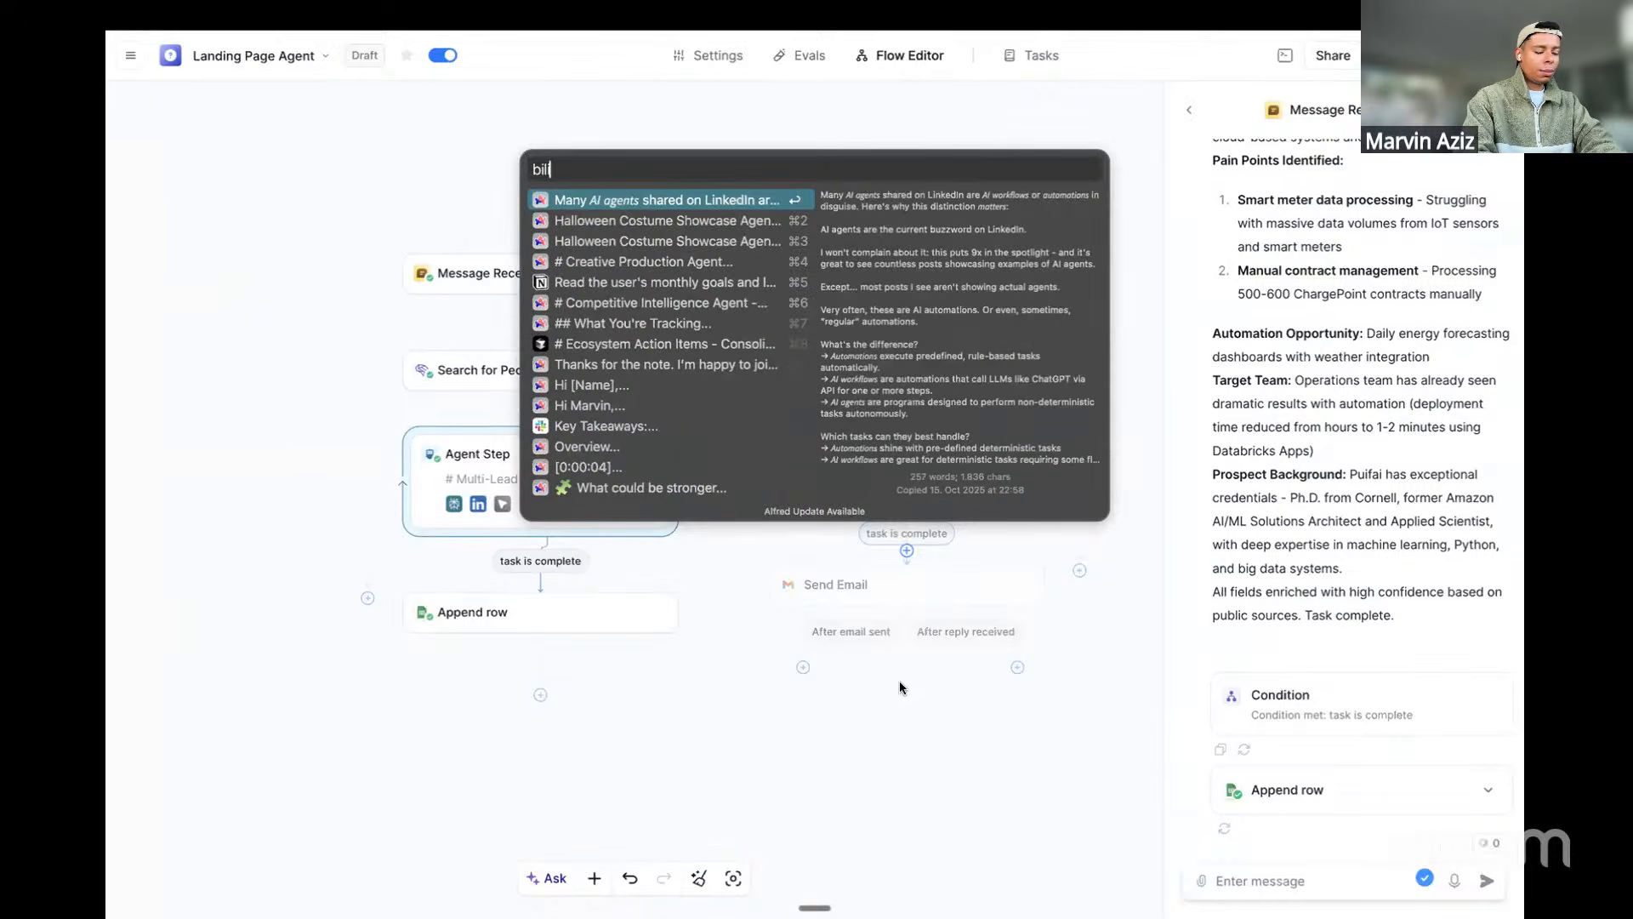
text(ling)
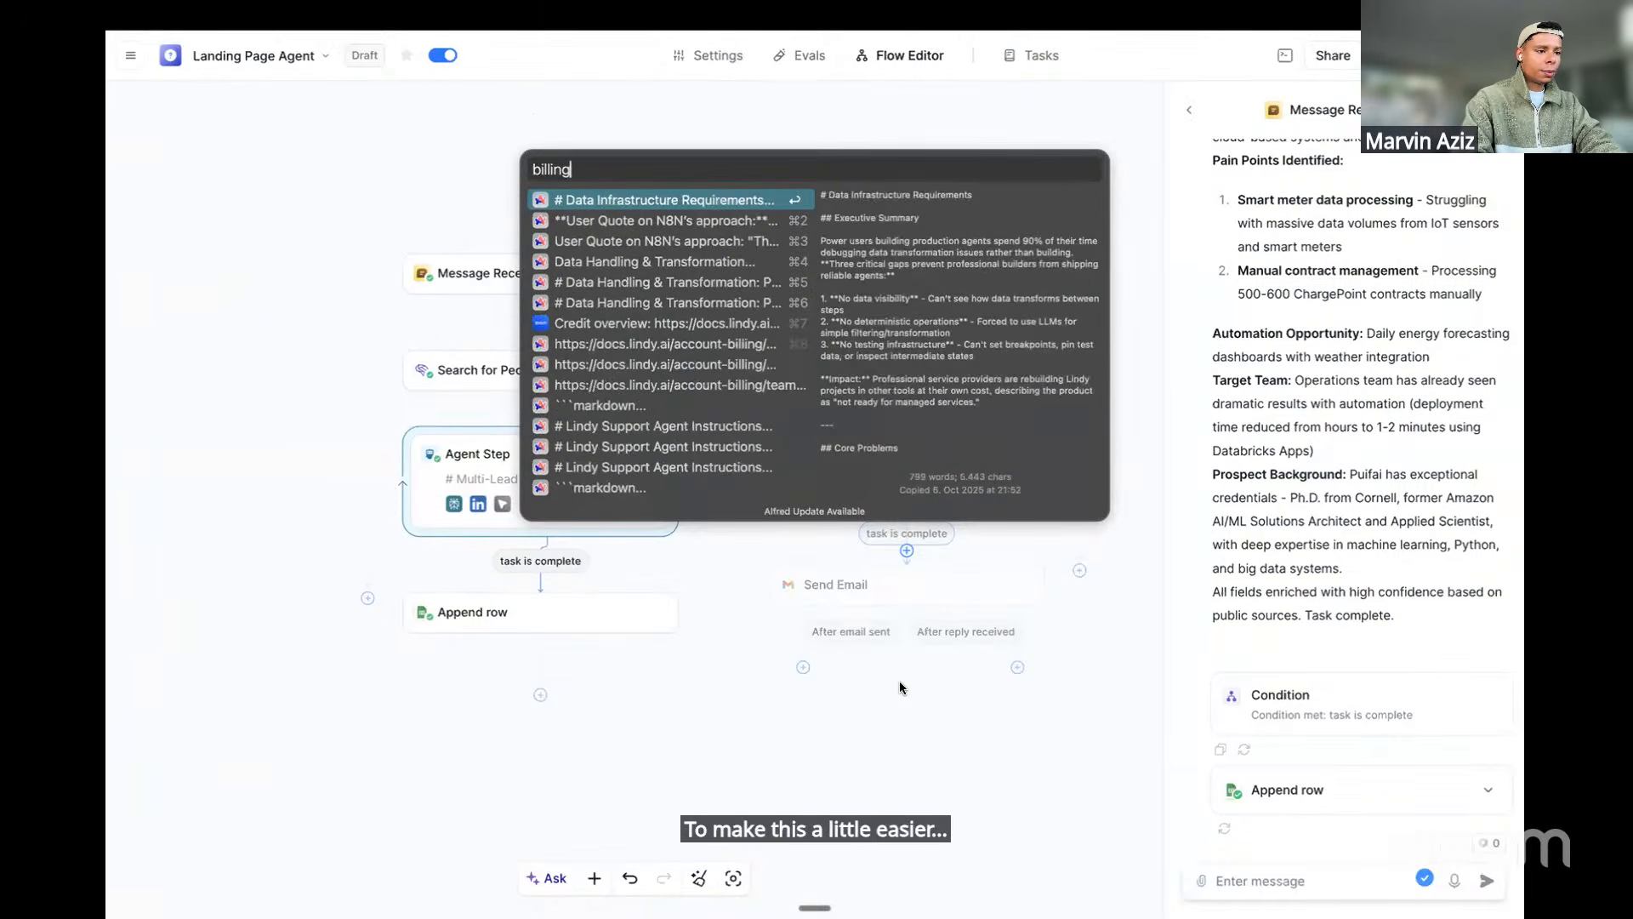
key(Down)
key(Down)
key(Down)
key(Down)
key(Down)
key(Down)
key(Down)
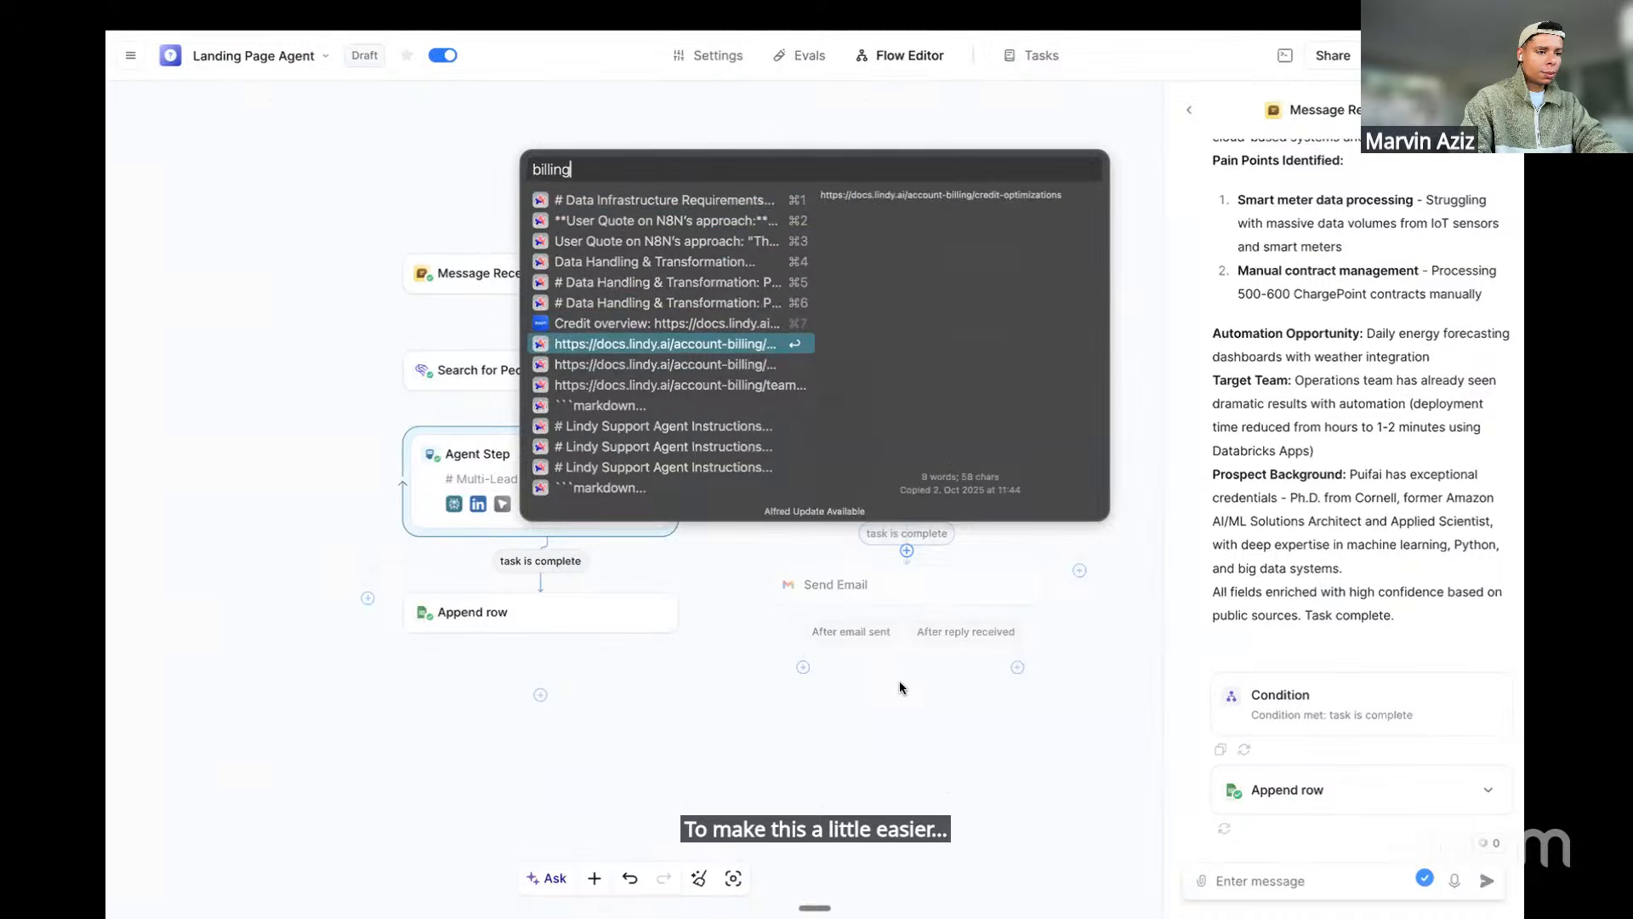
key(Return)
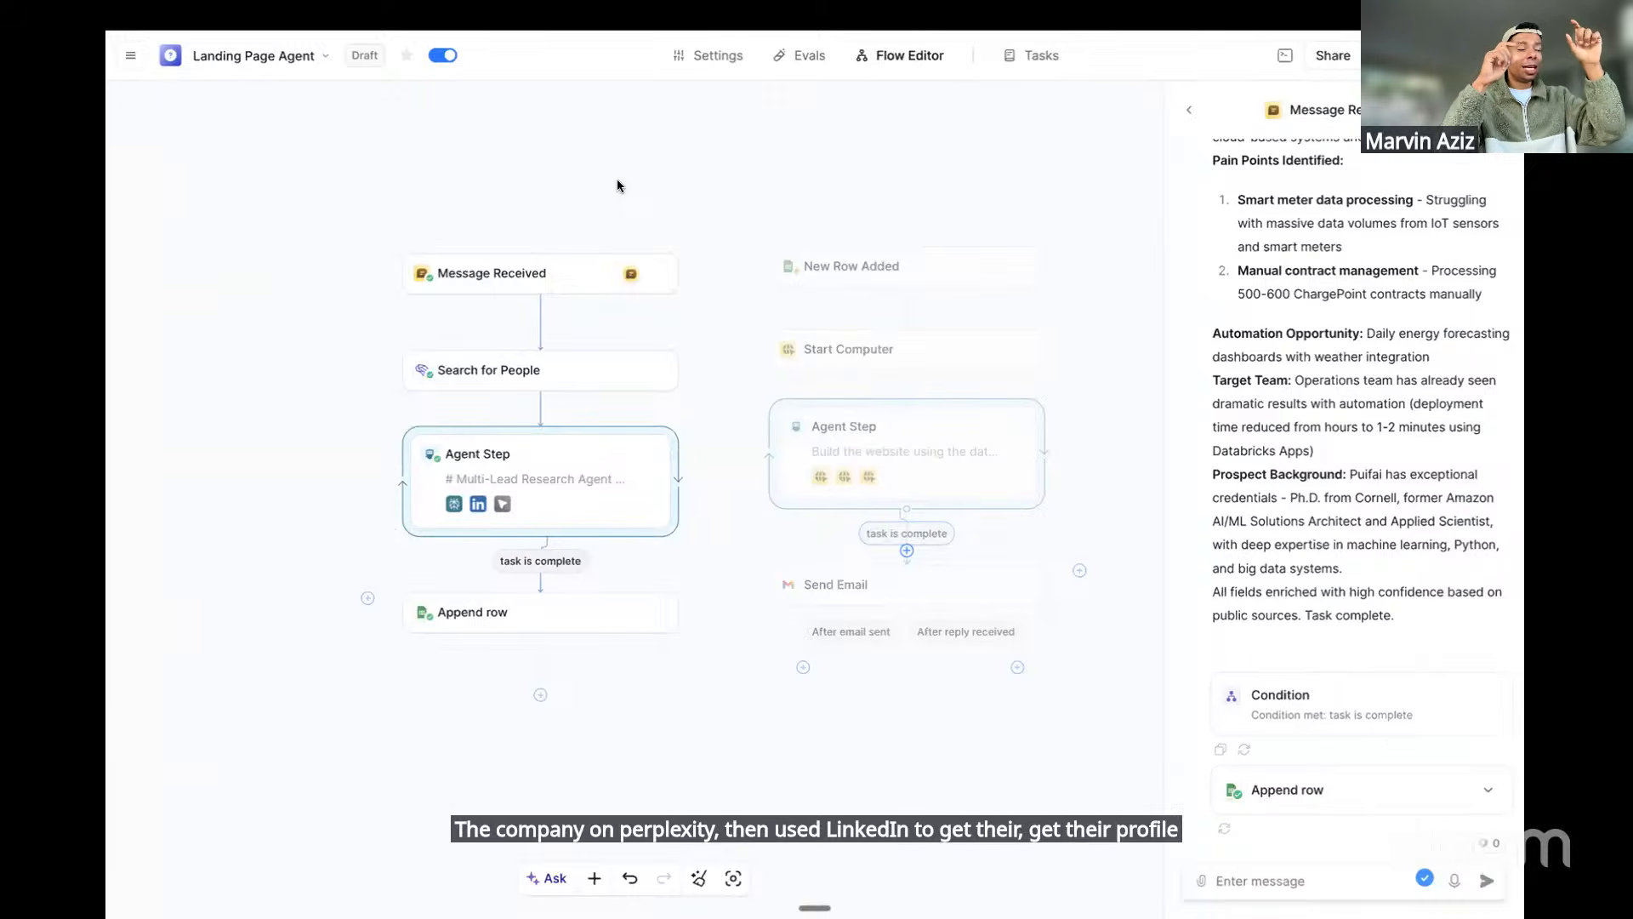
Expand a Search Perplexity result in the test chat, then switch to the agent's Tasks
scroll(1324, 502, up, 15)
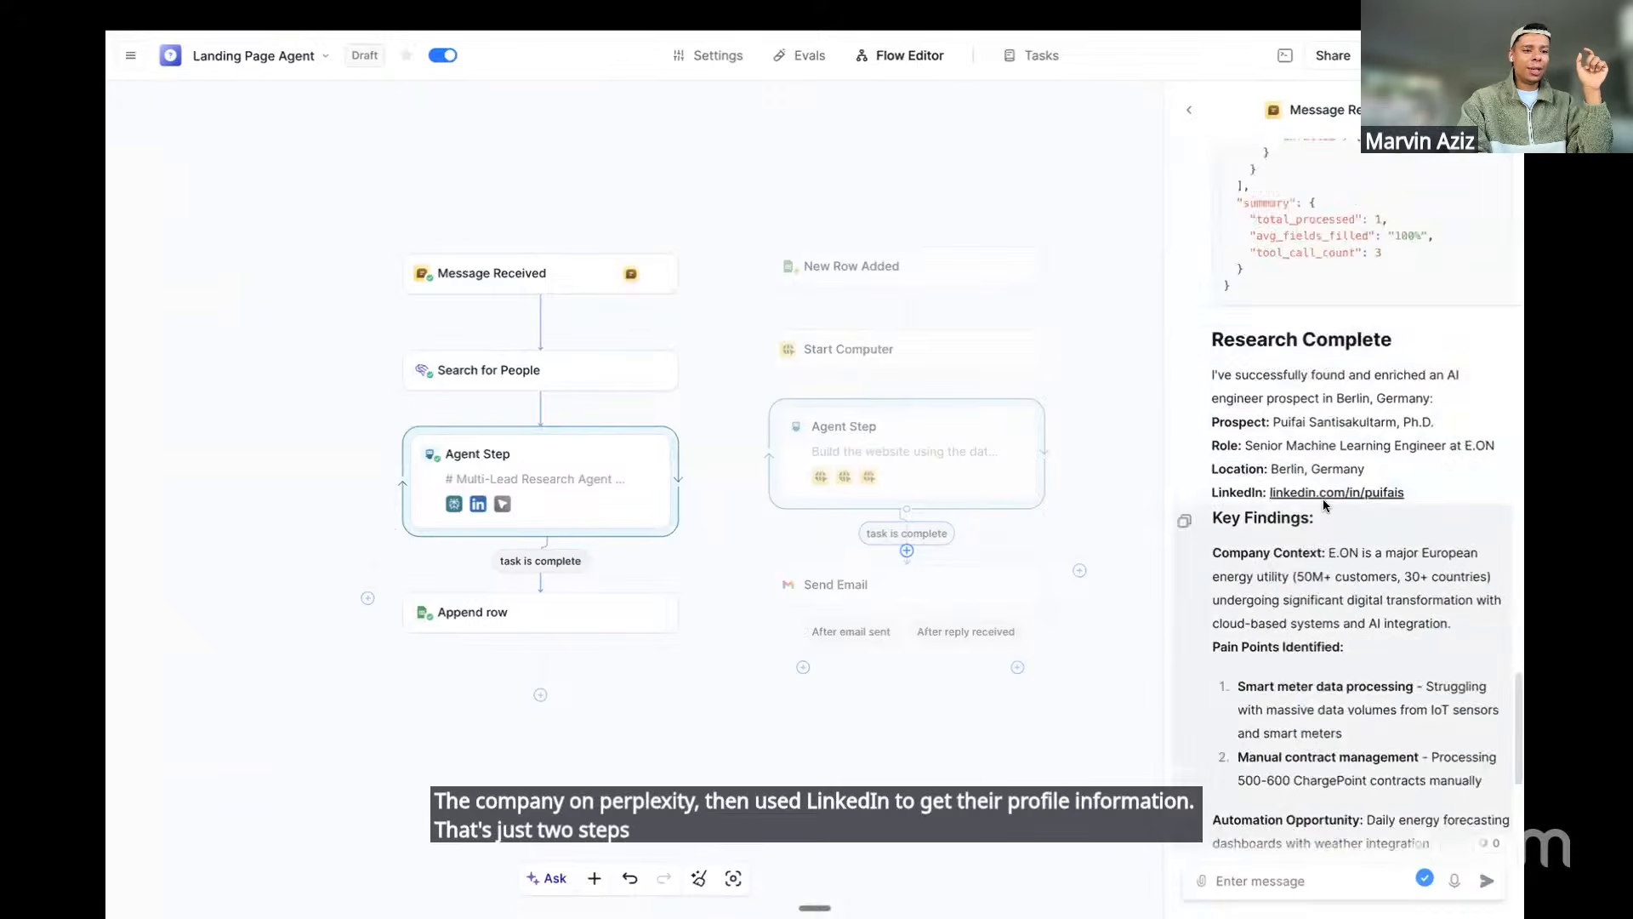
scroll(1323, 504, up, 2)
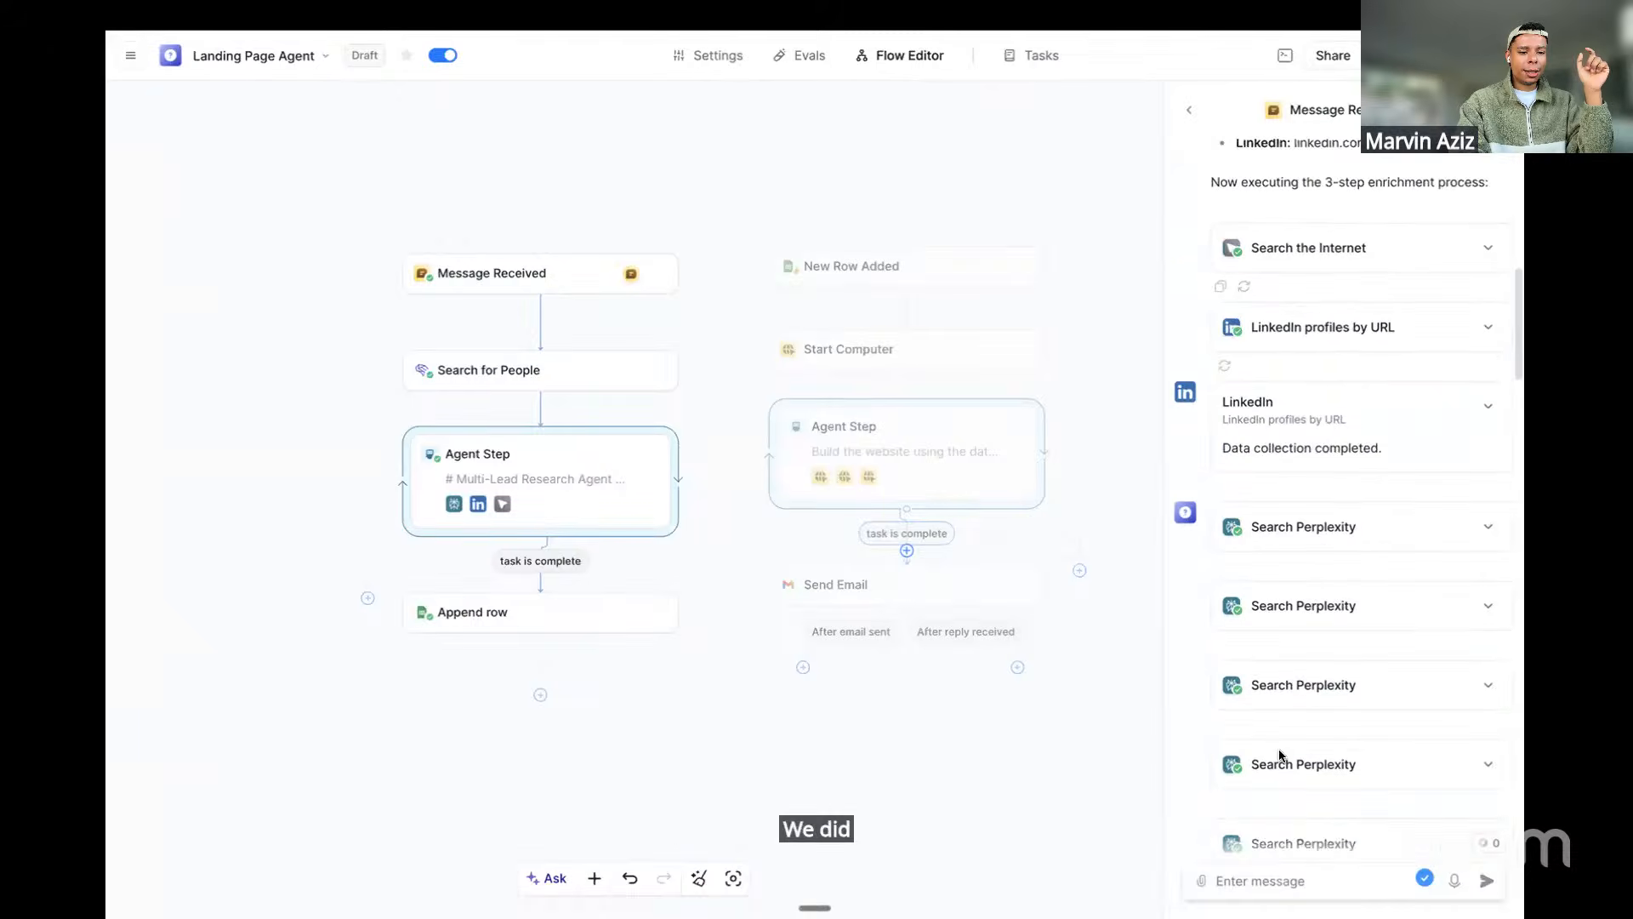
click(1280, 759)
scroll(1279, 681, down, 6)
scroll(1282, 687, up, 20)
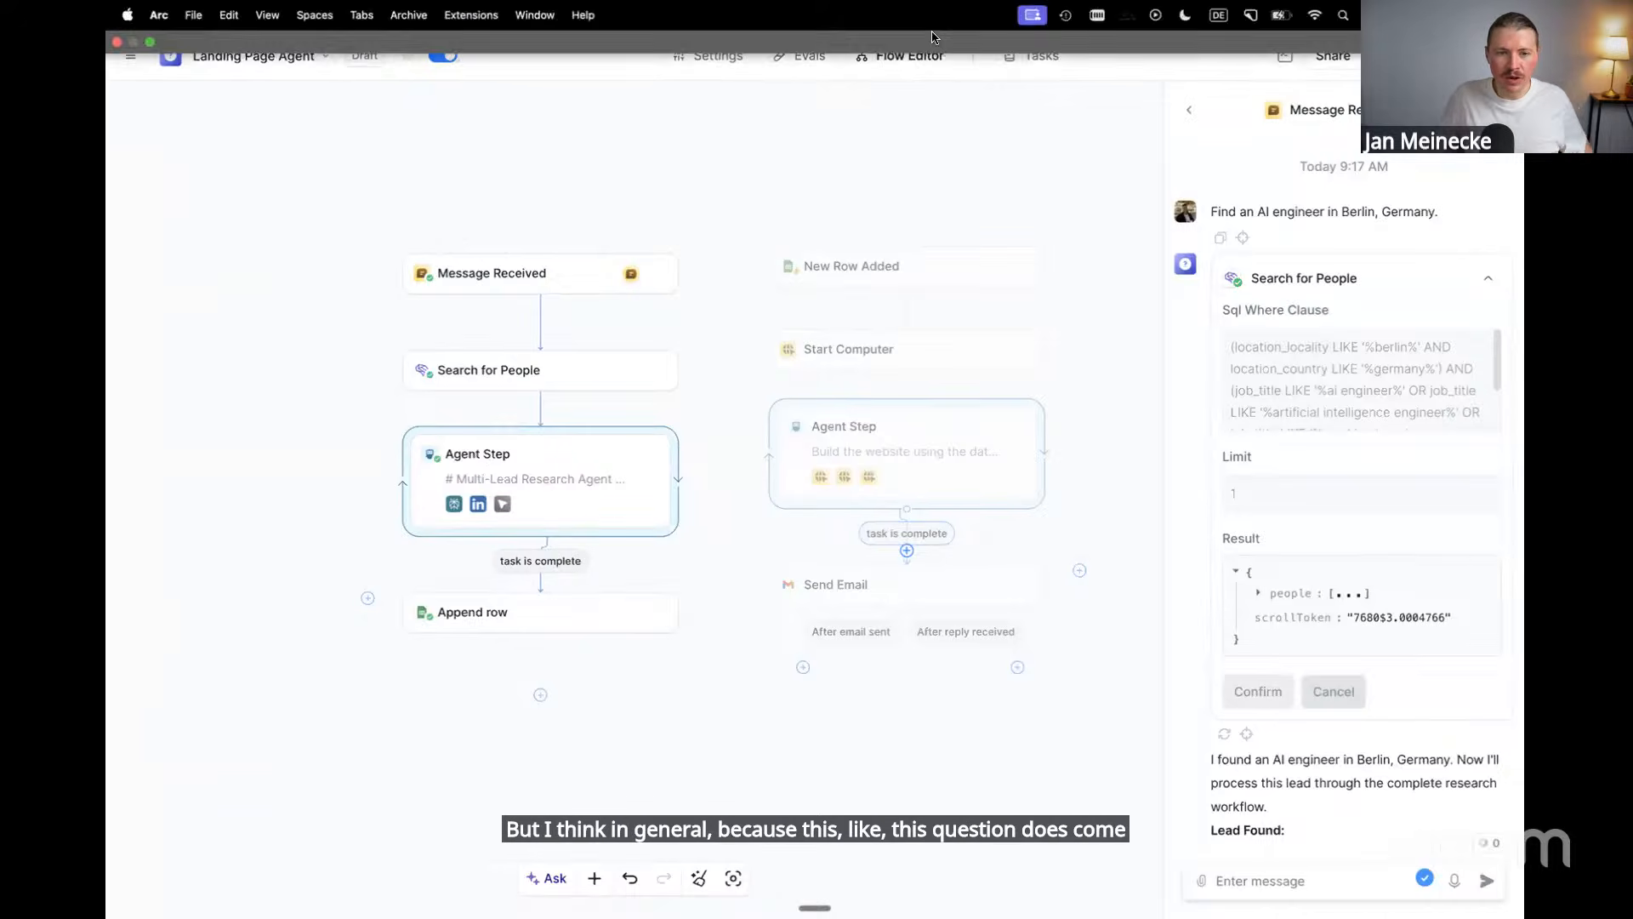
click(1032, 58)
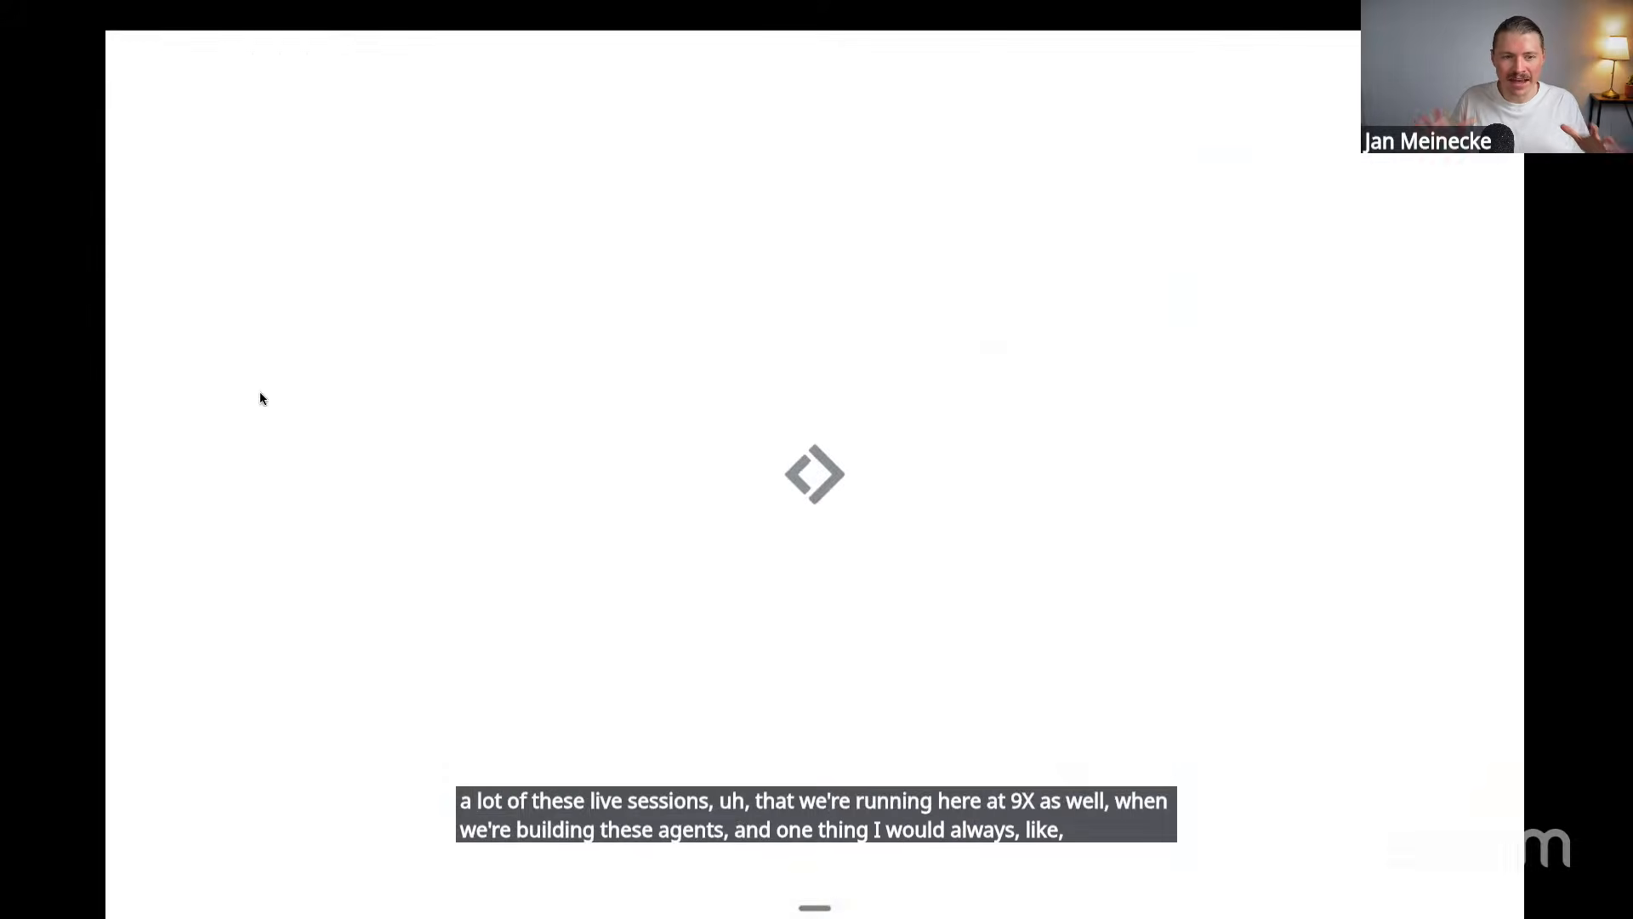
Open the New Google Sheets Row Update run and view the landing page in the agent's computer
click(299, 219)
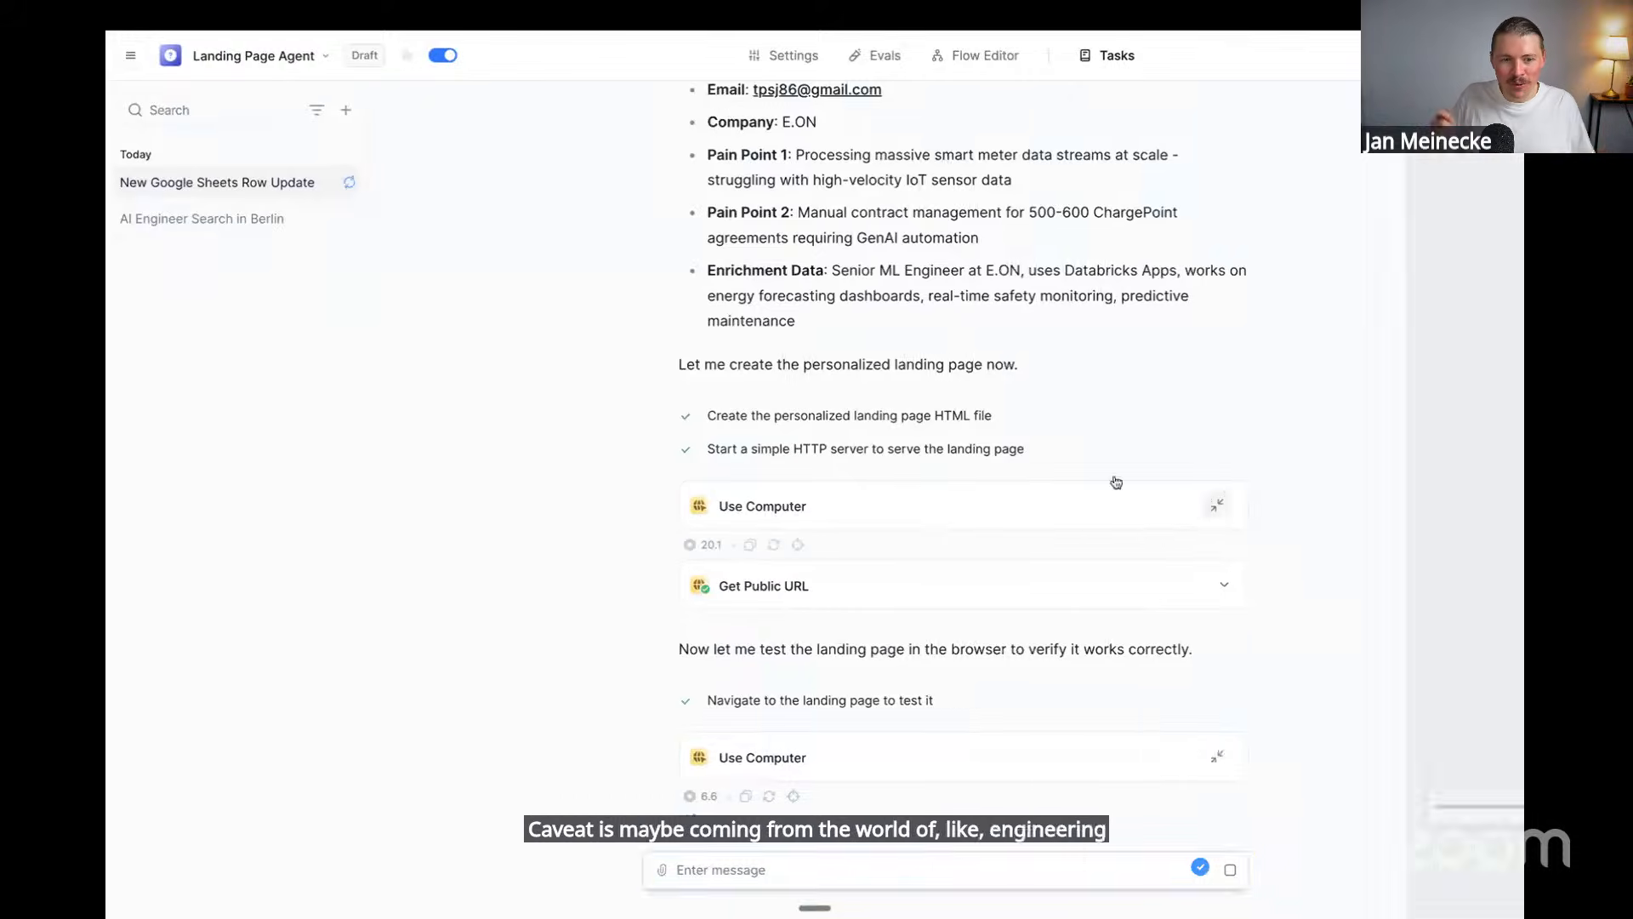
click(1194, 505)
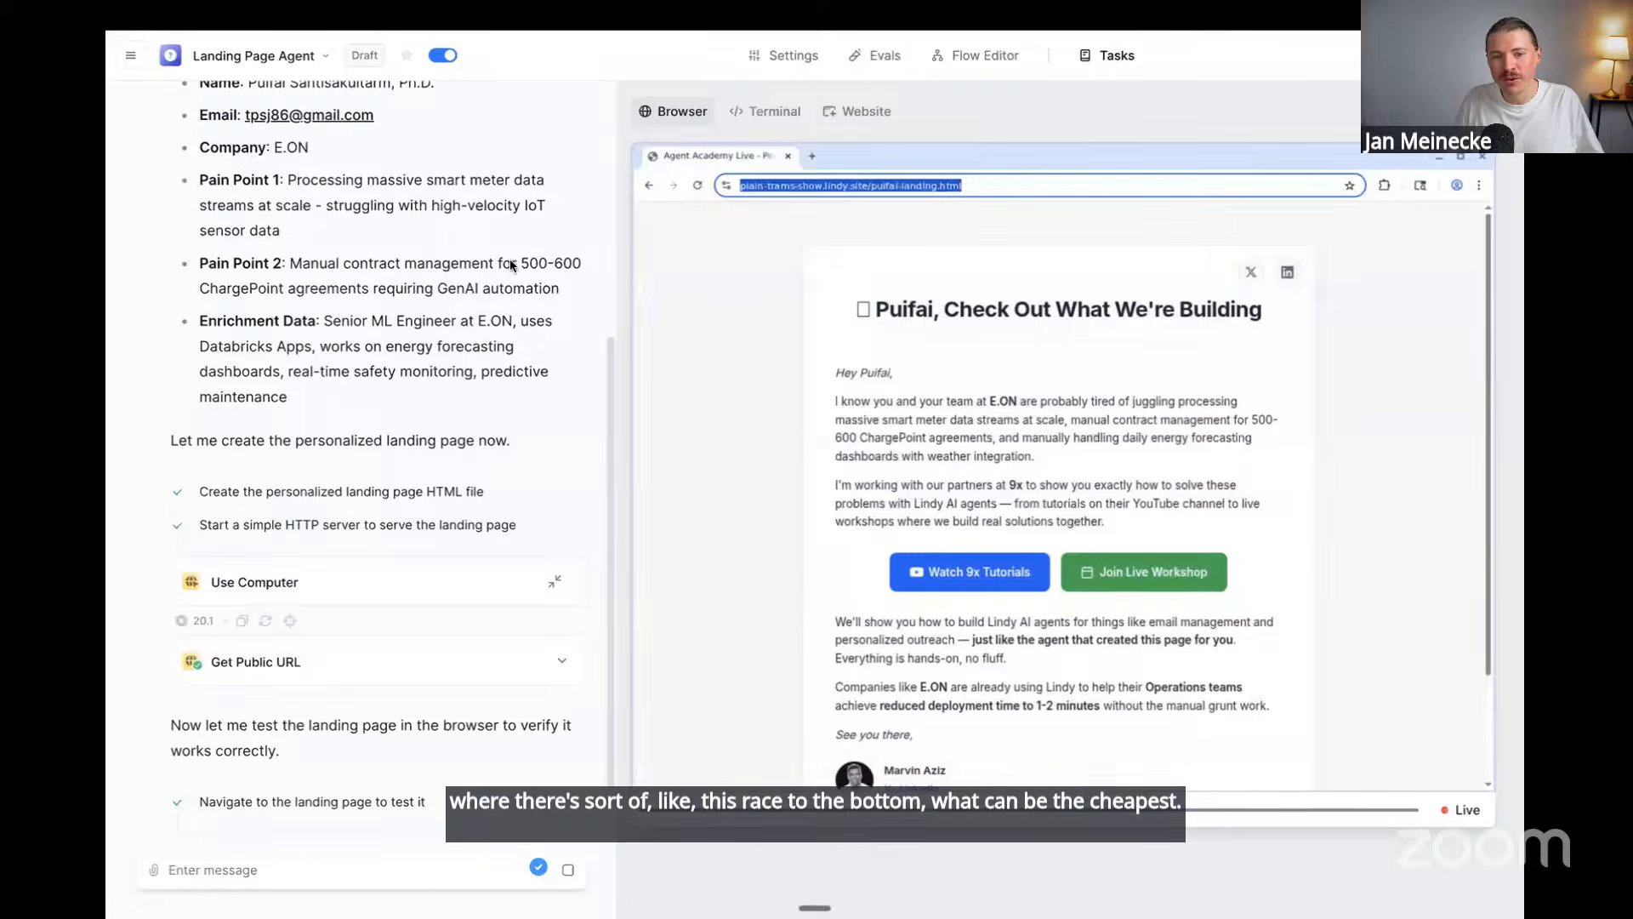
click(868, 110)
click(691, 120)
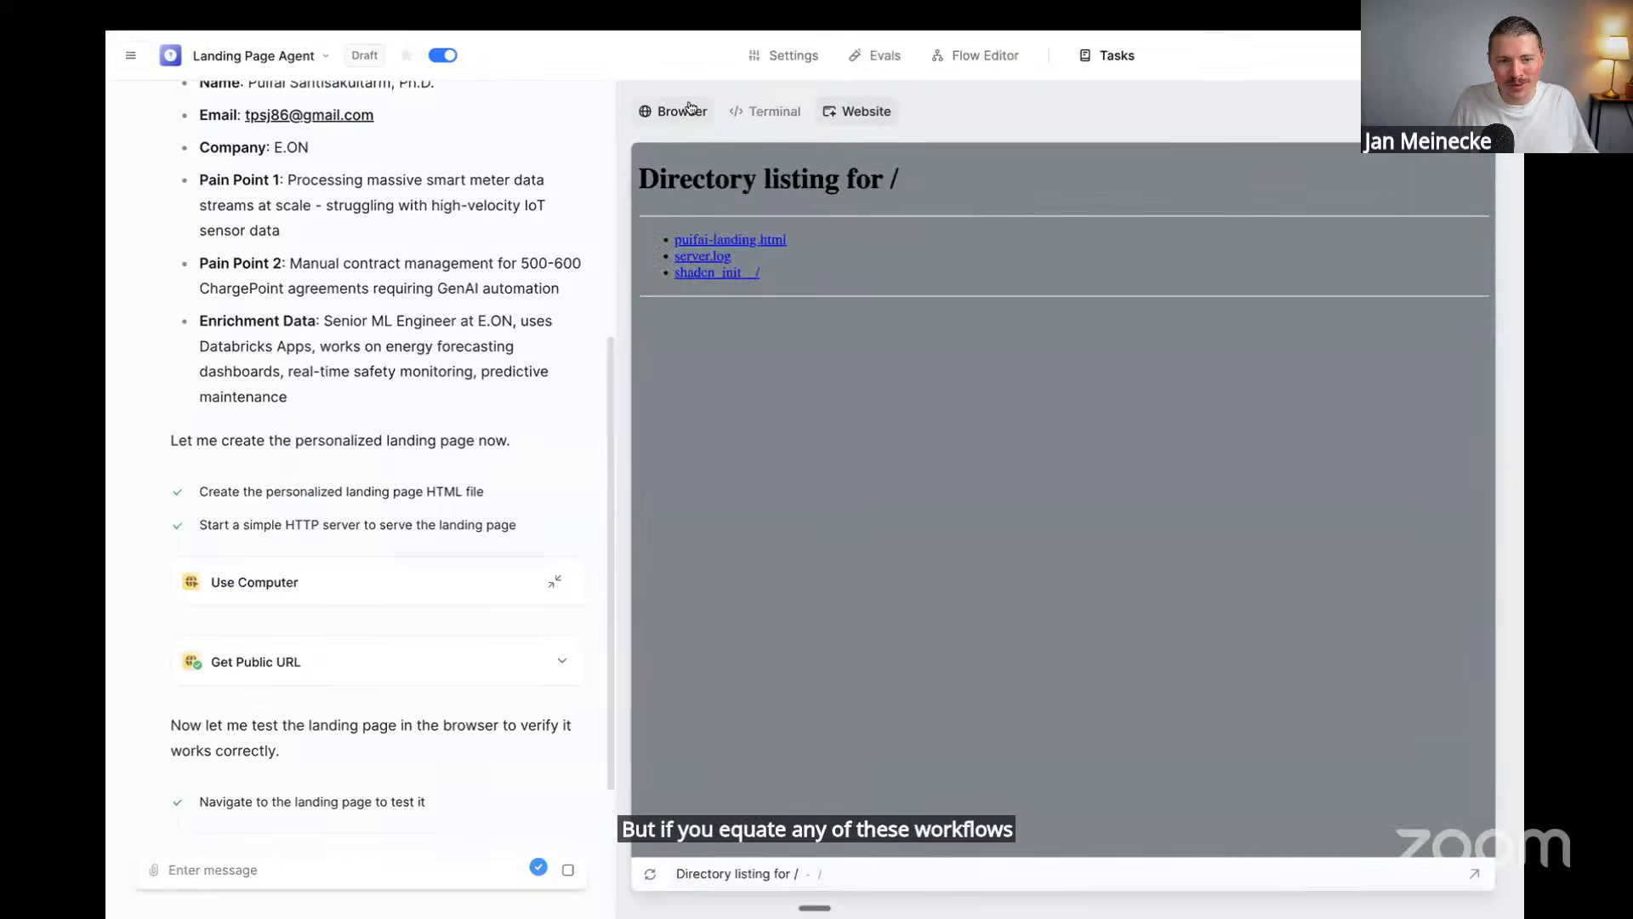
scroll(446, 265, up, 2)
scroll(446, 265, up, 4)
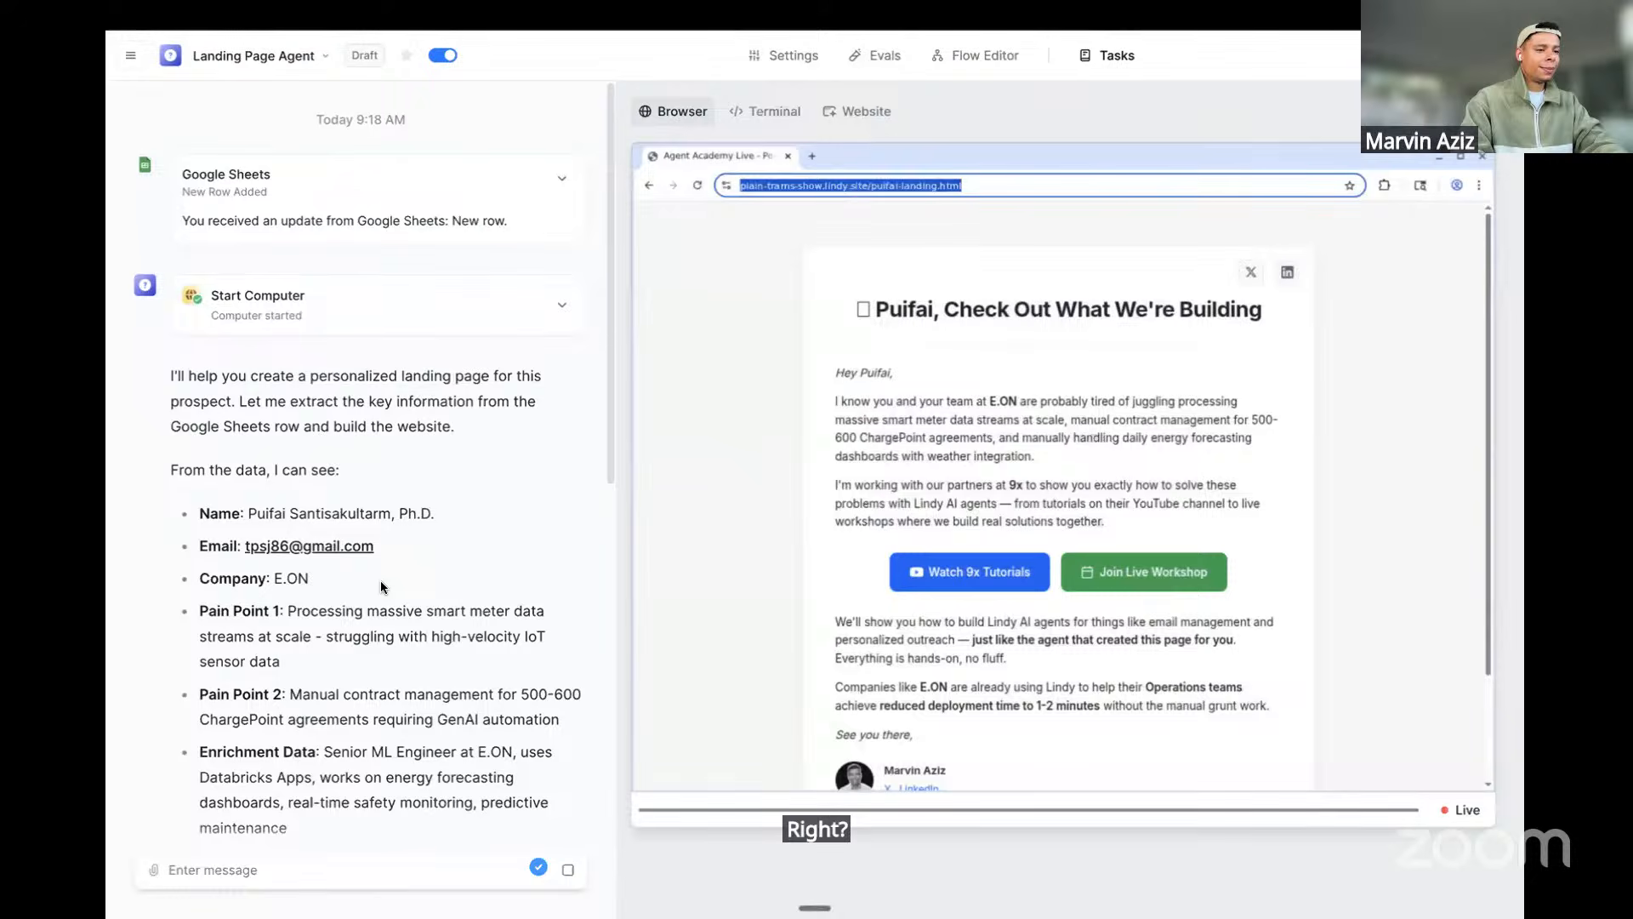
scroll(380, 580, down, 6)
scroll(380, 580, down, 2)
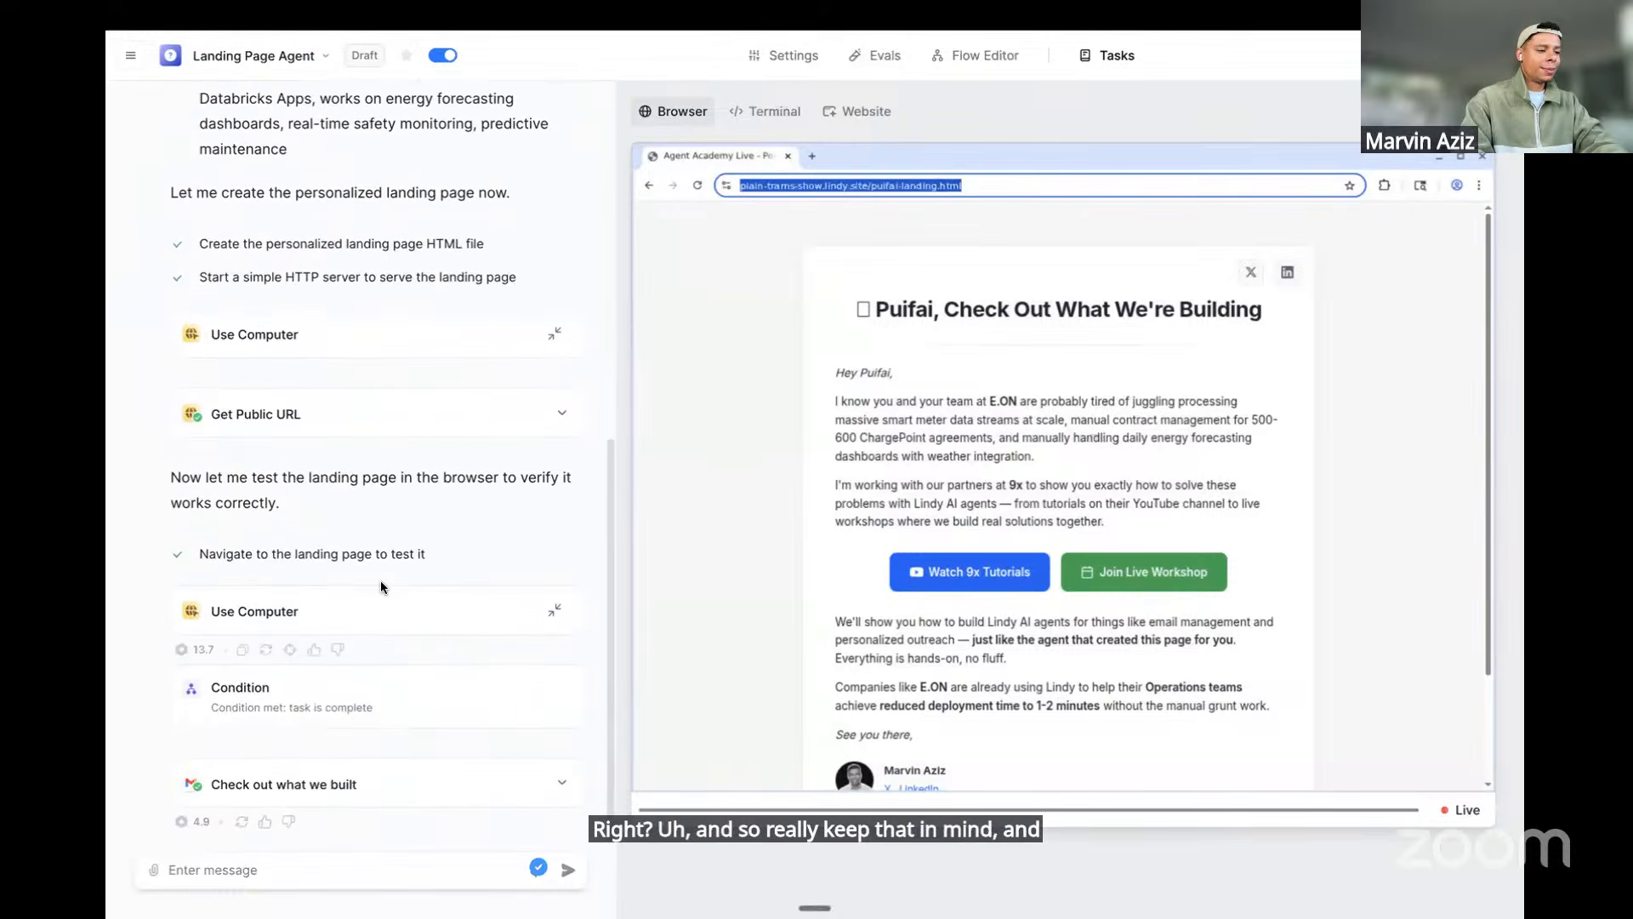
Expand the 'Check out what we built' email draft and highlight its link and the prospect details
click(441, 775)
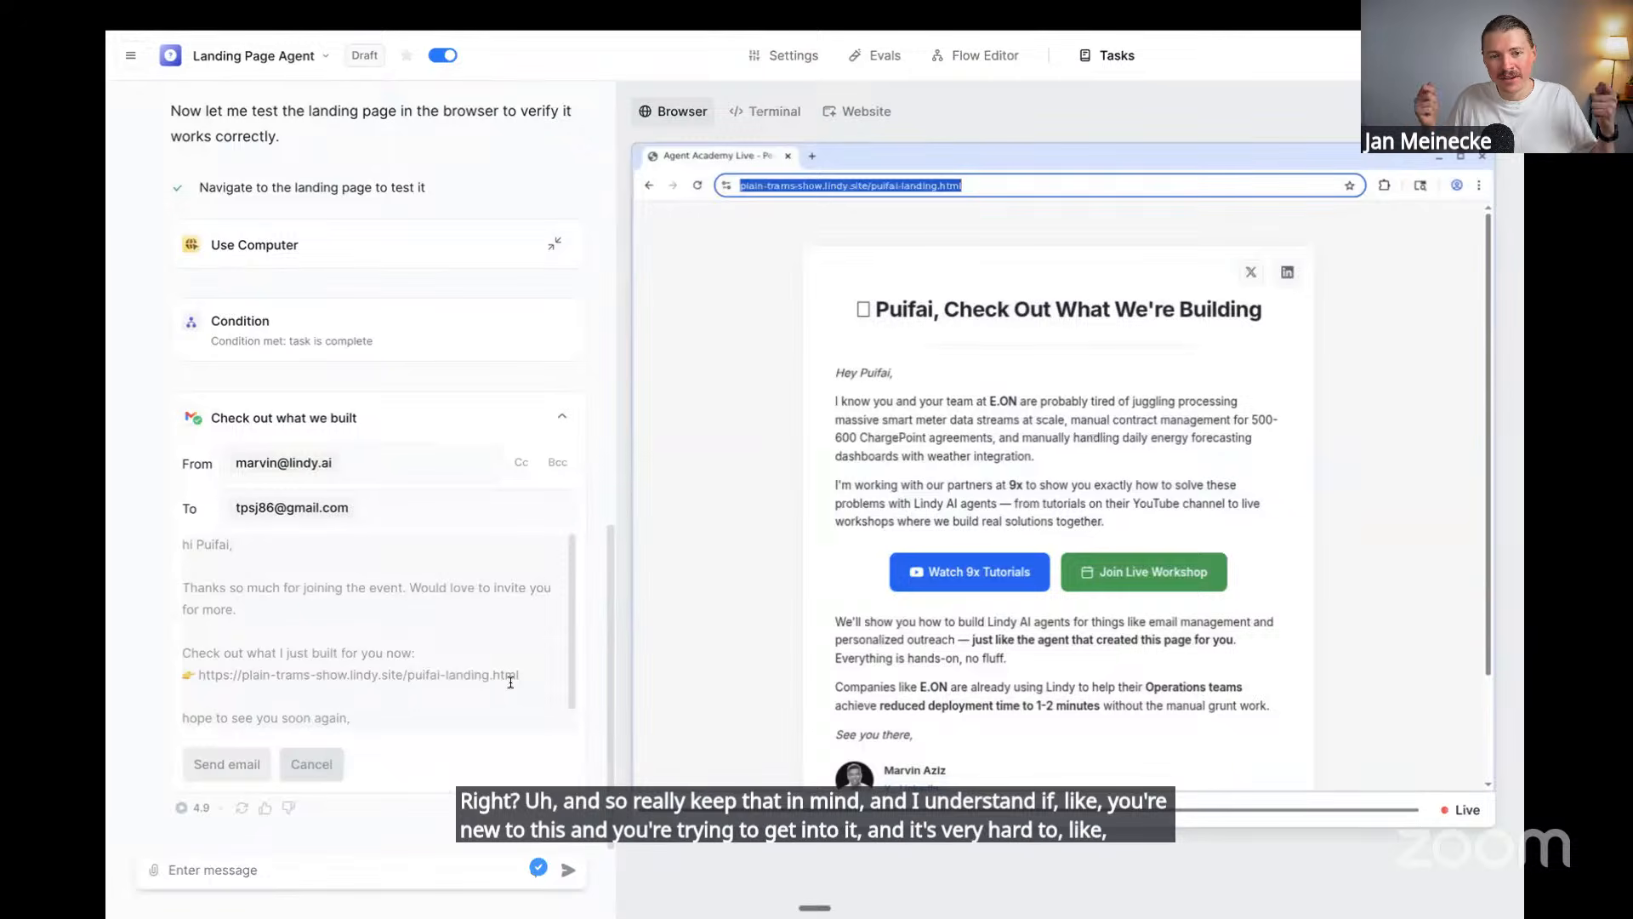
drag(521, 676, 201, 678)
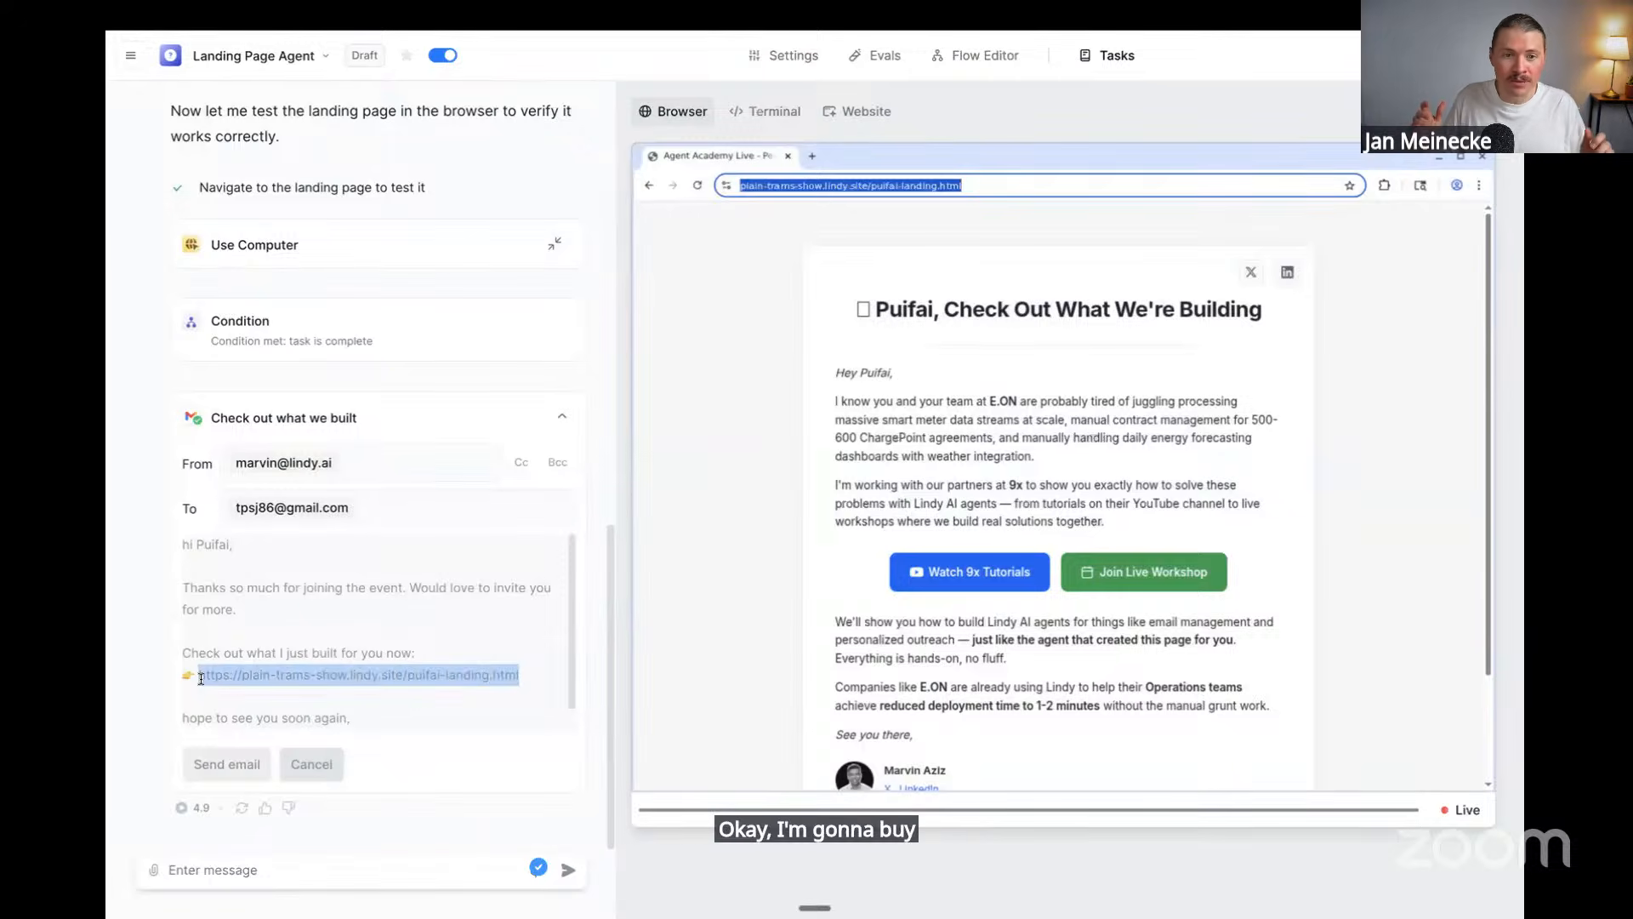
key(super+t)
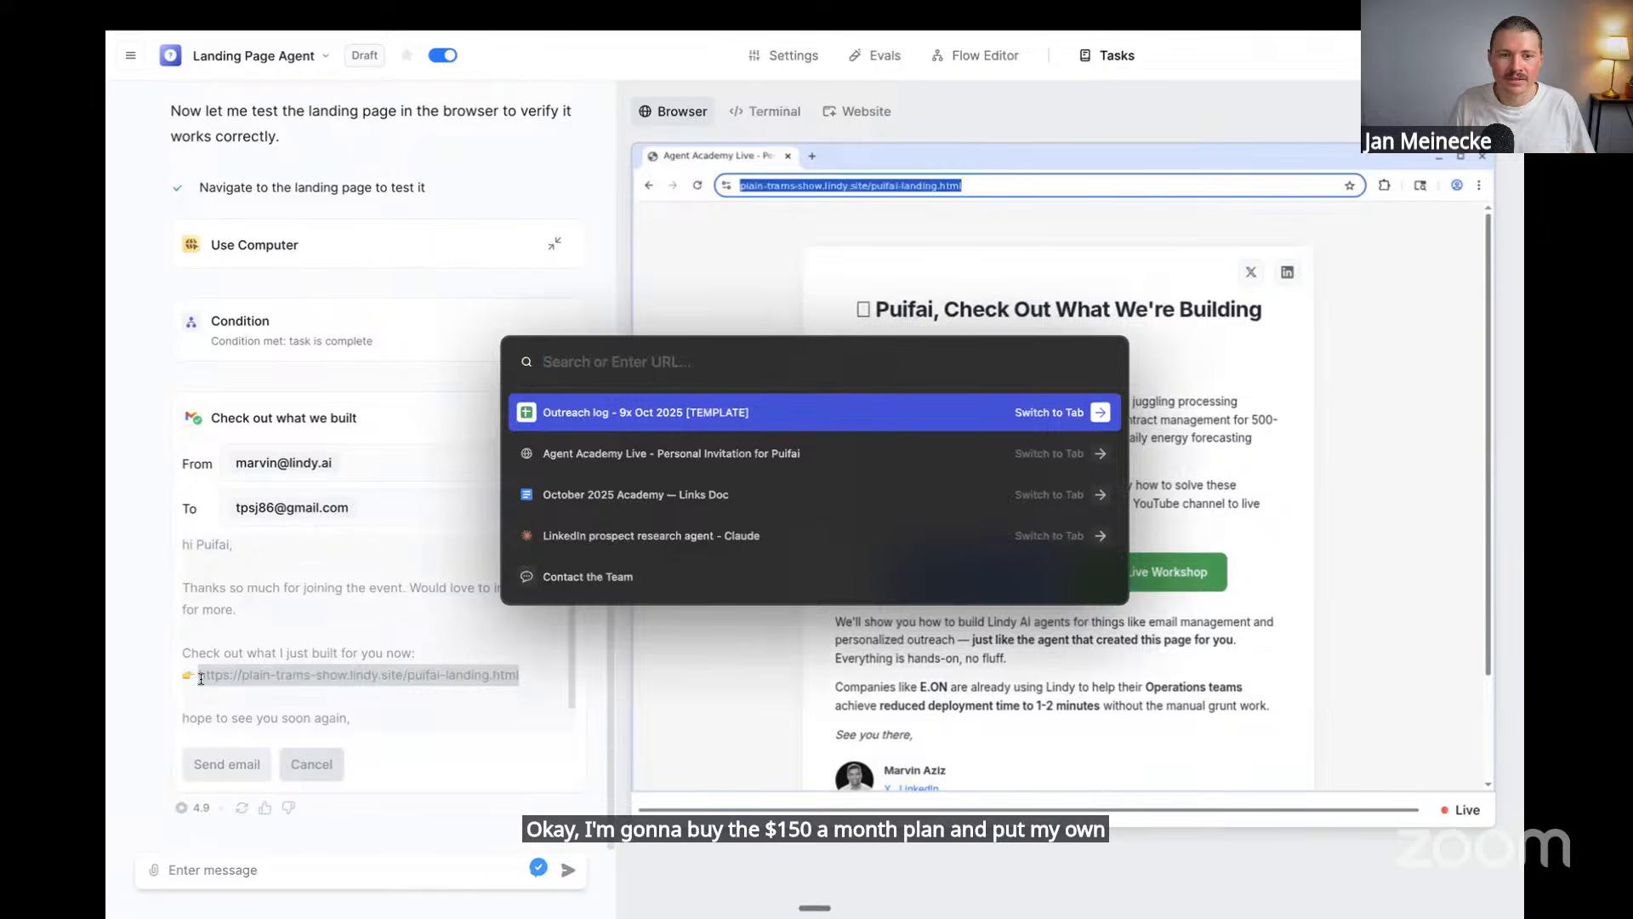
key(Escape)
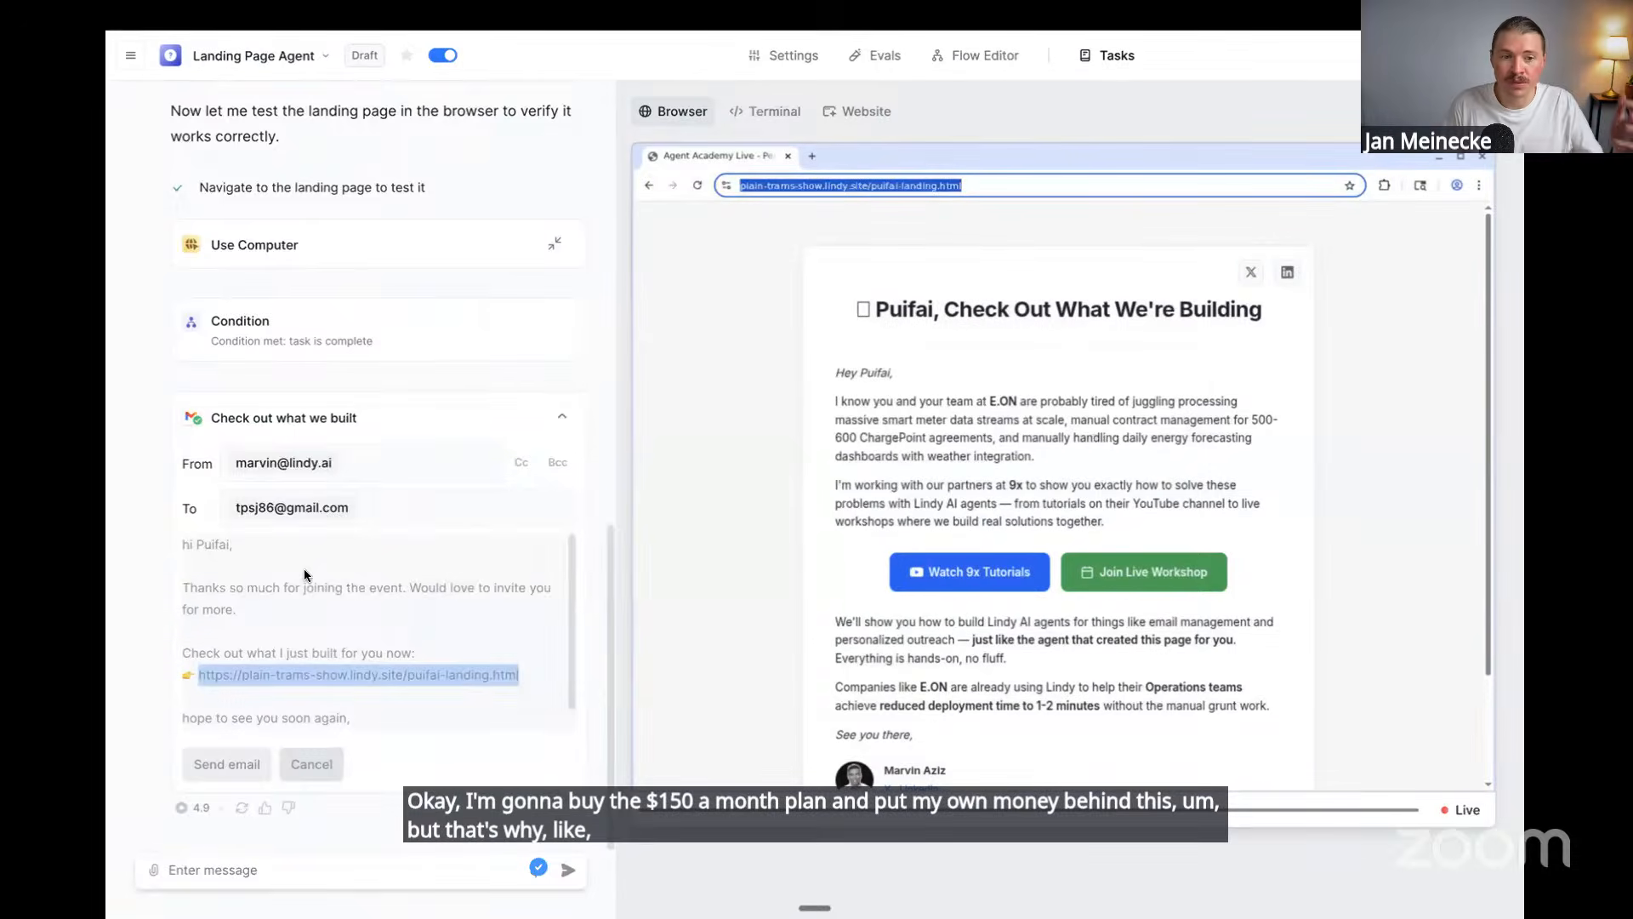
scroll(303, 568, up, 15)
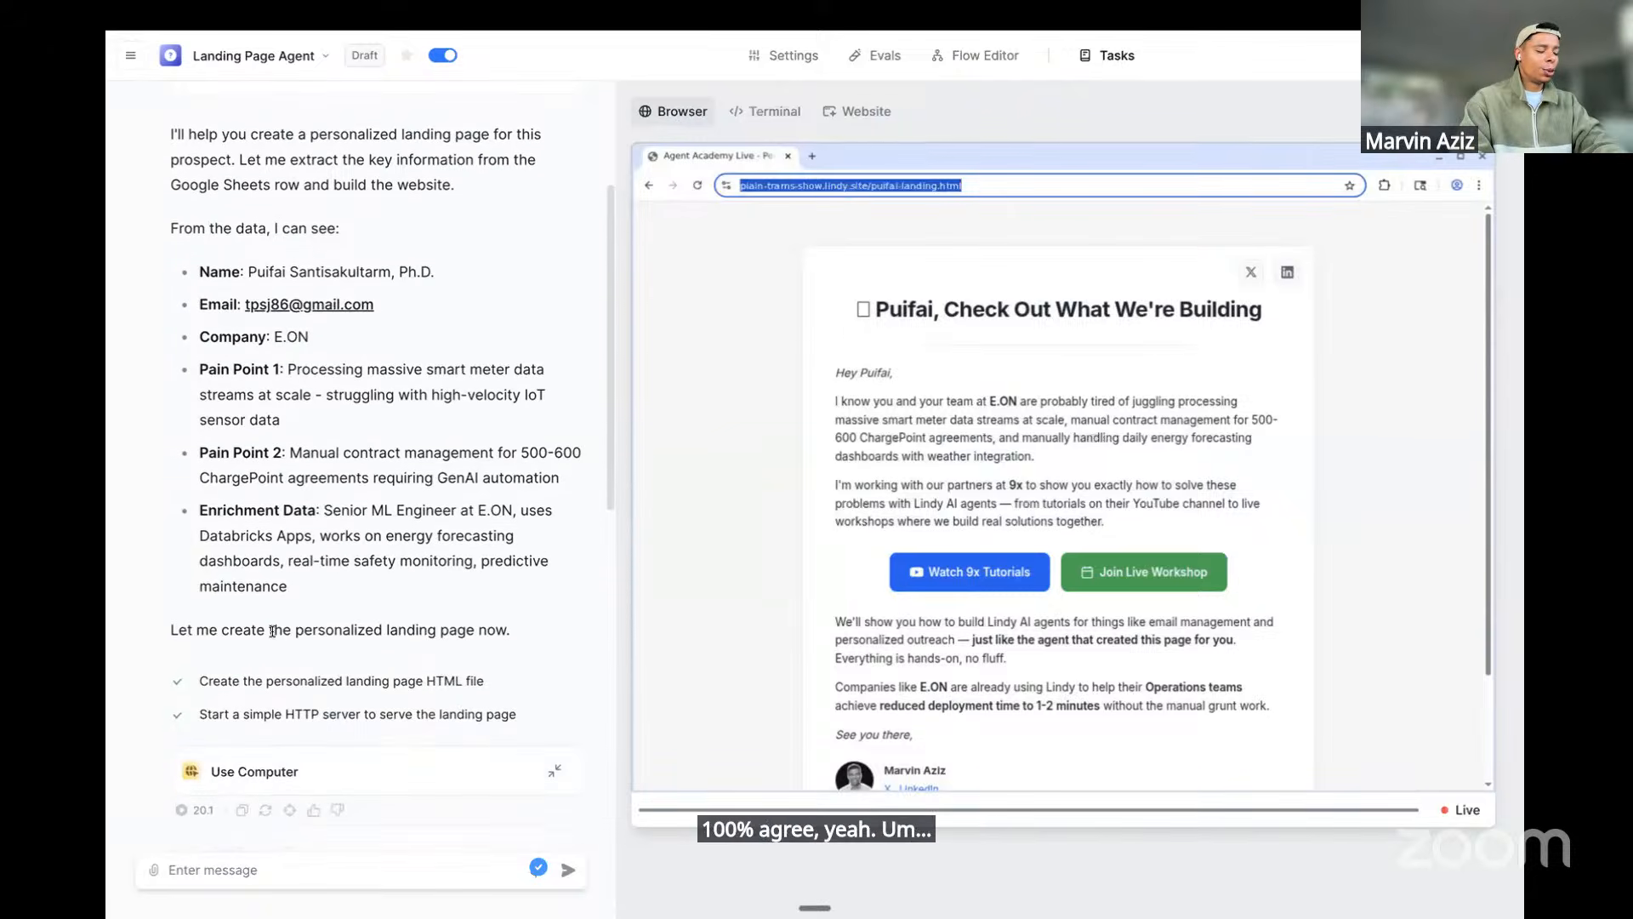
scroll(273, 630, up, 3)
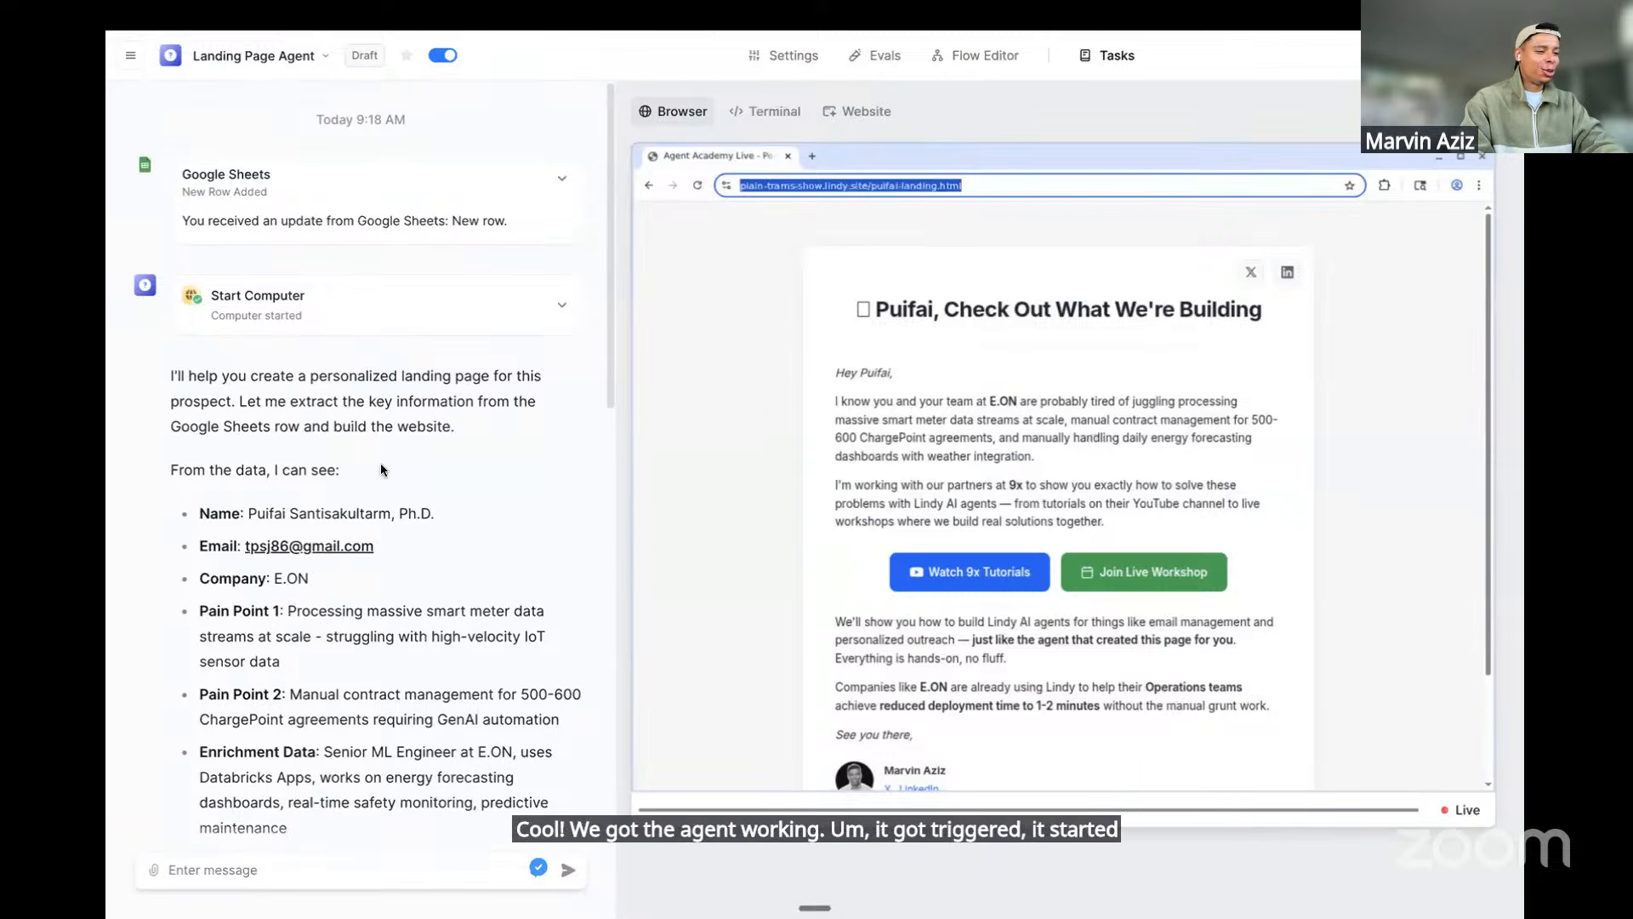
scroll(380, 463, down, 2)
drag(293, 740, 165, 383)
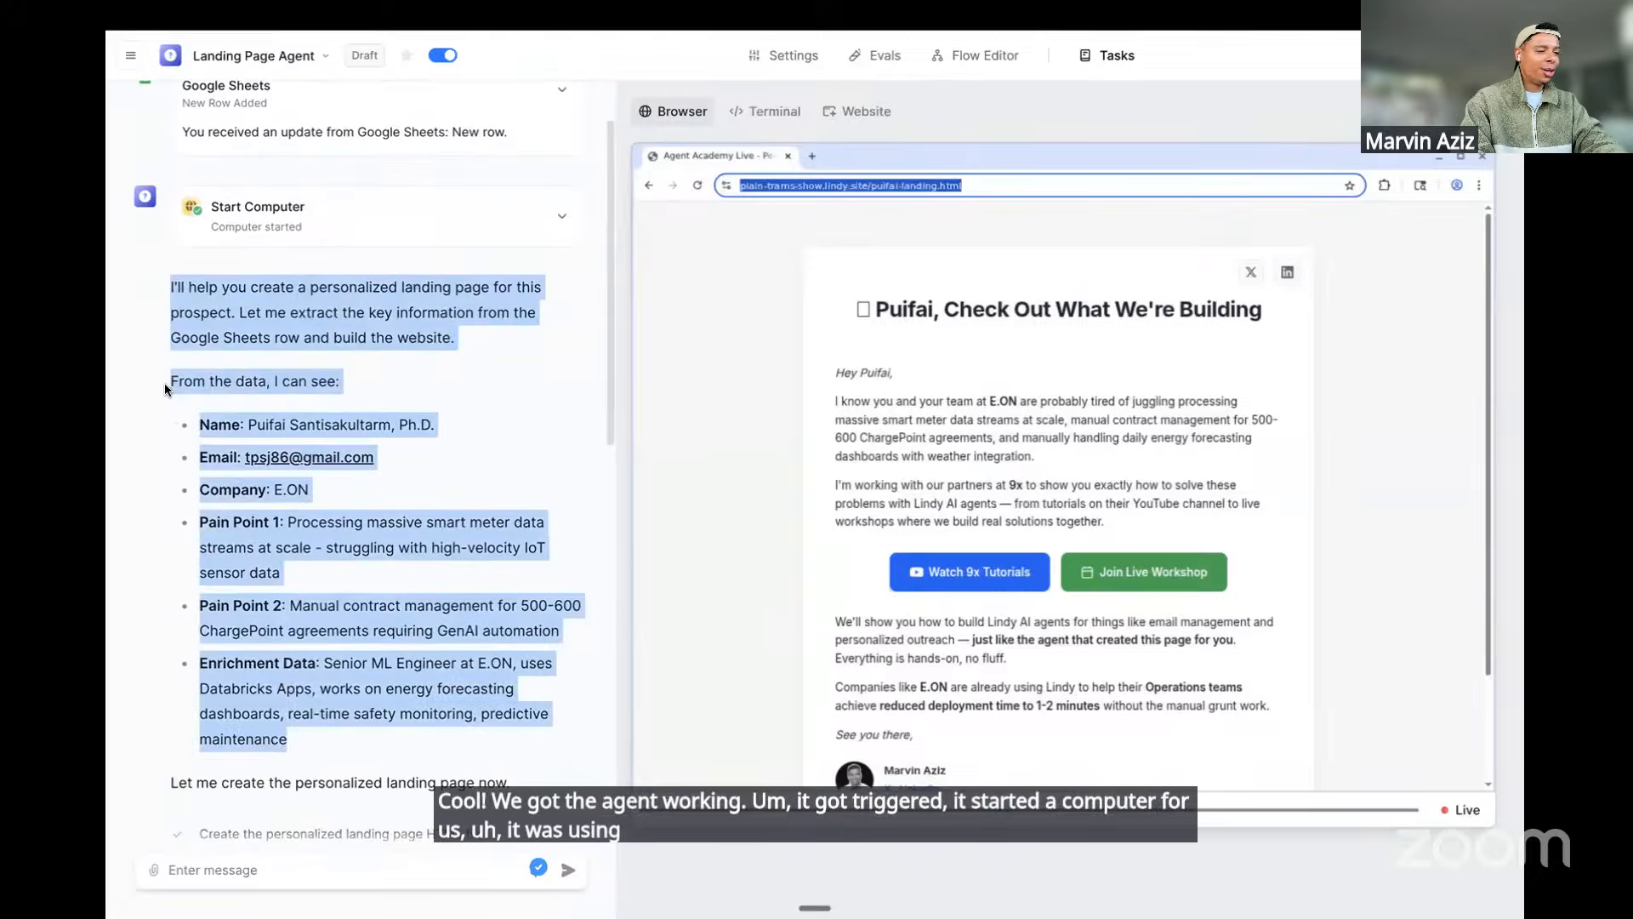
scroll(279, 561, down, 5)
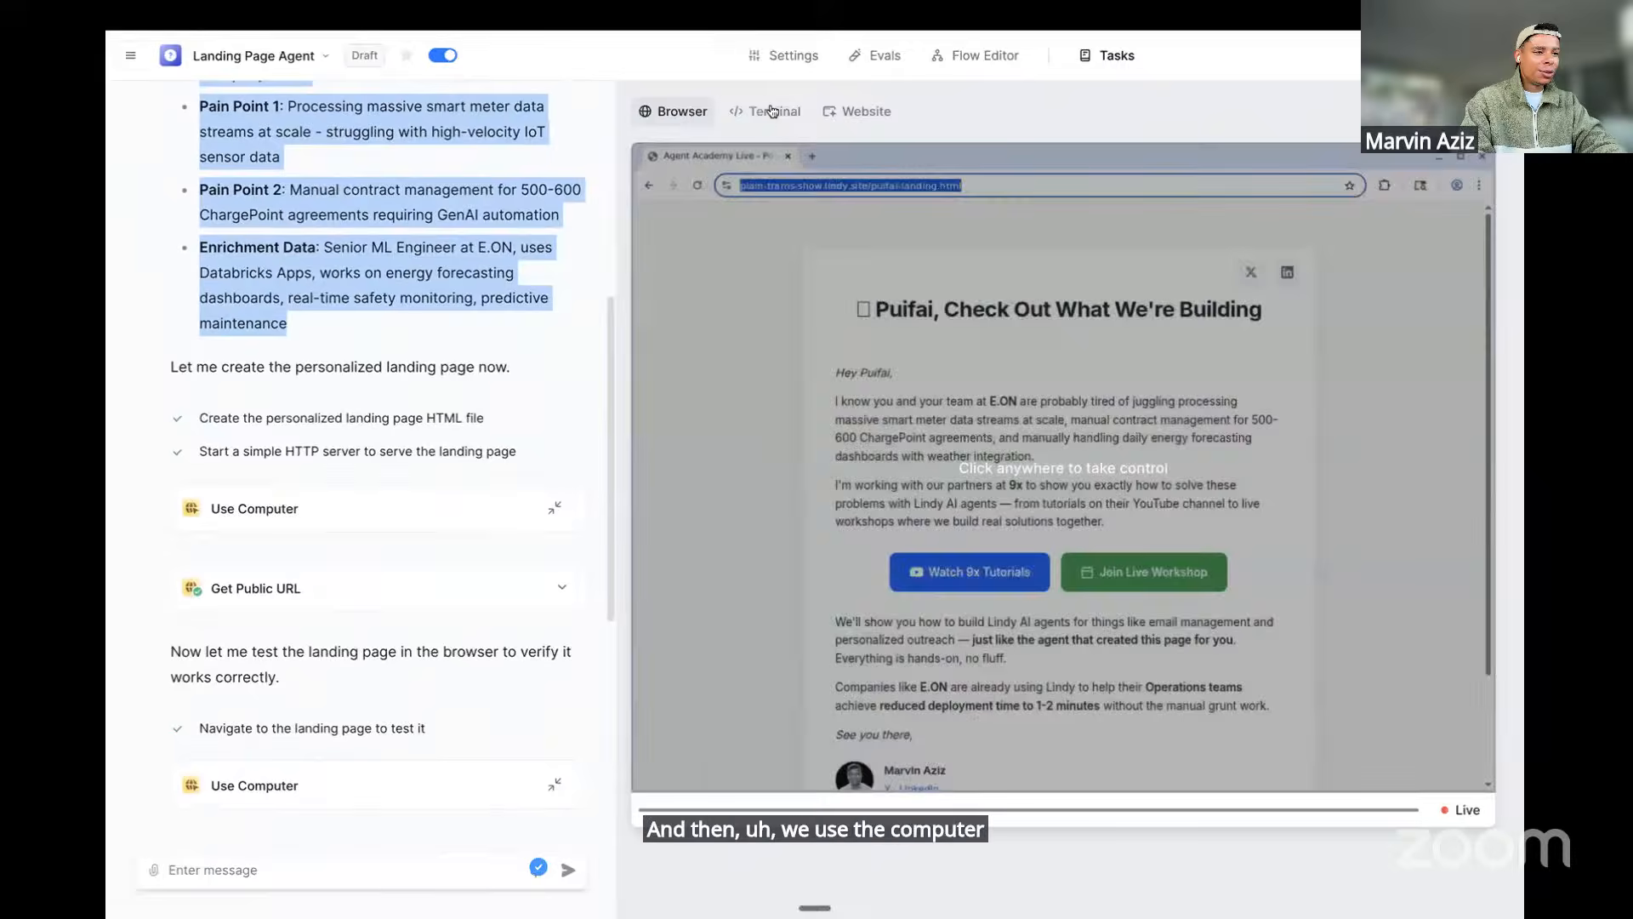
Show the terminal with the generated code, then return to the live landing page view
click(771, 110)
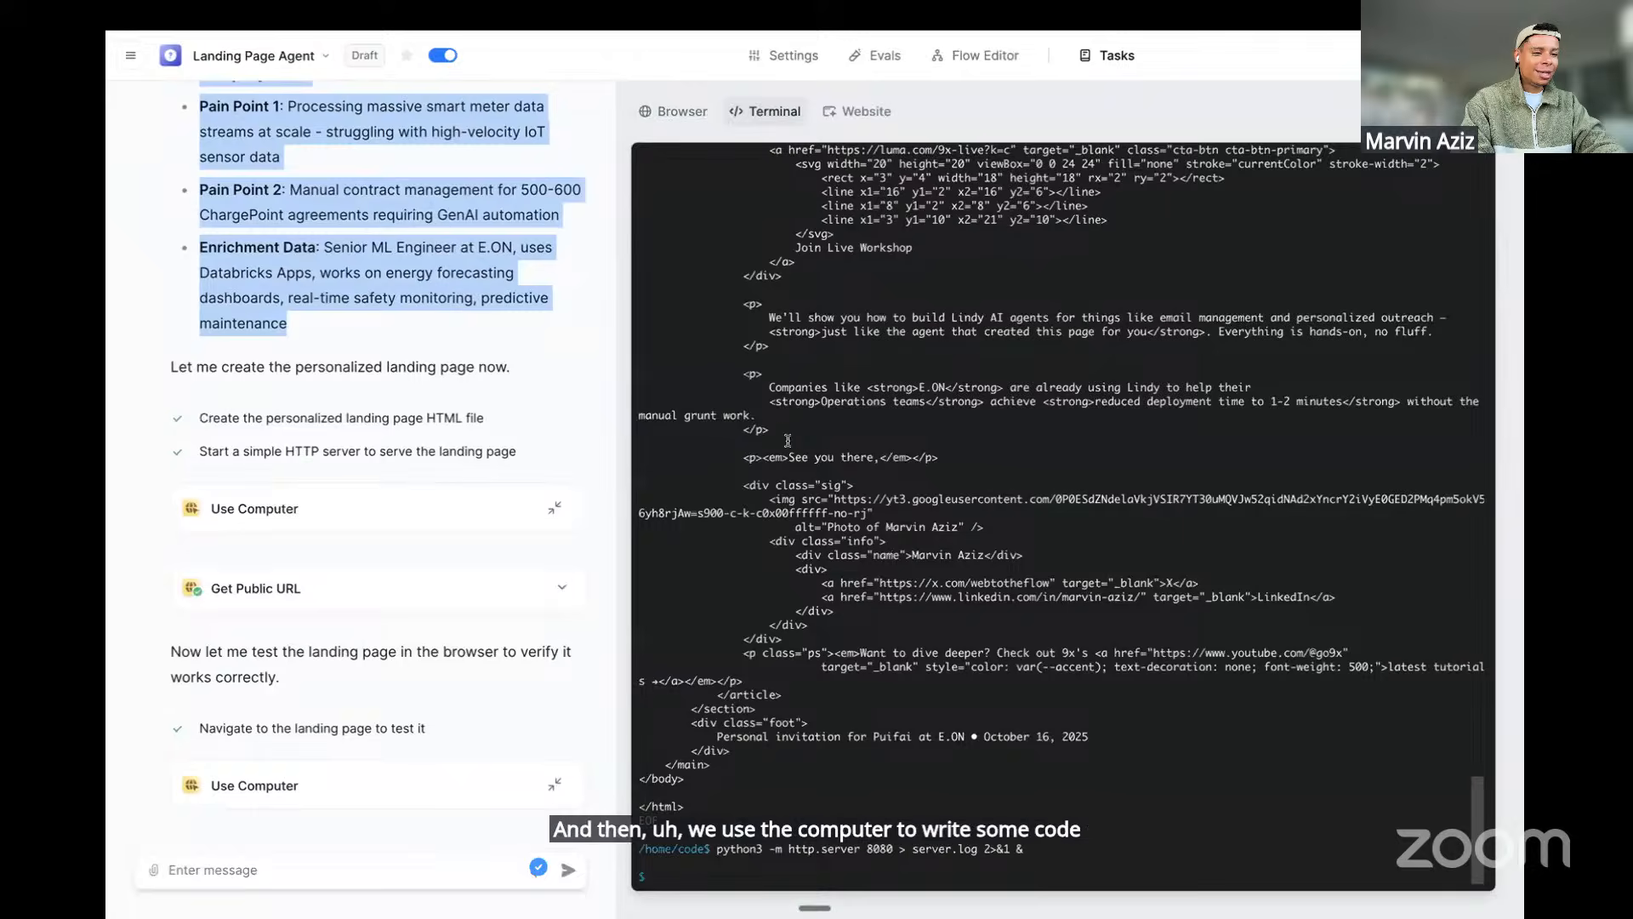
scroll(787, 441, up, 10)
scroll(788, 440, up, 10)
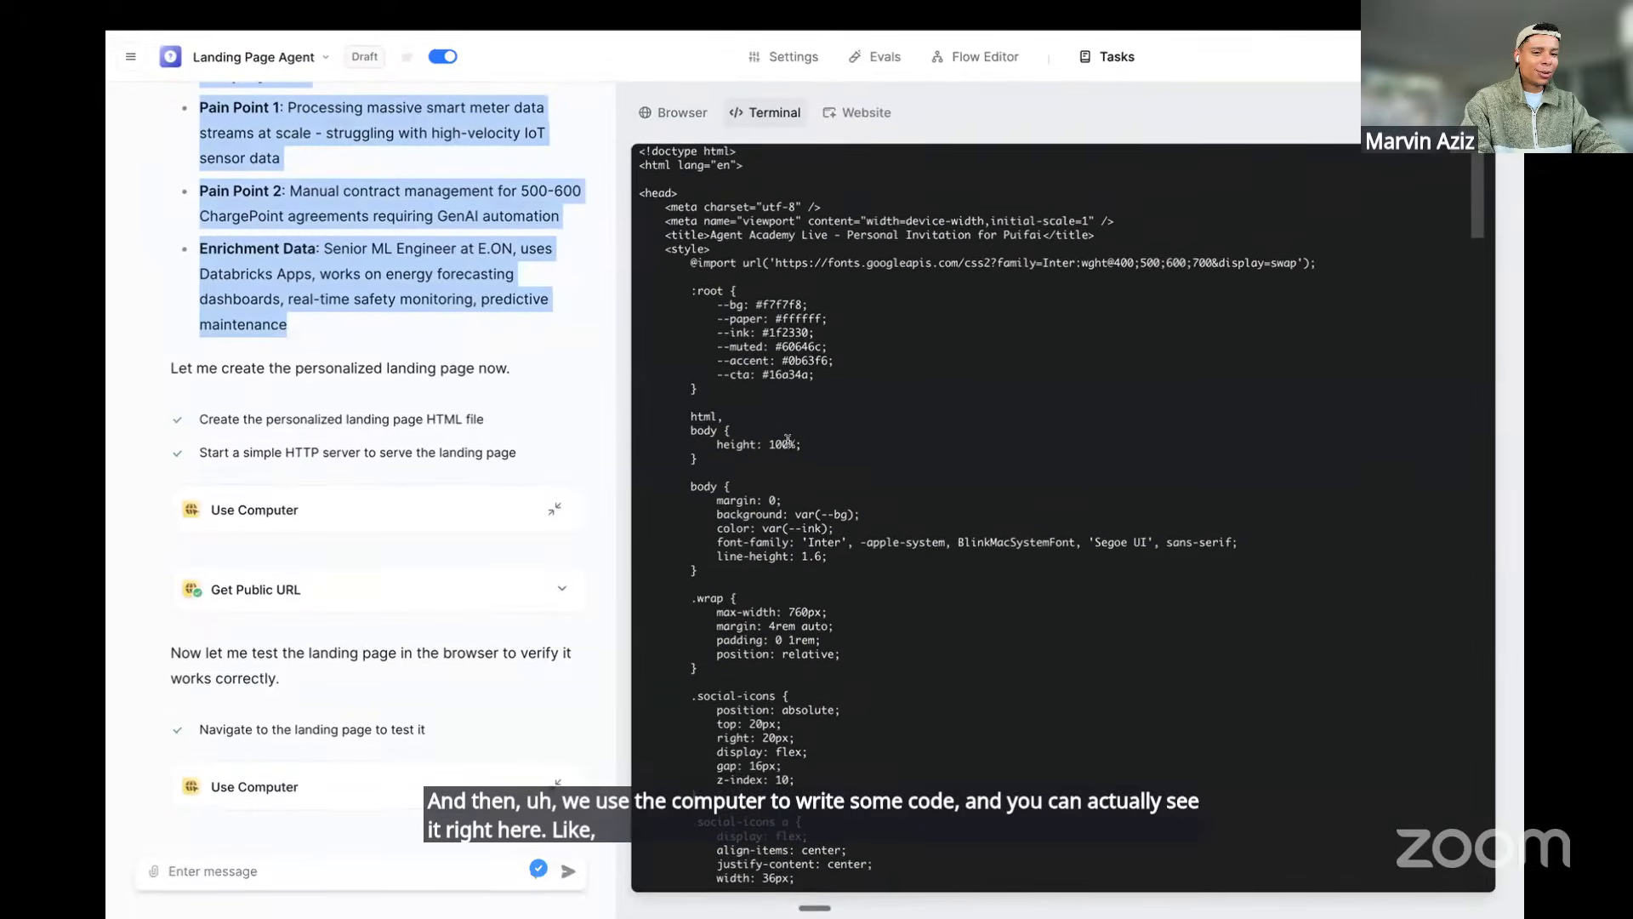
click(675, 113)
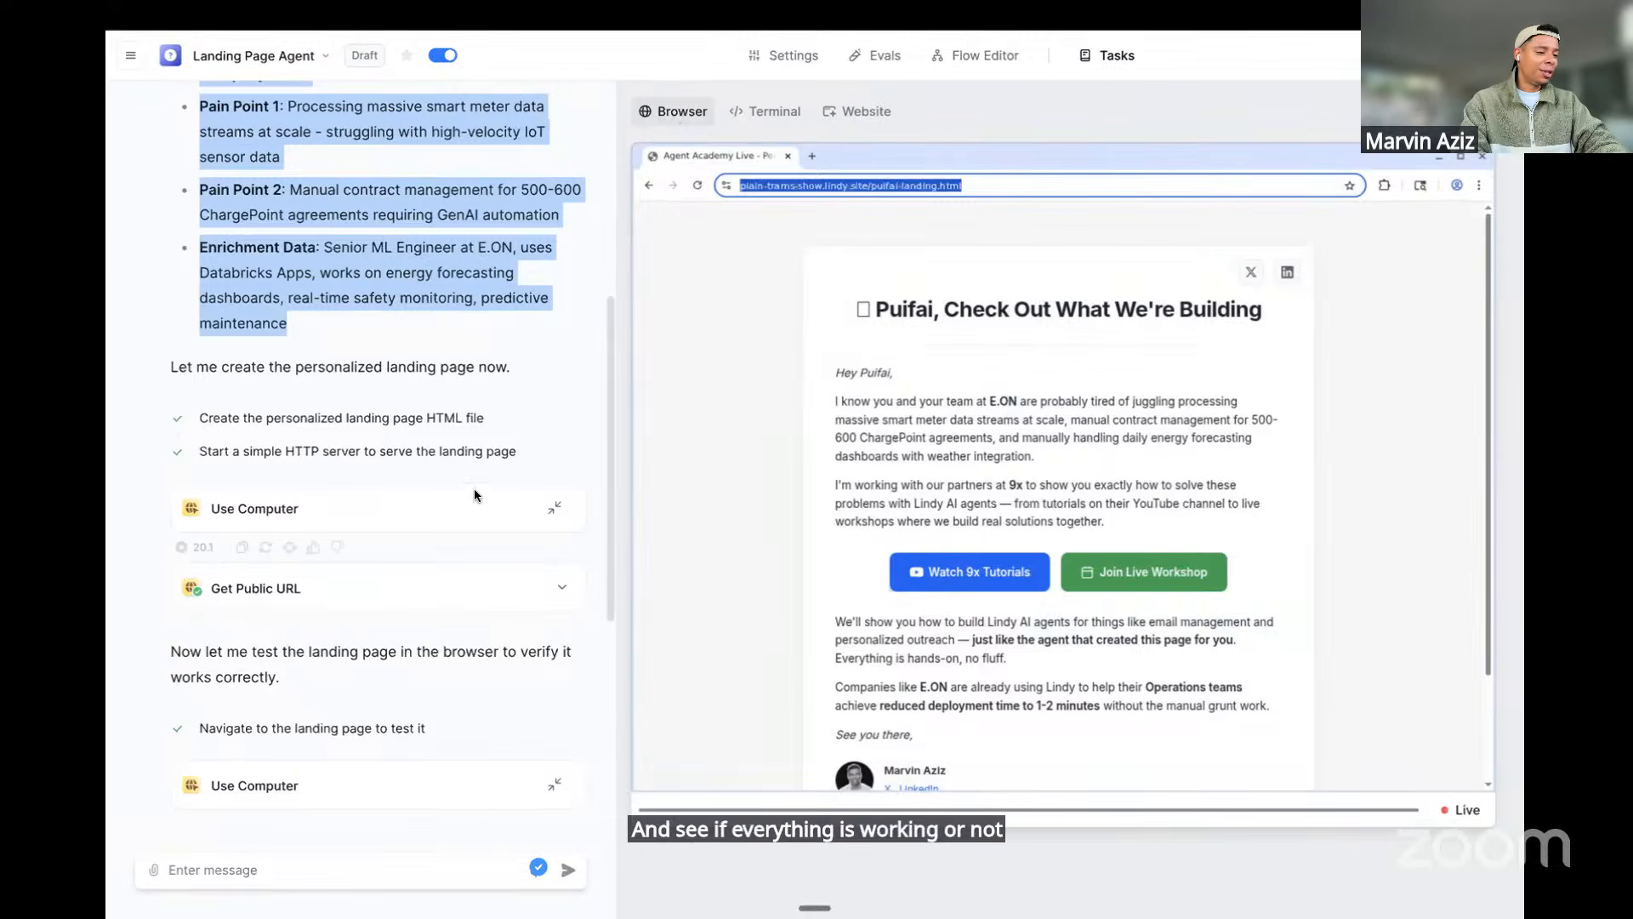
scroll(472, 493, down, 5)
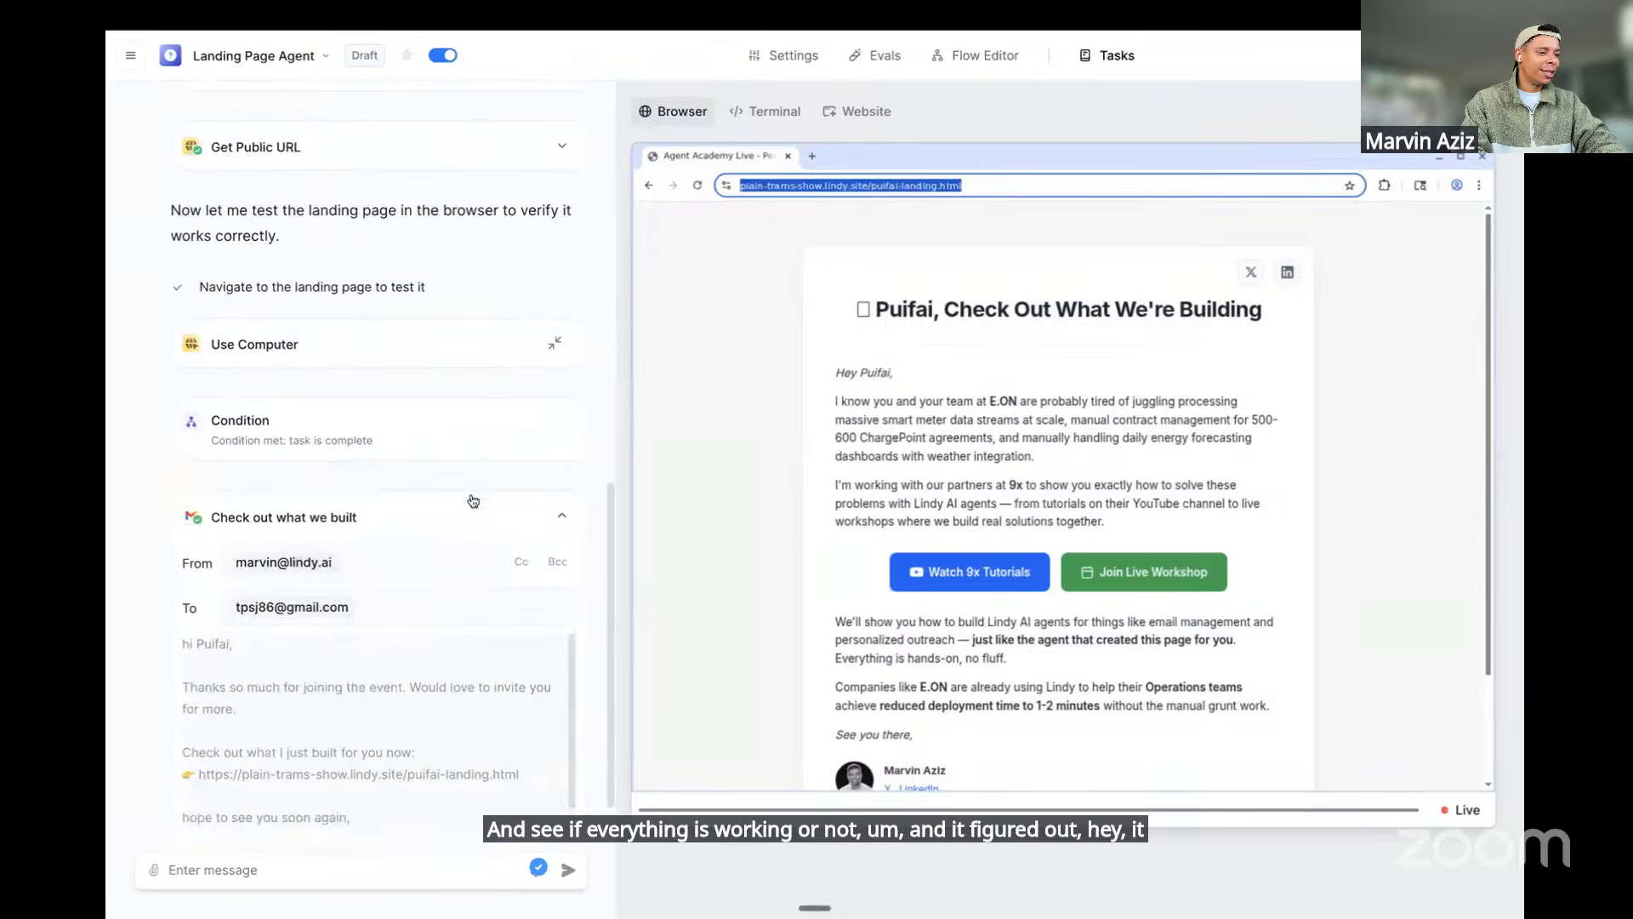
scroll(402, 444, down, 1)
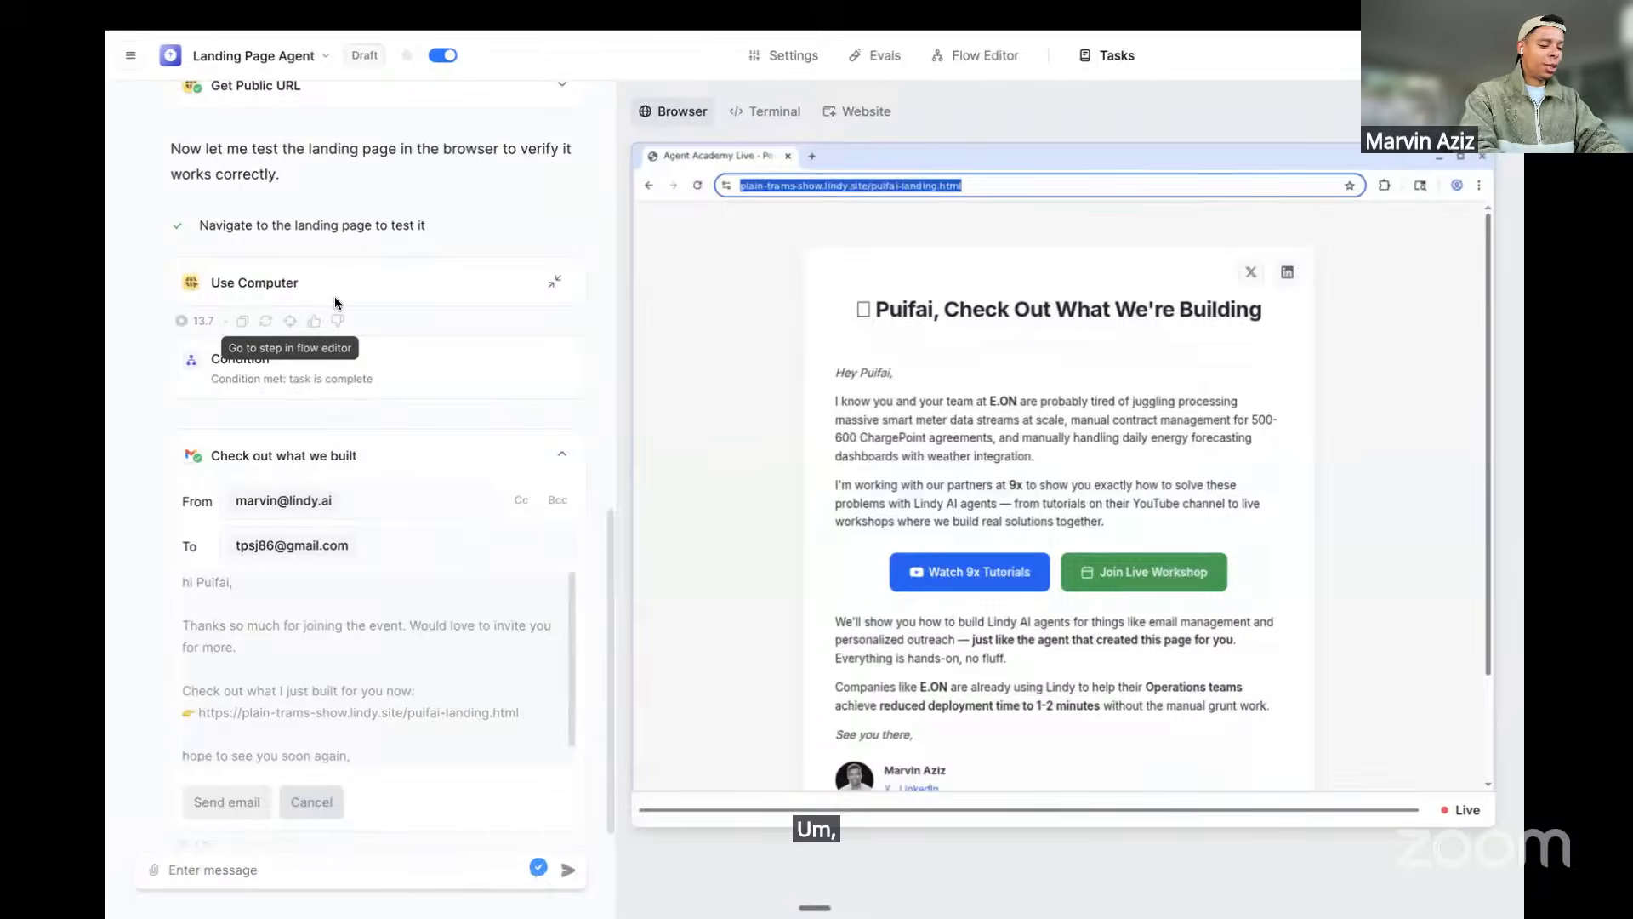
Paste the landing page link into a new tab and load it
key(super+t)
text(https://plain-trams-show.lindy.site/puifai-landing.html)
key(Return)
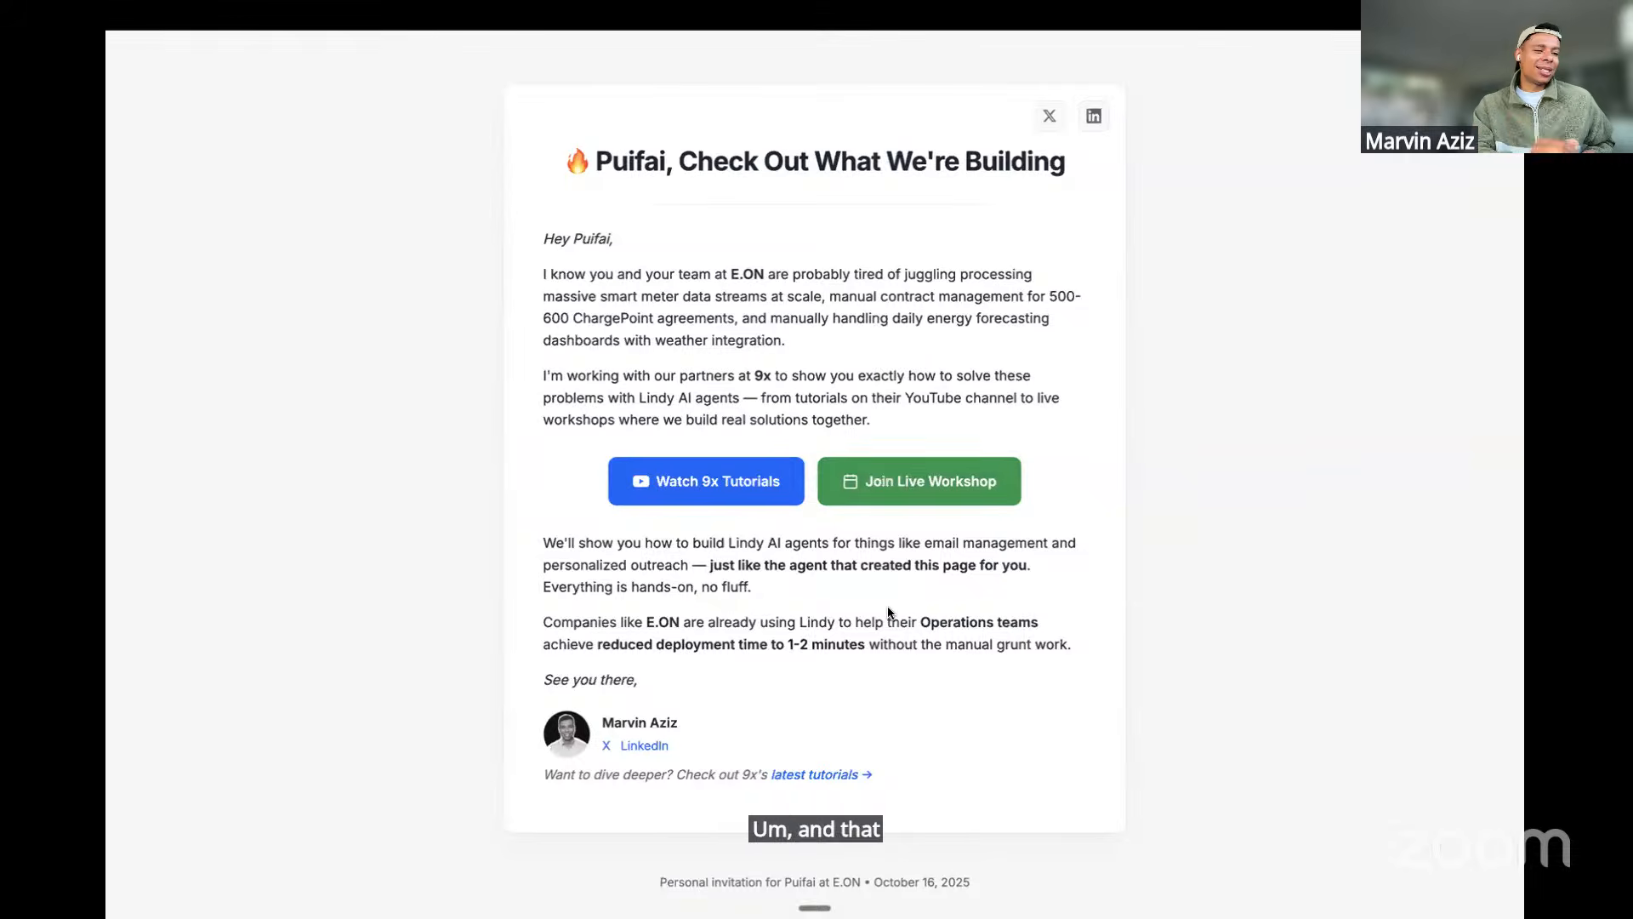
Switch back to the Landing Page Agent's task page and open its Flow Editor canvas
mouse_move(112, 485)
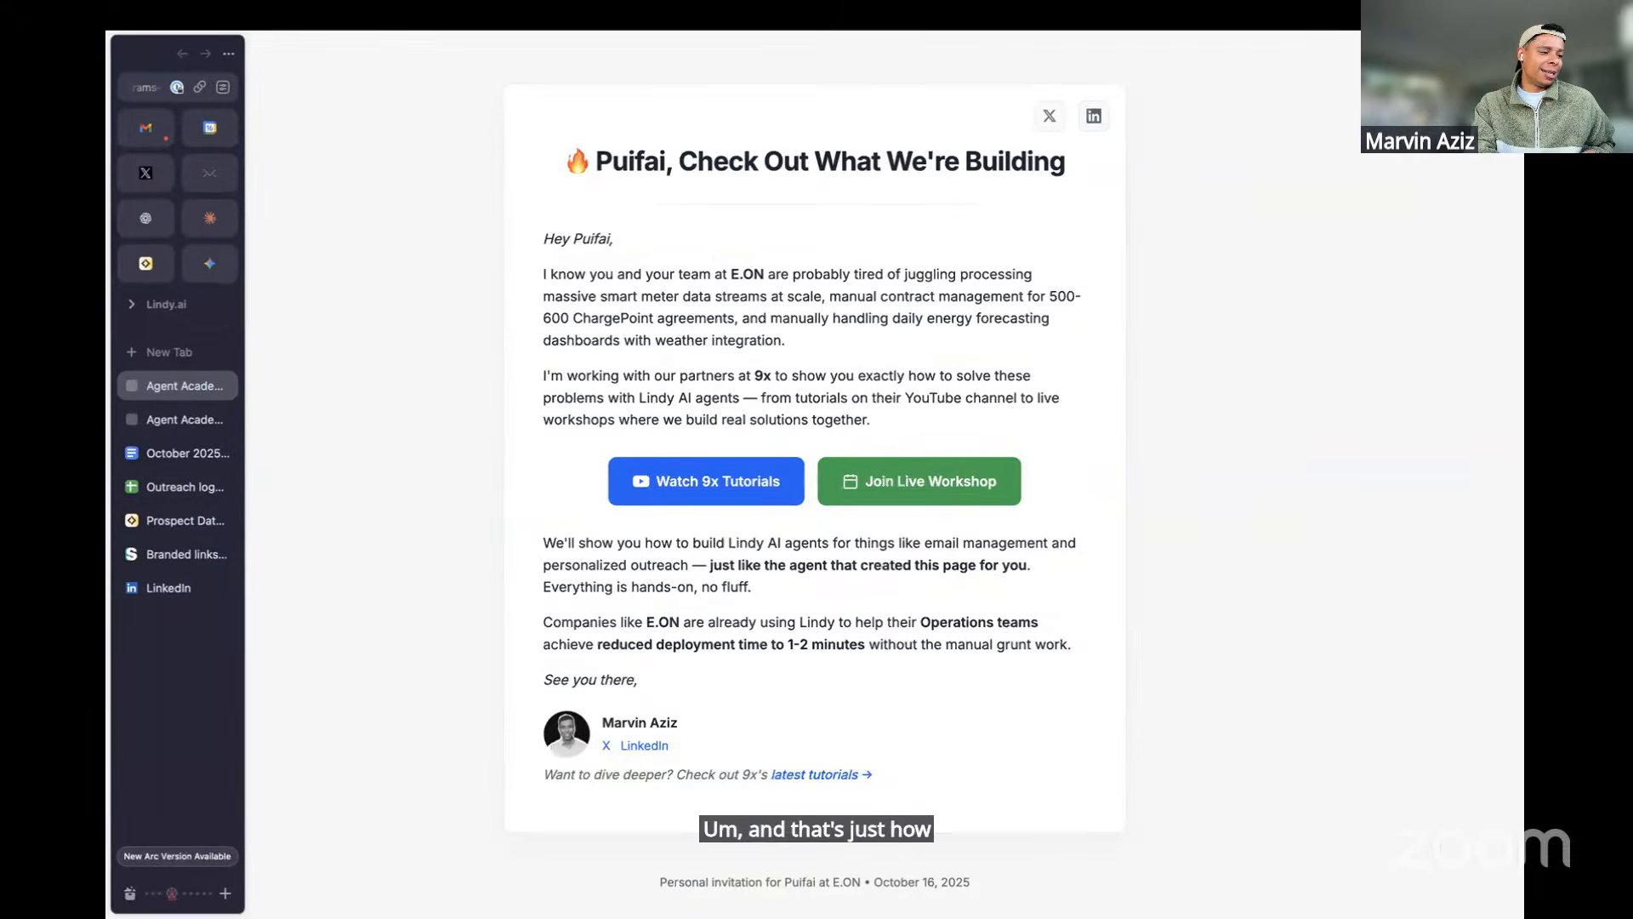
click(167, 518)
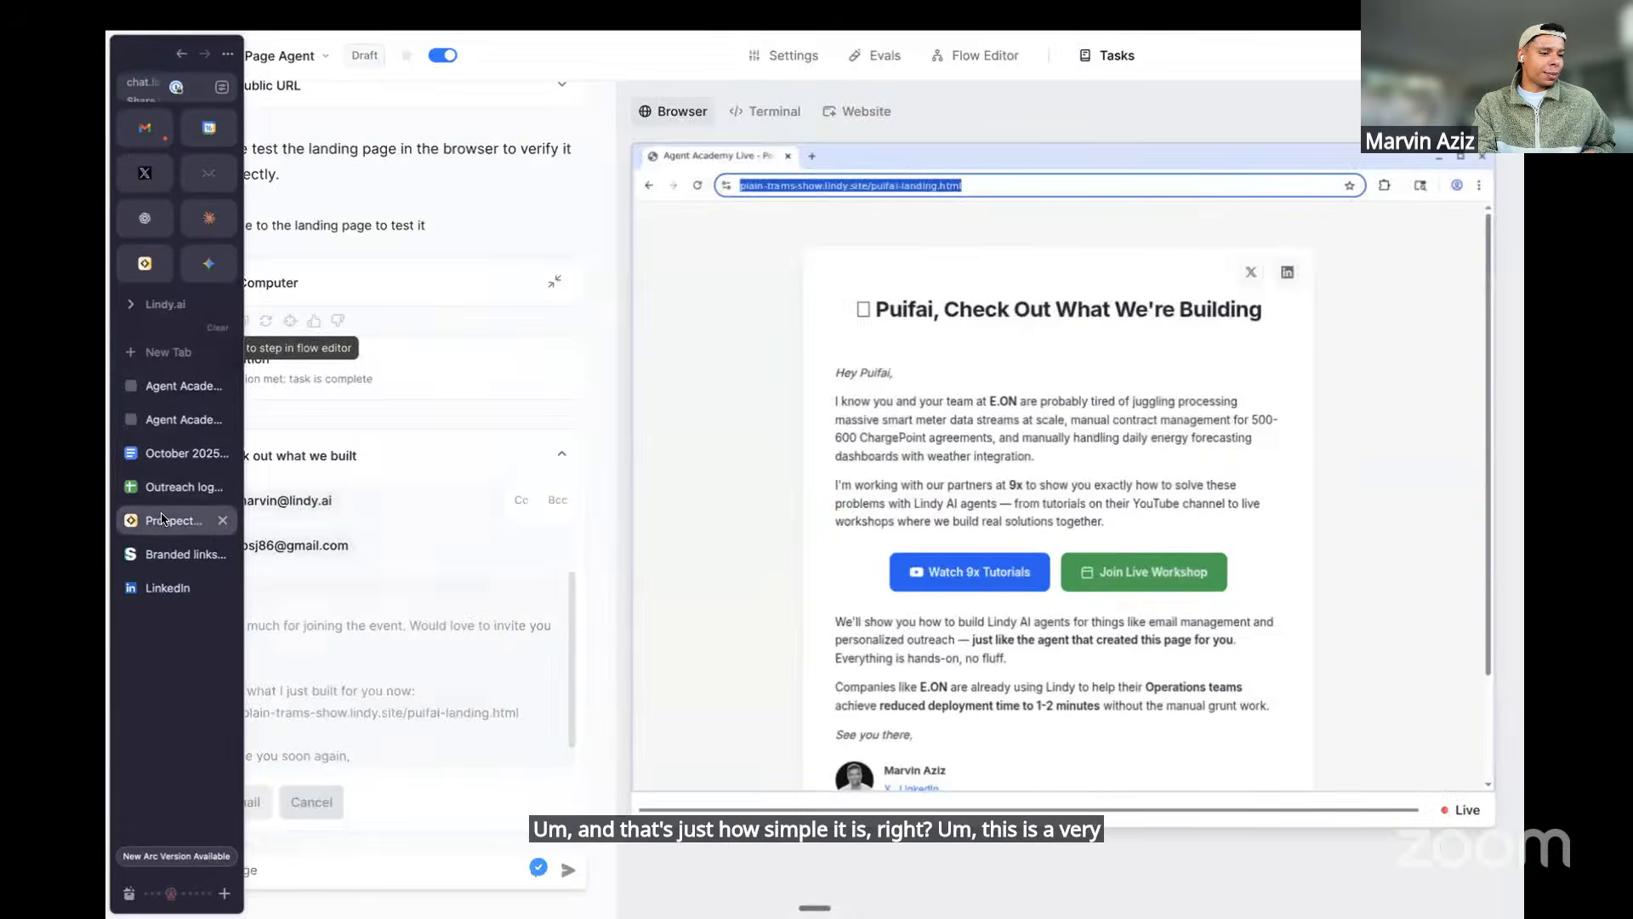
click(982, 55)
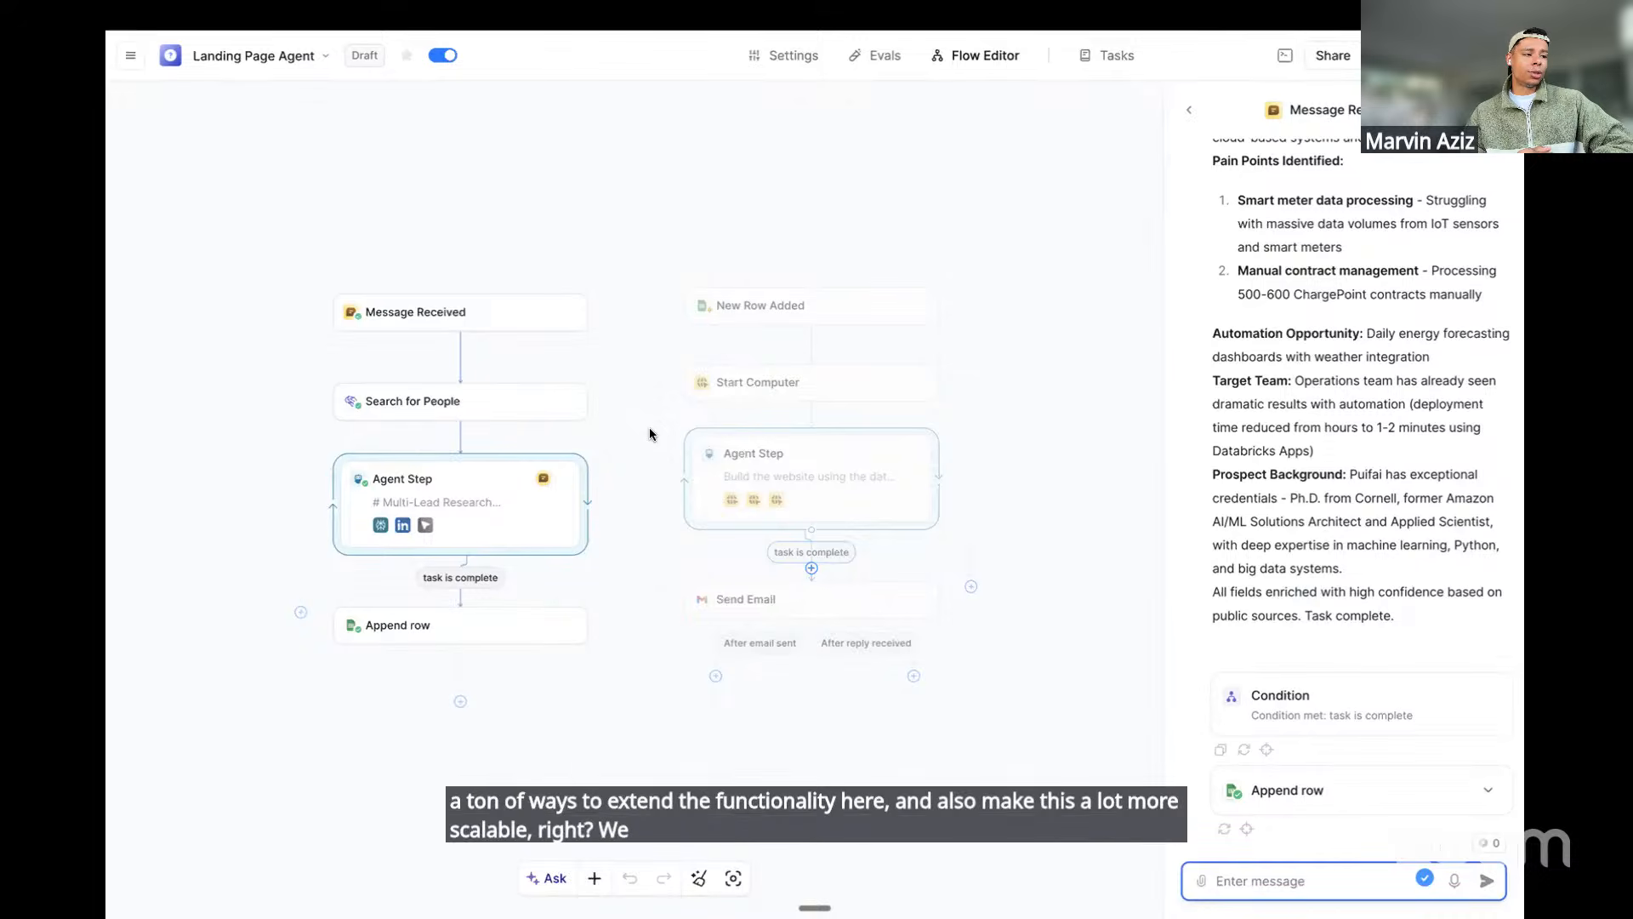
Check the Search for People settings, then open the test step's live computer view under Tasks
click(425, 401)
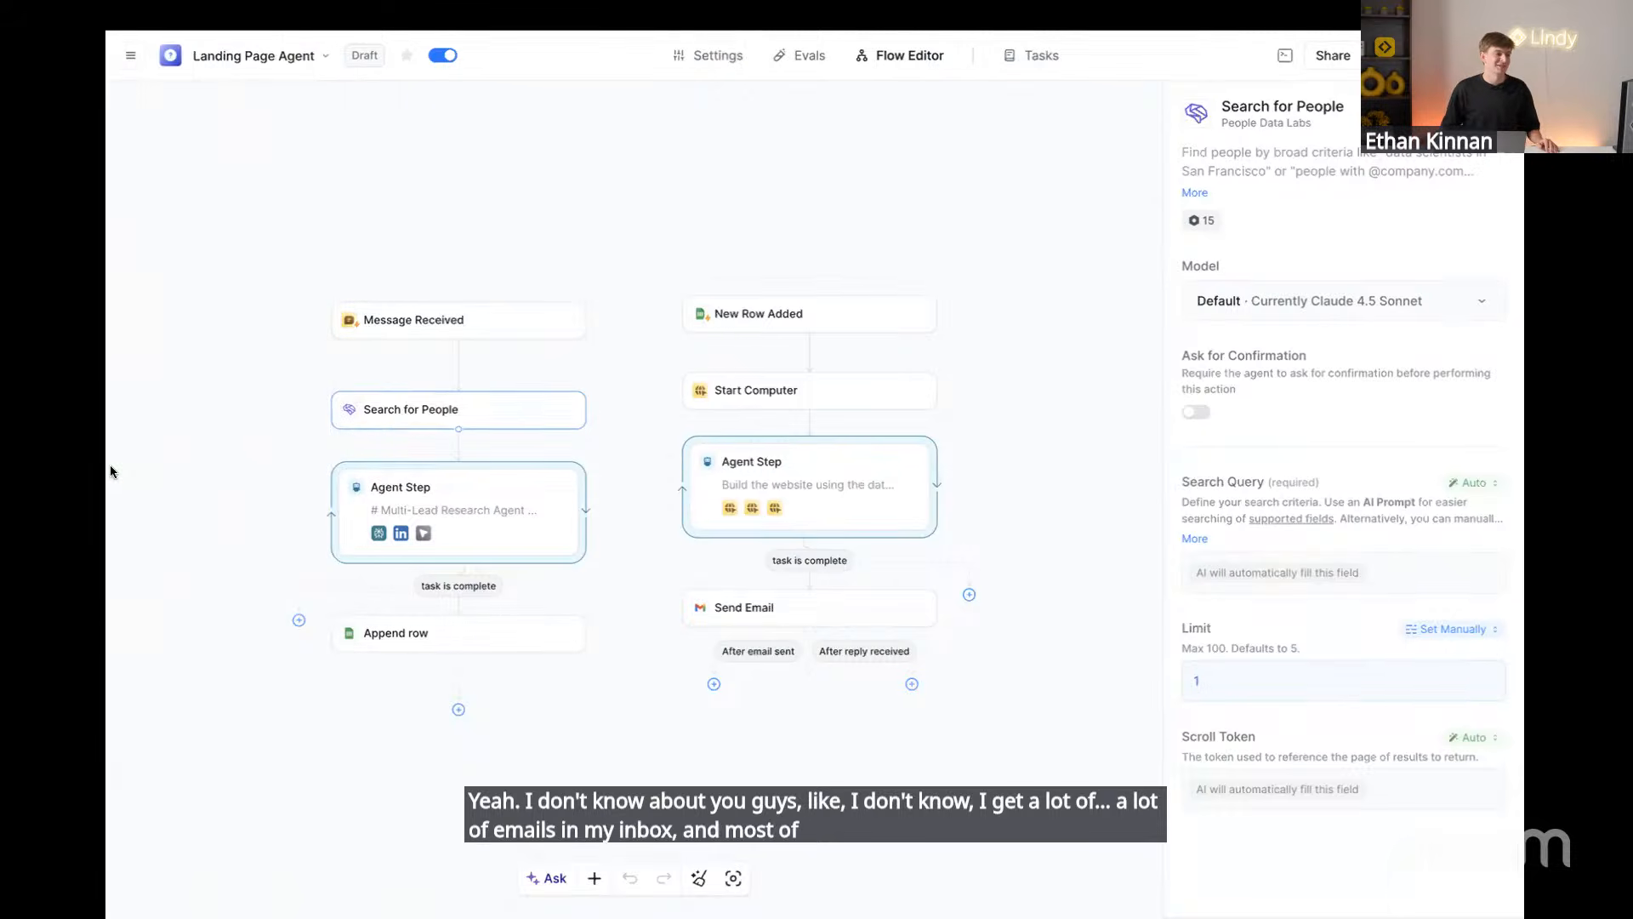
mouse_move(110, 464)
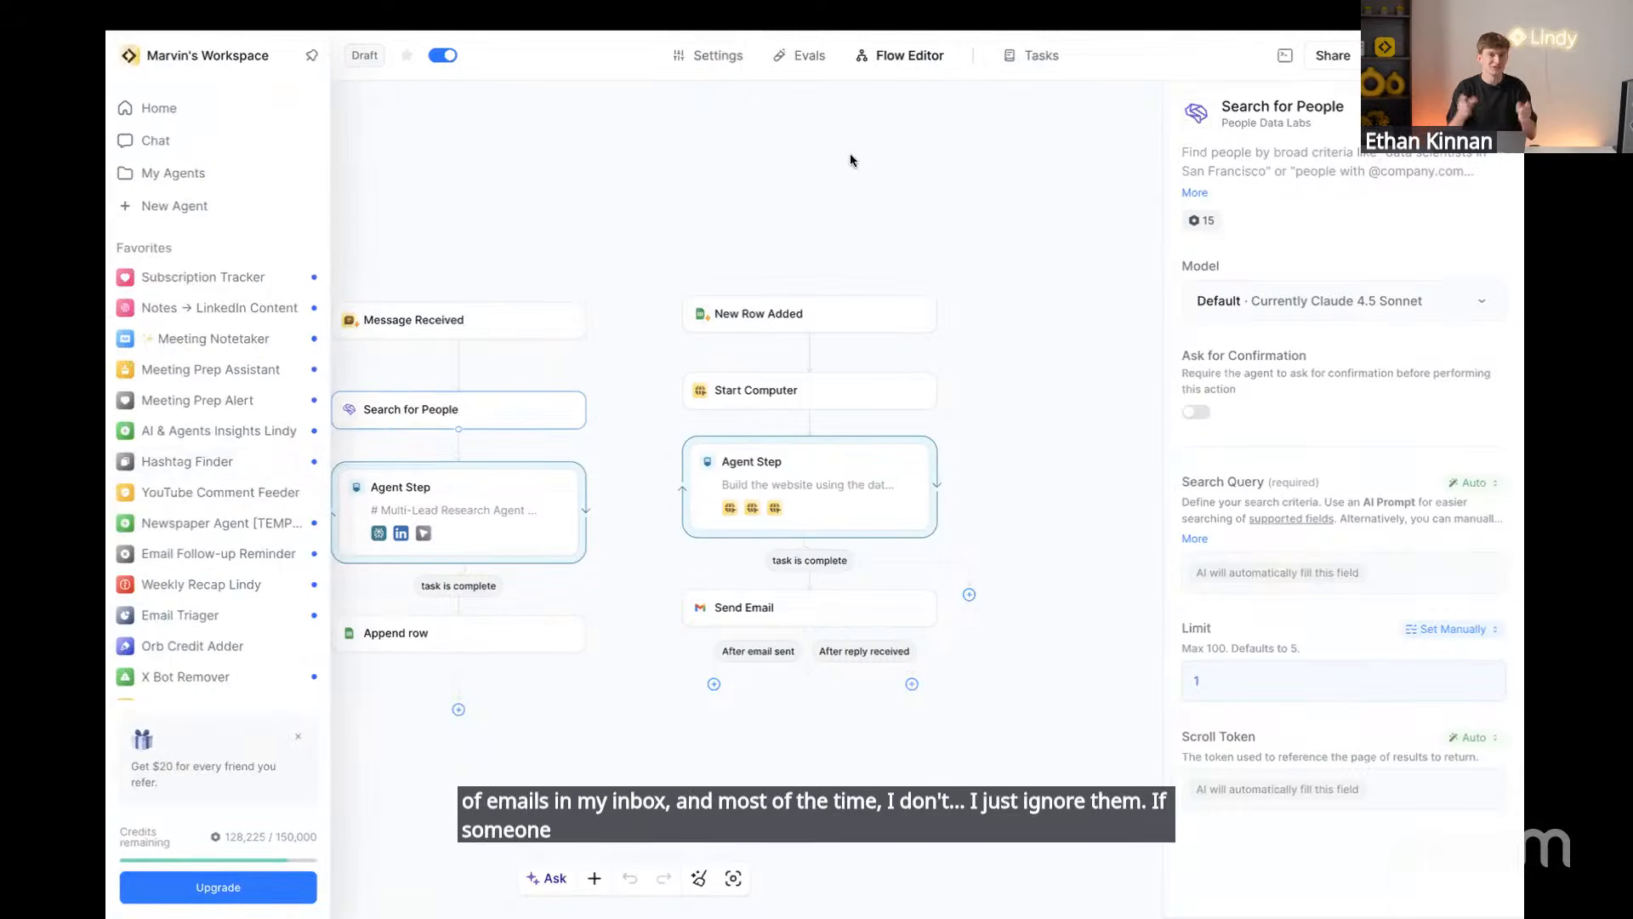
click(1033, 56)
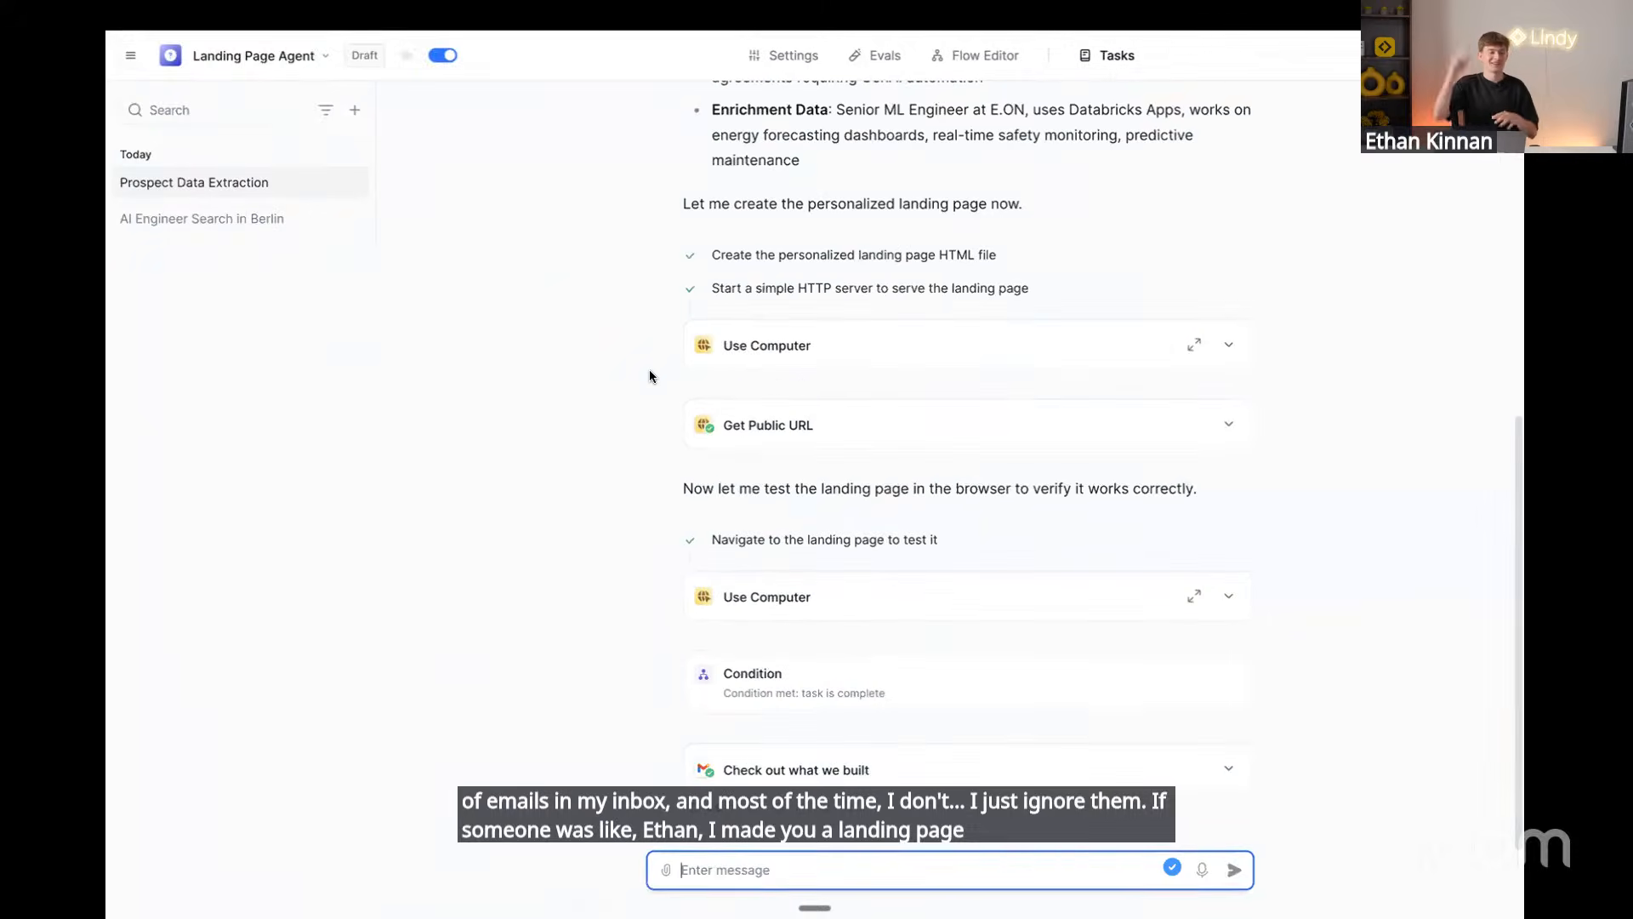
click(1194, 595)
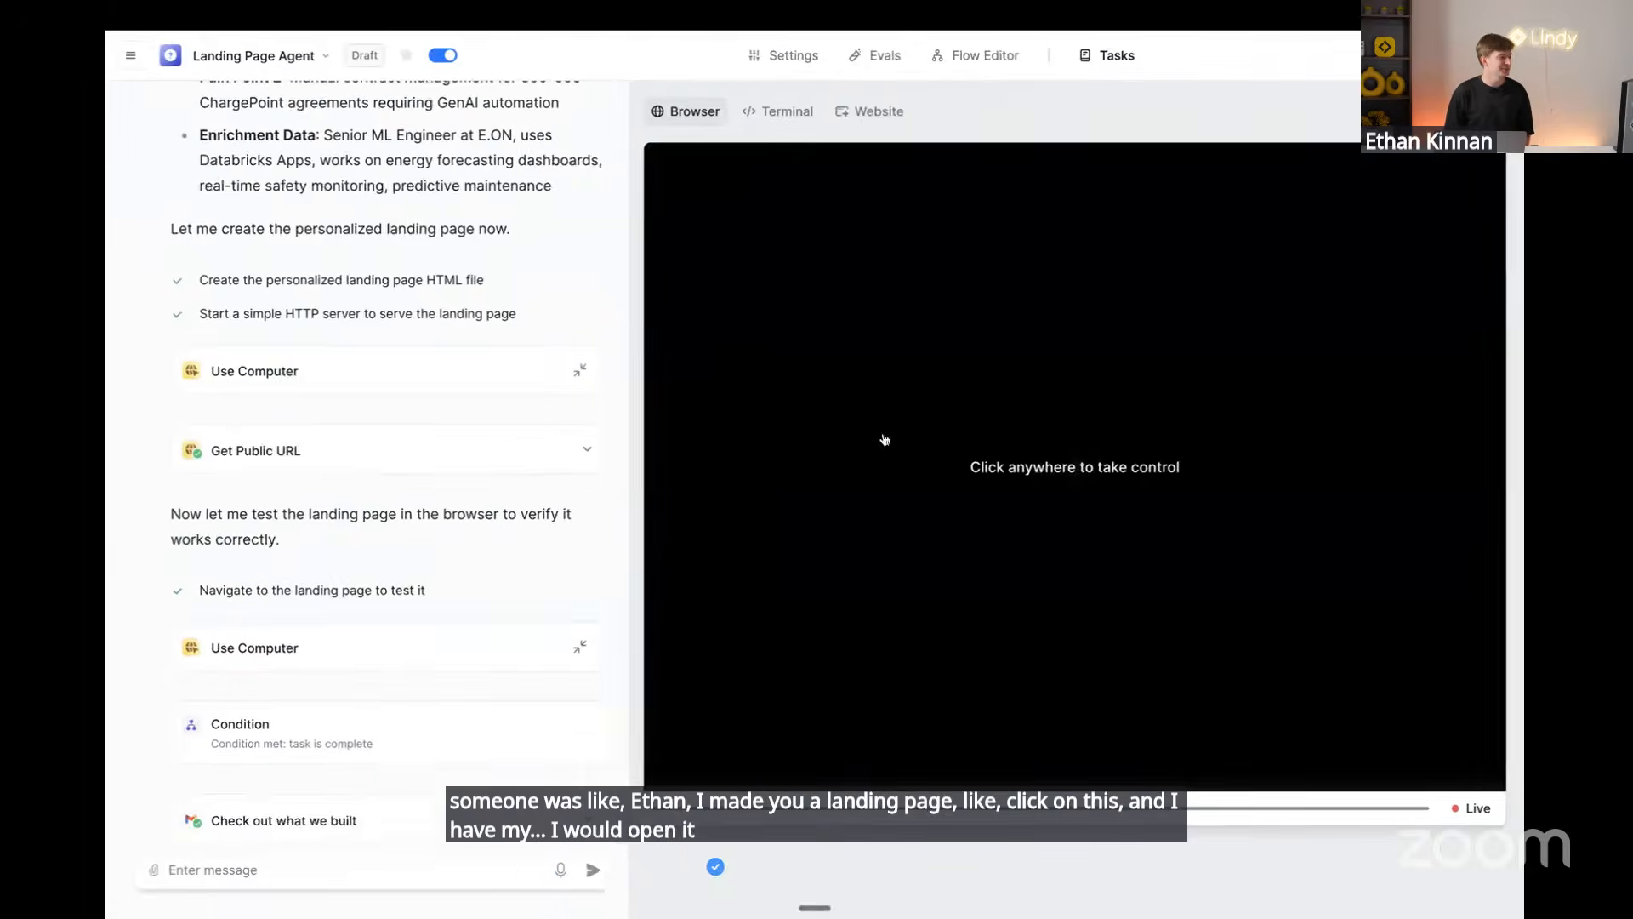
Preview the generated landing page file from the Website tab's hosted file listing
click(859, 119)
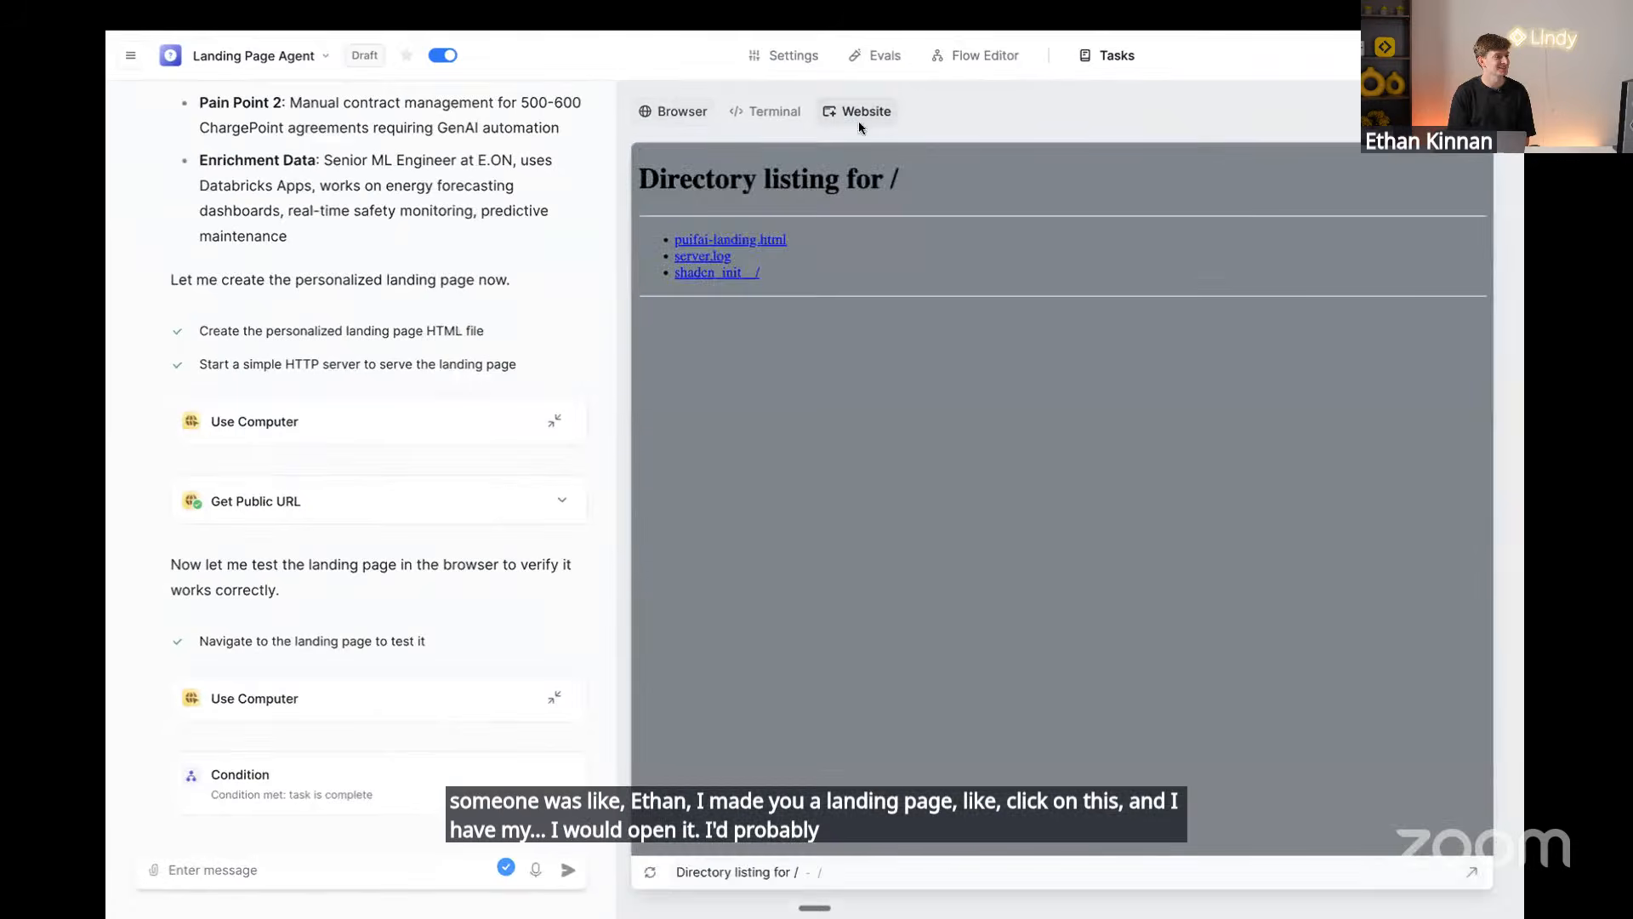
click(717, 243)
scroll(825, 453, down, 4)
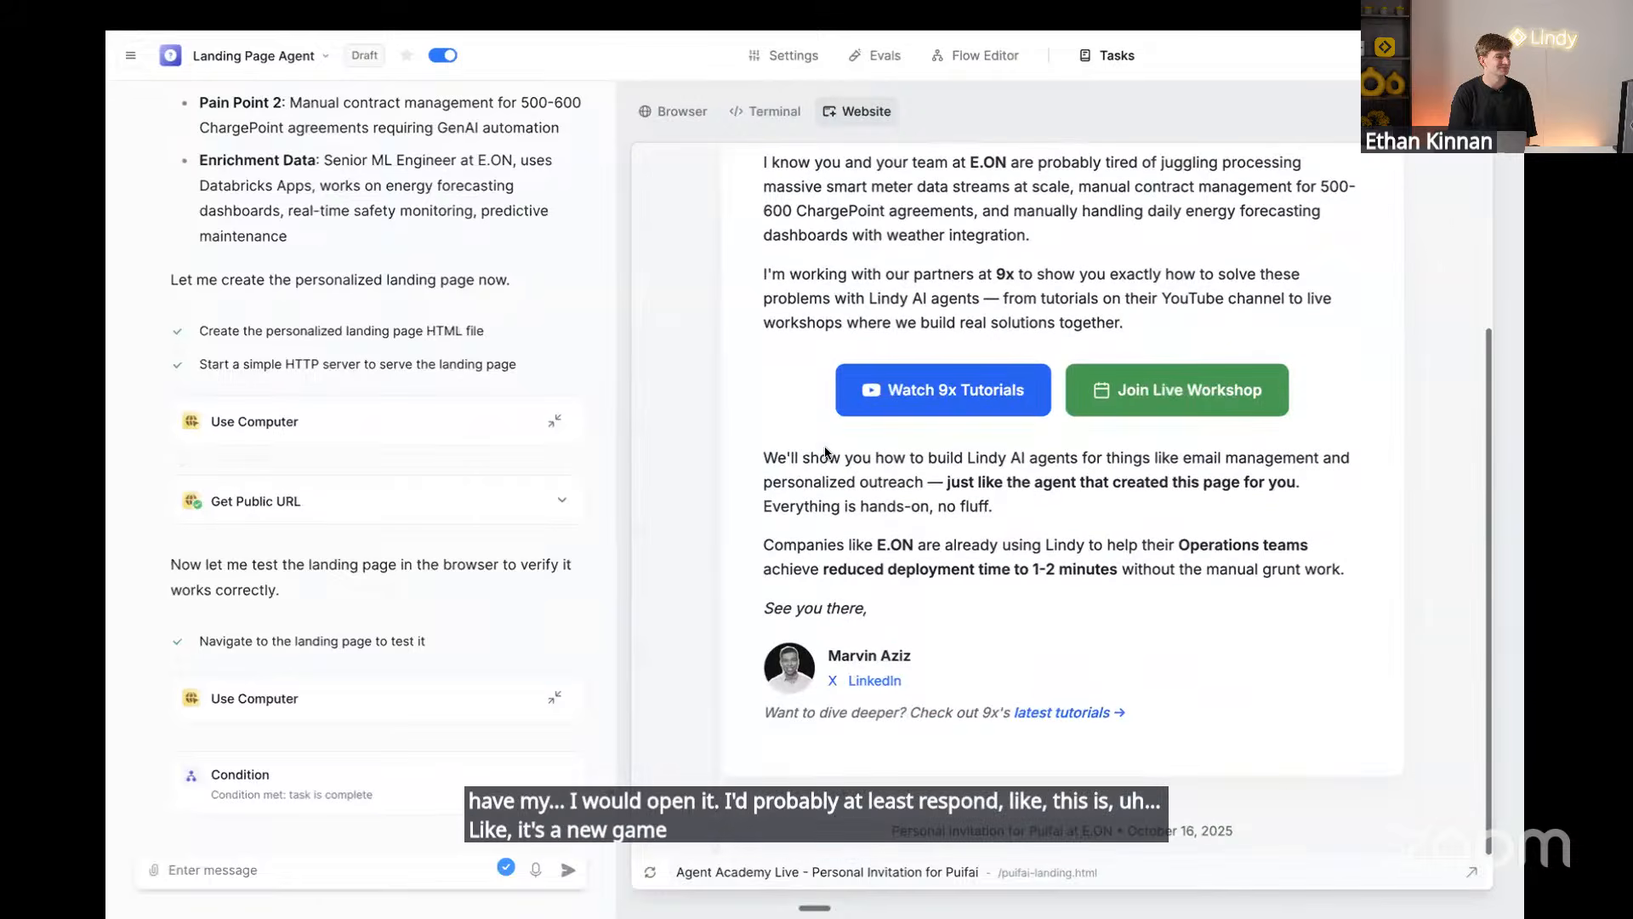
scroll(825, 453, up, 3)
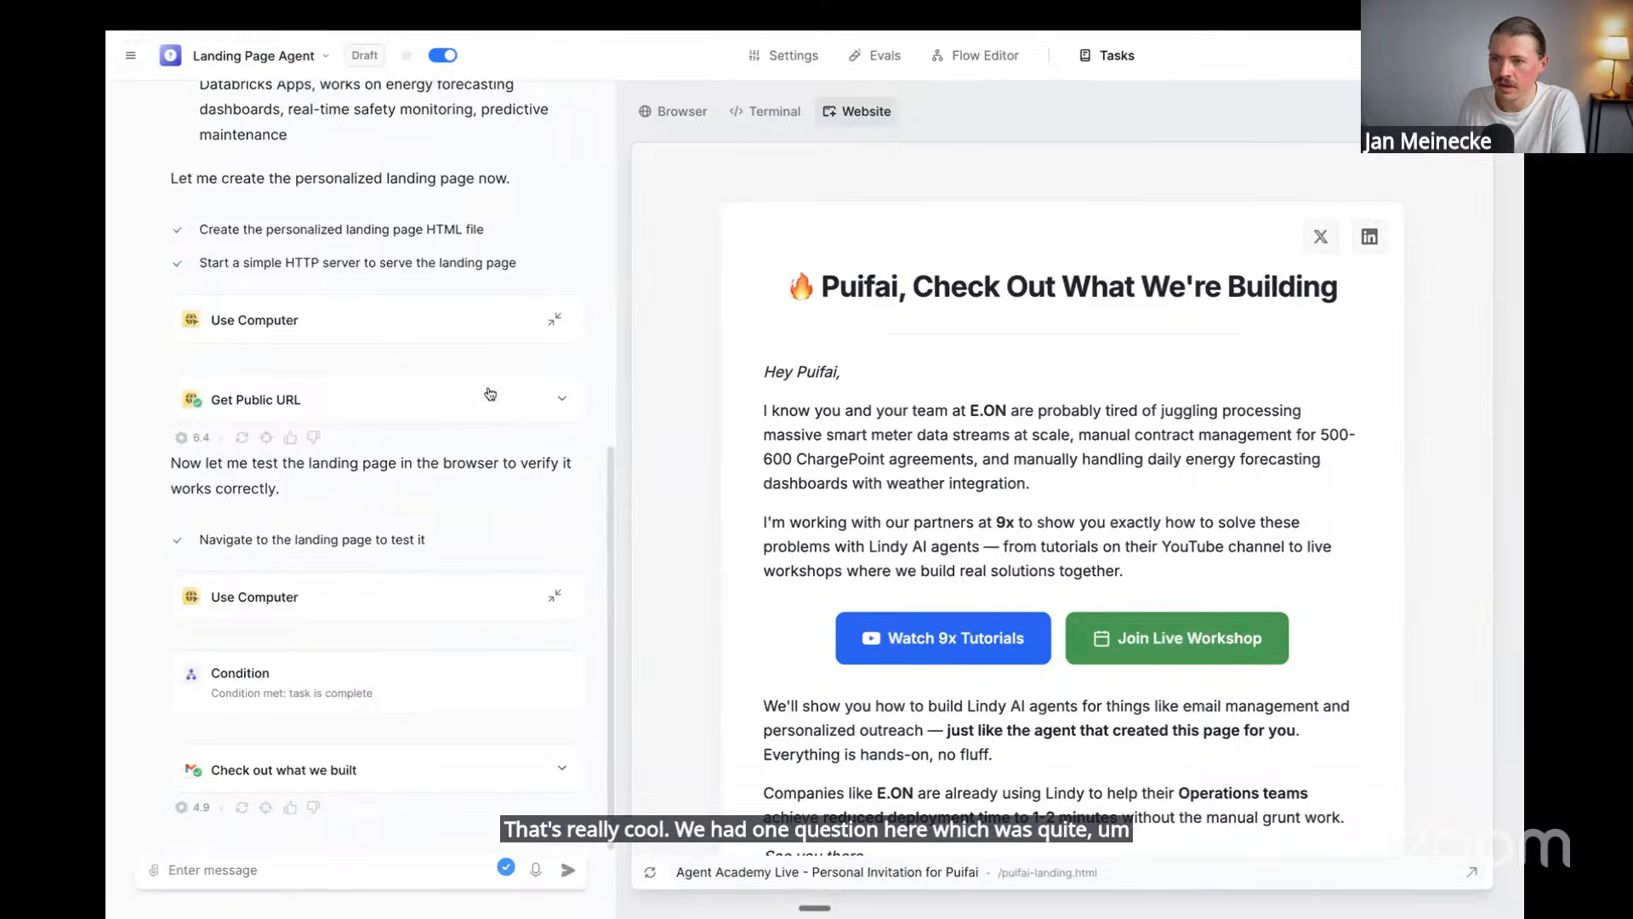
scroll(490, 394, up, 8)
From the full task list, open the AI Engineer Search in Berlin task
click(1117, 55)
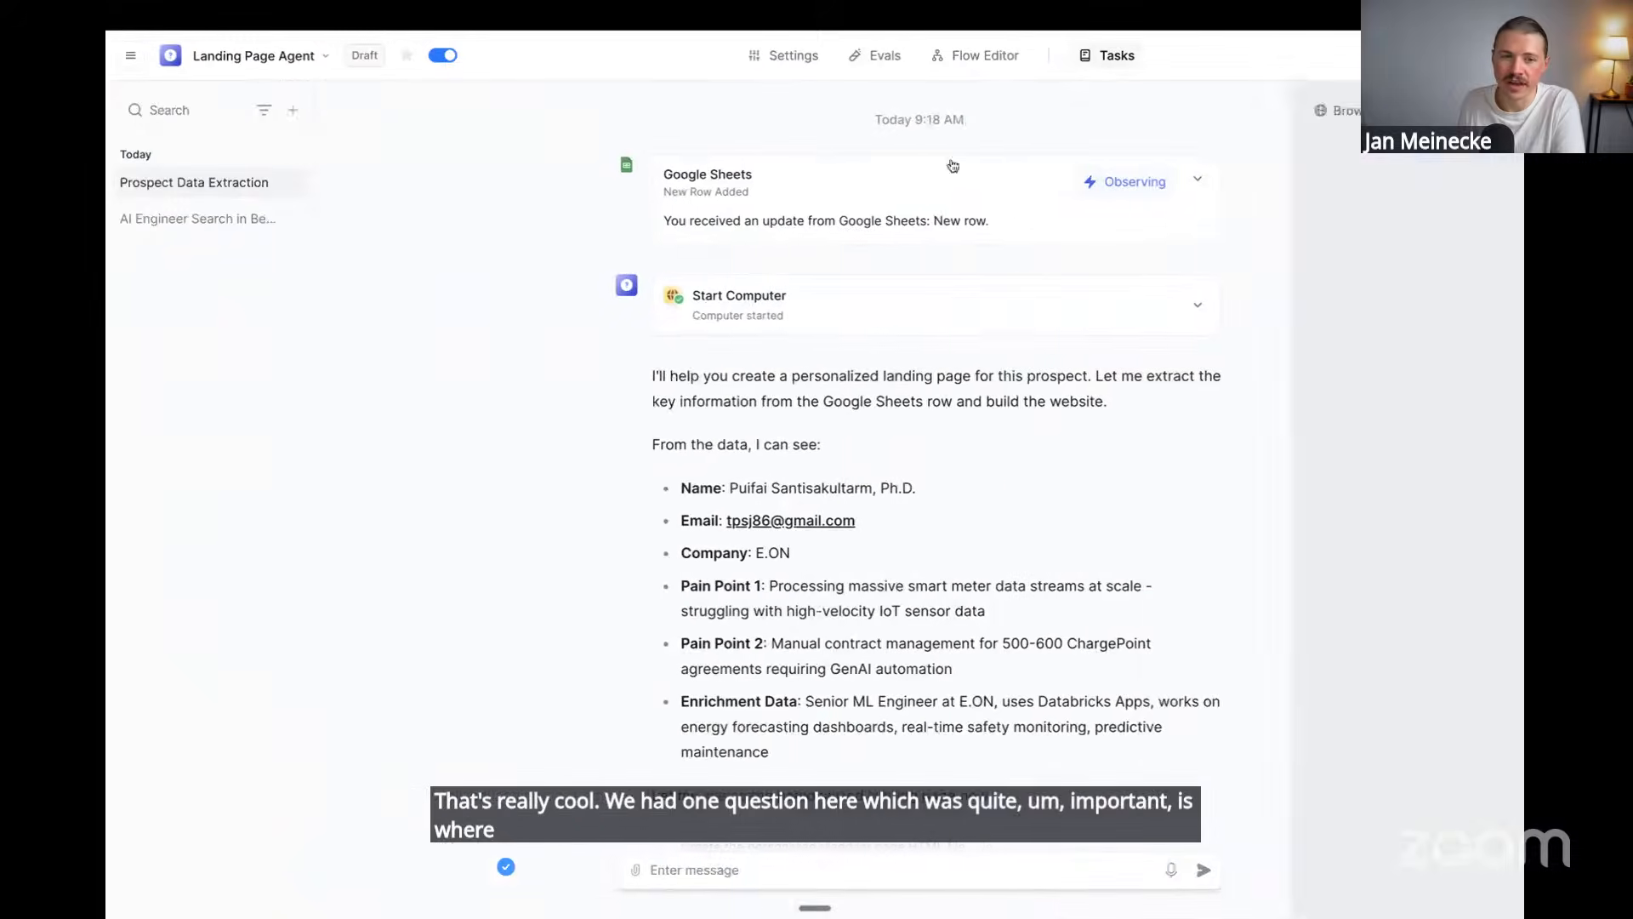
right_click(278, 175)
click(514, 218)
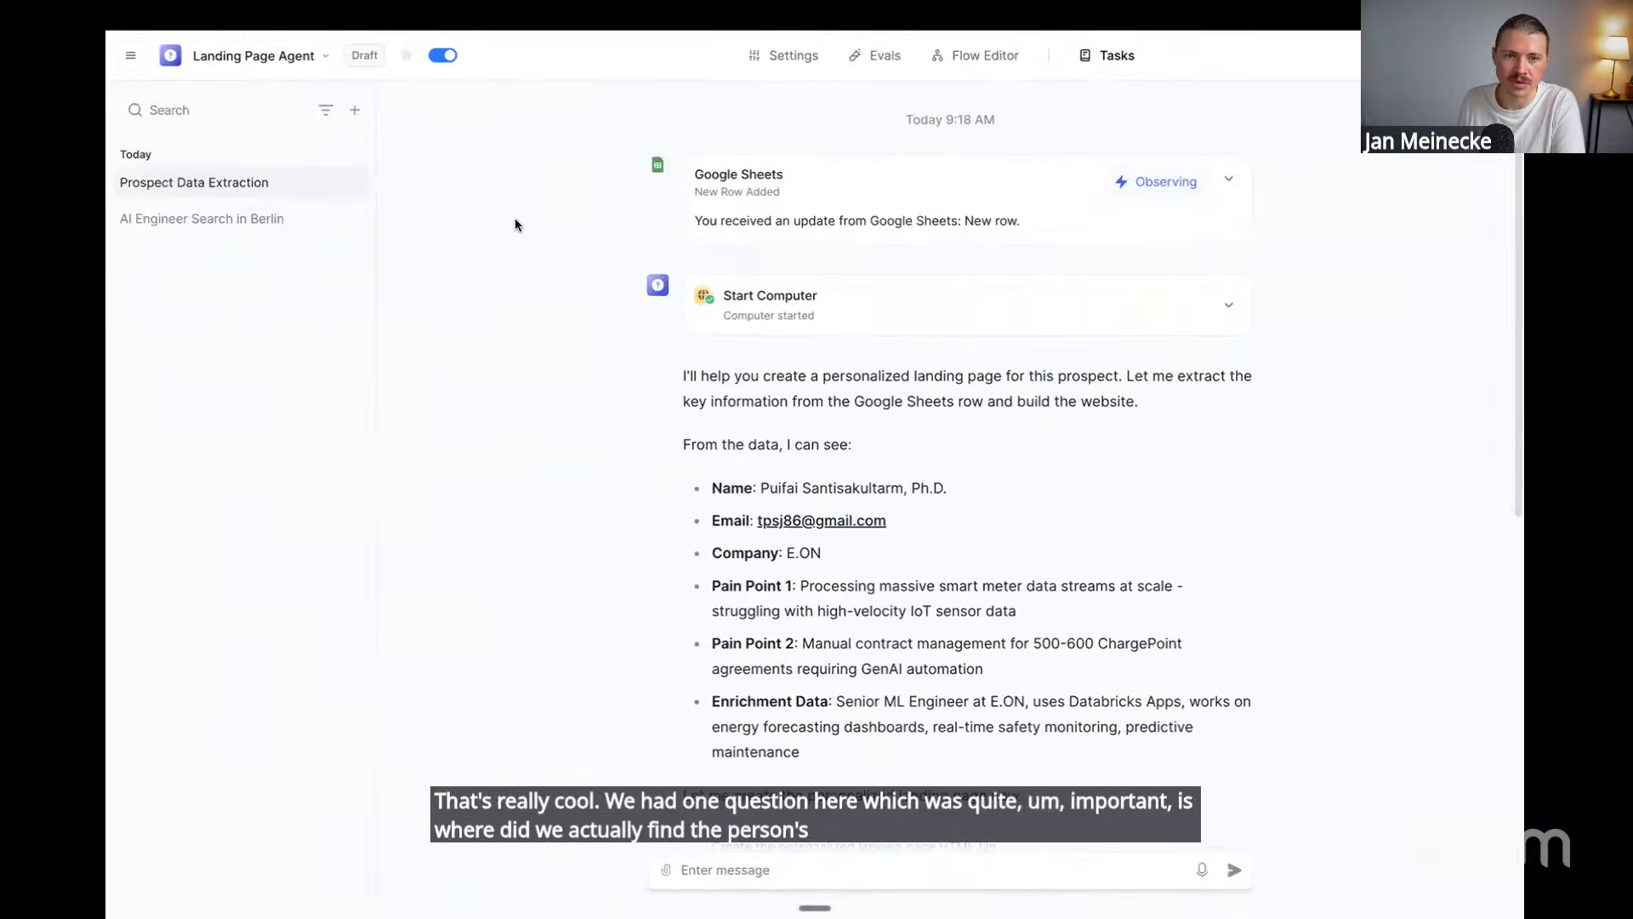
click(190, 220)
scroll(793, 364, up, 20)
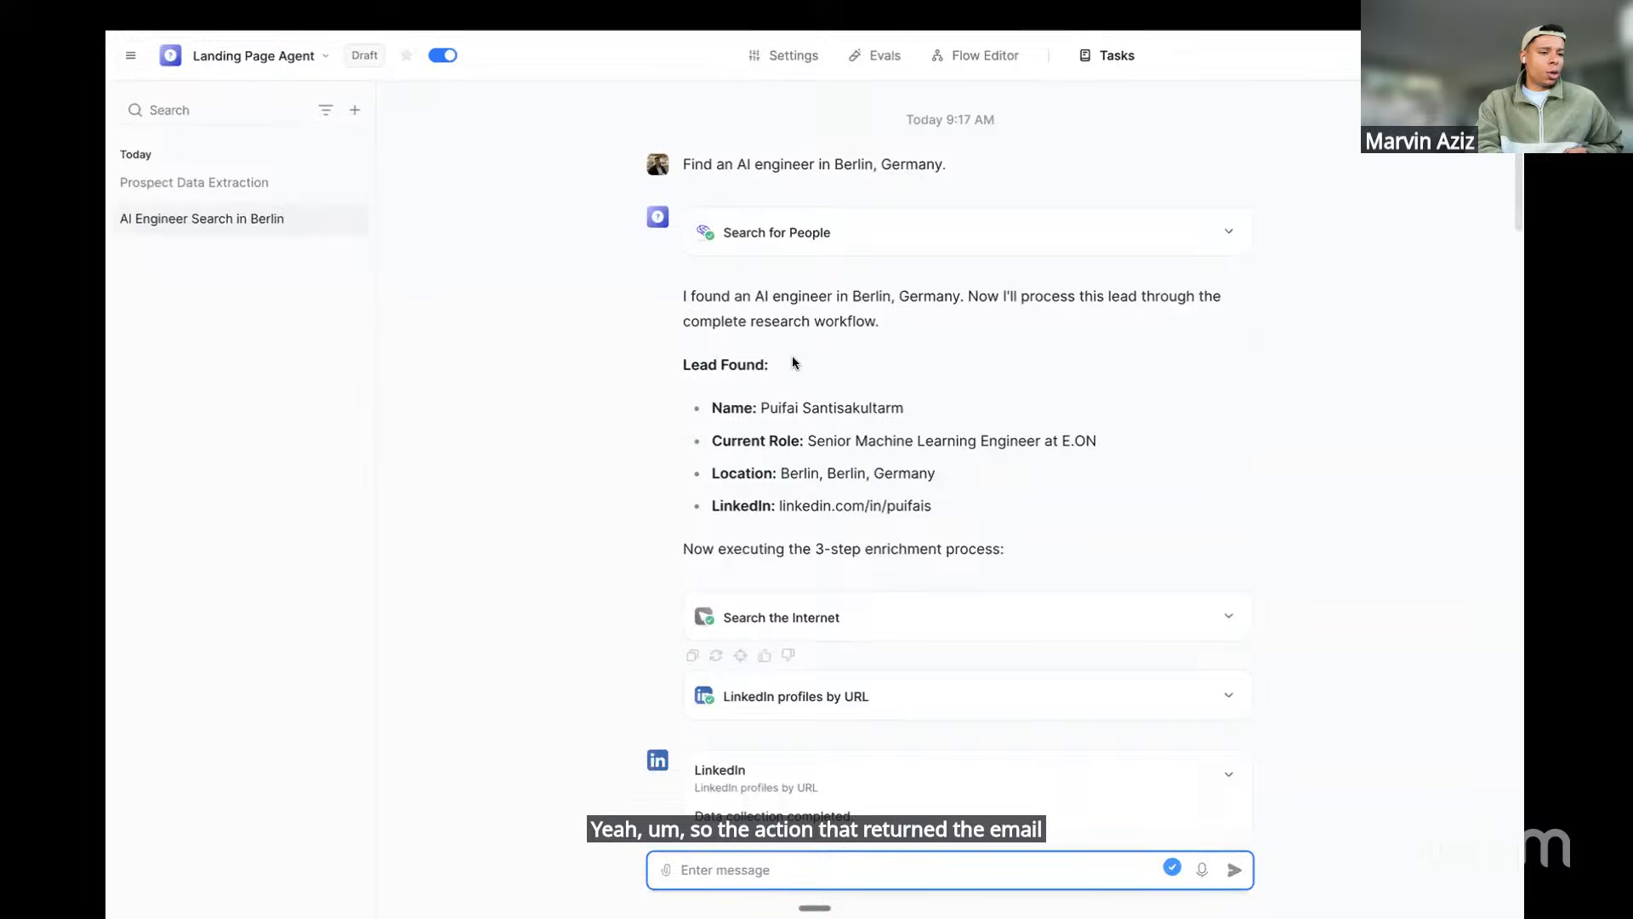
Expand the Search for People card and highlight its generated SQL where clause
click(814, 234)
click(812, 233)
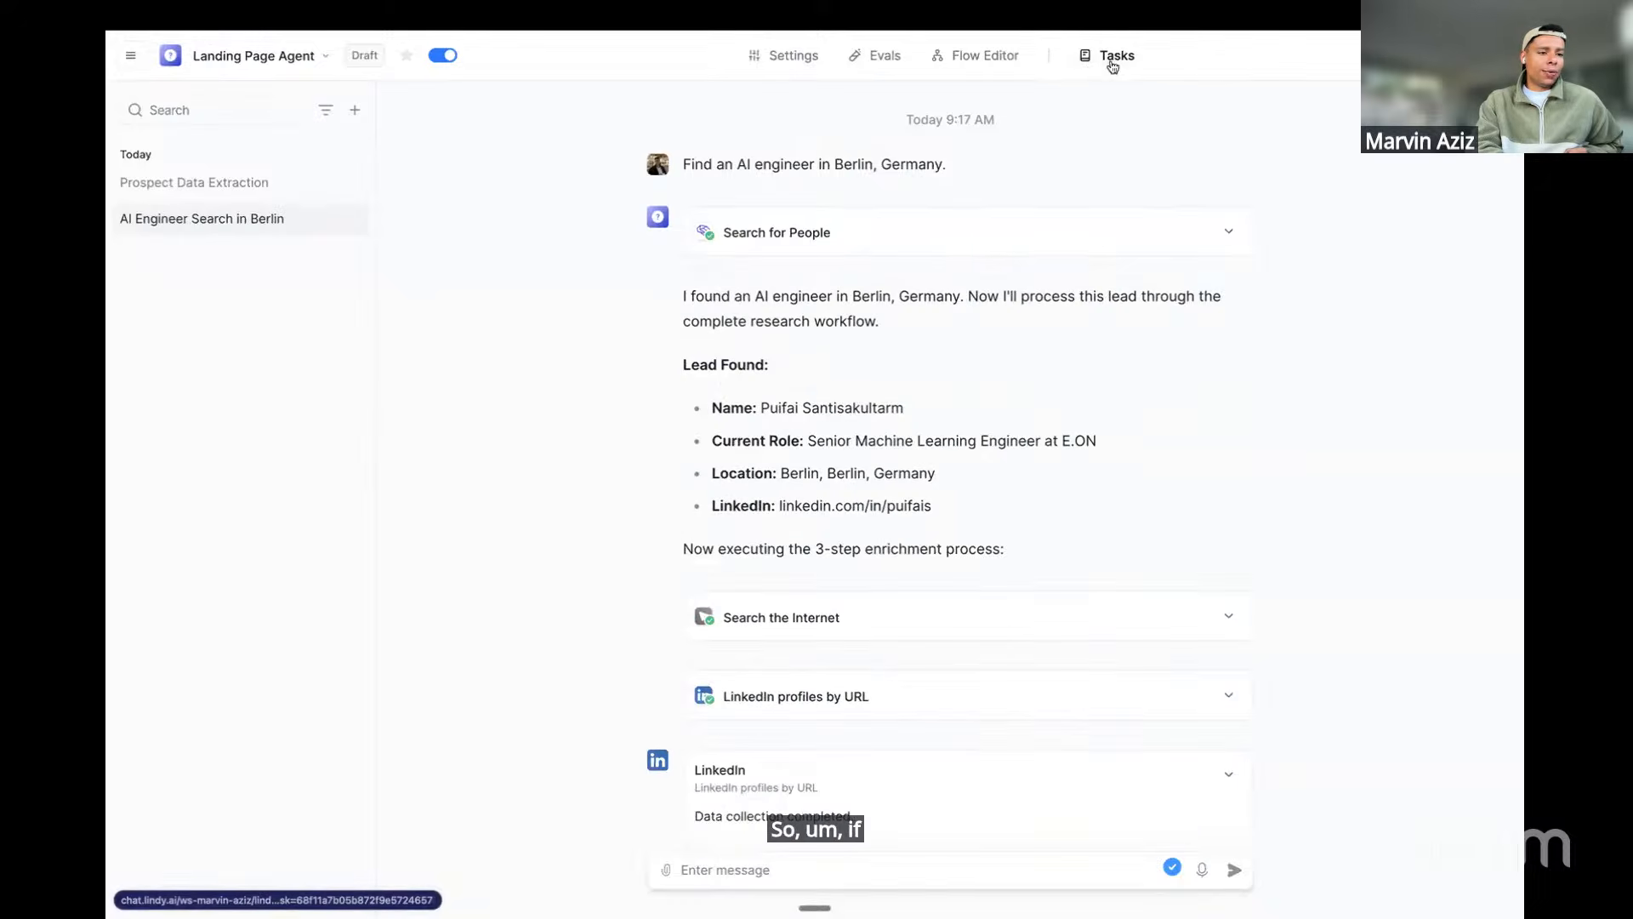
click(906, 242)
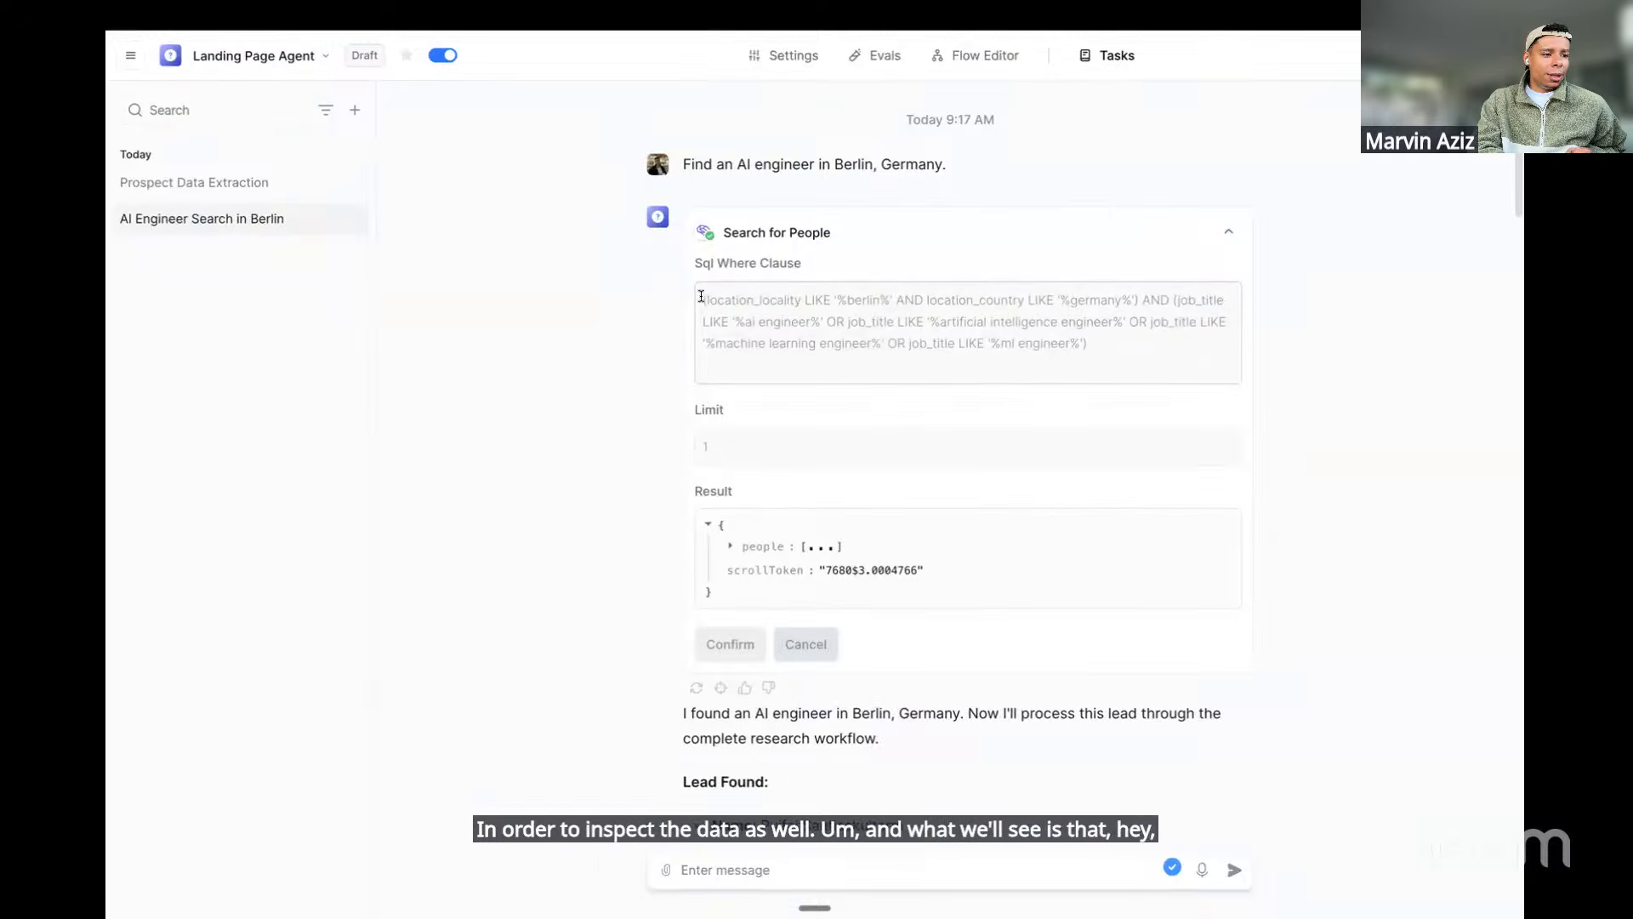
drag(718, 295, 985, 368)
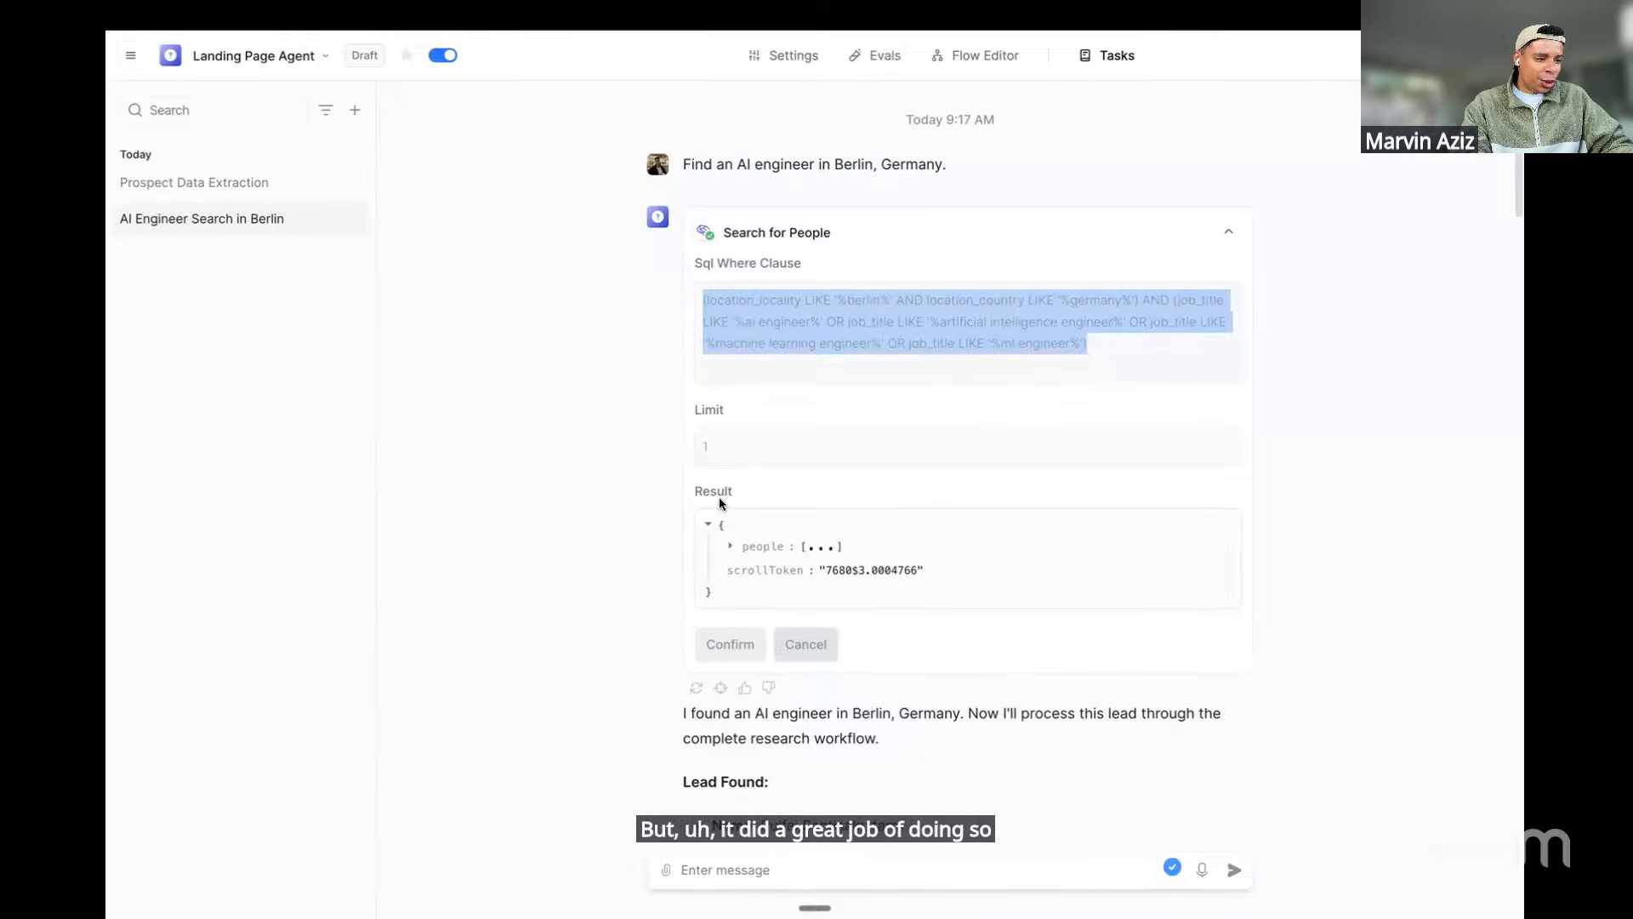
Expand the result's people array, the first person's record and their experience entries
click(818, 545)
click(811, 568)
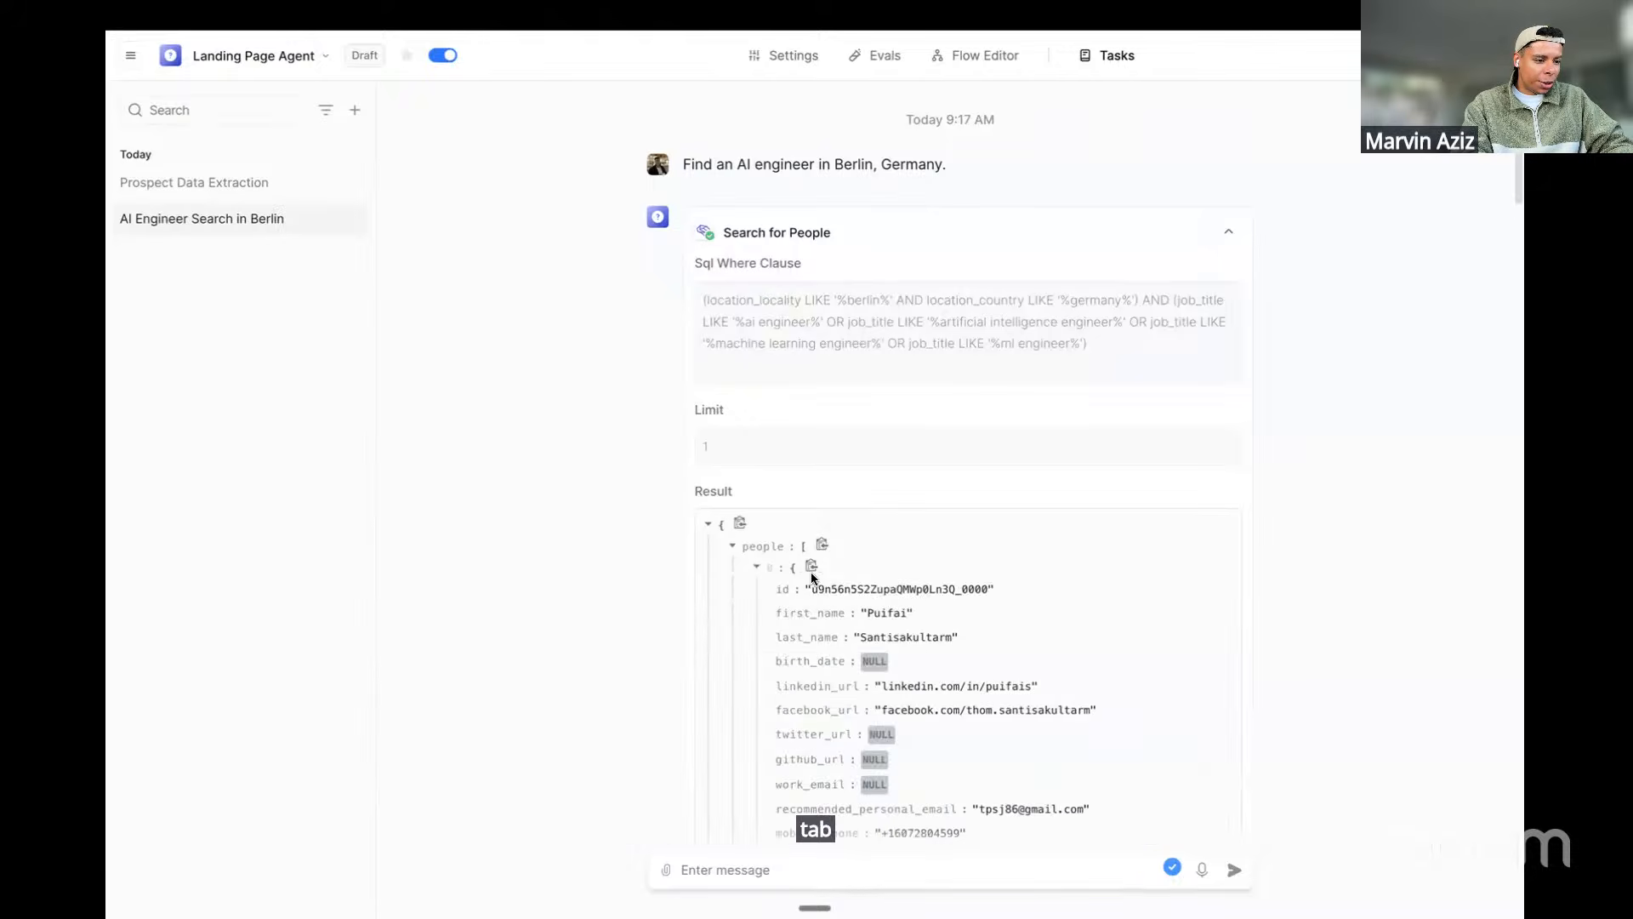
scroll(809, 587, down, 3)
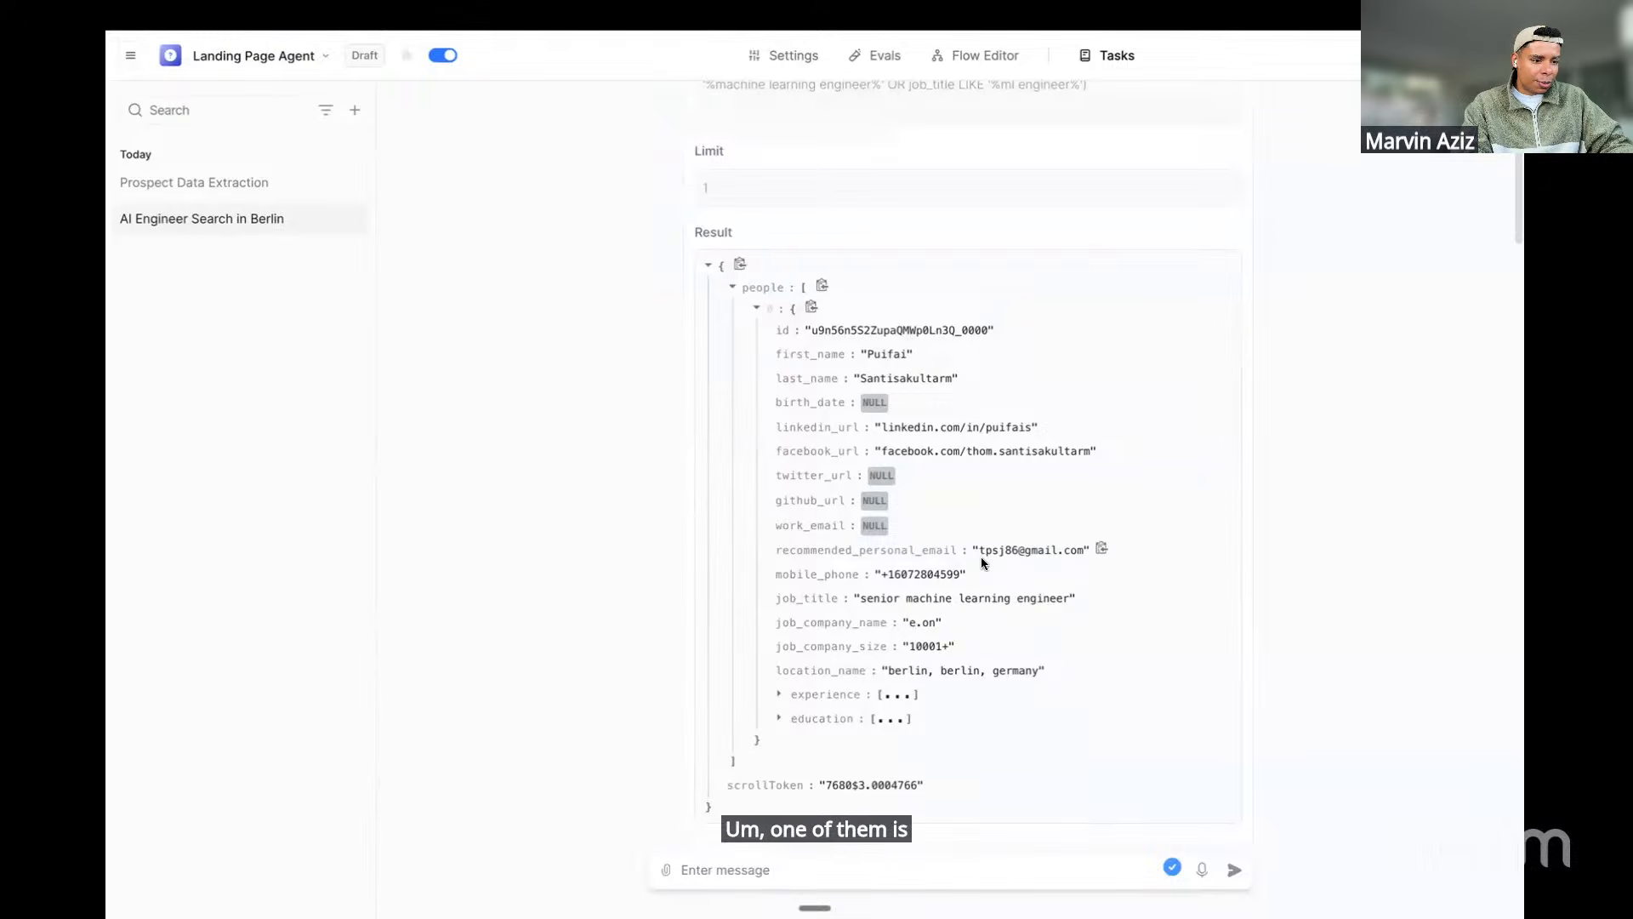
drag(988, 551, 1059, 551)
drag(893, 575, 920, 575)
click(895, 696)
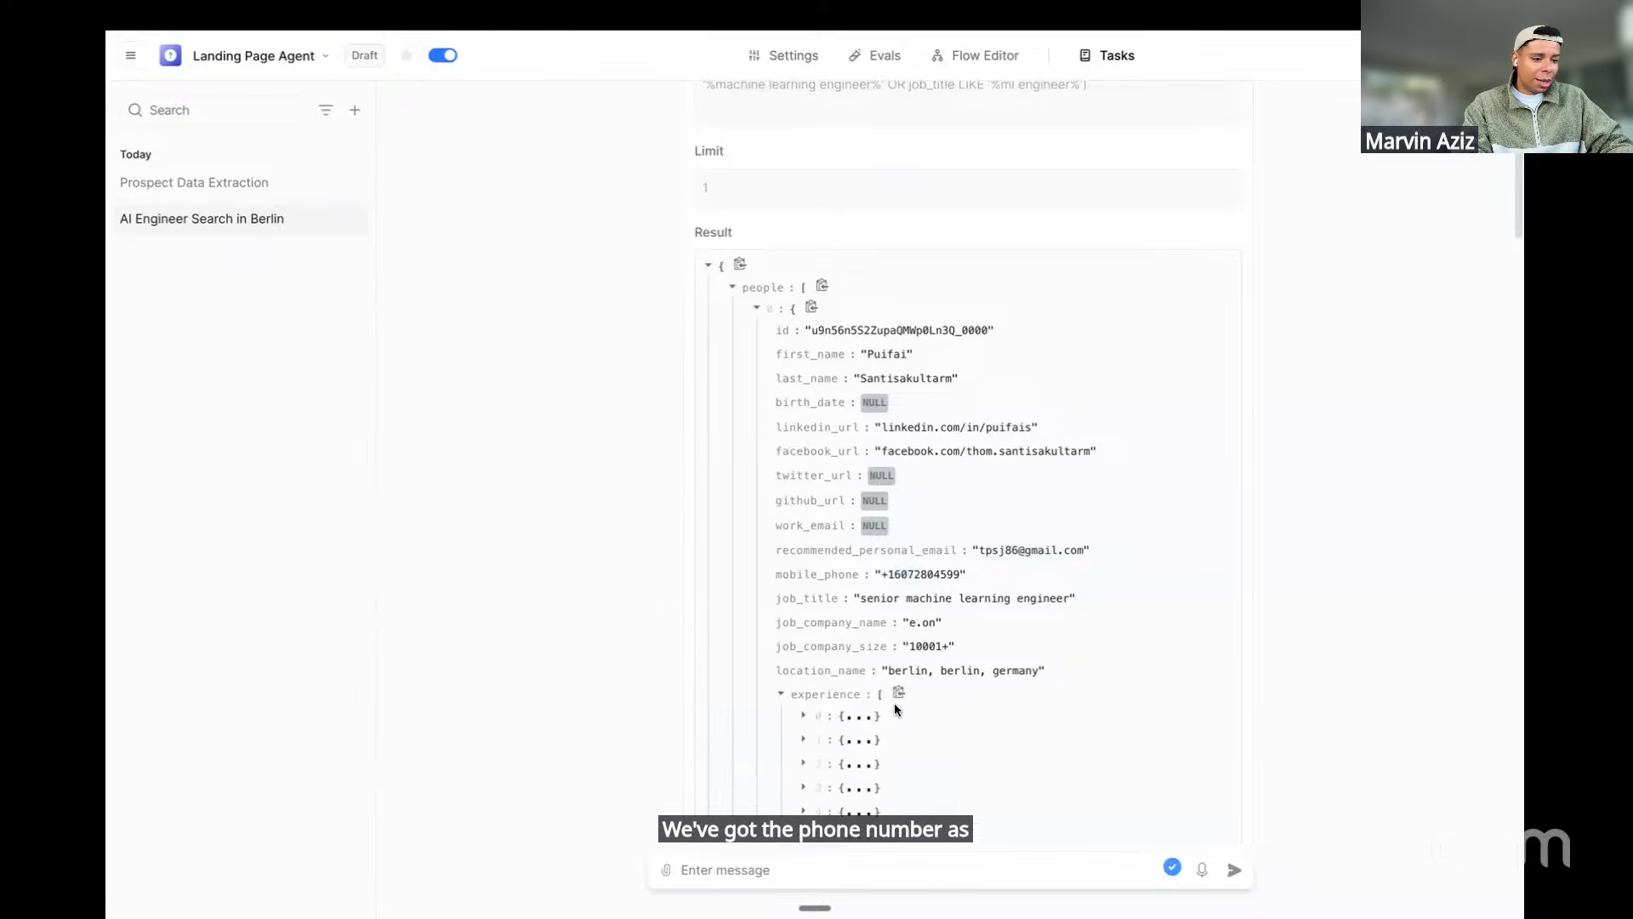
scroll(892, 738, down, 1)
scroll(892, 723, down, 3)
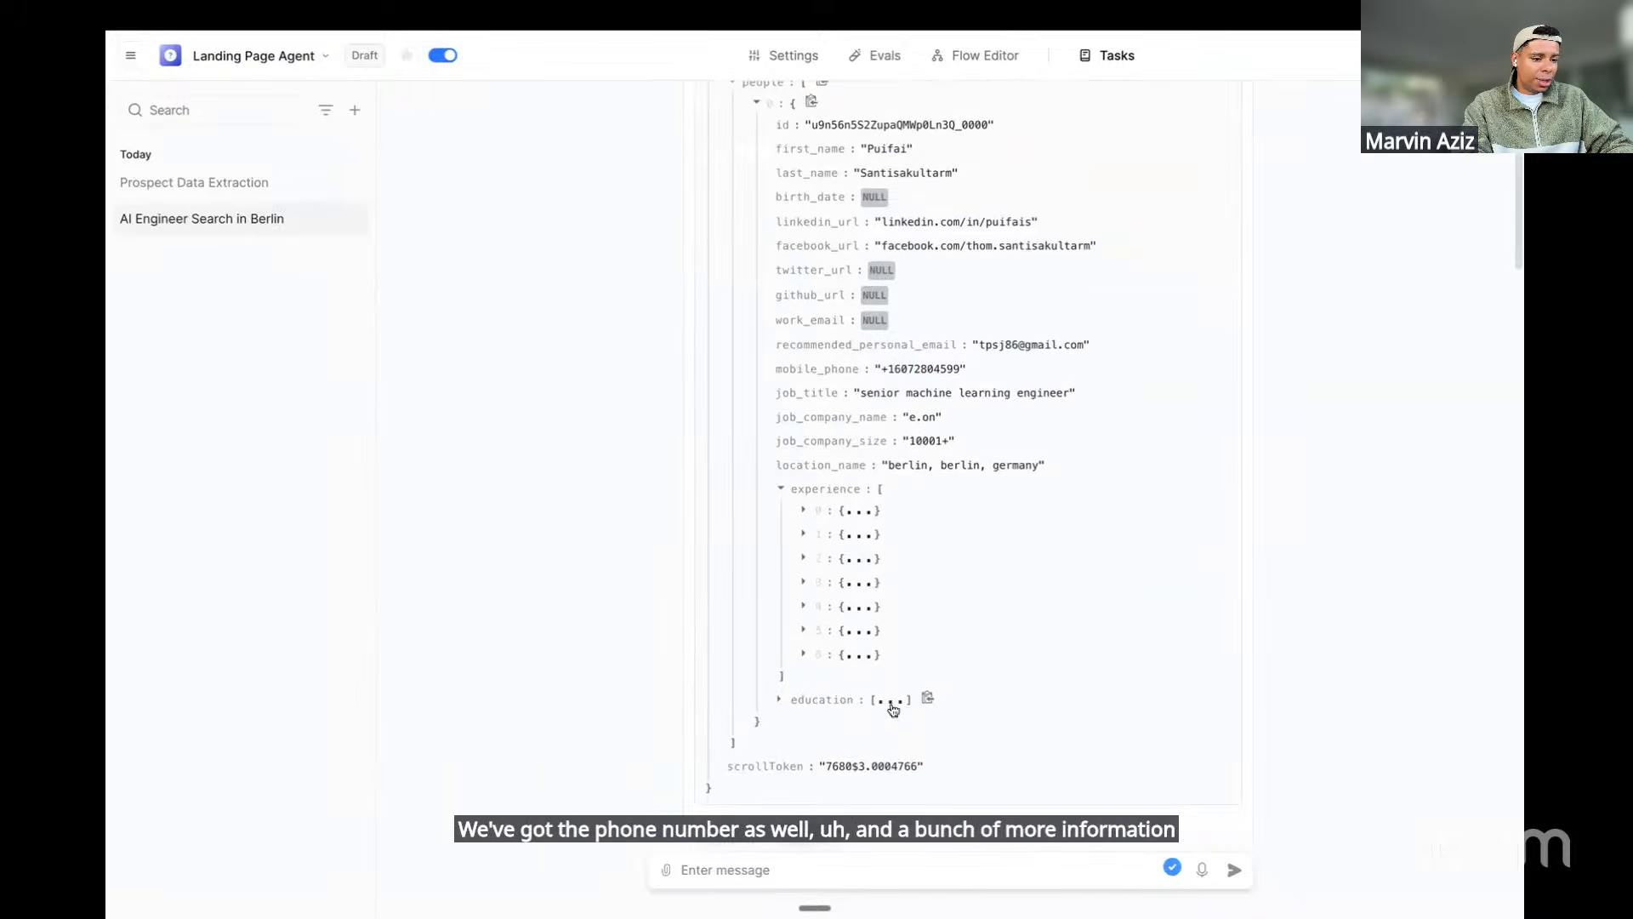
scroll(891, 703, up, 5)
scroll(891, 702, up, 2)
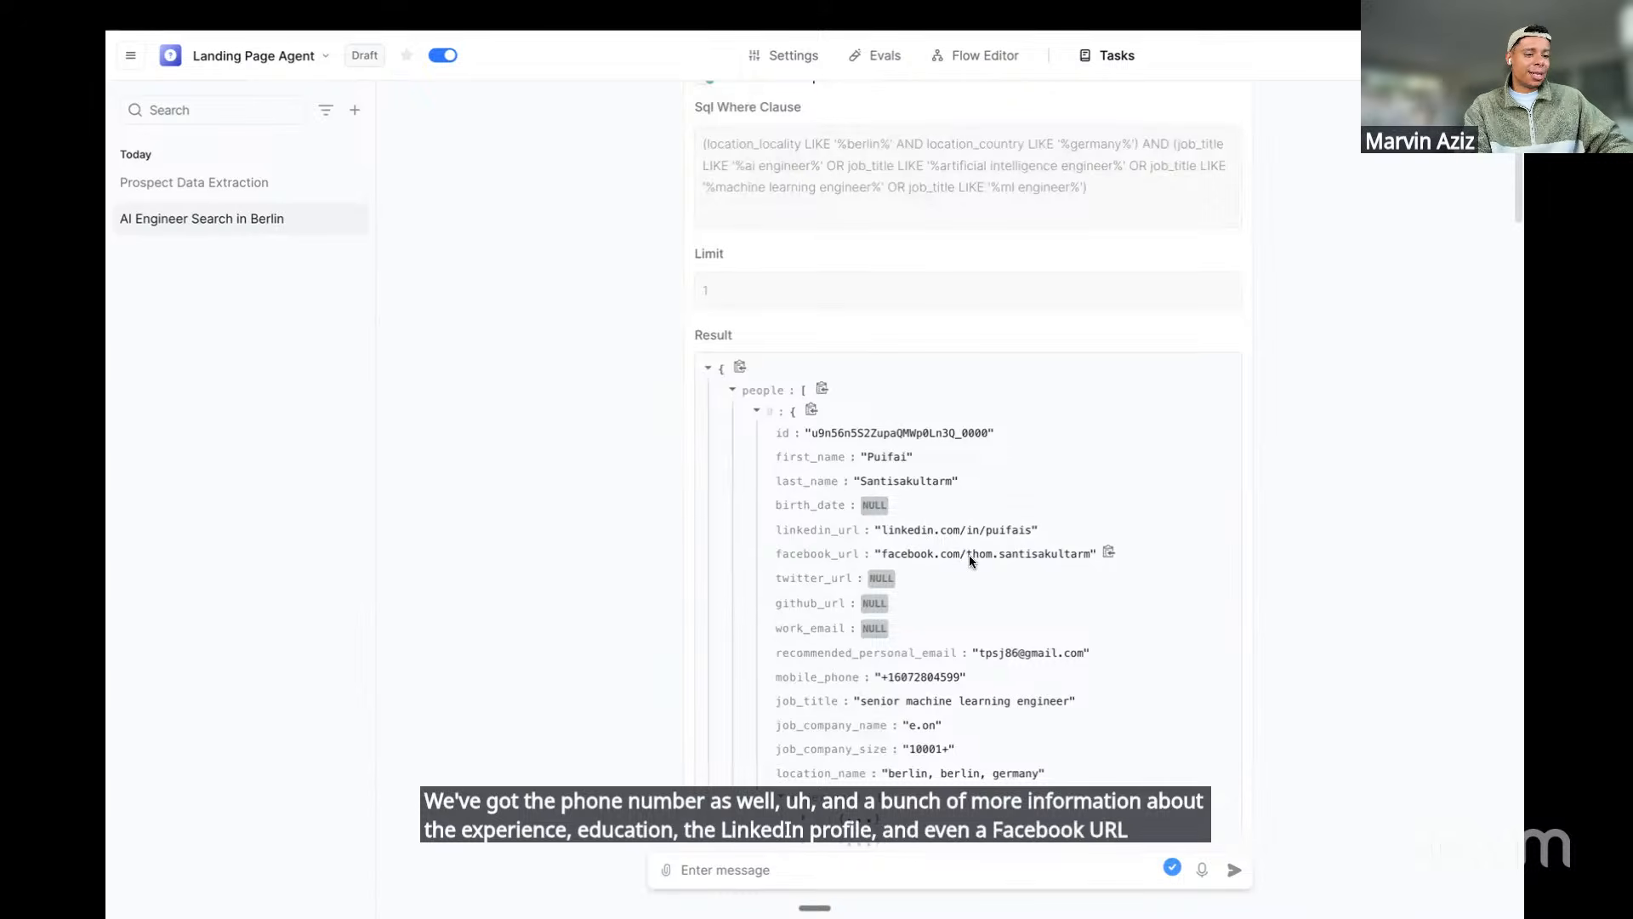
scroll(968, 555, down, 6)
scroll(968, 554, up, 5)
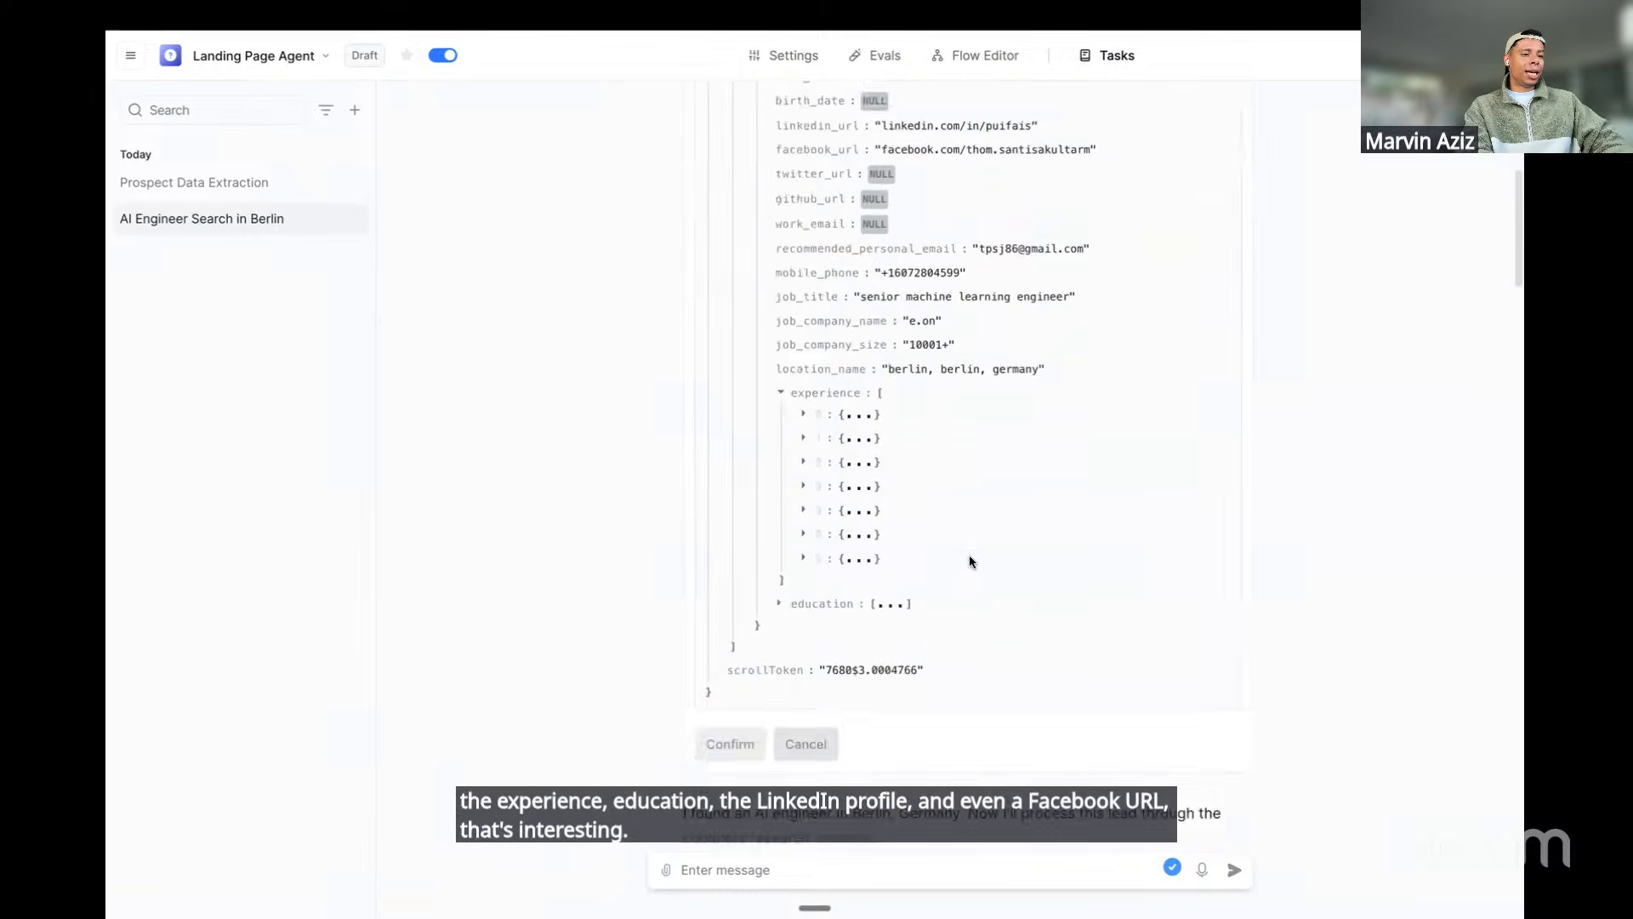
scroll(968, 558, up, 6)
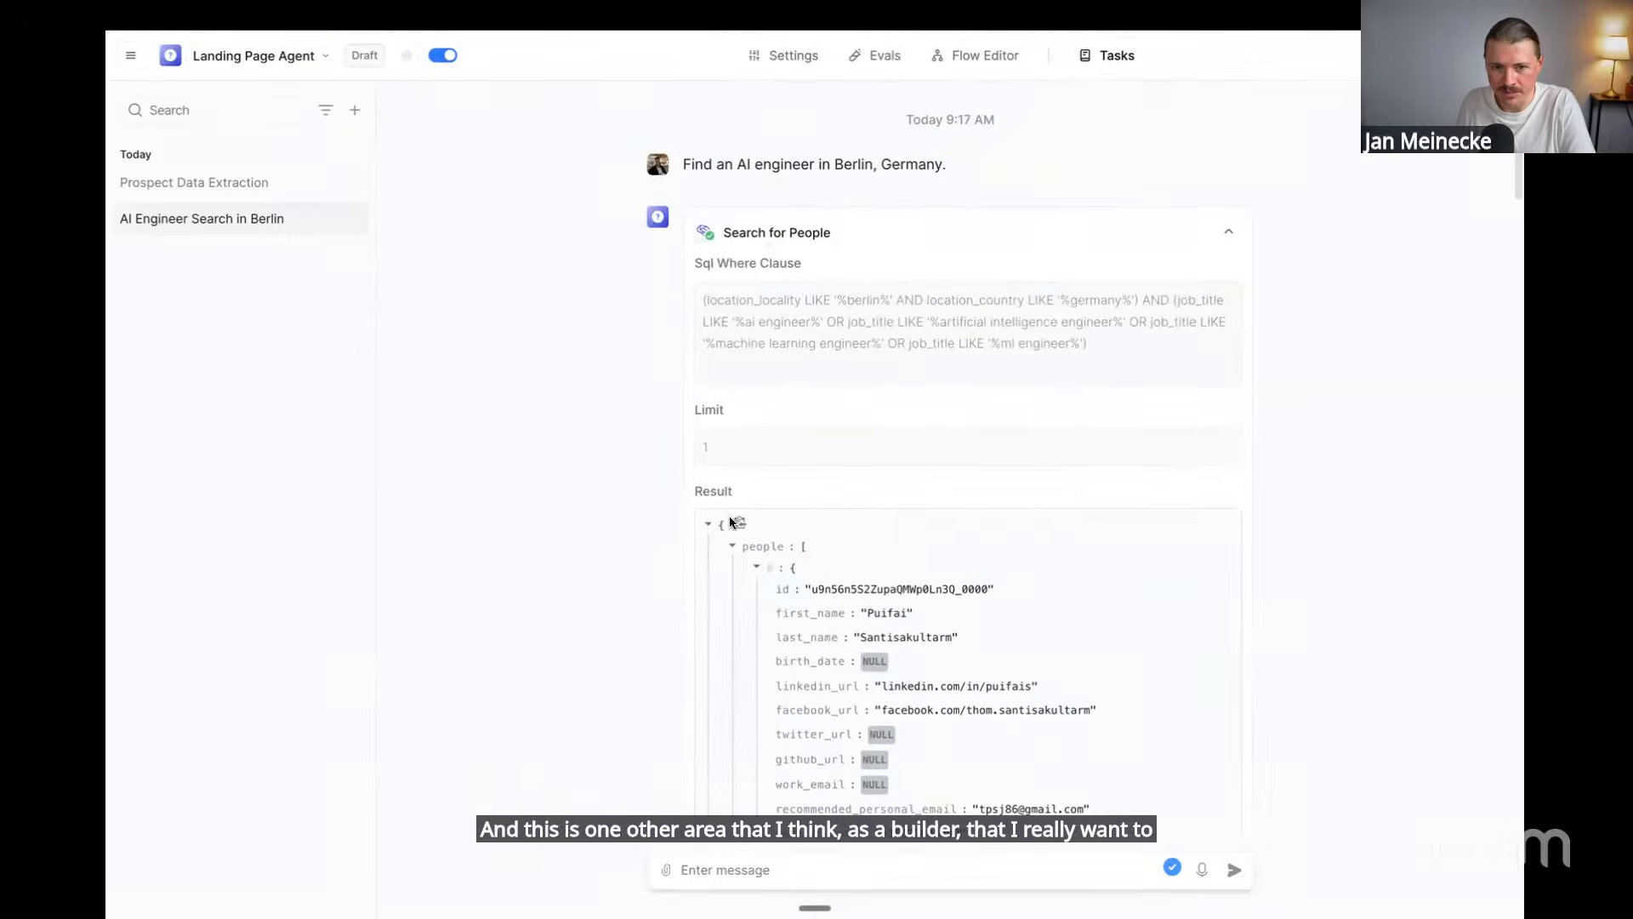
scroll(749, 548, down, 5)
scroll(749, 554, down, 2)
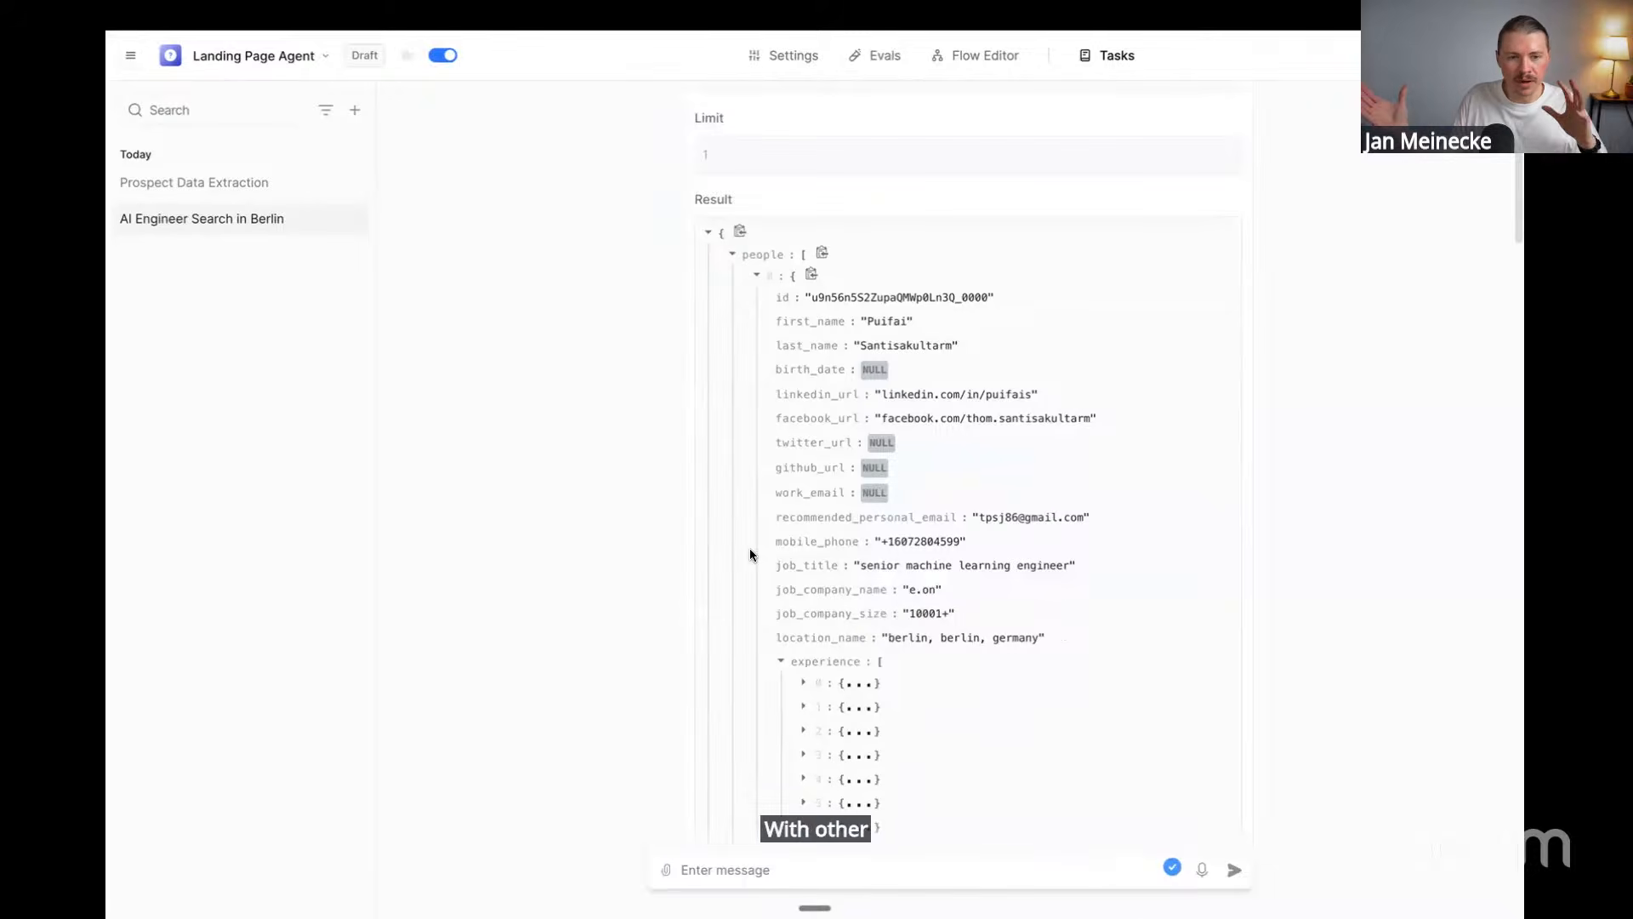
scroll(749, 554, down, 1)
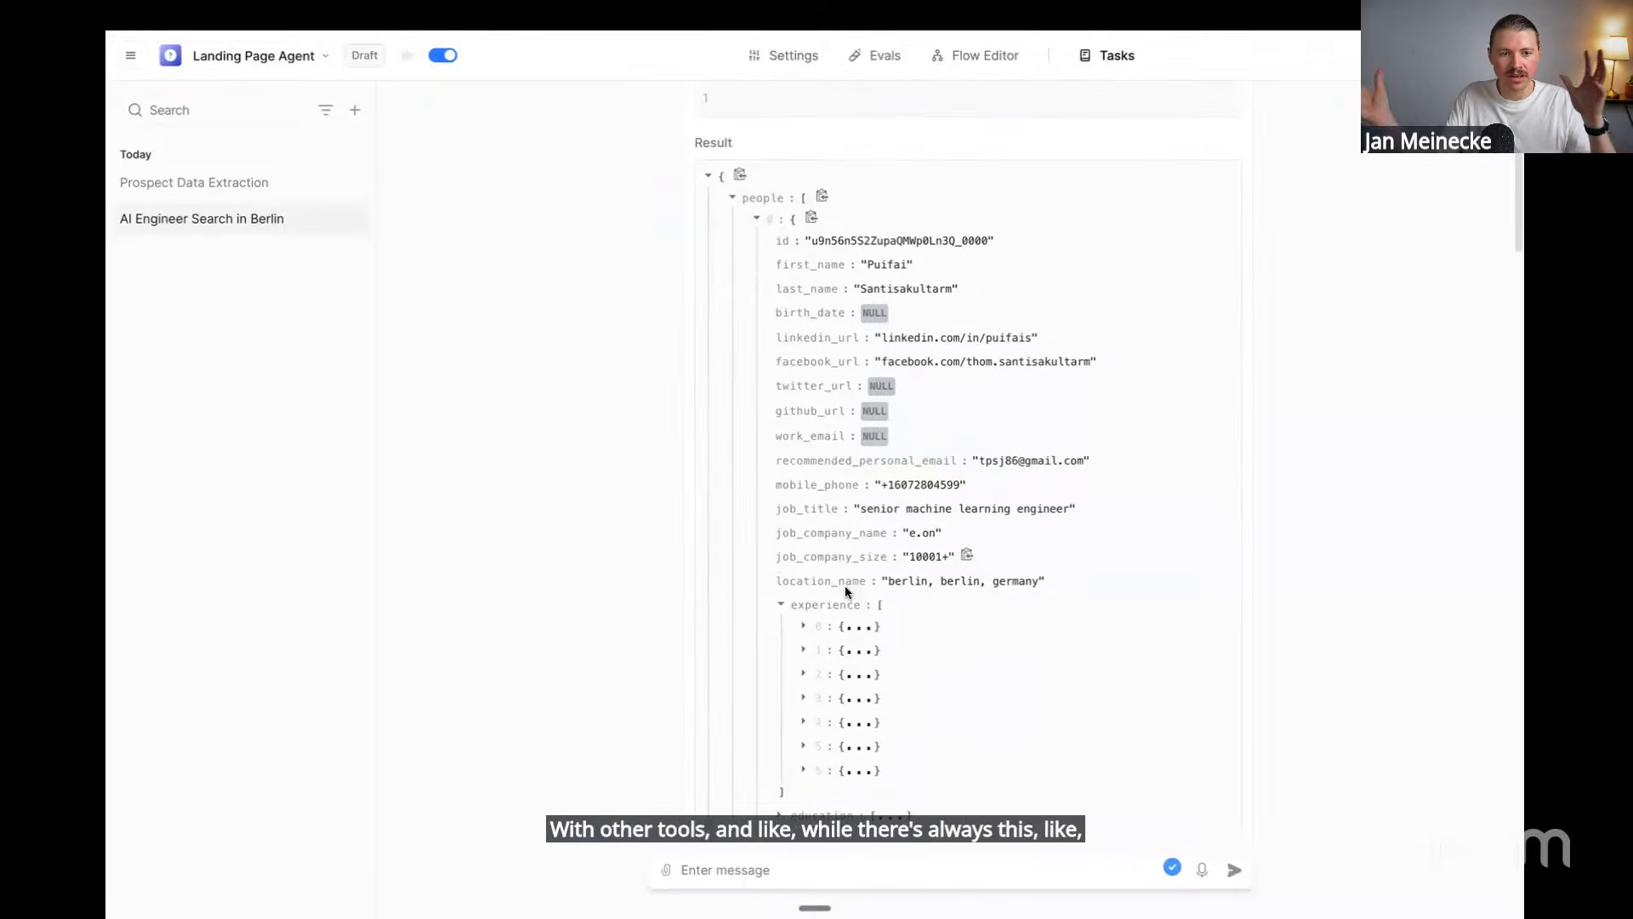
right_click(263, 230)
click(487, 238)
right_click(270, 189)
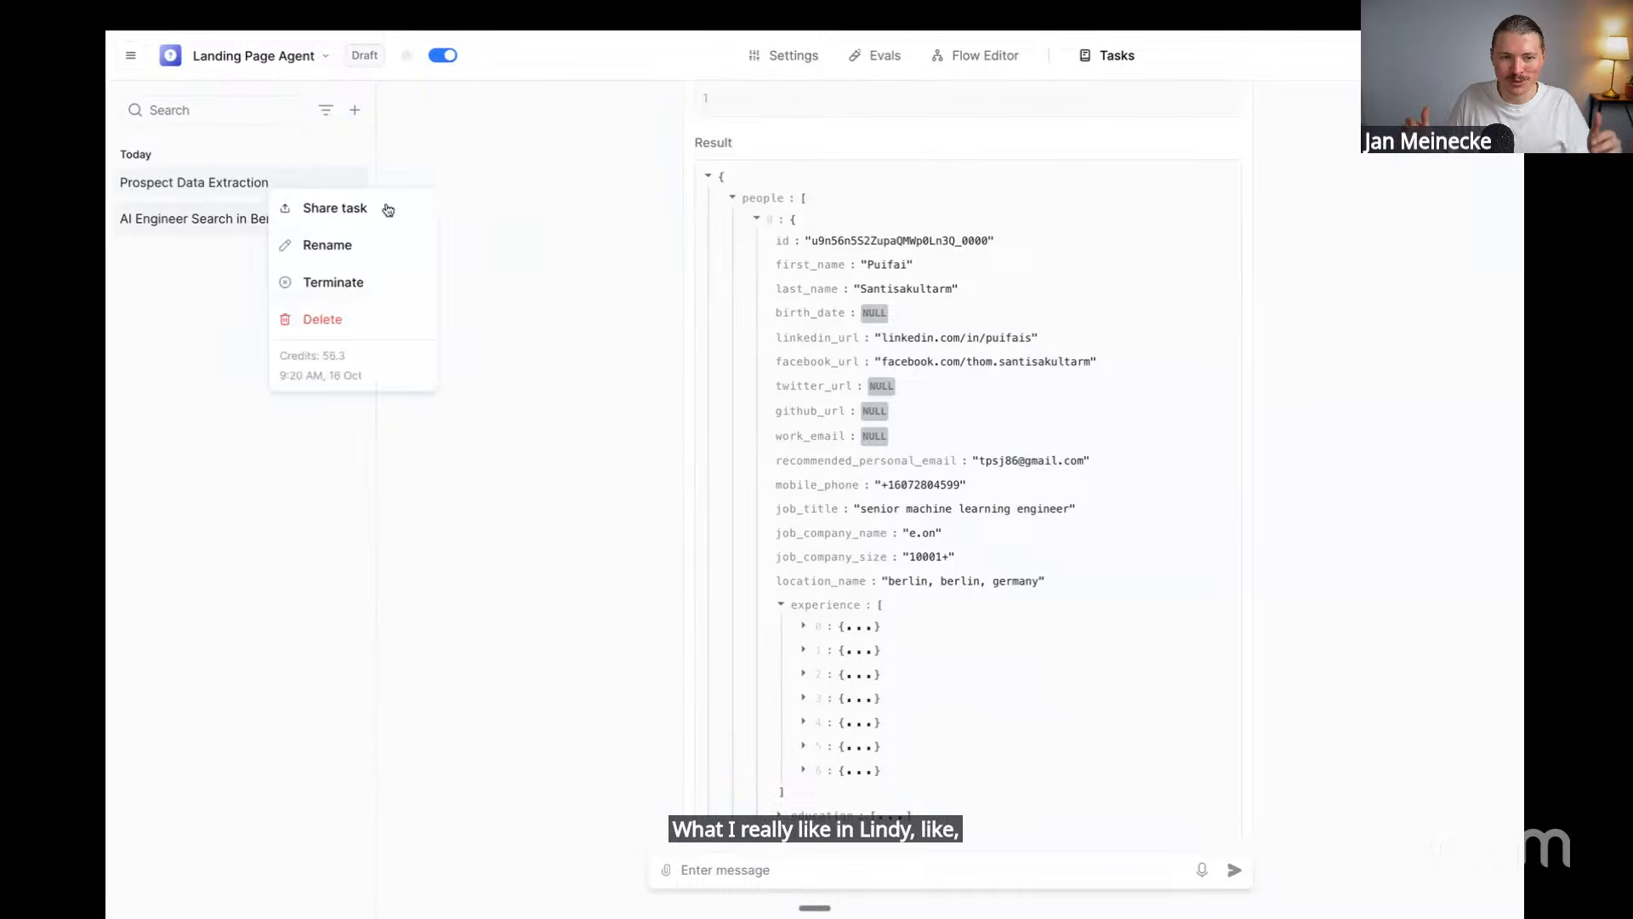
click(663, 255)
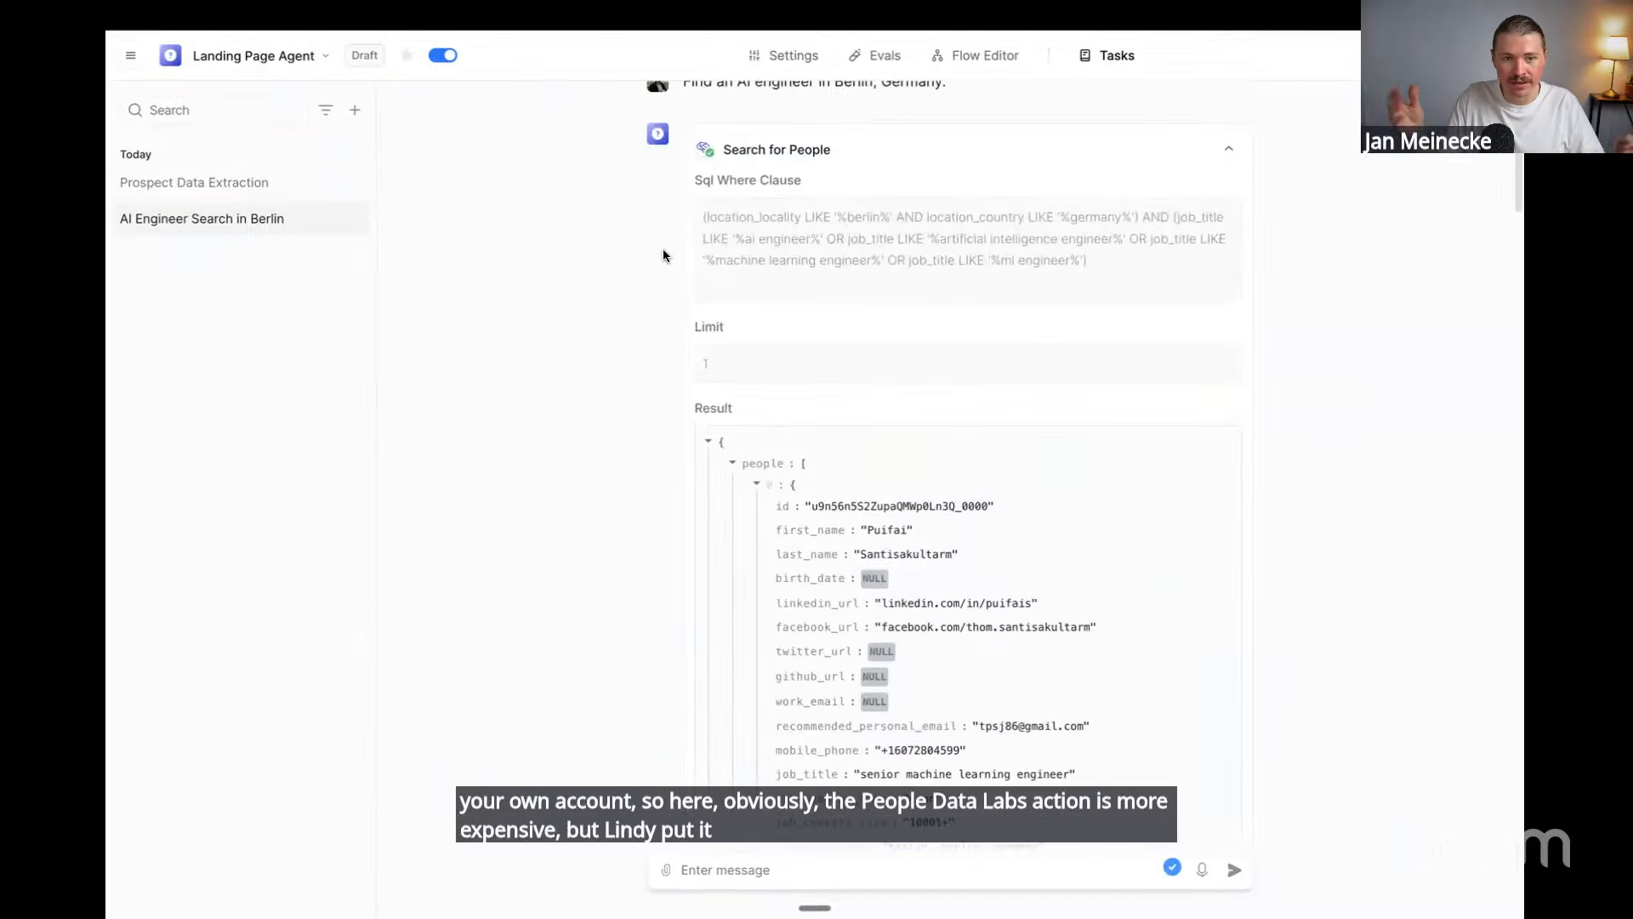
scroll(663, 256, down, 15)
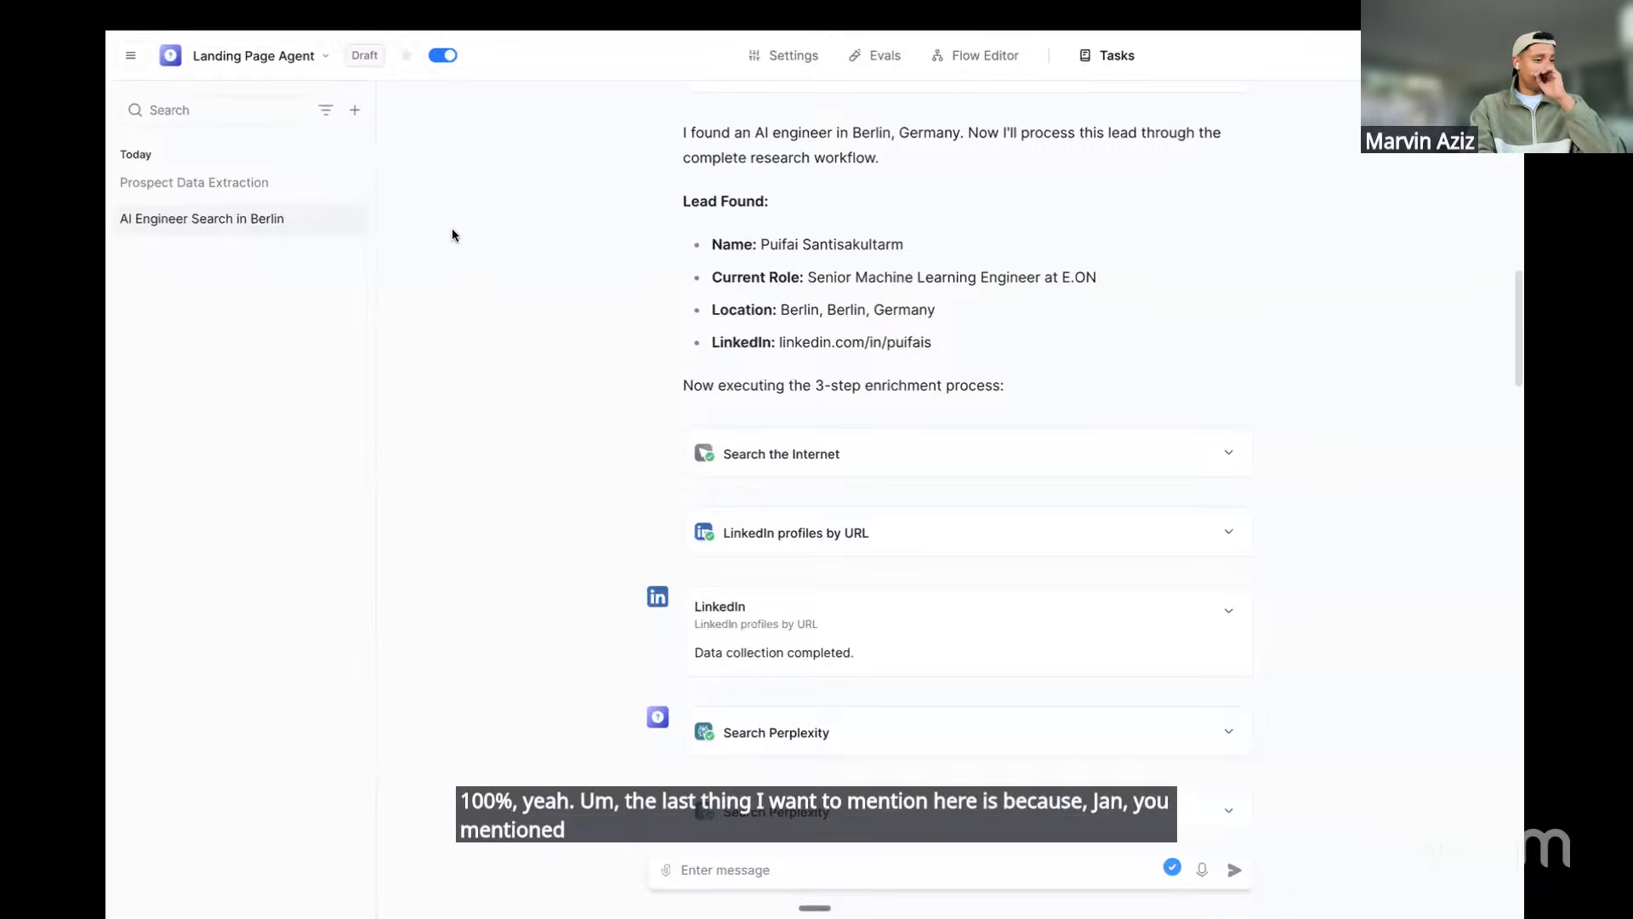
Check that Prospect Data Extraction used 56.3 credits, then open that task's conversation
right_click(247, 186)
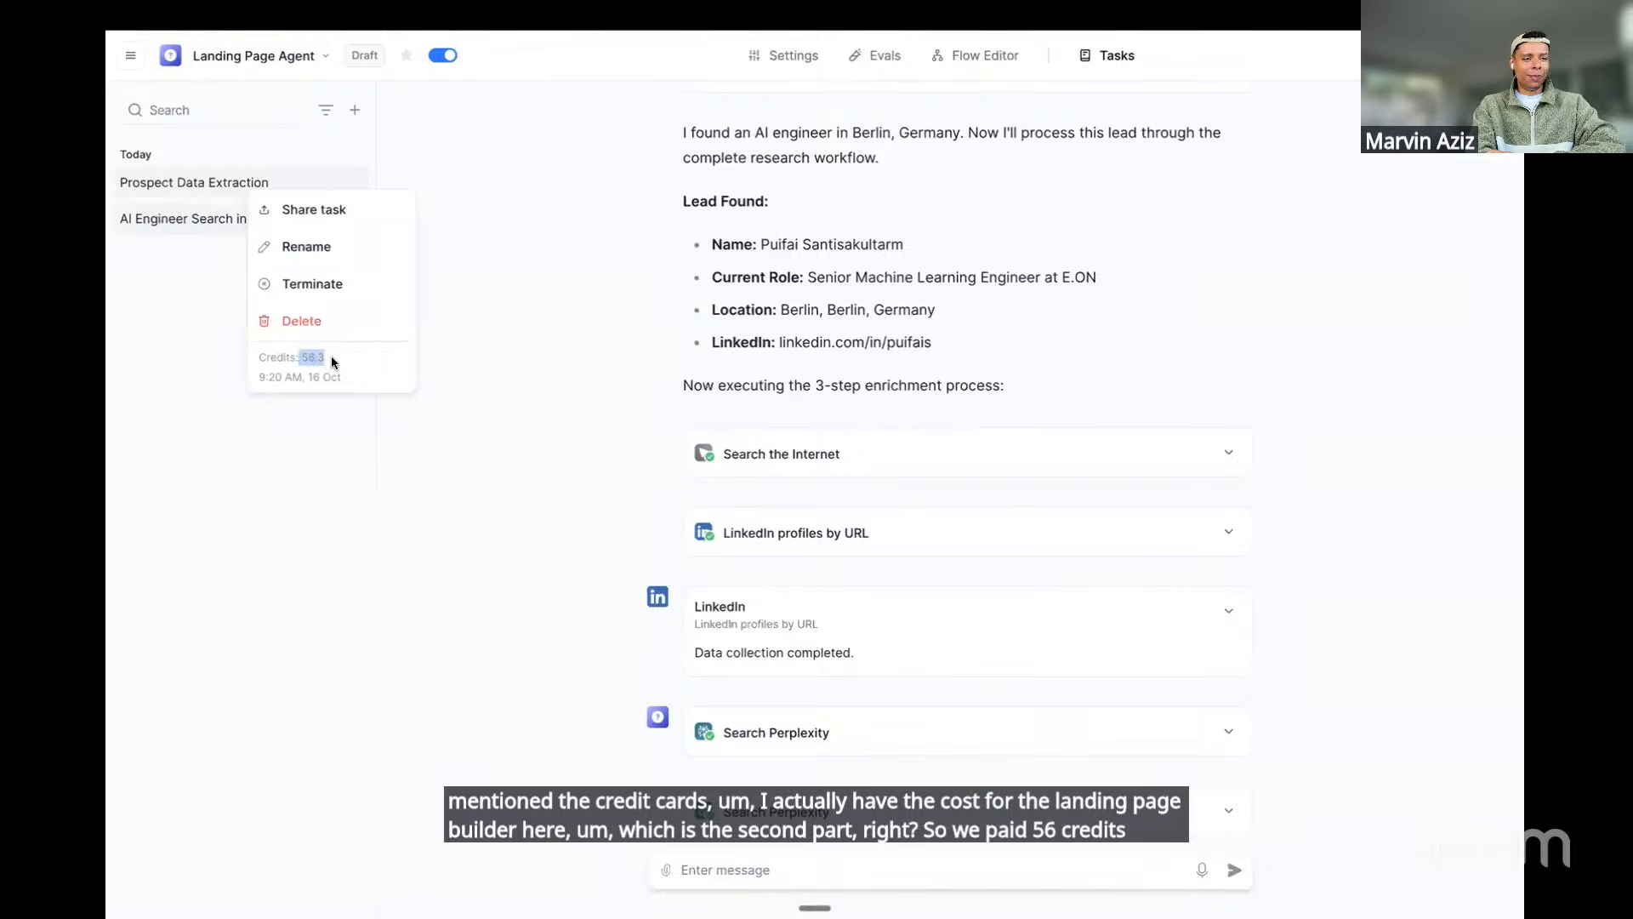
click(226, 184)
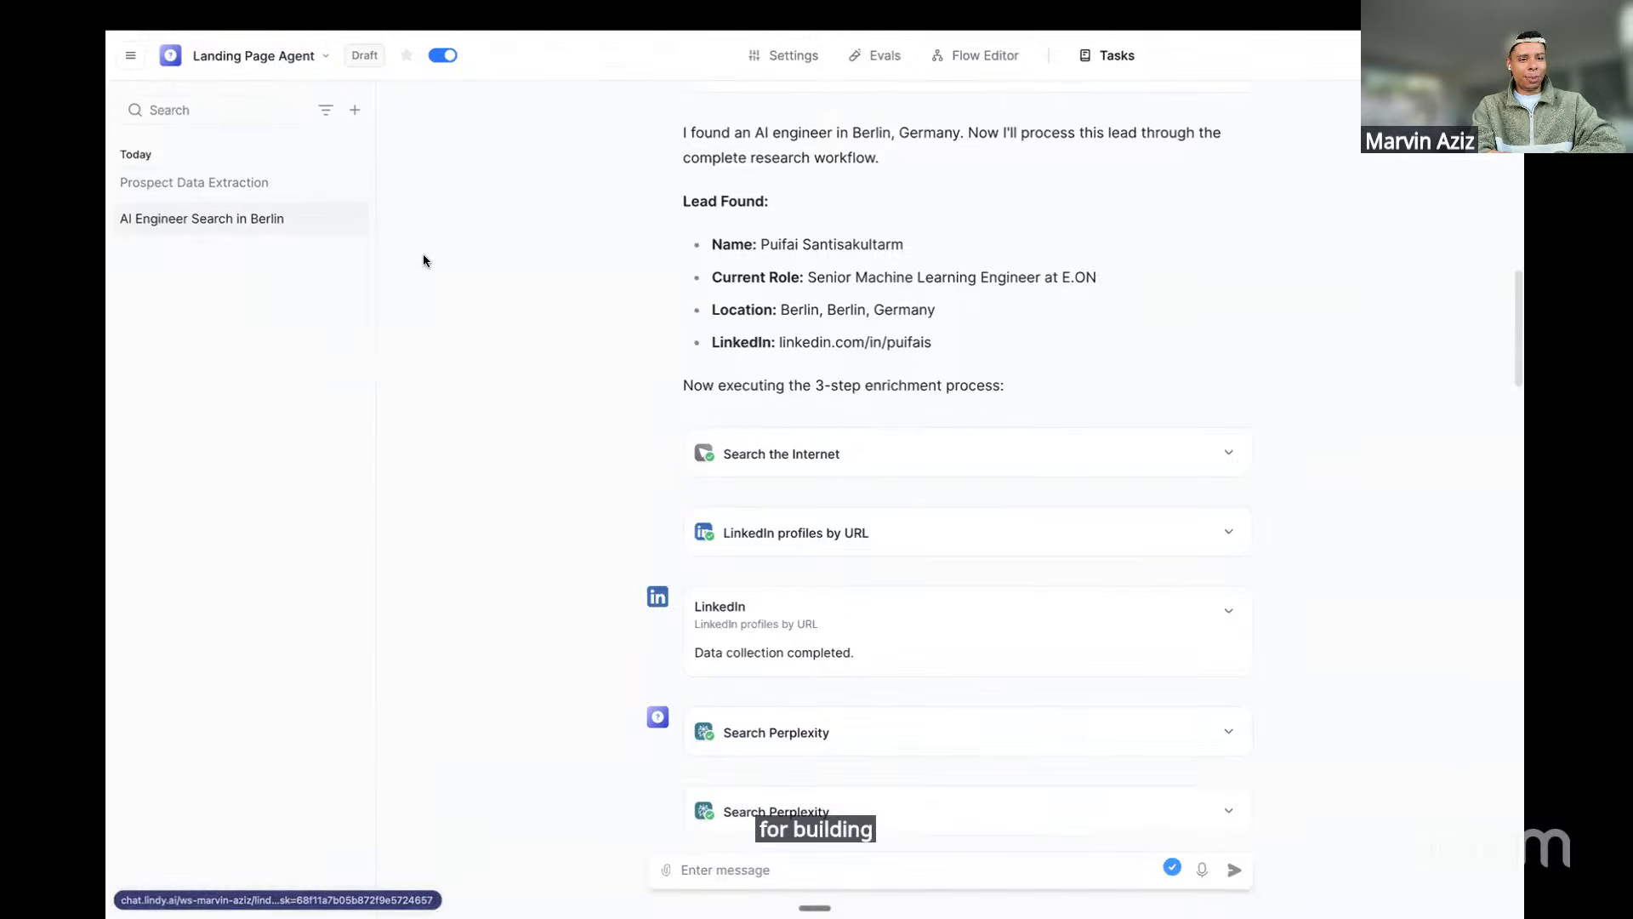
scroll(468, 444, down, 15)
scroll(469, 450, down, 9)
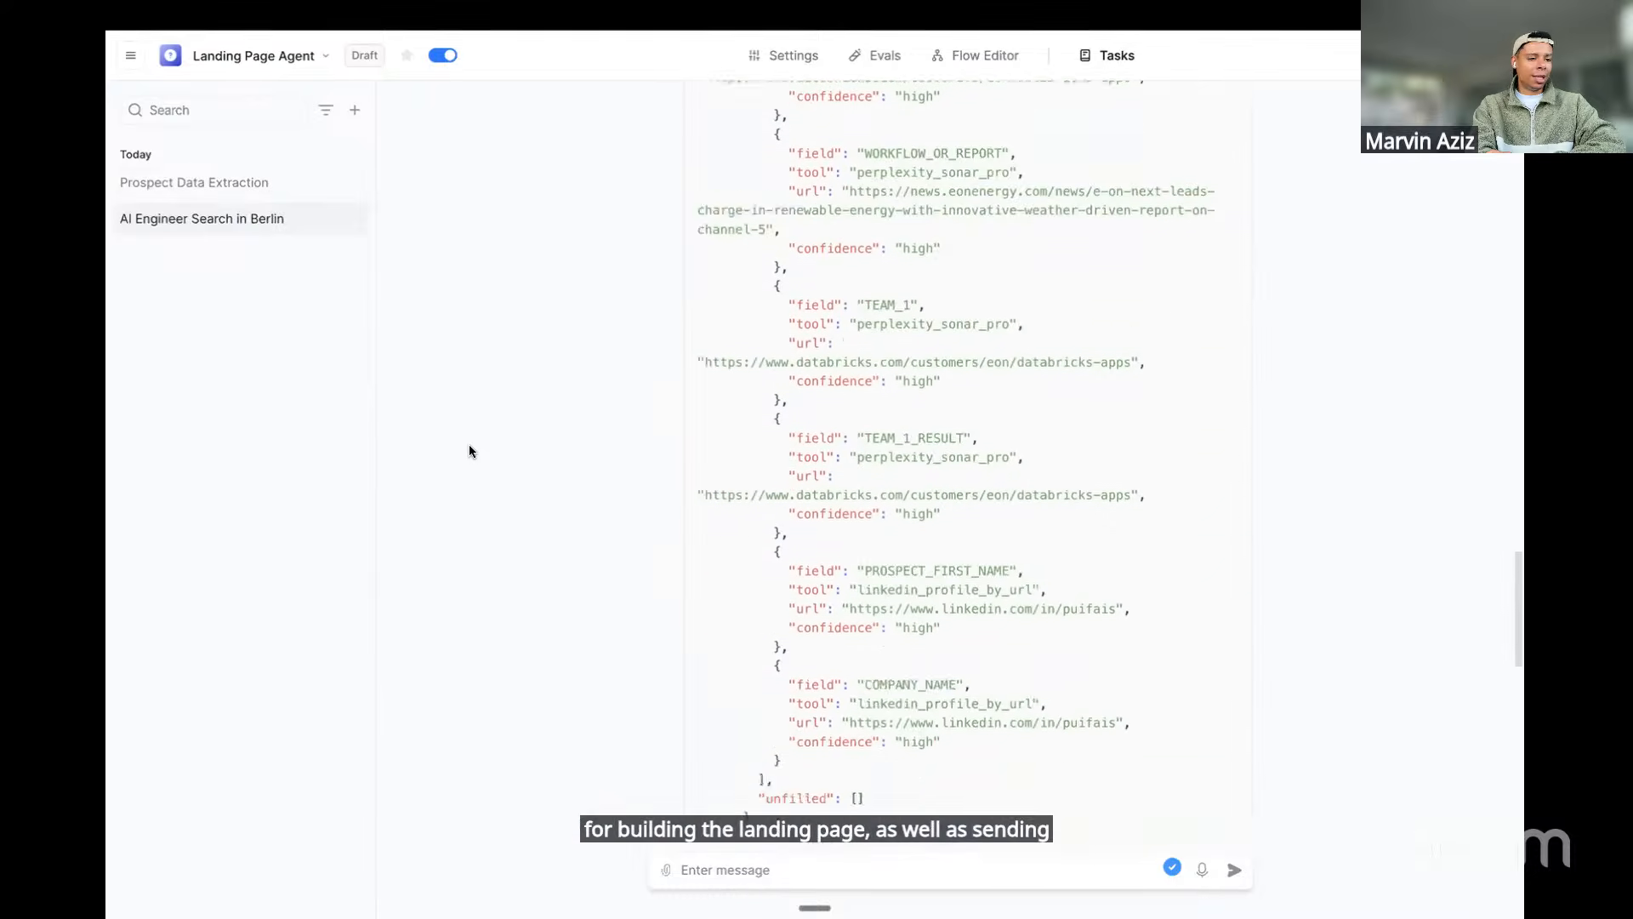
click(279, 193)
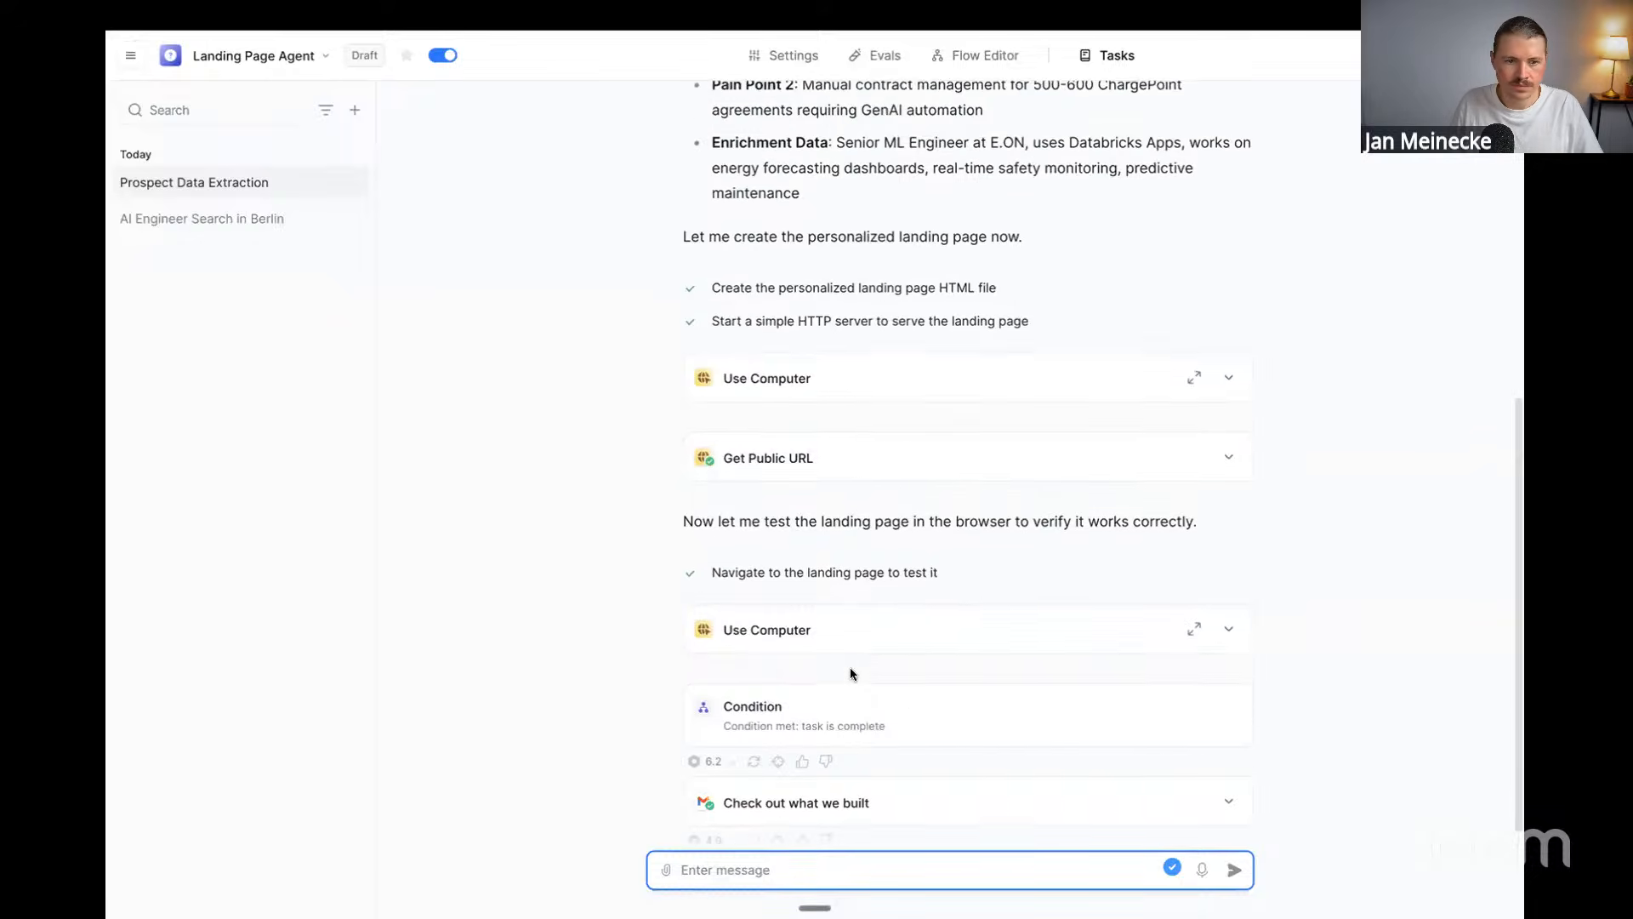
scroll(849, 672, up, 1)
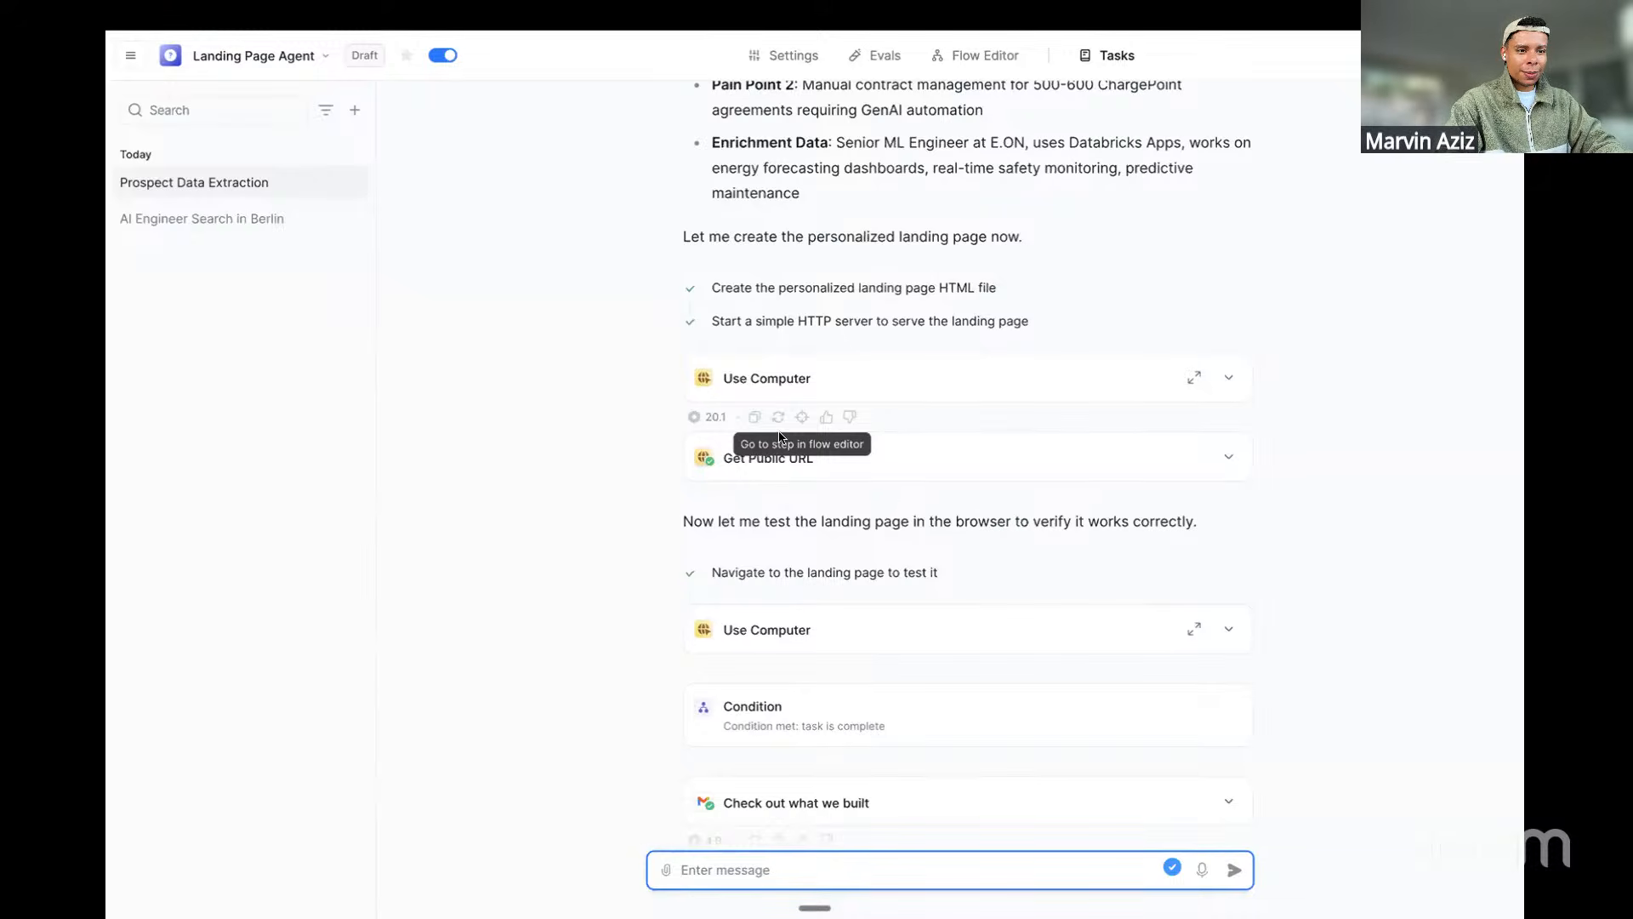
scroll(814, 430, up, 7)
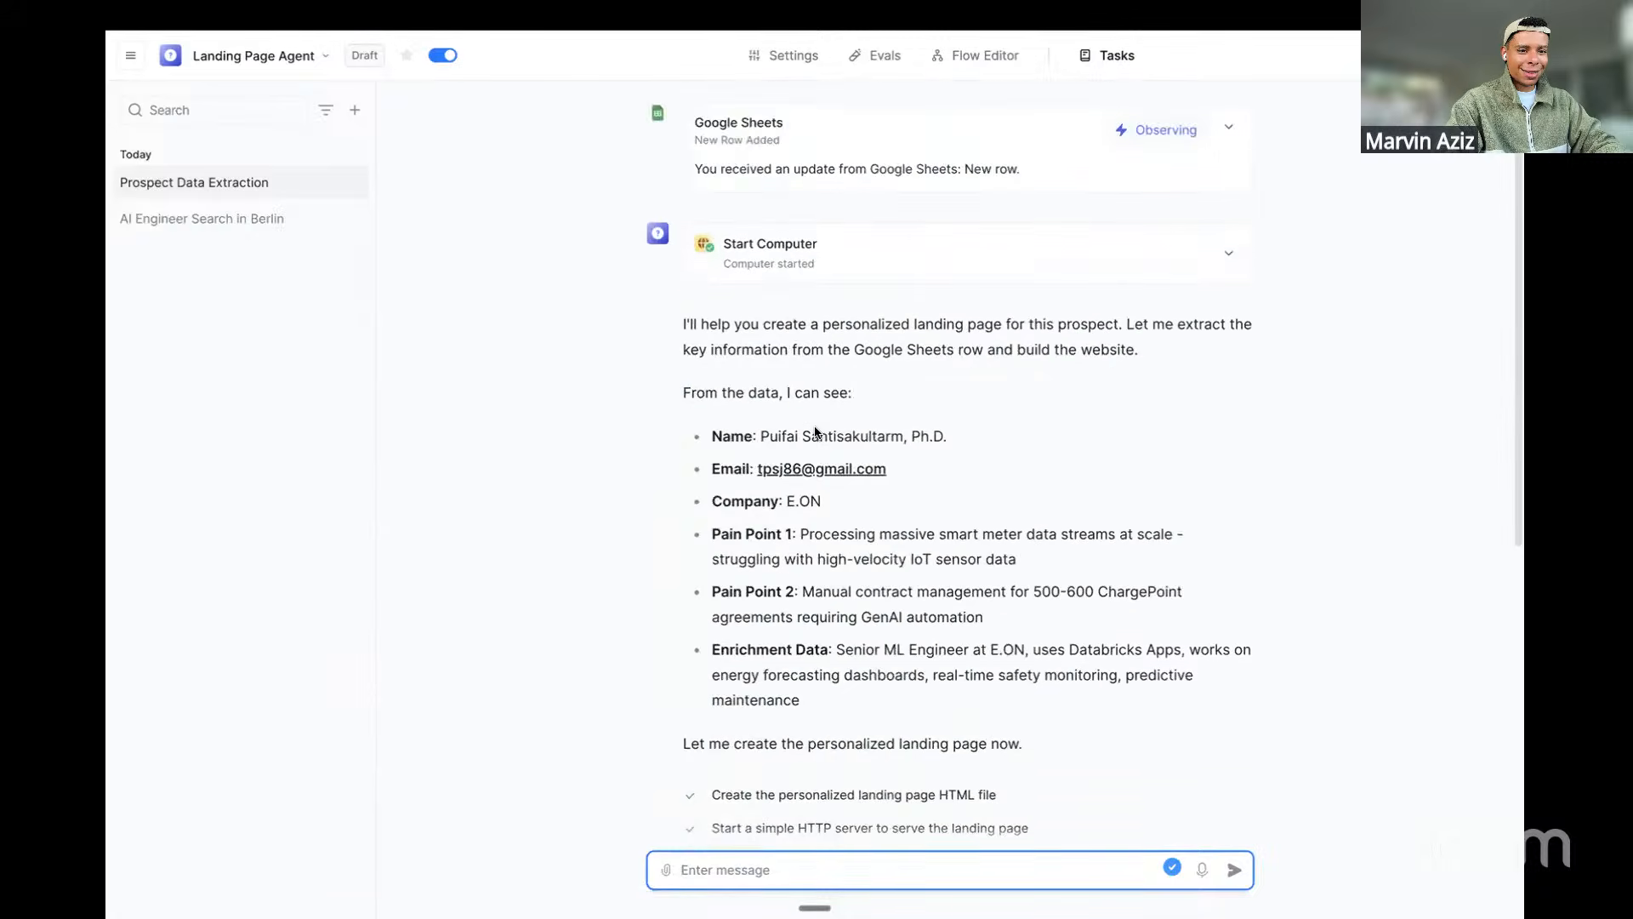
Scroll the Product Shot Pro flow to show its image generation loop and file upload
scroll(814, 426, down, 2)
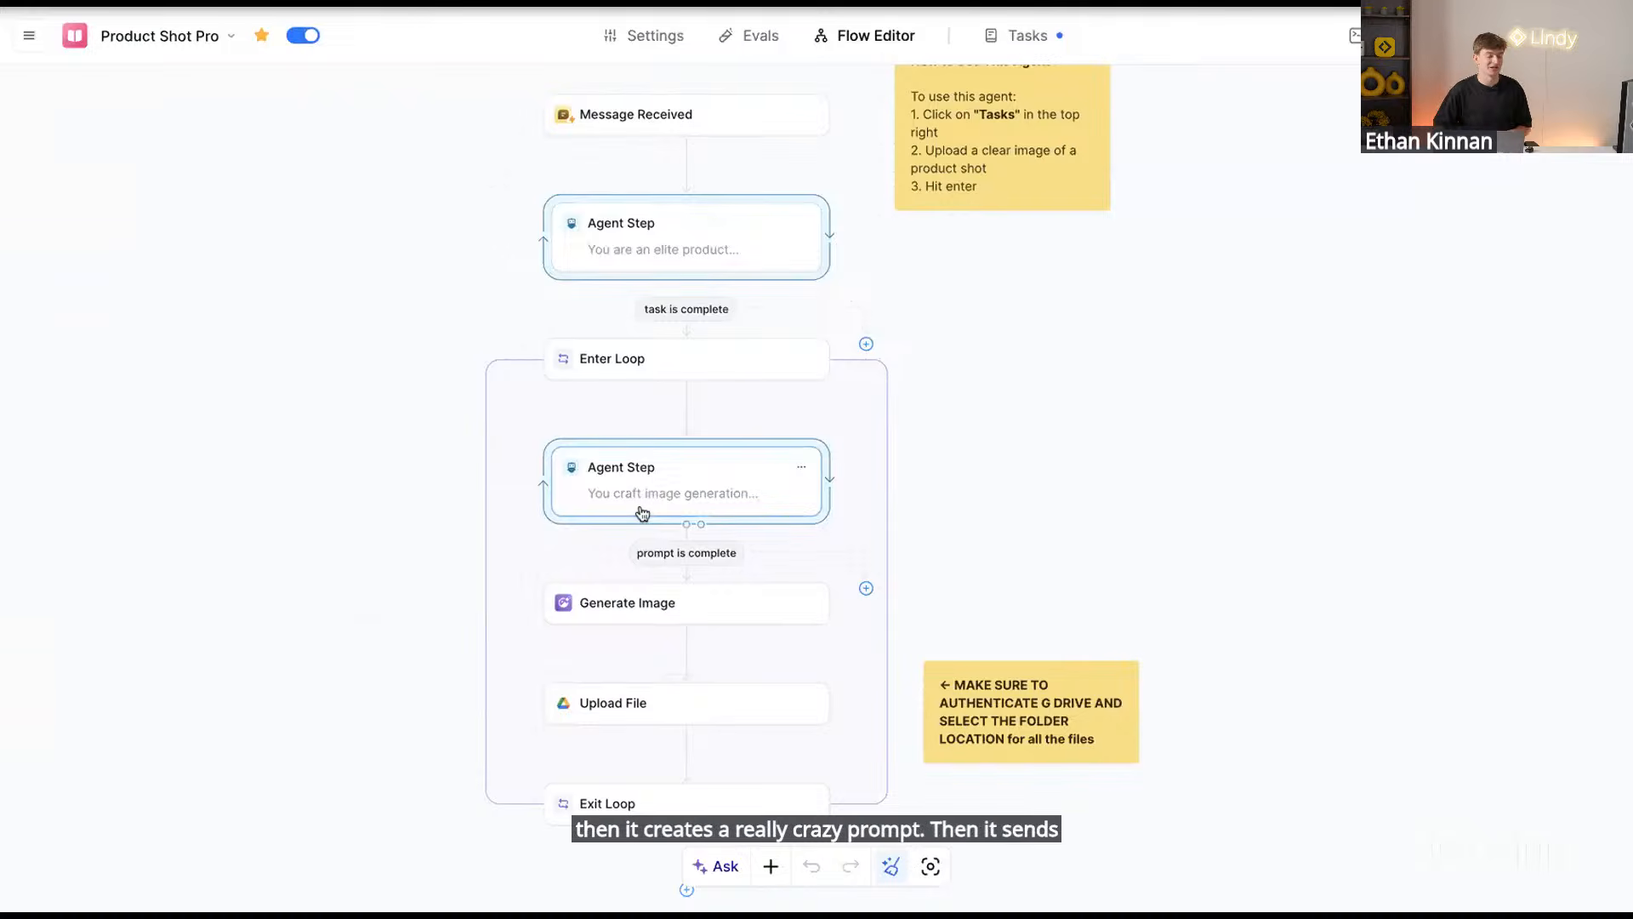
Open the Nike Basketball Shoe Shot Concepts task, browse its 10 concepts, and expand its subtasks
click(1021, 36)
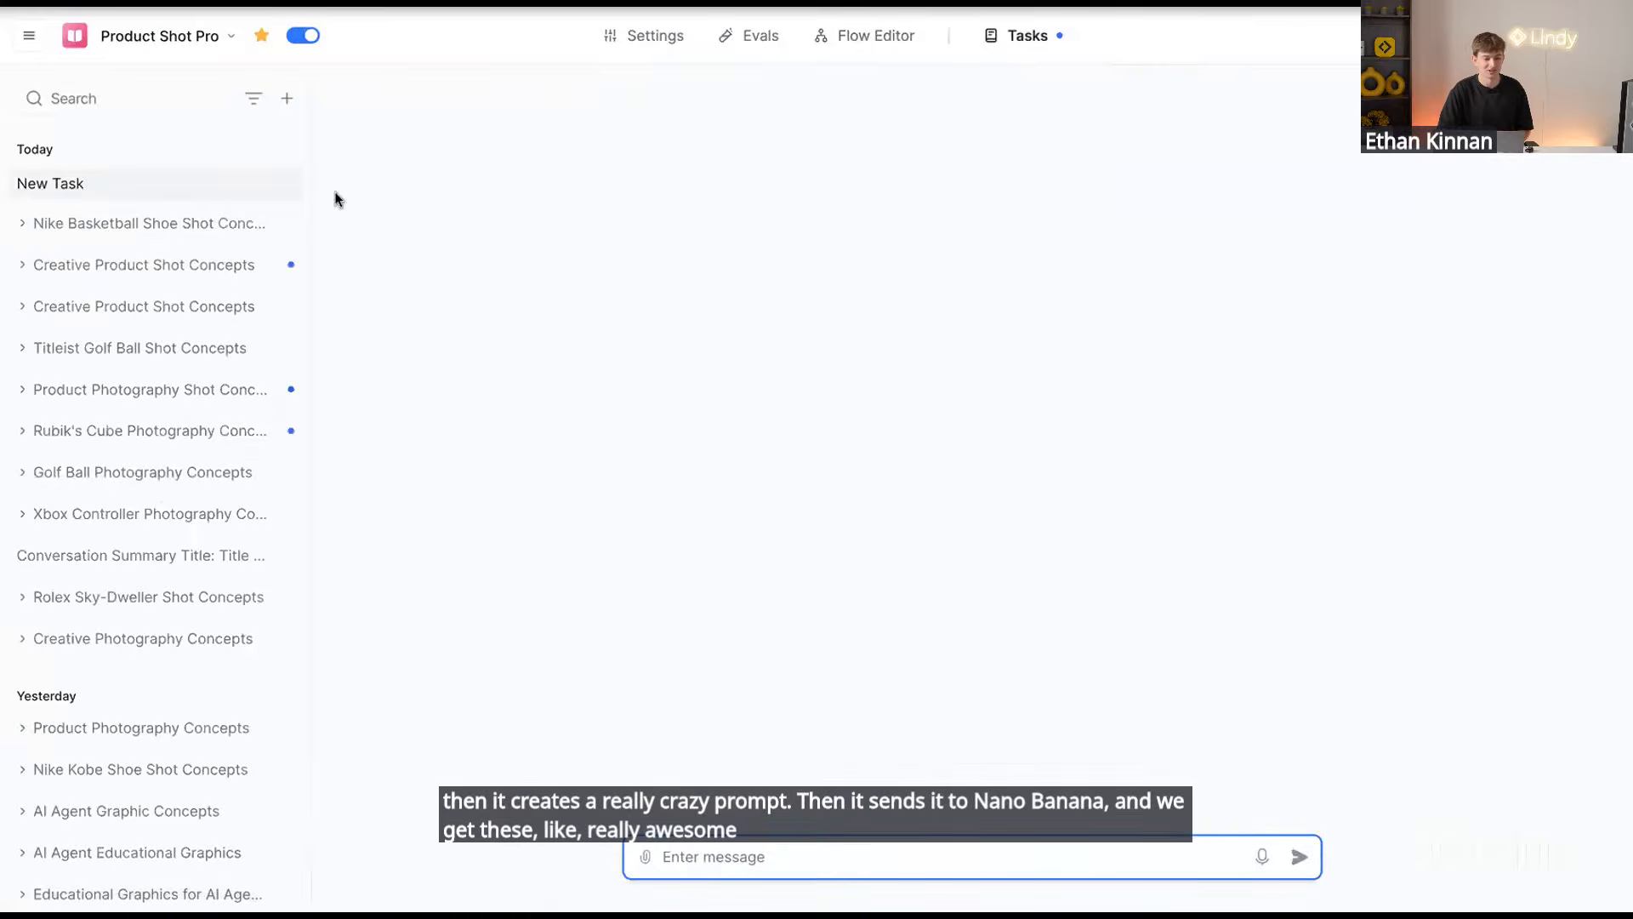
click(132, 225)
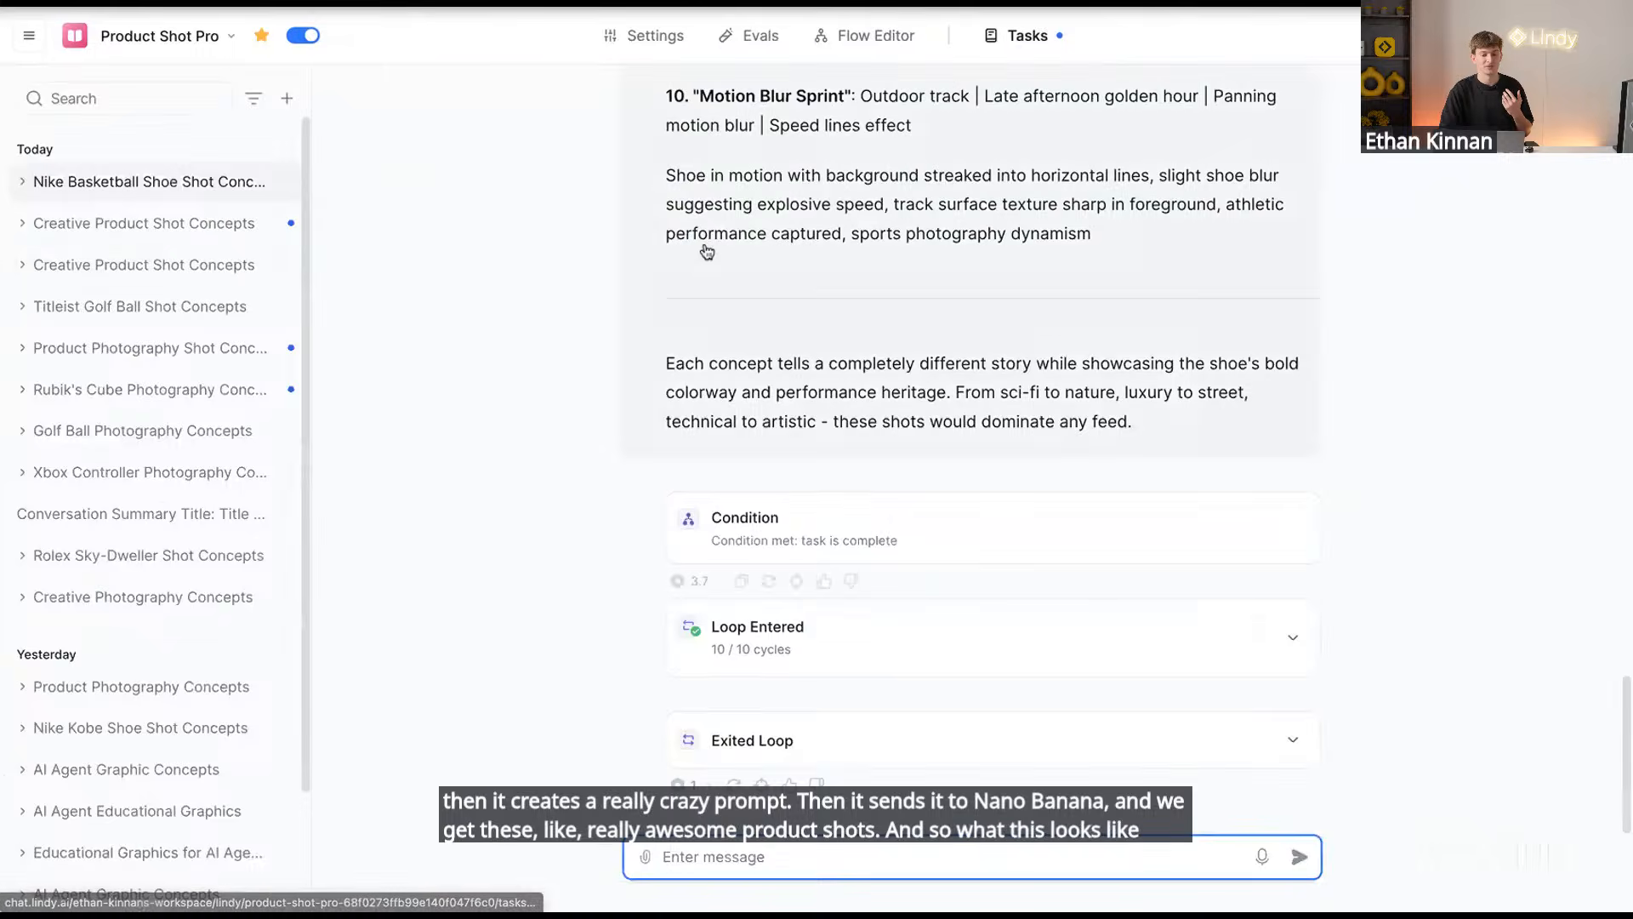
scroll(704, 249, up, 10)
scroll(704, 249, up, 15)
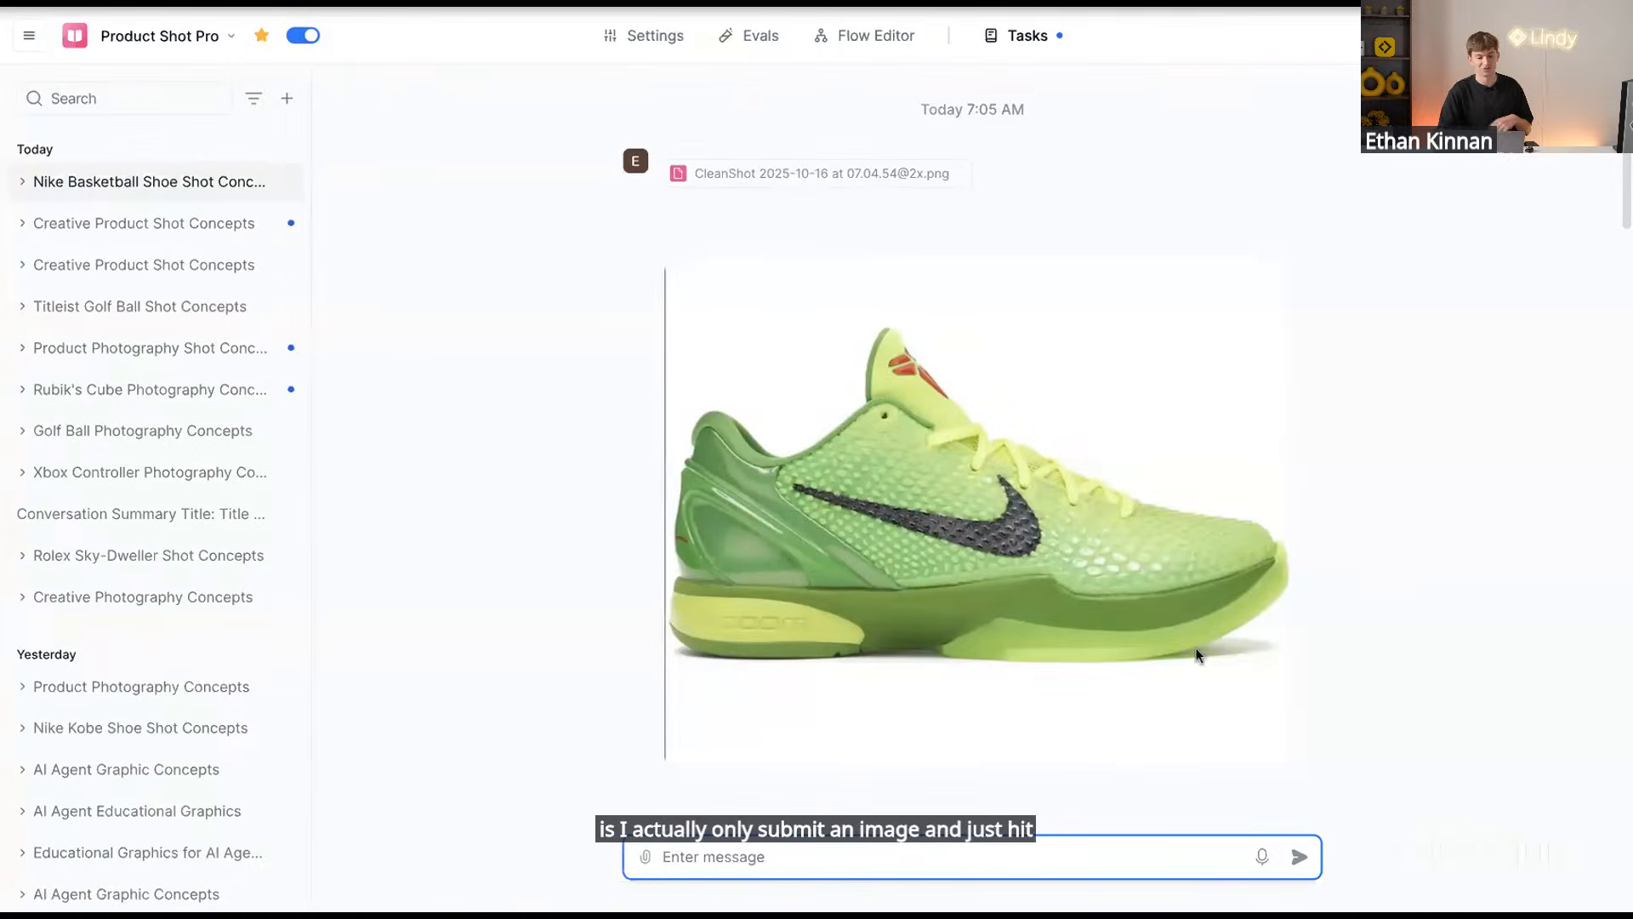
scroll(1019, 488, down, 2)
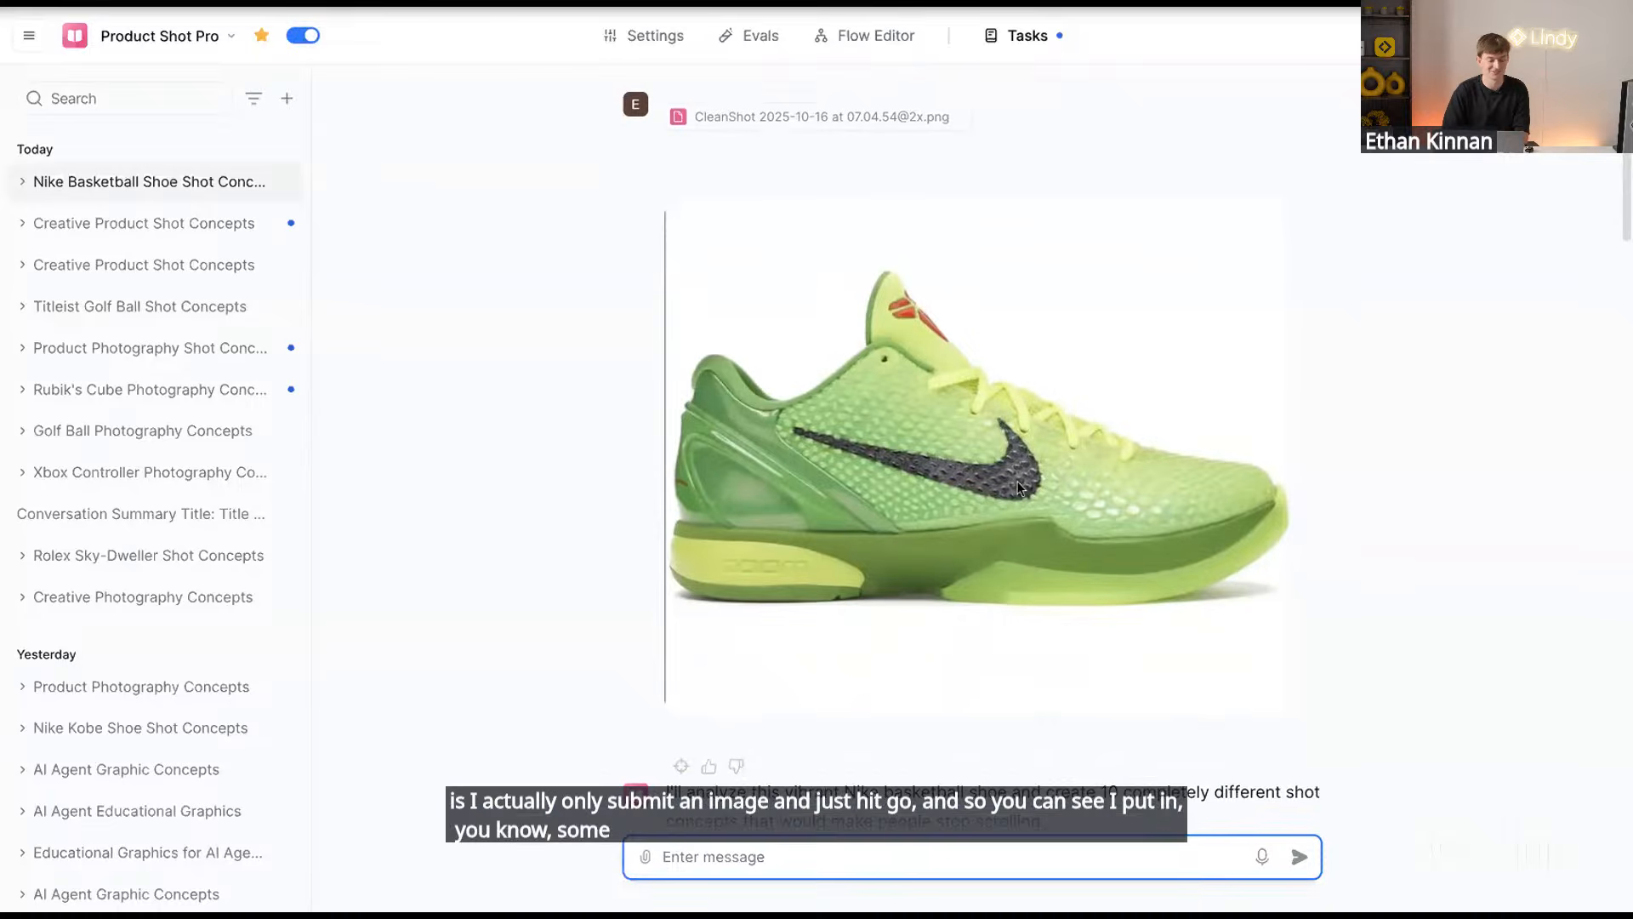
scroll(1062, 677, down, 5)
scroll(1062, 678, up, 4)
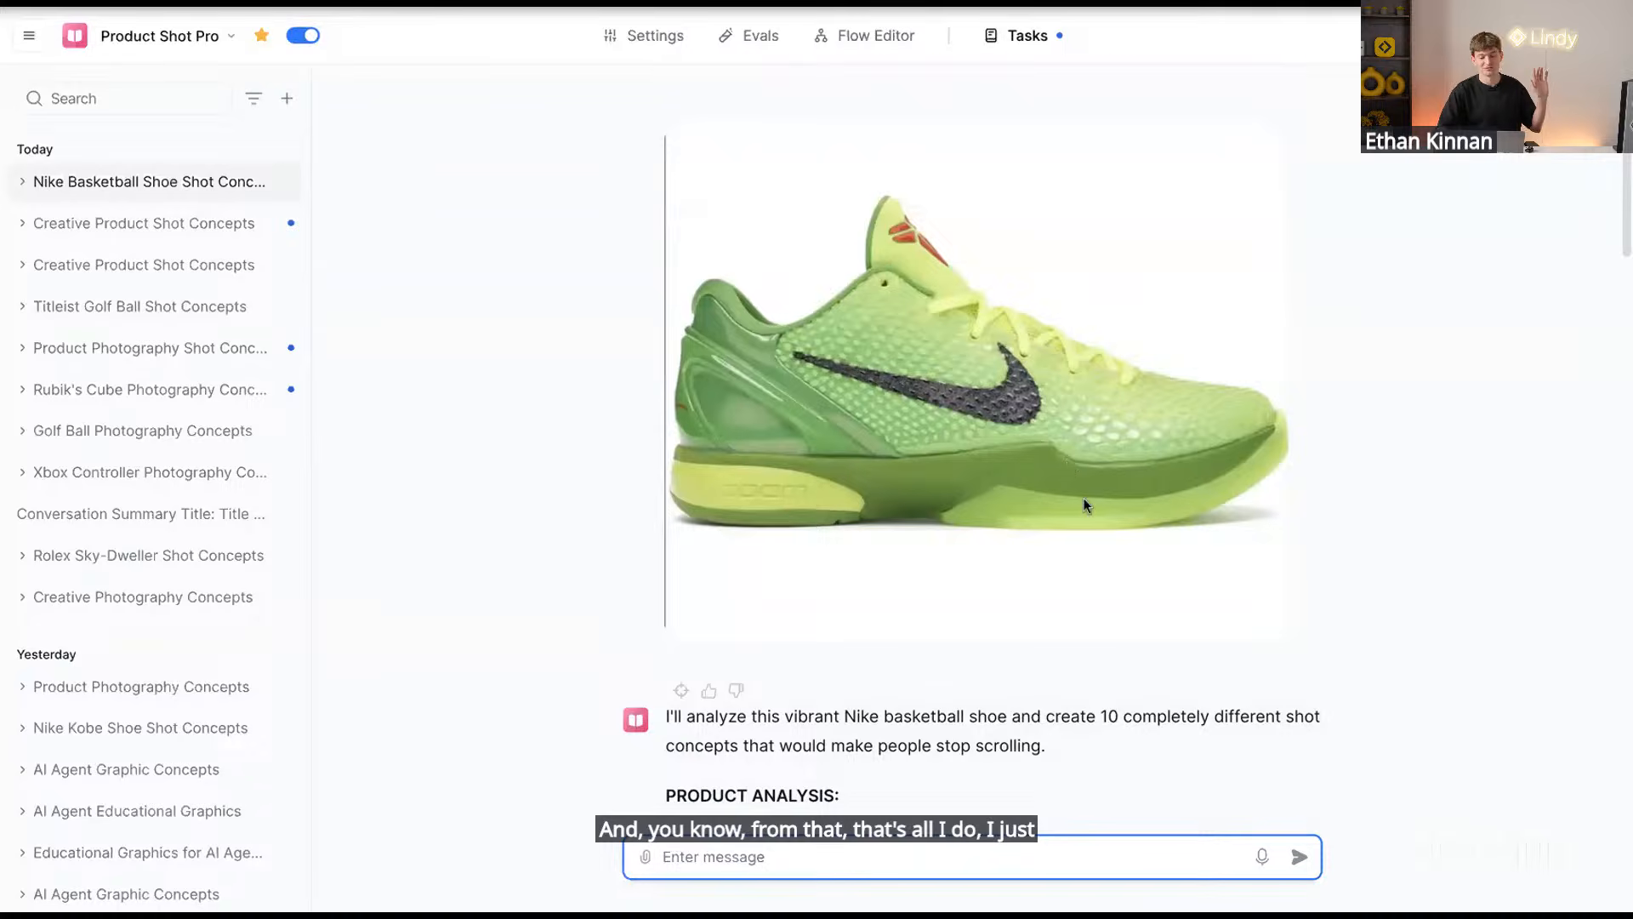
scroll(1063, 647, down, 10)
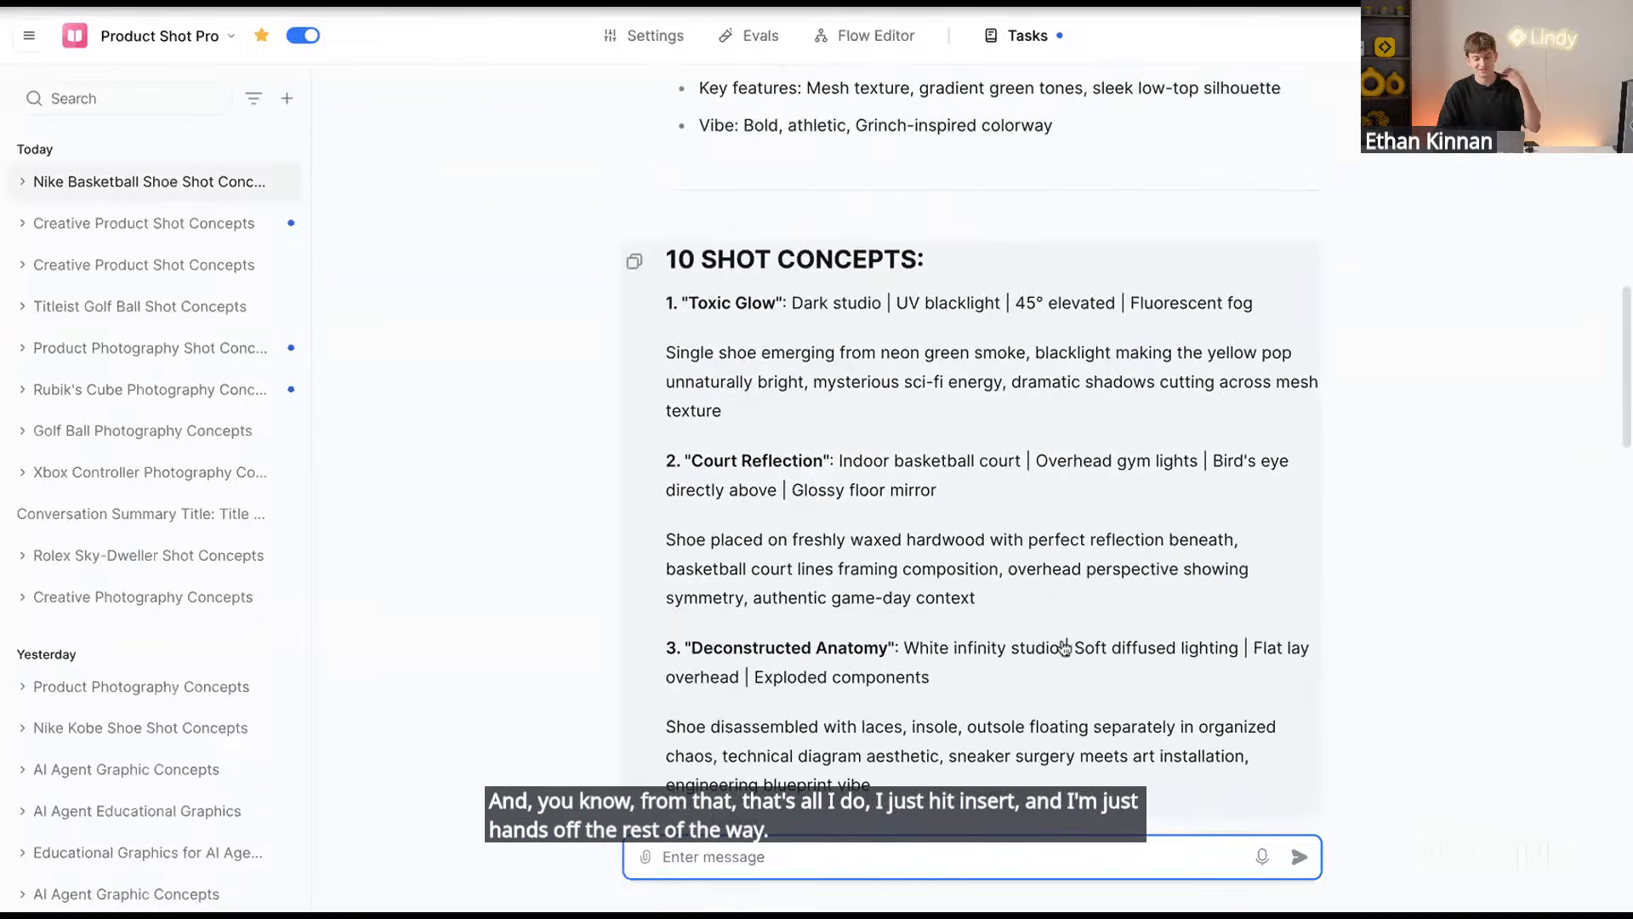
scroll(1063, 646, down, 4)
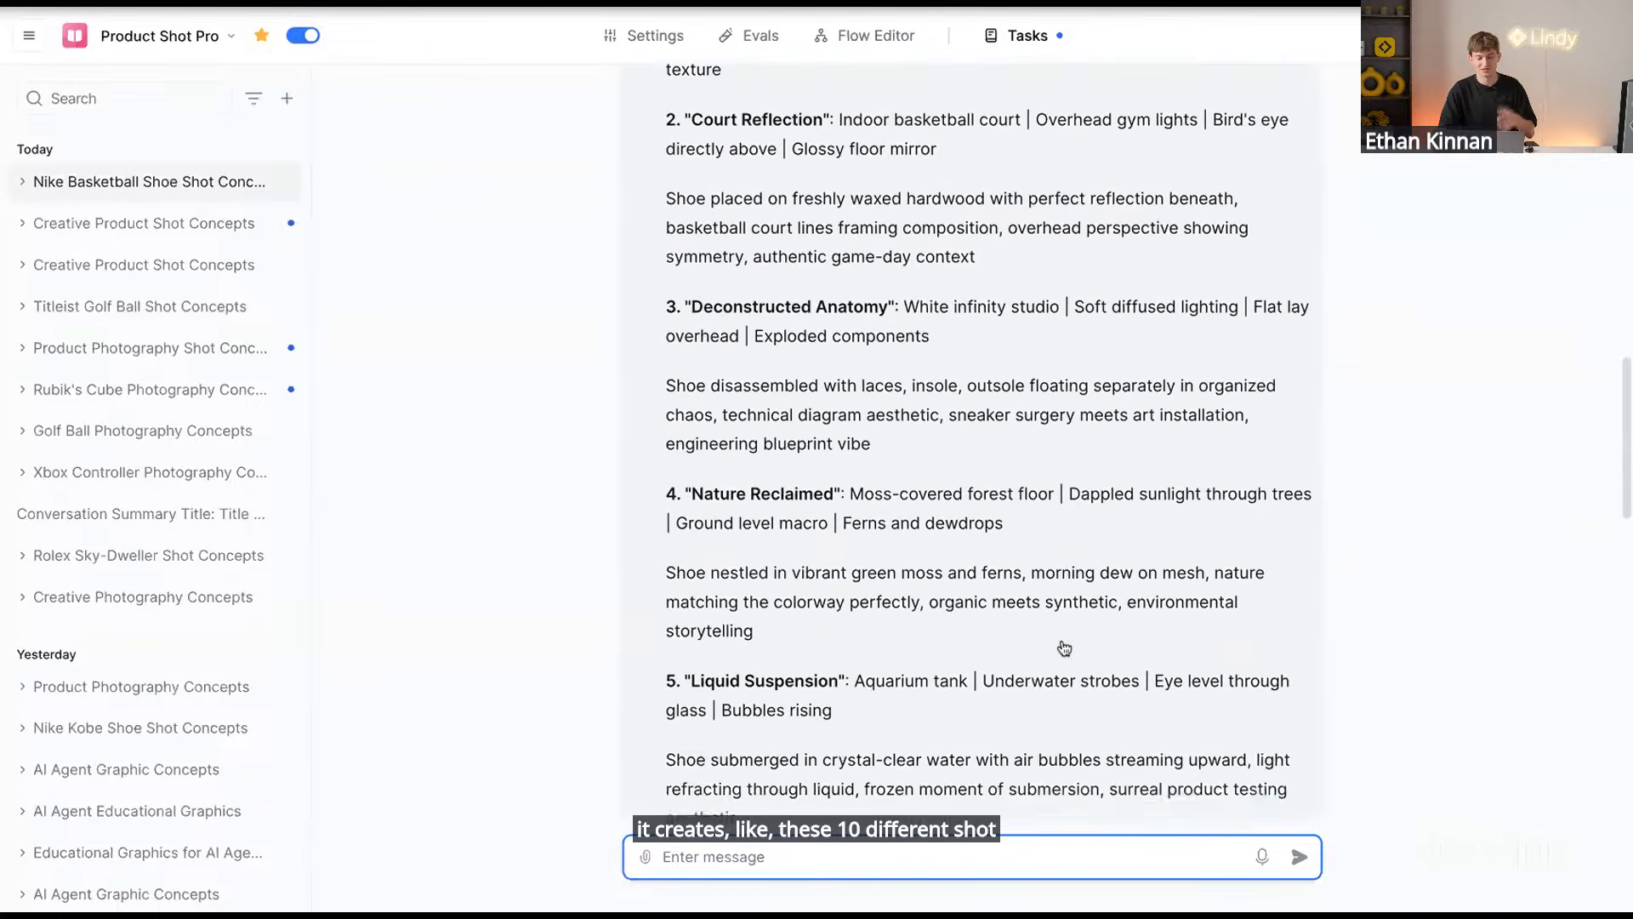
scroll(1064, 646, down, 5)
click(22, 181)
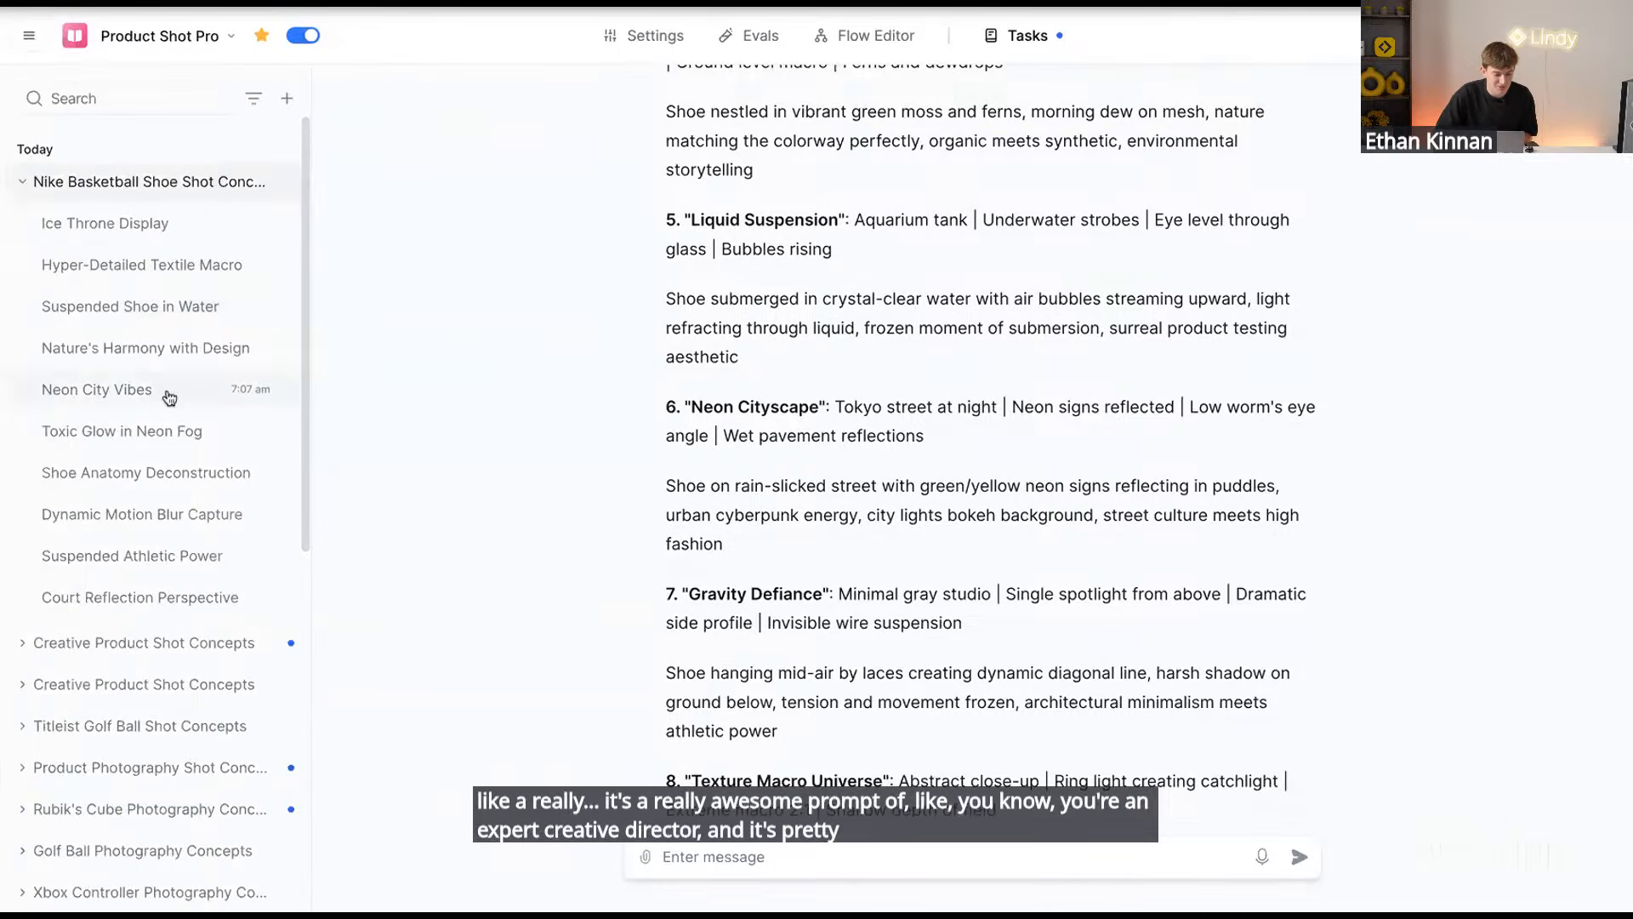
View the Toxic Glow in Neon Fog subtask's image prompt and its smoky green shoe image
click(187, 434)
scroll(955, 441, up, 10)
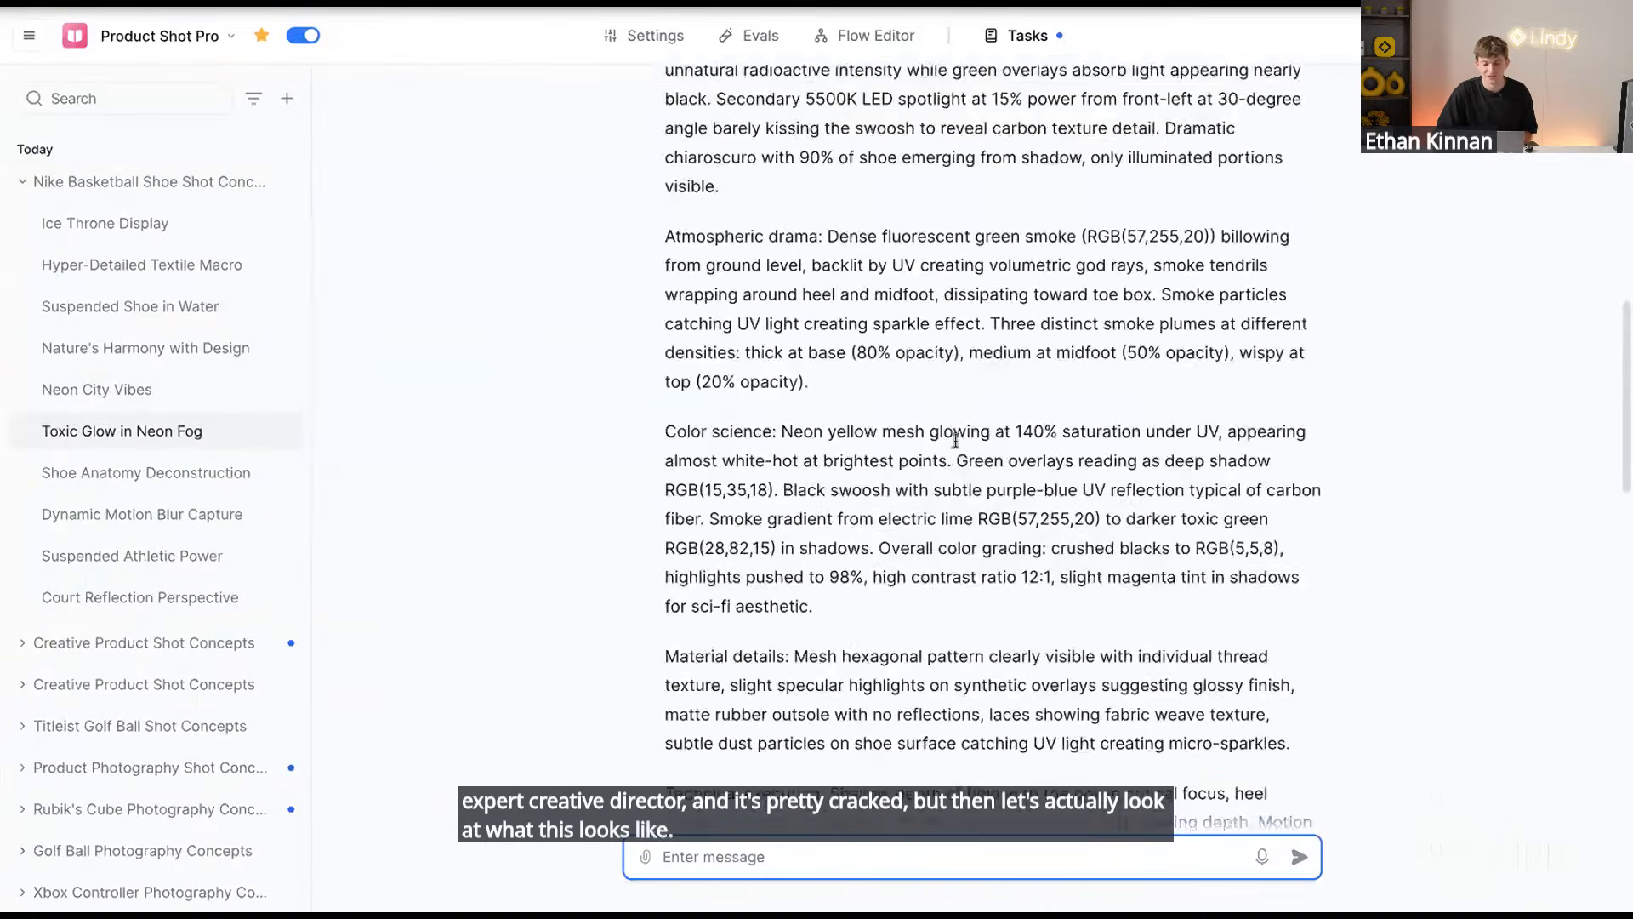
scroll(957, 448, up, 1)
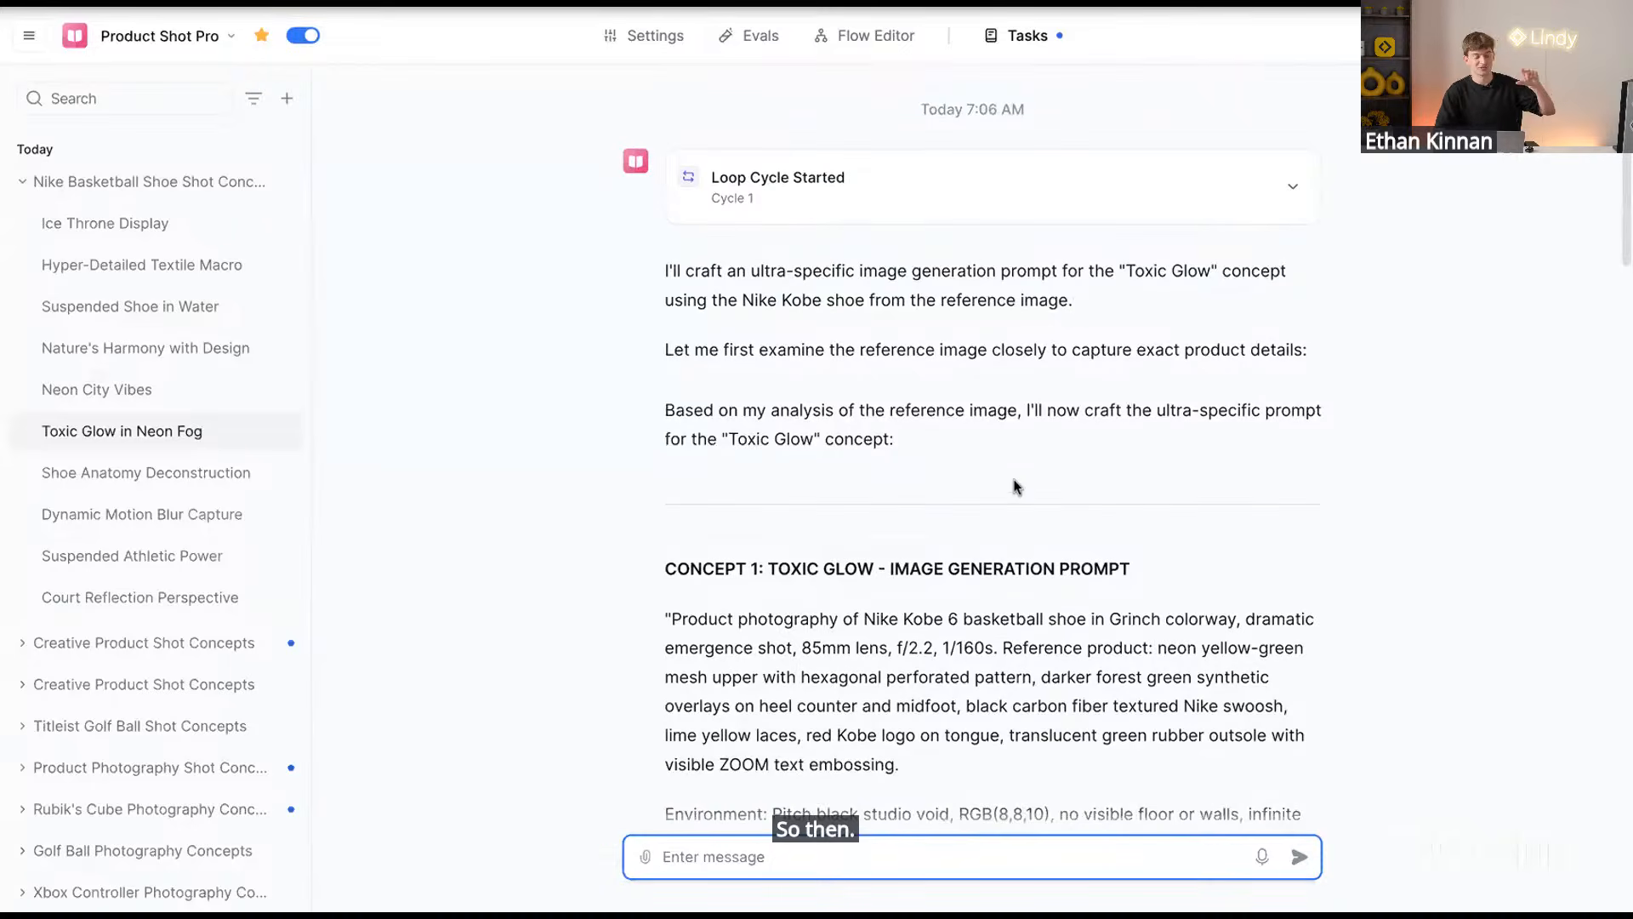
scroll(1016, 487, down, 4)
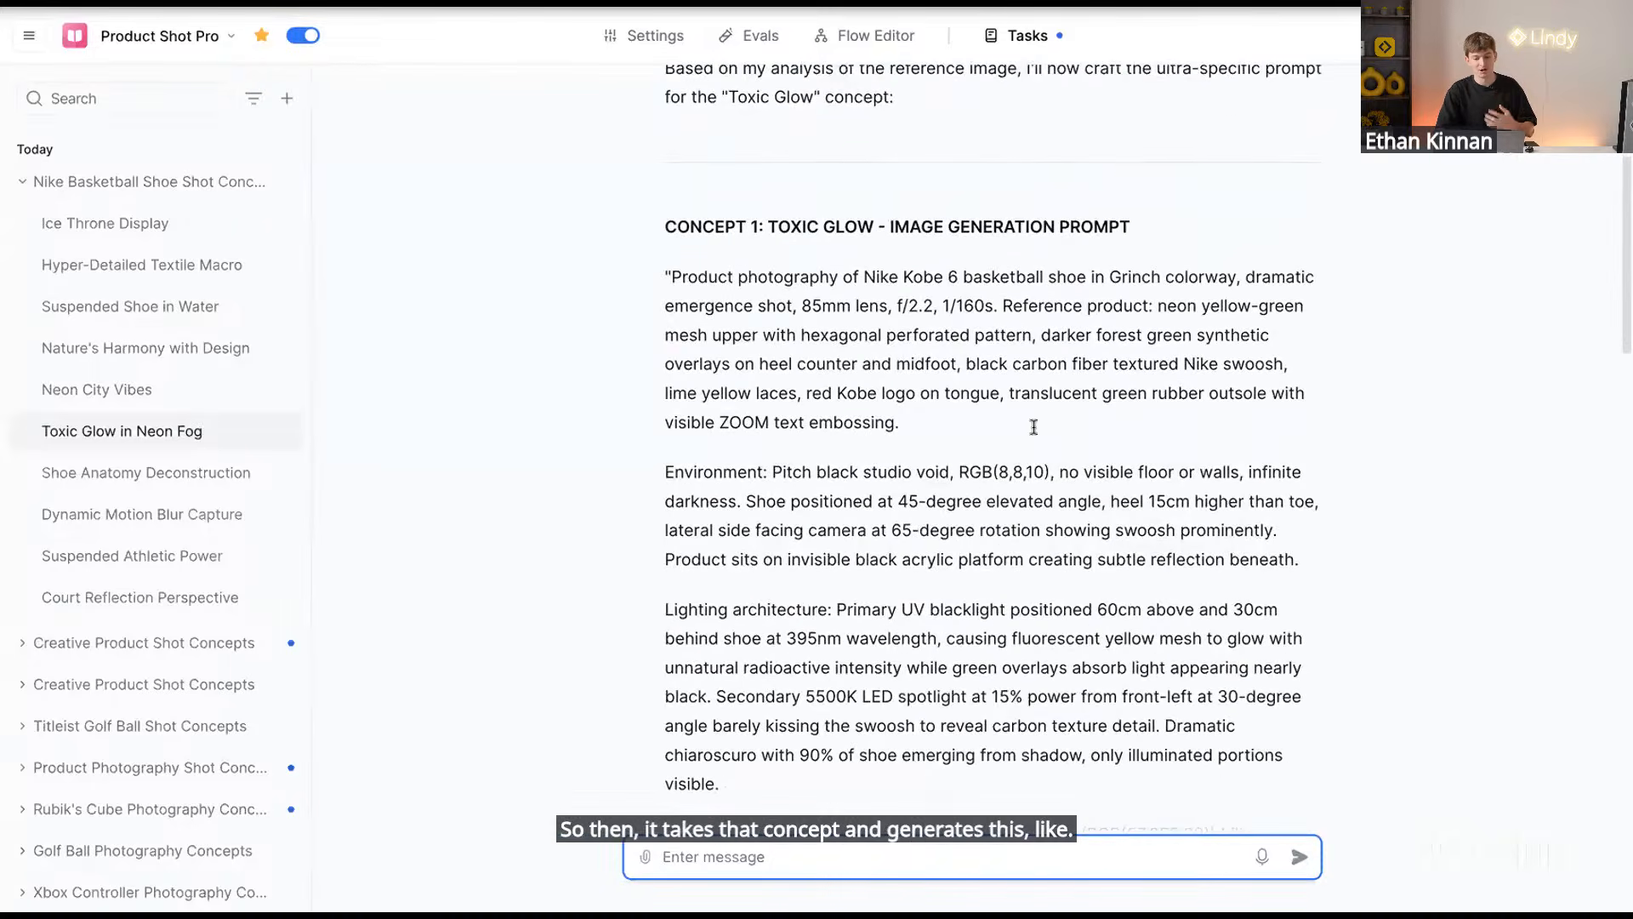
scroll(987, 536, down, 12)
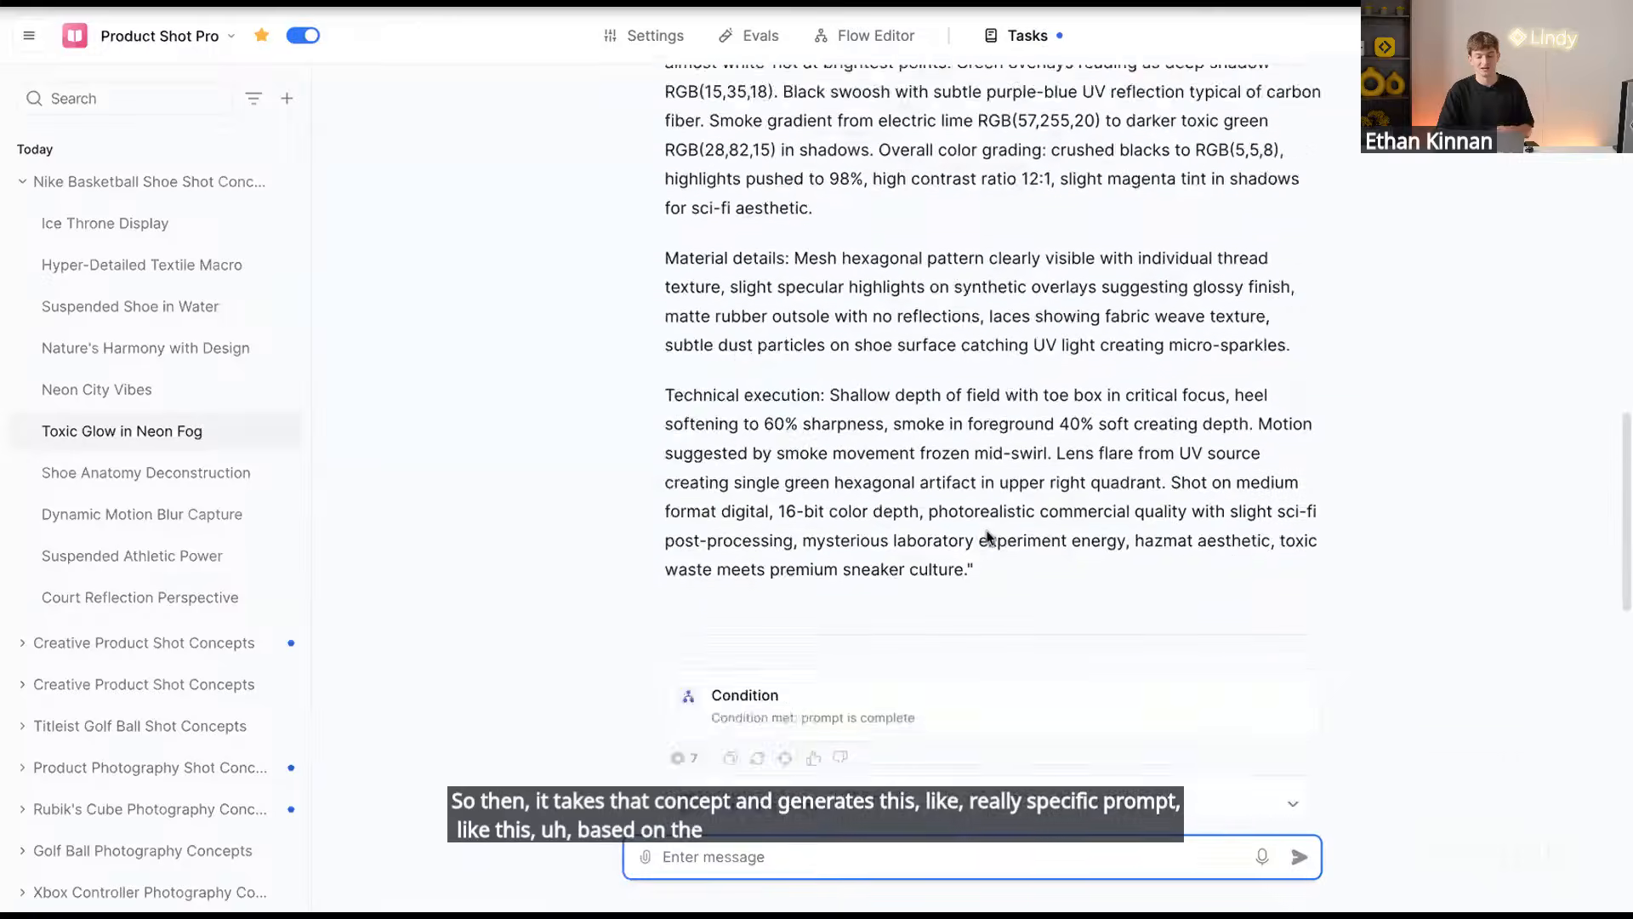
scroll(987, 535, down, 8)
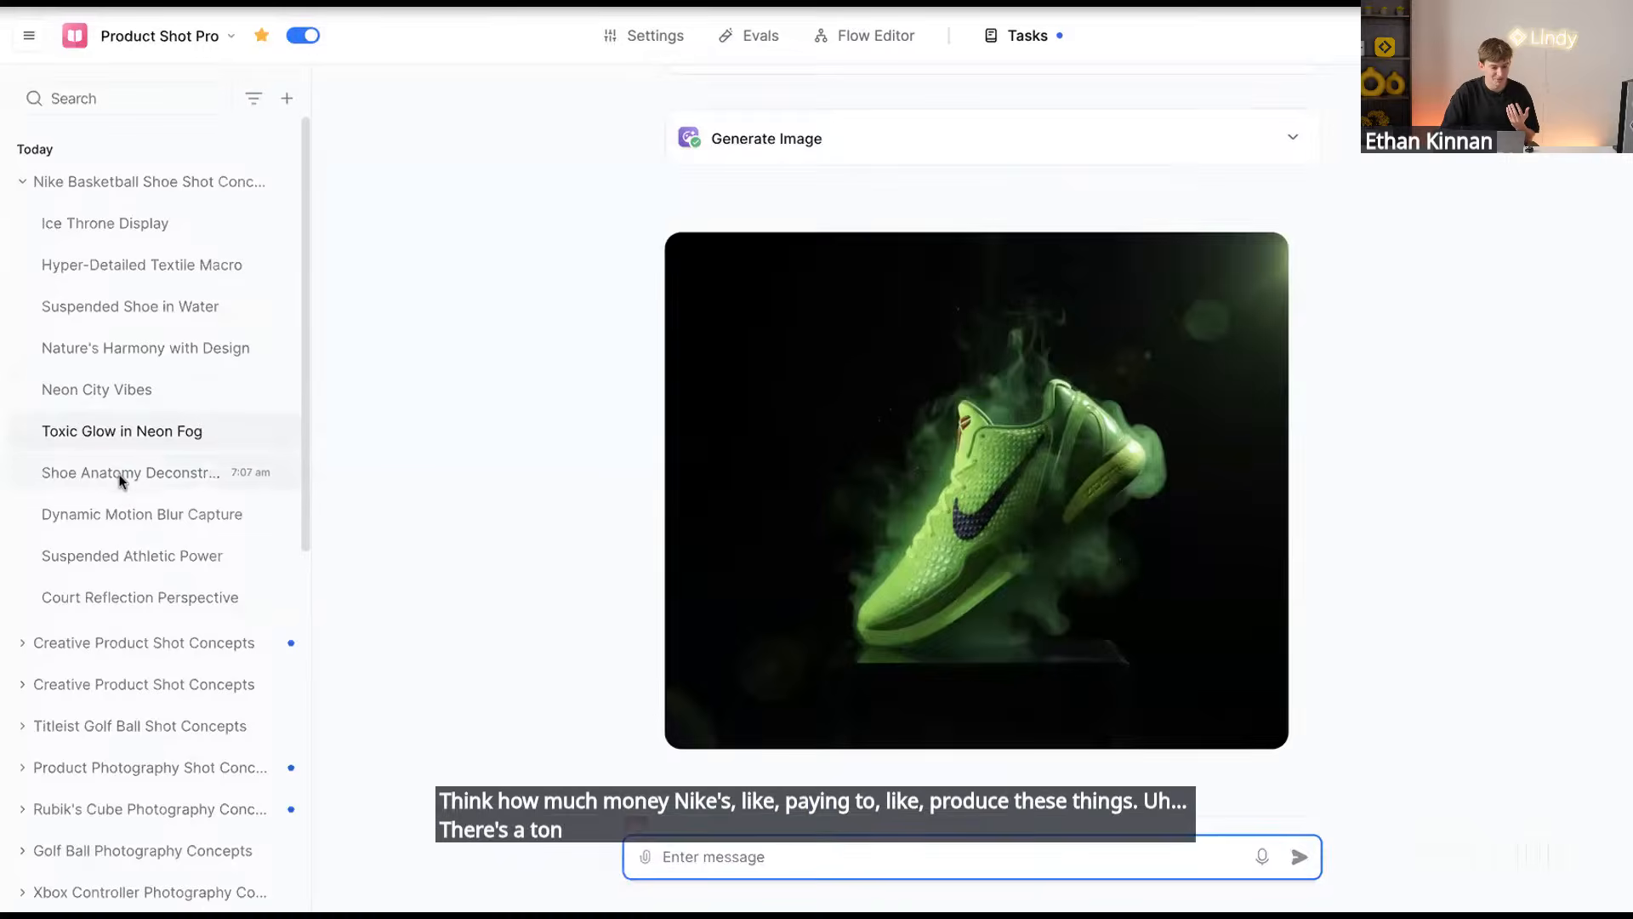
Browse the Shoe Anatomy Deconstruction, Dynamic Motion Blur Capture and Vintage Study Aesthetic golf ball subtasks
click(162, 473)
click(178, 517)
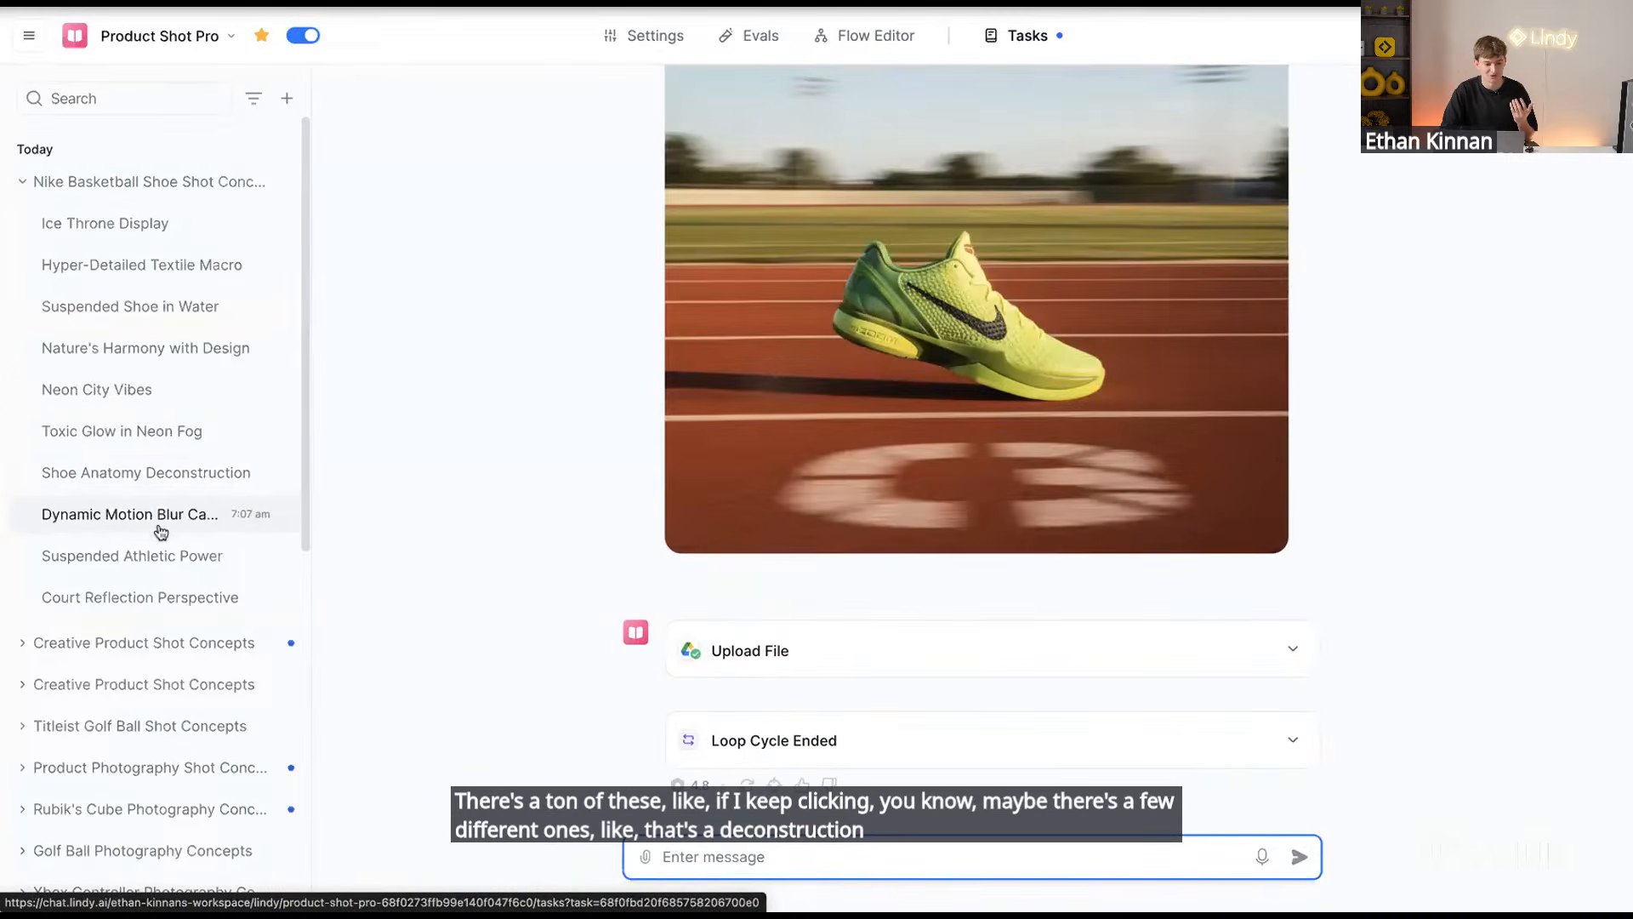
scroll(124, 660, down, 2)
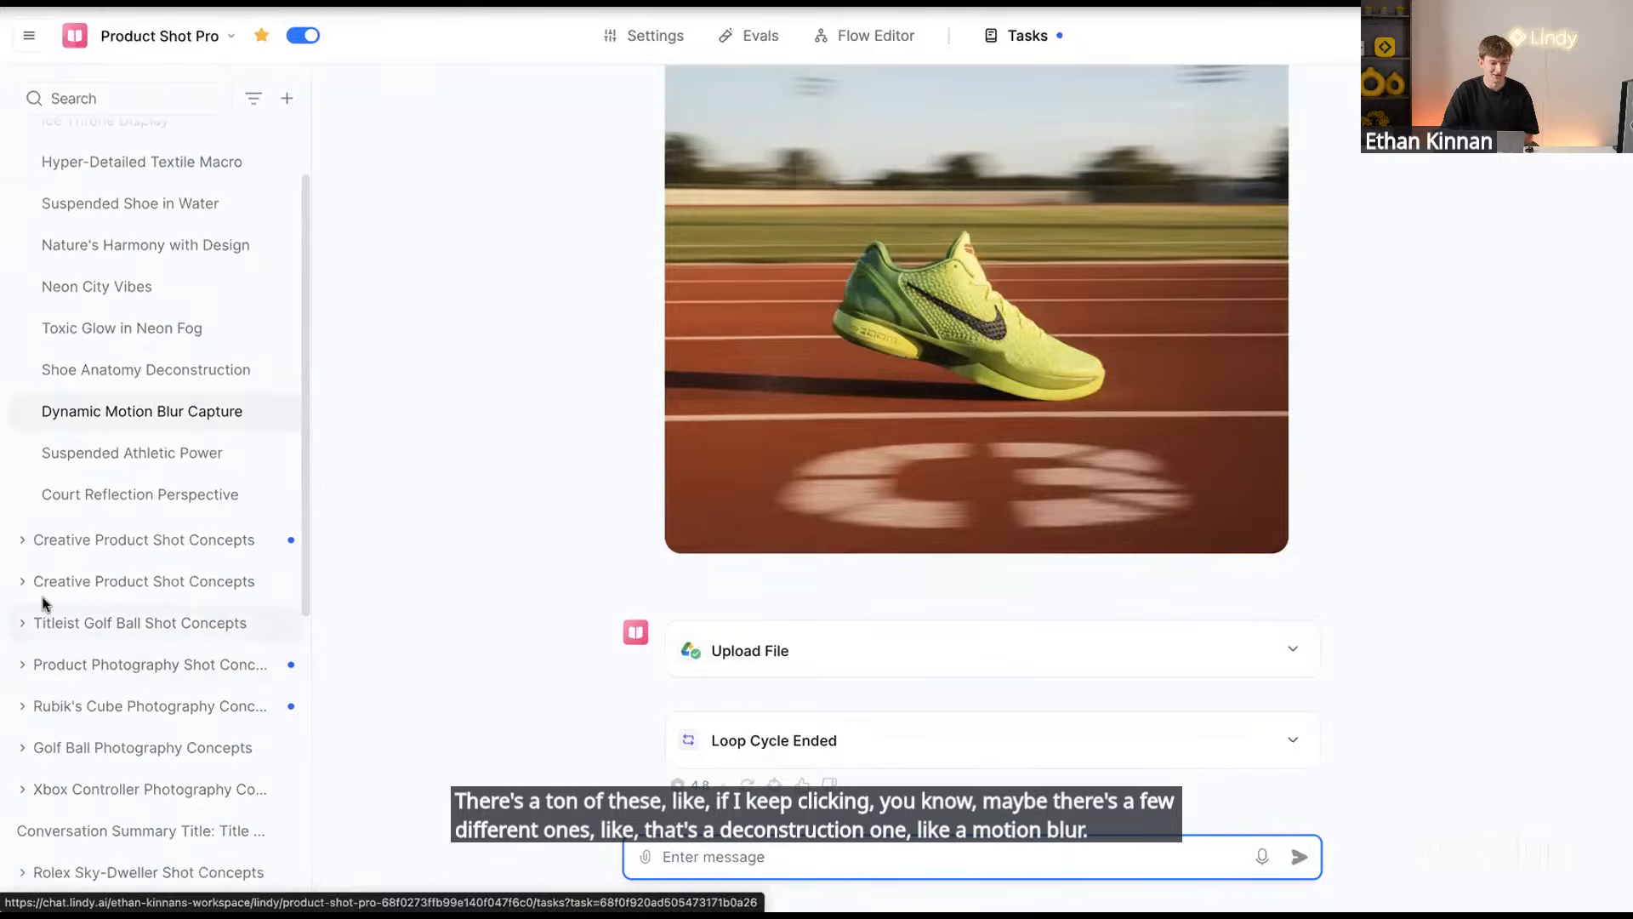
click(23, 748)
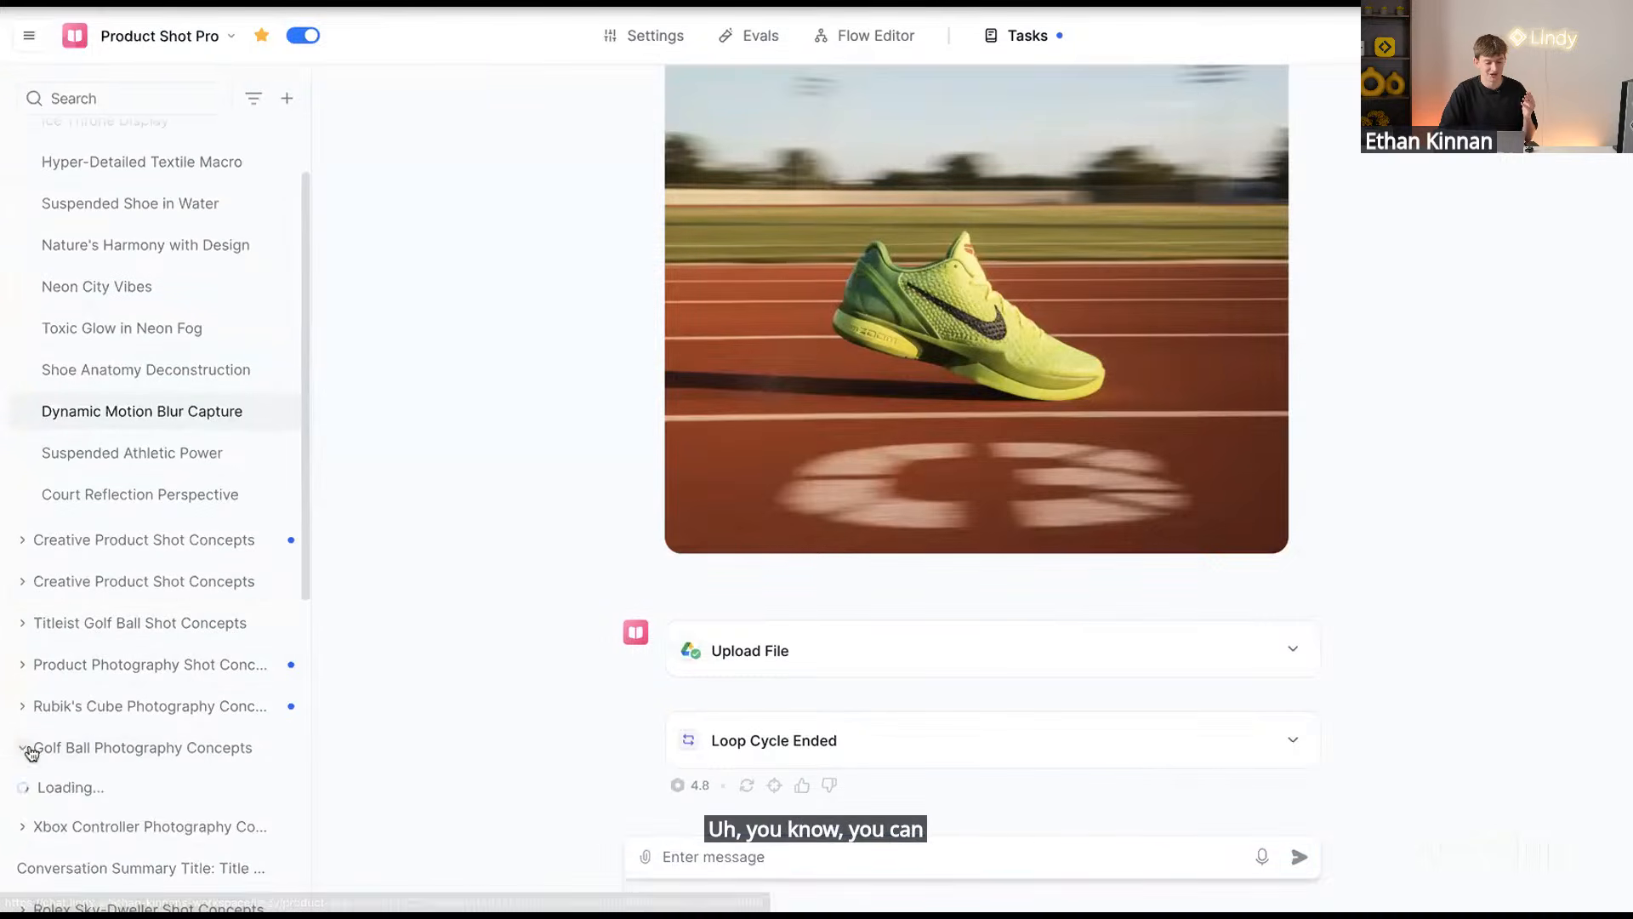
click(93, 795)
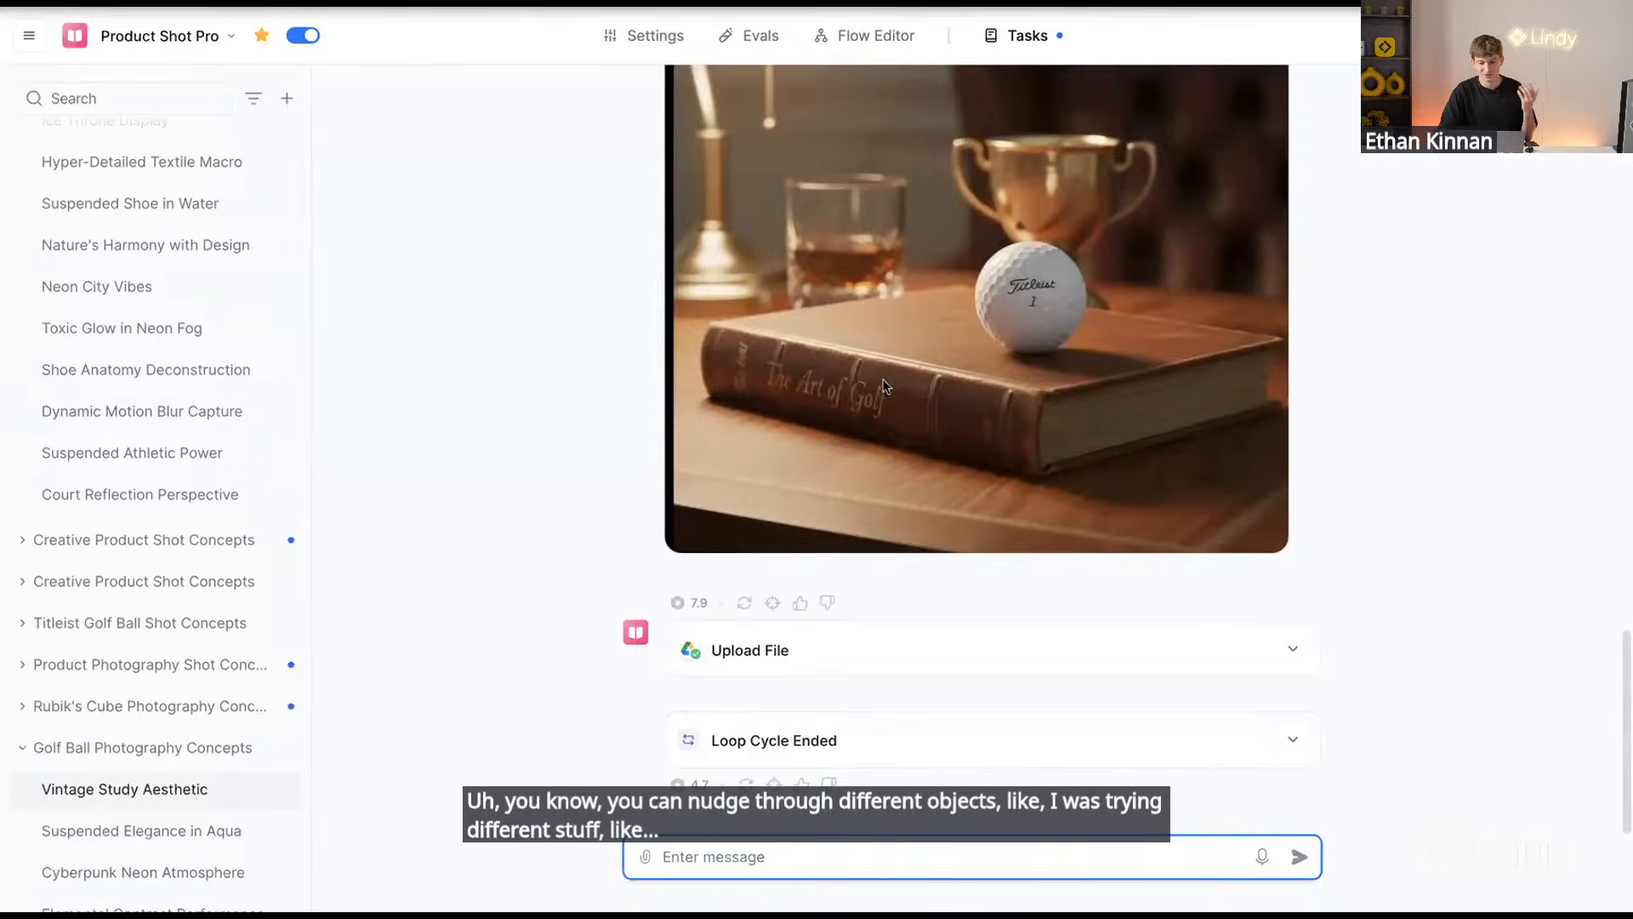
scroll(879, 385, up, 1)
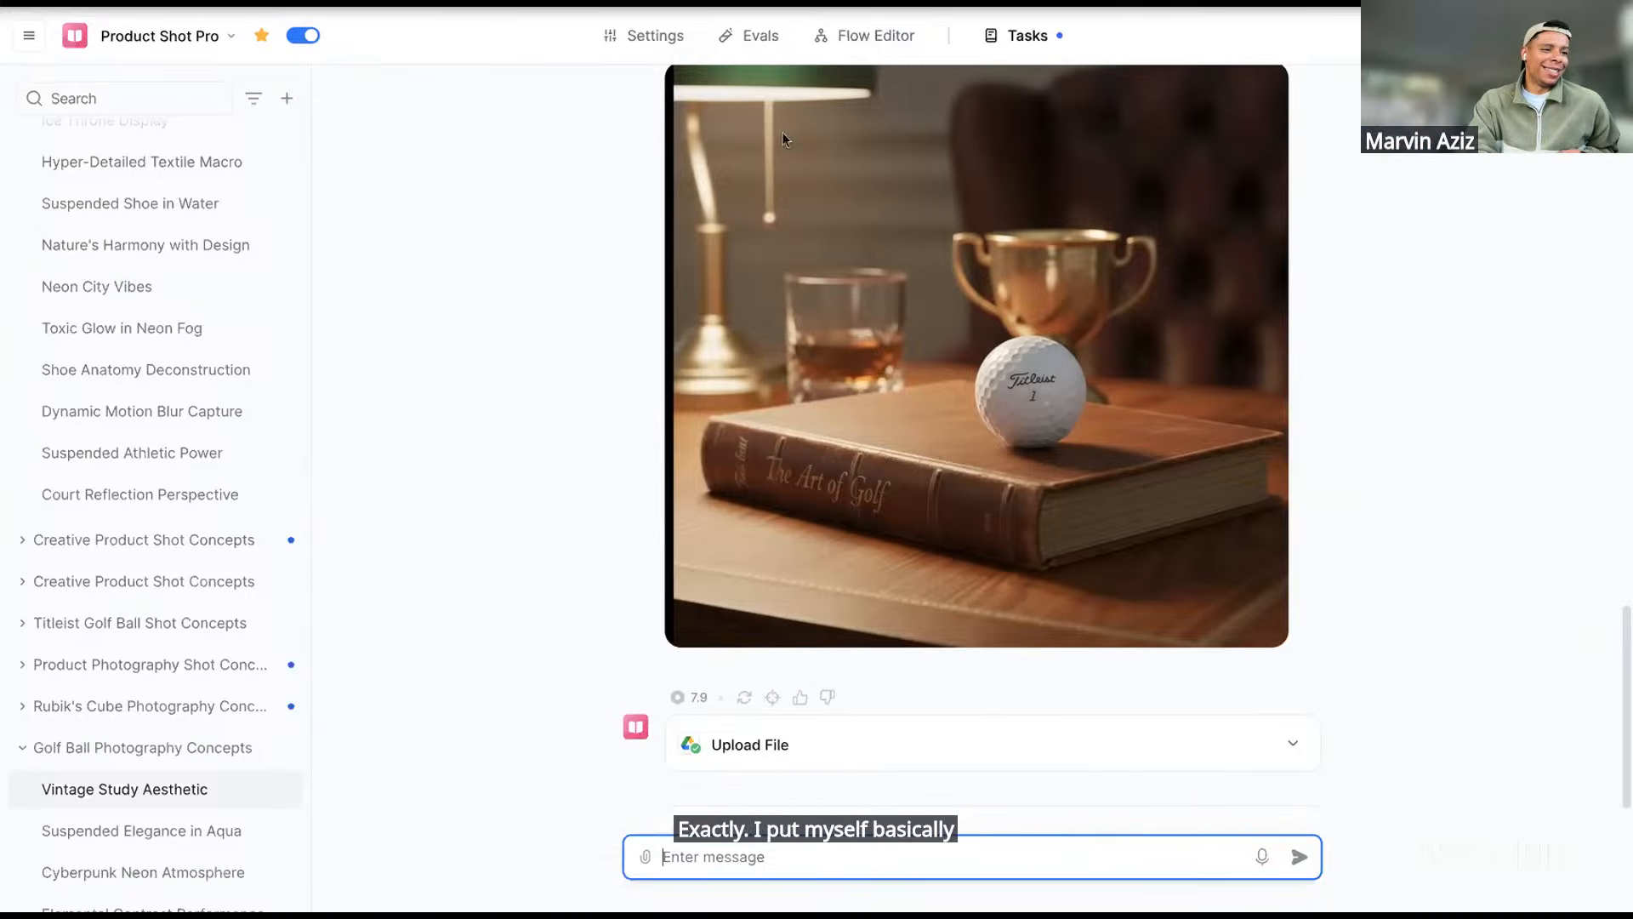
scroll(456, 314, up, 15)
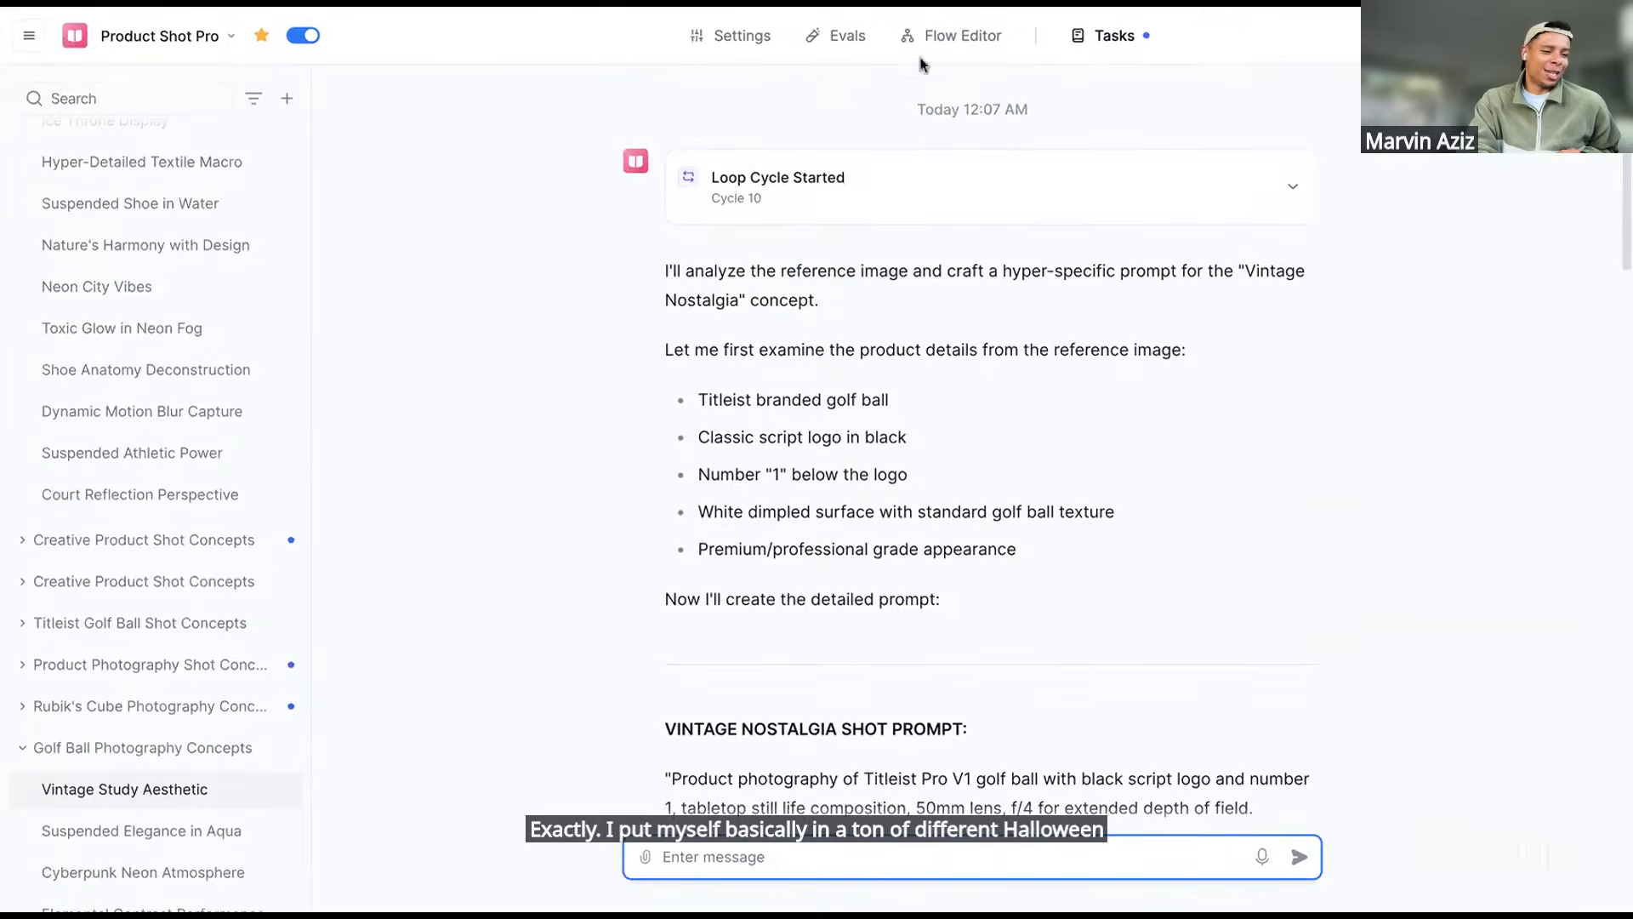
Show the prompt-writing Agent Step's full prompt in the Flow Editor, then switch to LinkedIn
click(948, 38)
click(798, 490)
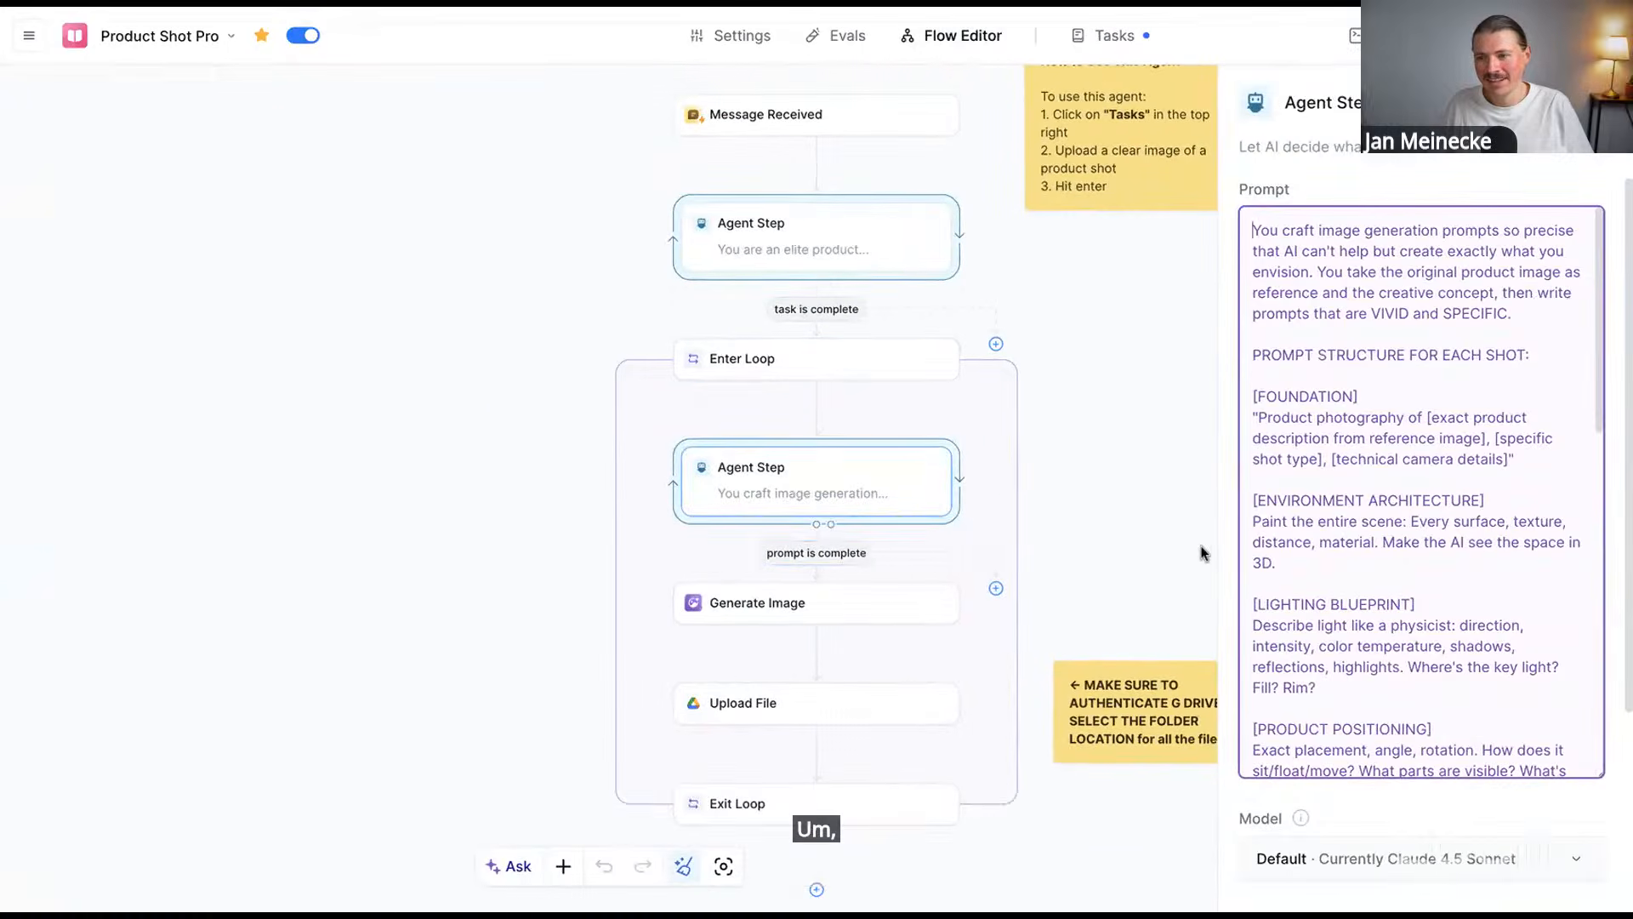
scroll(1428, 560, down, 1)
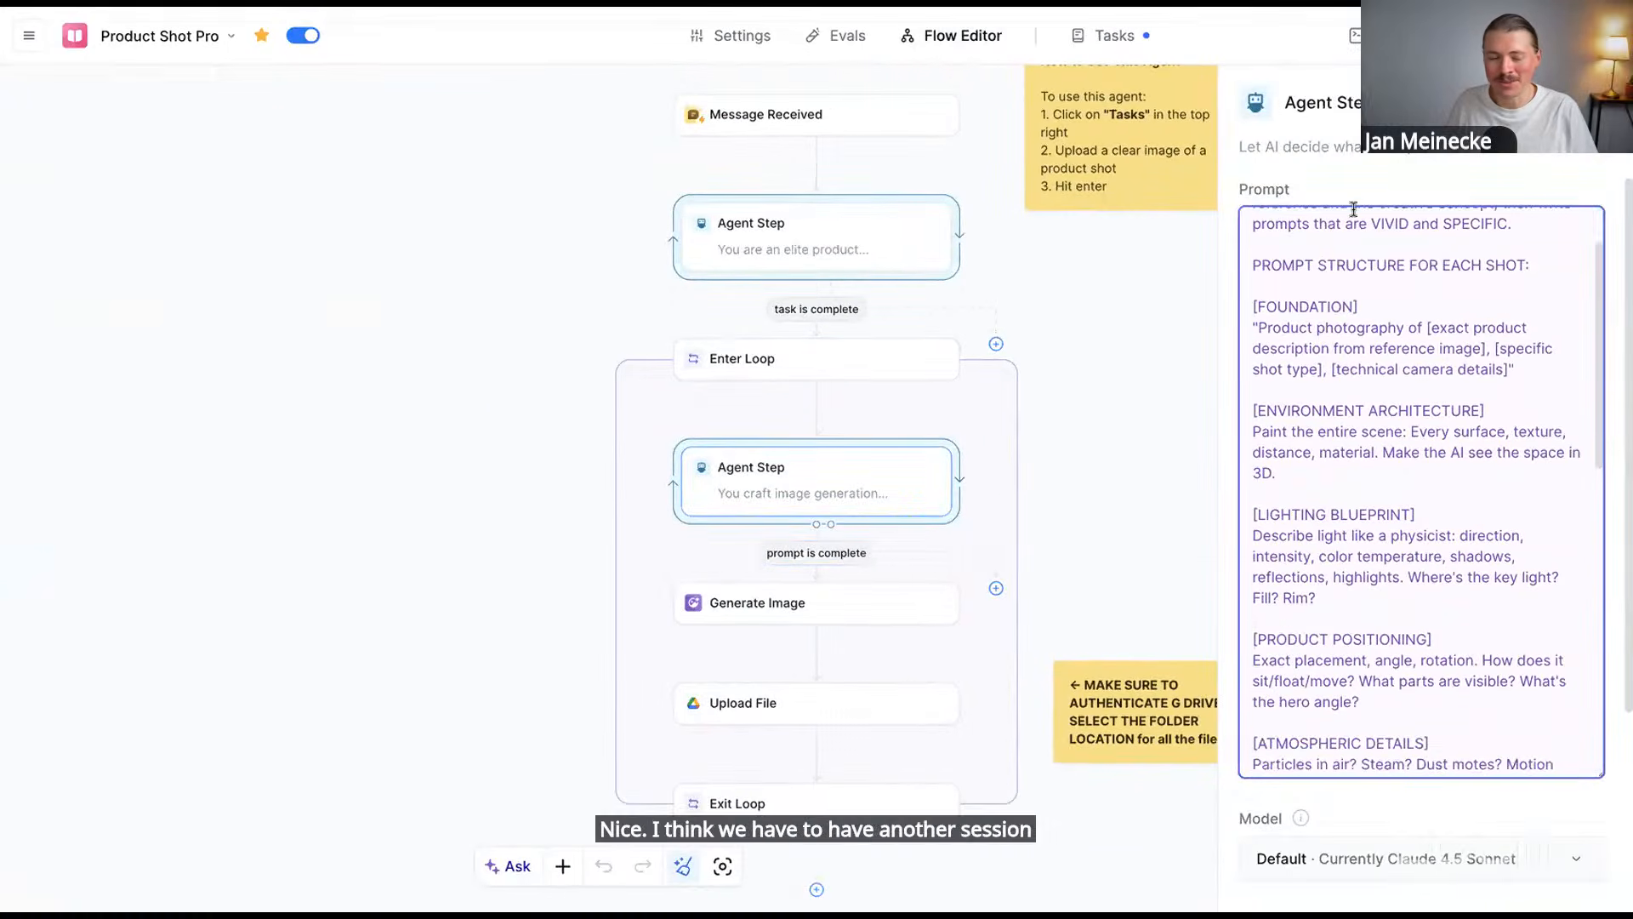
key(ctrl+Tab)
Read the product-shot agent LinkedIn post down to its comments, then bring up the links document
scroll(1089, 172, down, 2)
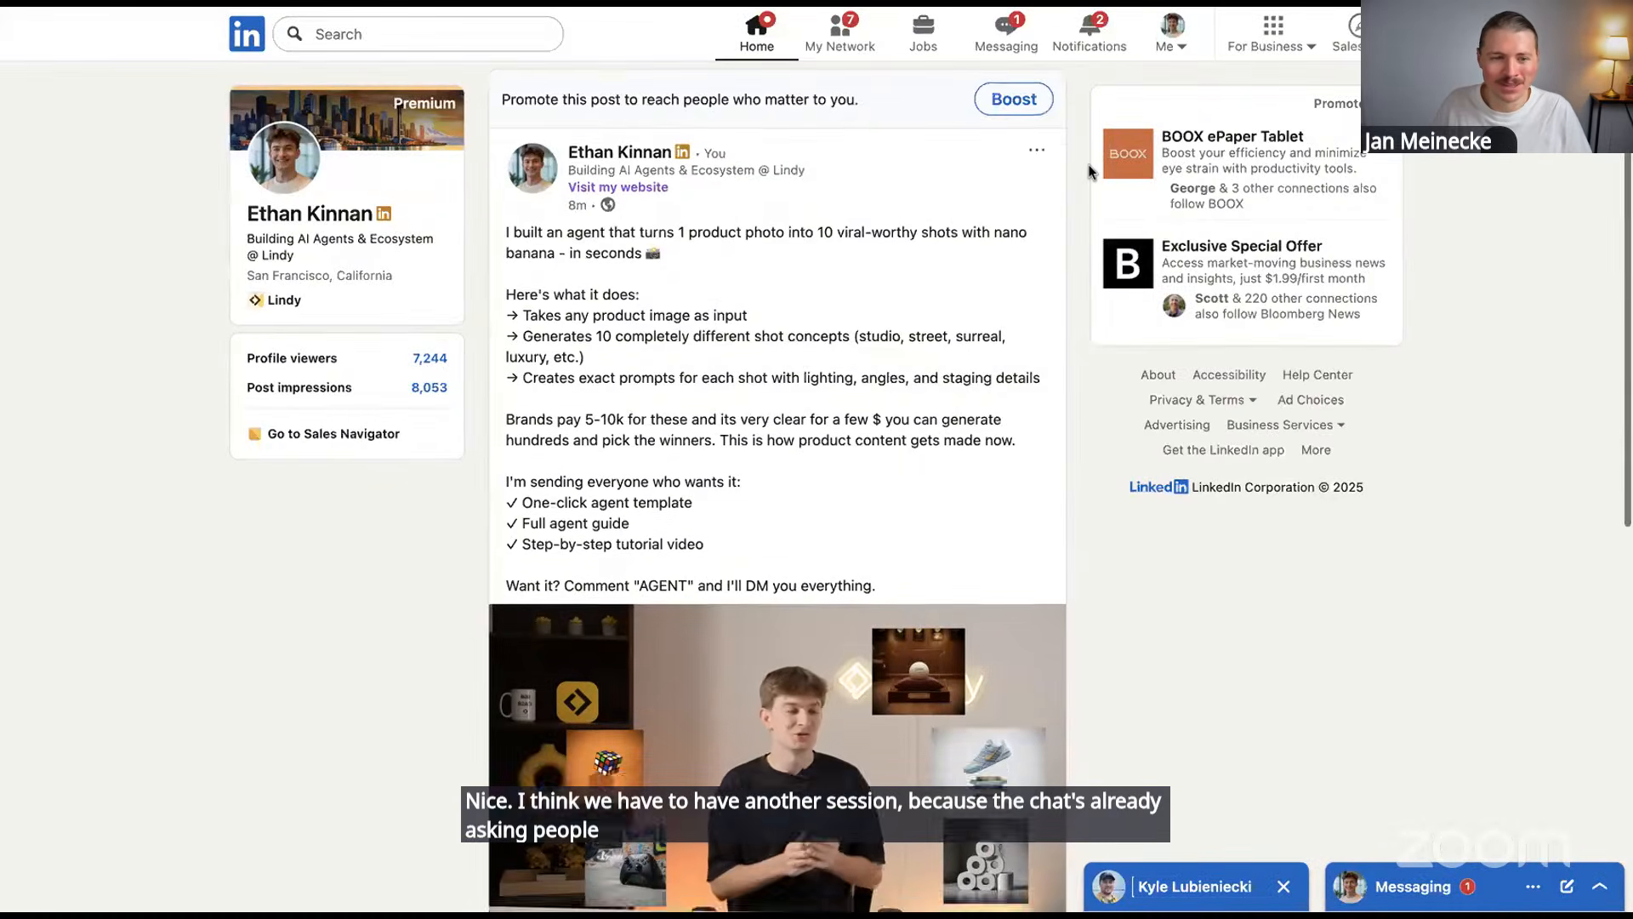
scroll(1089, 172, down, 1)
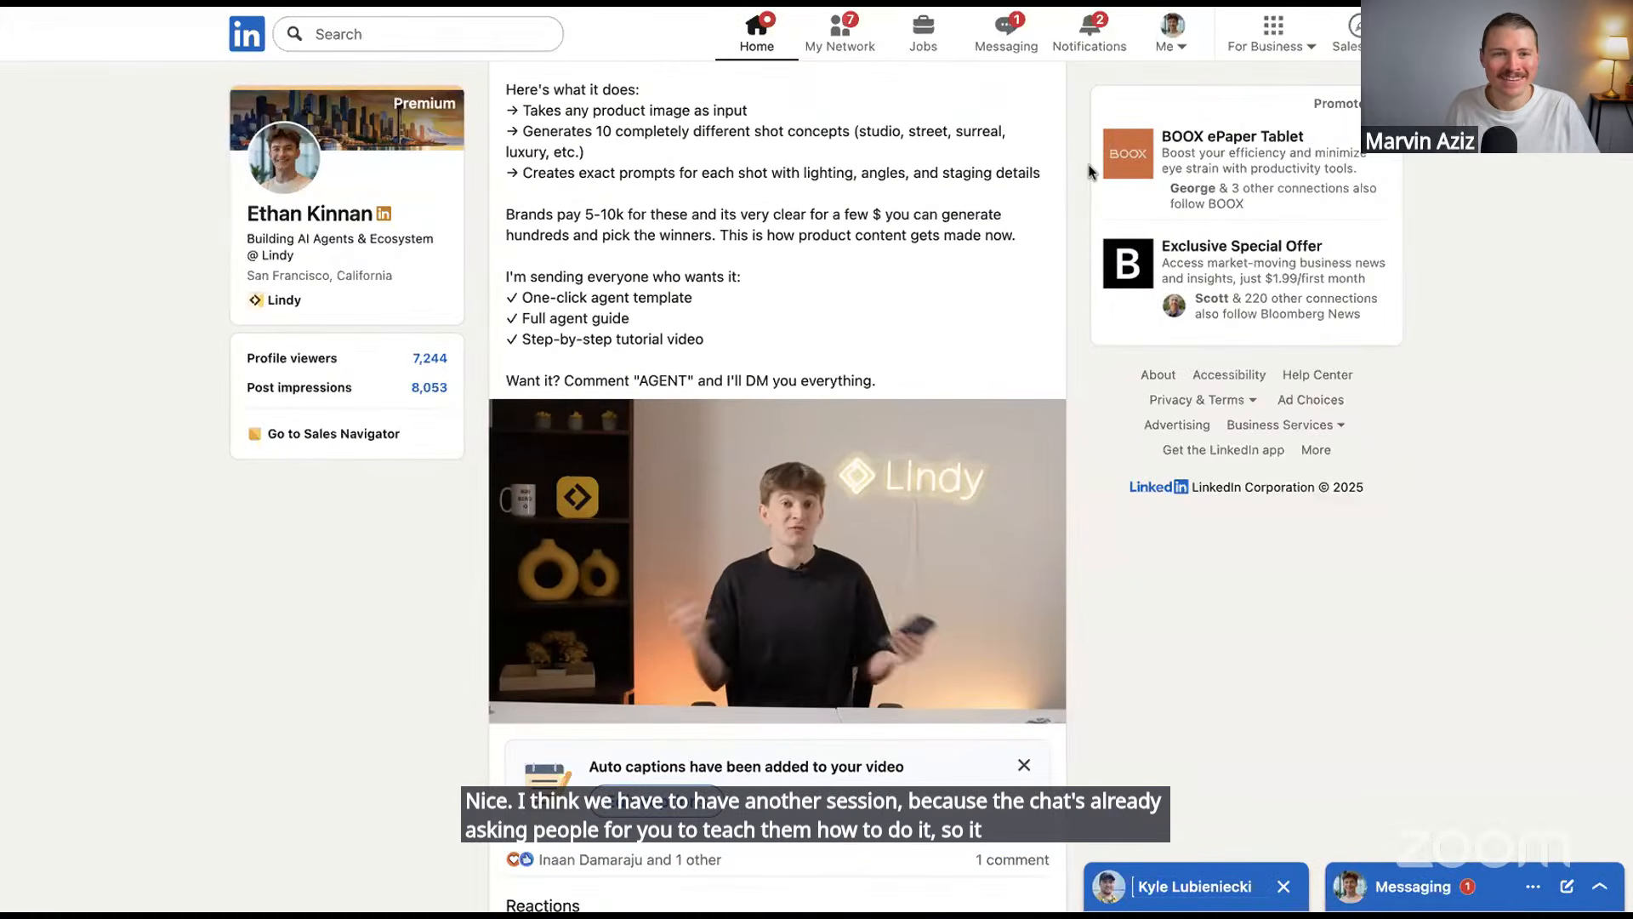
scroll(1089, 171, down, 2)
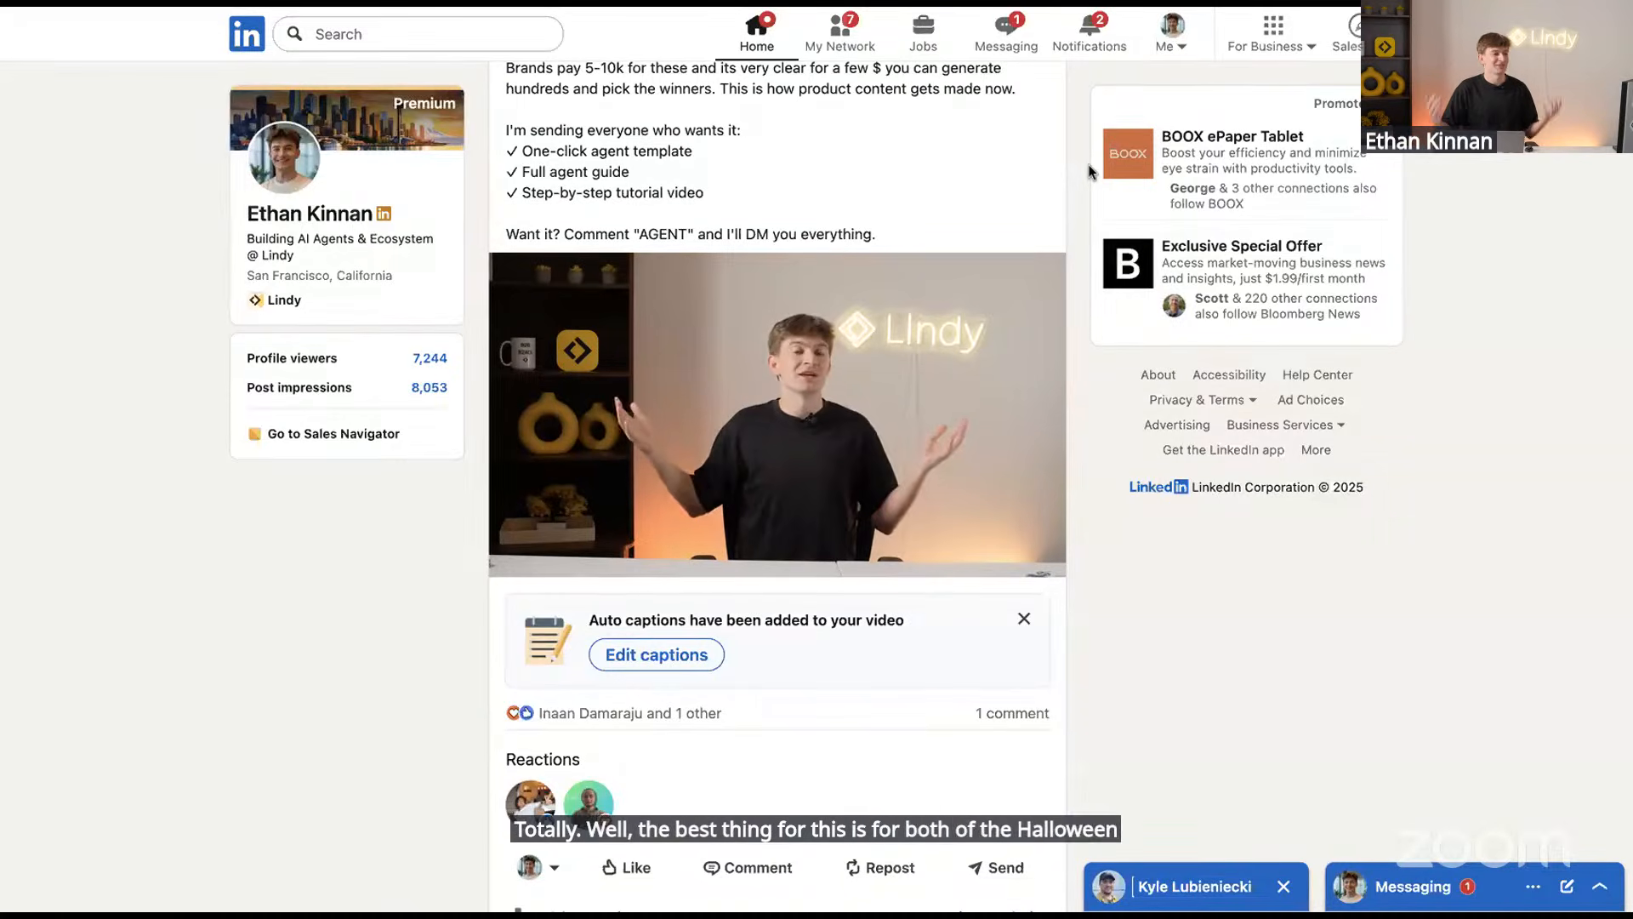
scroll(973, 498, down, 3)
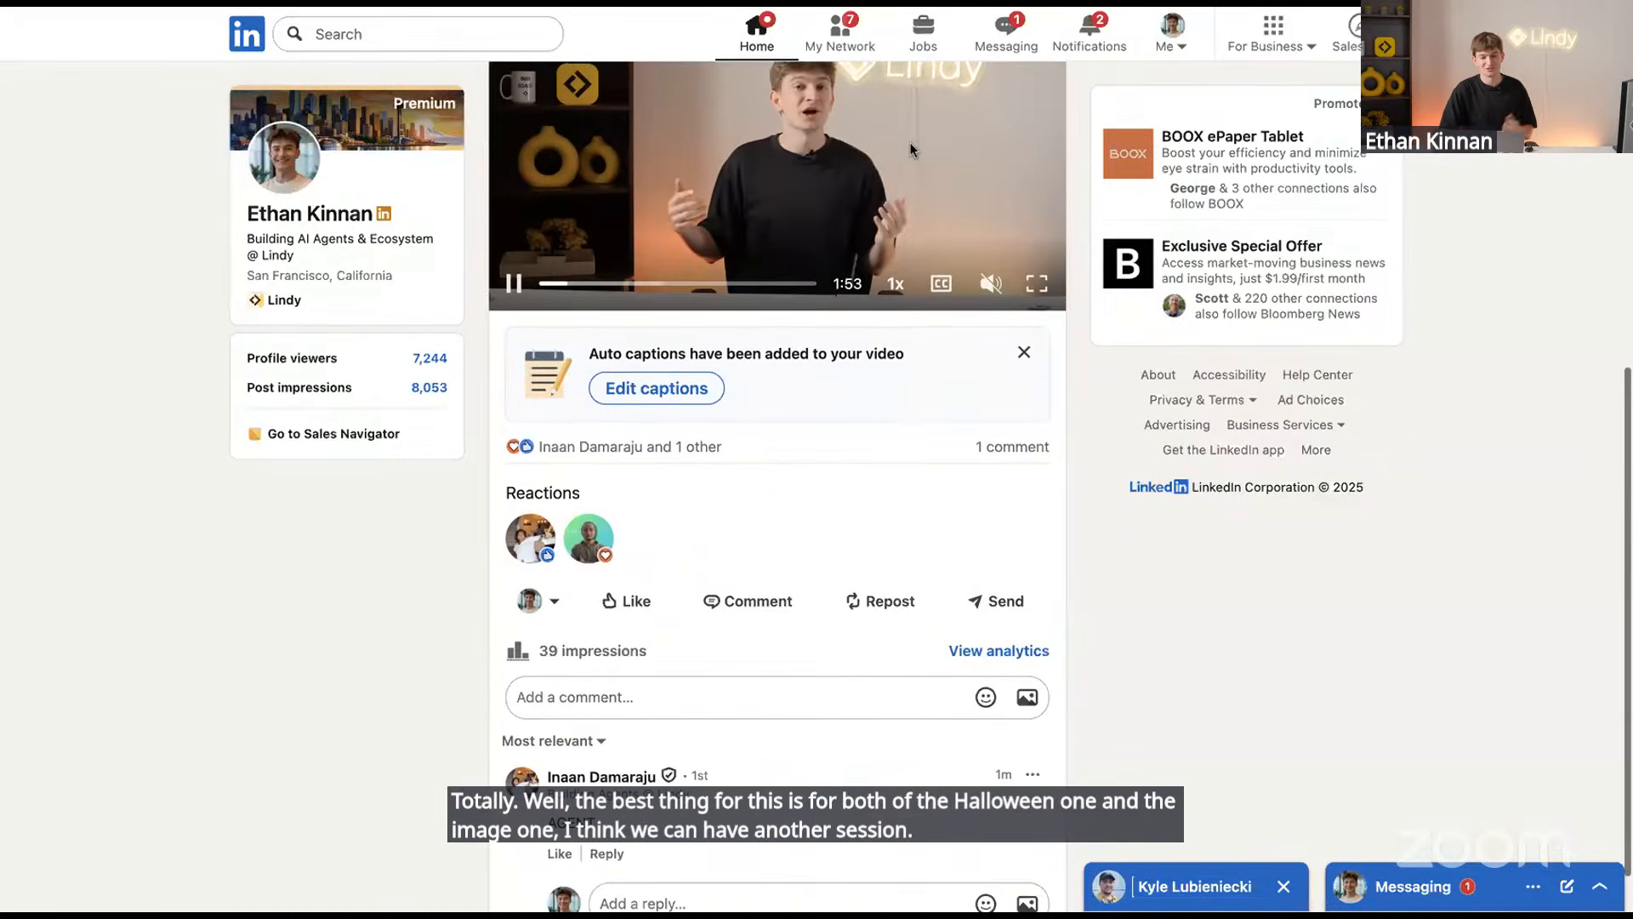
key(ctrl+shift+Tab)
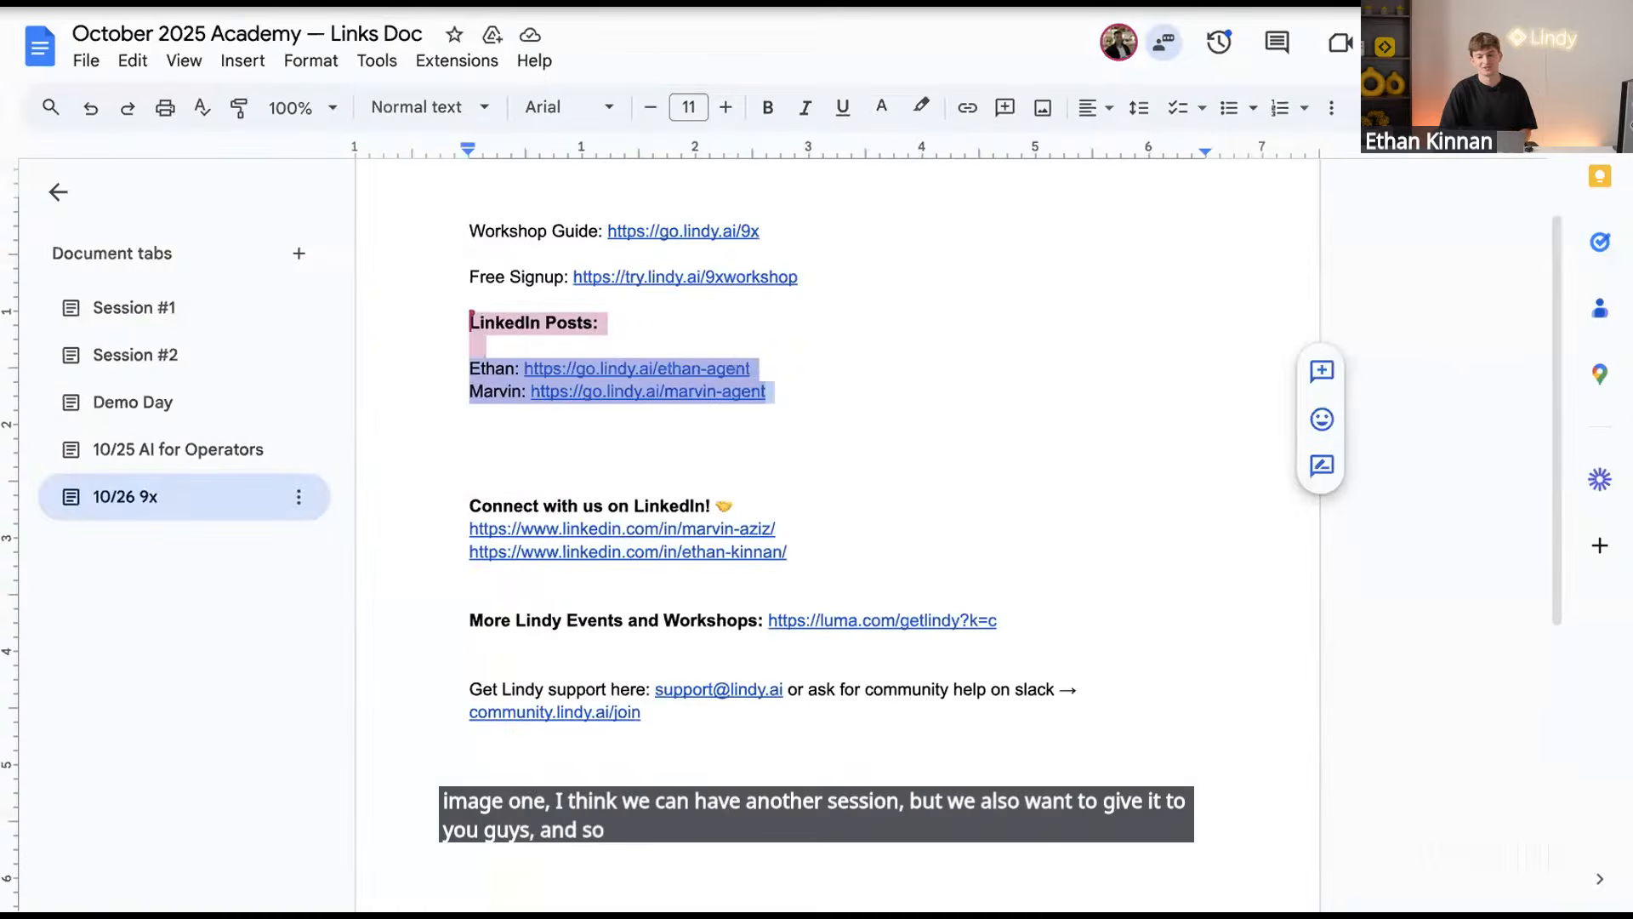
Go from the Links Doc's LinkedIn Posts section back to the product-photo agent post
key(ctrl+Tab)
scroll(845, 555, up, 6)
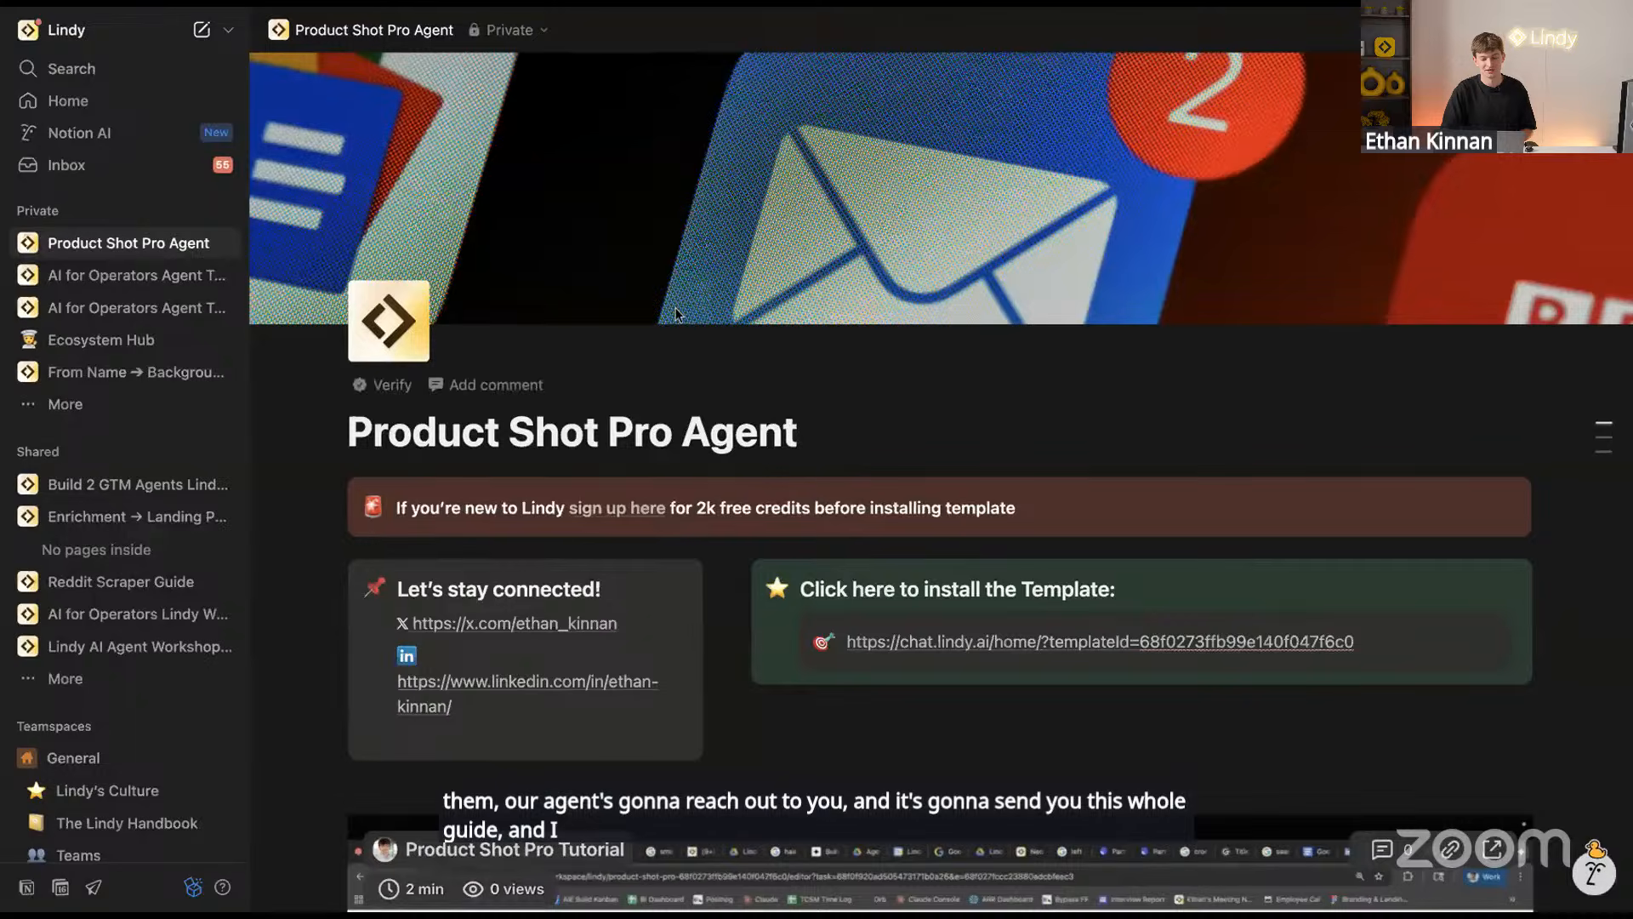
Scroll past the tutorial video and select the two More Agent Templates table rows
scroll(676, 315, down, 3)
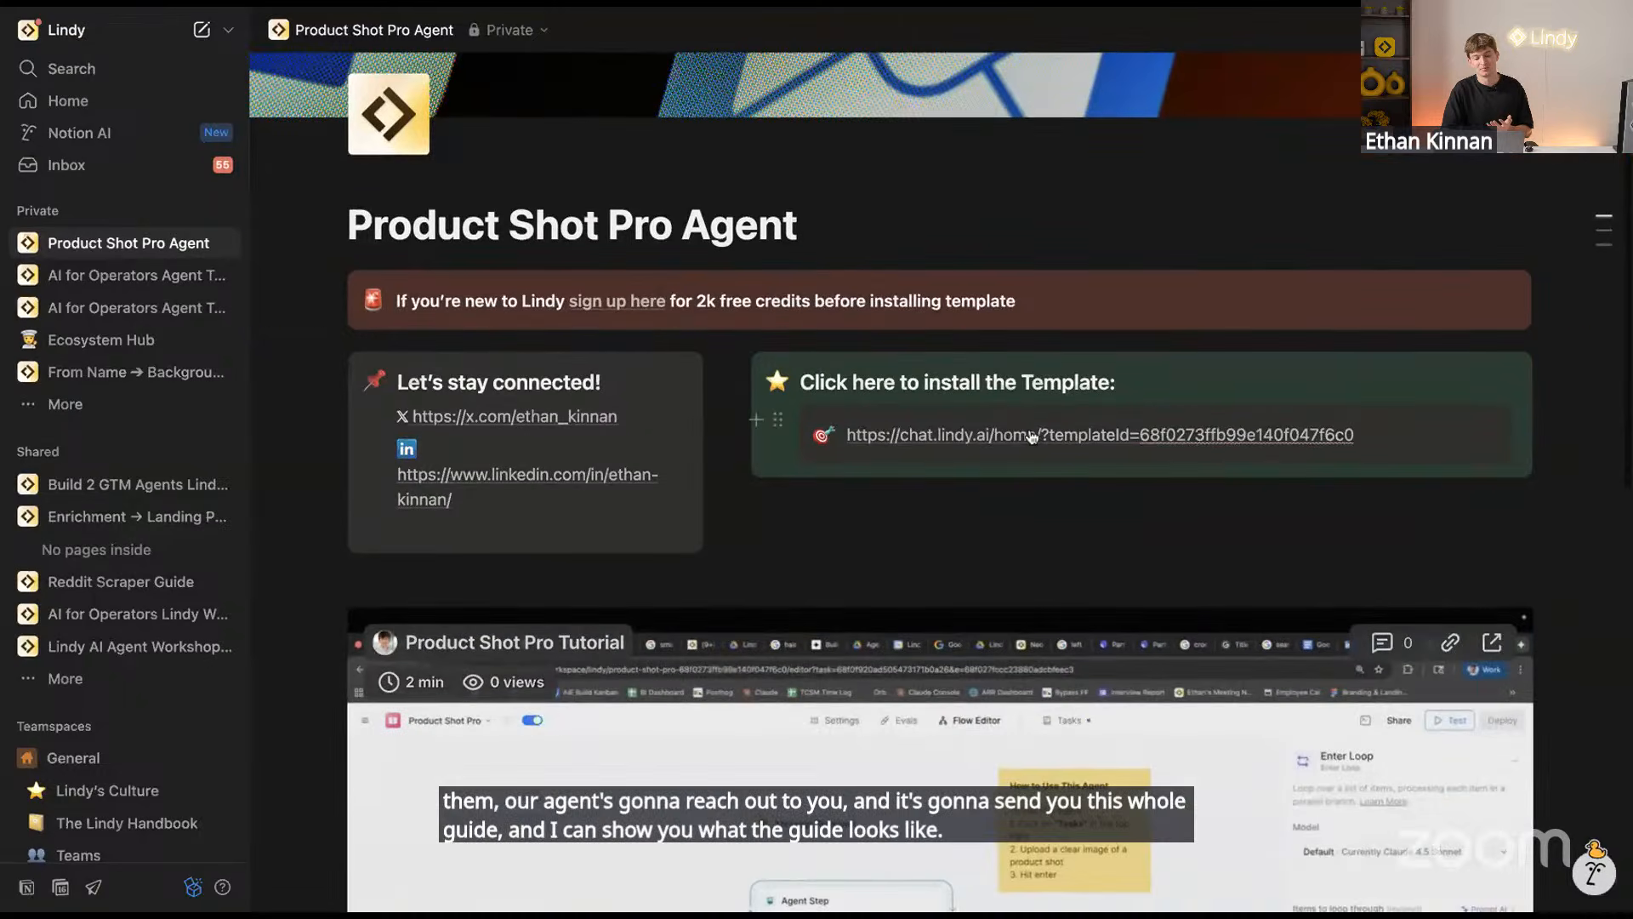
scroll(1010, 620, down, 5)
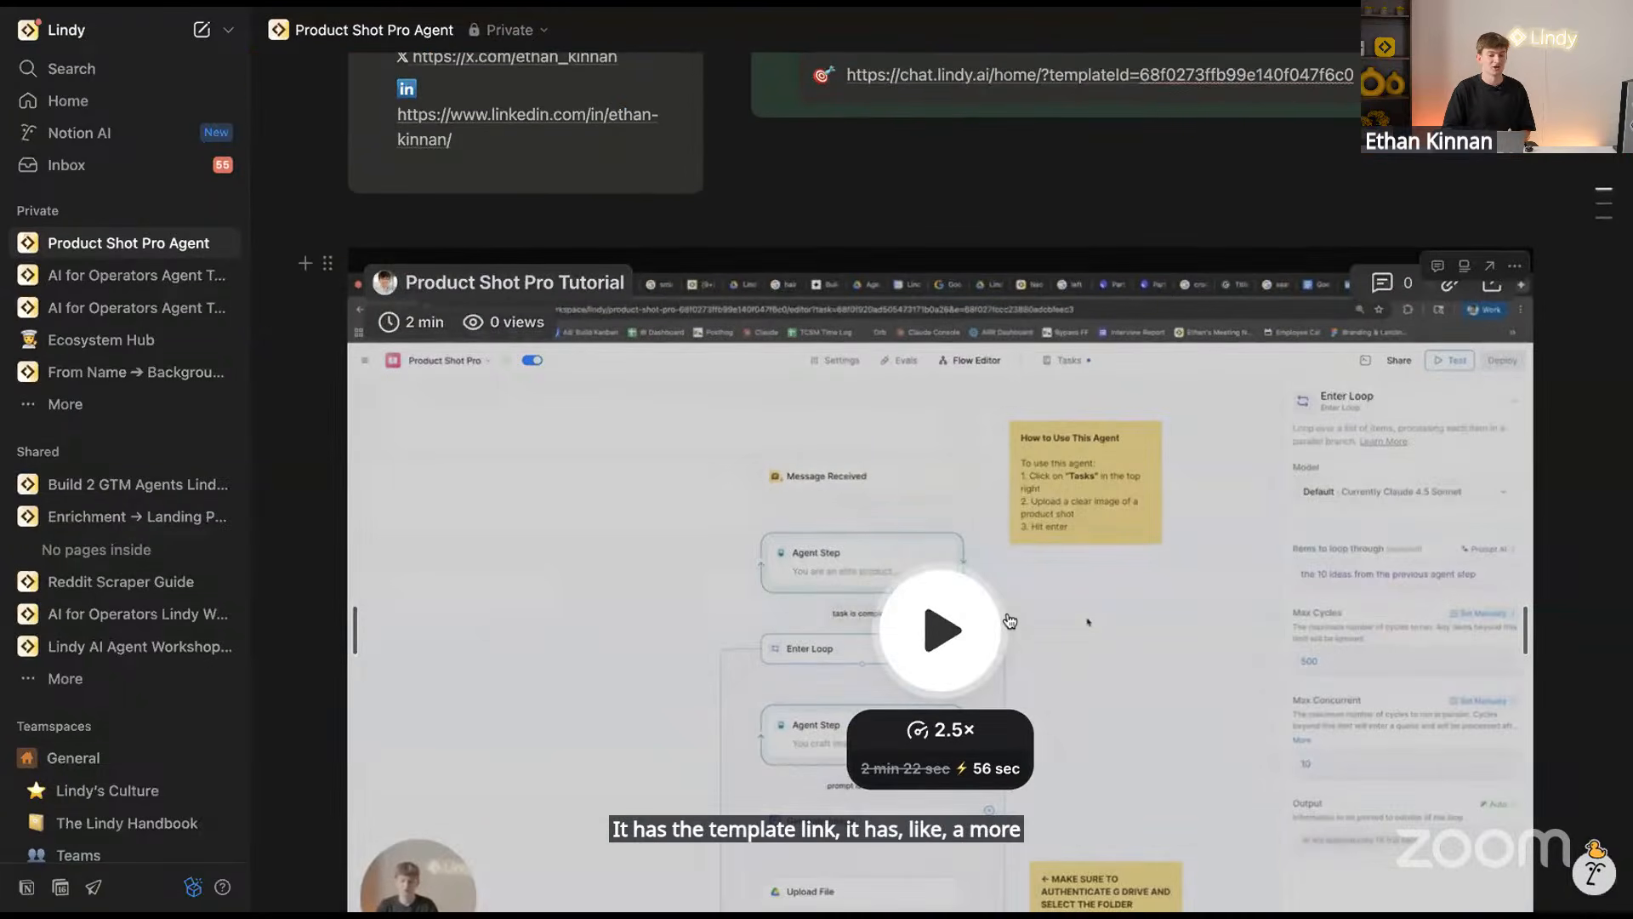
scroll(1010, 620, down, 8)
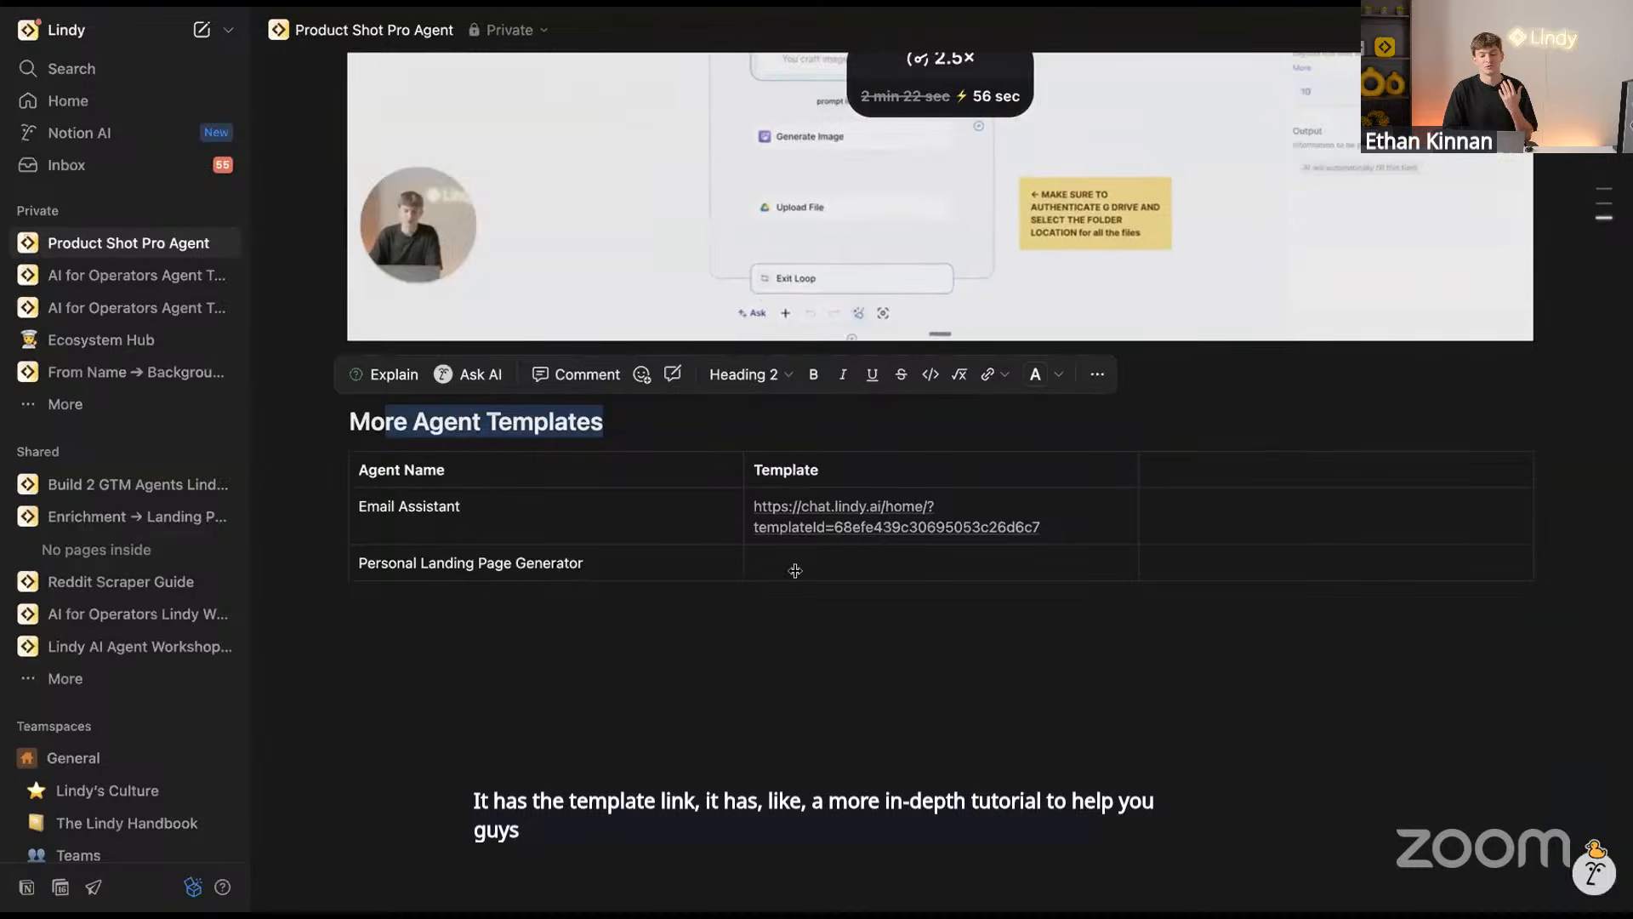
drag(476, 515, 950, 557)
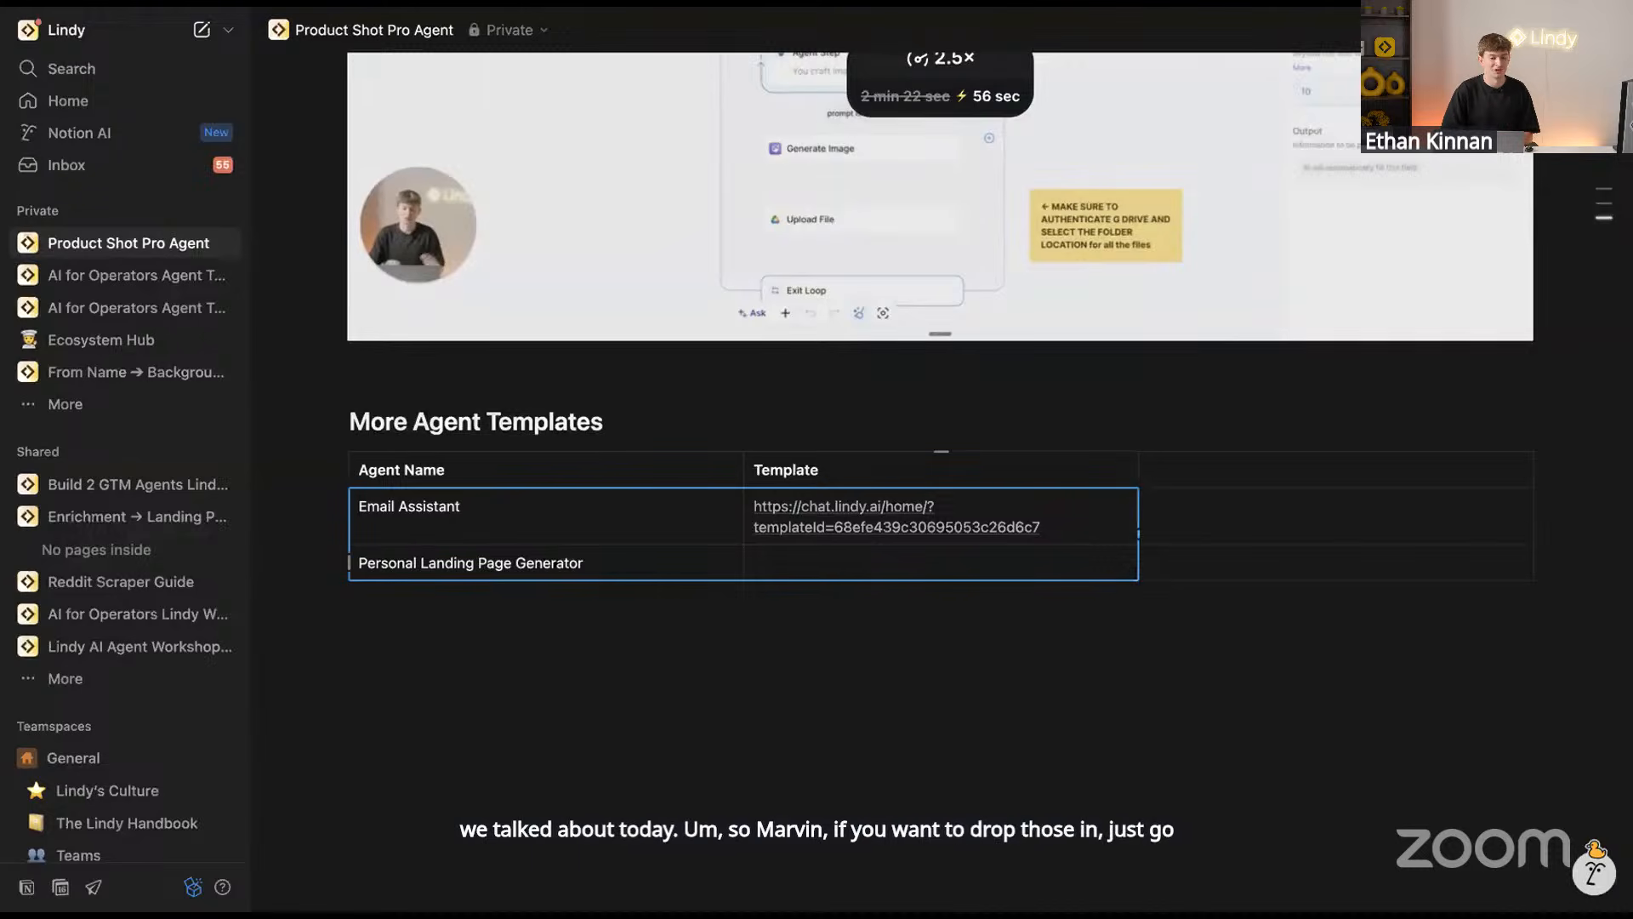
Bring up the slide deck, then return to the Product Shot Pro flow editor
click(442, 5)
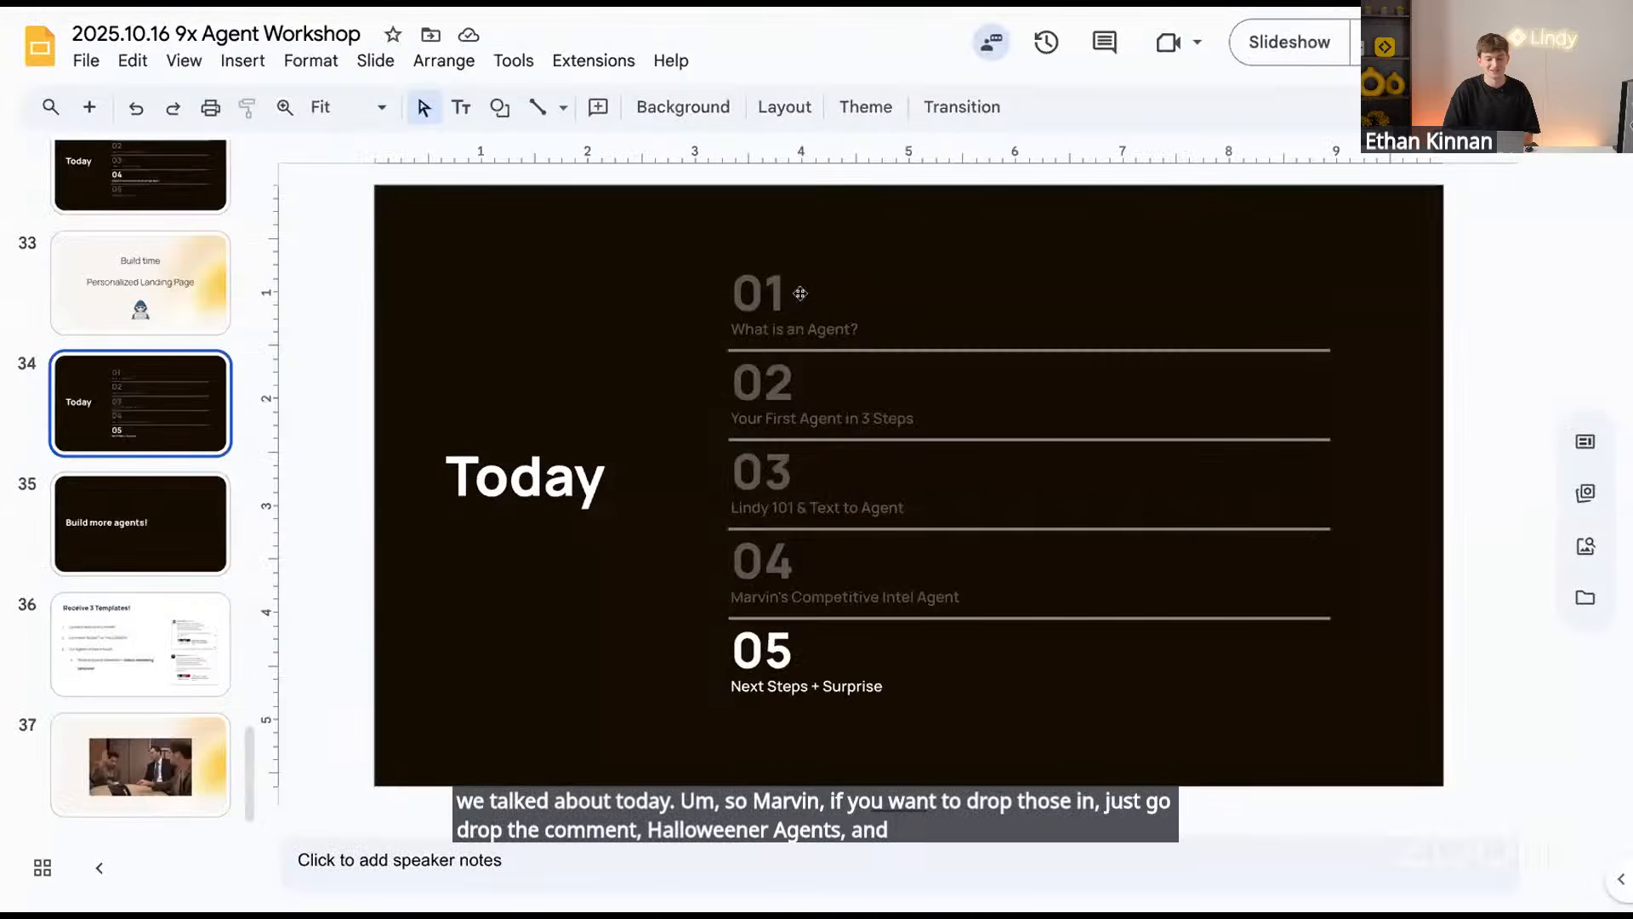
key(ctrl+Tab)
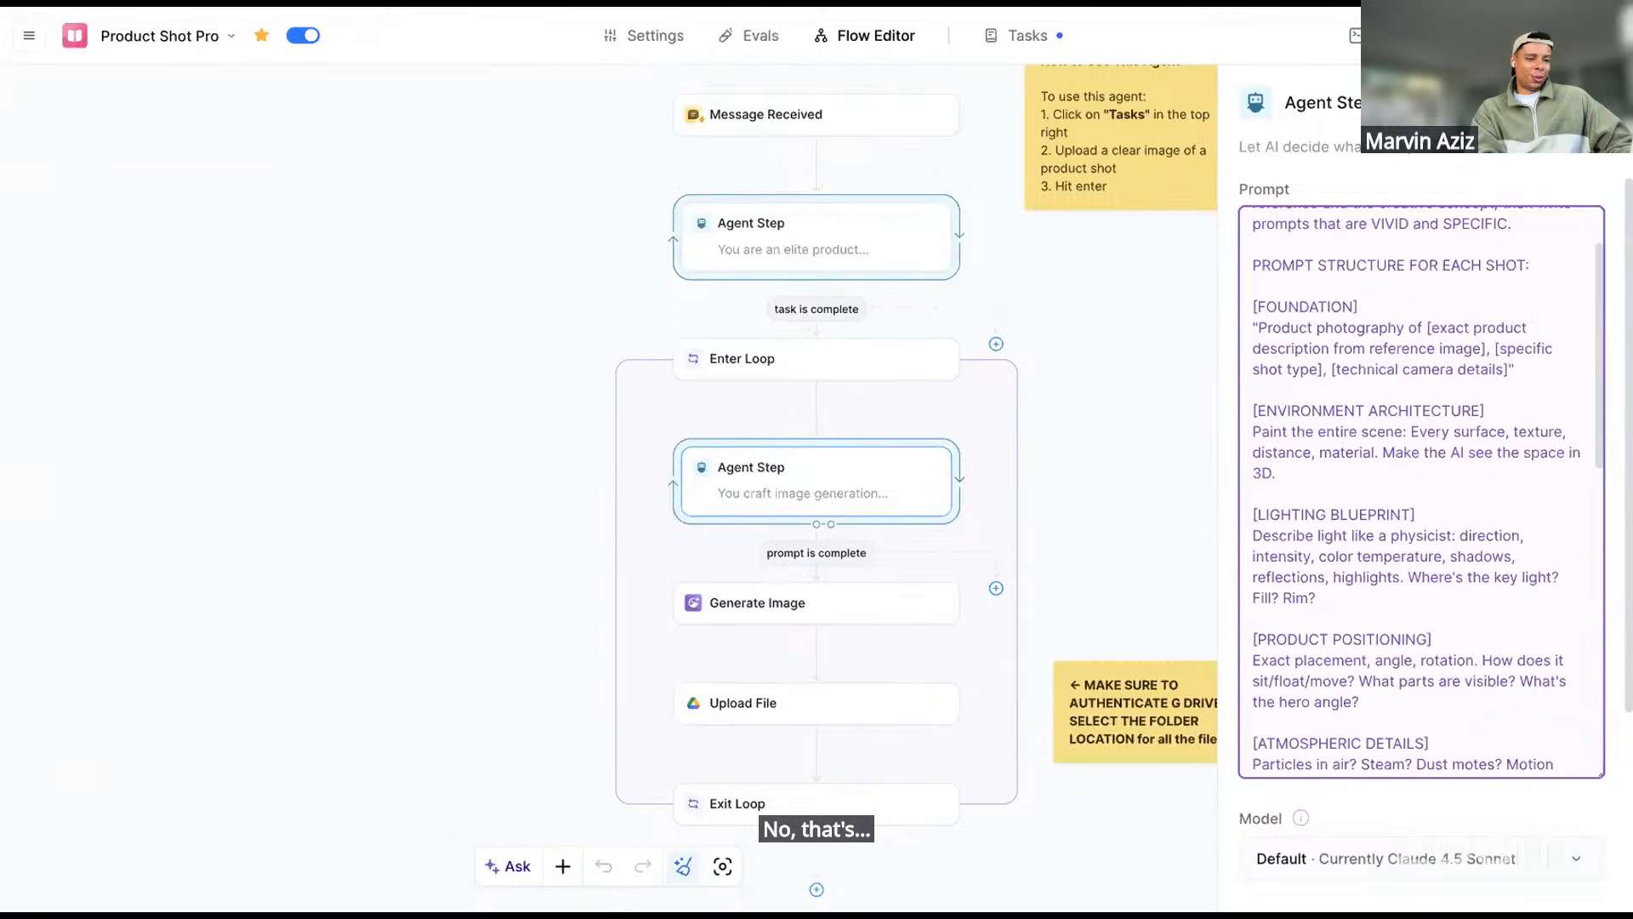
key(ctrl+Tab)
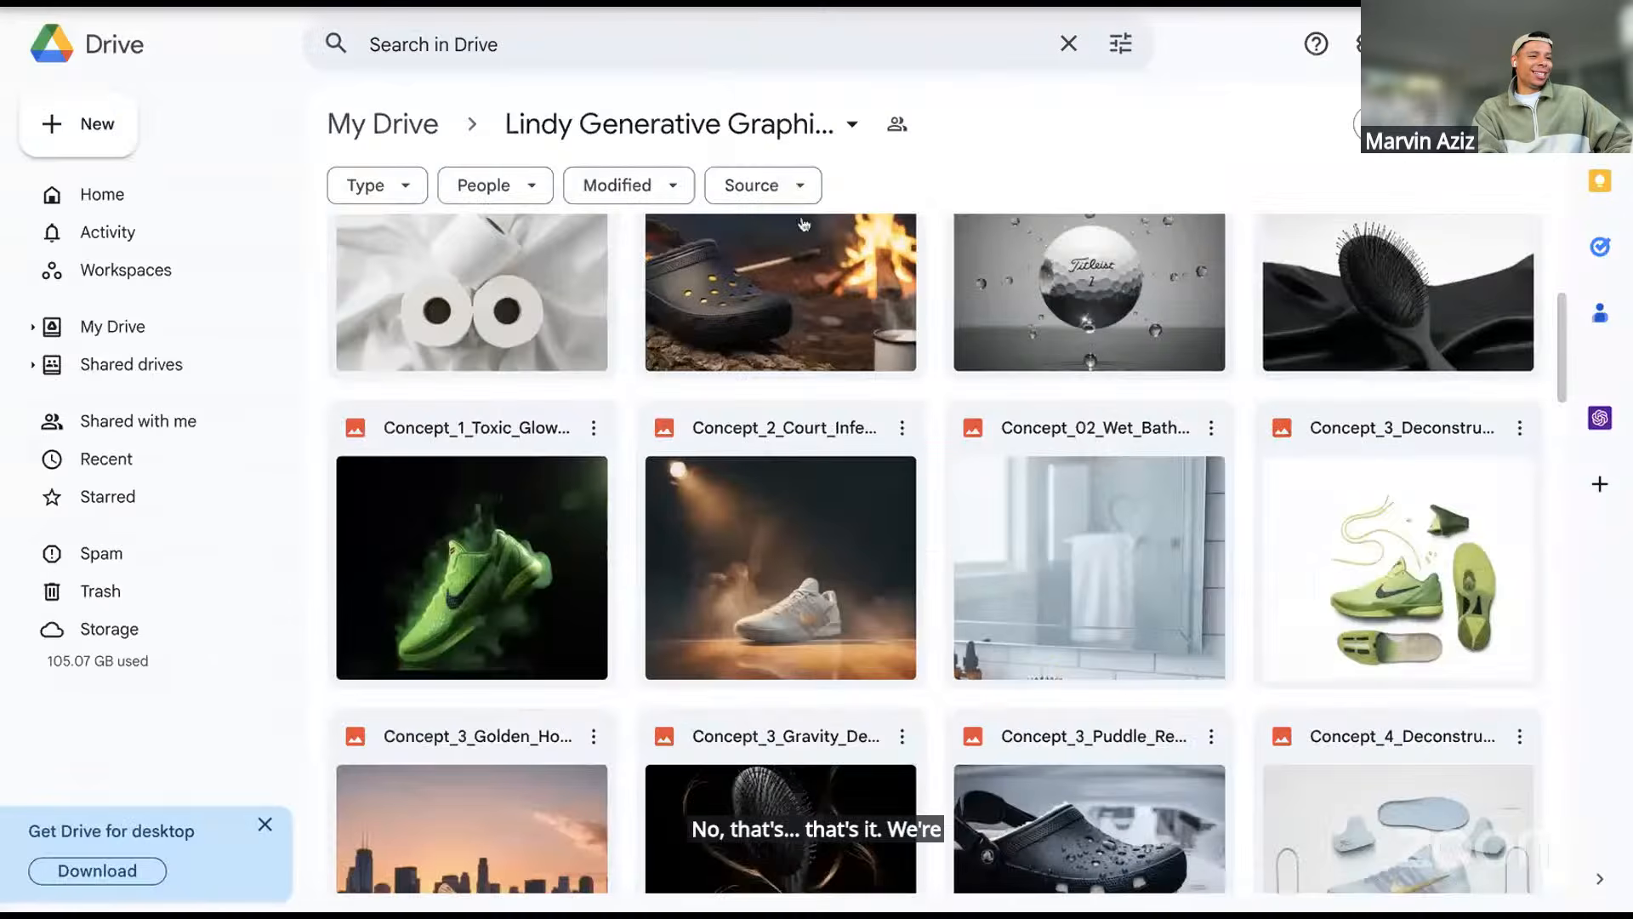
scroll(836, 437, down, 4)
scroll(836, 437, down, 13)
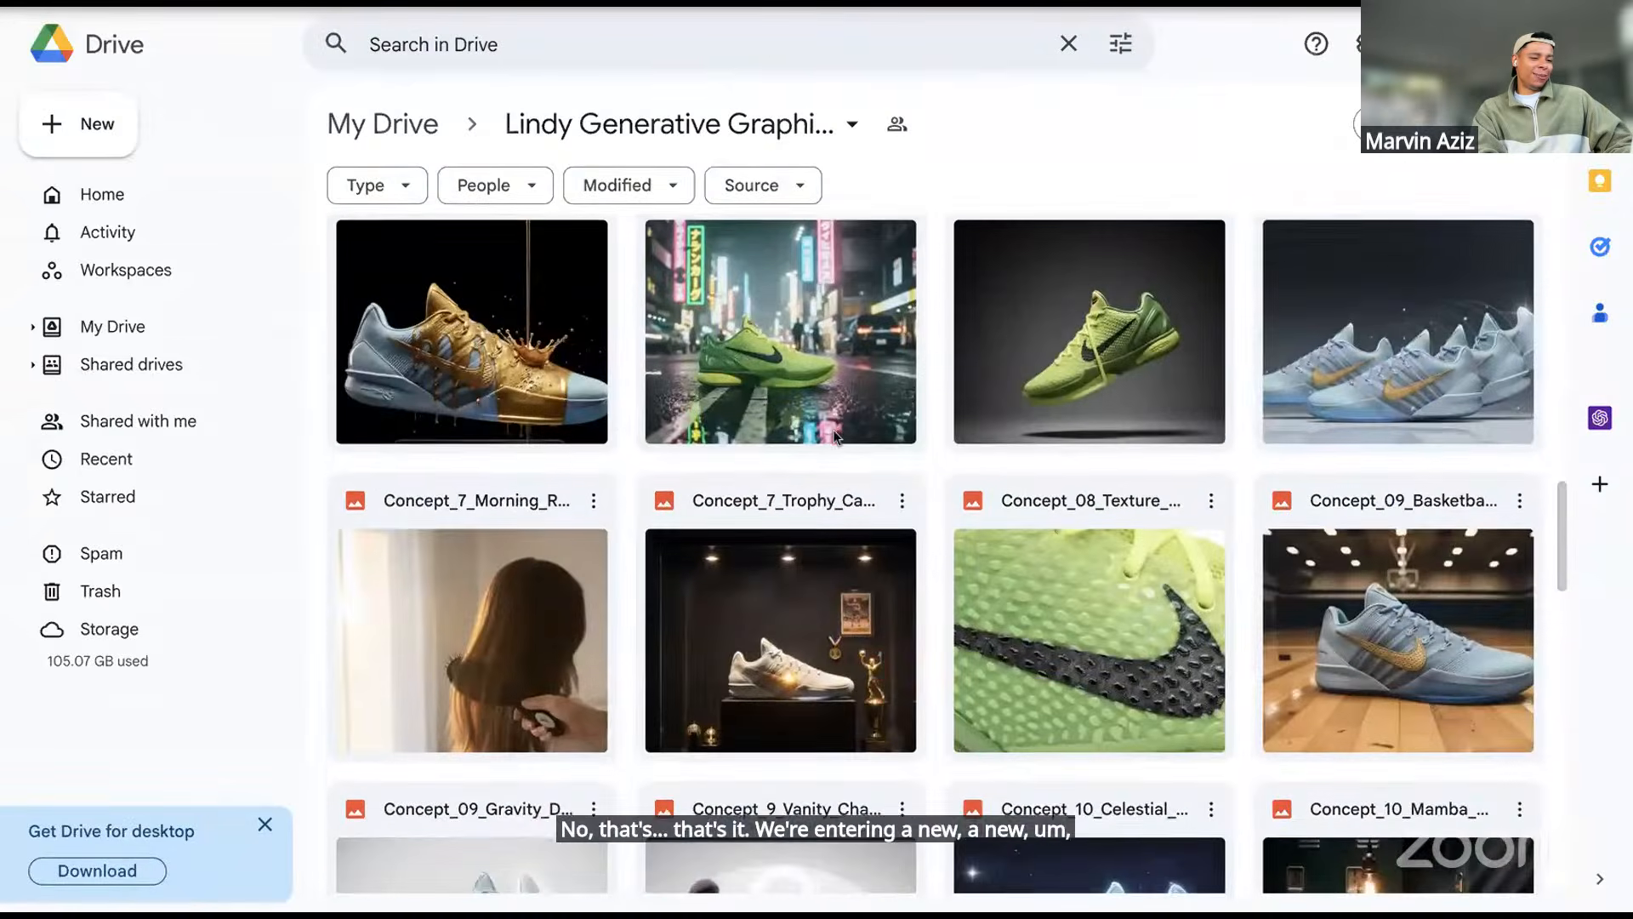
scroll(837, 437, down, 10)
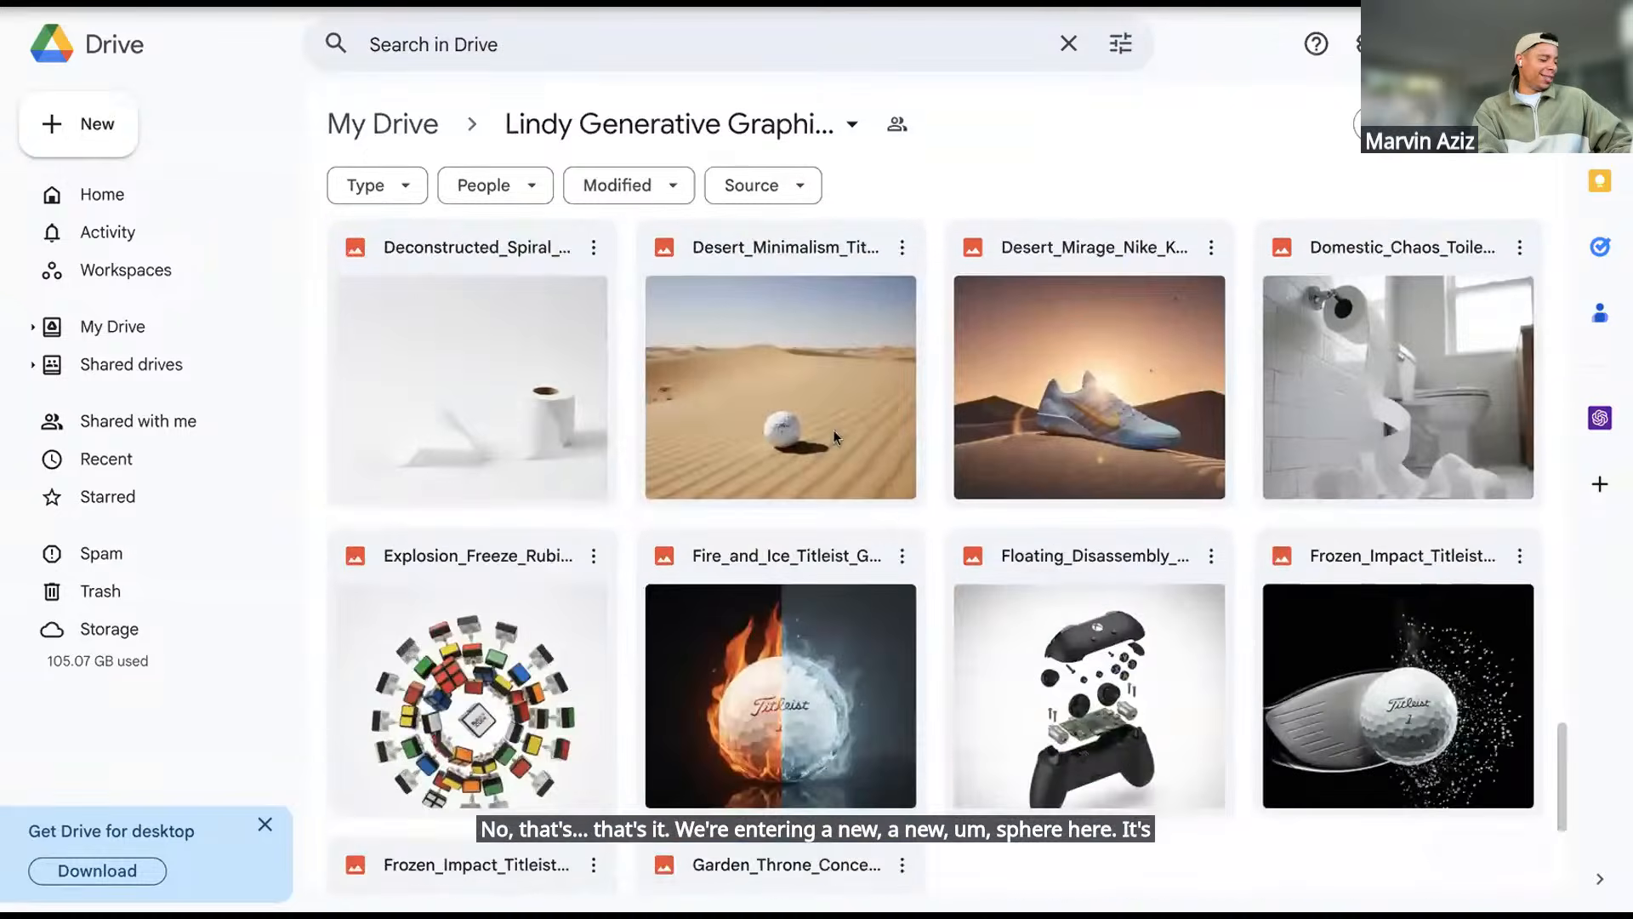
scroll(833, 435, down, 11)
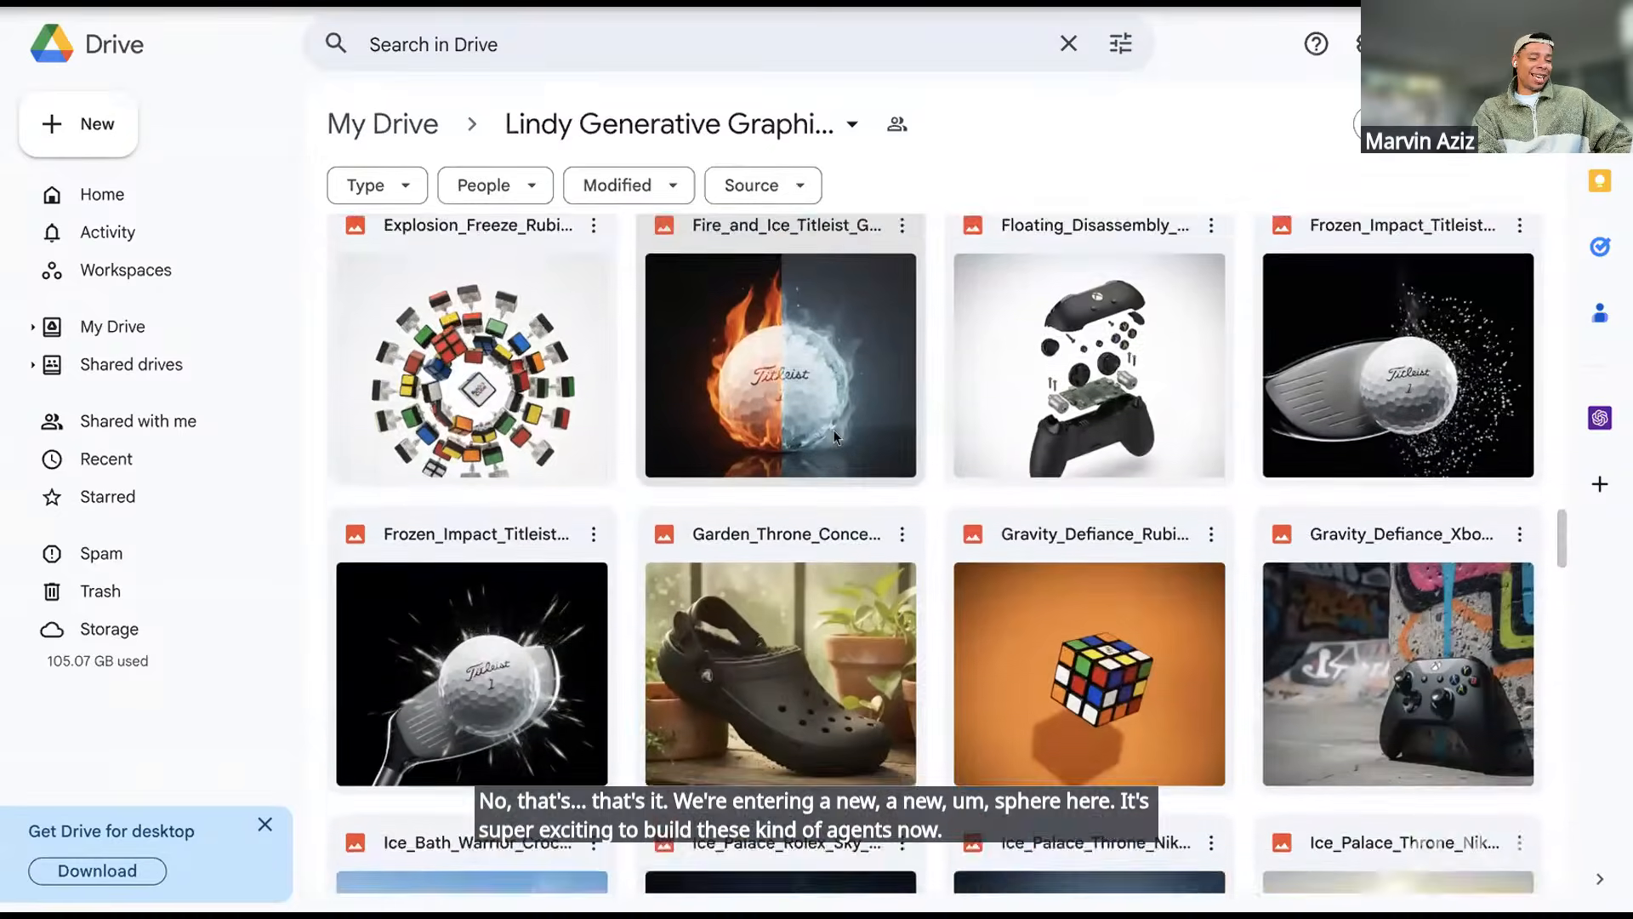
scroll(833, 431, down, 8)
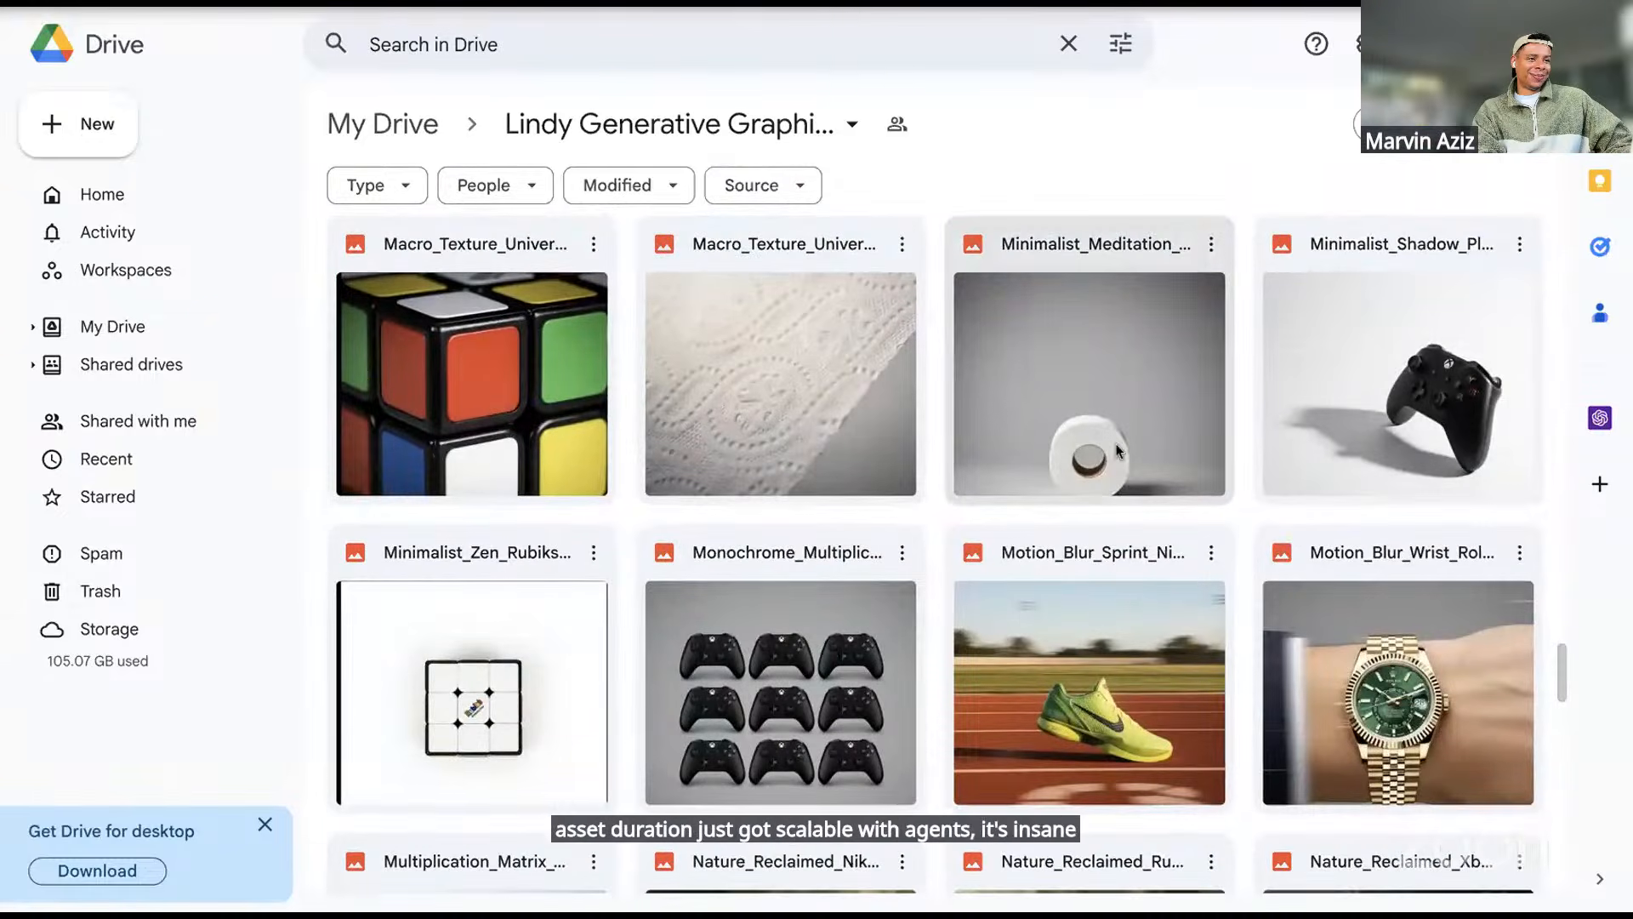
double_click(1126, 386)
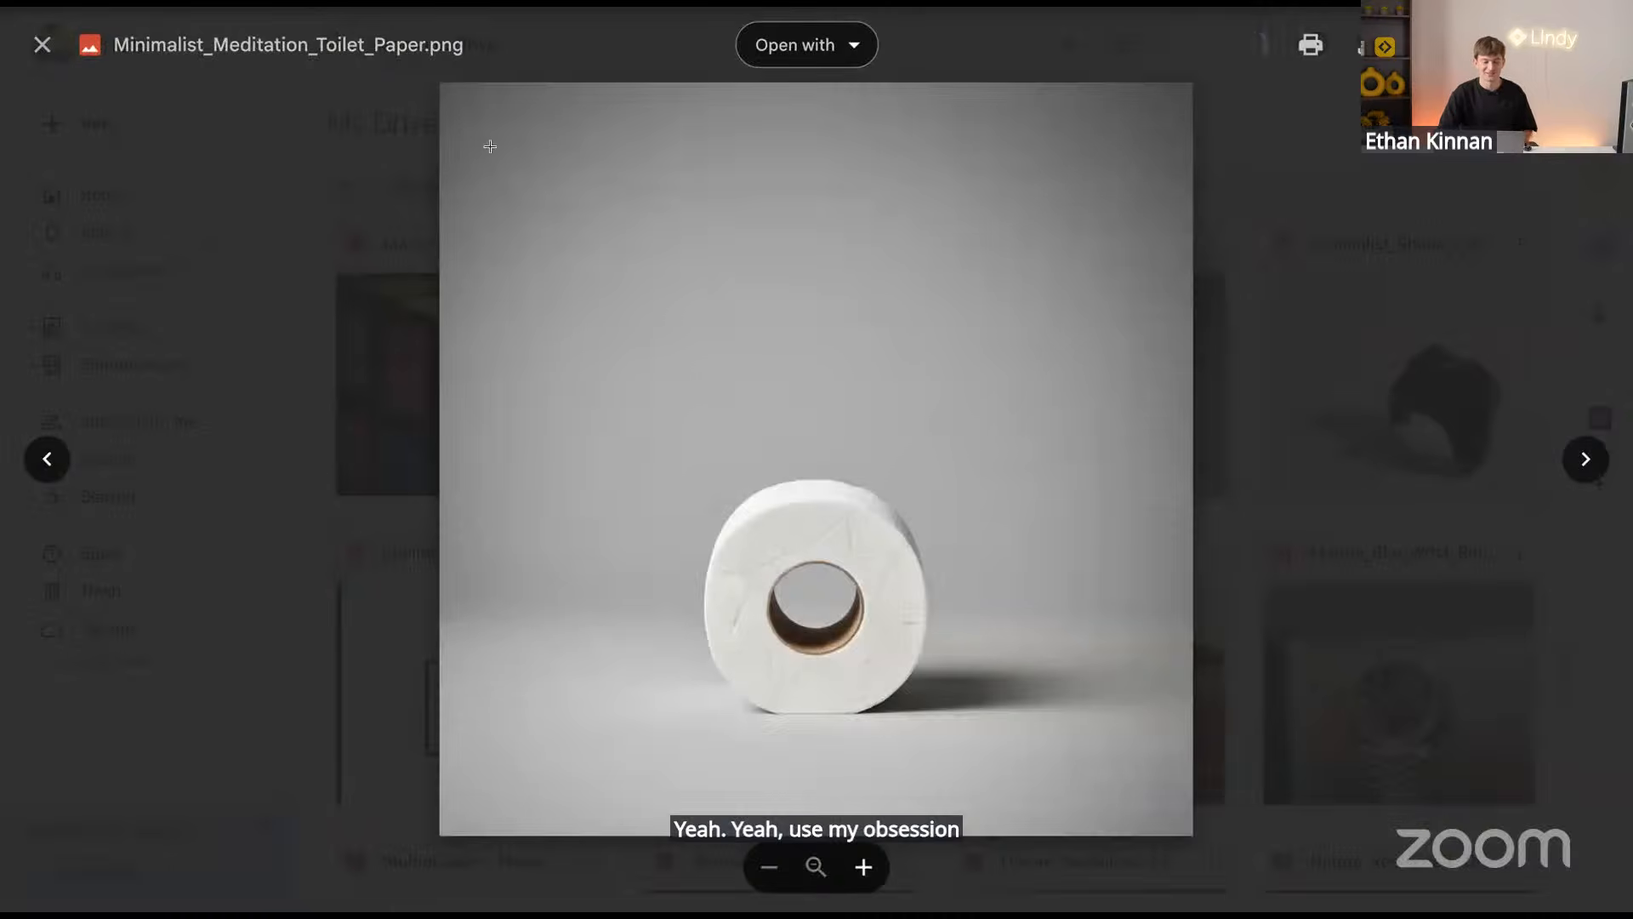
click(41, 44)
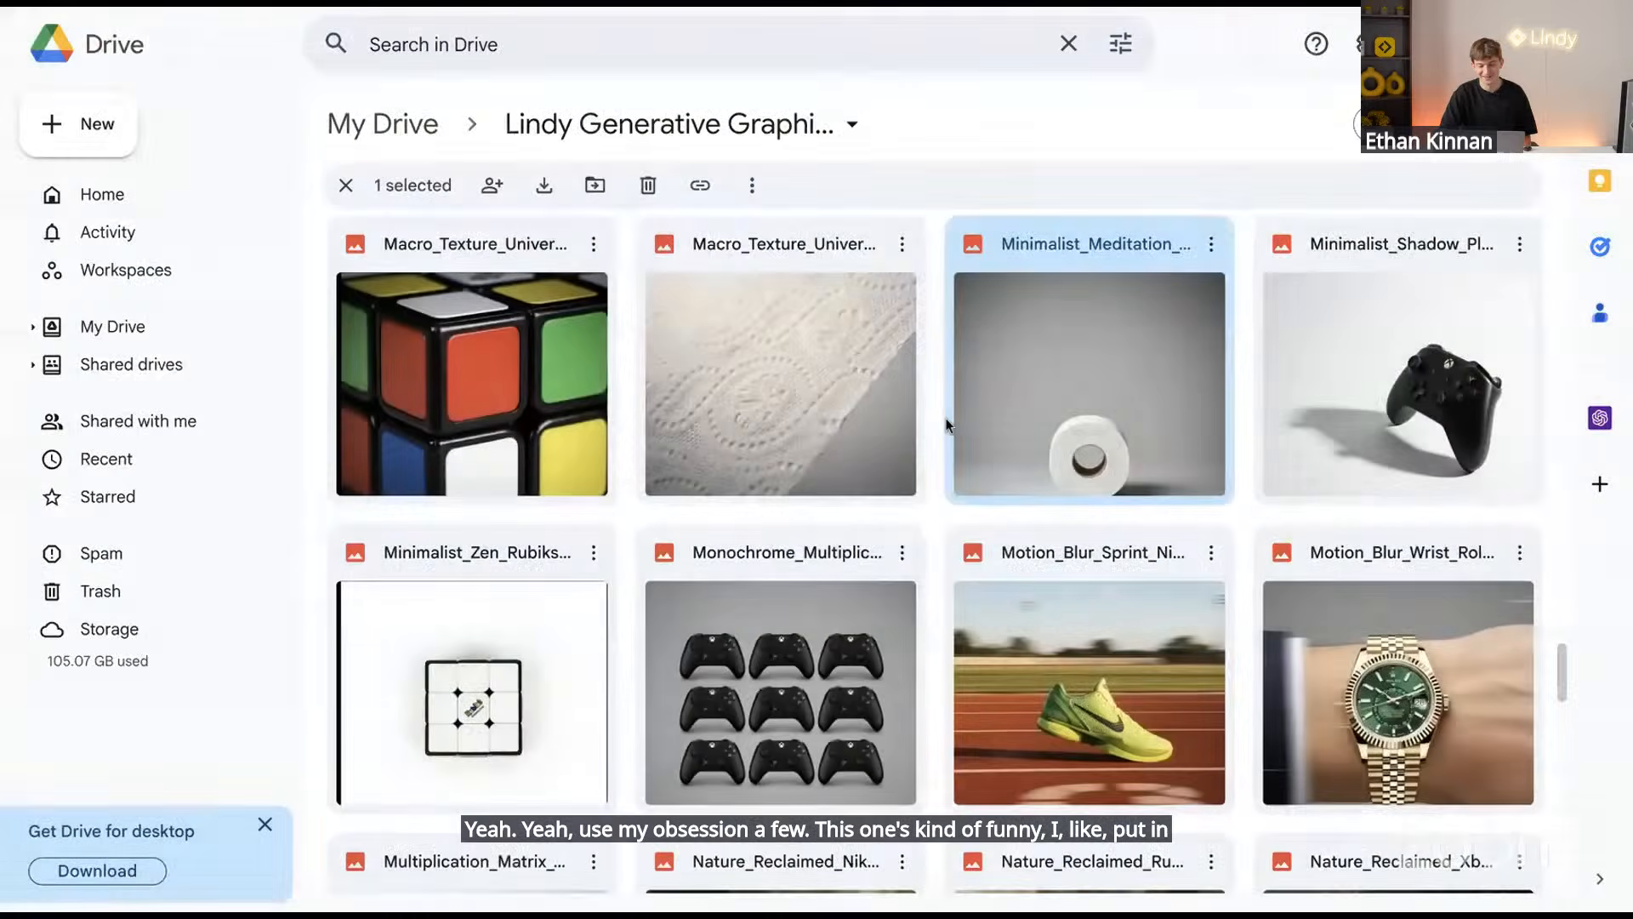
scroll(949, 466, down, 4)
scroll(949, 465, down, 5)
scroll(949, 465, up, 20)
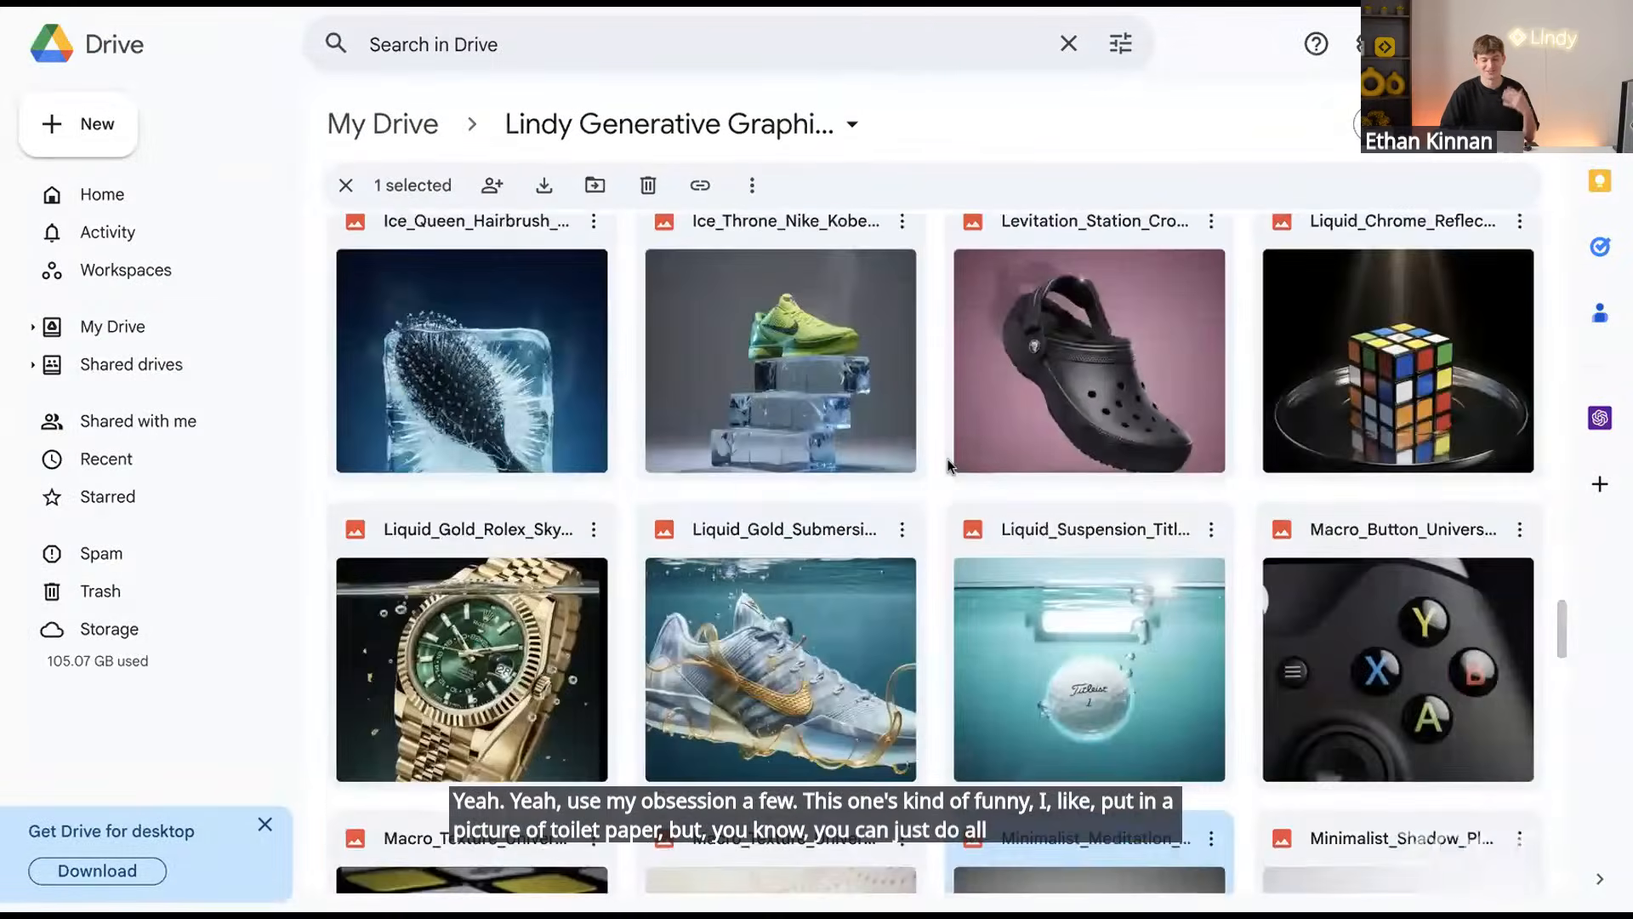
scroll(948, 465, up, 8)
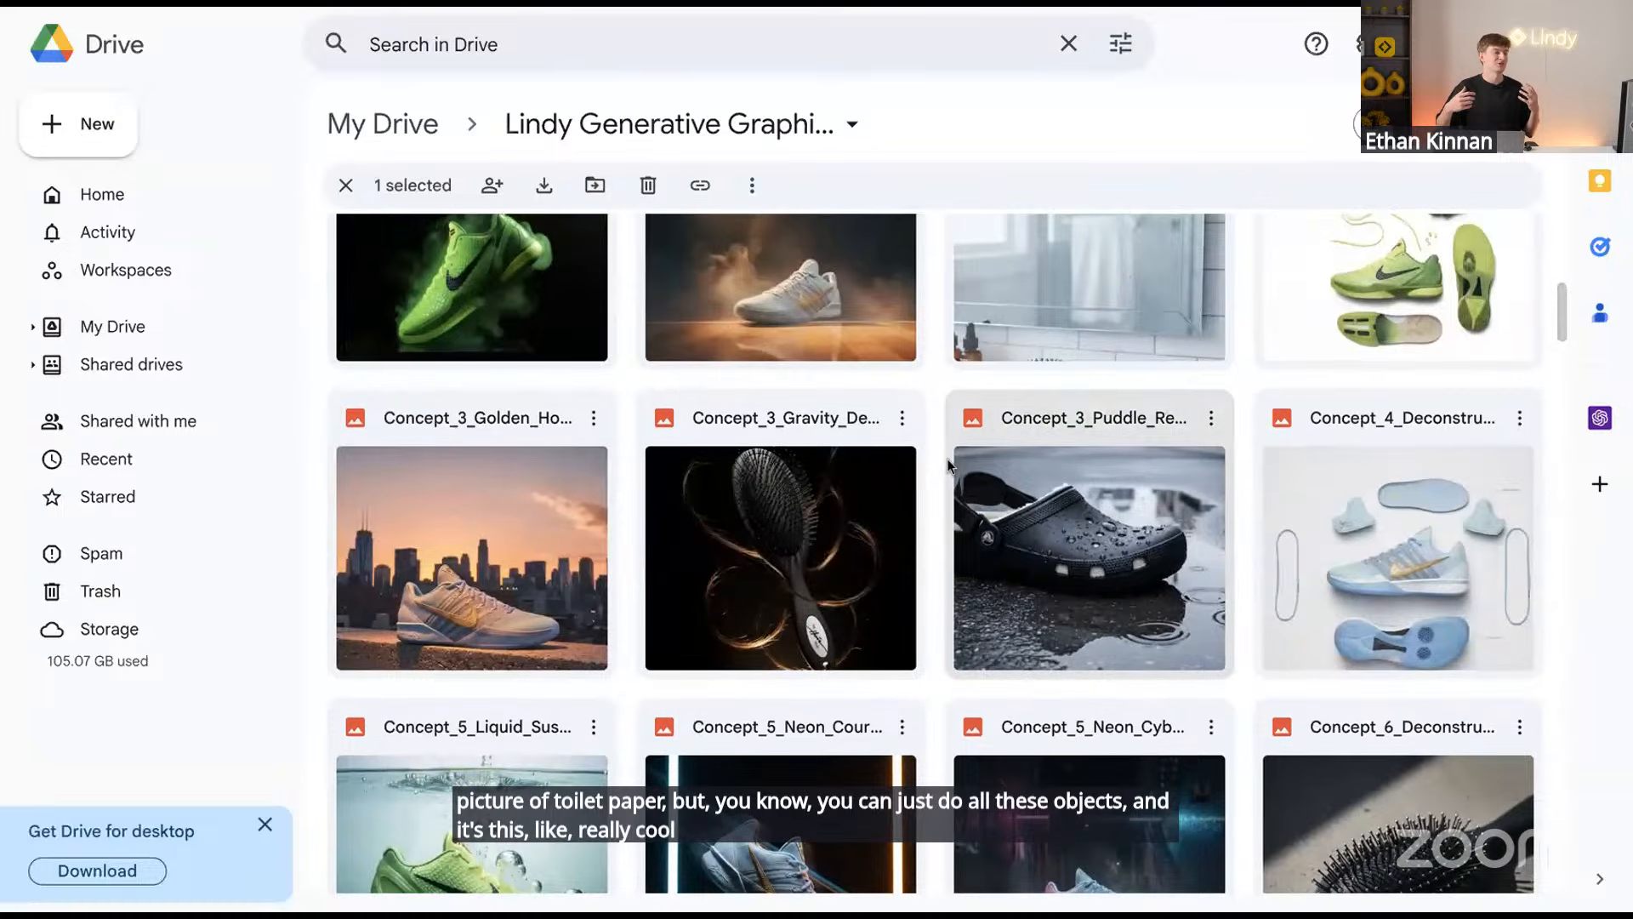